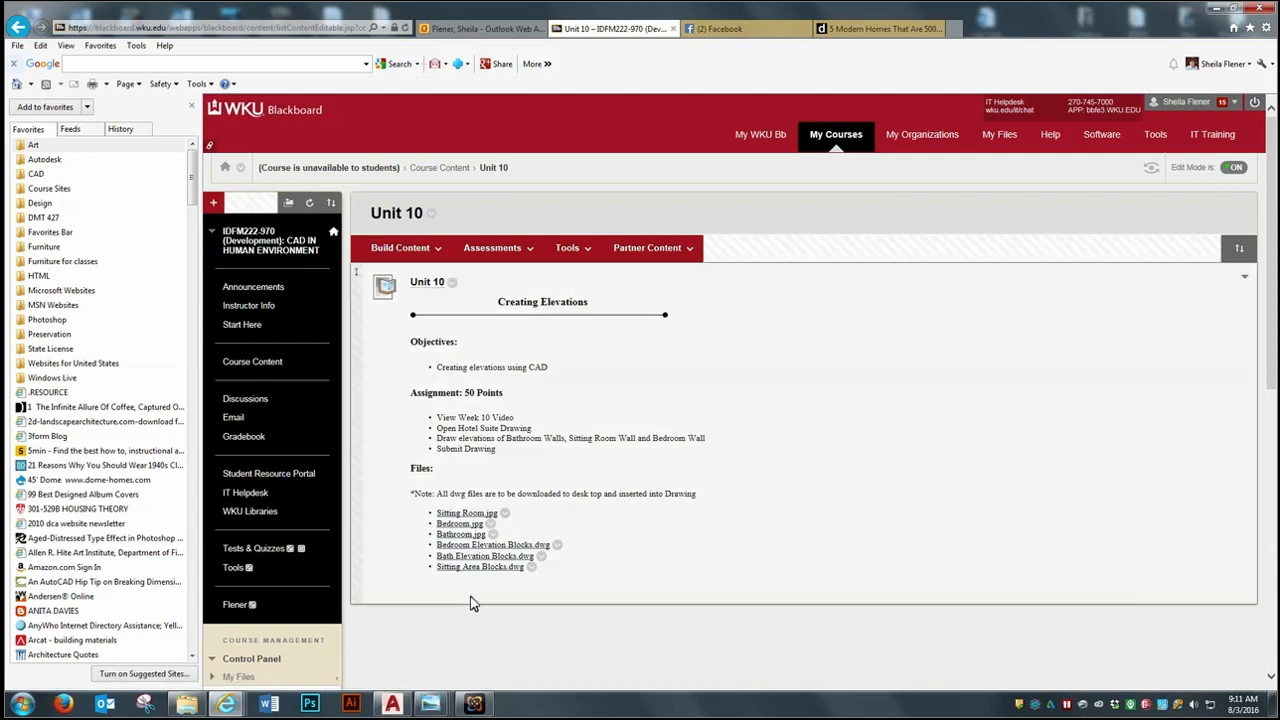
Step: Switch to AutoCAD, open the recent hotel drawing last opened Tuesday, August 02, 2016, and display its model space
left_click(395, 705)
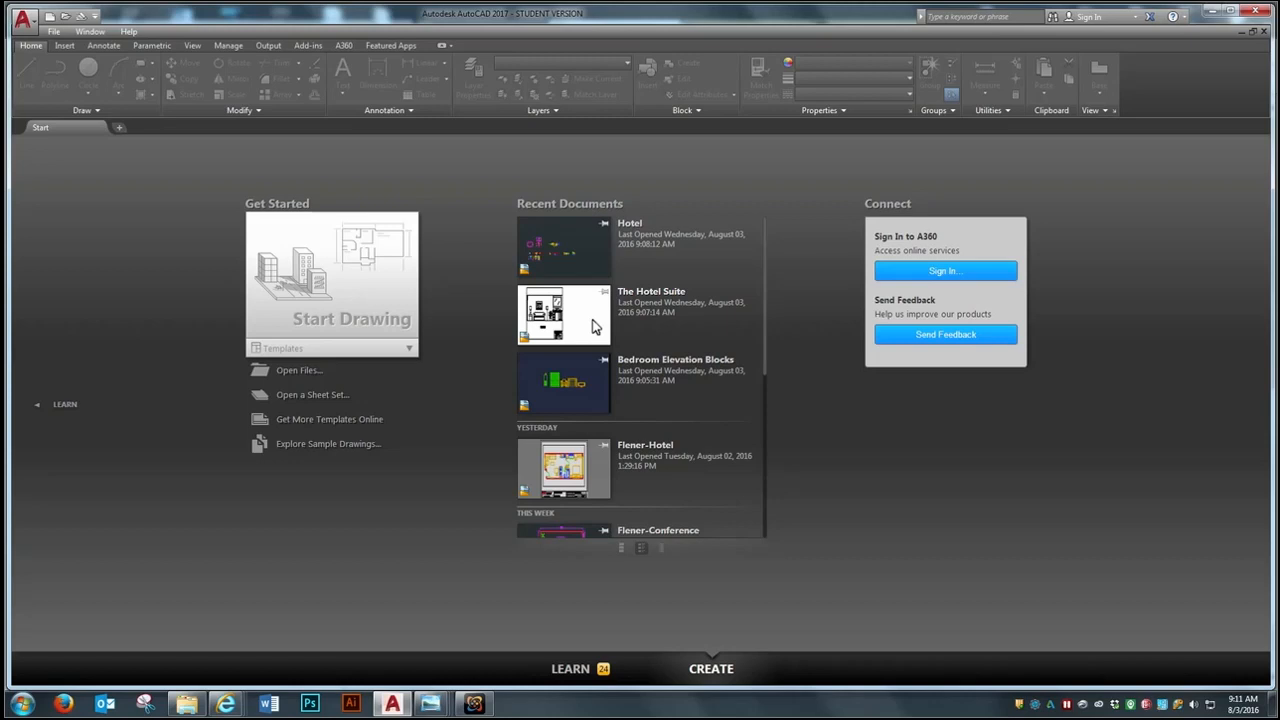
left_click(530, 472)
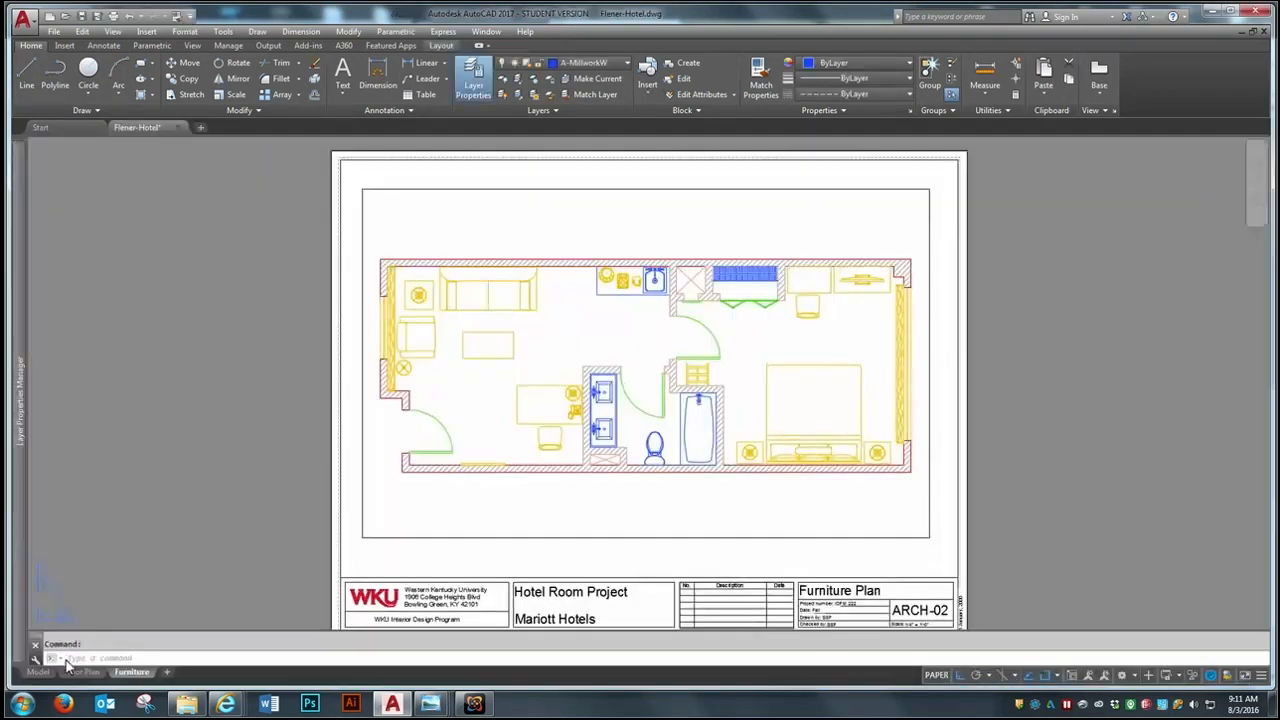
left_click(48, 675)
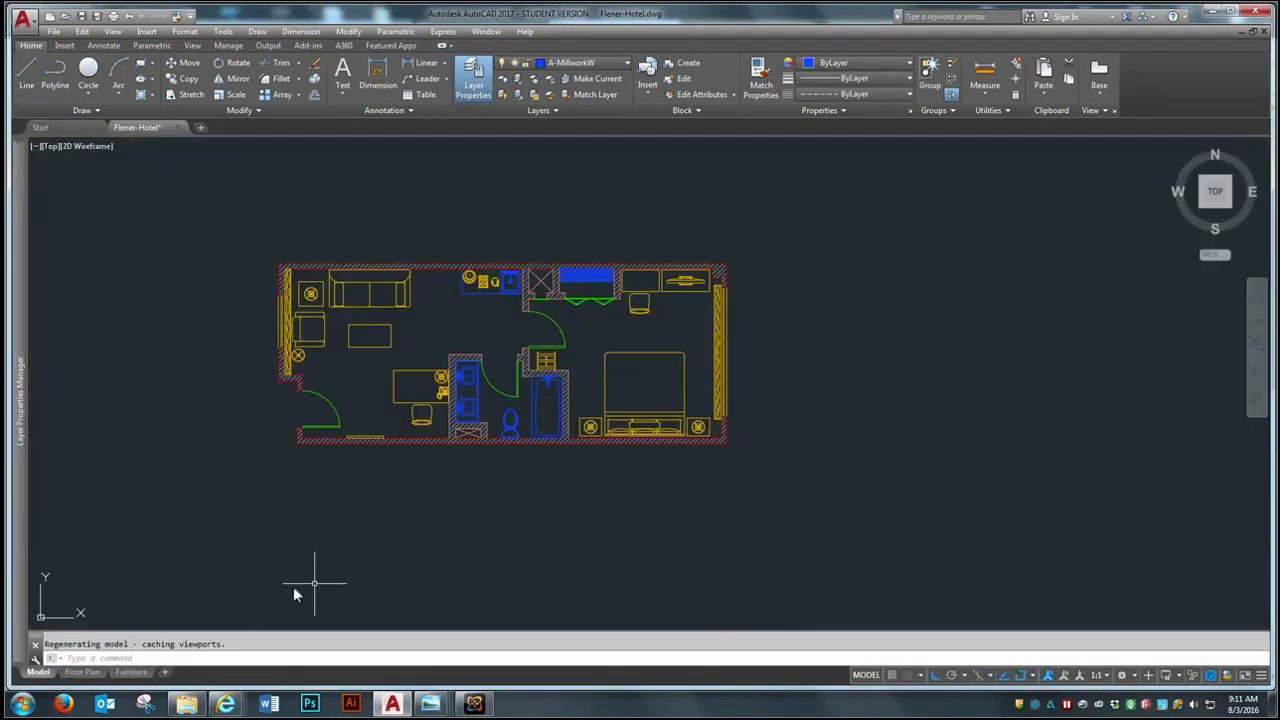
Step: Measure the length of the kitchenette counter's front edge with the DIST command
scroll(534, 536, "down", 2)
scroll(491, 372, "up", 2)
scroll(491, 372, "up", 5)
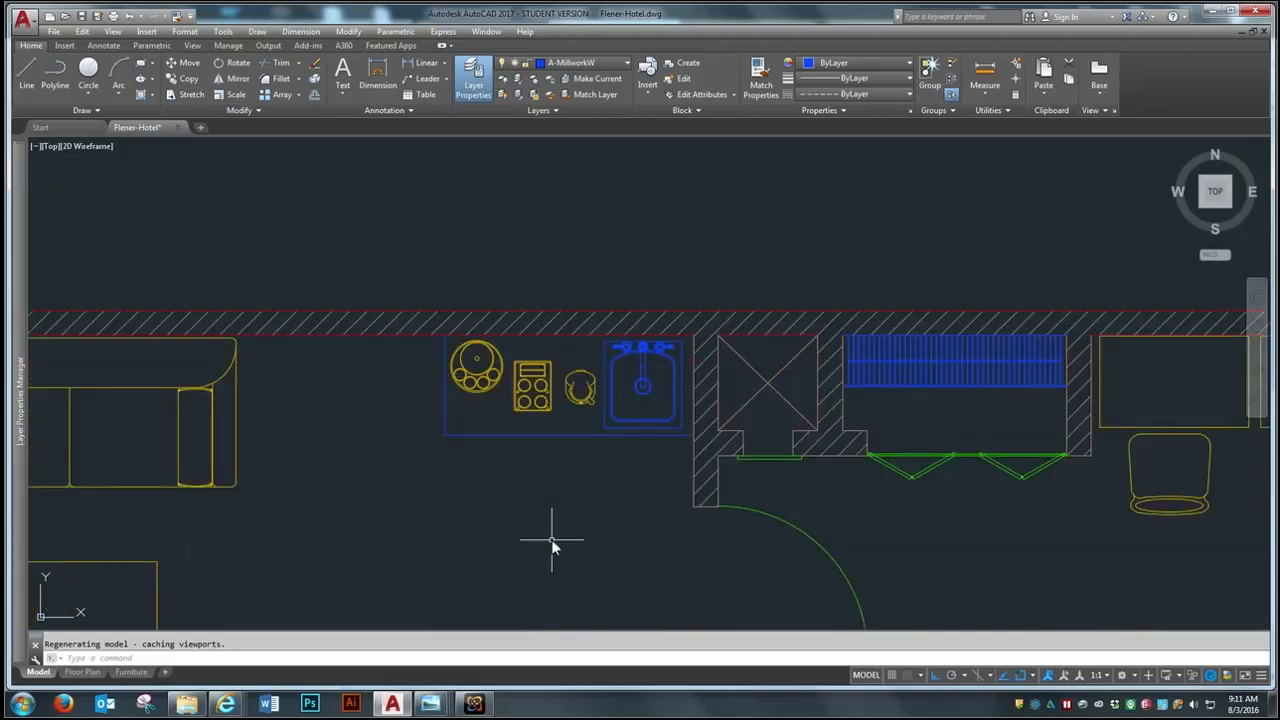
type("DIST")
key("Return")
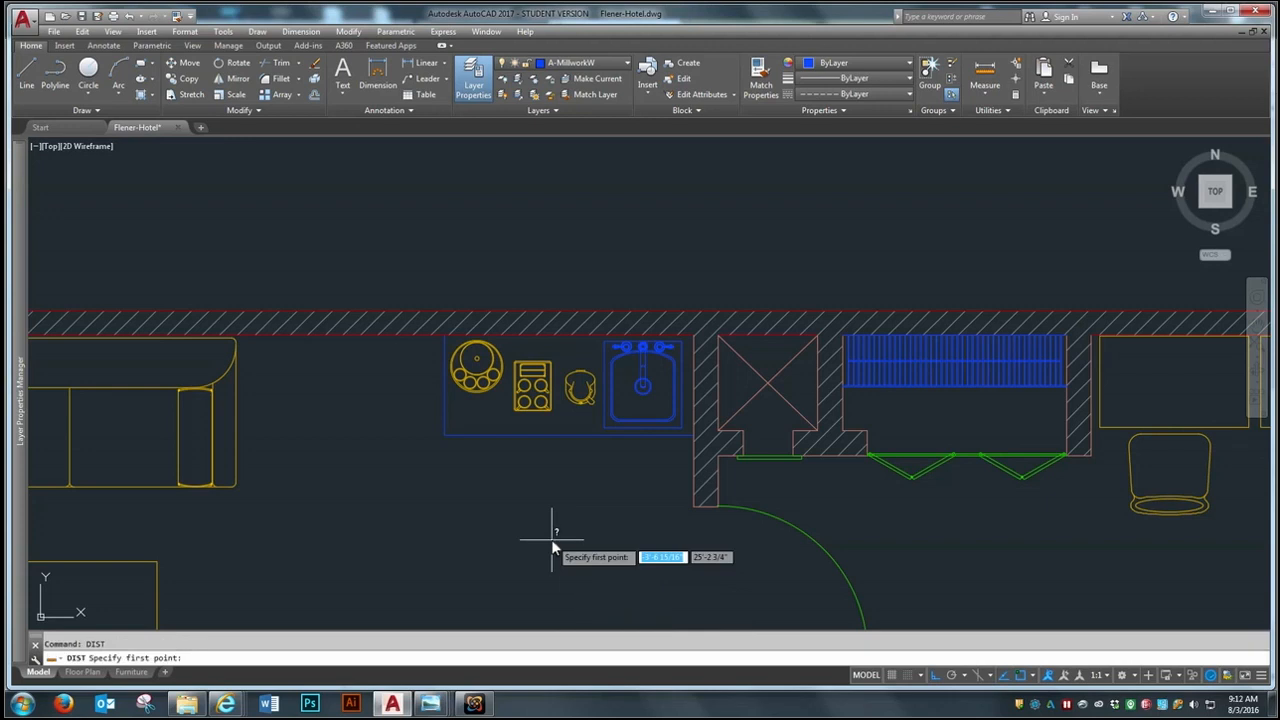
left_click(685, 436)
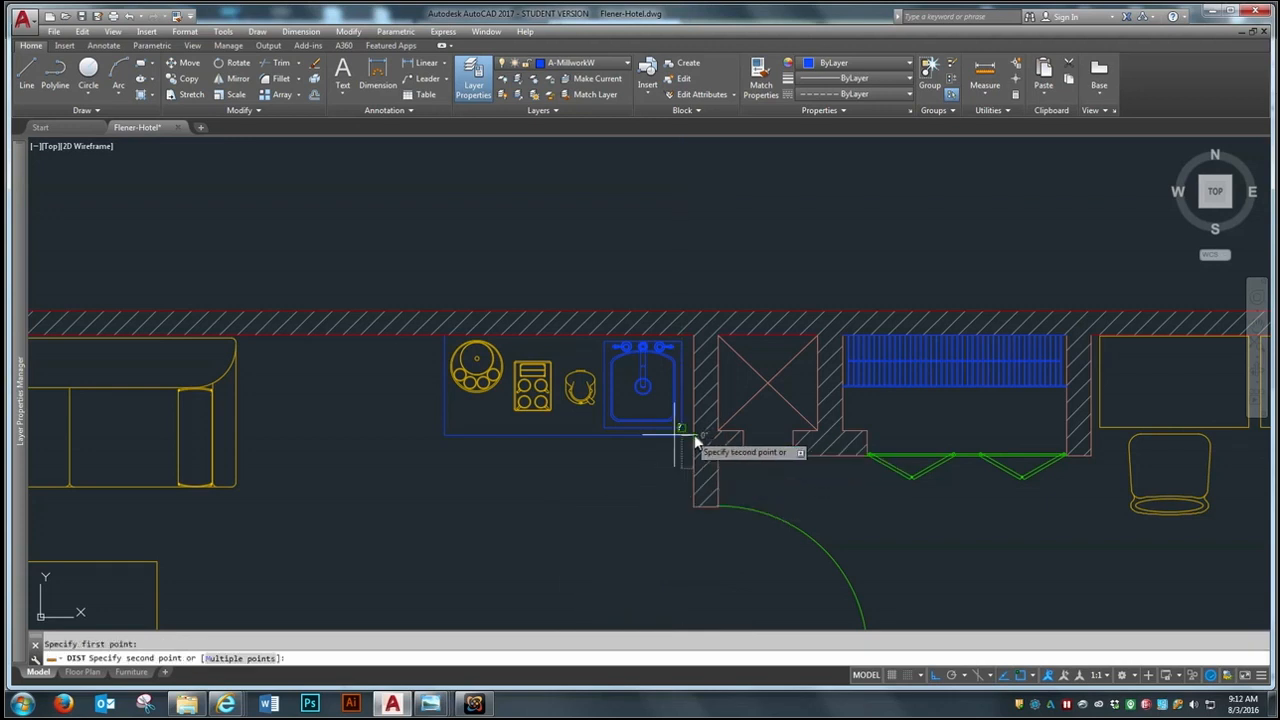
left_click(455, 438)
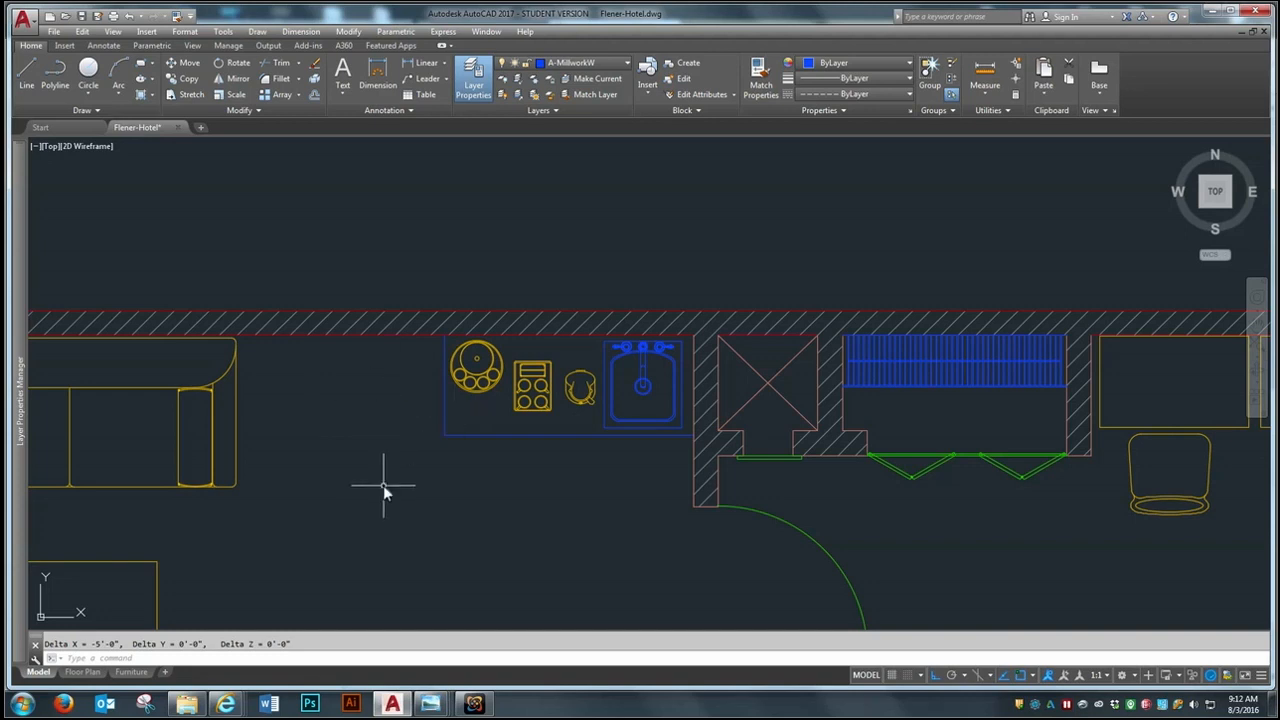
Step: Offset the kitchenette counter's left edge outward toward the sofa
type("o")
key("Return")
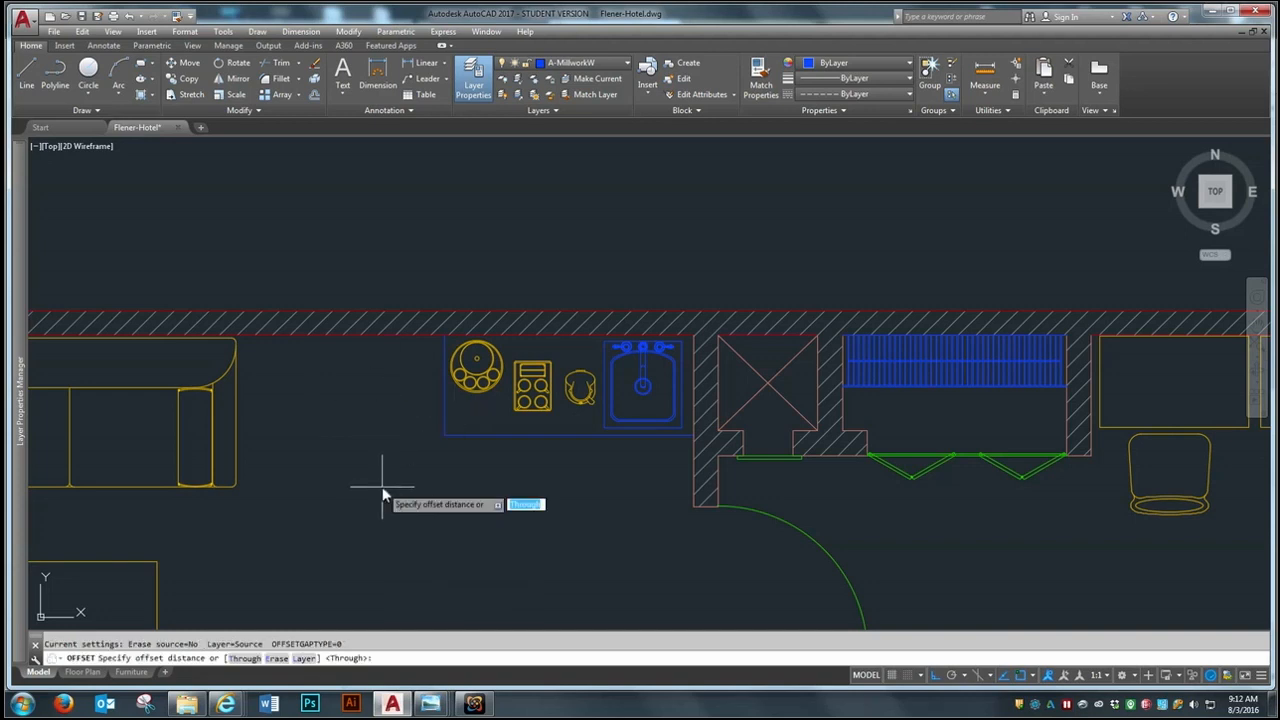
key("Return")
left_click(444, 417)
left_click(384, 421)
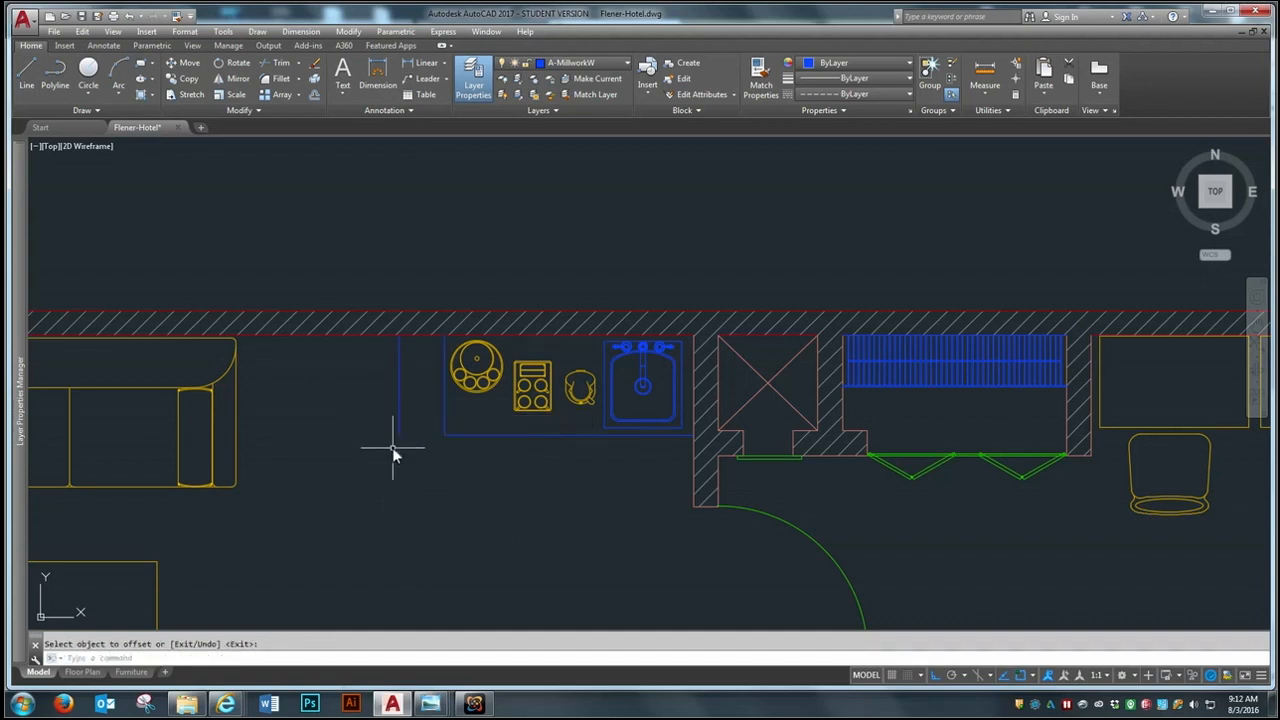
key("Escape")
Step: Erase the counter's original left edge and fillet the offset edge with the front edge to close the corner
type("e")
key("Return")
left_click(445, 396)
key("Return")
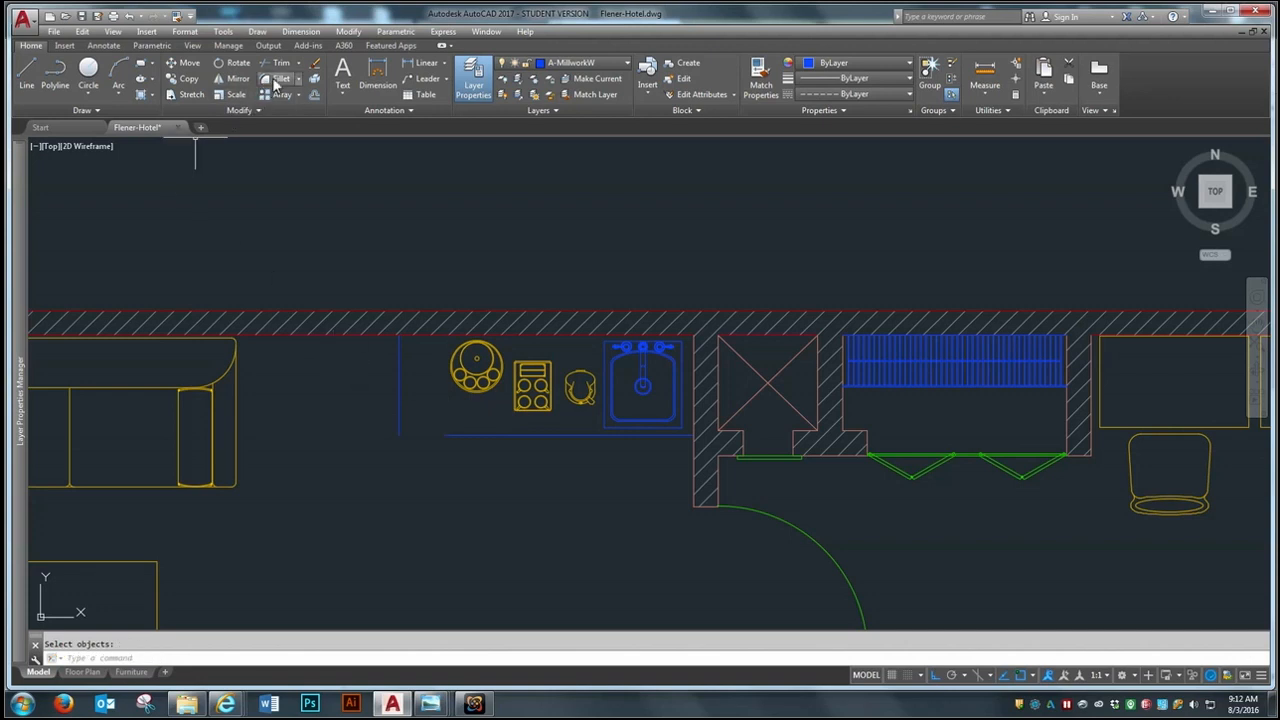
left_click(272, 78)
left_click(399, 425)
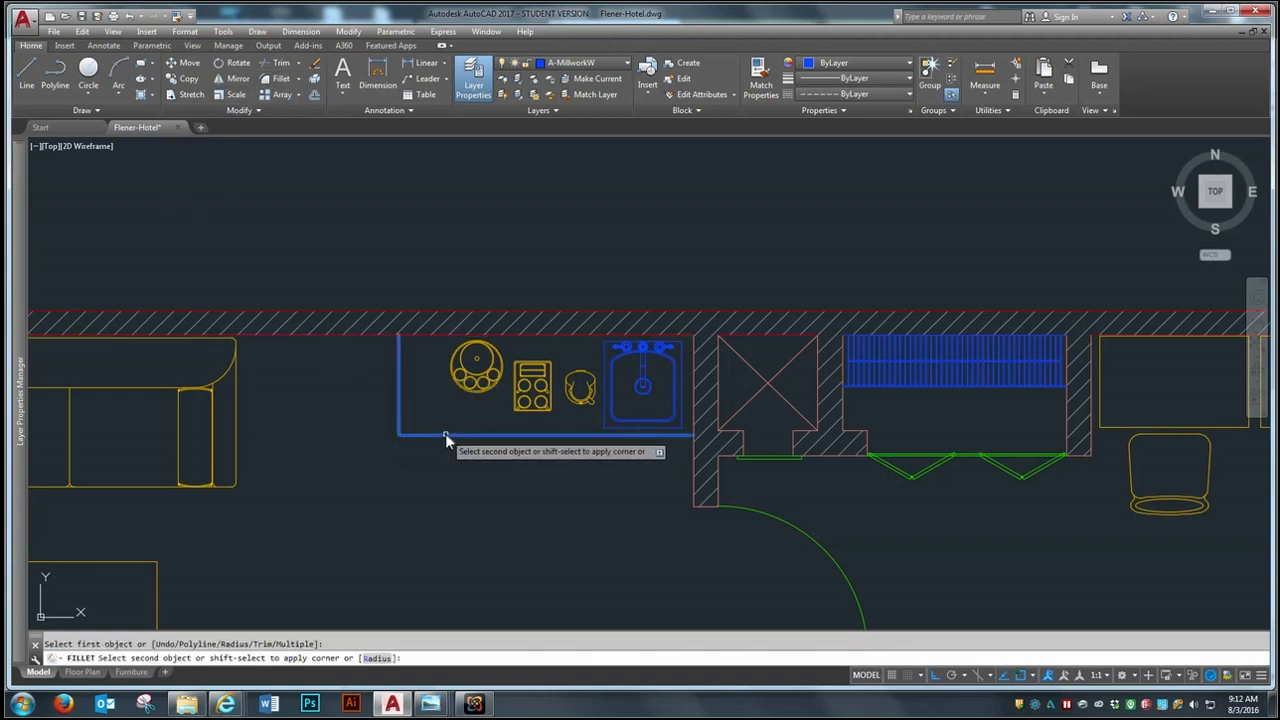
Step: Move the round item at the counter's left end toward the new left edge and slightly down
type("m")
key("Return")
left_click(471, 366)
key("Return")
left_click(470, 366)
left_click(436, 378)
key("Return")
left_click(443, 398)
key("Return")
left_click(412, 494)
left_click(411, 505)
Step: Shift the rectangular appliance on the counter to the left and lower the round item beside it slightly
key("Return")
left_click(517, 403)
key("Return")
left_click(517, 491)
left_click(501, 502)
key("Return")
left_click(420, 398)
key("Return")
left_click(420, 489)
left_click(420, 504)
Step: Move the pot away from the sink and shift the rectangular appliance slightly left to even out the counter spacing
key("Return")
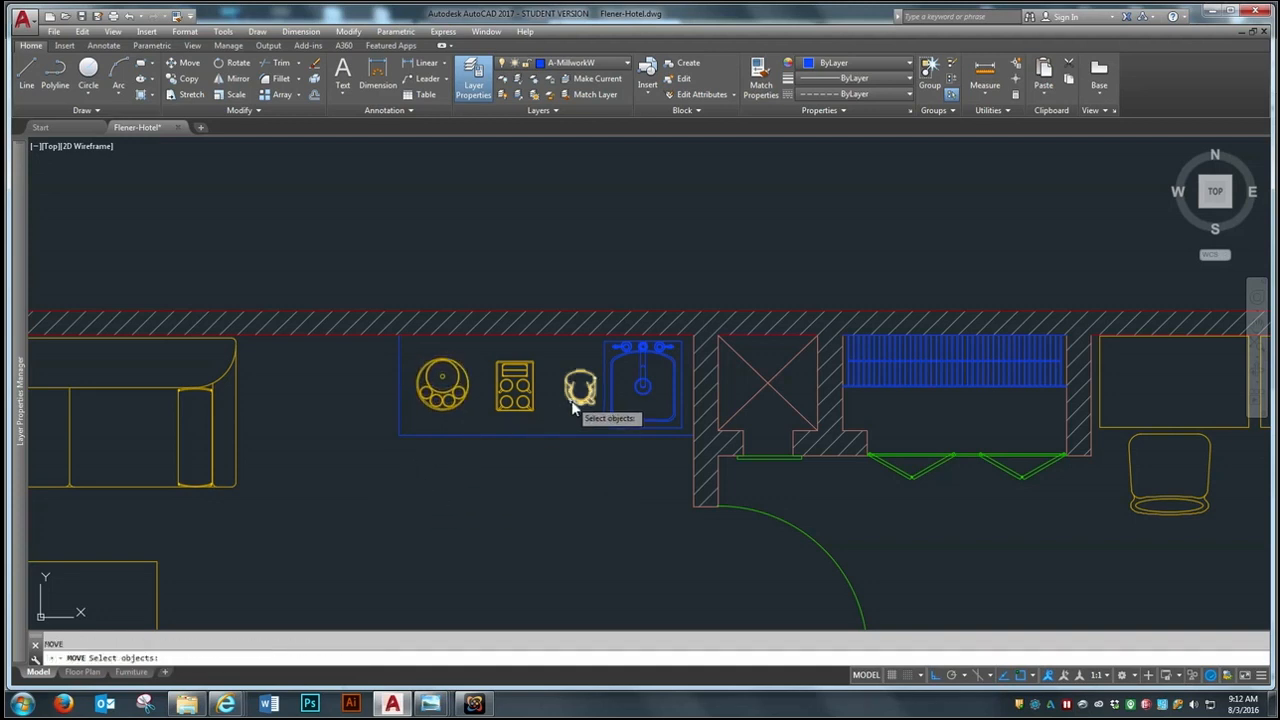
left_click(573, 403)
key("Return")
left_click(536, 515)
left_click(523, 470)
key("Return")
left_click(514, 395)
key("Return")
left_click(503, 511)
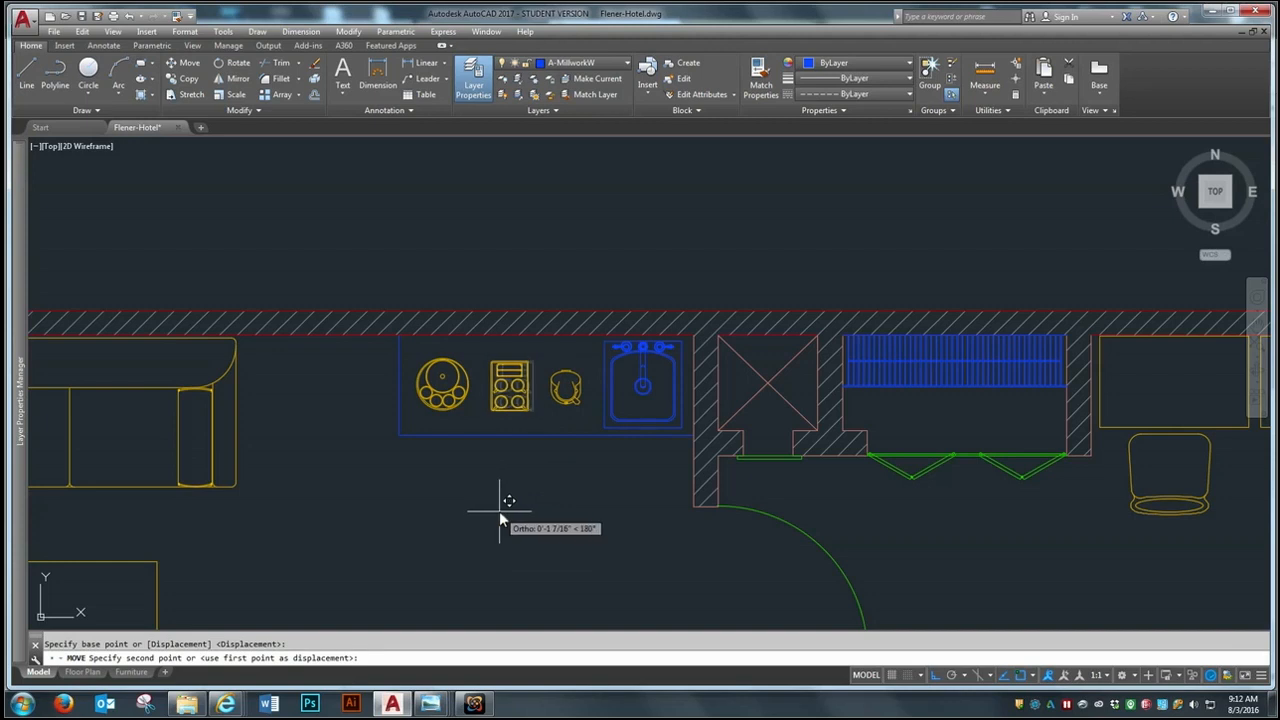
left_click(499, 511)
Step: Examine the suite's floor plan, looking over the sitting room, bathroom and bedroom walls
scroll(440, 378, "down", 3)
scroll(459, 418, "up", 2)
scroll(520, 298, "down", 4)
scroll(448, 366, "up", 2)
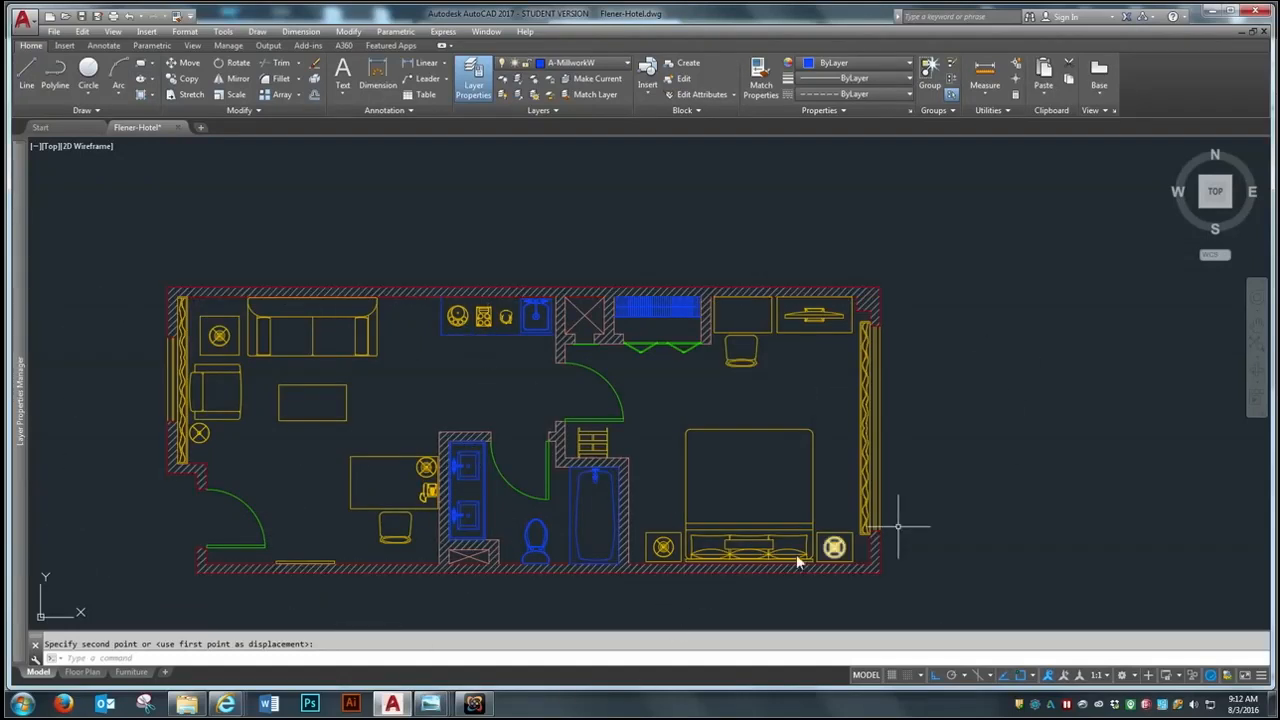
scroll(306, 450, "down", 1)
scroll(440, 412, "up", 1)
scroll(440, 412, "up", 1)
scroll(329, 480, "down", 3)
scroll(409, 506, "down", 2)
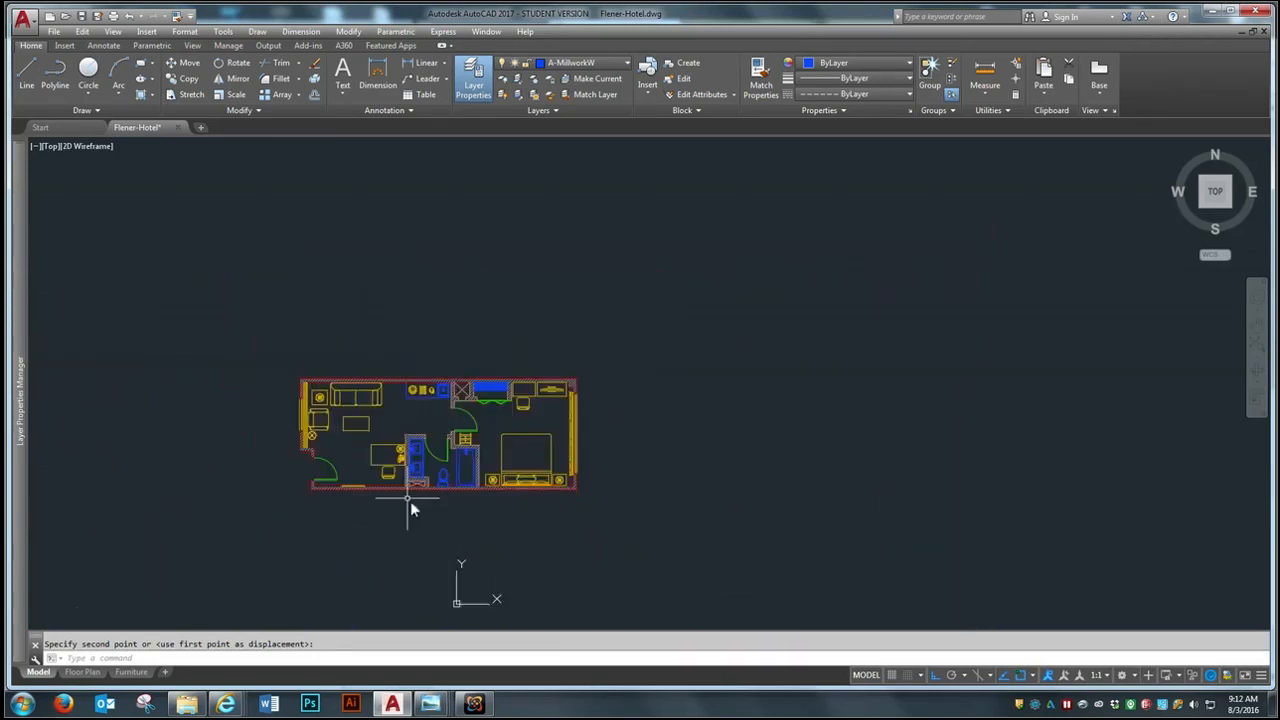
scroll(390, 441, "up", 2)
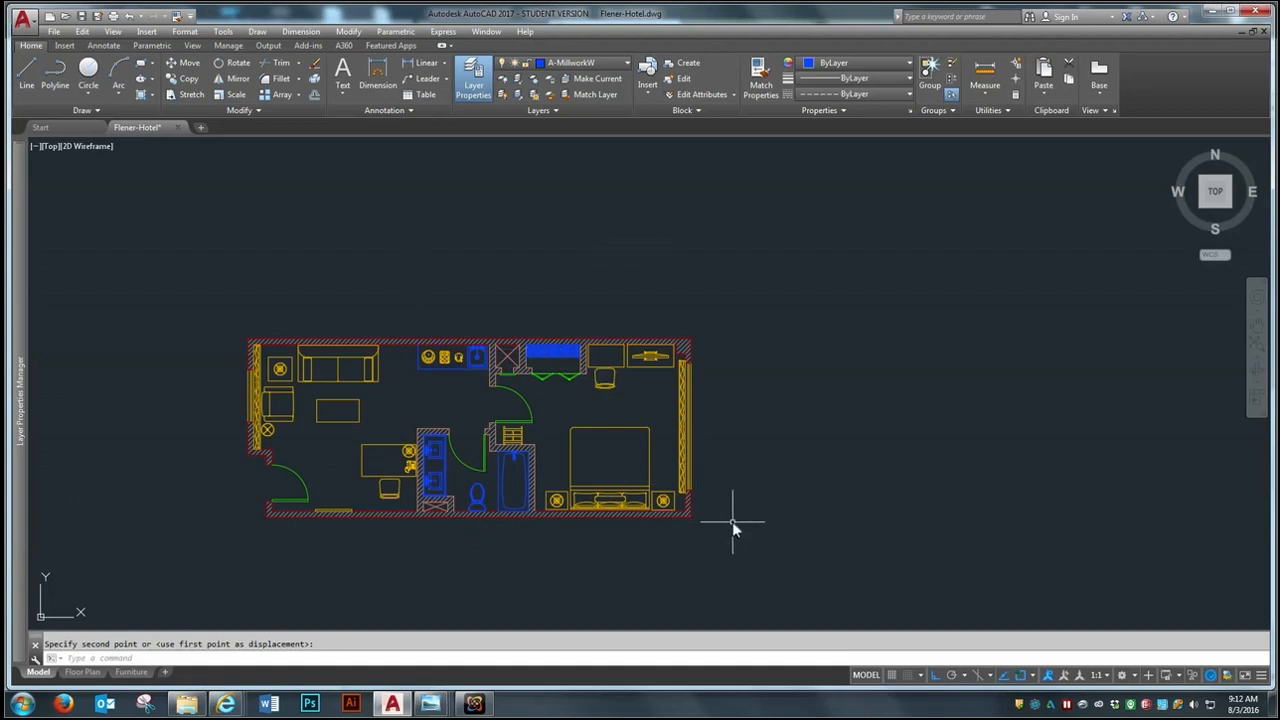
scroll(505, 445, "up", 2)
scroll(905, 502, "down", 2)
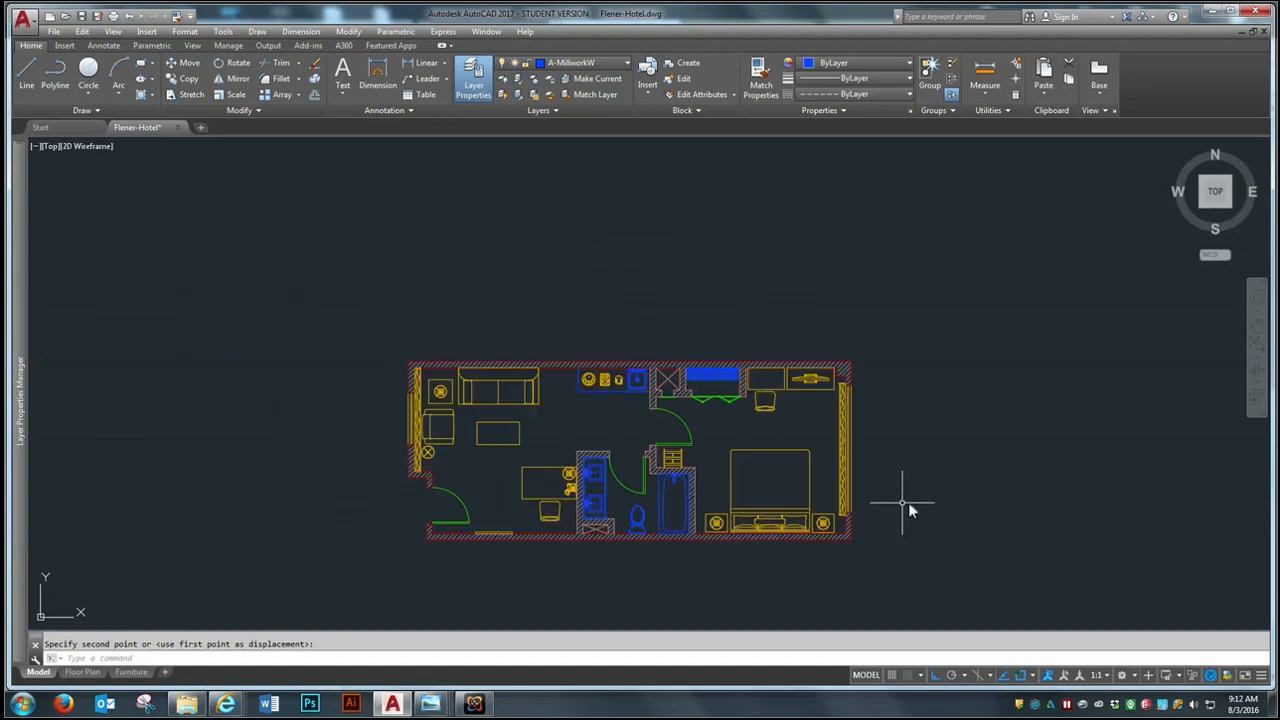
scroll(601, 383, "up", 2)
scroll(456, 461, "down", 2)
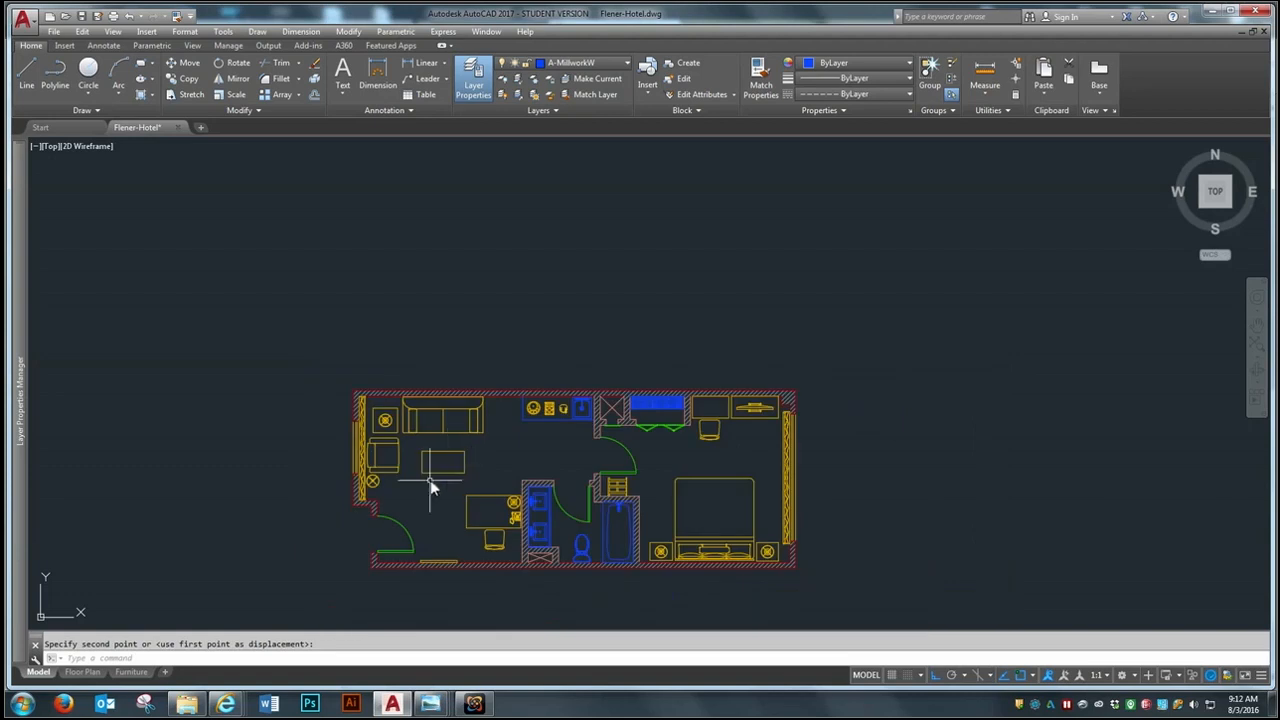
scroll(518, 404, "up", 2)
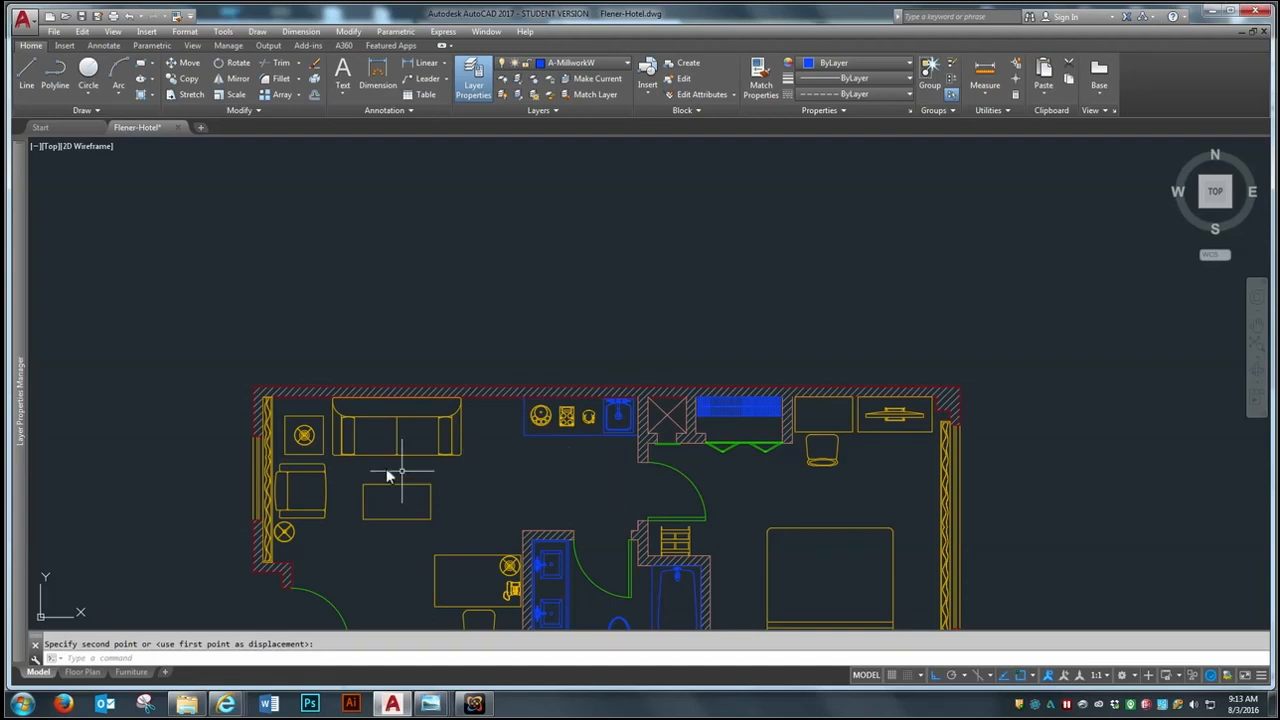
Step: Insert the Sitting Area Blocks drawing from the On-Demand CAD Week 10 folder above and to the right of the floor plan
scroll(250, 405, "down", 1)
left_click(146, 33)
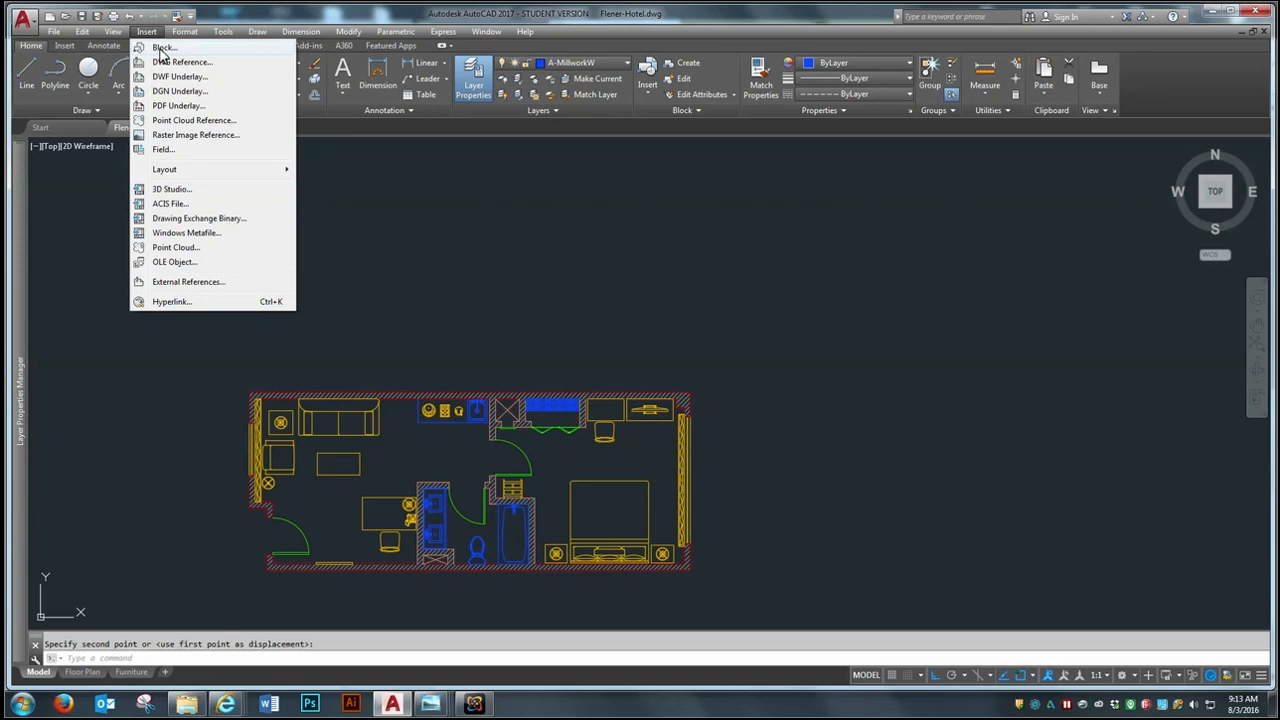
left_click(160, 48)
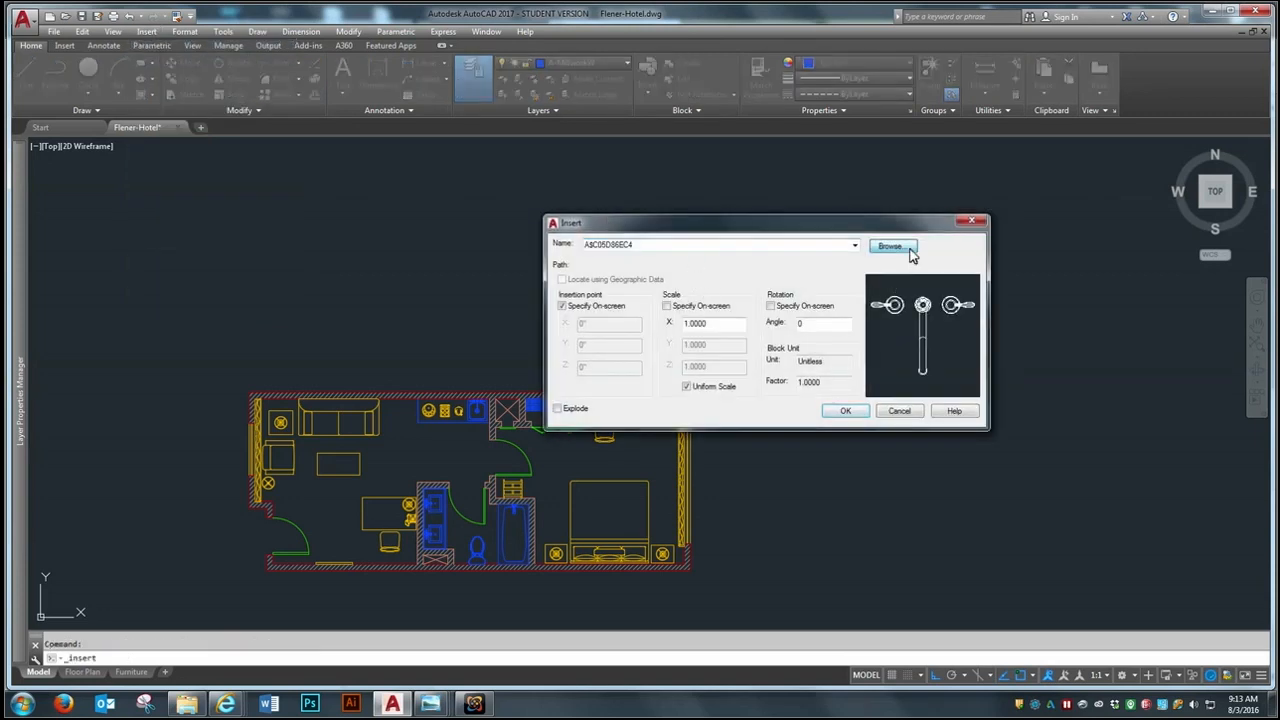
left_click(893, 247)
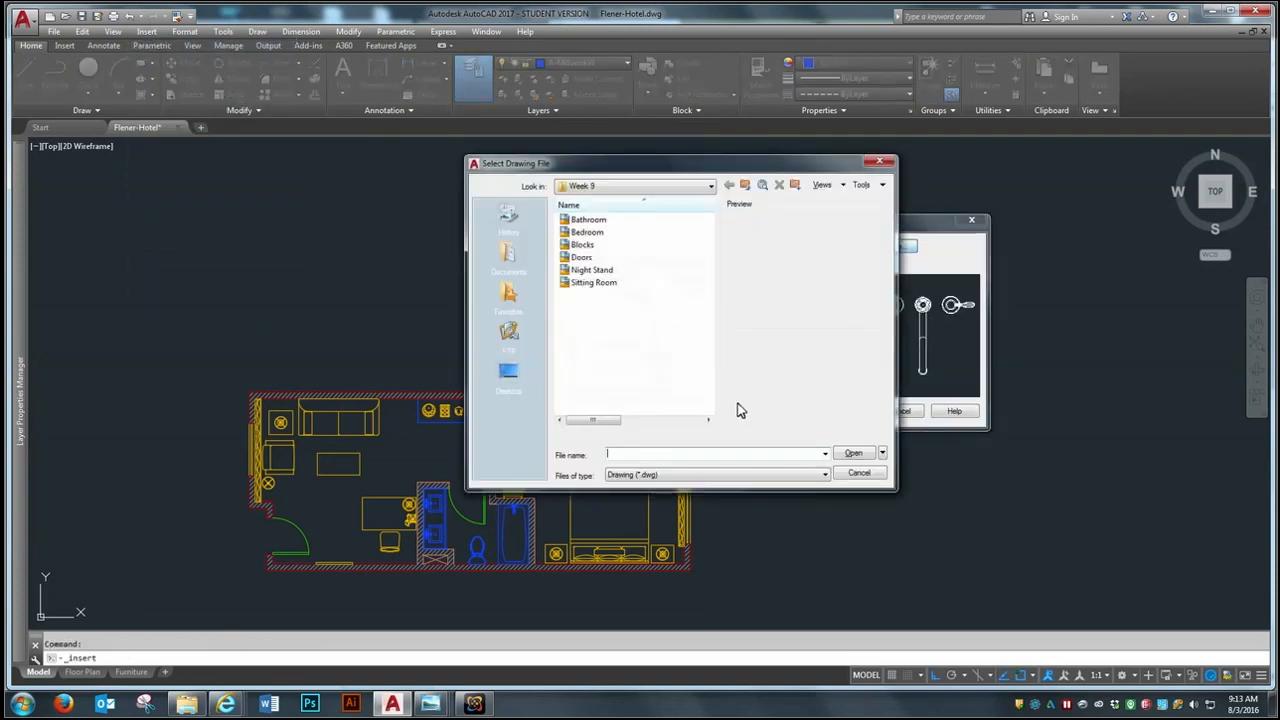
left_click(690, 188)
left_click_drag(714, 307, 714, 251)
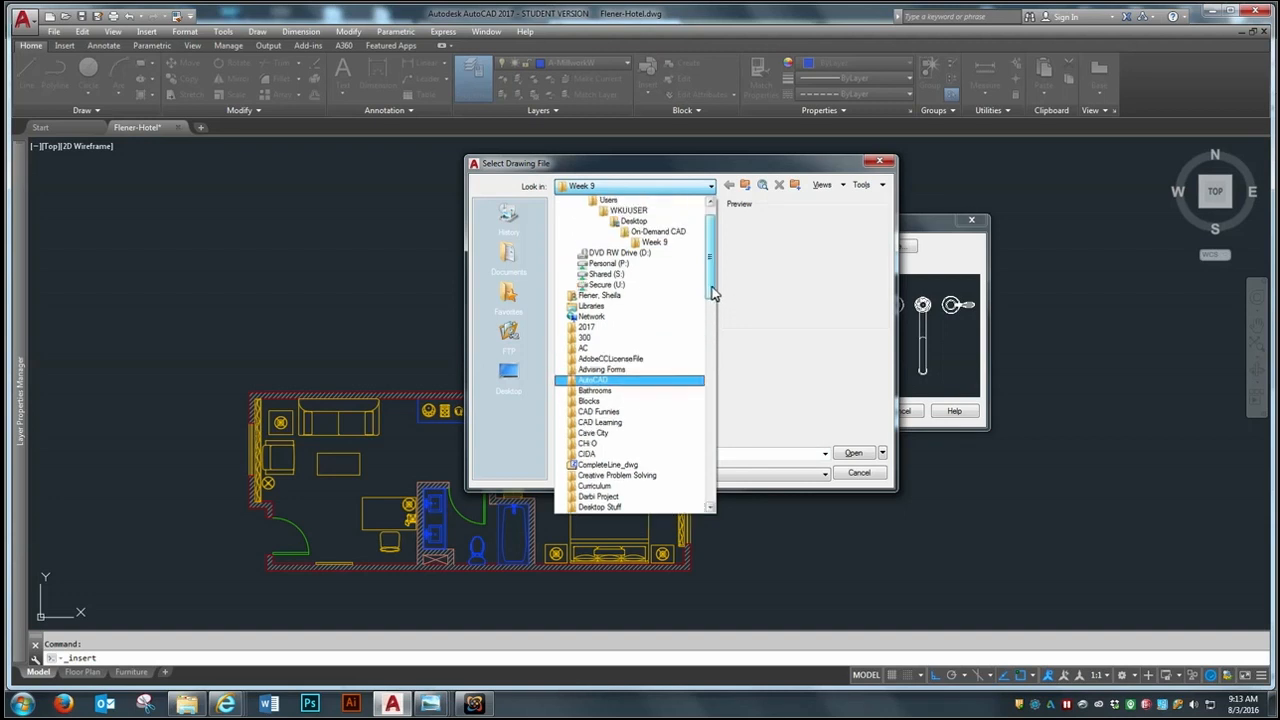
left_click(676, 238)
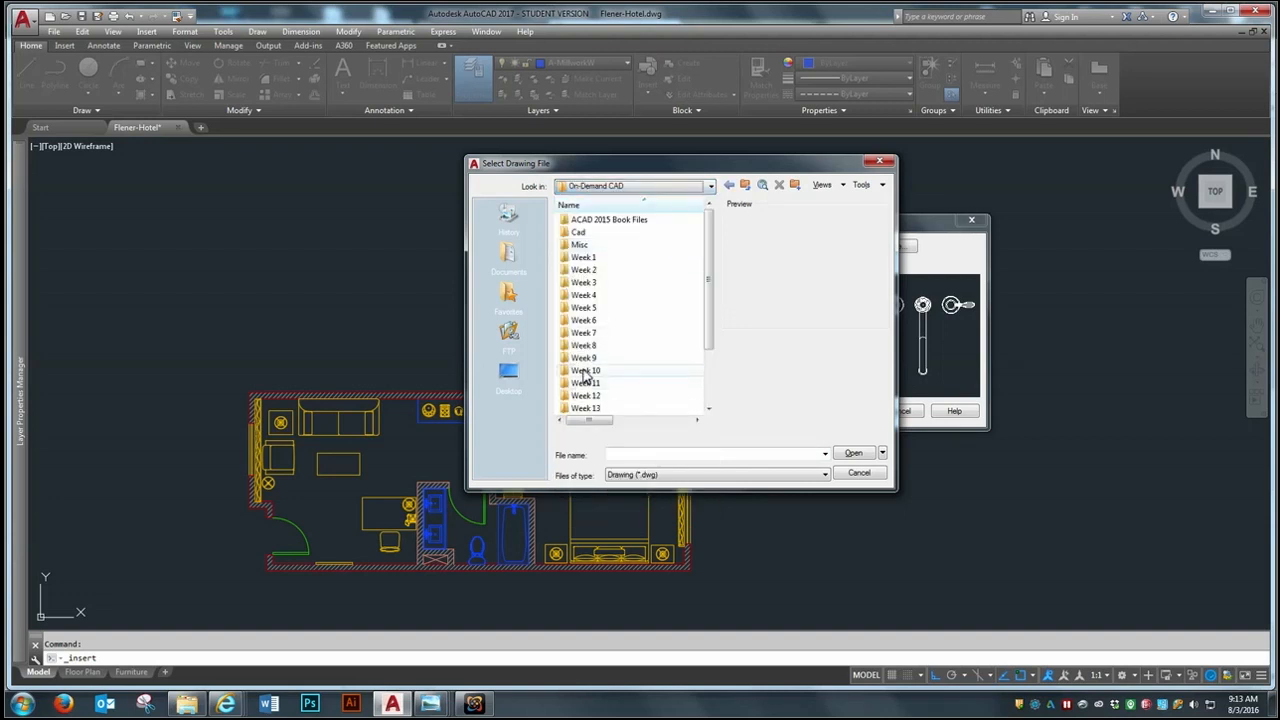
double_click(586, 372)
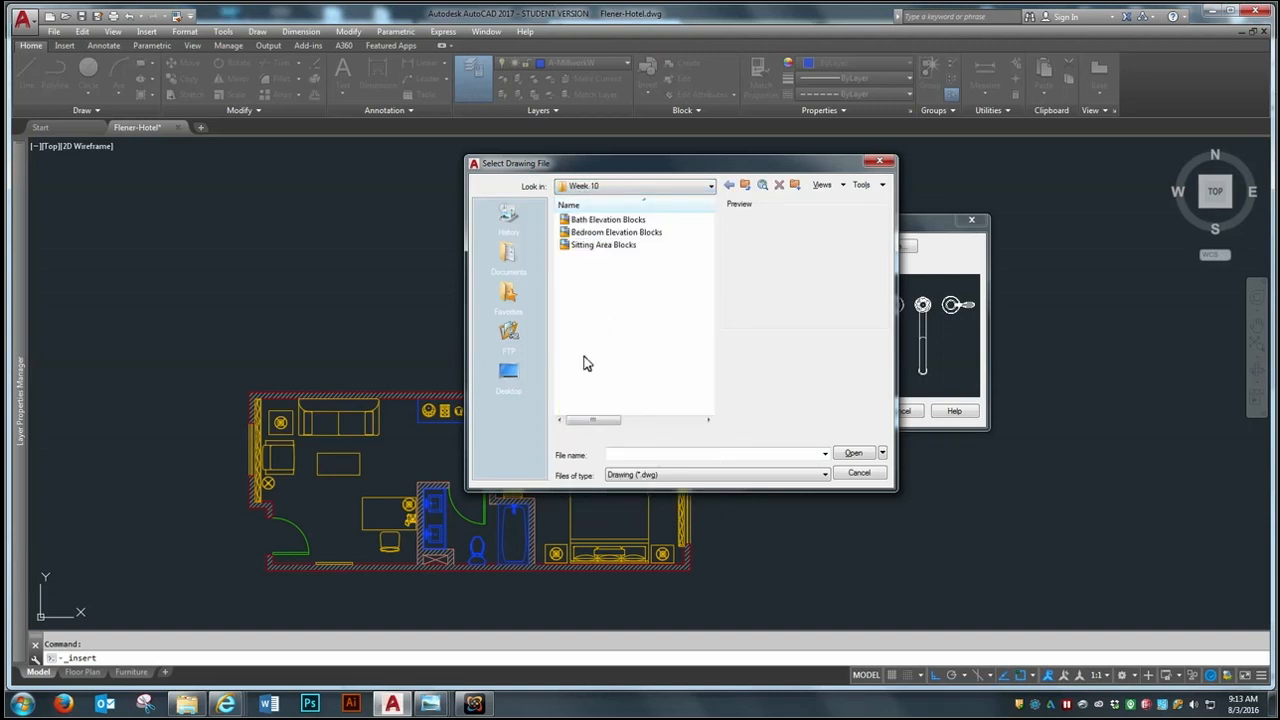
left_click(615, 248)
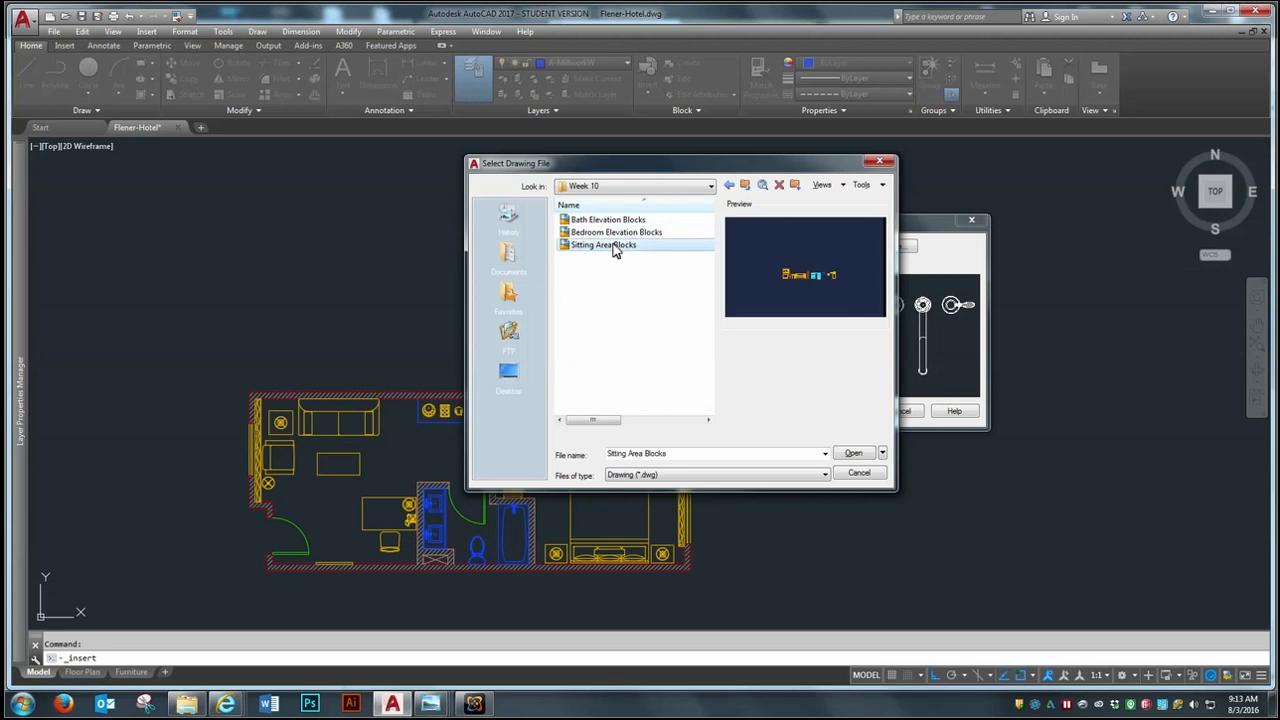
left_click(855, 455)
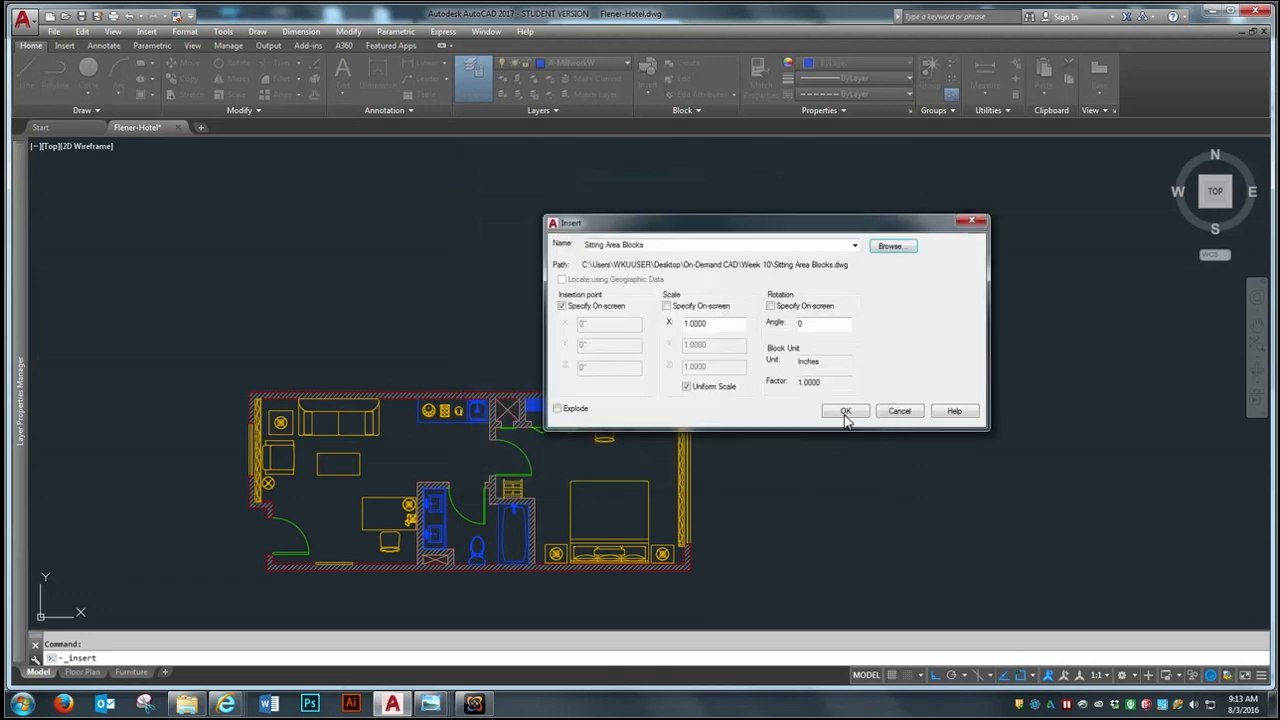
left_click(845, 414)
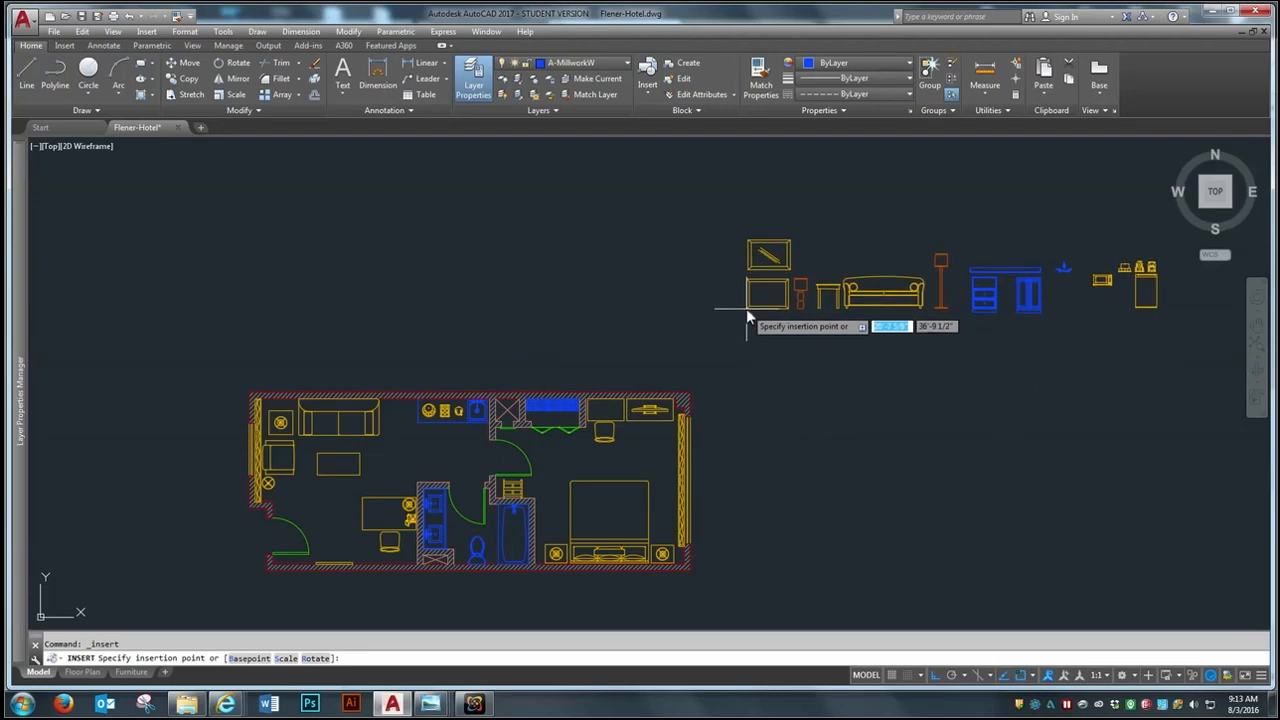
scroll(692, 315, "down", 2)
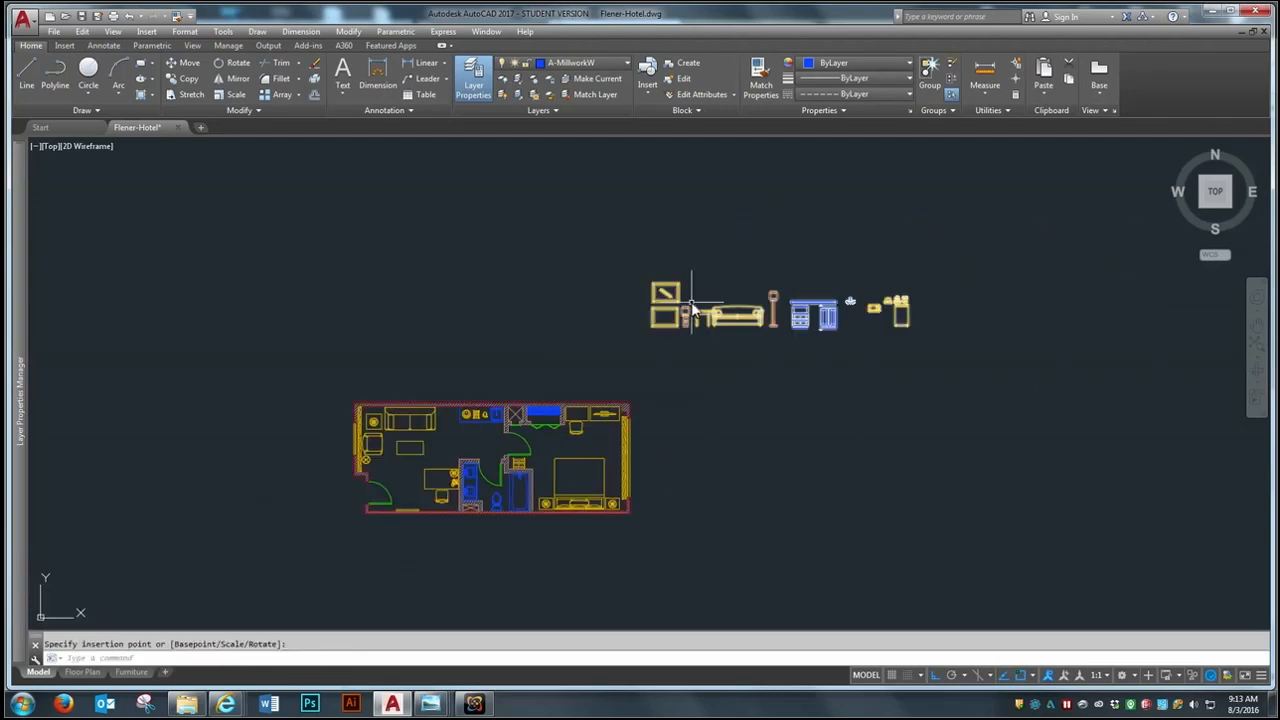
Step: Explode the inserted sitting area elevation block into its separate objects
scroll(684, 292, "up", 3)
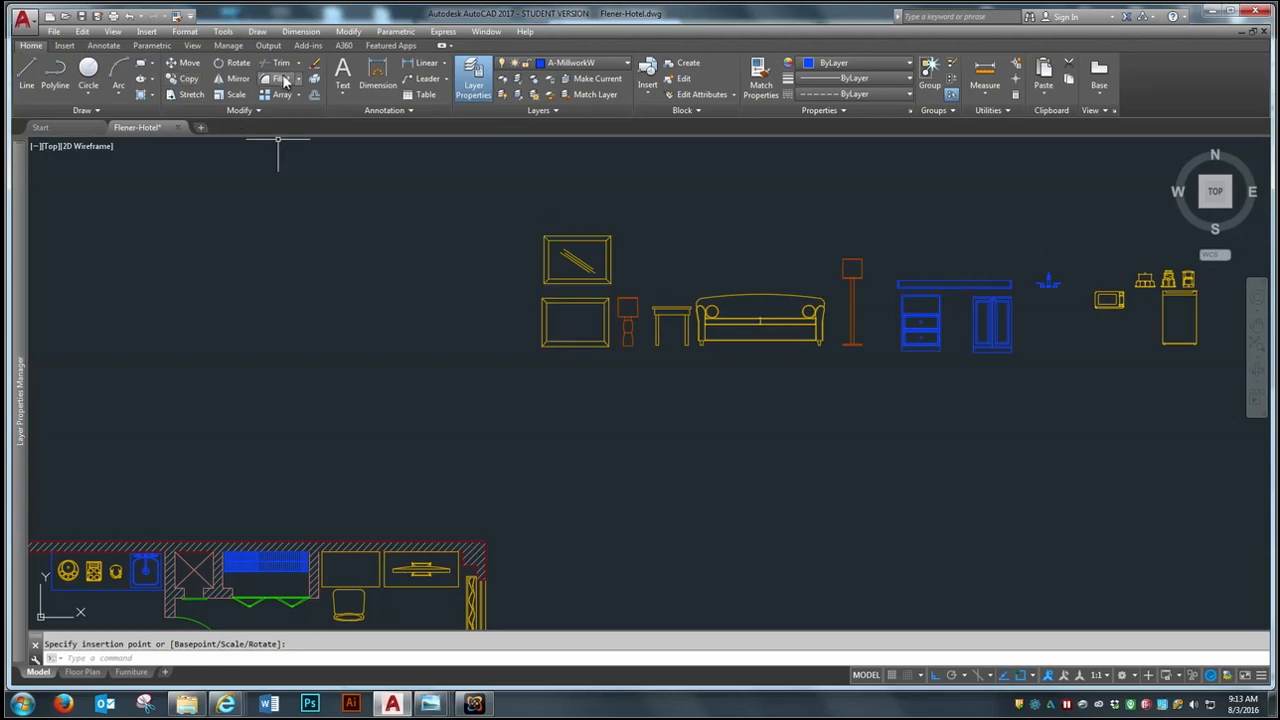
left_click(314, 79)
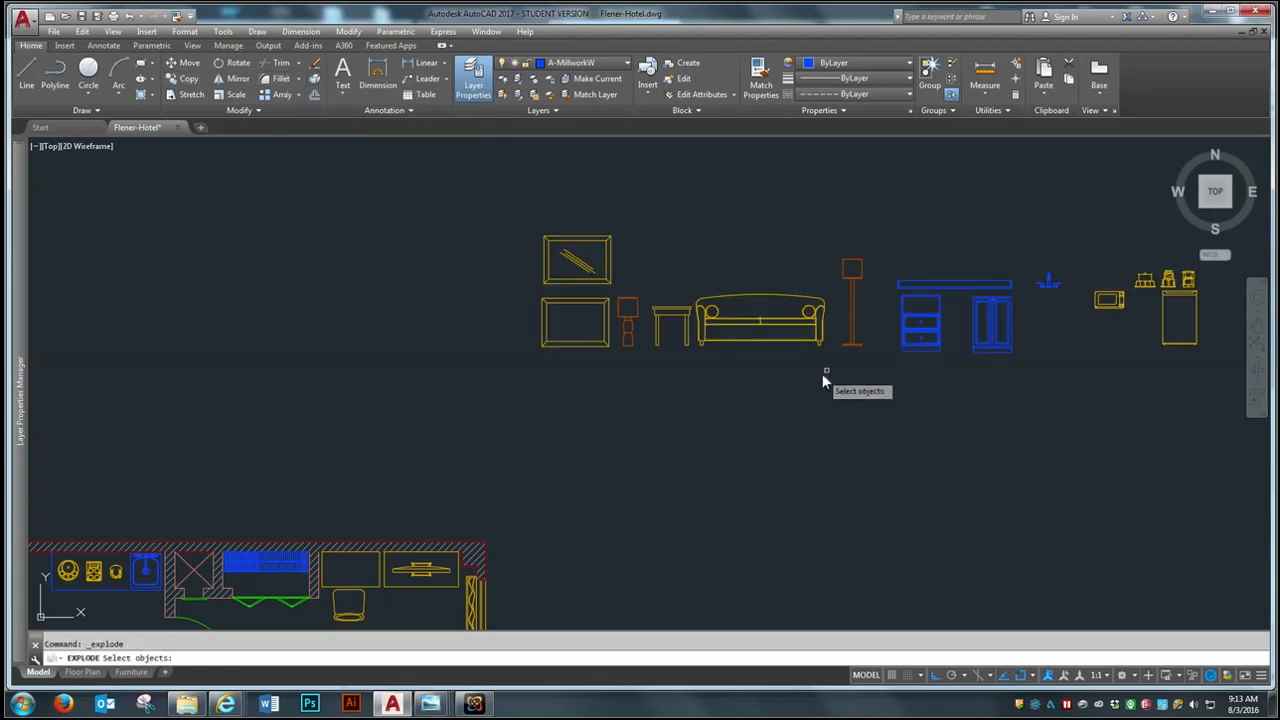
left_click(921, 354)
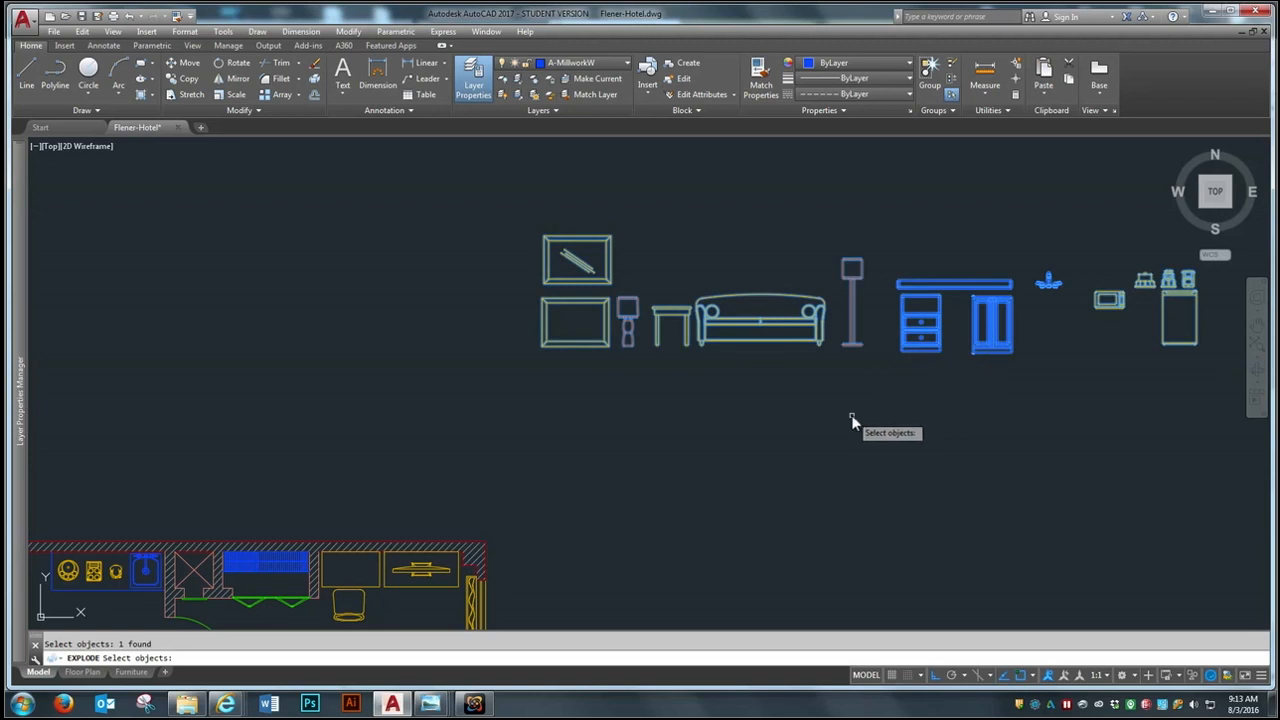
key("Return")
Step: Draw a vertical line upward from the sitting room's upper-left inside wall corner to well above the floor plan
scroll(852, 420, "down", 3)
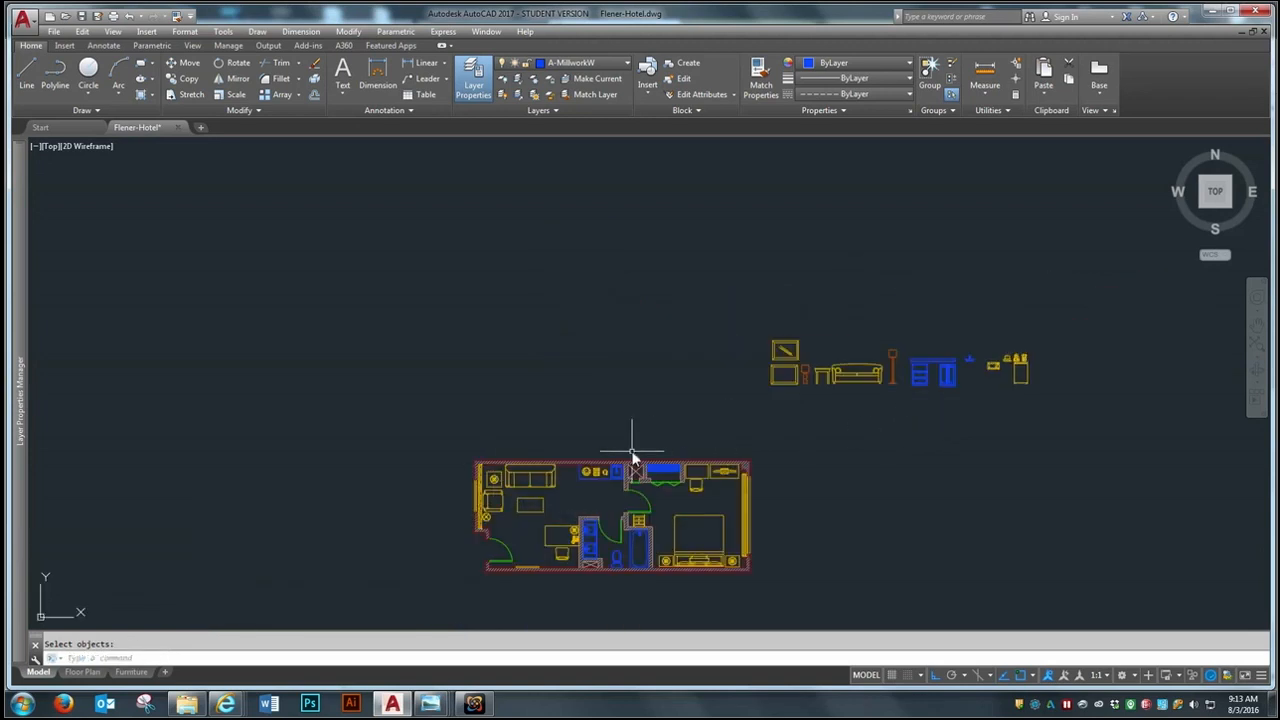
scroll(632, 455, "up", 2)
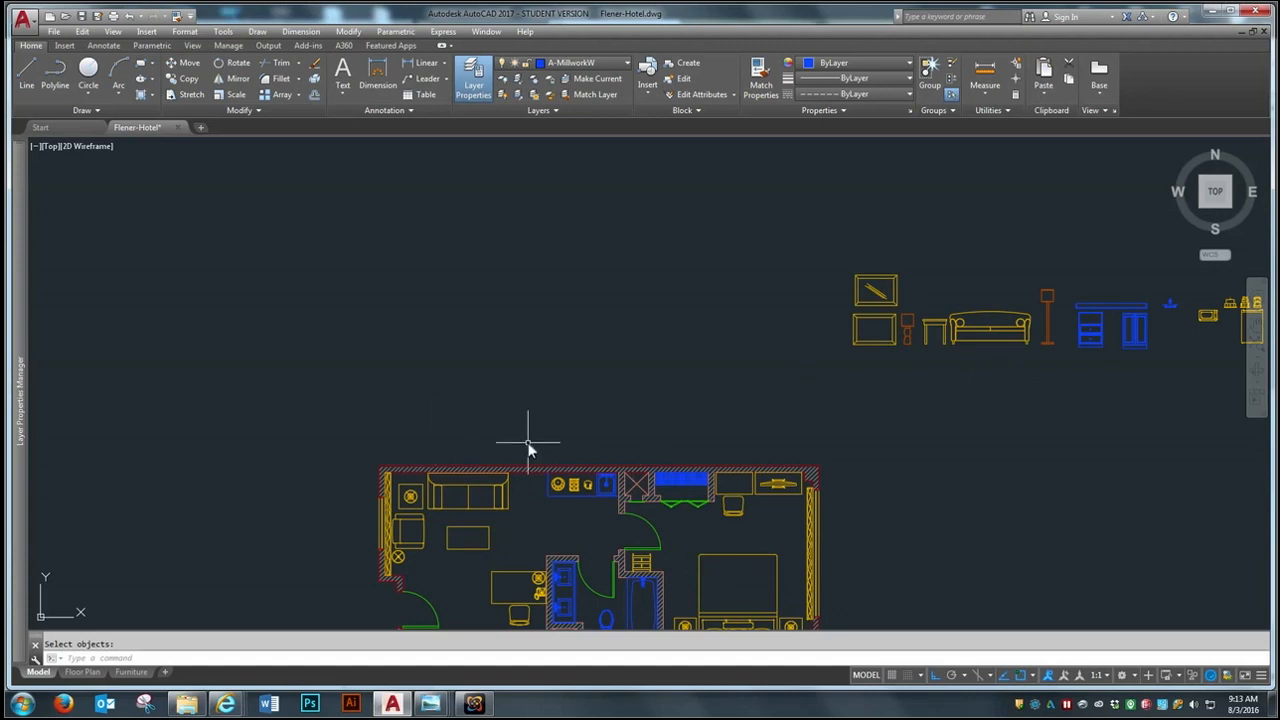
left_click(27, 72)
scroll(355, 452, "up", 6)
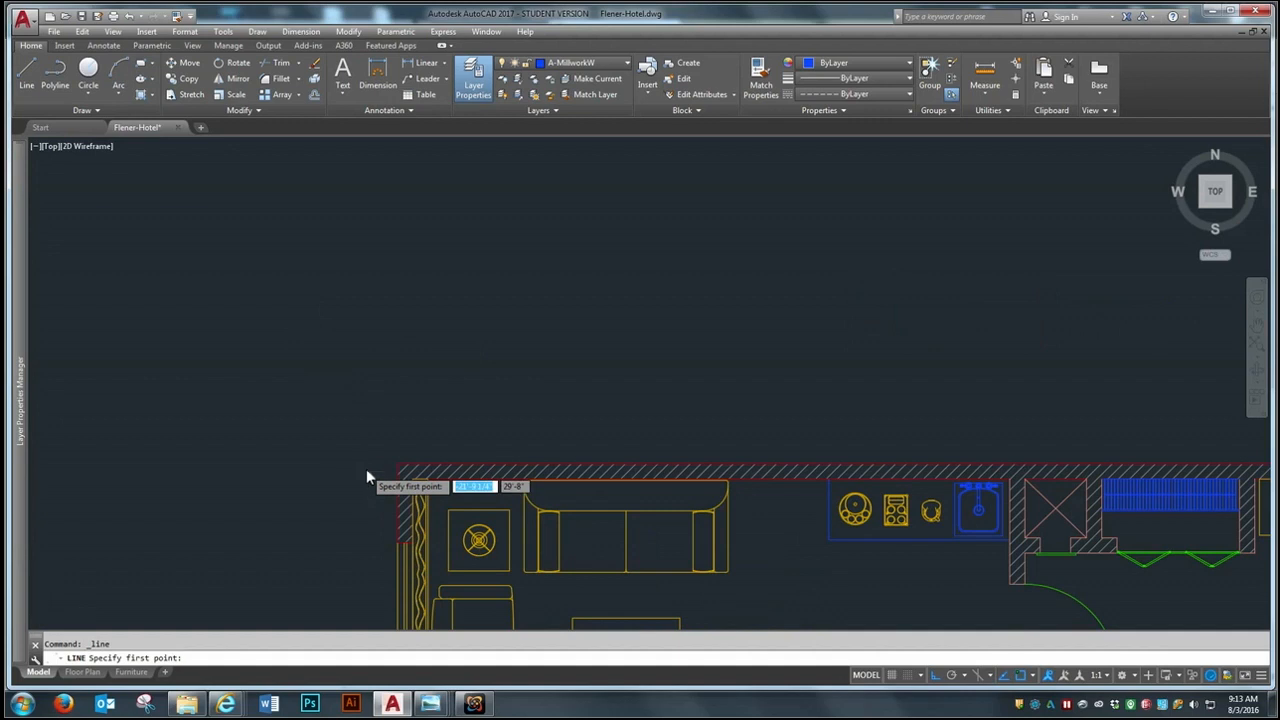
left_click(484, 498)
scroll(462, 502, "down", 7)
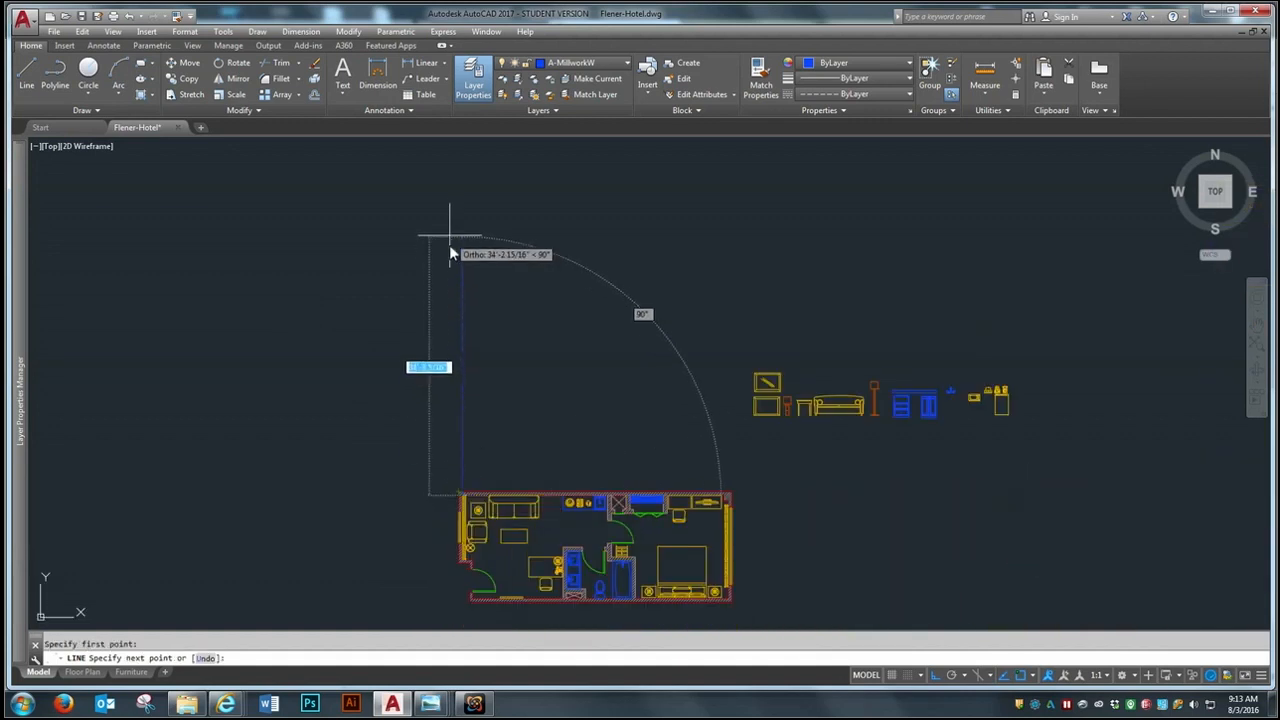
left_click(449, 214)
key("Return")
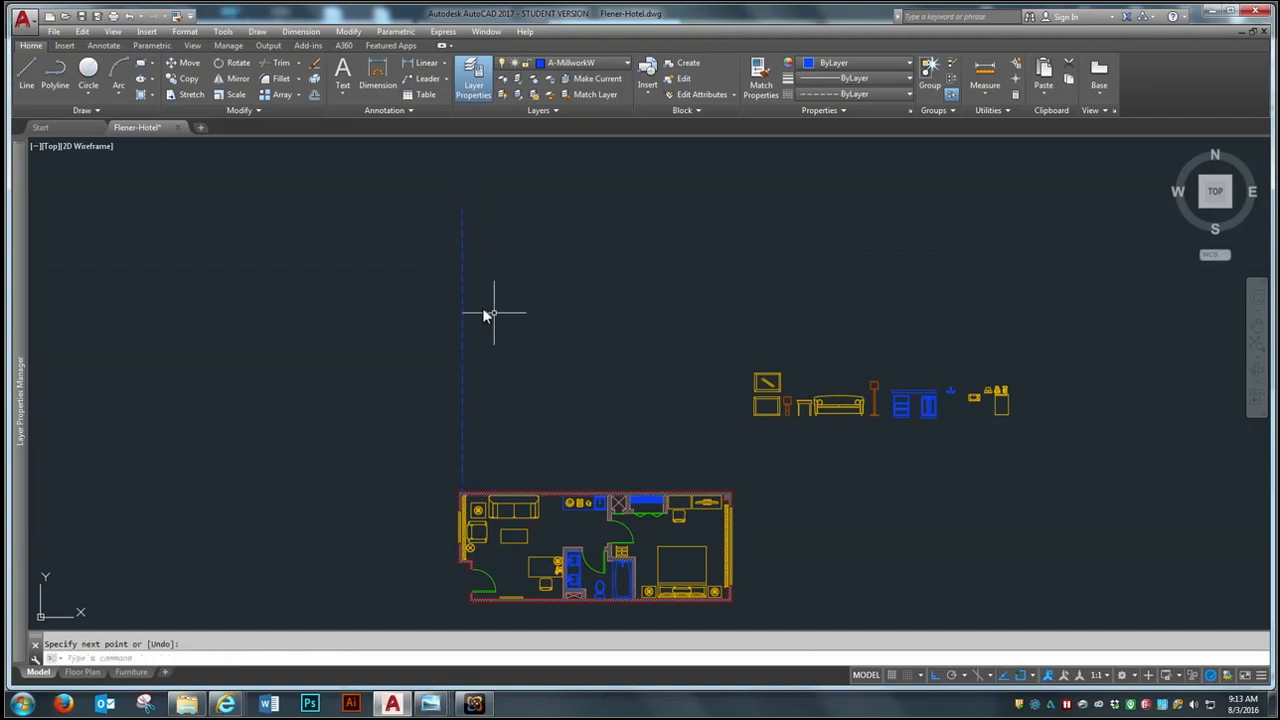
Step: Make layer 0 current and move the new vertical projection line from the millwork layer onto layer 0
left_click(610, 63)
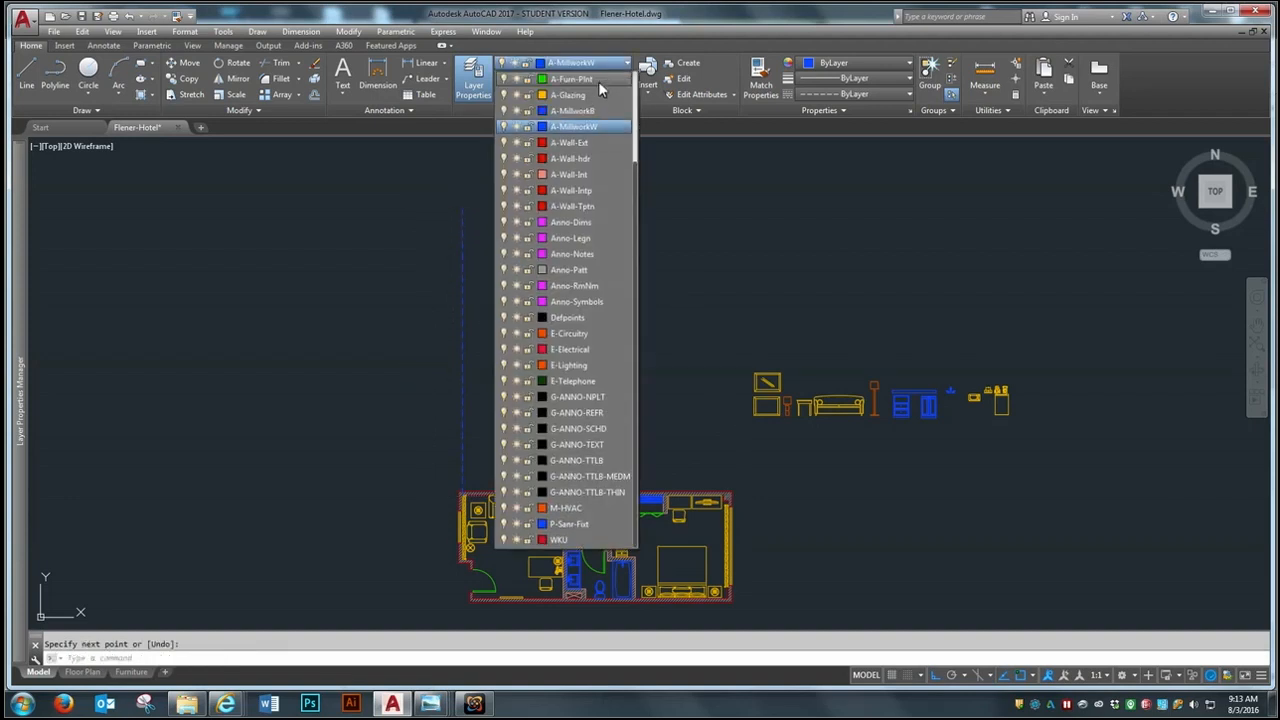
scroll(620, 175, "up", 1)
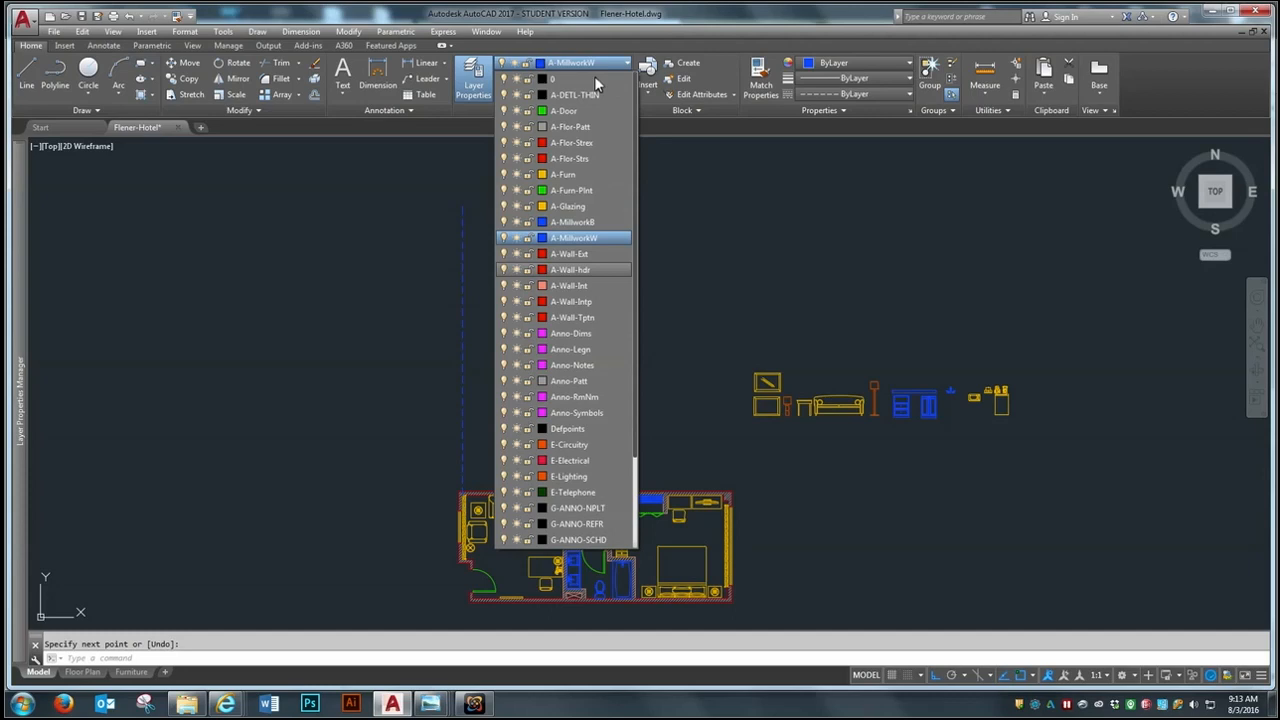
left_click(594, 76)
left_click(555, 285)
left_click(385, 337)
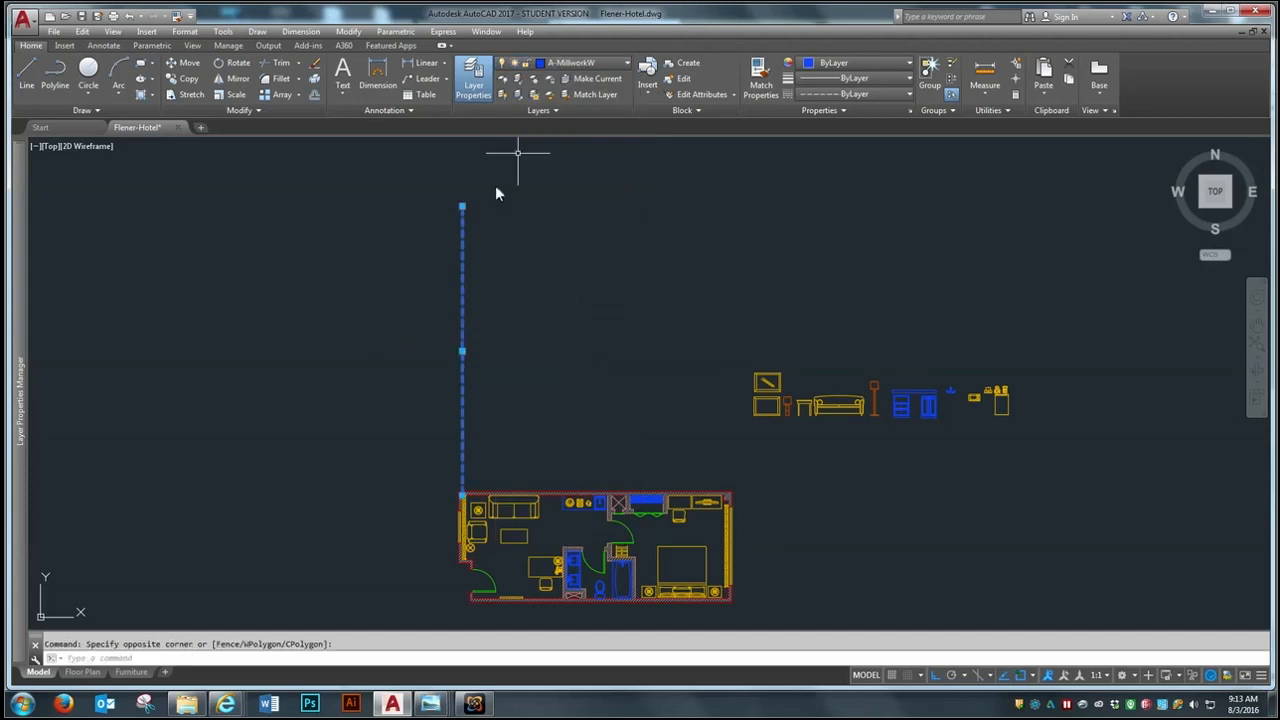
left_click(603, 63)
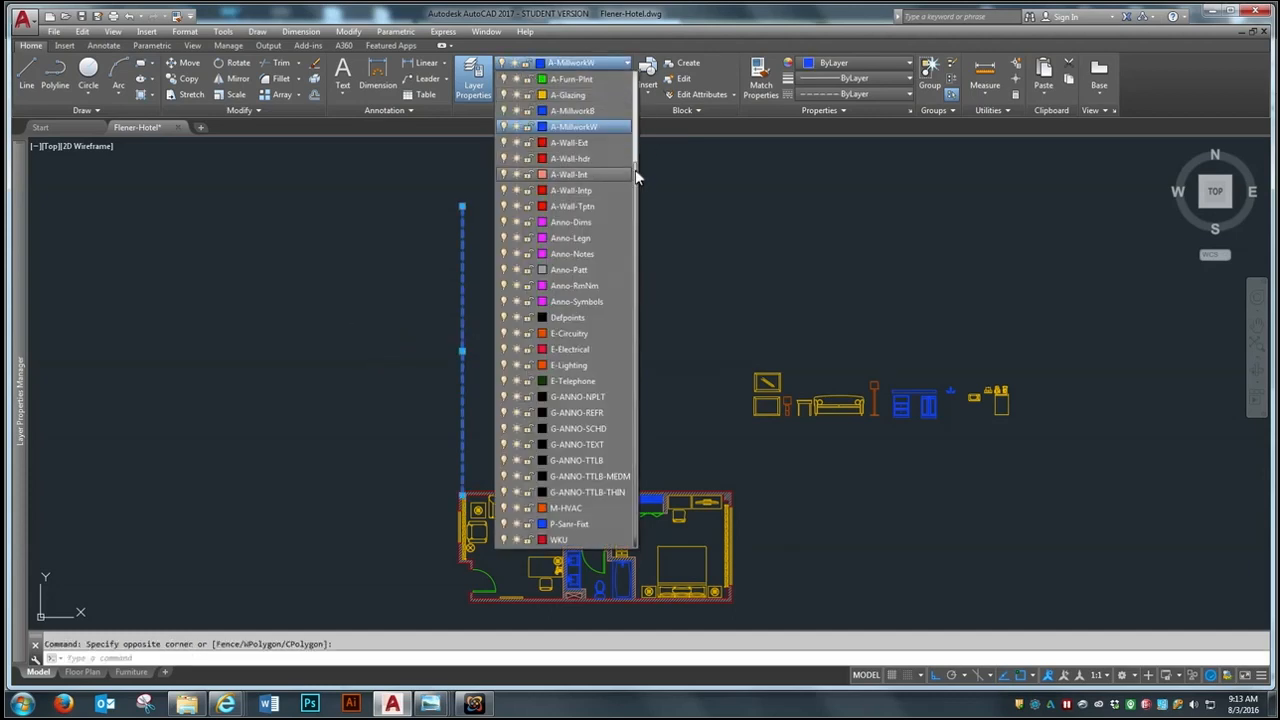
scroll(620, 176, "up", 1)
left_click(572, 80)
key("Escape")
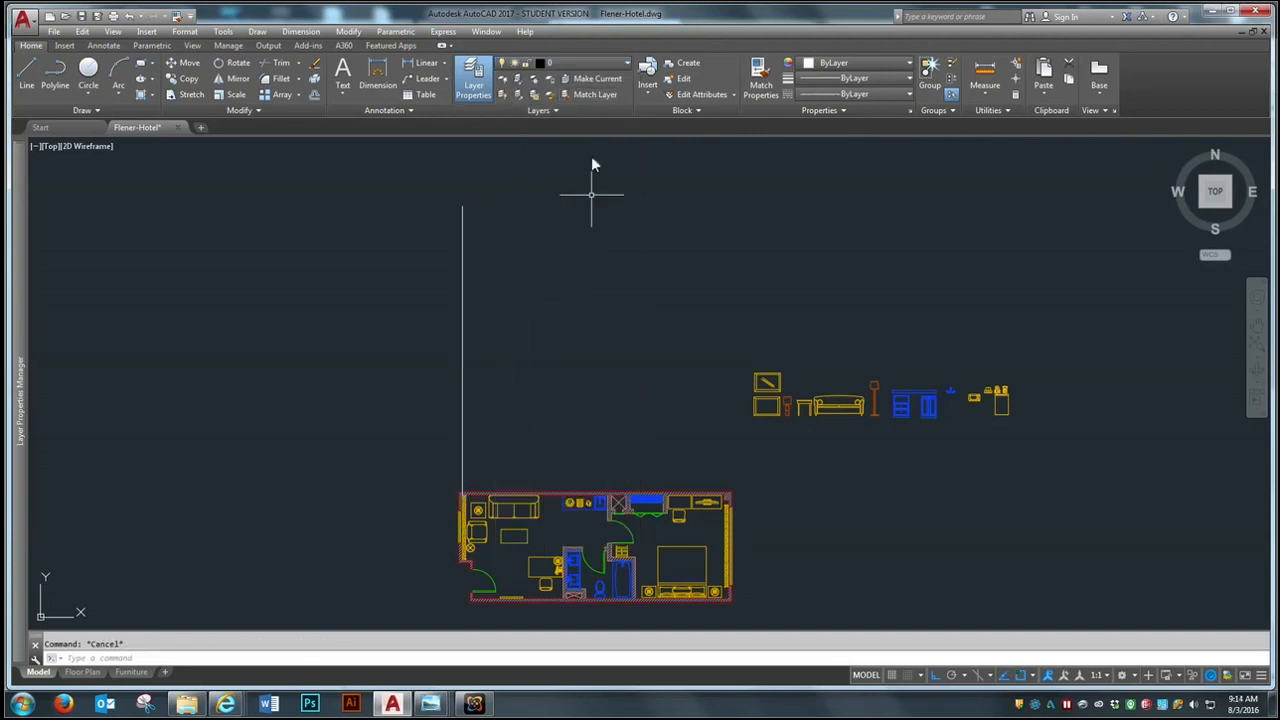
Step: Draw a vertical projection line upward from the wall corner at the right end of the kitchenette counter
scroll(594, 420, "up", 2)
type("l")
key("Return")
scroll(600, 586, "up", 5)
left_click(672, 481)
scroll(674, 480, "down", 5)
left_click(701, 166)
key("Return")
Step: Project a vertical line upward from the left front corner of the kitchenette counter
scroll(643, 491, "up", 5)
key("Return")
left_click(543, 525)
scroll(543, 525, "down", 5)
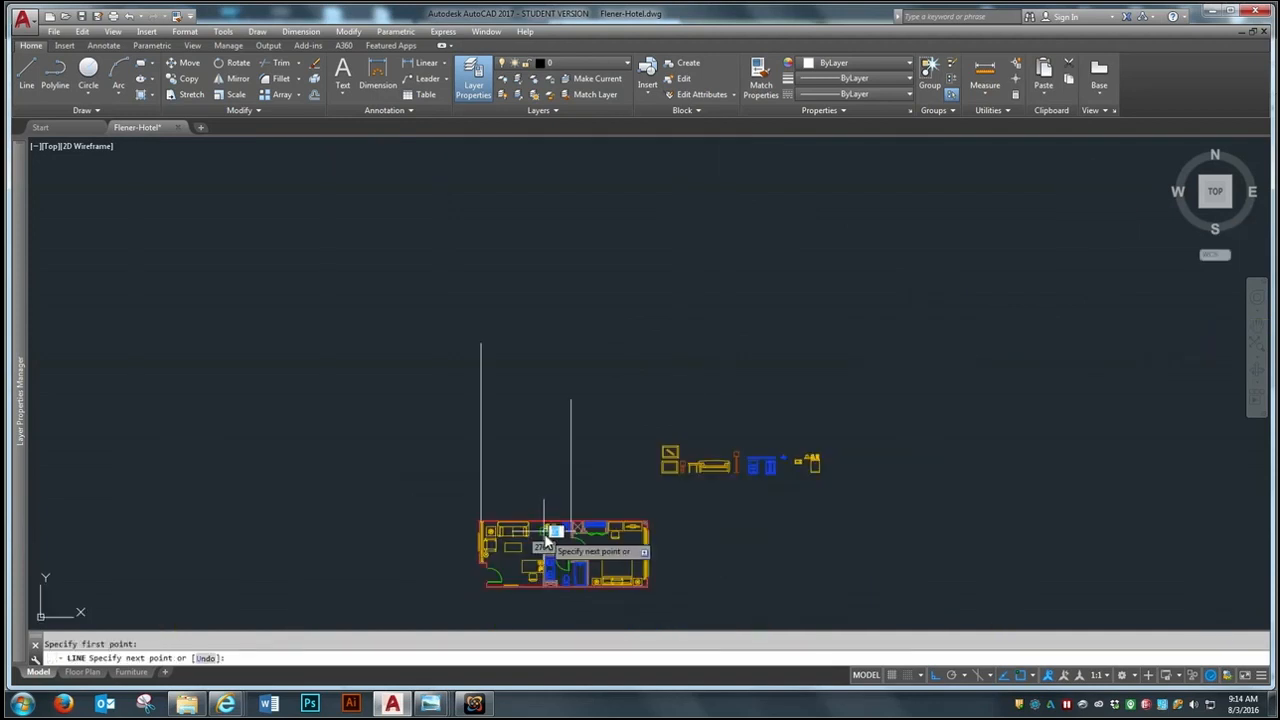
left_click(543, 337)
key("Return")
Step: Project a vertical line upward from the midpoint of the sofa's back edge
scroll(525, 519, "up", 5)
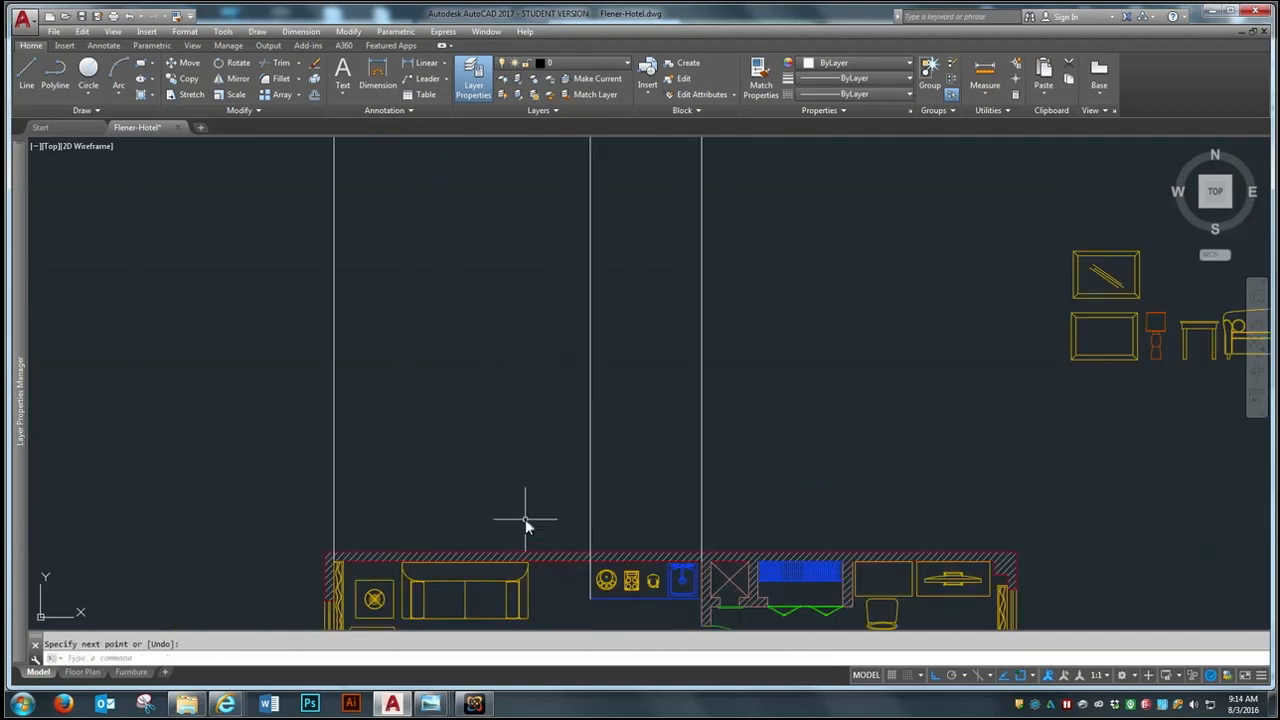
key("Return")
left_click(466, 570)
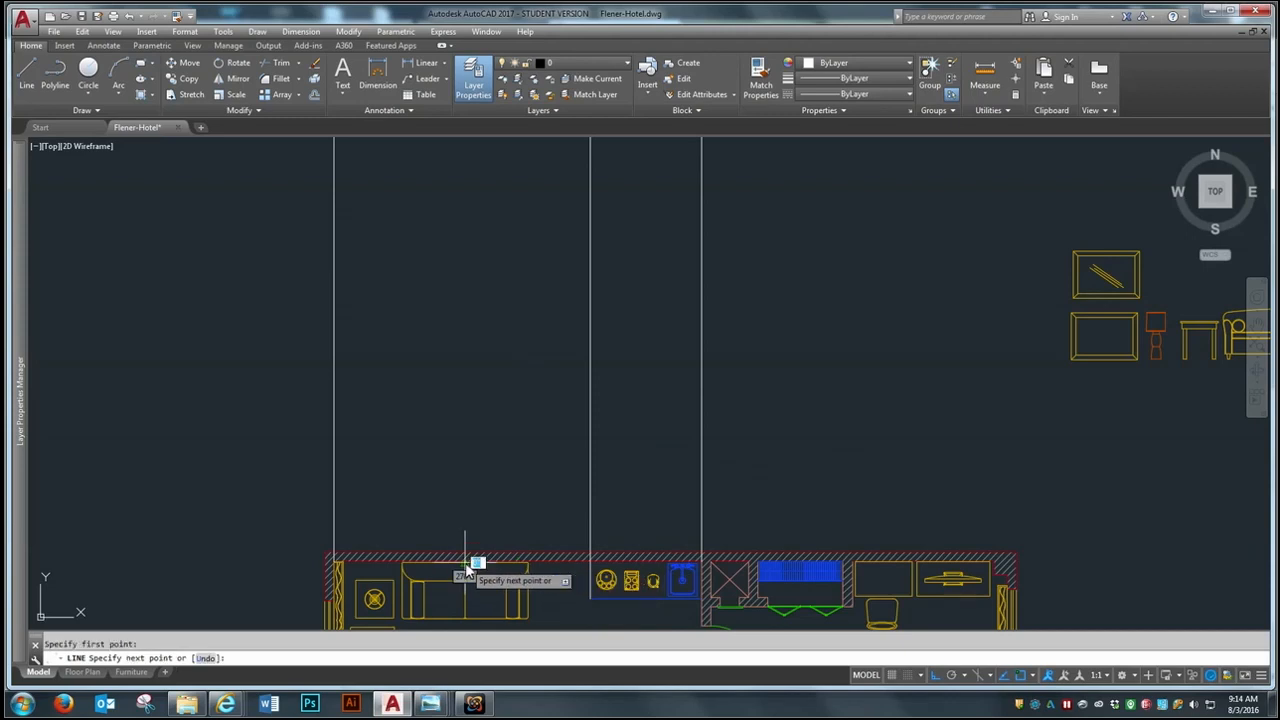
scroll(466, 570, "down", 4)
left_click(466, 295)
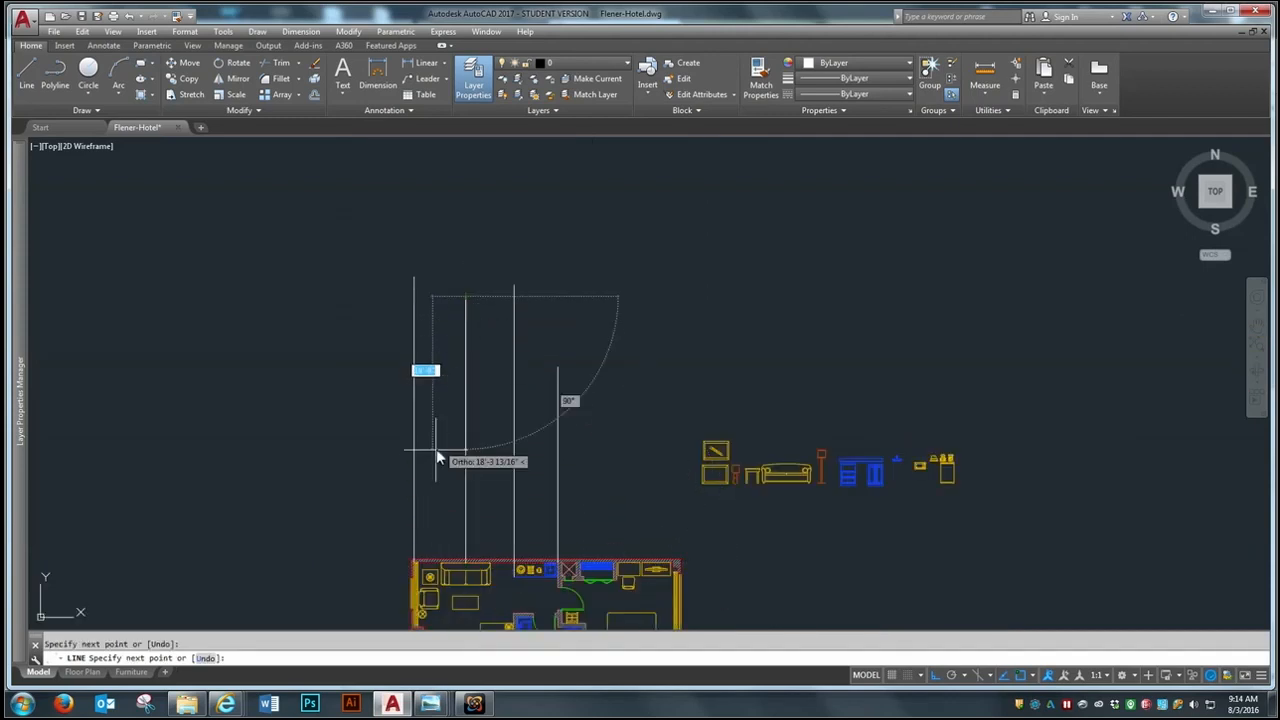
key("Return")
Step: Draw a horizontal floor line above the plan, crossing all four vertical projection lines and extending past both outer ones
scroll(804, 523, "up", 2)
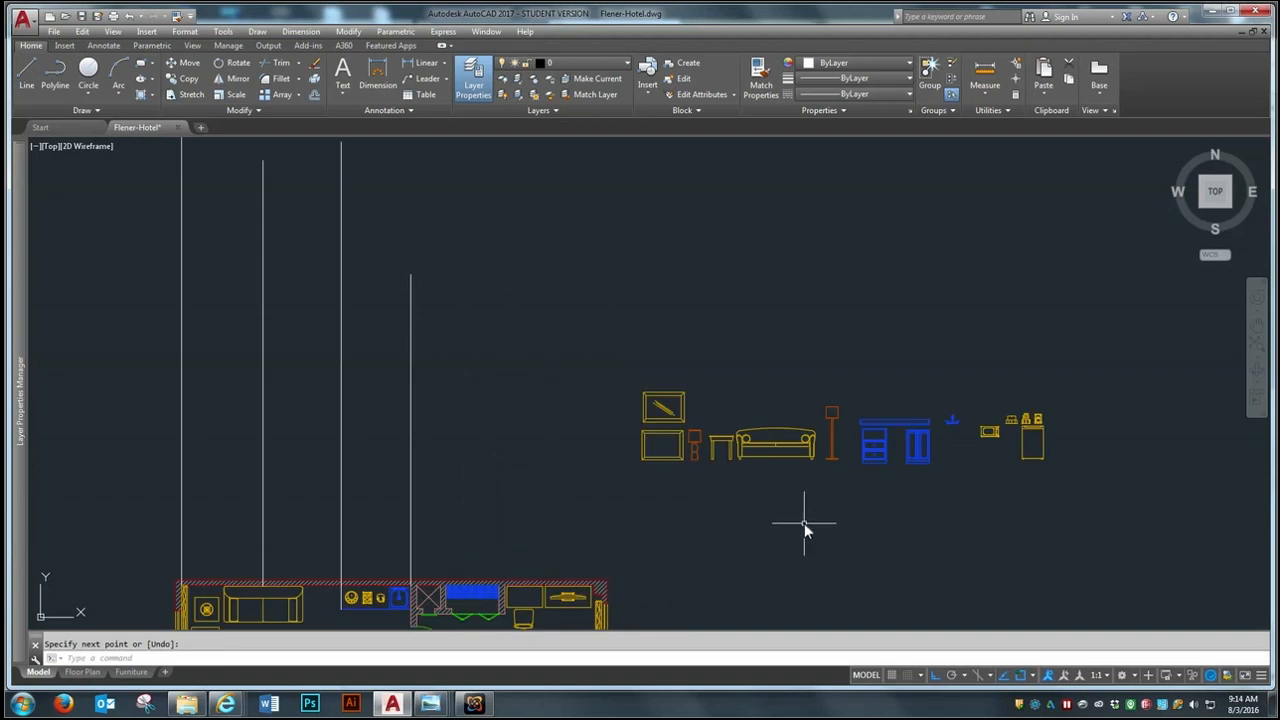
scroll(804, 523, "up", 2)
scroll(851, 434, "down", 2)
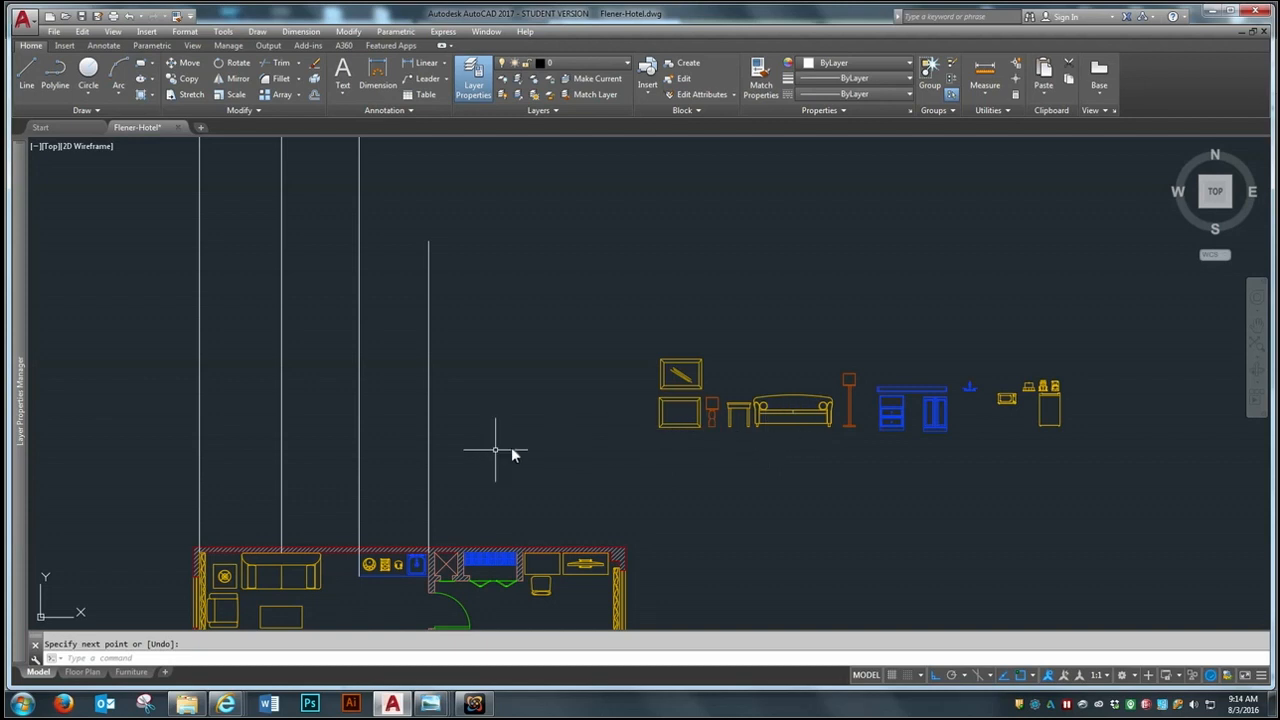
scroll(358, 371, "down", 2)
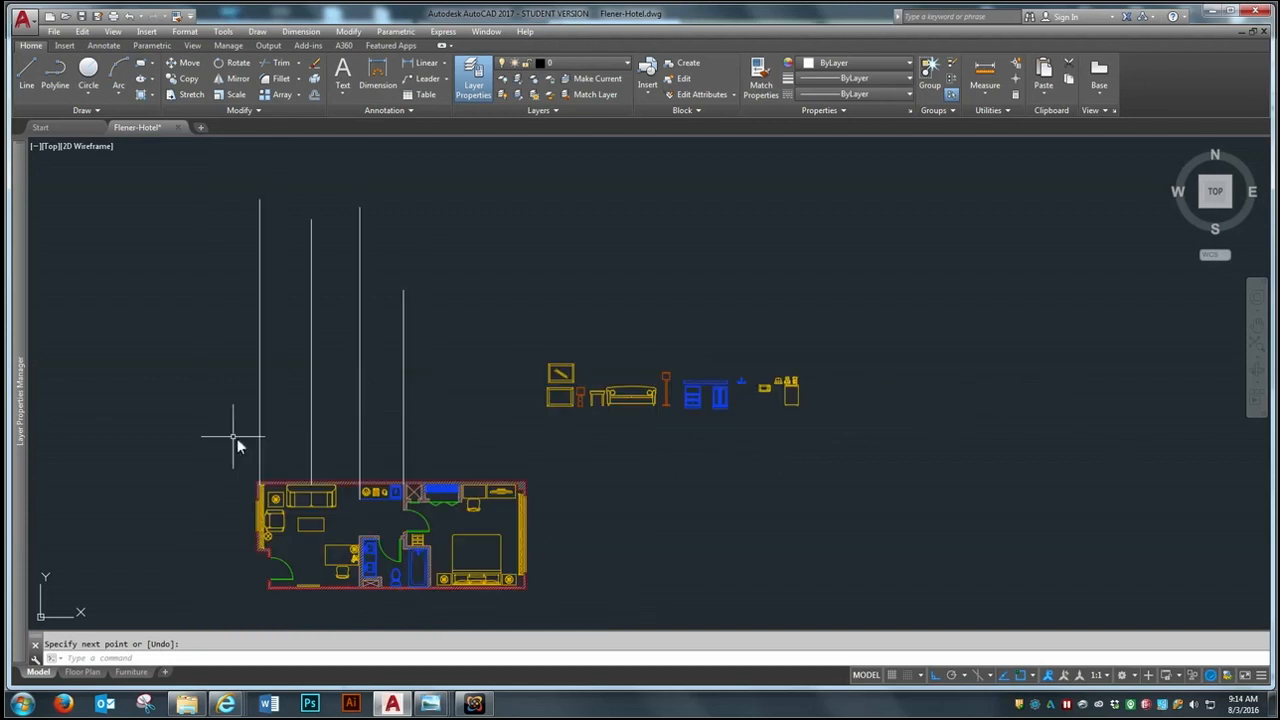
key("Return")
left_click(160, 422)
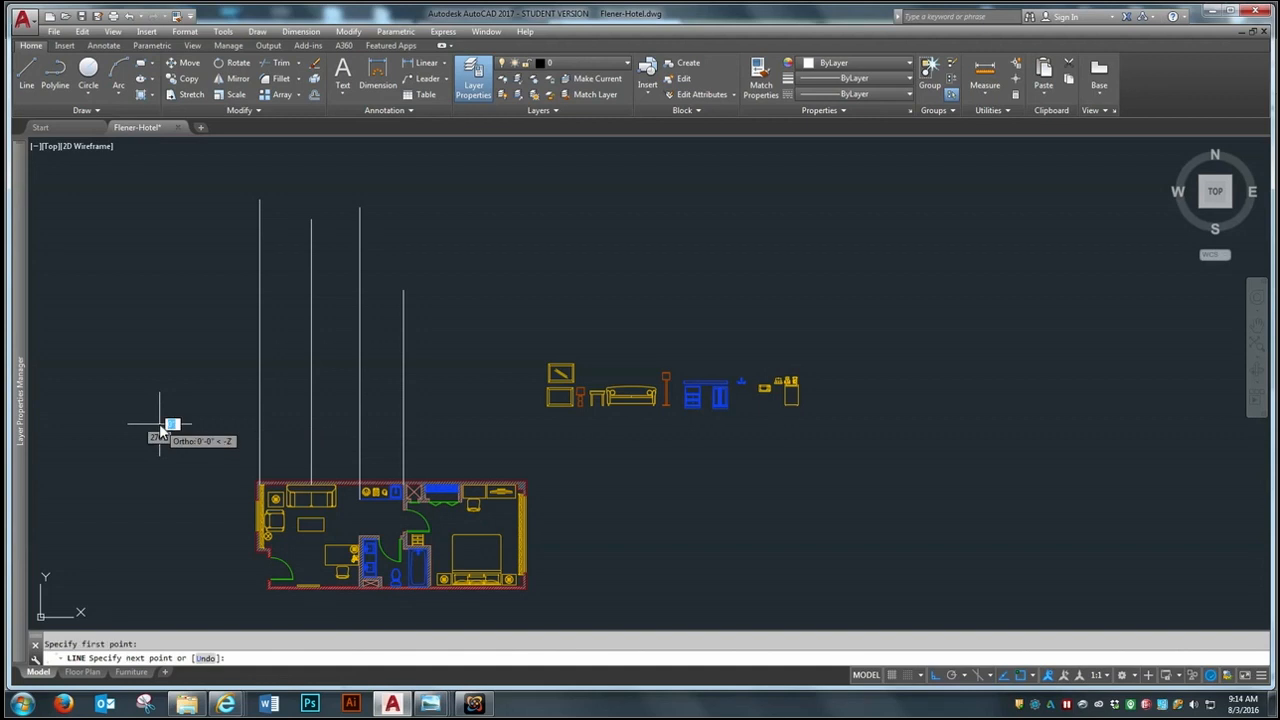
left_click(486, 423)
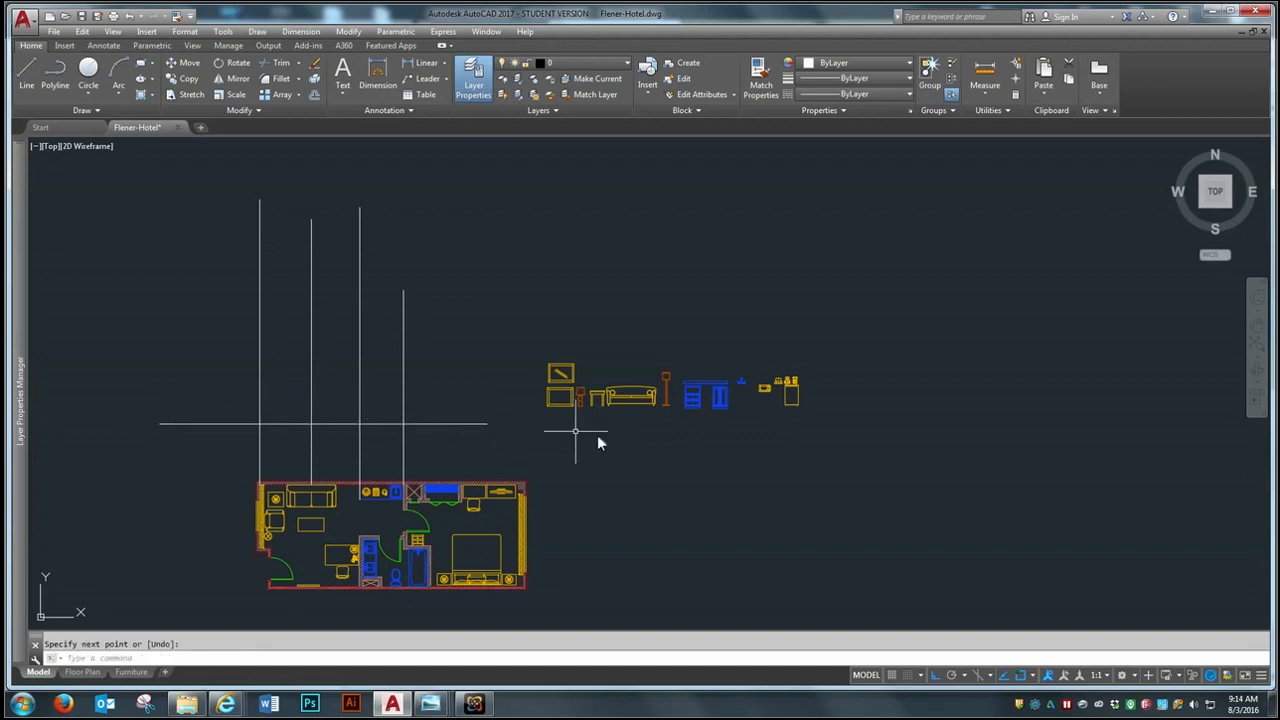
Step: Offset the horizontal floor line 9' upward to create the ceiling line of the elevation
scroll(214, 354, "up", 4)
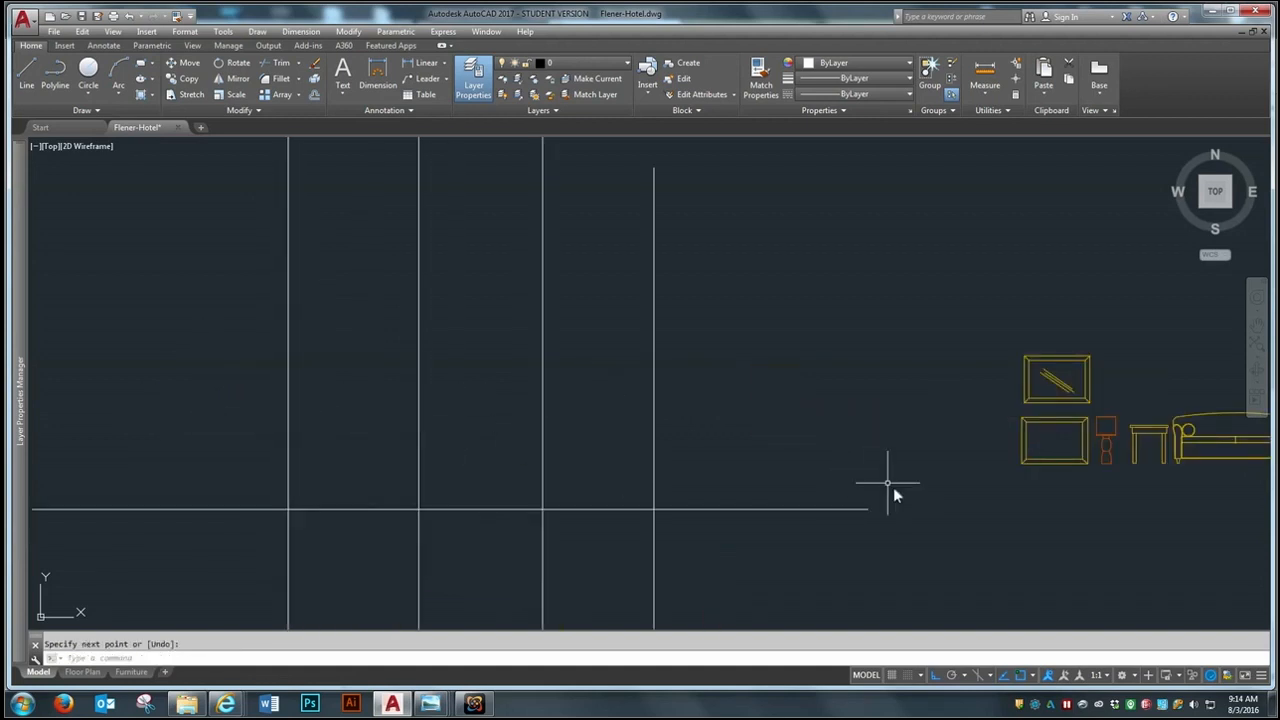
scroll(850, 416, "down", 2)
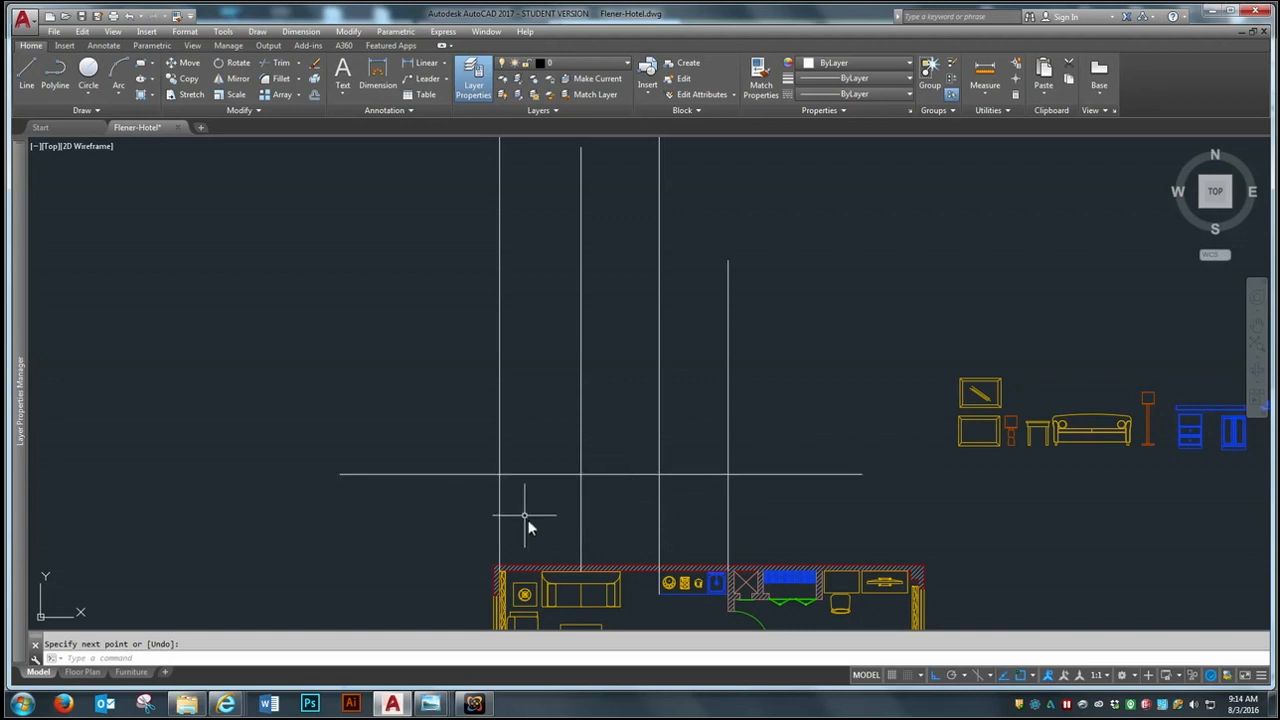
scroll(424, 535, "down", 2)
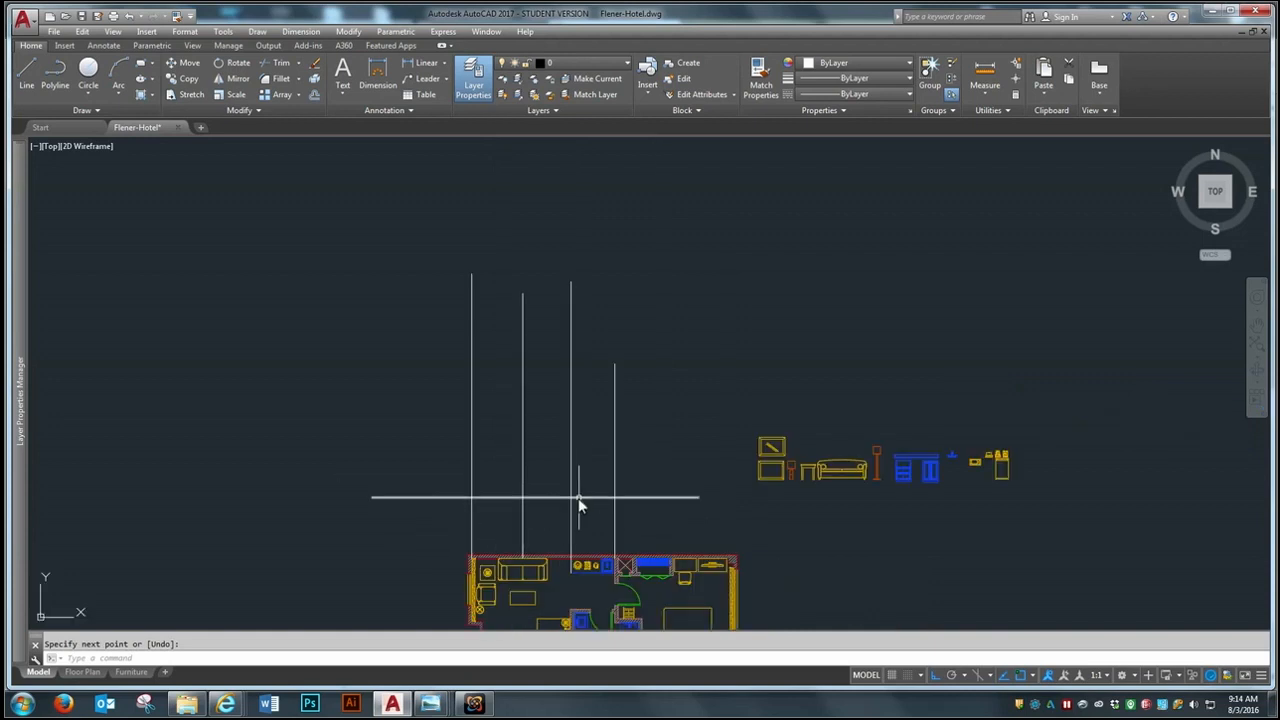
scroll(580, 497, "up", 2)
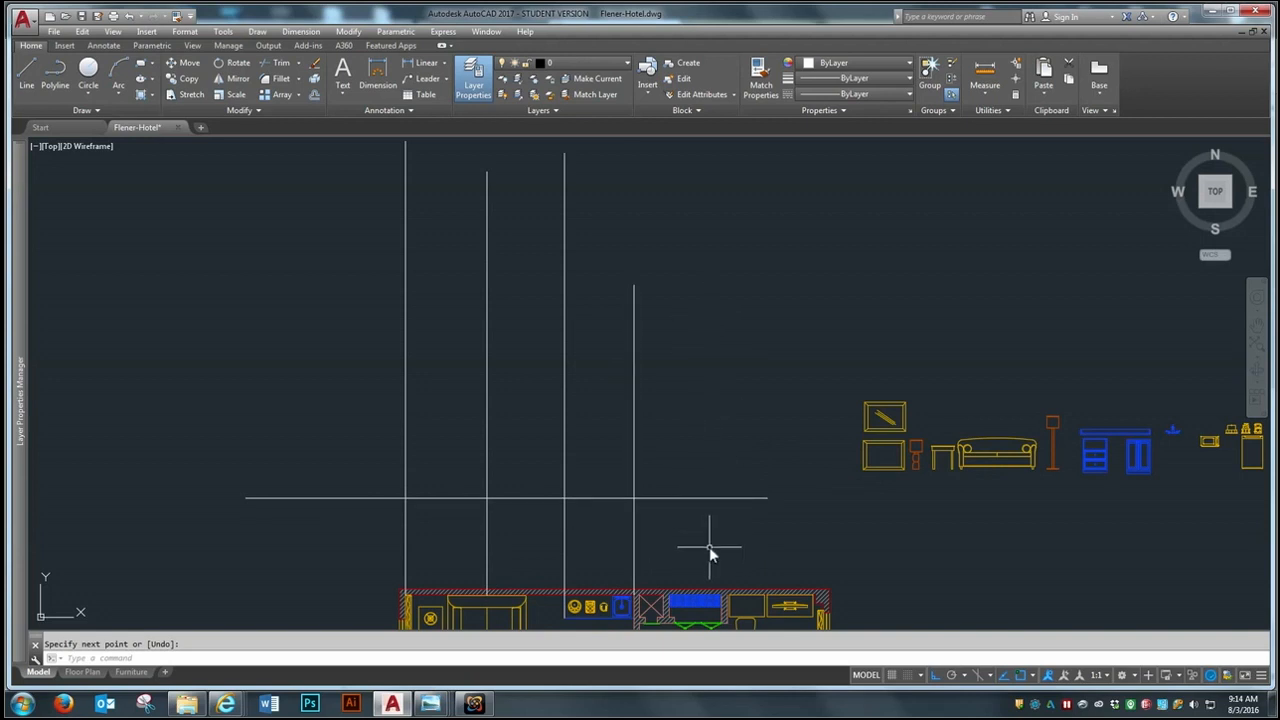
type("9'")
key("Return")
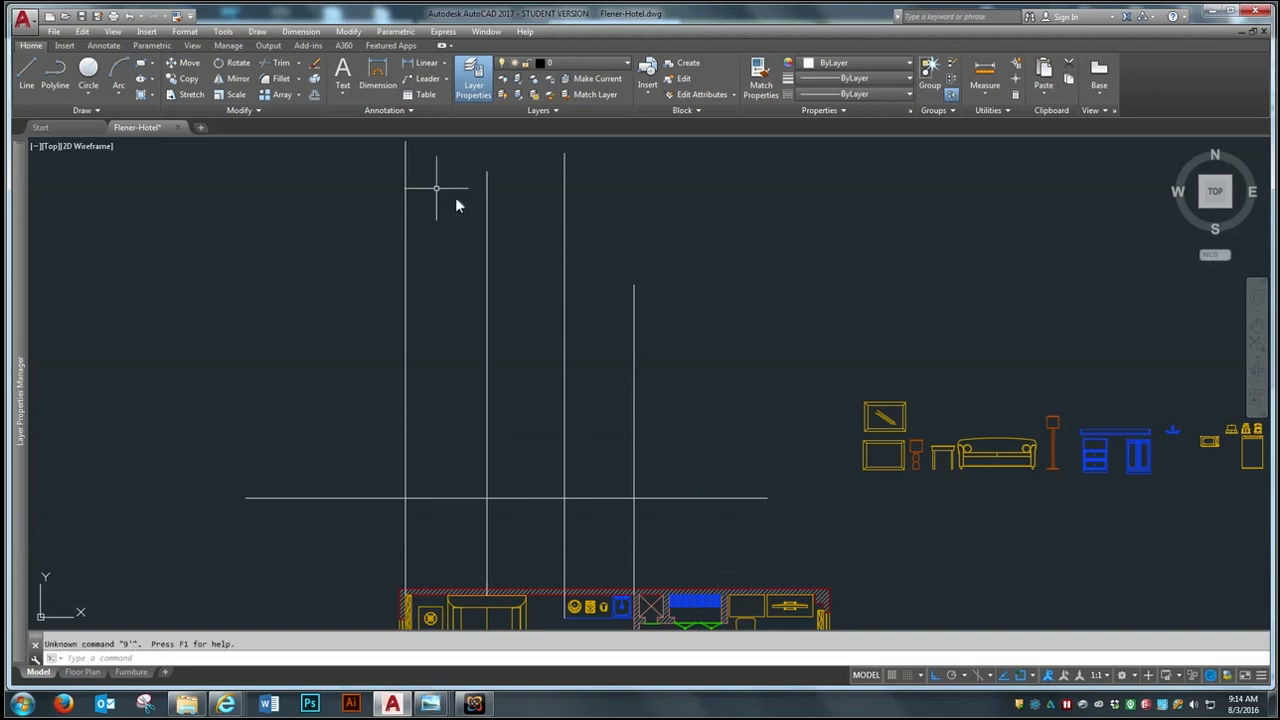
left_click(312, 94)
type("9")
key("Return")
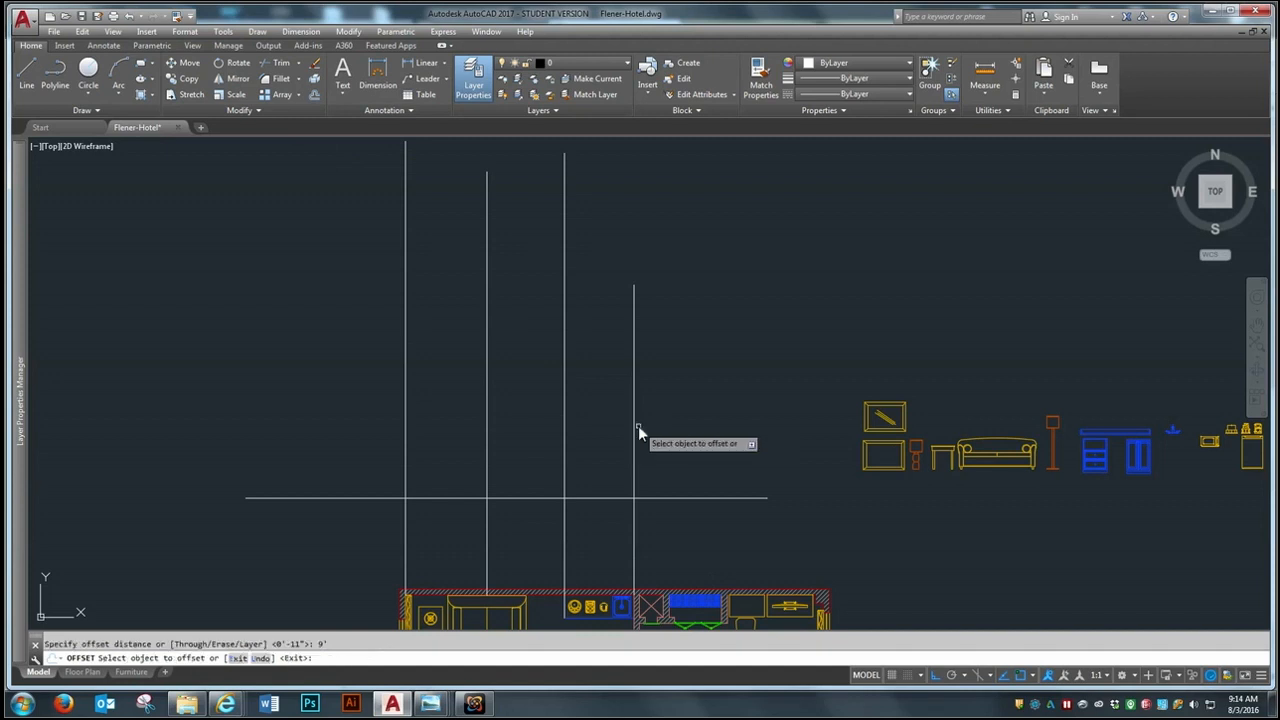
left_click(667, 498)
left_click(705, 300)
Step: Fillet the leftmost vertical line with the floor and ceiling lines at radius 0 to form square left corners
scroll(485, 490, "up", 2)
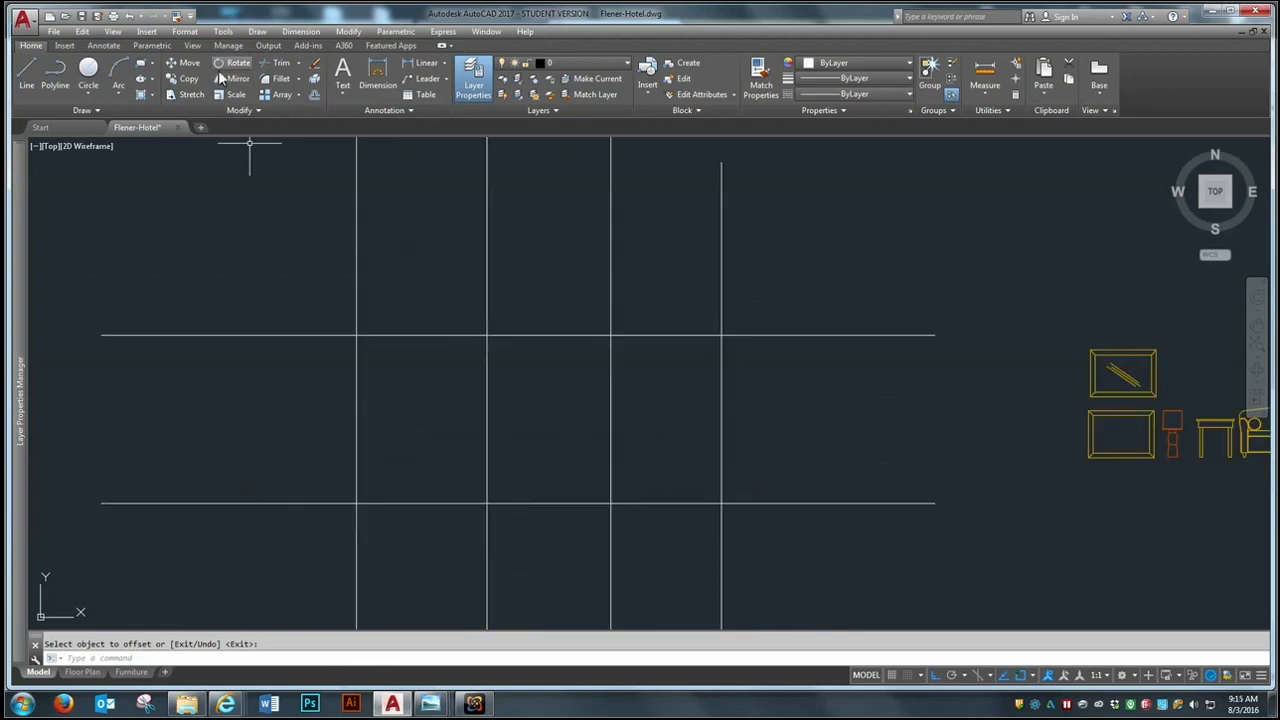
left_click(281, 78)
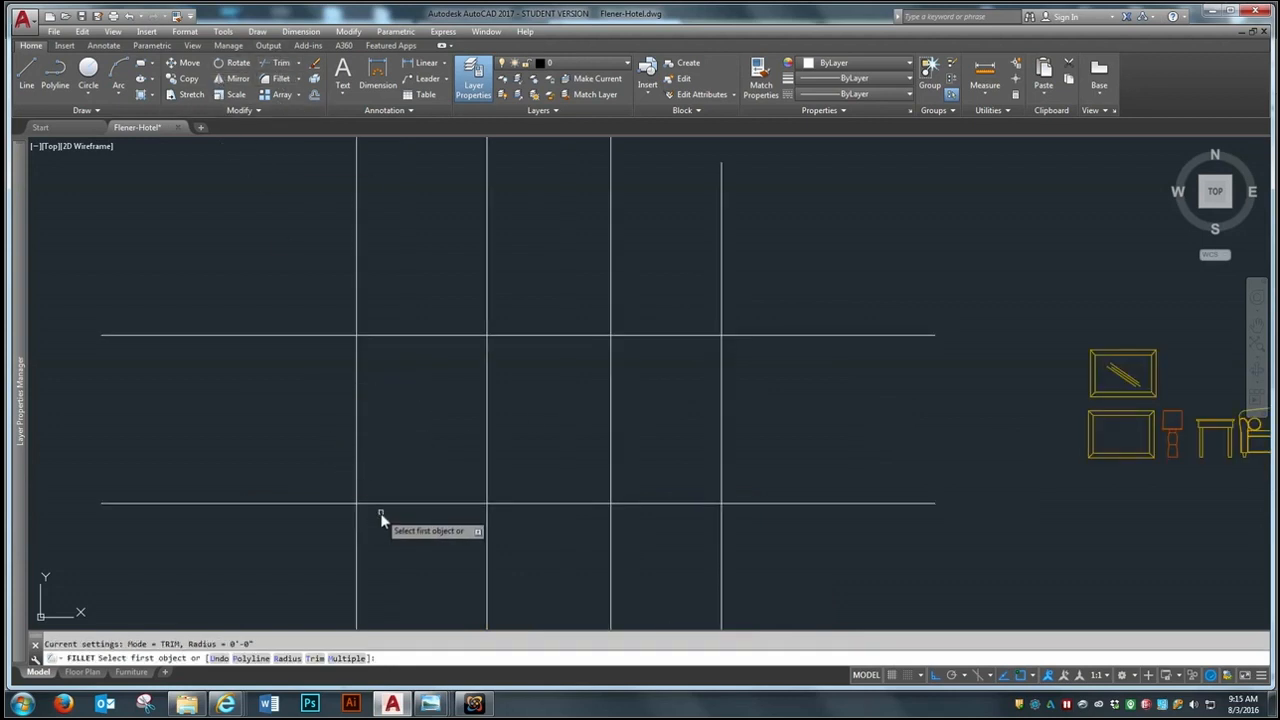
left_click(382, 504)
left_click(356, 472)
key("Return")
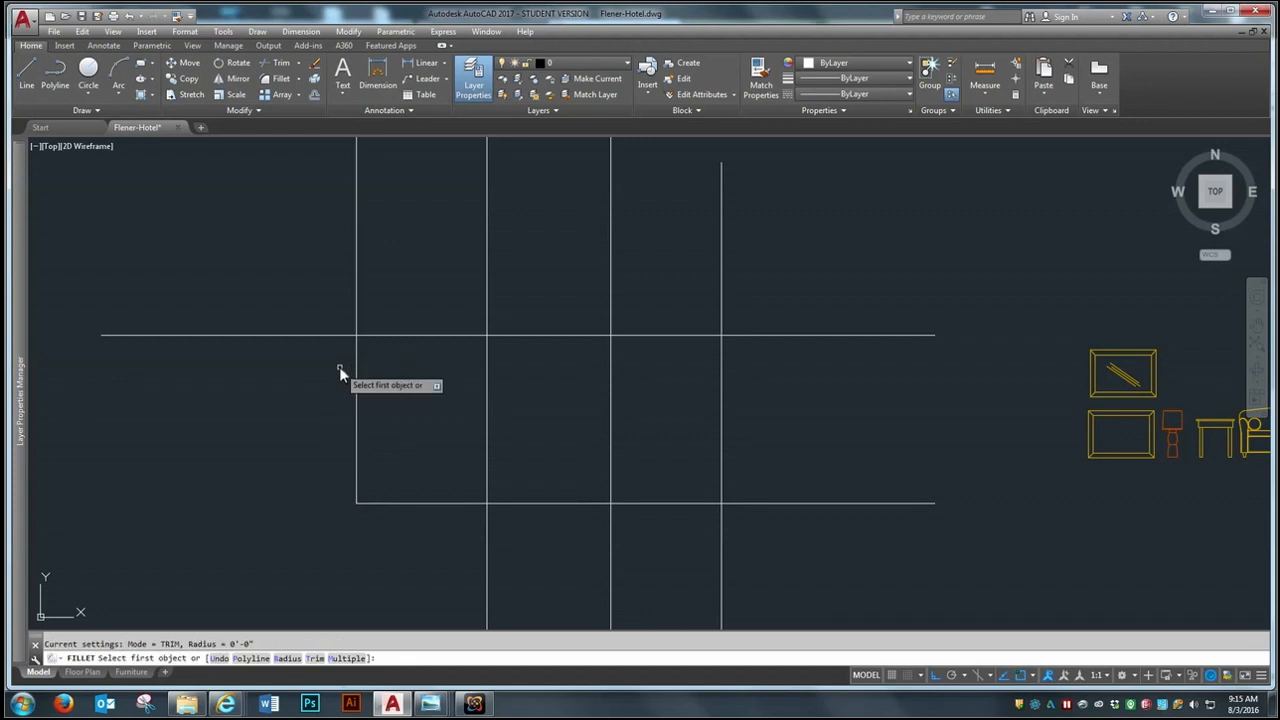
left_click(357, 362)
left_click(368, 333)
Step: Fillet the rightmost vertical line with the ceiling and floor lines at radius 0, closing the elevation's right side
key("Return")
left_click(688, 334)
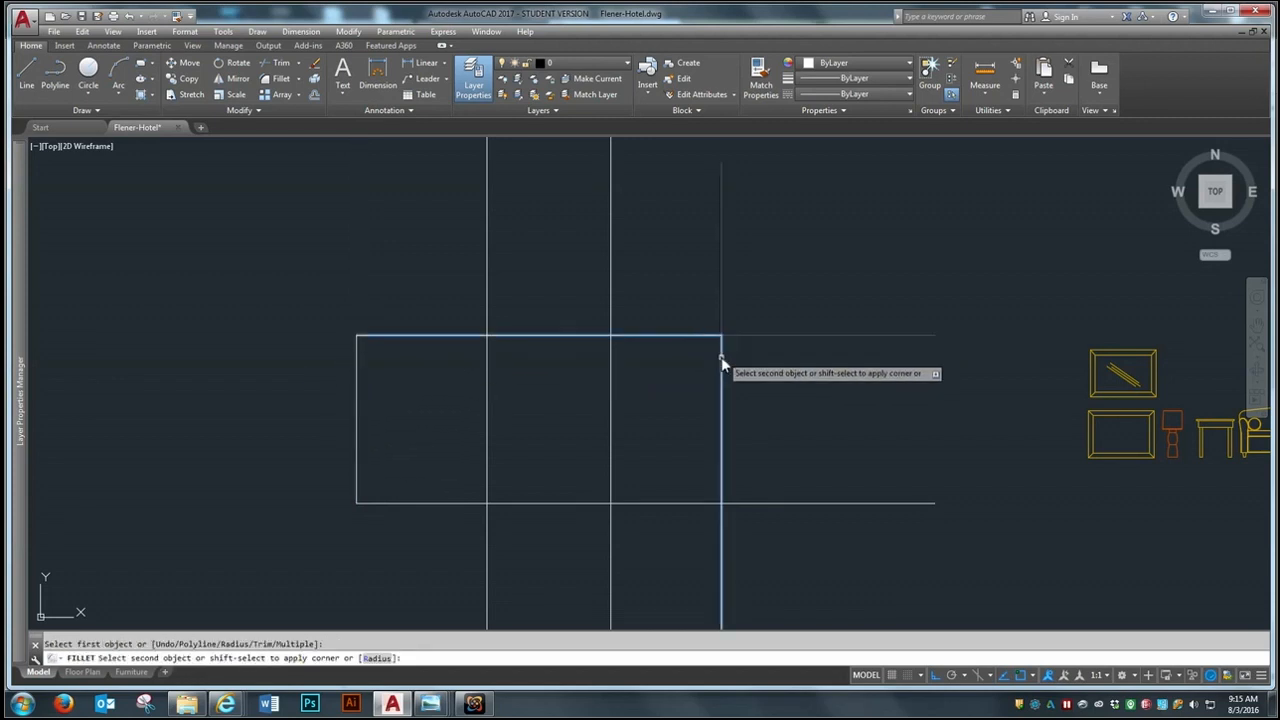
left_click(720, 357)
key("Return")
left_click(721, 470)
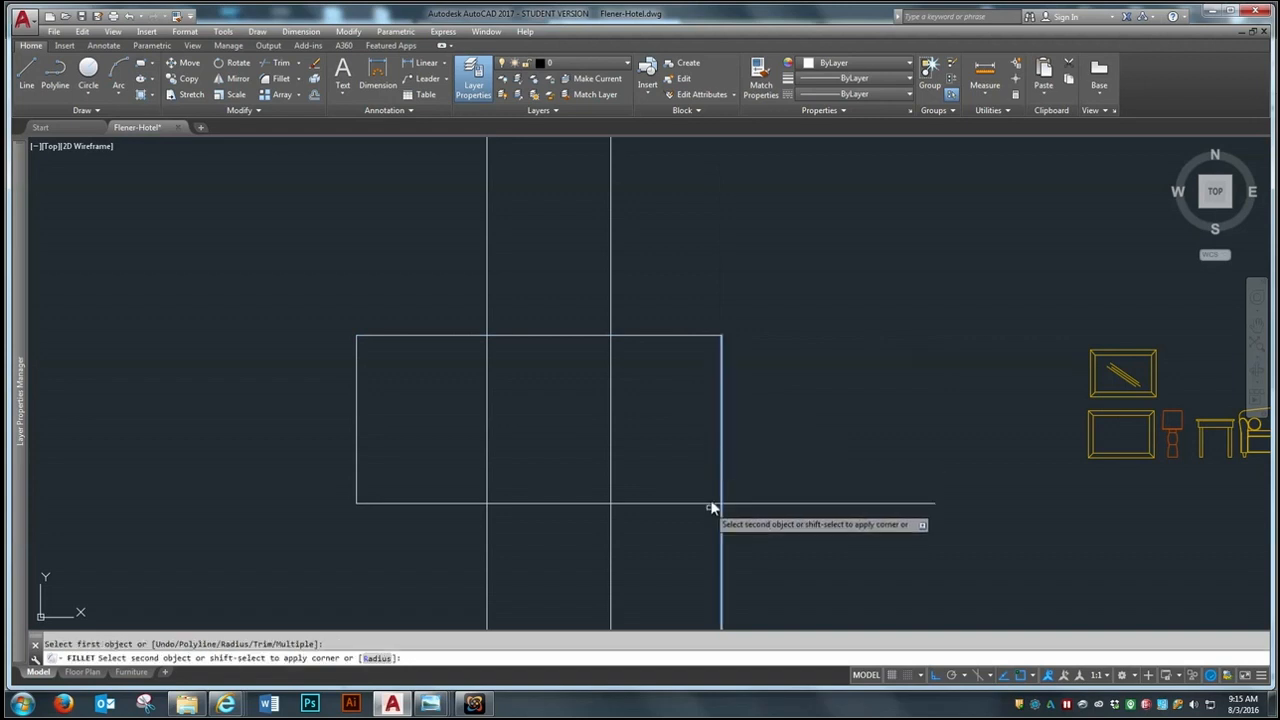
left_click(708, 504)
Step: Put the elevation's floor line on the A-Wall-Ext layer
scroll(450, 400, "down", 4)
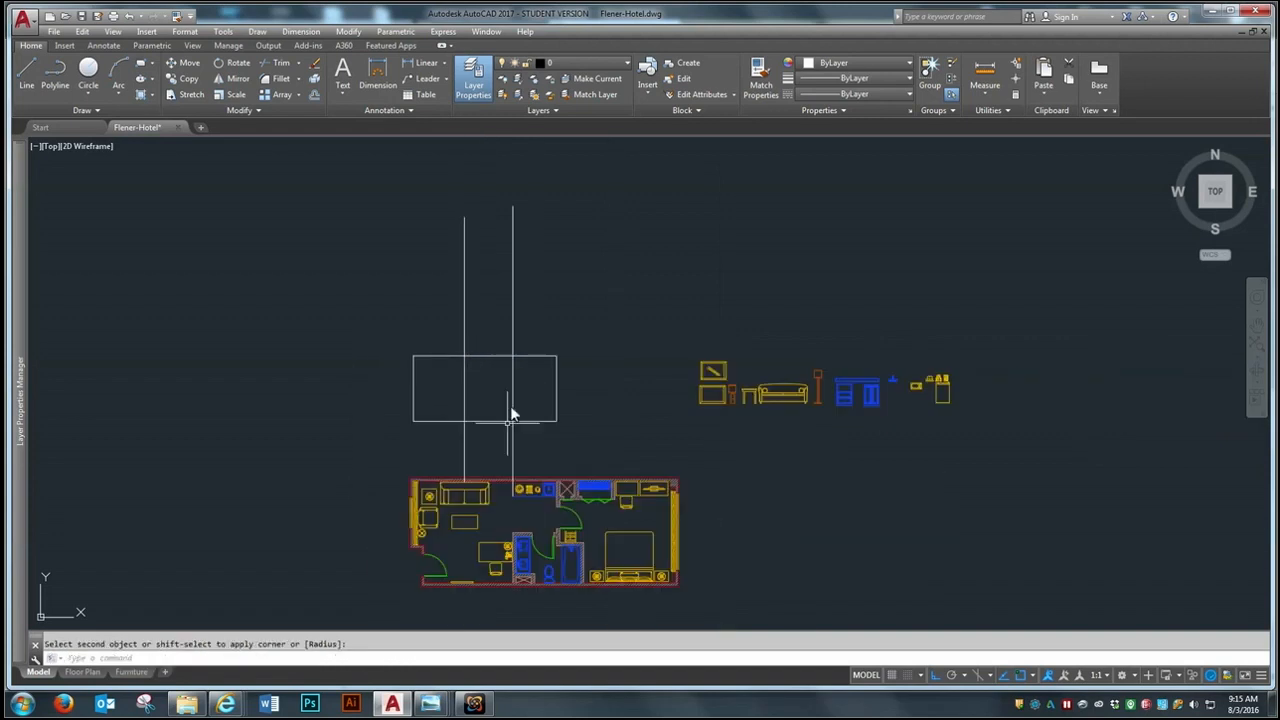
scroll(420, 529, "up", 2)
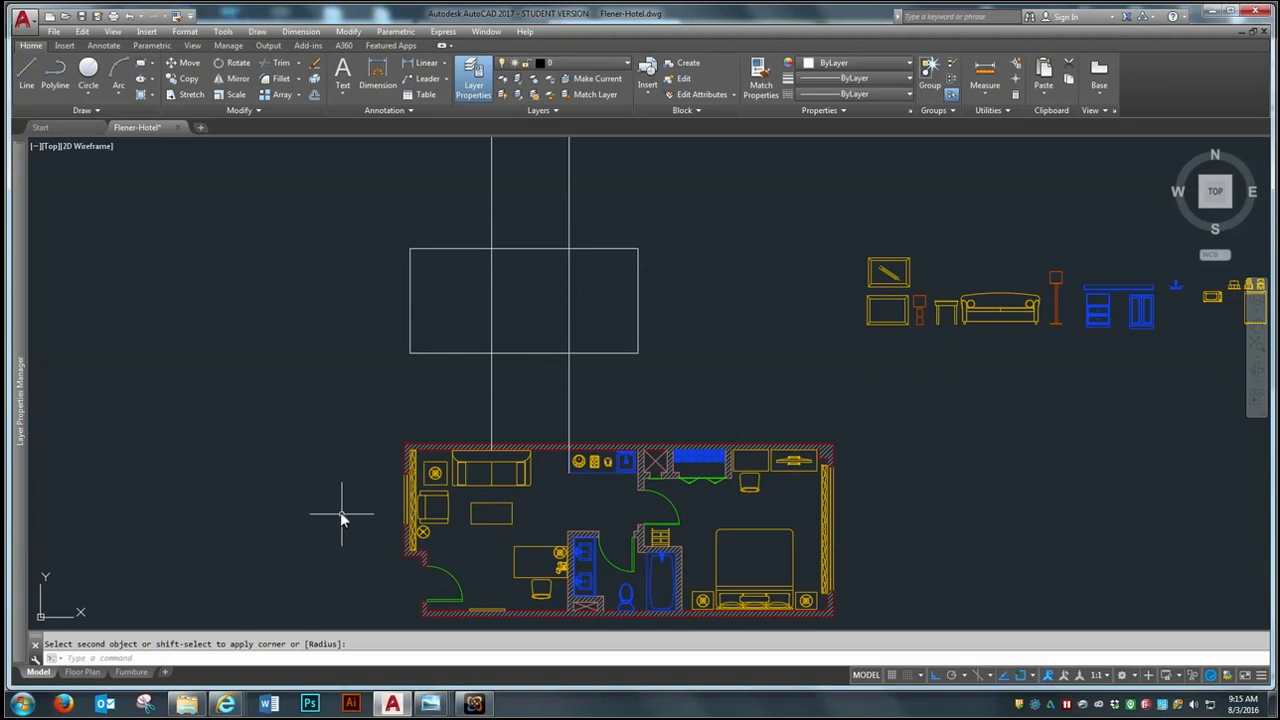
scroll(515, 345, "up", 2)
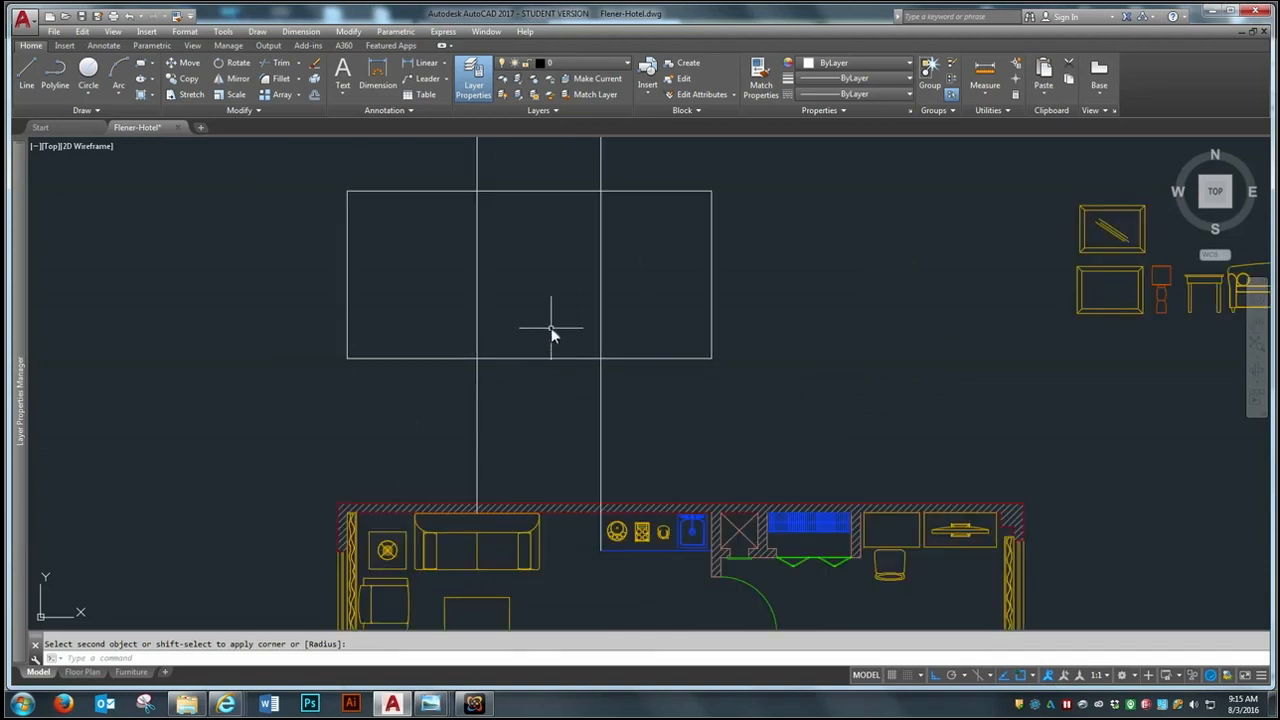
left_click(551, 331)
left_click(524, 390)
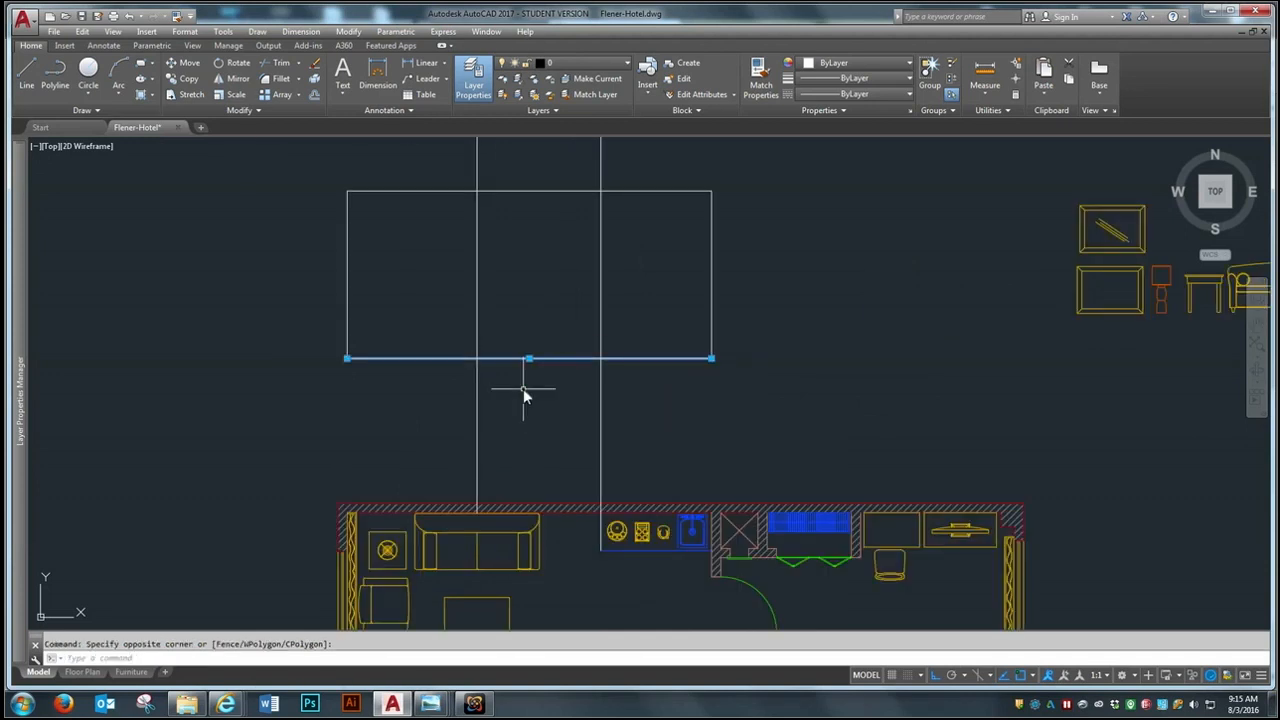
left_click(626, 64)
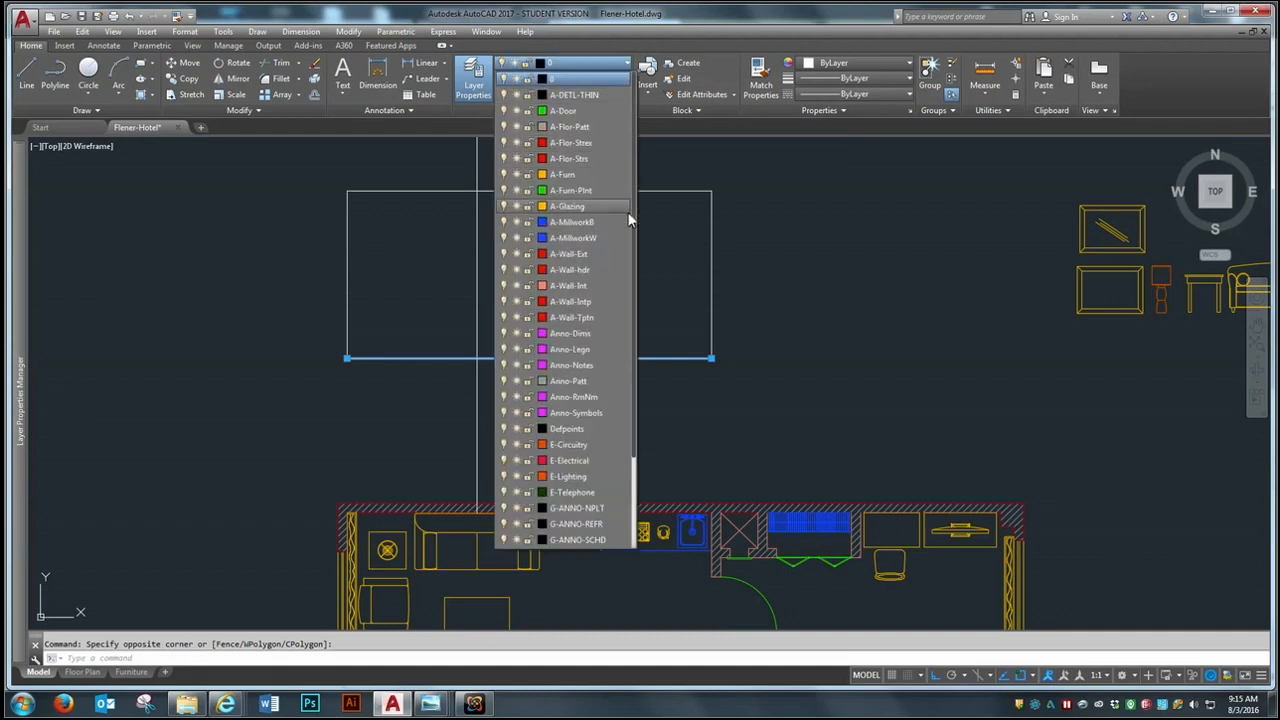
left_click(572, 254)
key("Escape")
Step: Put the elevation's ceiling line and both side lines on the A-Wall-Int layer
left_click(742, 183)
left_click(671, 235)
left_click(413, 175)
left_click(337, 230)
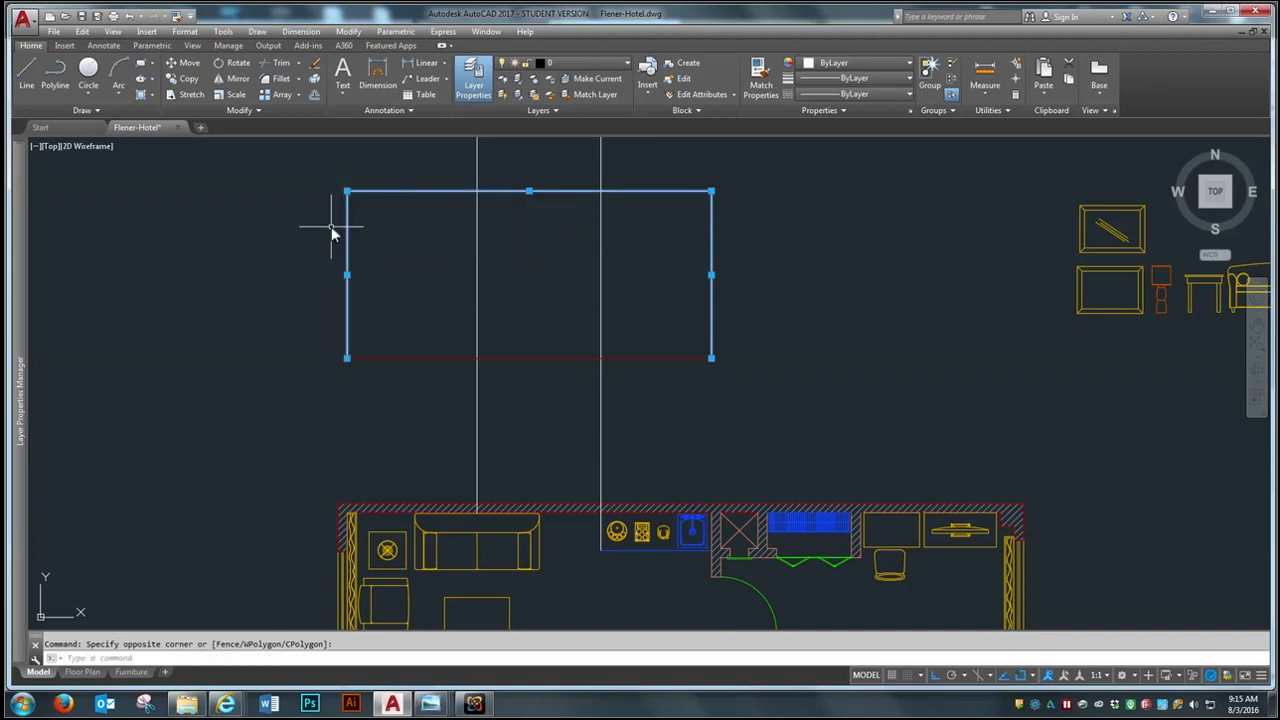
left_click(586, 63)
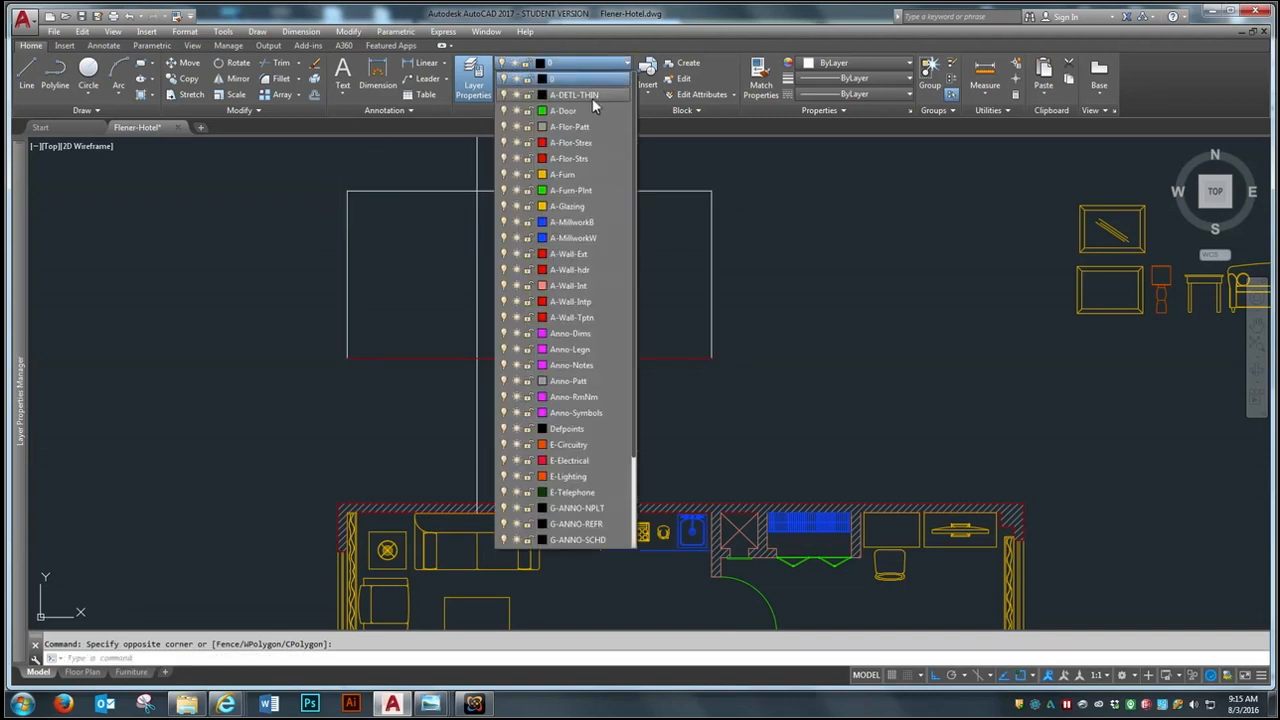
left_click(574, 286)
key("Escape")
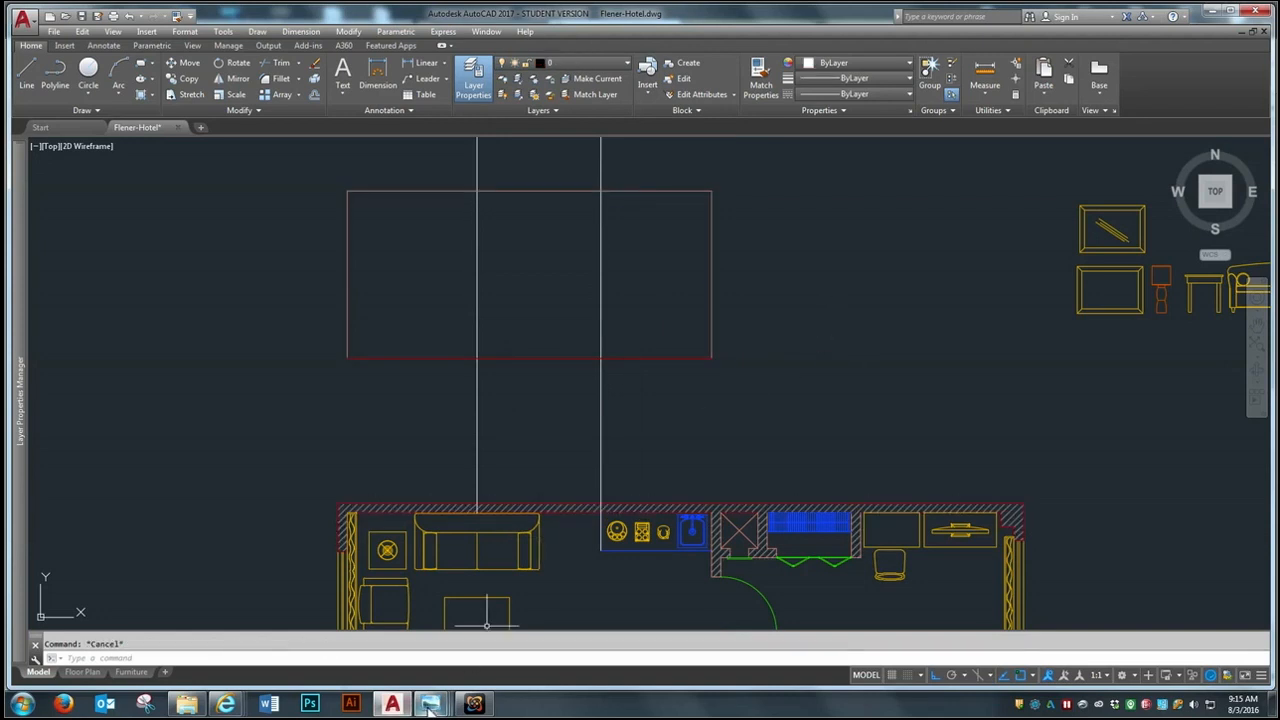
Step: Switch to the Sitting Room image in Windows Photo Viewer, examine the reference furniture layout, and return to the drawing
mouse_move(429, 704)
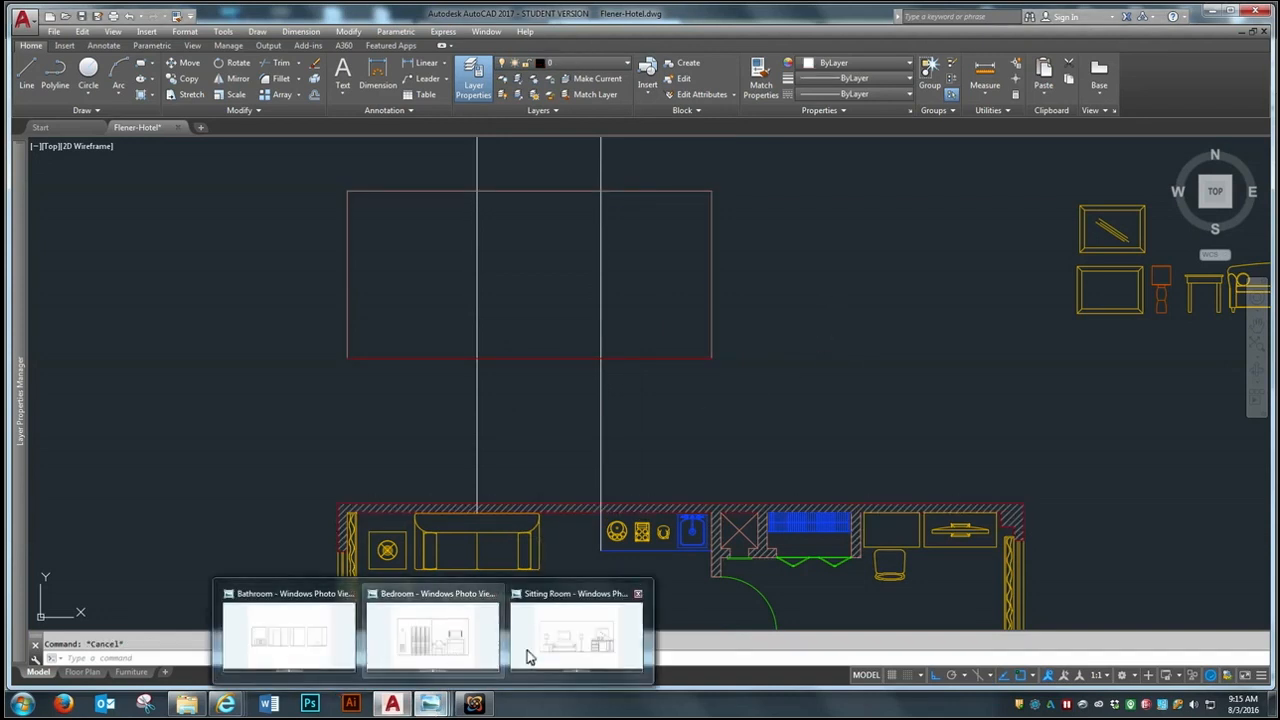
left_click(575, 635)
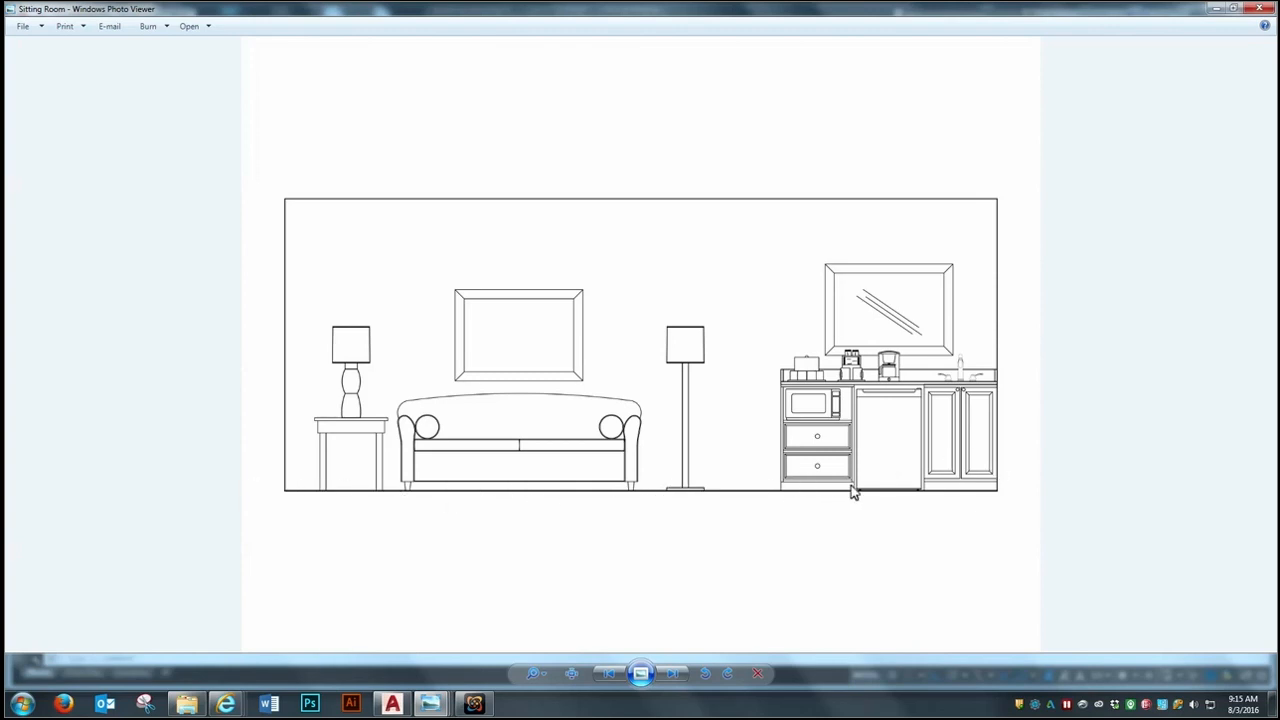
left_click(1214, 8)
Step: Move the sofa elevation by its bottom midpoint to where the sofa's centre projection line meets the floor line
scroll(630, 445, "down", 4)
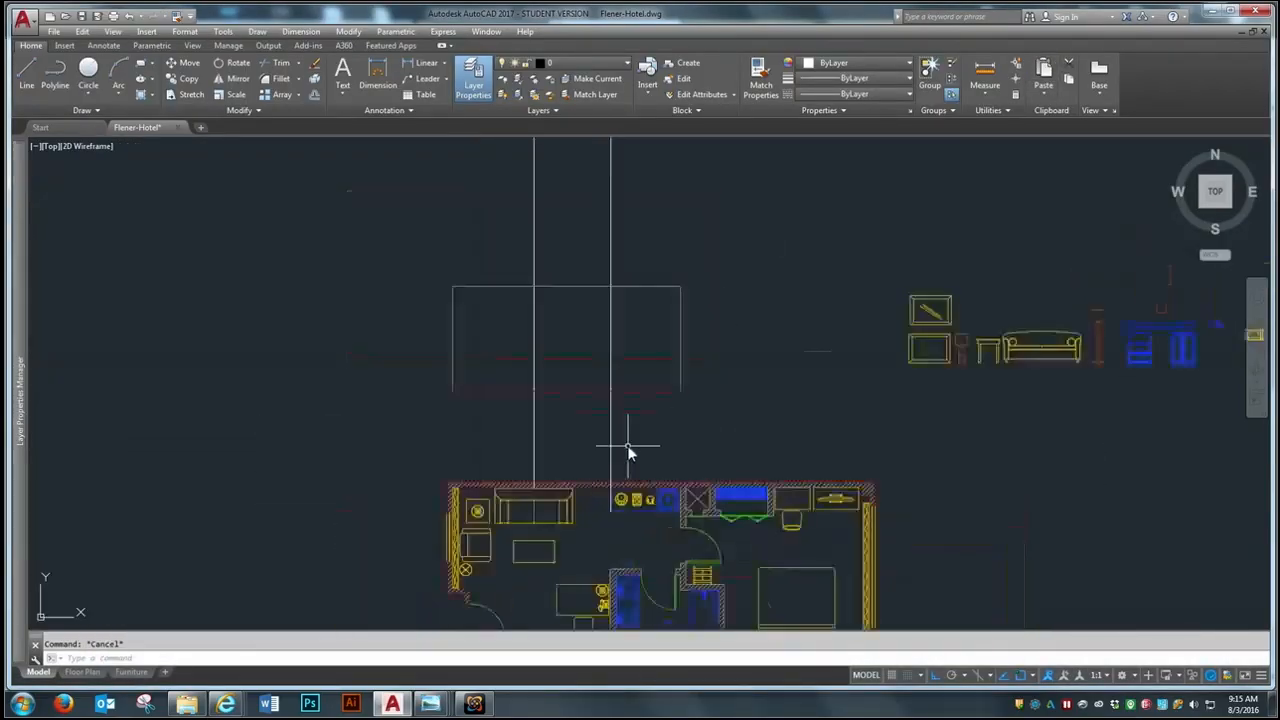
scroll(812, 378, "up", 2)
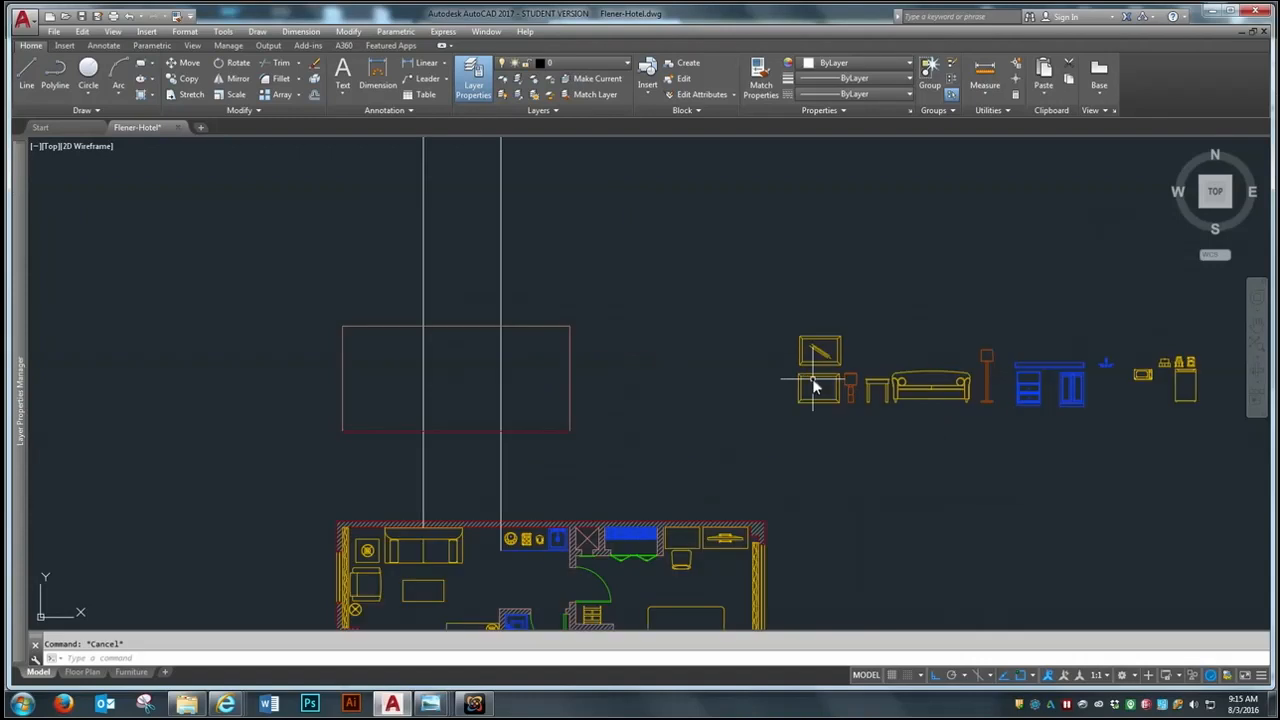
scroll(760, 440, "down", 2)
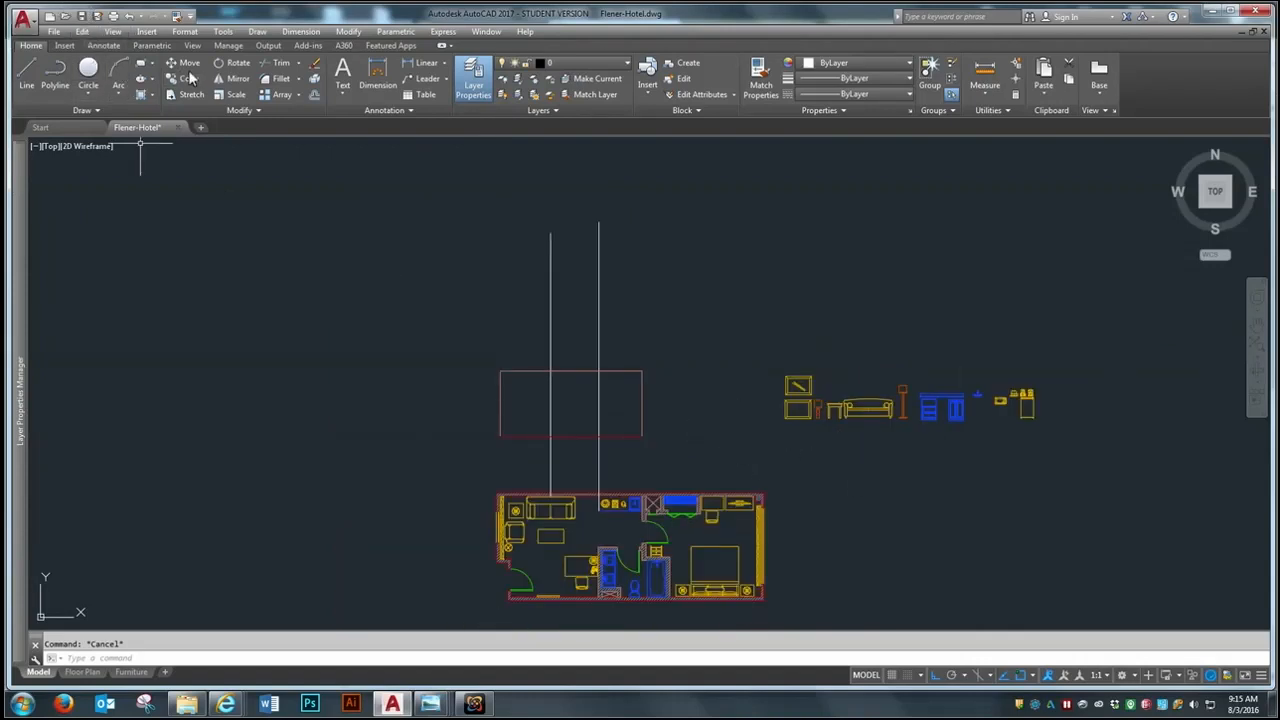
left_click(188, 63)
scroll(777, 392, "up", 5)
left_click(890, 410)
left_click(837, 529)
key("Return")
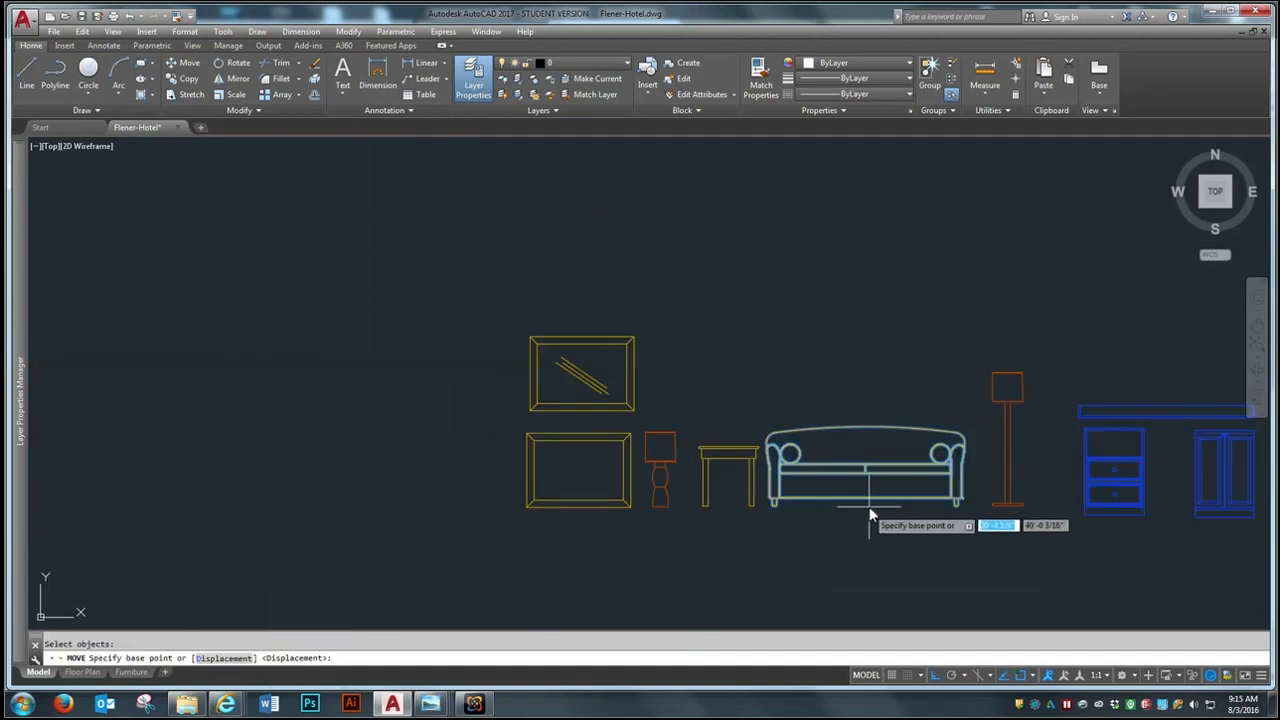
scroll(871, 502, "up", 2)
left_click(859, 495)
scroll(942, 444, "down", 5)
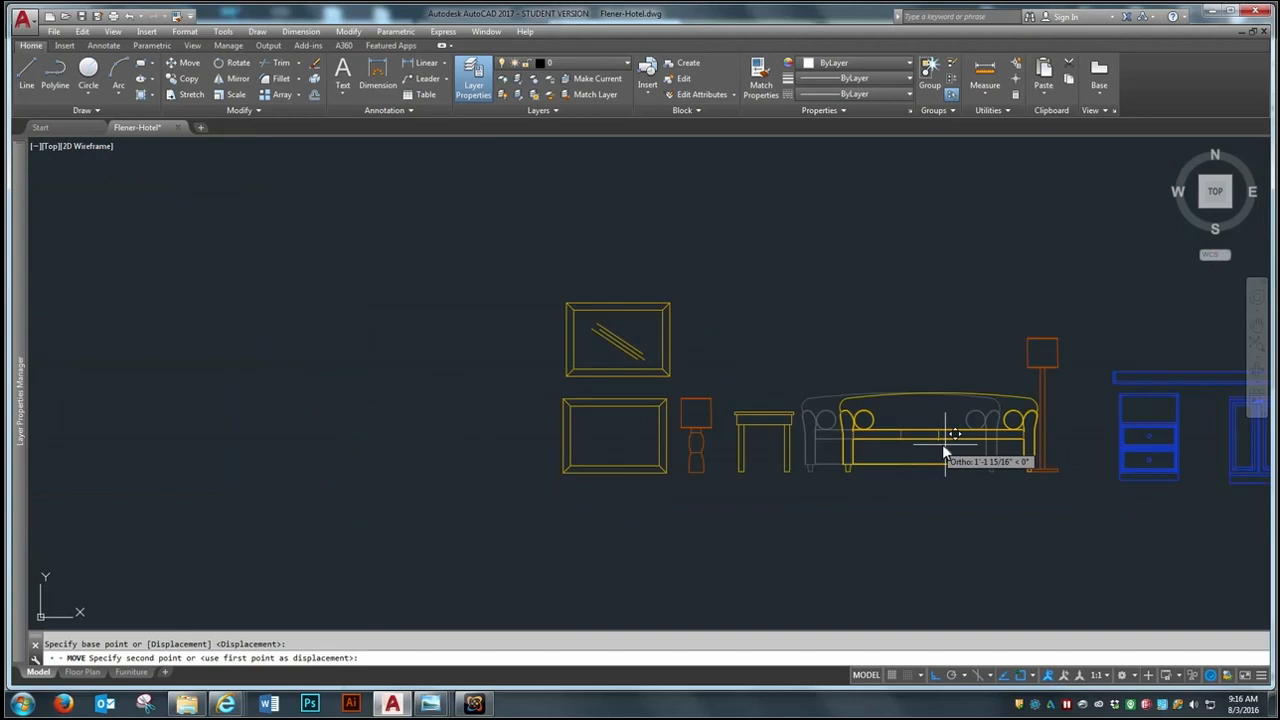
scroll(700, 453, "up", 6)
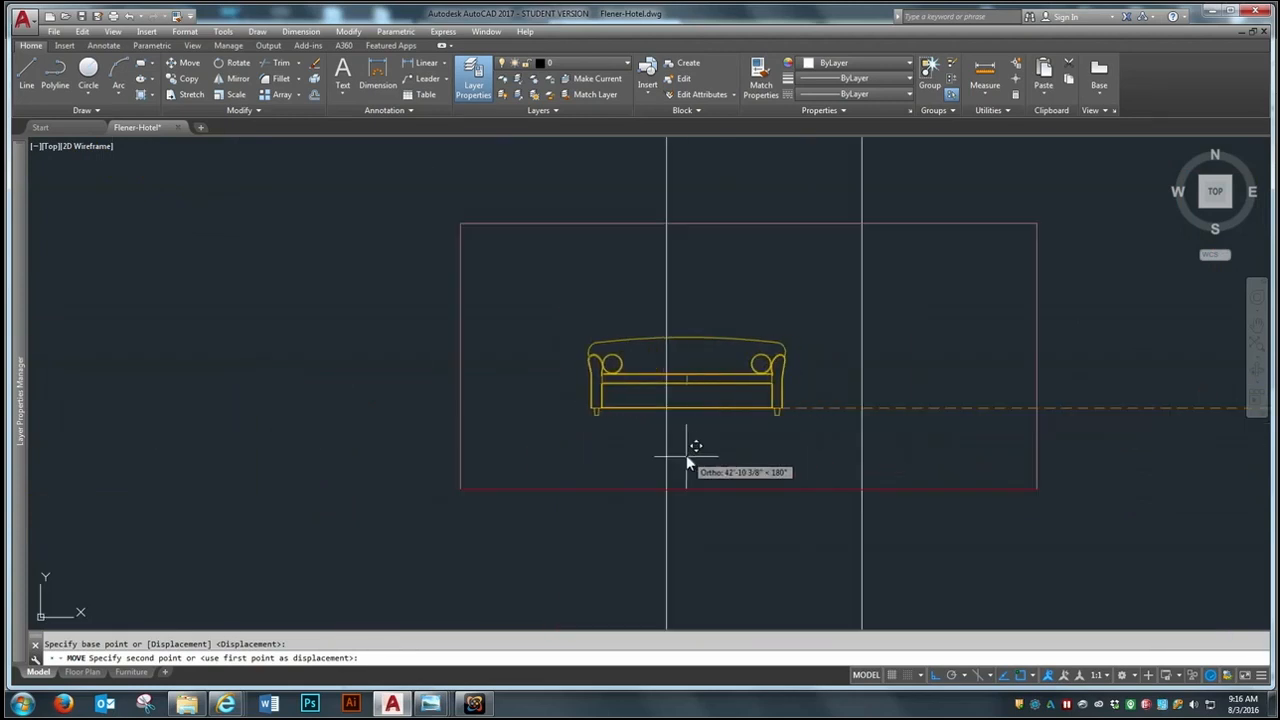
left_click(666, 490)
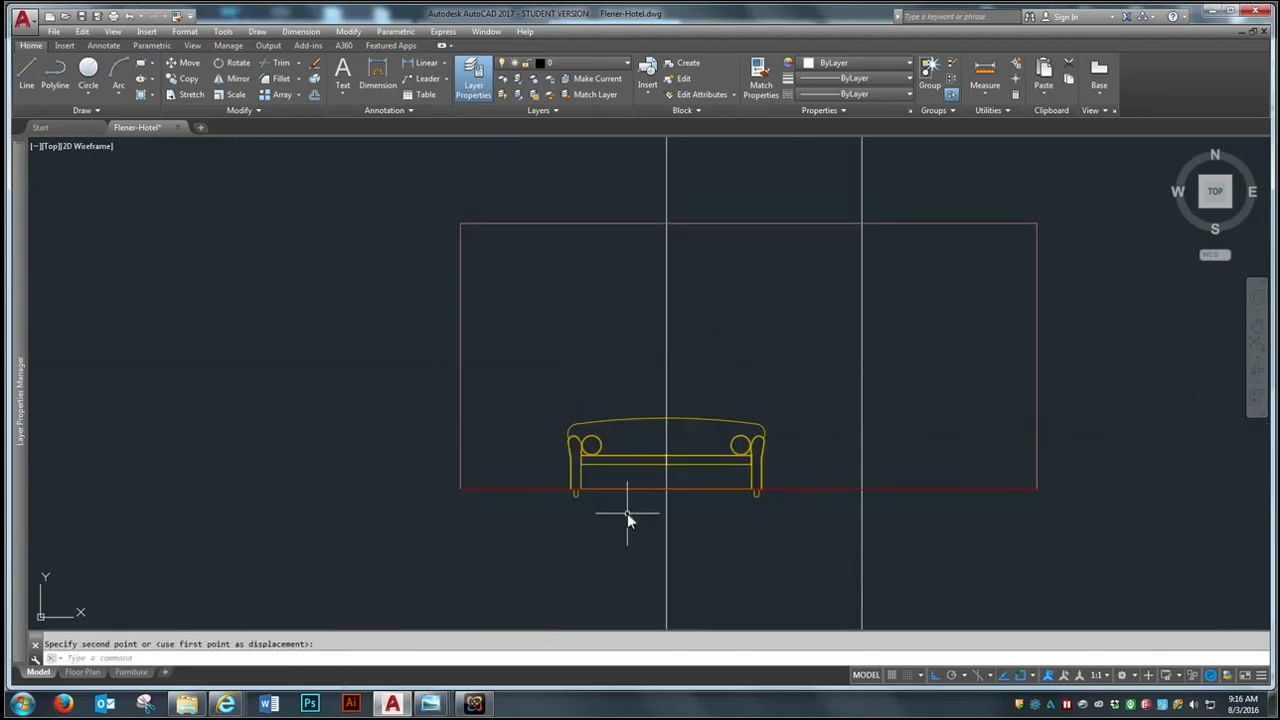
Step: Move the sofa straight up from the bottom of its leg so its feet rest on the floor line
scroll(499, 262, "down", 4)
scroll(562, 269, "up", 3)
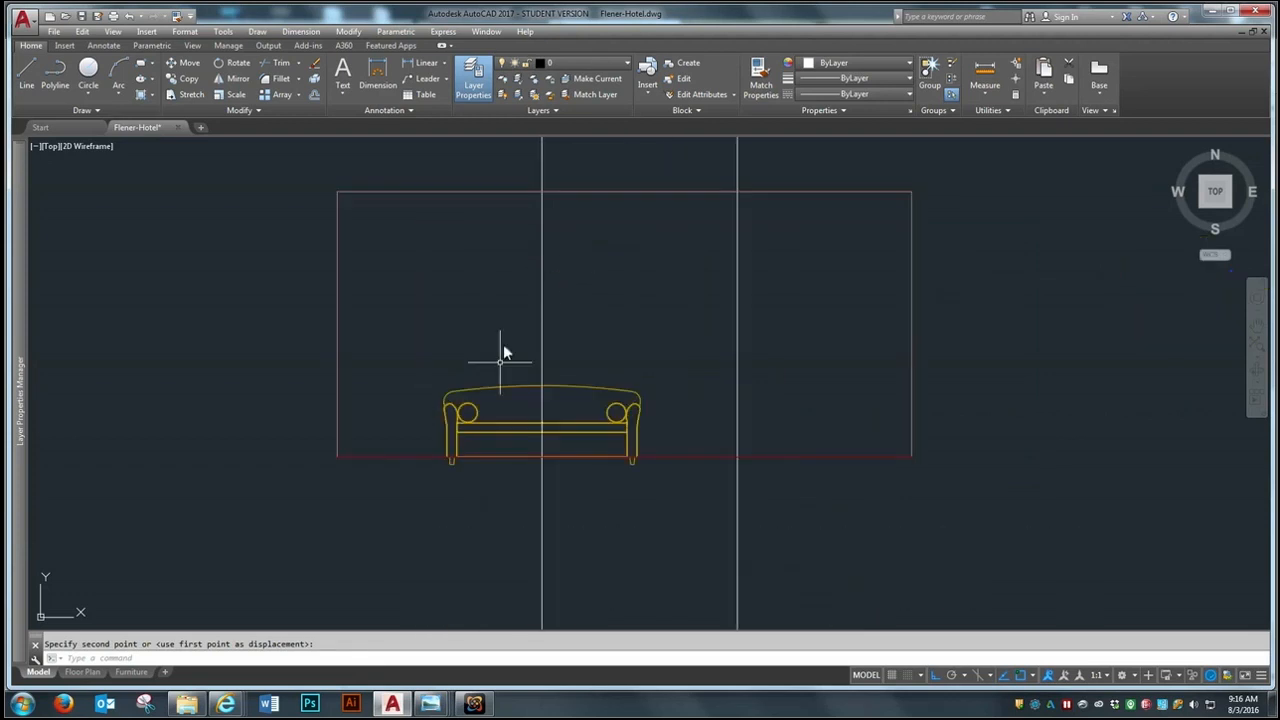
scroll(423, 462, "up", 5)
left_click(525, 400)
left_click(451, 450)
type("m")
key("space")
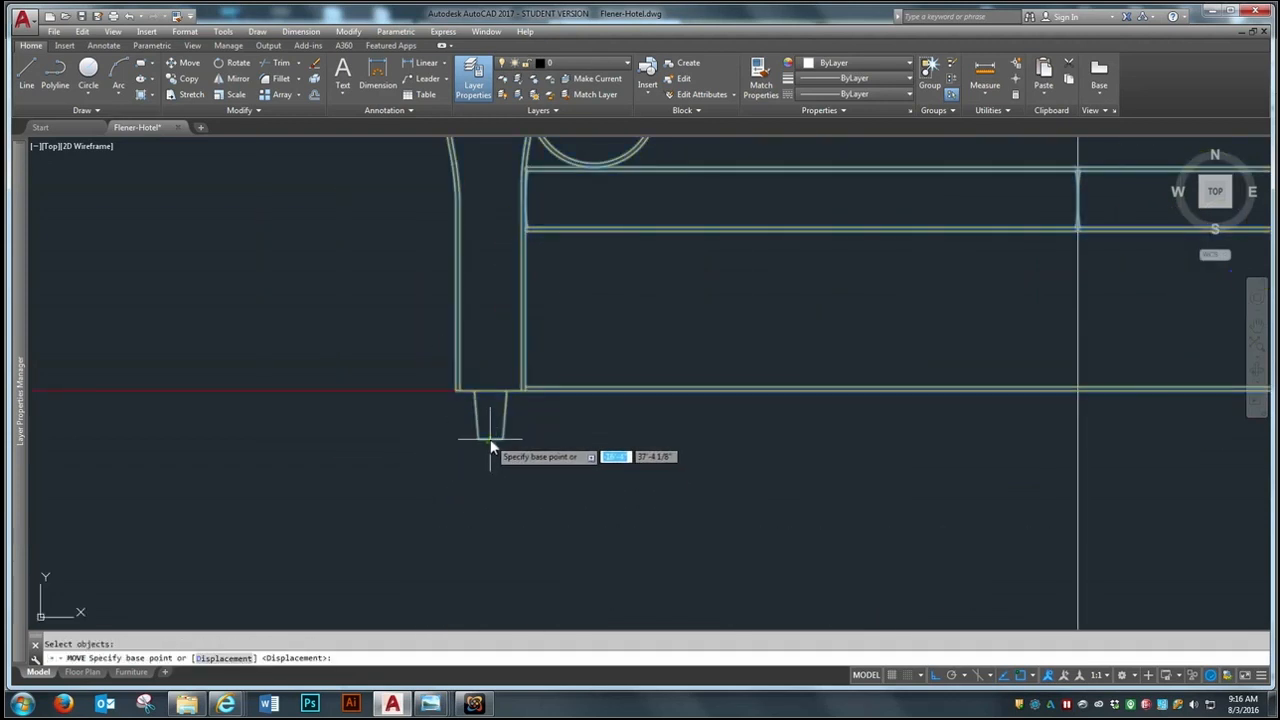
left_click(490, 439)
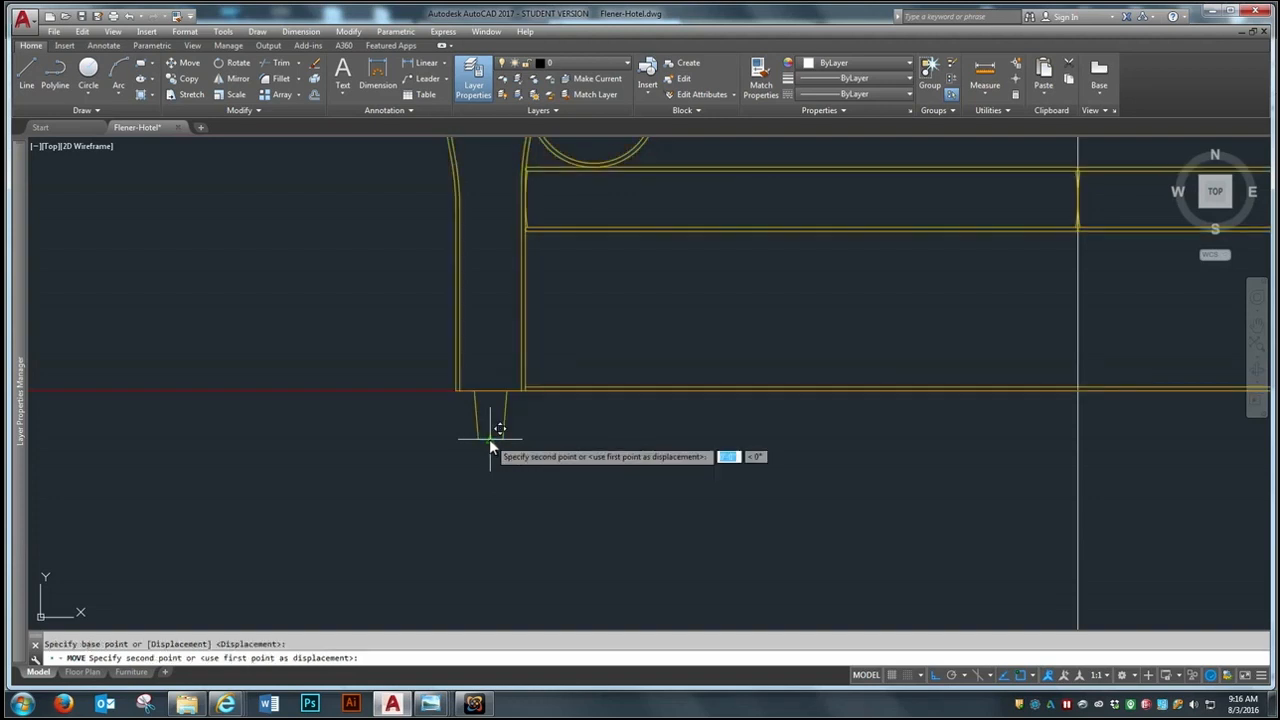
left_click(488, 388)
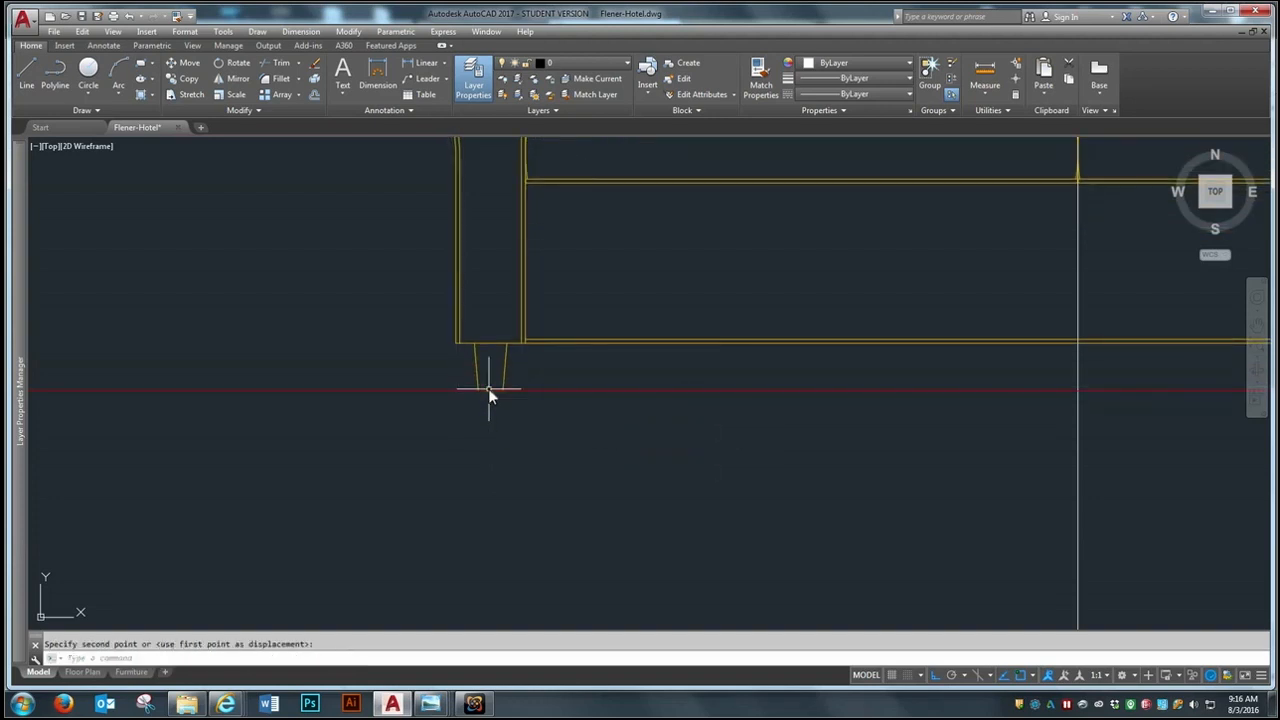
Step: Erase the vertical projection line running through the sofa's centre
scroll(492, 390, "down", 4)
scroll(490, 400, "down", 8)
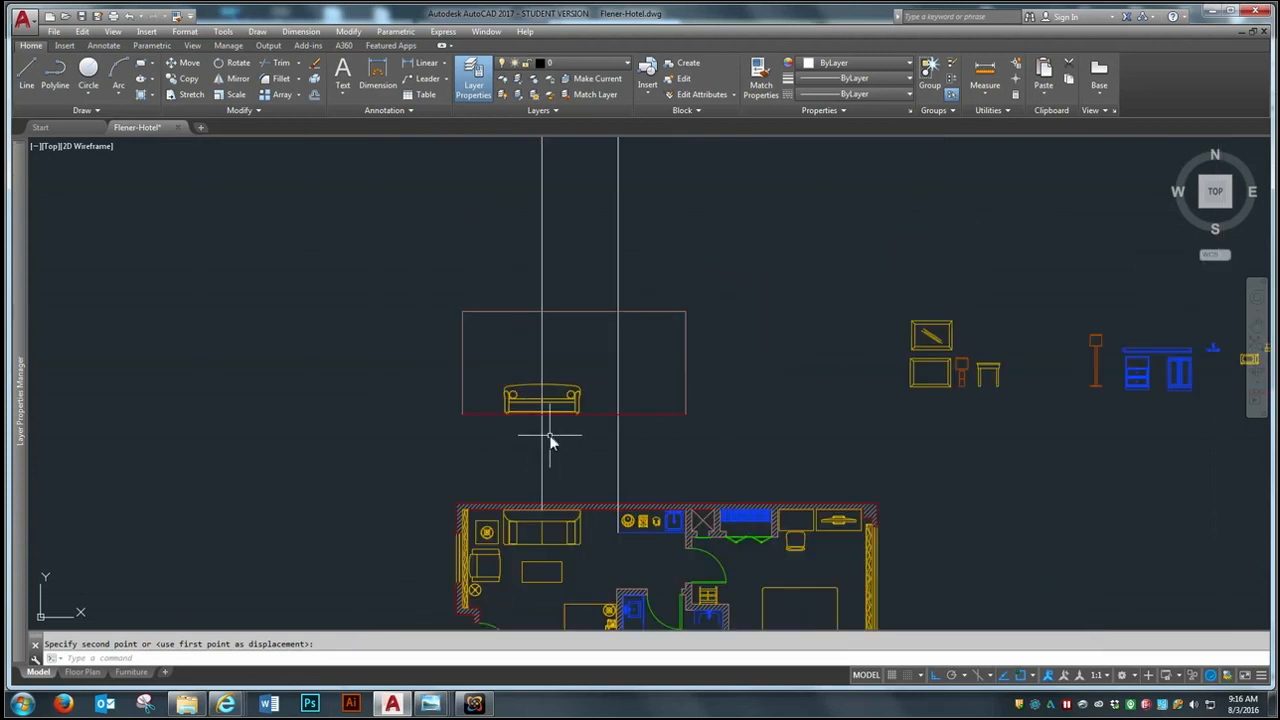
type("e")
key("Return")
left_click(552, 440)
left_click(521, 441)
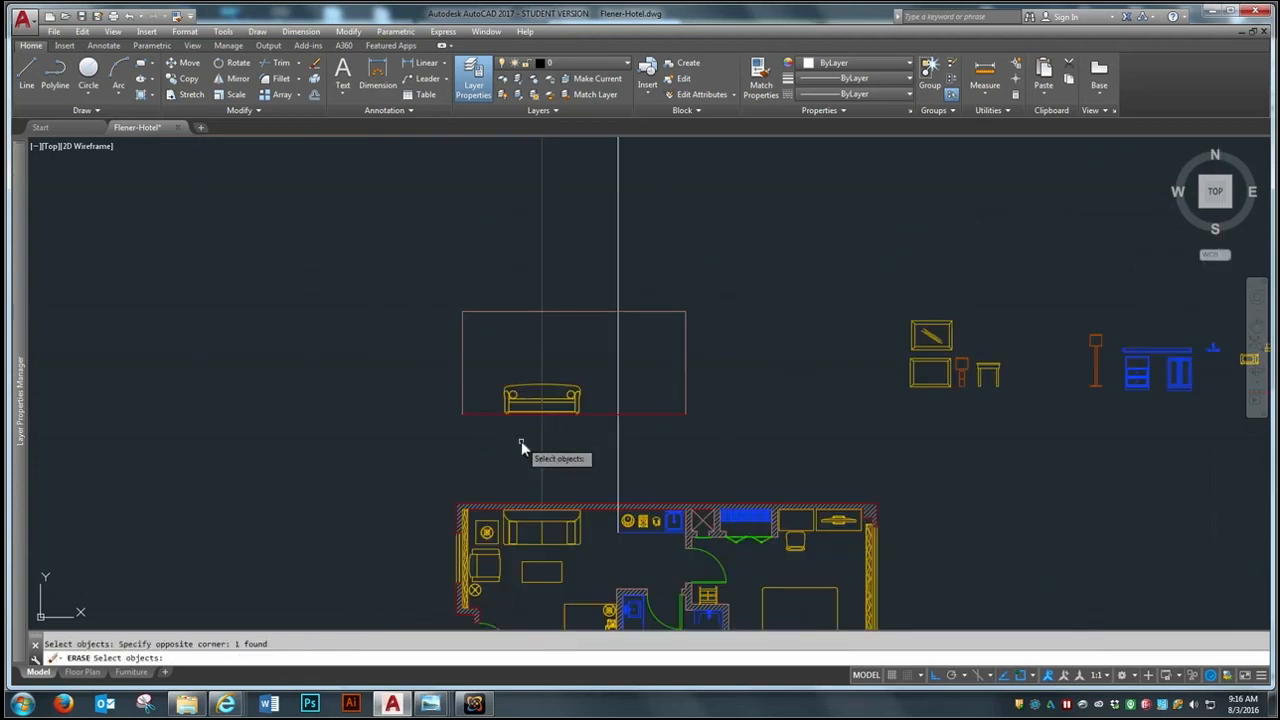
key("Return")
Step: Draw a vertical projection line from the plan end table's upper right corner up into the wall elevation
scroll(474, 480, "up", 2)
type("l")
key("Return")
left_click(513, 516)
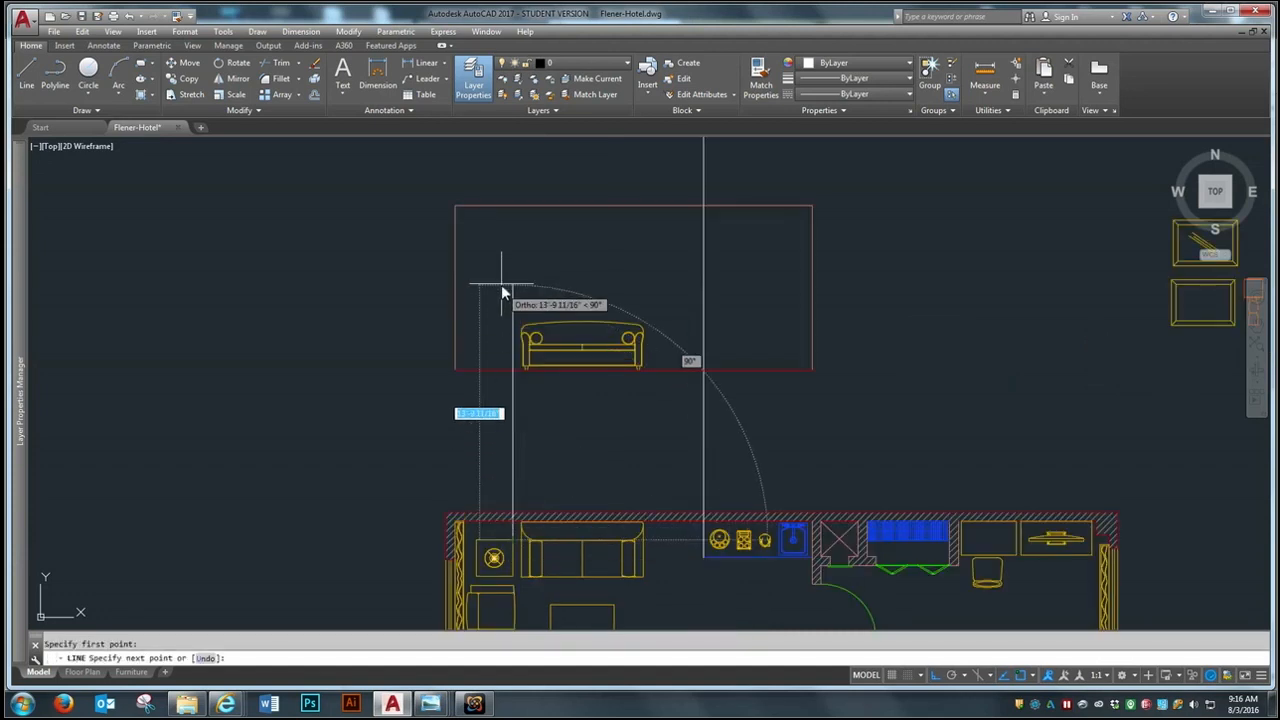
scroll(436, 314, "down", 4)
scroll(730, 320, "up", 3)
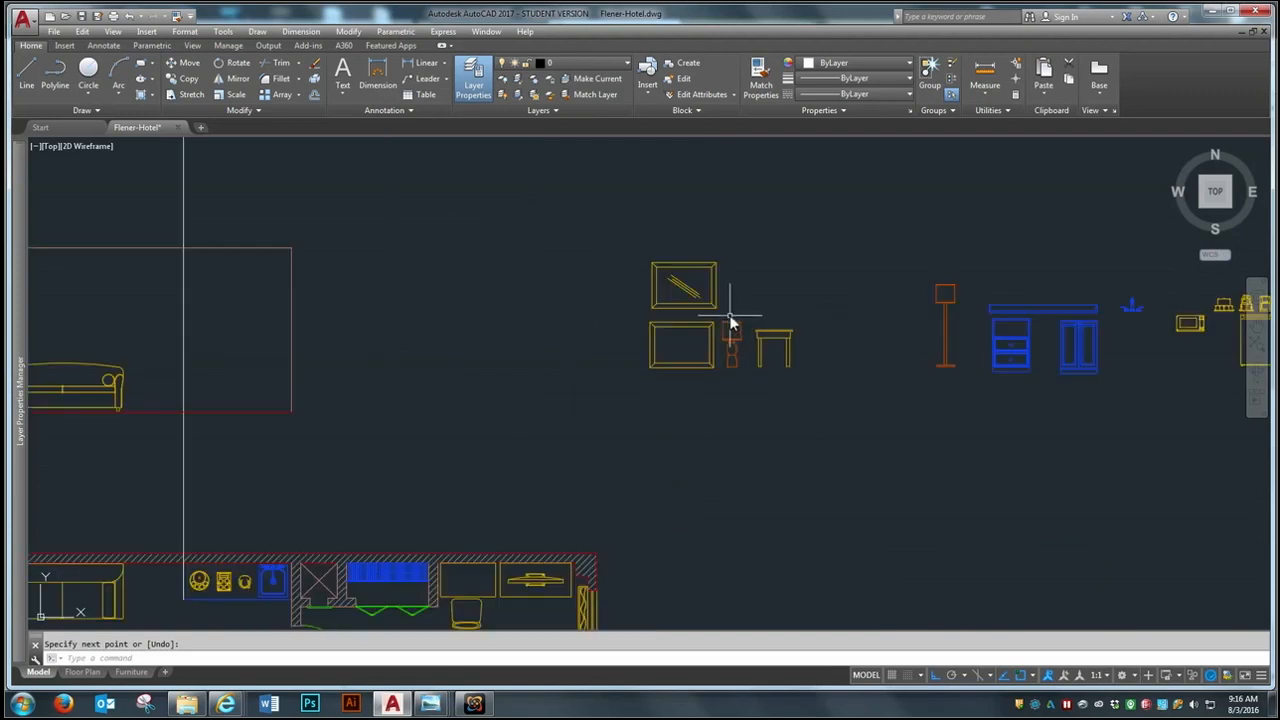
Step: Move the end table elevation by its tabletop's right corner onto the new projection line, near the floor line
key("Return")
left_click(829, 303)
left_click(754, 375)
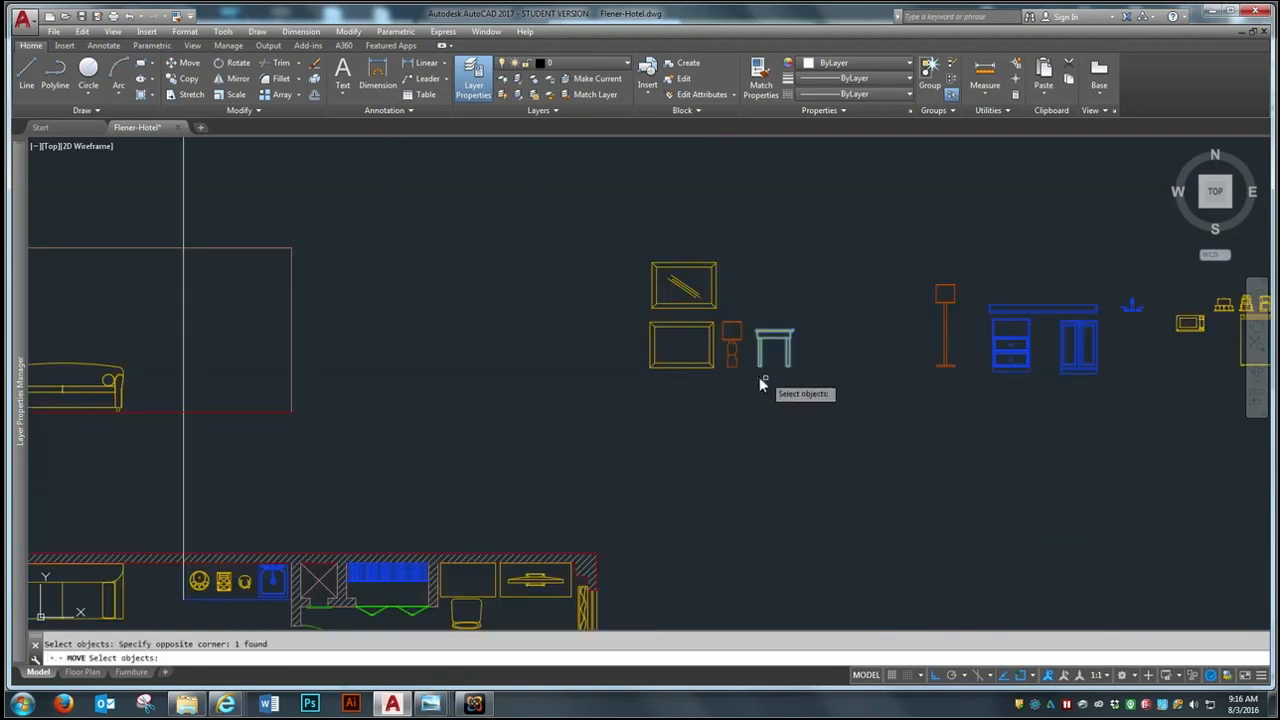
key("Return")
scroll(795, 367, "up", 4)
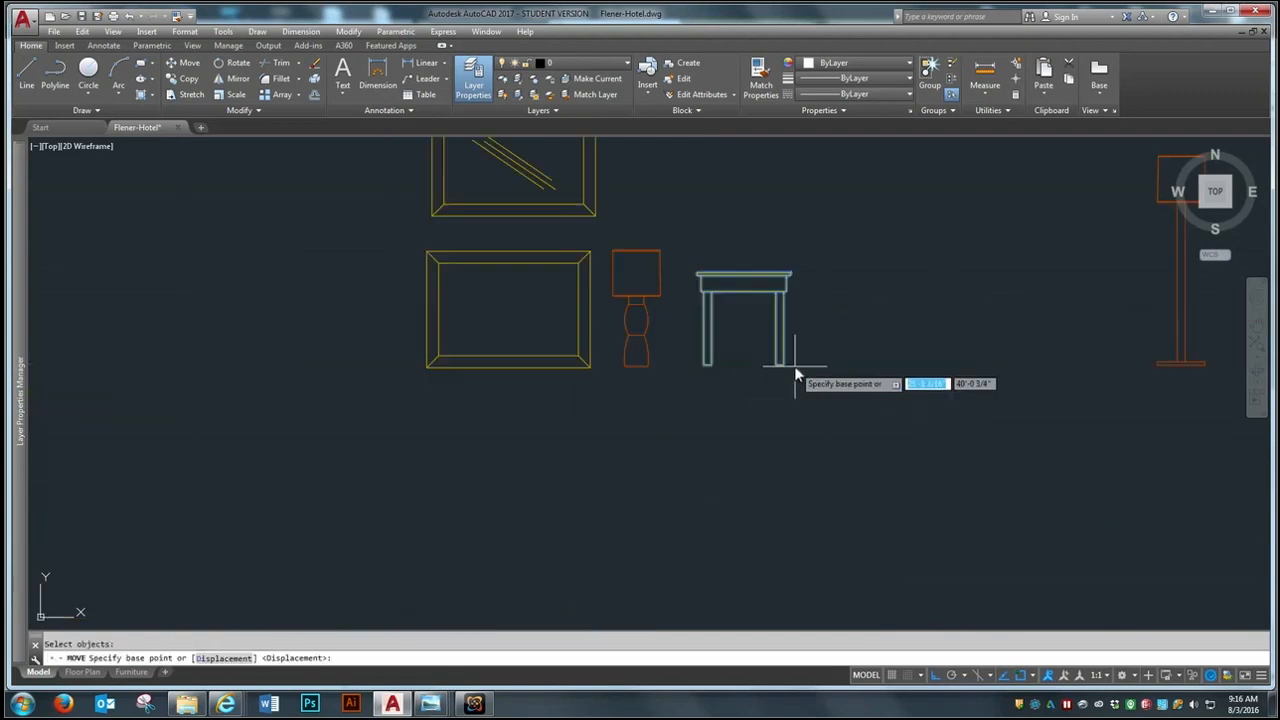
left_click(790, 272)
scroll(795, 278, "down", 5)
scroll(564, 299, "up", 4)
left_click(581, 337)
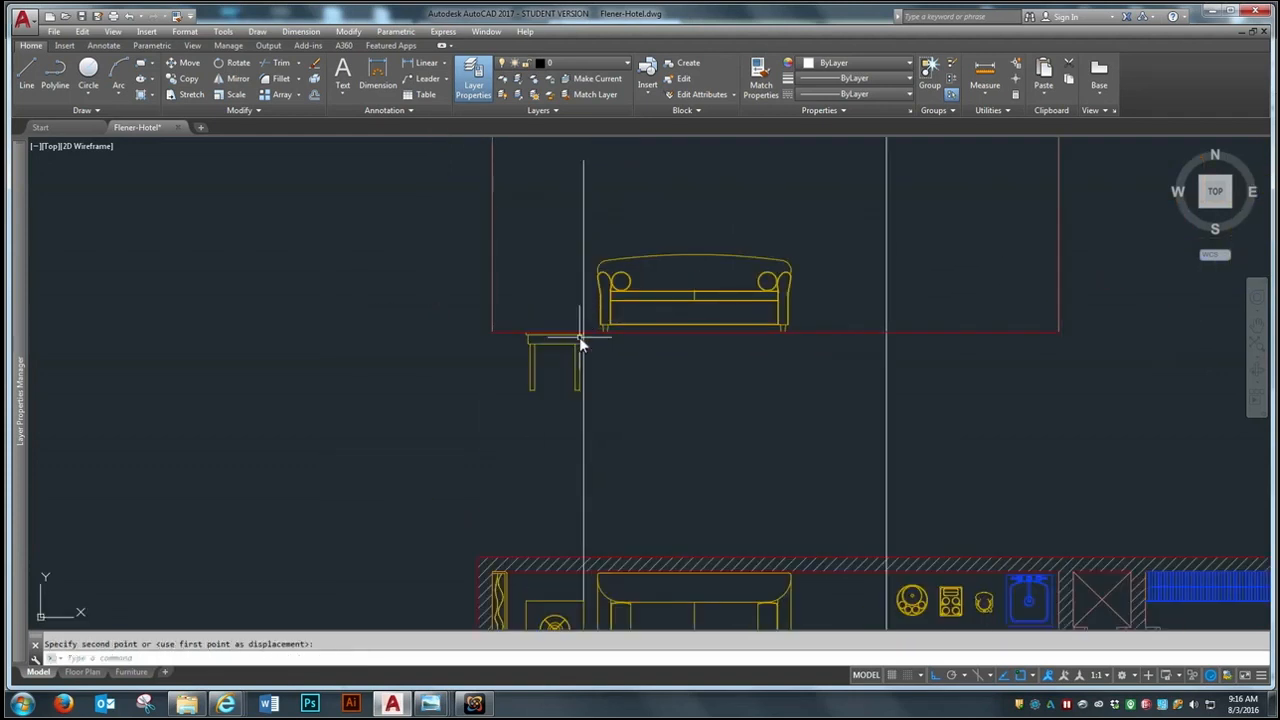
Step: Move the end table straight up so its legs stand on the floor line, and erase its projection line
scroll(560, 286, "up", 4)
key("Return")
left_click(604, 421)
left_click(552, 448)
key("Return")
left_click(595, 551)
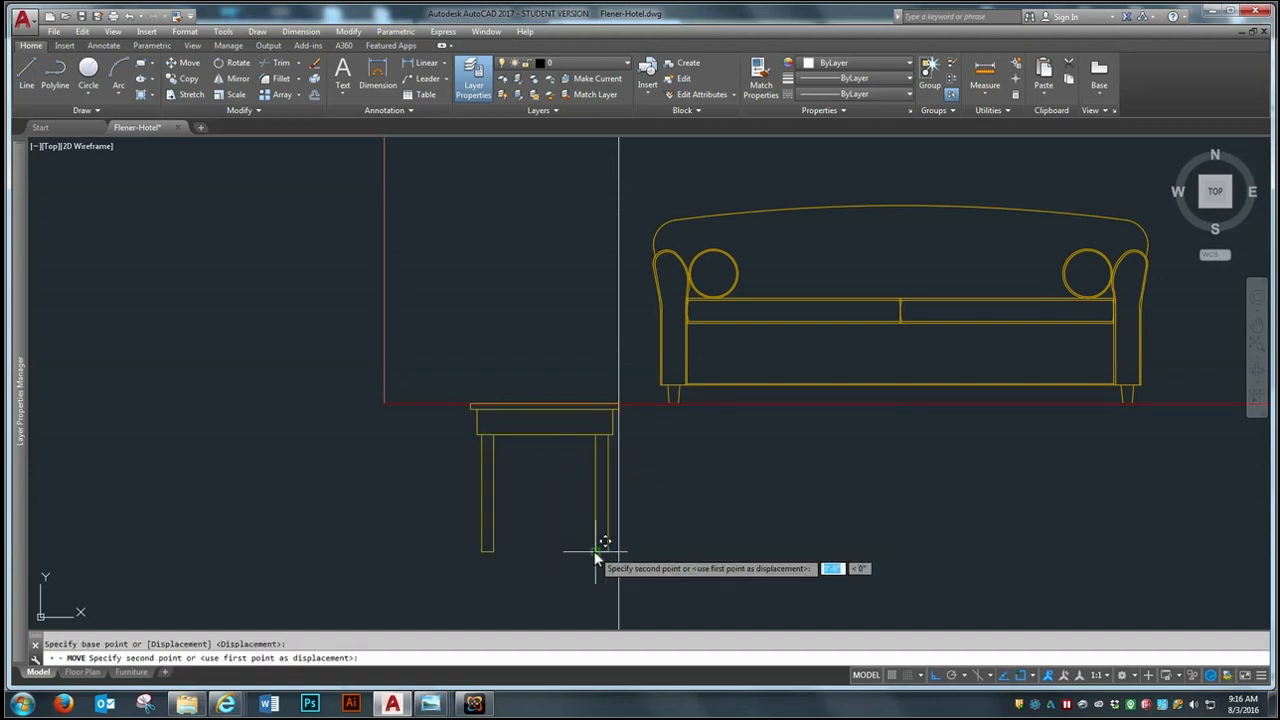
left_click(595, 404)
key("Return")
Step: Move the table lamp by the midpoint of its base onto the middle of the end table's top
scroll(531, 343, "down", 5)
scroll(521, 367, "down", 2)
scroll(826, 355, "up", 8)
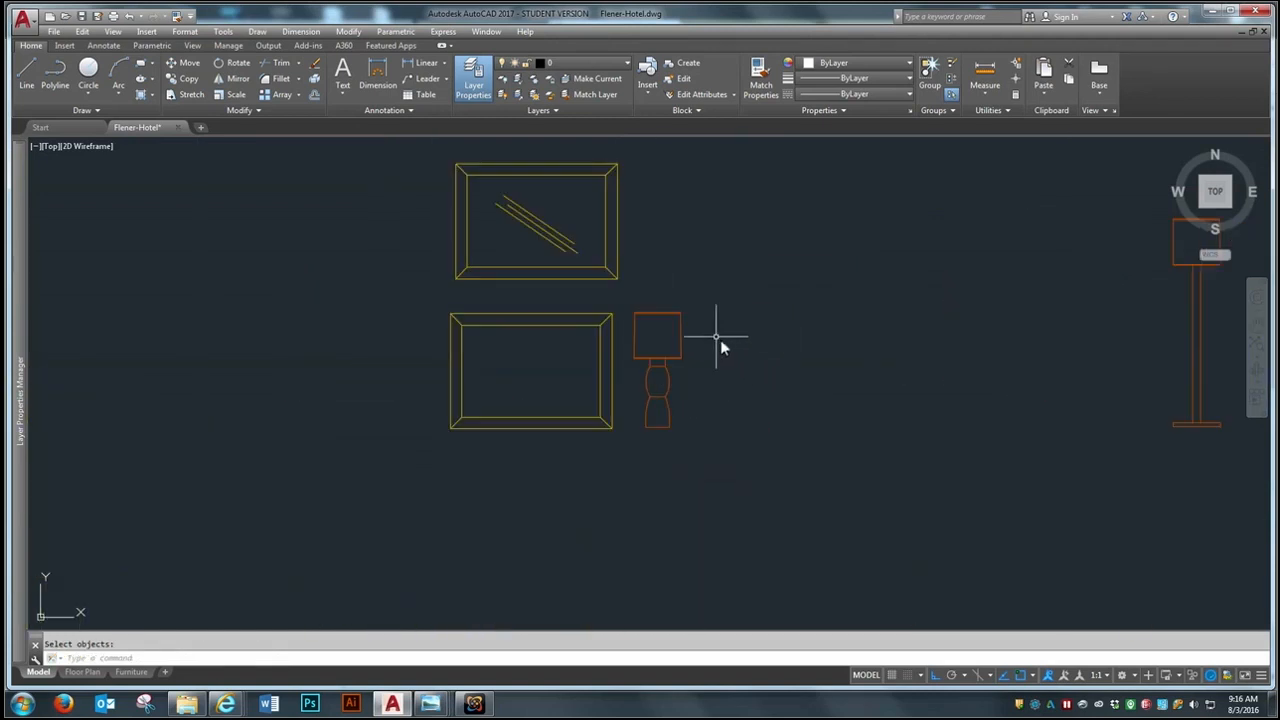
left_click(719, 287)
left_click(653, 452)
key("Return")
left_click(656, 431)
scroll(931, 409, "down", 5)
scroll(443, 400, "up", 5)
scroll(455, 408, "up", 2)
left_click(567, 404)
Step: Move the plain picture frame by its centre horizontally into the wall elevation, placing it to the right of the sofa
scroll(418, 432, "down", 4)
scroll(418, 432, "down", 8)
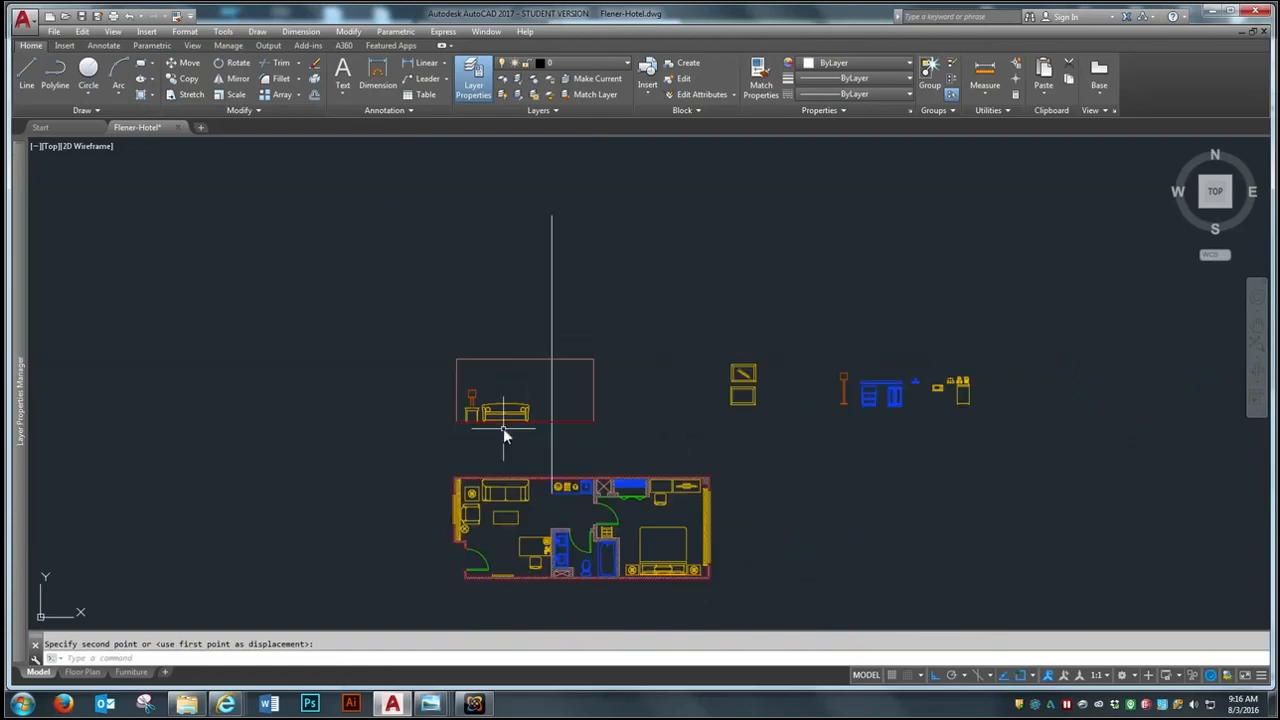
scroll(503, 428, "up", 5)
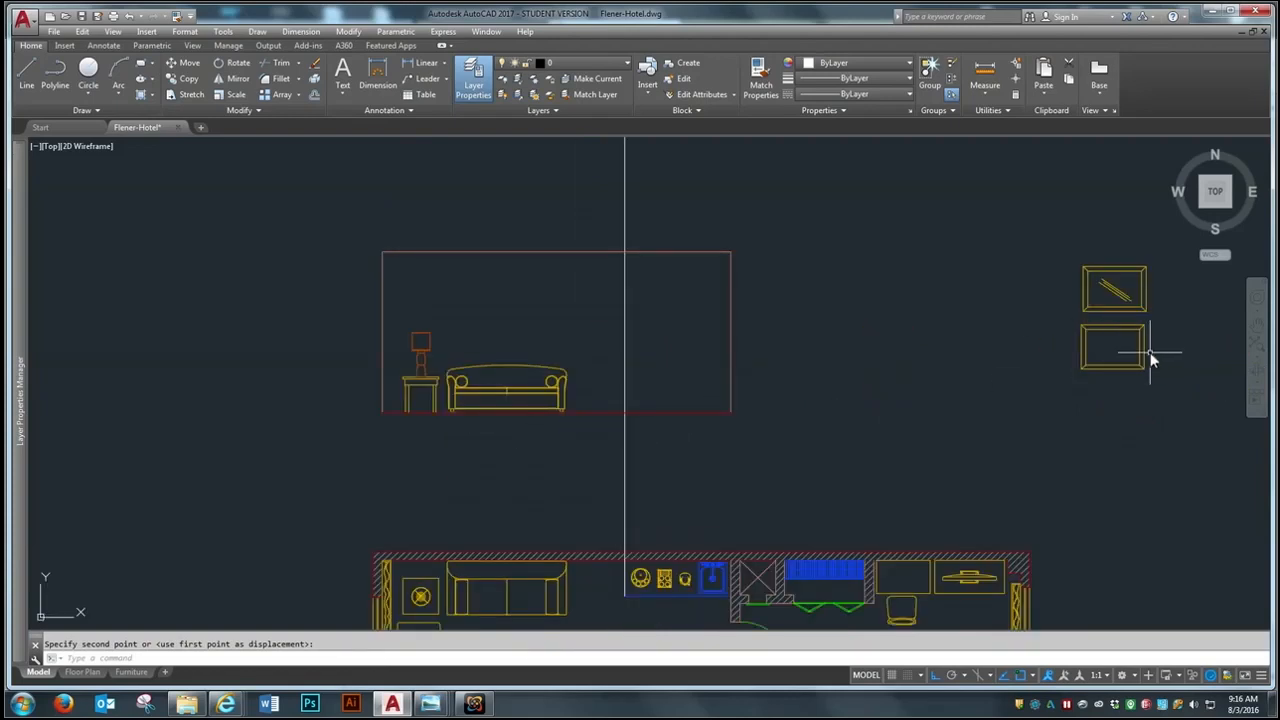
key("space")
left_click(1125, 359)
left_click(1114, 369)
key("space")
left_click(1116, 347)
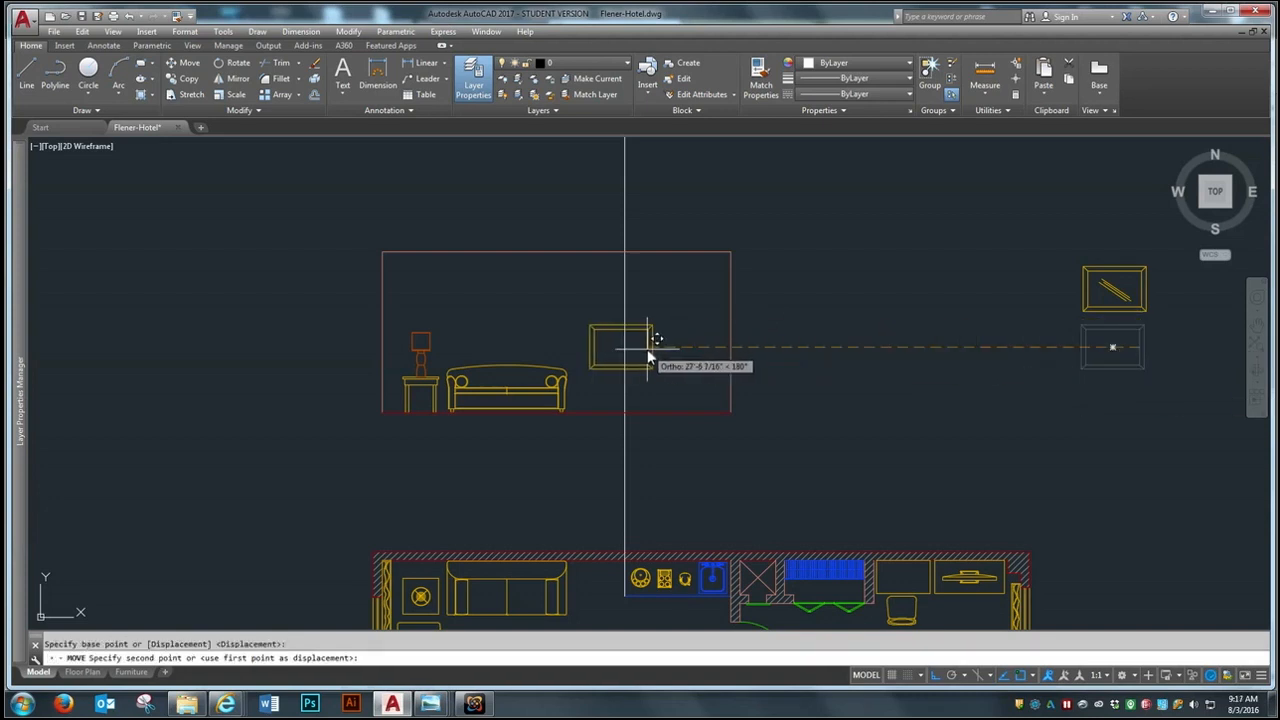
left_click(647, 349)
scroll(471, 349, "up", 3)
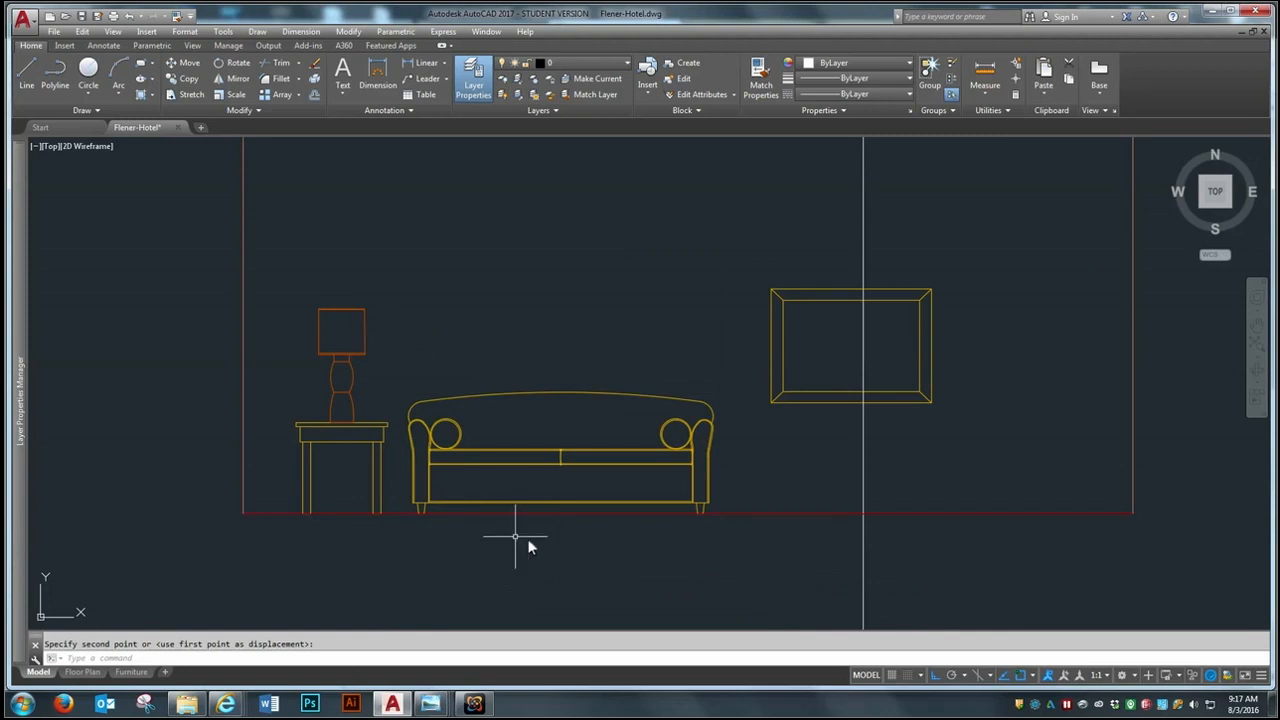
scroll(529, 545, "down", 3)
left_click(701, 398)
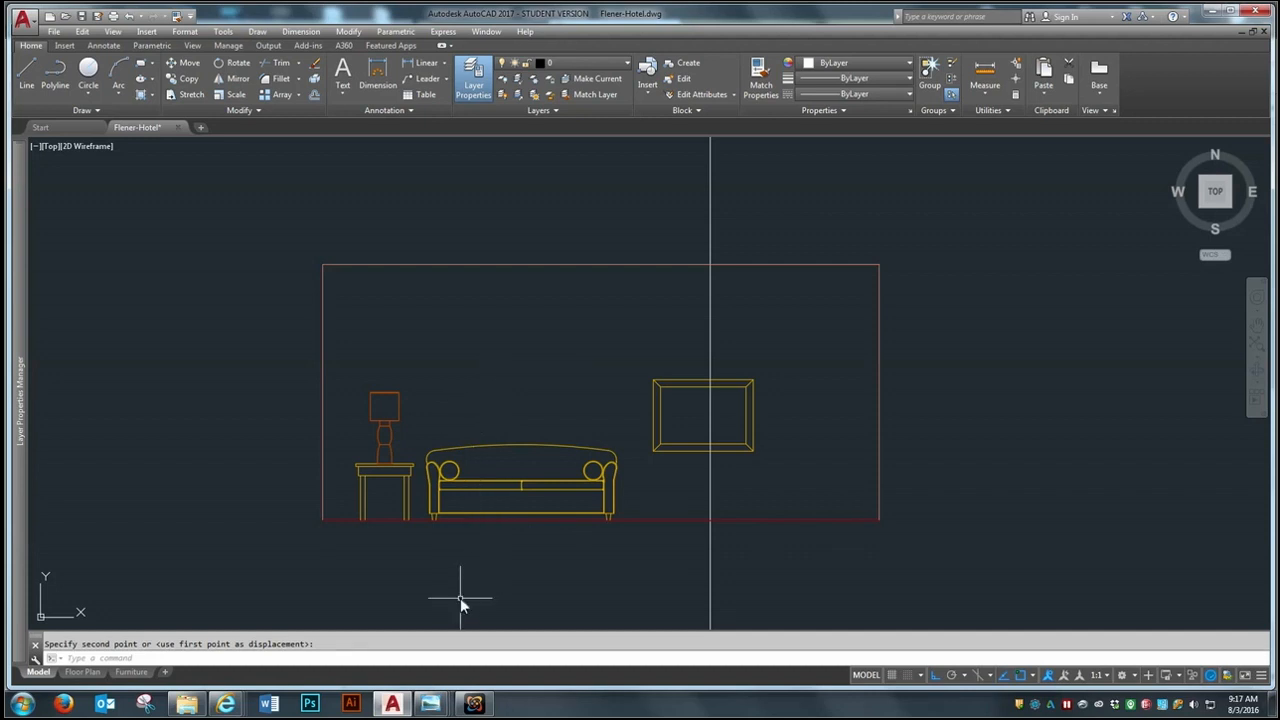
Step: Offset the wall's floor line 5' upward as a guide for hanging the picture frame
key("Escape")
type("o")
key("Return")
type("5'")
key("Return")
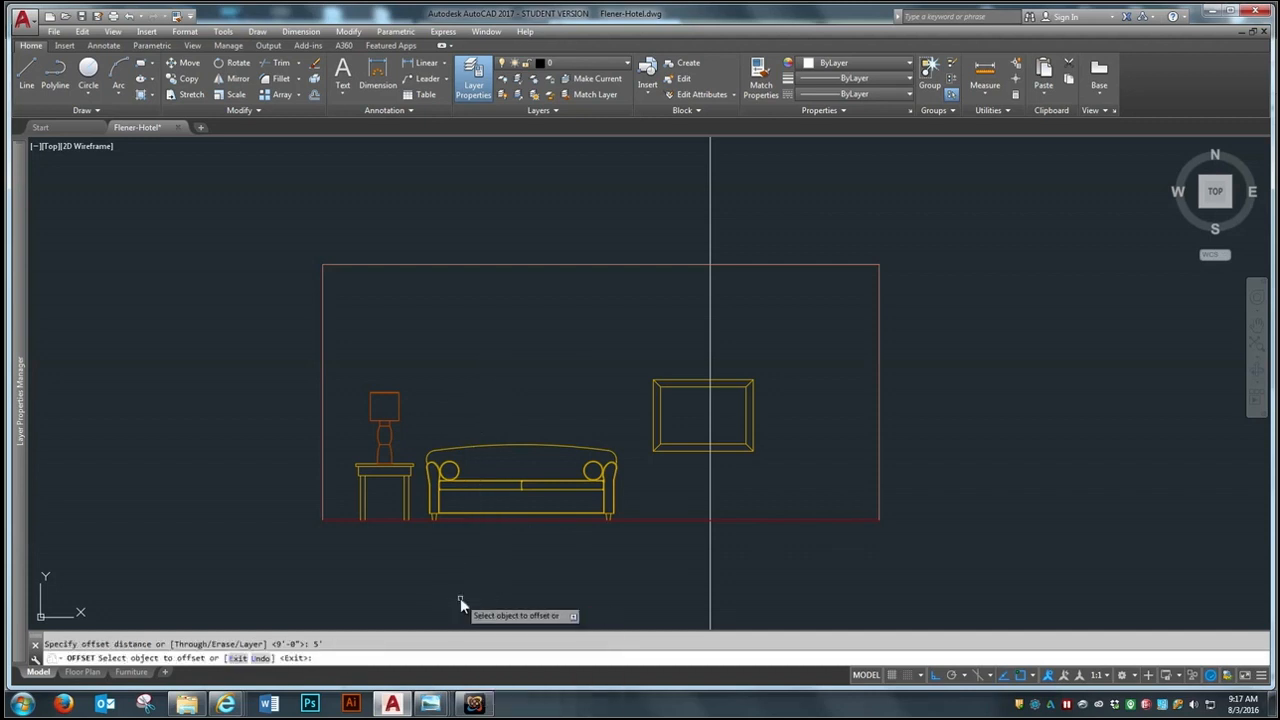
left_click(647, 520)
left_click(625, 349)
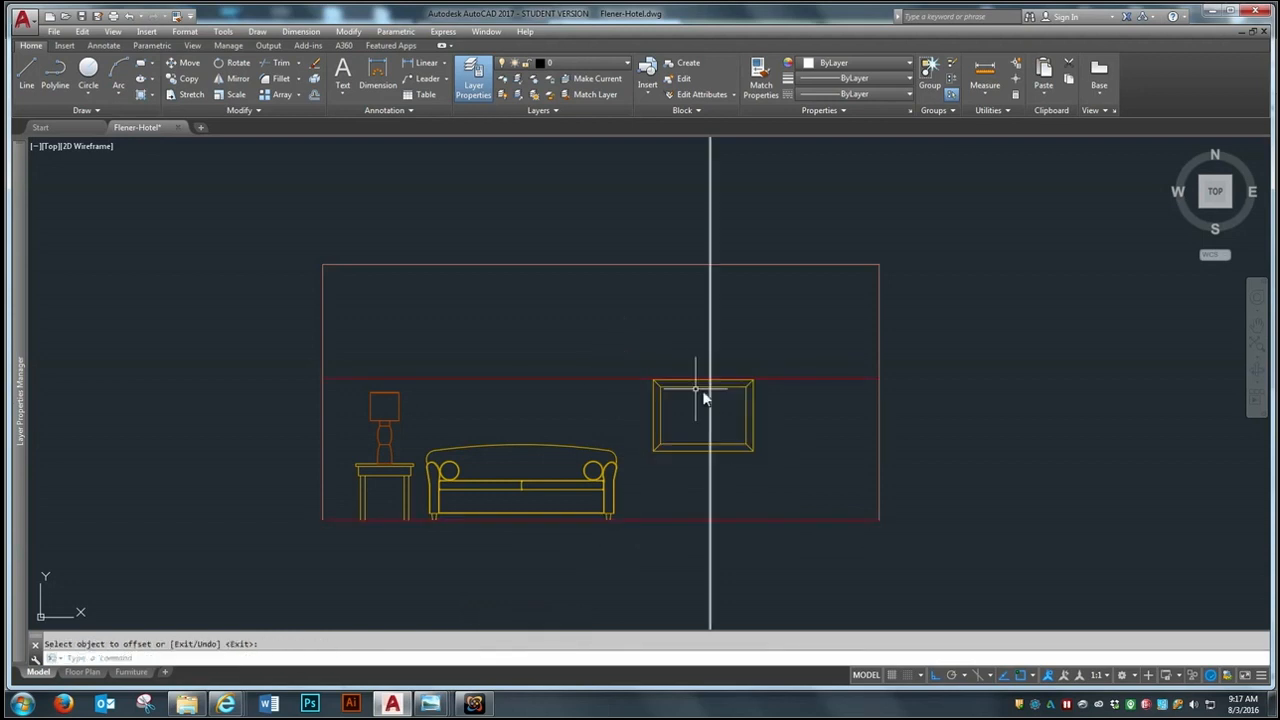
Step: Move the plain picture frame by its centre onto the midpoint of the 5' guide line
key("Escape")
type("m")
key("Return")
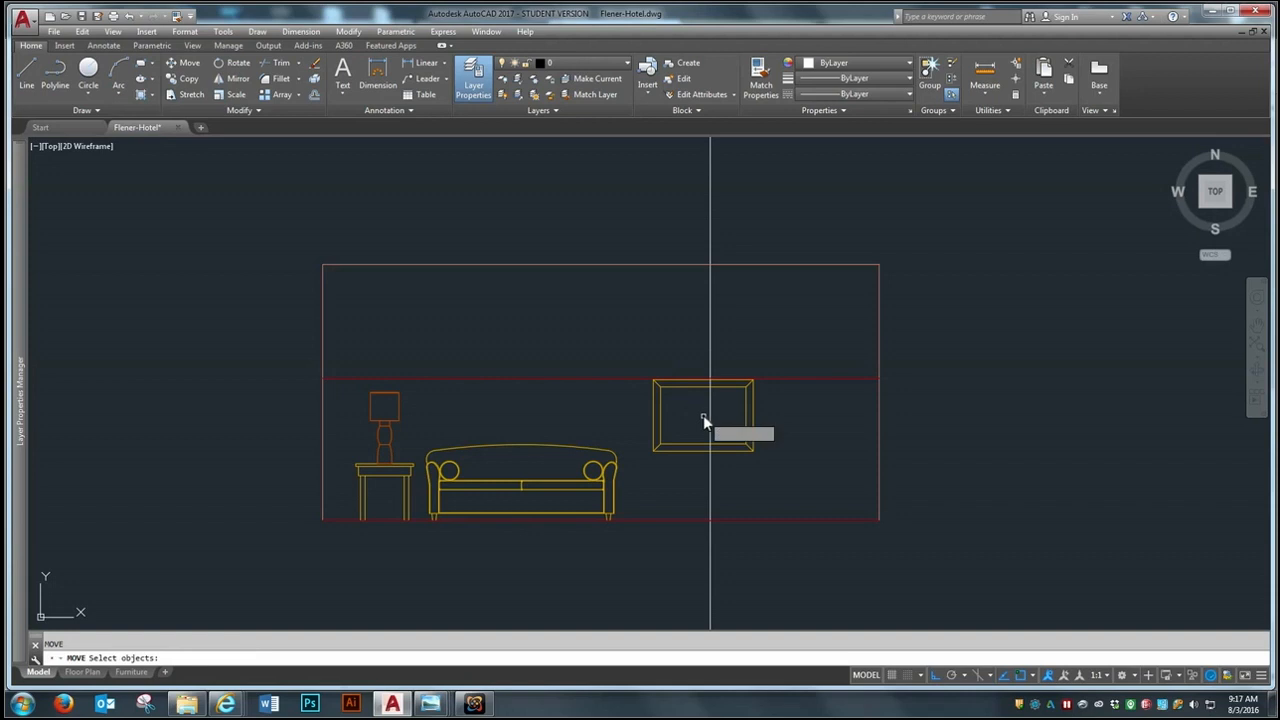
left_click(703, 415)
left_click(673, 480)
key("Return")
left_click(701, 416)
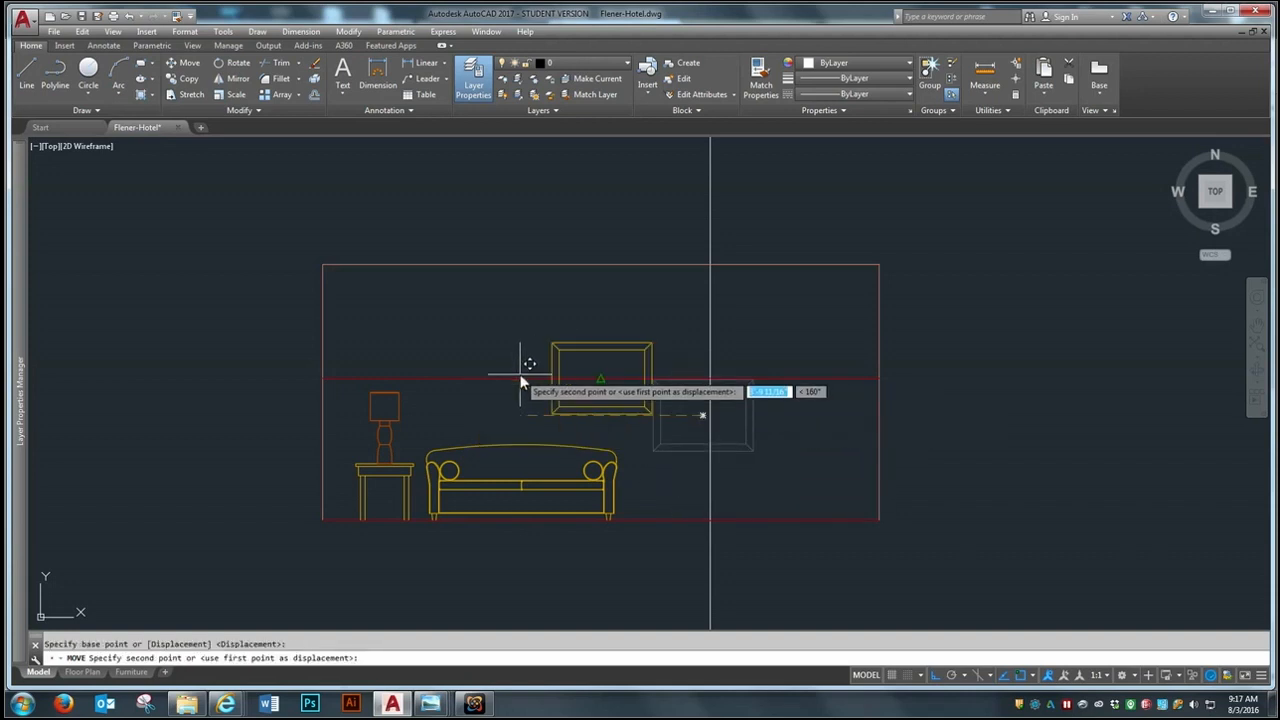
left_click(610, 380)
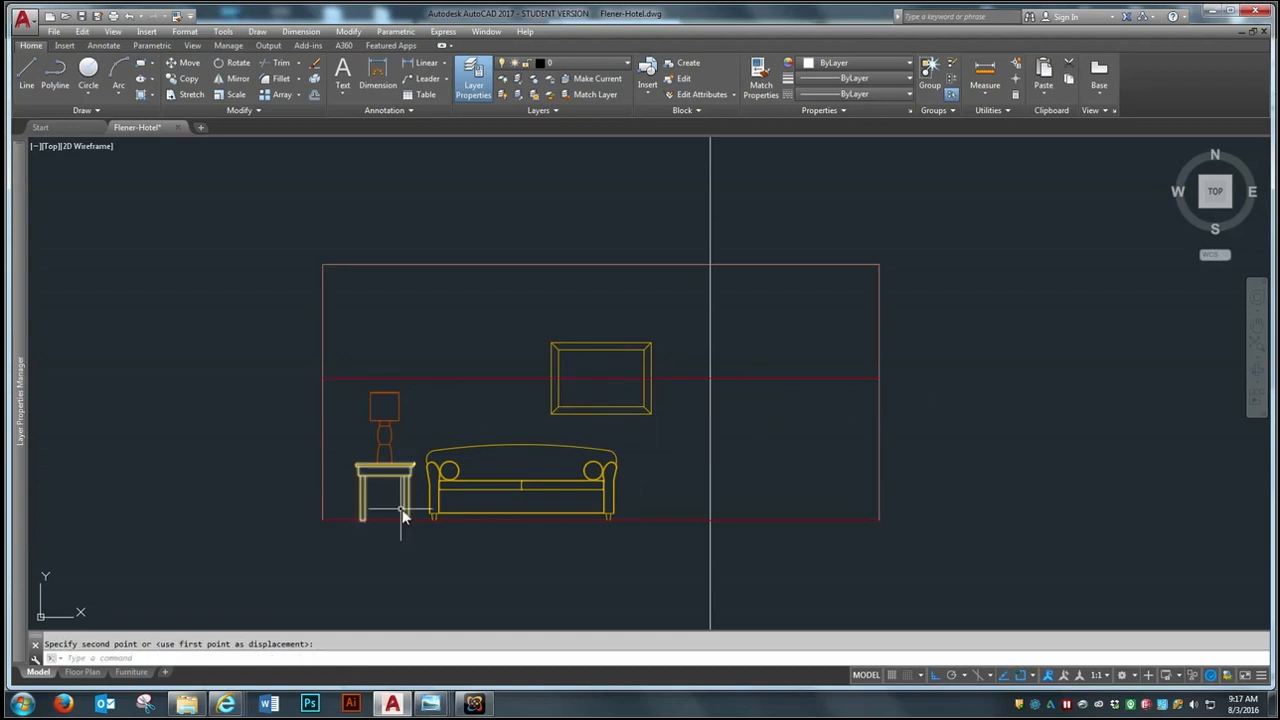
Step: Draw a vertical guide line from the middle of the sofa's bottom edge up to above the picture frame's height
key("l")
key("Return")
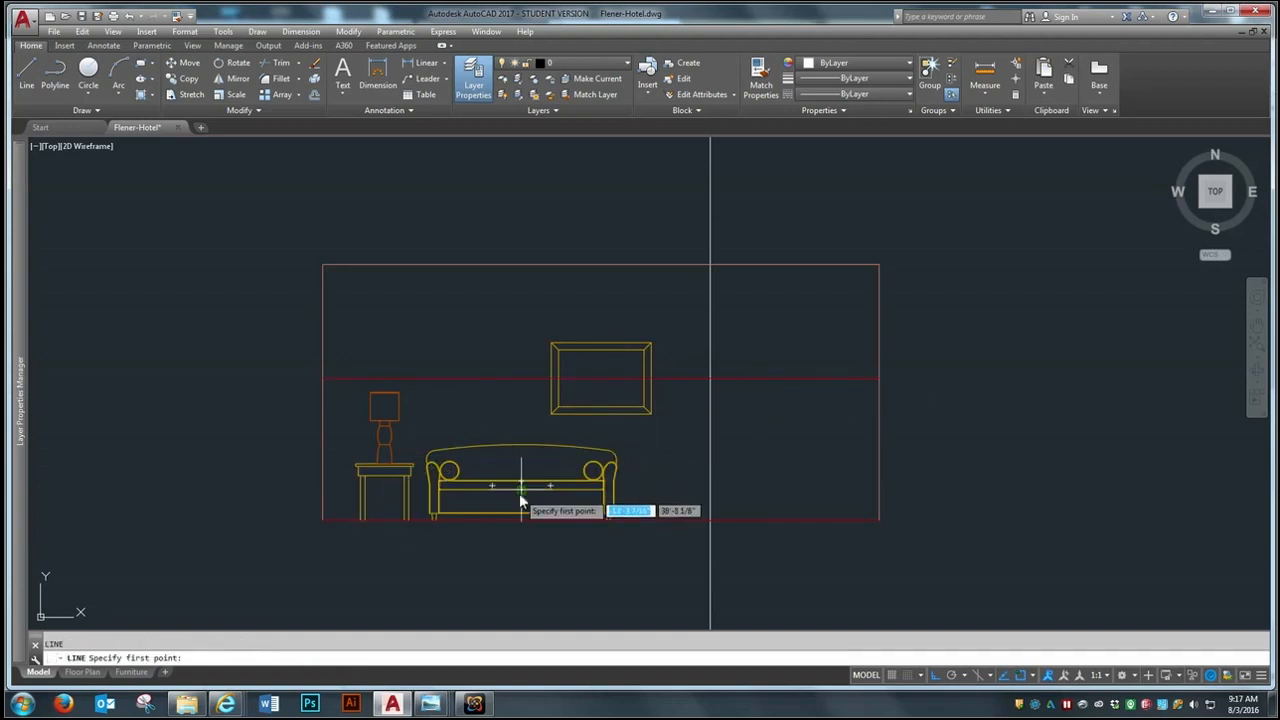
left_click(521, 515)
Step: Move the picture frame horizontally by its centre onto the vertical guide line, centring it over the sofa
type("m")
key("Return")
left_click(596, 358)
key("Return")
left_click(603, 384)
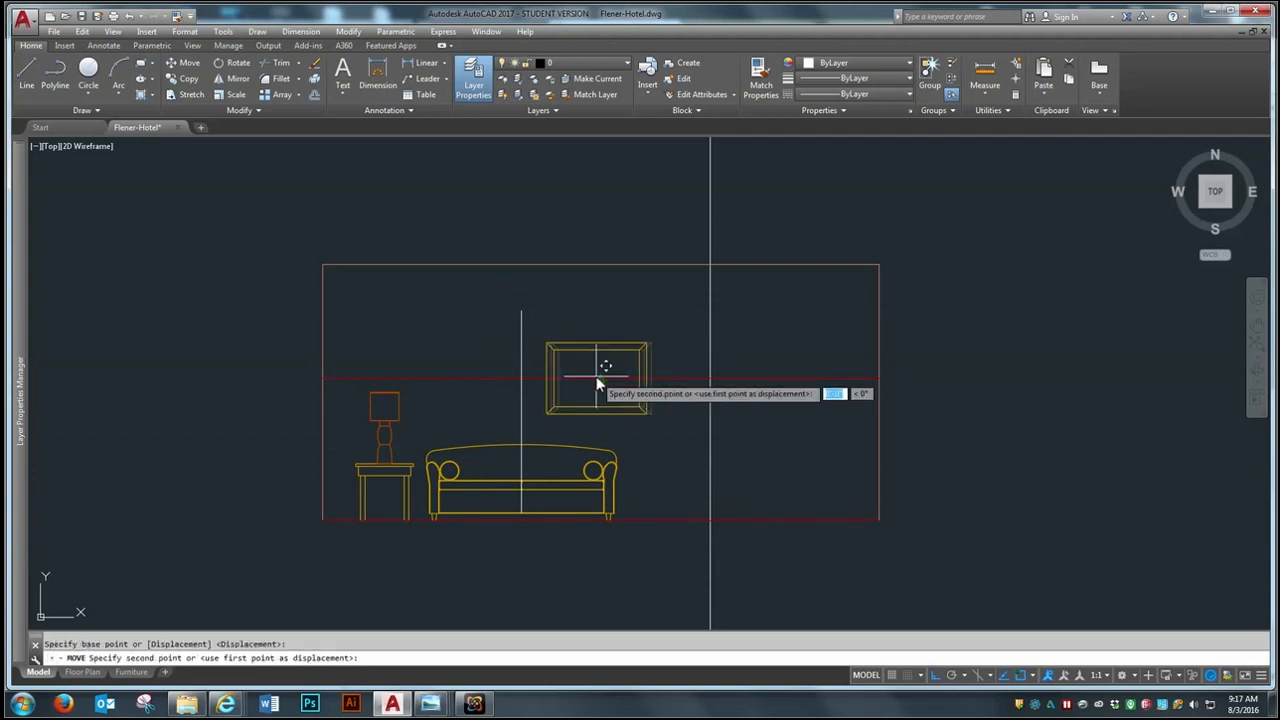
left_click(519, 379)
Step: Erase the horizontal 5' guide line and the vertical guide line through the sofa
type("e")
key("Return")
left_click(655, 360)
left_click(652, 394)
left_click(560, 302)
left_click(483, 313)
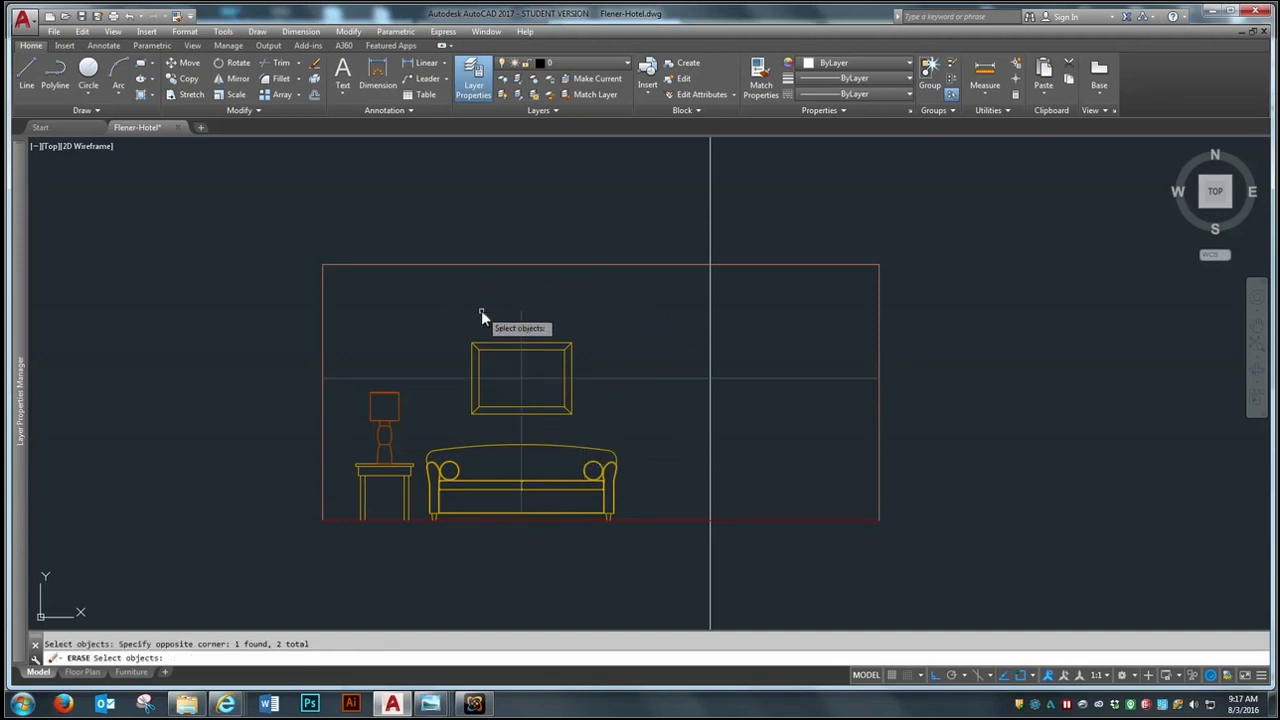
key("Return")
Step: Move the floor lamp elevation by its base into the wall elevation, standing on the floor line at the sofa's right end
scroll(490, 342, "down", 2)
scroll(571, 406, "down", 4)
scroll(736, 368, "up", 4)
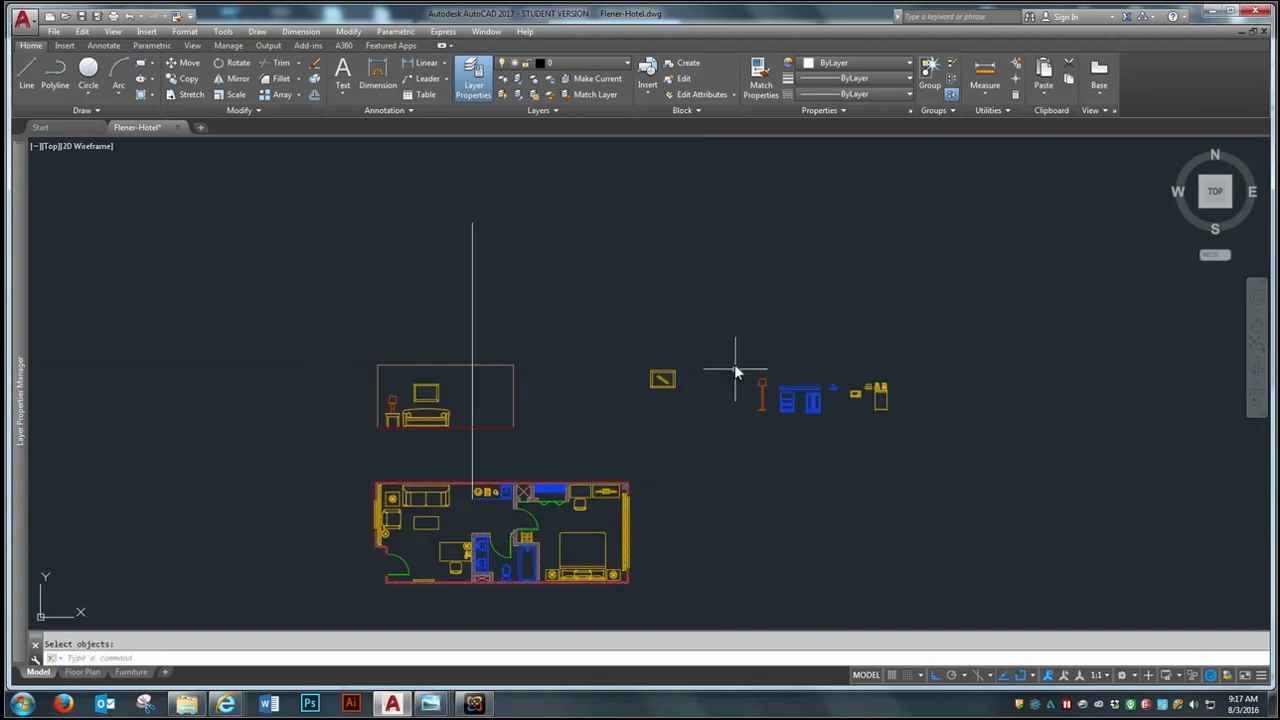
type("m")
key("Return")
left_click(782, 355)
left_click(772, 459)
key("Return")
scroll(766, 450, "up", 4)
left_click(740, 390)
scroll(880, 440, "down", 4)
scroll(394, 449, "up", 4)
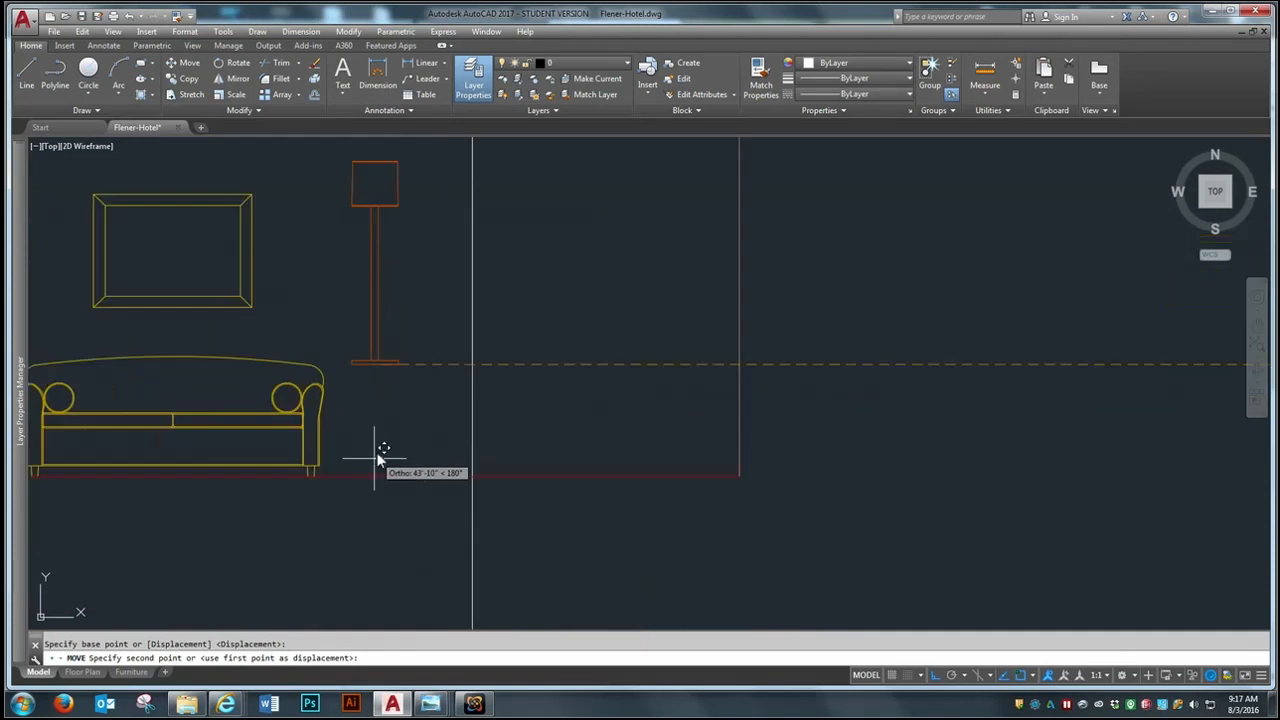
left_click(298, 474)
Step: Move the floor lamp horizontally to the right so it stands clear of the sofa's arm
key("Return")
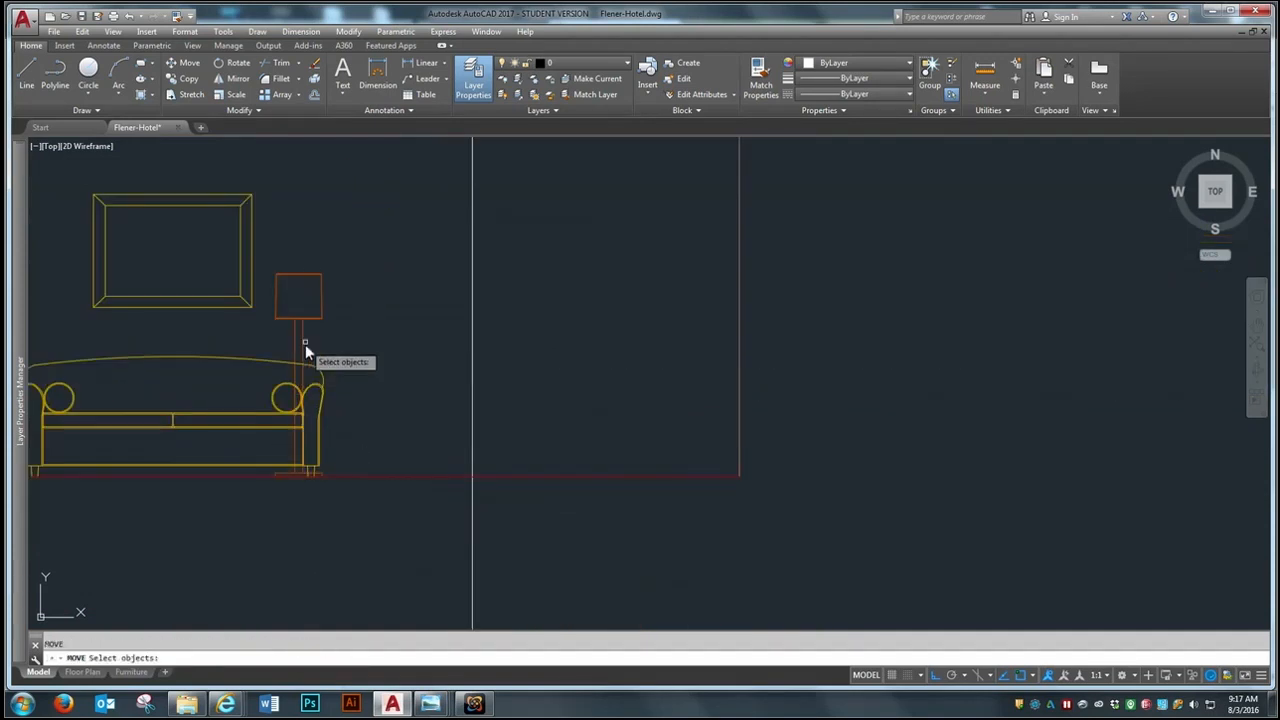
left_click(303, 320)
key("Return")
left_click(247, 532)
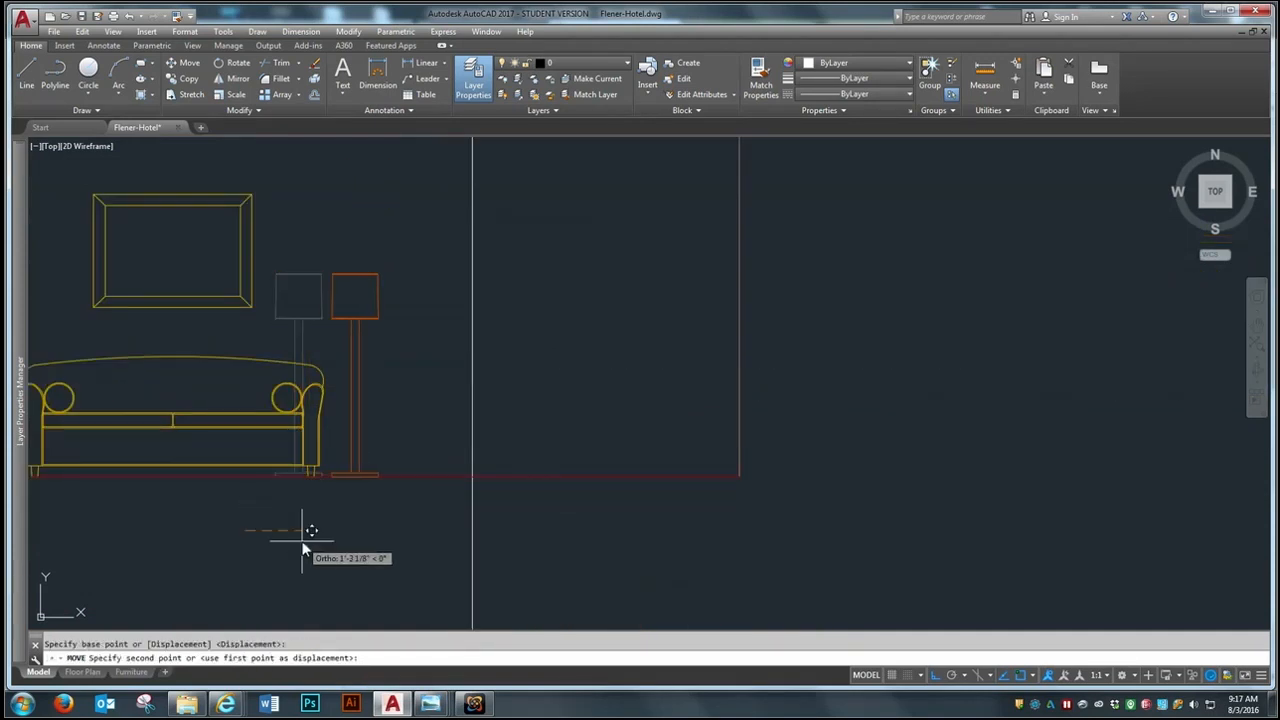
left_click(309, 542)
Step: Move all the remaining elevation blocks, from the mirror to the refrigerator, horizontally closer to the wall elevation
scroll(549, 471, "down", 5)
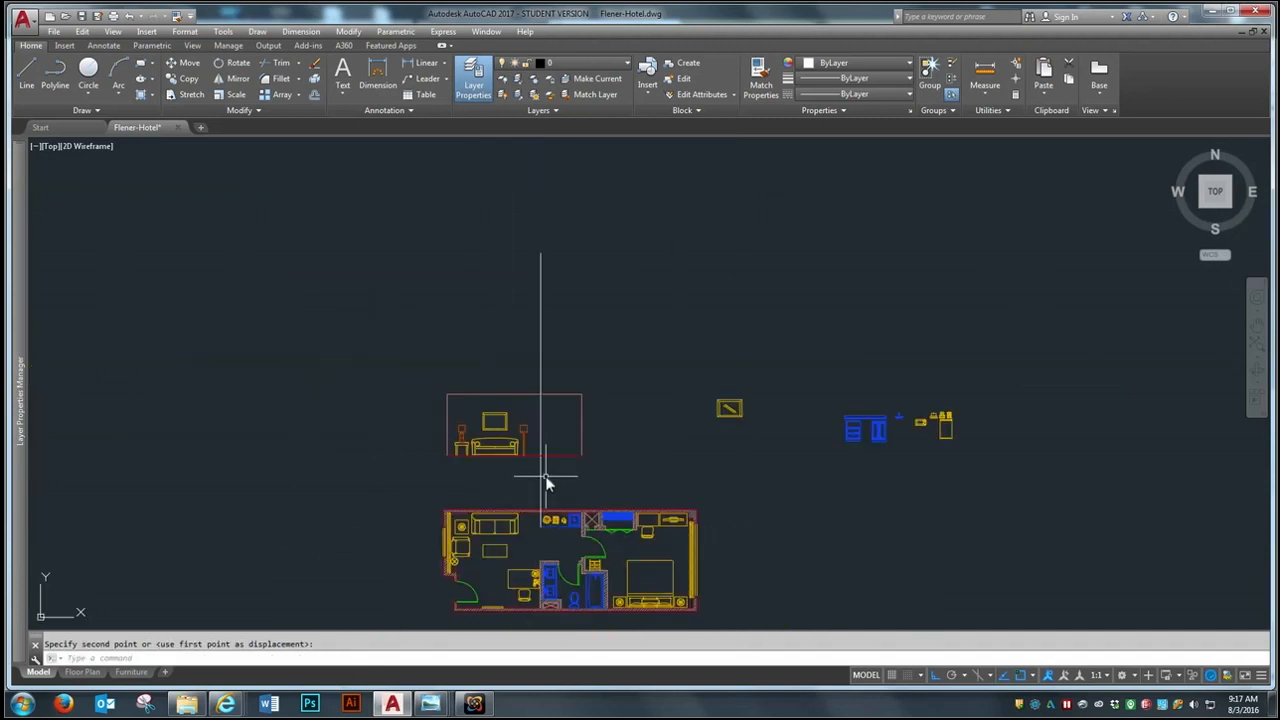
scroll(768, 487, "up", 2)
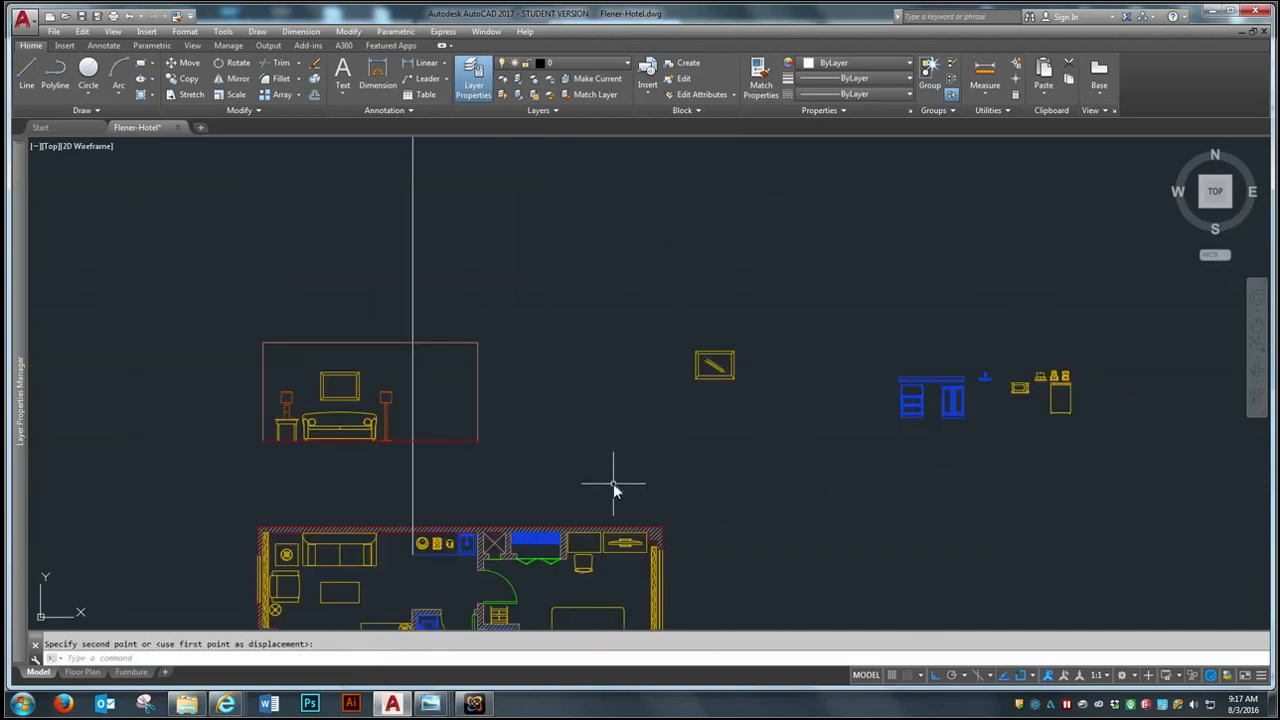
scroll(1095, 415, "up", 2)
scroll(1033, 430, "down", 2)
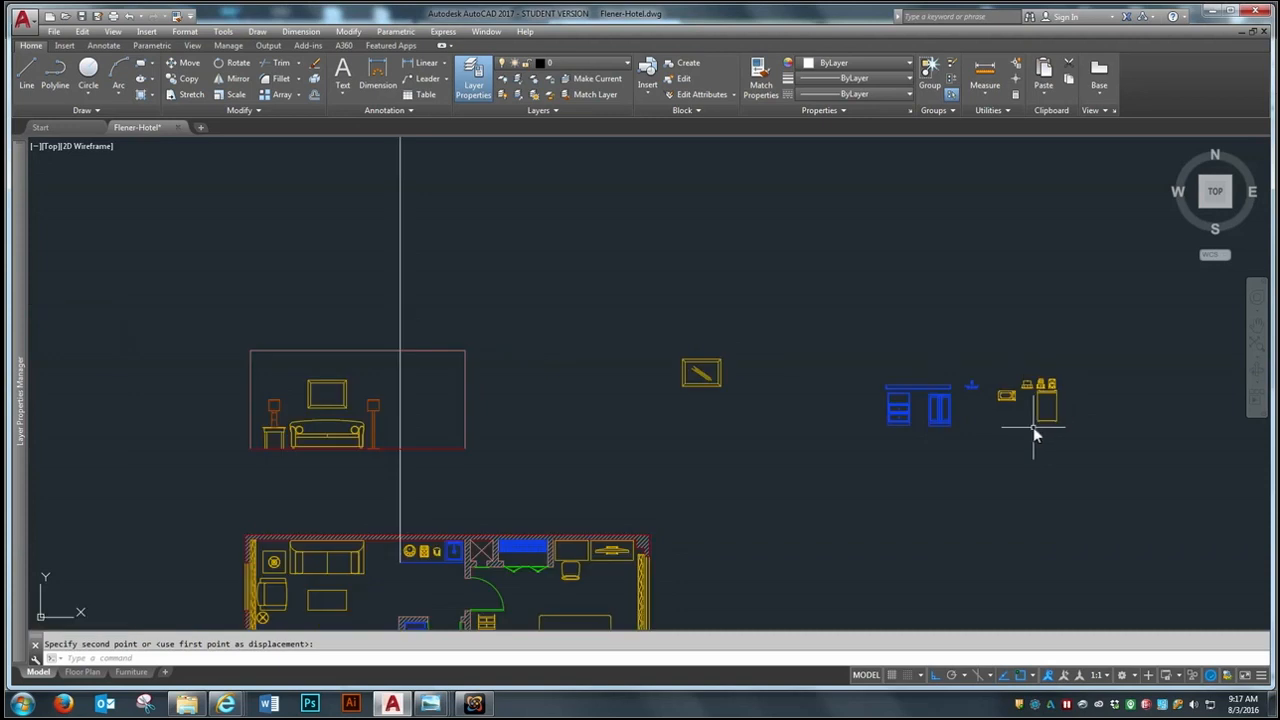
key("space")
left_click(1134, 343)
left_click(673, 455)
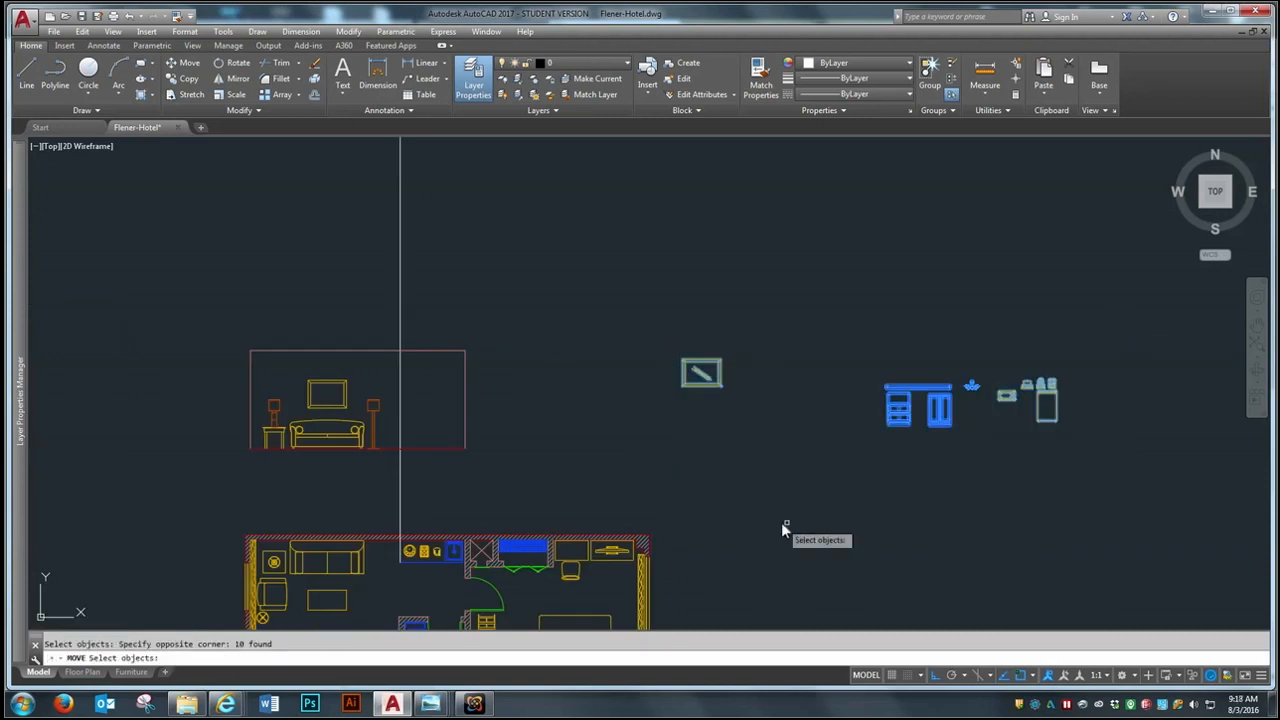
left_click(1005, 488)
left_click(870, 492)
key("Return")
left_click(930, 464)
left_click(773, 460)
Step: Move the cabinets, countertop, faucet and appliance blocks horizontally closer to the mirror
key("space")
left_click(937, 349)
left_click(695, 463)
key("space")
left_click(804, 459)
Step: Switch to the Sitting Room image in Windows Photo Viewer to examine the kitchenette's arrangement, and return to the drawing
scroll(386, 400, "up", 4)
scroll(386, 400, "down", 3)
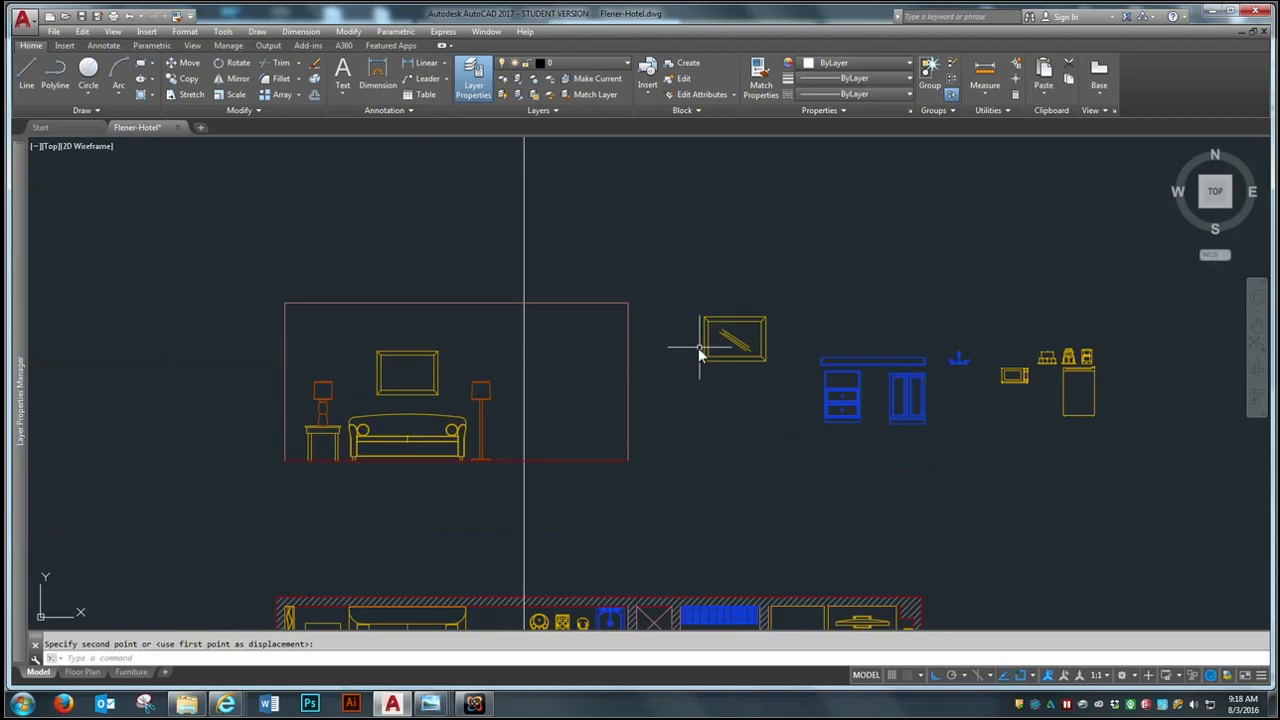
scroll(698, 347, "down", 2)
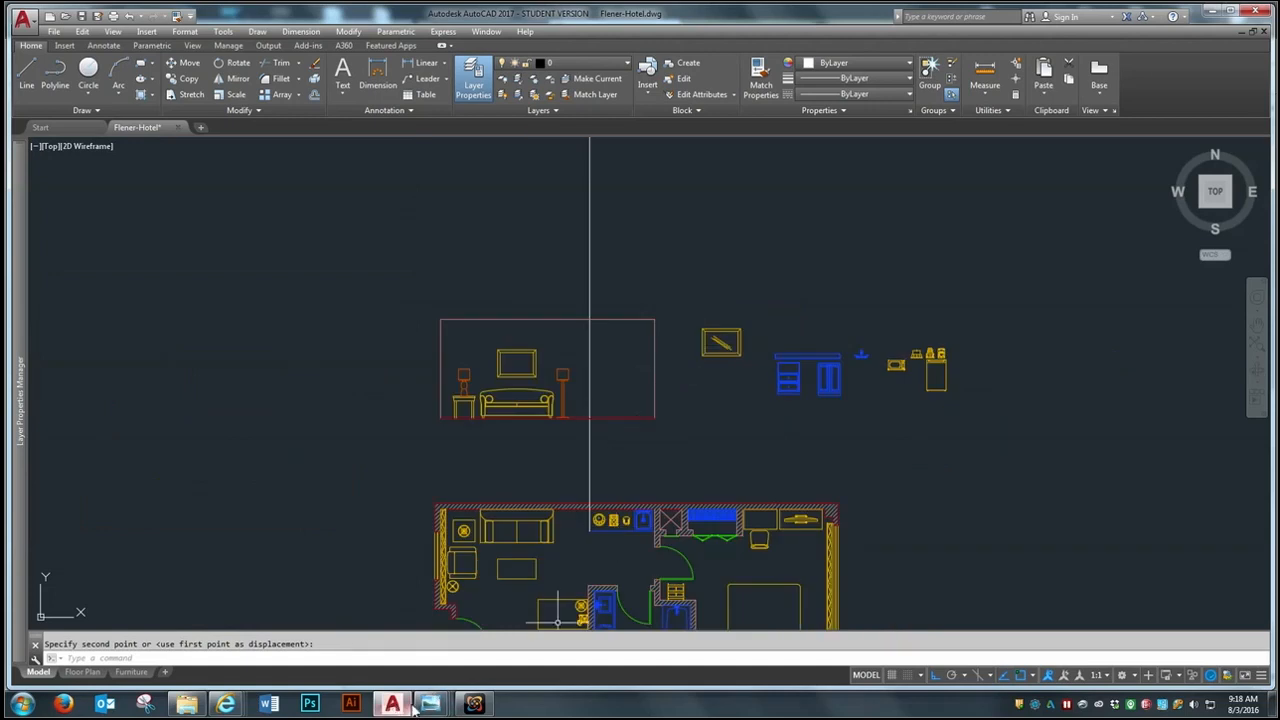
mouse_move(429, 706)
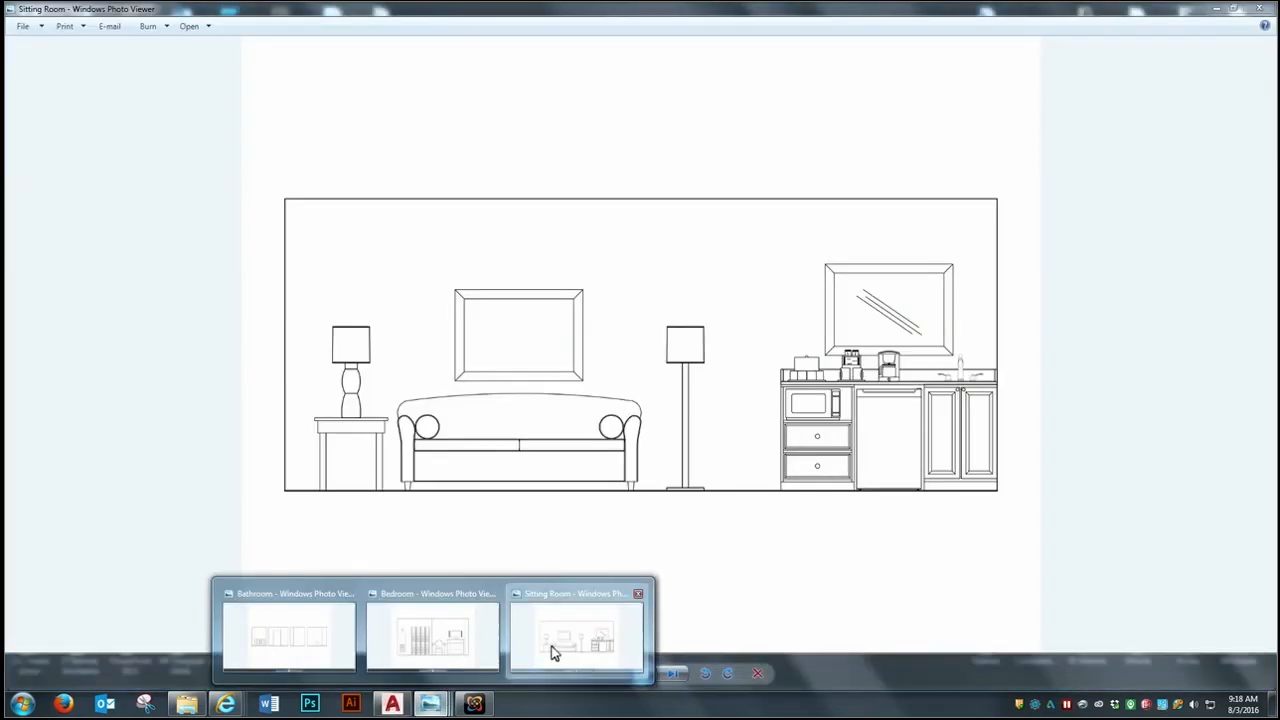
left_click(551, 647)
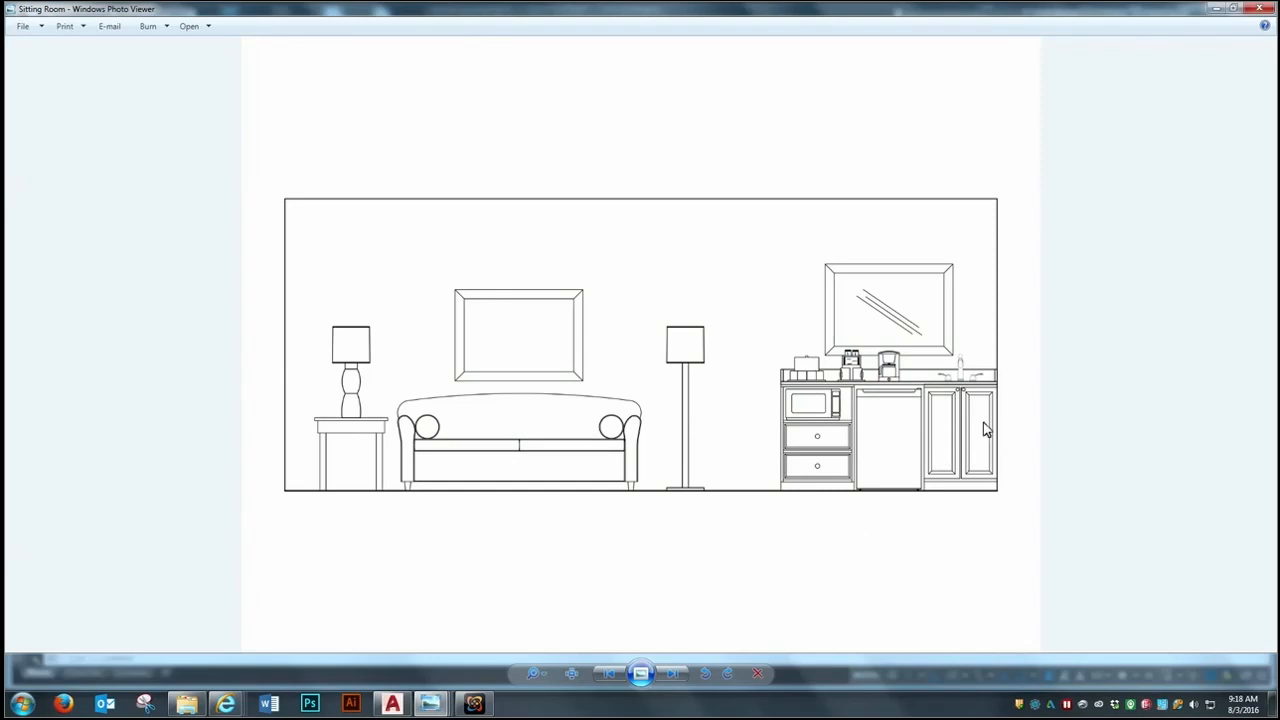
left_click(1220, 9)
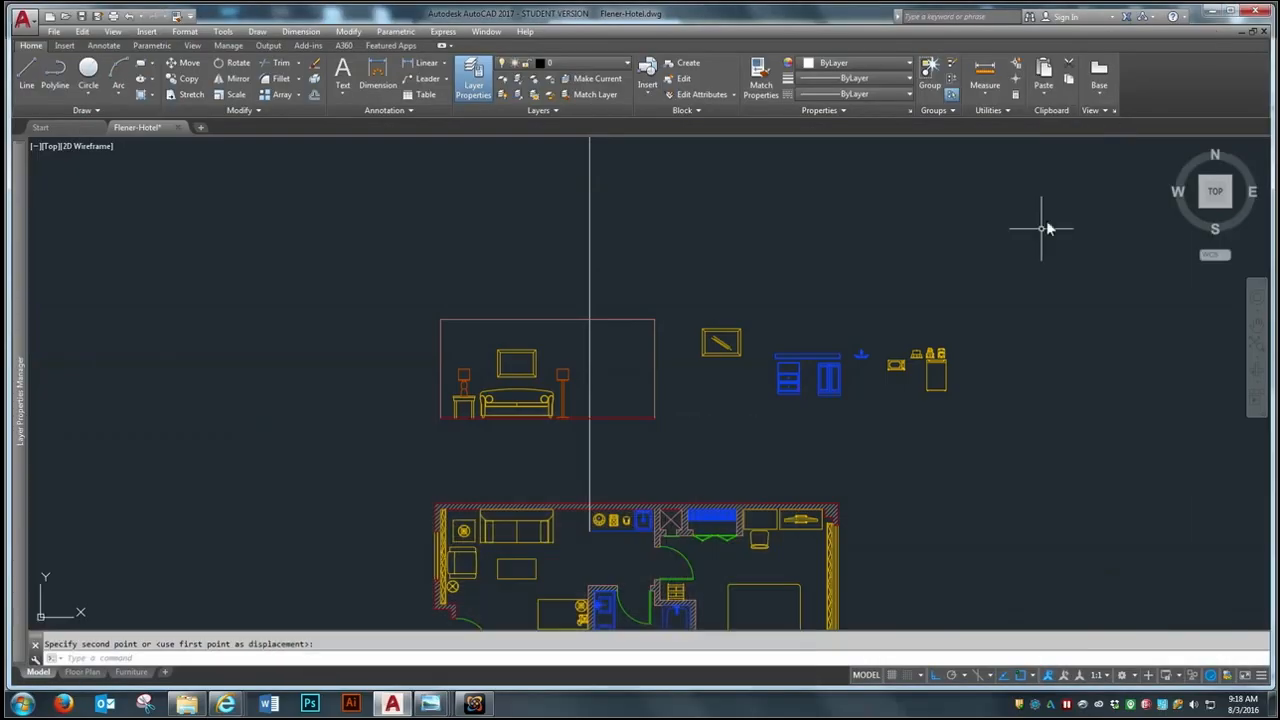
Step: Move the two-door base cabinet by its lower right corner onto the wall elevation's lower right corner
scroll(829, 375, "up", 2)
right_click(891, 391)
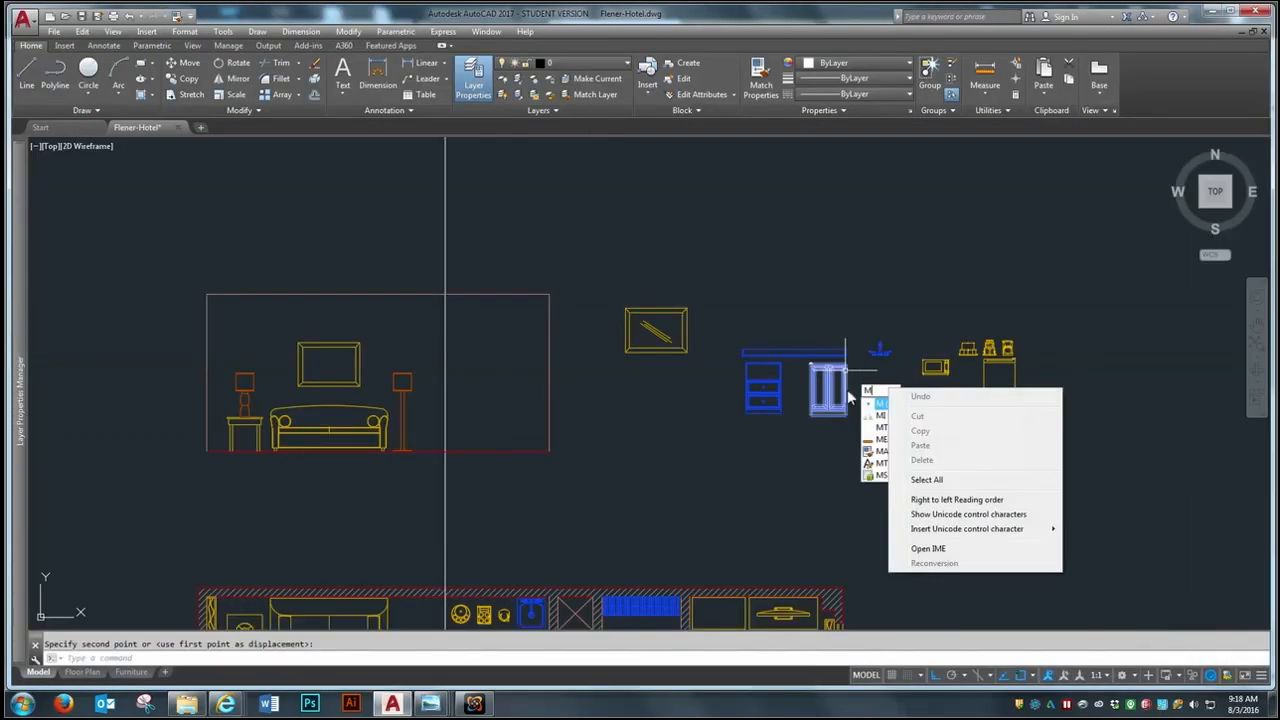
left_click(879, 404)
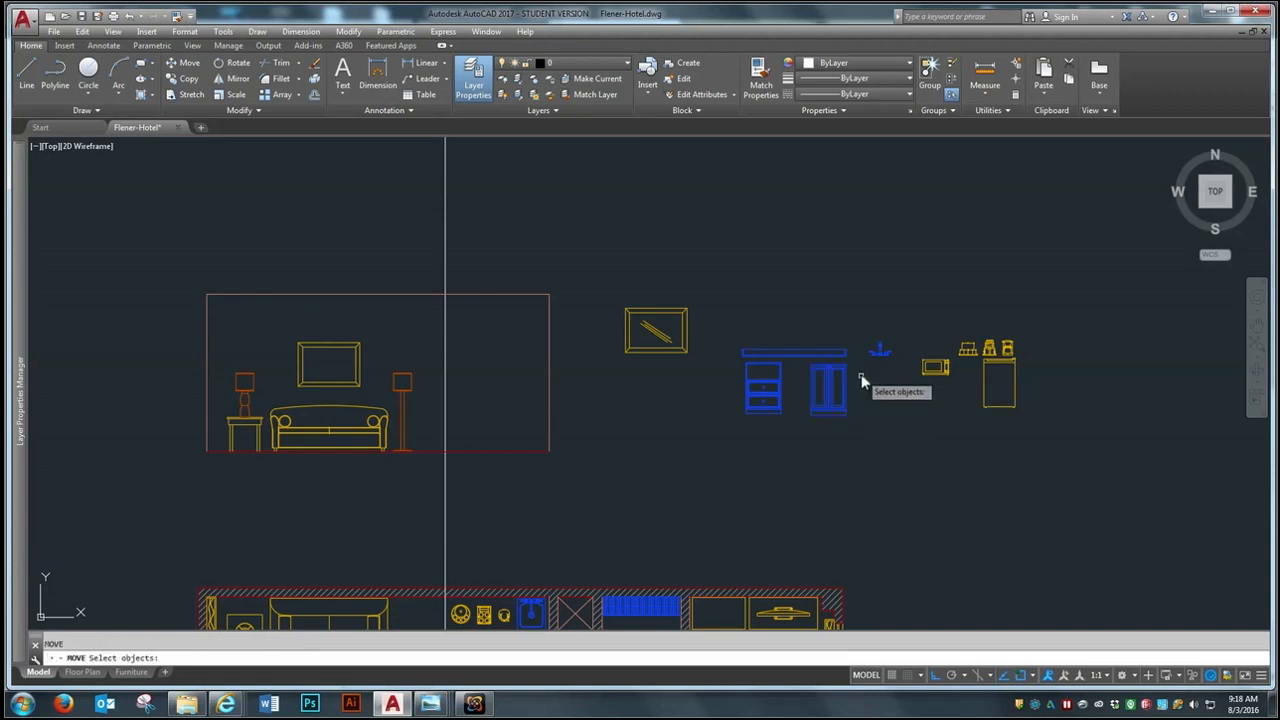
right_click(817, 440)
left_click(849, 416)
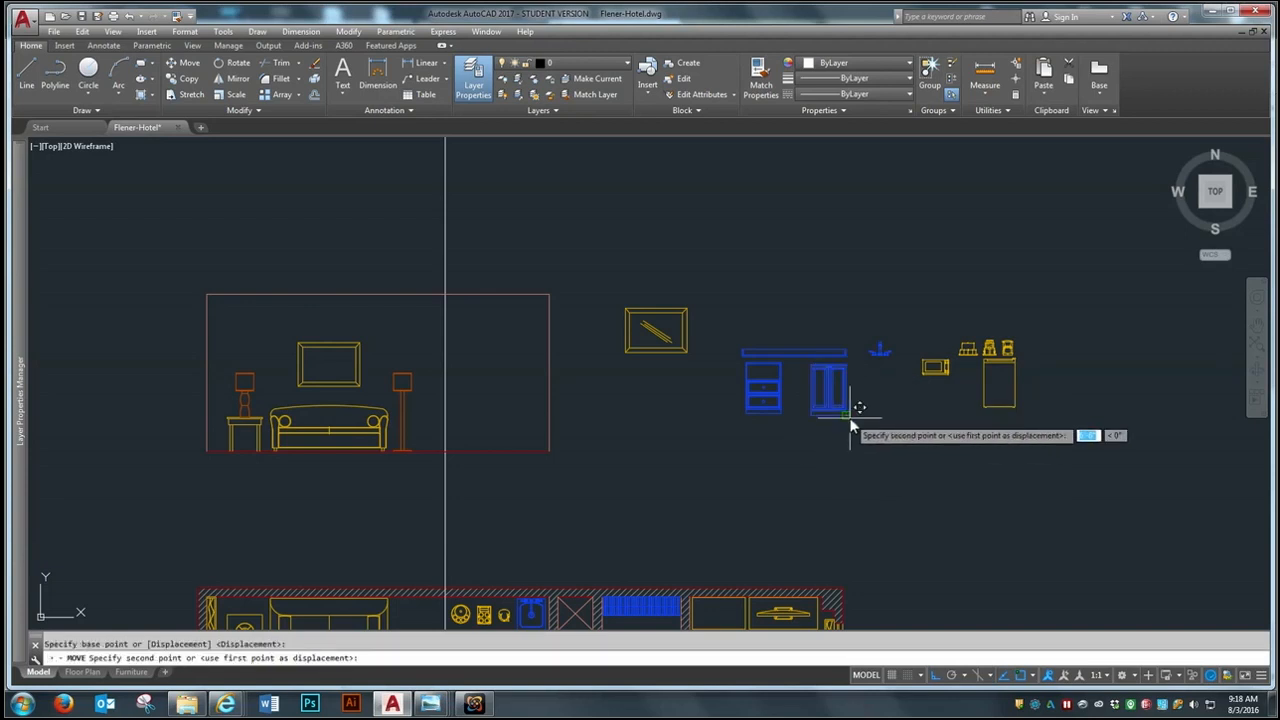
left_click(541, 451)
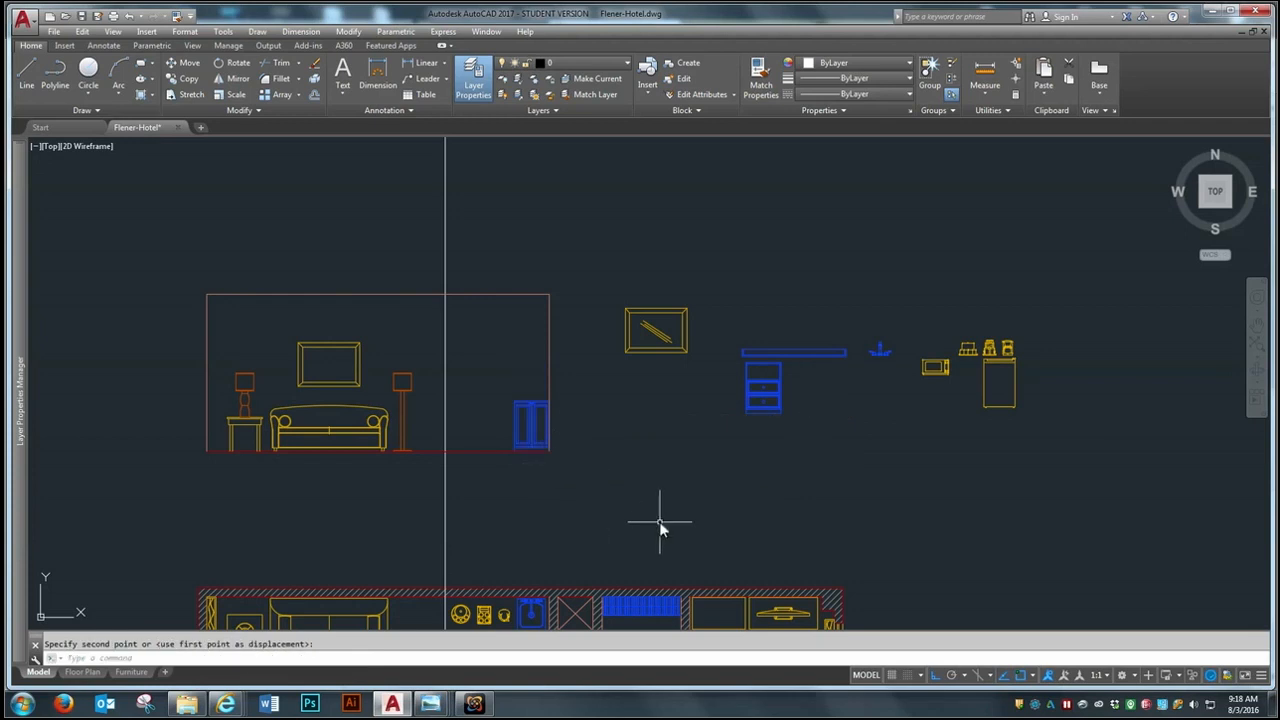
Step: Move the countertop by its lower right corner onto the top right corner of the two-door cabinet
scroll(520, 440, "up", 8)
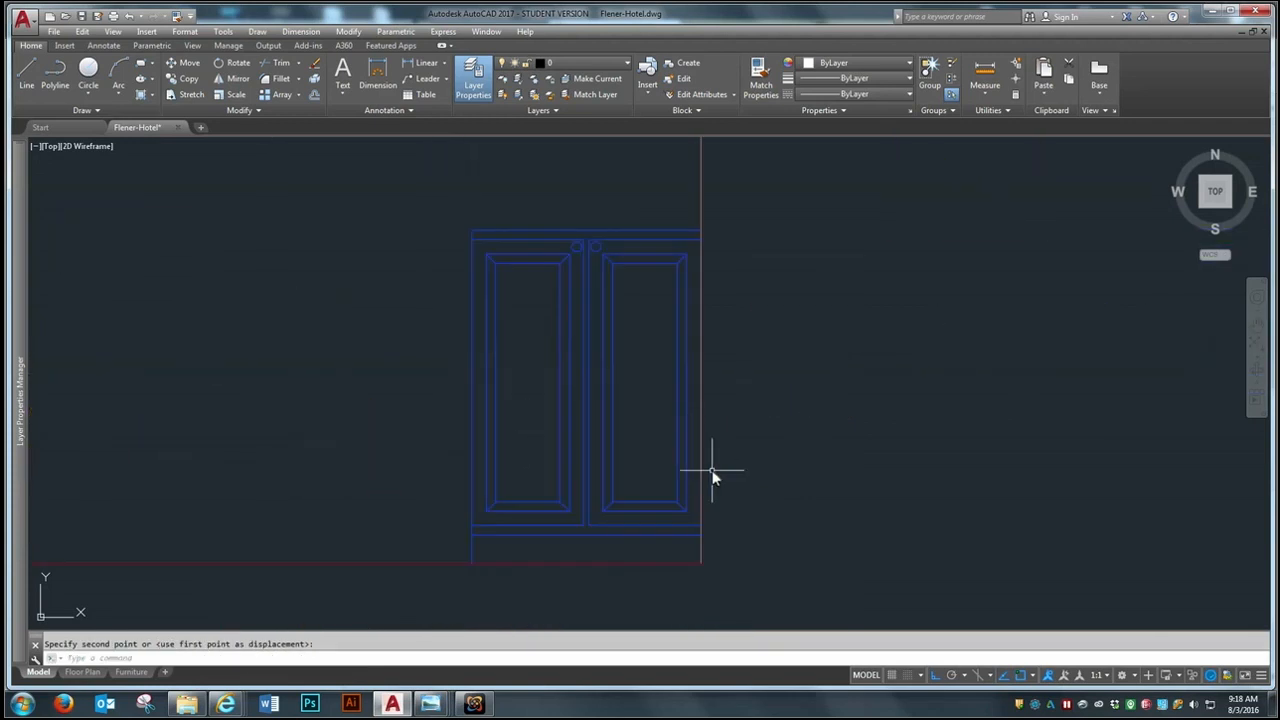
scroll(676, 440, "down", 8)
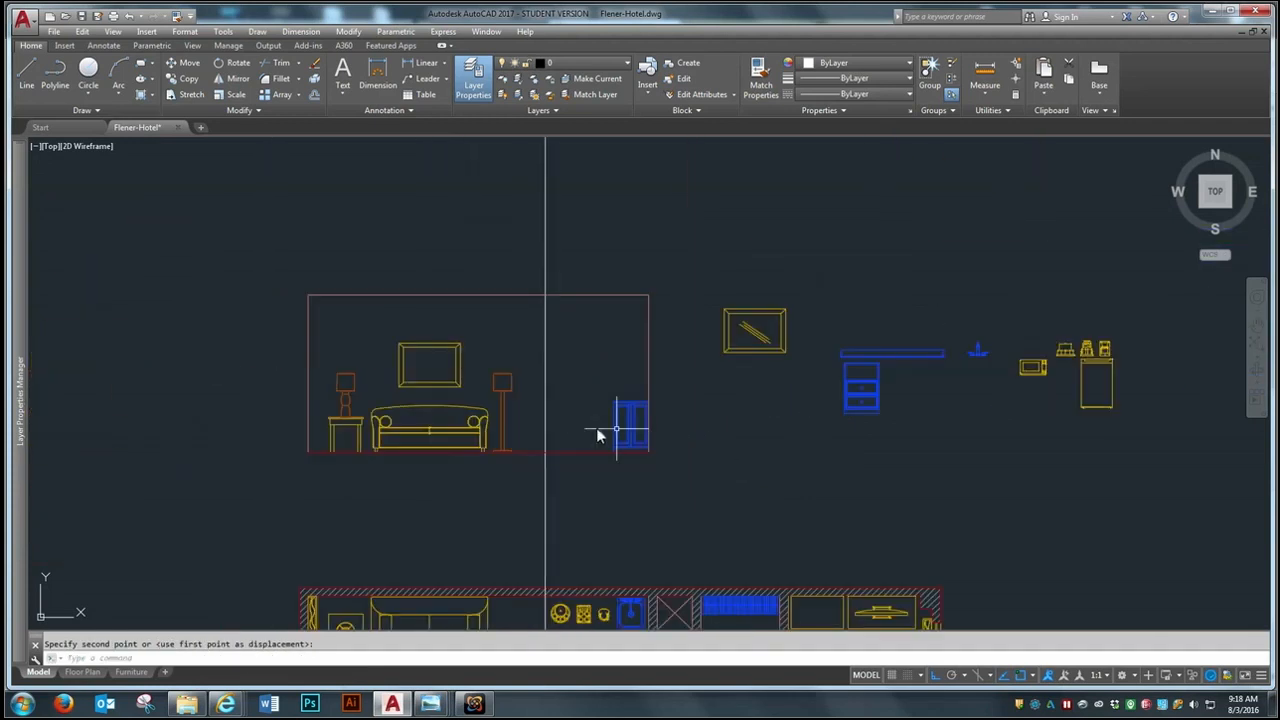
scroll(1125, 408, "up", 2)
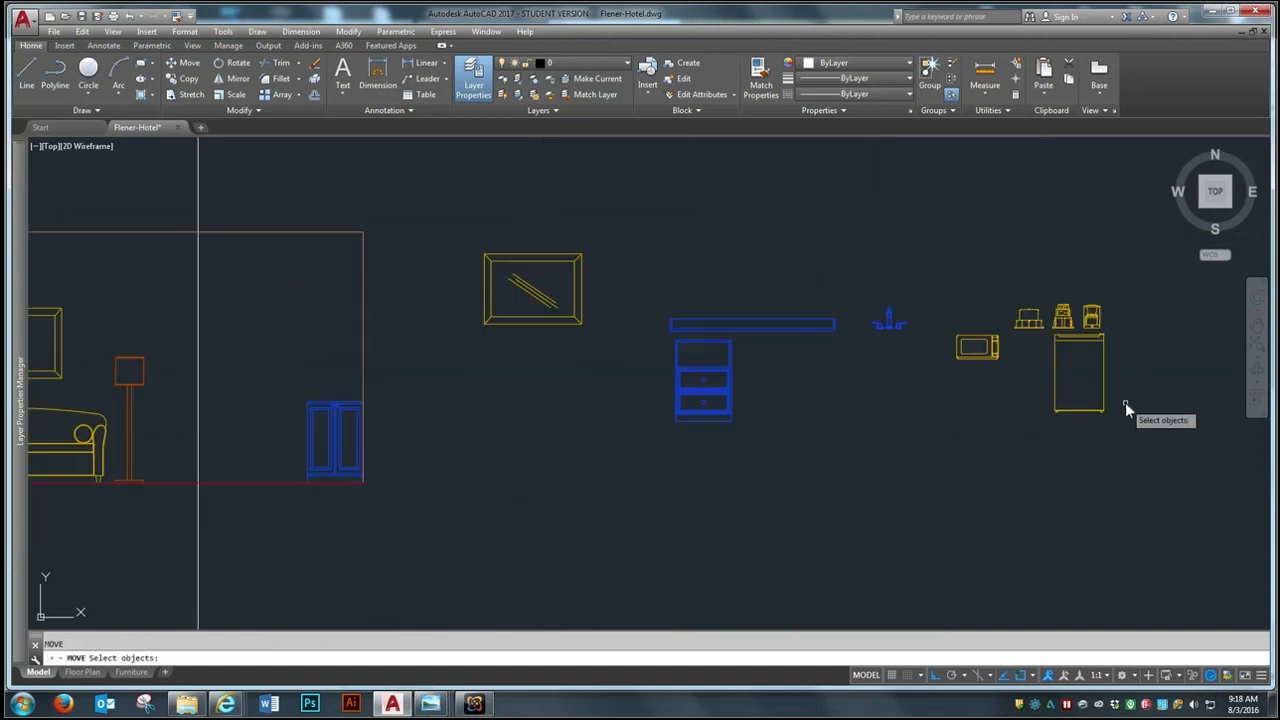
left_click(830, 352)
key("Return")
scroll(825, 345, "up", 4)
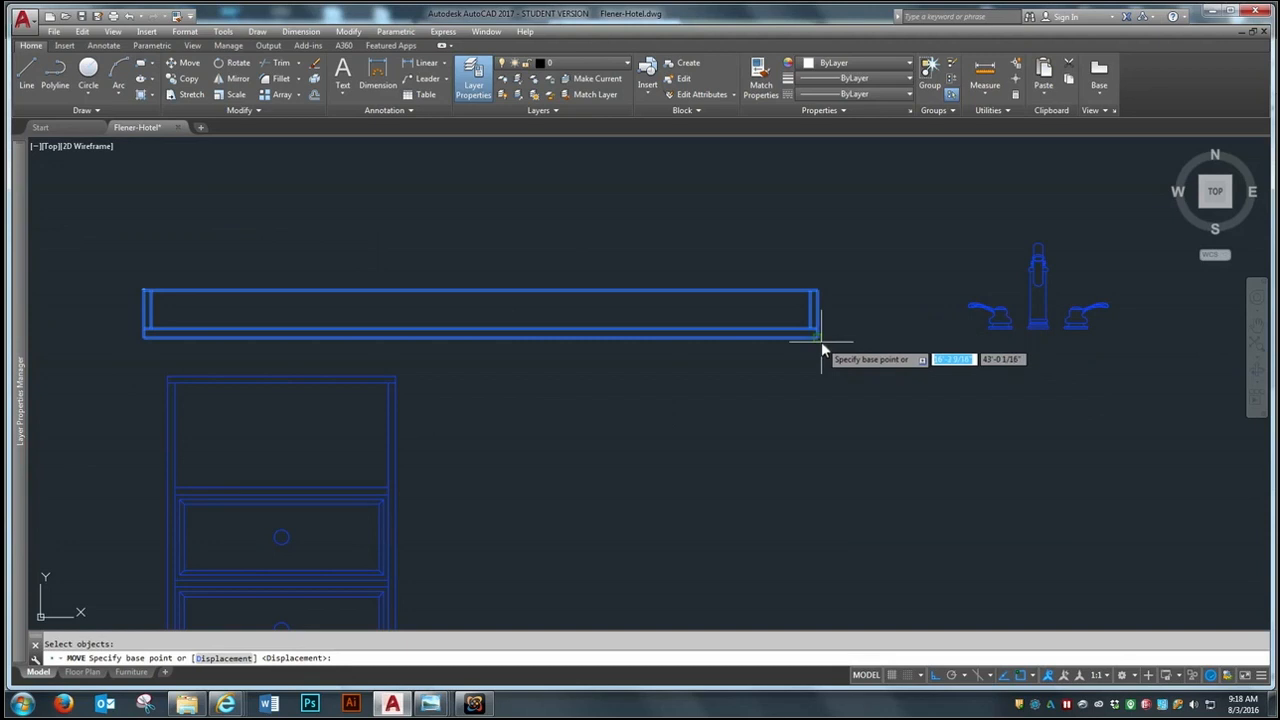
left_click(821, 341)
scroll(939, 339, "down", 4)
scroll(387, 372, "up", 4)
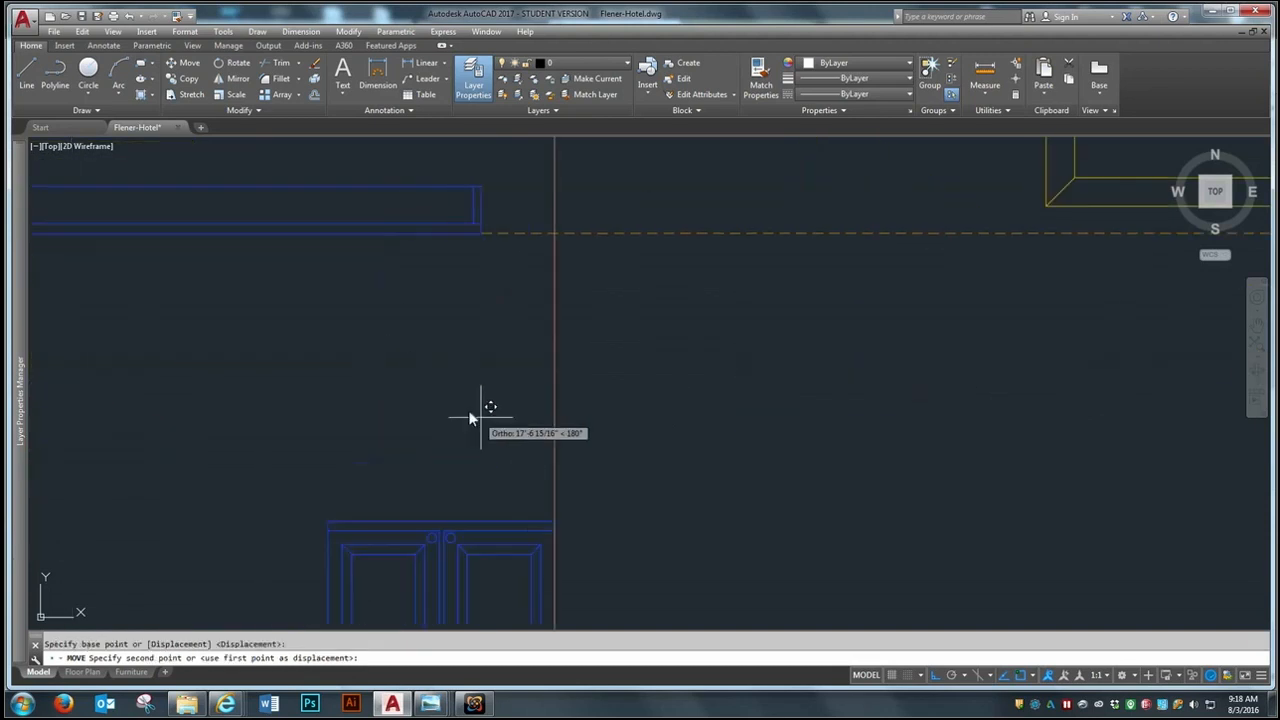
left_click(556, 523)
Step: Move the drawer cabinet by its top left corner onto the countertop's lower left corner
scroll(725, 396, "down", 5)
key("Return")
left_click(1066, 350)
left_click(980, 452)
key("Return")
scroll(1010, 362, "up", 5)
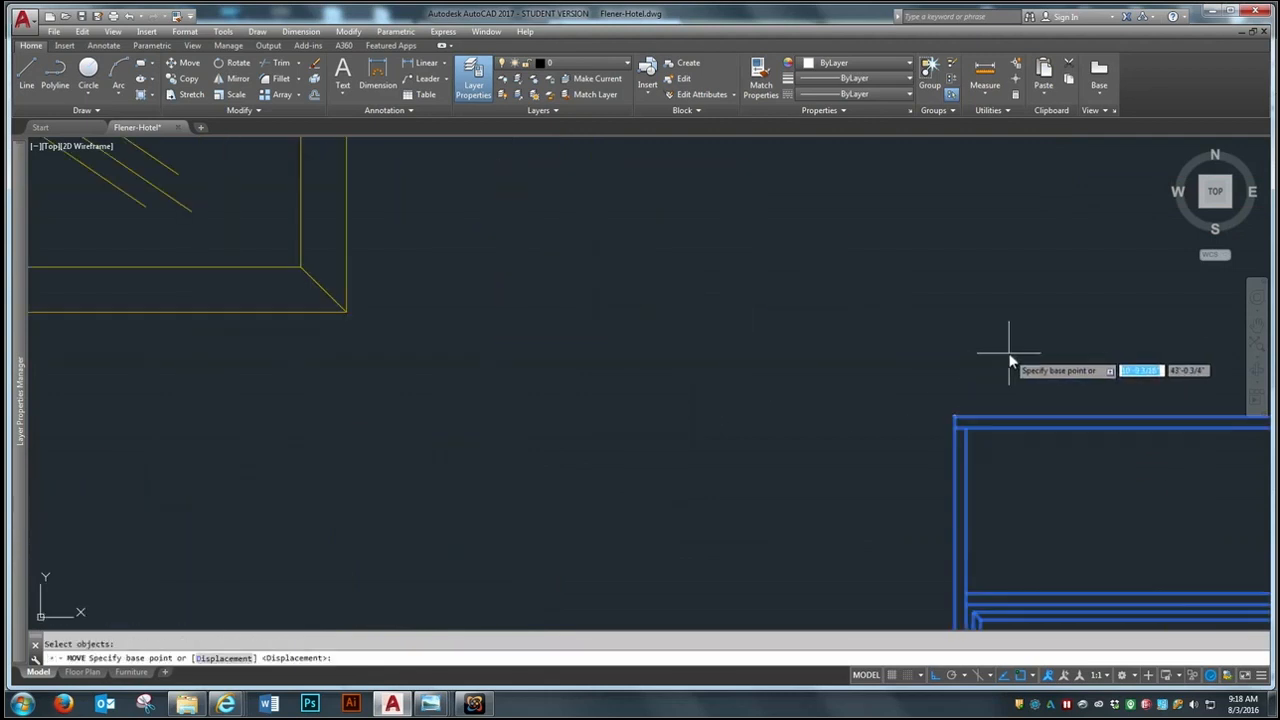
left_click(957, 423)
scroll(1025, 412, "down", 4)
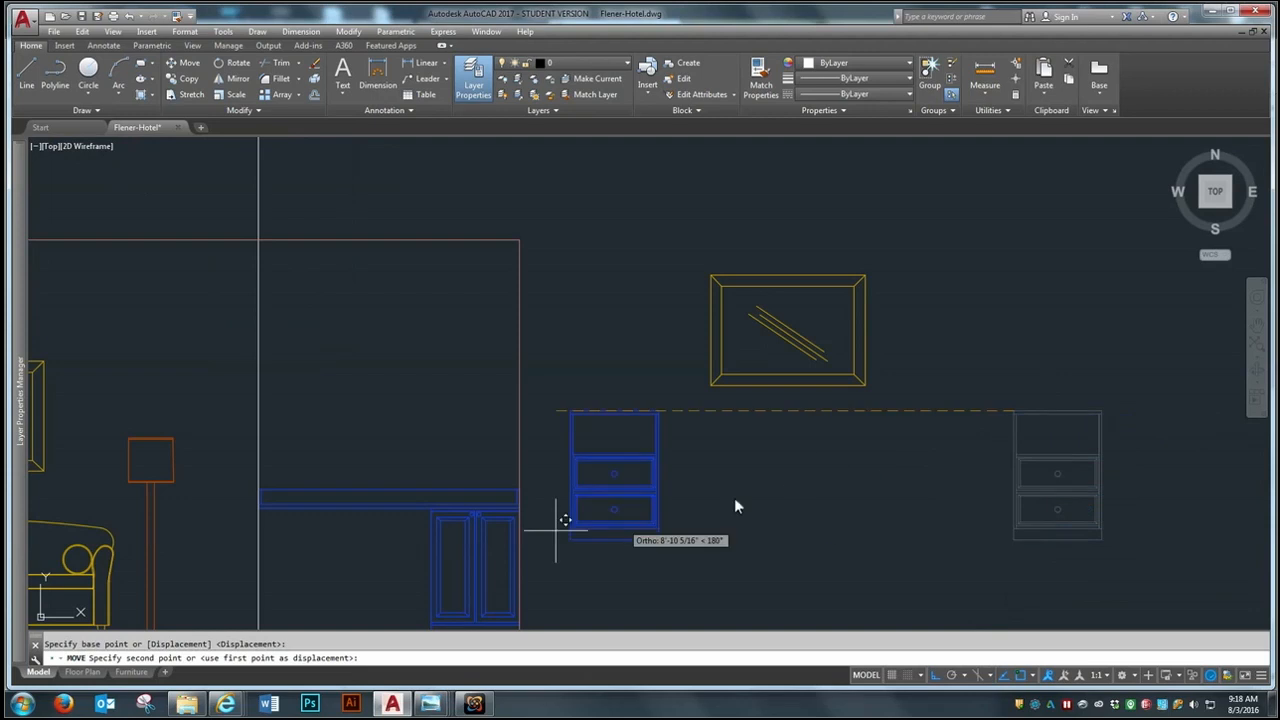
scroll(760, 510, "down", 3)
scroll(423, 522, "up", 5)
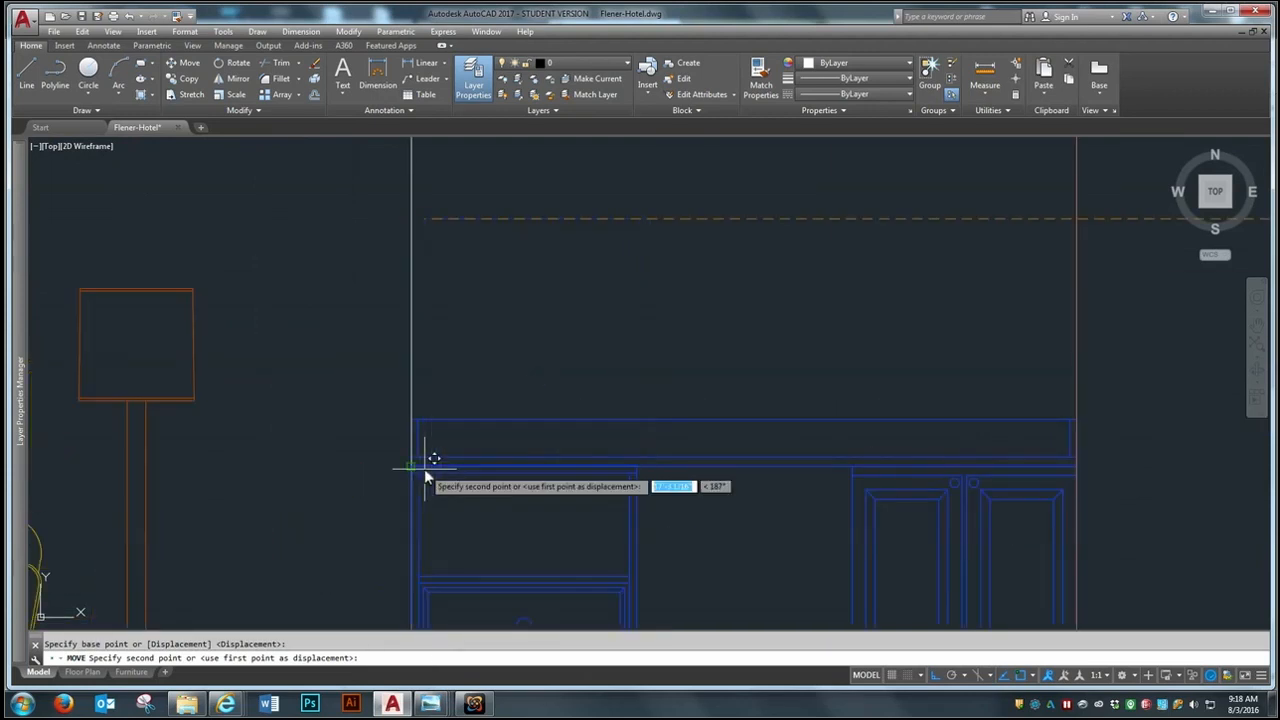
left_click(428, 458)
Step: Erase the vertical projection line at the left end of the countertop
scroll(498, 392, "down", 6)
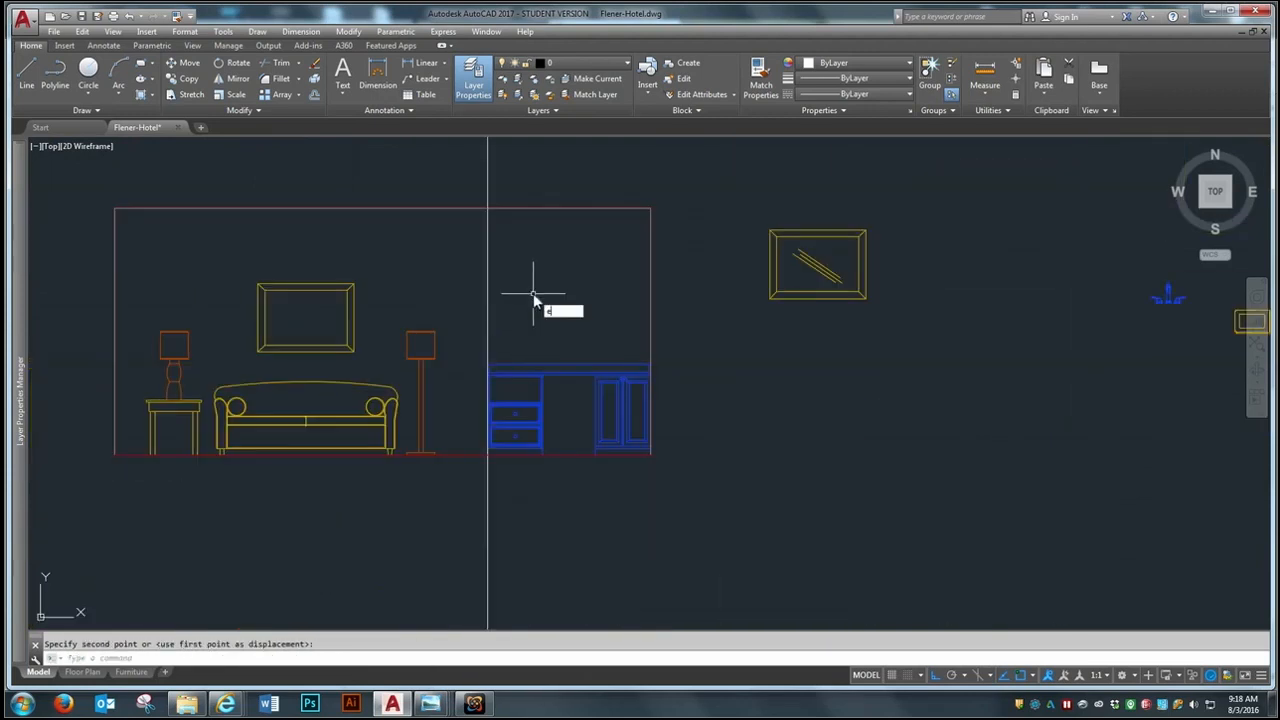
left_click(536, 268)
left_click(472, 278)
key("Return")
scroll(488, 469, "down", 3)
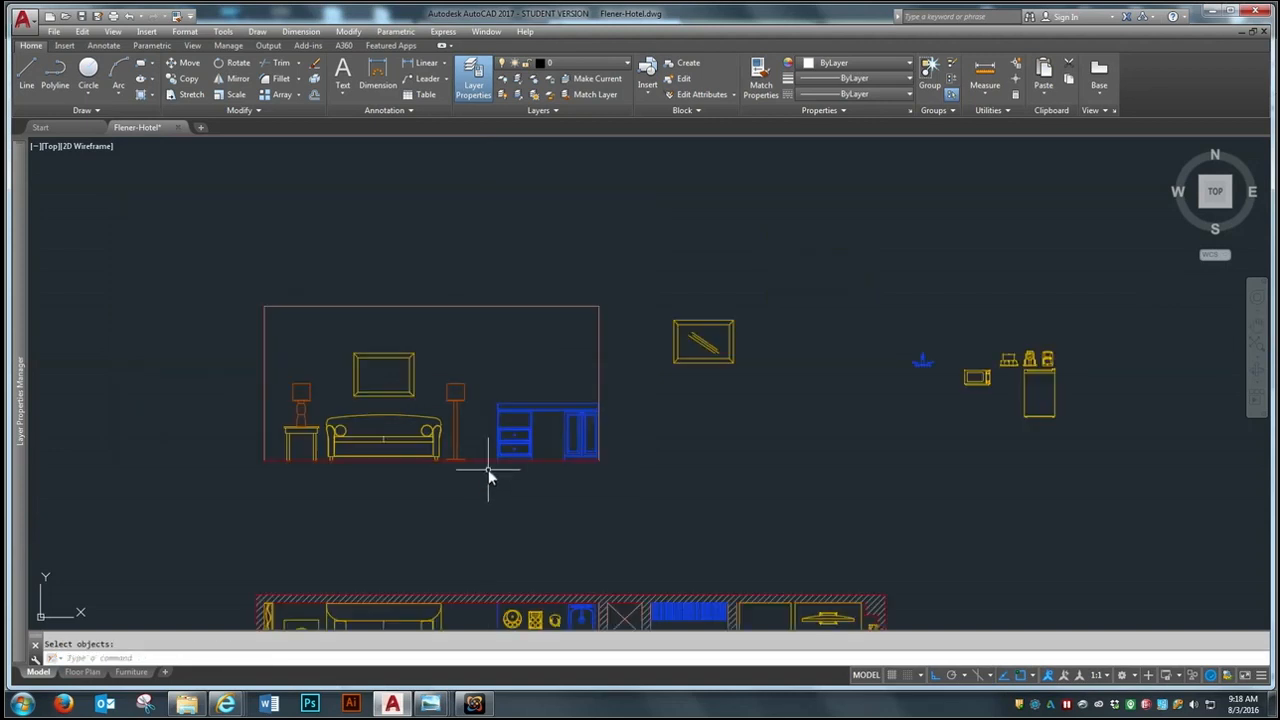
Step: Move the microwave into the open compartment above the drawers, resting its base on the compartment's shelf
scroll(1000, 366, "up", 4)
type("m")
key("Return")
left_click(1069, 283)
left_click(851, 462)
key("Return")
left_click(1050, 411)
scroll(1001, 399, "down", 5)
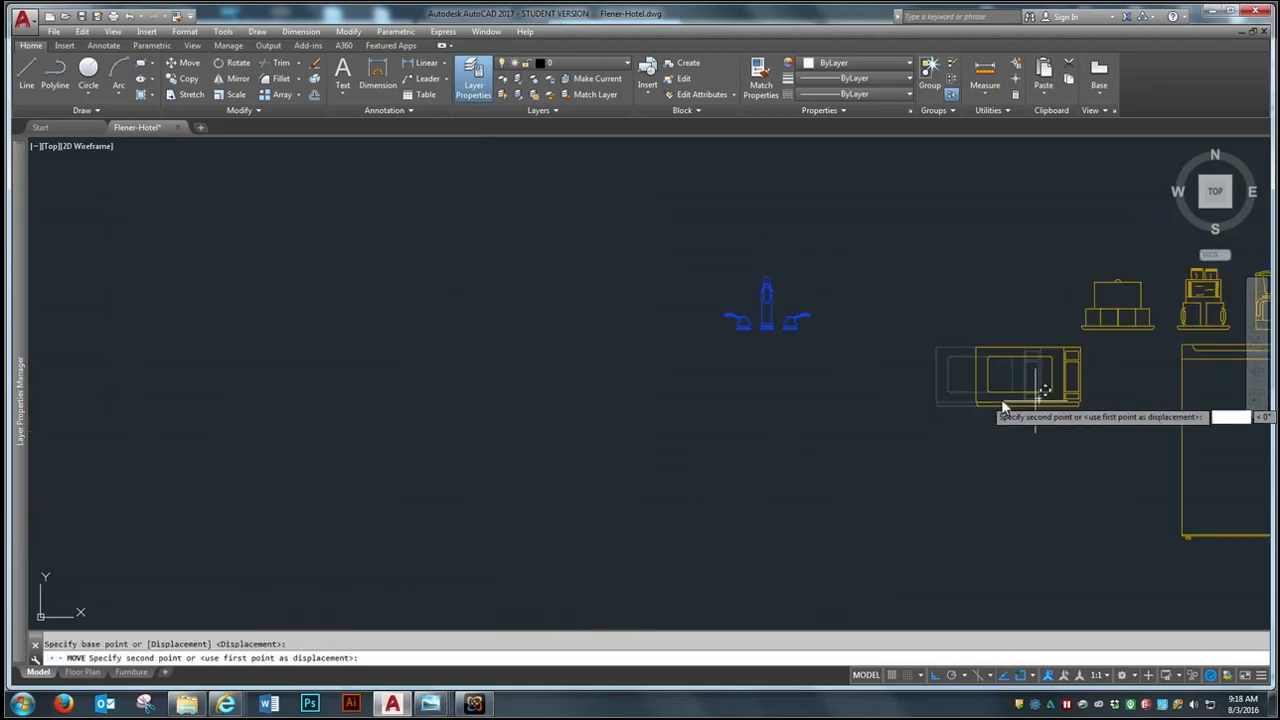
scroll(280, 455, "up", 5)
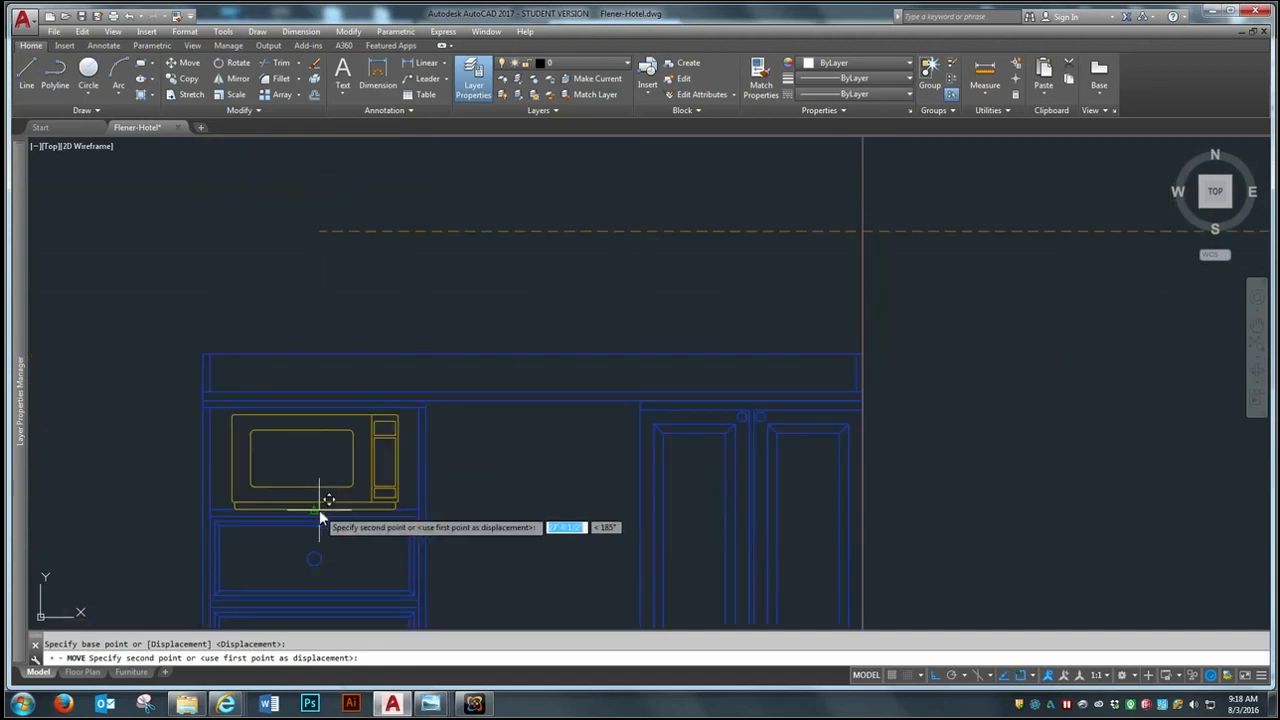
scroll(319, 411, "down", 6)
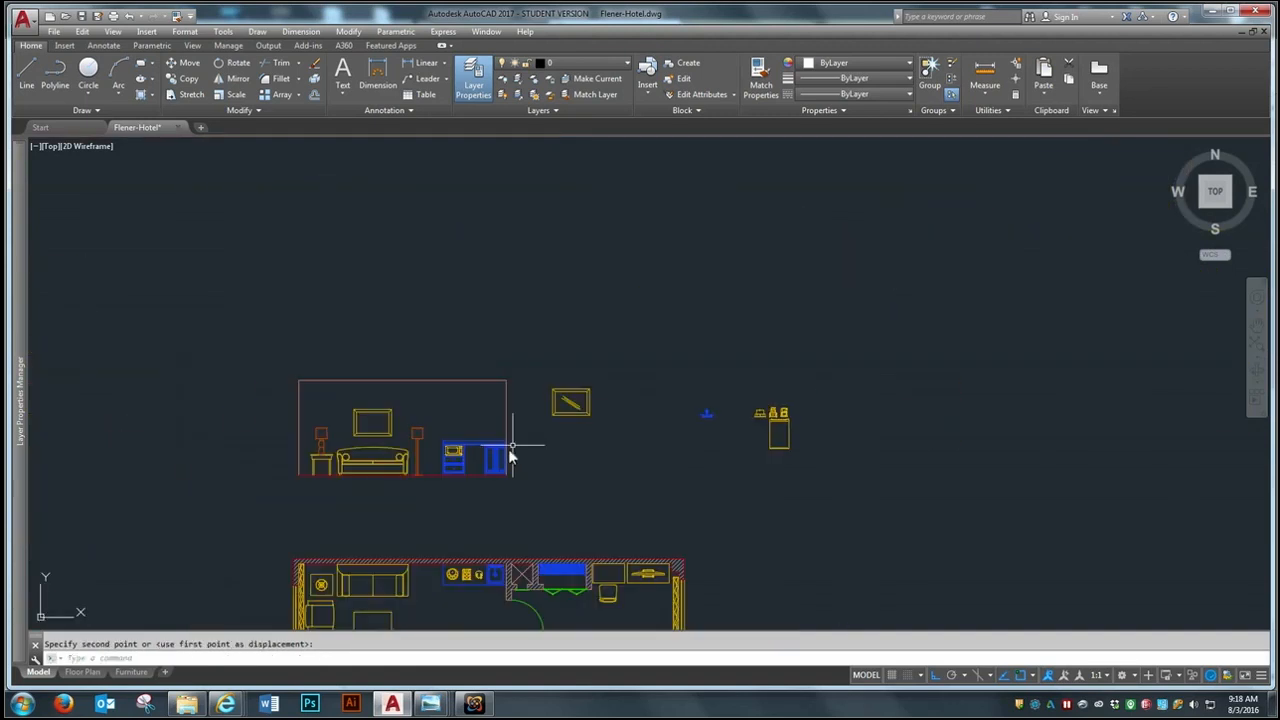
Step: Draw a horizontal guide line from the picture's centre past the right wall and a vertical guide line upward from the countertop's midpoint
scroll(514, 453, "down", 2)
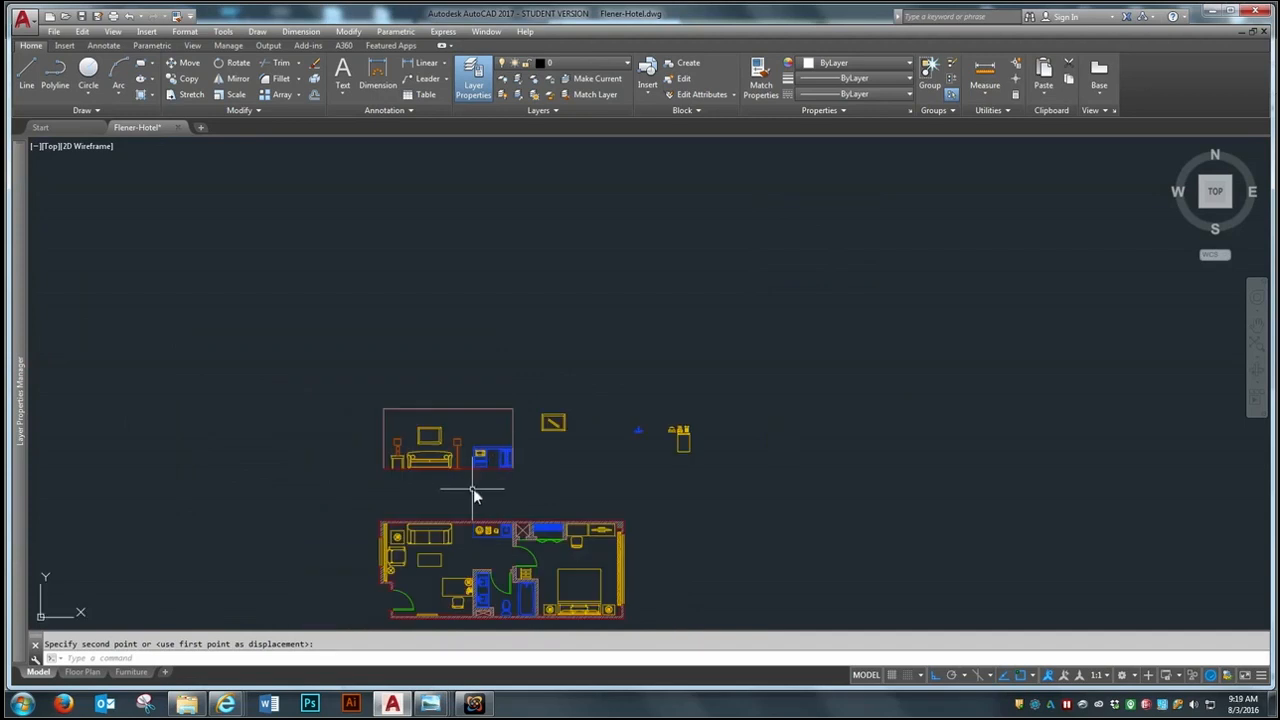
scroll(475, 485, "up", 6)
key("Escape")
type("l")
key("Return")
left_click(283, 320)
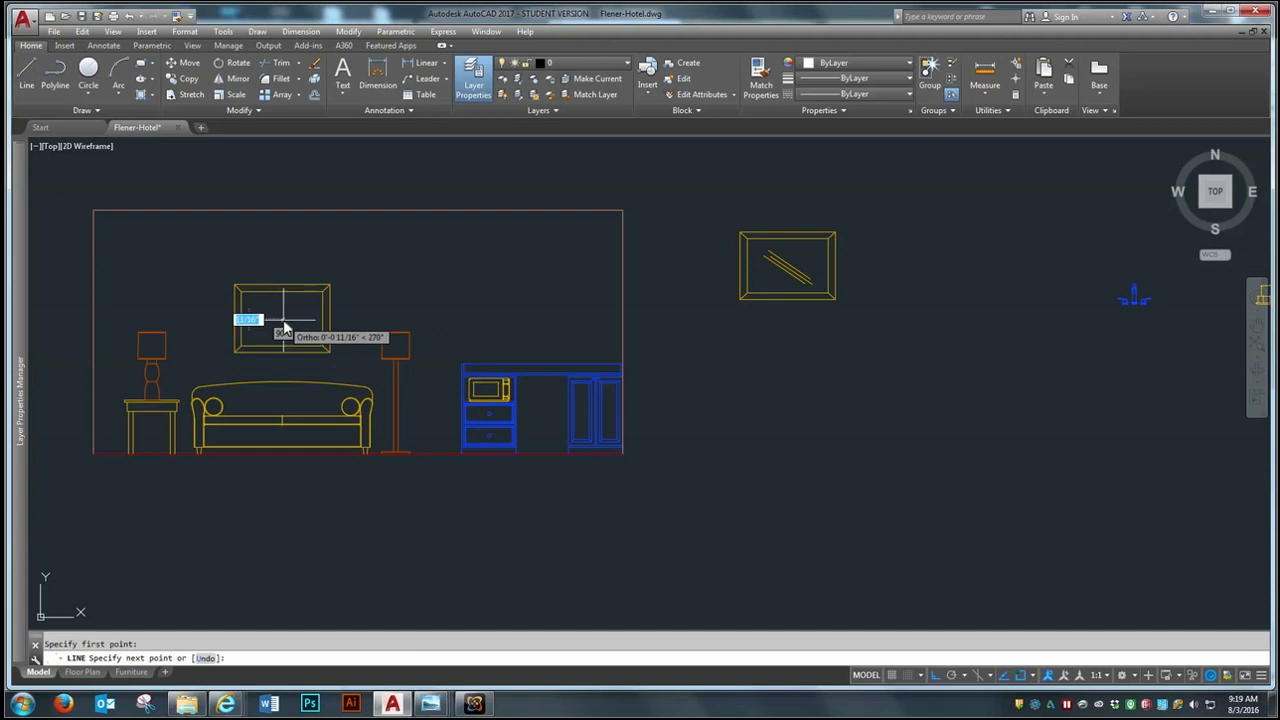
left_click(685, 312)
key("Return")
key("Return")
left_click(553, 376)
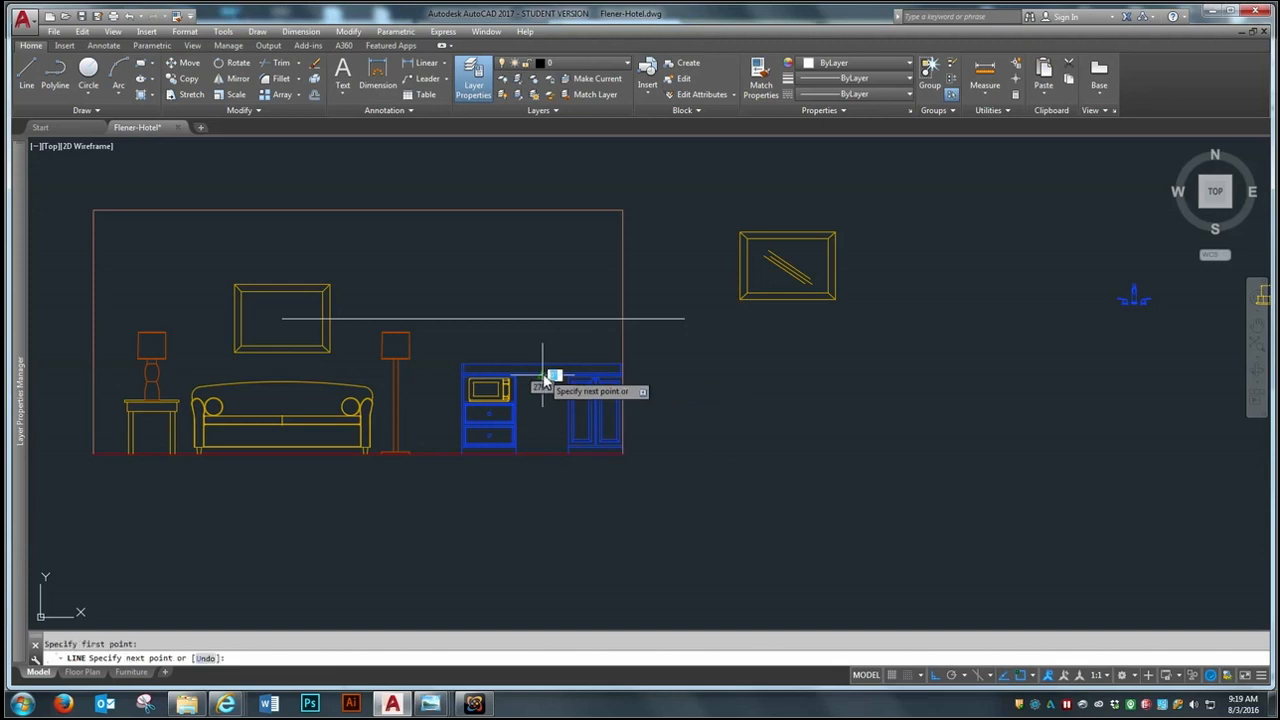
left_click(543, 250)
key("Return")
Step: Move the mirror by its centre onto the intersection of the two guide lines above the kitchenette
type("m")
key("Return")
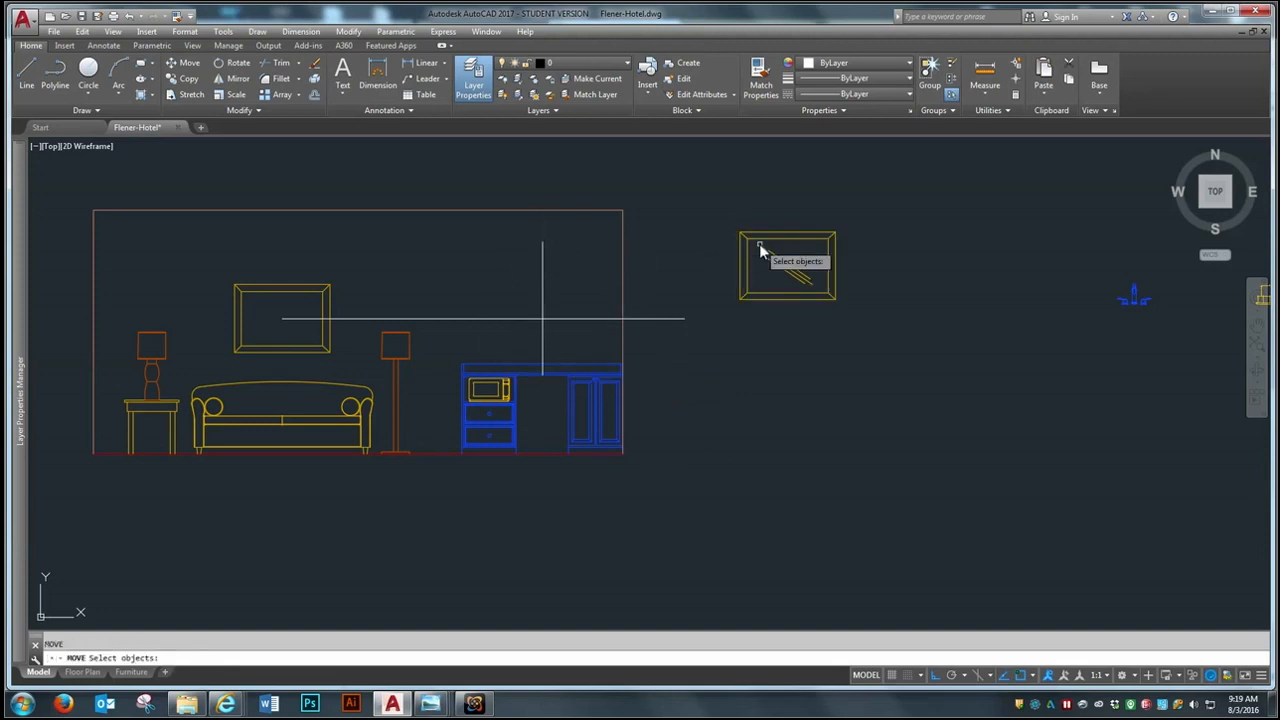
left_click(855, 192)
left_click(716, 333)
key("Return")
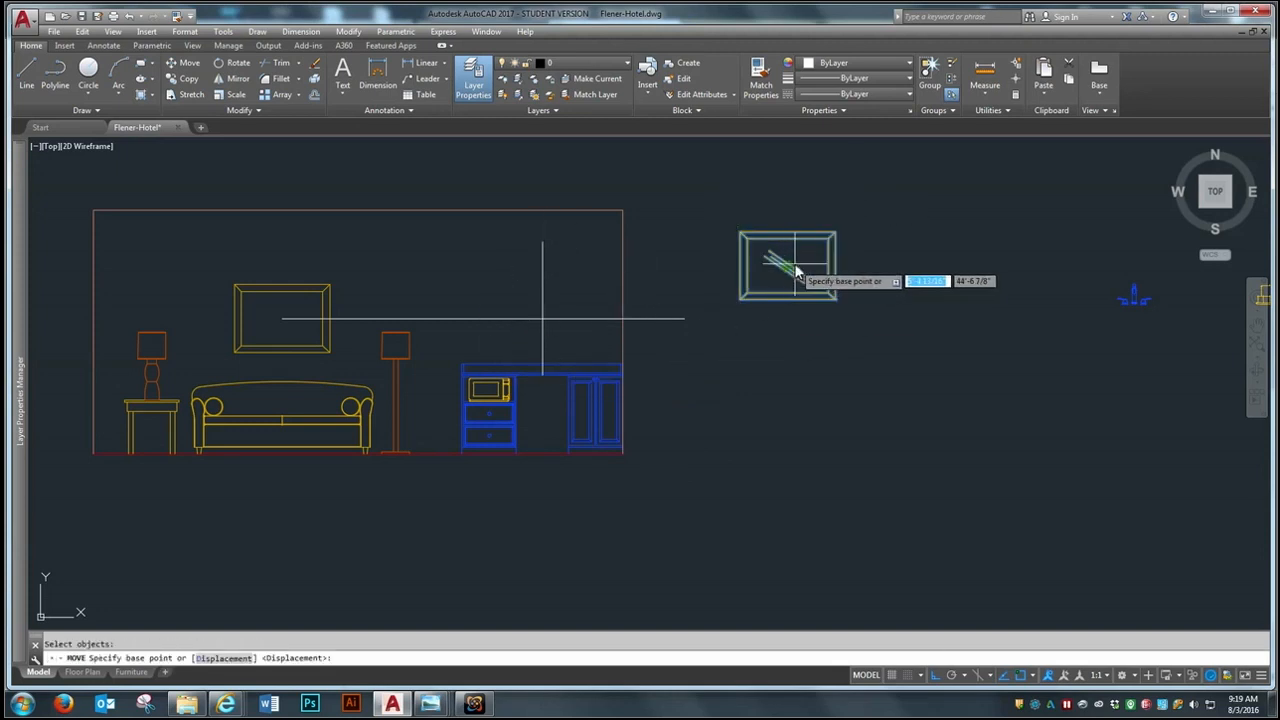
left_click(787, 266)
left_click(541, 320)
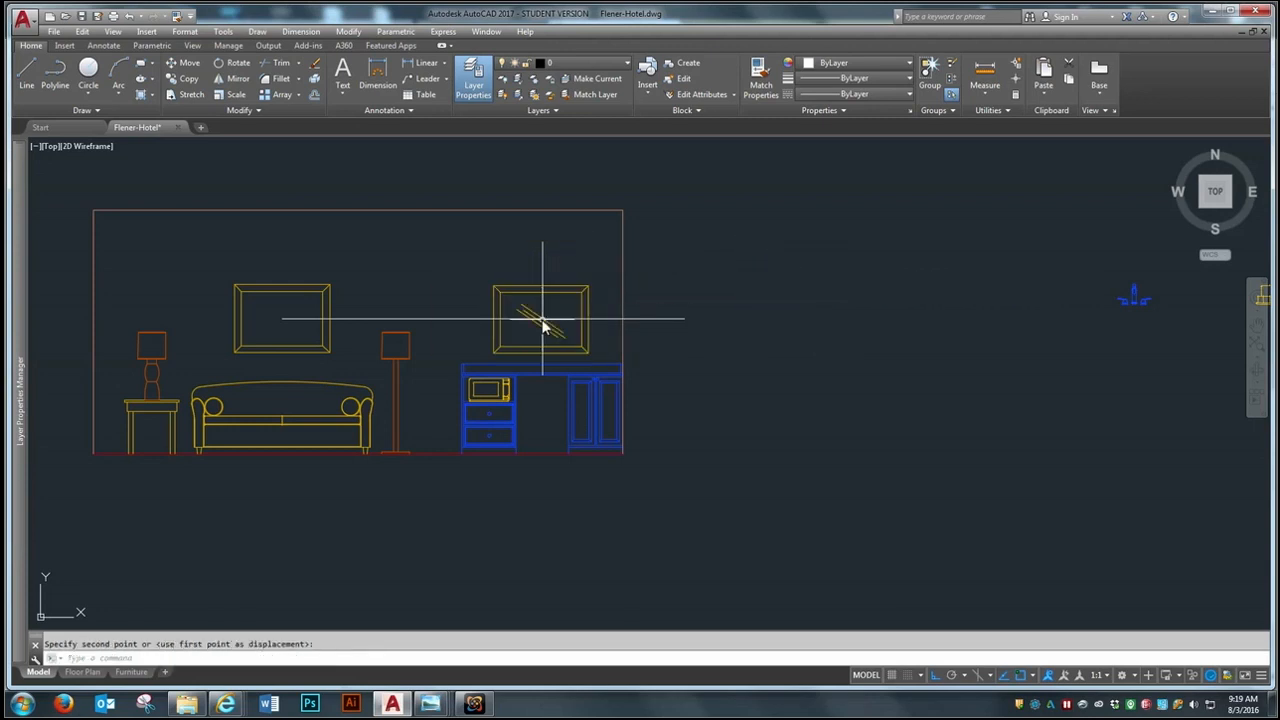
Step: Erase the horizontal and vertical guide lines crossing at the mirror's centre
type("e")
key("Return")
left_click(566, 249)
left_click(509, 259)
key("Return")
scroll(517, 428, "down", 2)
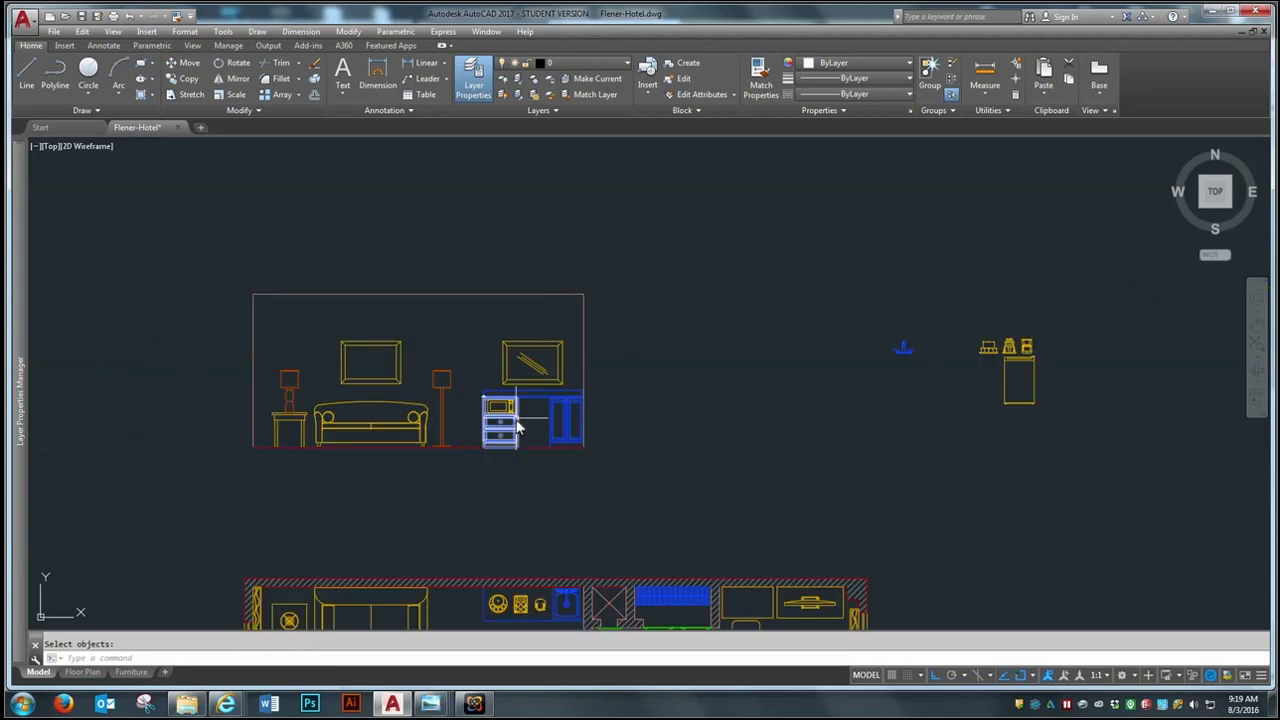
Step: Move the mini refrigerator by its lower left corner onto the floor line beside the drawer cabinet
scroll(1110, 375, "up", 4)
type("m")
key("Return")
left_click(986, 400)
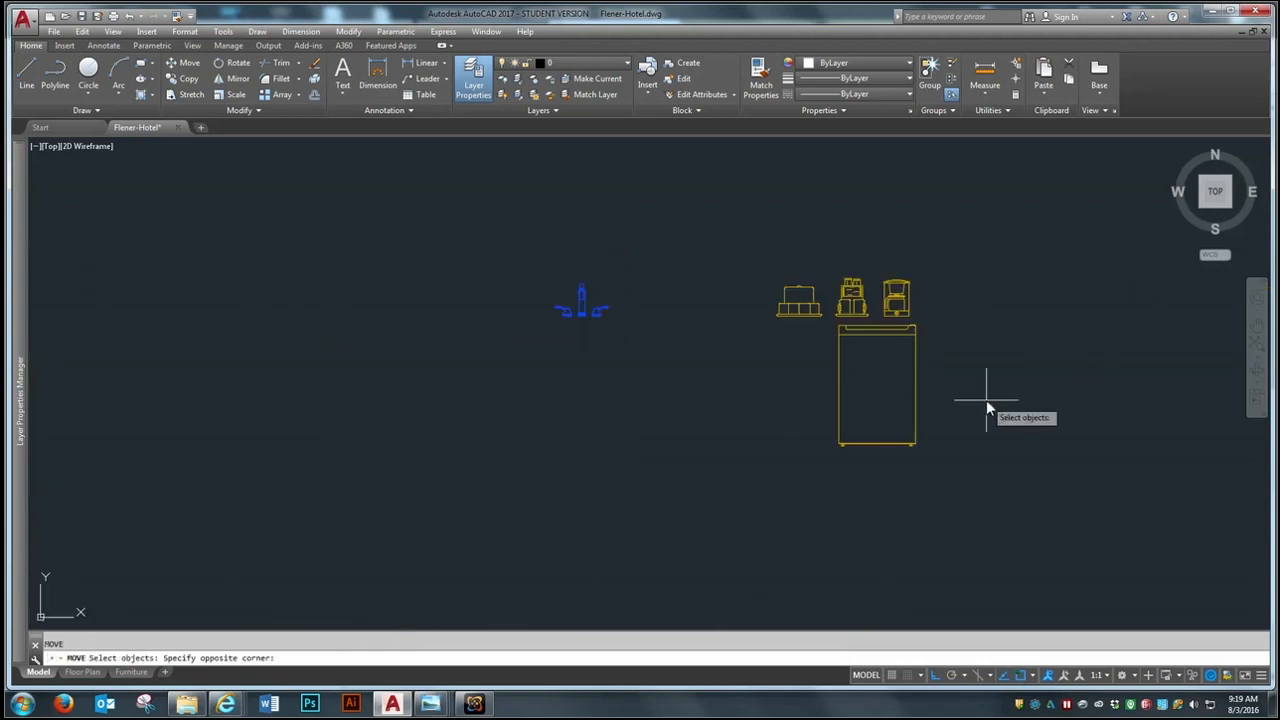
left_click(798, 463)
key("Return")
scroll(818, 470, "up", 5)
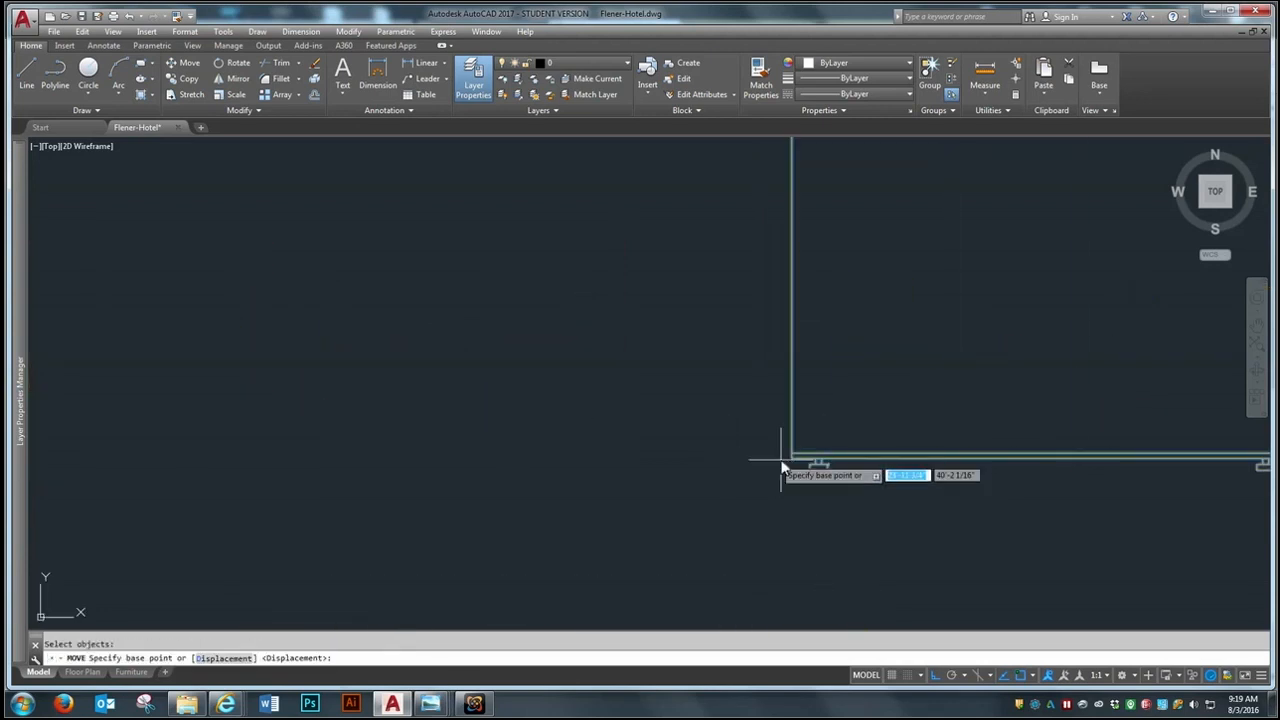
left_click(791, 460)
scroll(947, 438, "down", 5)
scroll(947, 434, "down", 3)
scroll(450, 465, "up", 6)
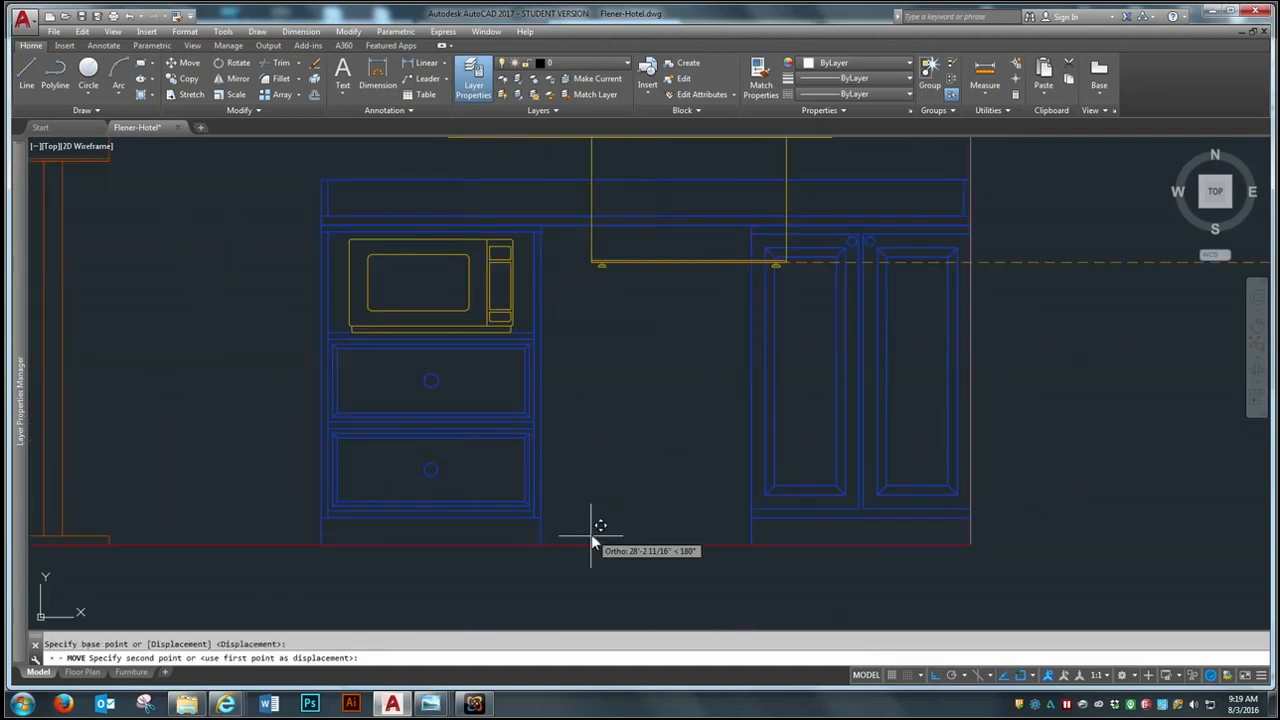
left_click(546, 544)
Step: Move the refrigerator up by the bottom of its left foot so its feet rest on the floor line
scroll(622, 566, "up", 5)
key("Return")
left_click(558, 479)
key("Return")
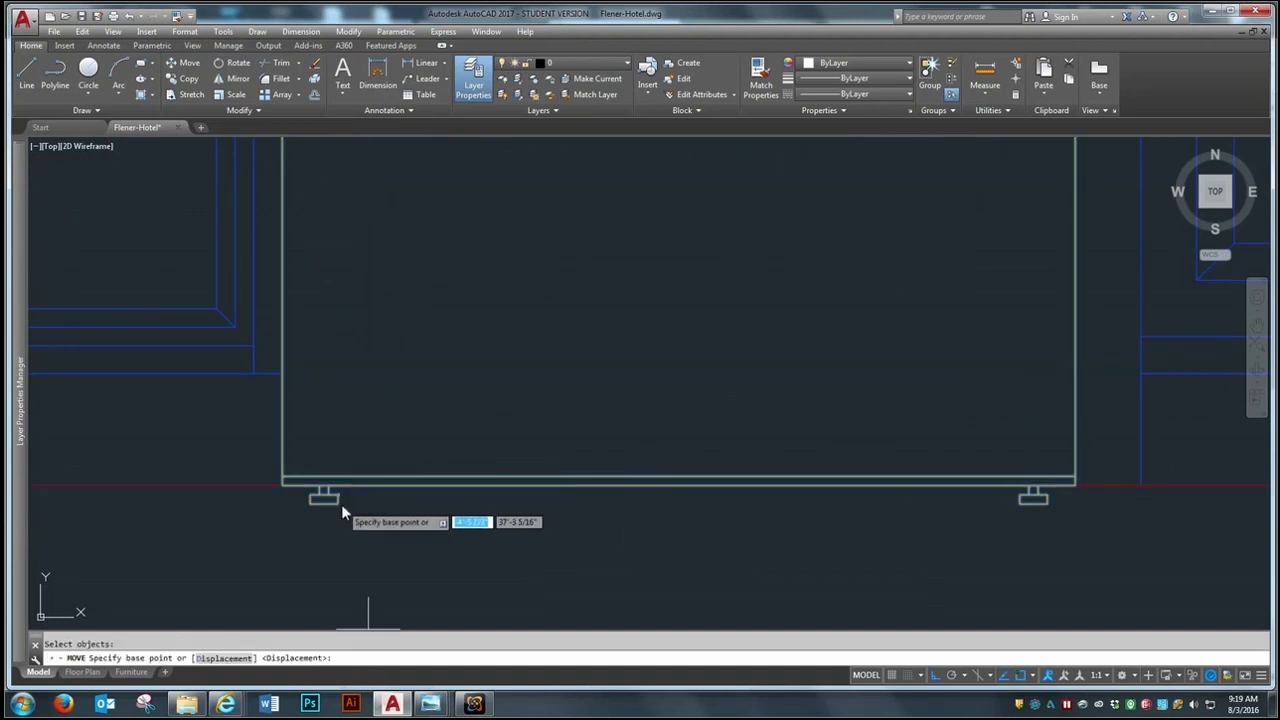
left_click(335, 506)
left_click(335, 485)
Step: Shift the refrigerator slightly right to centre it in the gap between the two cabinets
key("Return")
left_click(422, 455)
left_click(411, 464)
key("Return")
left_click(384, 535)
left_click(419, 537)
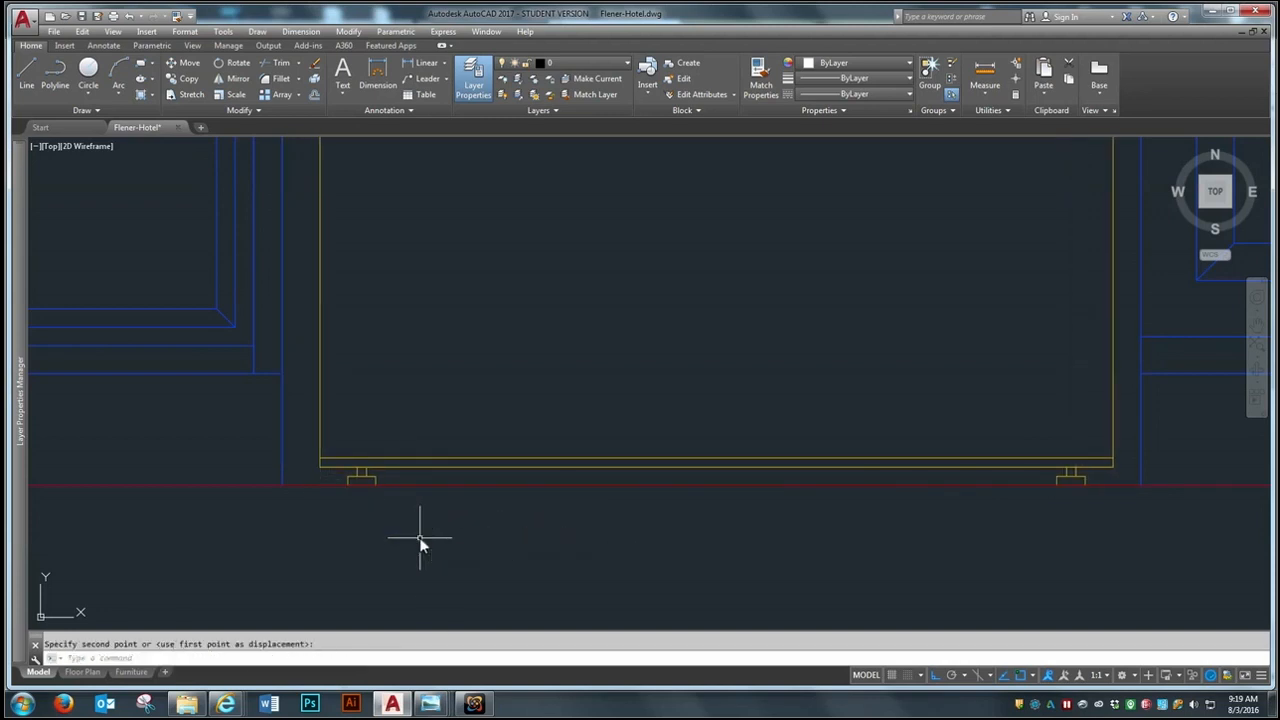
scroll(440, 485, "down", 8)
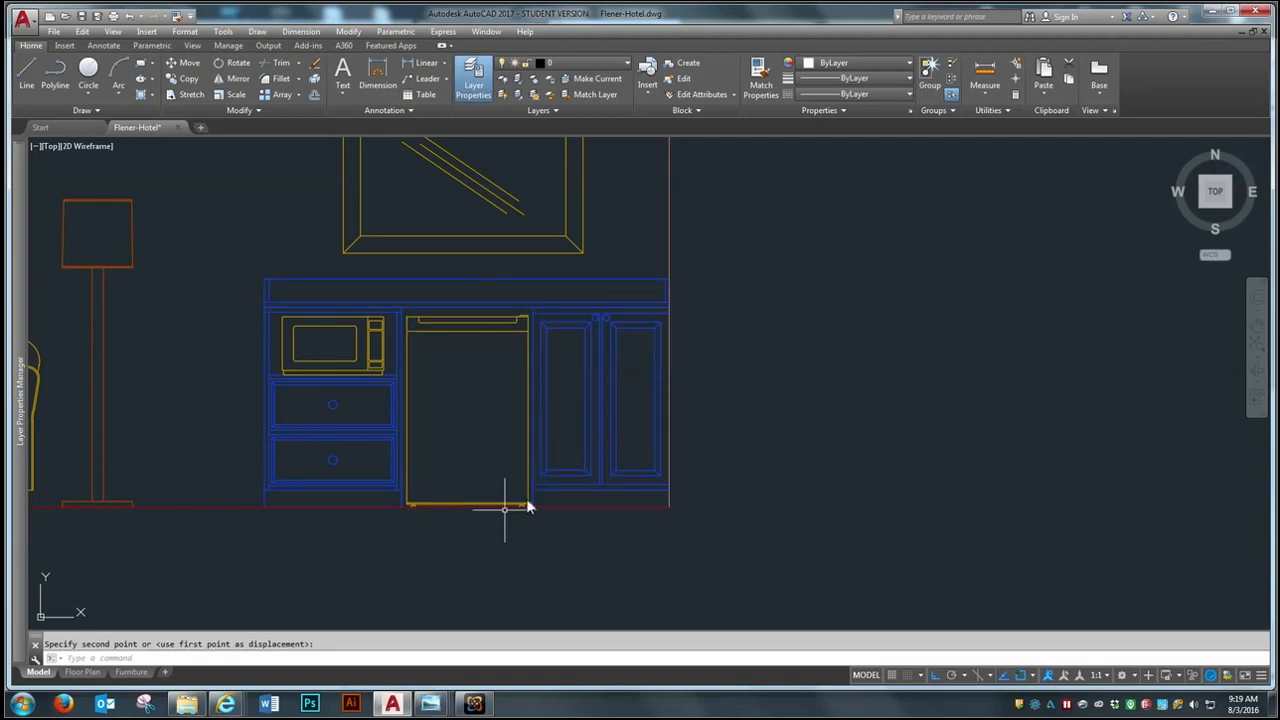
Step: Project a vertical line from the centre of the sink faucet in the floor plan up through the wall elevation
scroll(530, 465, "down", 4)
scroll(546, 437, "down", 2)
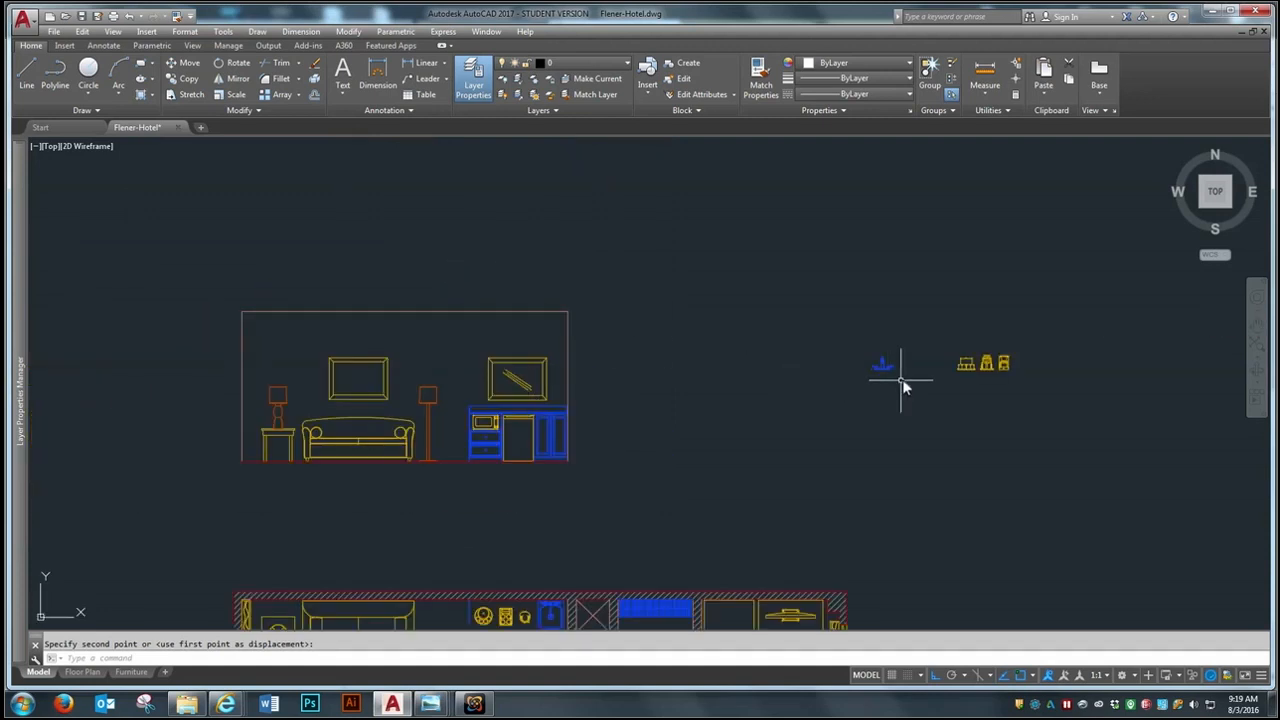
scroll(543, 582, "up", 2)
scroll(527, 390, "down", 4)
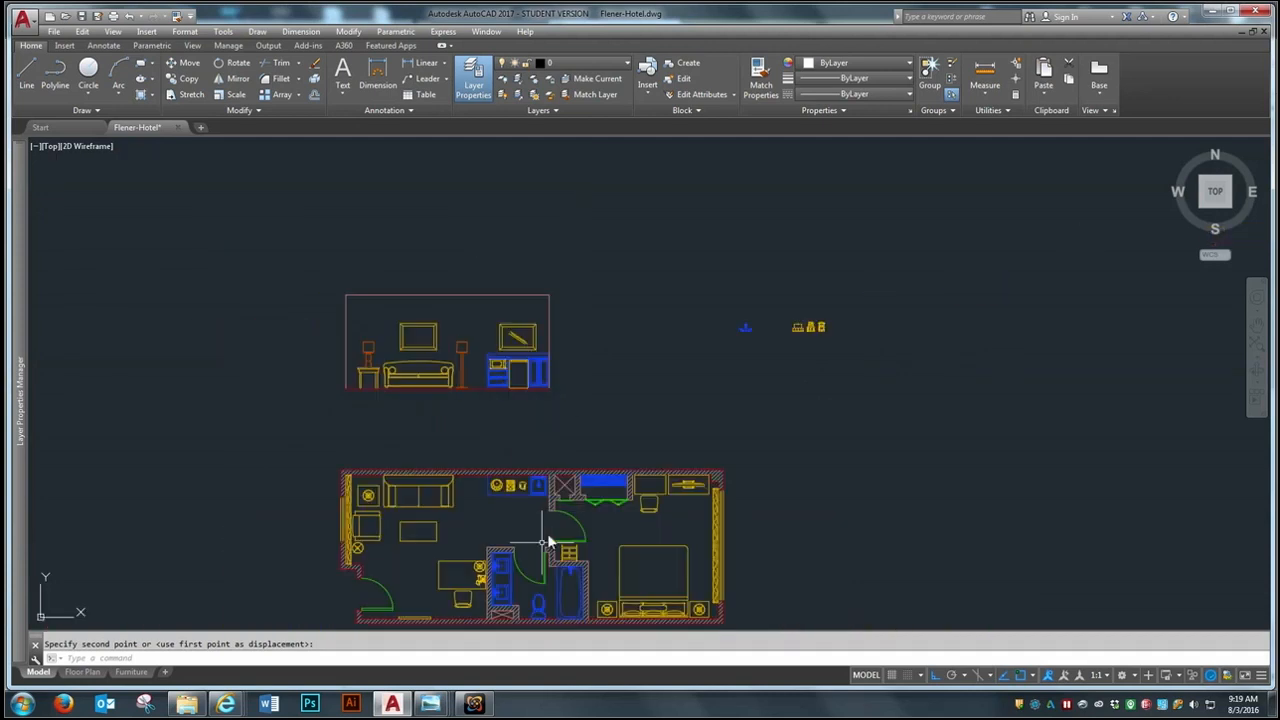
scroll(542, 493, "up", 8)
scroll(567, 372, "up", 6)
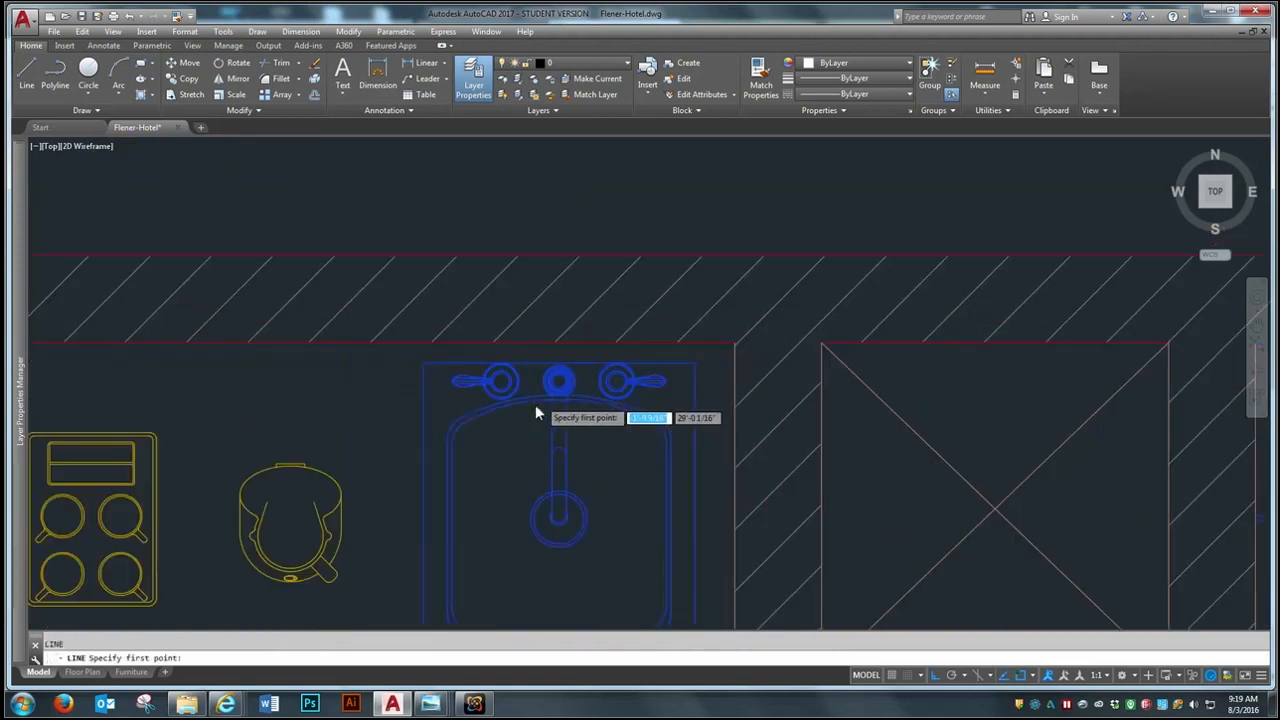
left_click(567, 372)
scroll(560, 500, "down", 5)
scroll(596, 288, "up", 2)
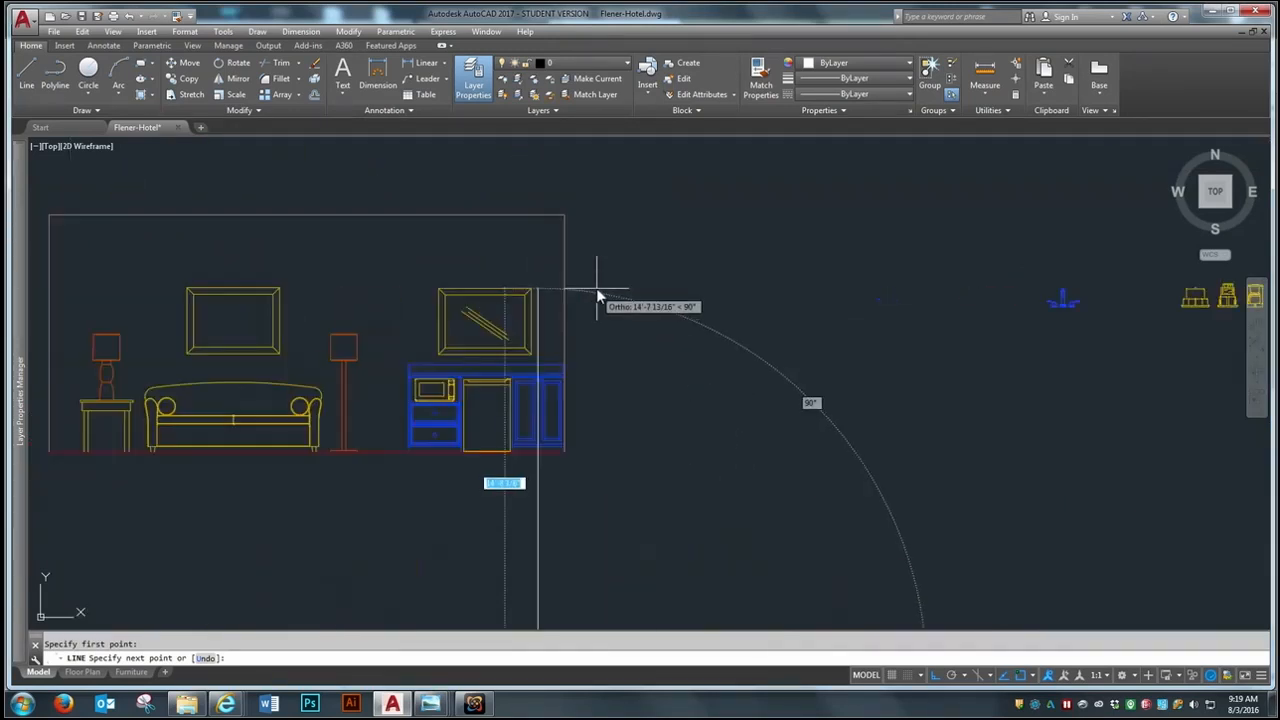
left_click(596, 288)
key("Return")
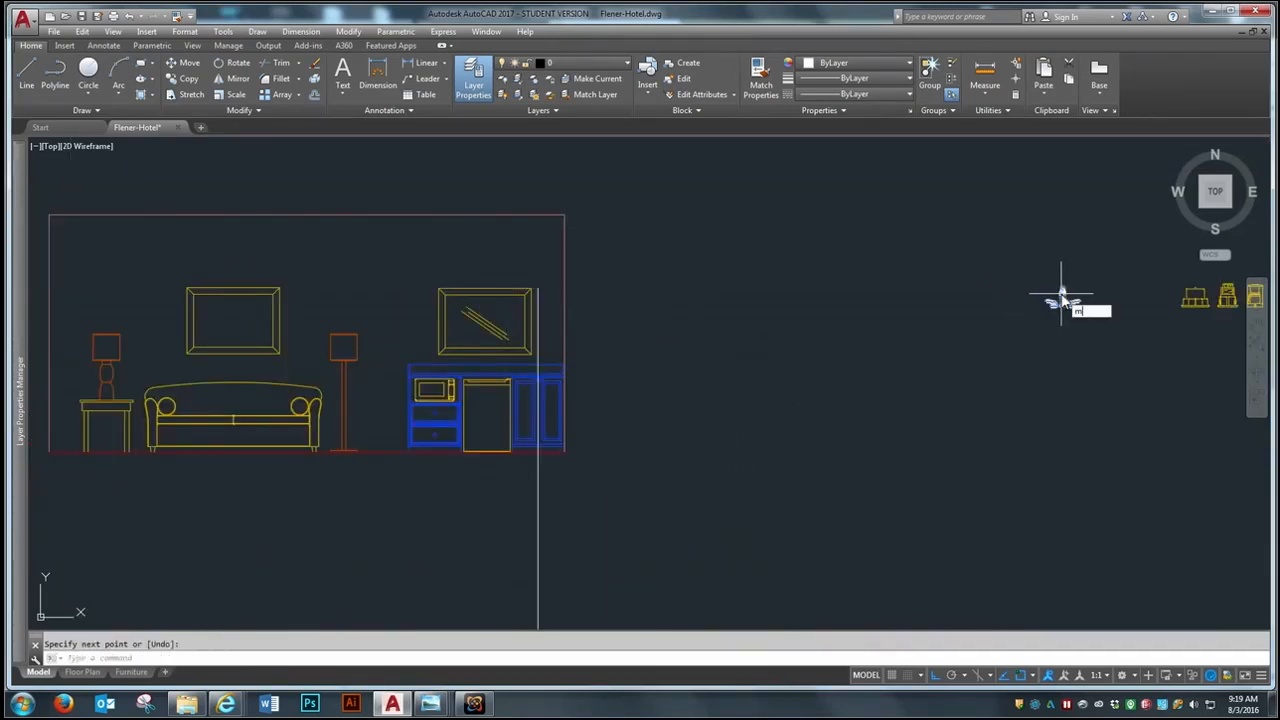
Step: Move the faucet by its base onto the projection line at the countertop surface and erase that line
left_click(1120, 286)
left_click(1062, 303)
key("Return")
scroll(1090, 297, "up", 5)
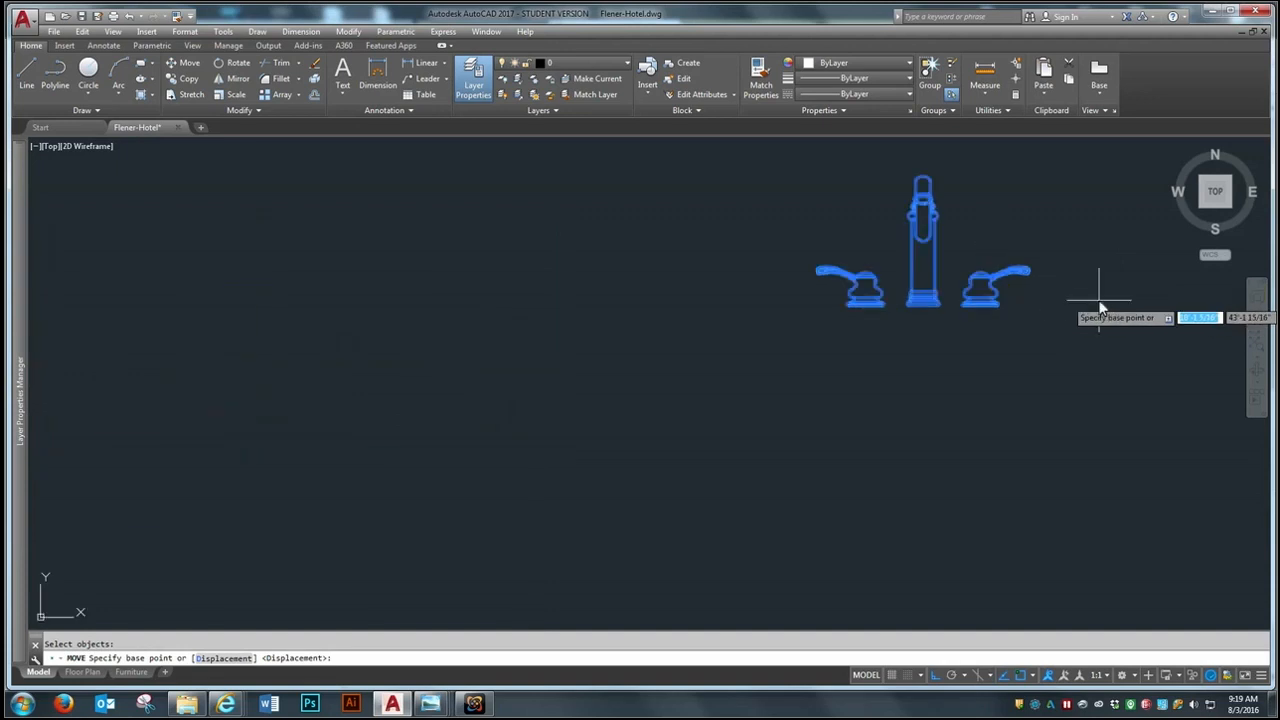
left_click(900, 356)
scroll(1098, 338, "down", 5)
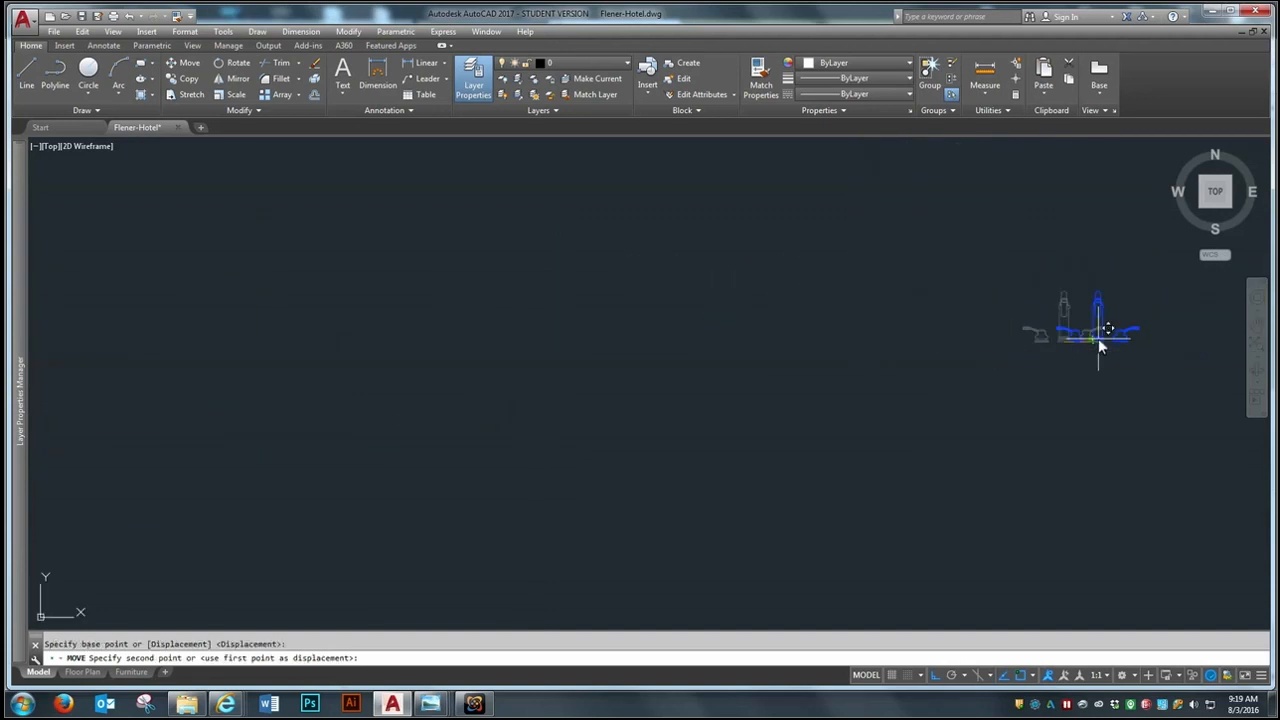
scroll(540, 430, "up", 5)
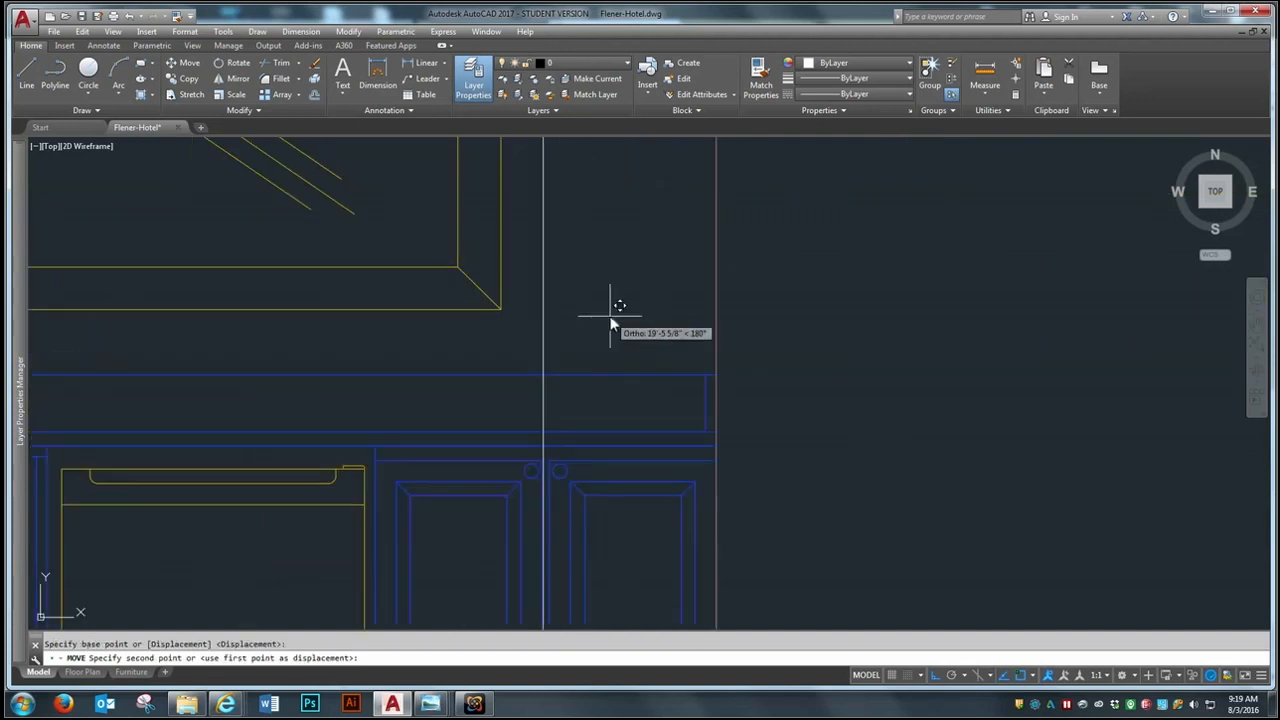
left_click(545, 428)
scroll(600, 350, "down", 5)
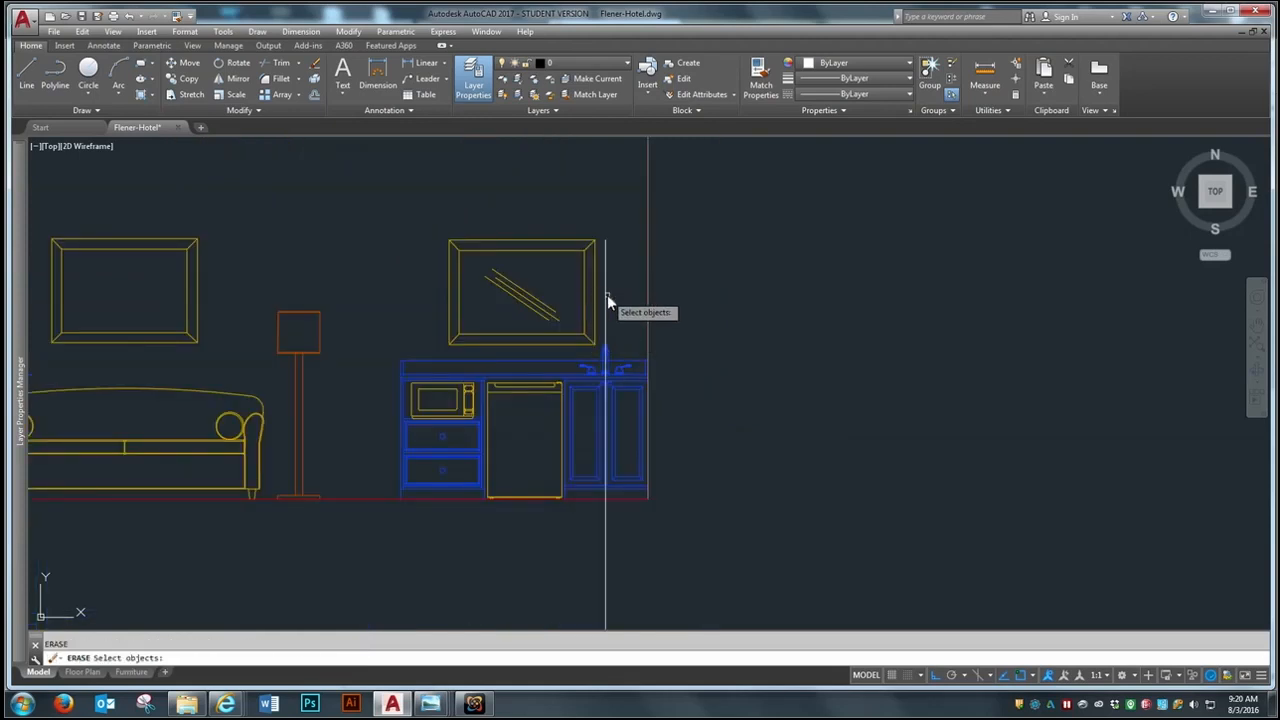
scroll(605, 313, "down", 5)
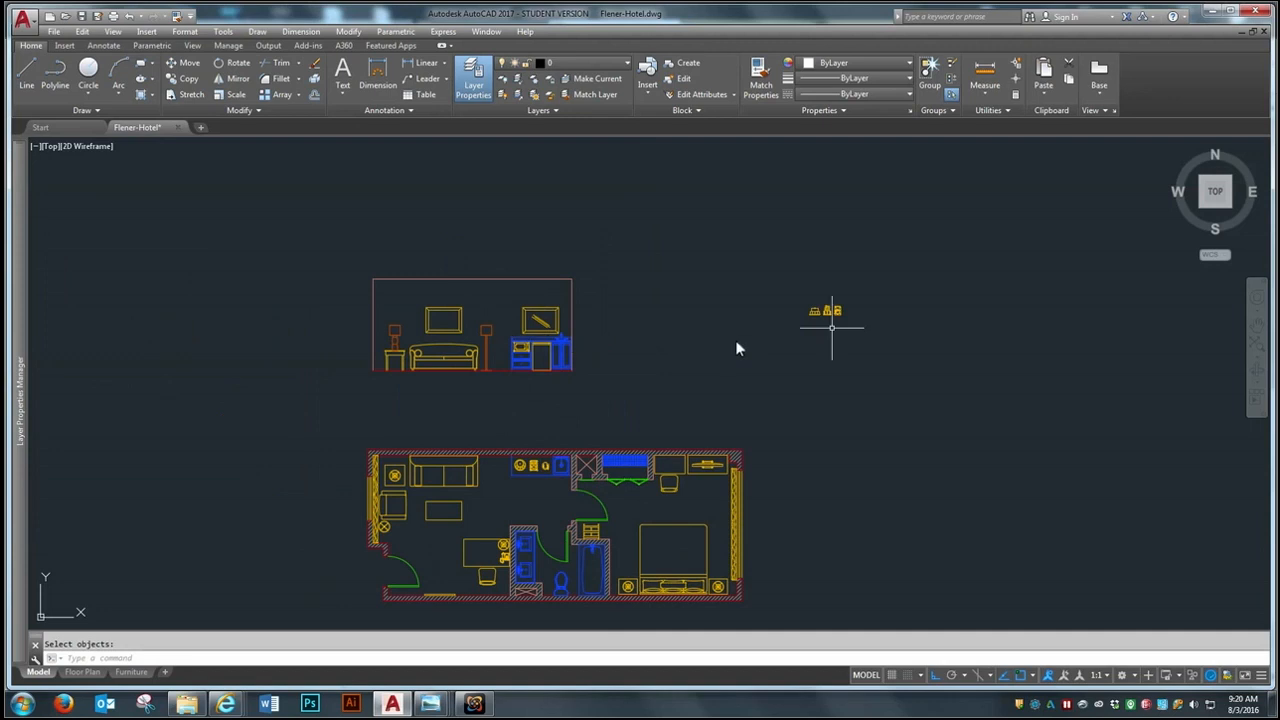
Step: Move the three countertop appliance blocks together, with Ortho off, into the wall elevation between the floor lamp and the mirror
scroll(903, 305, "up", 4)
left_click(820, 254)
left_click(594, 378)
key("Return")
left_click(714, 312)
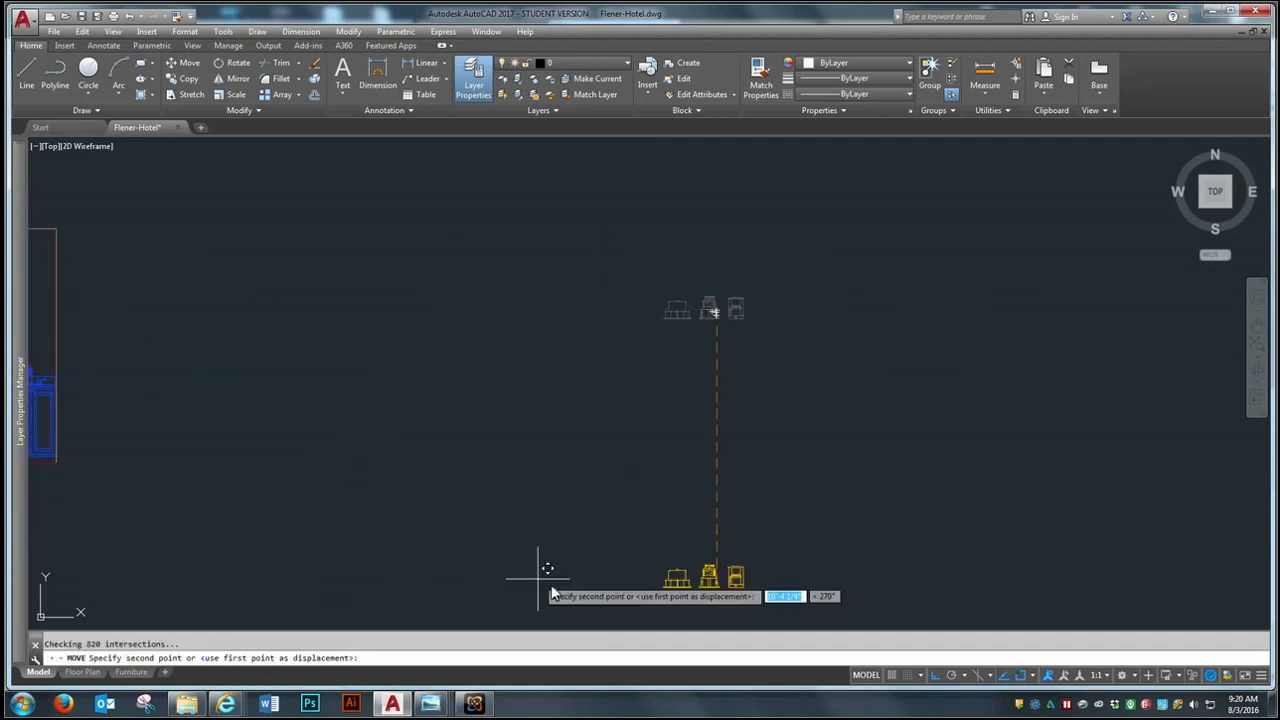
left_click(933, 676)
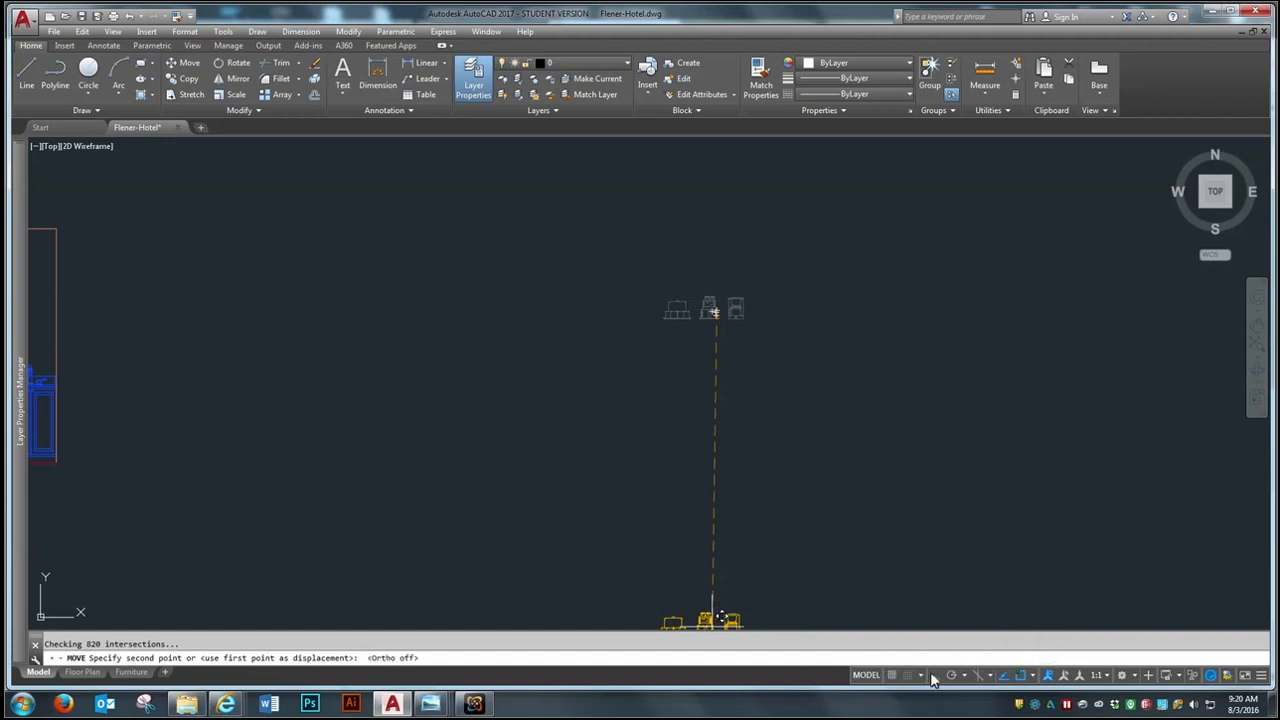
scroll(990, 570, "down", 3)
scroll(595, 485, "up", 3)
scroll(600, 497, "up", 5)
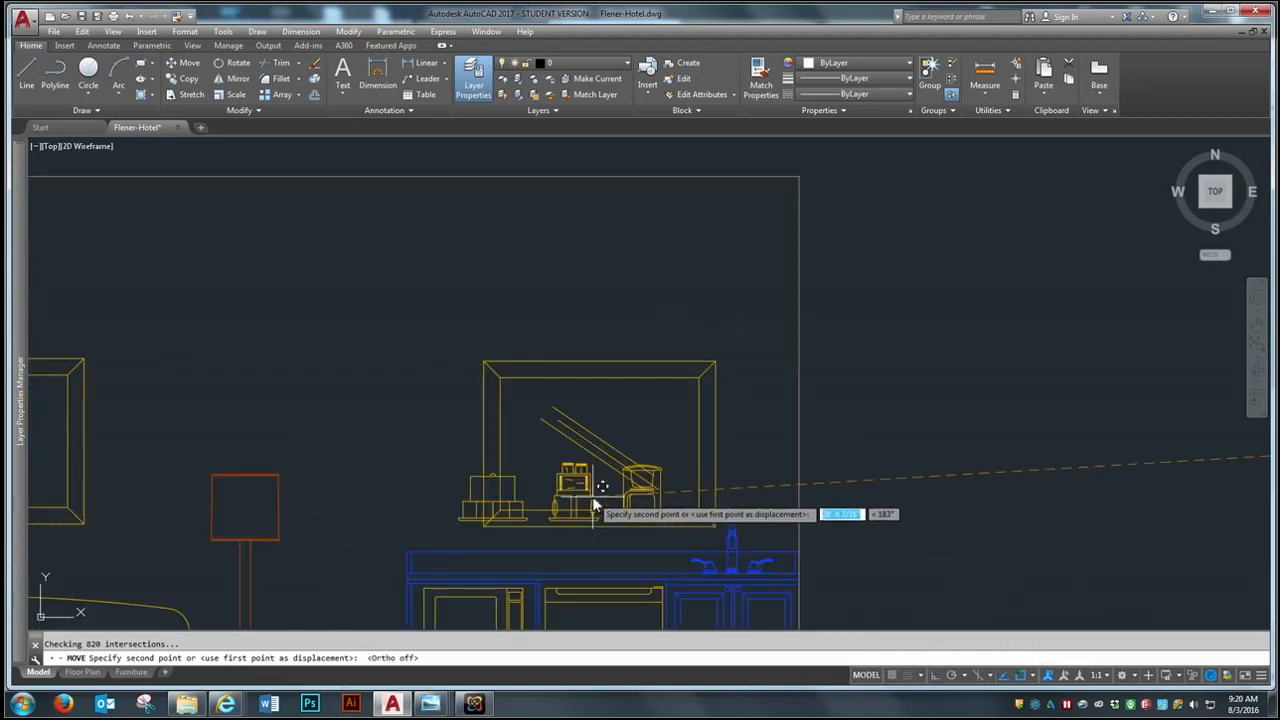
left_click(399, 334)
Step: Move the three appliance blocks down by the left block's base midpoint onto the left end of the countertop surface
key("space")
left_click(473, 276)
left_click(249, 341)
key("space")
left_click(297, 355)
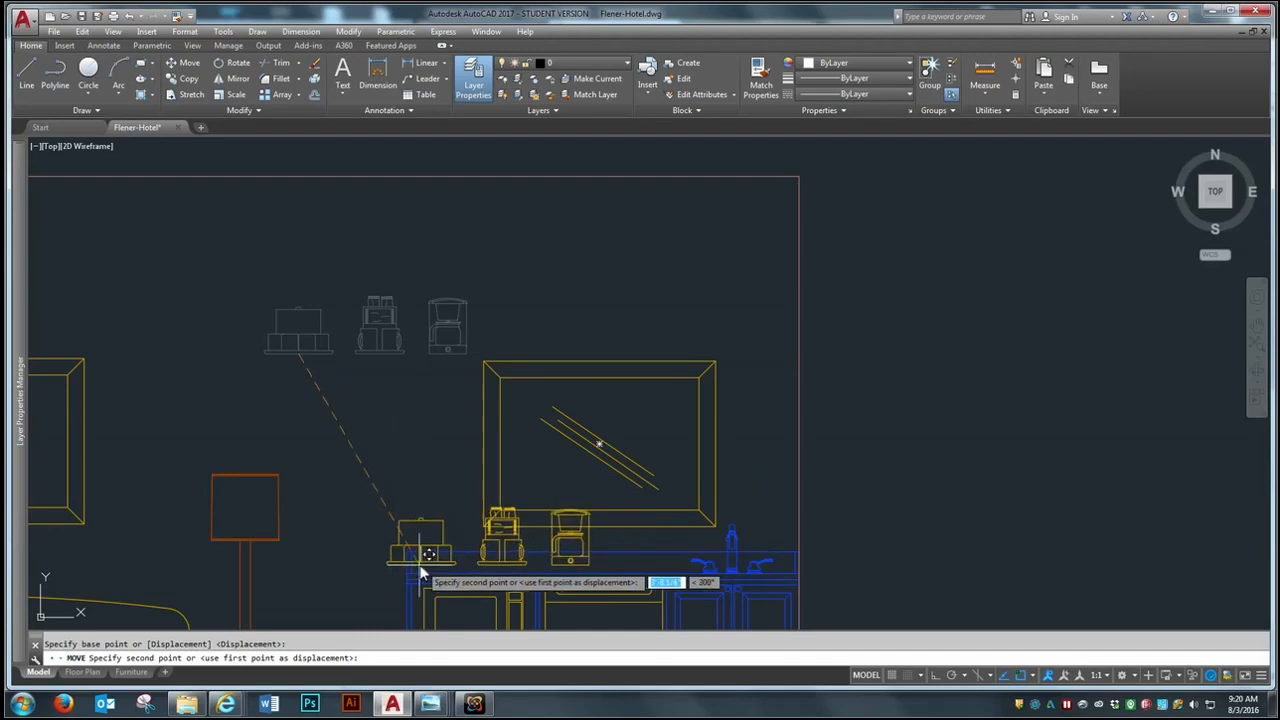
left_click(413, 572)
scroll(412, 370, "down", 3)
scroll(397, 461, "up", 5)
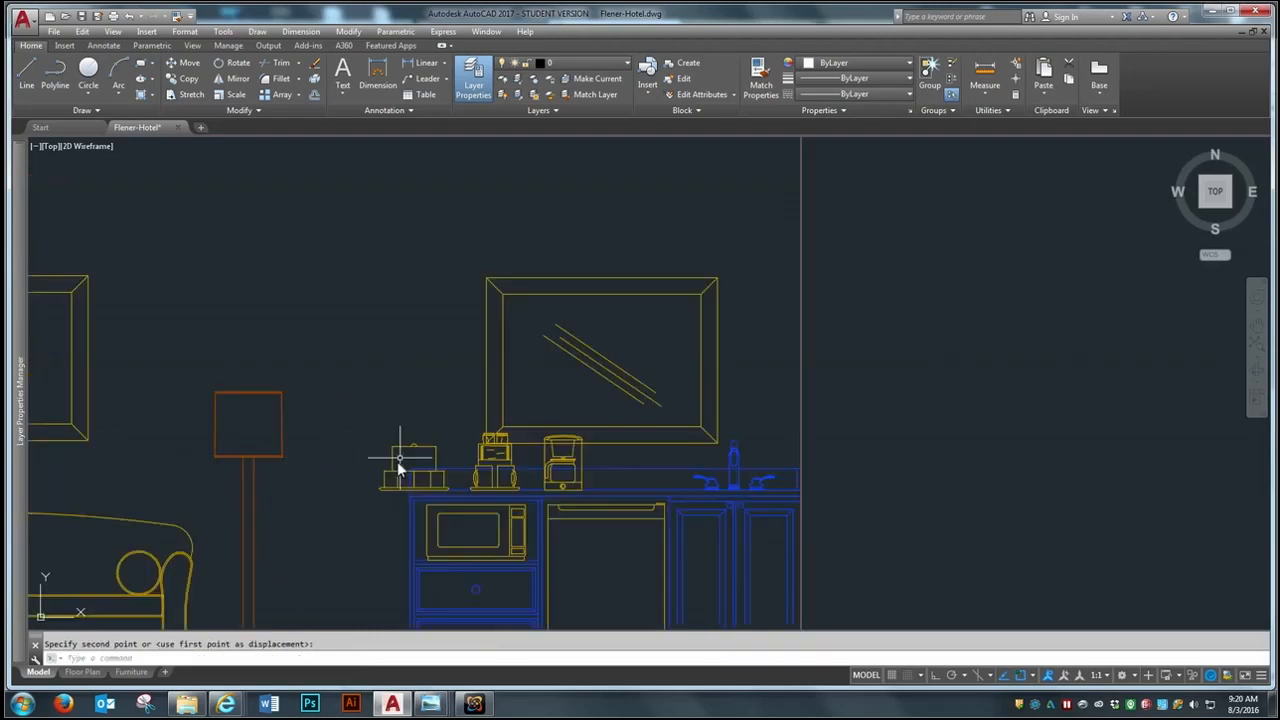
Step: Shift the three appliance blocks horizontally right along the countertop with Ortho on, clear of its left edge and the faucet
key("space")
left_click(698, 463)
left_click(440, 472)
key("space")
left_click(275, 323)
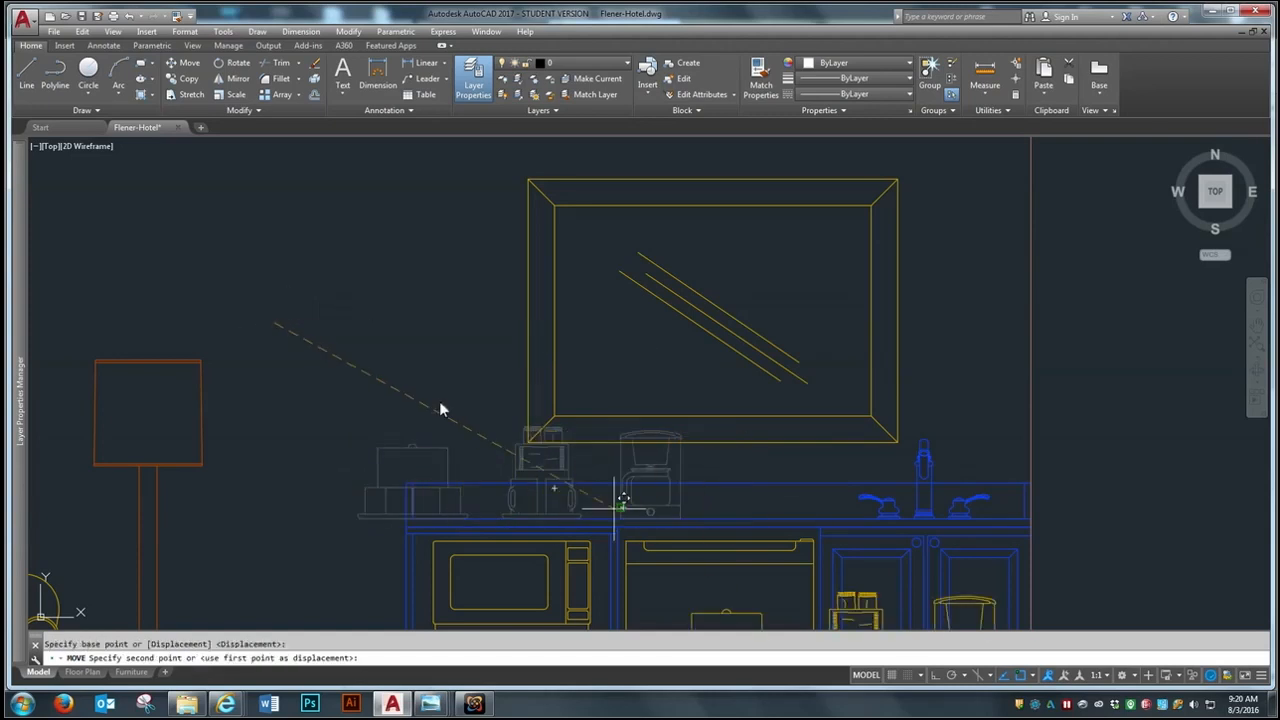
left_click(932, 676)
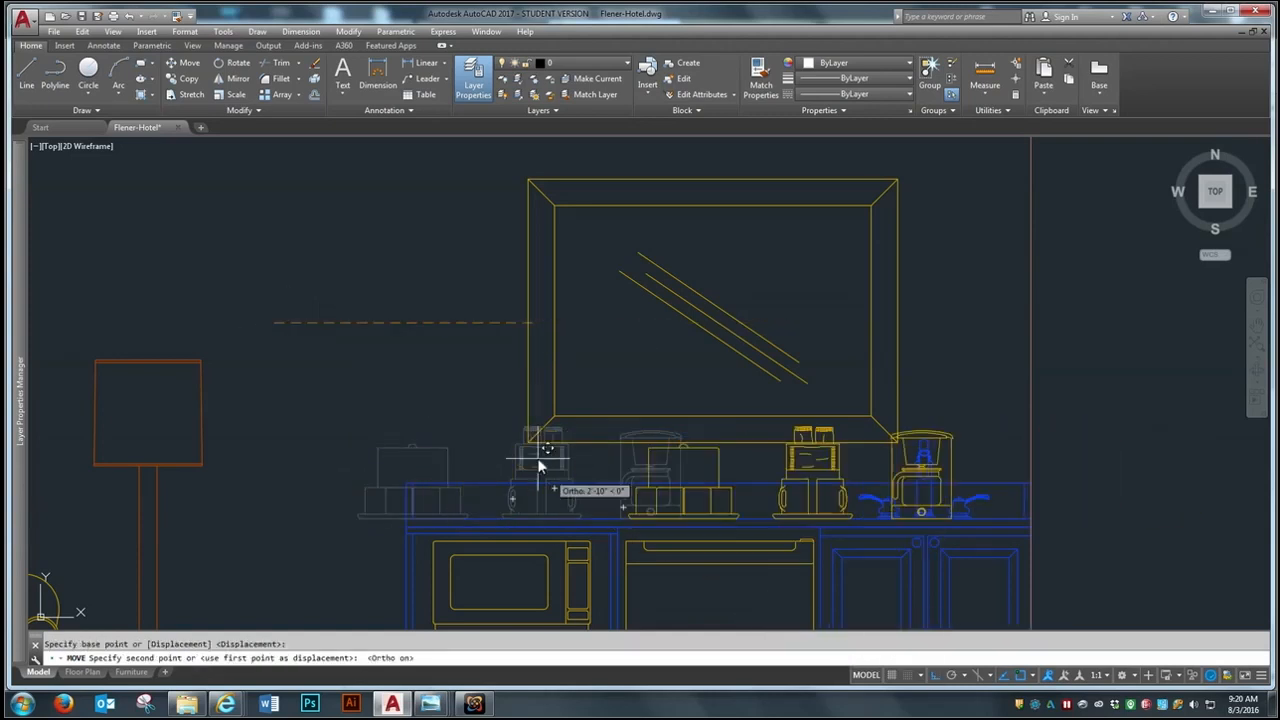
left_click(379, 394)
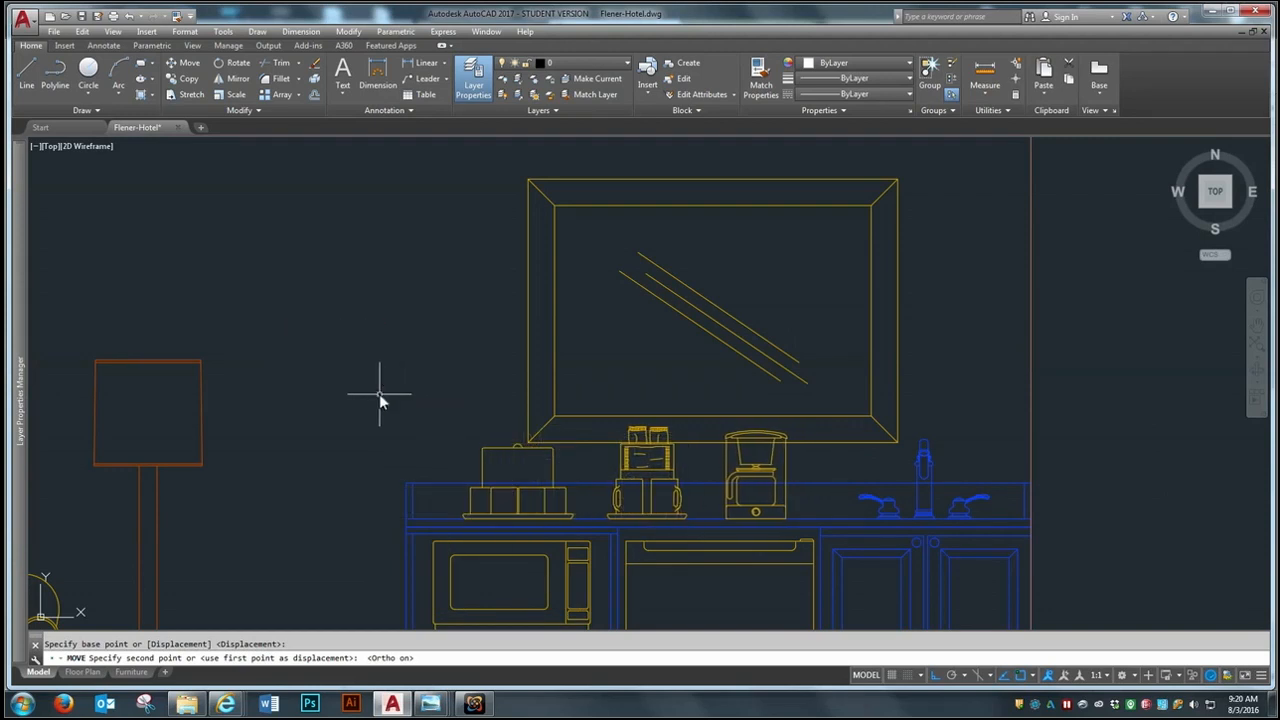
scroll(383, 277, "down", 4)
scroll(713, 516, "down", 2)
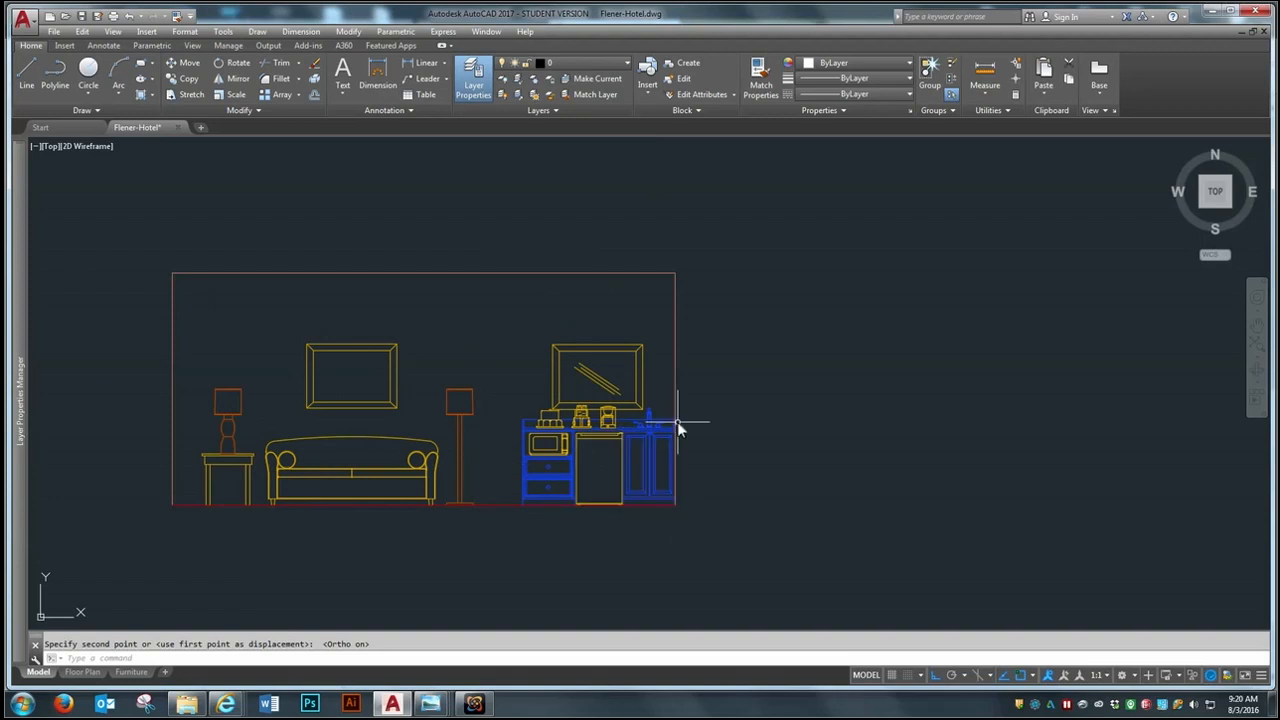
Step: Offset the wall elevation's floor line 3 inches upward to form the top of the baseboard
scroll(667, 530, "up", 2)
scroll(424, 502, "up", 2)
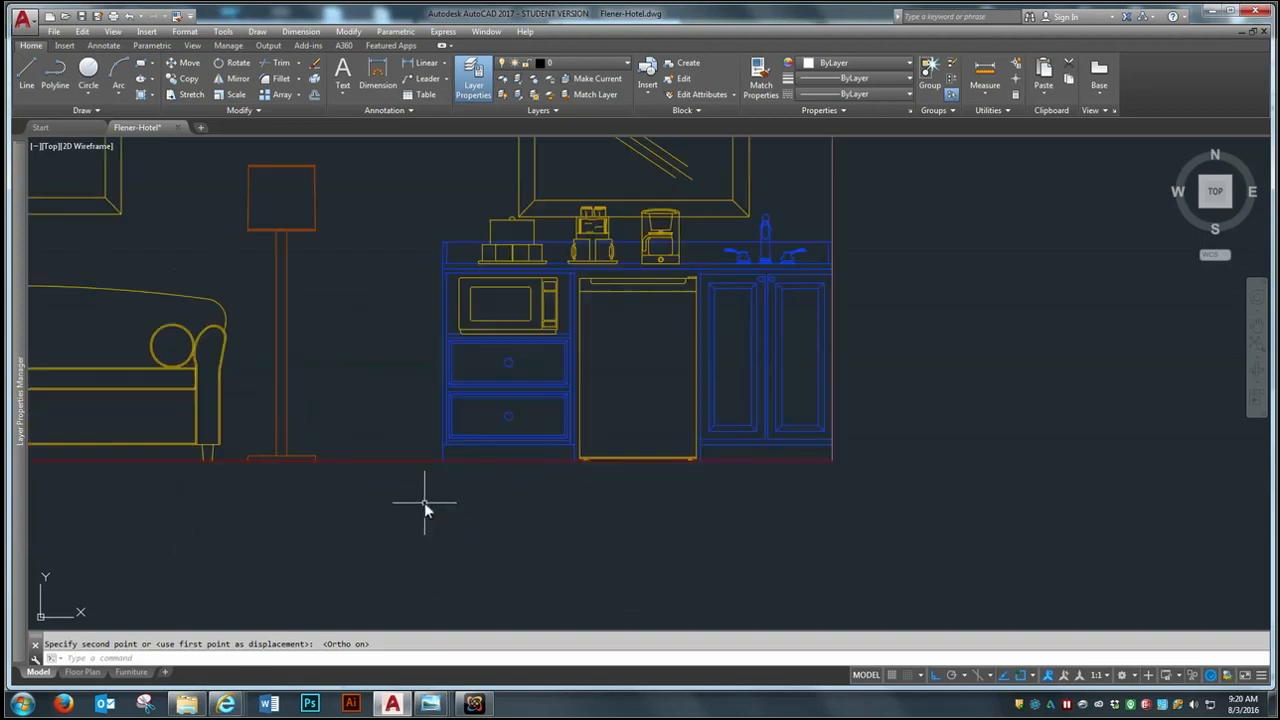
scroll(771, 543, "down", 4)
scroll(360, 498, "up", 4)
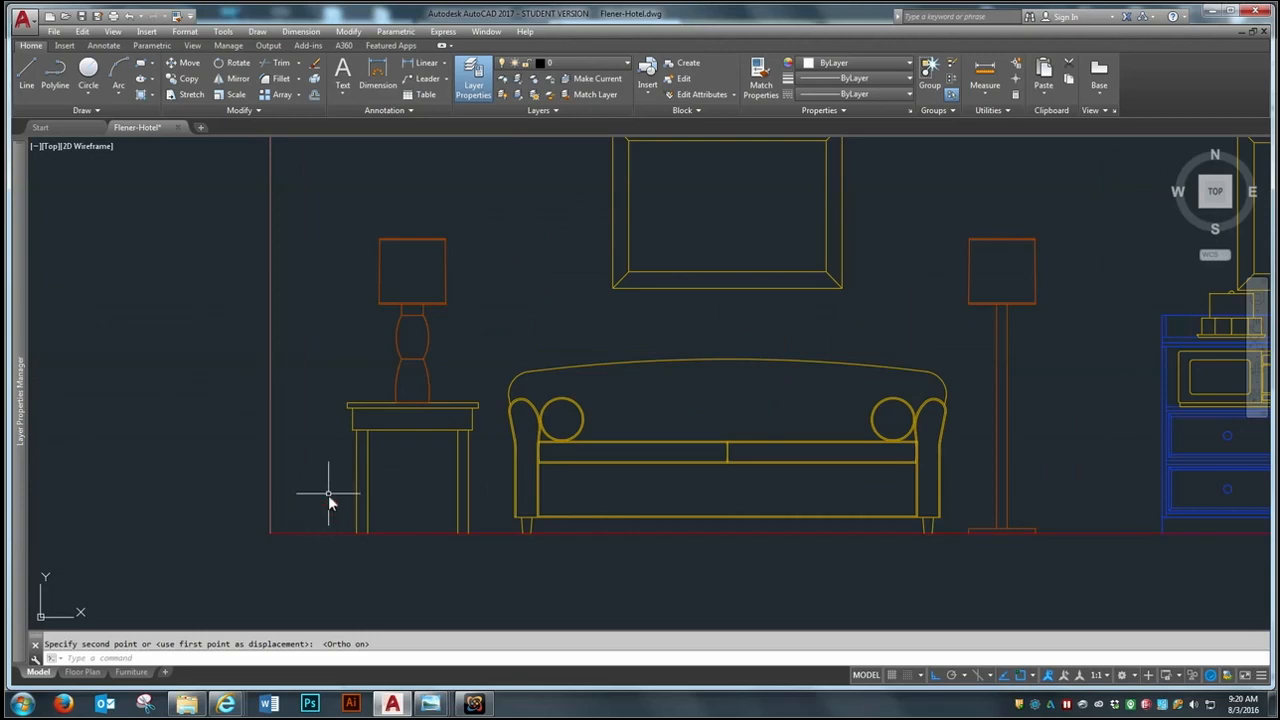
scroll(299, 505, "down", 2)
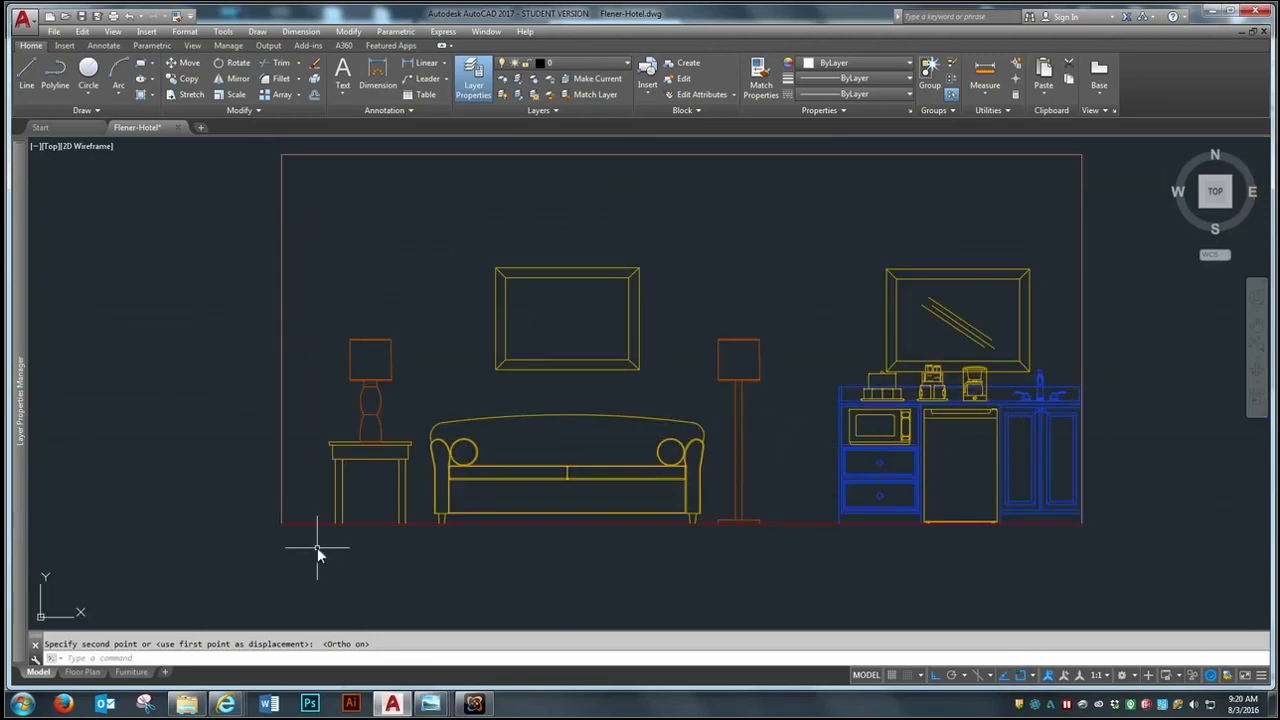
type("o")
key("Return")
type("3")
key("Return")
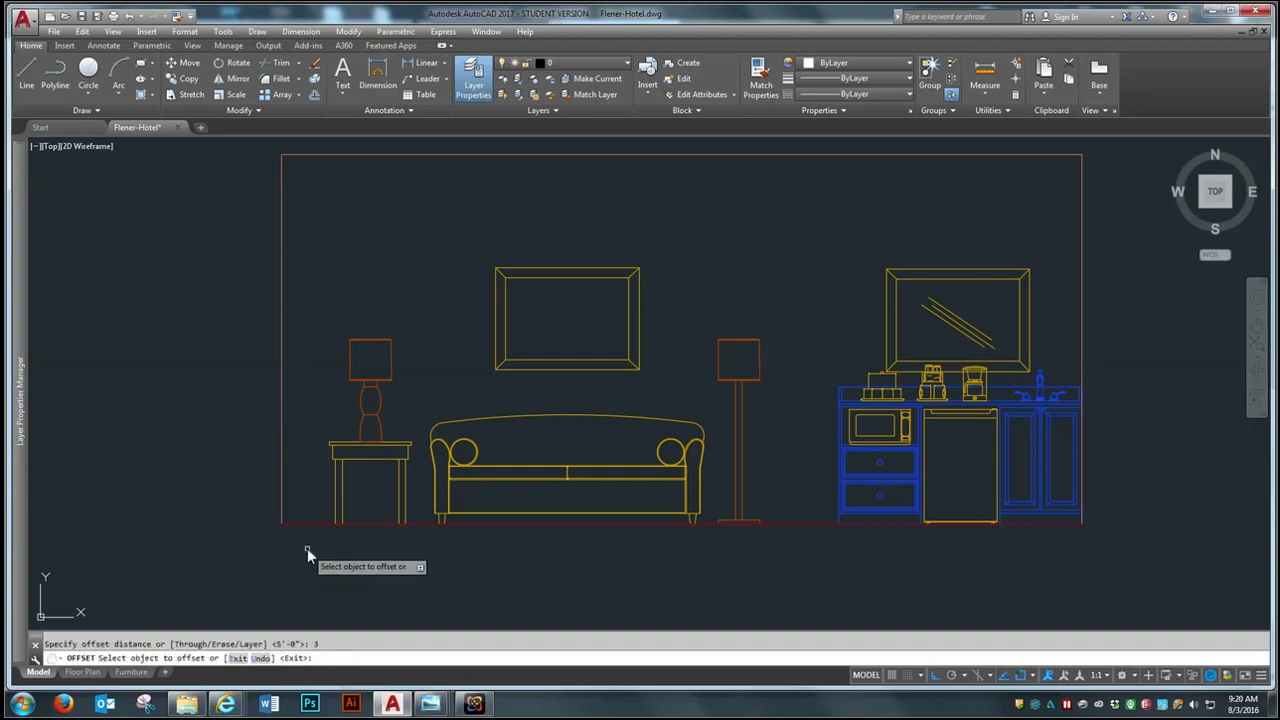
left_click(309, 523)
left_click(313, 493)
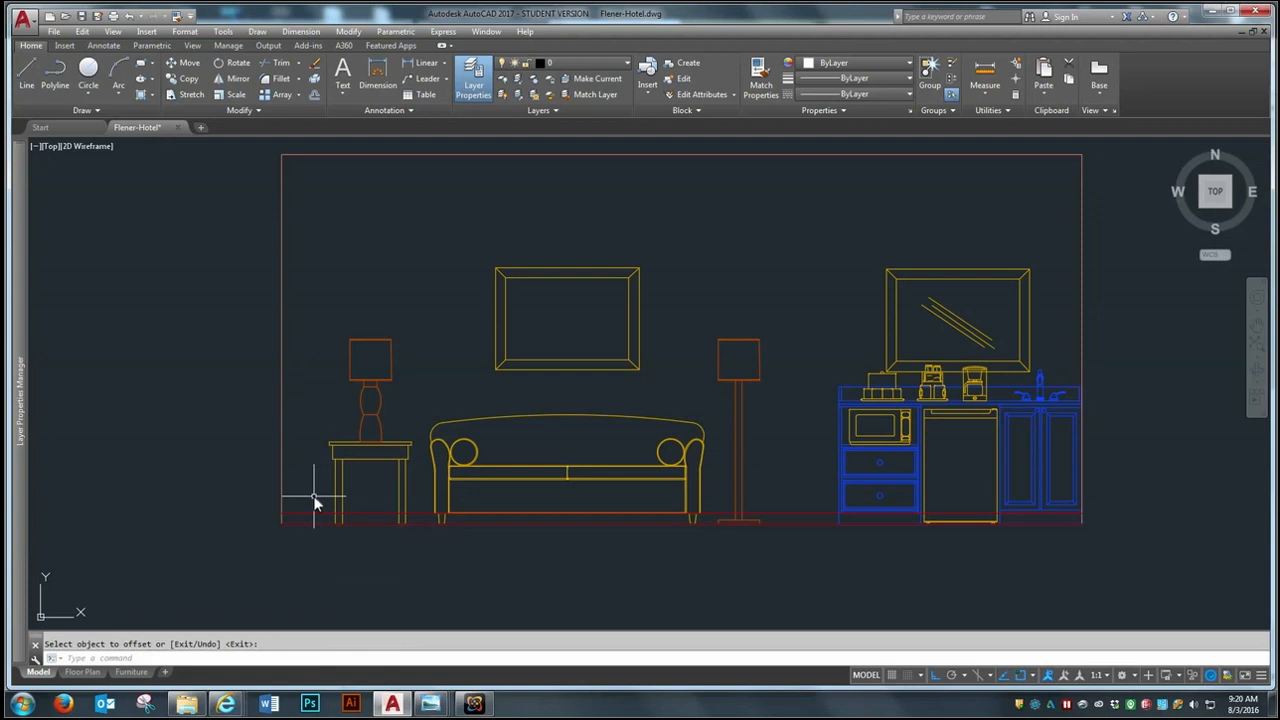
Step: Put the offset baseboard line on the A-MillworkB layer
left_click(307, 516)
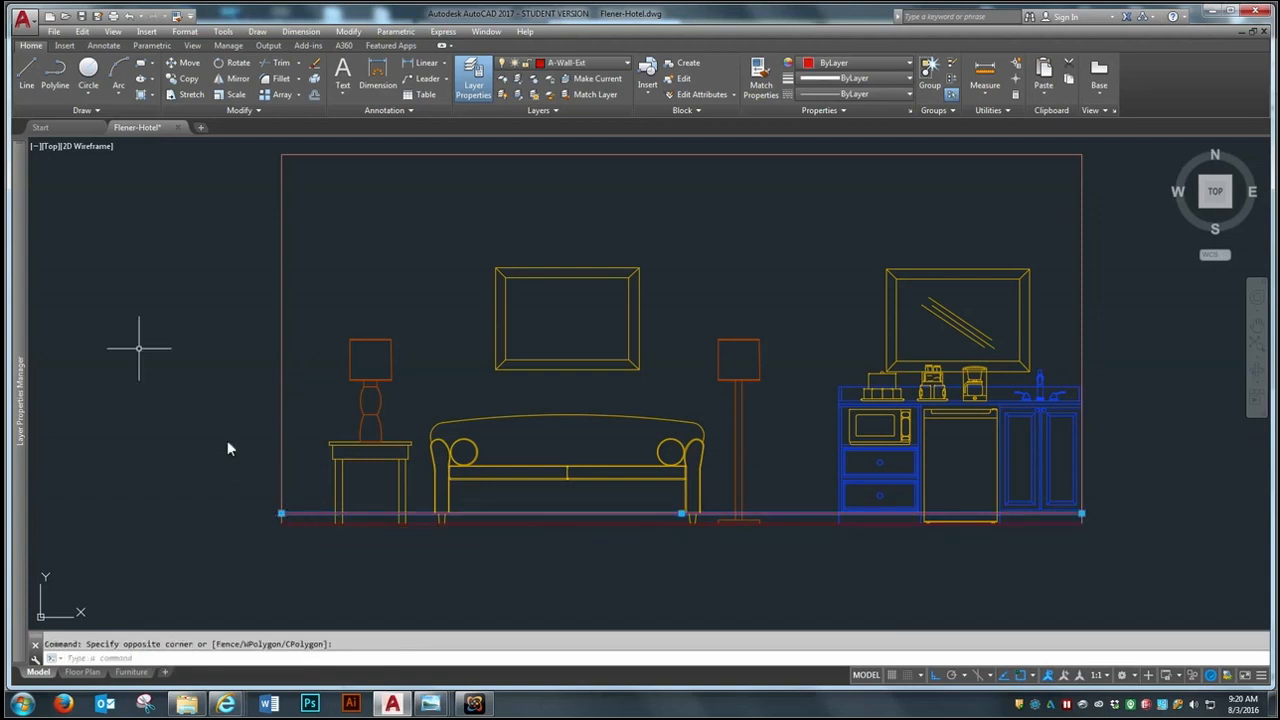
left_click(630, 65)
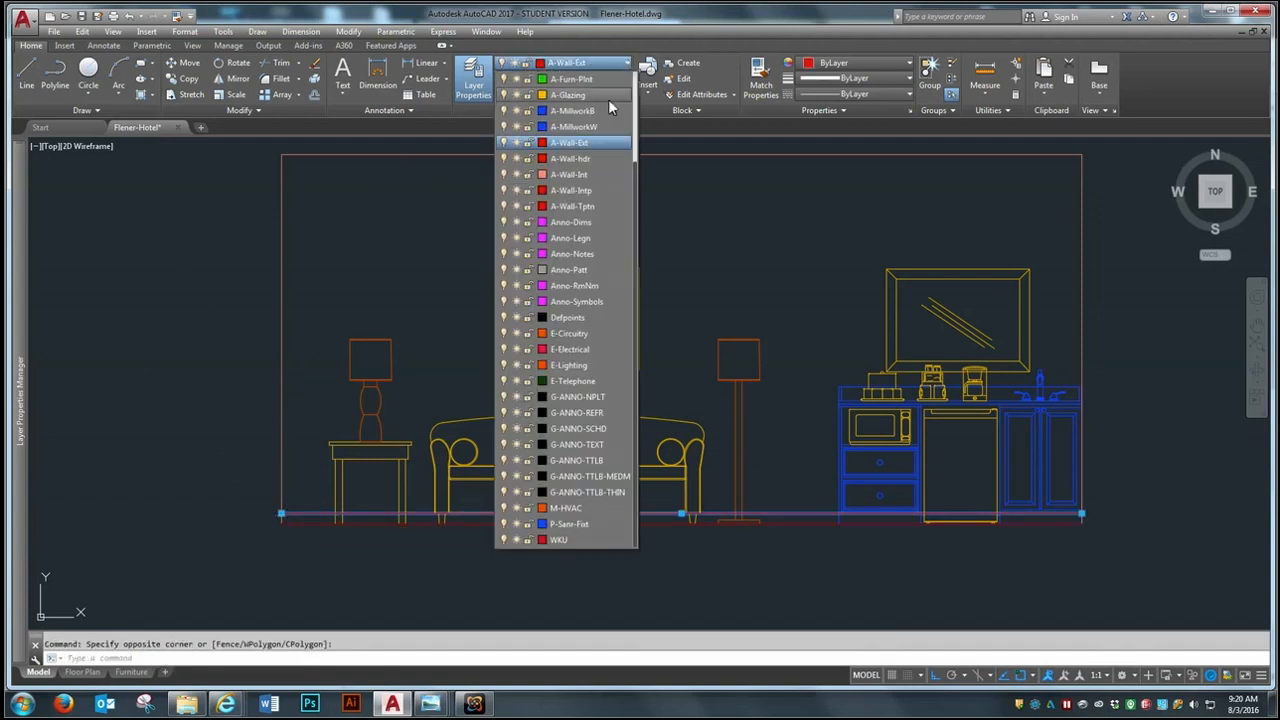
left_click(586, 112)
key("Escape")
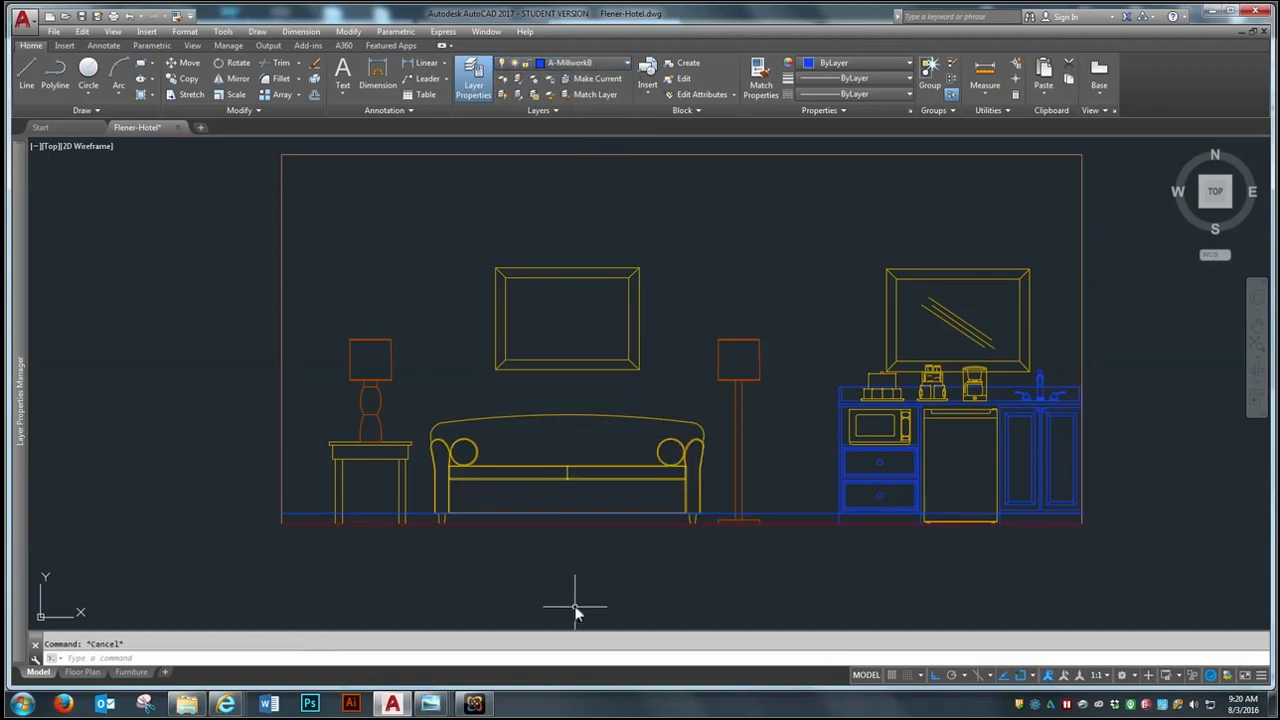
Step: Trim the baseboard line where it passes behind both legs of the end table
scroll(370, 560, "up", 3)
scroll(365, 540, "down", 3)
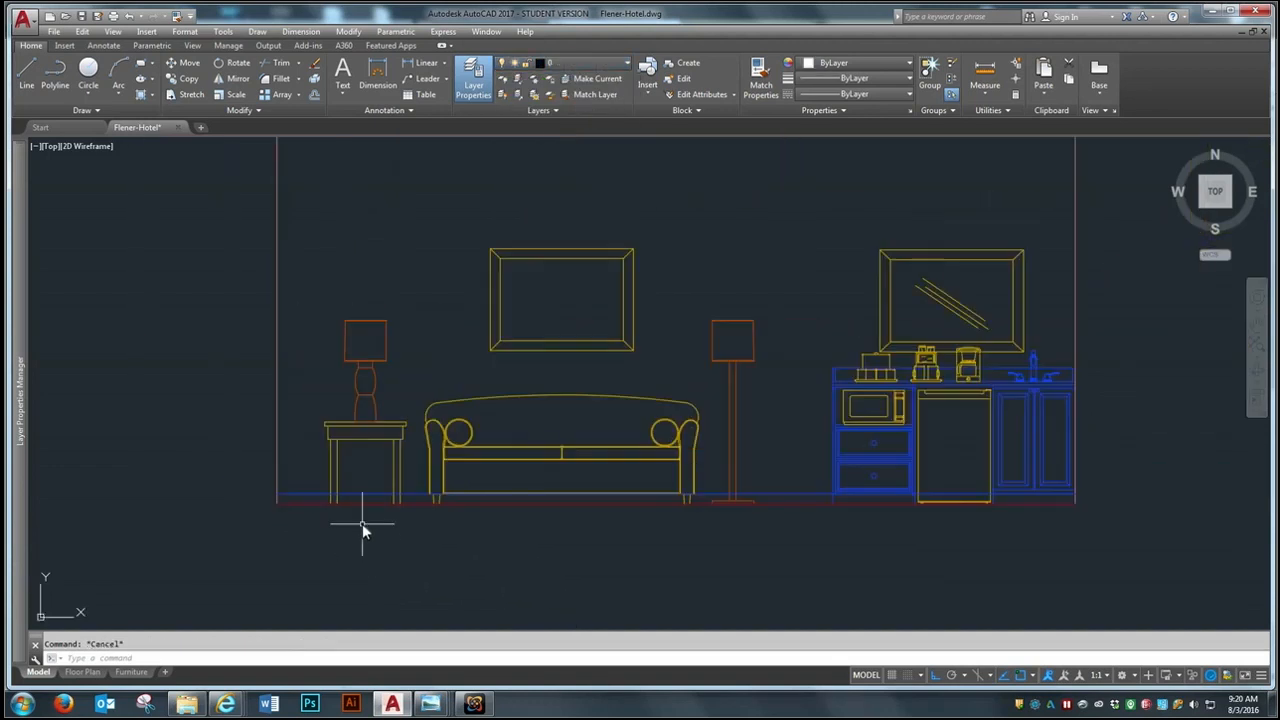
scroll(1067, 503, "up", 3)
scroll(1068, 501, "down", 4)
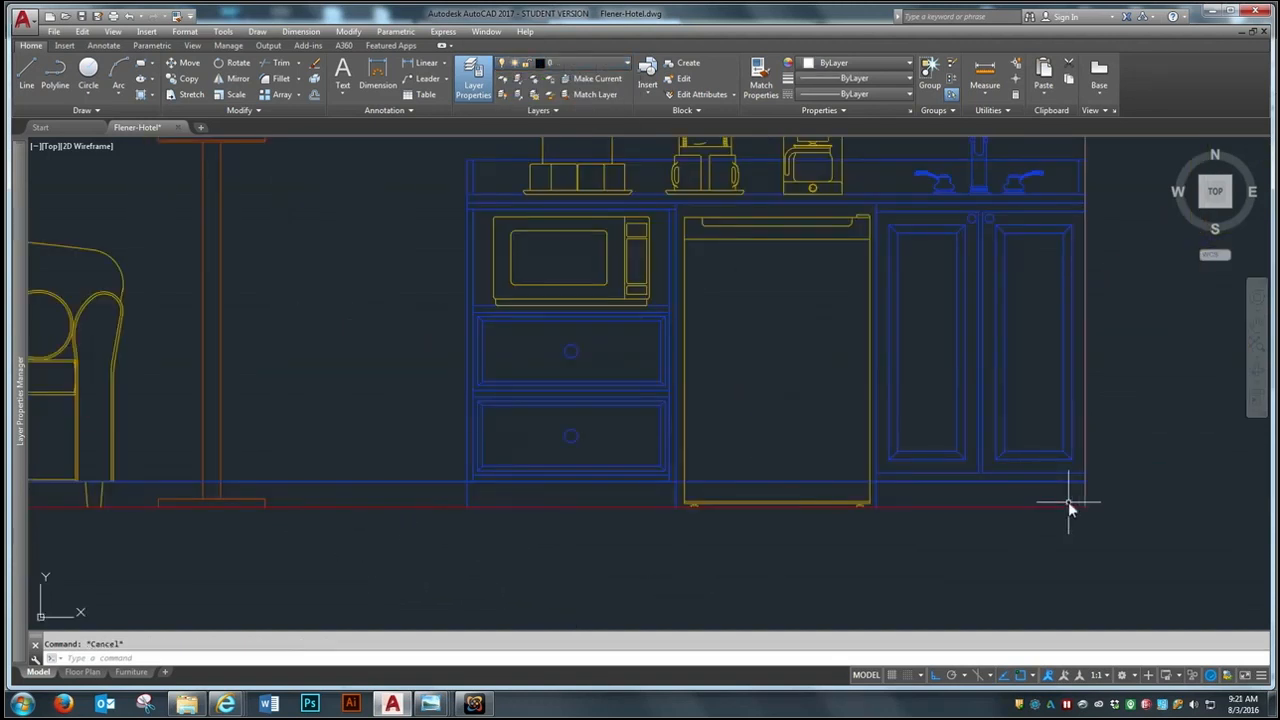
scroll(335, 503, "up", 5)
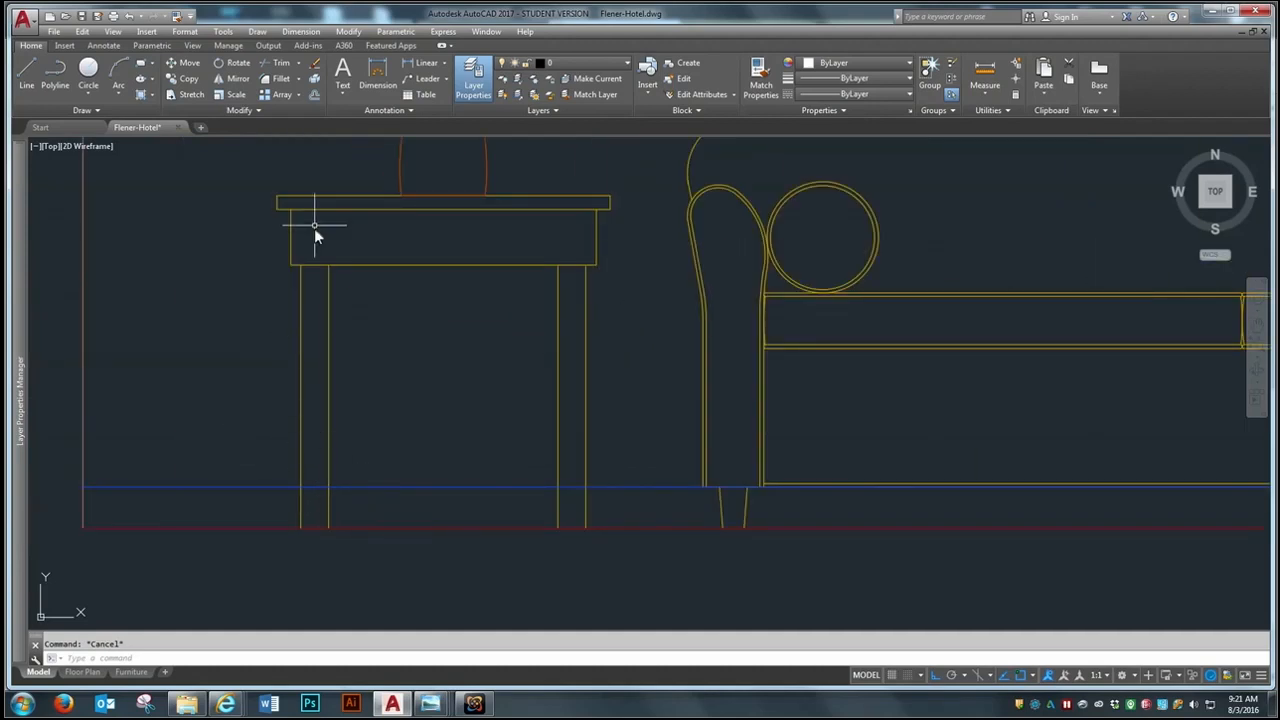
scroll(342, 483, "down", 5)
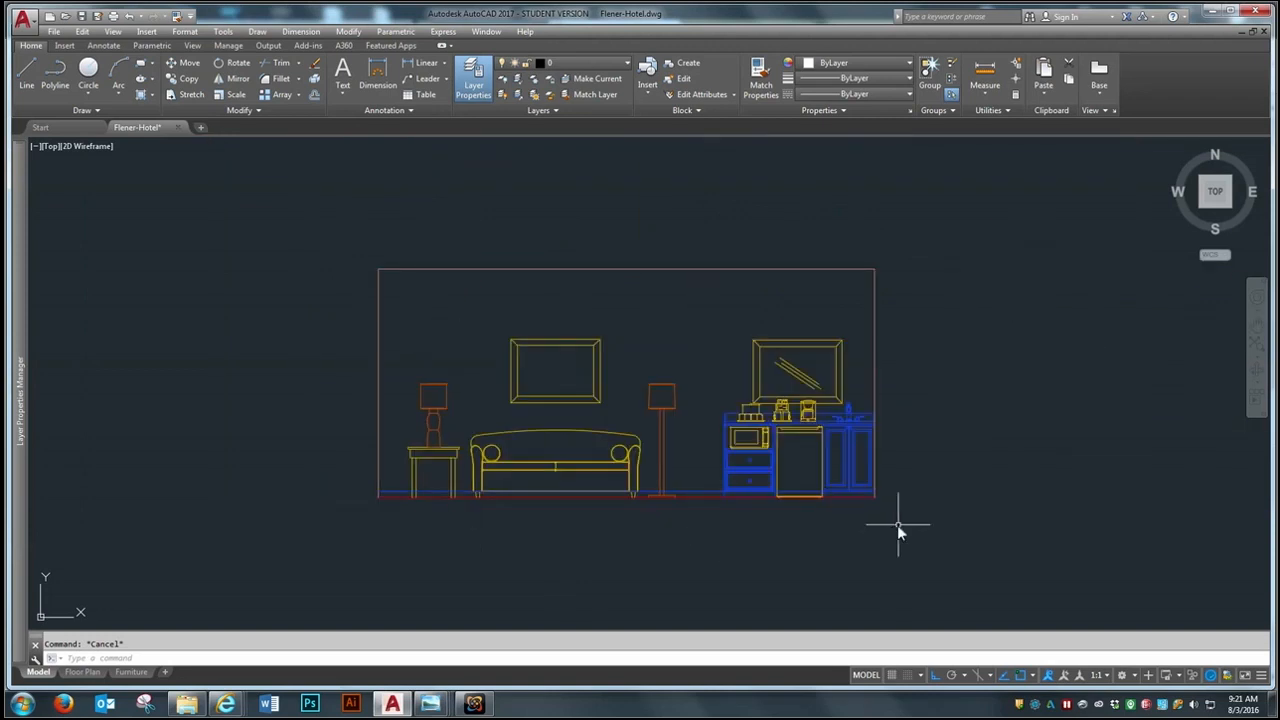
scroll(300, 475, "up", 5)
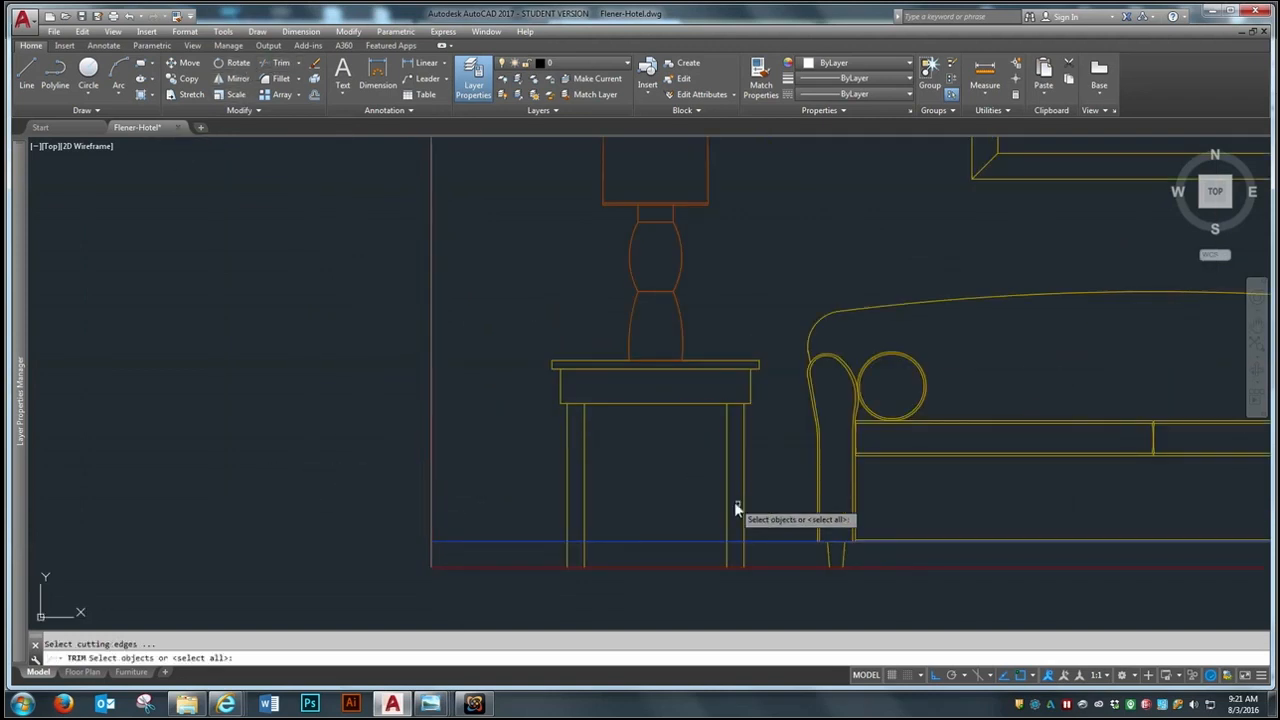
left_click(792, 490)
left_click(557, 578)
key("Return")
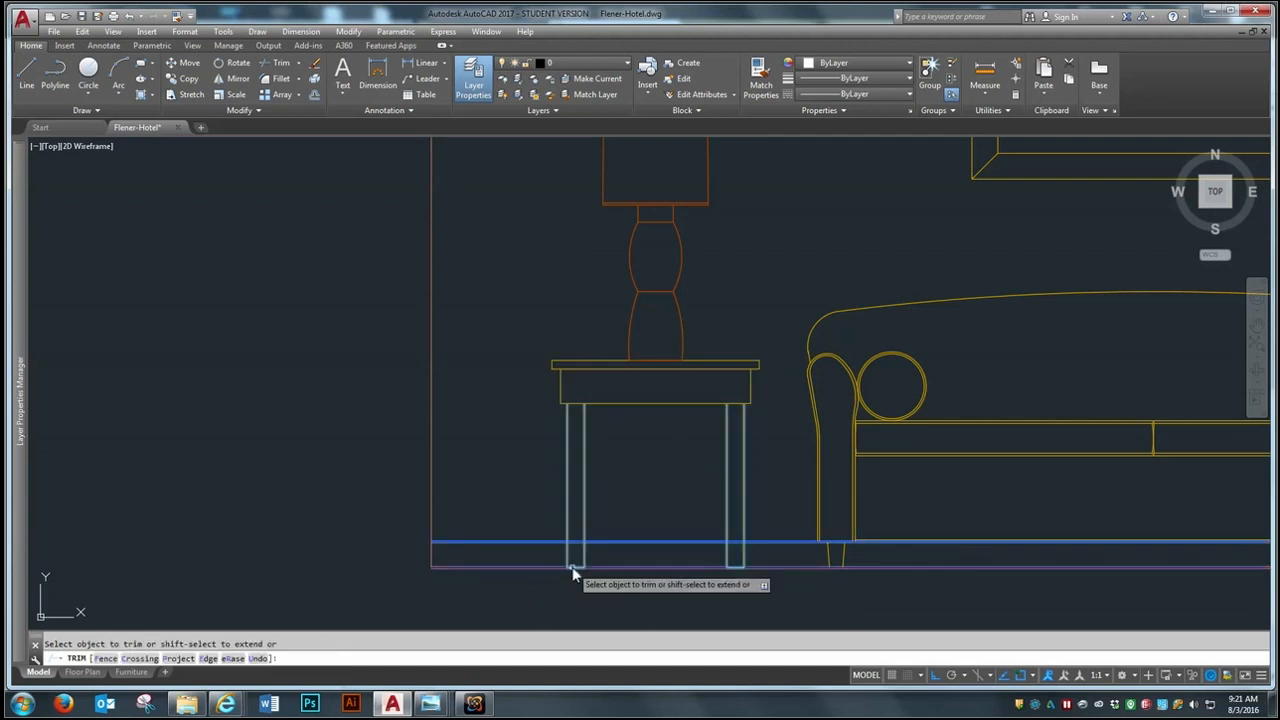
scroll(588, 553, "up", 4)
left_click(566, 521)
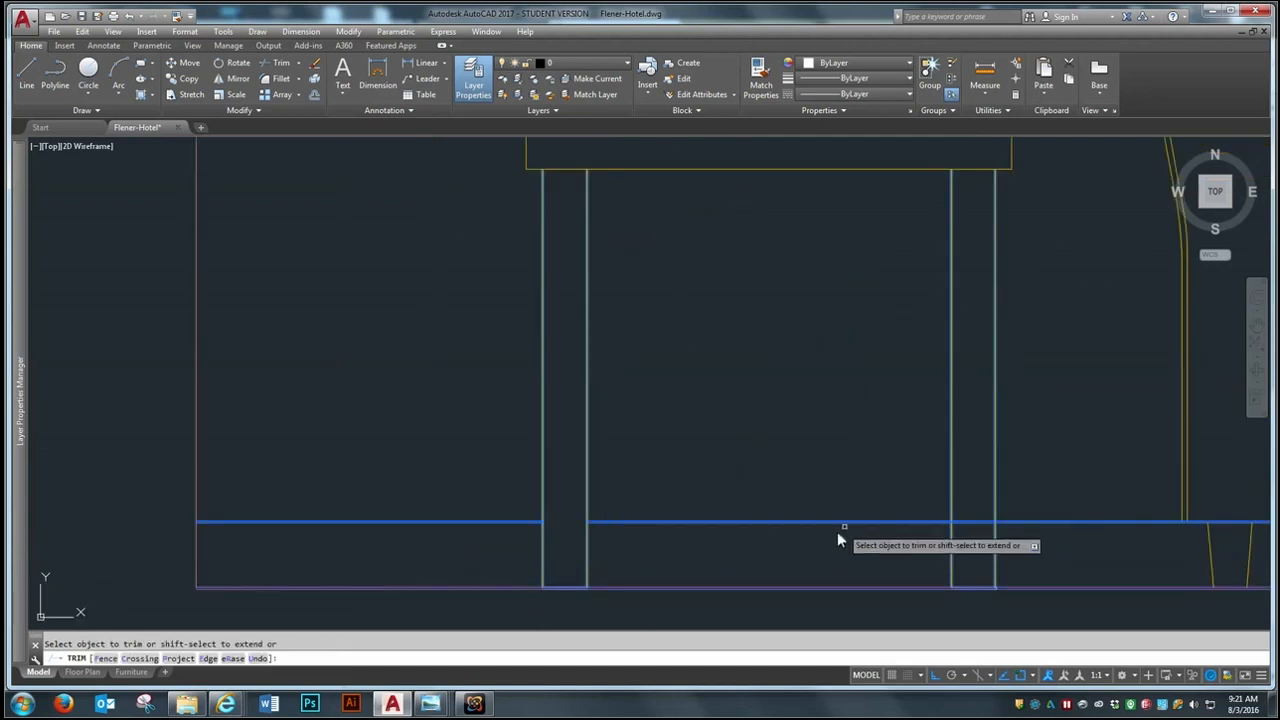
left_click(974, 522)
key("Return")
scroll(262, 400, "down", 3)
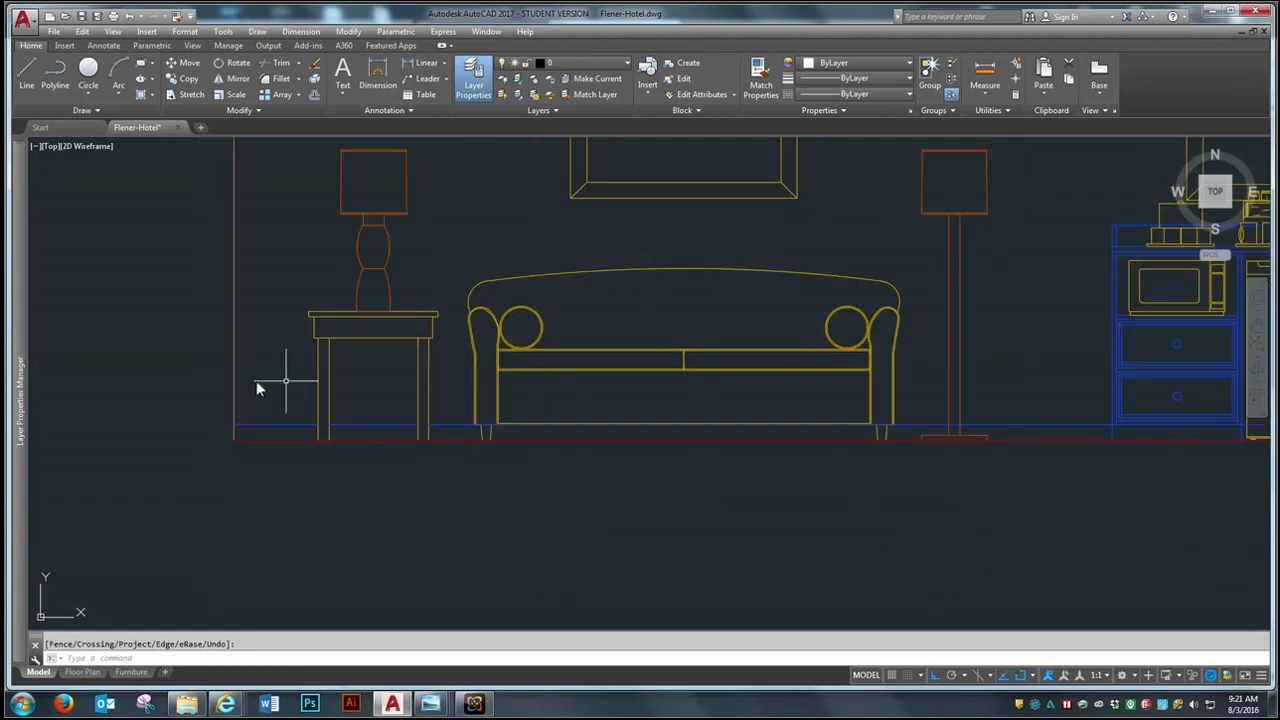
Step: Trim the baseboard line at both sofa legs, with the sofa's lower parts as cutting edges
scroll(434, 383, "up", 2)
key("Return")
scroll(474, 445, "down", 2)
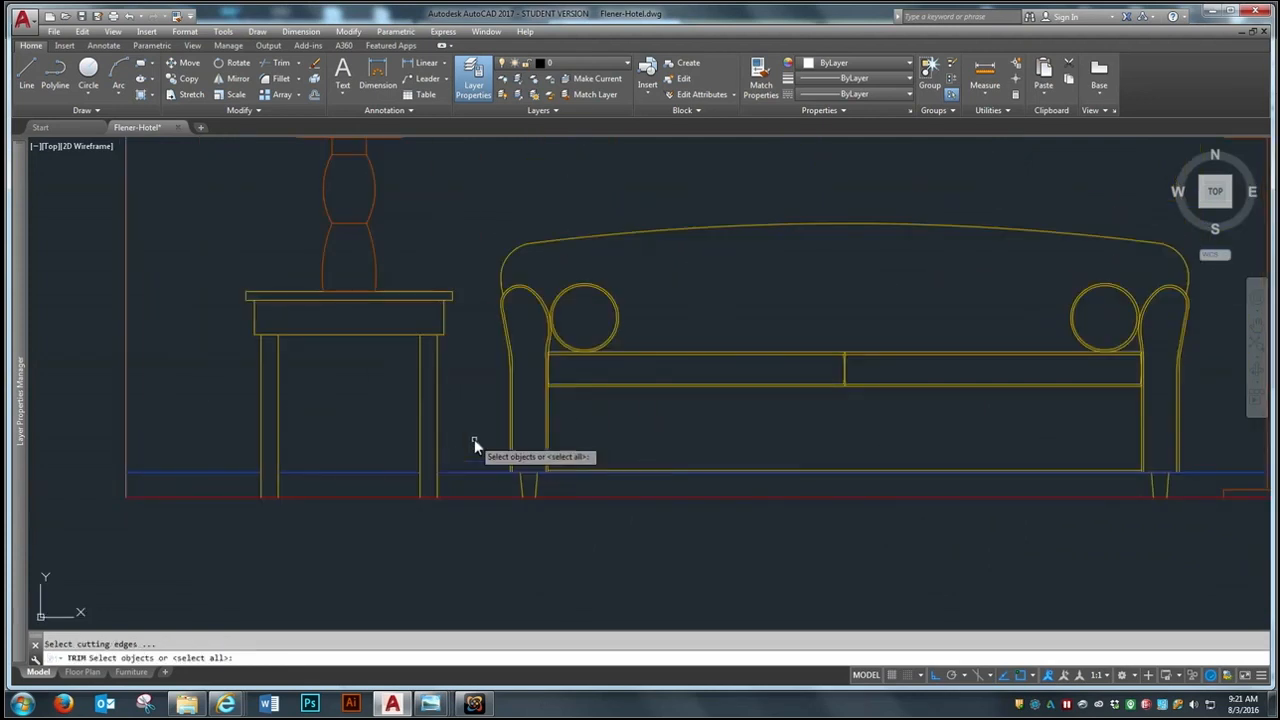
left_click(1206, 447)
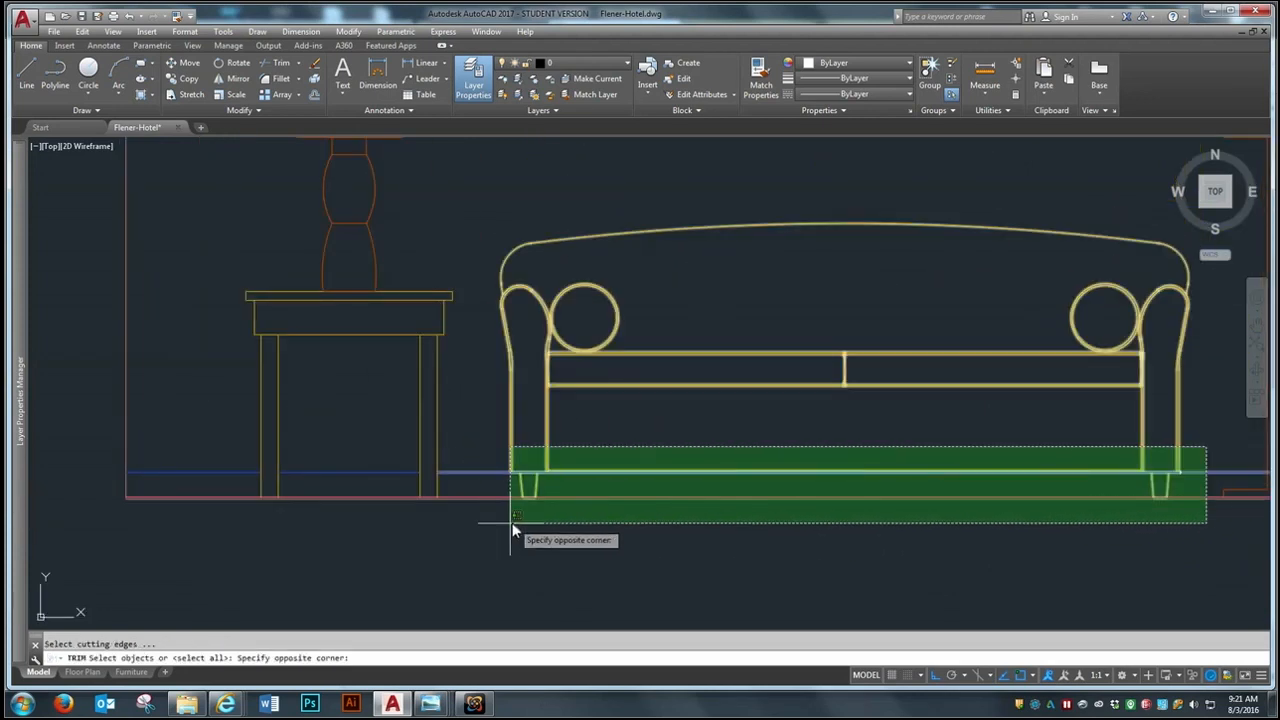
left_click(481, 527)
key("Return")
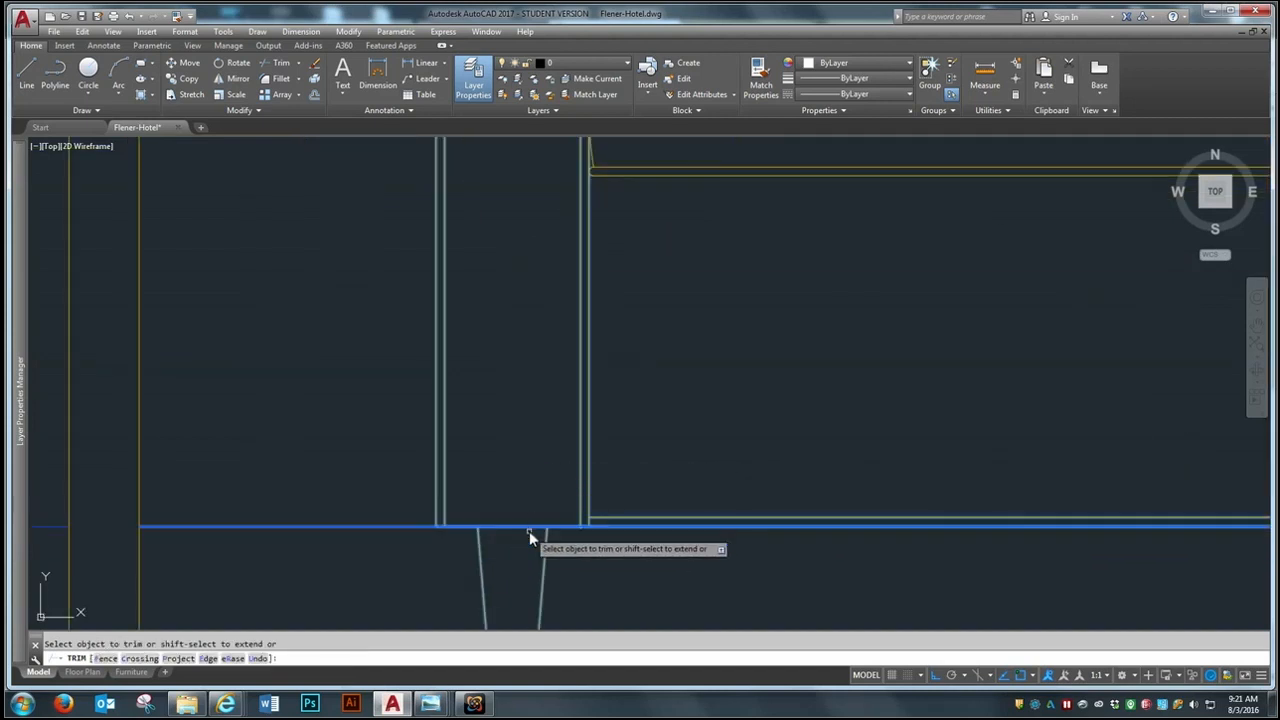
scroll(529, 531, "up", 5)
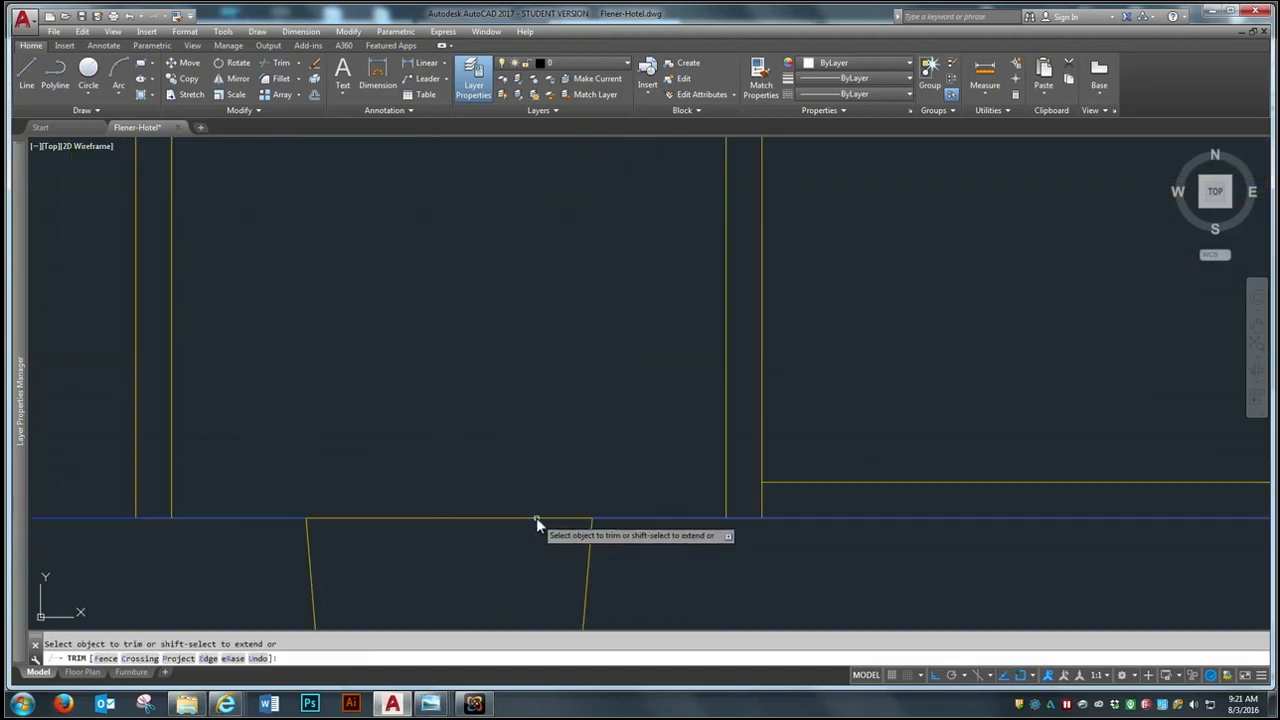
scroll(445, 518, "down", 5)
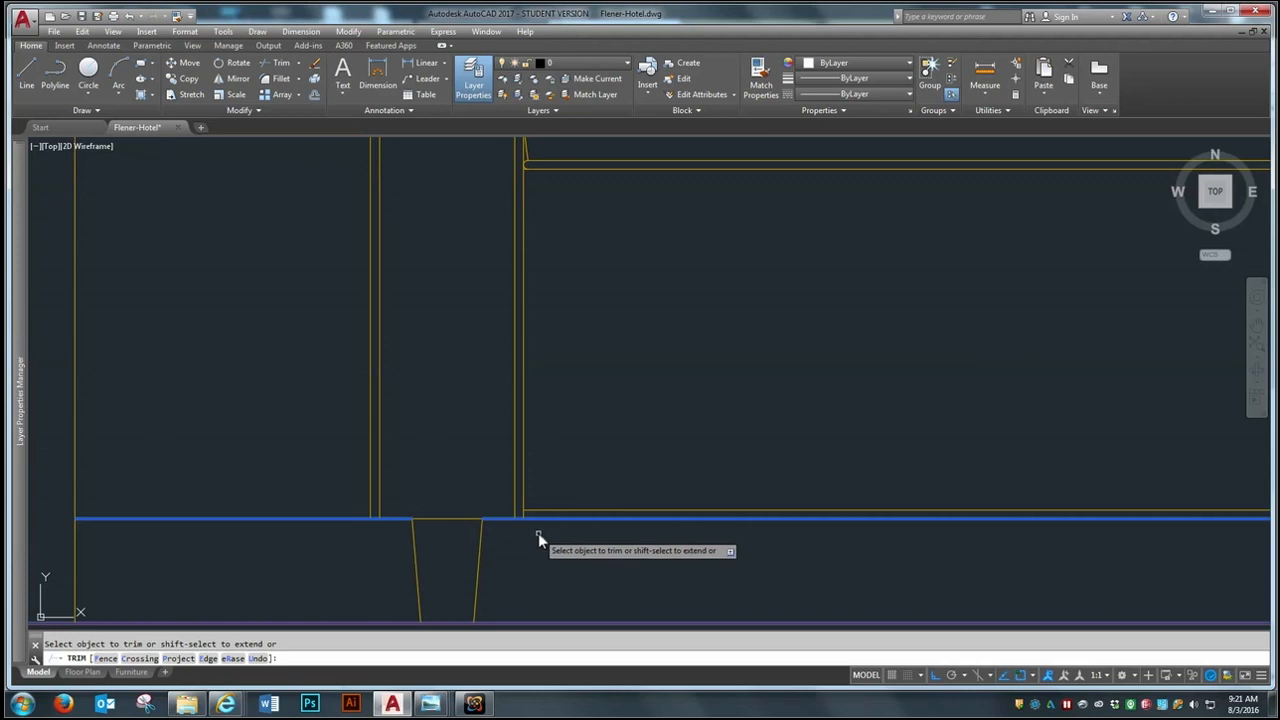
scroll(538, 533, "down", 5)
scroll(1066, 531, "up", 5)
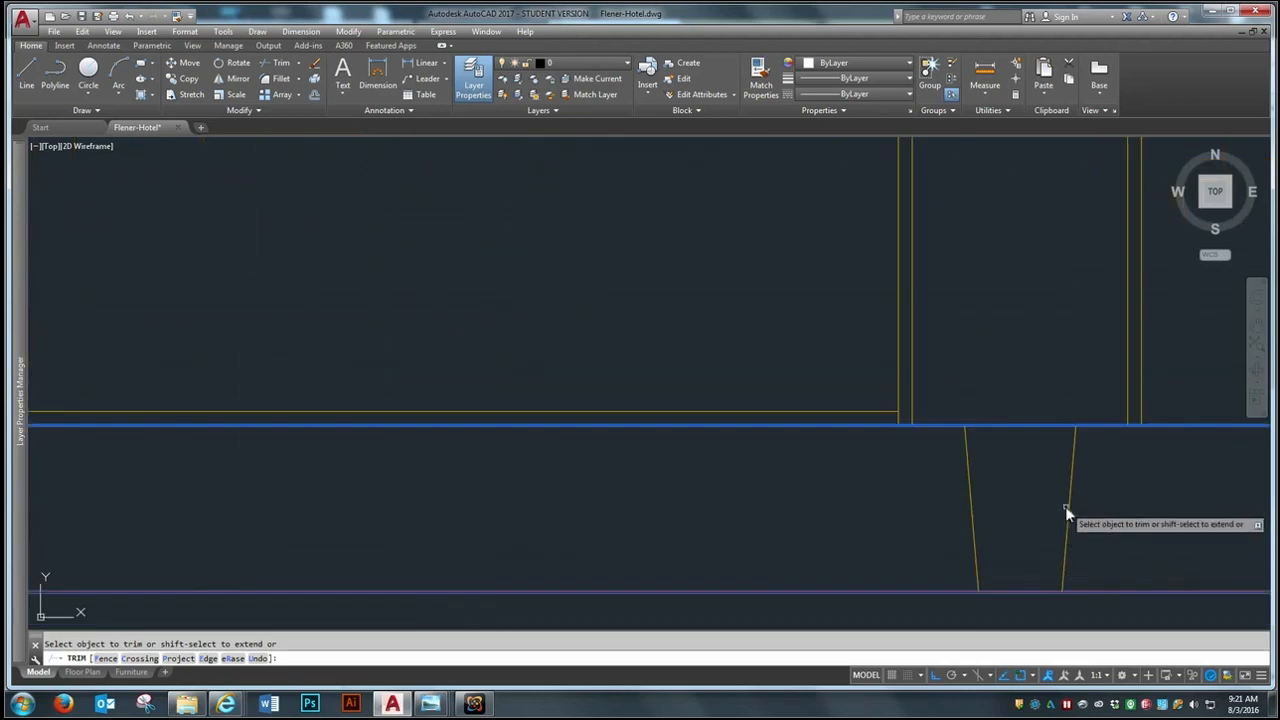
left_click(1027, 424)
key("Return")
scroll(1027, 431, "down", 3)
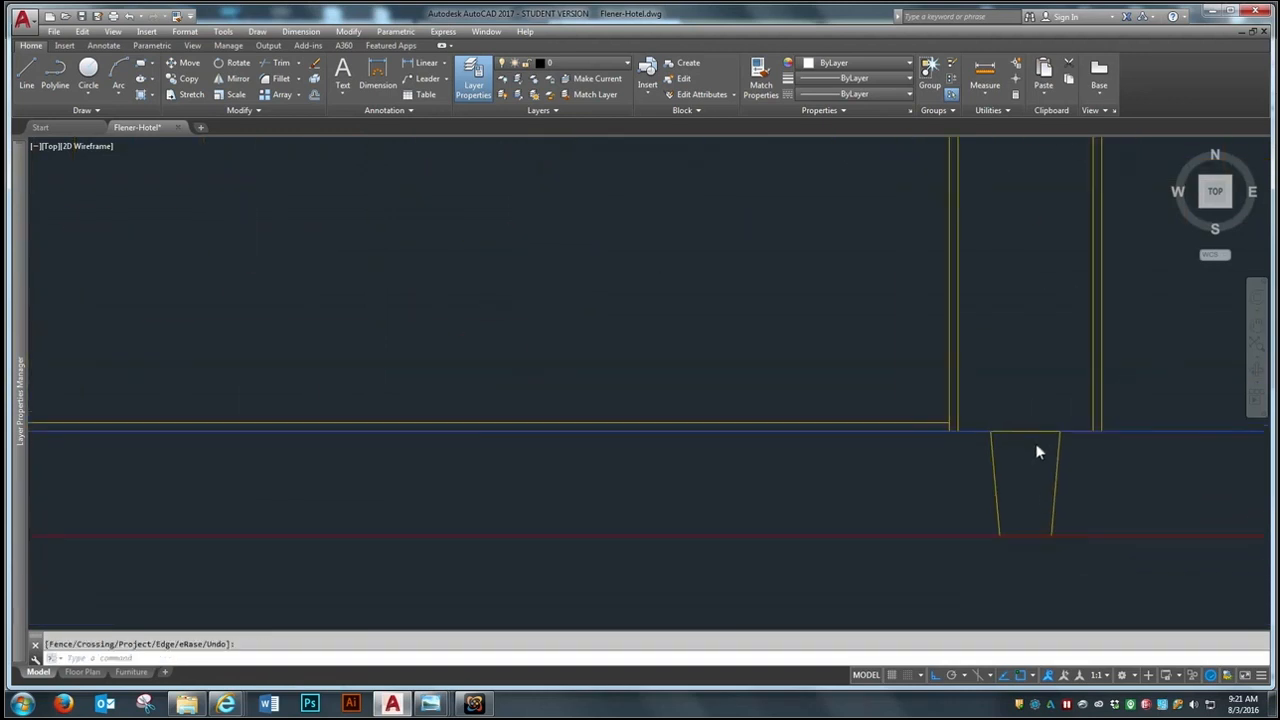
Step: Erase the leftover baseboard segment along the underside of the sofa between its legs
type("e")
key("Return")
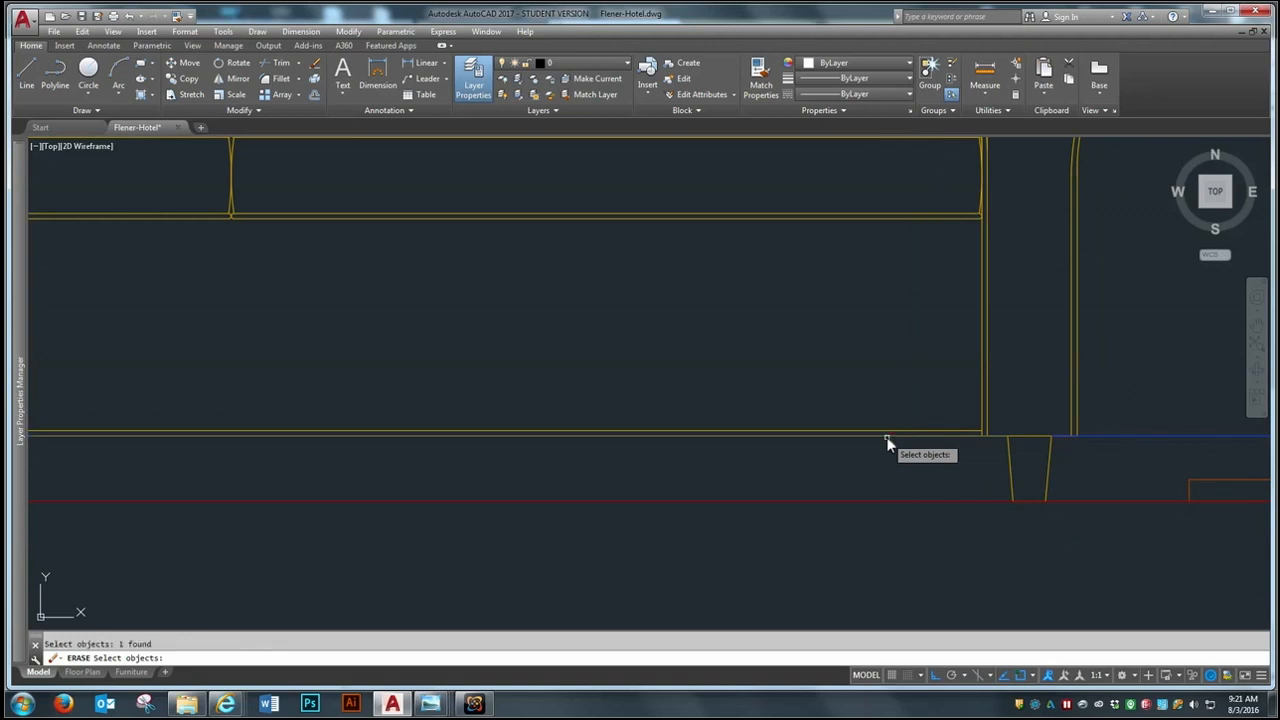
scroll(530, 475, "down", 5)
scroll(735, 478, "up", 6)
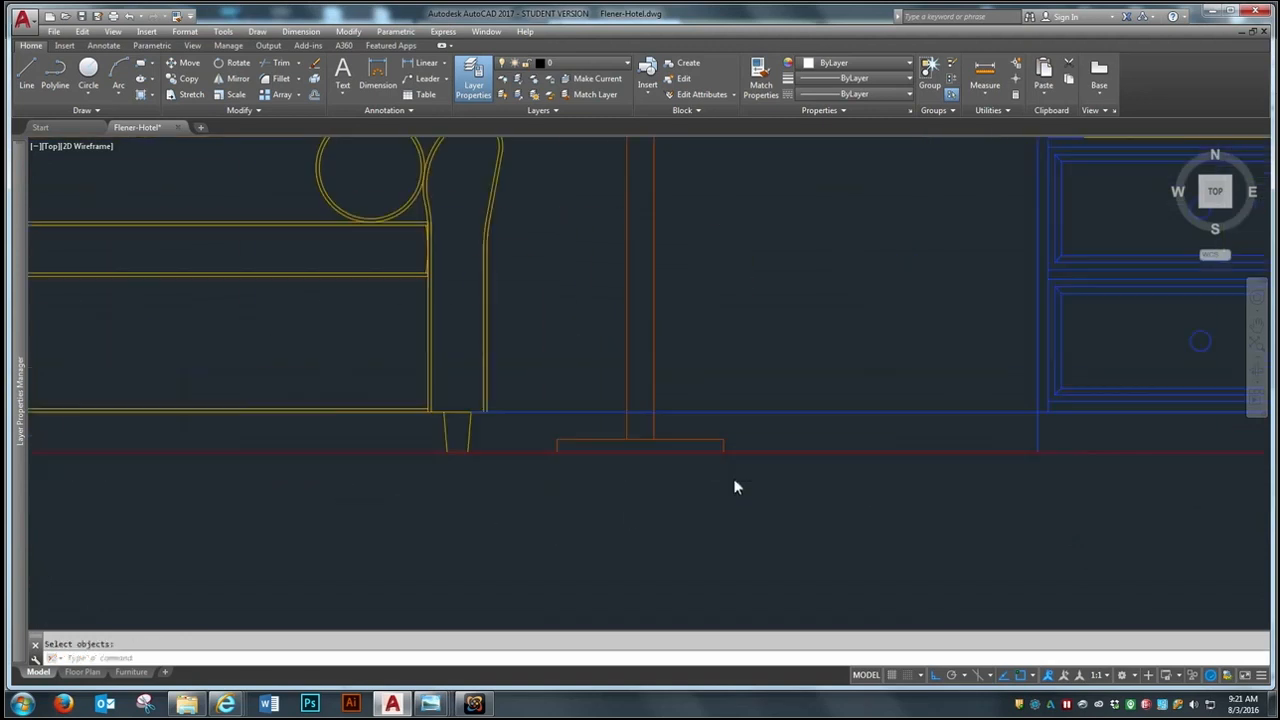
Step: Trim the baseboard line where it passes behind the floor lamp's pole
type("tr")
key("Return")
left_click(701, 295)
left_click(455, 387)
key("Return")
left_click(600, 362)
left_click(576, 406)
key("Return")
Step: Trim the baseboard line across the kitchenette, between the cabinet's outer left side and the wall's right edge
scroll(350, 455, "down", 5)
scroll(588, 443, "up", 5)
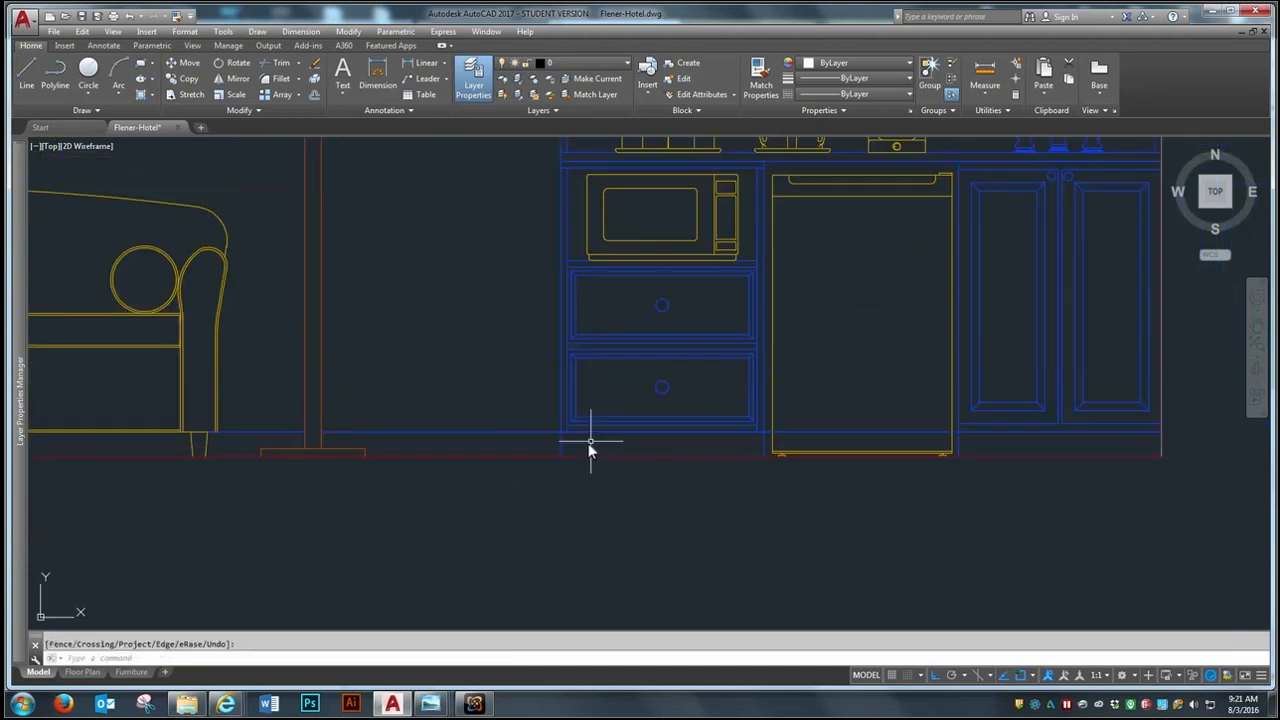
key("Return")
scroll(506, 437, "down", 5)
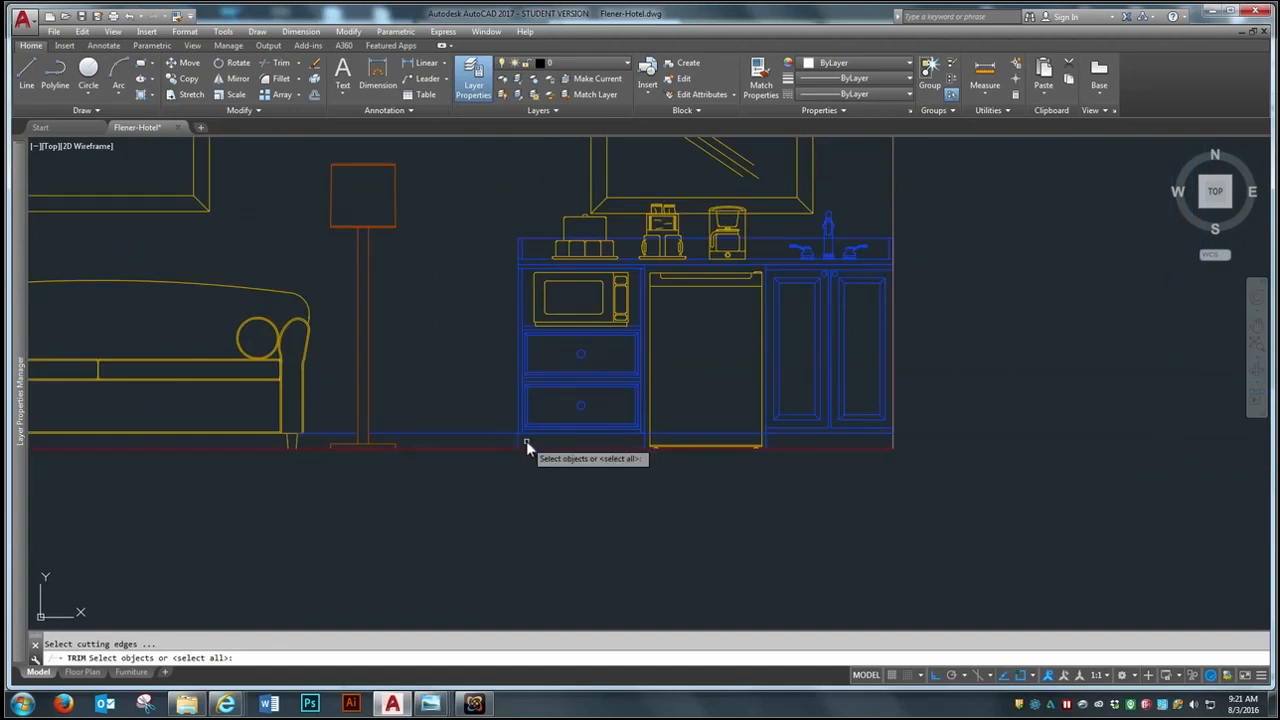
left_click(524, 441)
left_click(494, 439)
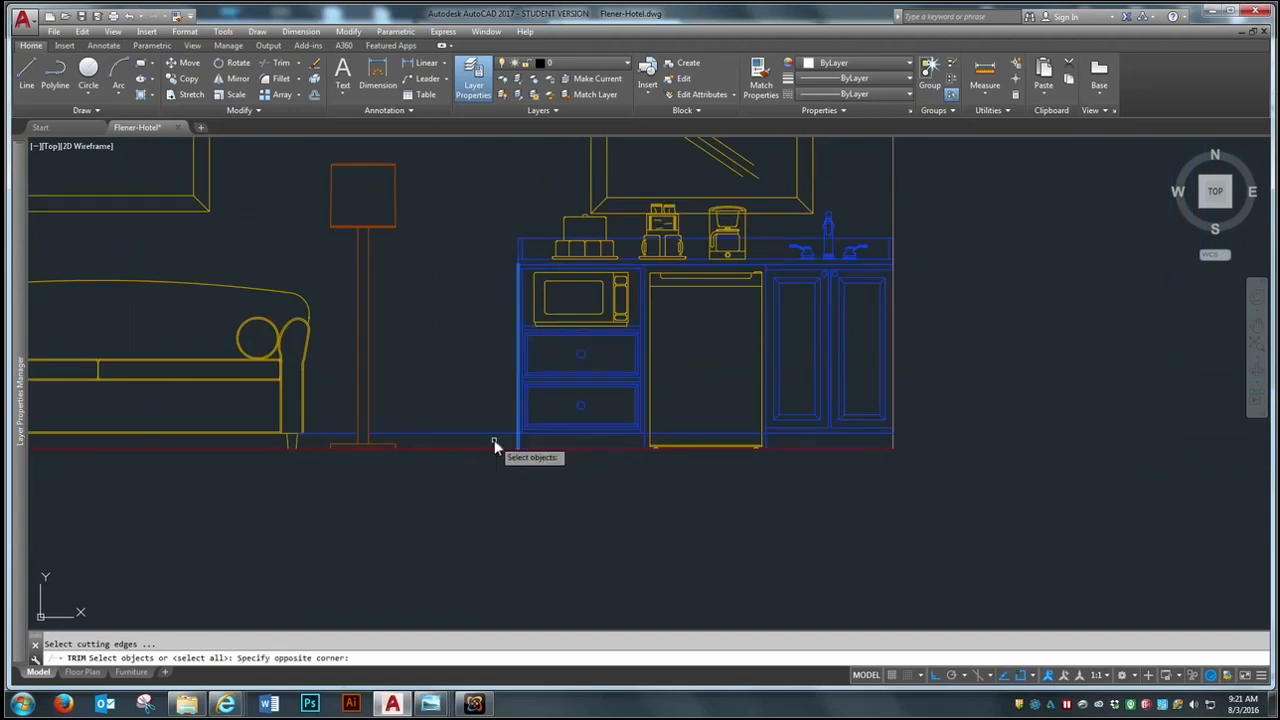
left_click(883, 443)
key("Return")
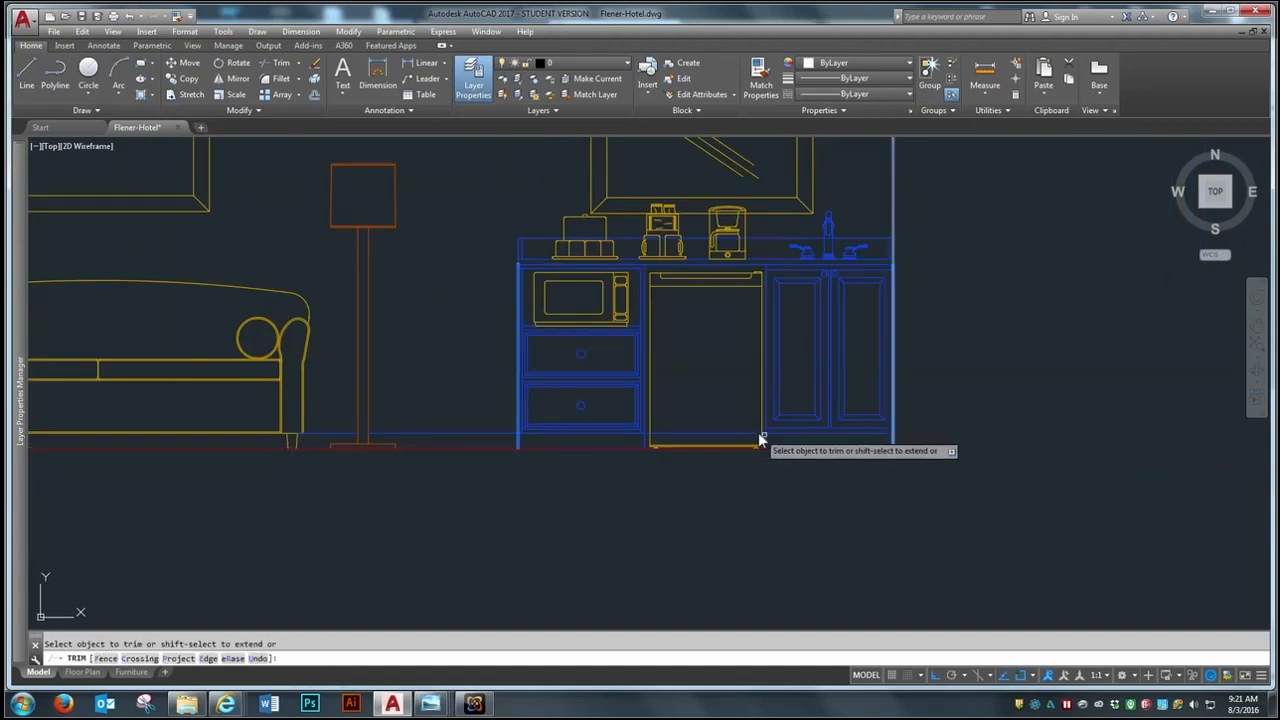
left_click(740, 435)
key("Return")
scroll(723, 471, "down", 2)
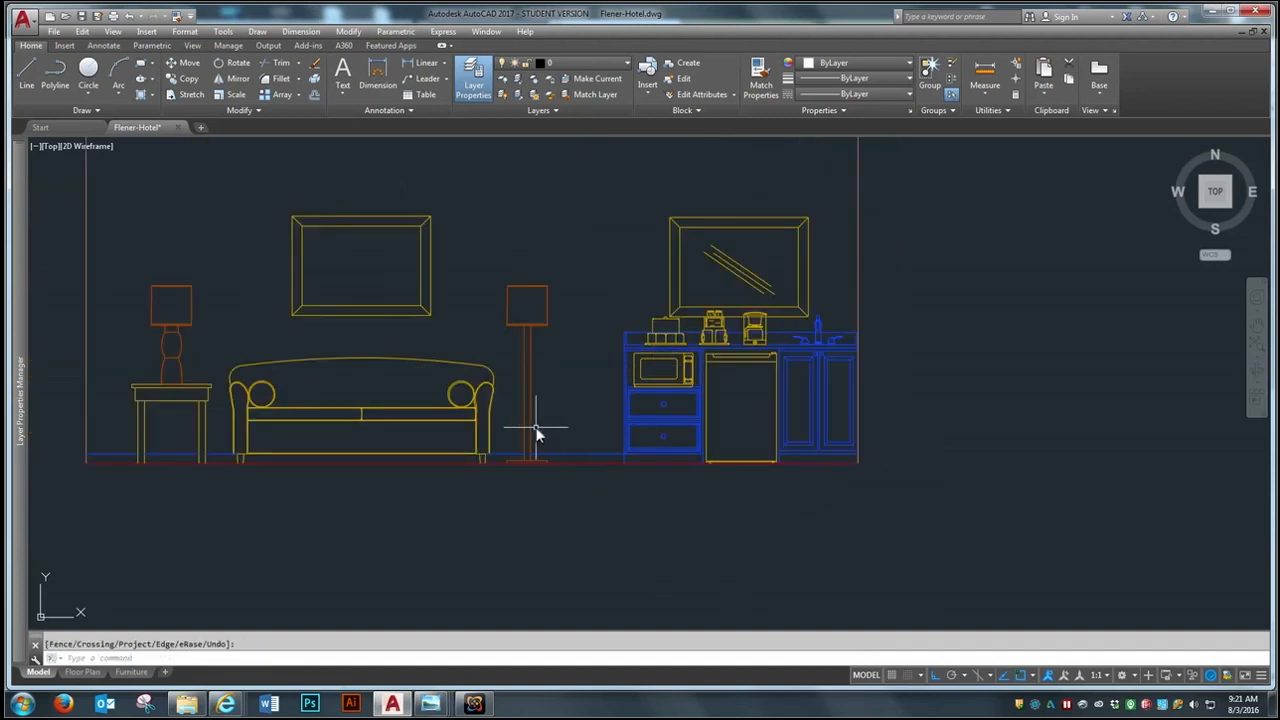
scroll(536, 432, "up", 2)
scroll(530, 440, "down", 4)
scroll(690, 390, "up", 6)
scroll(974, 446, "up", 4)
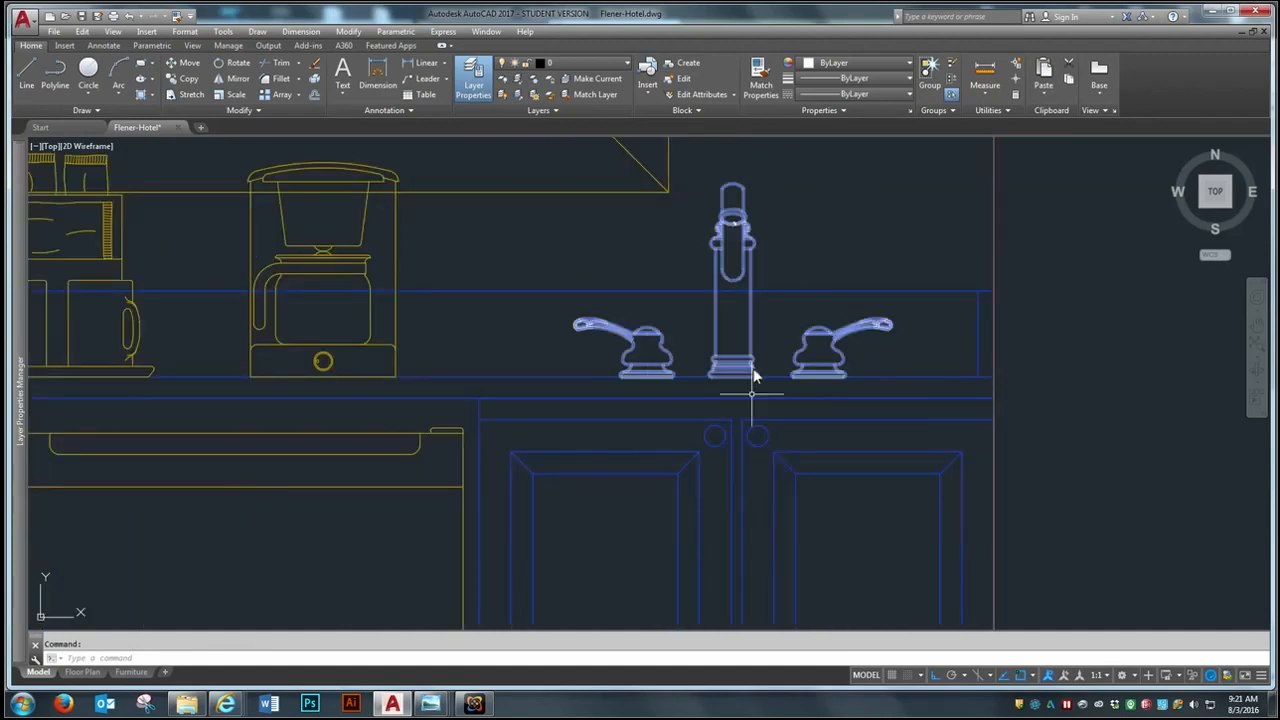
scroll(752, 376, "down", 3)
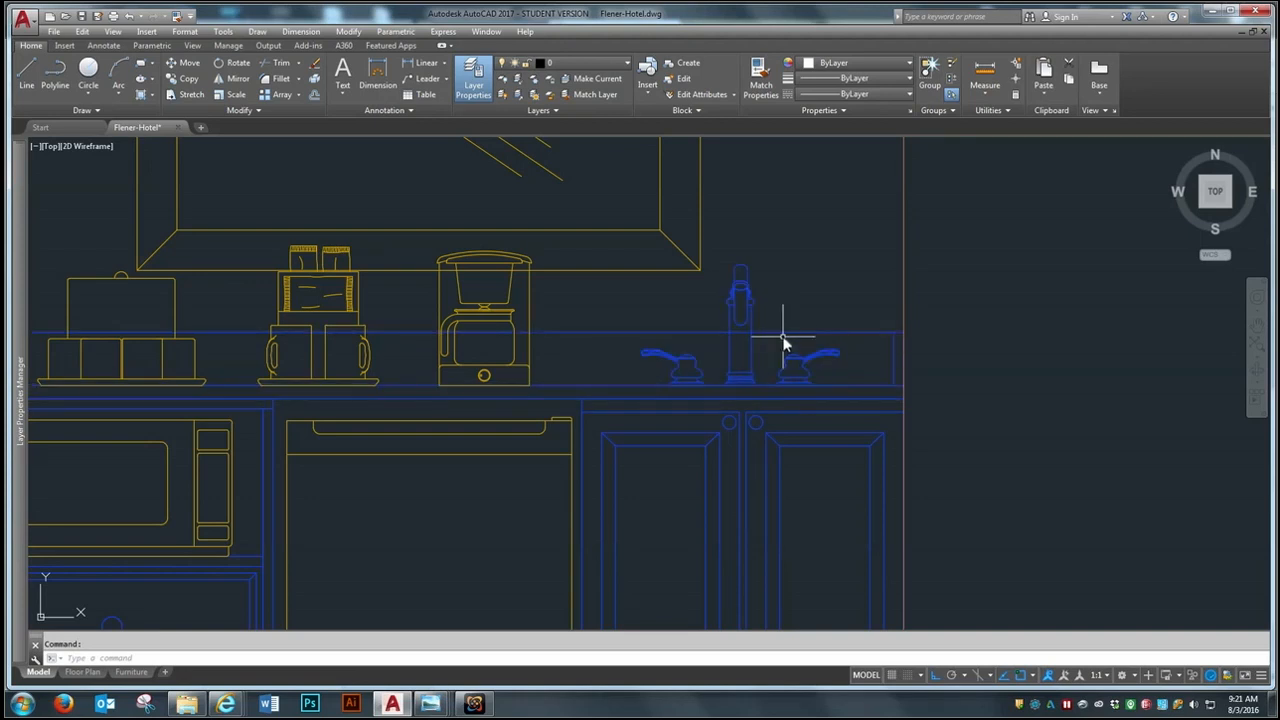
type("t")
key("Return")
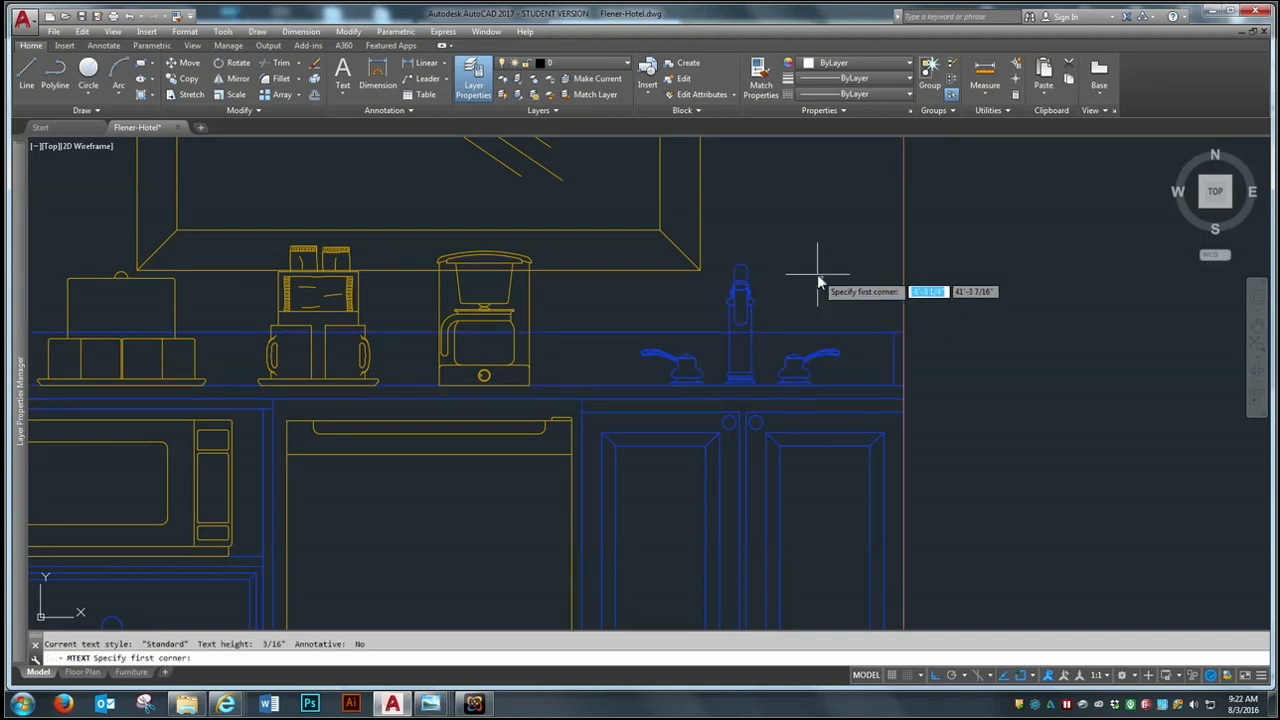
key("Escape")
Step: Trim the backsplash's top line where it passes behind the faucet spout
type("tr")
key("Return")
left_click(806, 280)
left_click(694, 374)
key("Return")
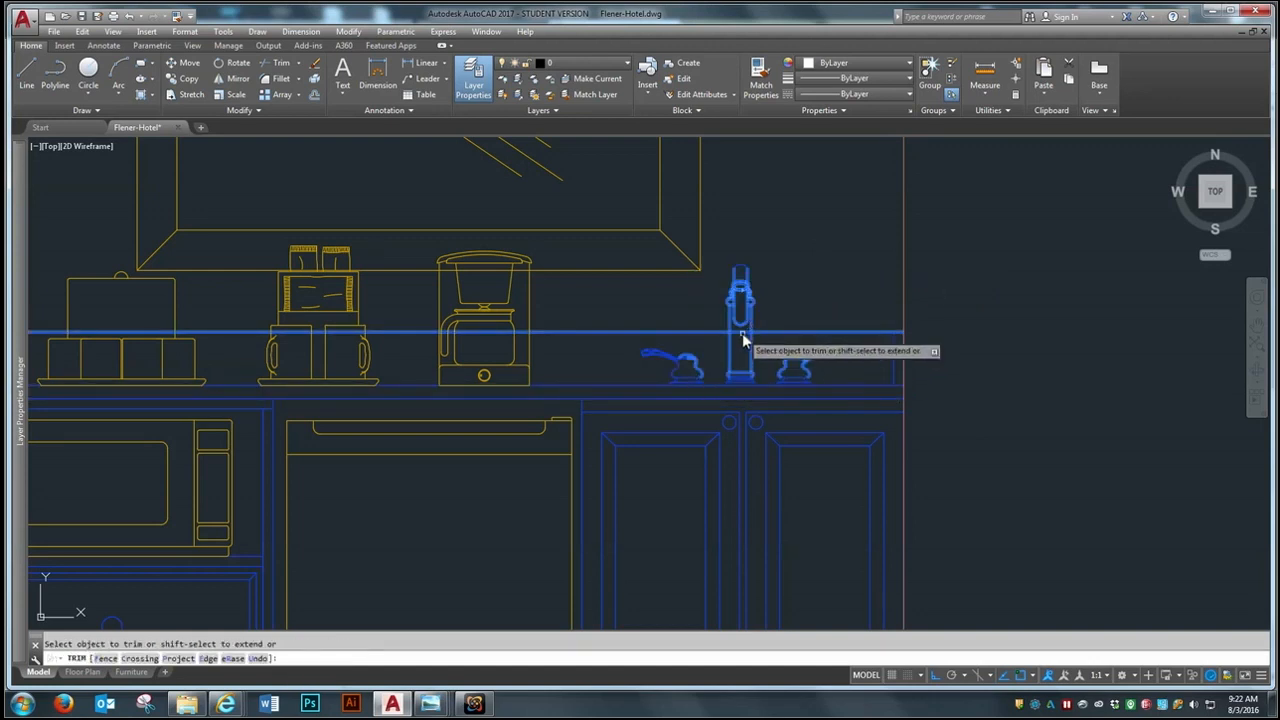
key("Return")
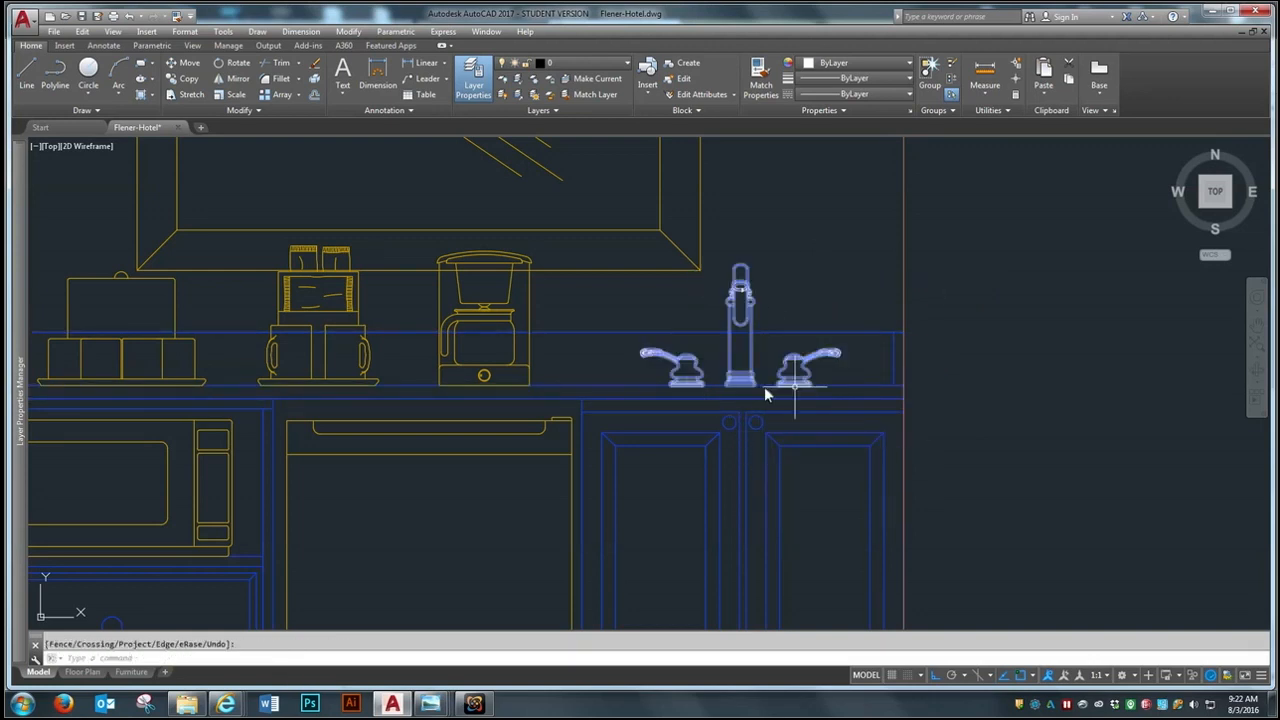
Step: Explode the kitchenette's countertop and backsplash block into individual lines
scroll(838, 394, "down", 2)
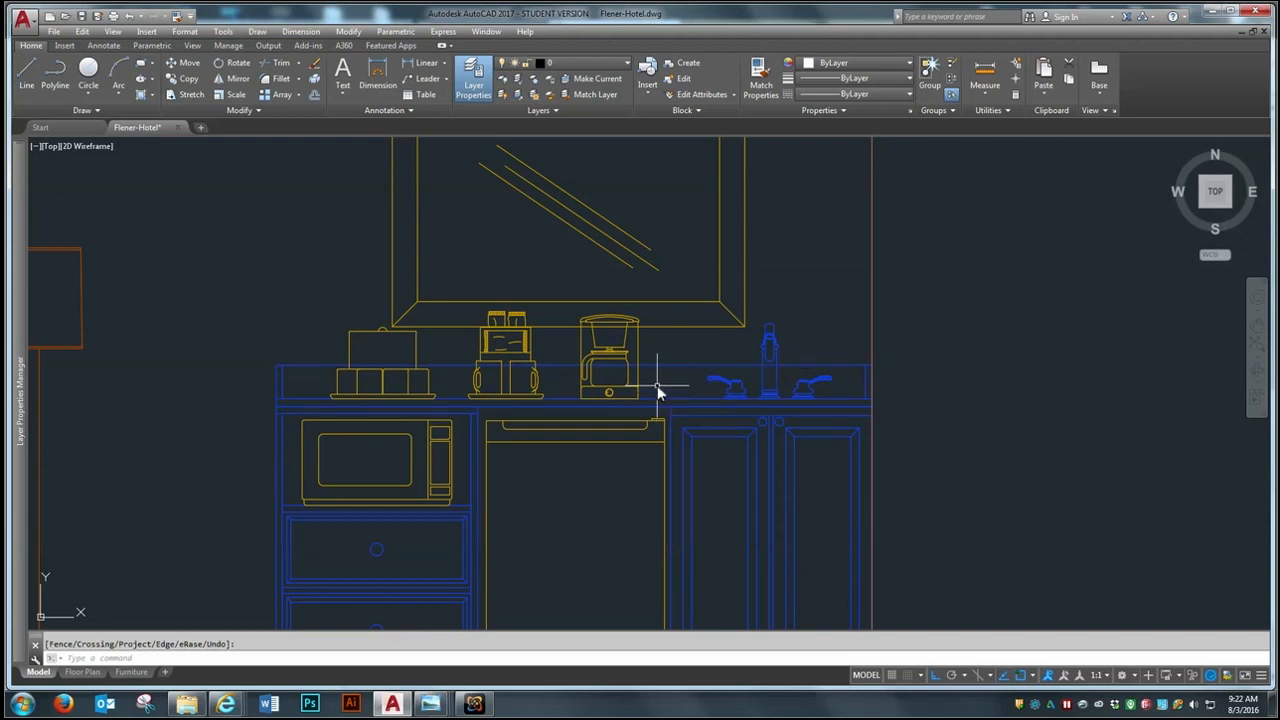
left_click(316, 82)
left_click(662, 367)
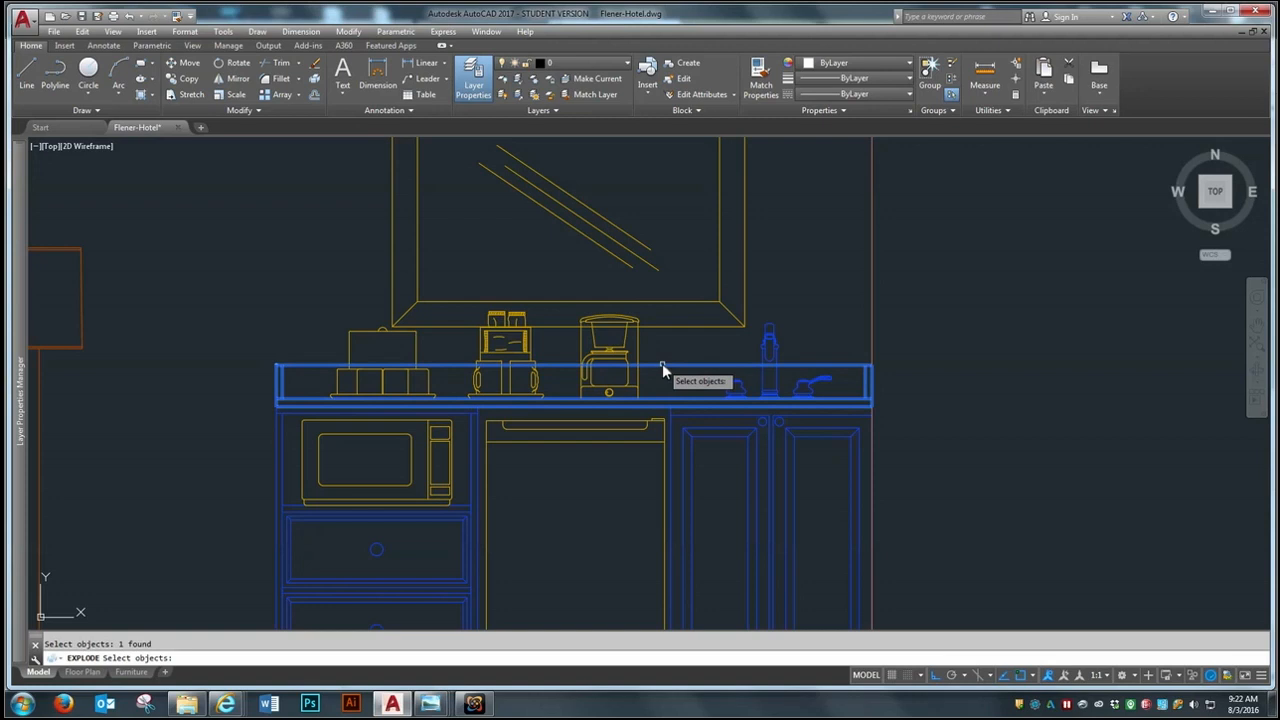
key("Return")
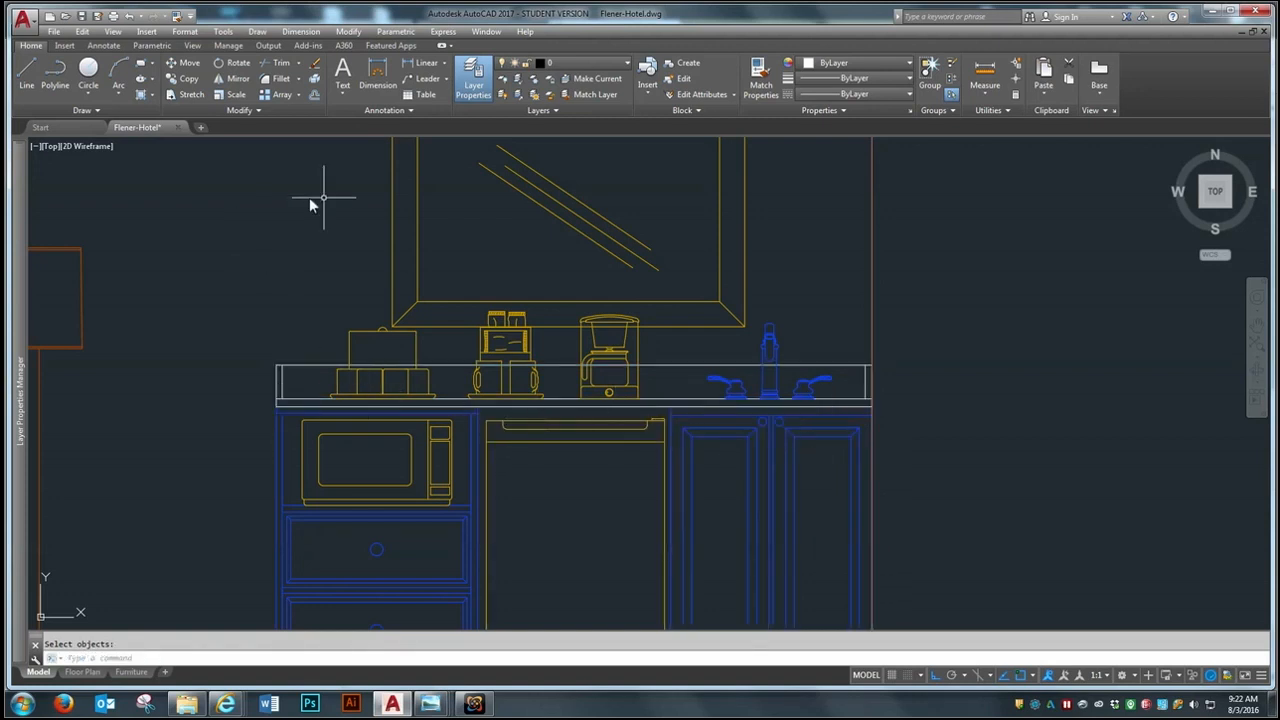
Step: Trim the exploded backsplash's top line where it crosses the faucet spout above the sink
scroll(917, 437, "up", 2)
type("TR")
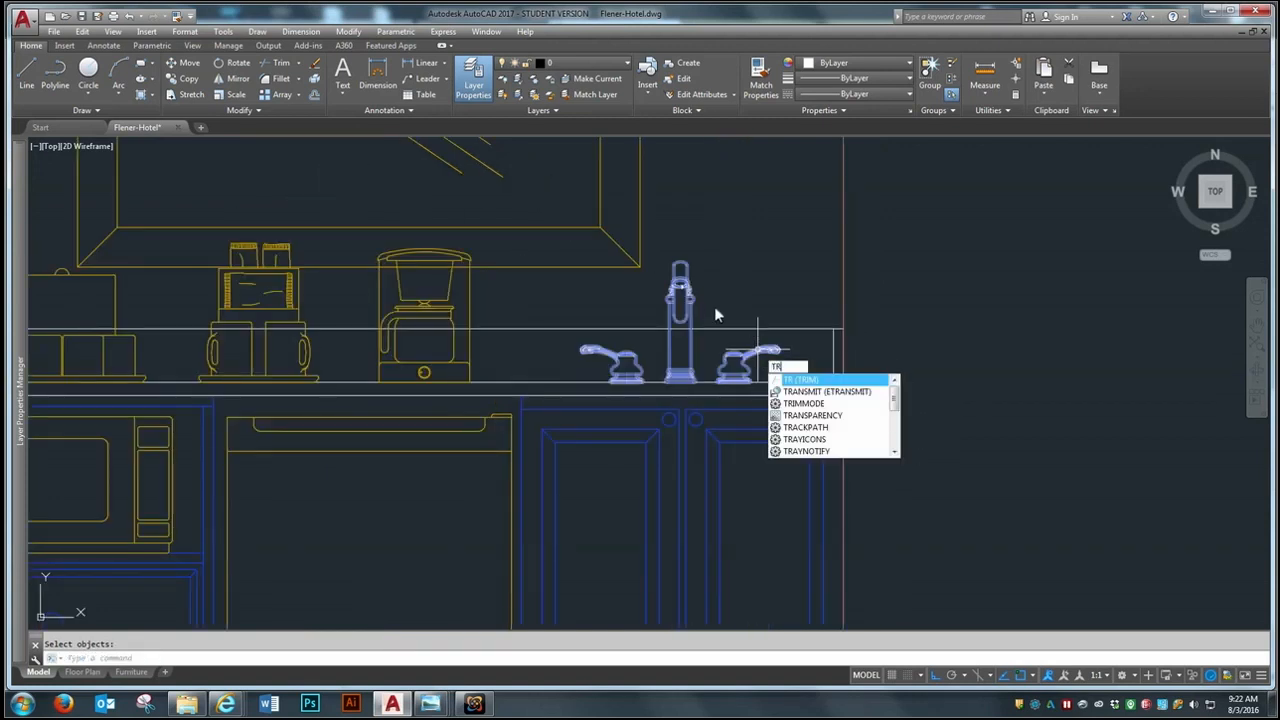
key("Return")
left_click(709, 243)
left_click(656, 330)
key("Return")
left_click(684, 331)
key("Return")
scroll(885, 387, "down", 2)
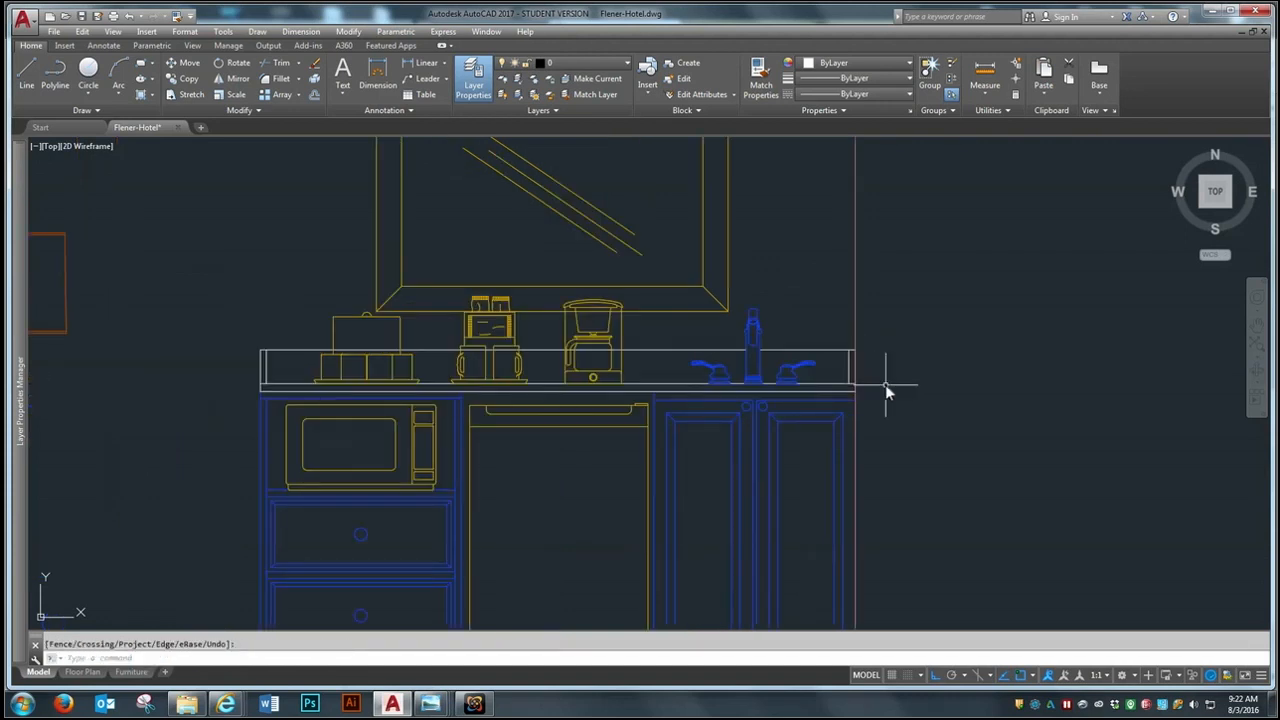
Step: Match the properties of the sink base cabinet onto all the exploded countertop and backsplash lines
scroll(885, 384, "down", 2)
scroll(506, 343, "up", 2)
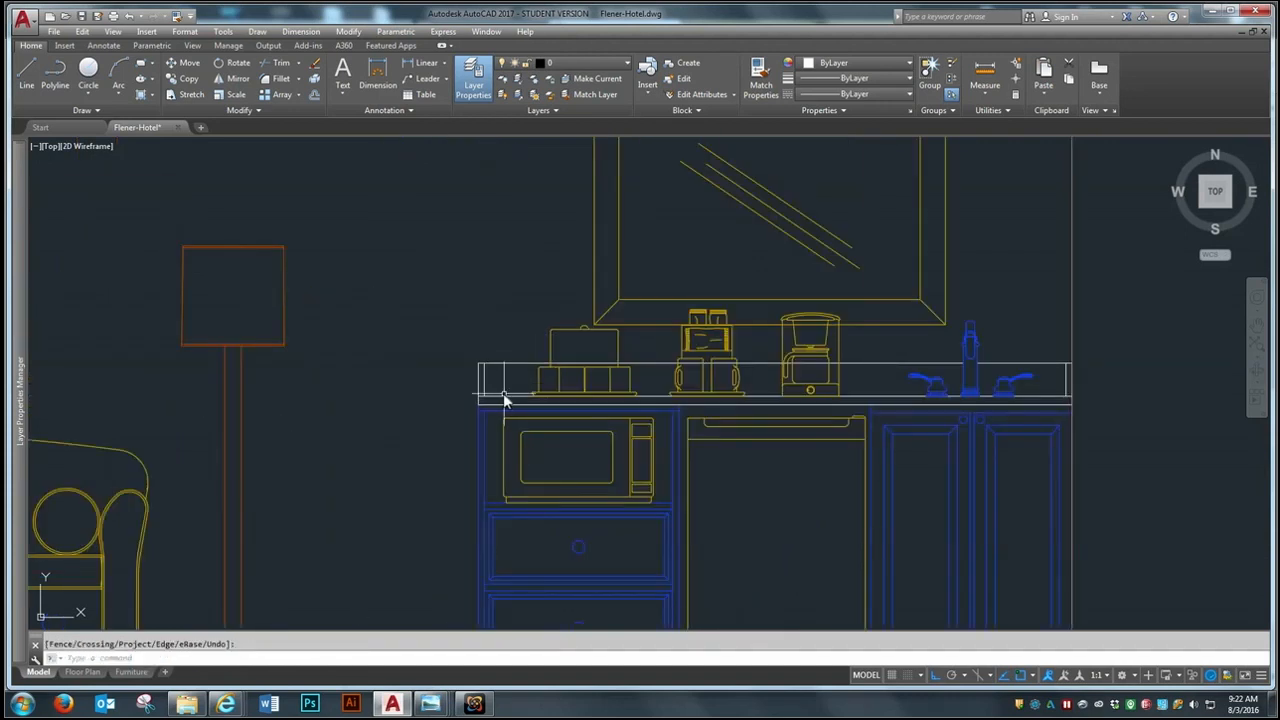
scroll(503, 393, "up", 1)
scroll(445, 426, "up", 3)
scroll(445, 426, "down", 4)
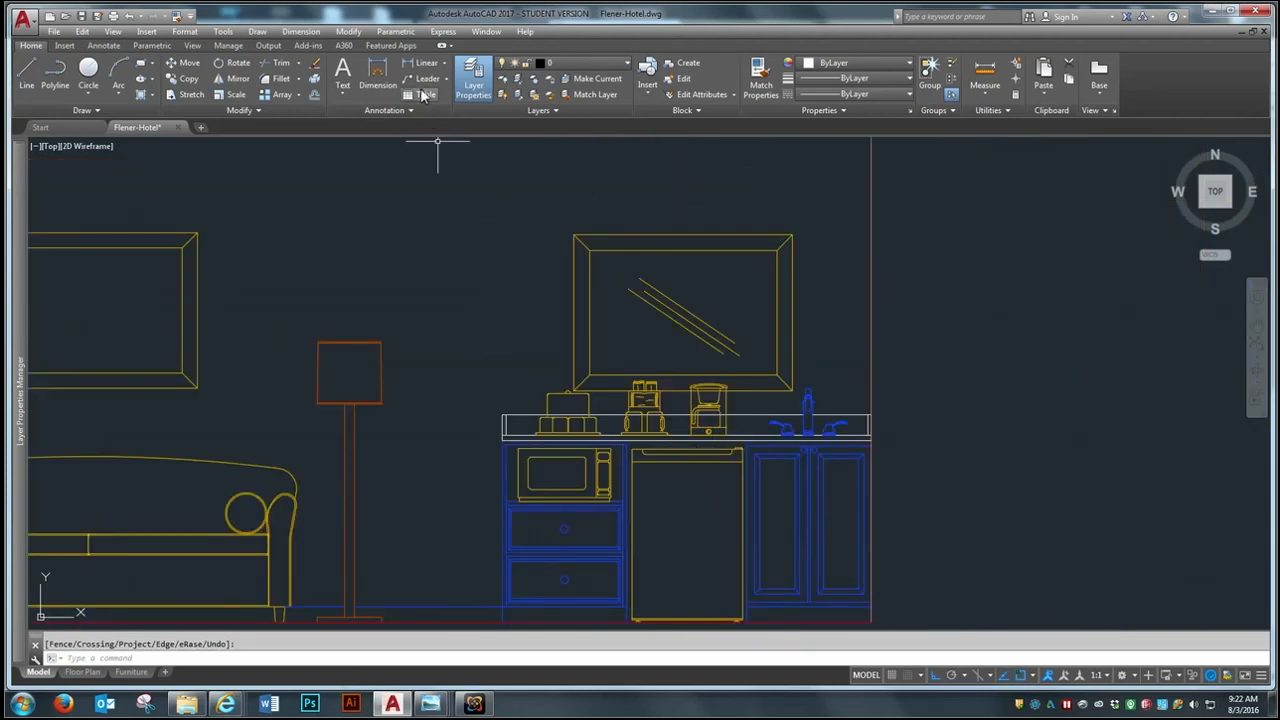
left_click(177, 17)
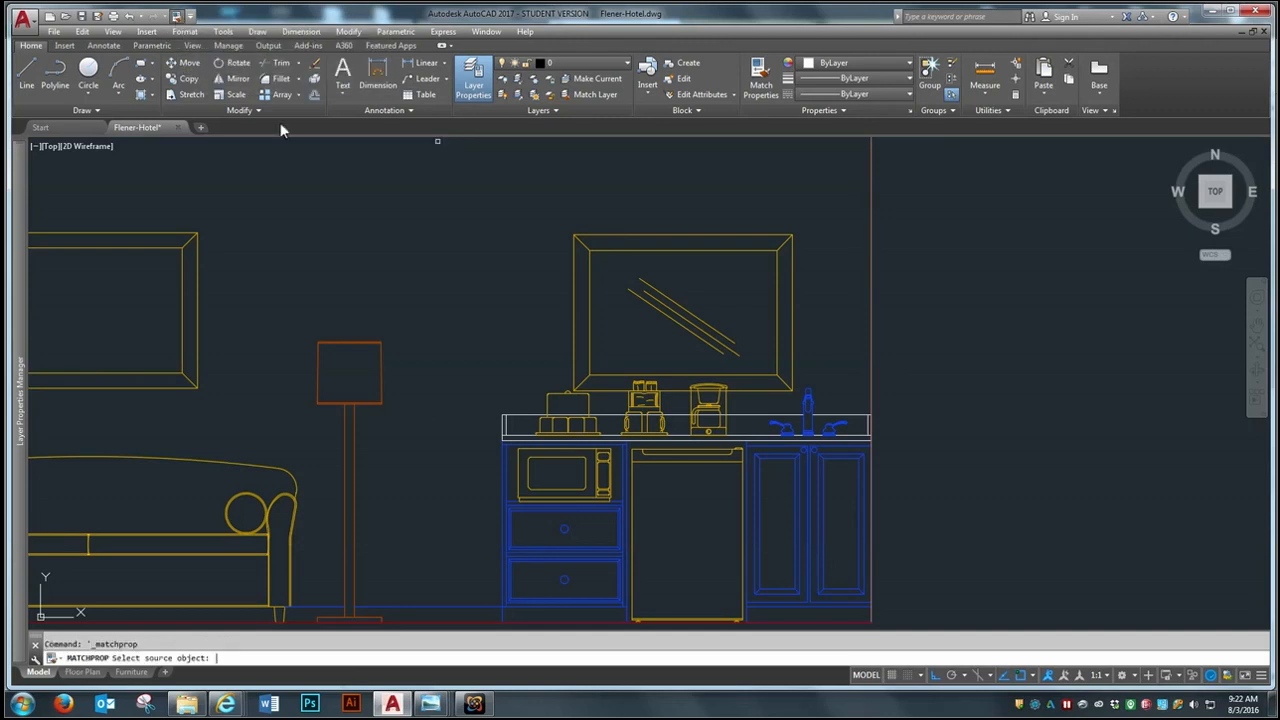
left_click(757, 488)
left_click(750, 410)
left_click(855, 452)
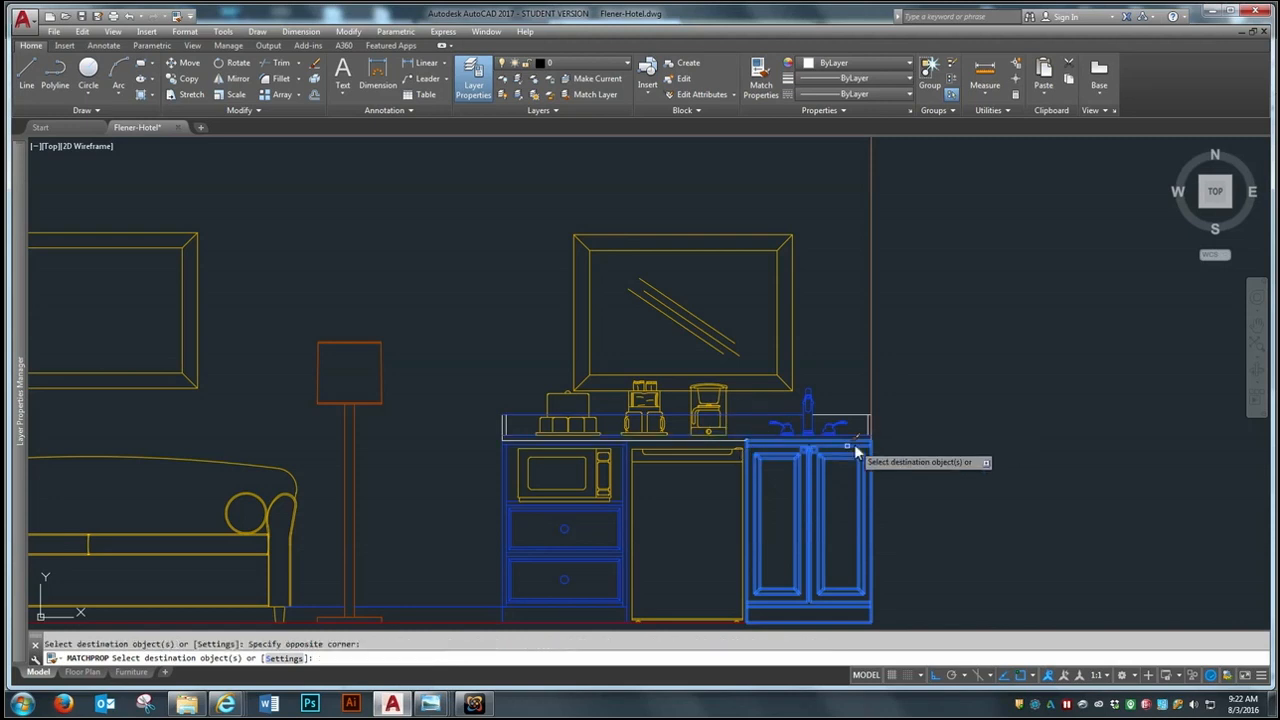
left_click(790, 494)
left_click(912, 394)
left_click(434, 472)
left_click(664, 362)
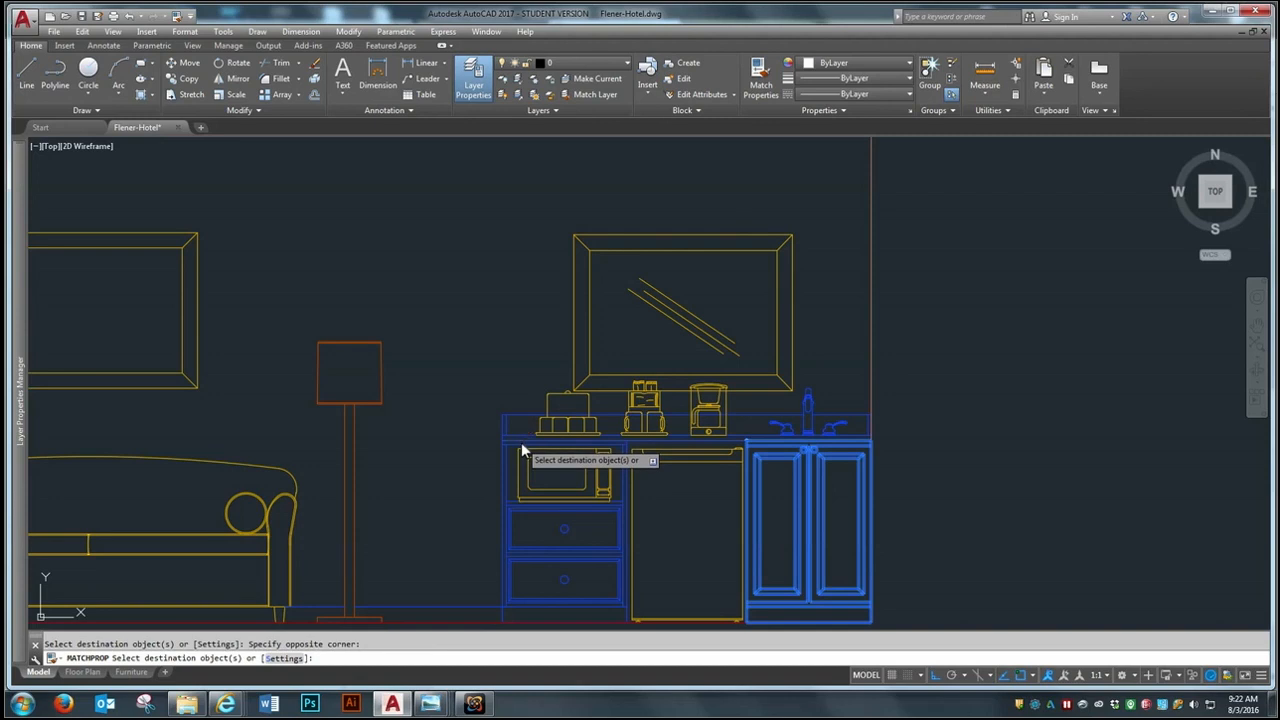
key("Return")
Step: Trim the backsplash's top line where it passes behind the ice bucket and glasses tray
scroll(514, 426, "up", 4)
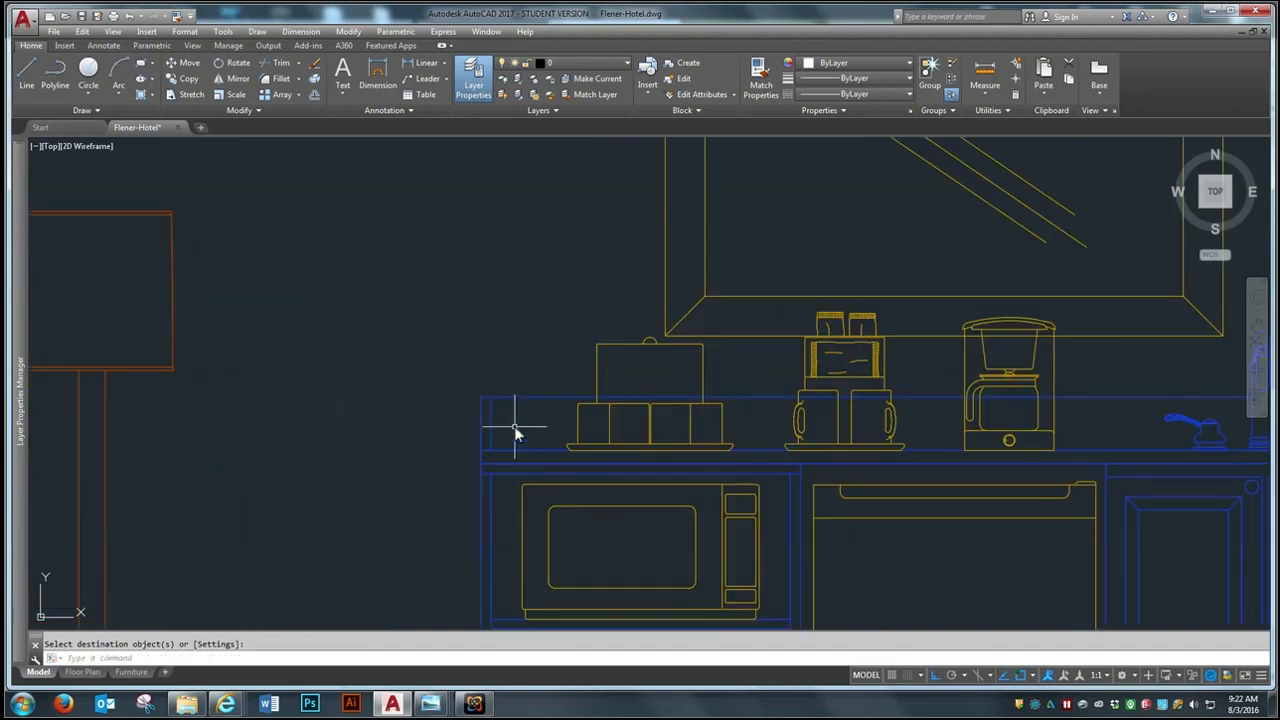
type("tr")
key("Return")
left_click(755, 378)
left_click(553, 429)
key("Return")
left_click(643, 403)
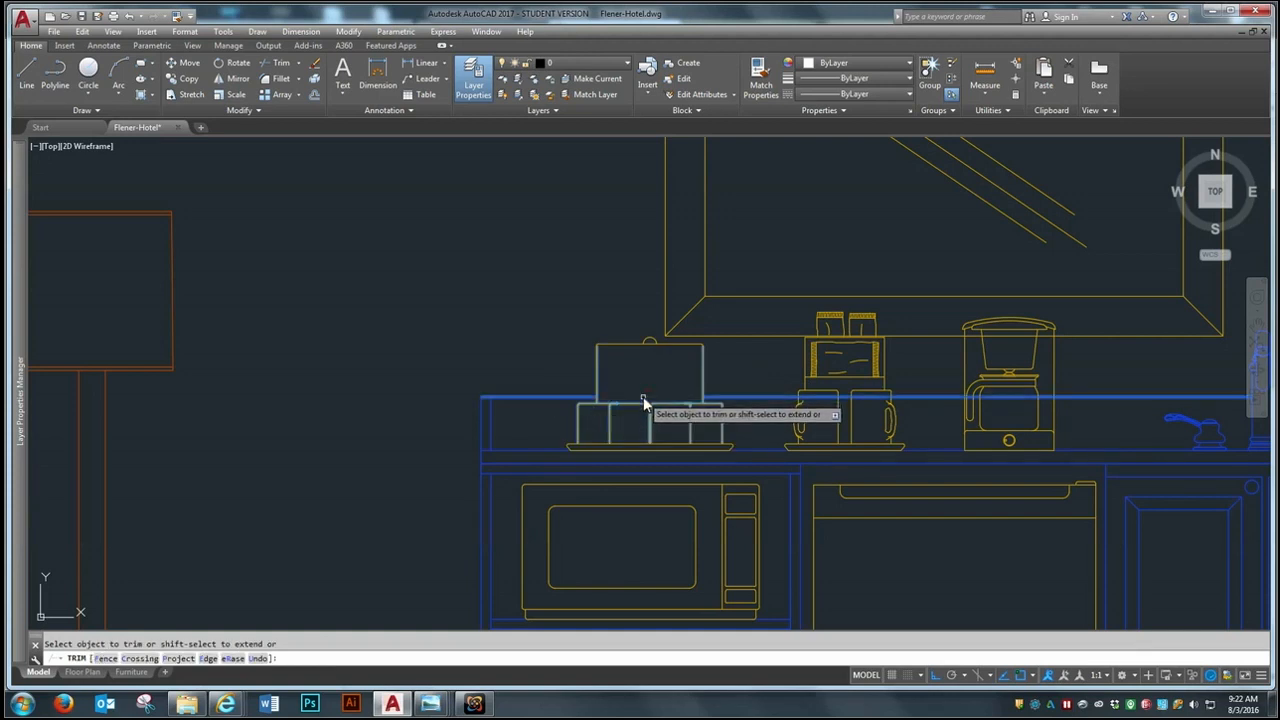
key("Return")
Step: Trim the backsplash's top line where it passes behind the mugs and coffee packet holder
key("Return")
left_click(930, 387)
left_click(763, 421)
key("Return")
left_click(813, 398)
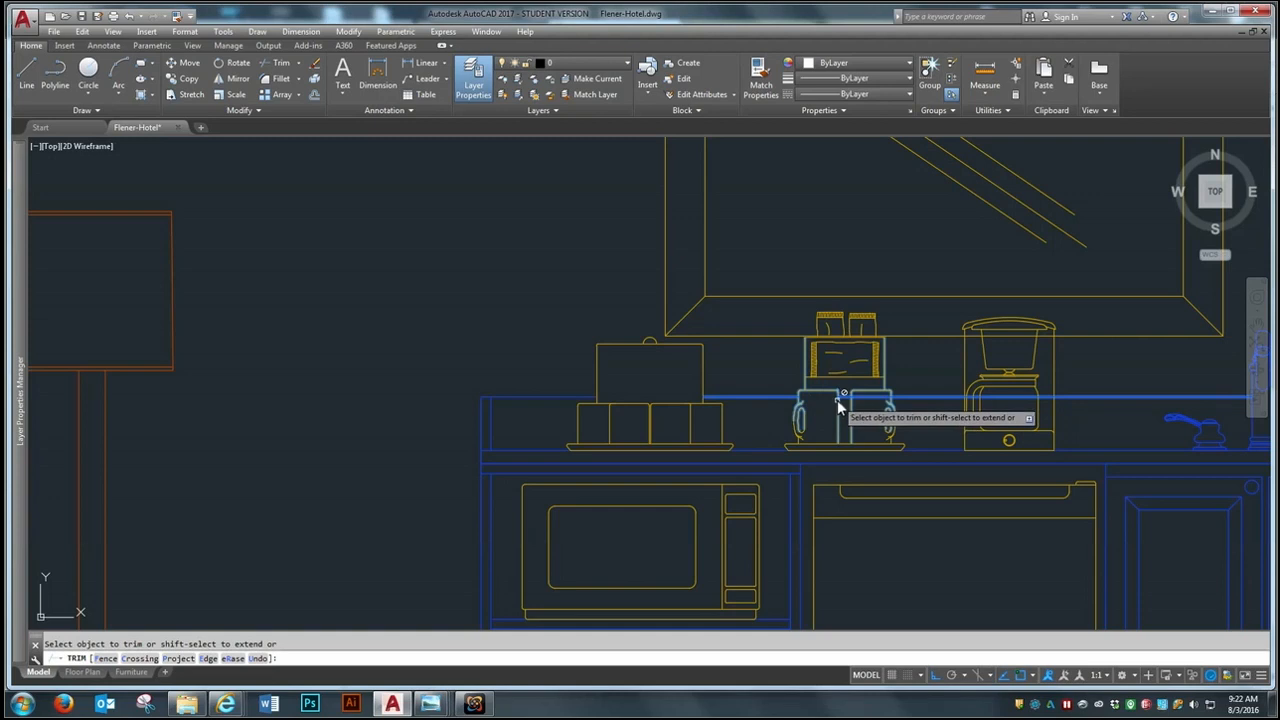
left_click(857, 398)
key("Return")
Step: Trim the backsplash's top line where it passes behind the coffee maker, using the maker's sides as cutting edges
key("Return")
left_click(1106, 366)
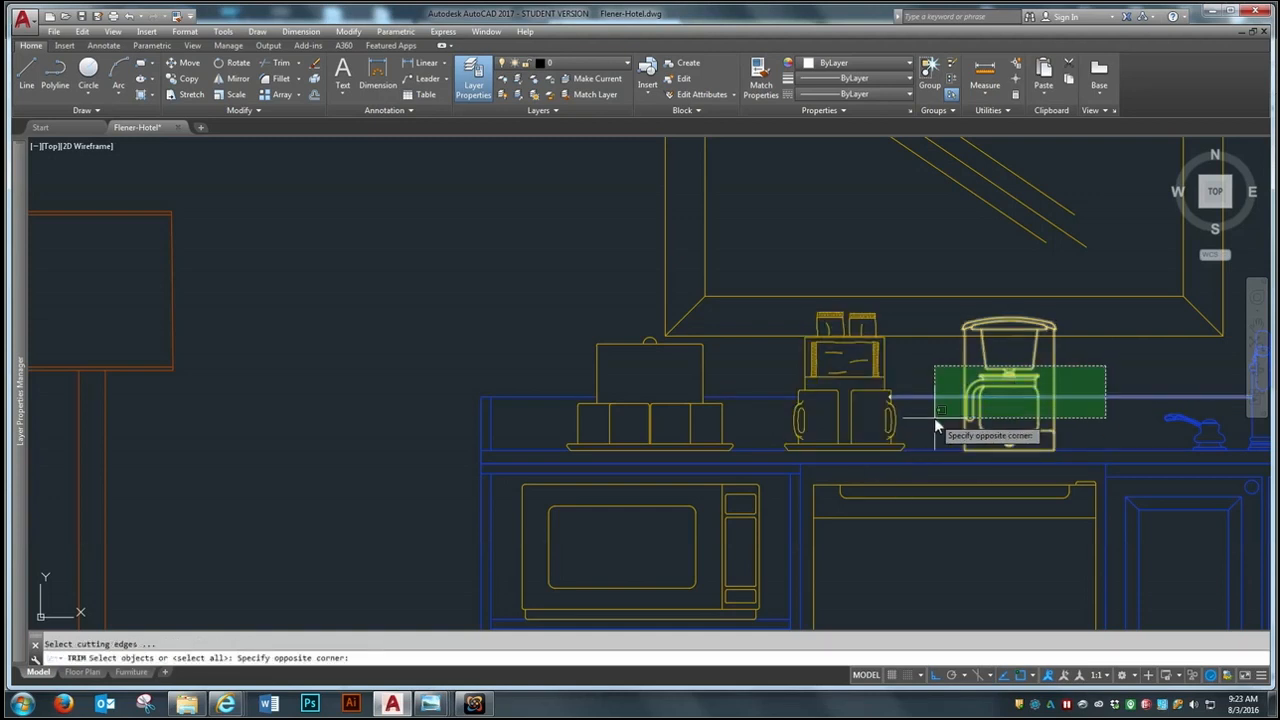
left_click(934, 417)
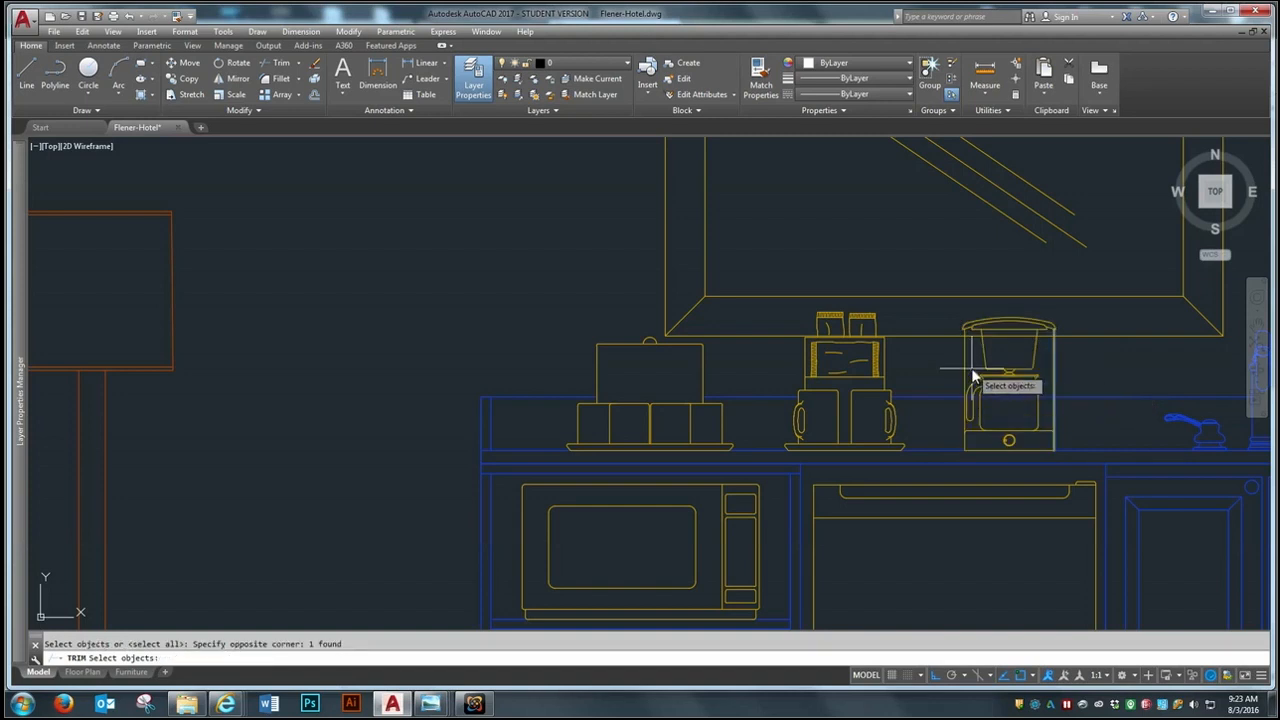
key("Return")
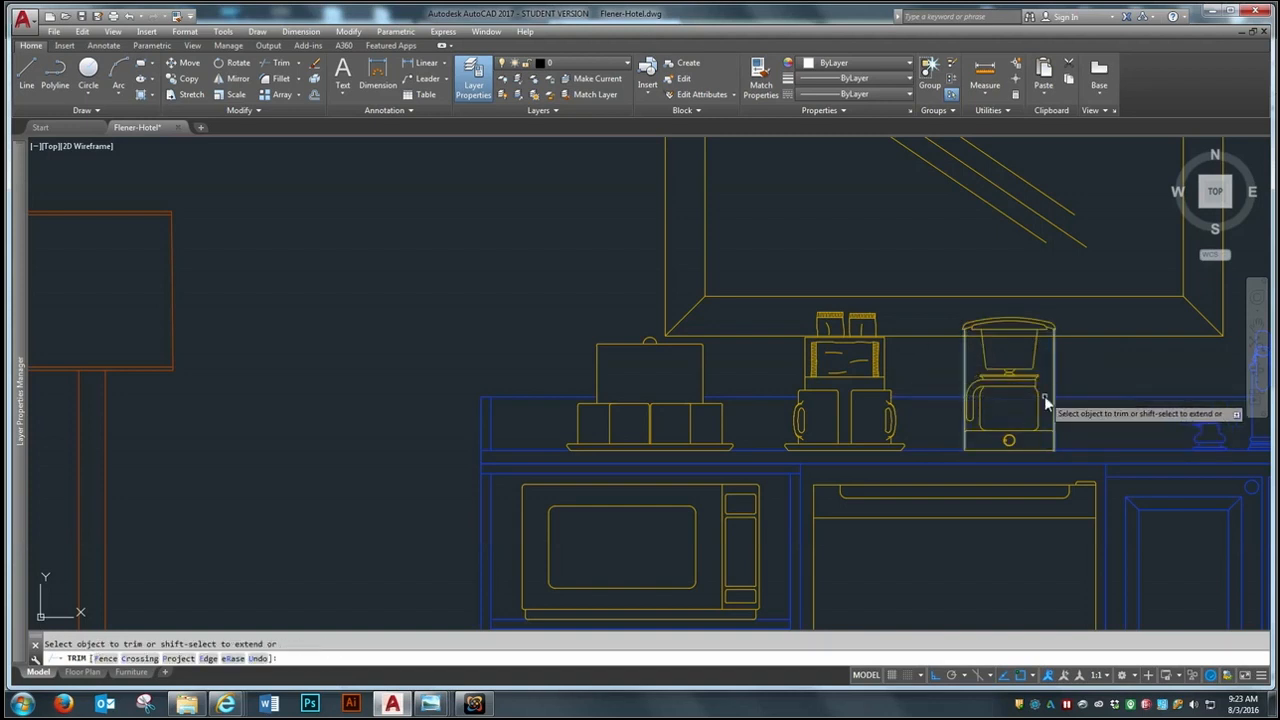
key("Return")
Step: Explode the mirror block above the kitchenette into individual lines
scroll(457, 368, "down", 4)
scroll(606, 342, "up", 4)
scroll(606, 342, "up", 2)
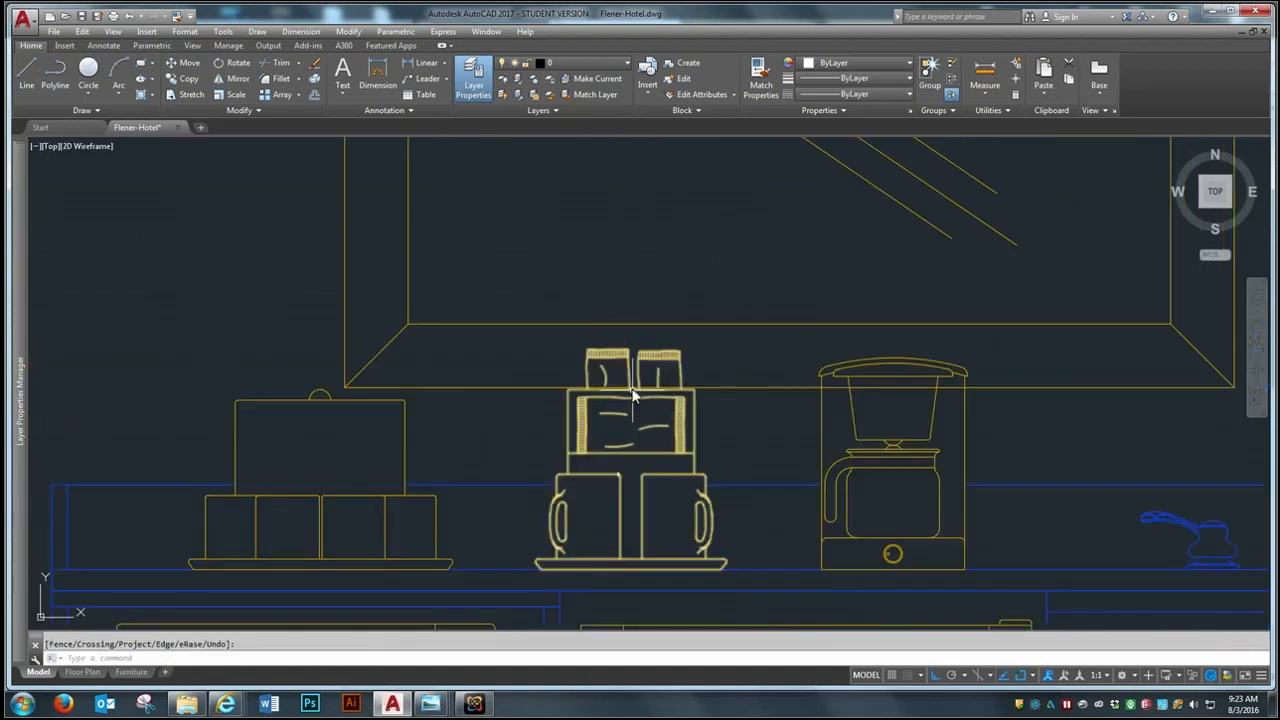
scroll(531, 388, "down", 2)
type("x")
key("Return")
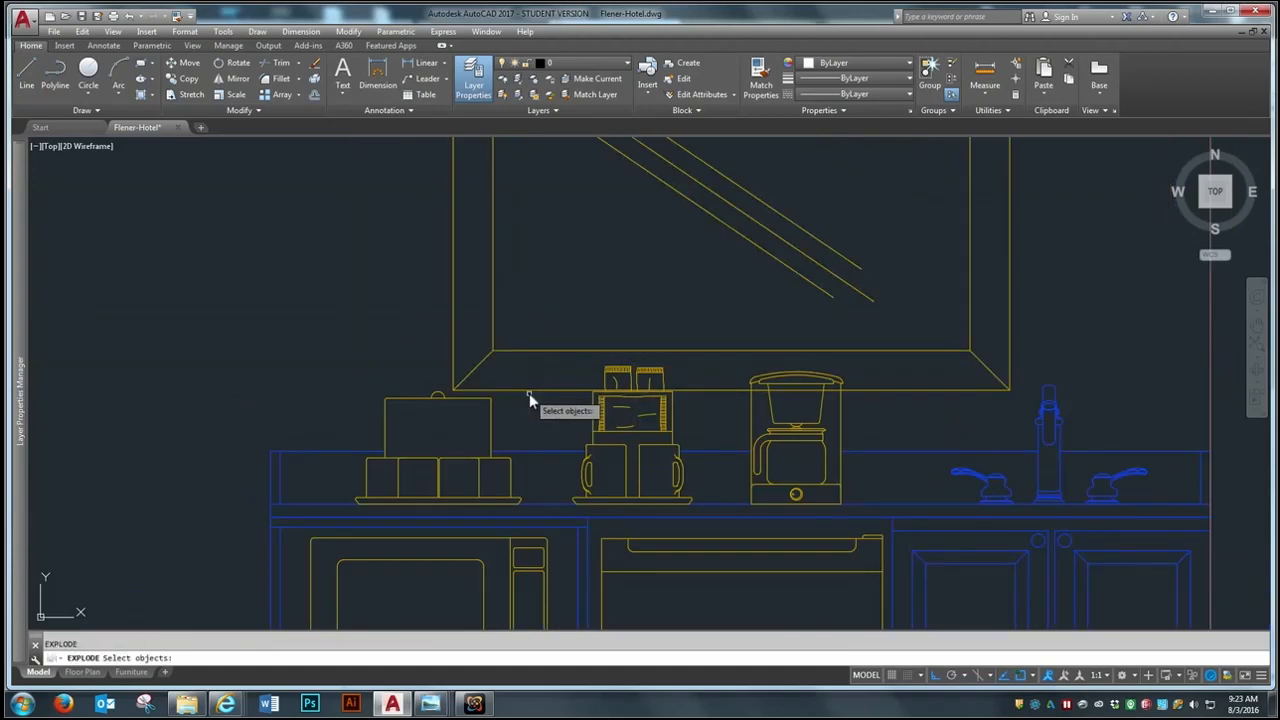
left_click(529, 393)
key("Return")
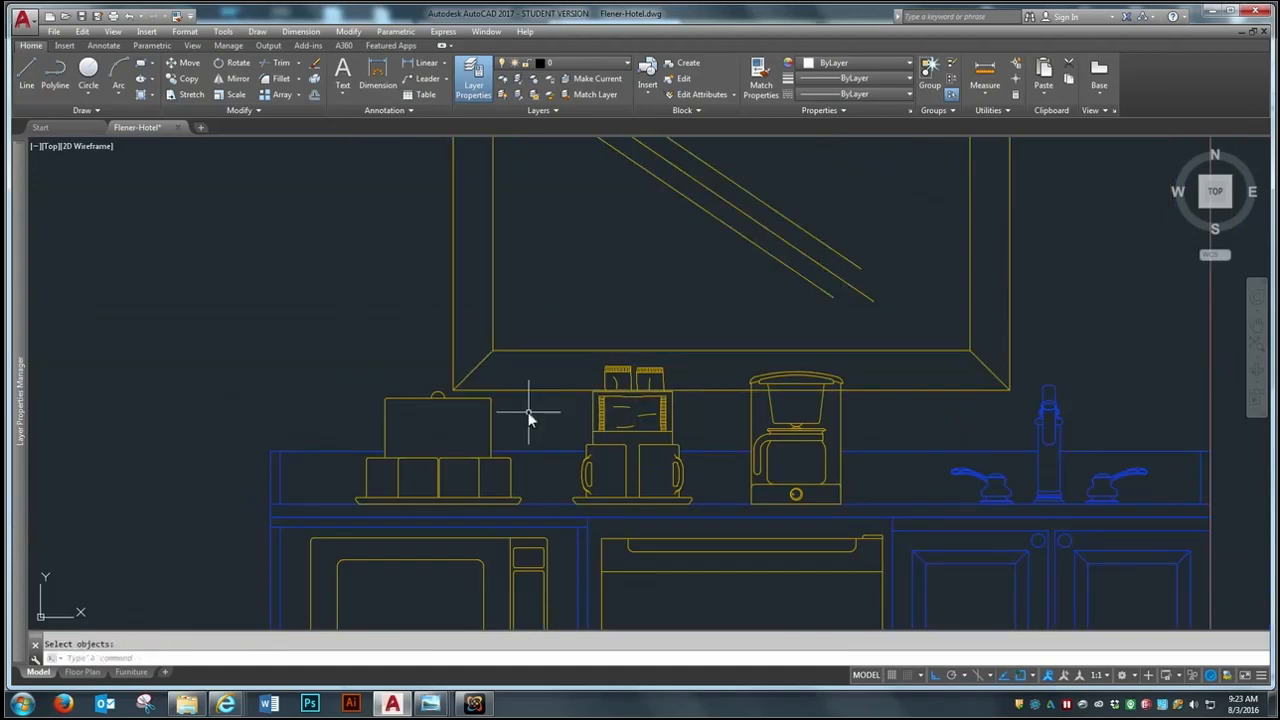
Step: Trim the mirror frame's bottom line where it passes behind the coffee maker and the coffee packets
type("tr")
key("Return")
left_click(887, 366)
left_click(550, 422)
key("Return")
scroll(790, 396, "up", 4)
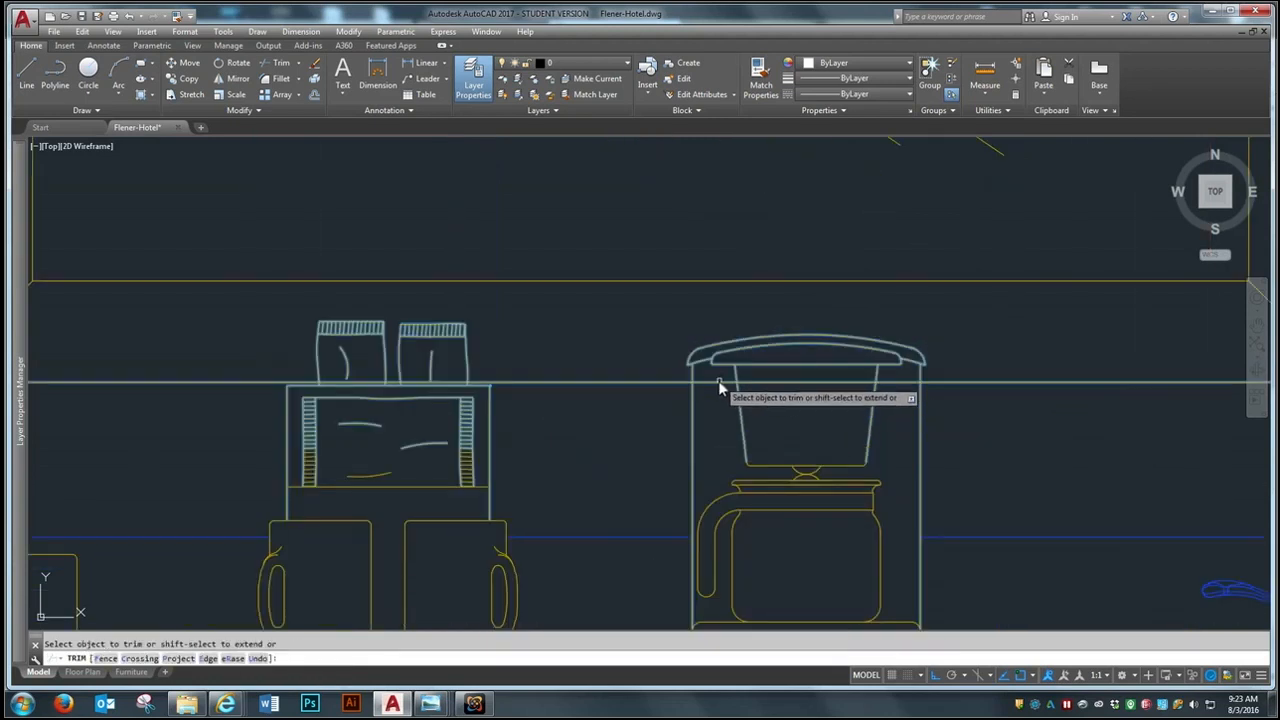
left_click(797, 382)
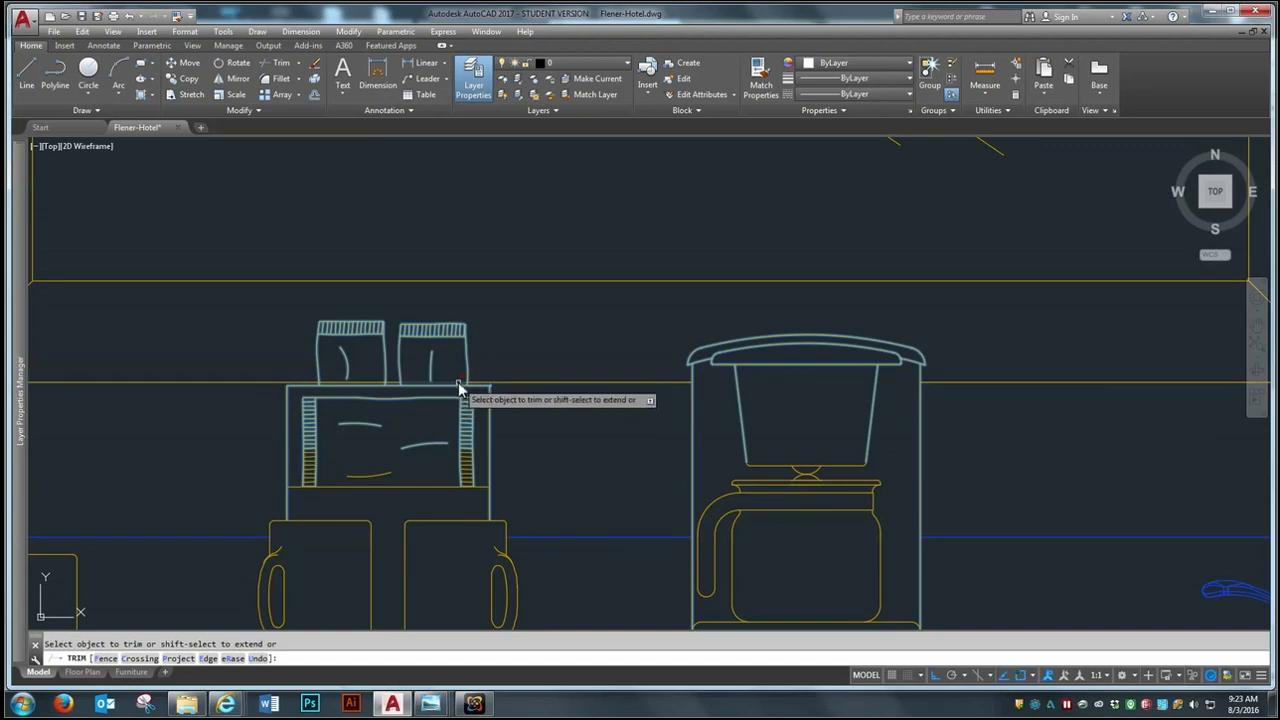
key("Escape")
Step: Move the whole sitting room elevation straight up from the floor plan by about 21 feet
scroll(380, 386, "down", 8)
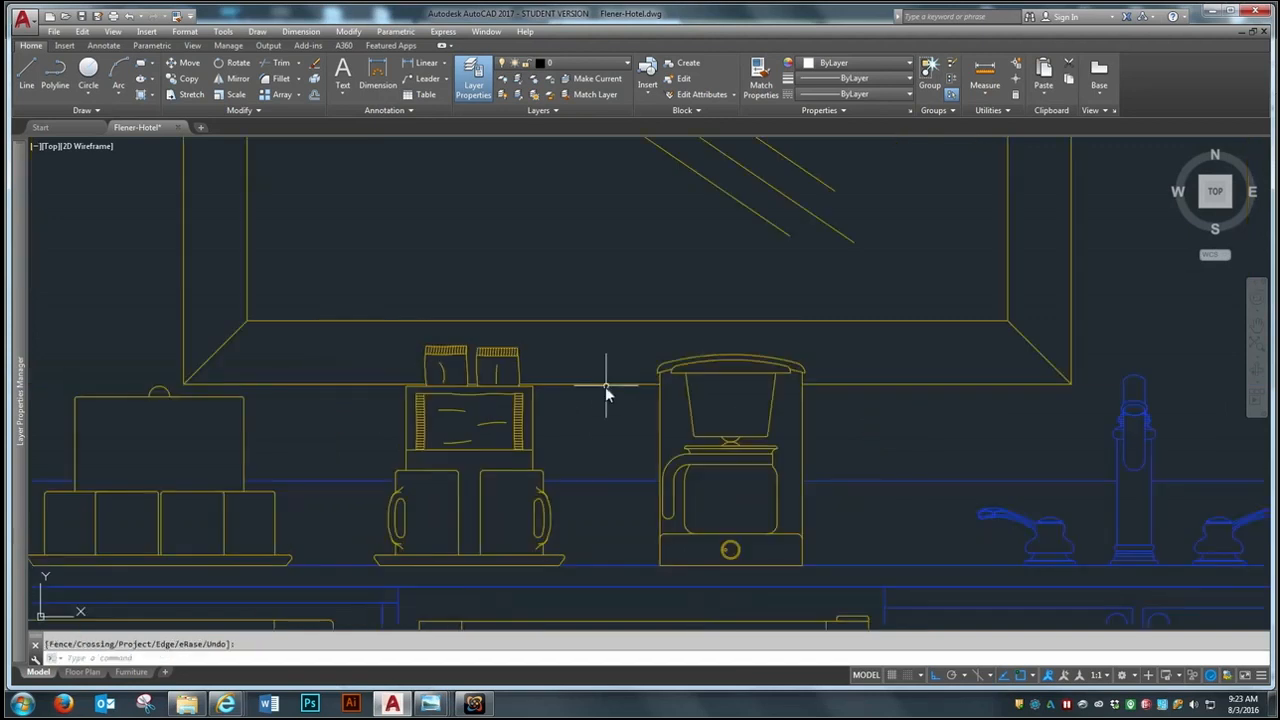
scroll(778, 430, "down", 4)
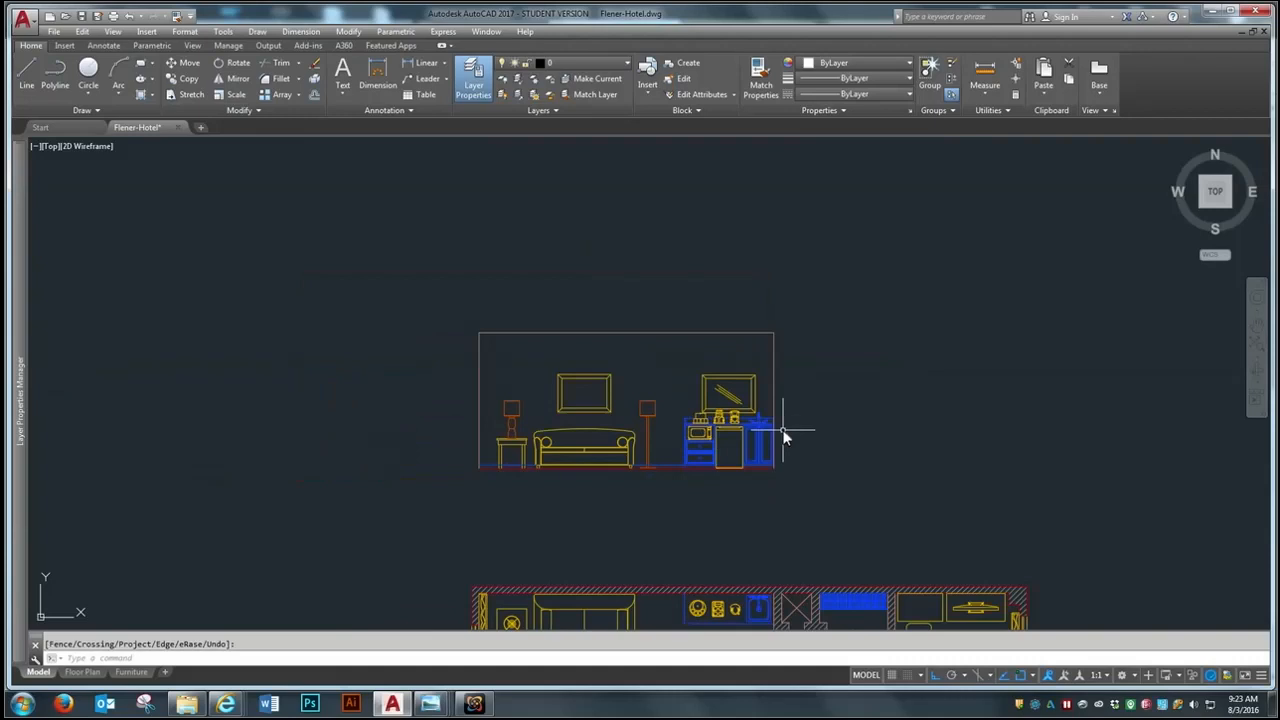
scroll(724, 410, "up", 2)
scroll(577, 384, "down", 2)
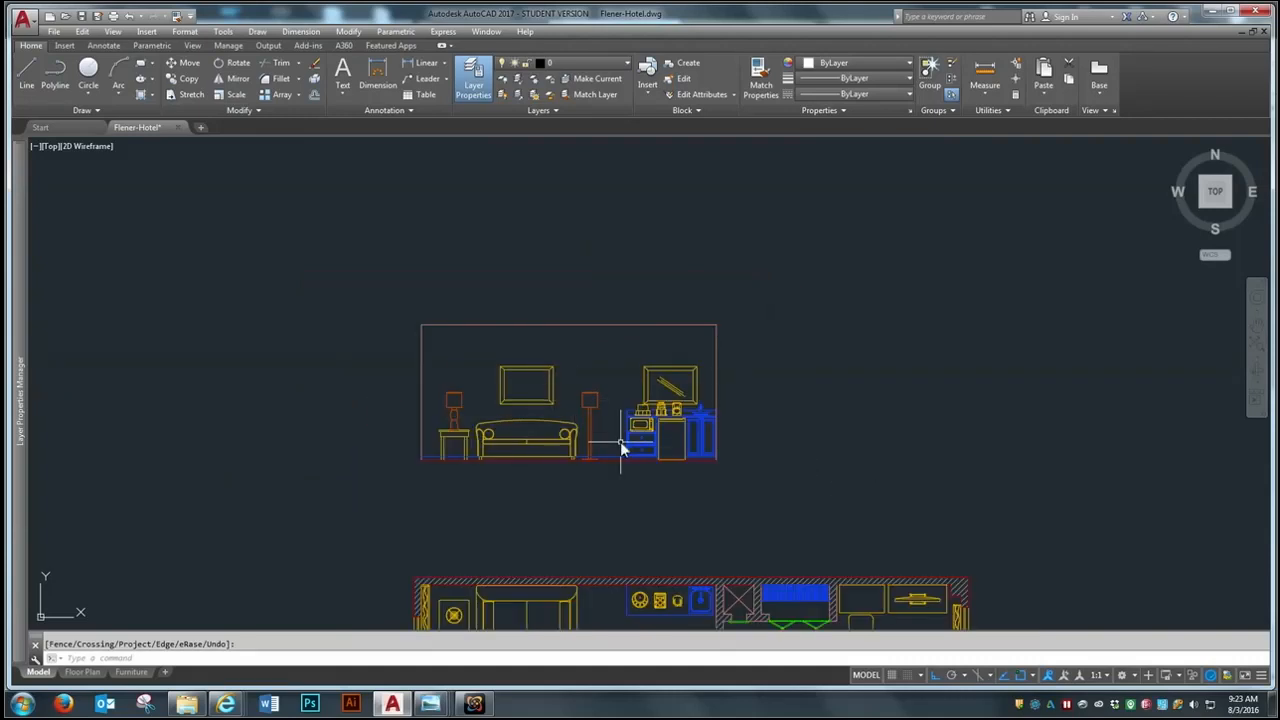
type("m")
key("Return")
left_click(759, 293)
left_click(408, 508)
key("Return")
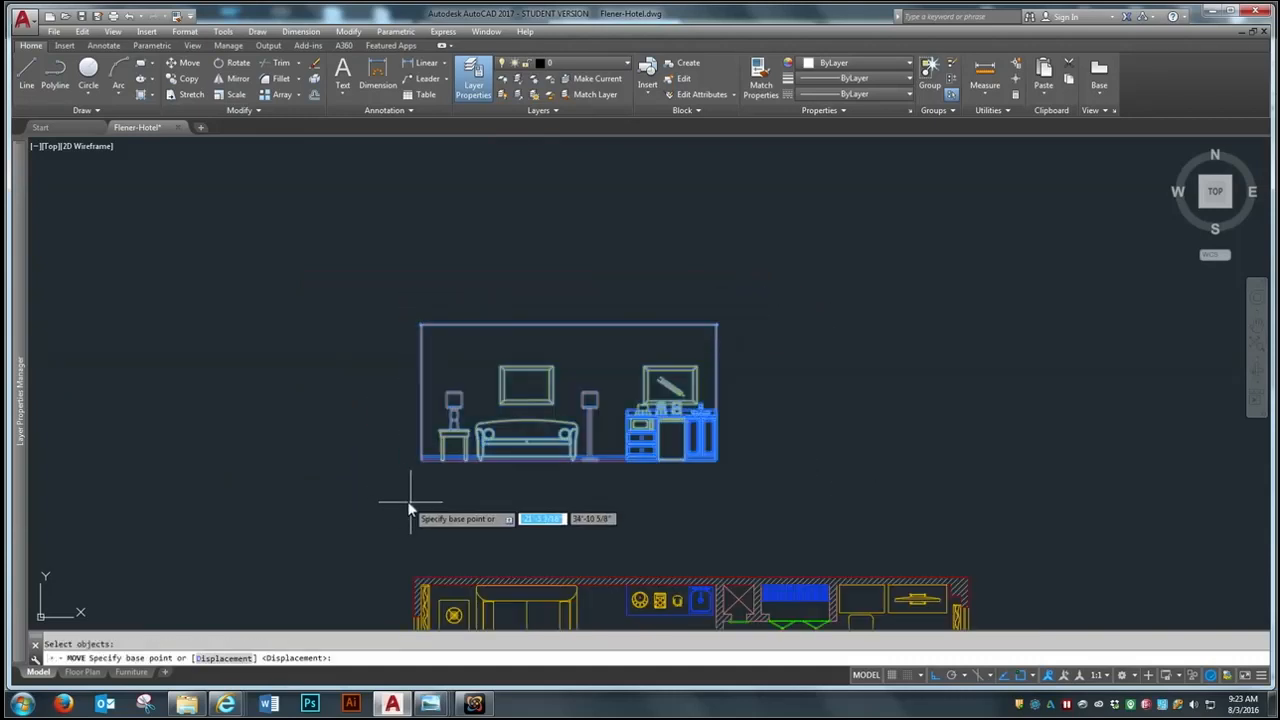
left_click(442, 507)
scroll(442, 507, "down", 4)
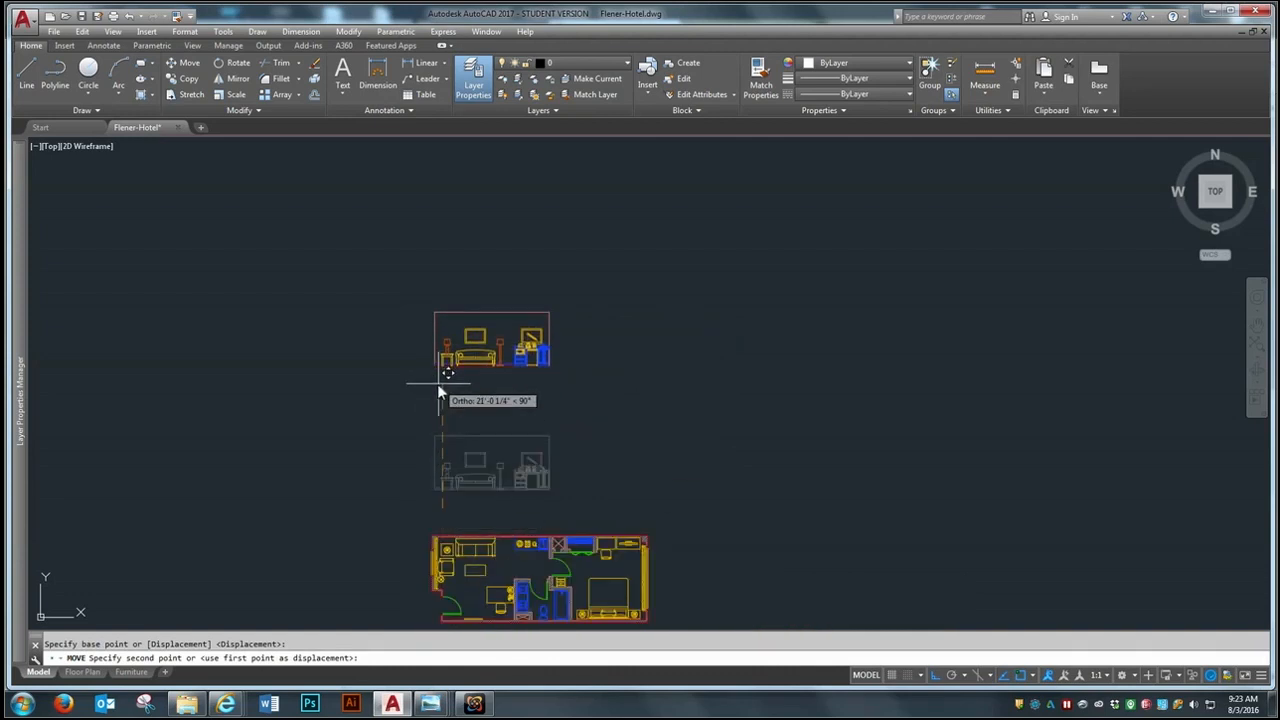
left_click(439, 384)
Step: Move the sitting room elevation horizontally to the right, clear of the space above the floor plan
scroll(498, 383, "down", 2)
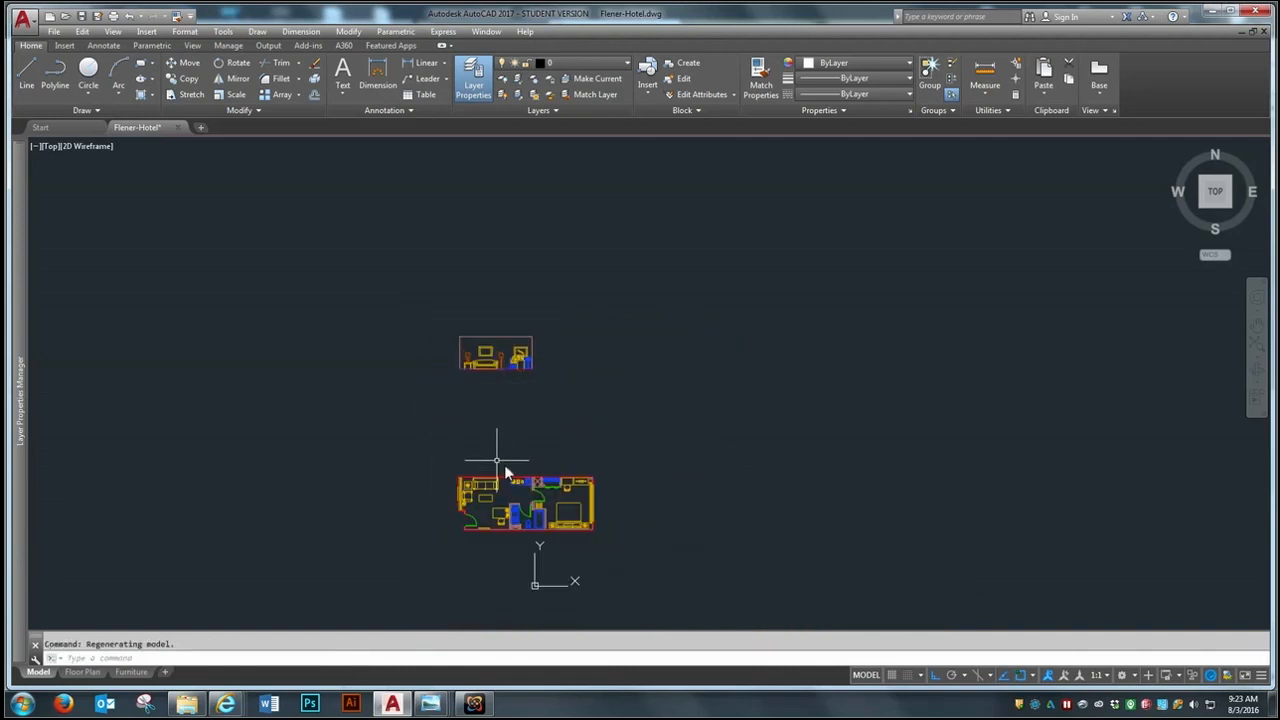
type("m")
key("Return")
left_click(557, 318)
left_click(462, 370)
key("Return")
left_click(463, 384)
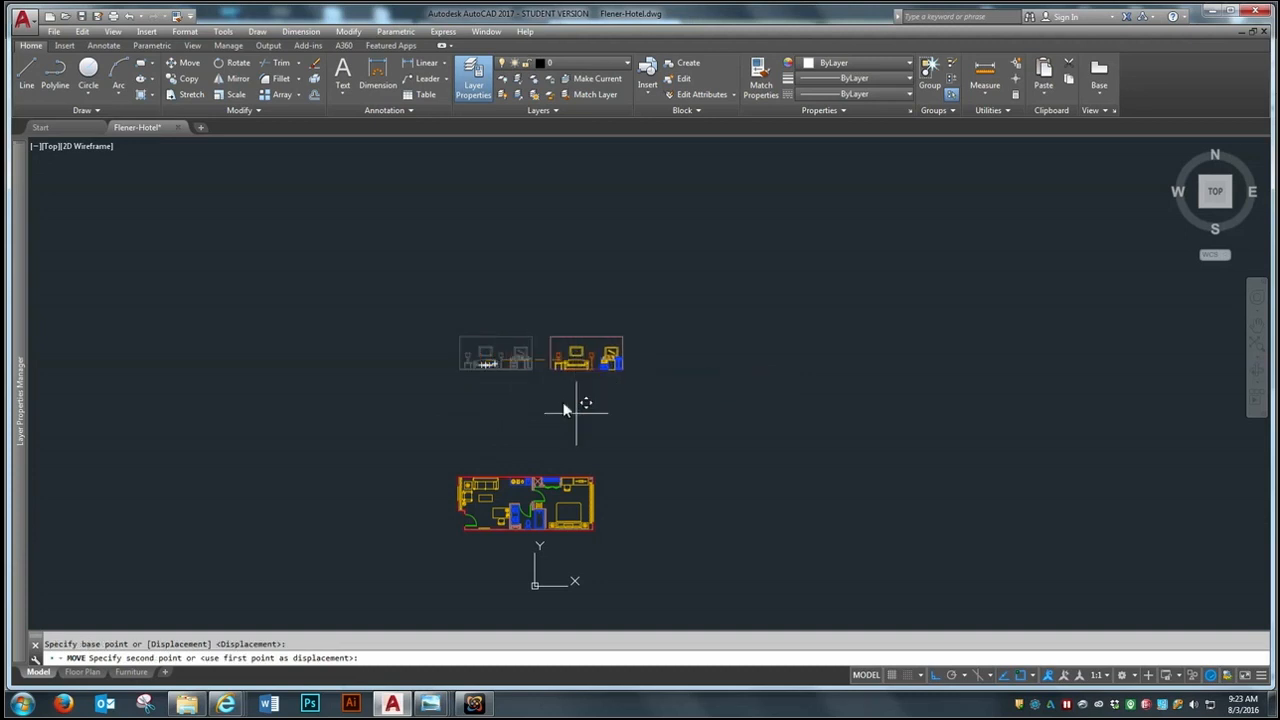
left_click(748, 394)
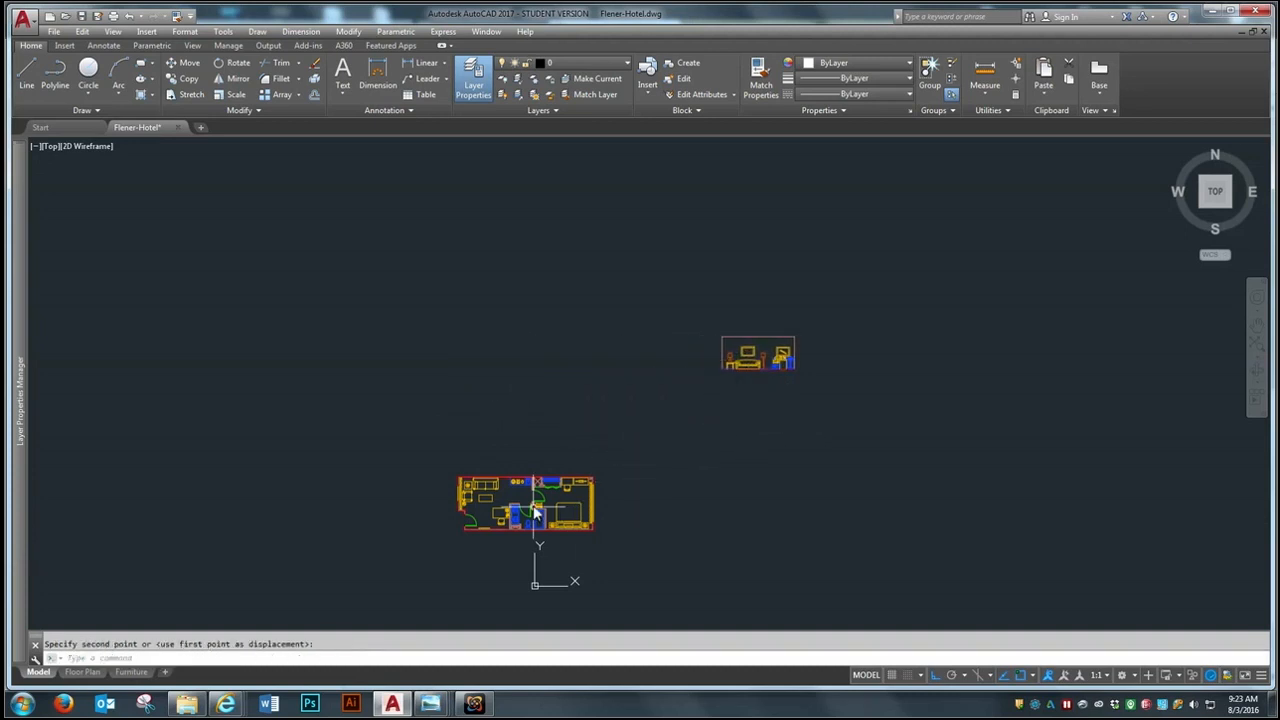
Step: Examine the bedroom elevation reference image in Windows Photo Viewer for its wall and furniture layout, and return to AutoCAD
scroll(455, 520, "up", 2)
scroll(660, 465, "up", 4)
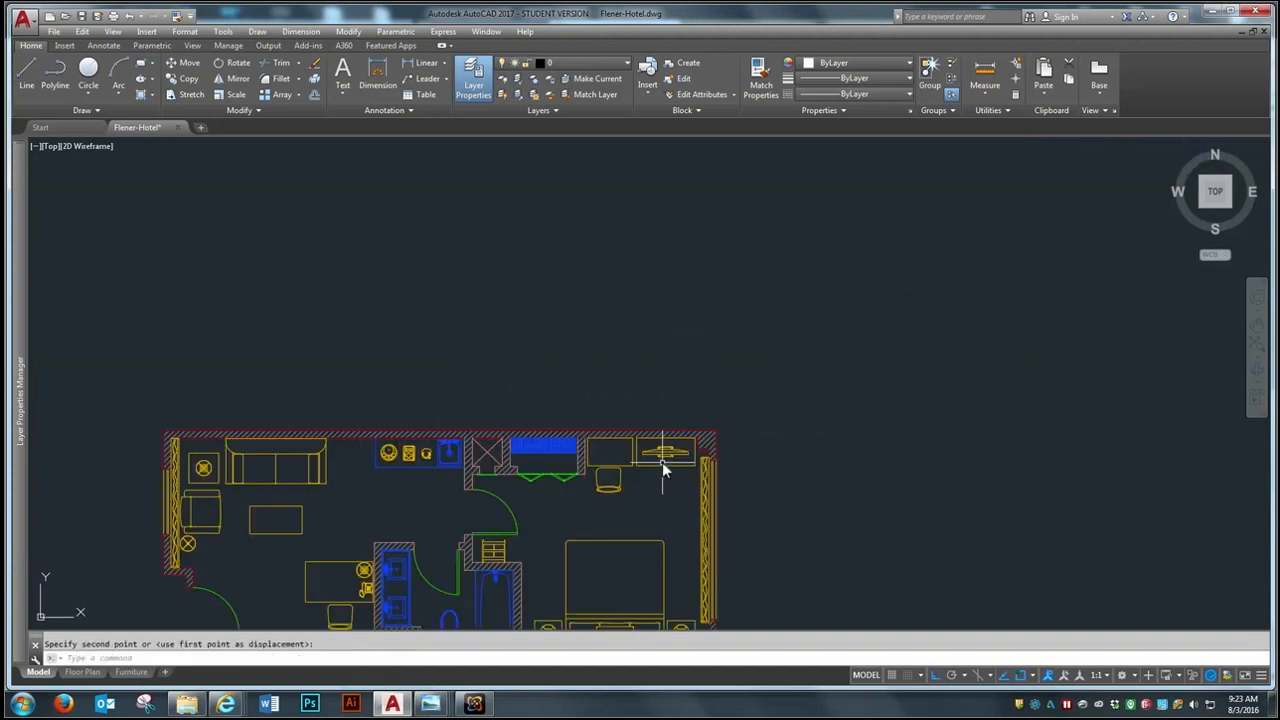
scroll(657, 456, "up", 2)
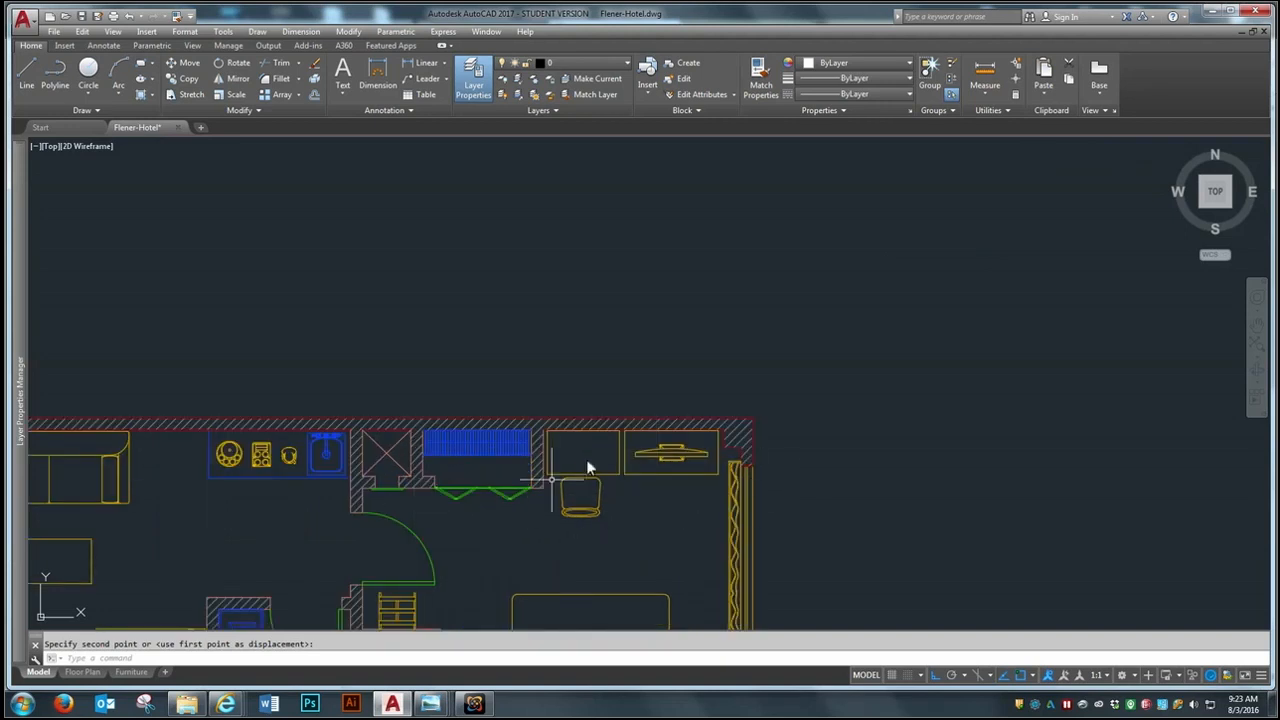
mouse_move(430, 703)
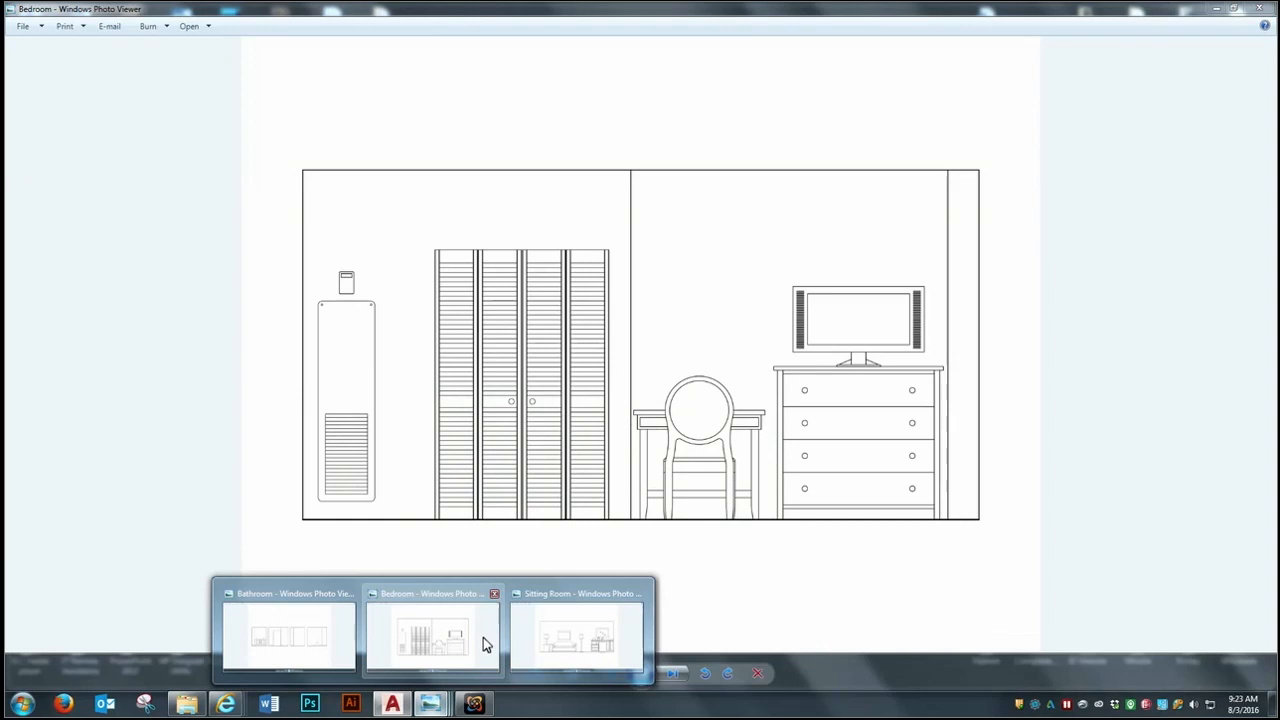
left_click(483, 637)
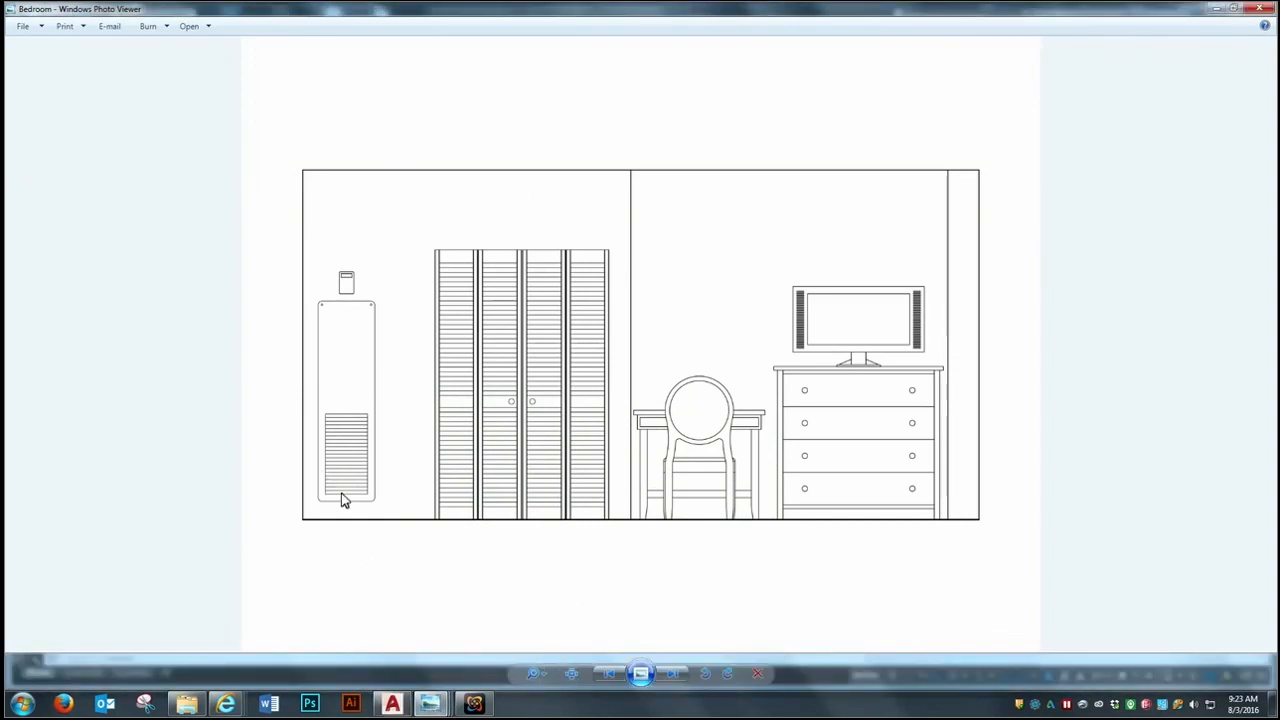
left_click(1213, 10)
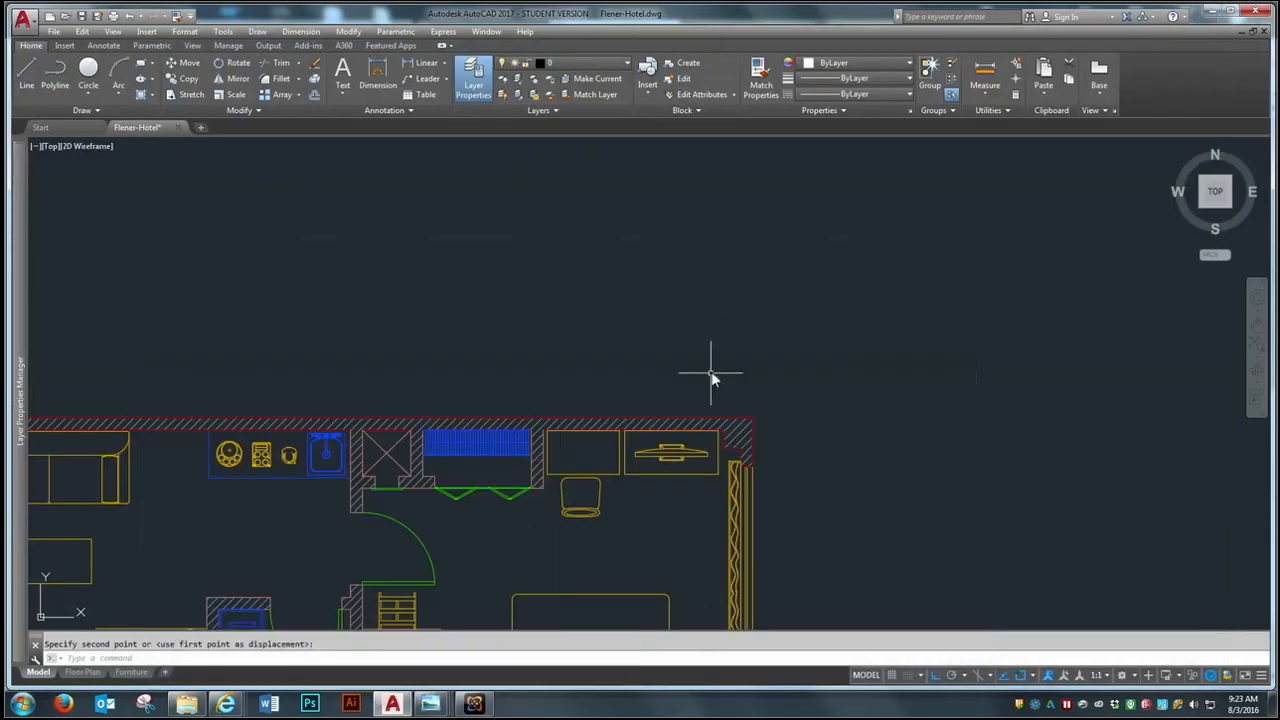
Step: Draw vertical projection lines up from the bedroom back wall's two inside corners, above the floor plan
type("l")
key("Return")
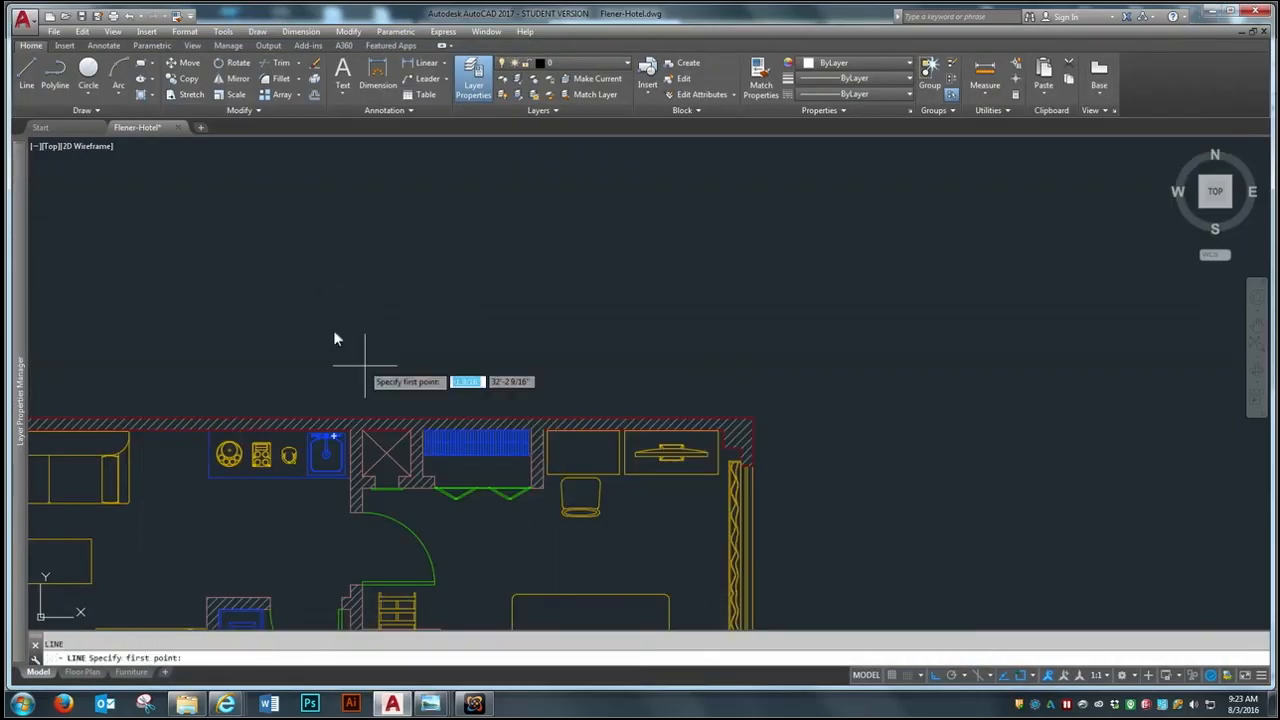
left_click(363, 437)
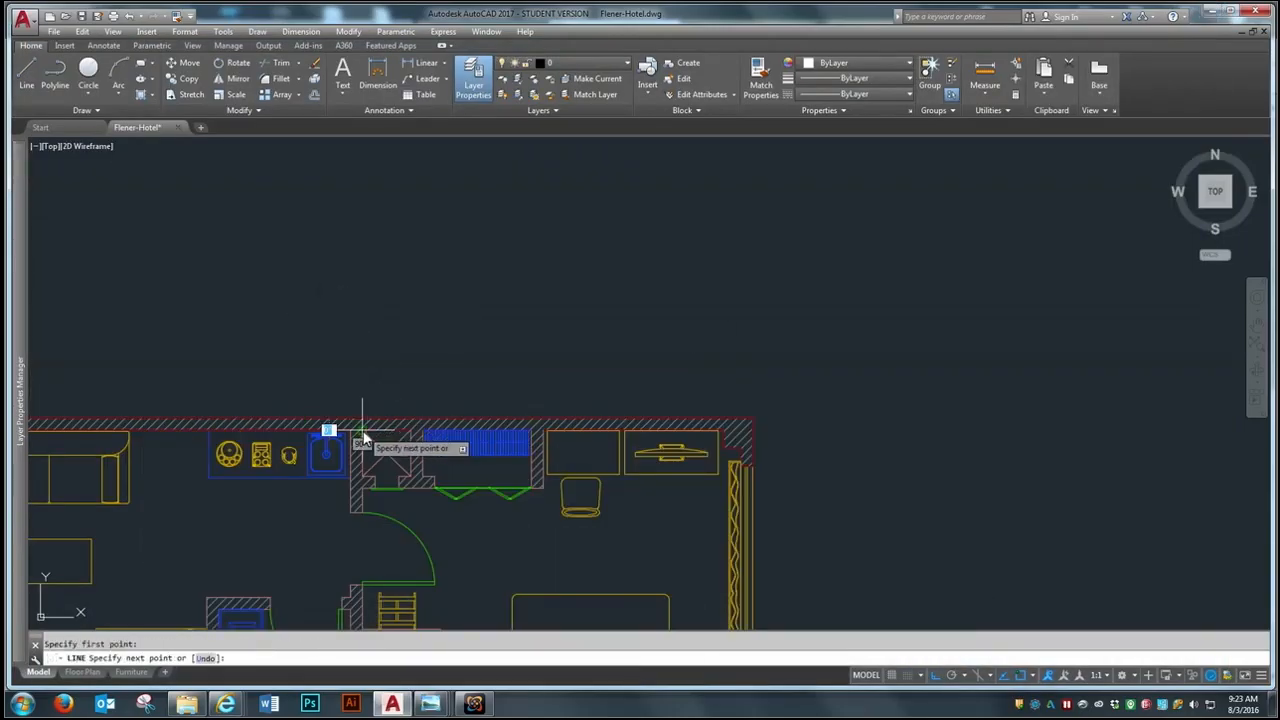
scroll(363, 437, "down", 3)
scroll(484, 361, "up", 3)
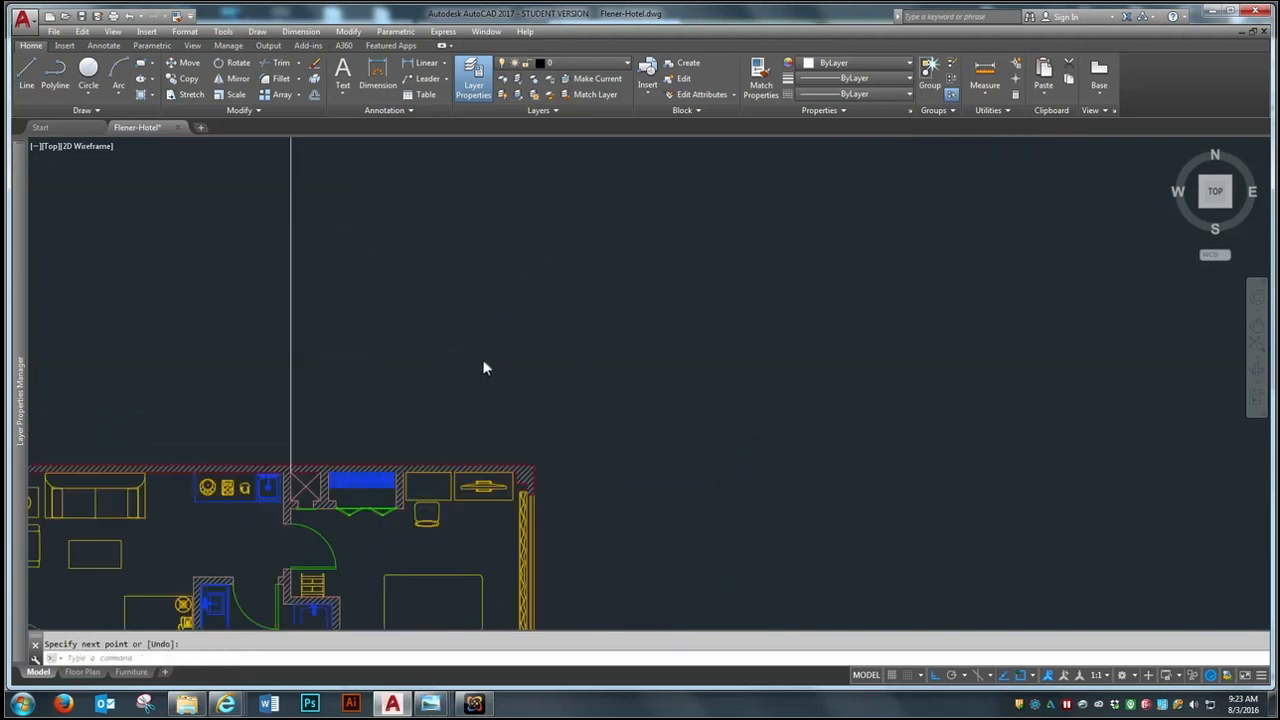
key("Return")
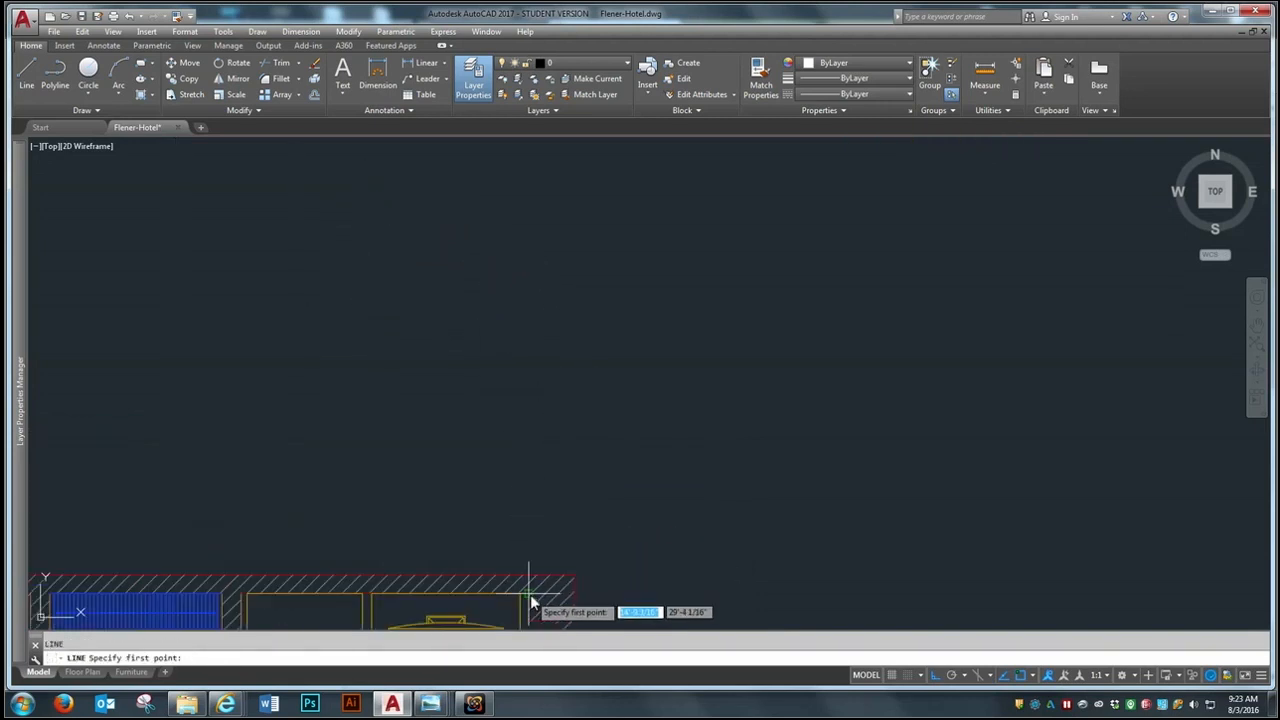
left_click(535, 597)
scroll(535, 597, "down", 2)
key("Return")
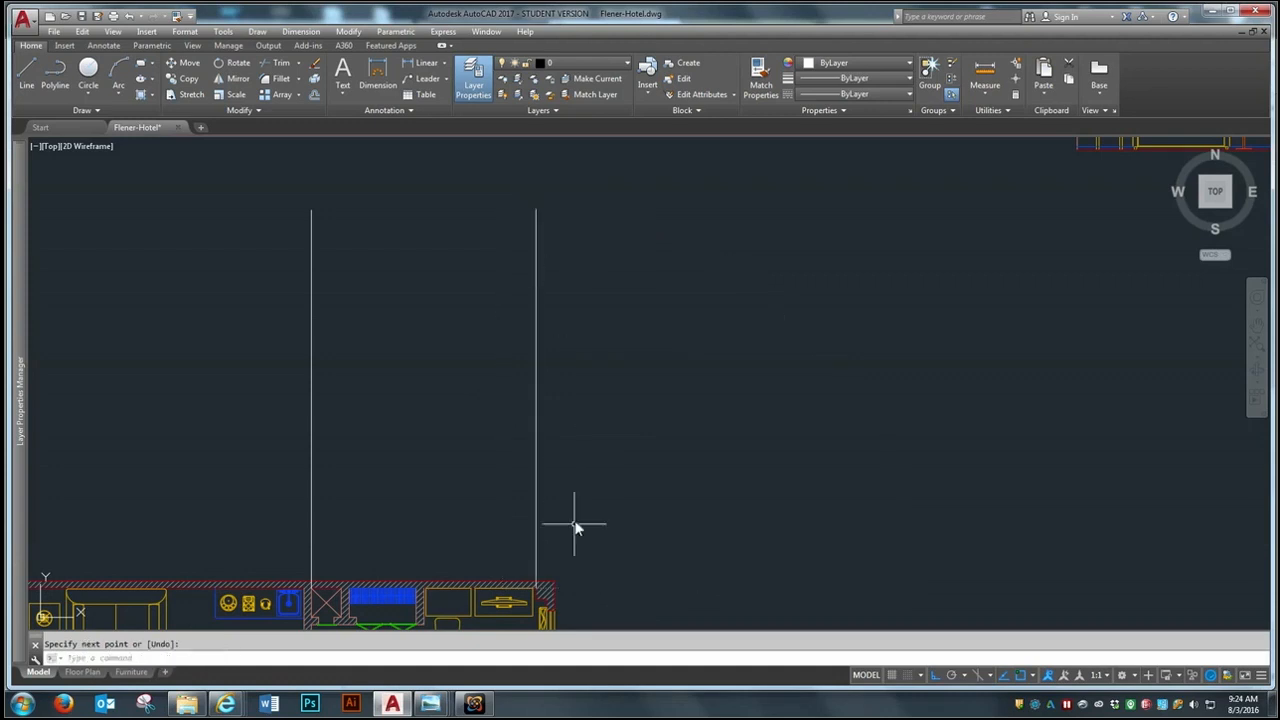
Step: Draw a vertical projection line up from the inside corner of the window recess beside the TV dresser
scroll(569, 566, "up", 2)
scroll(527, 408, "down", 2)
scroll(524, 511, "up", 1)
scroll(522, 517, "up", 3)
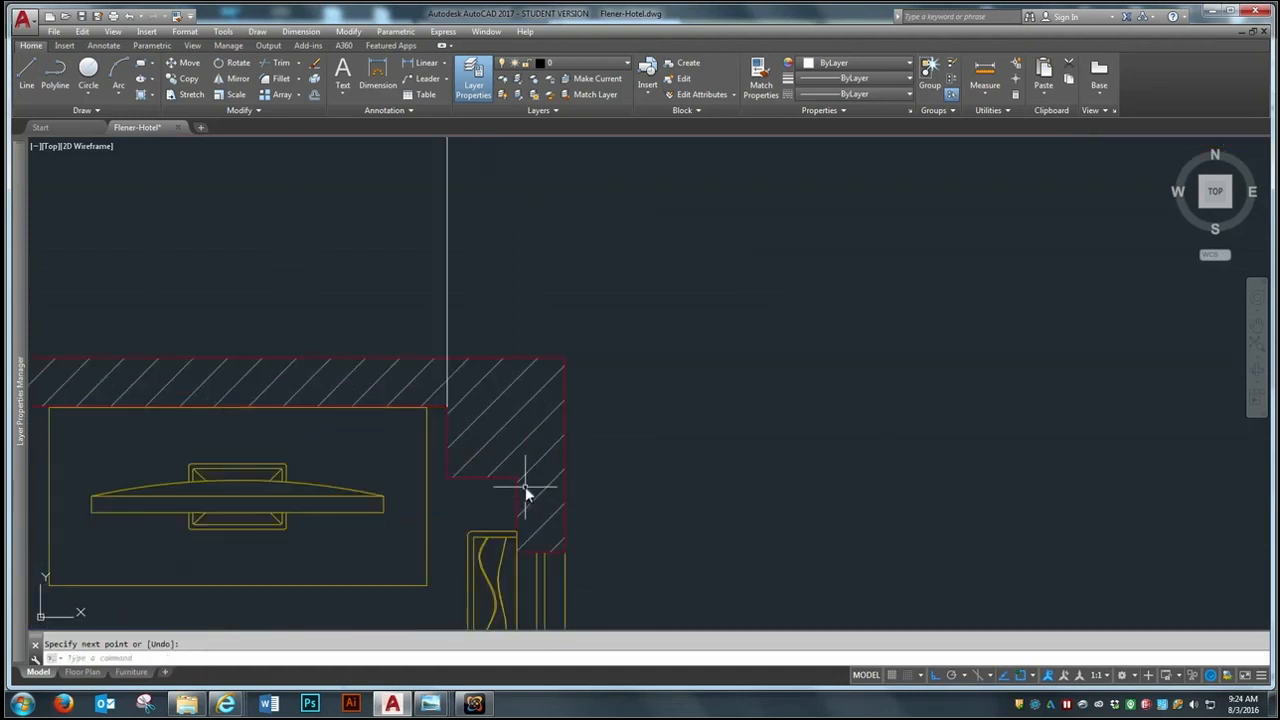
key("Return")
left_click(516, 479)
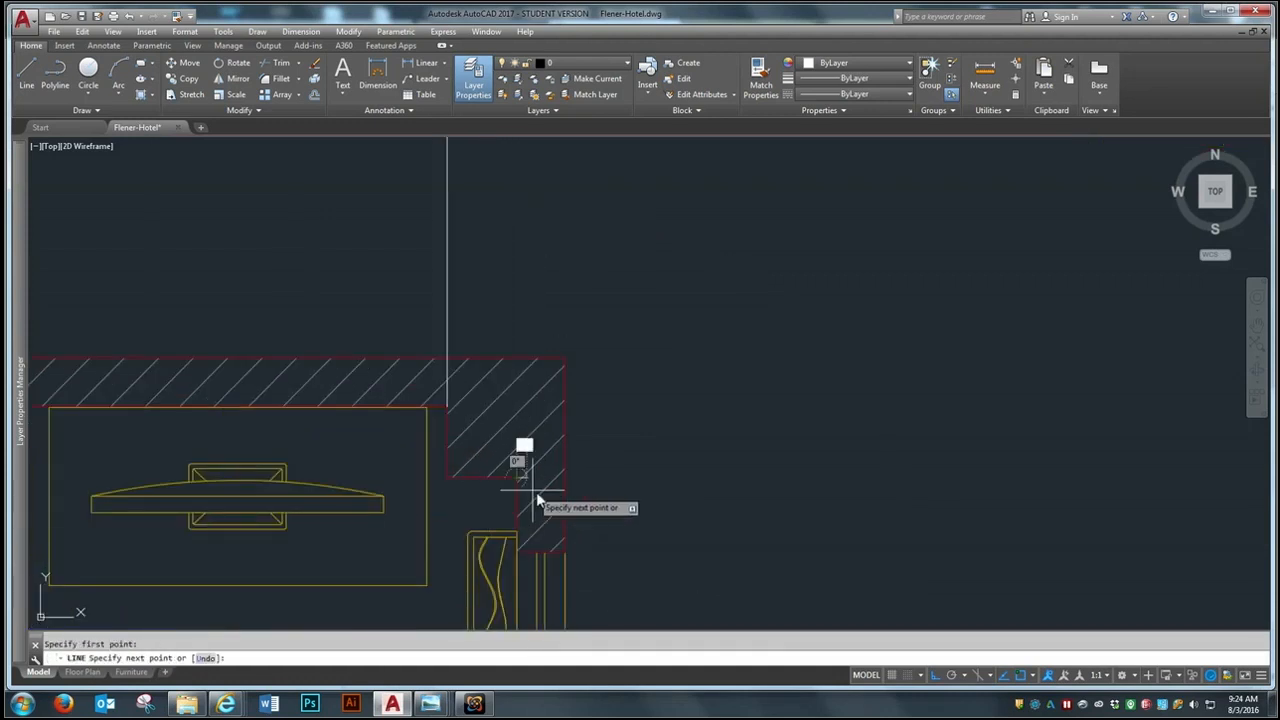
scroll(590, 525, "down", 3)
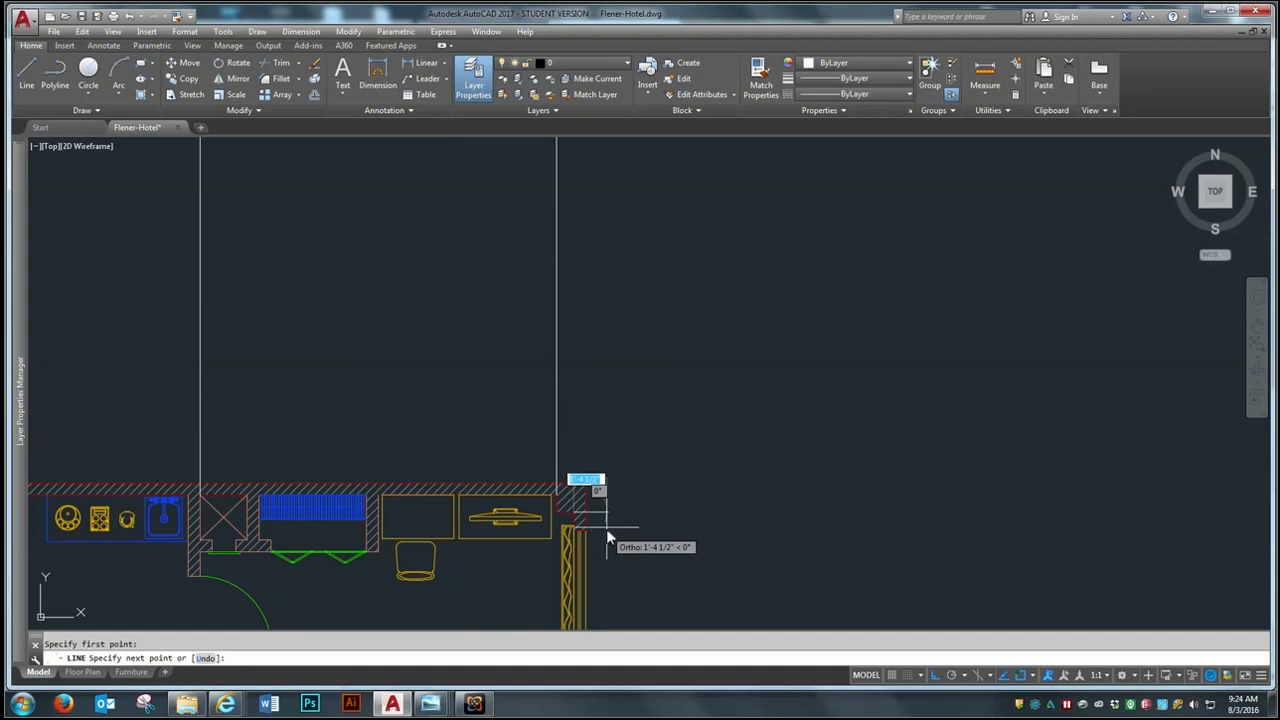
left_click(612, 168)
key("Return")
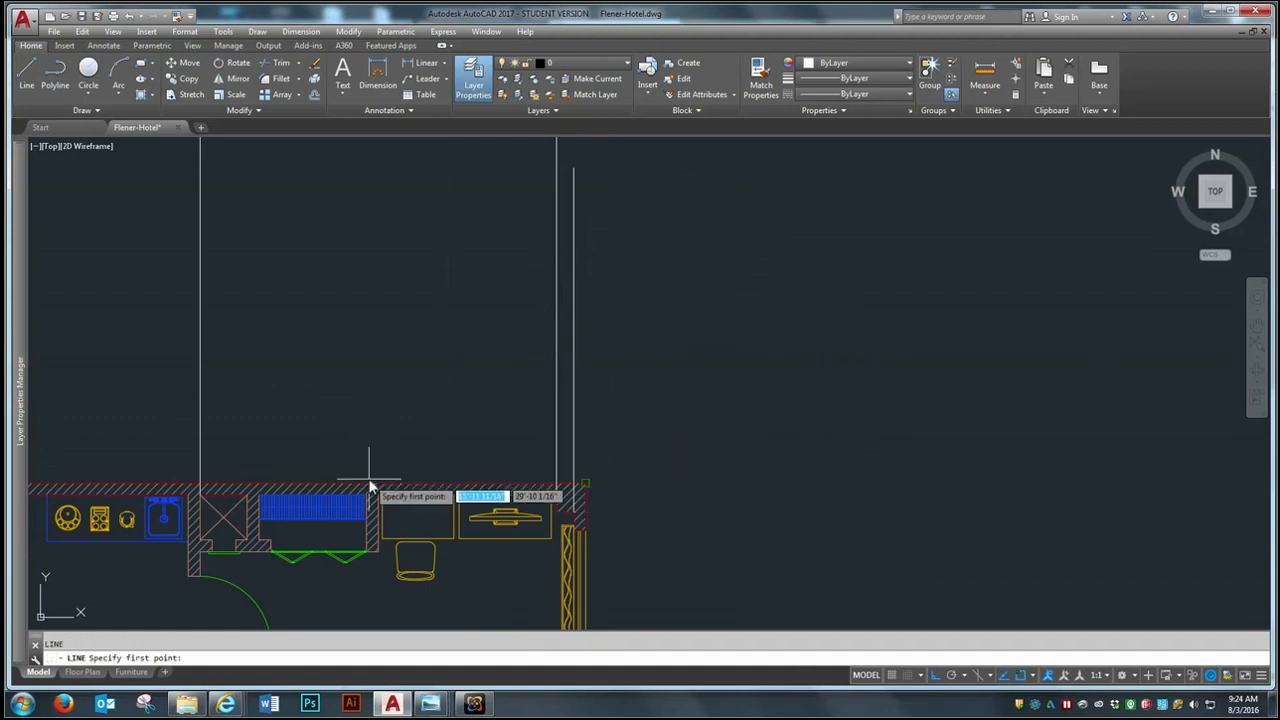
Step: Draw vertical projection lines up from the bedroom-side corner of the closet's right wall and the right edge of the closet opening
scroll(371, 486, "up", 2)
left_click(391, 521)
scroll(434, 503, "down", 2)
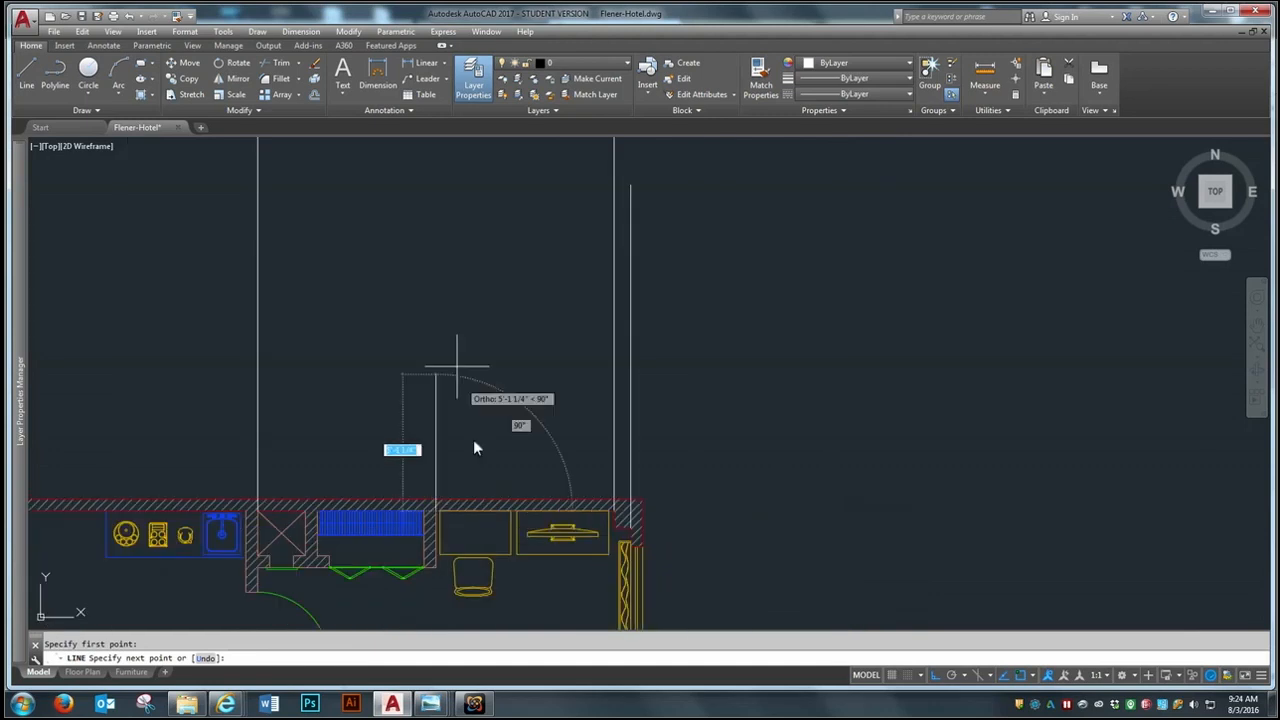
left_click(459, 194)
key("Return")
scroll(415, 594, "up", 2)
key("Return")
left_click(440, 535)
scroll(471, 558, "down", 2)
key("Return")
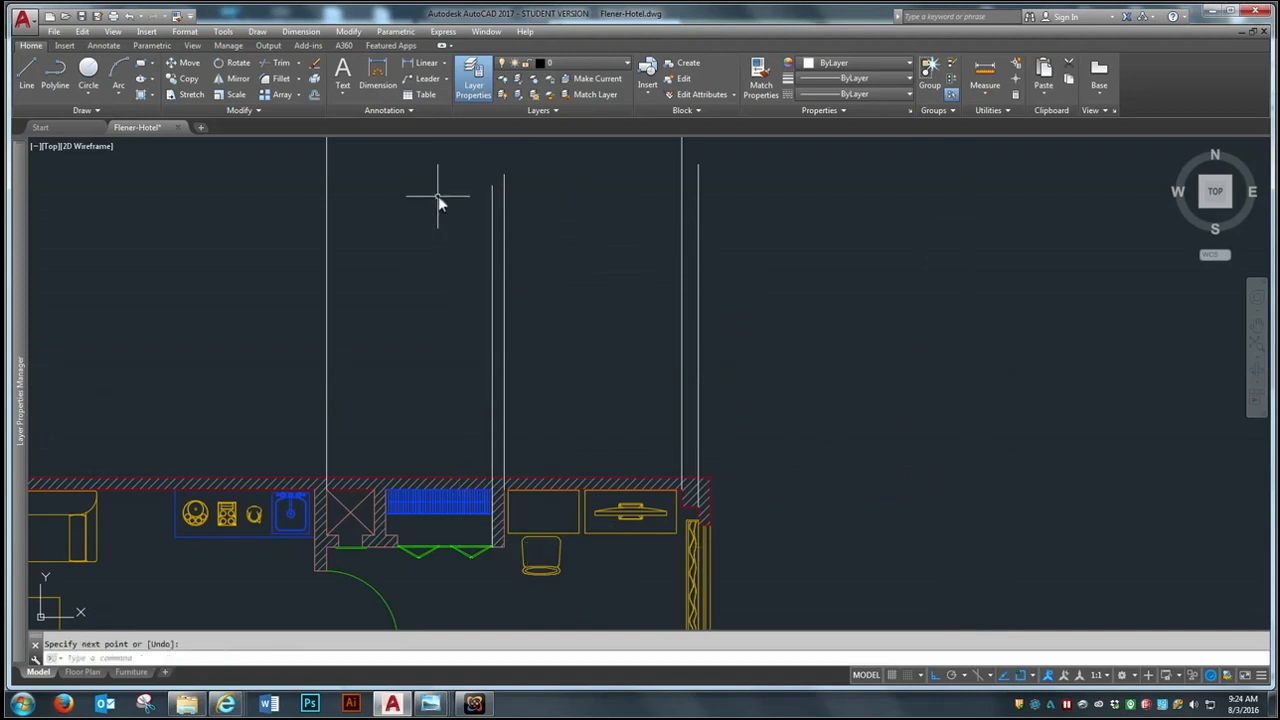
Step: Draw a vertical projection line up from the left edge of the closet's bifold door opening
scroll(418, 545, "up", 2)
key("Return")
left_click(390, 538)
scroll(390, 545, "down", 5)
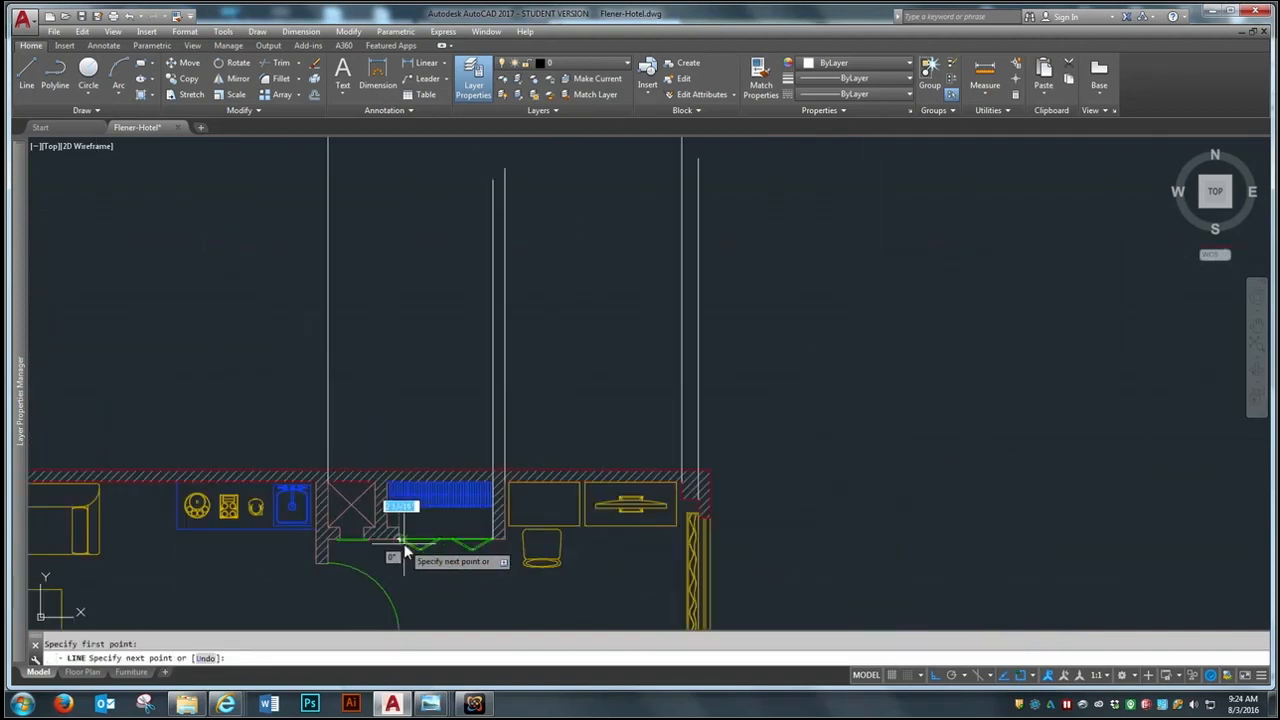
left_click(399, 190)
scroll(330, 560, "up", 3)
scroll(337, 538, "down", 8)
scroll(634, 486, "down", 6)
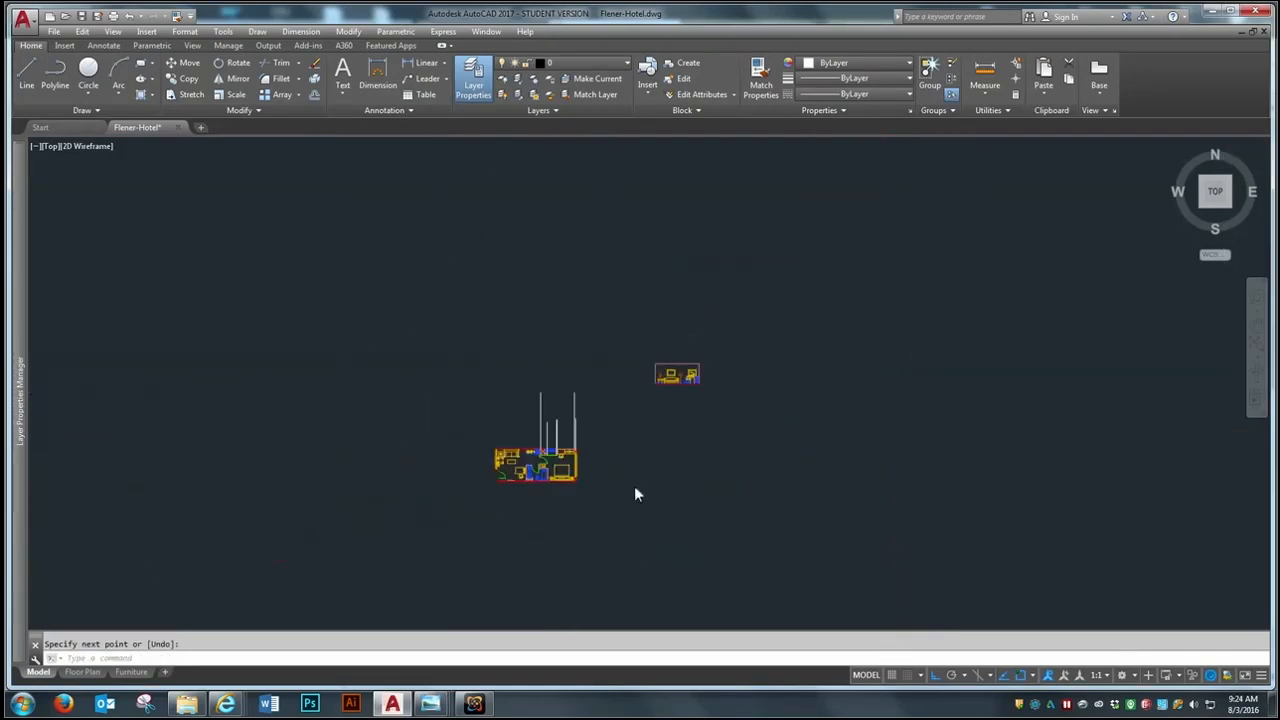
Step: Check the bedroom elevation reference image in Windows Photo Viewer for the items left of the closet, and return to AutoCAD
scroll(548, 522, "up", 2)
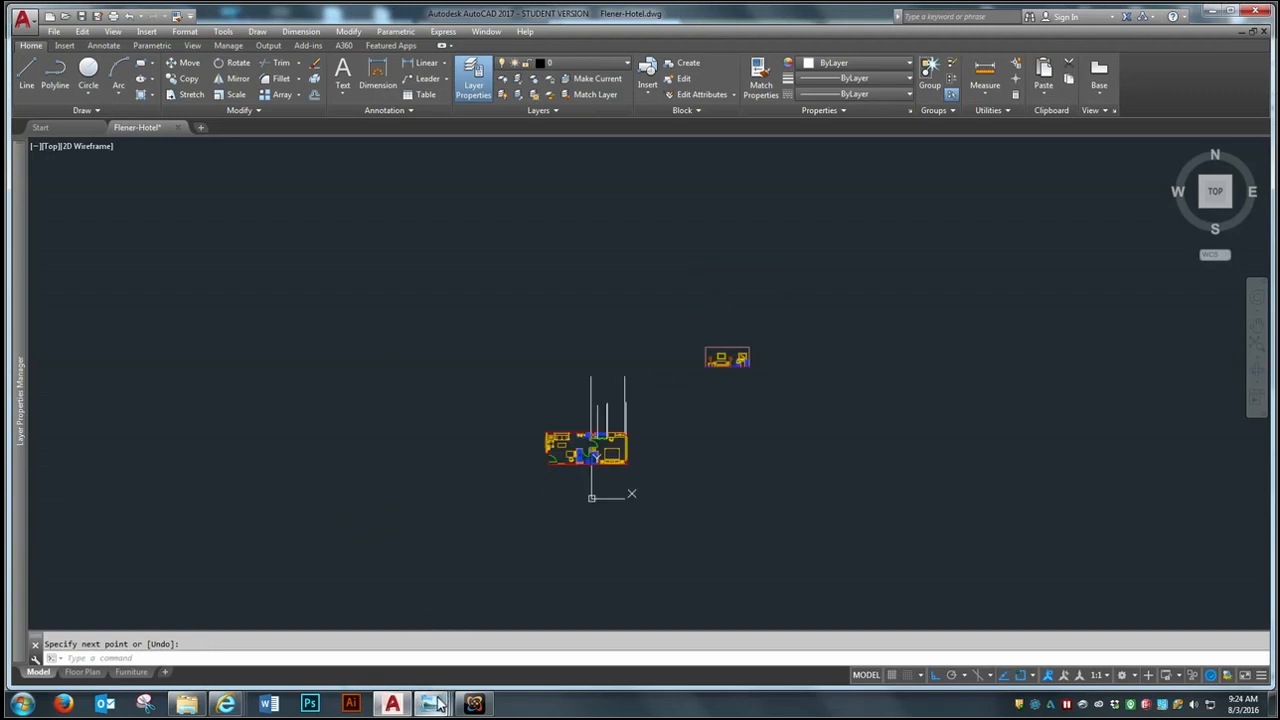
mouse_move(440, 705)
left_click(463, 651)
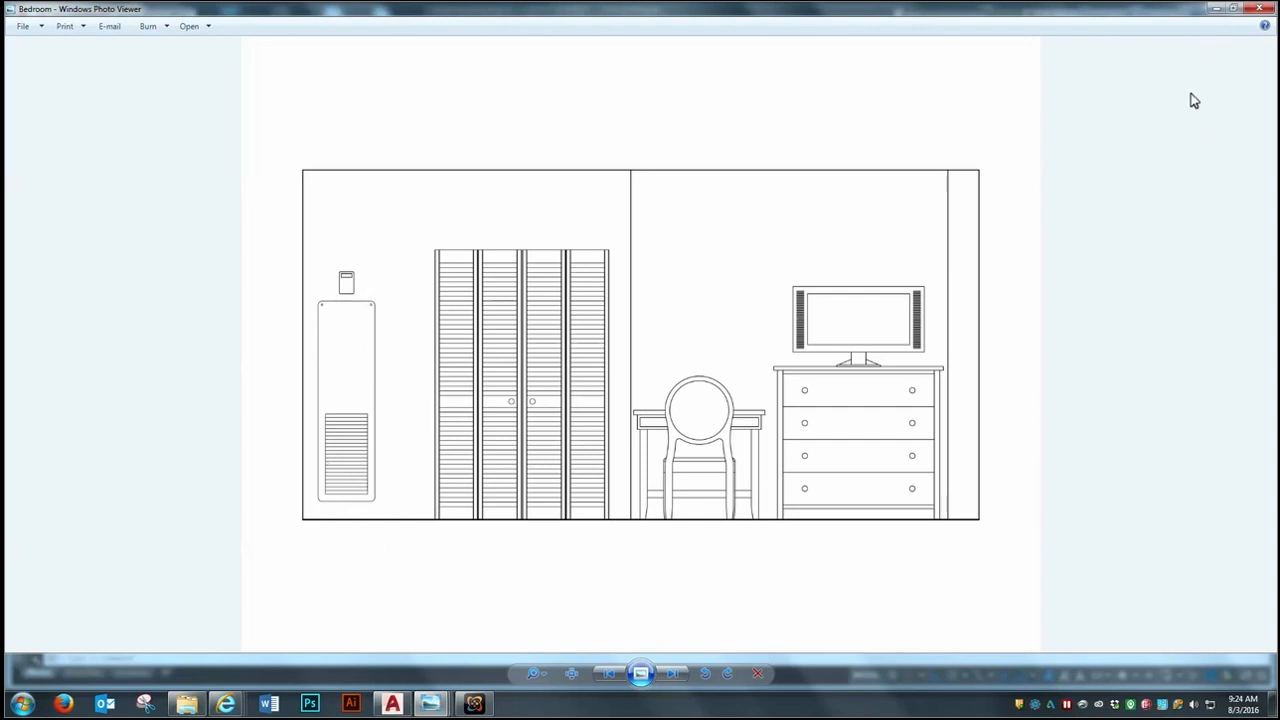
left_click(1212, 9)
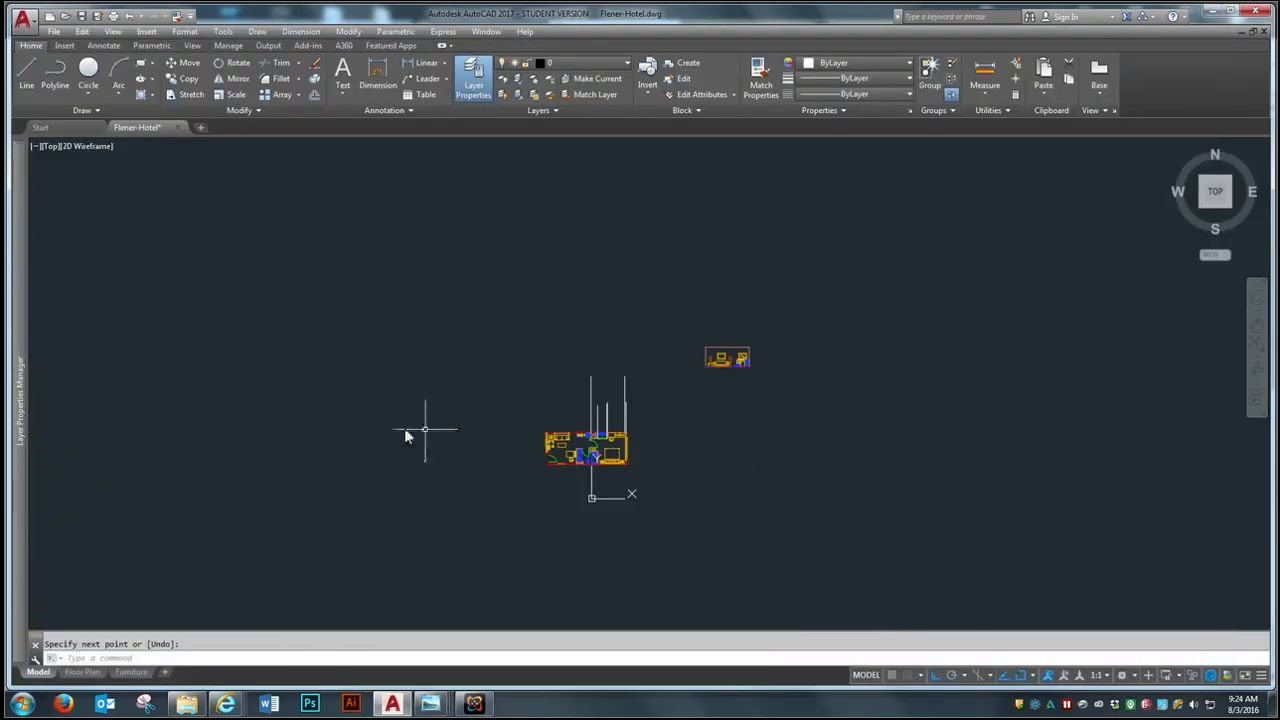
Step: Draw a vertical projection line up from the midpoint of the panel on the small shaft left of the closet
scroll(575, 430, "up", 3)
scroll(605, 530, "up", 3)
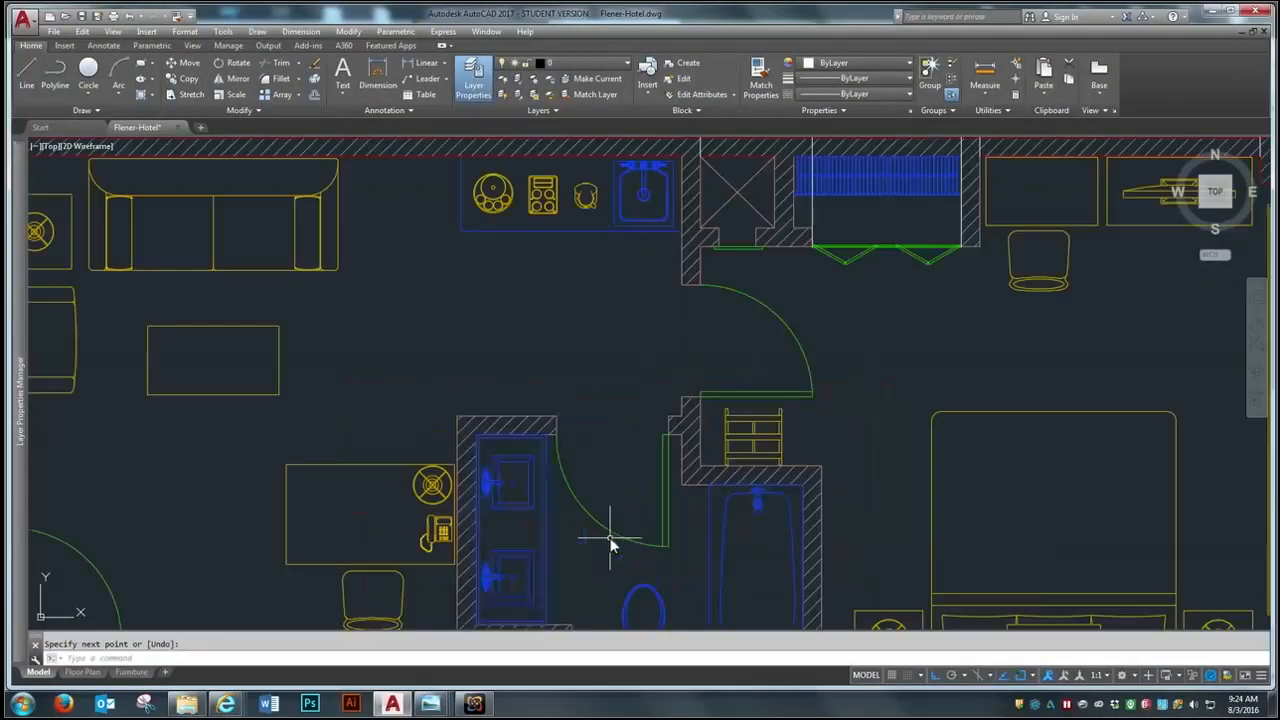
scroll(530, 505, "down", 1)
scroll(639, 345, "up", 3)
key("Return")
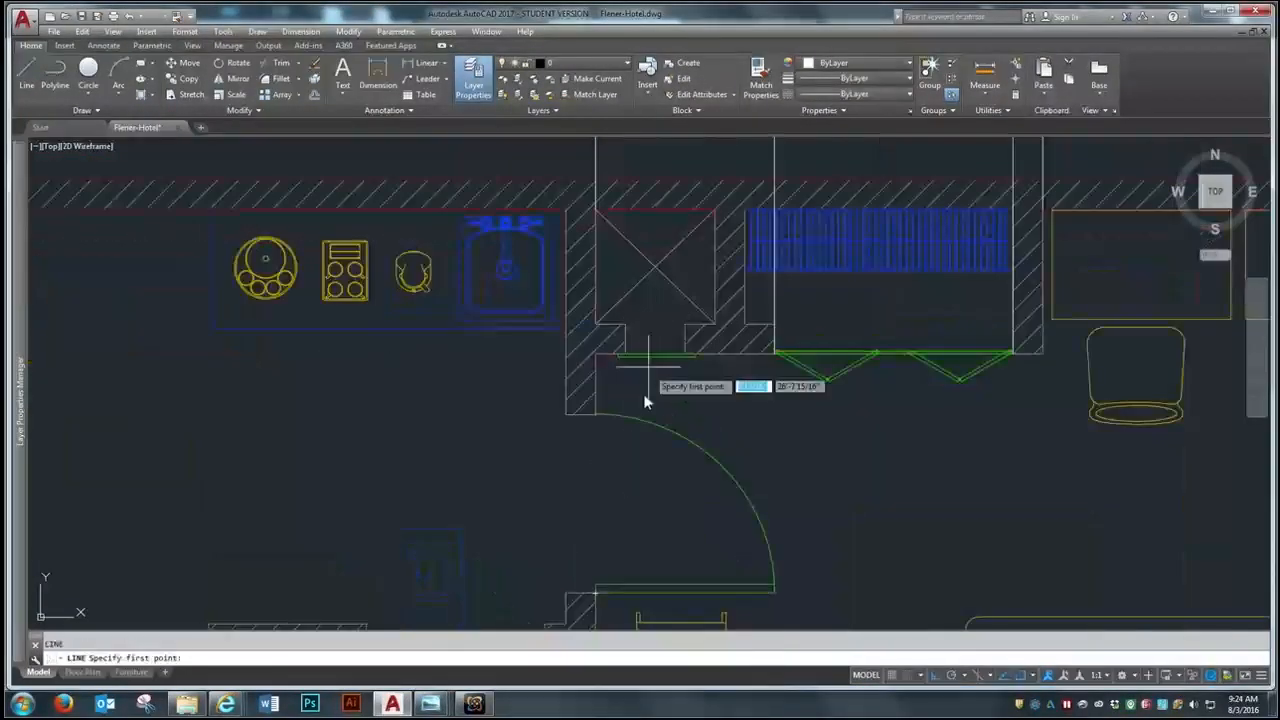
left_click(655, 352)
scroll(627, 481, "down", 2)
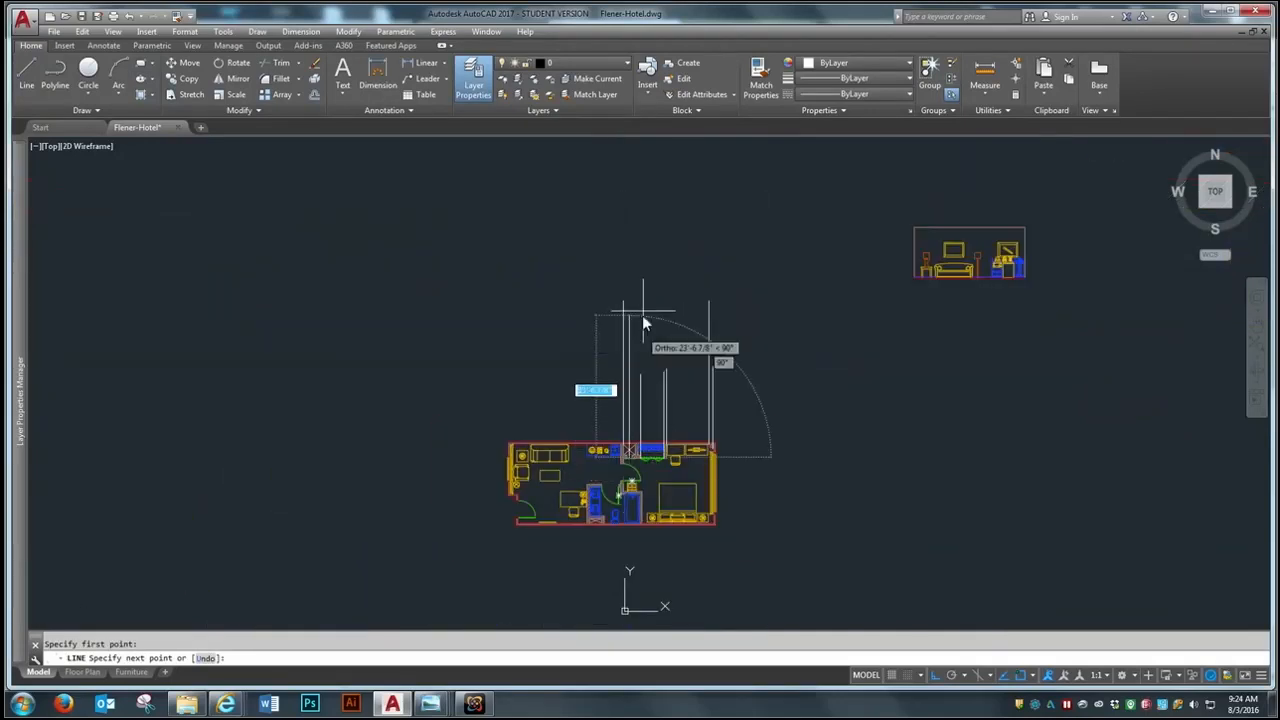
left_click(648, 243)
key("Return")
Step: Draw a long horizontal floor line across all the projection lines, just above the floor plan
scroll(777, 386, "up", 4)
key("Return")
left_click(229, 467)
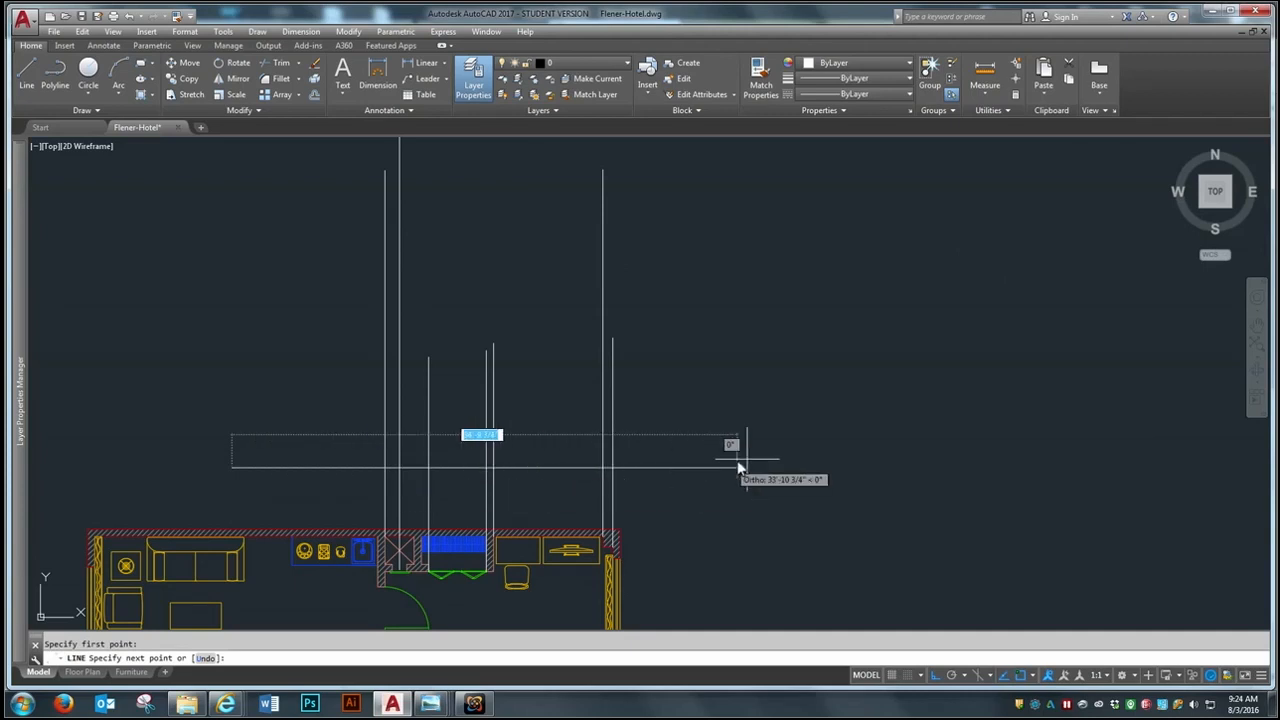
left_click(767, 467)
key("Return")
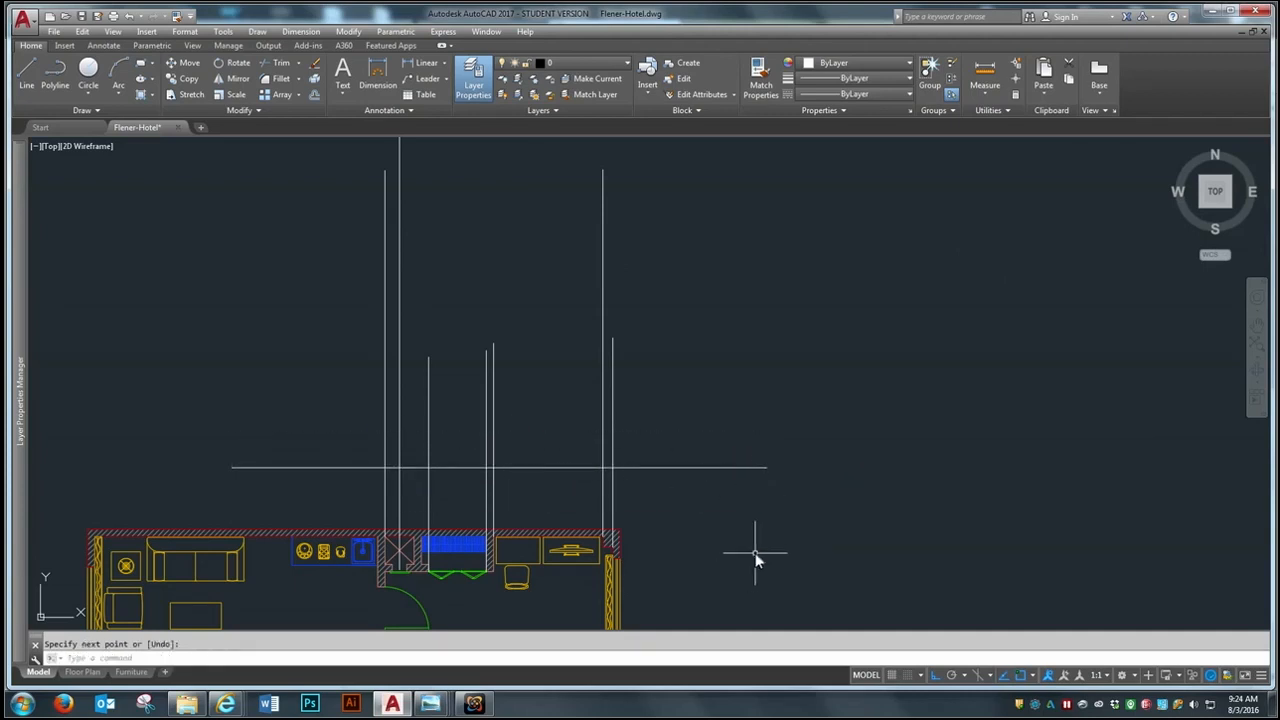
Step: Offset the horizontal floor line upward by 9 feet for the ceiling line
key("Return")
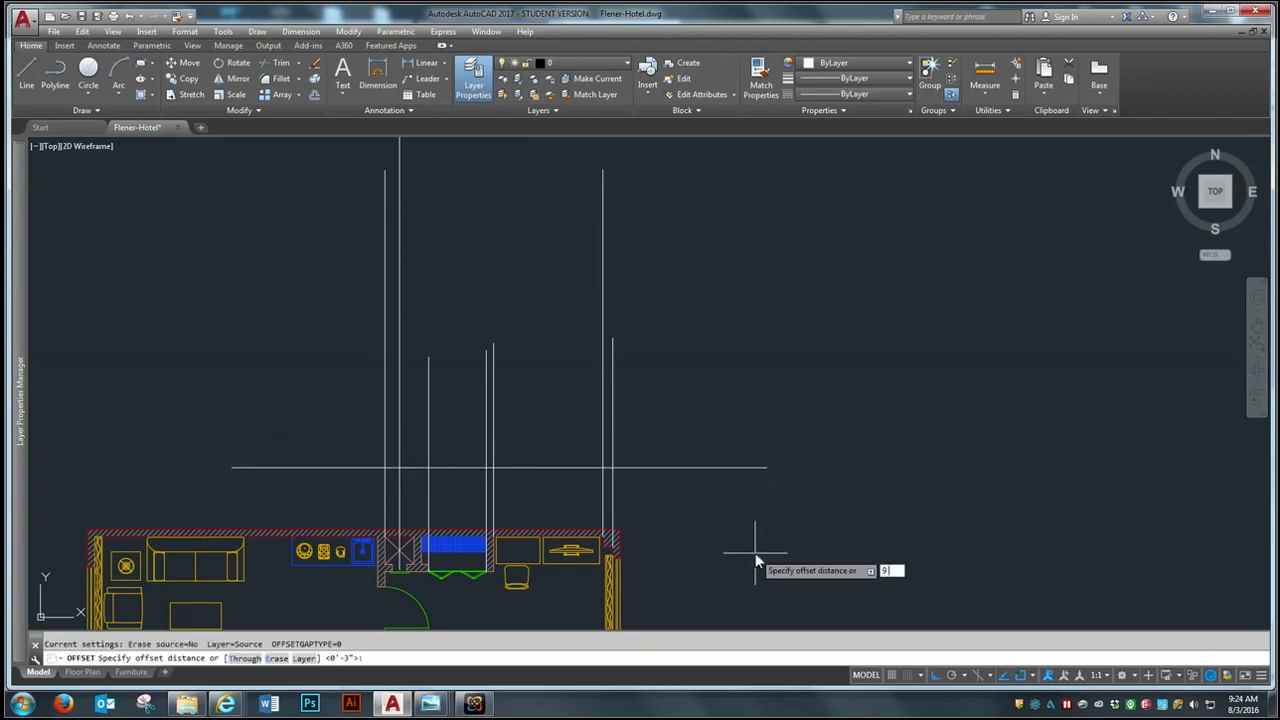
type("9")
key("Return")
left_click(546, 467)
key("Escape")
Step: Fillet the ceiling and floor lines with the outermost projection lines at zero radius to close the bedroom wall outline
left_click(276, 78)
left_click(385, 362)
left_click(394, 337)
key("Return")
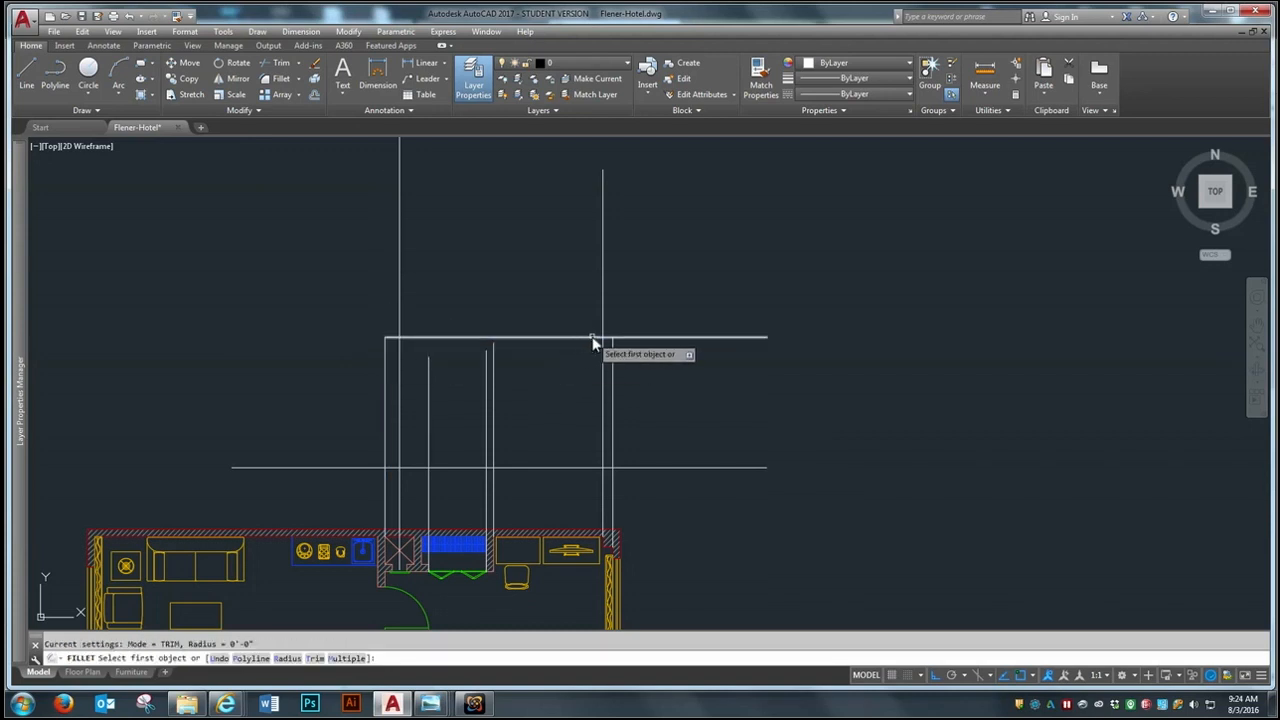
left_click(595, 339)
left_click(617, 368)
key("Return")
left_click(612, 446)
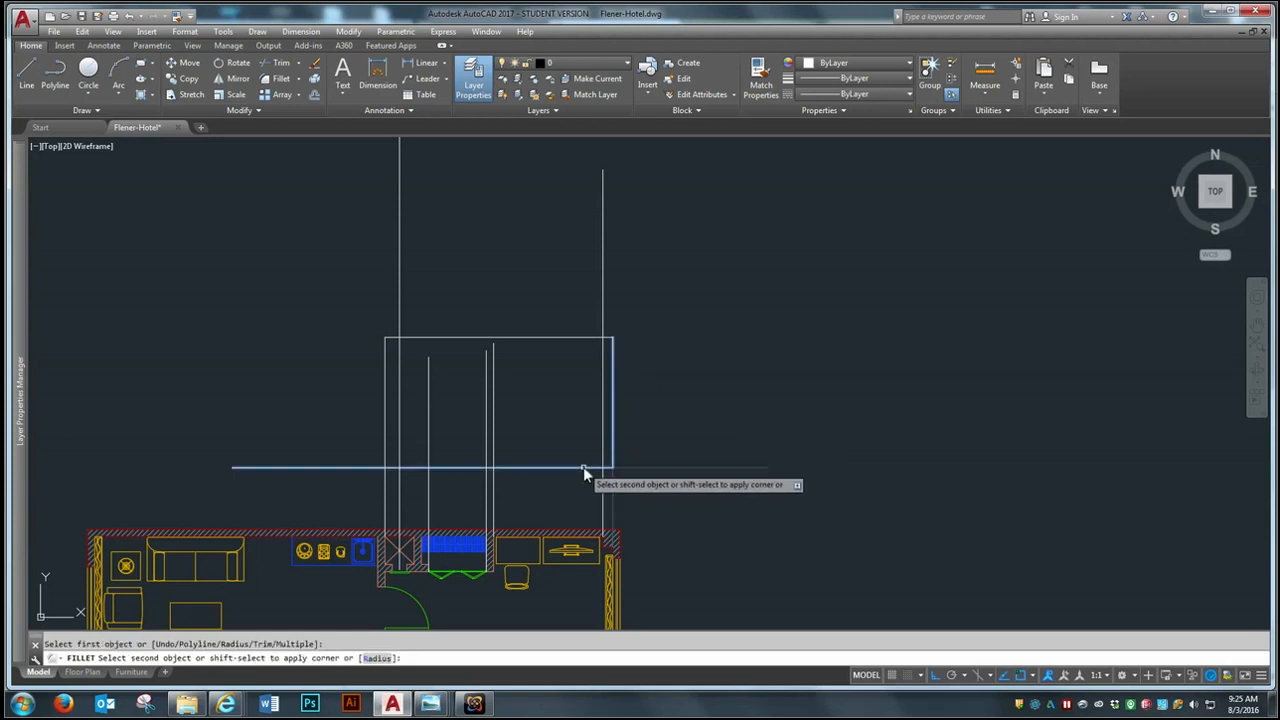
left_click(388, 466)
Step: Move the bedroom wall outline and its projection lines straight up, clear of the floor plan
scroll(423, 417, "down", 2)
type("m")
key("Return")
left_click(628, 312)
left_click(405, 453)
key("Return")
left_click(368, 458)
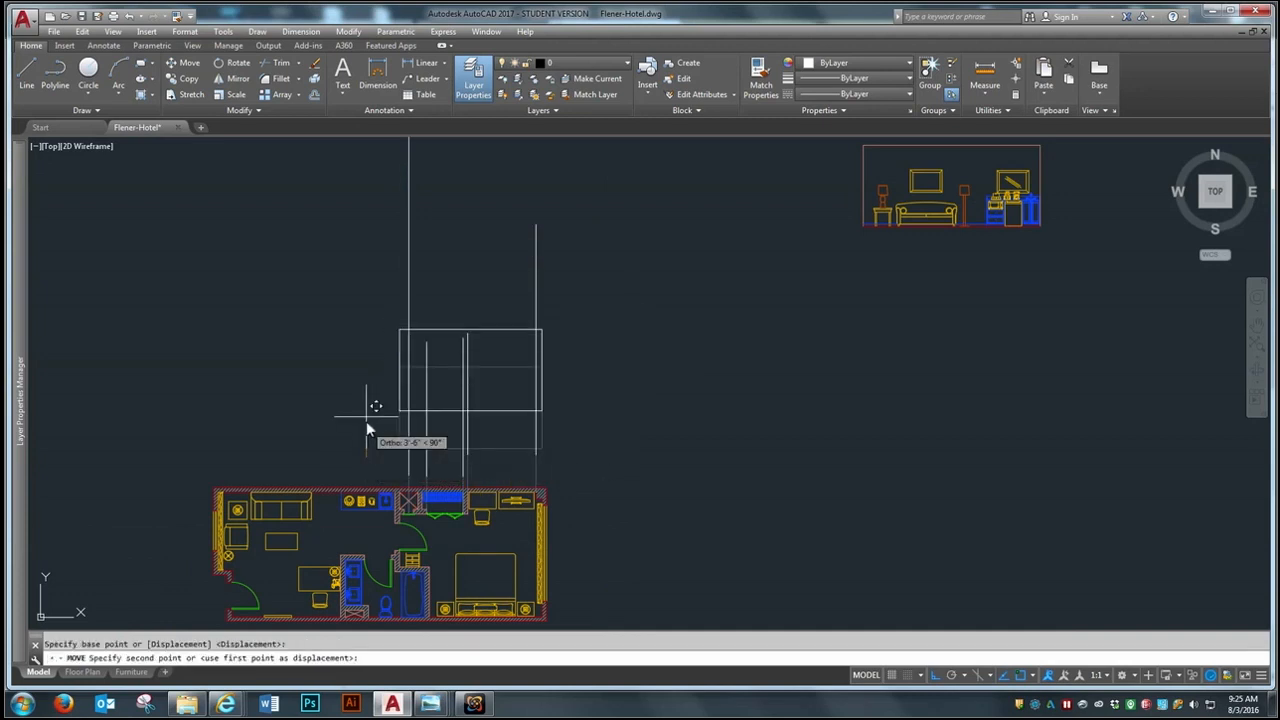
left_click(366, 366)
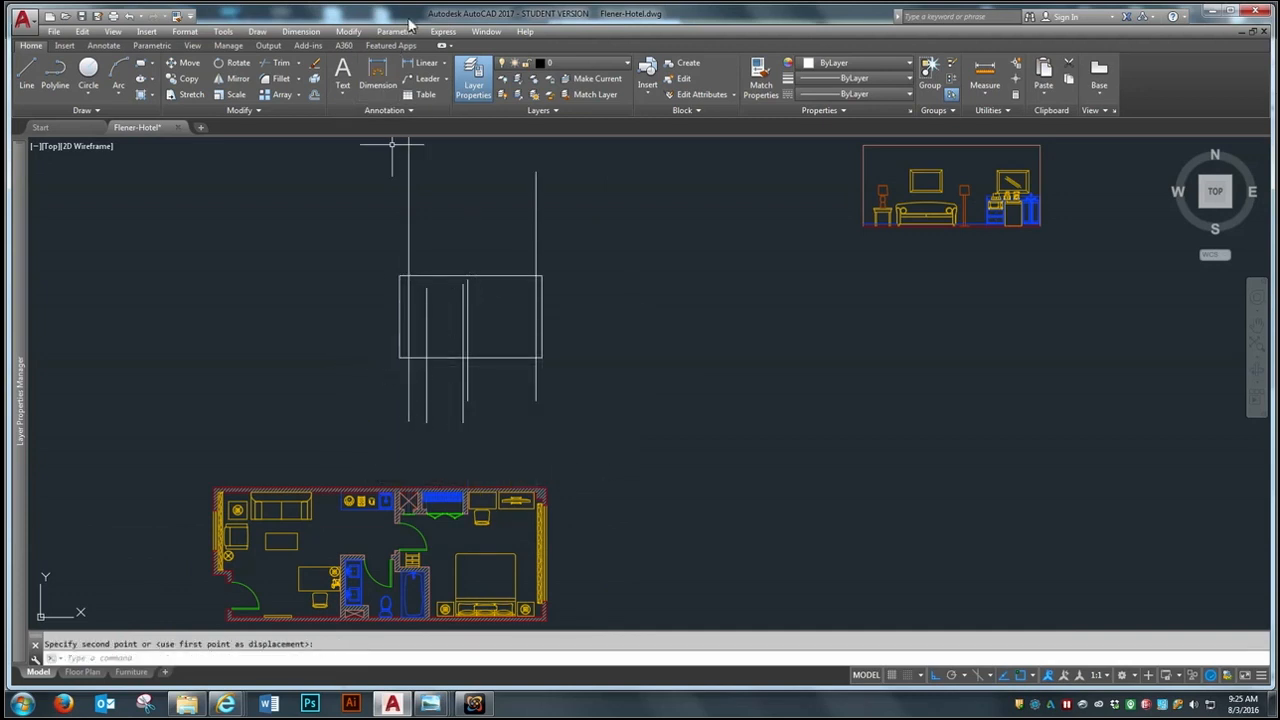
Step: Match the bedroom outline's ceiling and side lines, window recess line and closet wall corner line to the sitting room elevation's ceiling line
left_click(174, 17)
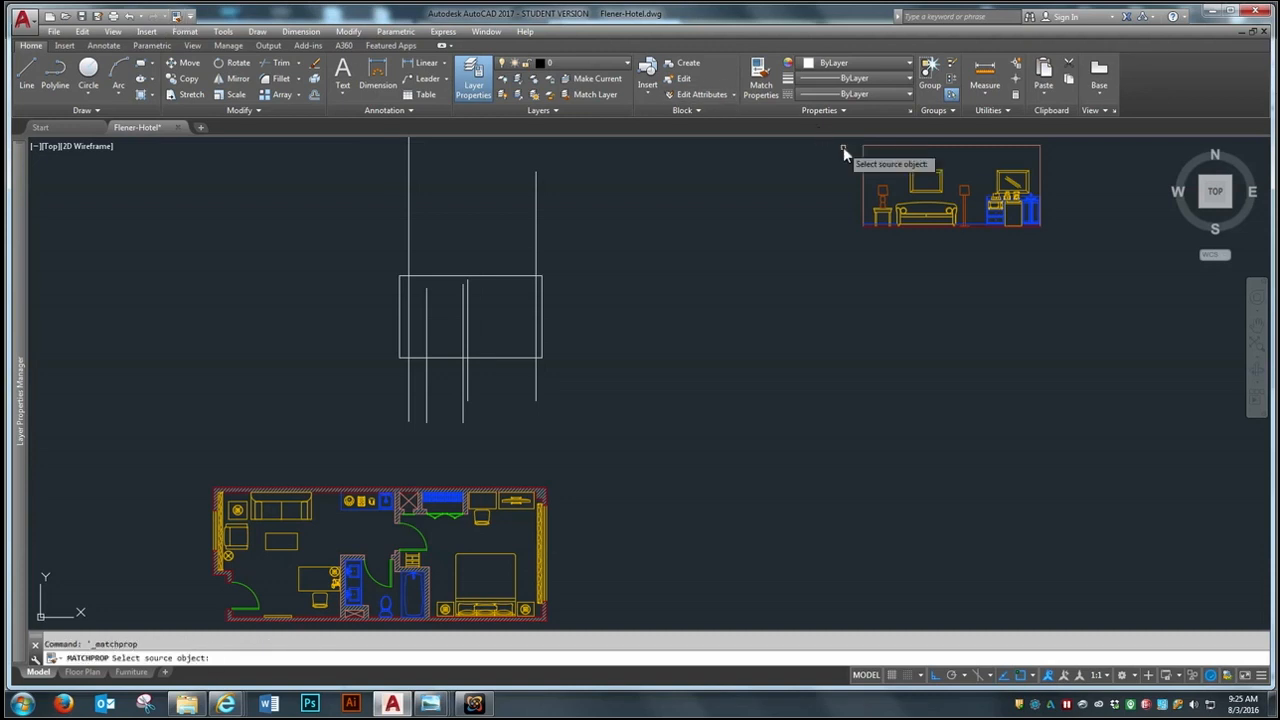
left_click(881, 146)
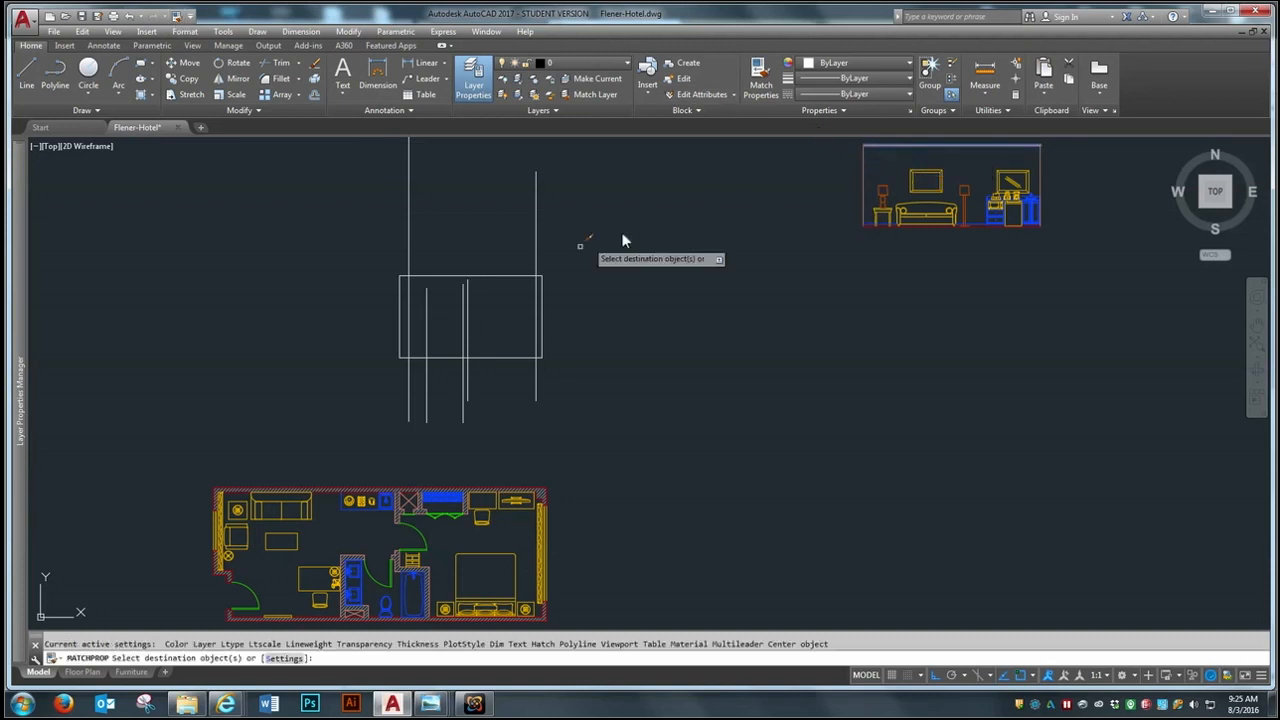
left_click(543, 286)
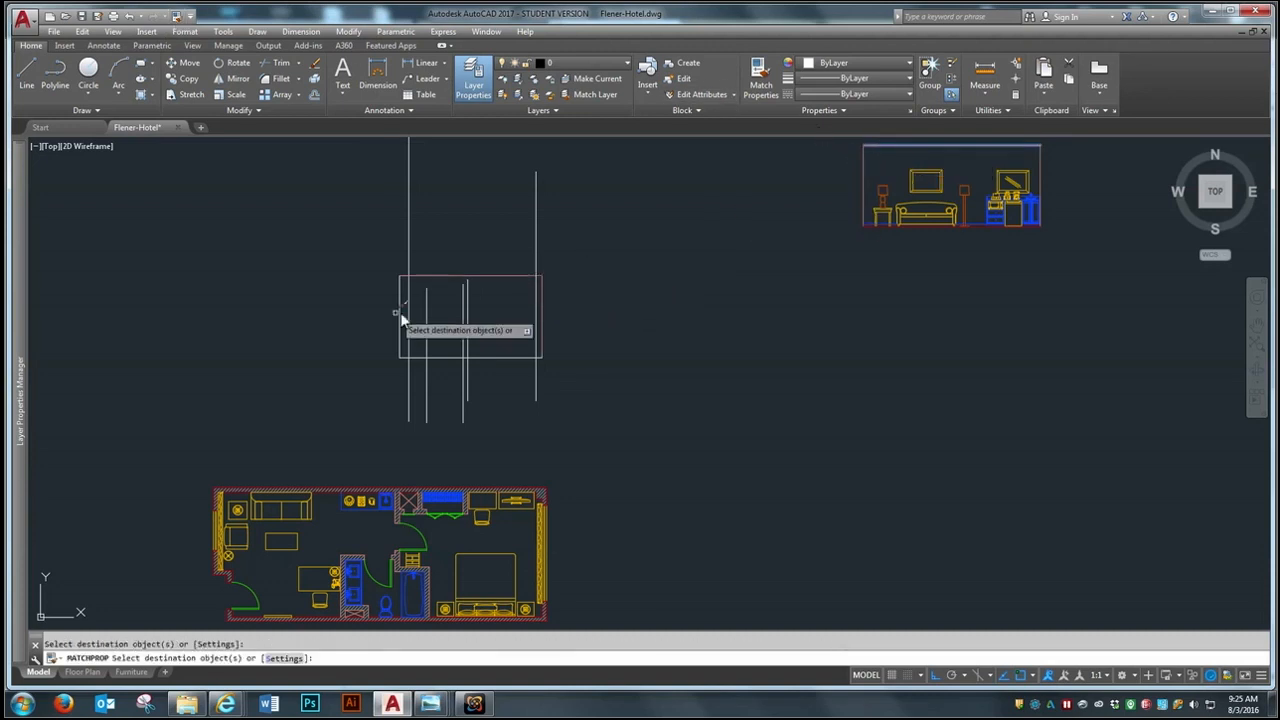
left_click(584, 239)
left_click(528, 262)
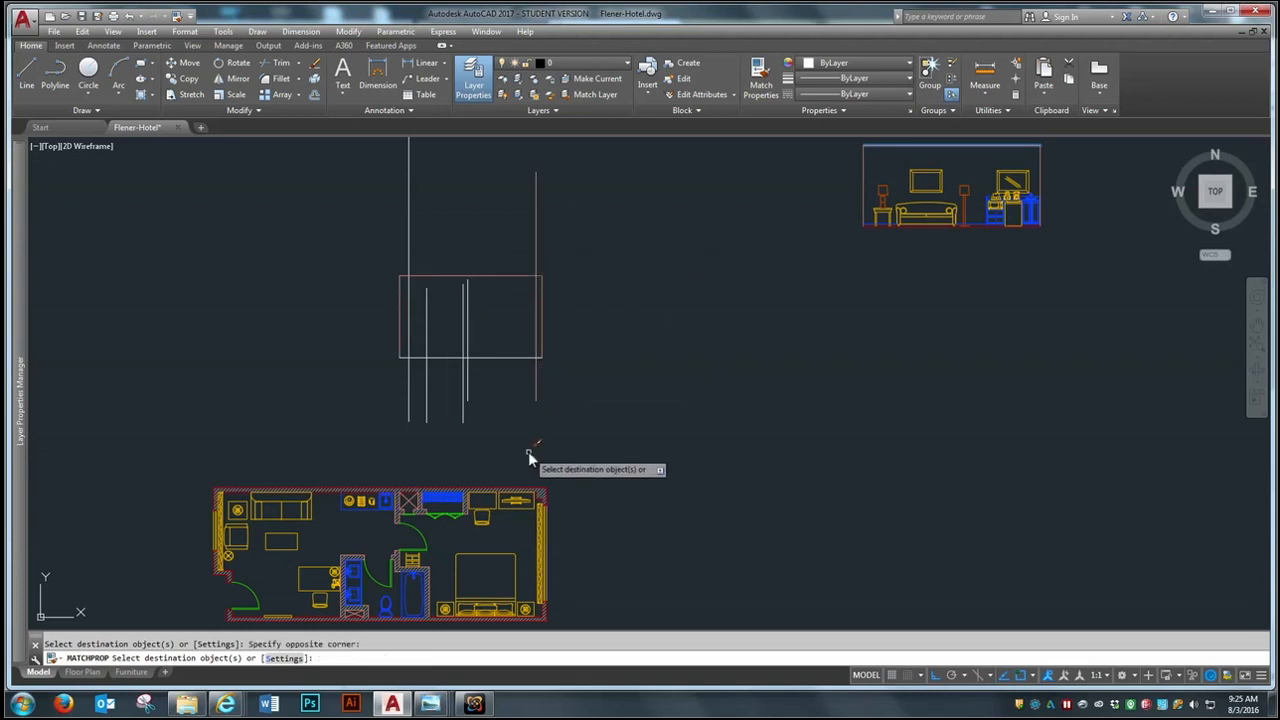
left_click(467, 326)
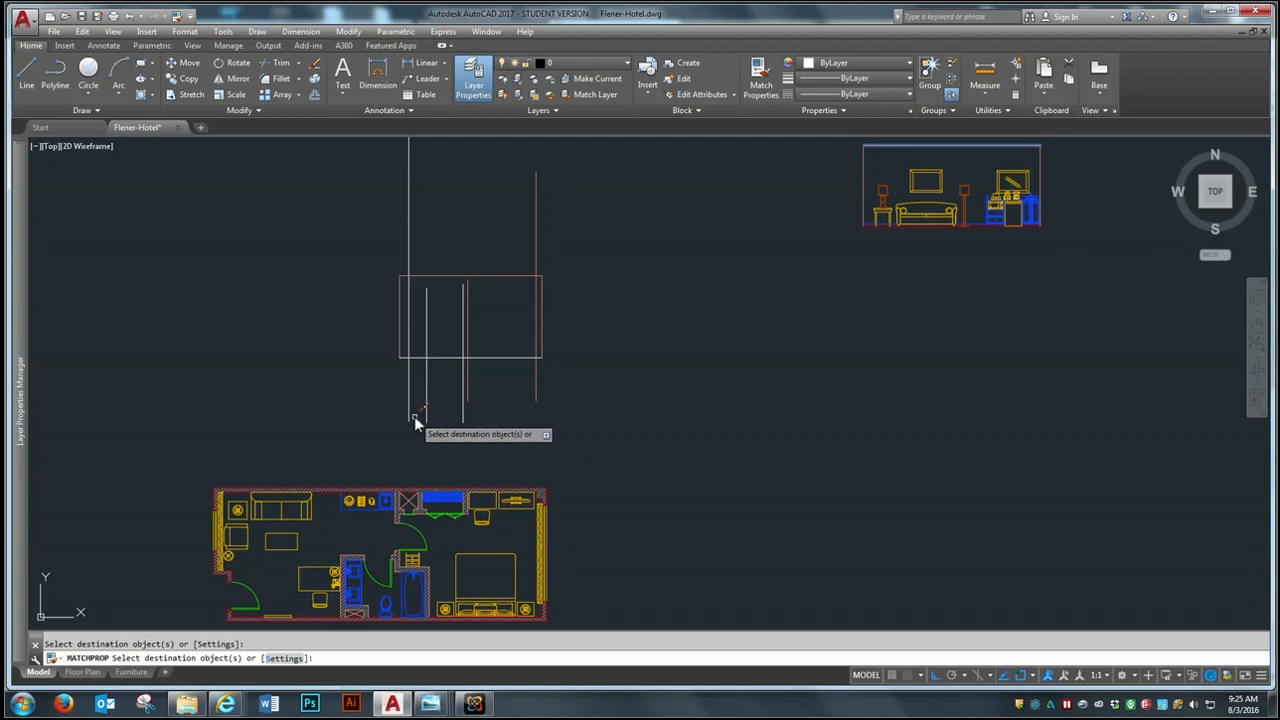
key("Return")
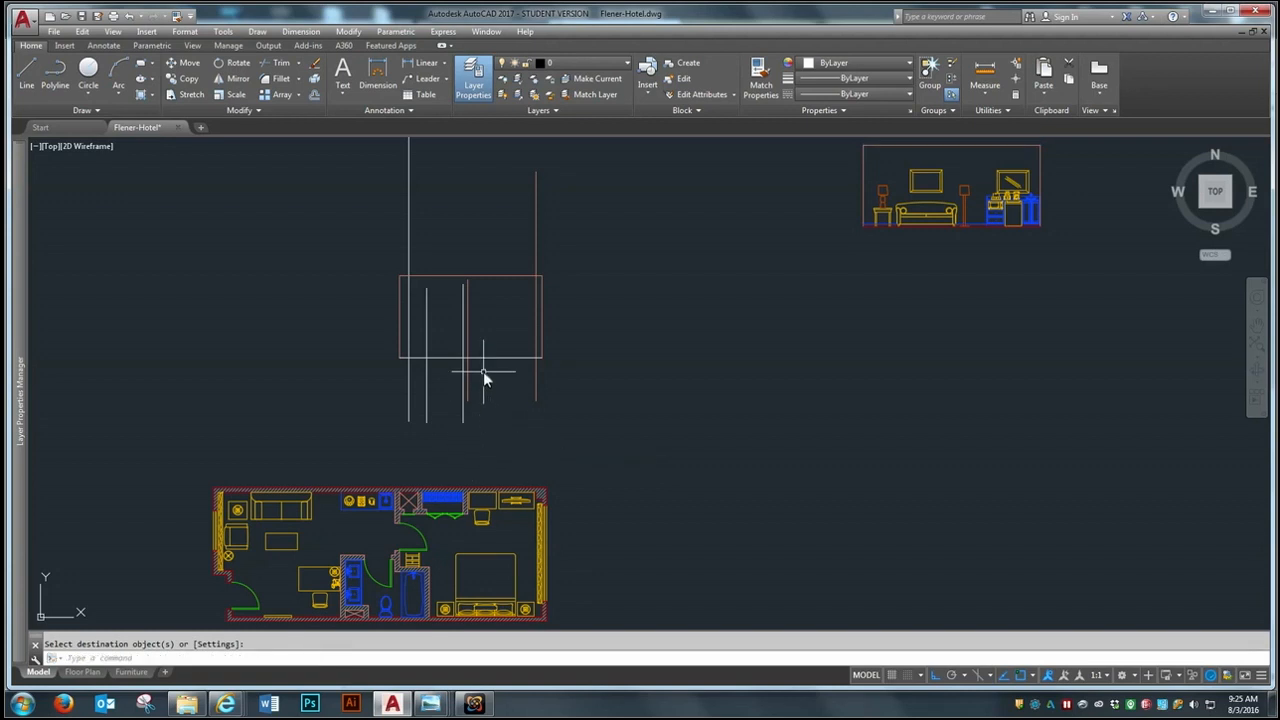
Step: Match the bedroom elevation's floor line to the properties of the sitting room elevation's floor line
scroll(488, 357, "up", 2)
scroll(488, 355, "down", 2)
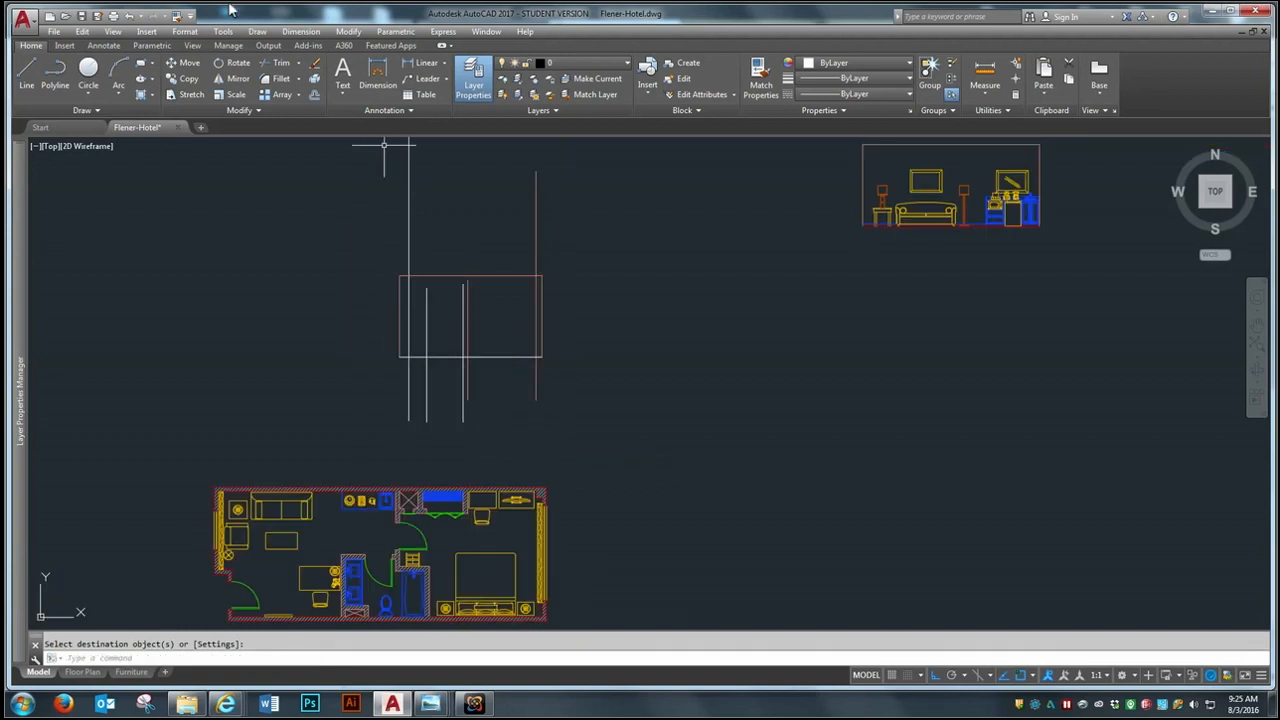
left_click(176, 17)
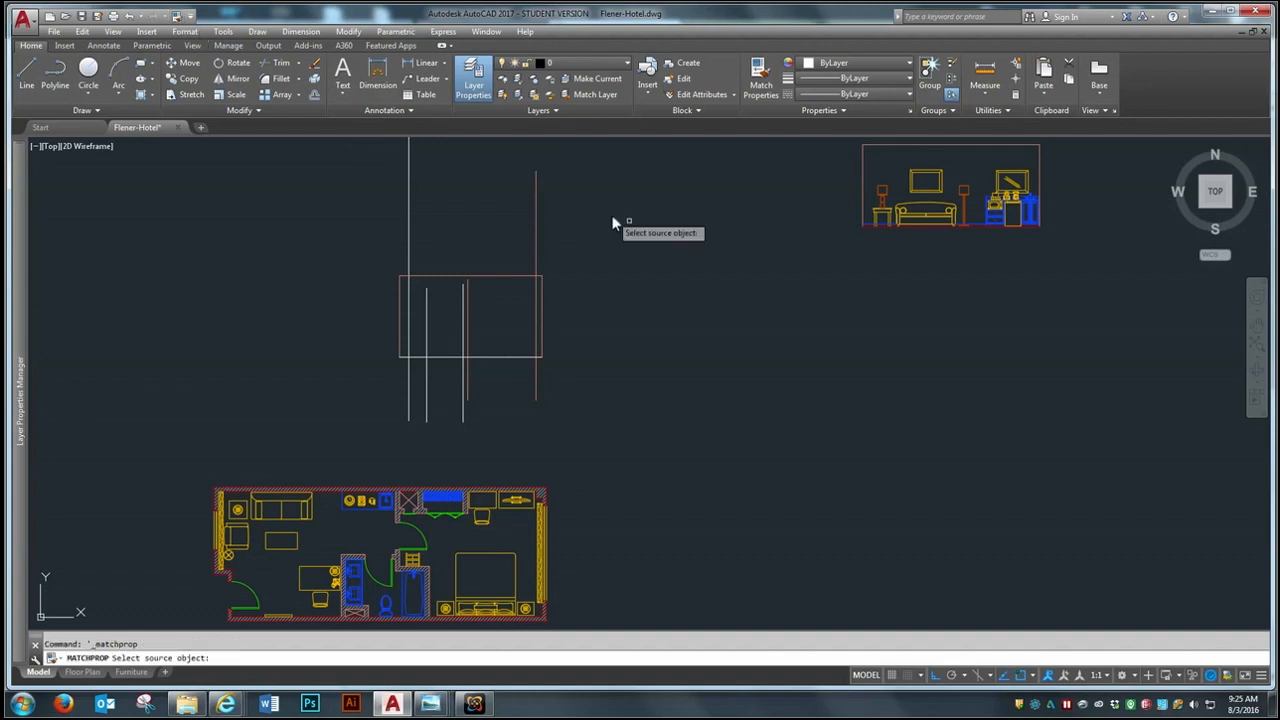
left_click(956, 228)
left_click(506, 355)
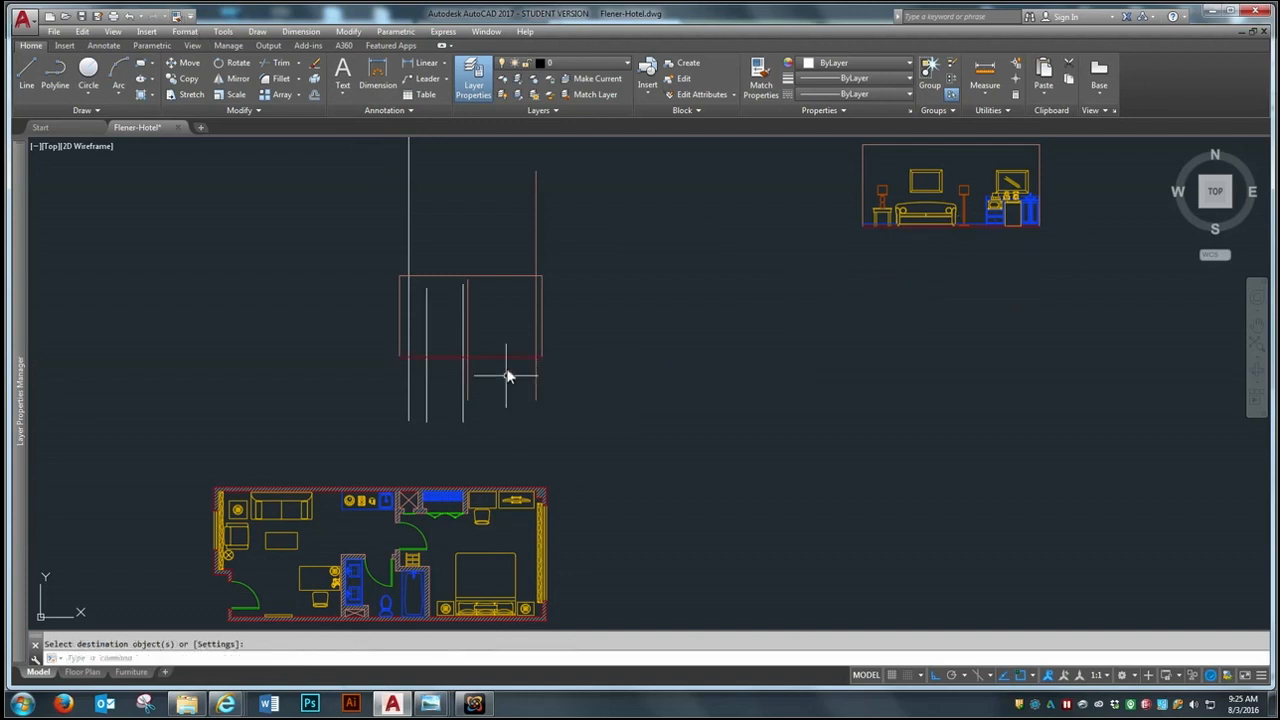
Step: Trim the window recess line above the ceiling line and below the floor line of the bedroom wall outline
scroll(590, 433, "down", 2)
type("tr")
key("Return")
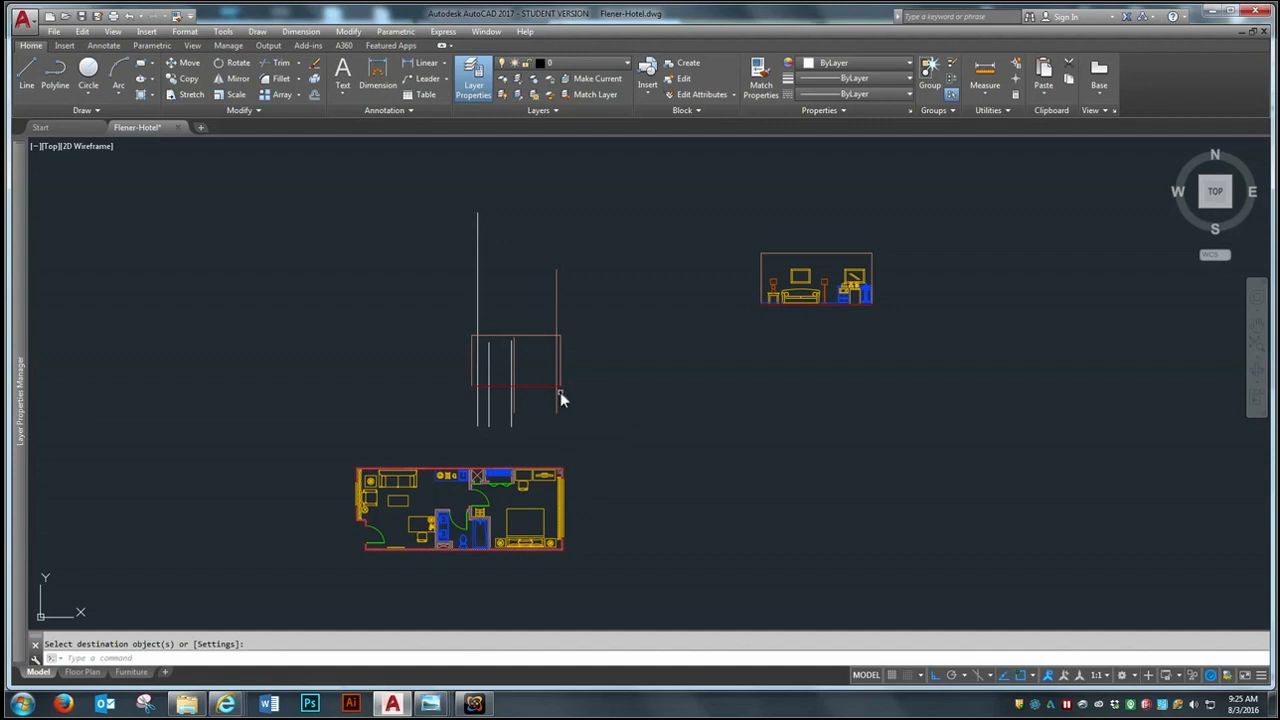
scroll(554, 332, "up", 2)
left_click(629, 295)
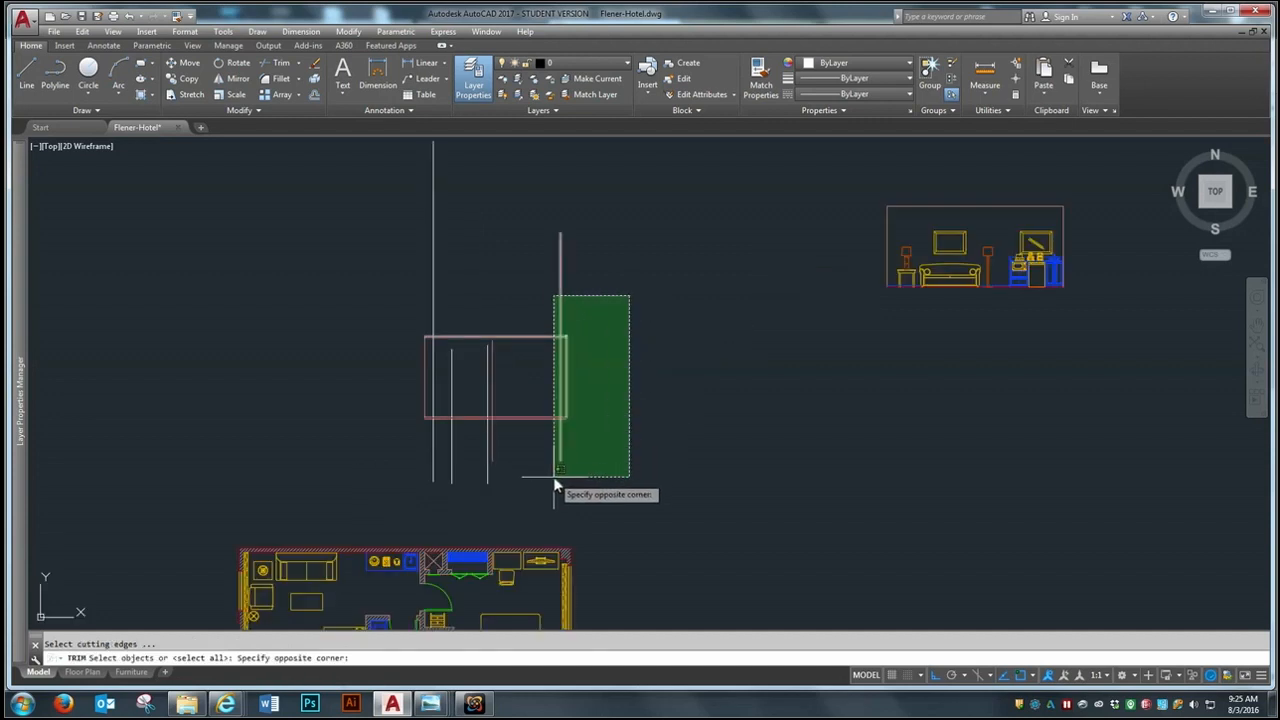
left_click(554, 477)
key("Return")
left_click(562, 320)
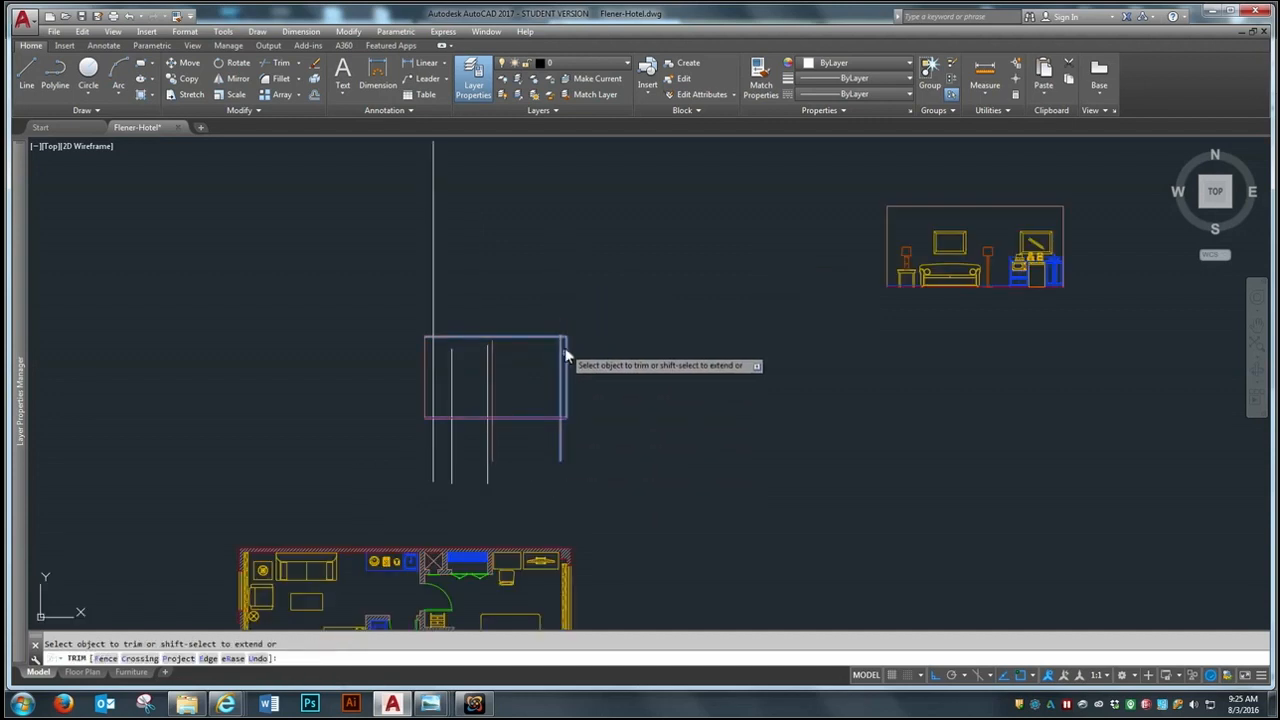
left_click(560, 447)
key("Return")
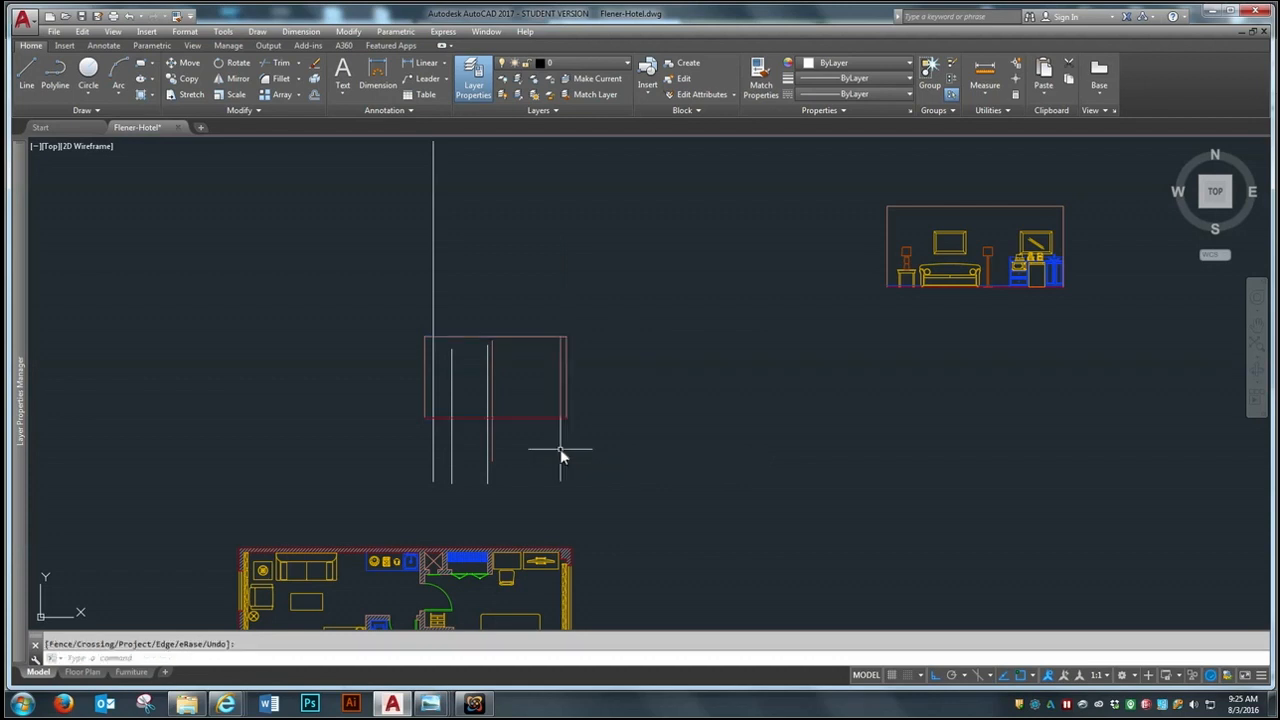
Step: Stretch the upper end of the closet wall corner line up to the bedroom ceiling line
scroll(477, 560, "up", 2)
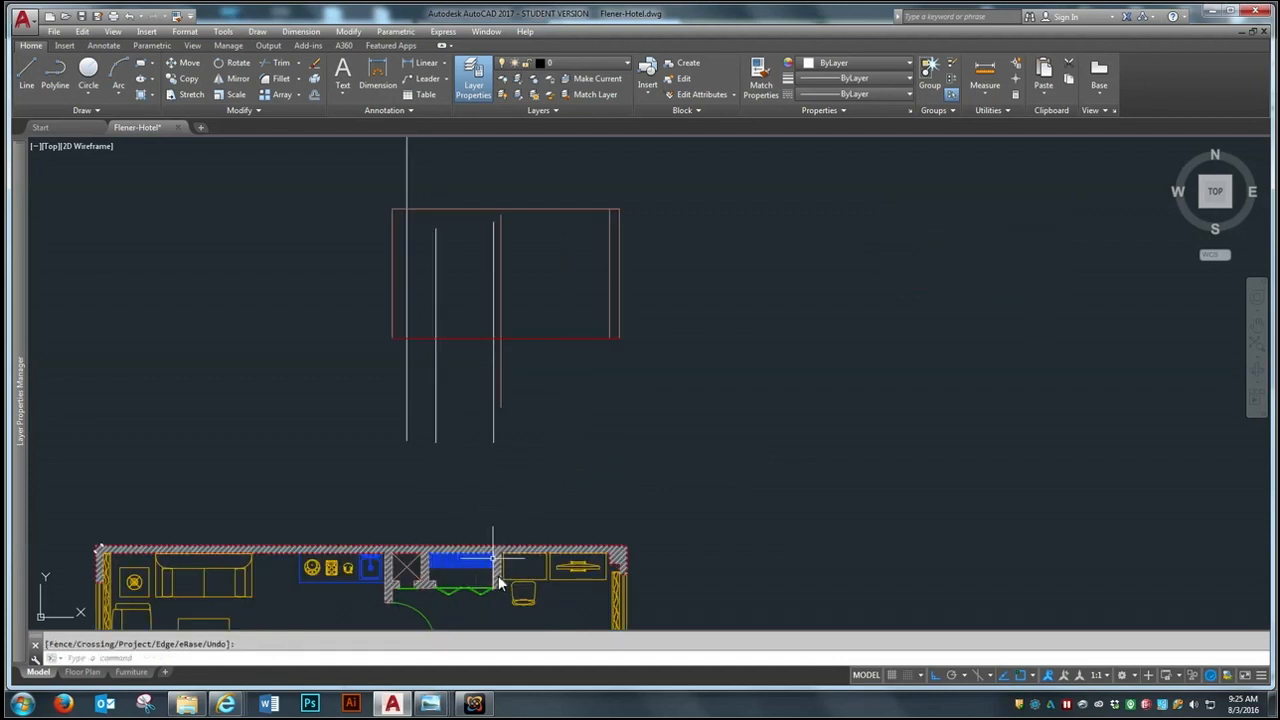
scroll(495, 205, "up", 4)
scroll(495, 337, "down", 2)
scroll(500, 271, "up", 2)
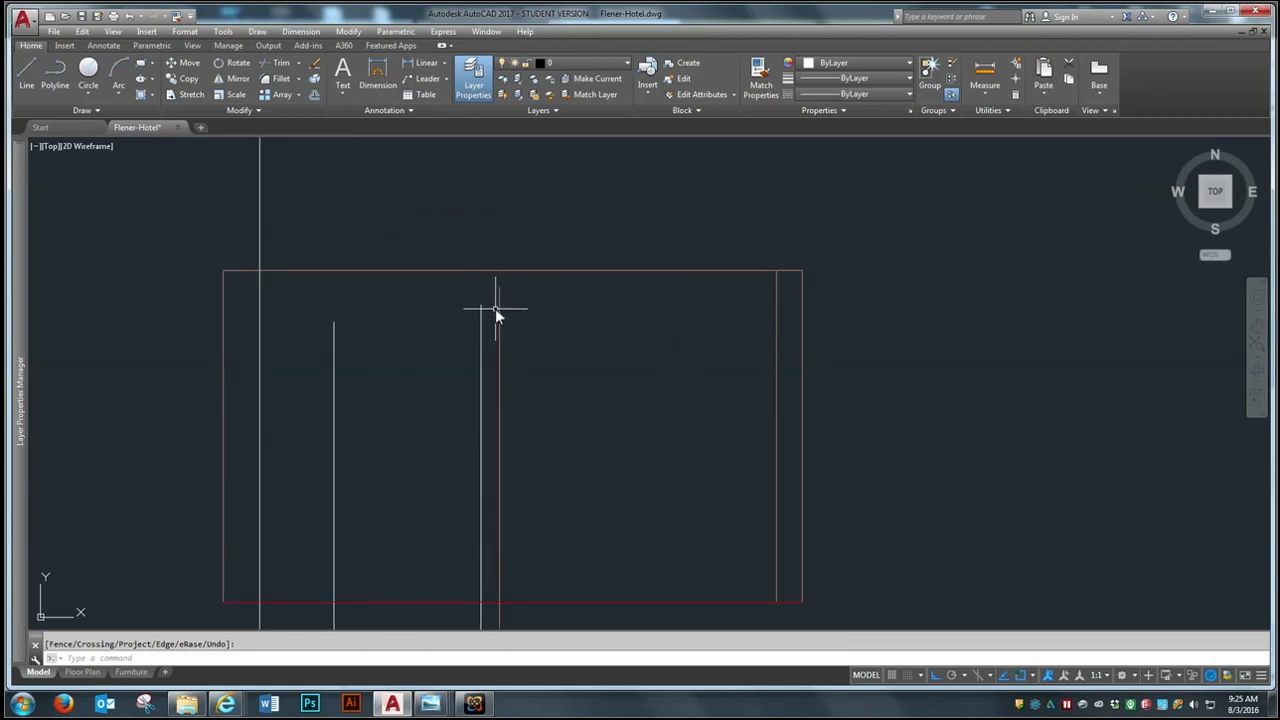
left_click(500, 345)
left_click(497, 284)
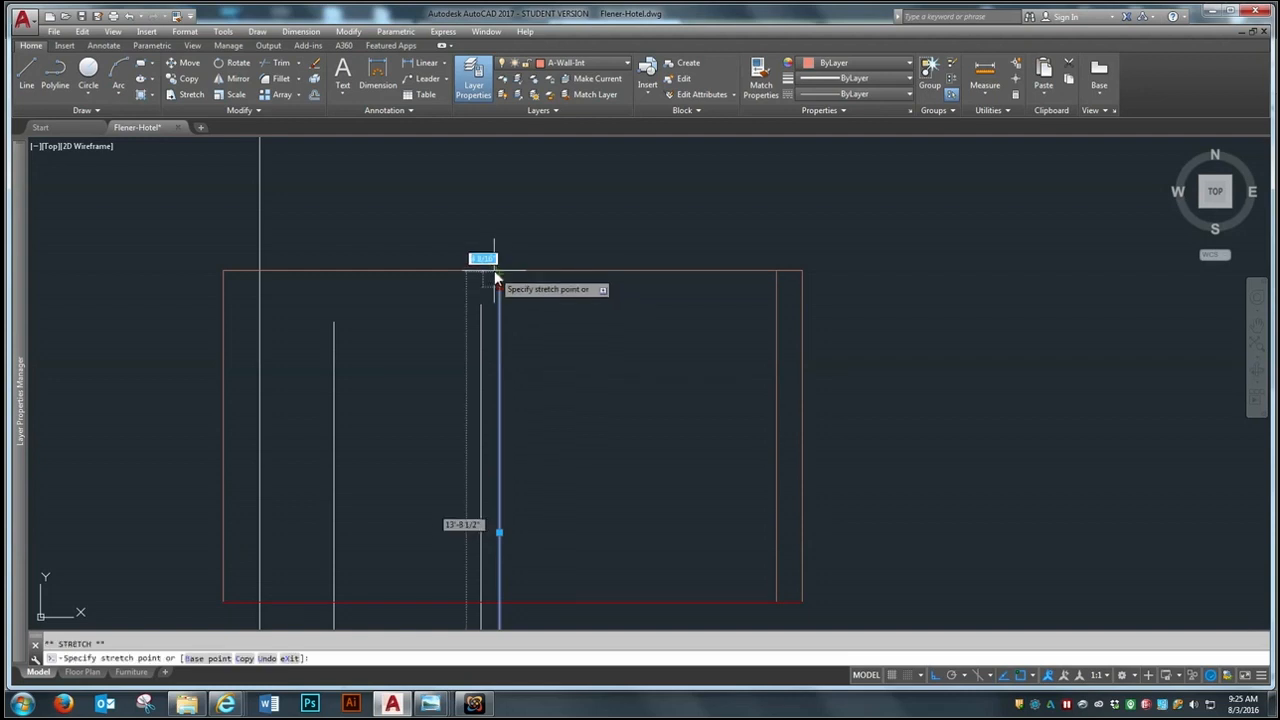
left_click(494, 272)
key("Escape")
Step: Trim off the part of the closet wall corner line that extends below the floor line
scroll(528, 251, "down", 2)
type("ts o")
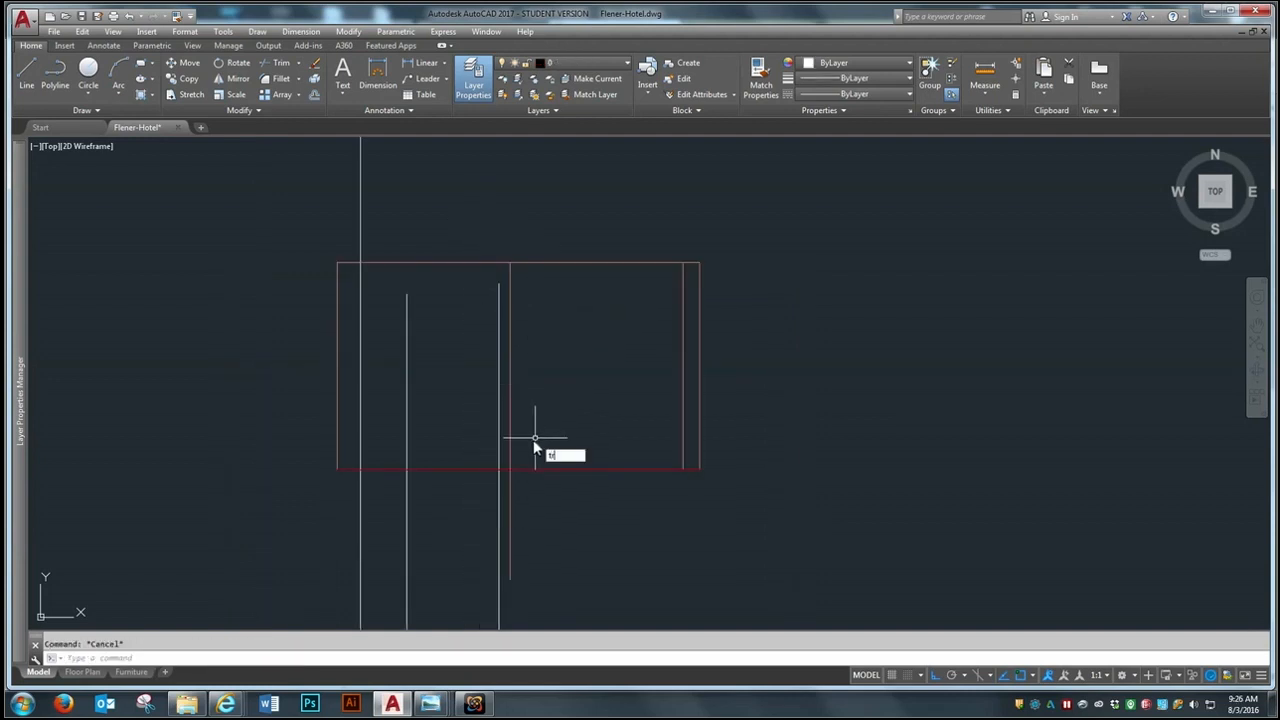
type("r")
key("Return")
left_click(516, 470)
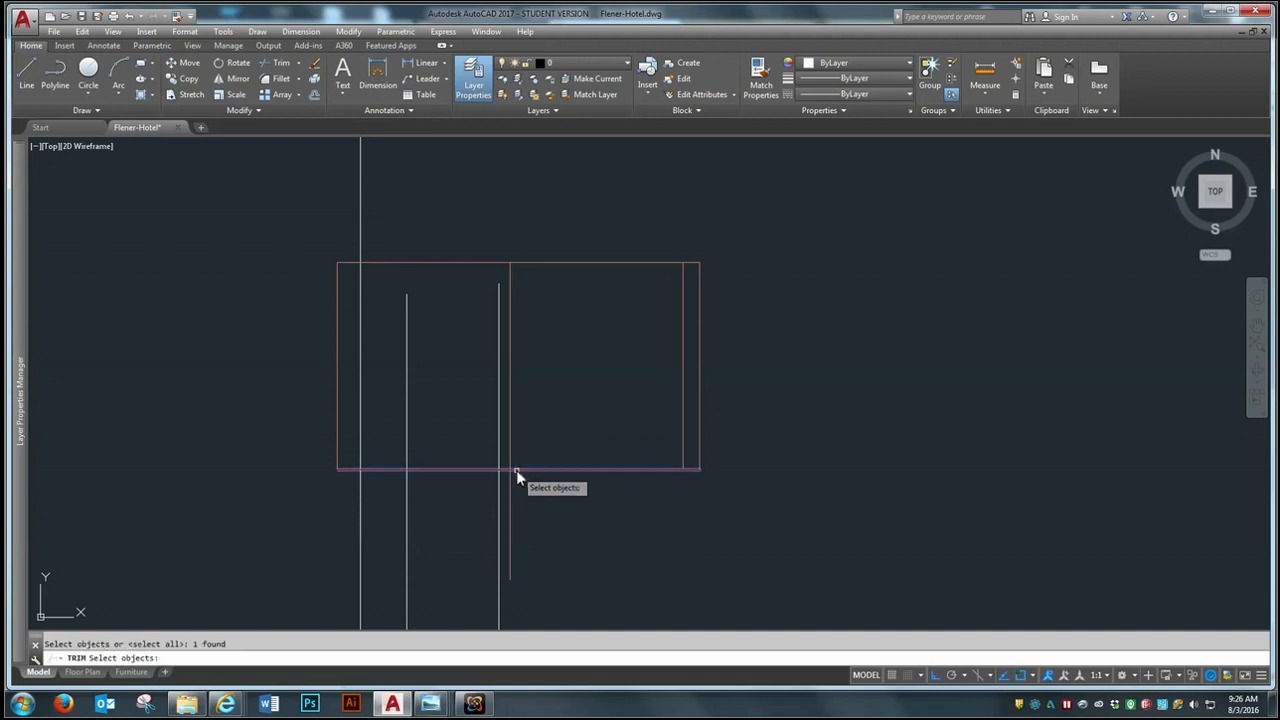
key("Return")
left_click(510, 496)
key("Return")
scroll(612, 384, "down", 2)
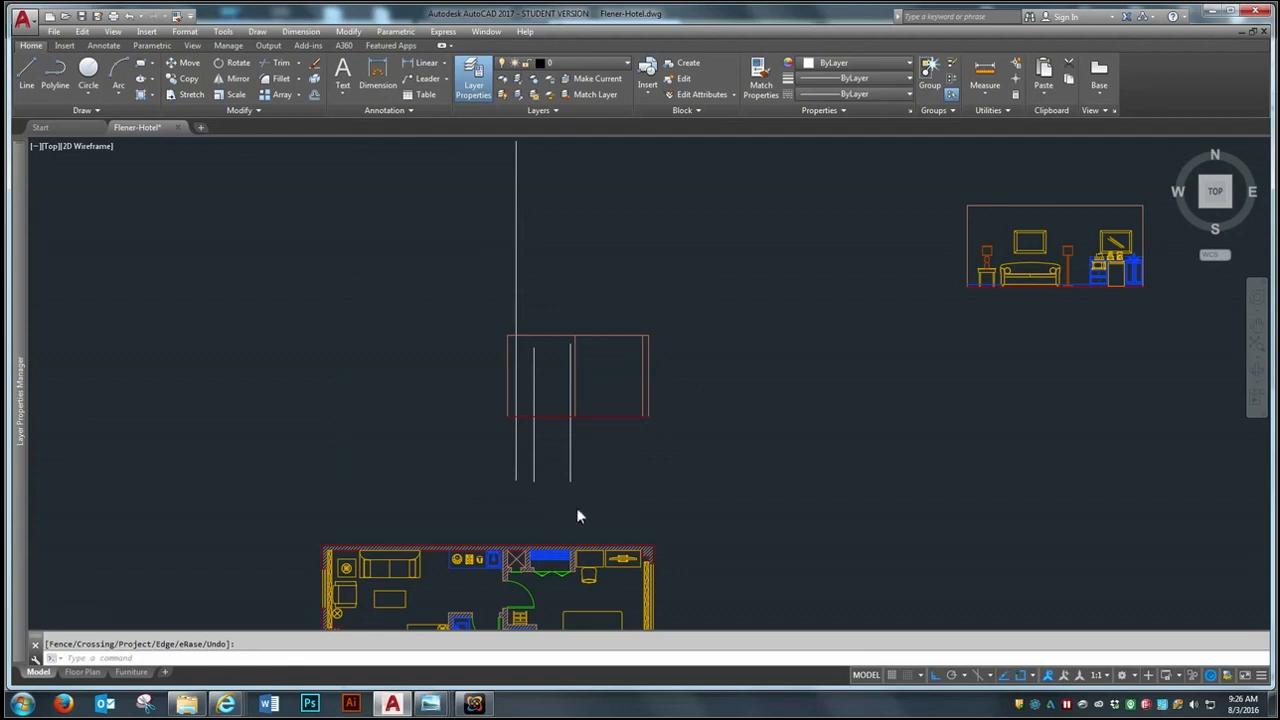
Step: Check the Bedroom reference image, and insert the Bedroom Elevation Blocks drawing beside the bedroom wall outline
scroll(570, 488, "up", 2)
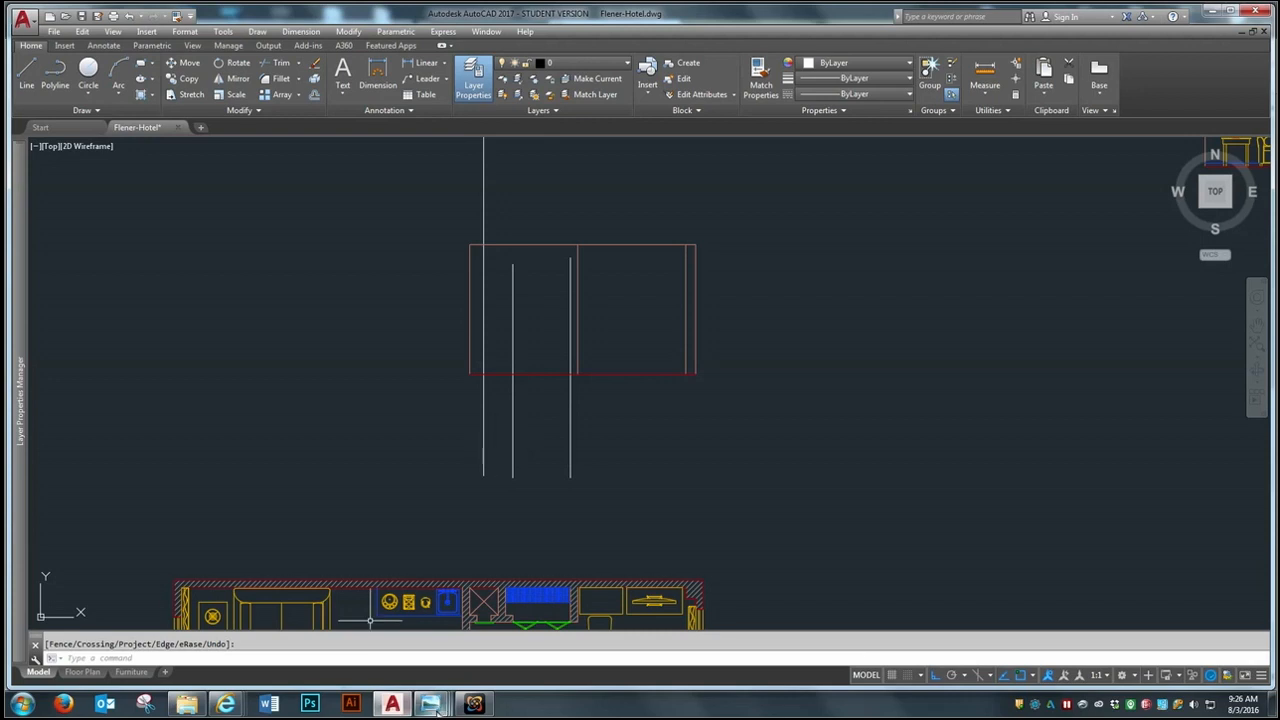
mouse_move(430, 704)
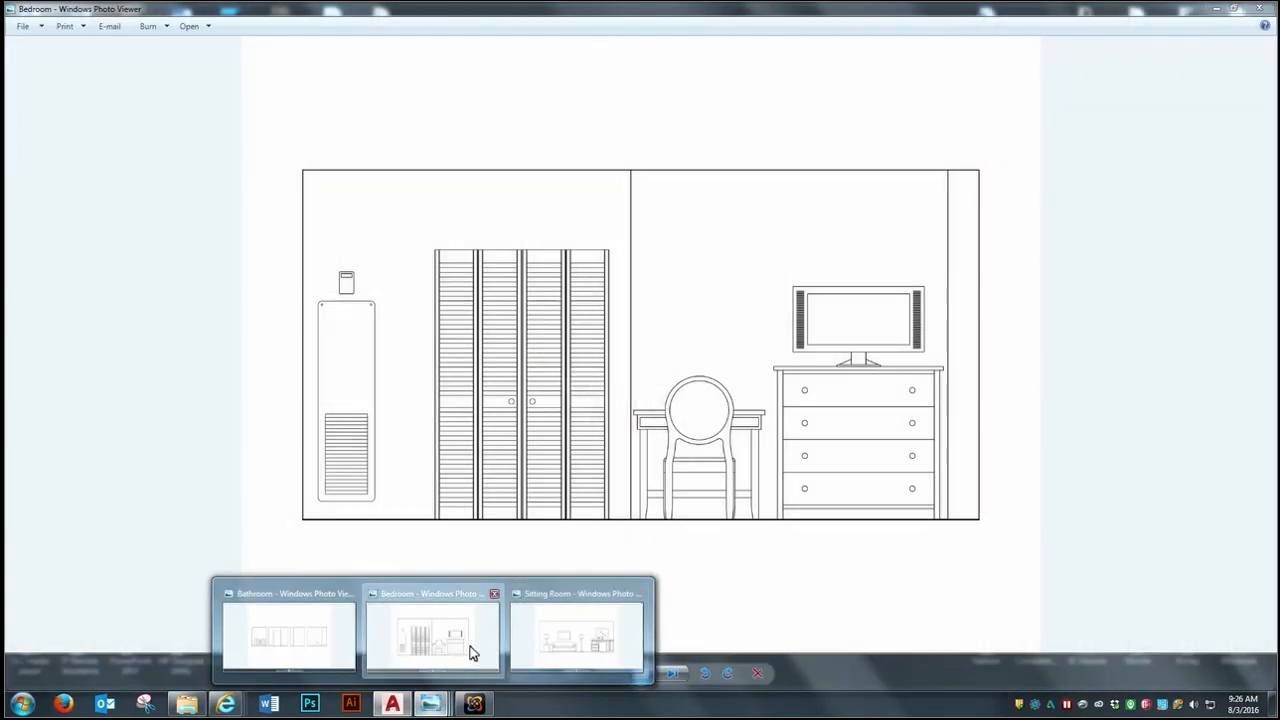
left_click(468, 648)
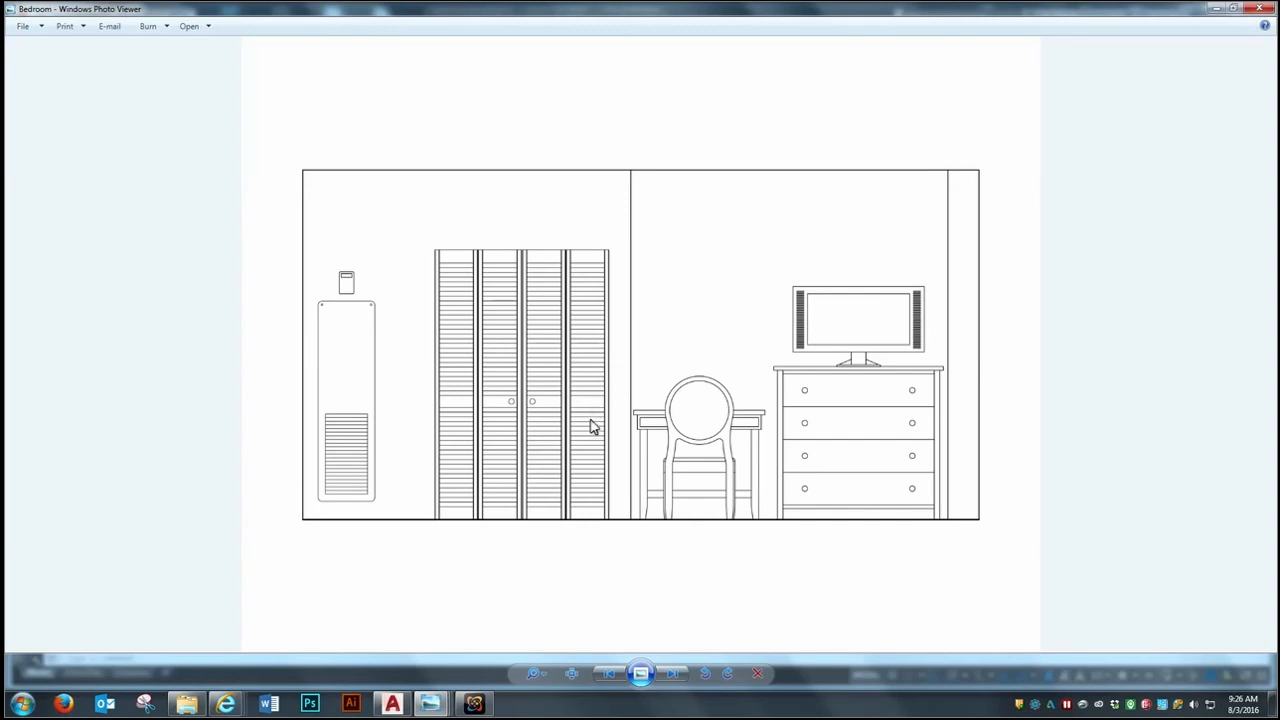
left_click(1220, 12)
scroll(546, 307, "up", 2)
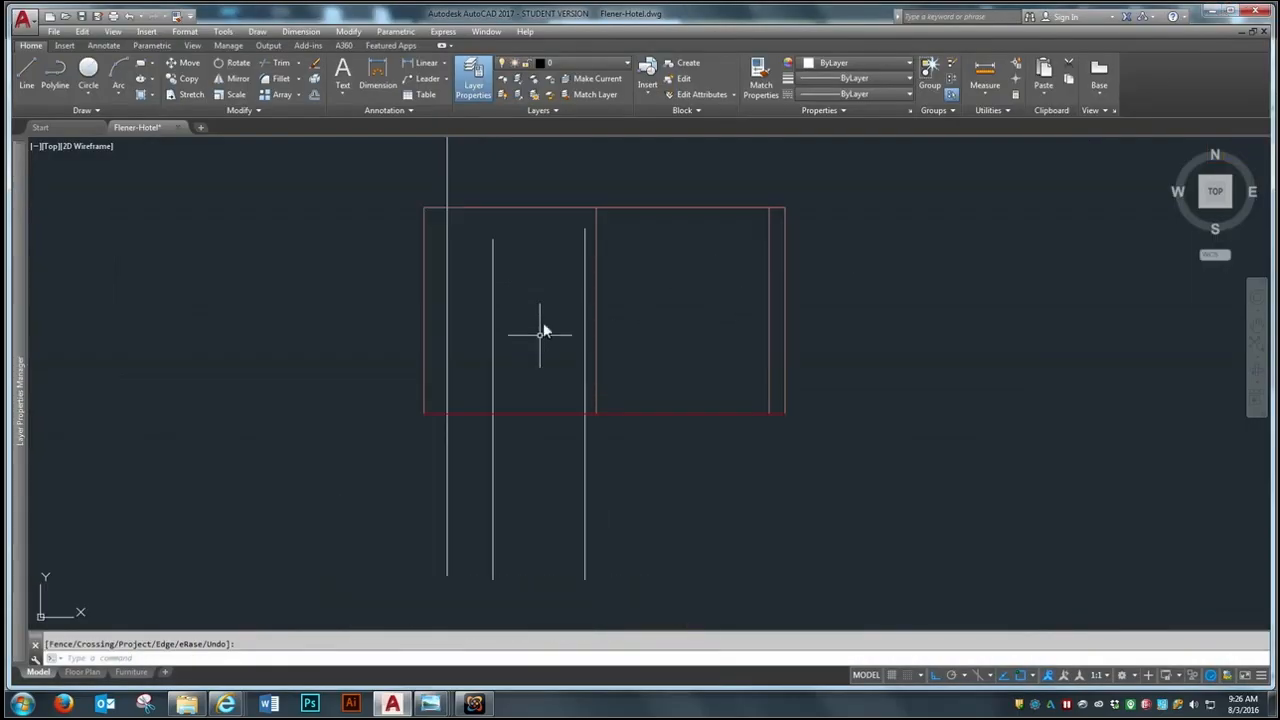
key("Escape")
scroll(565, 481, "down", 8)
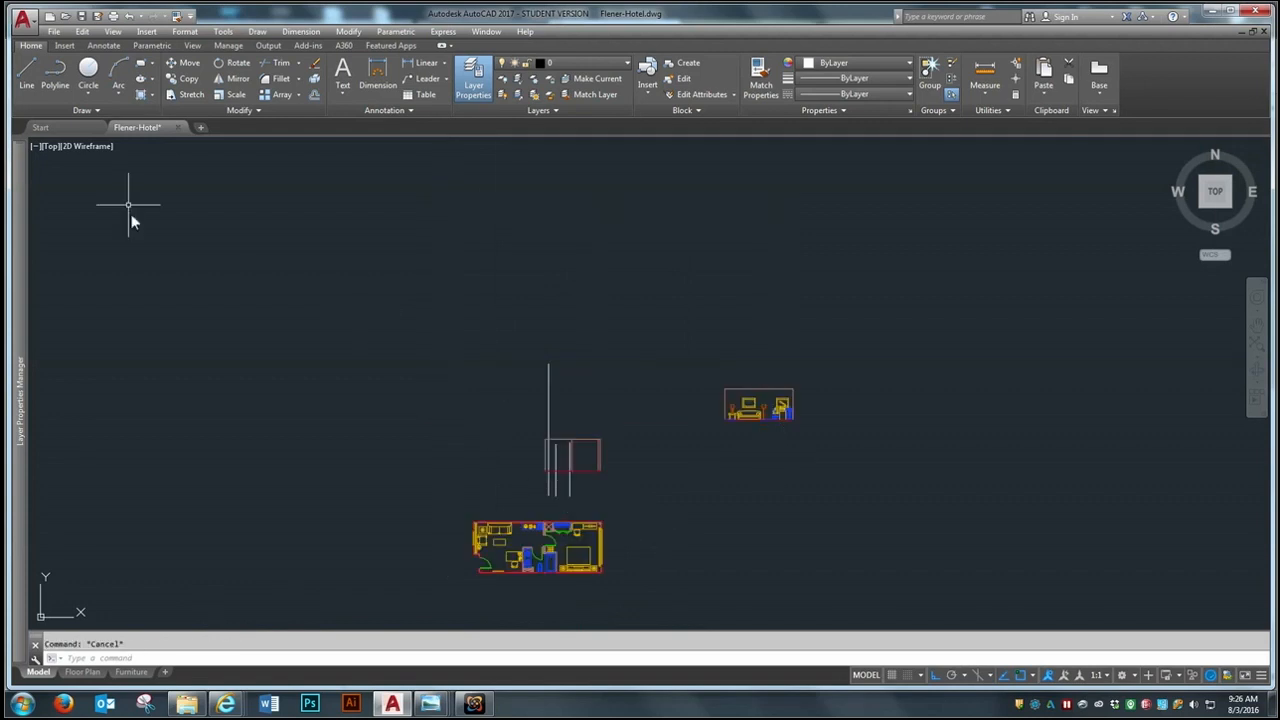
left_click(146, 31)
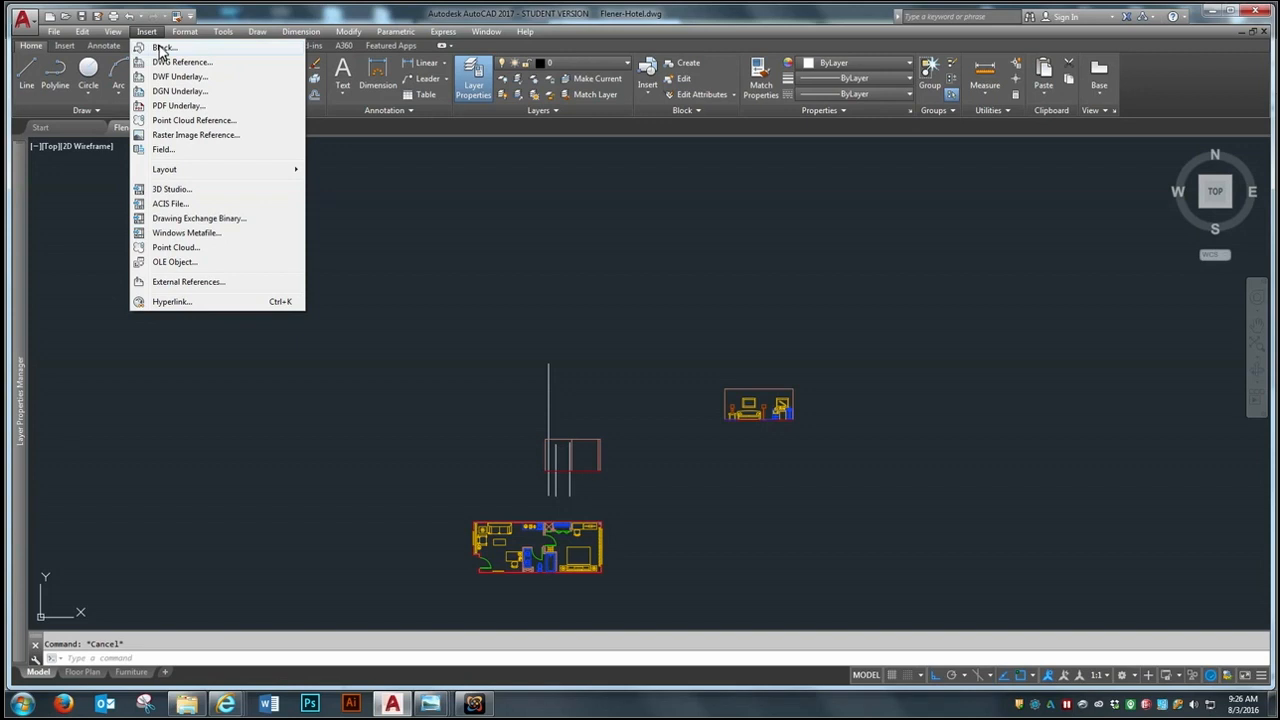
left_click(160, 50)
left_click(880, 246)
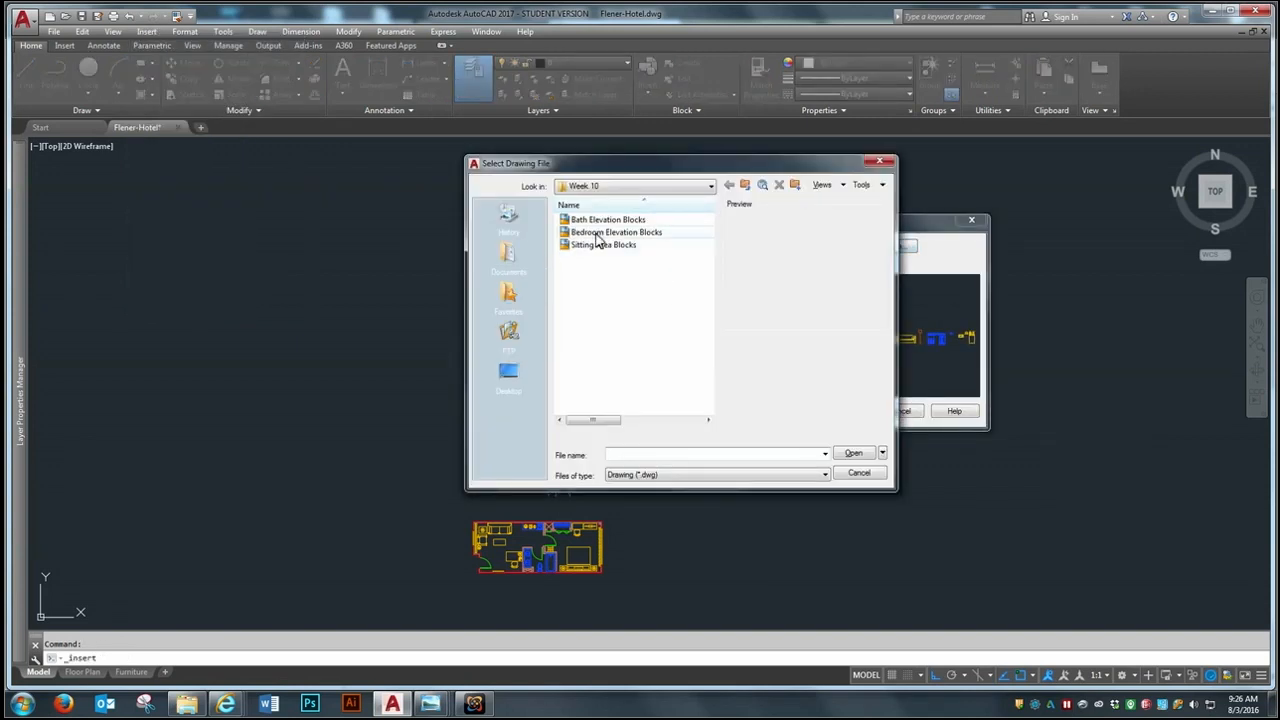
left_click(597, 235)
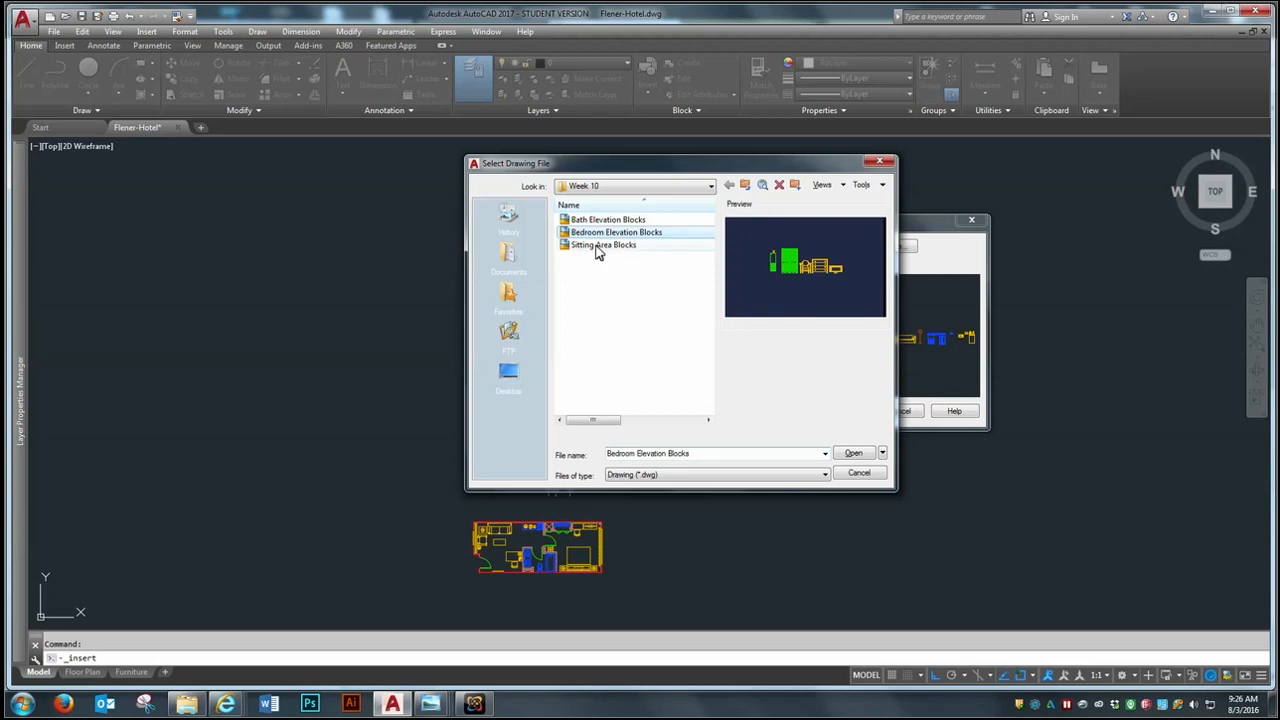
left_click(853, 453)
left_click(843, 417)
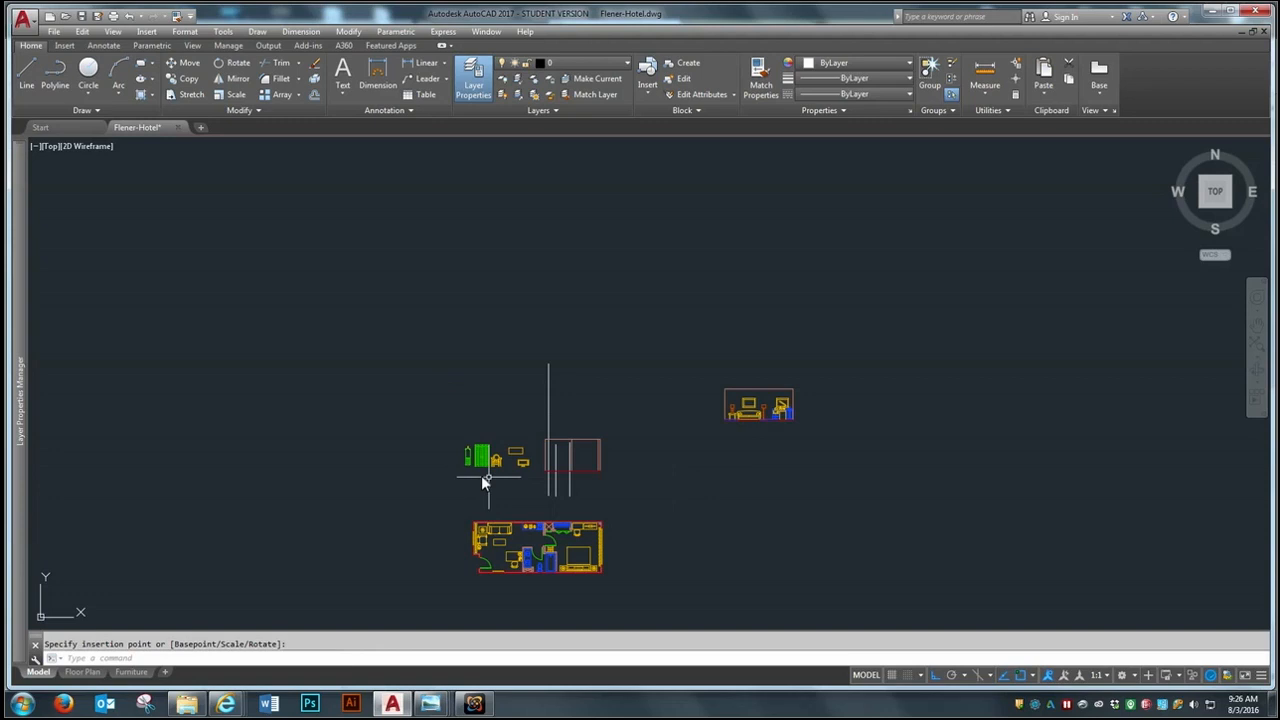
Step: Explode the inserted bedroom elevation drawing into its separate blocks
scroll(480, 470, "up", 5)
left_click(428, 450)
left_click(314, 78)
left_click(415, 421)
key("Return")
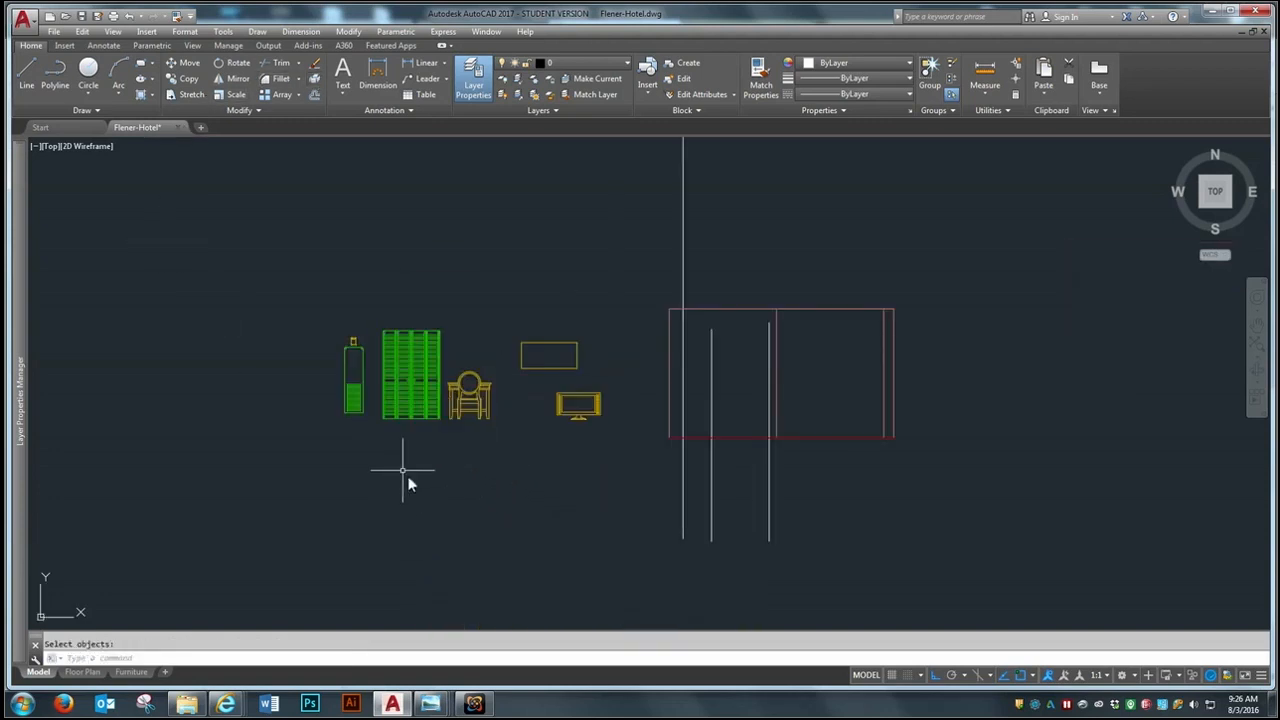
Step: Move the louvered closet doors by their lower corner onto the floor line, fitting them between the two closet opening projection lines
scroll(386, 452, "up", 2)
type("m")
key("Return")
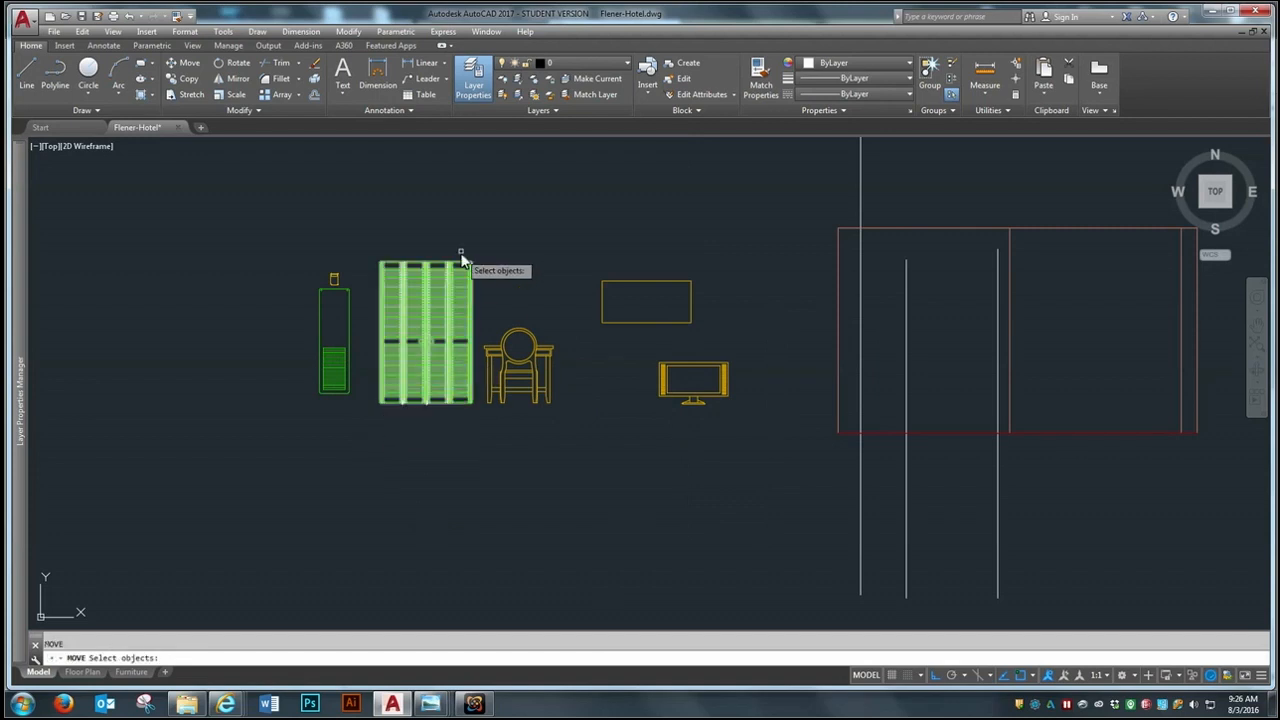
left_click(465, 258)
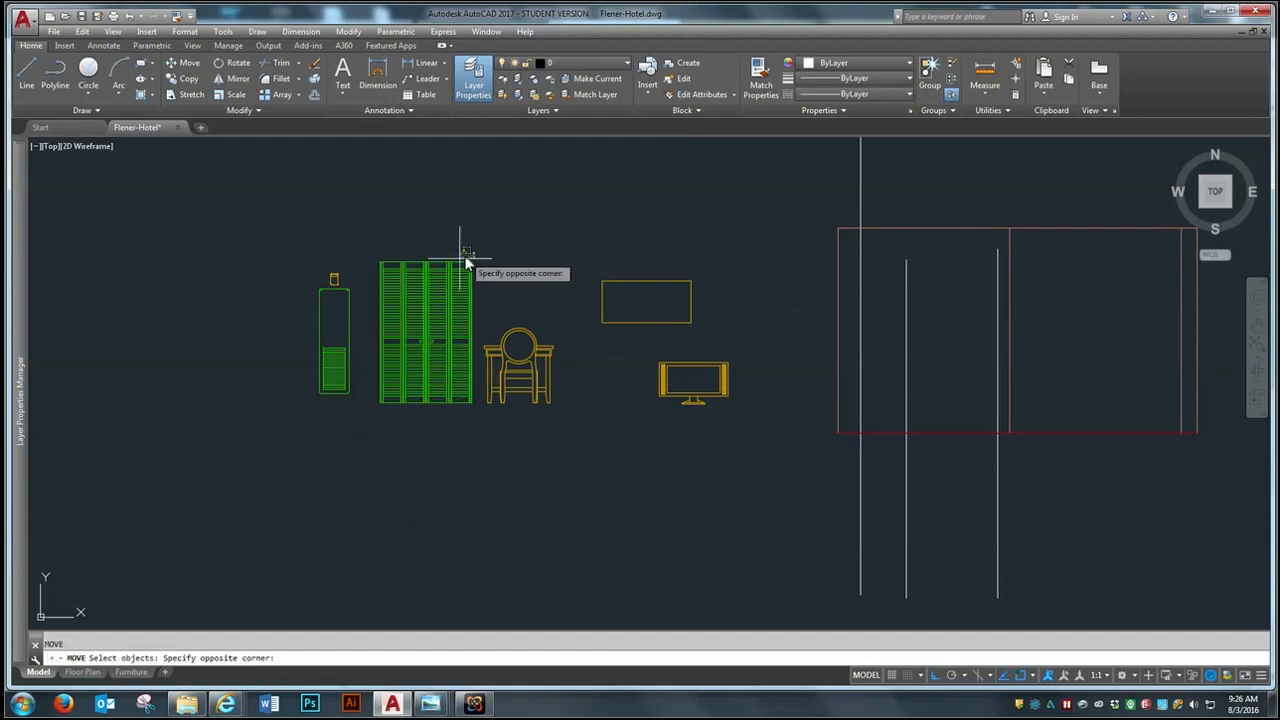
left_click(364, 414)
key("Return")
scroll(472, 418, "up", 4)
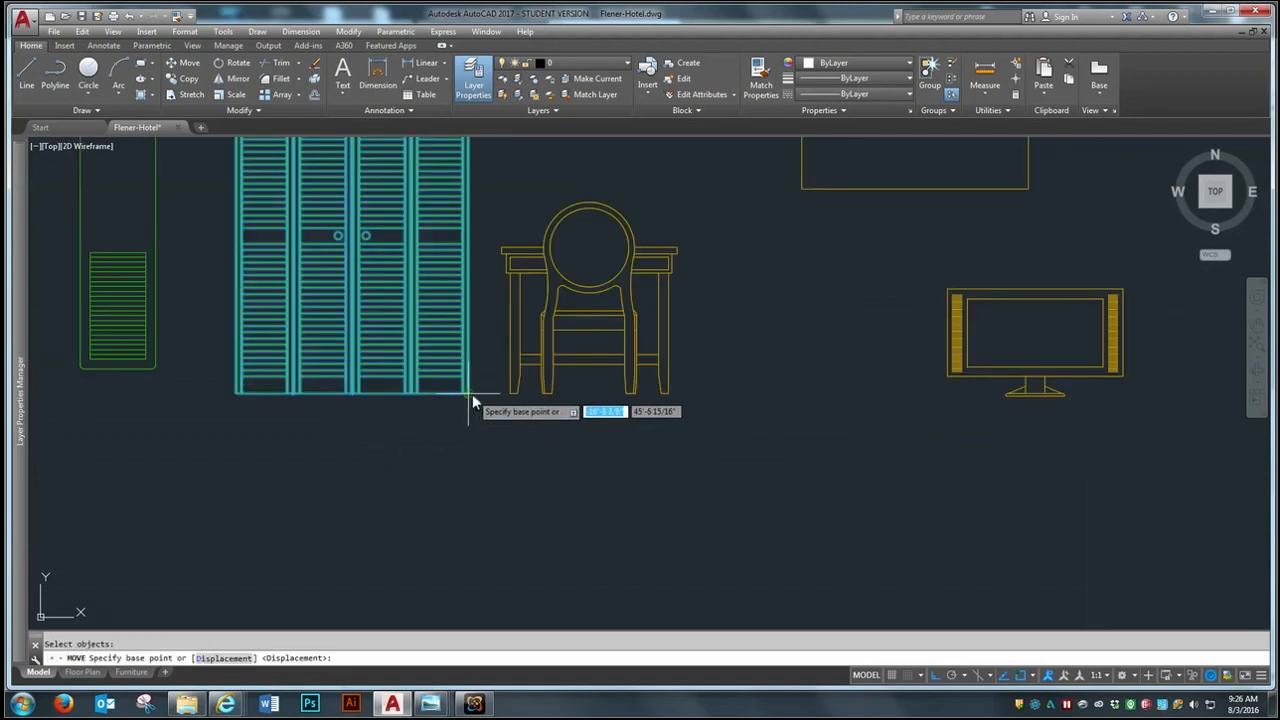
left_click(465, 397)
scroll(189, 354, "down", 4)
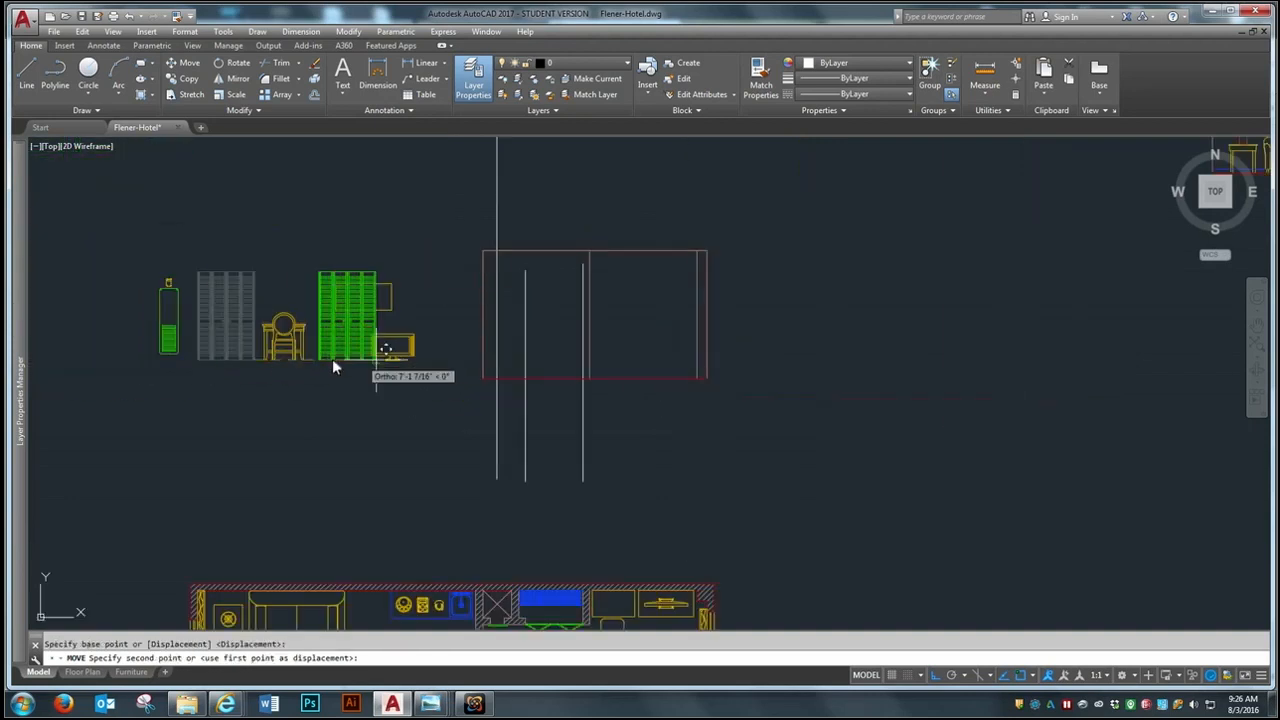
scroll(631, 380, "up", 4)
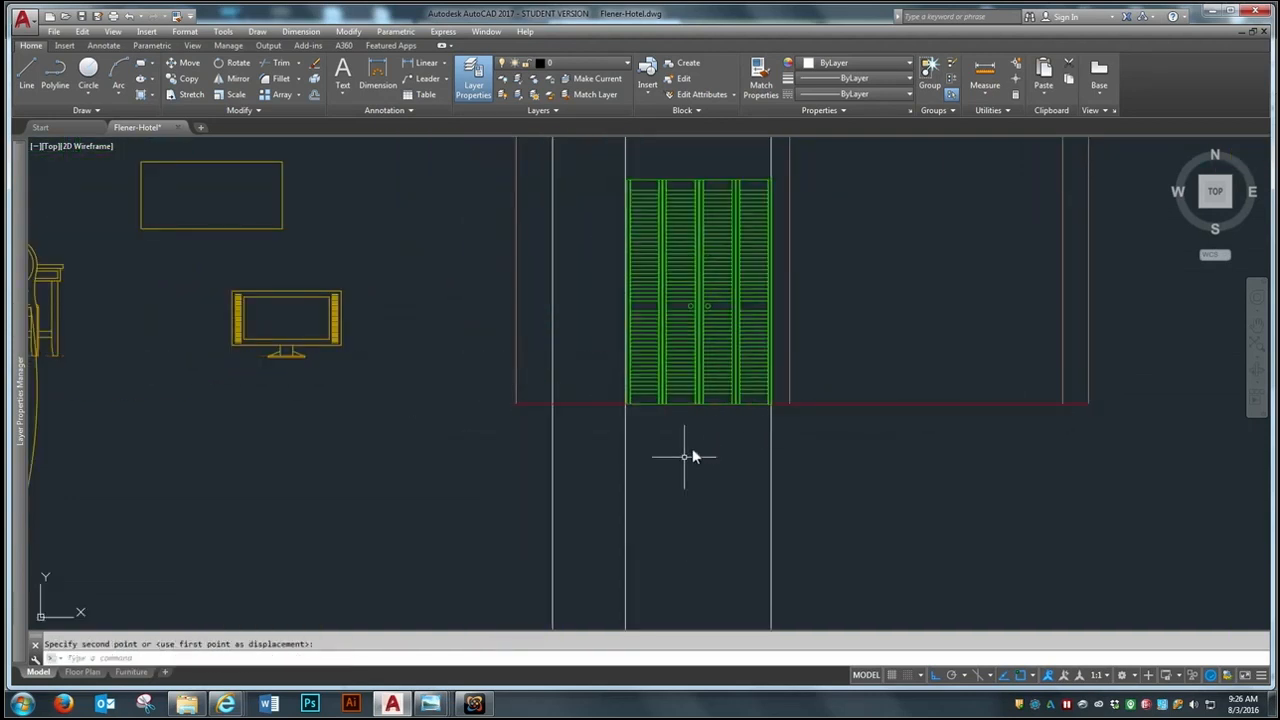
Step: Erase the two closet opening projection lines
scroll(692, 448, "down", 2)
key("Return")
left_click(761, 484)
left_click(627, 546)
key("Return")
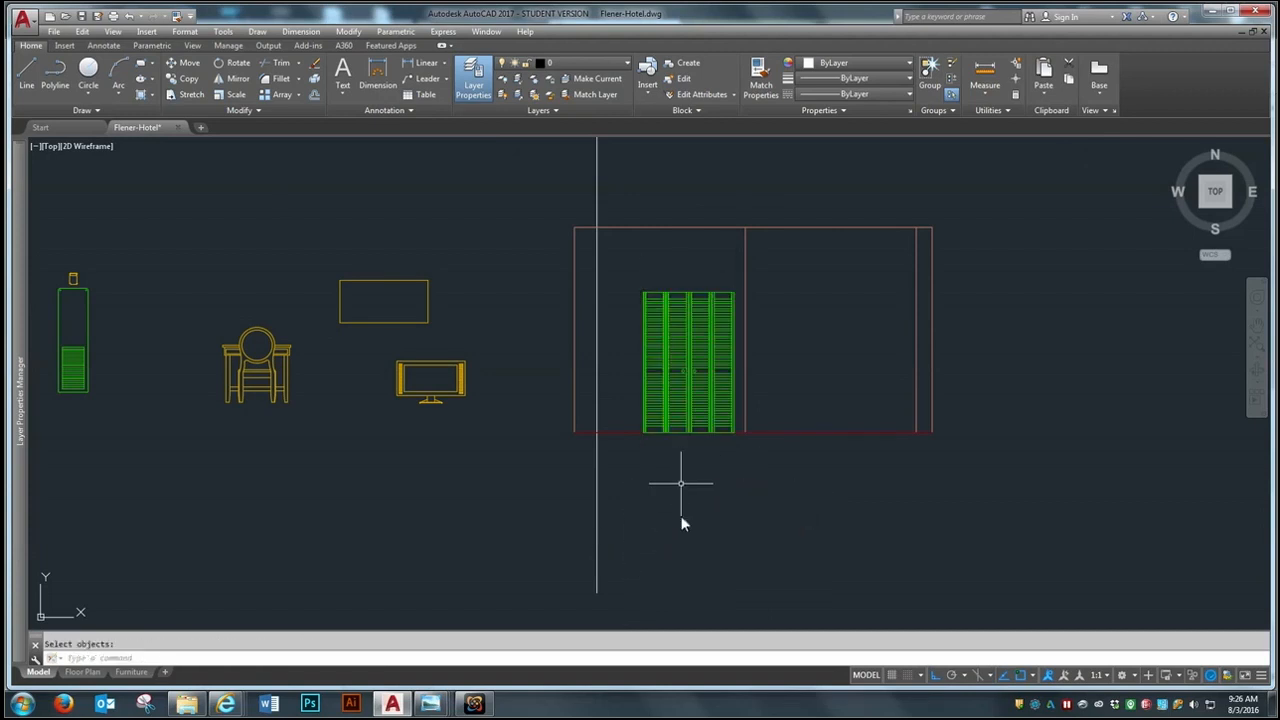
Step: Move the louvered panel and the small unit above it by the panel's bottom midpoint to where the remaining projection line meets the floor
scroll(683, 495, "down", 2)
scroll(361, 383, "up", 2)
type("m")
key("Return")
left_click(412, 284)
left_click(332, 488)
key("Return")
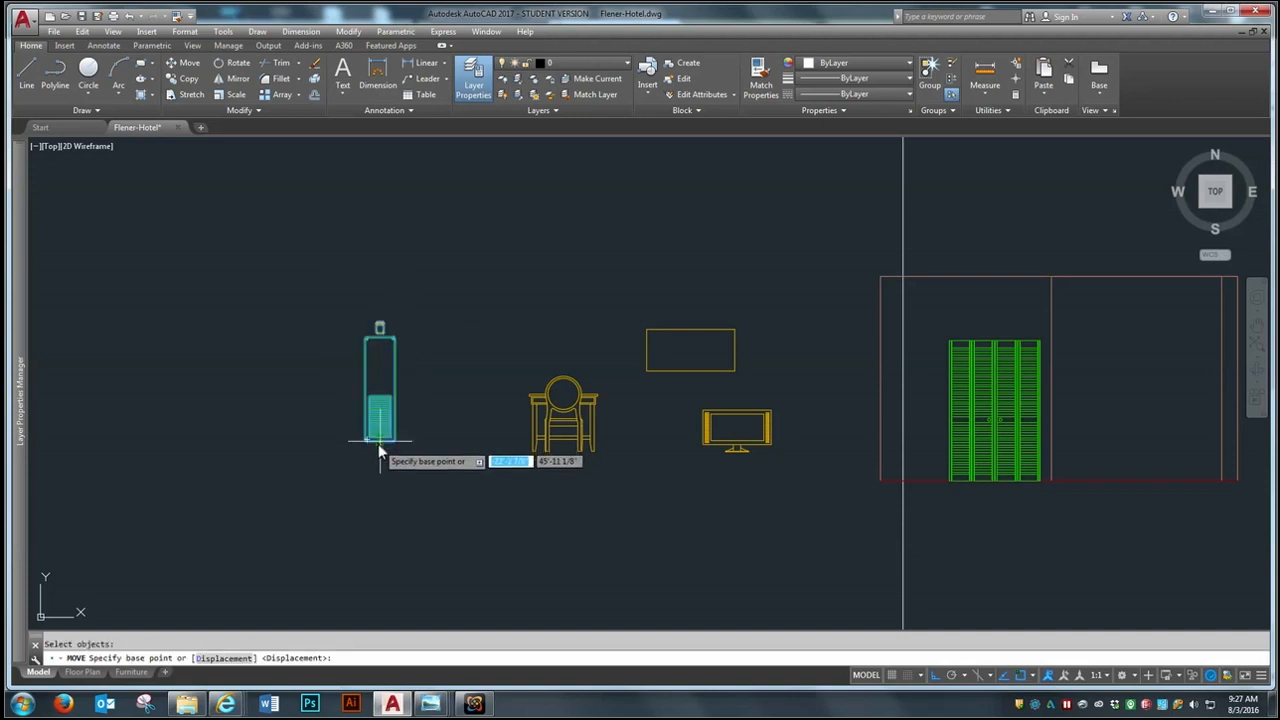
left_click(378, 443)
scroll(531, 417, "down", 3)
scroll(700, 434, "up", 5)
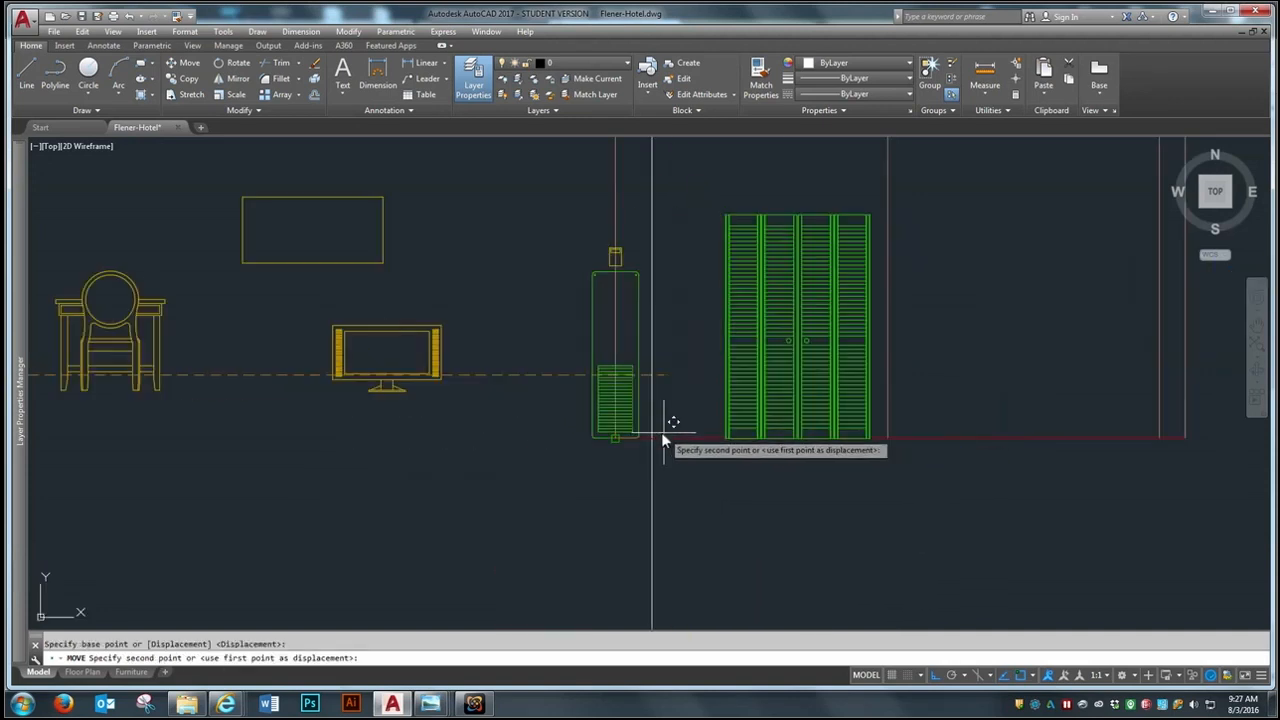
left_click(655, 440)
scroll(560, 470, "down", 2)
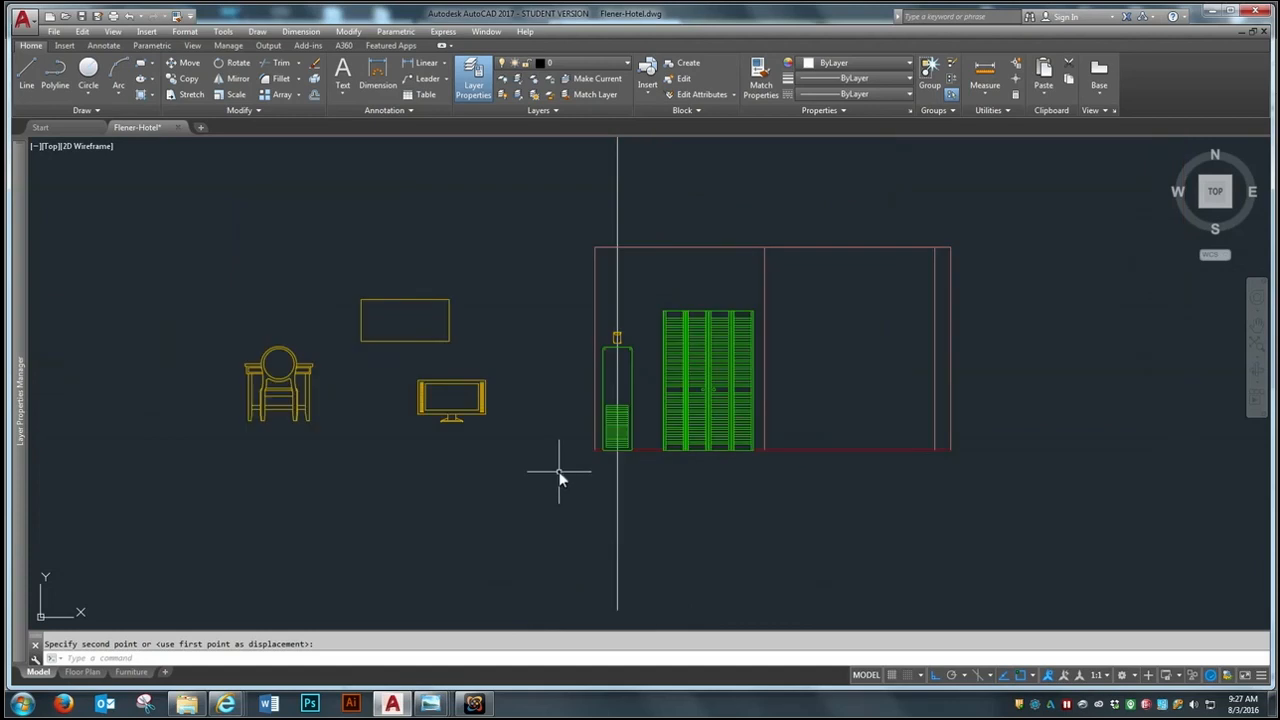
Step: Check the Bedroom reference image, try offsetting the floor line 12 inches upward, and erase the offset copy
mouse_move(430, 705)
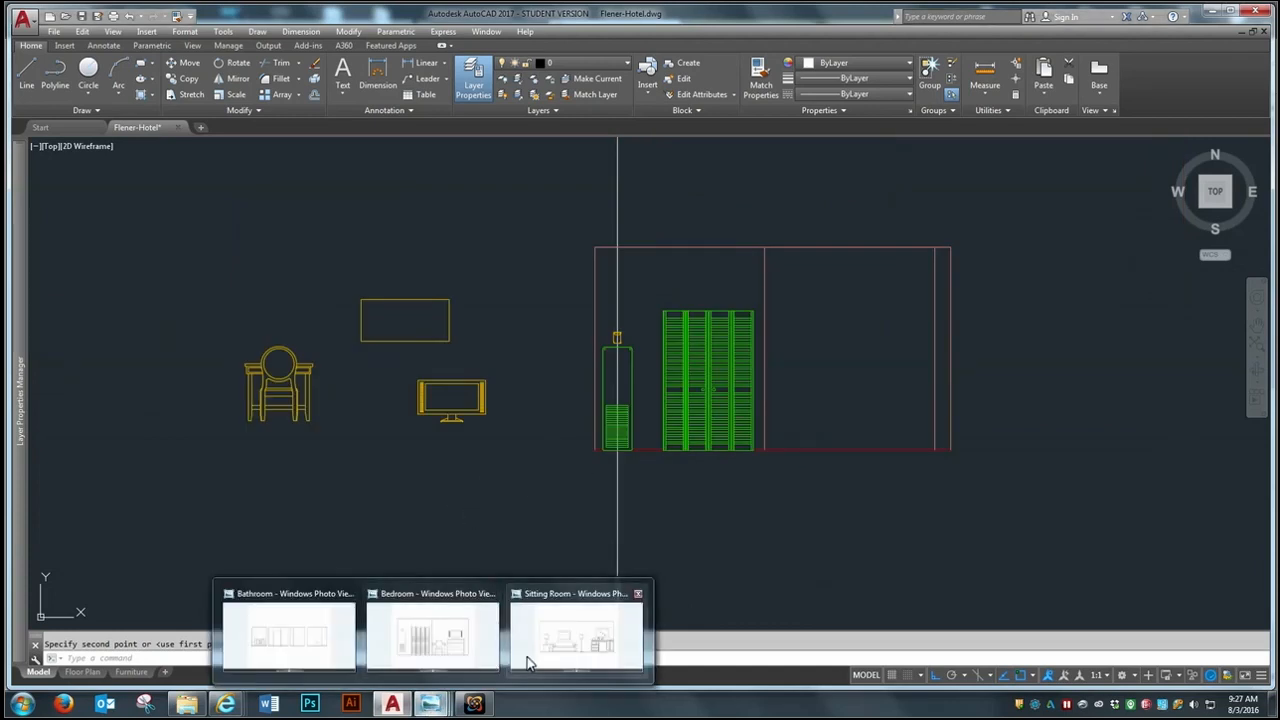
left_click(449, 663)
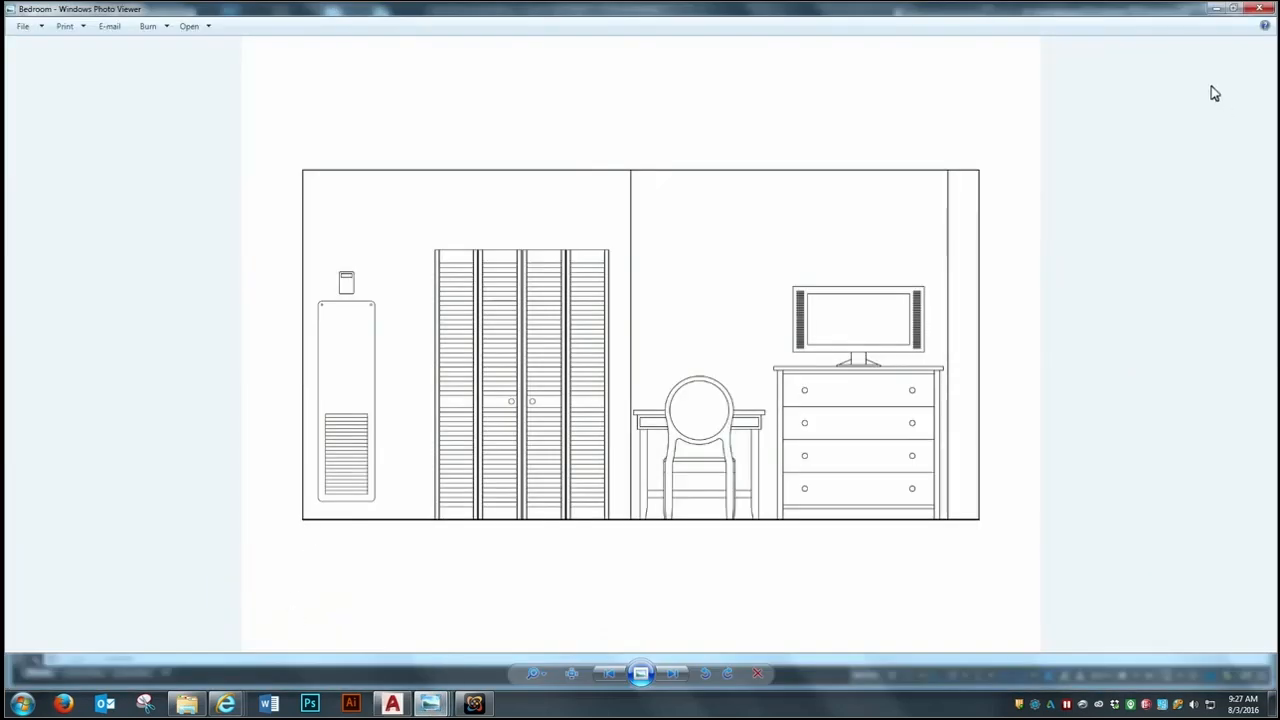
left_click(1212, 8)
scroll(722, 320, "up", 2)
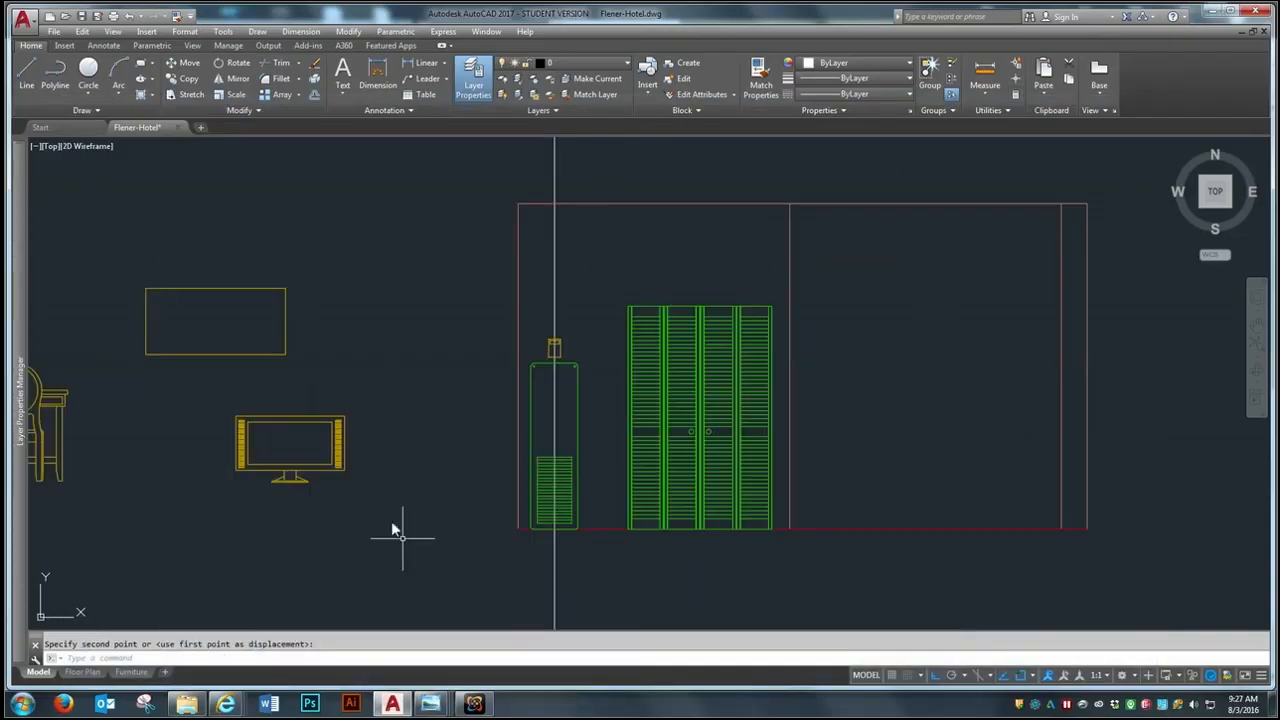
type("o")
key("Return")
type("12")
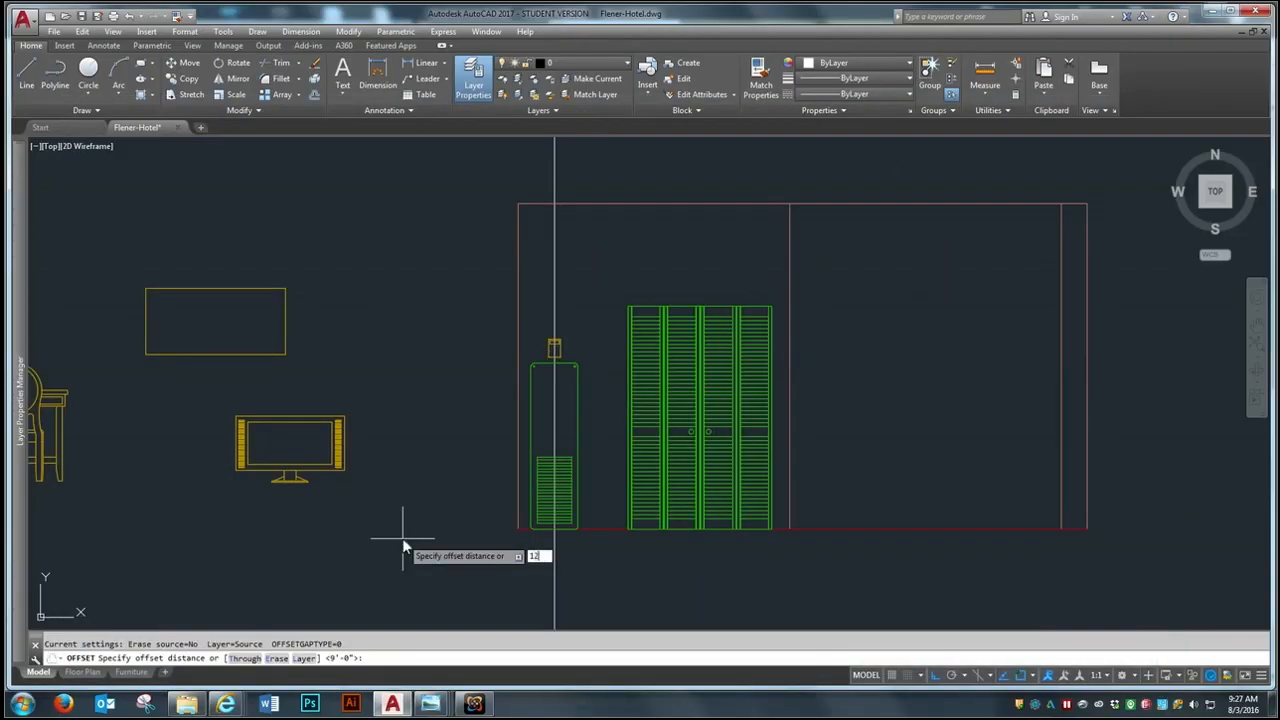
key("Return")
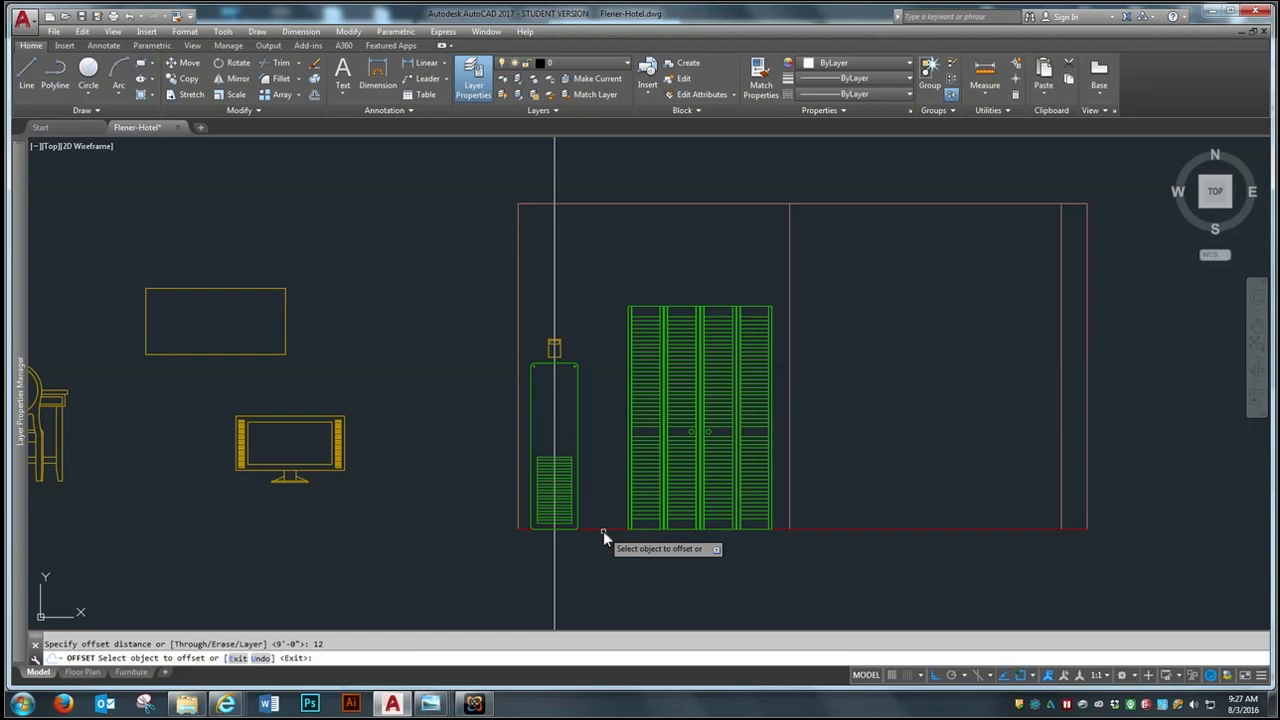
left_click(603, 529)
left_click(597, 511)
key("Return")
type("e")
key("Return")
left_click(612, 470)
left_click(608, 498)
key("Return")
Step: Offset the floor line 6 inches upward as a mounting height guide for the louvered panel
type("o")
key("Return")
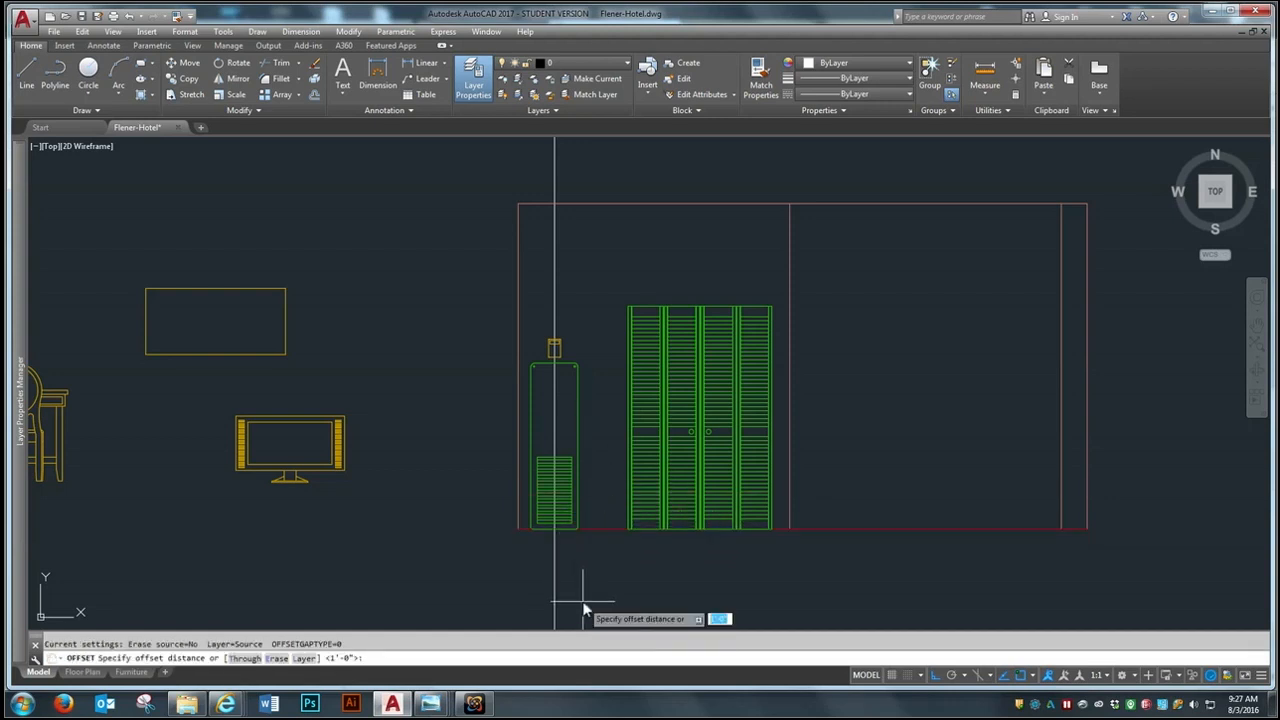
type("6")
key("Return")
left_click(600, 529)
left_click(600, 520)
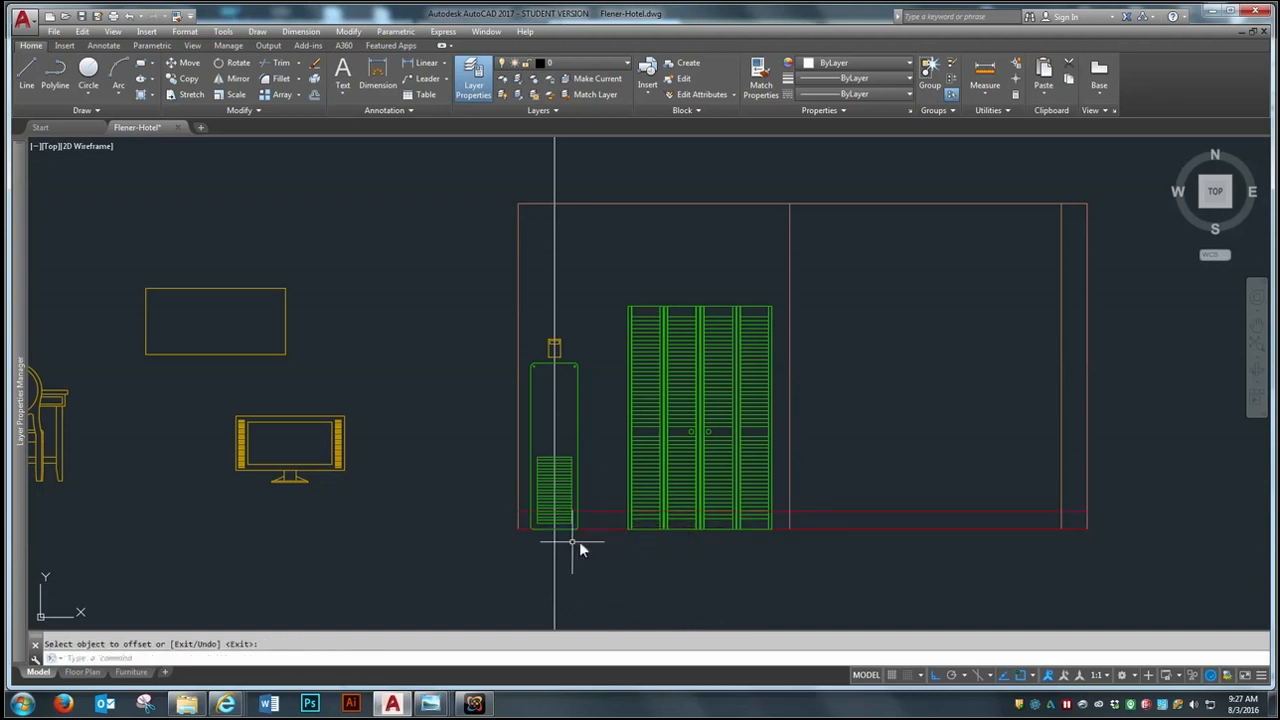
scroll(560, 501, "up", 2)
key("Return")
Step: Move the louvered panel and the small unit above it straight up from the panel's bottom midpoint to the offset guide line
type("m")
key("Return")
left_click(433, 574)
left_click(618, 222)
key("Return")
left_click(551, 546)
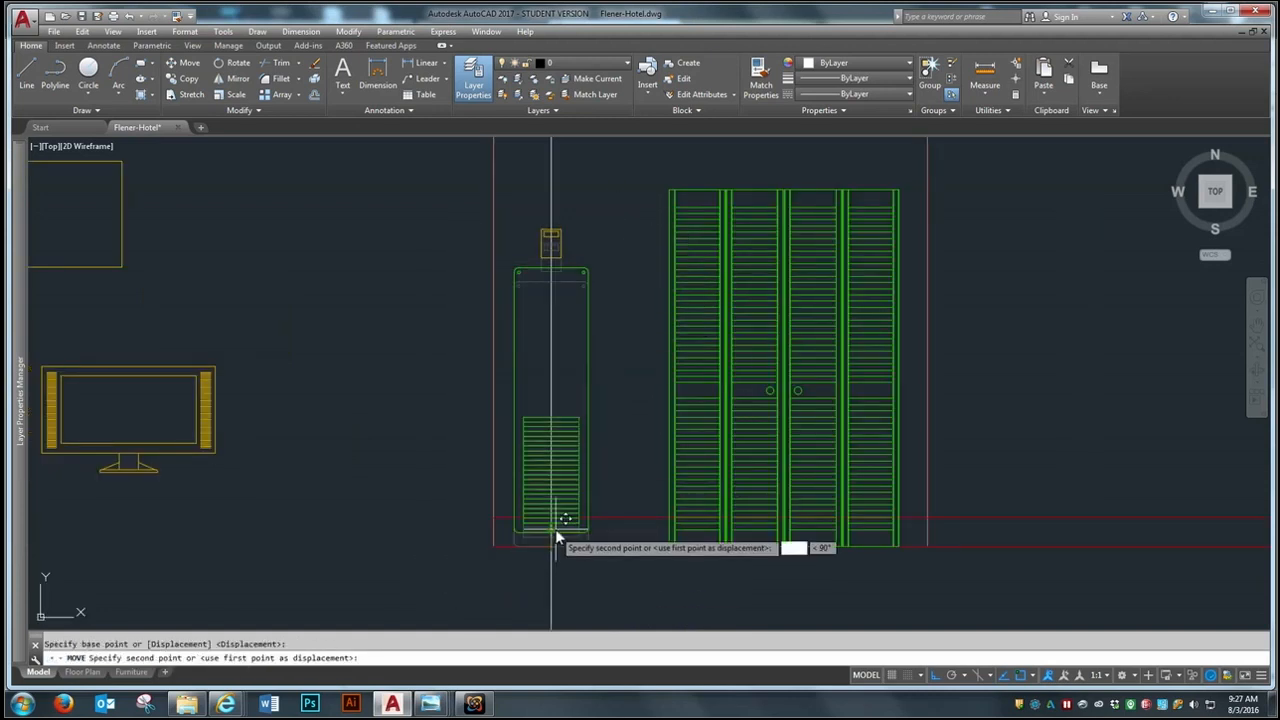
left_click(555, 518)
Step: Erase the vertical projection line through the louvered panel and the offset guide line above the floor
scroll(555, 518, "down", 2)
type("e")
key("Return")
left_click(549, 298)
left_click(549, 308)
left_click(599, 518)
key("Return")
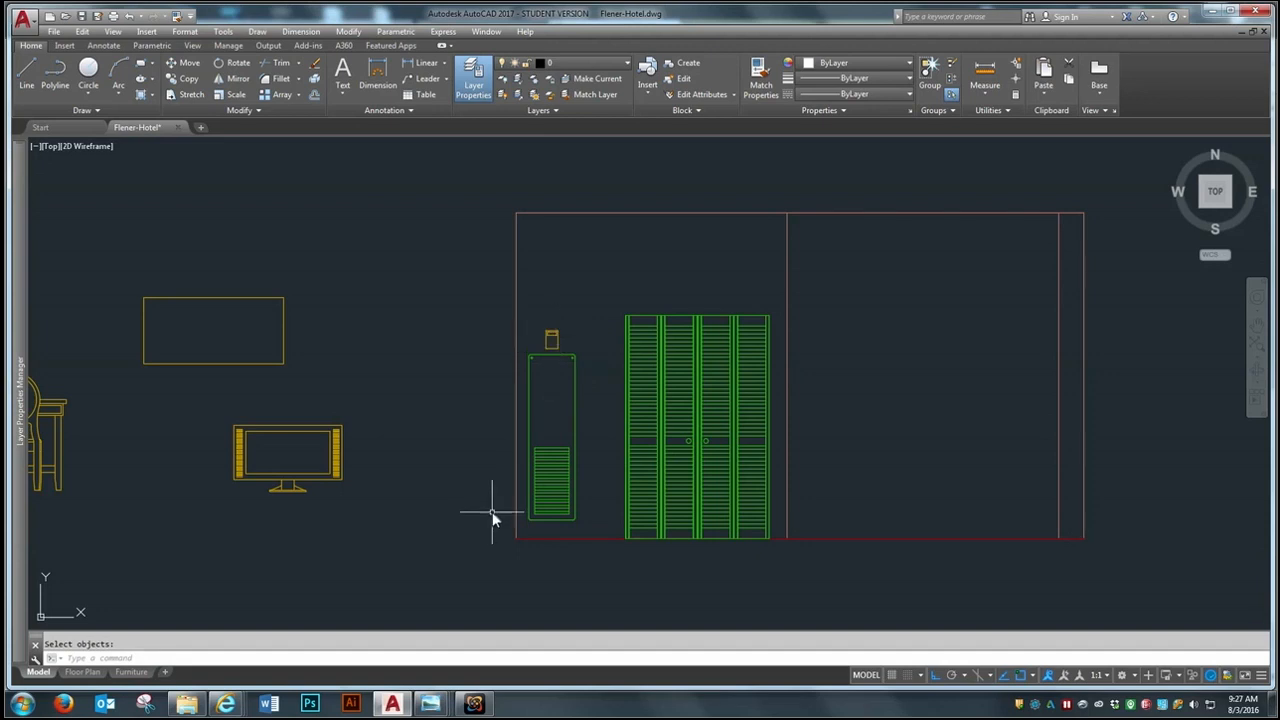
Step: Move the desk and chair block by its lower-left corner onto the floor line, just right of the wall line beside the closet
scroll(550, 480, "down", 2)
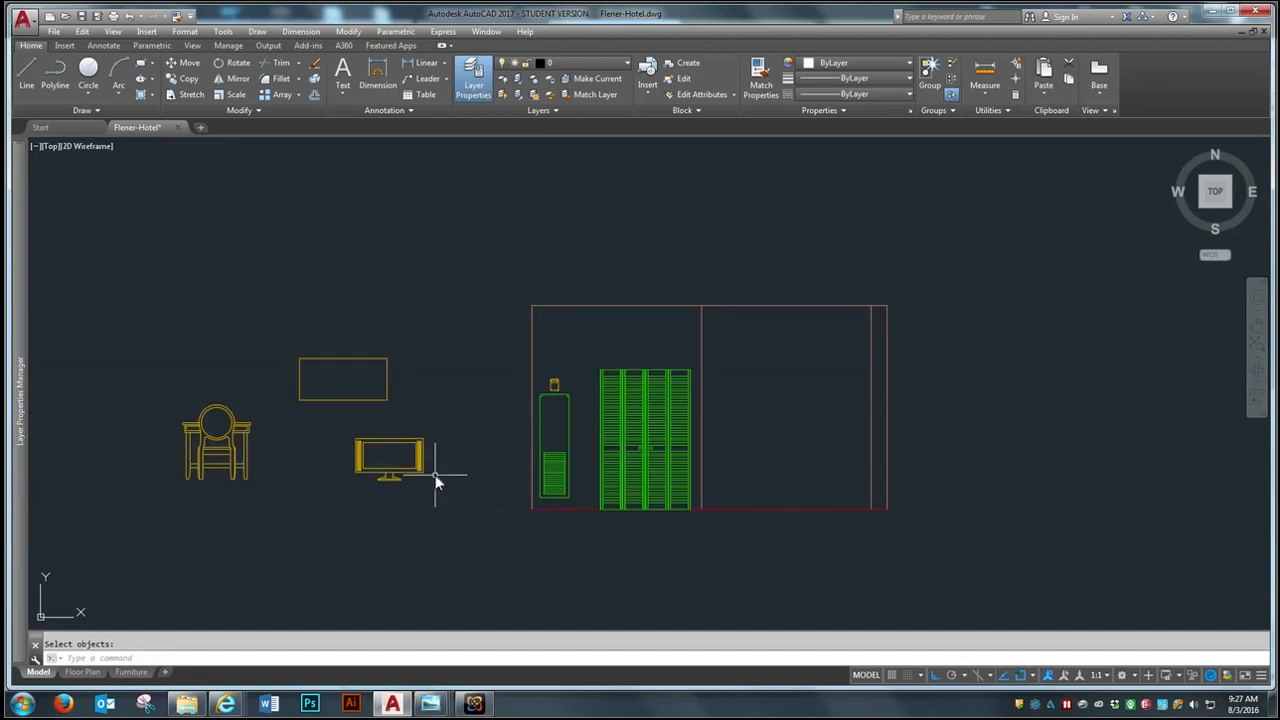
scroll(310, 415, "down", 6)
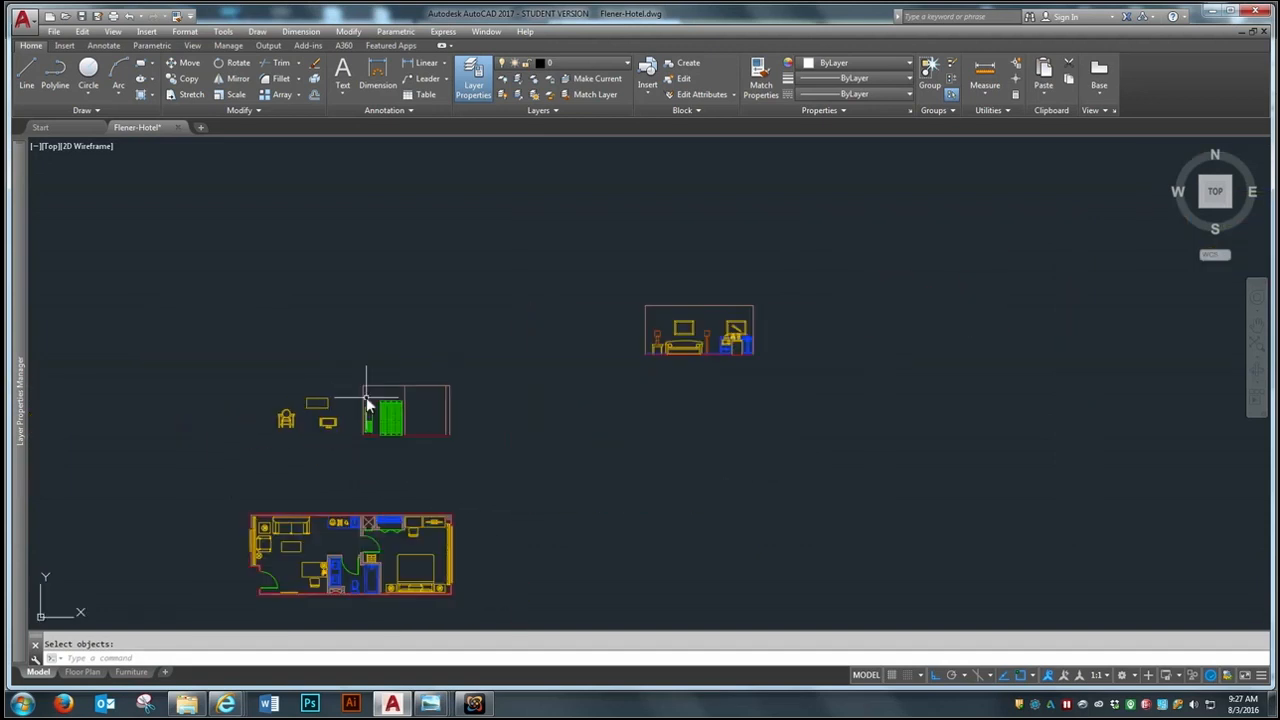
scroll(251, 403, "up", 4)
key("Return")
left_click(368, 394)
left_click(293, 487)
key("Return")
left_click(317, 466)
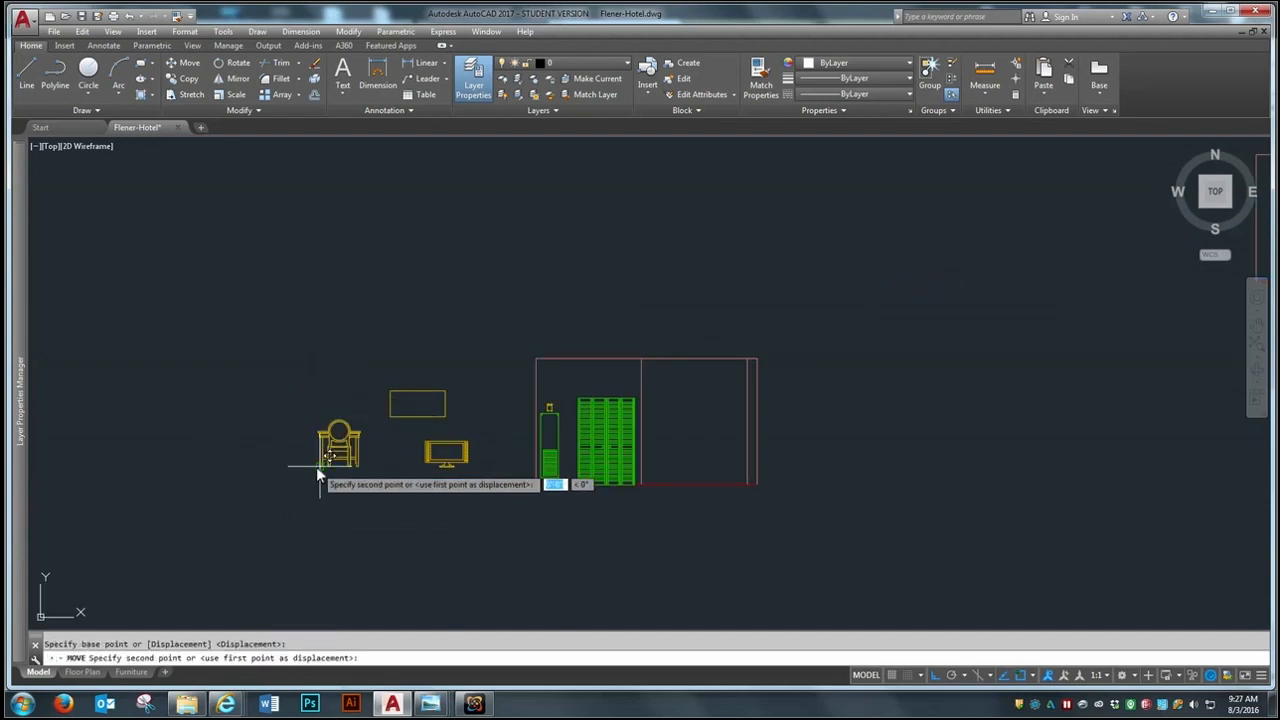
left_click(648, 484)
scroll(681, 457, "up", 5)
scroll(681, 457, "down", 2)
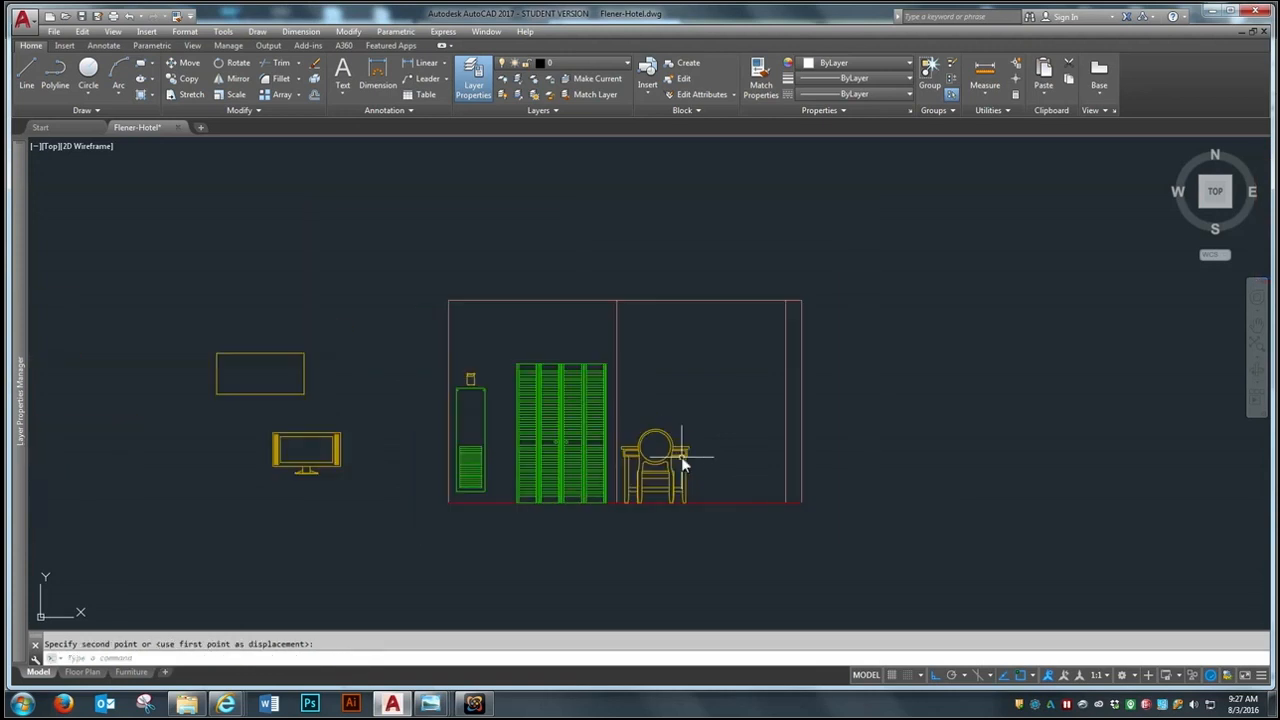
key("Return")
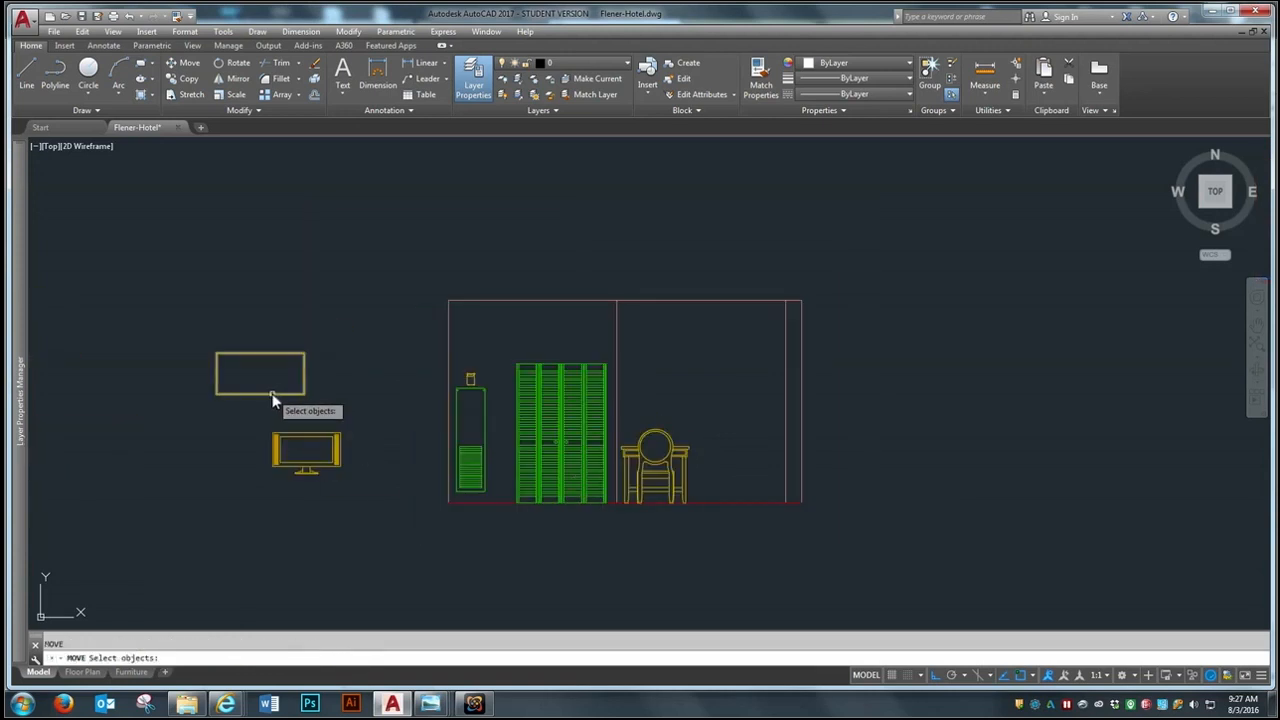
scroll(360, 360, "down", 6)
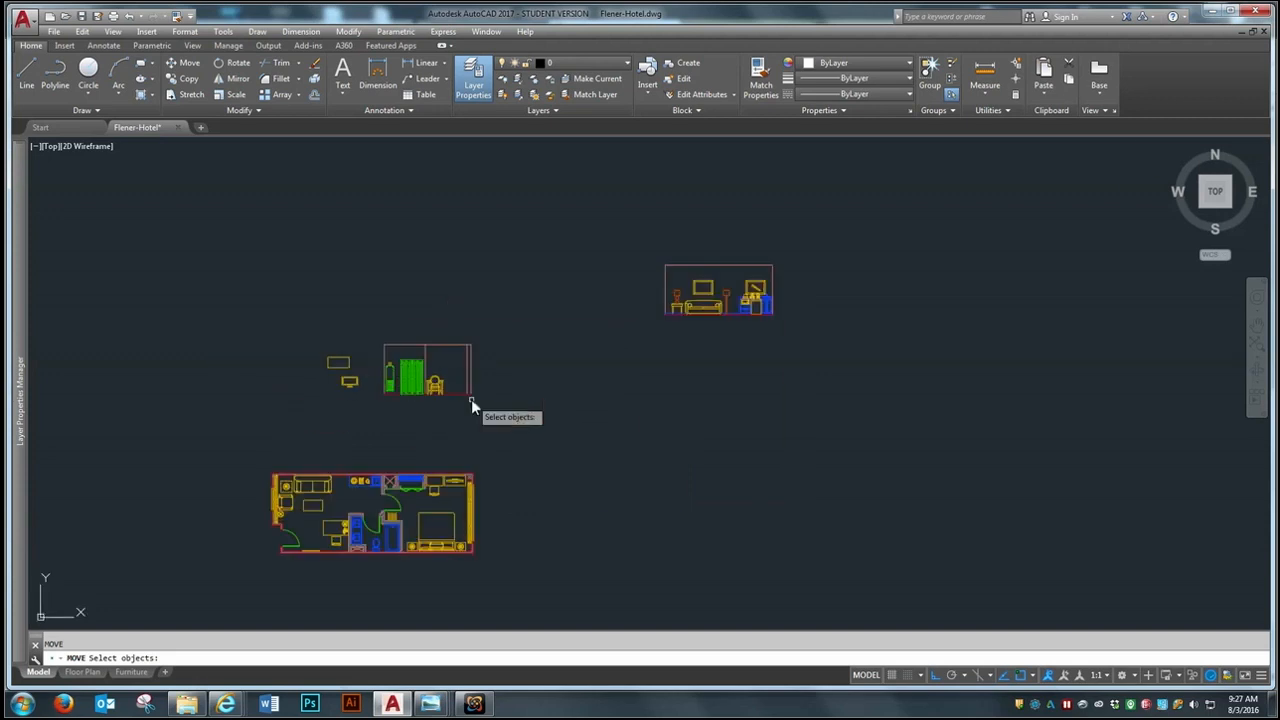
key("Escape")
Step: Bring up the file commands for the hotel drawing
scroll(310, 388, "up", 2)
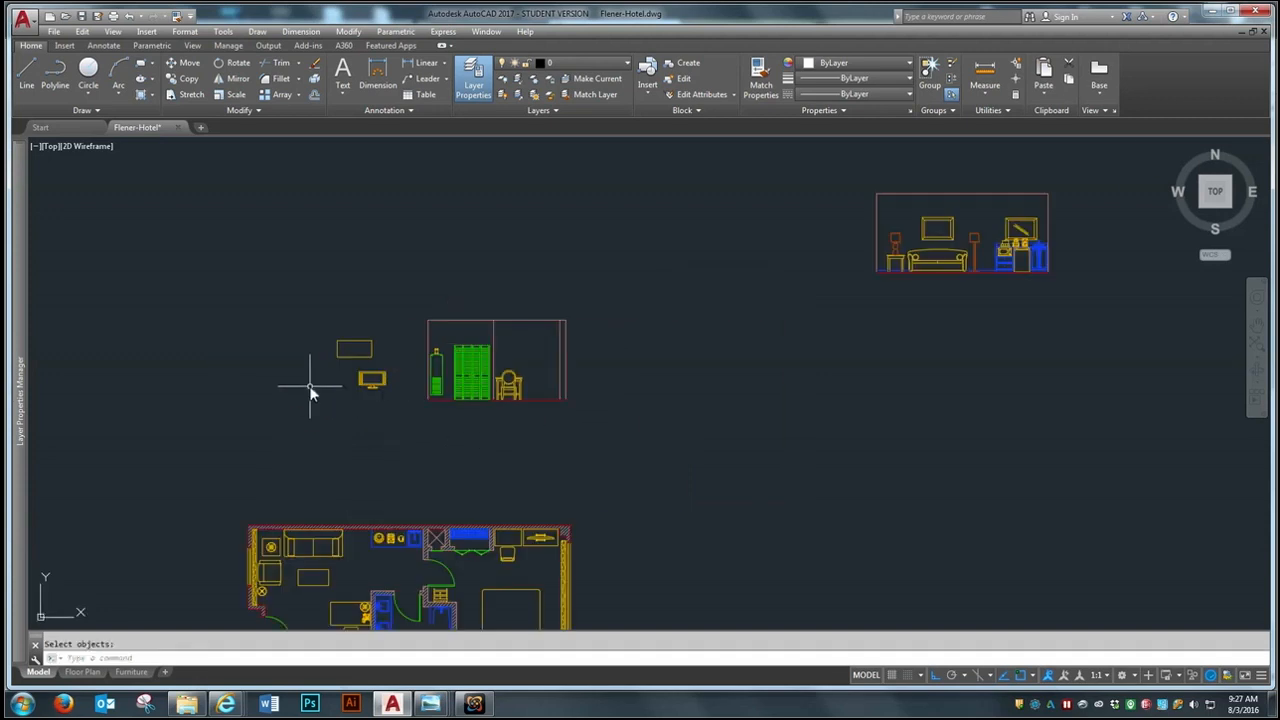
scroll(310, 387, "down", 2)
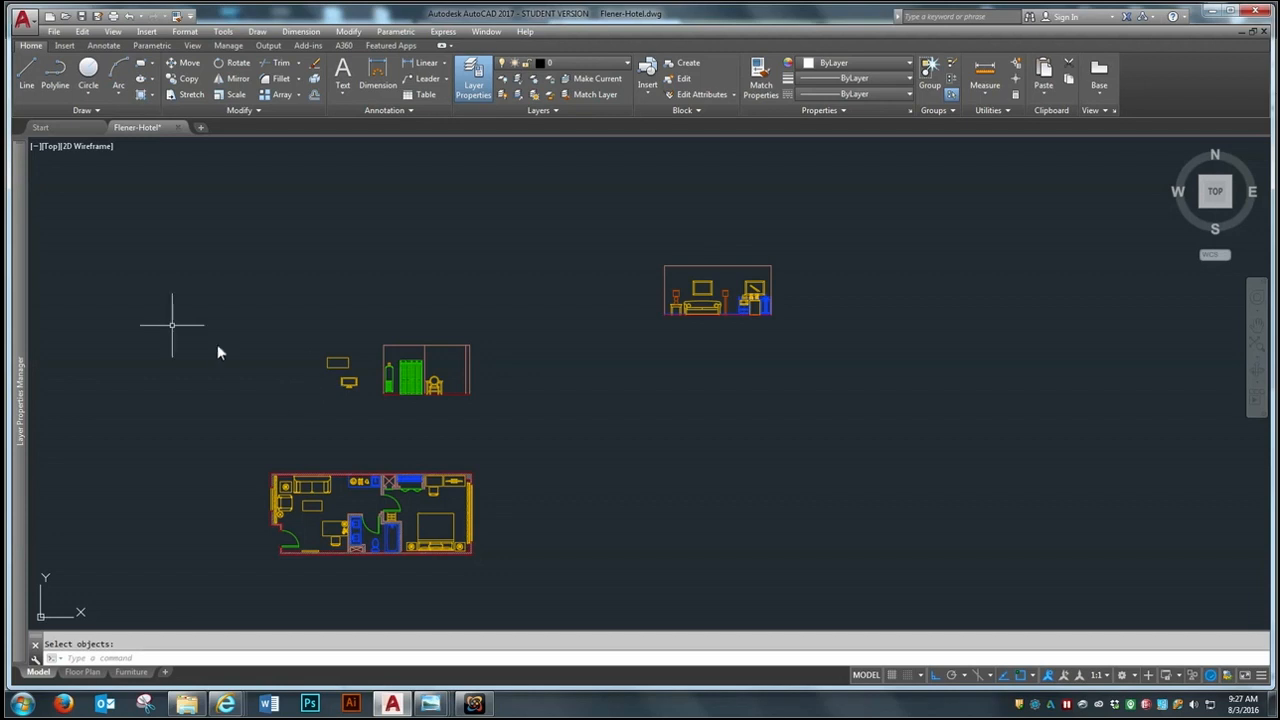
left_click(55, 34)
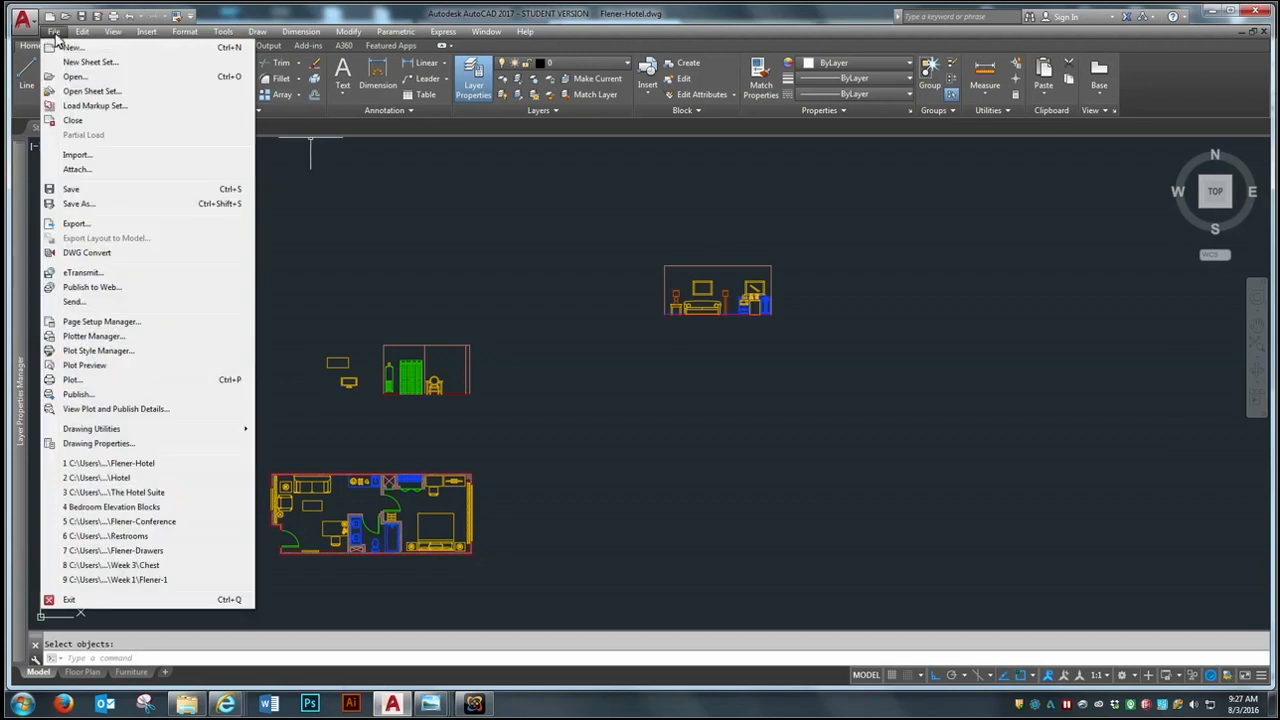
left_click(78, 77)
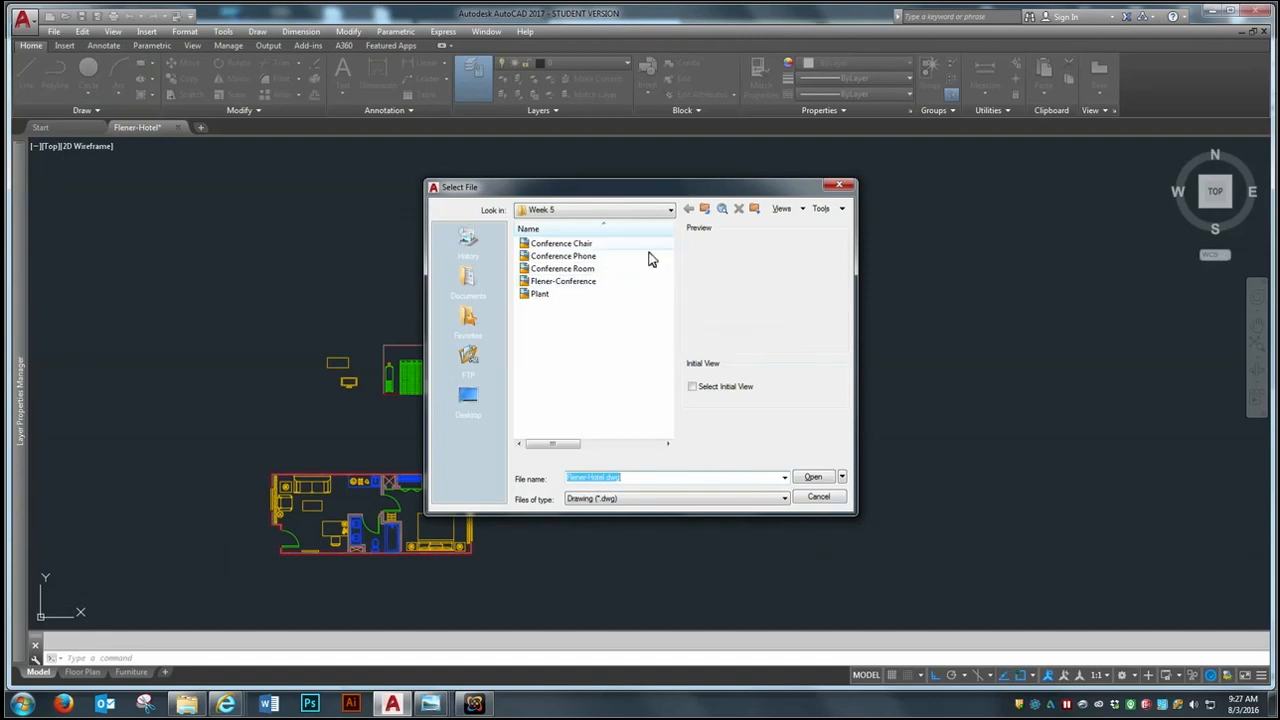
left_click(816, 497)
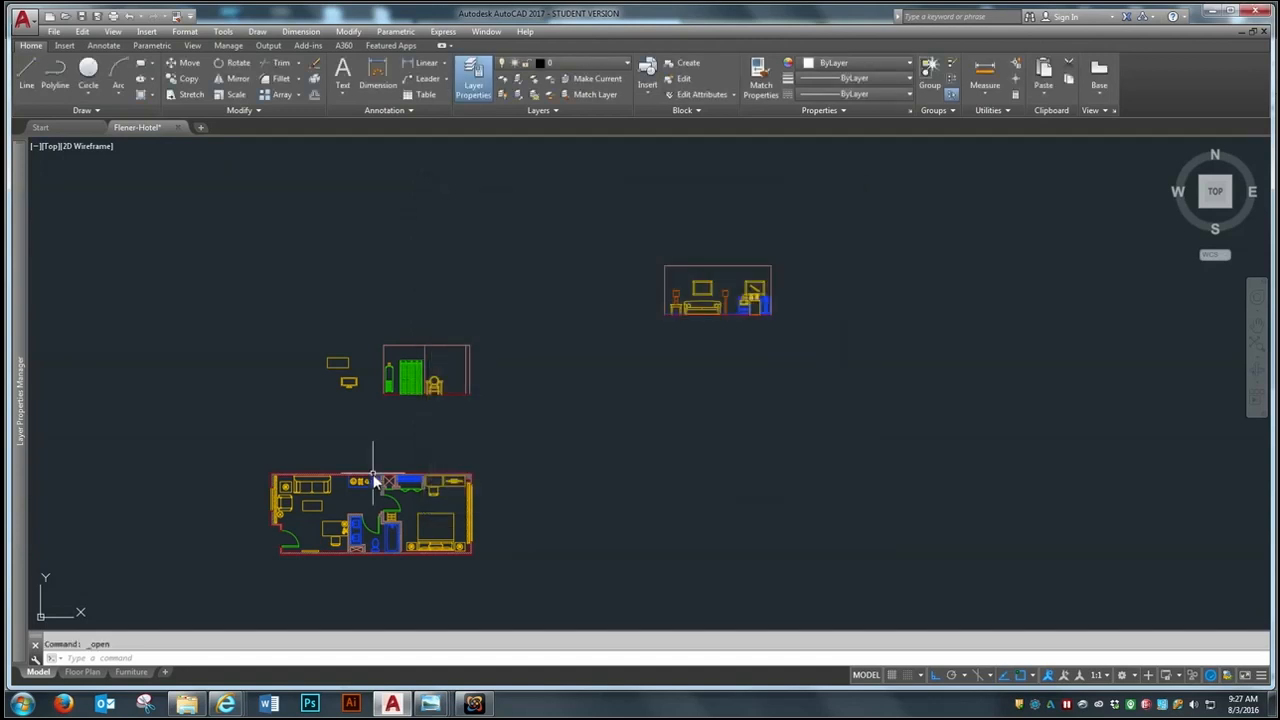
scroll(277, 388, "up", 3)
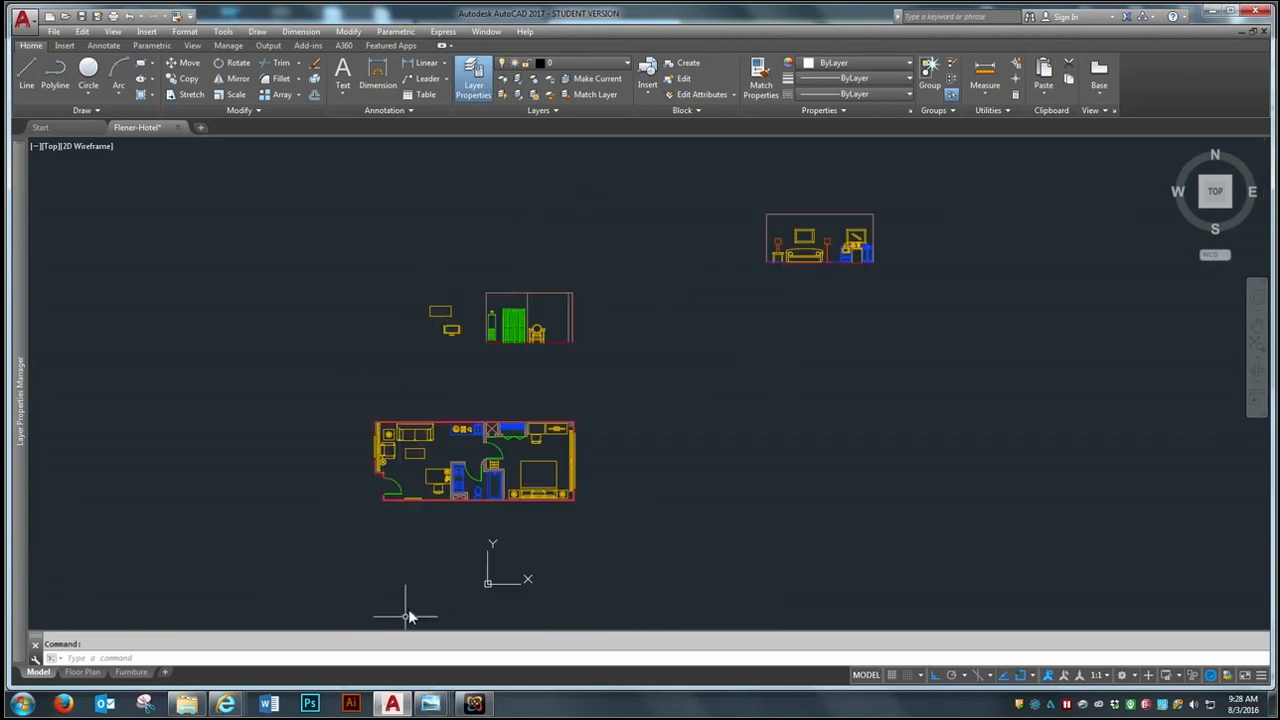
Step: Examine the Bedroom elevation reference image in Windows Photo Viewer and compare it with the desk and dresser in the AutoCAD floor plan
mouse_move(433, 705)
mouse_move(577, 652)
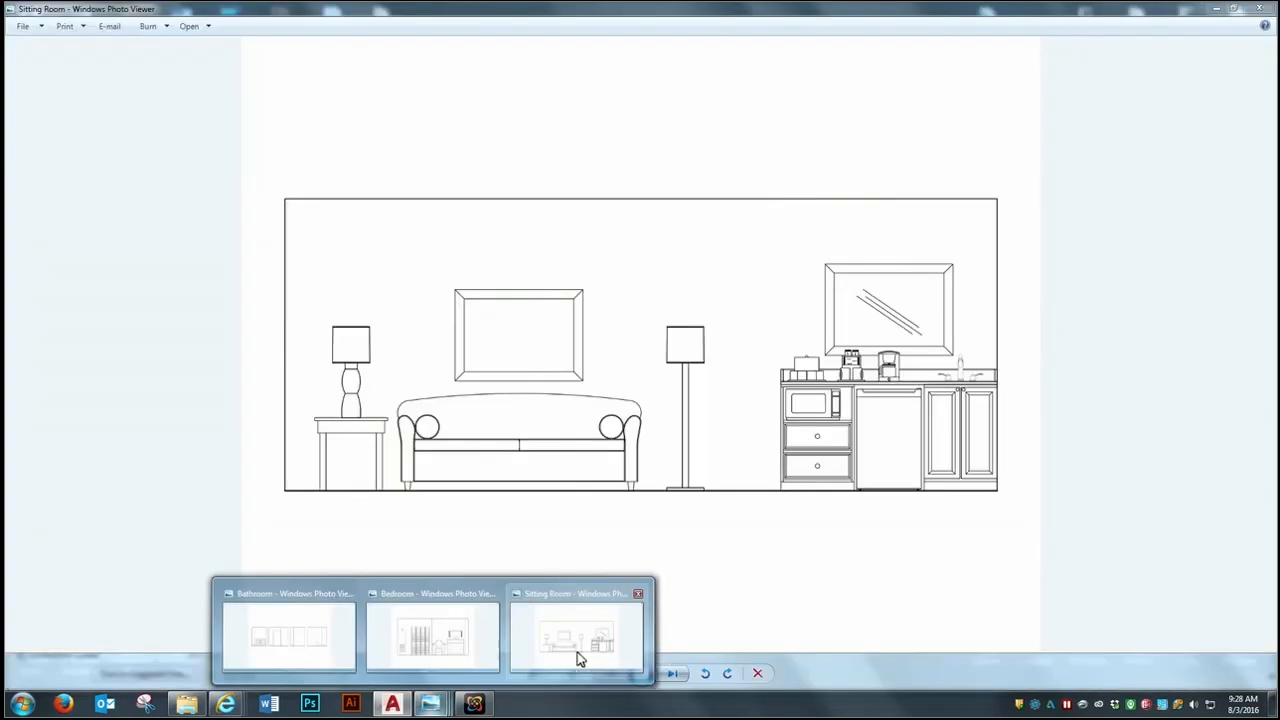
left_click(484, 645)
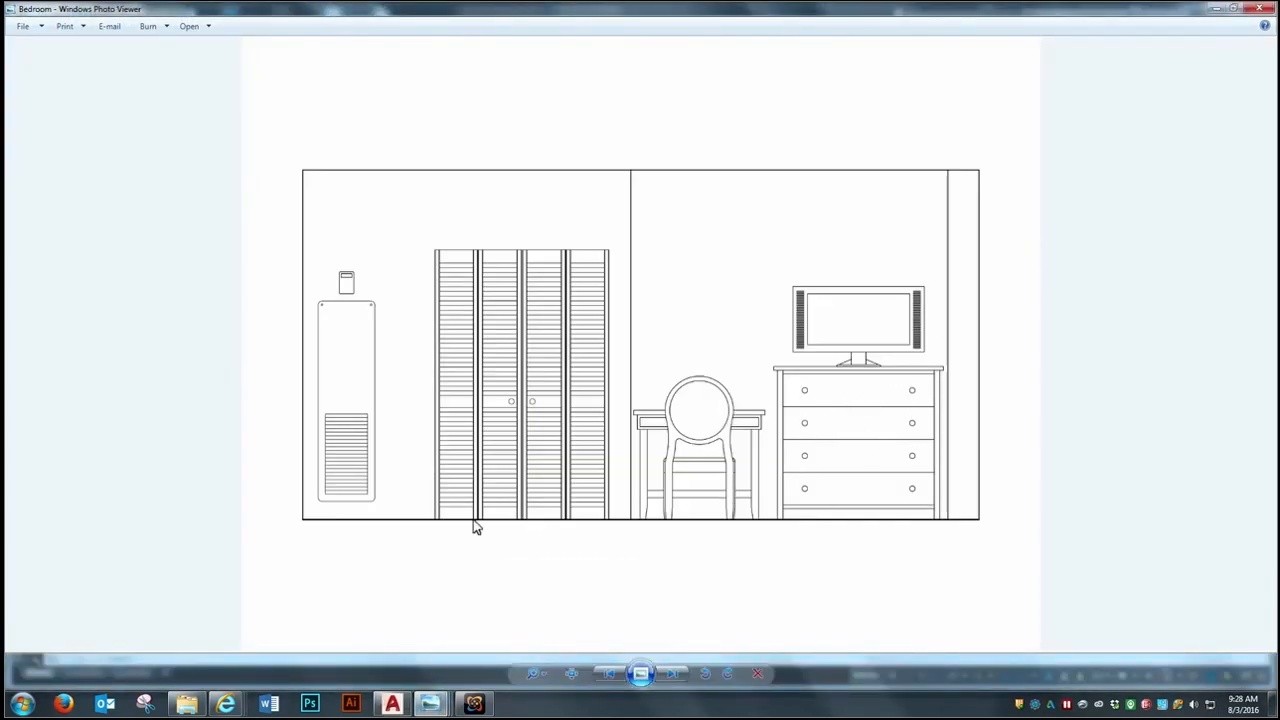
left_click(1214, 10)
scroll(543, 591, "up", 5)
scroll(526, 177, "up", 2)
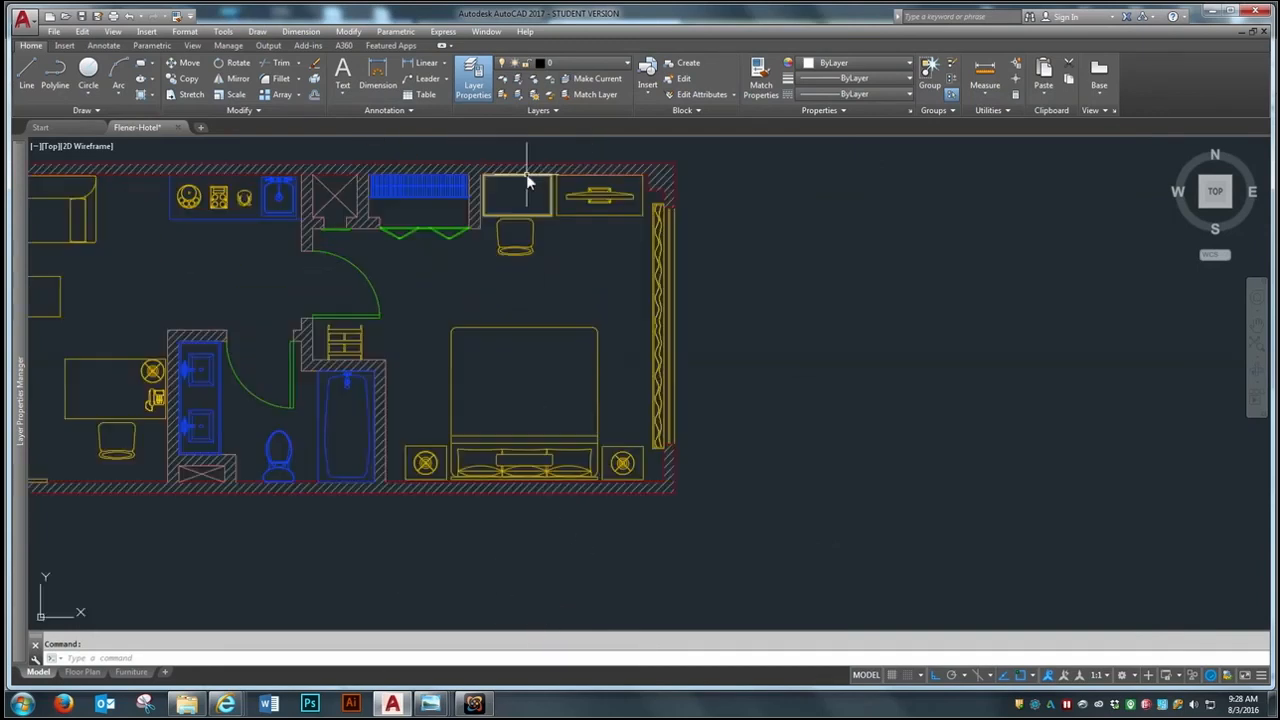
scroll(694, 294, "down", 4)
scroll(694, 294, "up", 2)
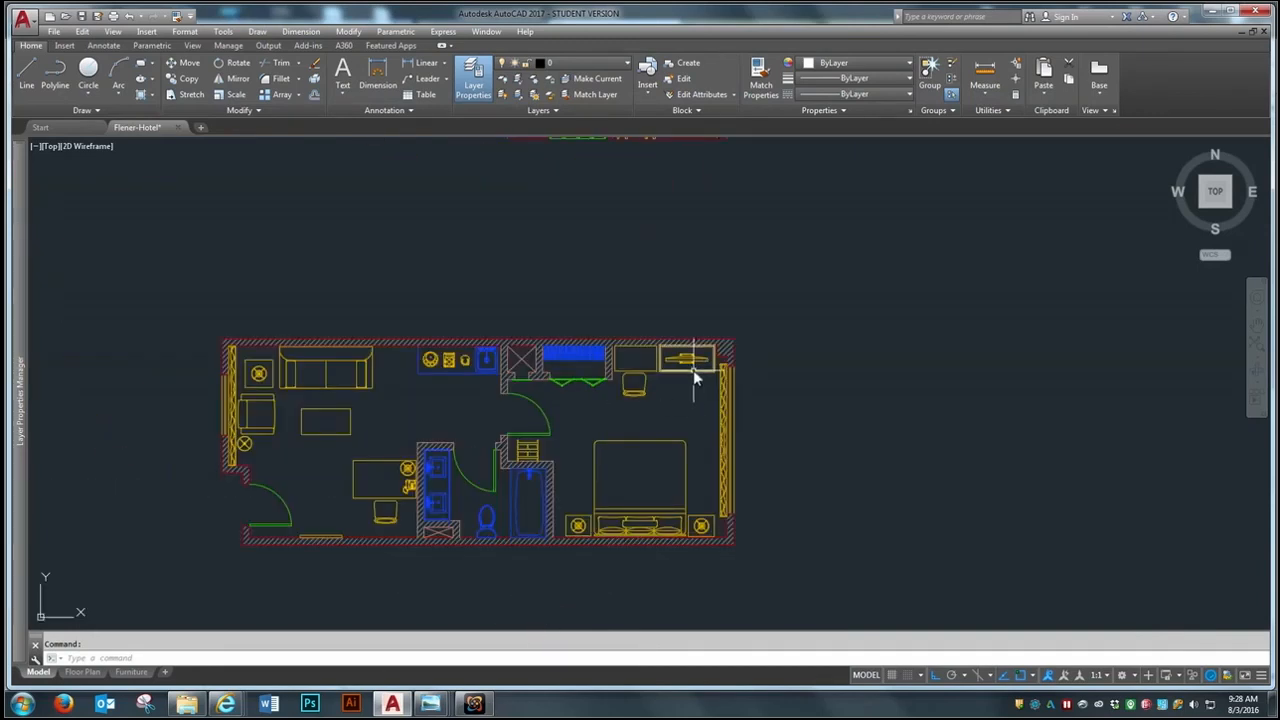
scroll(699, 452, "down", 3)
scroll(565, 307, "up", 2)
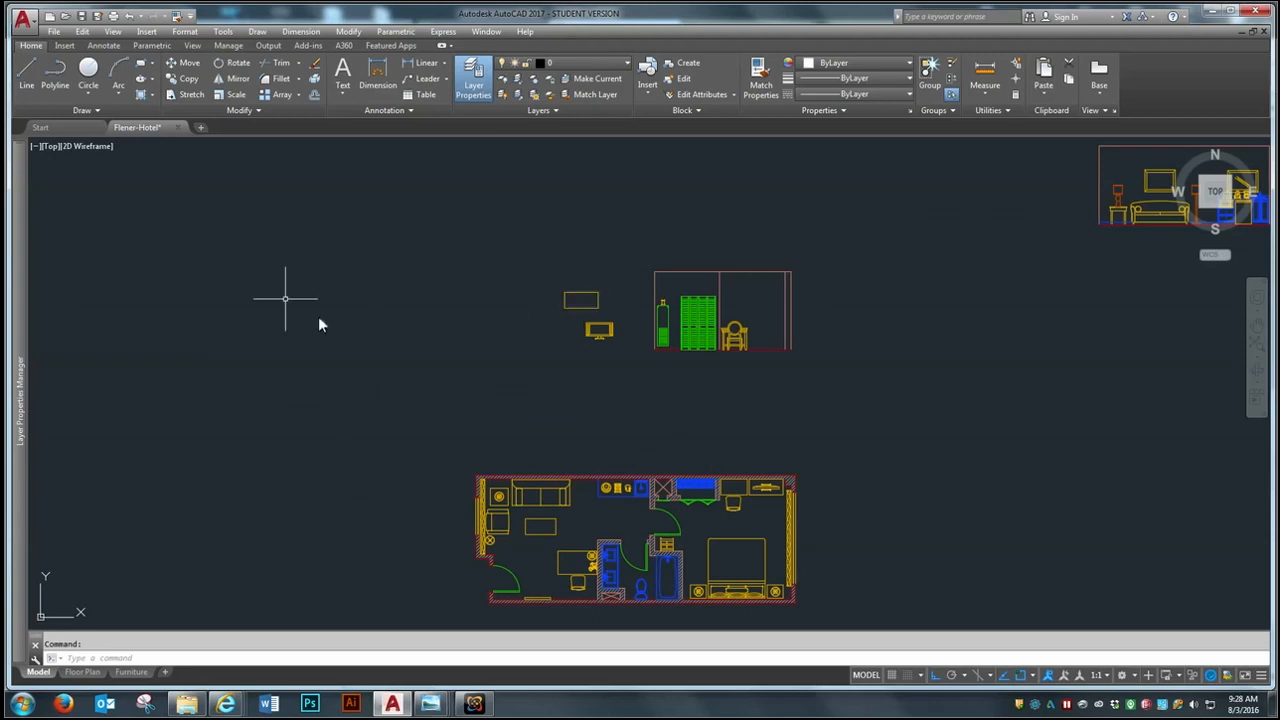
Step: Open the Bedroom Elevation Blocks drawing from the Week 10 folder of On-Demand CAD
left_click(54, 31)
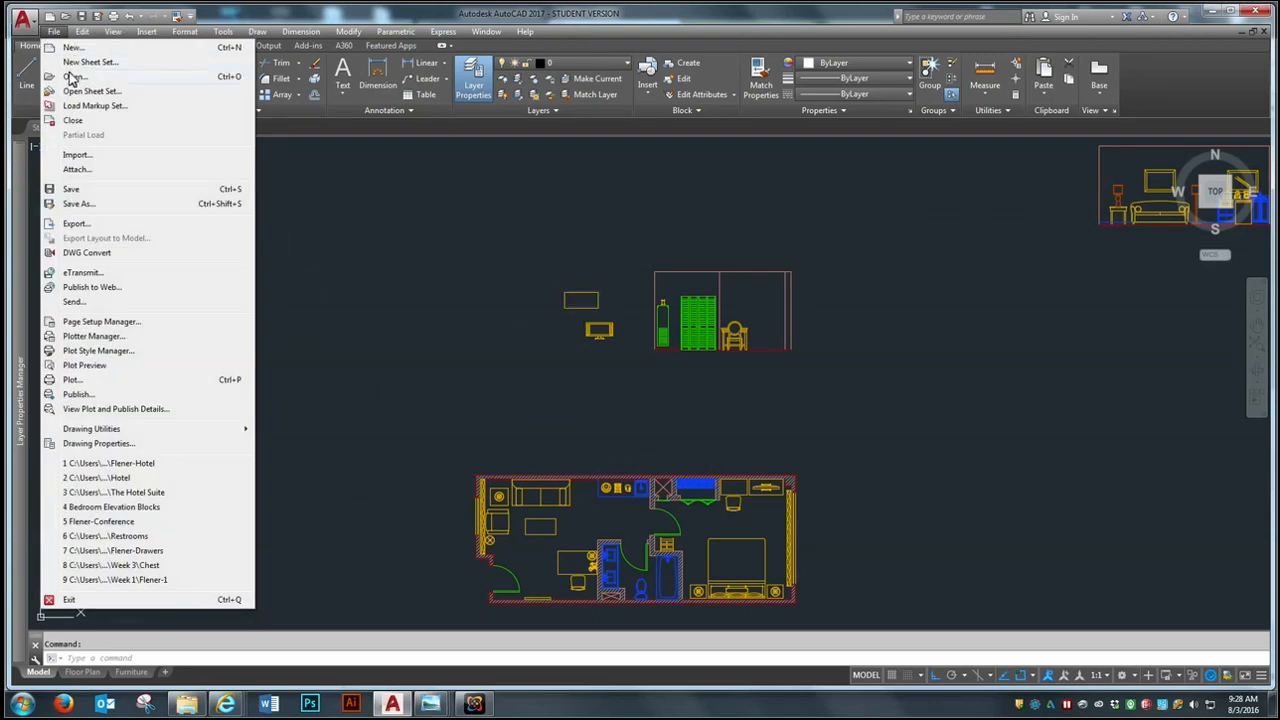
left_click(70, 77)
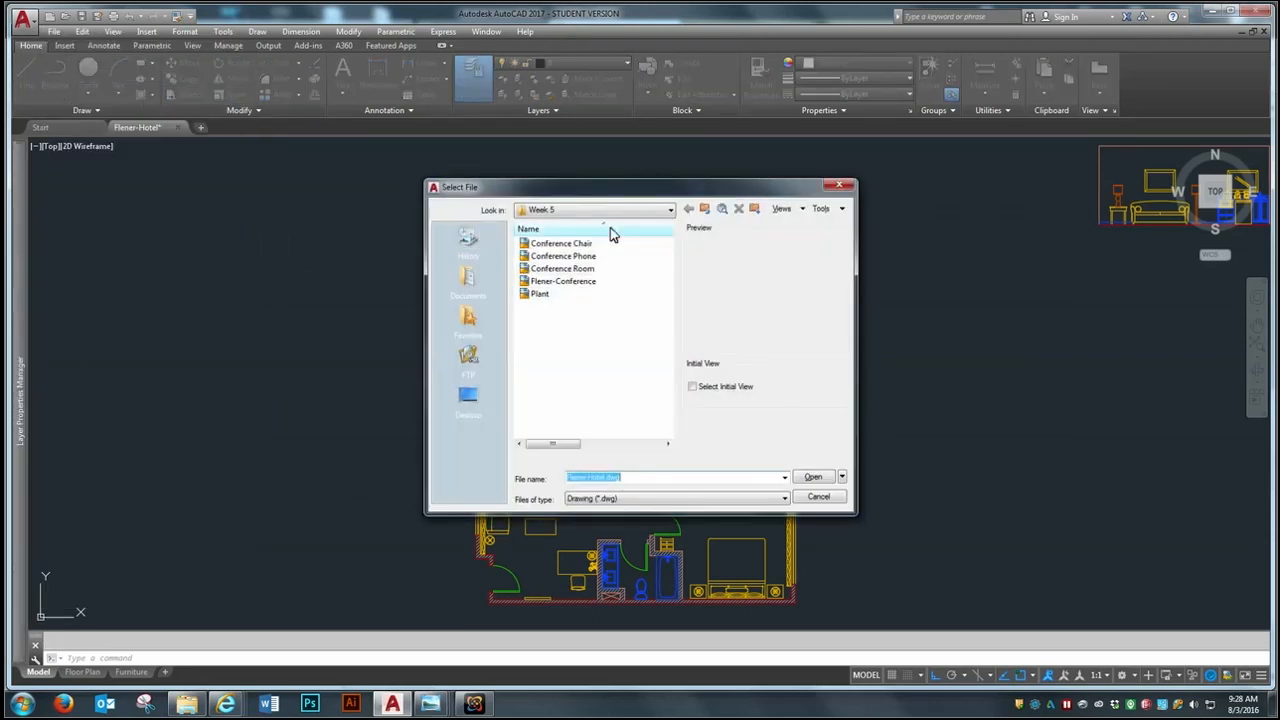
left_click(670, 211)
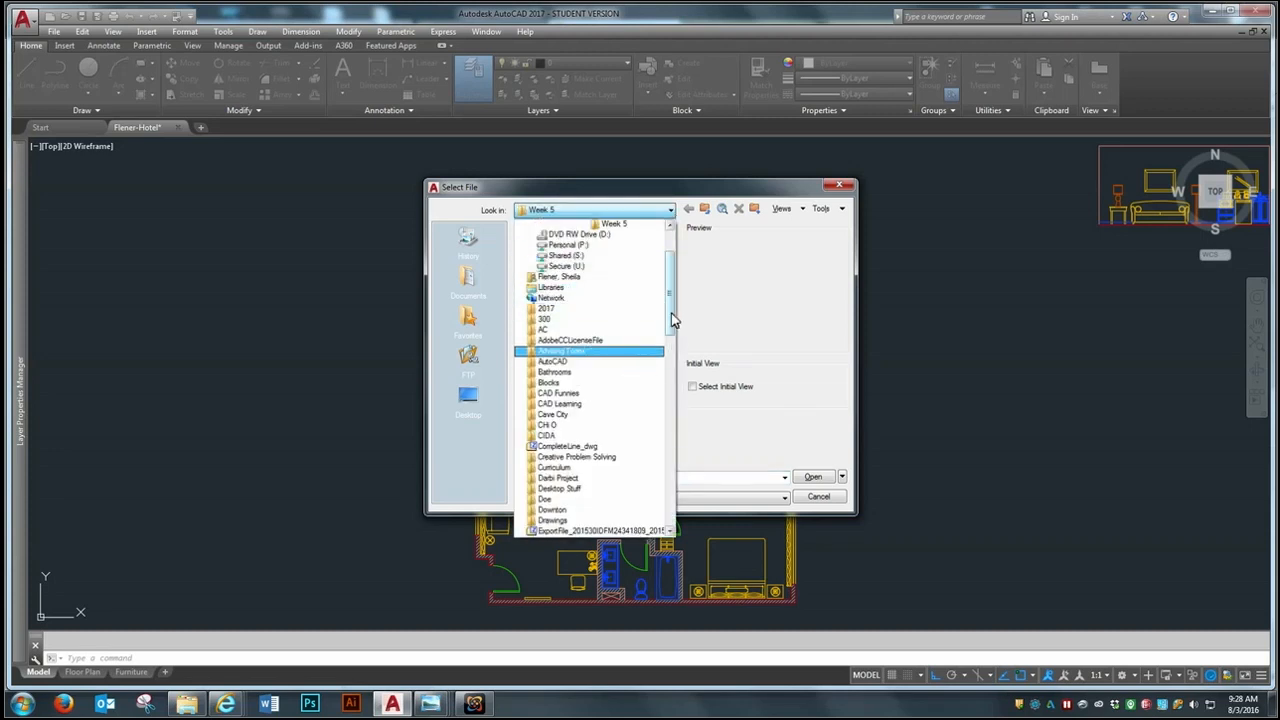
scroll(671, 313, "up", 3)
left_click(634, 287)
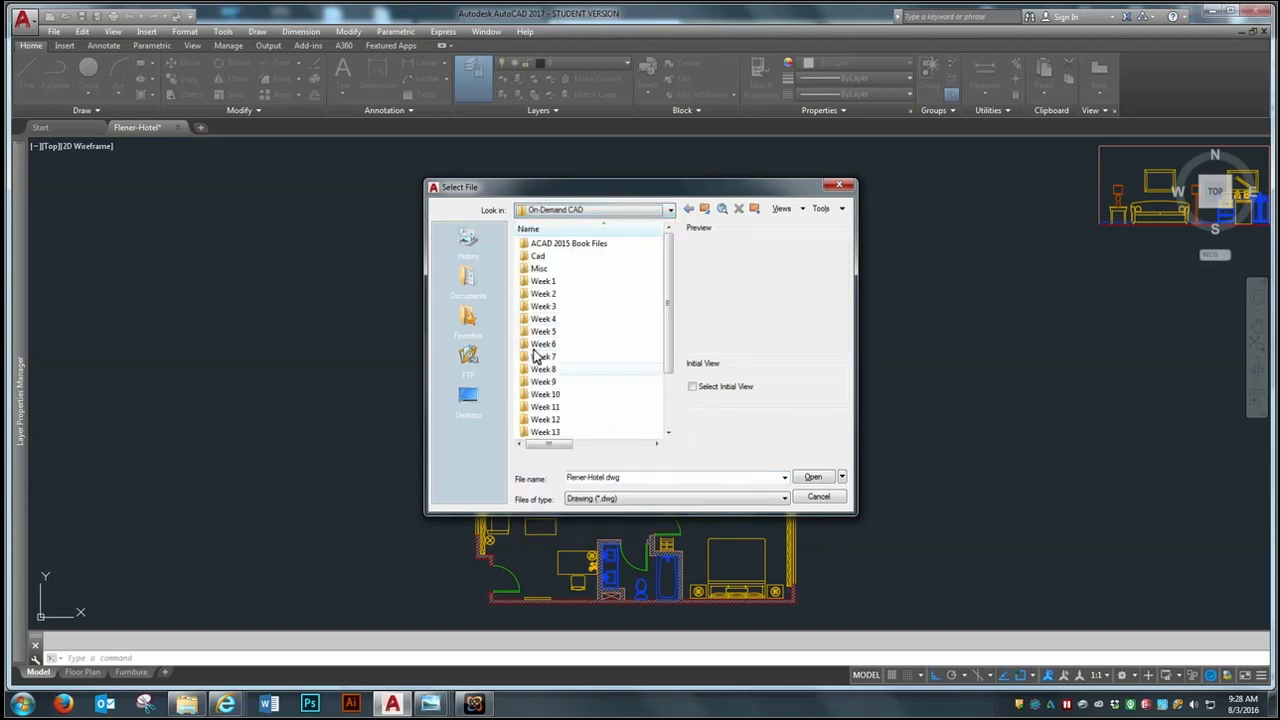
scroll(668, 323, "down", 1)
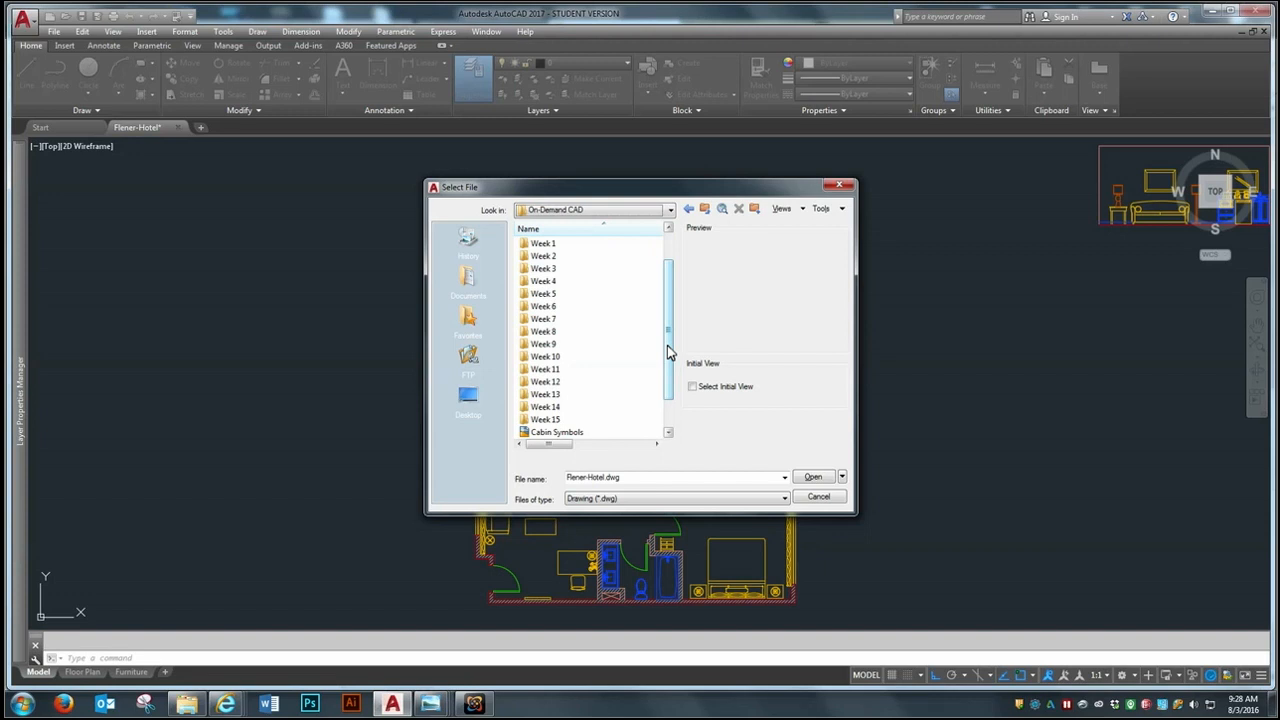
double_click(559, 359)
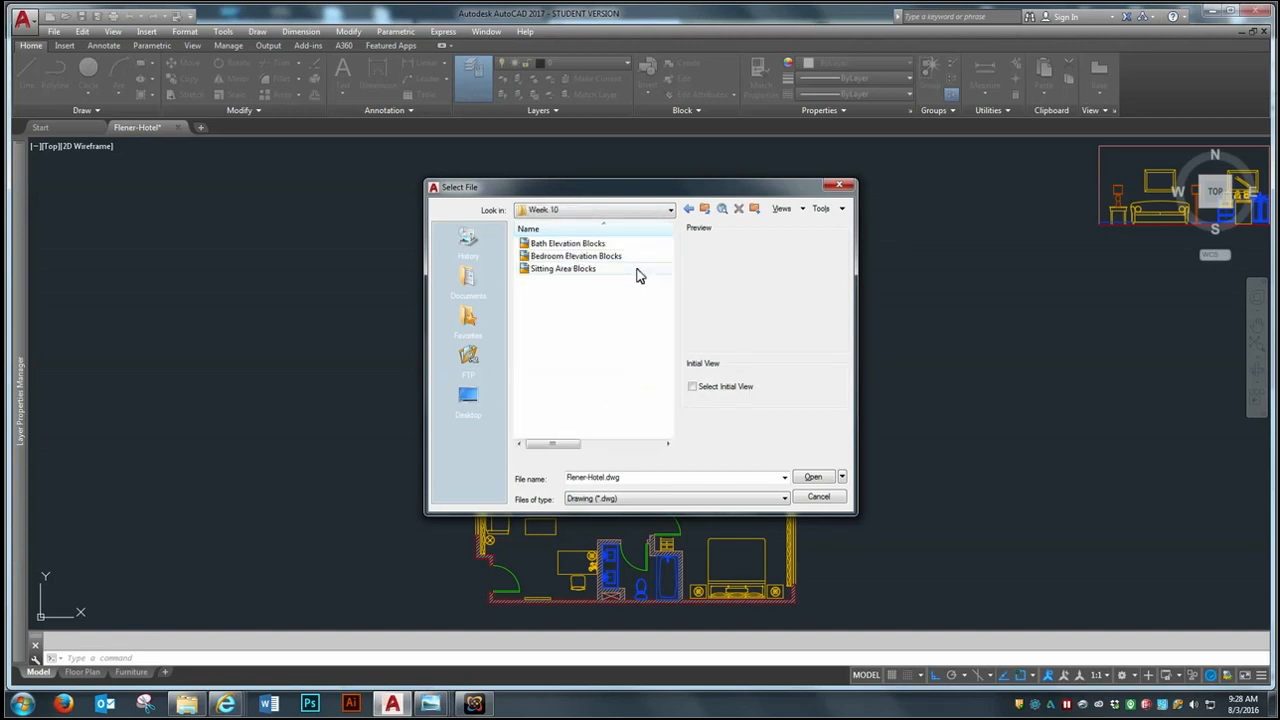
left_click(566, 257)
left_click(812, 479)
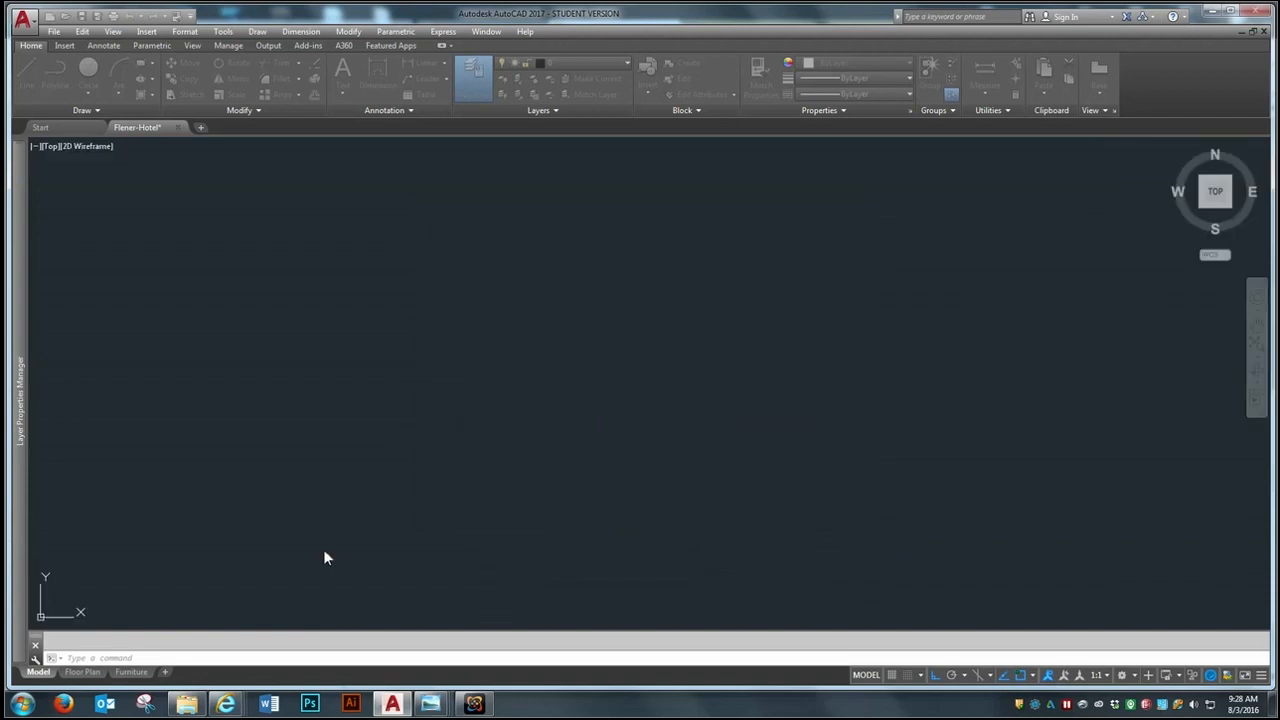
left_click(759, 421)
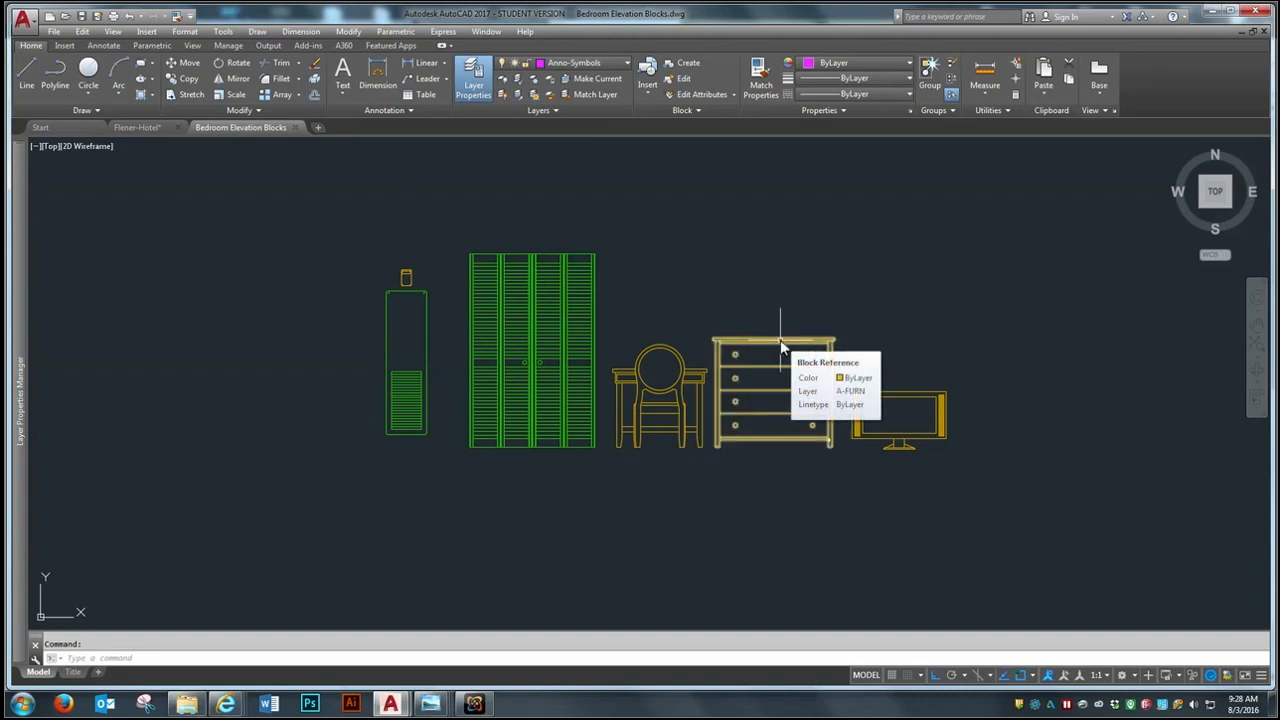
Step: Explode the four-drawer dresser block between the desk and the television
left_click(314, 78)
left_click(791, 346)
left_click(760, 465)
key("Return")
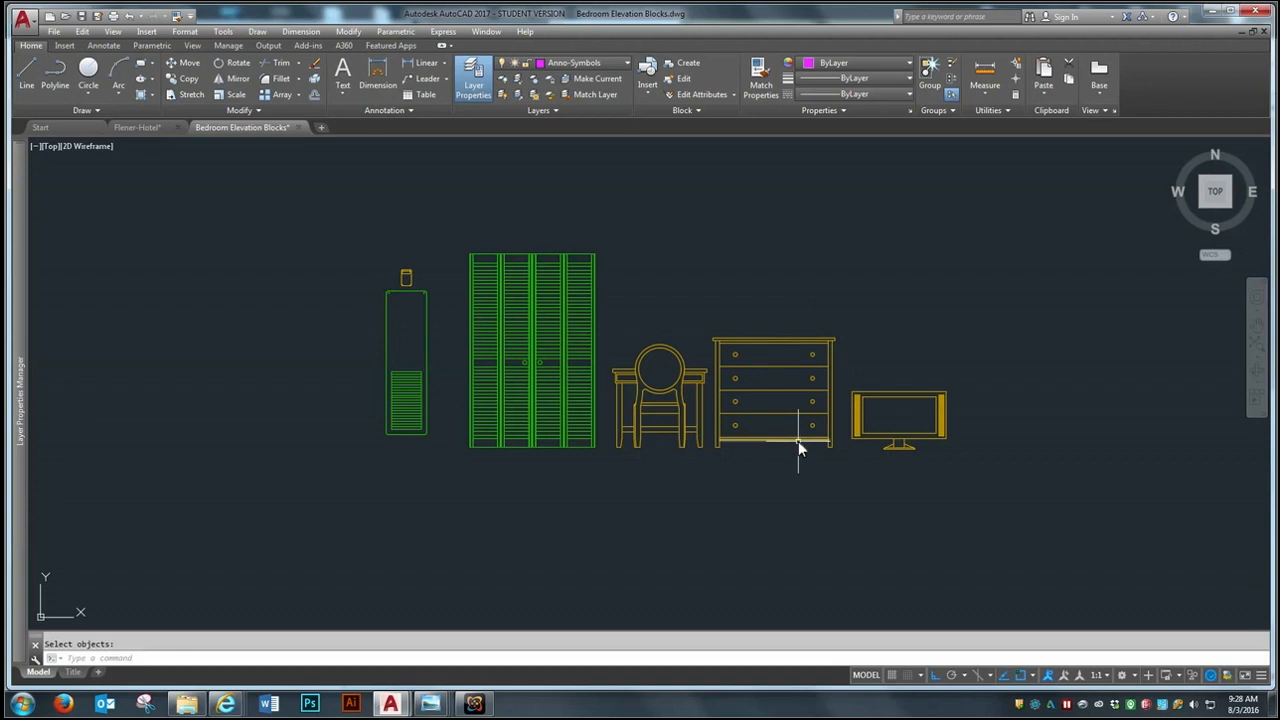
Step: Copy all parts of the exploded dresser to the clipboard
left_click(82, 31)
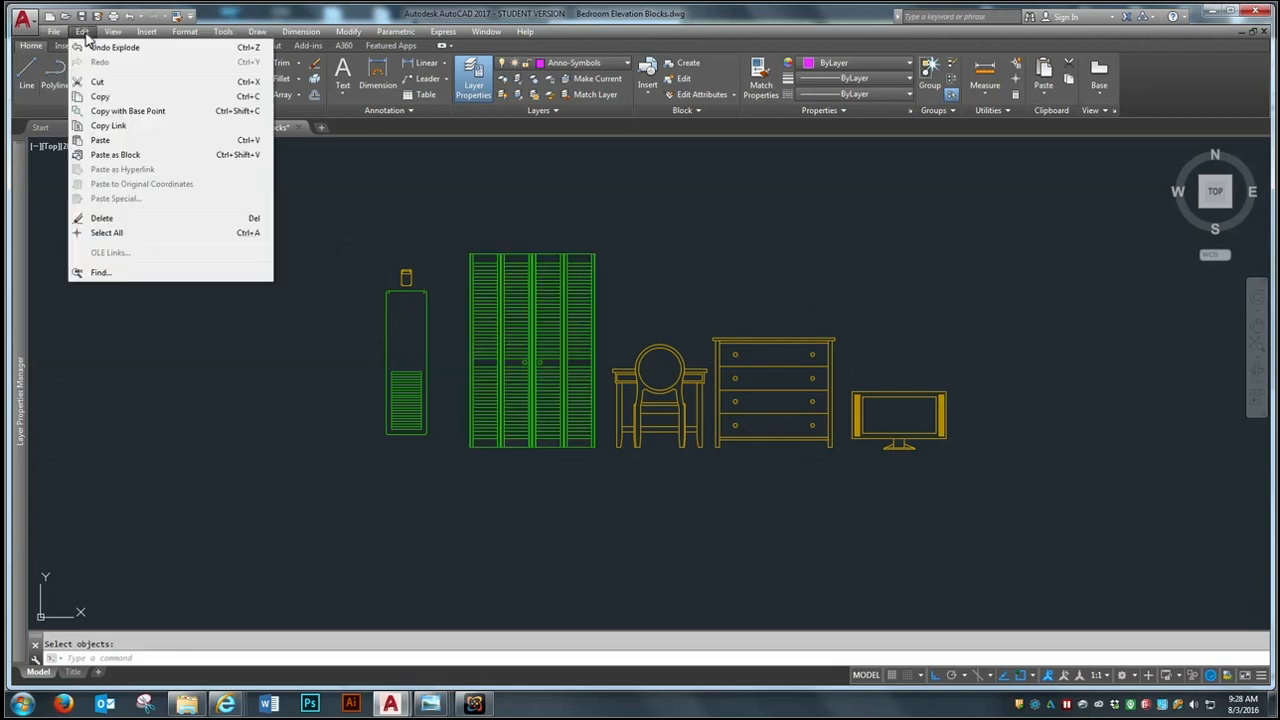
left_click(99, 96)
left_click(844, 322)
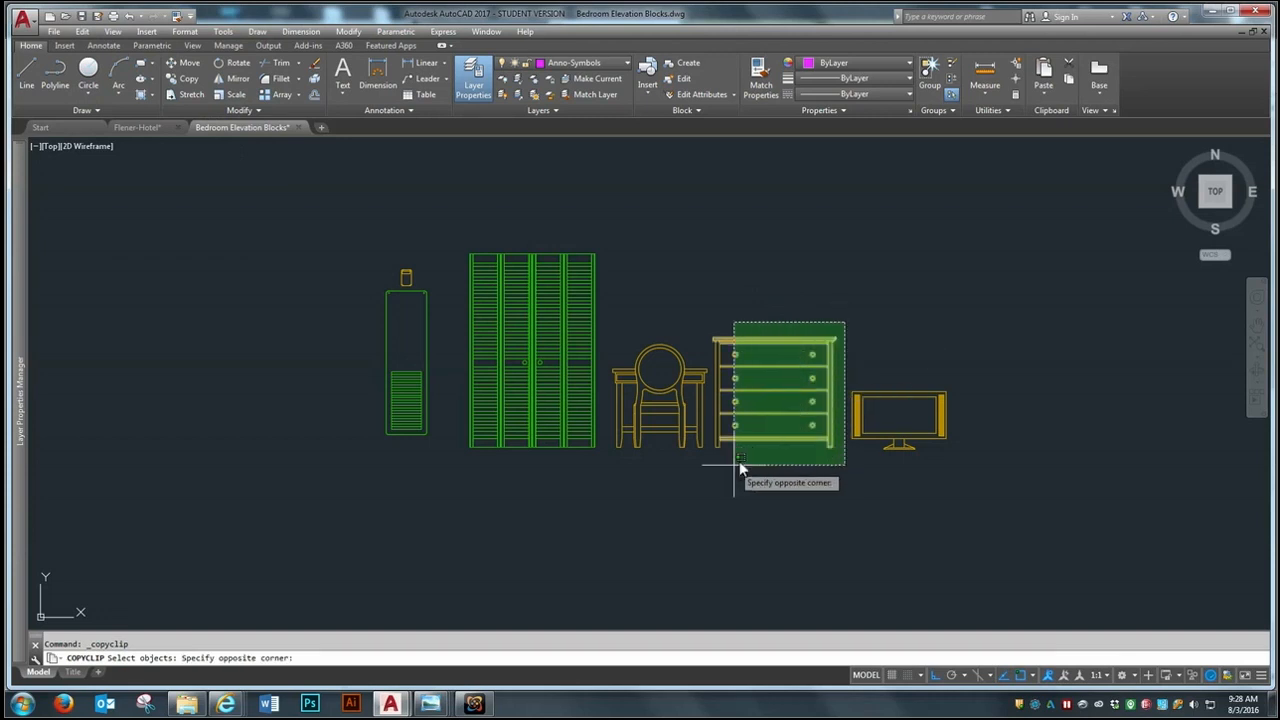
left_click(711, 483)
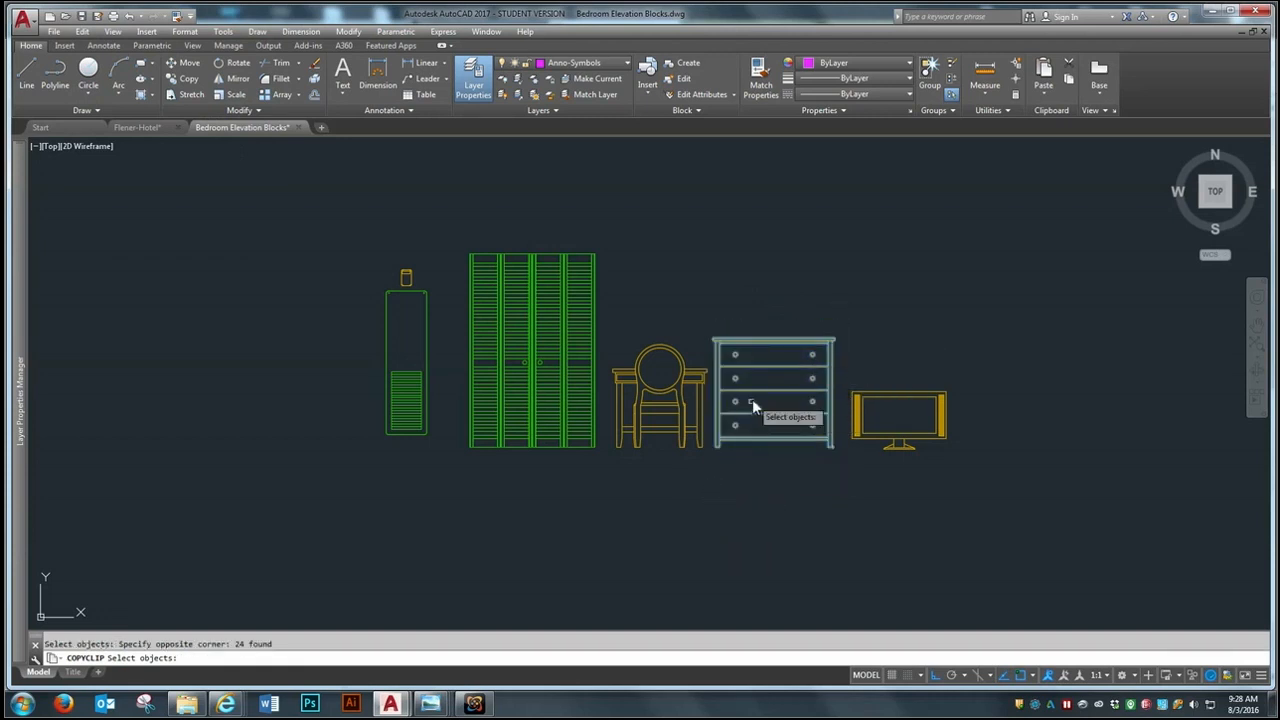
key("Return")
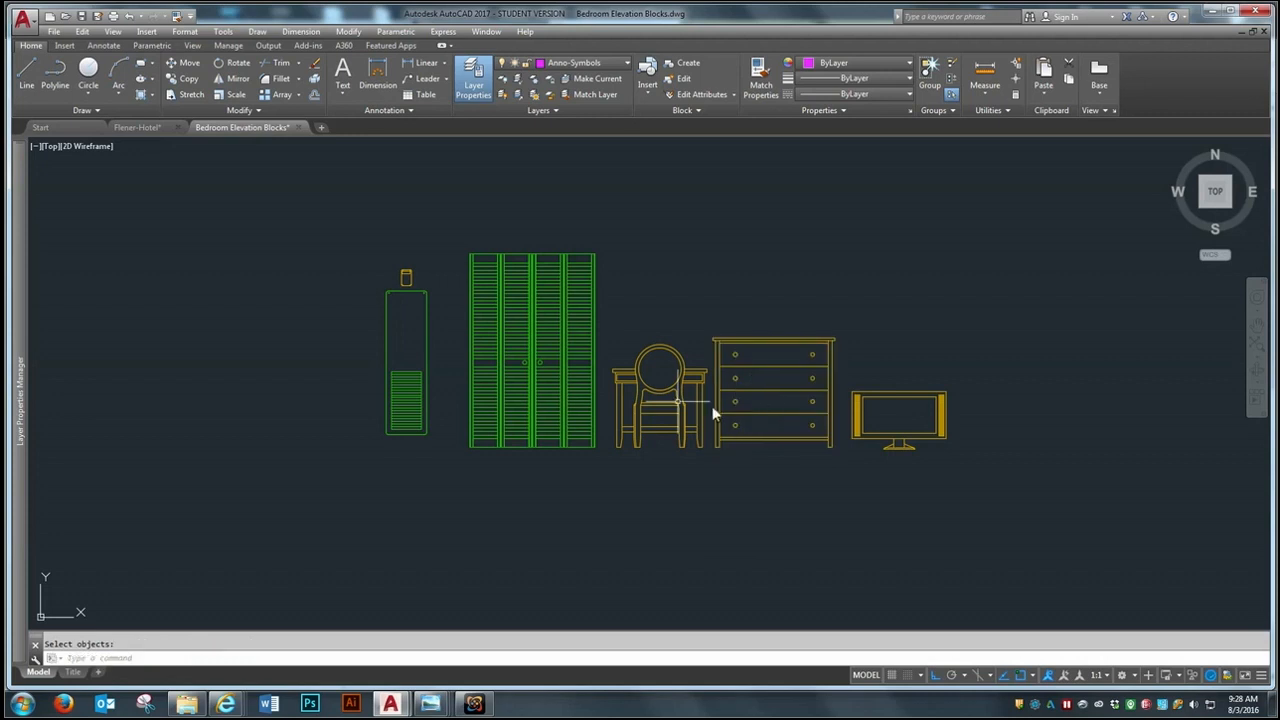
Step: Paste the dresser as a block into the hotel drawing, just to the right of the bedroom elevation
left_click(122, 126)
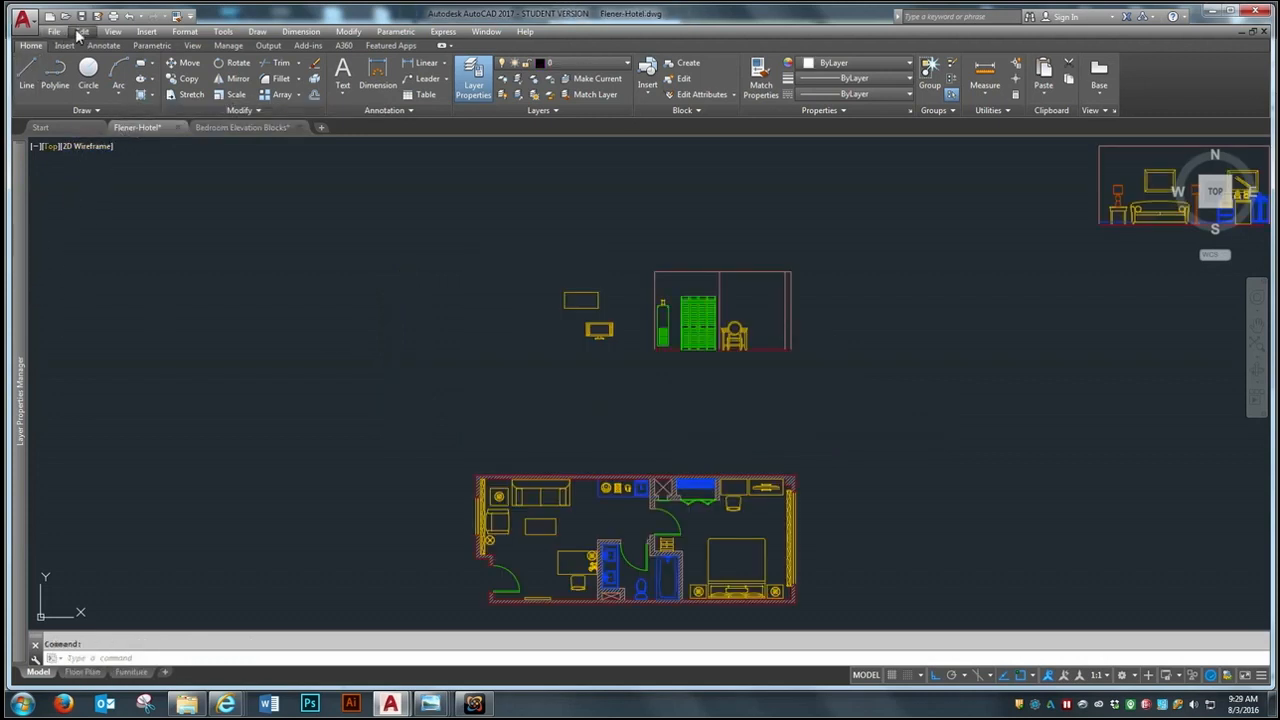
left_click(82, 31)
left_click(110, 155)
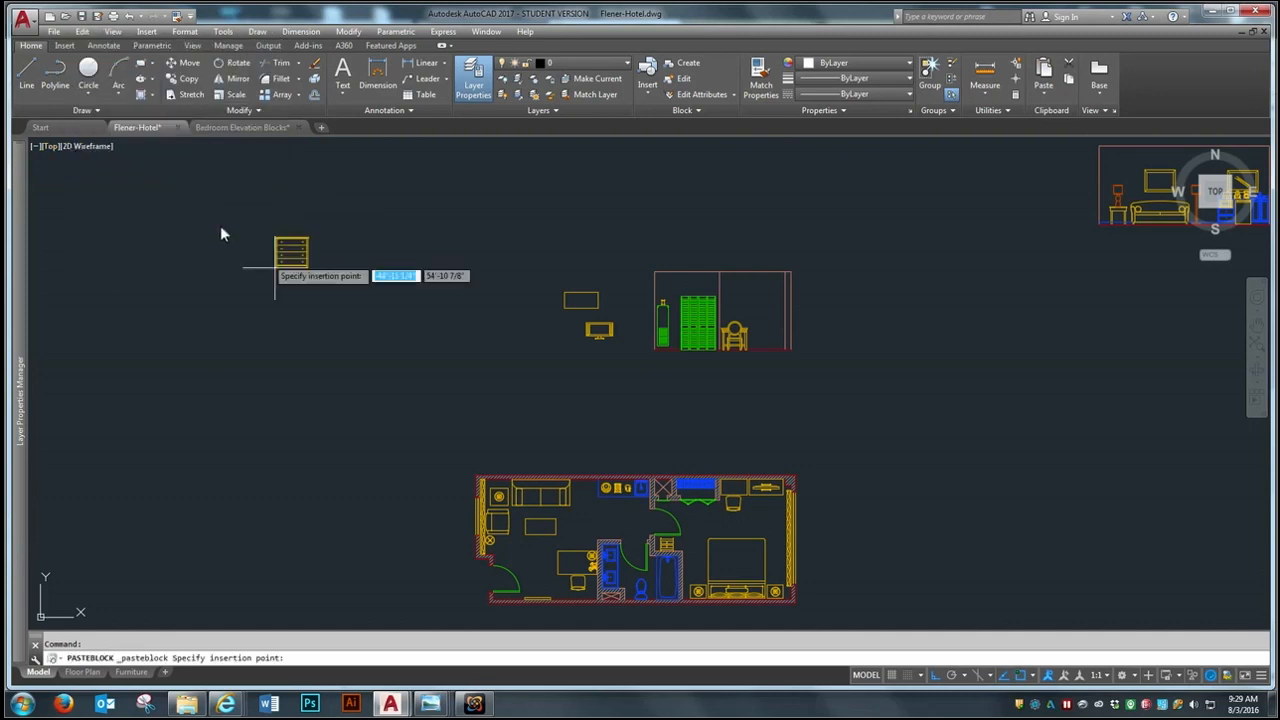
scroll(720, 405, "up", 2)
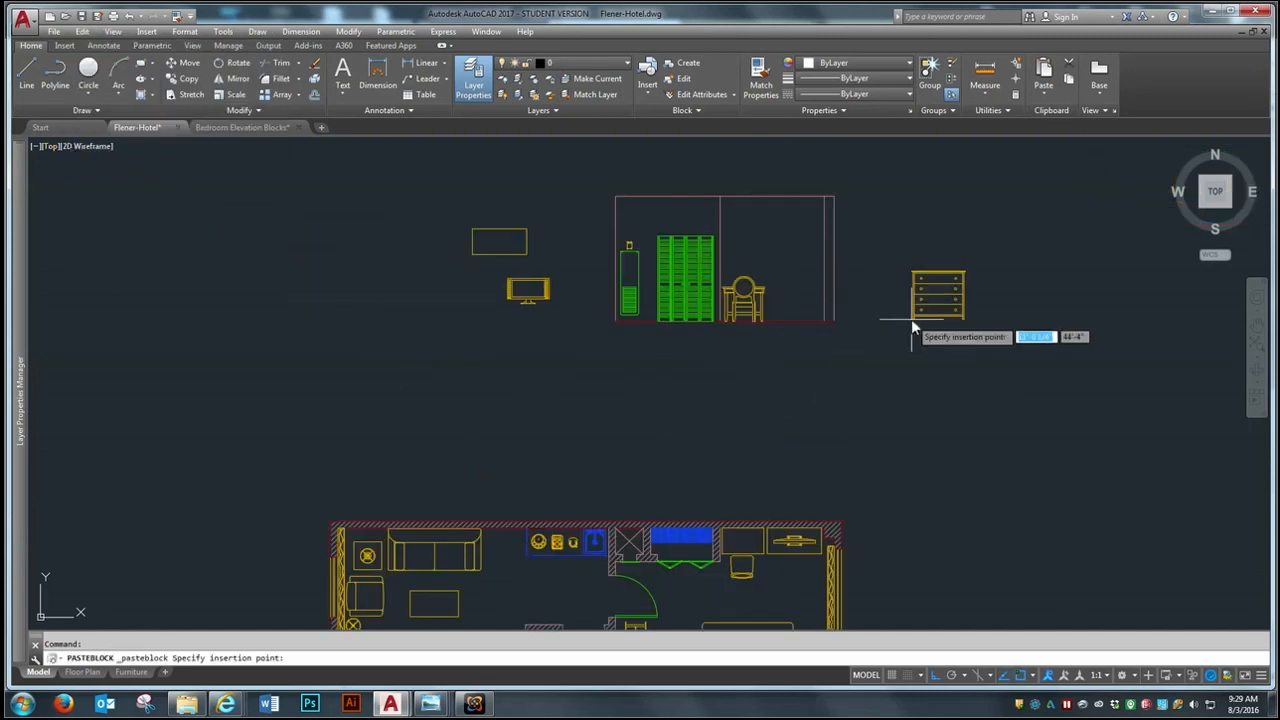
scroll(911, 330, "up", 1)
left_click(840, 347)
Step: Erase the stray rectangle above the television, left of the bedroom elevation
scroll(425, 295, "down", 2)
type("e")
key("Return")
left_click(382, 218)
left_click(276, 278)
key("Return")
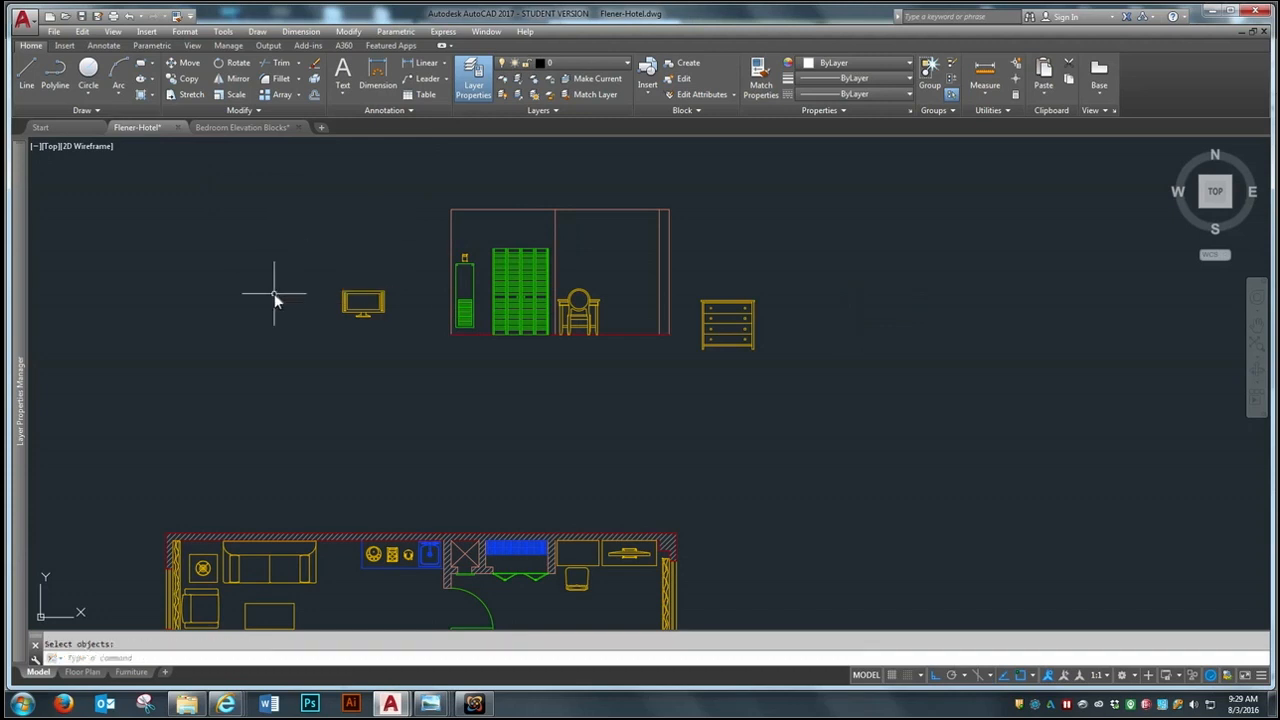
Step: Close the Bedroom Elevation Blocks drawing without saving its changes
left_click(233, 129)
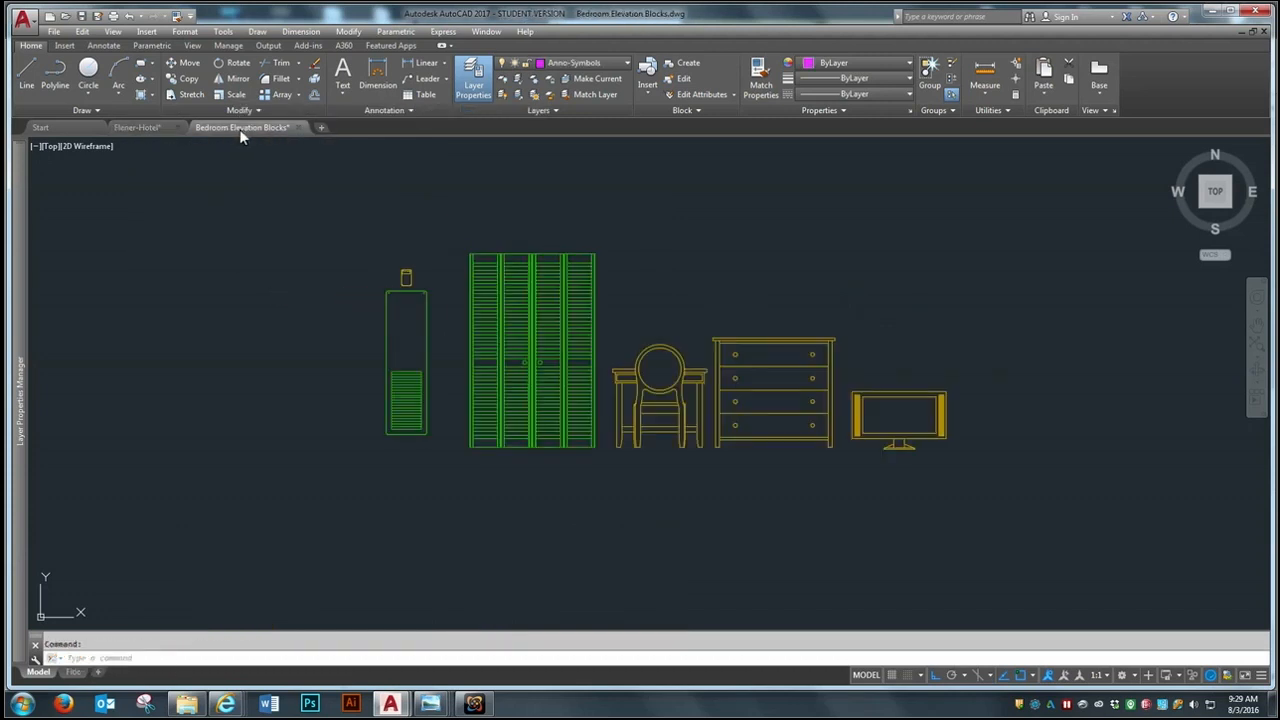
left_click(298, 128)
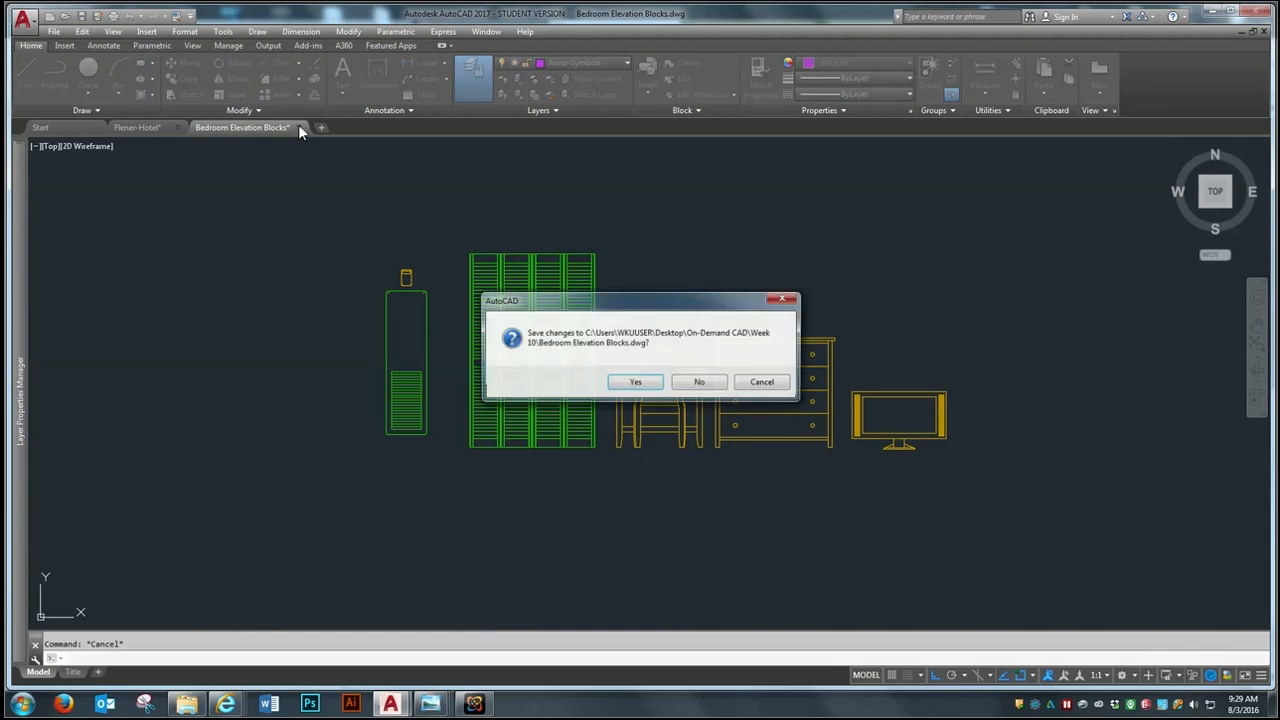
left_click(699, 384)
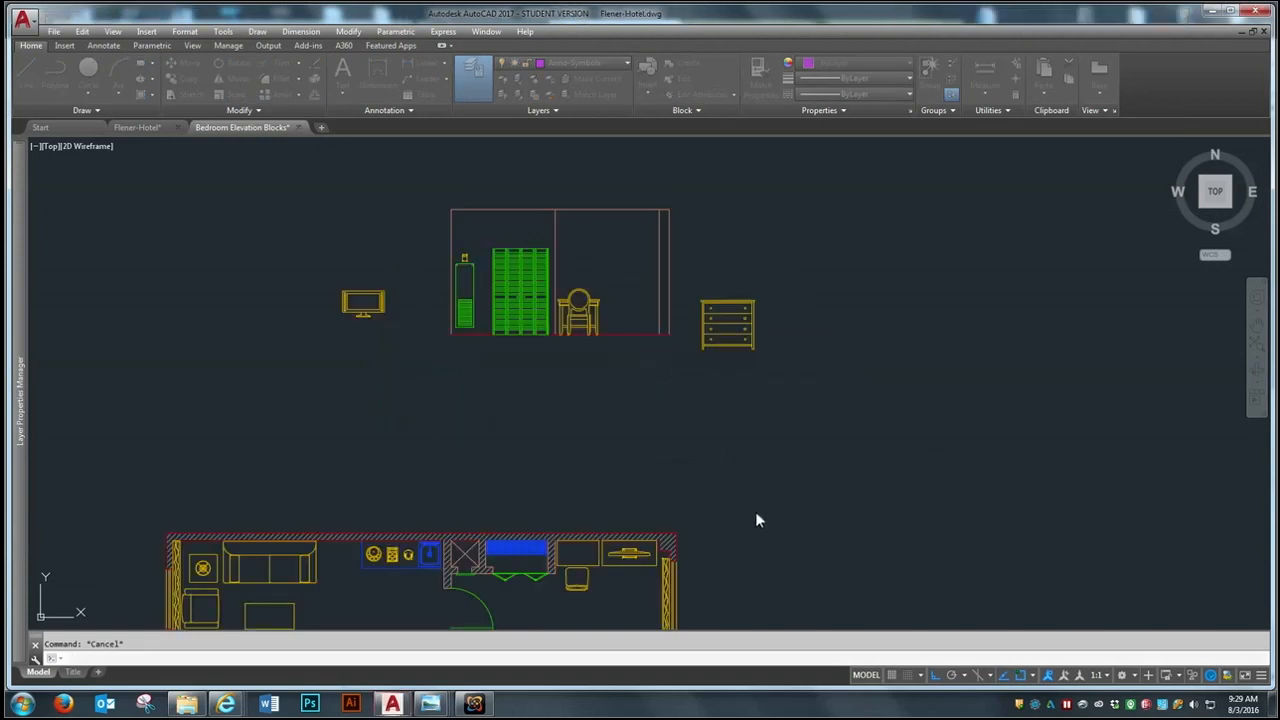
scroll(720, 320, "up", 2)
type("m")
key("Return")
left_click(810, 262)
left_click(801, 266)
key("Return")
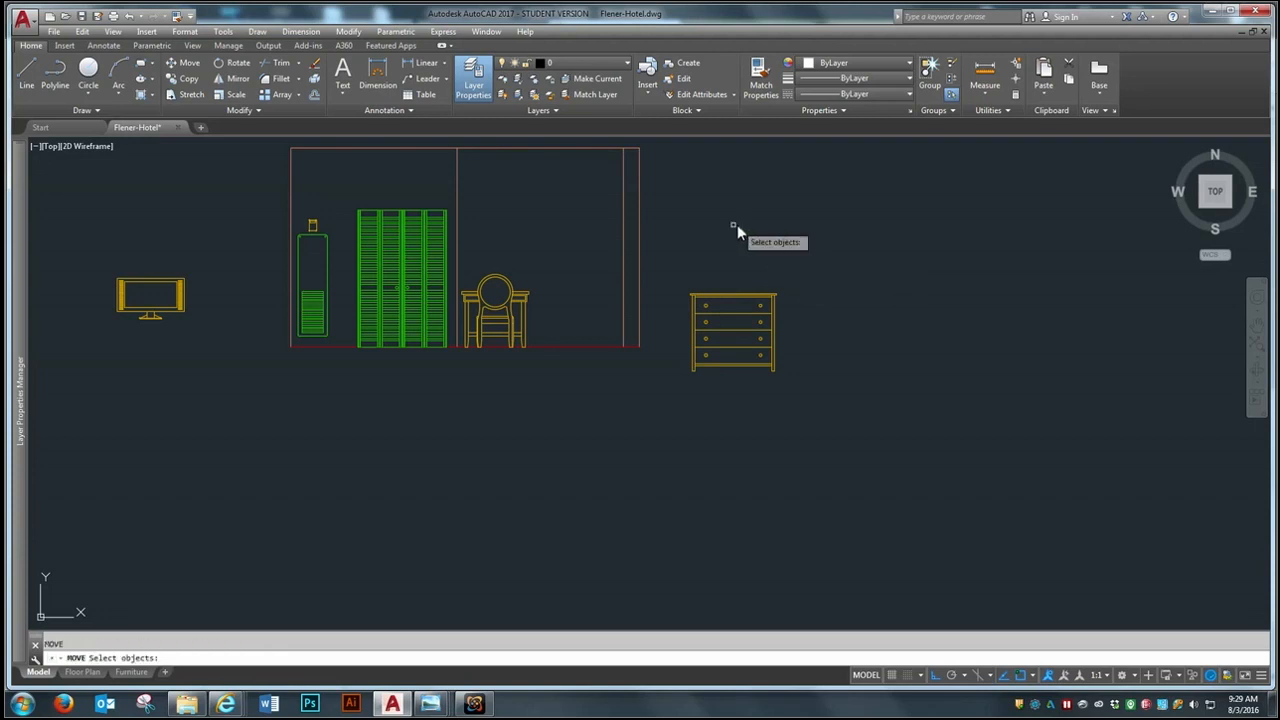
Step: Draw vertical guide lines from the front midpoints of the floor plan's dresser and desk up through the bedroom elevation
scroll(737, 224, "down", 2)
type("l")
key("Return")
left_click(615, 545)
left_click(628, 232)
key("Return")
key("Return")
left_click(575, 545)
left_click(600, 205)
key("Return")
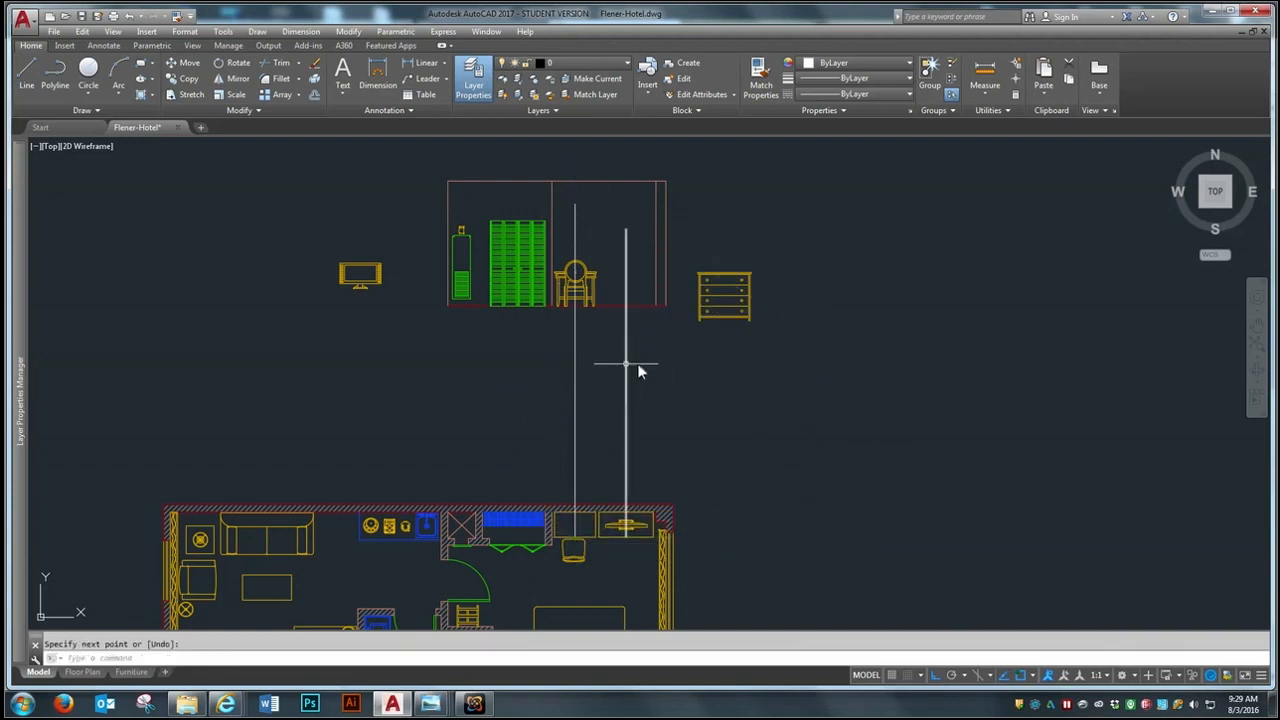
Step: Move the dresser by its top midpoint to where its vertical guide line crosses the elevation's floor line
scroll(704, 268, "up", 2)
type("m")
key("Return")
left_click(816, 236)
left_click(757, 318)
key("Return")
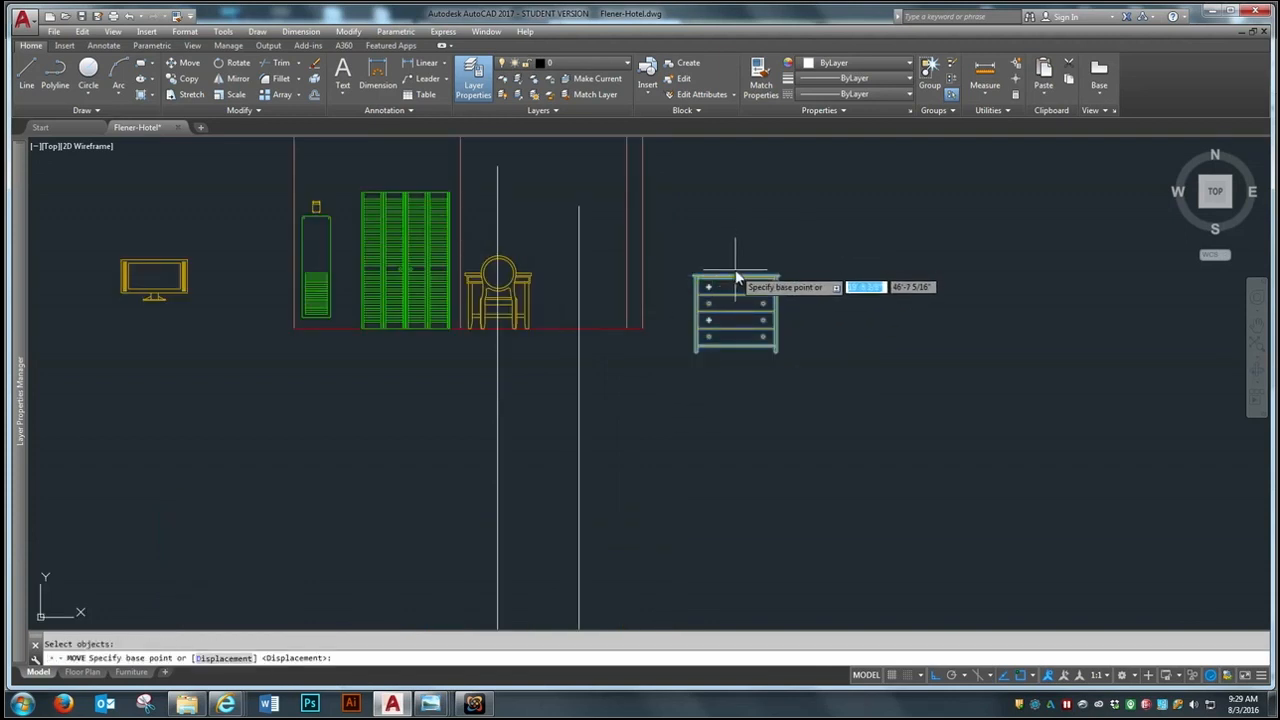
left_click(736, 277)
left_click(578, 340)
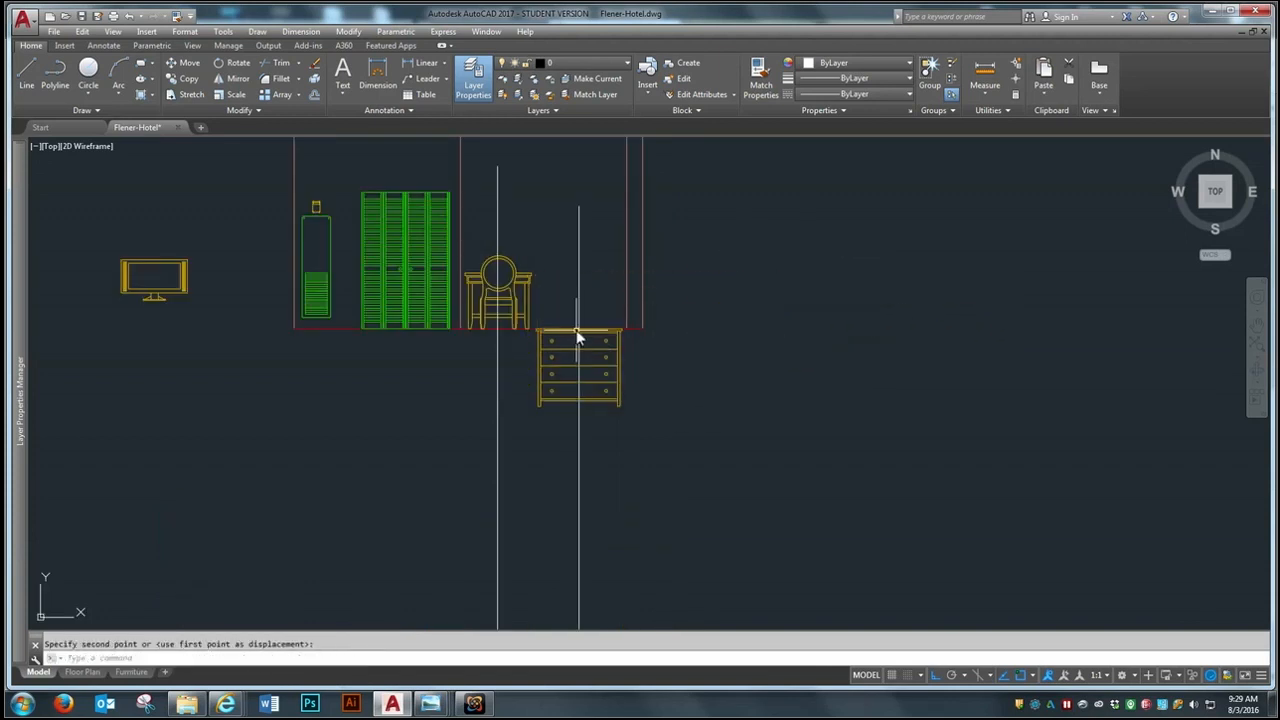
Step: Move the dresser straight up by the base of its right leg so it stands on the elevation's floor line
scroll(580, 305, "up", 2)
key("Return")
left_click(705, 427)
left_click(626, 529)
key("Return")
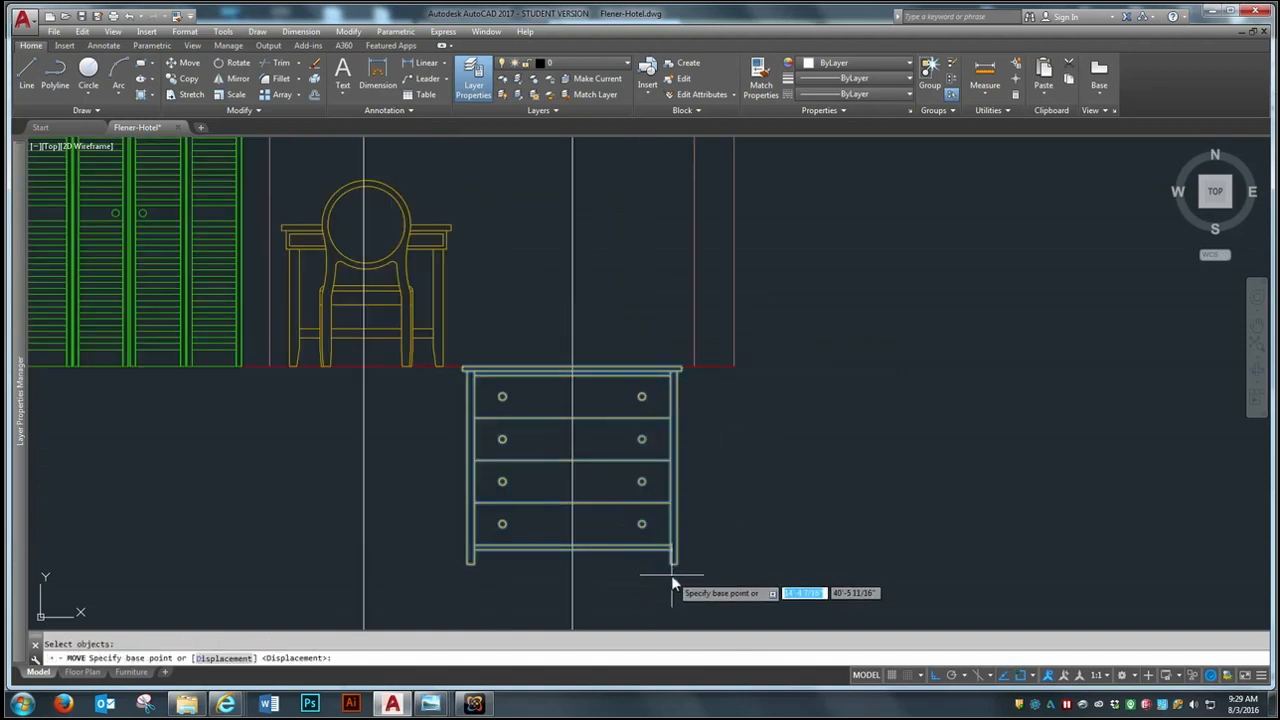
left_click(677, 564)
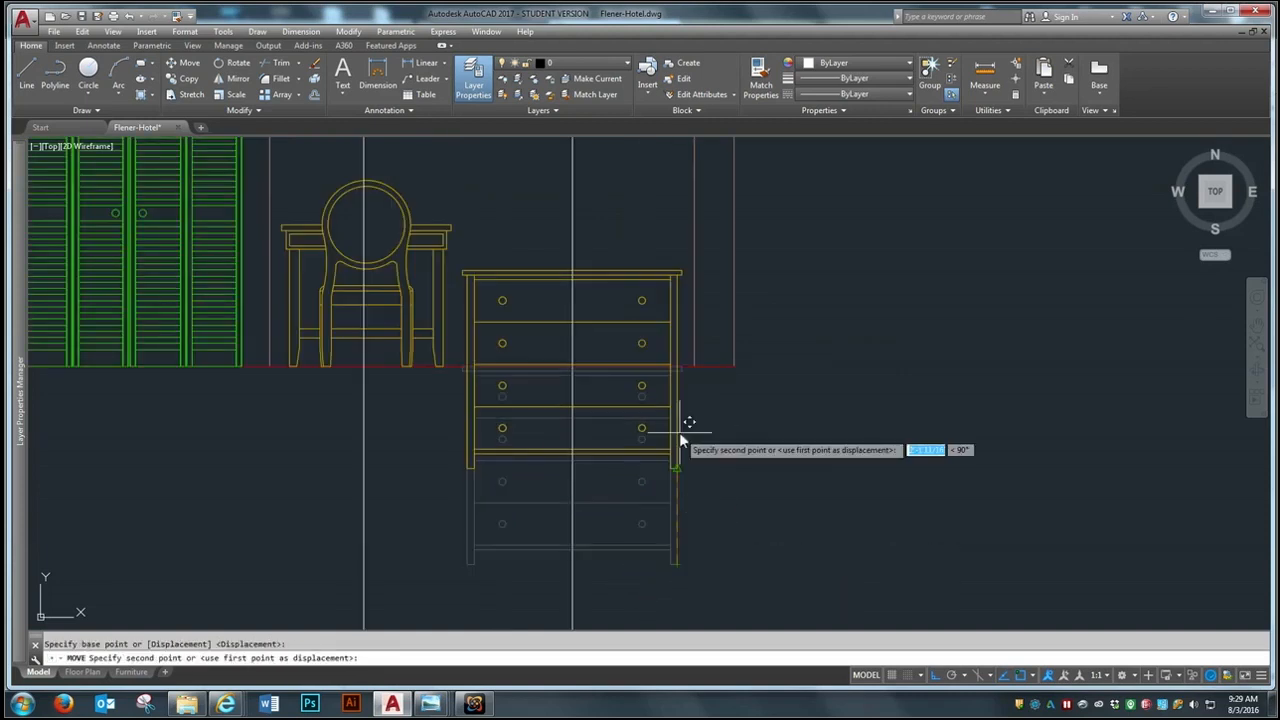
left_click(675, 364)
Step: Move the television by the midpoint of its base to the midpoint of the dresser's top edge in the bedroom elevation
scroll(686, 403, "down", 2)
key("Return")
left_click(288, 284)
left_click(140, 392)
key("Return")
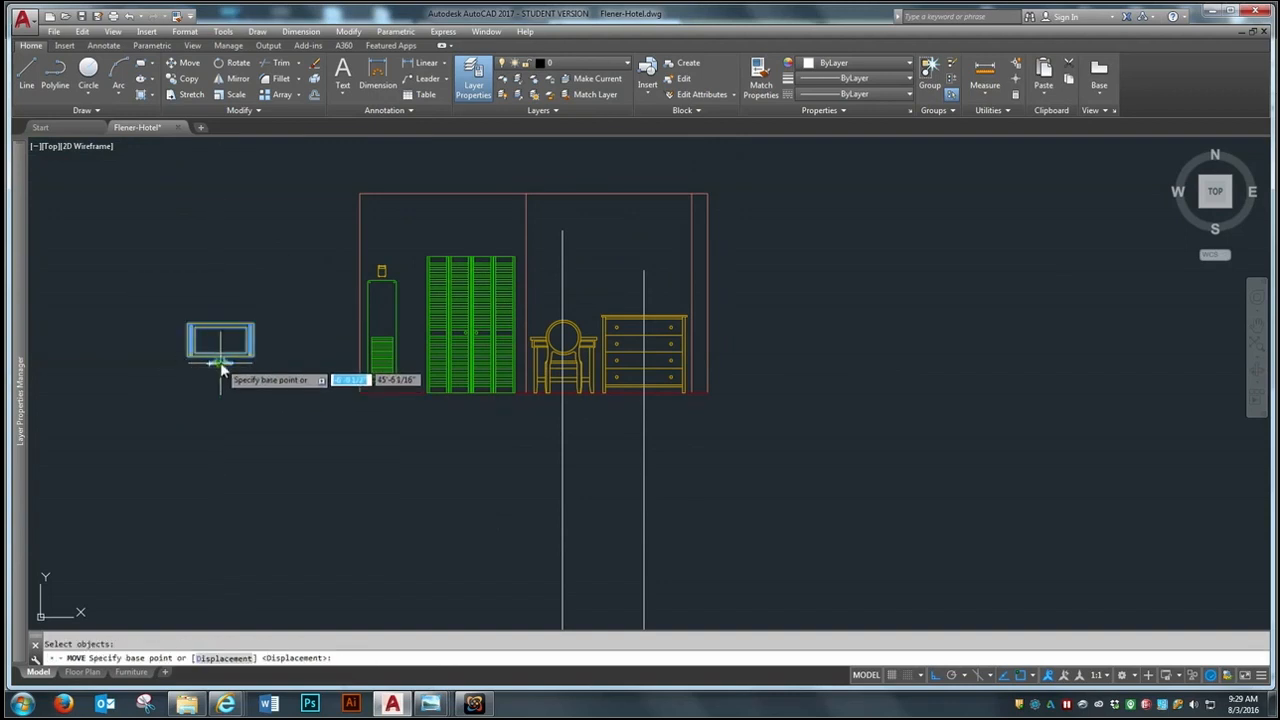
left_click(221, 362)
scroll(645, 304, "up", 5)
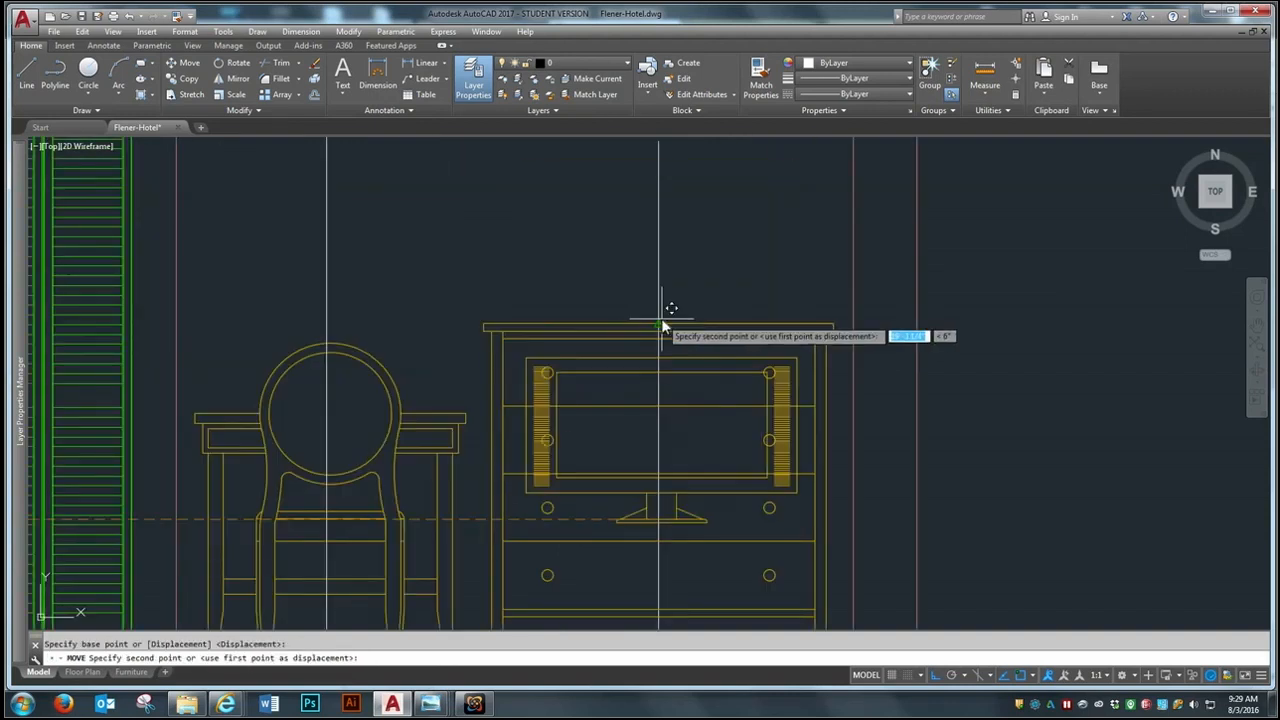
left_click(661, 320)
Step: Adjust the television's height with a second move so its base sits exactly on the dresser's top
key("Return")
left_click(709, 283)
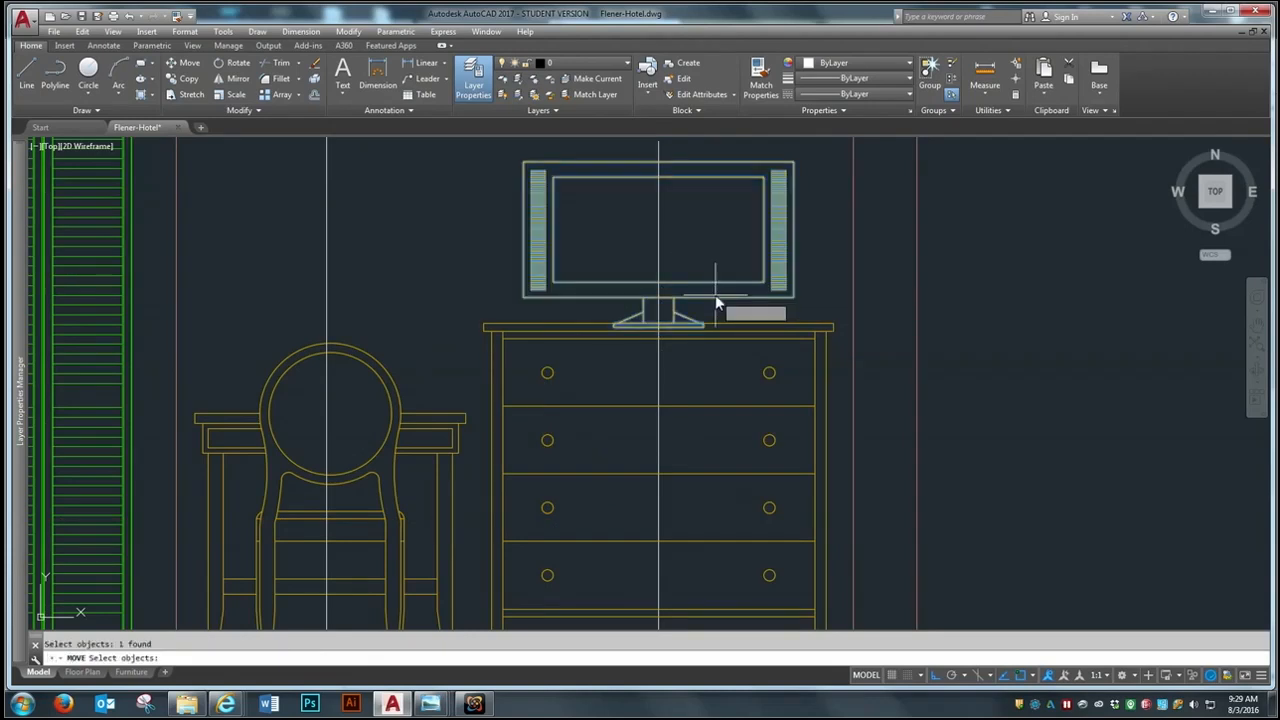
key("Return")
scroll(715, 294, "up", 4)
left_click(594, 393)
left_click(592, 384)
Step: Erase the vertical guide line running through the dresser and television
scroll(592, 382, "down", 4)
type("e")
key("Return")
left_click(748, 202)
left_click(687, 233)
key("Return")
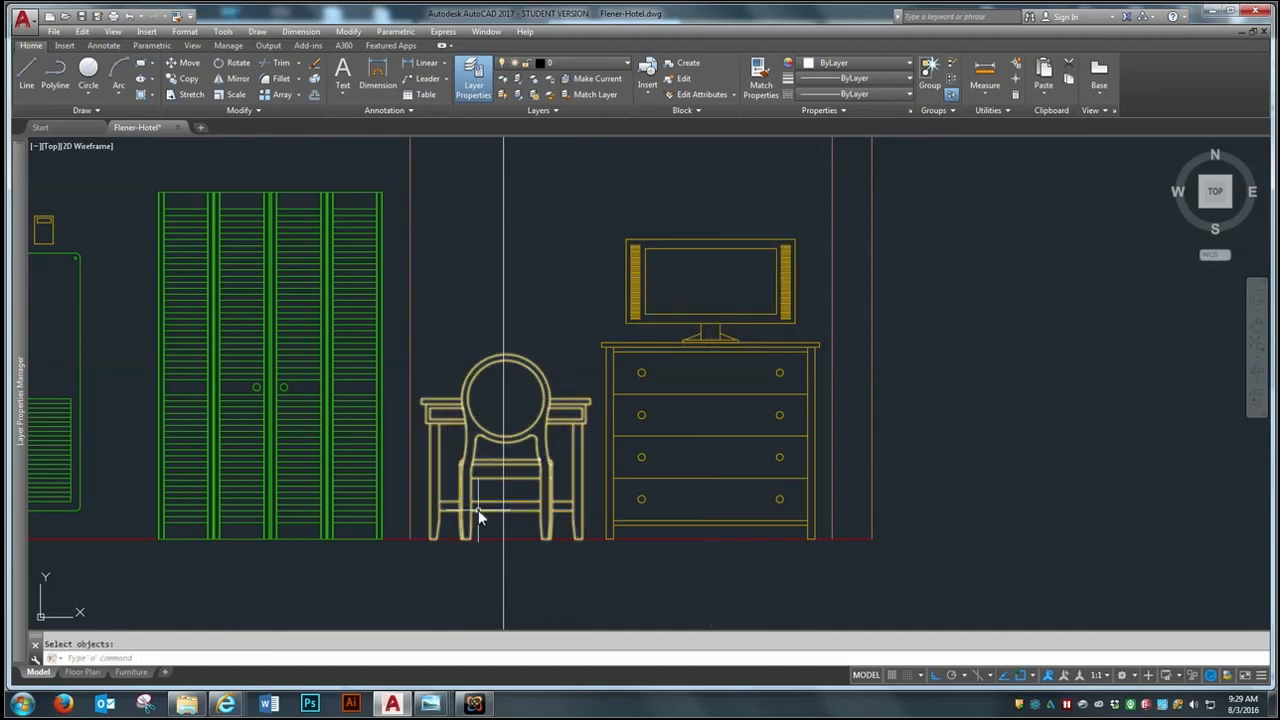
Step: Move the desk and chair block horizontally by its center point onto its vertical guide line
type("m")
key("Return")
left_click(546, 325)
left_click(530, 398)
key("Return")
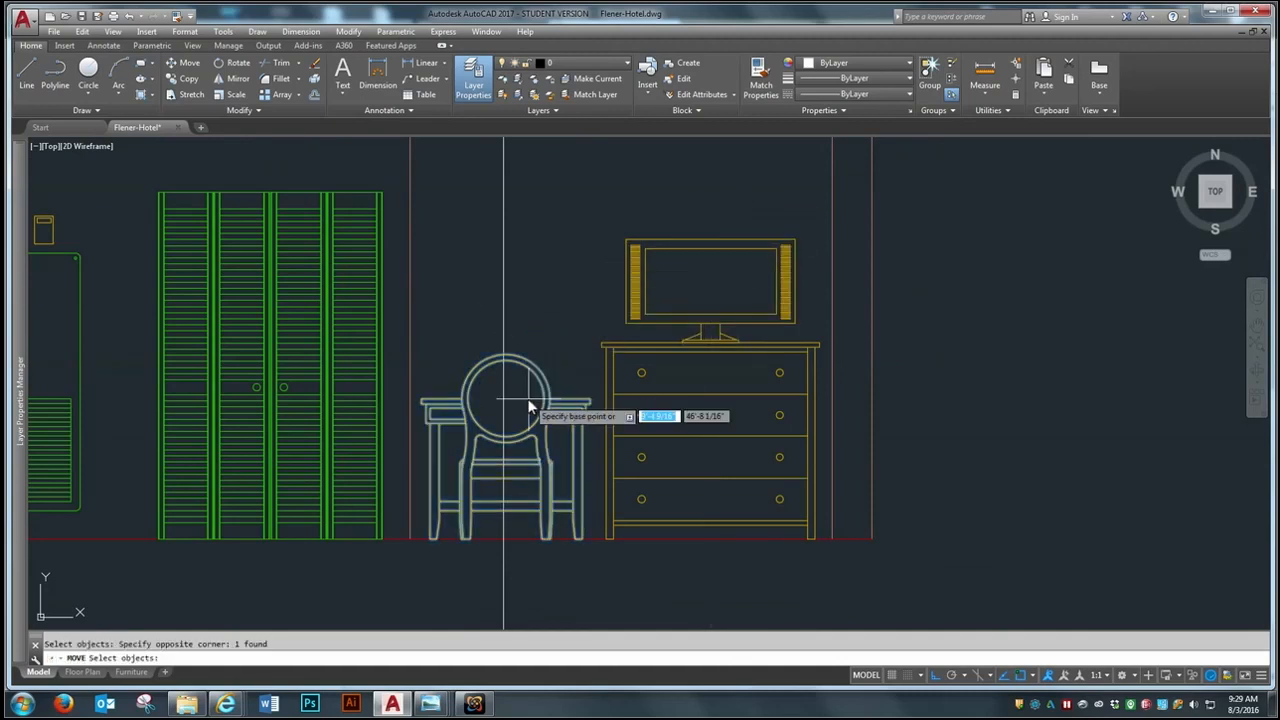
left_click(509, 400)
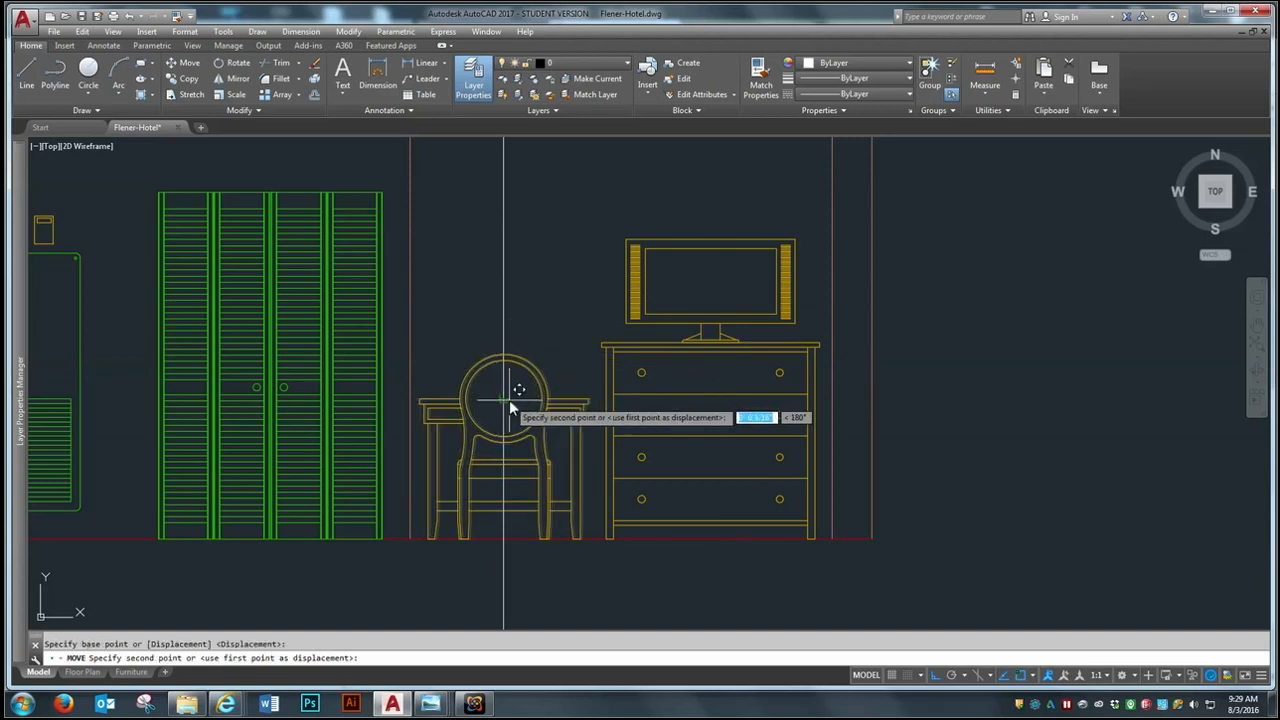
left_click(503, 396)
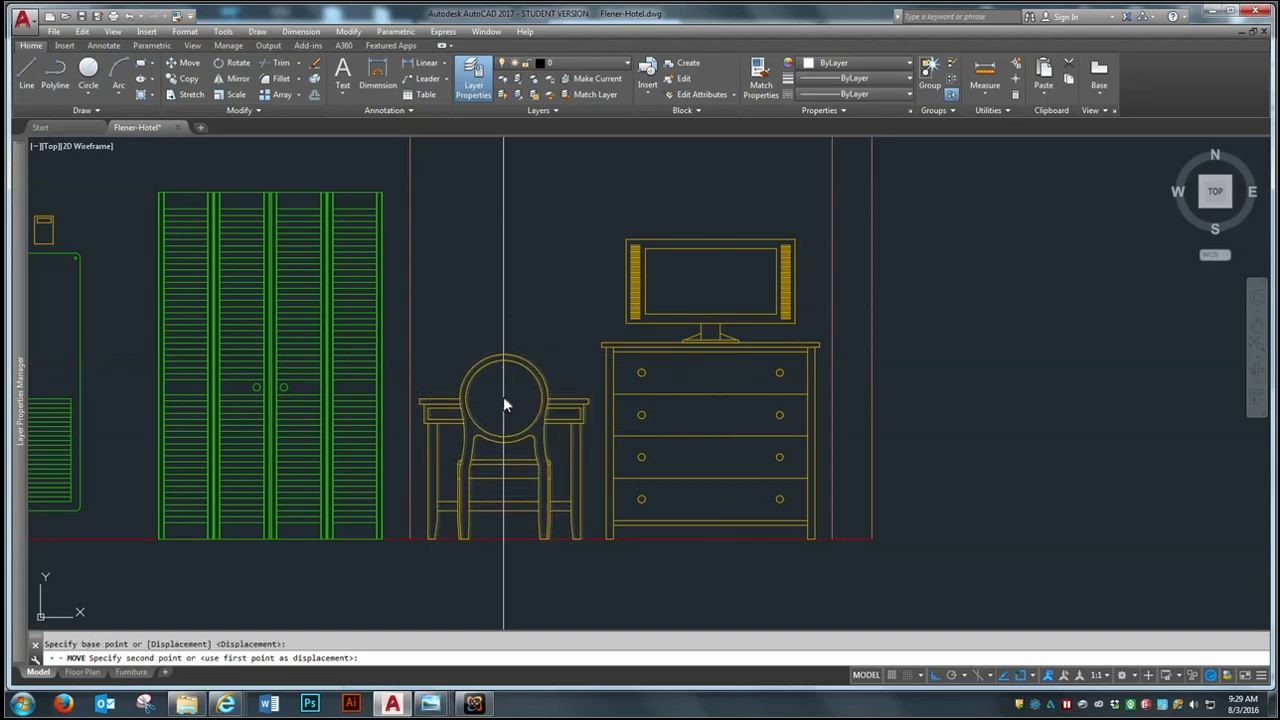
Step: Erase the vertical guide line running through the desk and chair
type("e")
key("Return")
left_click(540, 245)
left_click(488, 260)
key("Return")
scroll(844, 360, "down", 2)
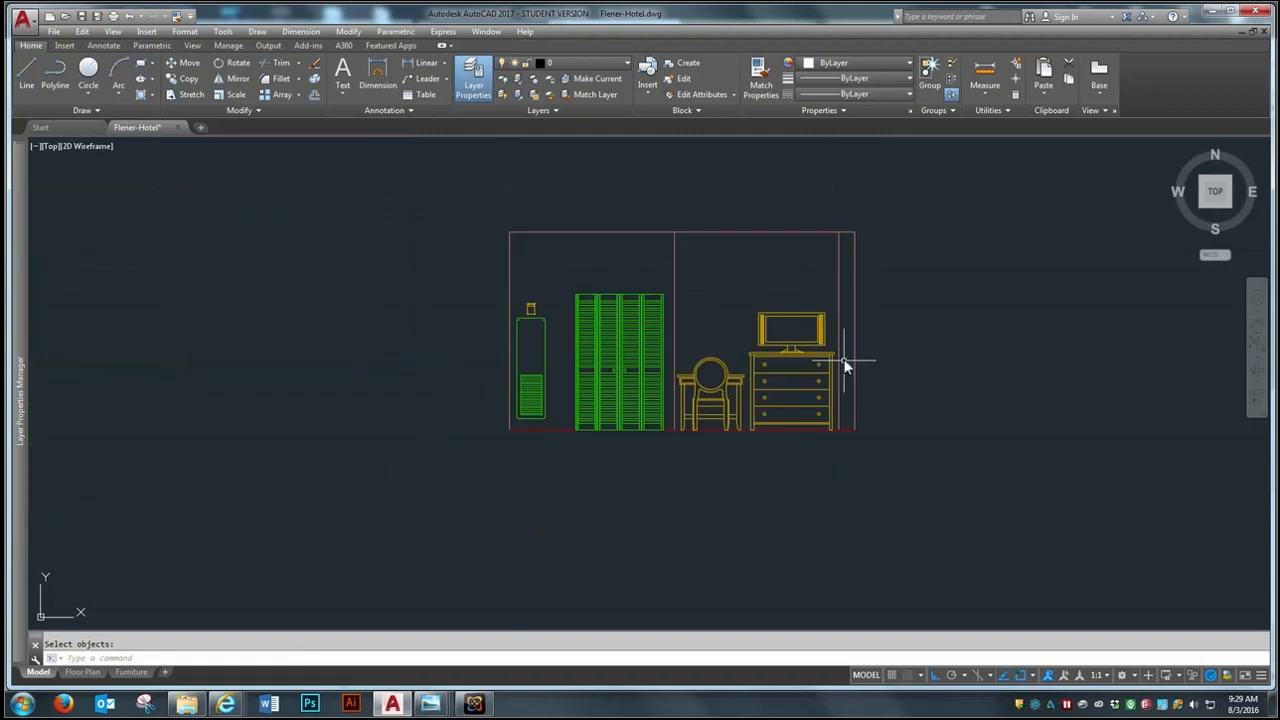
scroll(779, 377, "up", 2)
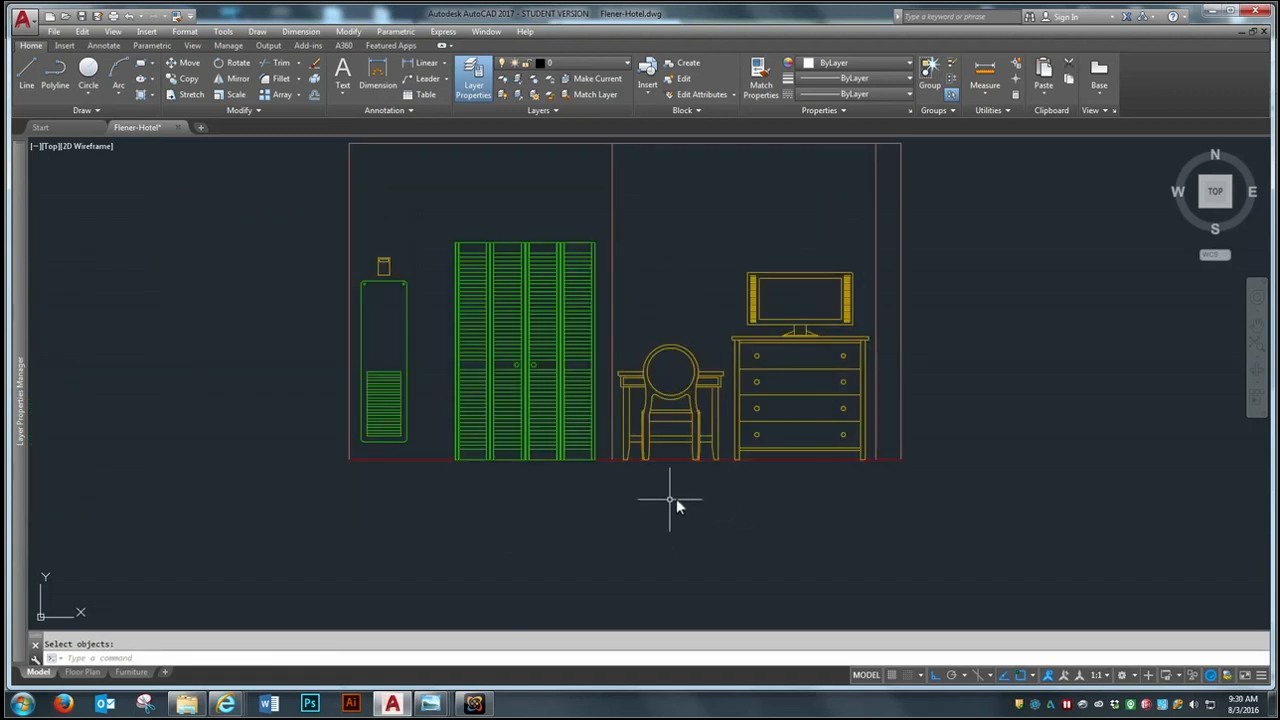
Step: Offset the bedroom elevation's floor line 3 inches upward to form the baseboard
type("o")
key("Return")
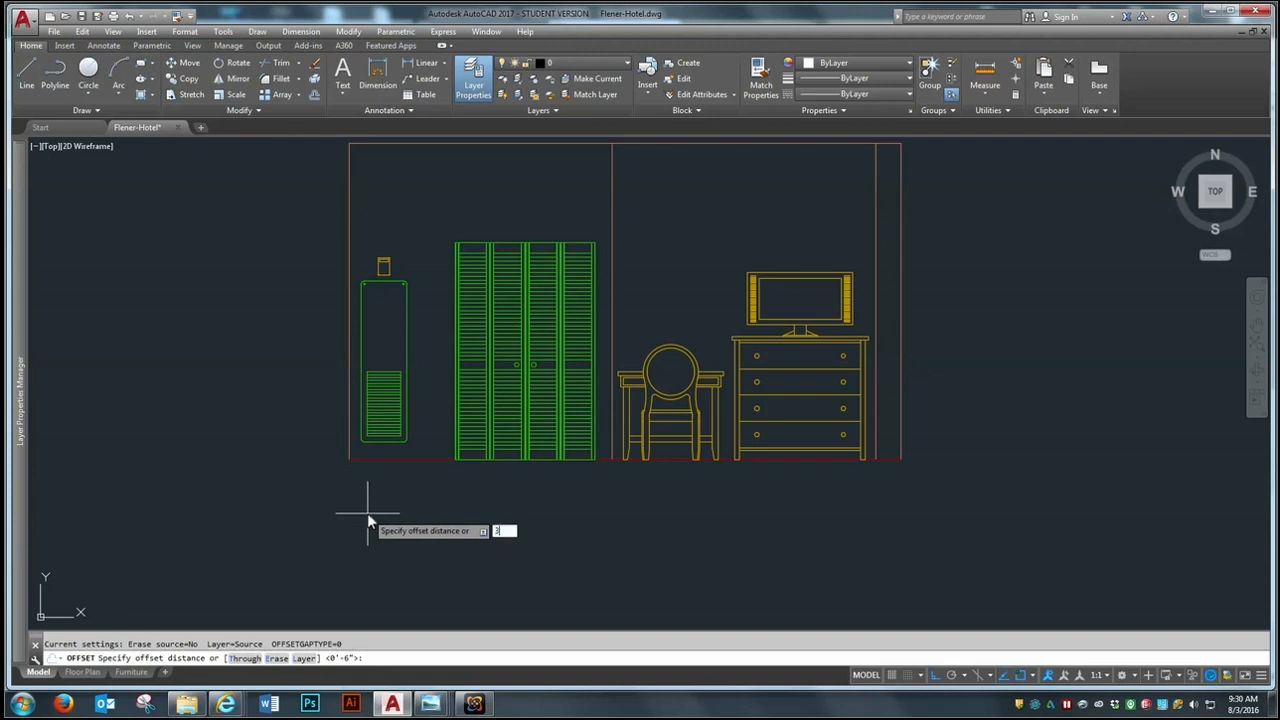
key("Return")
left_click(426, 459)
left_click(485, 448)
scroll(486, 447, "up", 4)
key("Escape")
Step: Trim the baseboard line between the outer edges of the louvered closet doors
type("tr")
key("Return")
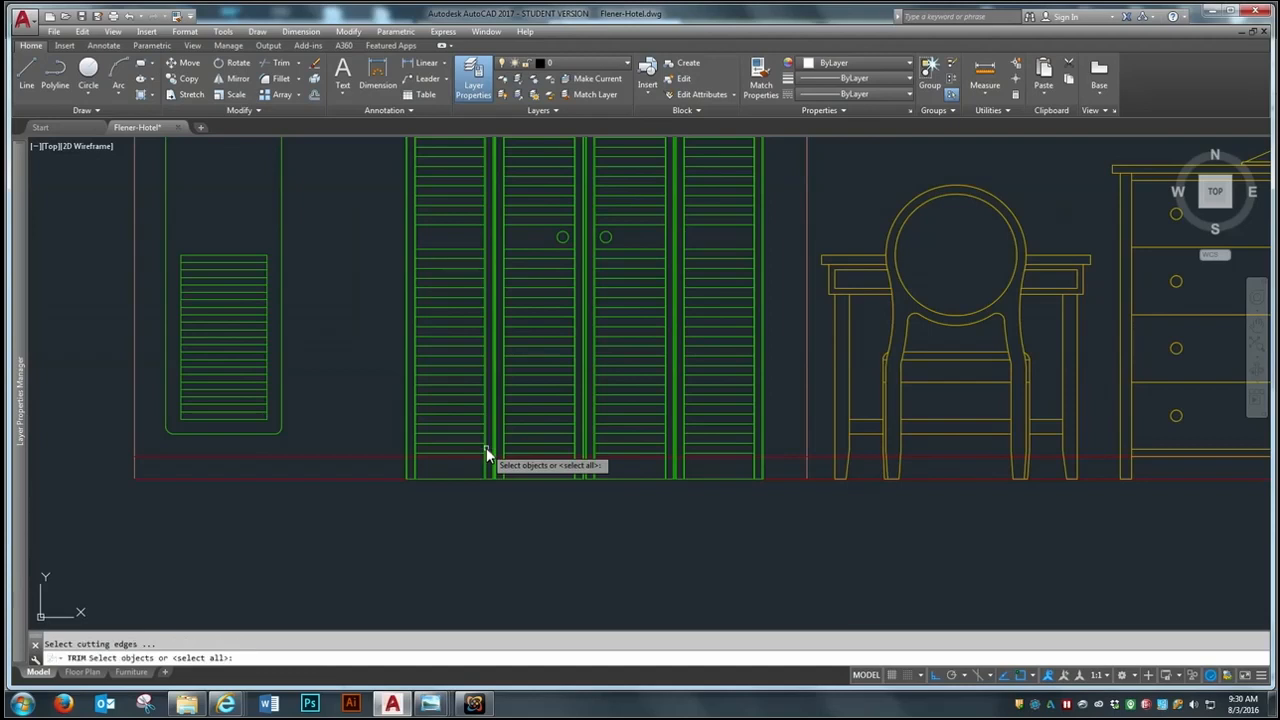
left_click(763, 458)
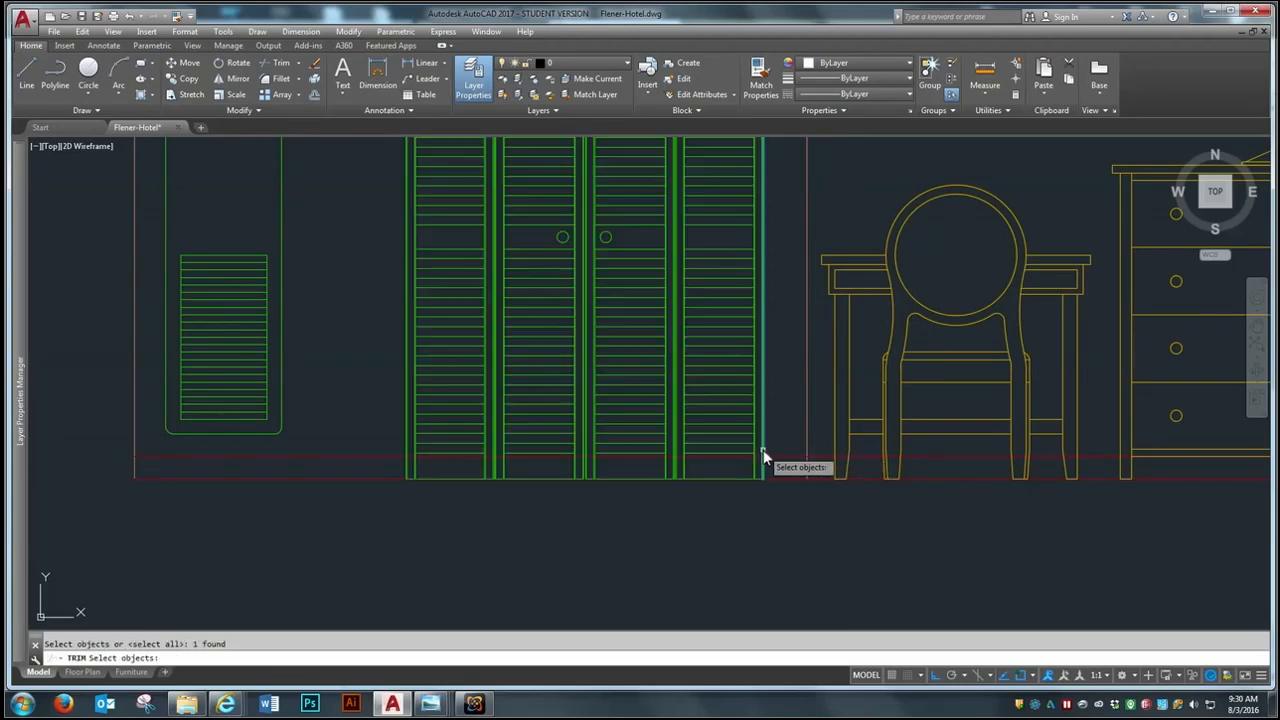
left_click(408, 452)
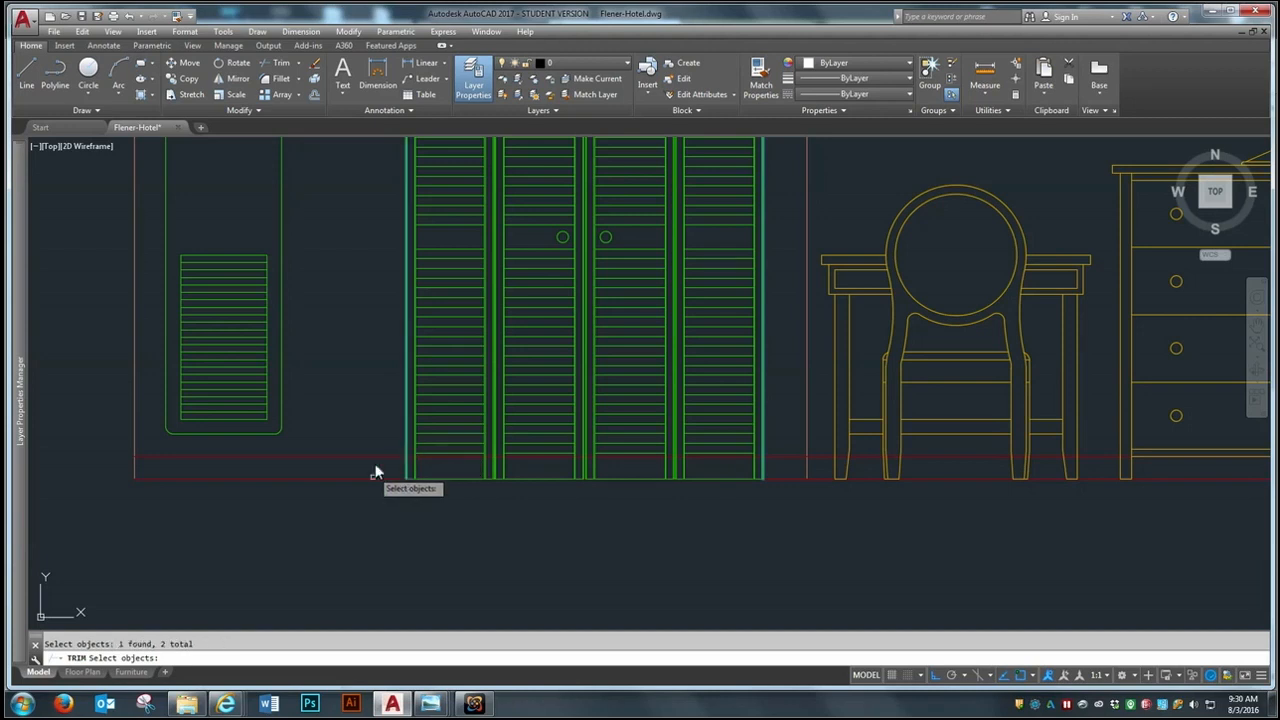
key("Return")
key("Return")
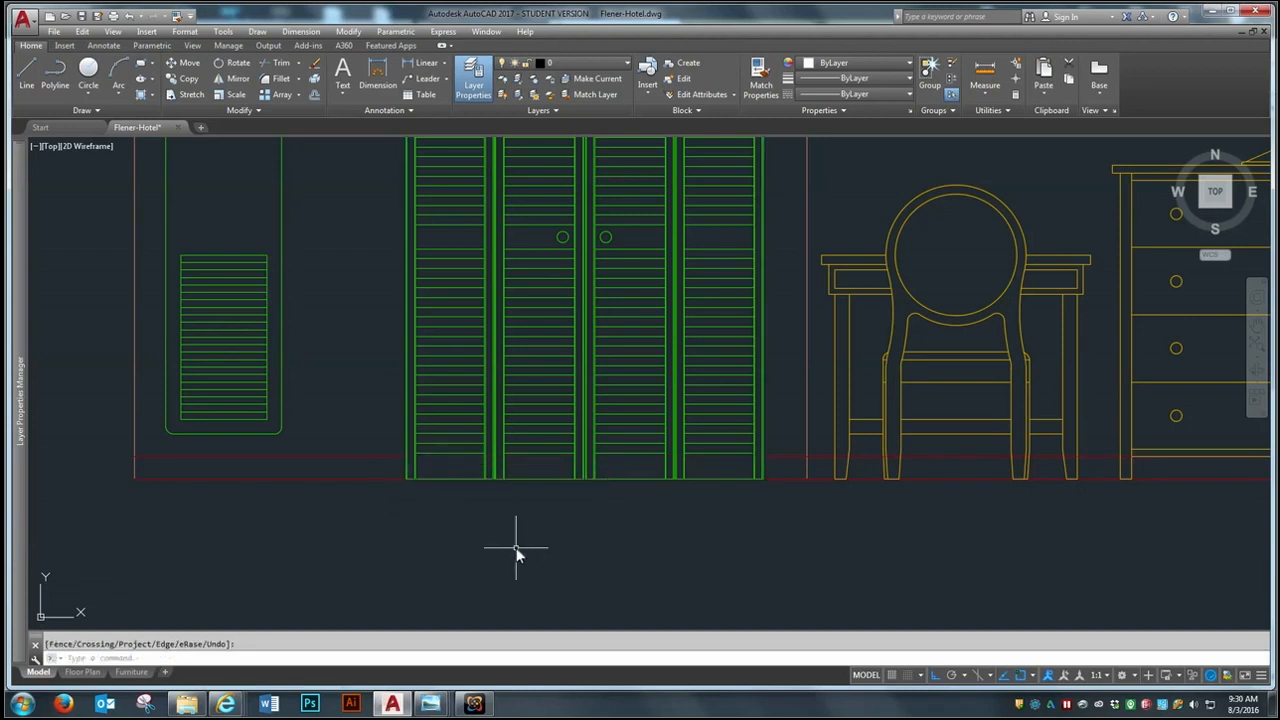
Step: Trim the baseboard line where it passes through the desk legs, chair legs and dresser, using the furniture as cutting edges
scroll(514, 549, "down", 2)
scroll(928, 480, "up", 2)
key("Return")
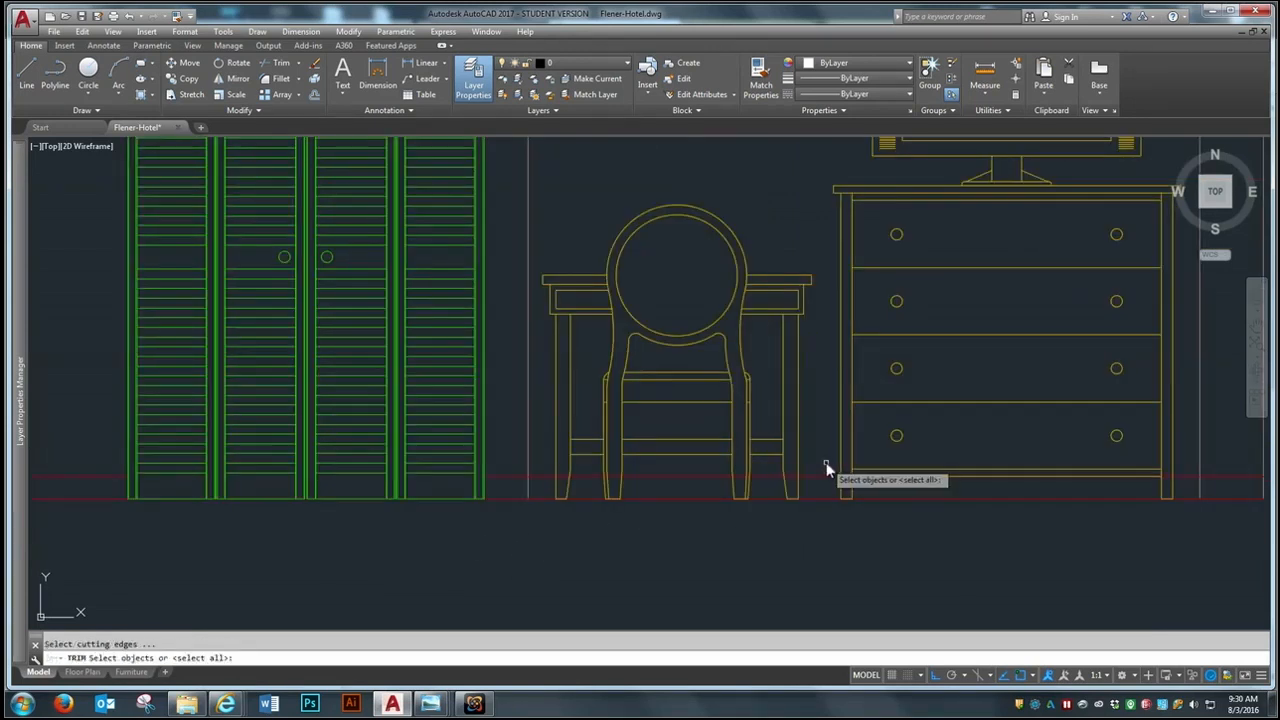
left_click(826, 463)
left_click(550, 487)
left_click(1177, 448)
left_click(834, 462)
key("Return")
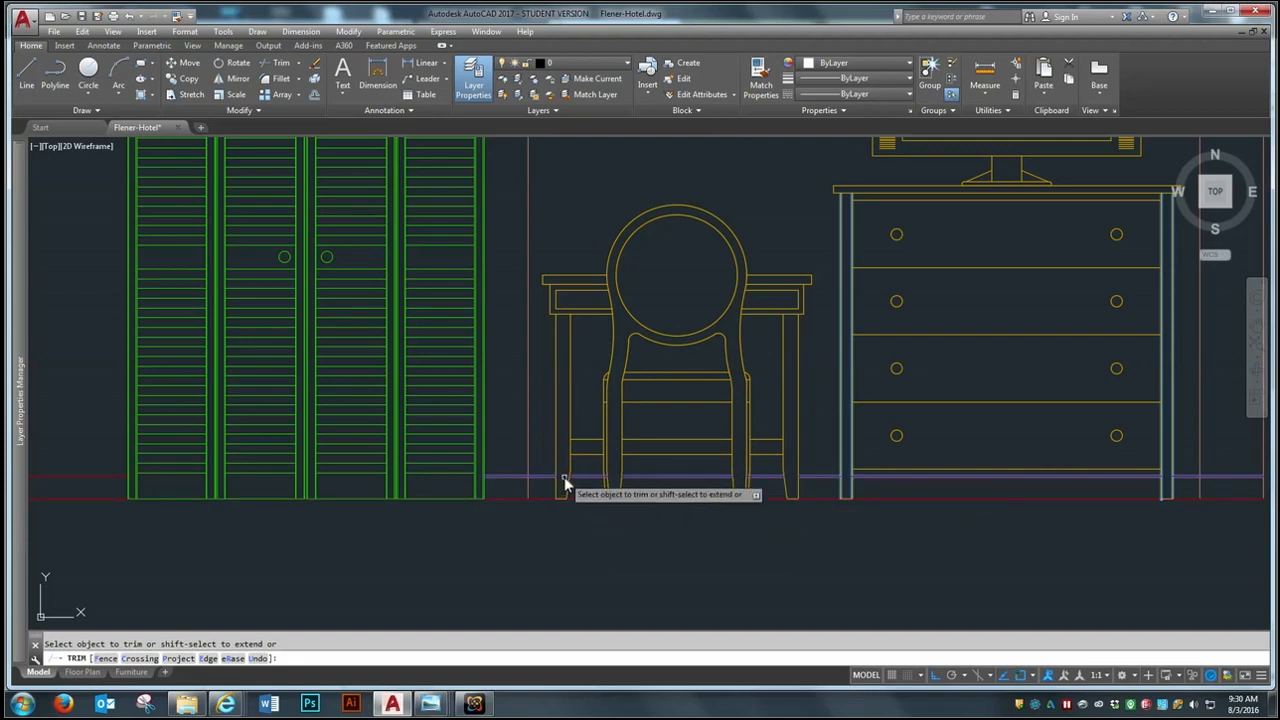
Step: Trim the short leftover baseboard piece between the two close edges of the chair leg
scroll(566, 480, "up", 4)
scroll(509, 457, "down", 3)
scroll(617, 441, "up", 3)
left_click(703, 399)
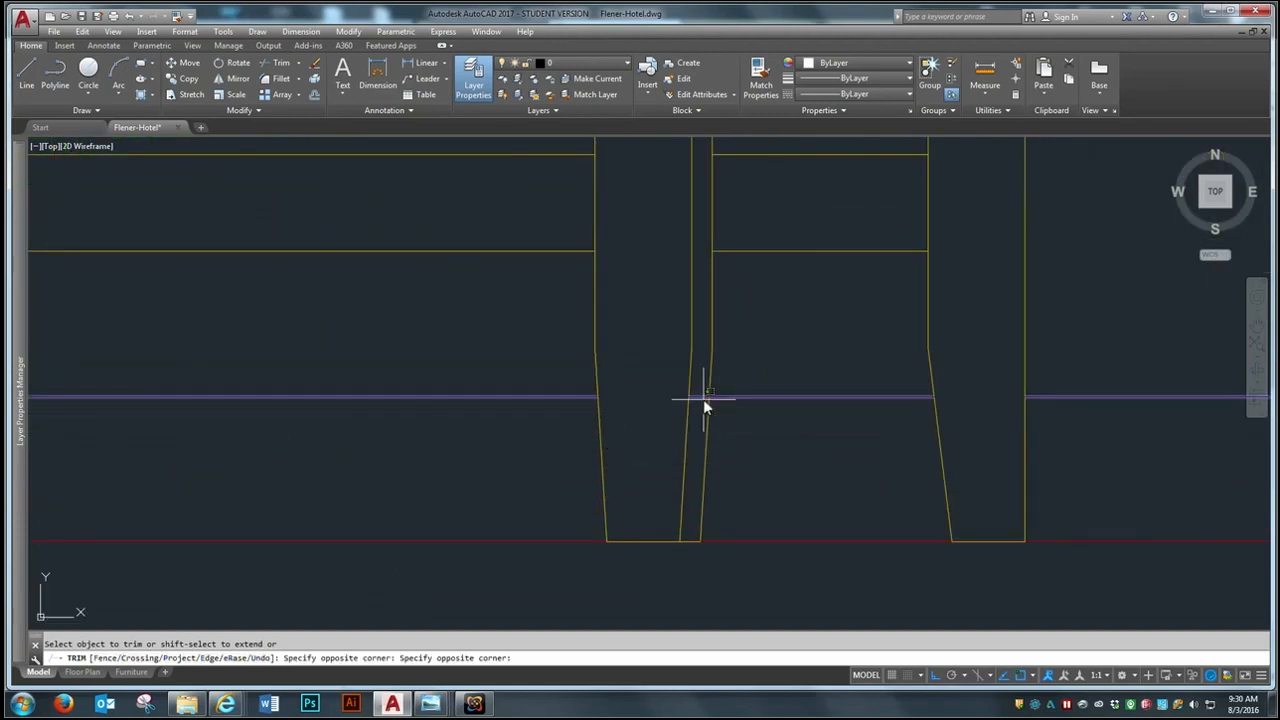
left_click(699, 399)
left_click(700, 398)
left_click(700, 391)
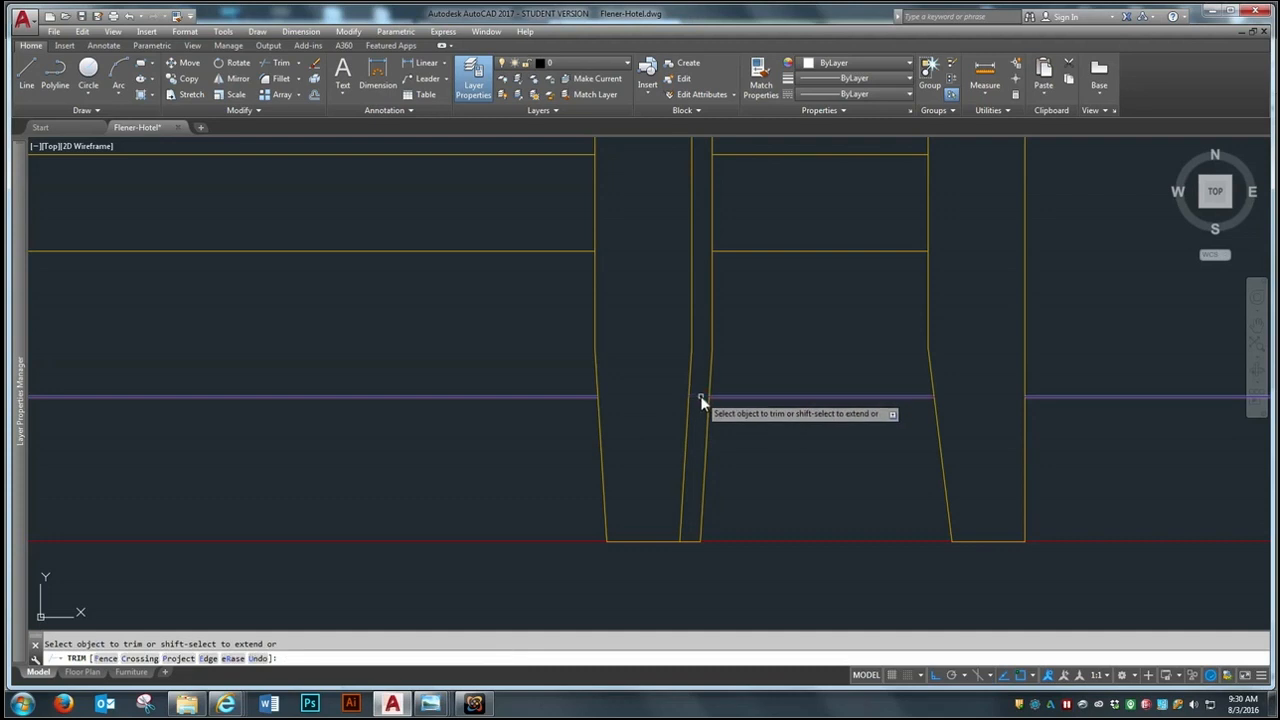
key("Return")
scroll(666, 480, "down", 3)
scroll(660, 478, "down", 2)
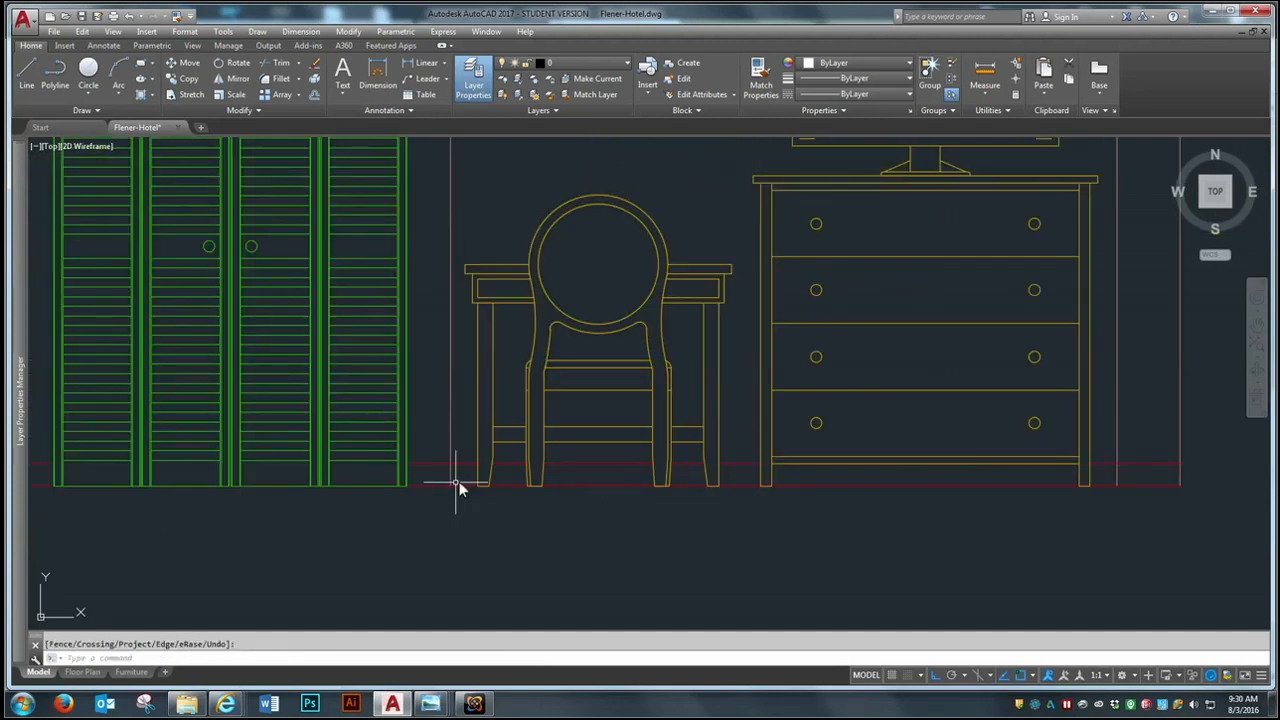
Step: Move the complete bedroom elevation straight up to about the height of the living room elevation
scroll(768, 462, "down", 8)
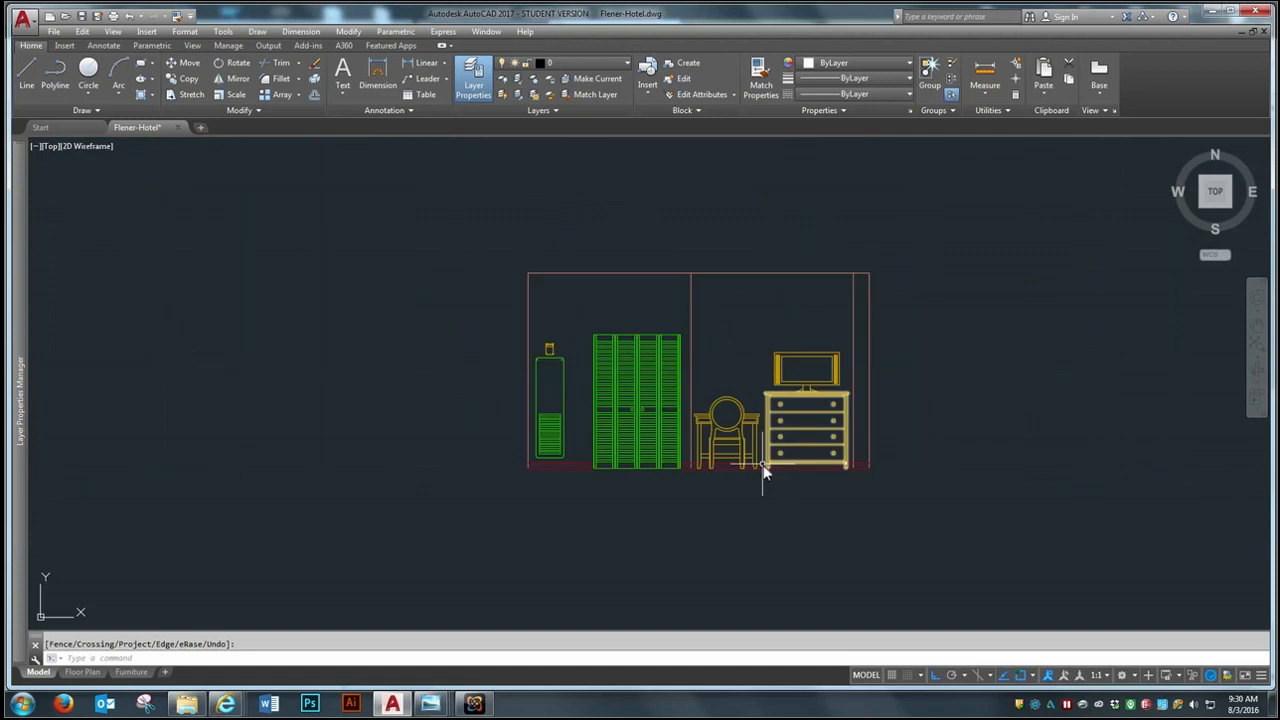
type("m")
key("Return")
left_click(796, 326)
left_click(571, 456)
key("Return")
left_click(767, 478)
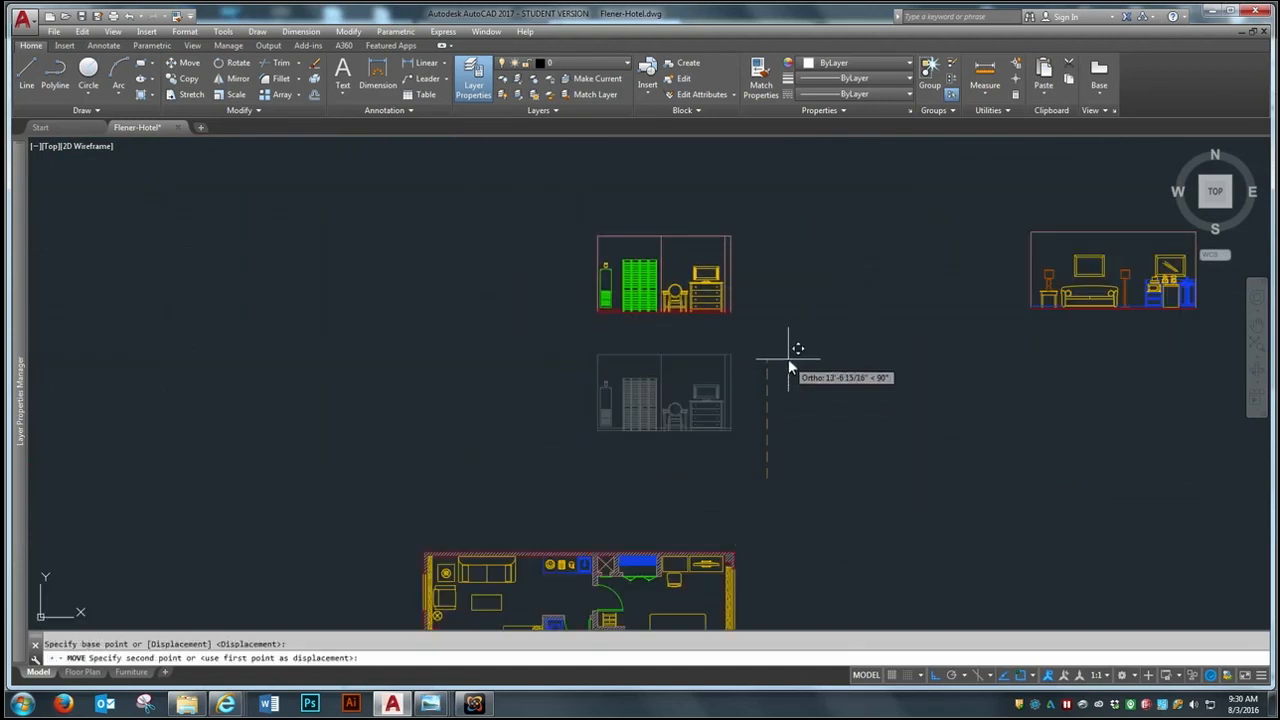
left_click(788, 358)
Step: Move the bedroom elevation horizontally to the right so it stands next to the living room elevation
key("Return")
left_click(764, 215)
left_click(636, 285)
key("Return")
left_click(590, 360)
left_click(837, 353)
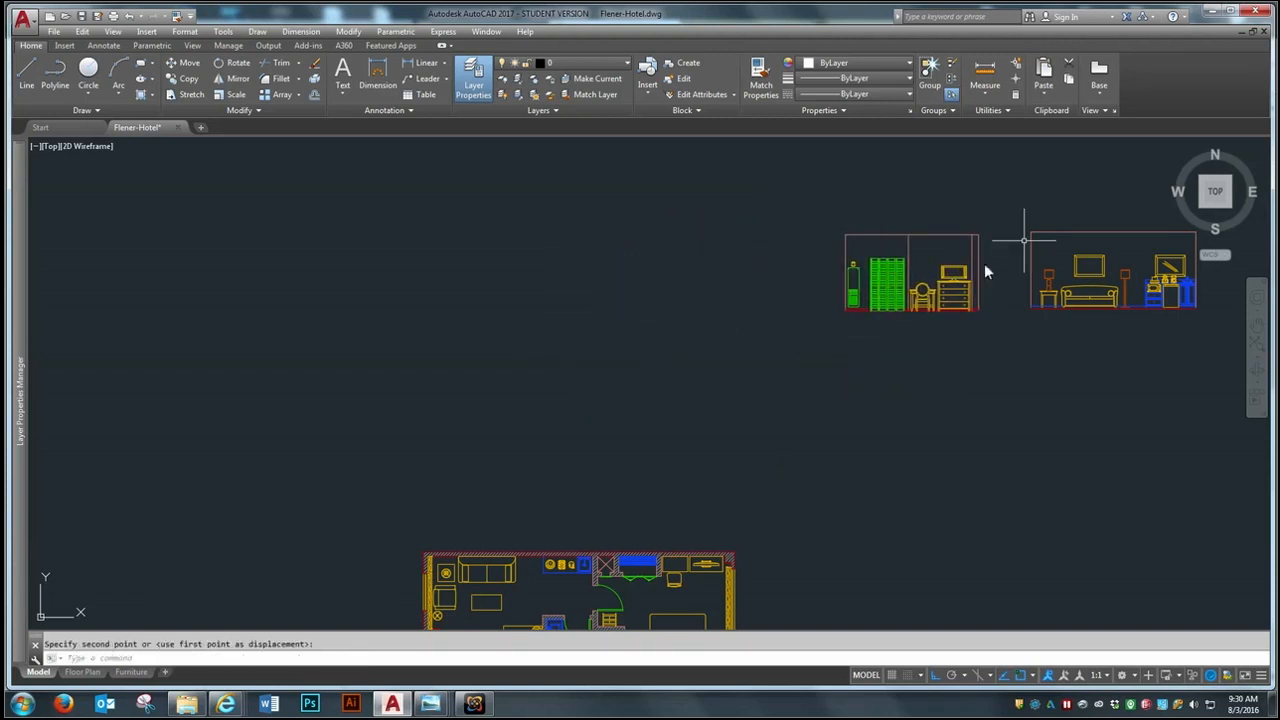
Step: Draw a horizontal guide line from the living room elevation's lower-left corner toward the bedroom elevation
scroll(1040, 180, "up", 2)
scroll(480, 295, "down", 4)
scroll(730, 270, "up", 4)
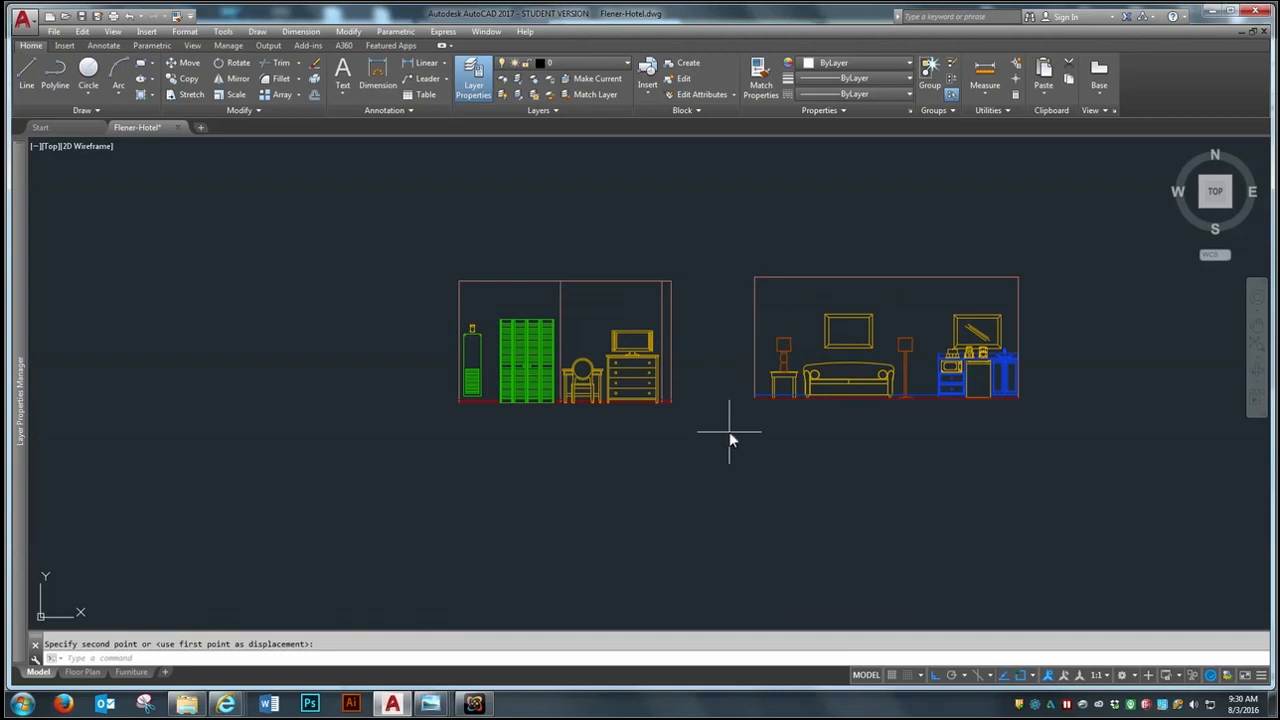
scroll(729, 435, "up", 4)
type("l")
key("Return")
left_click(786, 370)
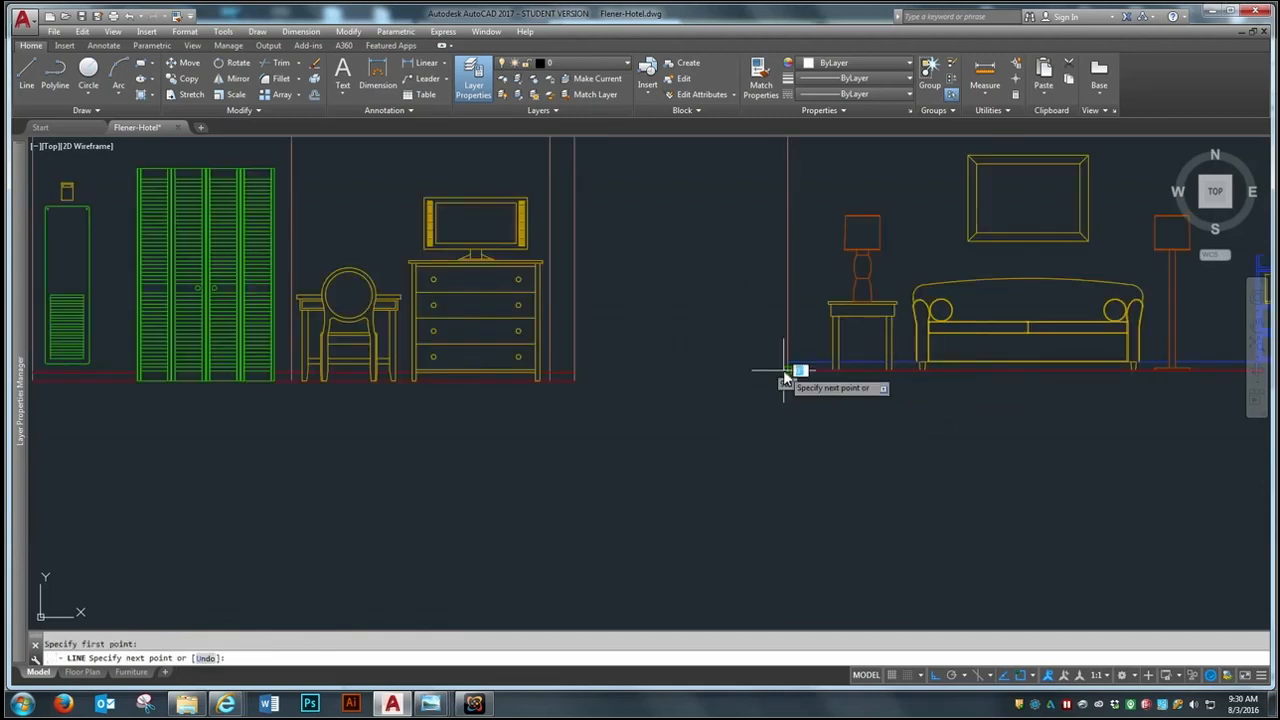
left_click(597, 367)
Step: Move the bedroom elevation by its lower-right corner to the left end of the horizontal guide line
scroll(590, 470, "down", 5)
type("m")
key("Return")
left_click(408, 476)
left_click(608, 370)
key("Return")
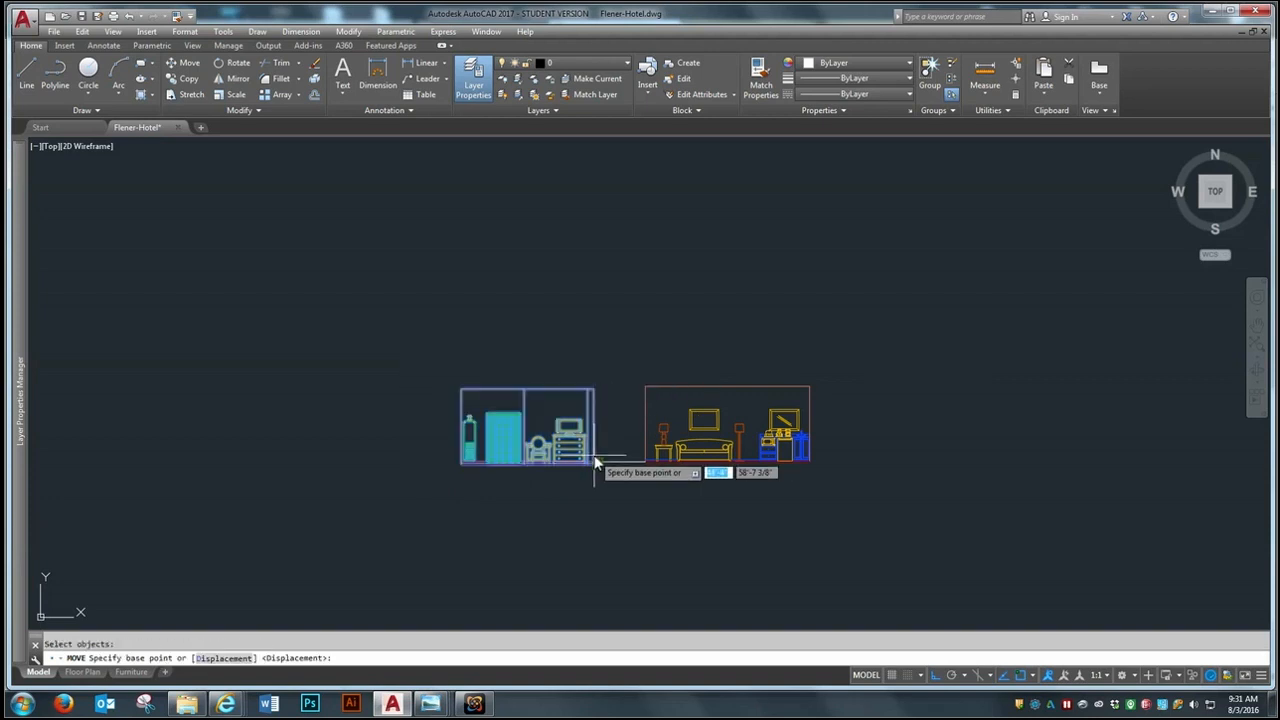
scroll(596, 463, "up", 3)
left_click(587, 490)
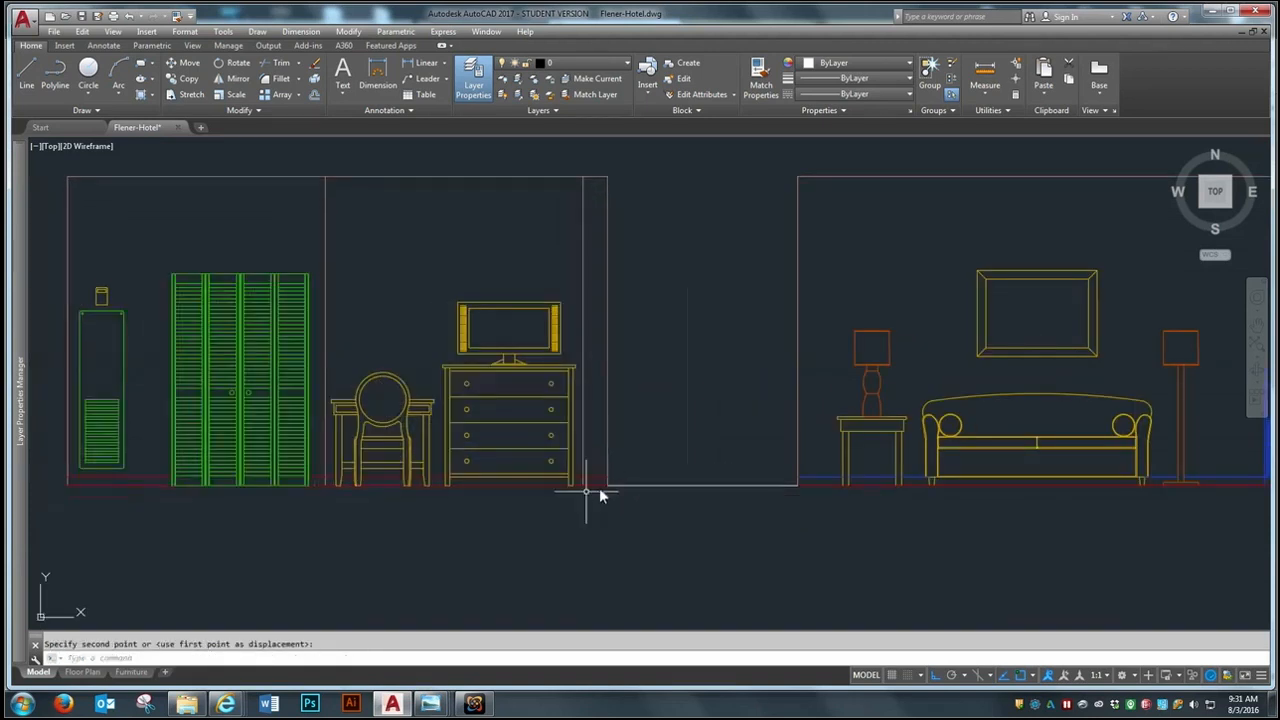
scroll(586, 491, "down", 1)
type("e")
key("Return")
key("Return")
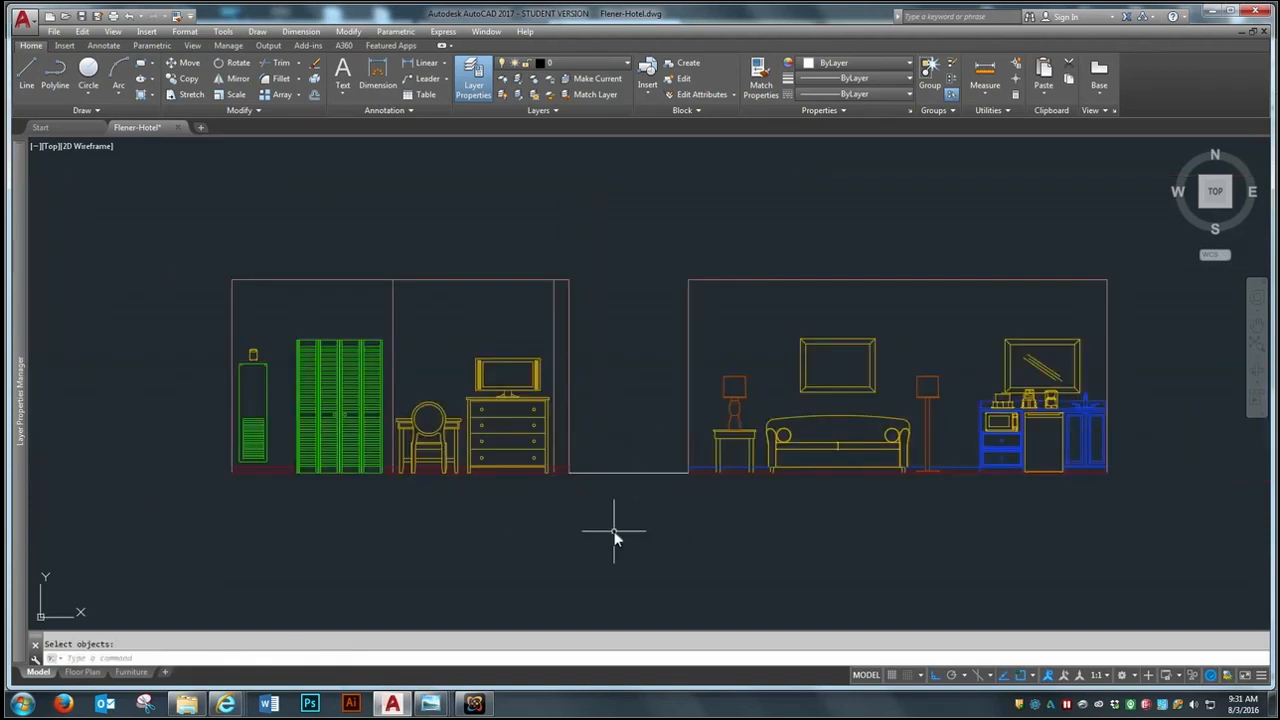
Step: Move the horizontal guide line from between the two elevations left to the area above the floor plan
type("m")
key("Return")
left_click(650, 472)
key("Return")
left_click(810, 522)
scroll(960, 505, "down", 5)
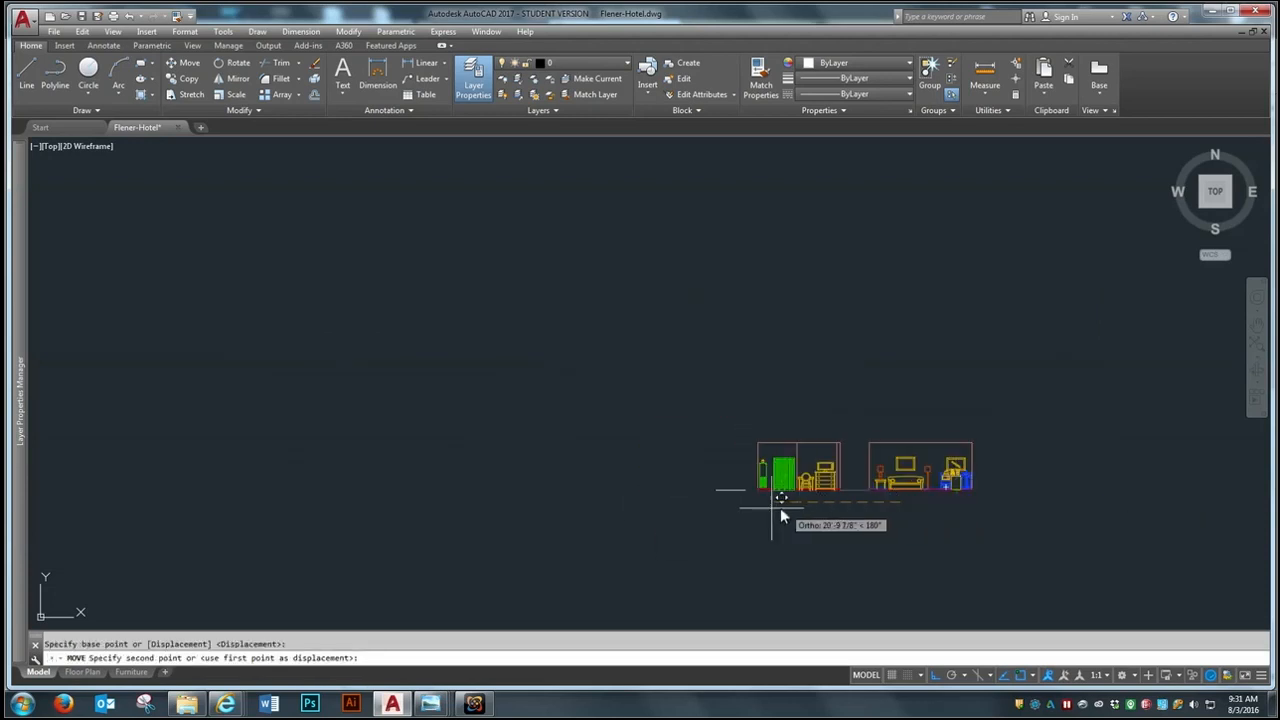
scroll(623, 403, "down", 4)
scroll(640, 517, "up", 6)
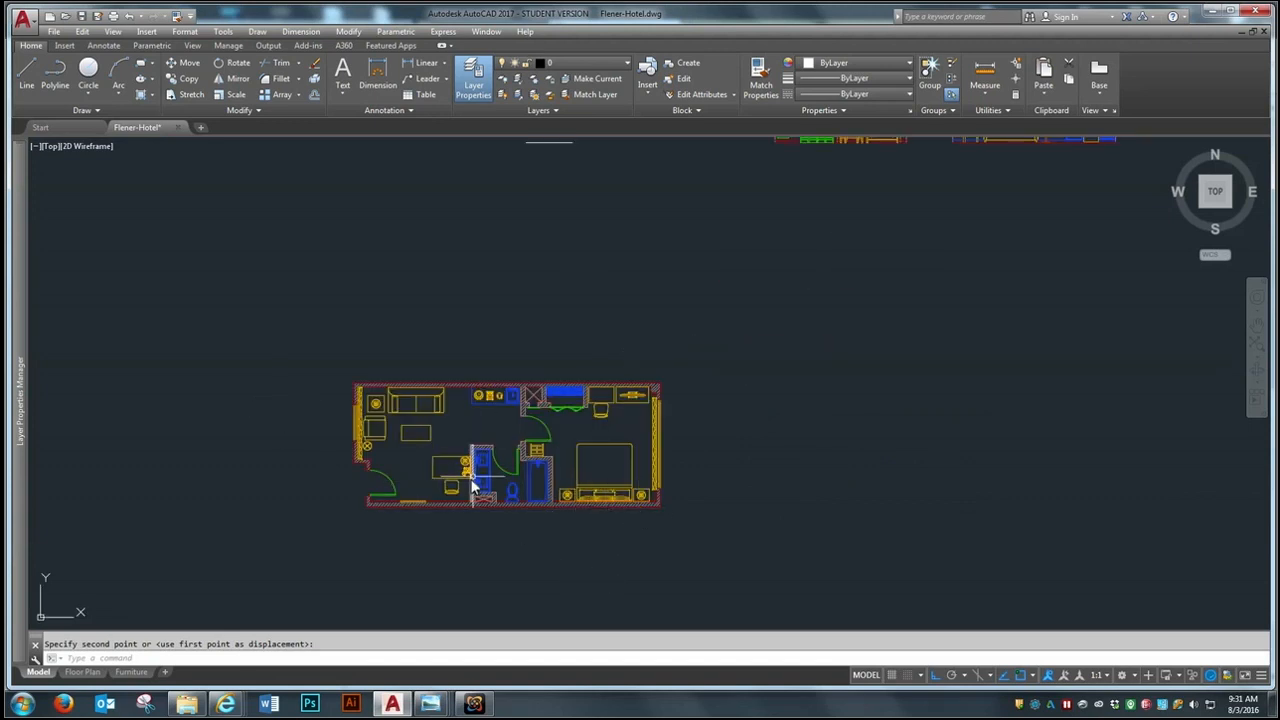
Step: Copy the bathroom portion of the floor plan horizontally to the empty area right of the plan
scroll(485, 500, "up", 3)
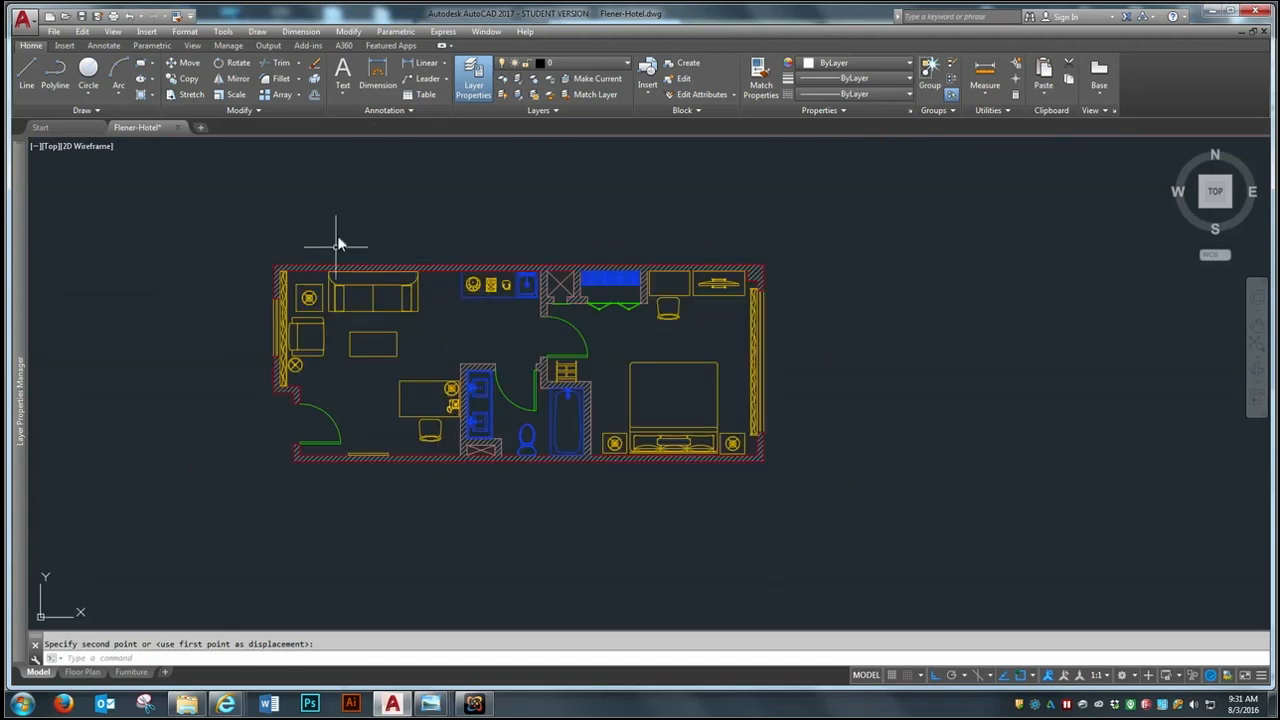
key("Escape")
type("co")
key("Return")
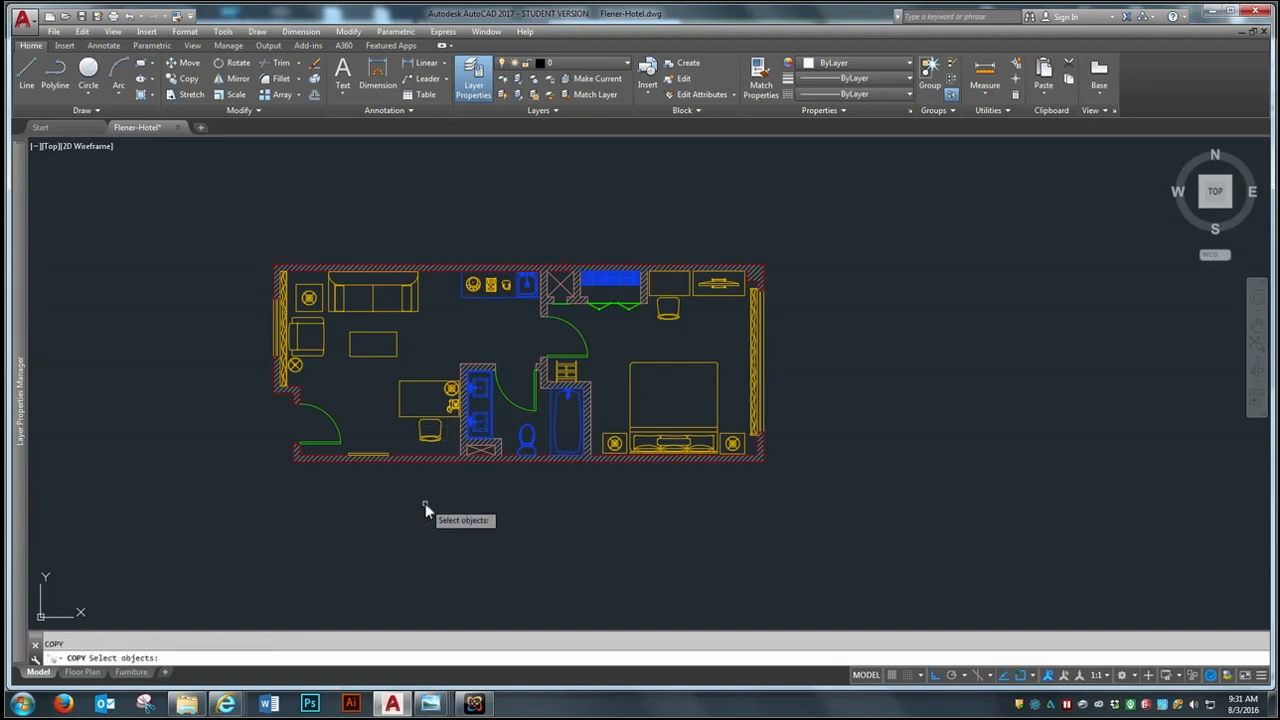
left_click(425, 503)
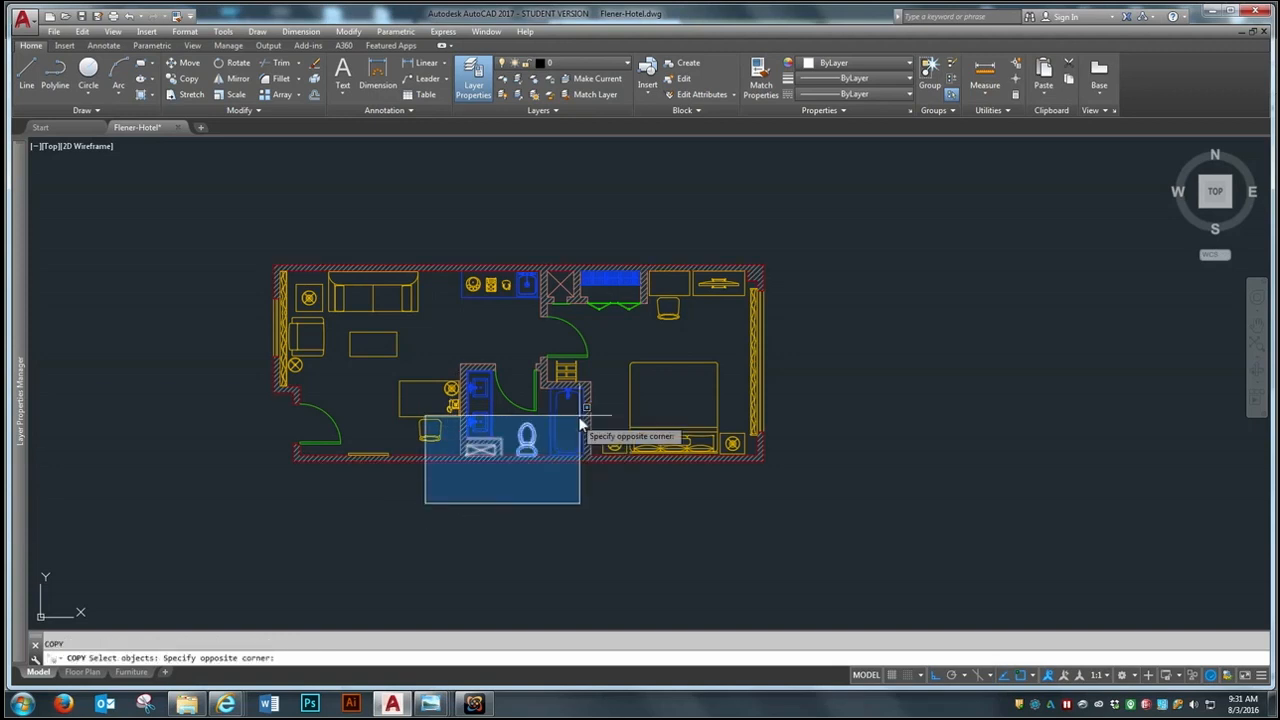
left_click(619, 335)
key("Return")
left_click(506, 421)
scroll(357, 412, "down", 5)
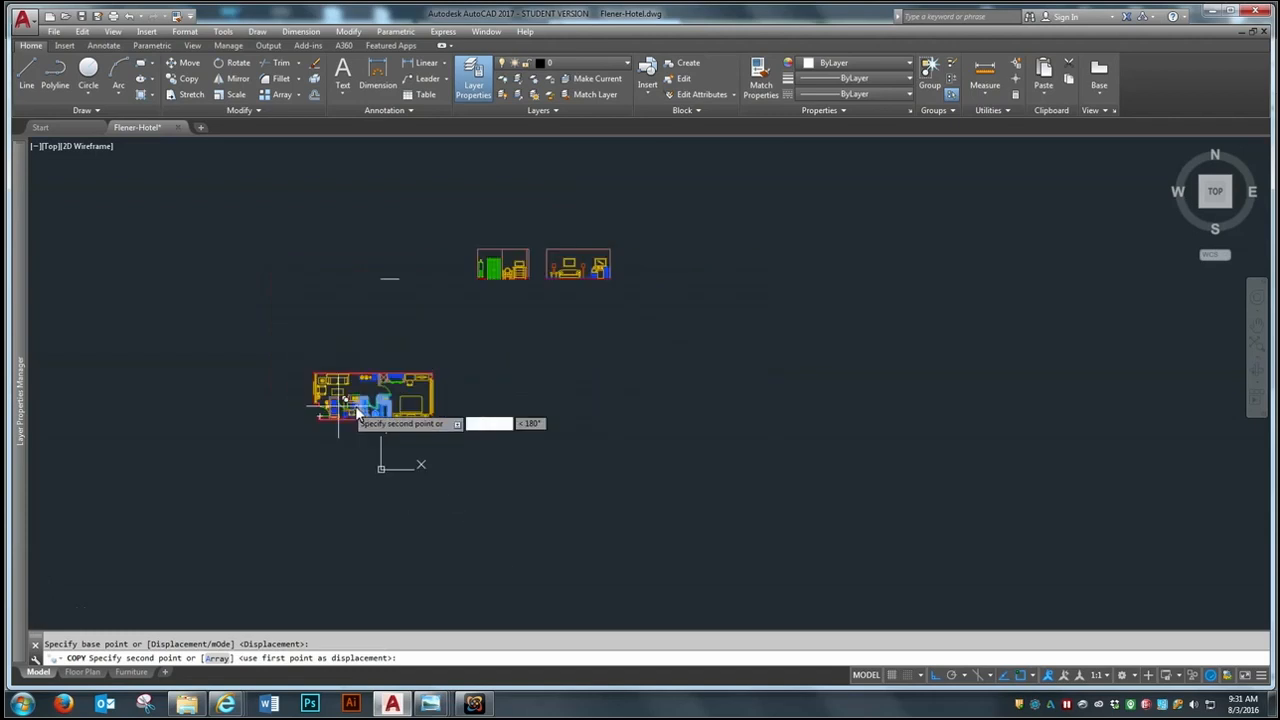
left_click(629, 399)
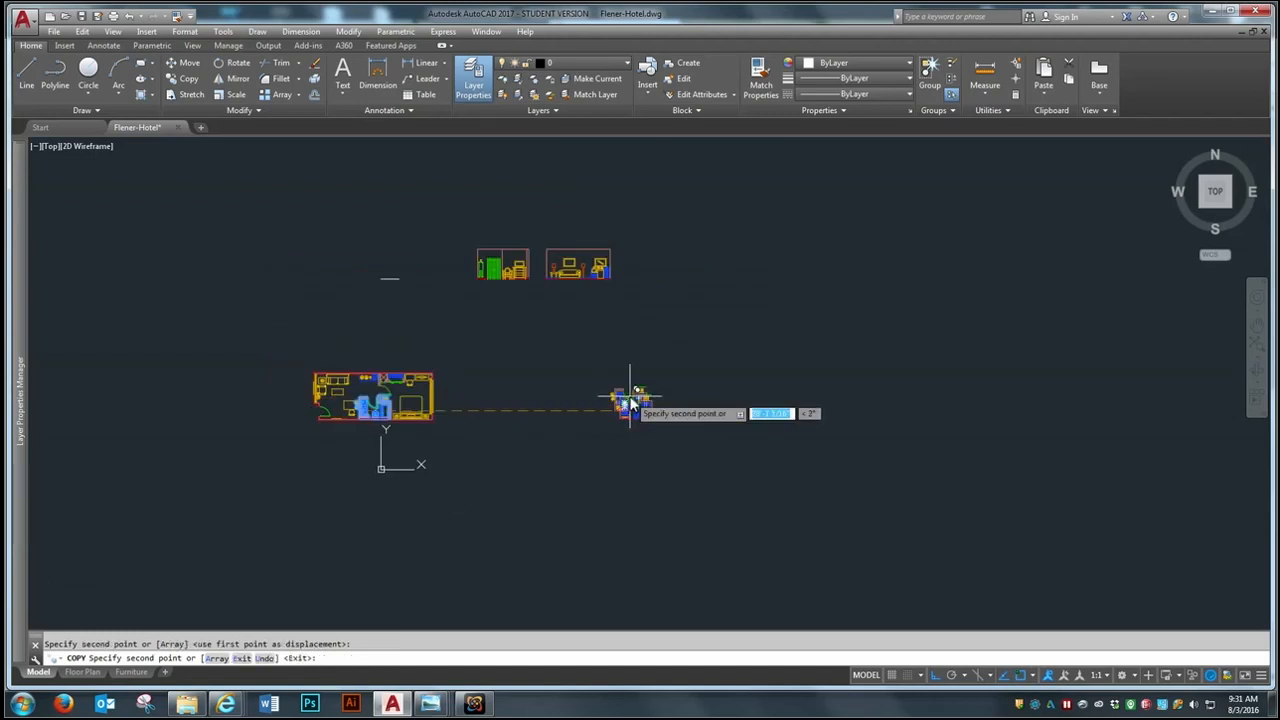
key("Return")
Step: Erase the stray furniture on both sides of the copied bathroom plan
scroll(637, 400, "up", 3)
type("e")
key("Return")
left_click(529, 403)
left_click(508, 451)
key("Return")
scroll(628, 404, "up", 2)
left_click(693, 351)
left_click(646, 405)
key("Delete")
Step: Draw a vertical projection line down from the inner face of the left wall in the copied bathroom plan
scroll(505, 366, "down", 2)
scroll(494, 392, "up", 2)
scroll(465, 483, "down", 2)
type("l")
key("Return")
scroll(437, 518, "up", 3)
scroll(418, 298, "down", 2)
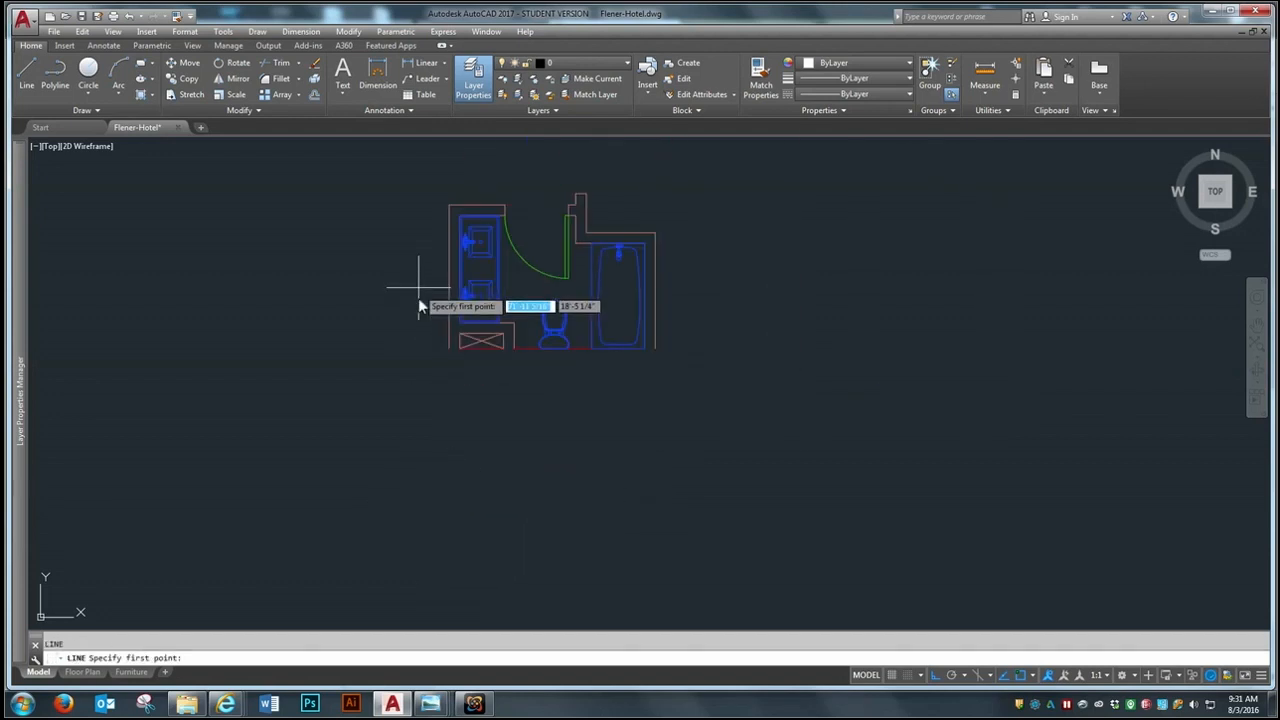
scroll(459, 342, "up", 2)
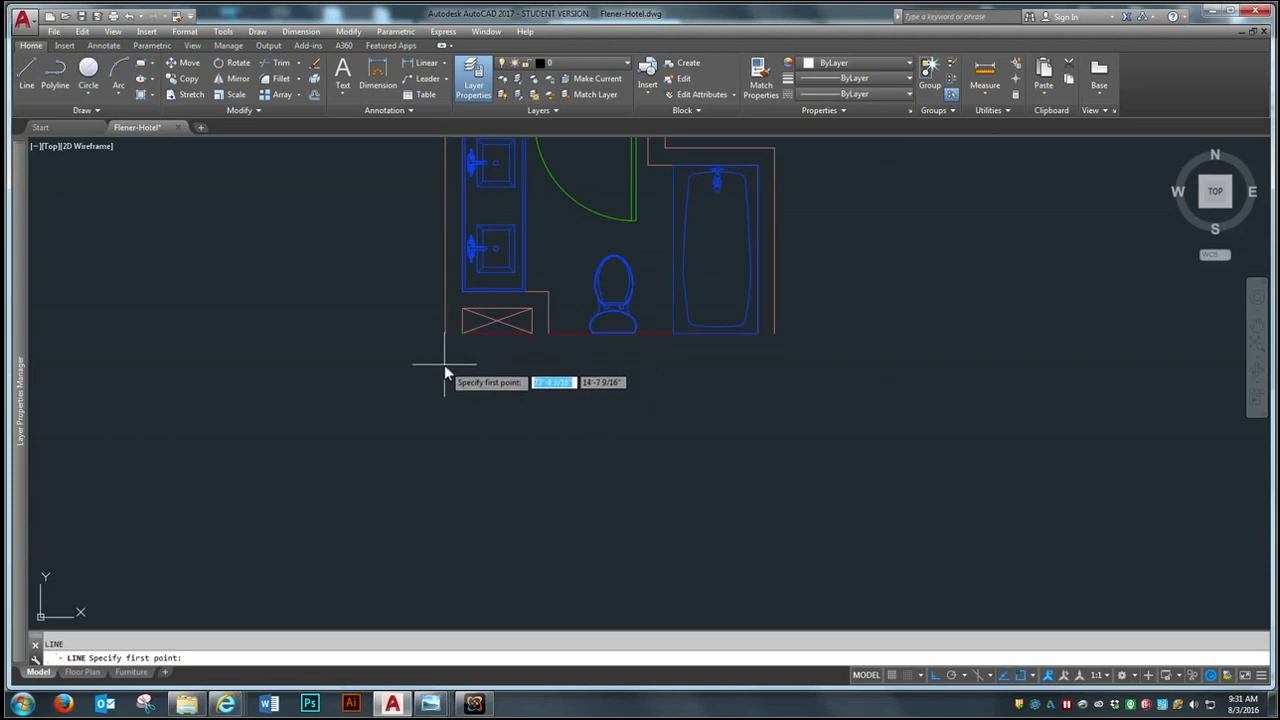
left_click(462, 343)
scroll(462, 345, "down", 2)
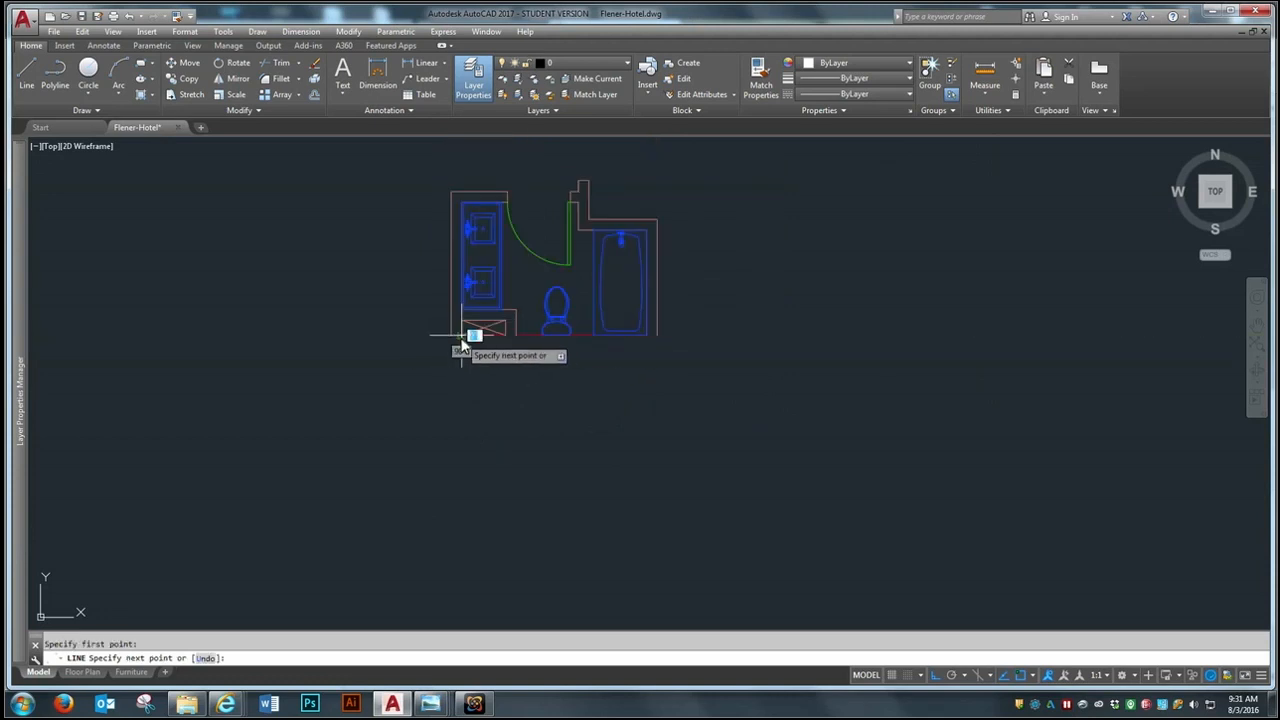
left_click(441, 568)
key("Return")
Step: Draw a vertical projection line down from the outer corner of the short partition between vanity and toilet
key("Return")
left_click(515, 337)
left_click(505, 572)
key("Return")
key("Return")
key("Return")
Step: Draw vertical projection lines down from the toilet's center and from the bathtub's left edge
key("Return")
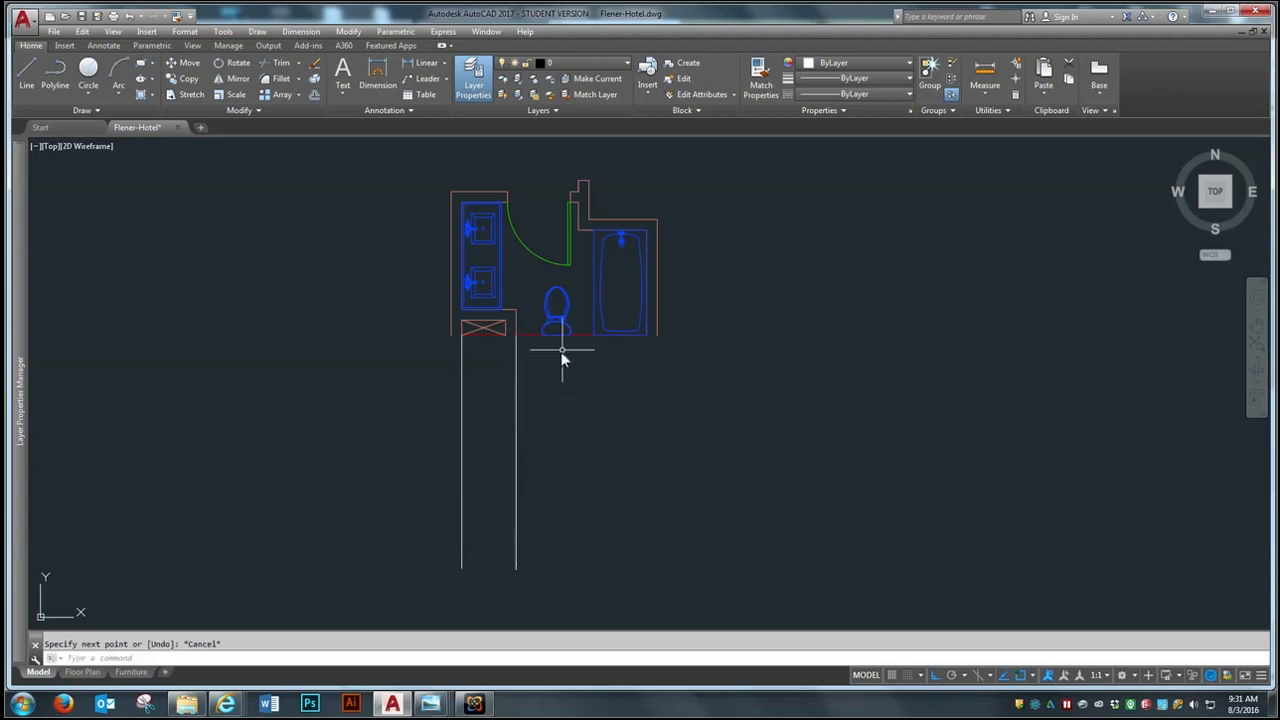
left_click(557, 338)
left_click(558, 582)
key("Return")
key("Return")
left_click(591, 336)
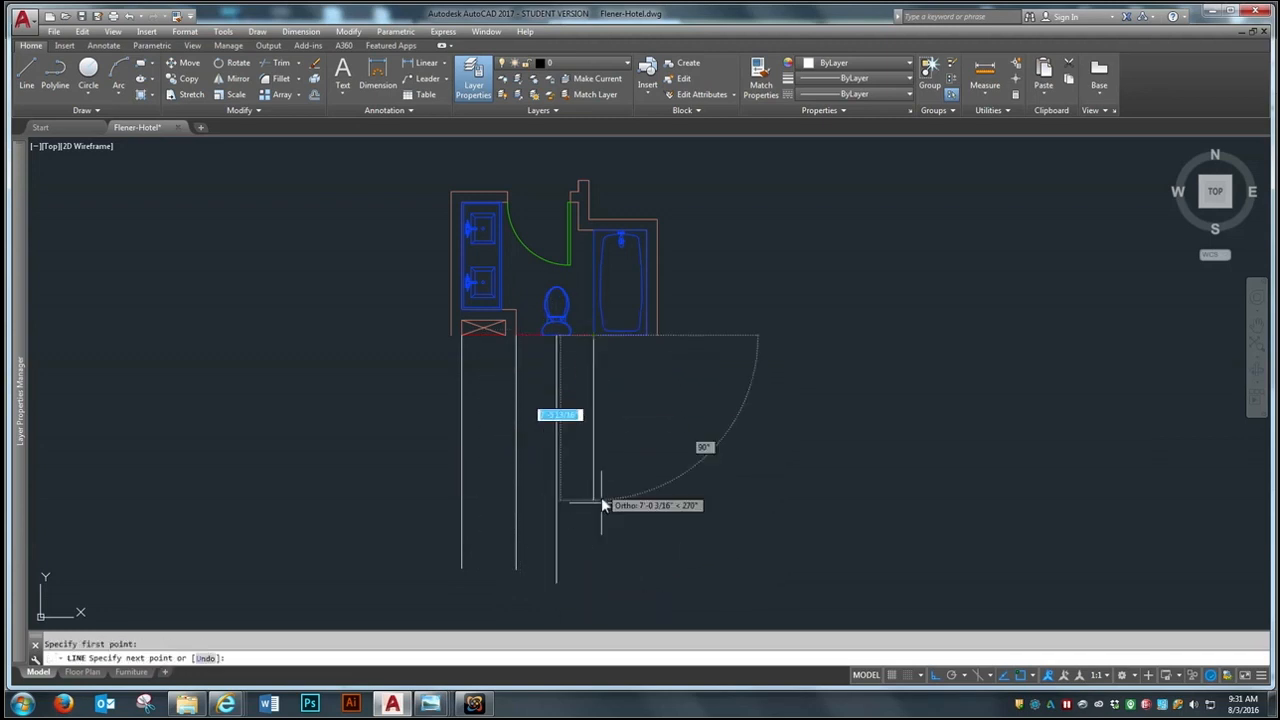
left_click(593, 592)
key("Return")
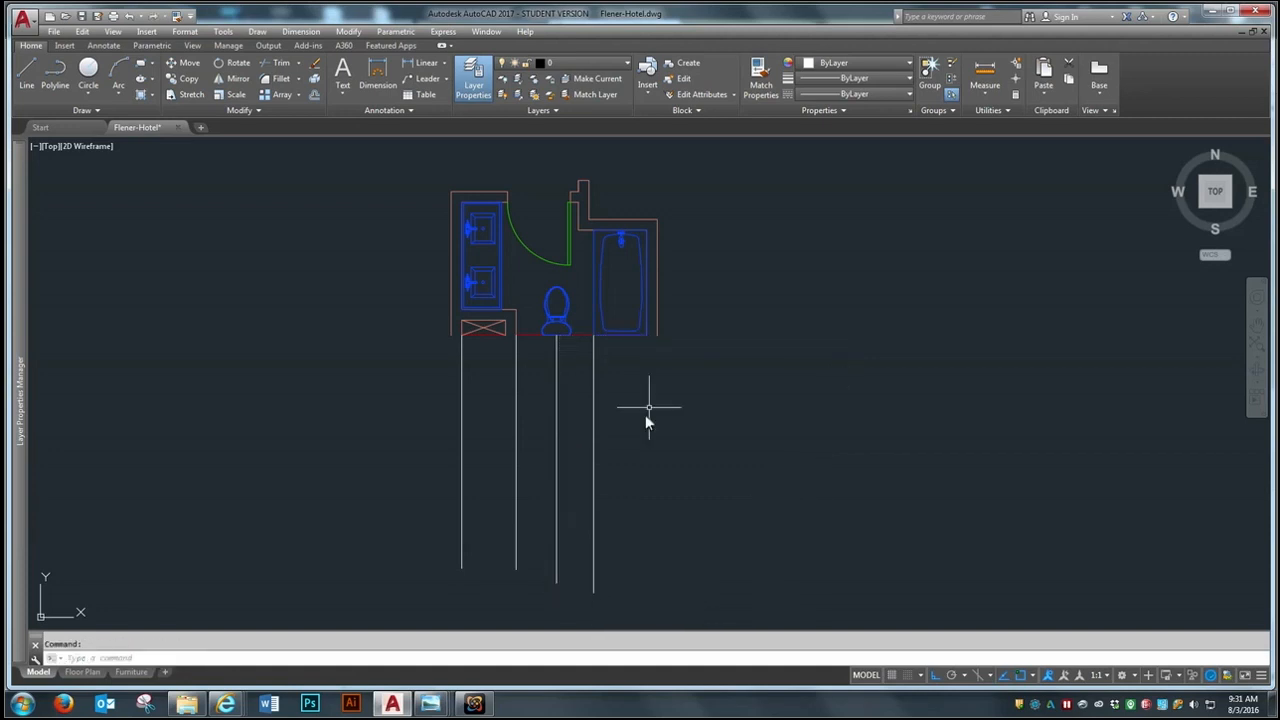
Step: Draw a vertical projection line down from the bathtub's lower-right corner in the bathroom plan
key("Return")
left_click(646, 334)
left_click(649, 600)
key("Return")
scroll(512, 335, "up", 5)
scroll(518, 312, "down", 2)
scroll(343, 271, "up", 4)
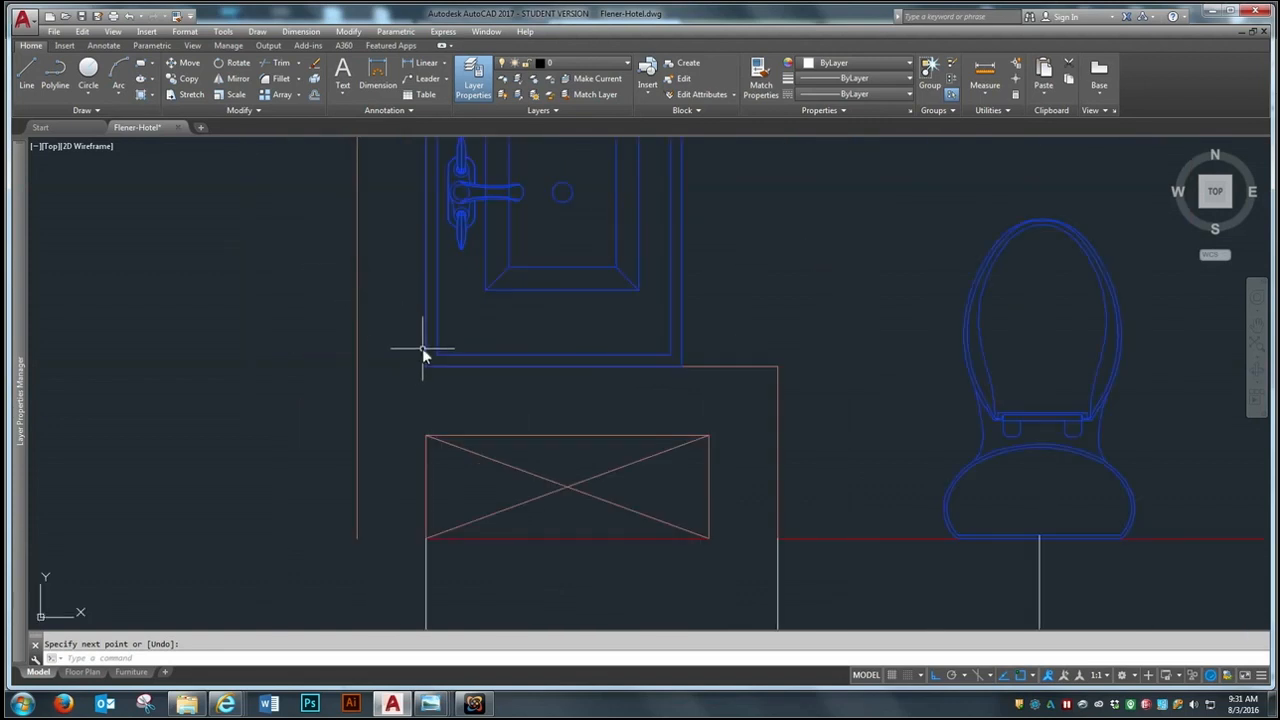
scroll(530, 345, "down", 3)
scroll(571, 314, "down", 3)
scroll(508, 300, "down", 3)
Step: Draw a horizontal line across all the projection lines just below the bathroom plan
key("Return")
left_click(451, 365)
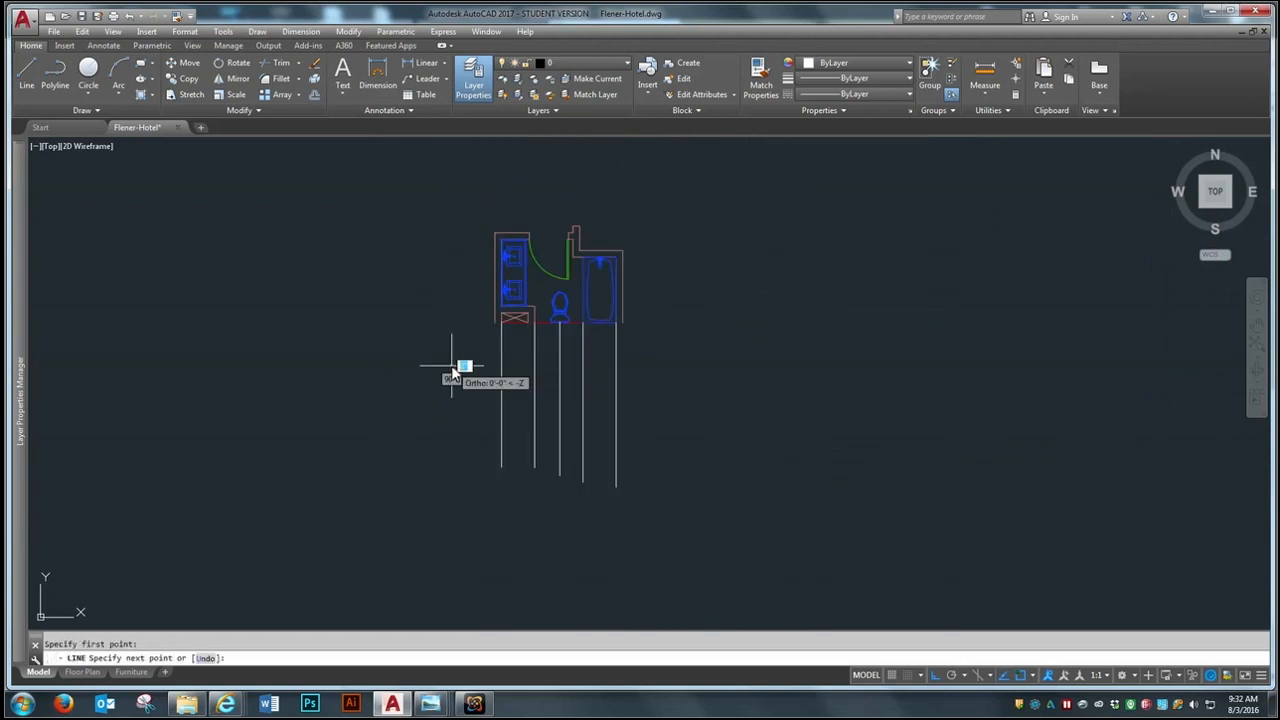
left_click(690, 365)
key("Return")
Step: Offset the horizontal line 9' downward to form the elevation's floor line
type("o")
key("Return")
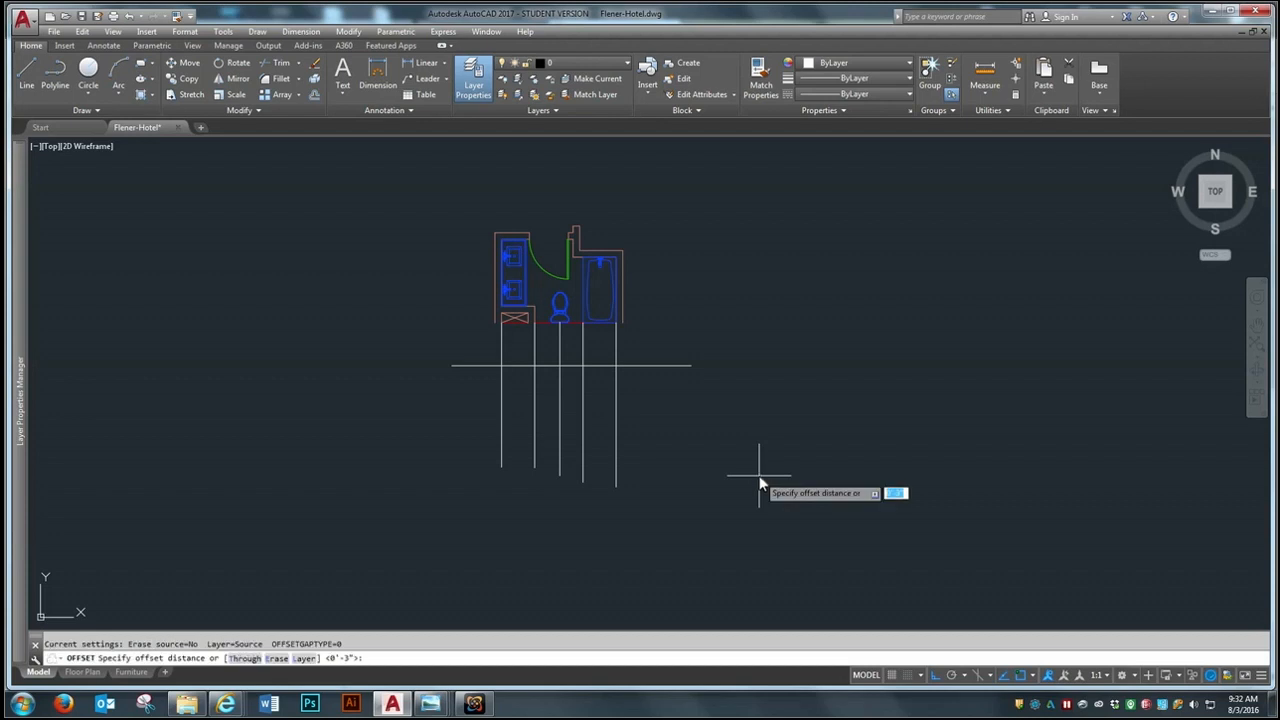
type("9")
key("Return")
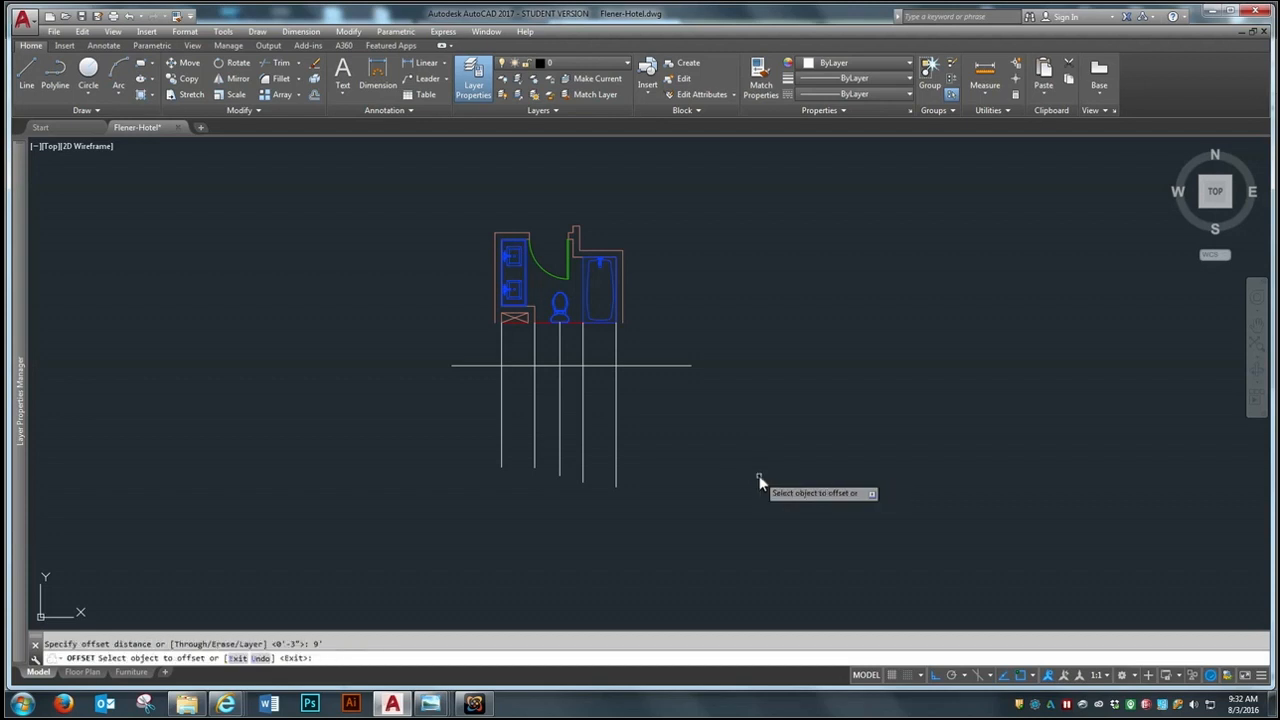
left_click(668, 365)
left_click(655, 440)
scroll(579, 437, "up", 2)
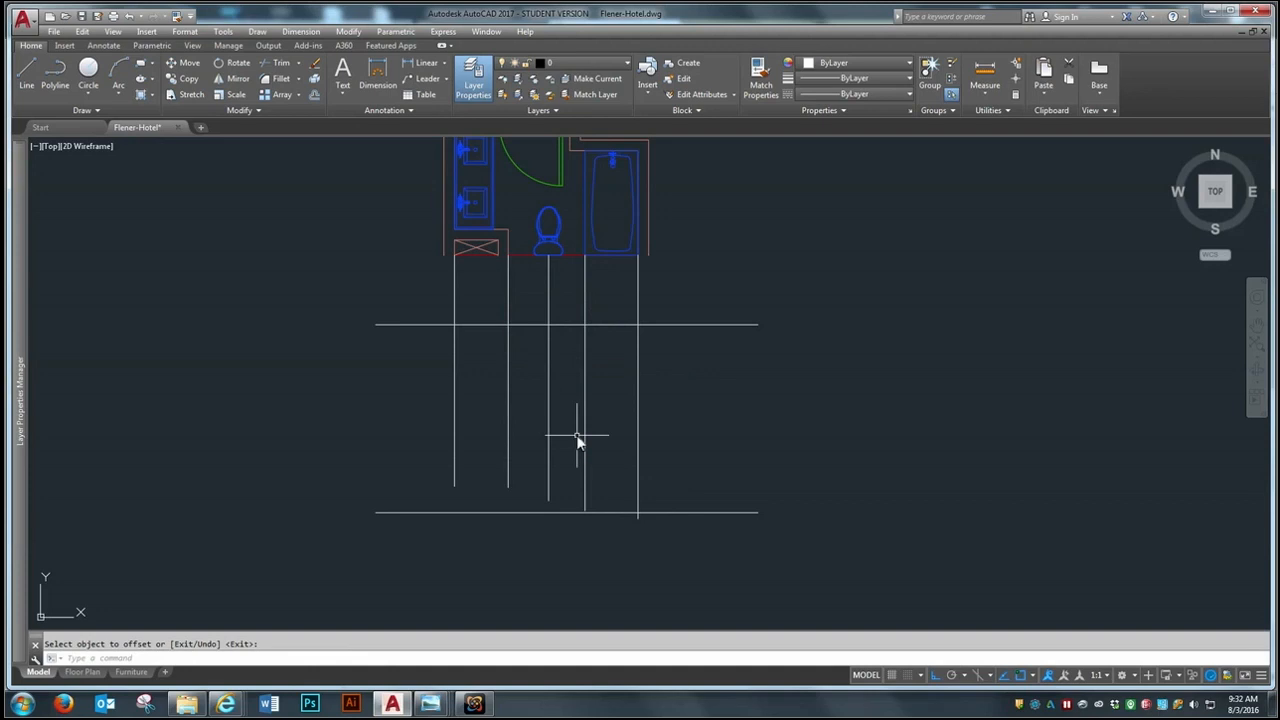
Step: Fillet the leftmost projection line with the floor and ceiling lines to square off the left corners
left_click(281, 78)
left_click(476, 512)
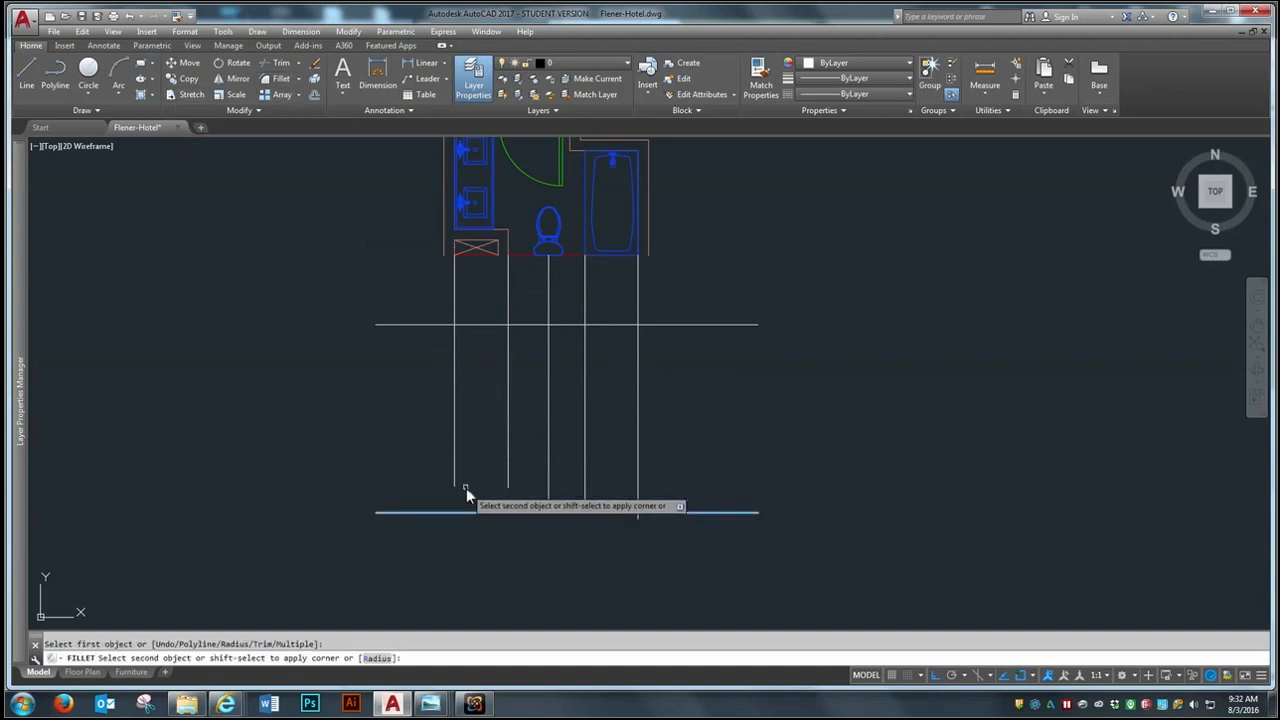
left_click(456, 466)
key("Return")
left_click(456, 365)
left_click(476, 323)
Step: Fillet the rightmost projection line with the ceiling and floor lines to close the elevation outline
key("Return")
left_click(618, 325)
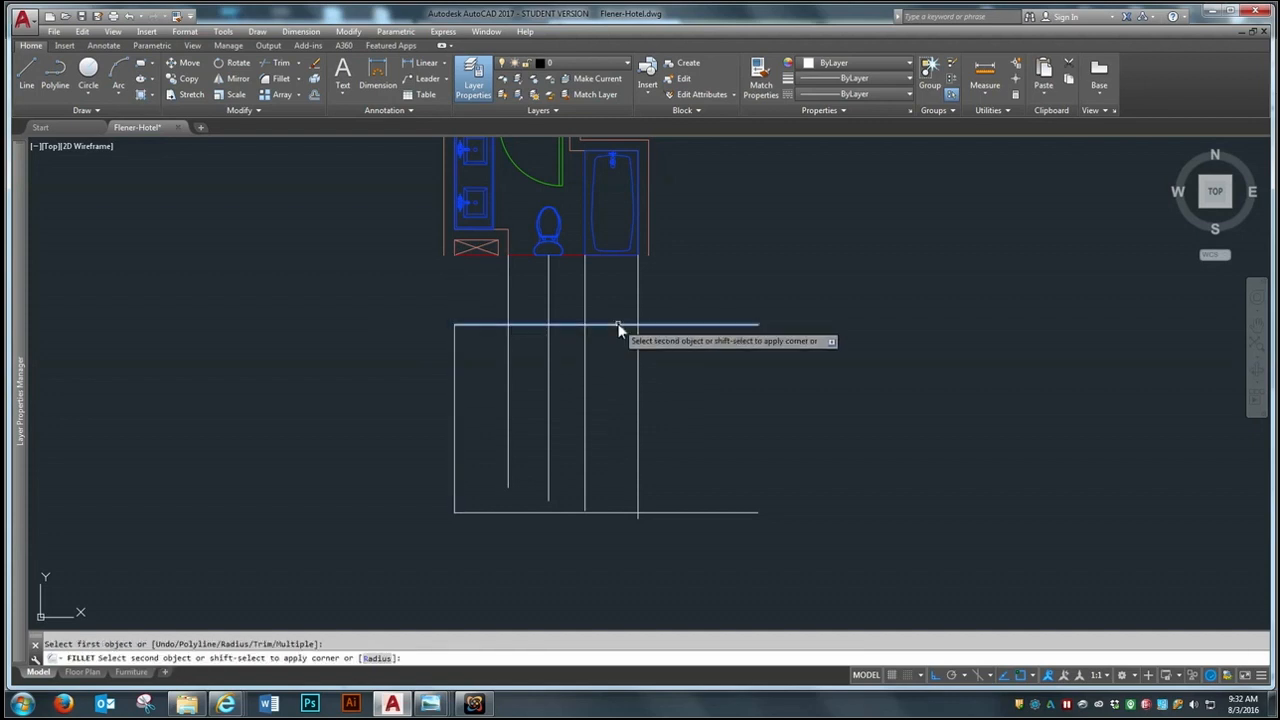
left_click(636, 364)
key("Return")
left_click(631, 477)
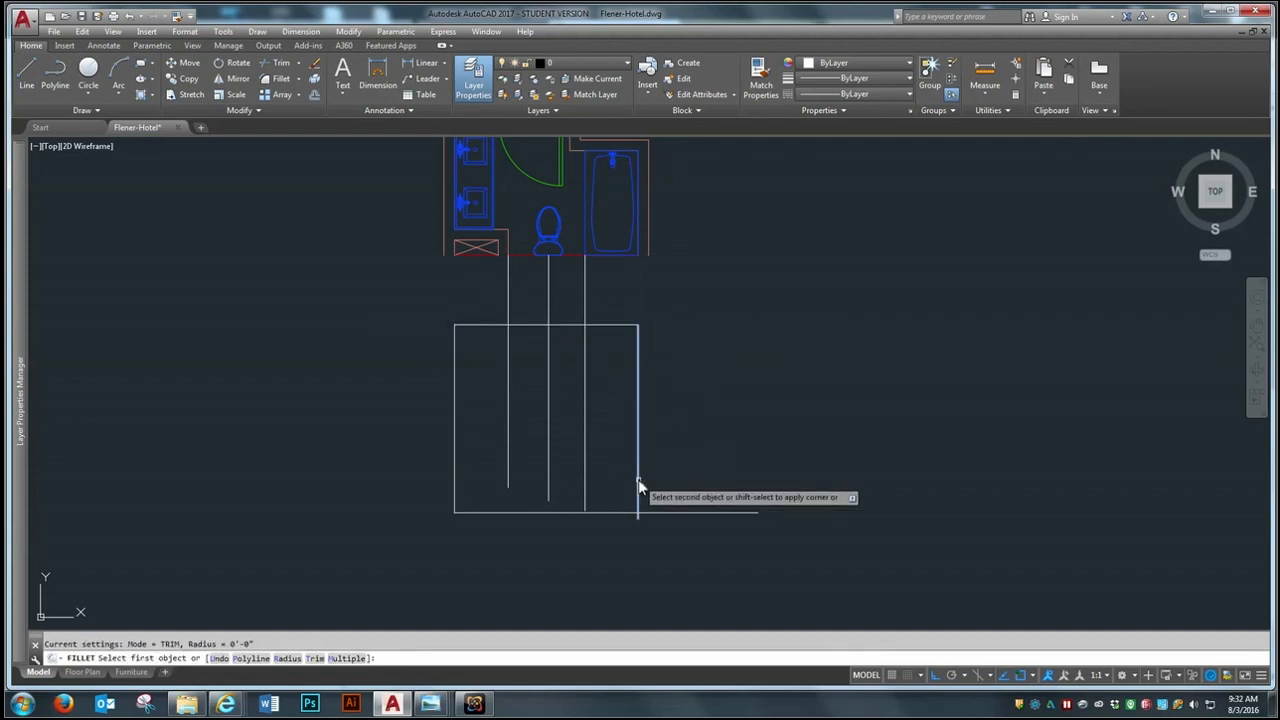
left_click(626, 512)
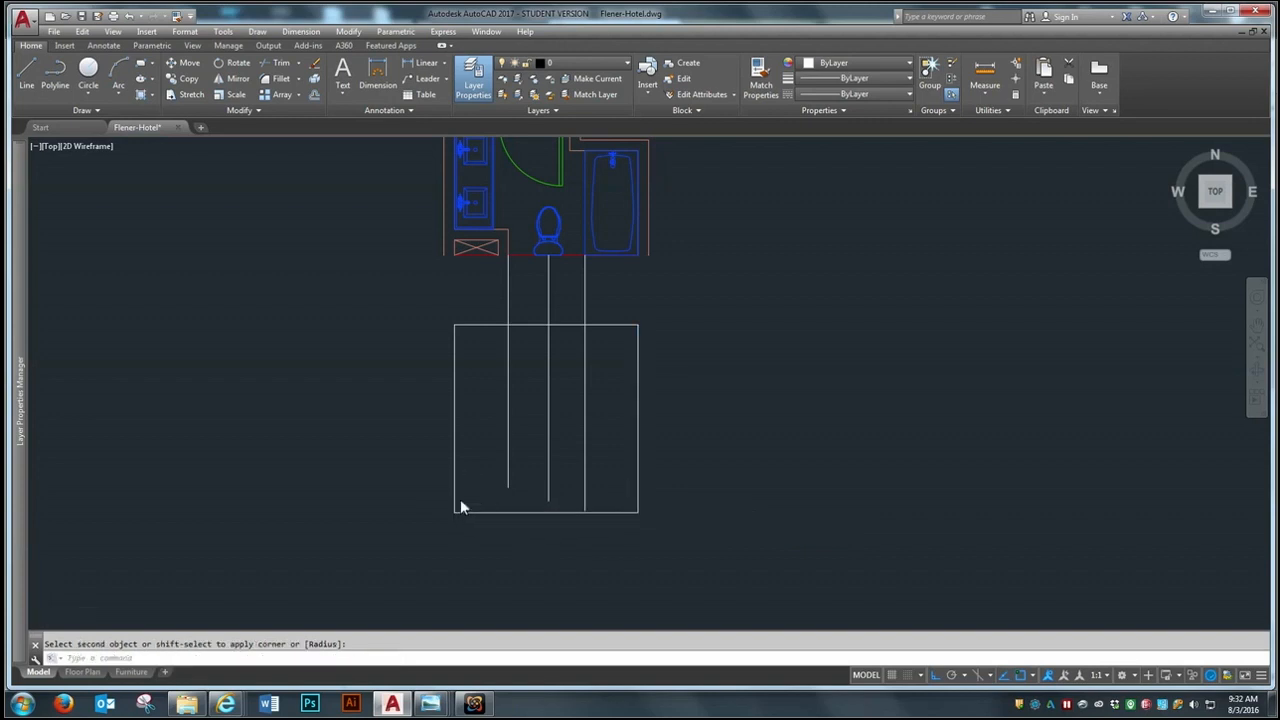
Step: Stretch the lower end of the partition's projection line down to the floor line
scroll(460, 499, "down", 2)
scroll(490, 456, "up", 2)
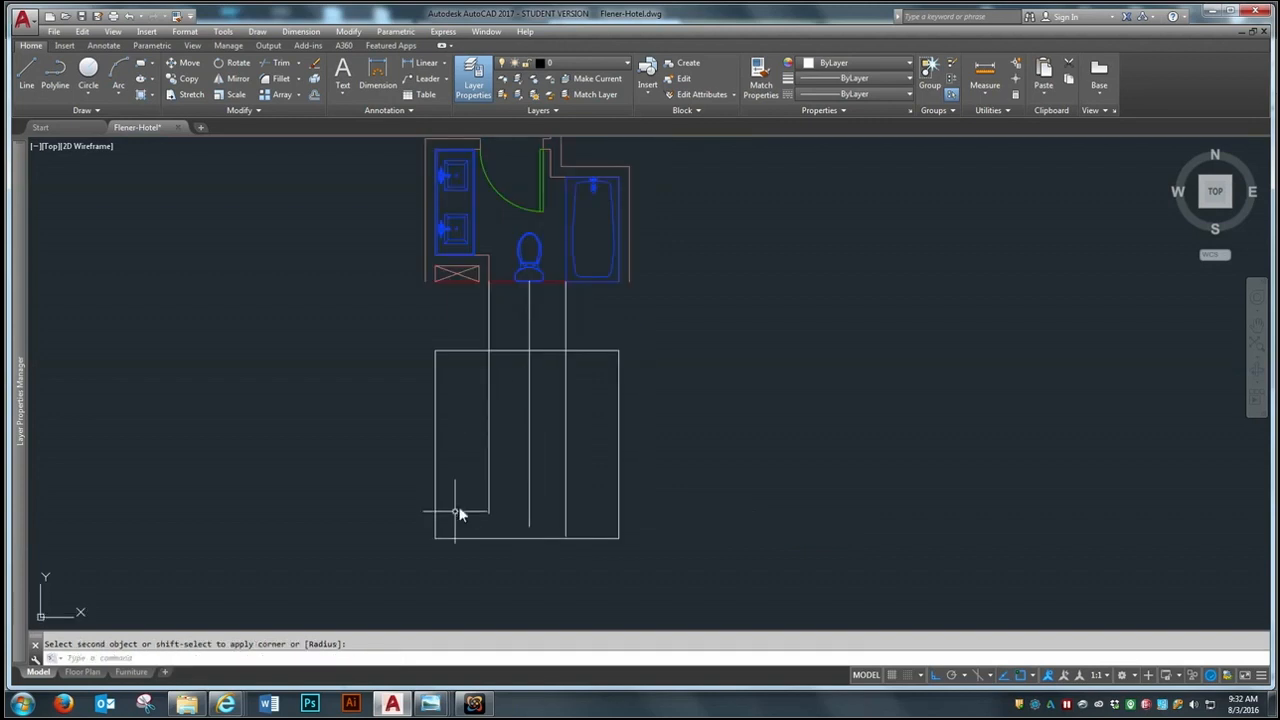
left_click(497, 495)
left_click(462, 525)
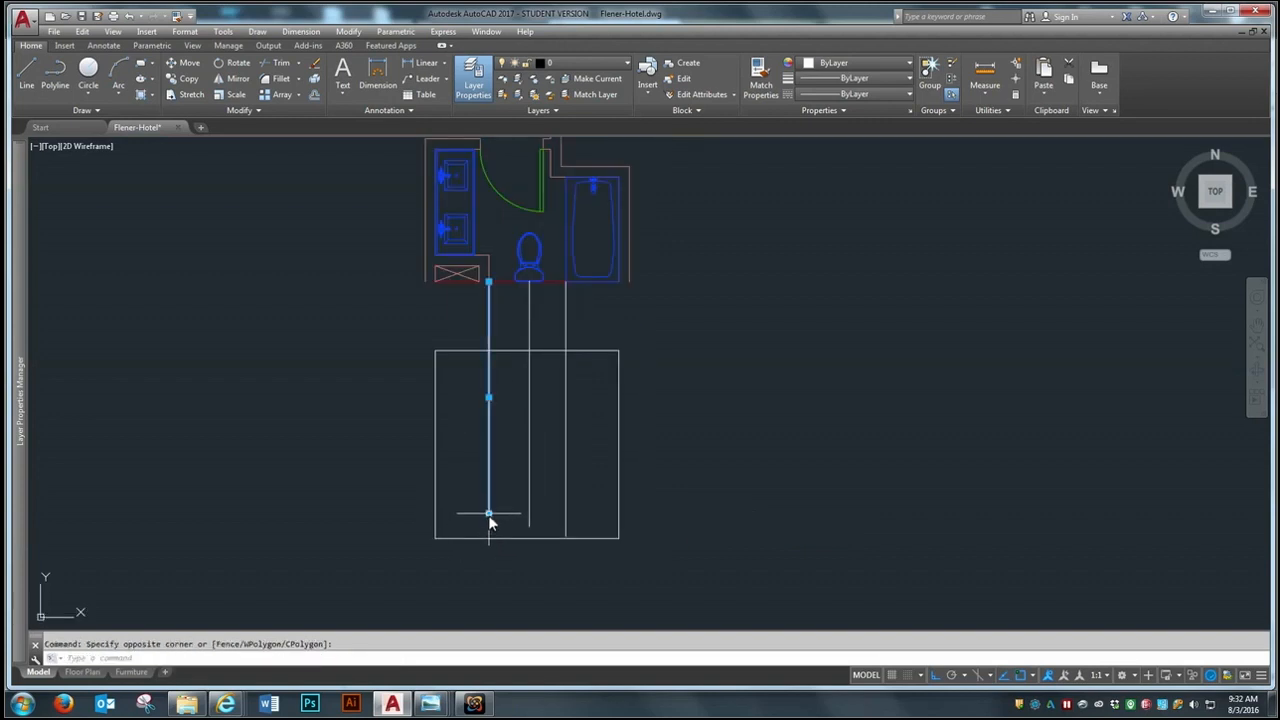
left_click(488, 514)
left_click(487, 537)
key("Escape")
Step: Trim the part of the partition line that extends above the elevation's ceiling line
type("tr")
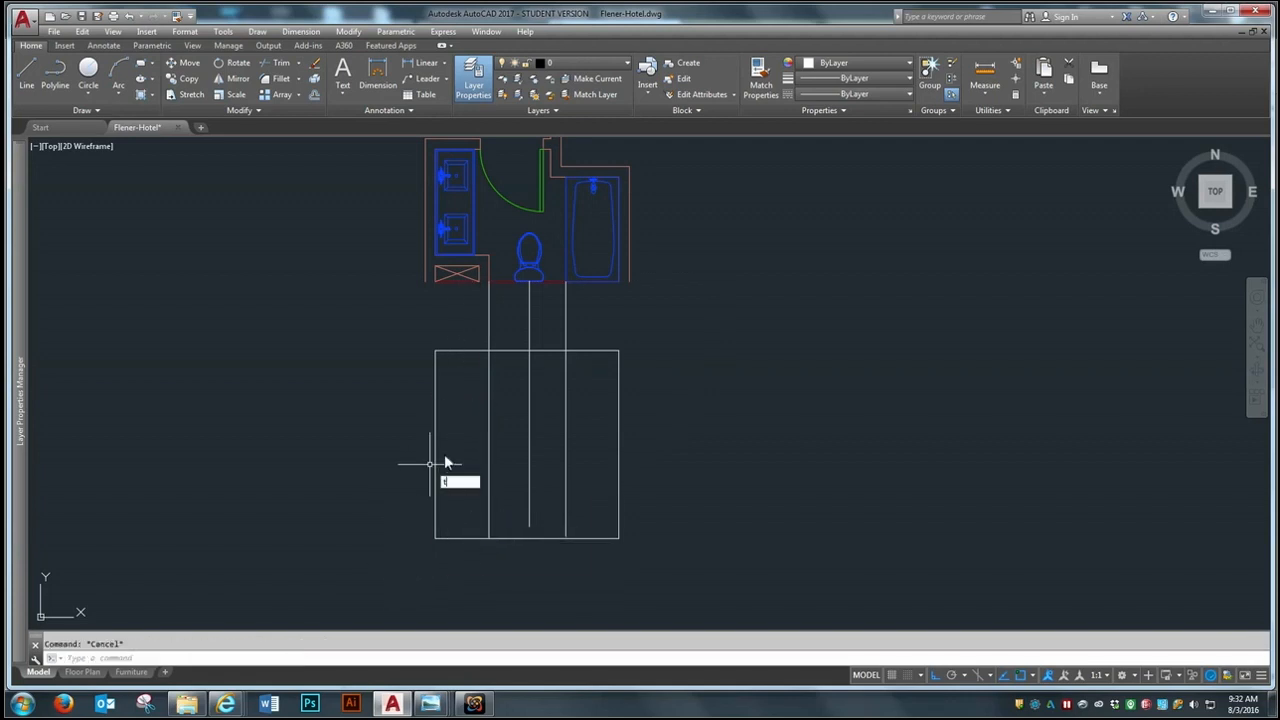
key("Return")
left_click(510, 338)
left_click(450, 382)
key("Return")
left_click(490, 314)
key("Return")
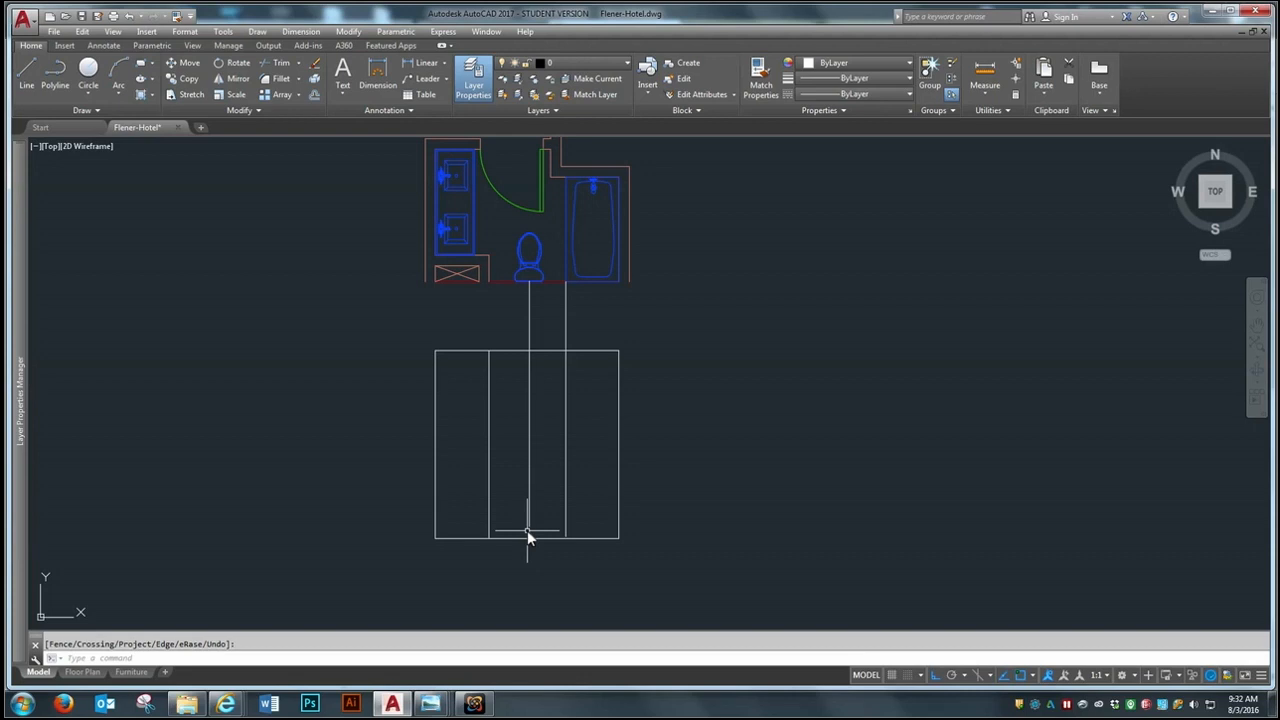
Step: Insert the Bath Elevation Blocks drawing file into the empty area right of the bathroom plan
left_click(147, 31)
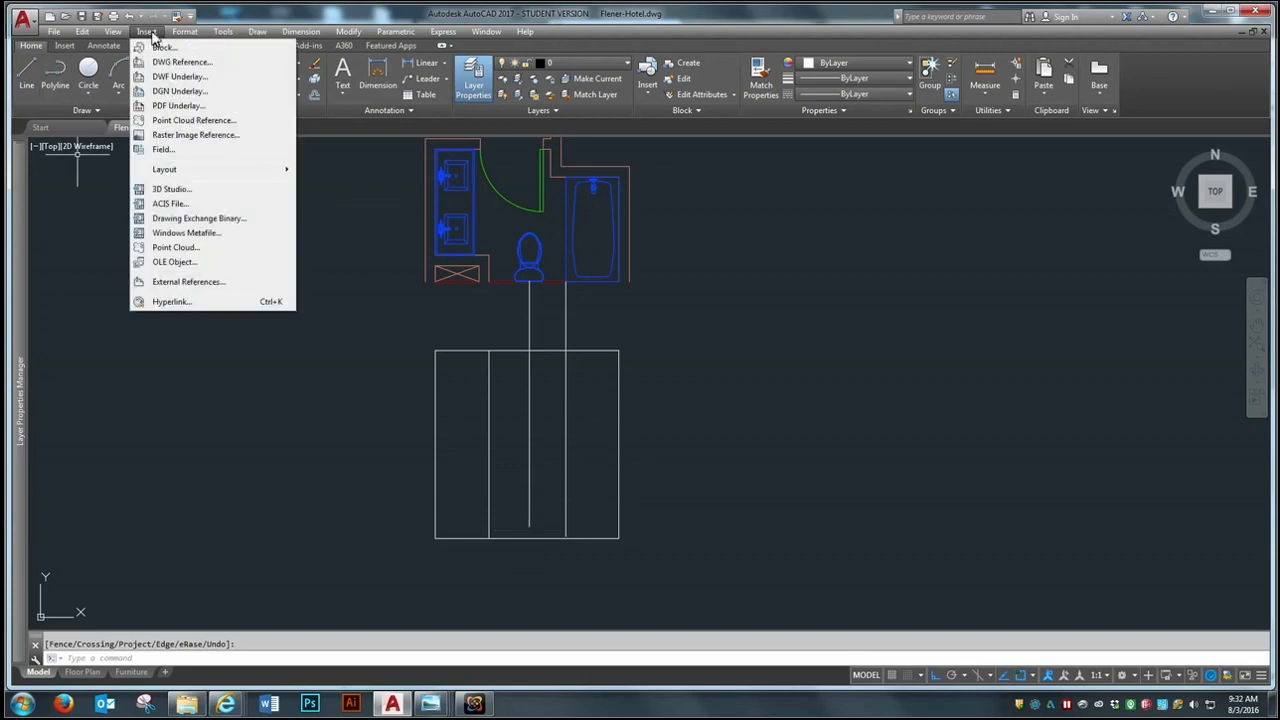
left_click(162, 48)
left_click(888, 245)
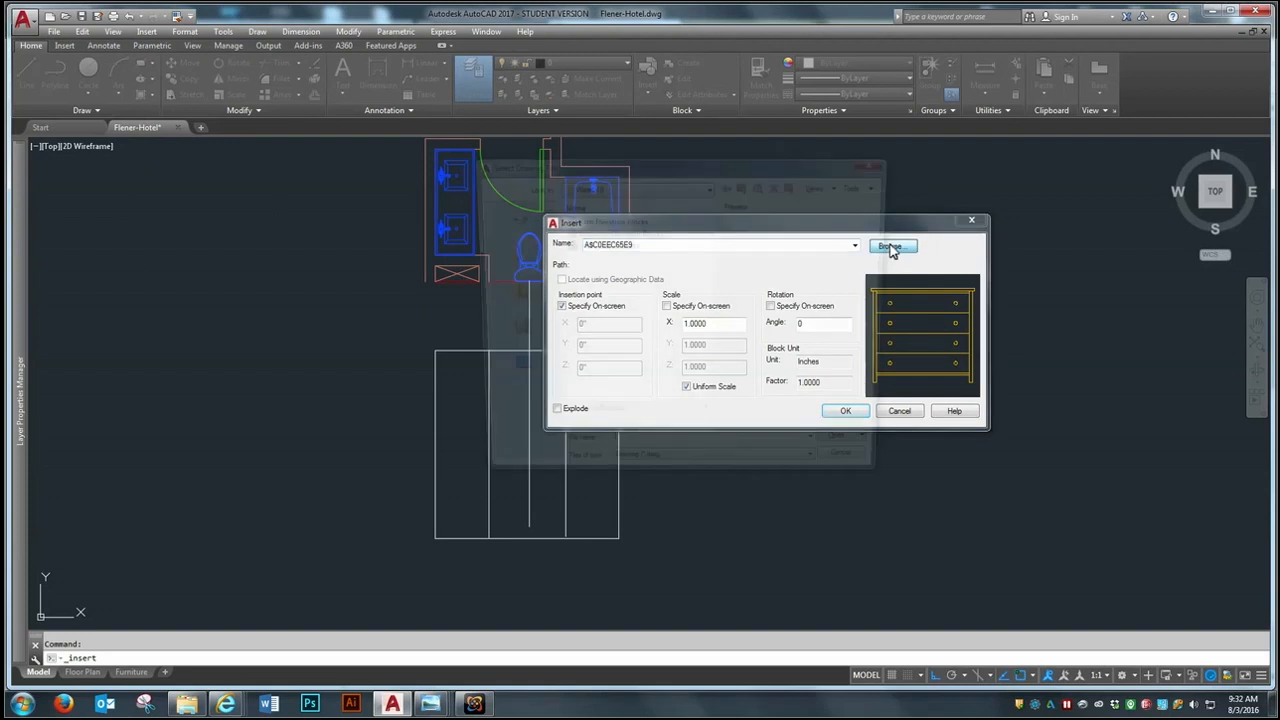
left_click(607, 220)
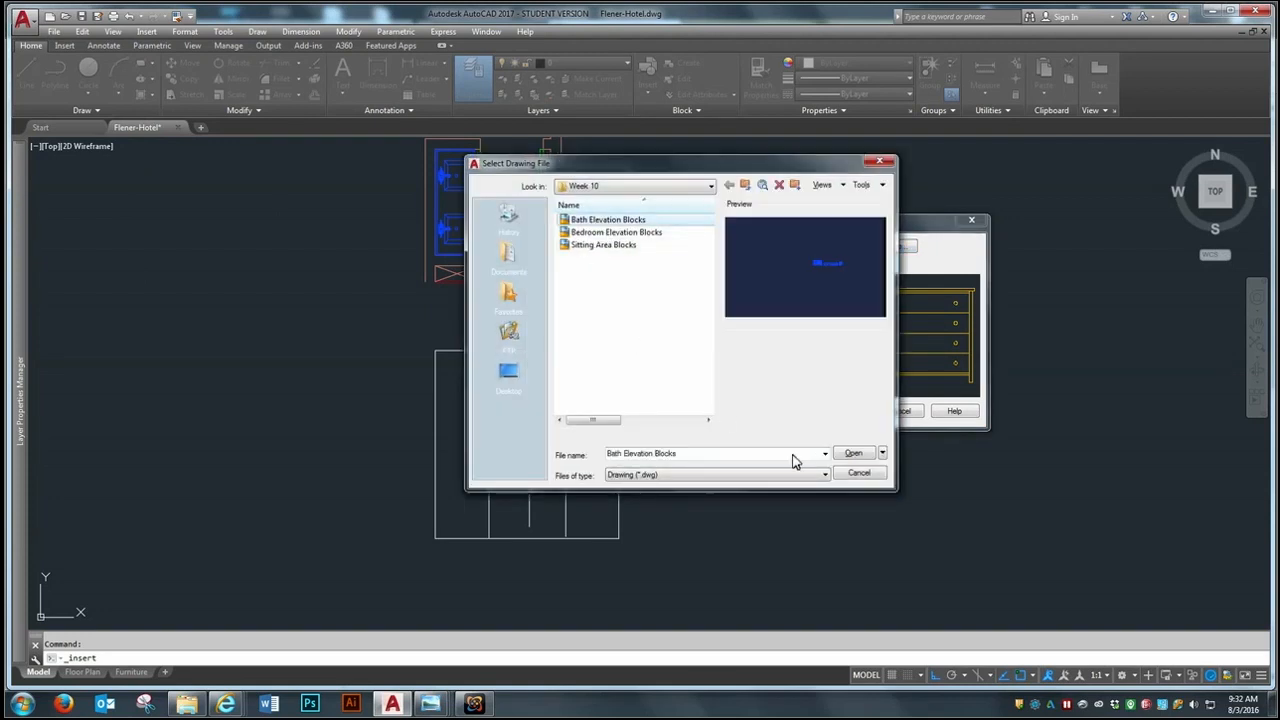
left_click(852, 454)
left_click(845, 411)
scroll(267, 428, "down", 3)
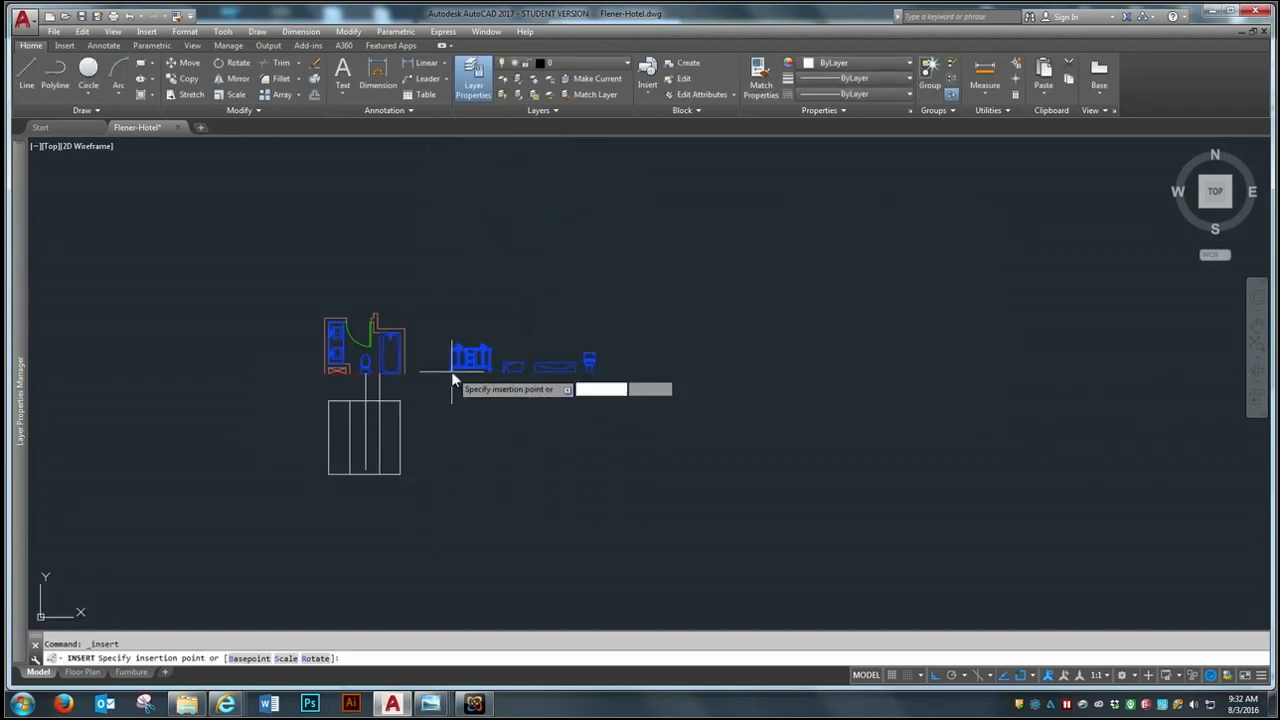
left_click(454, 371)
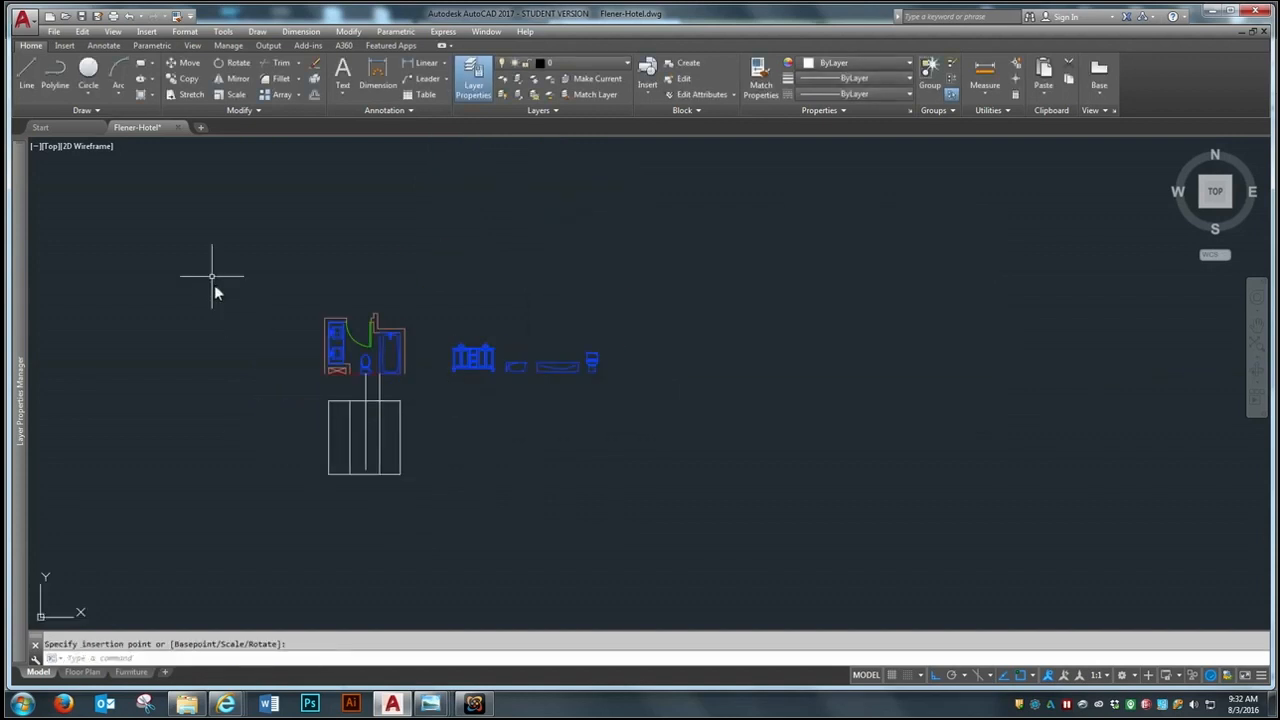
Step: Explode the inserted bath elevation block into its separate fixtures
left_click(315, 78)
left_click(462, 358)
key("Return")
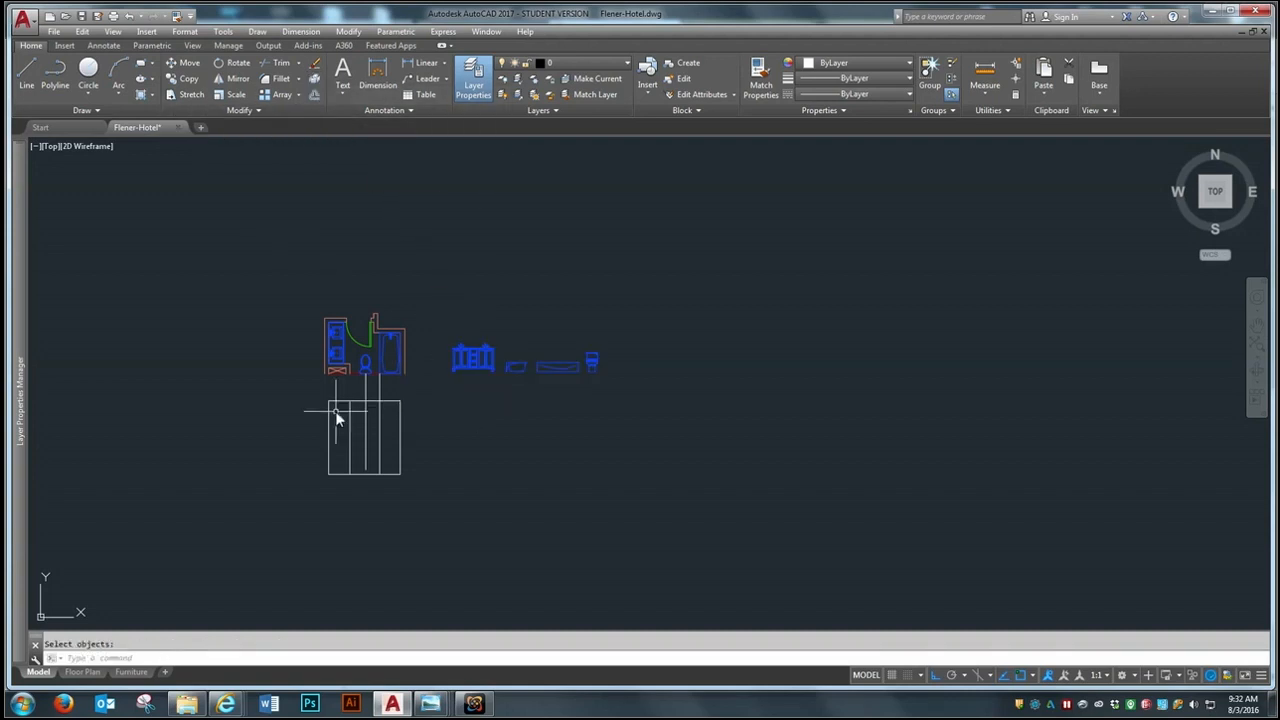
scroll(324, 414, "up", 2)
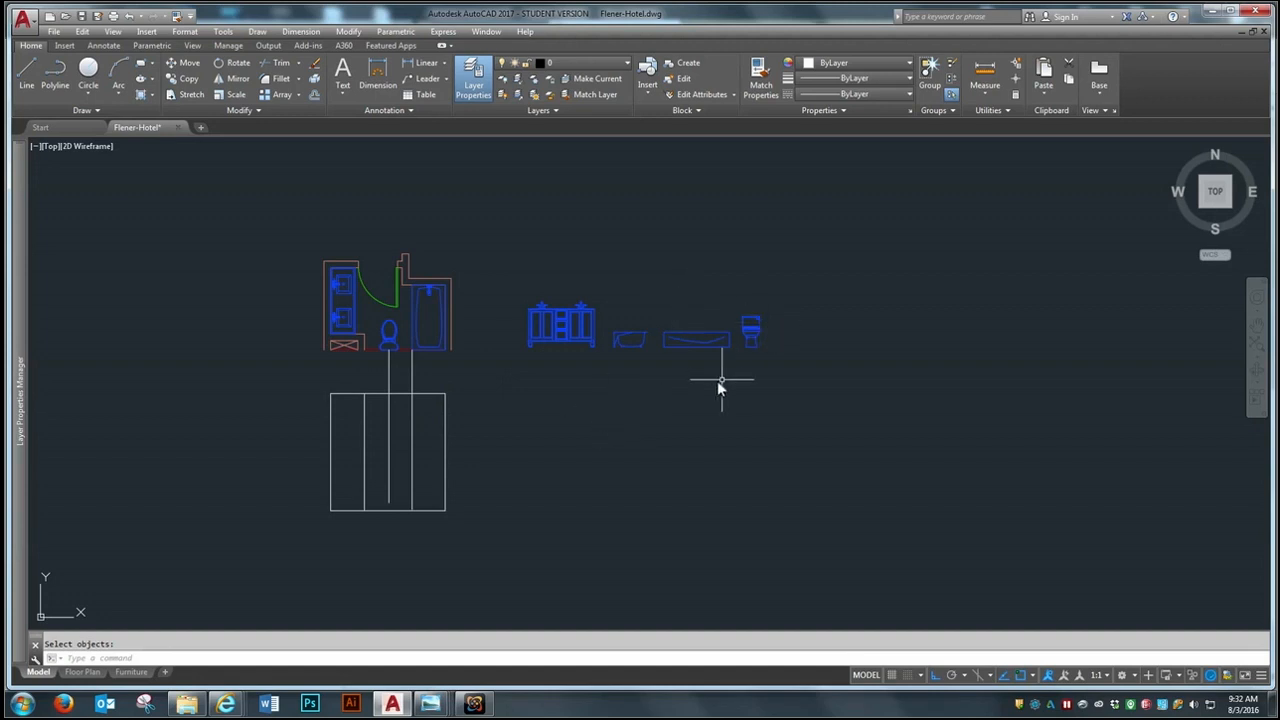
Step: Move the toilet elevation by its base center onto the toilet projection line at the floor
scroll(719, 376, "up", 1)
type("m")
key("Return")
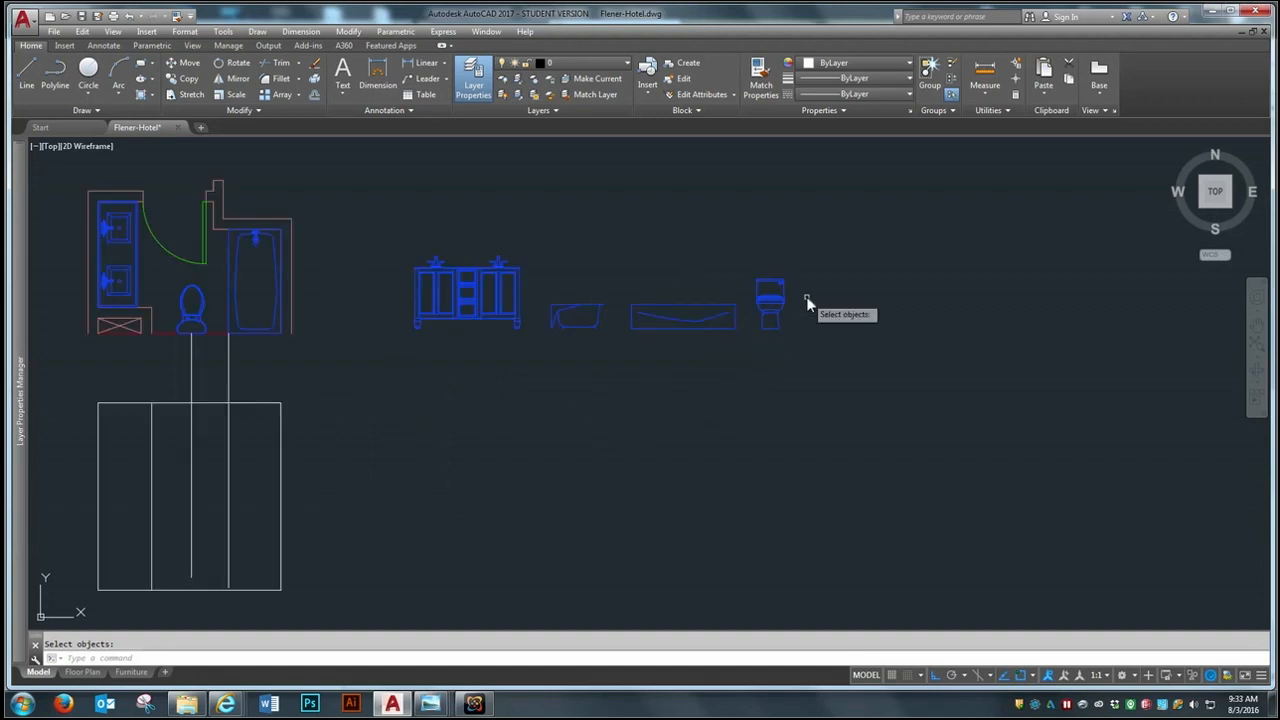
left_click(813, 246)
left_click(749, 350)
key("Return")
left_click(773, 332)
scroll(777, 322, "down", 2)
scroll(405, 480, "up", 4)
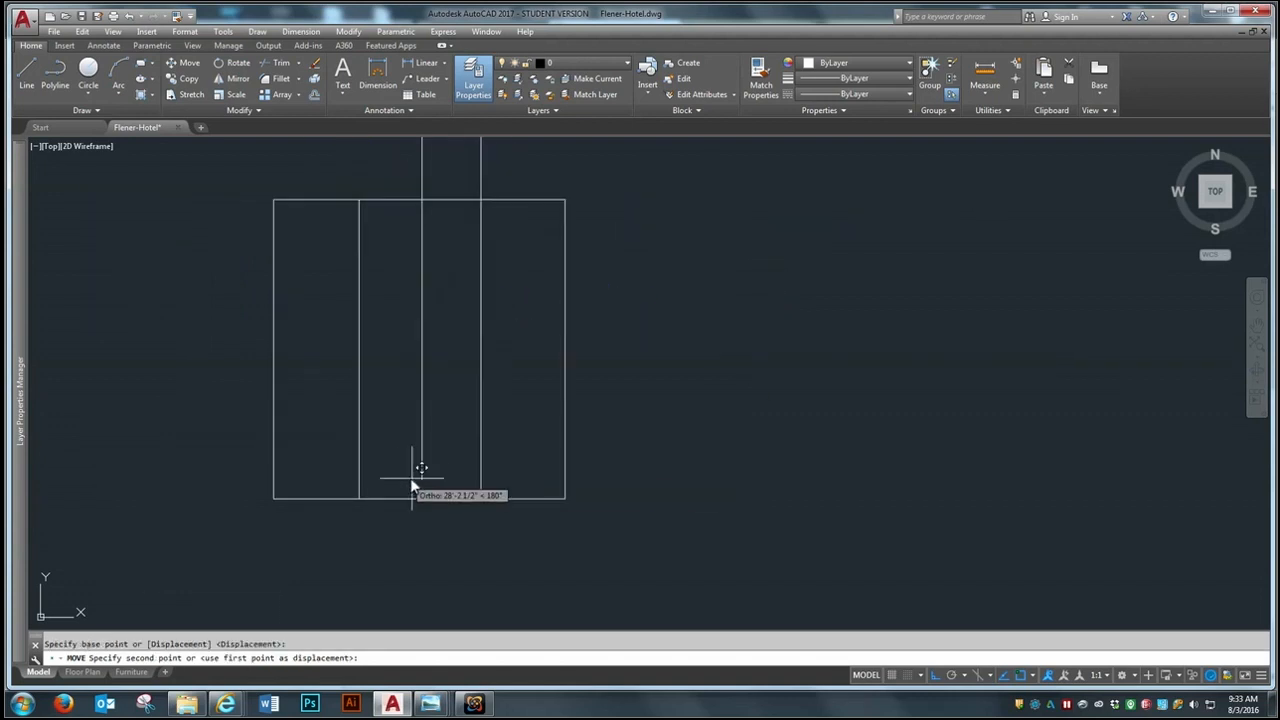
left_click(421, 482)
scroll(457, 480, "down", 2)
Step: Move the end view of the bathtub by its lower-left corner onto the tub projection line near the floor
key("Return")
scroll(600, 386, "up", 2)
left_click(619, 356)
left_click(549, 406)
key("Return")
scroll(550, 386, "up", 4)
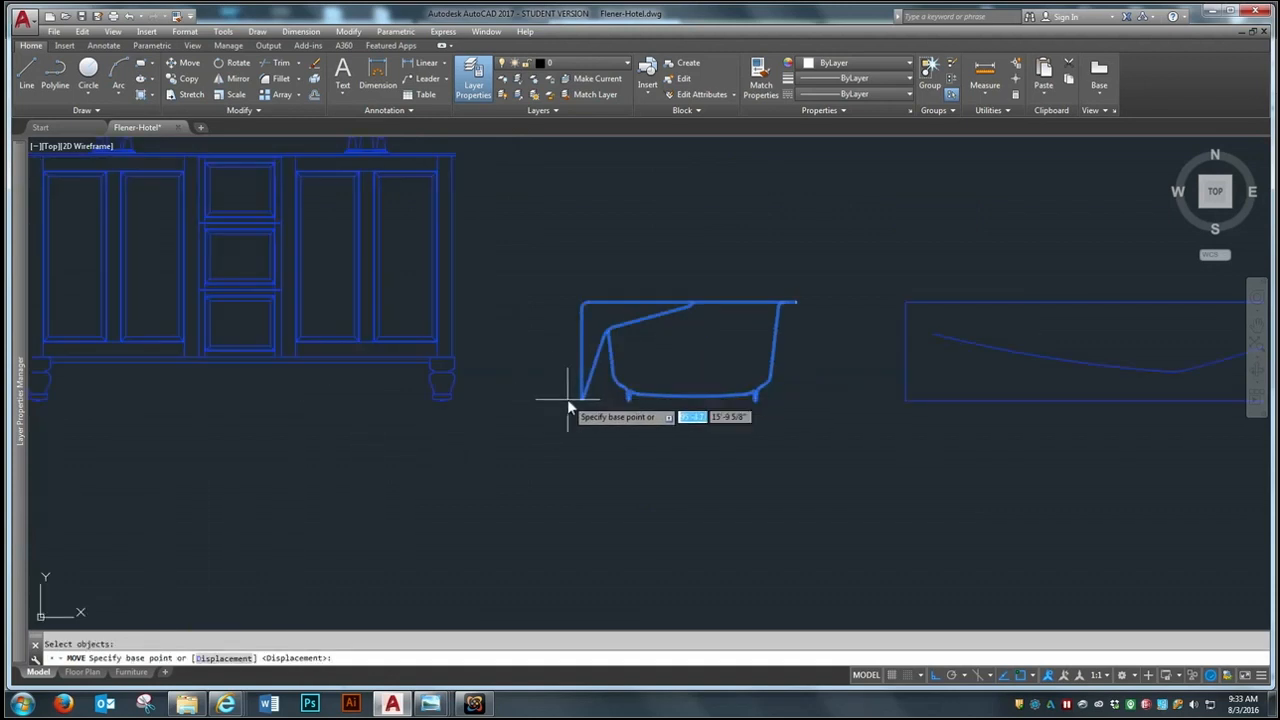
left_click(577, 401)
scroll(627, 340, "down", 3)
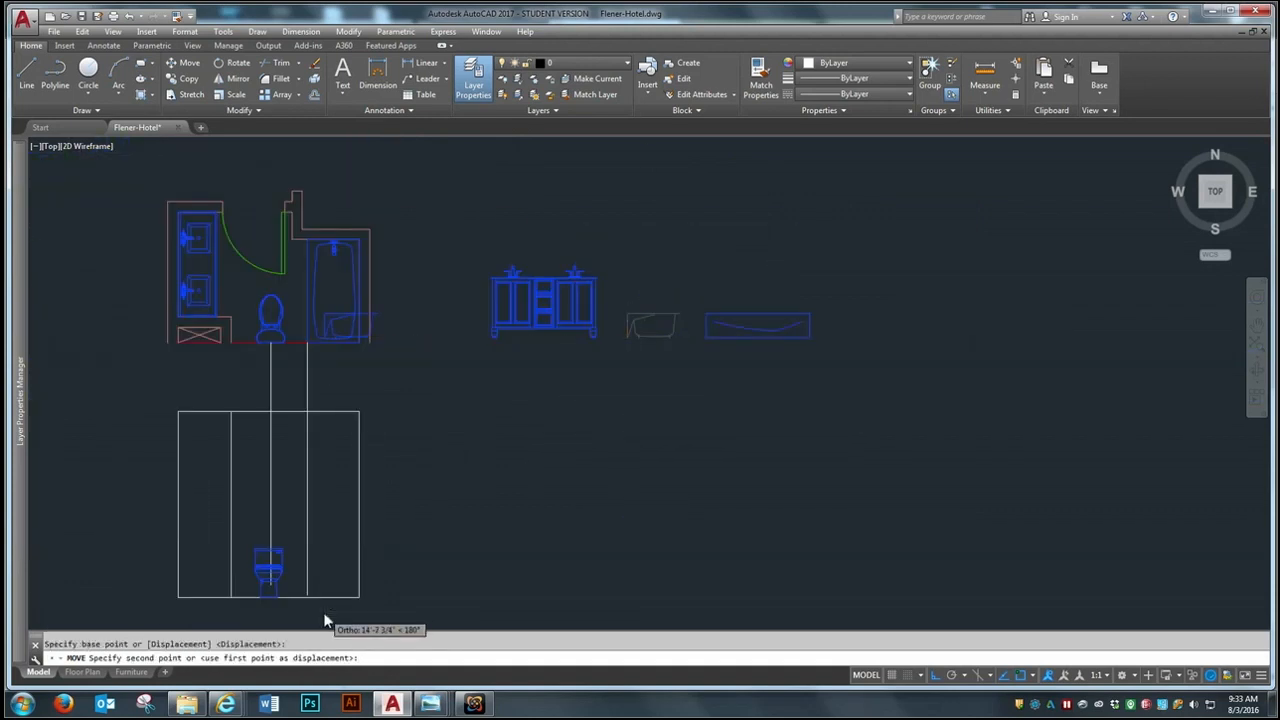
scroll(308, 583, "up", 3)
left_click(290, 584)
Step: Move the bathtub straight down so that its lower-left corner sits on the floor line
scroll(290, 583, "up", 4)
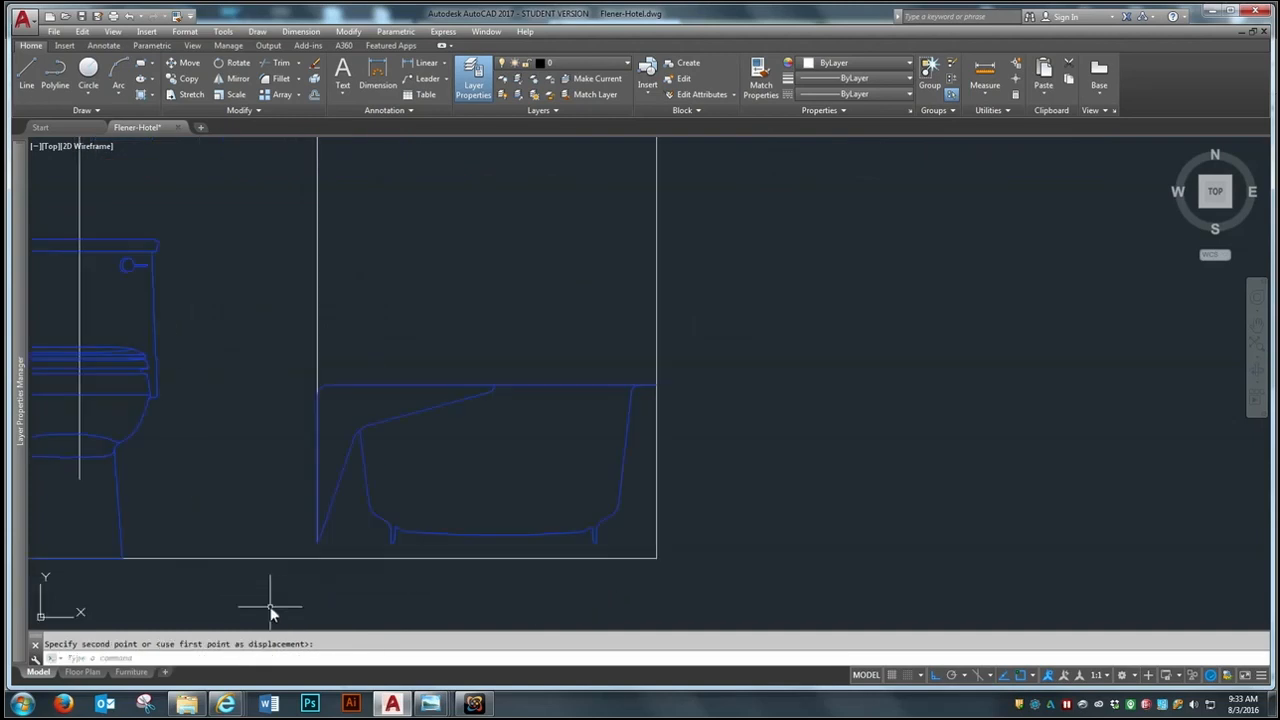
key("Return")
left_click(362, 455)
left_click(346, 470)
key("Return")
left_click(334, 516)
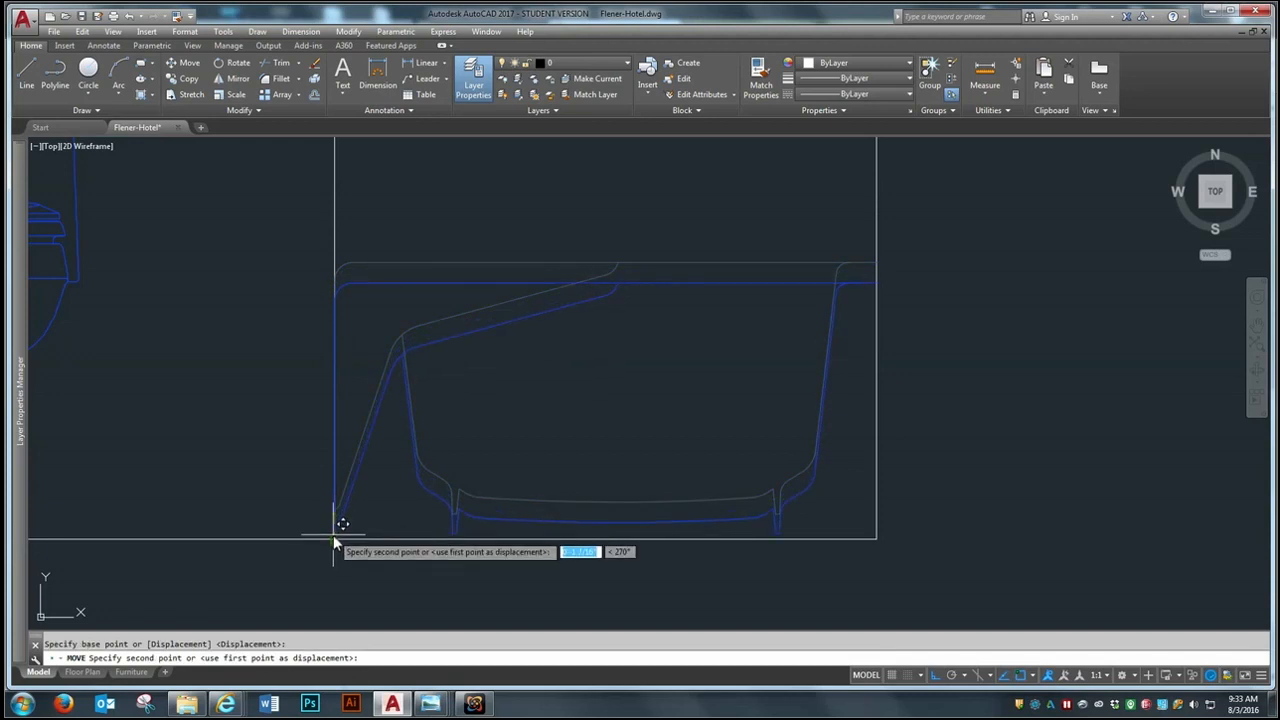
Step: Erase the toilet and bathtub projection lines from the bathroom elevation
scroll(428, 495, "down", 4)
type("e")
key("Return")
left_click(446, 282)
left_click(349, 315)
key("Return")
Step: Match the elevation's ceiling line and vertical wall lines to the properties of the bathroom plan's outer wall line
scroll(479, 388, "down", 6)
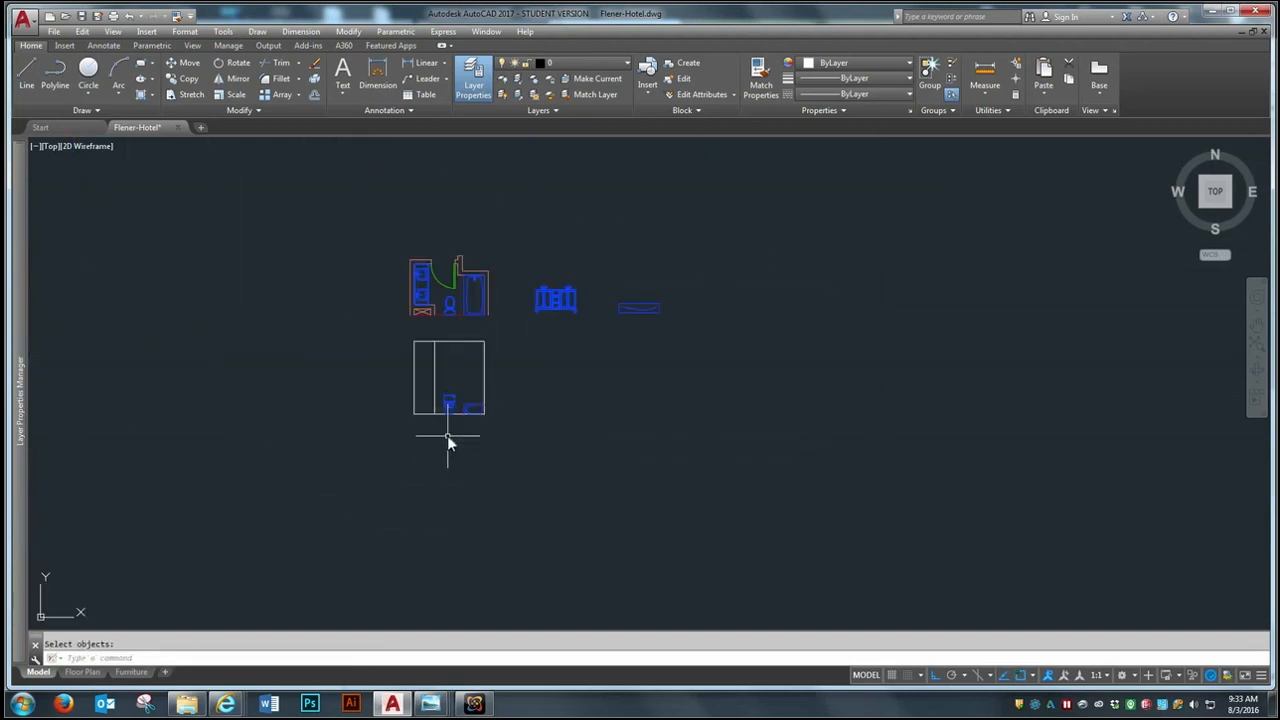
scroll(447, 435, "up", 2)
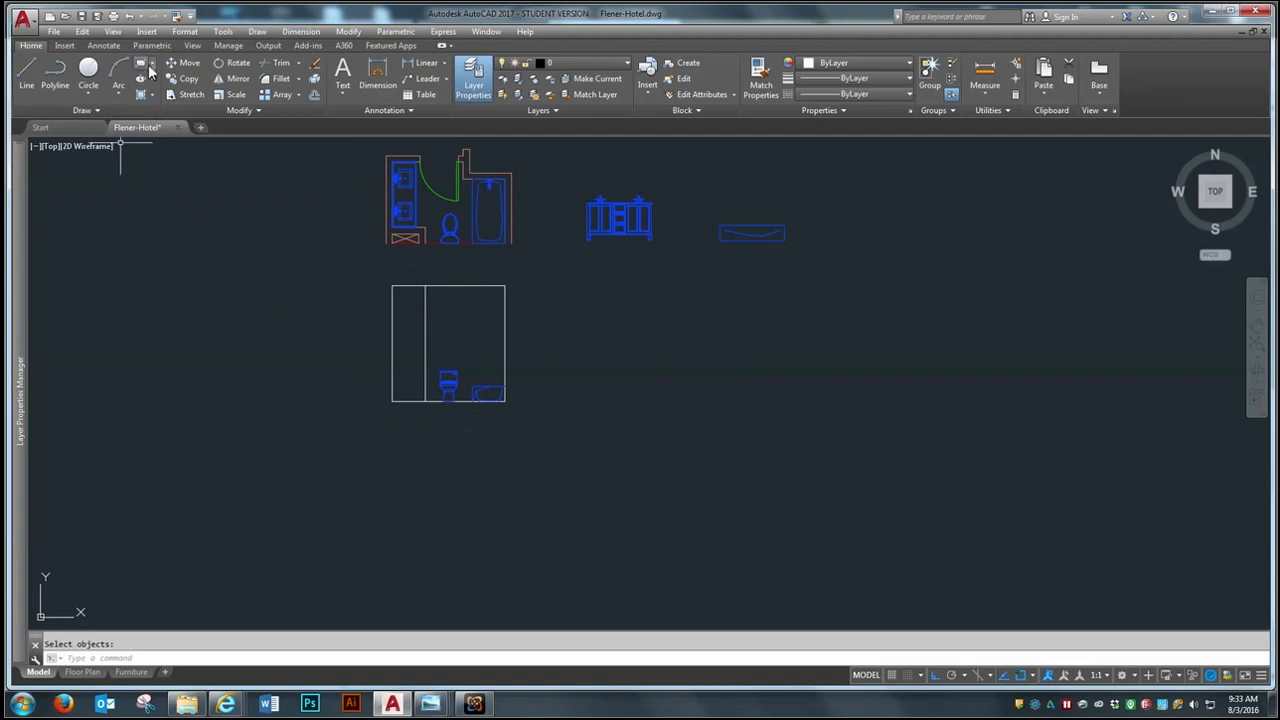
left_click(175, 17)
scroll(398, 170, "up", 2)
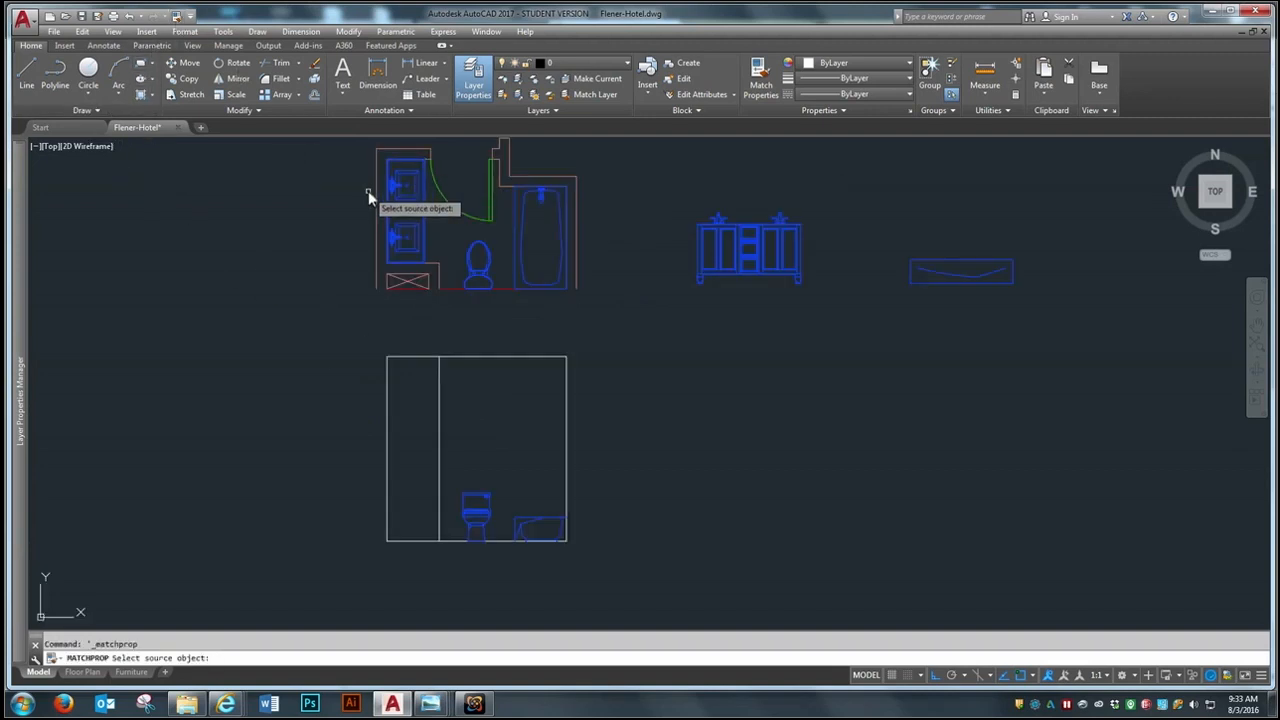
left_click(374, 190)
left_click(620, 340)
left_click(360, 405)
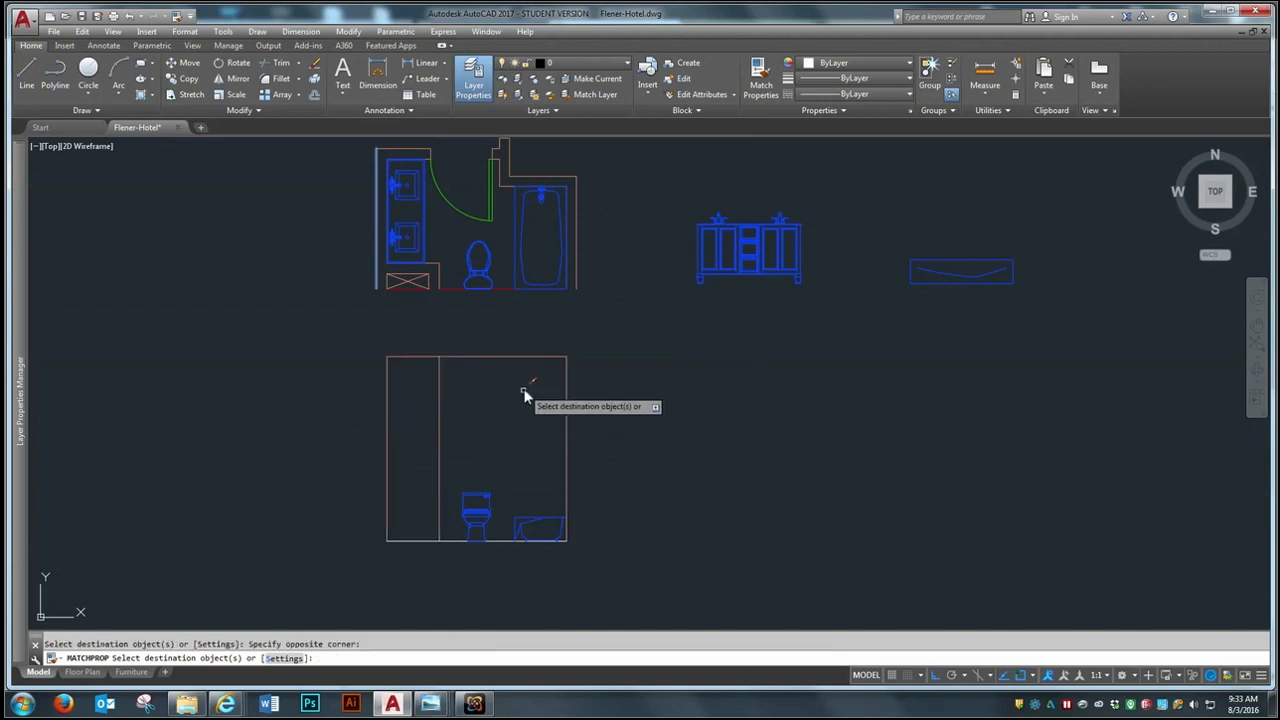
key("Return")
Step: Match the elevation's floor line to the properties of the red line along the plan's open side behind the toilet
key("Return")
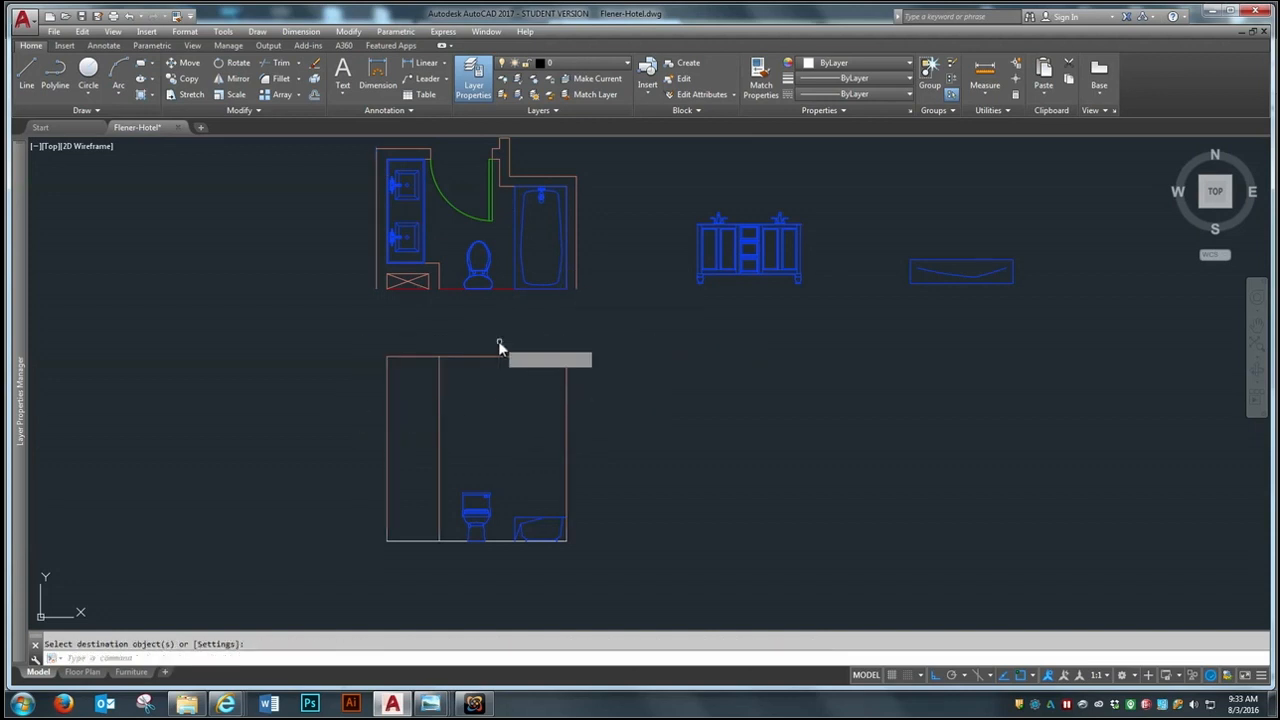
left_click(503, 289)
left_click(414, 541)
key("Return")
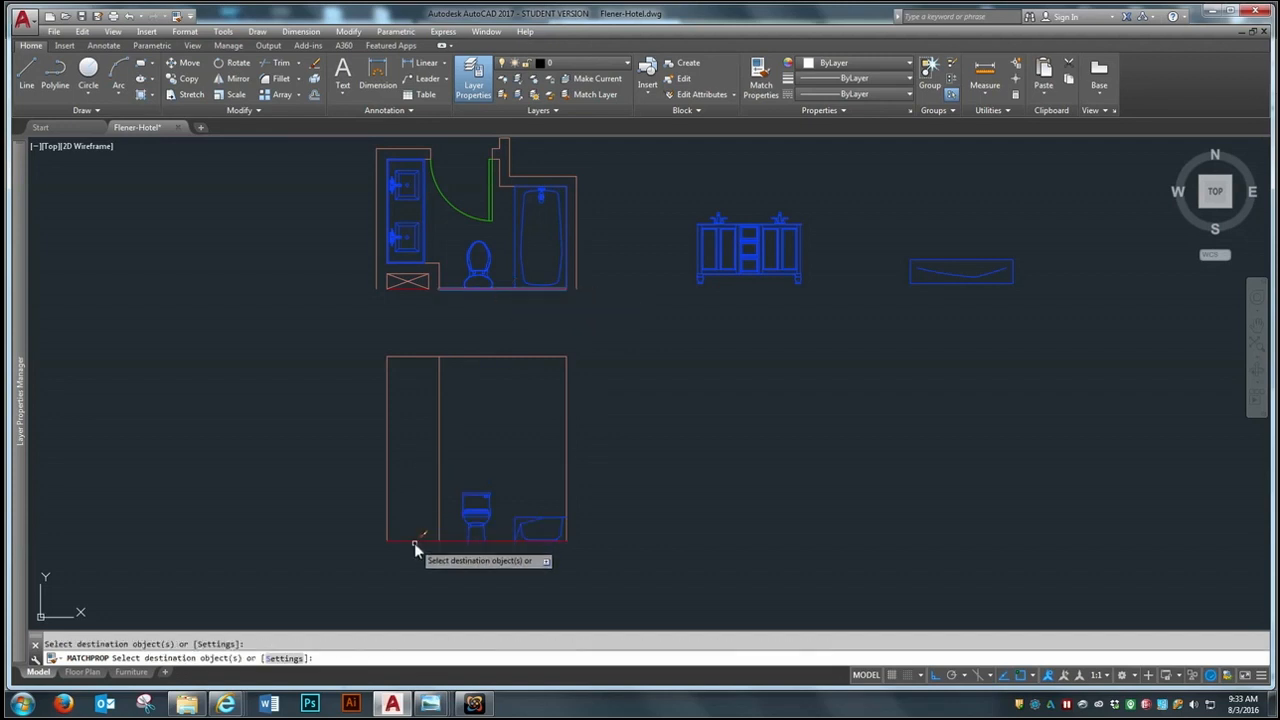
Step: Mirror the whole bathroom elevation about a vertical line through its middle, erasing the source objects
scroll(488, 413, "down", 2)
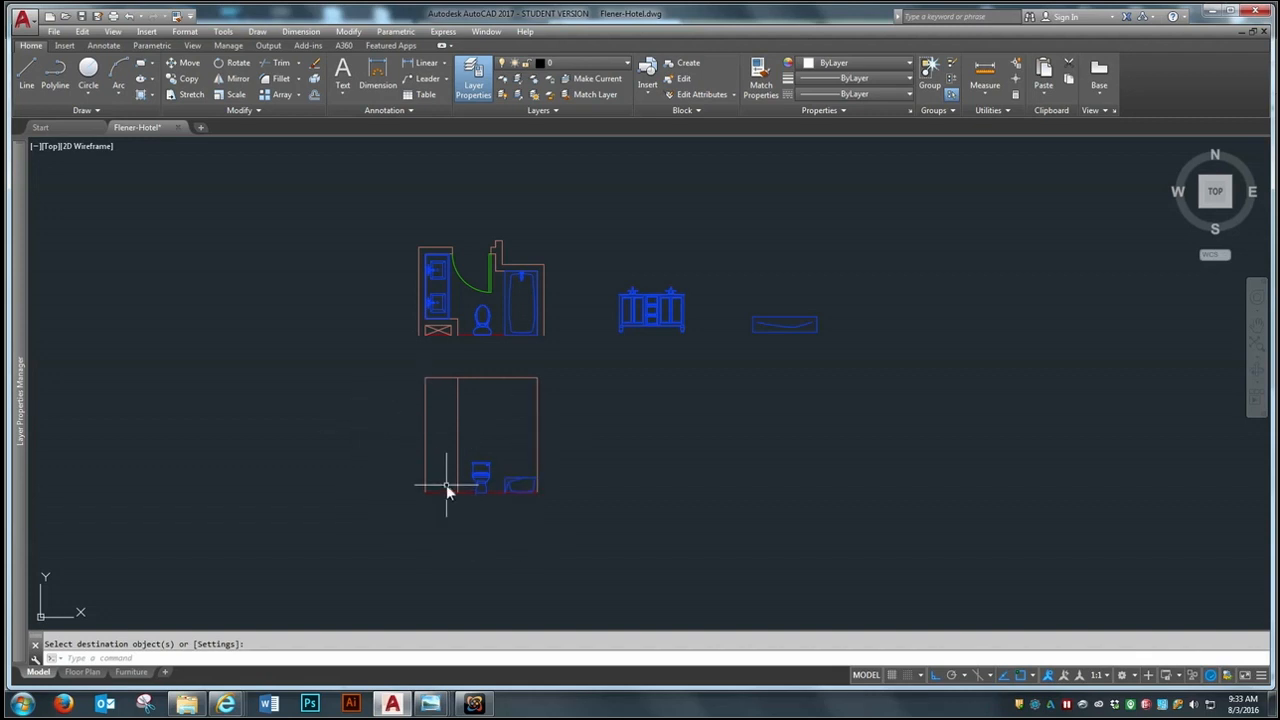
left_click(236, 78)
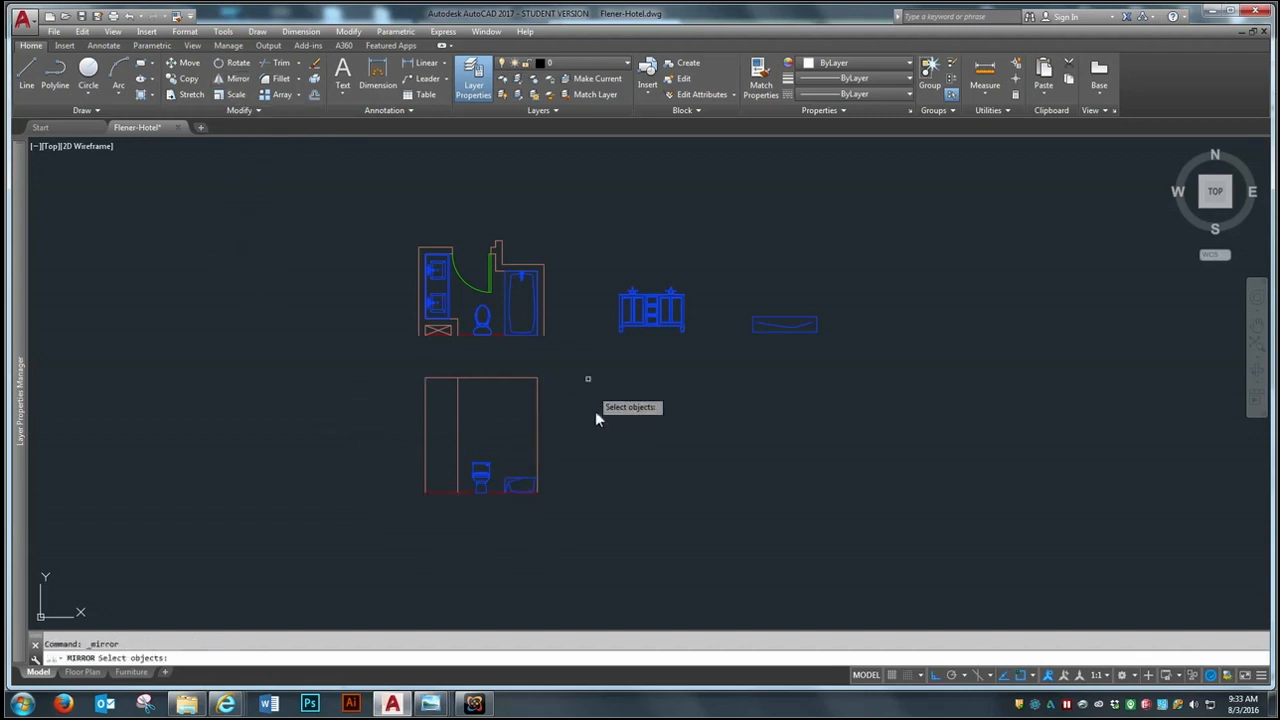
left_click(582, 356)
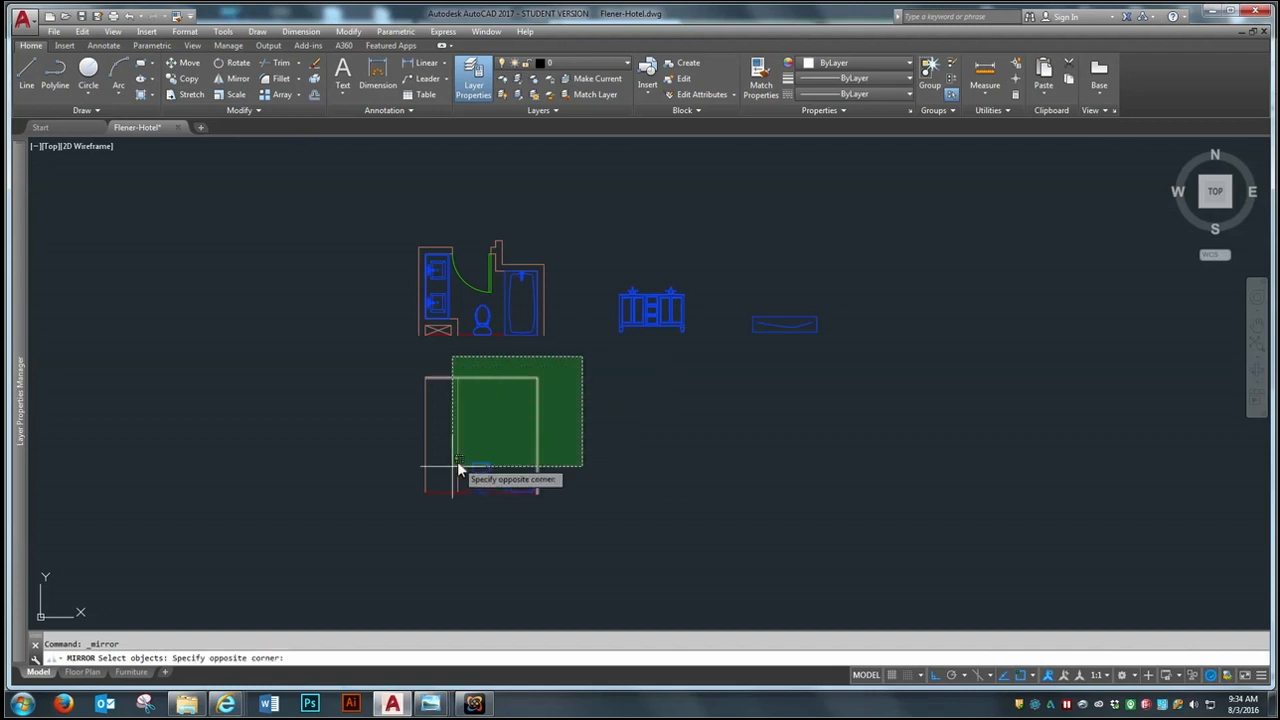
left_click(384, 538)
key("Return")
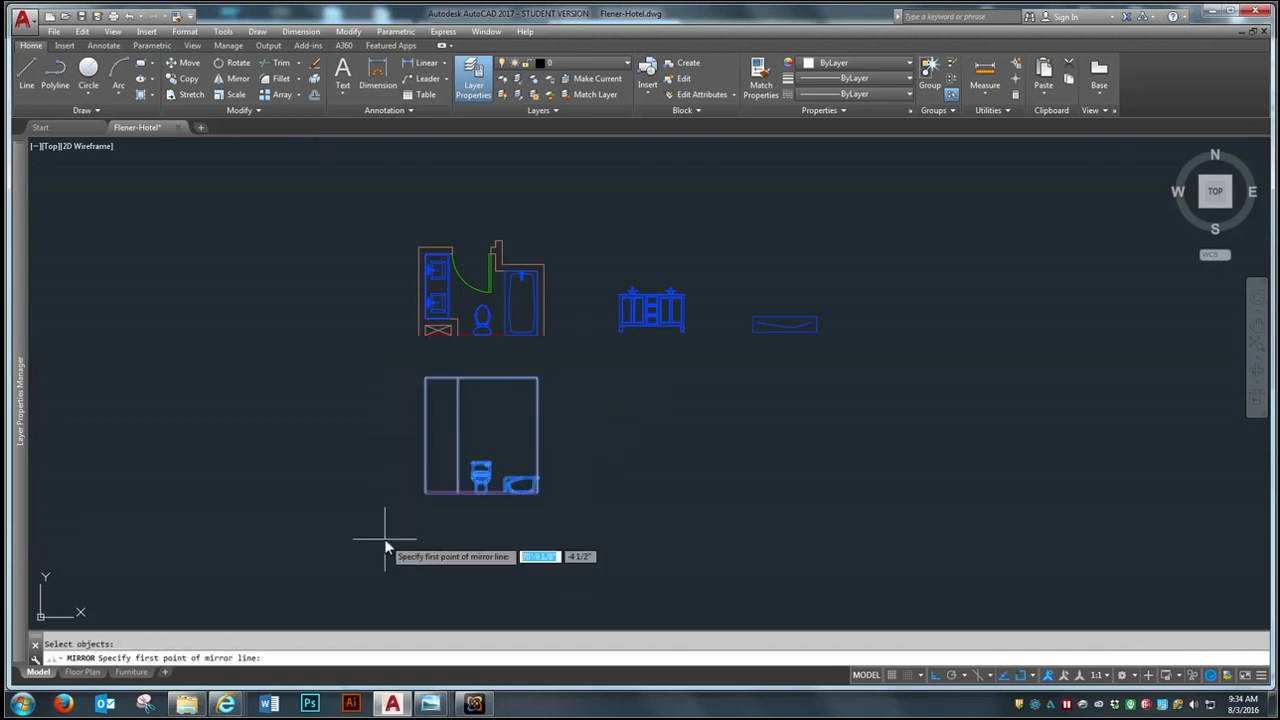
left_click(484, 385)
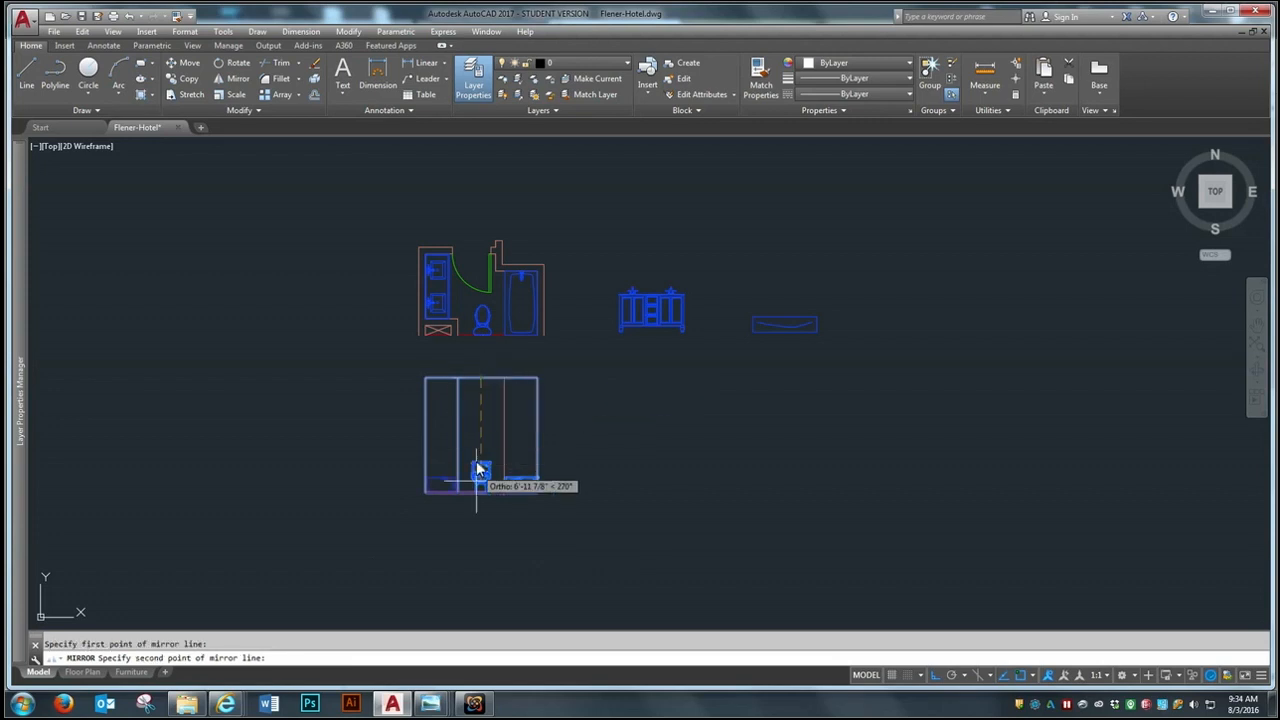
left_click(470, 592)
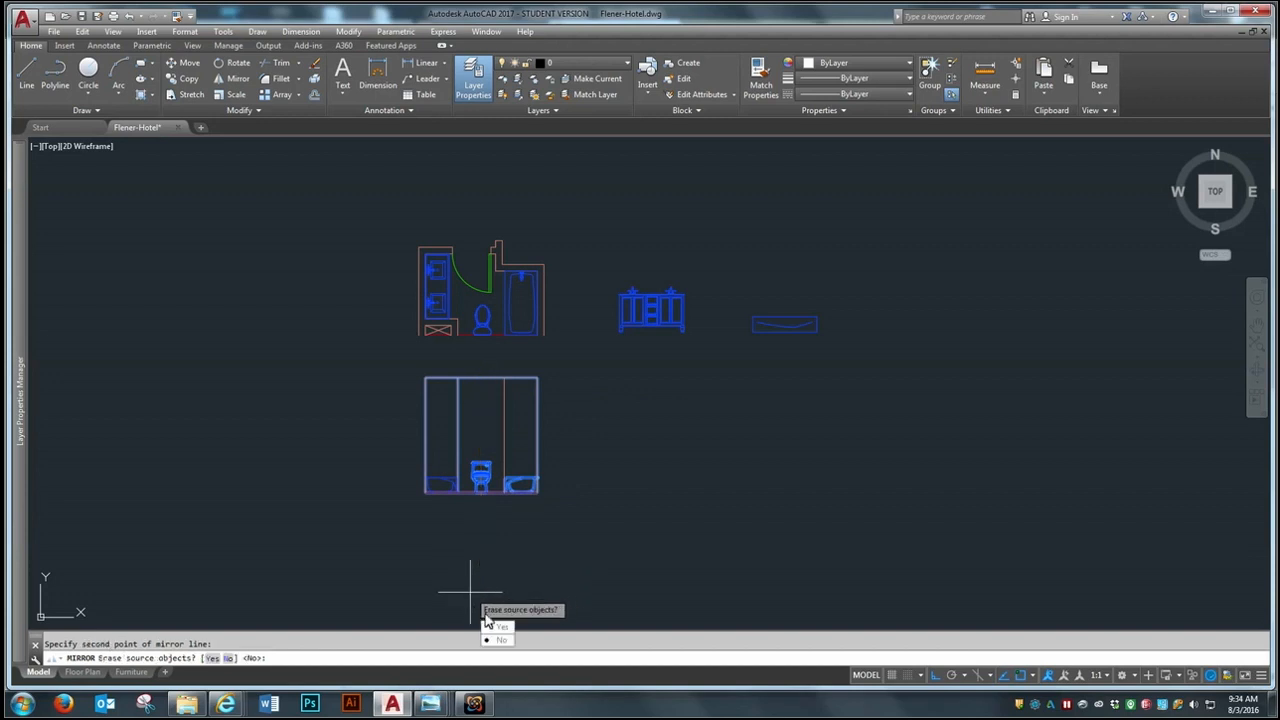
left_click(497, 630)
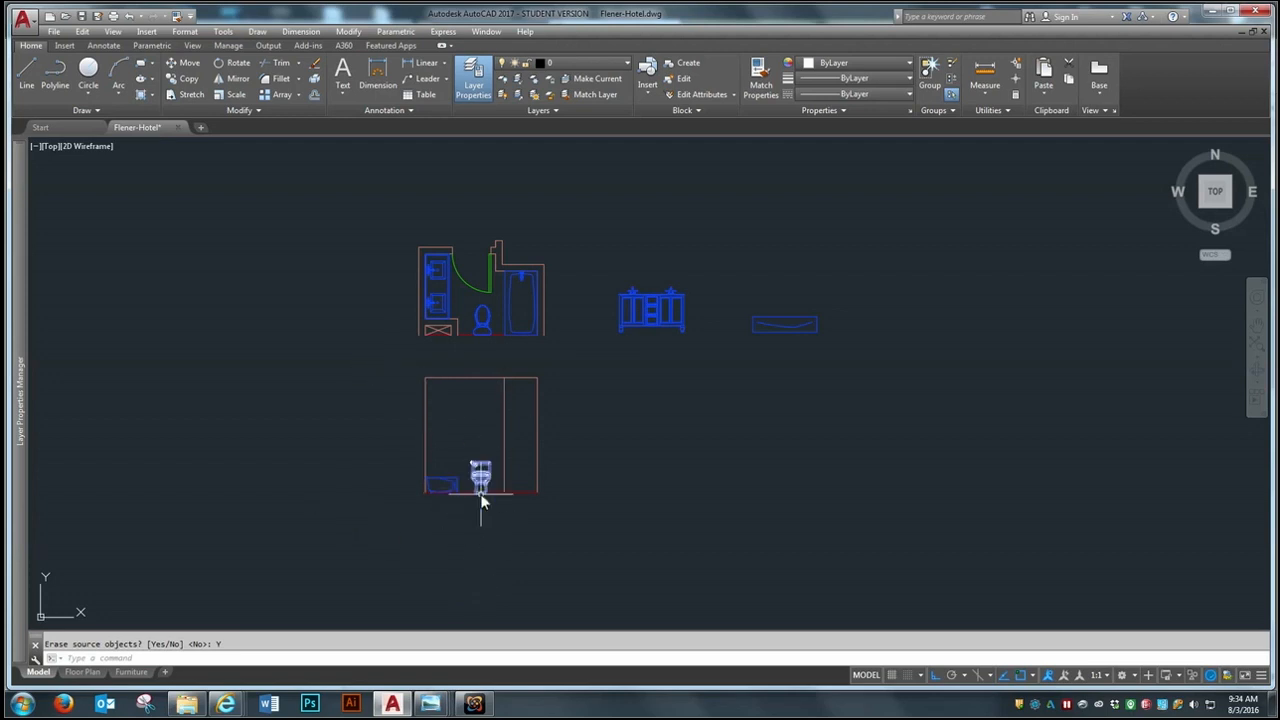
Step: Move the finished bathroom elevation about 50 feet horizontally to the right, clear of the plan and fixture blocks
scroll(501, 457, "up", 2)
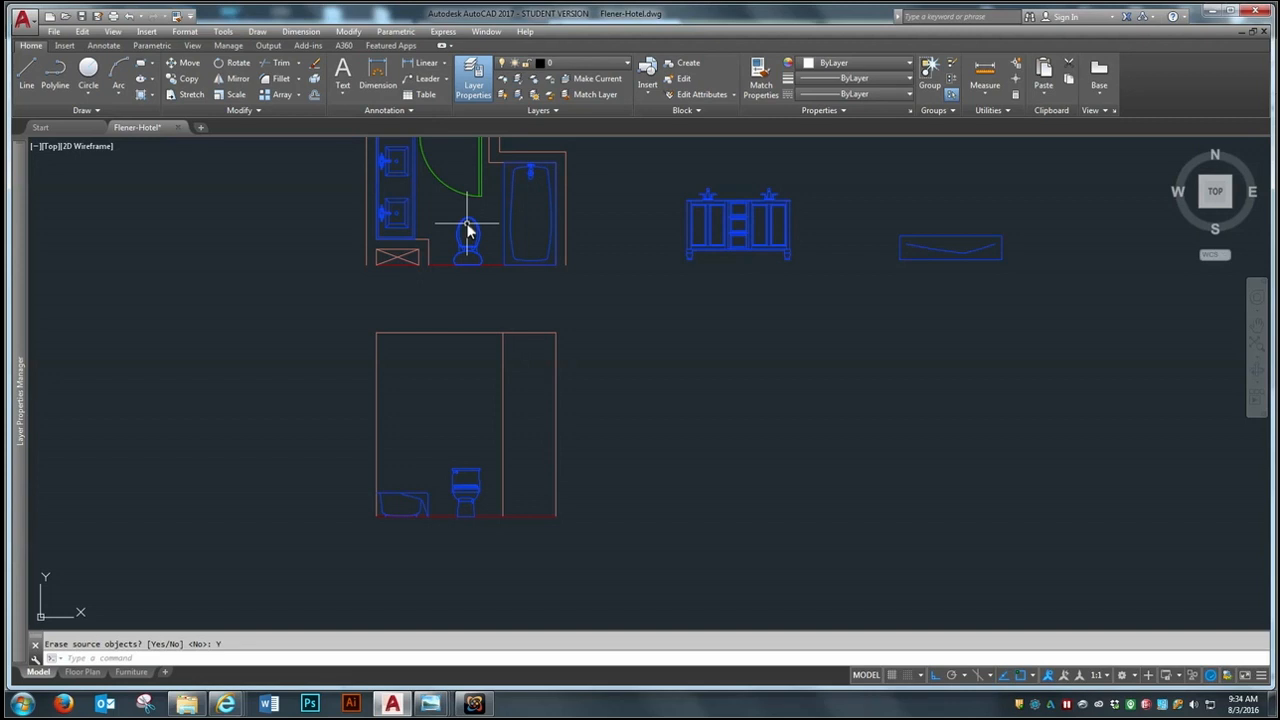
scroll(416, 400, "down", 4)
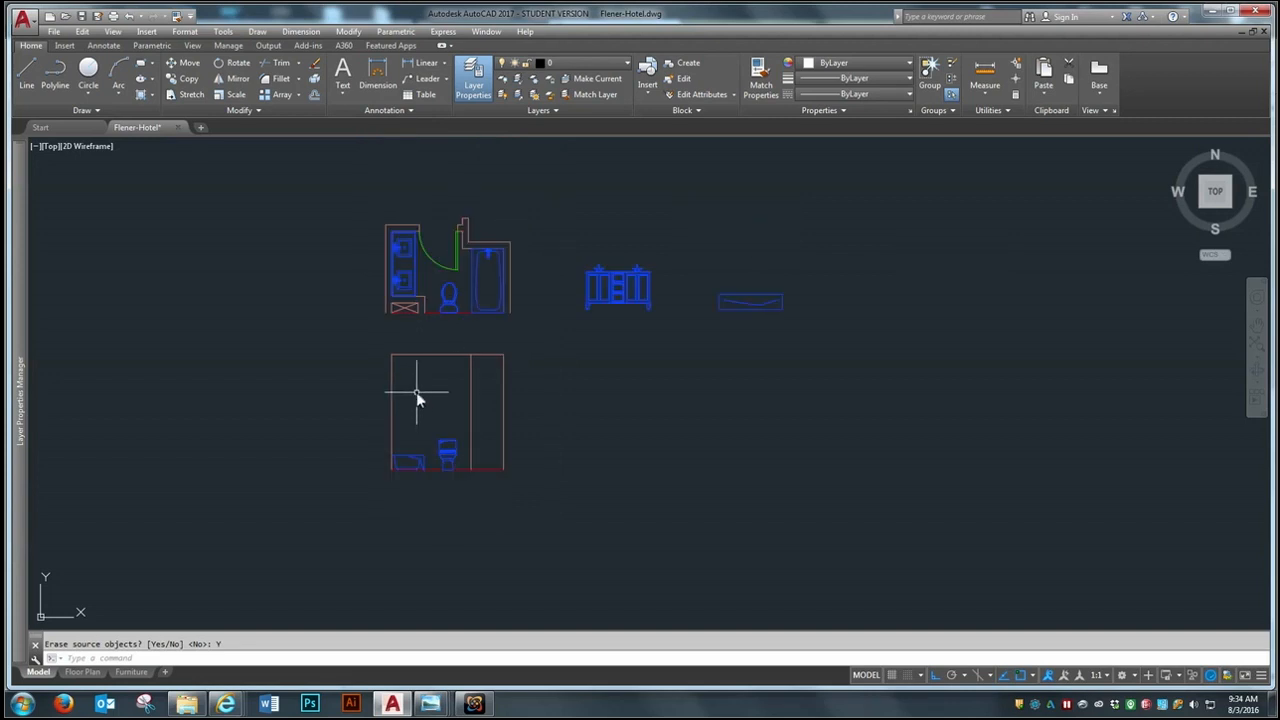
scroll(432, 372, "up", 4)
scroll(432, 334, "down", 4)
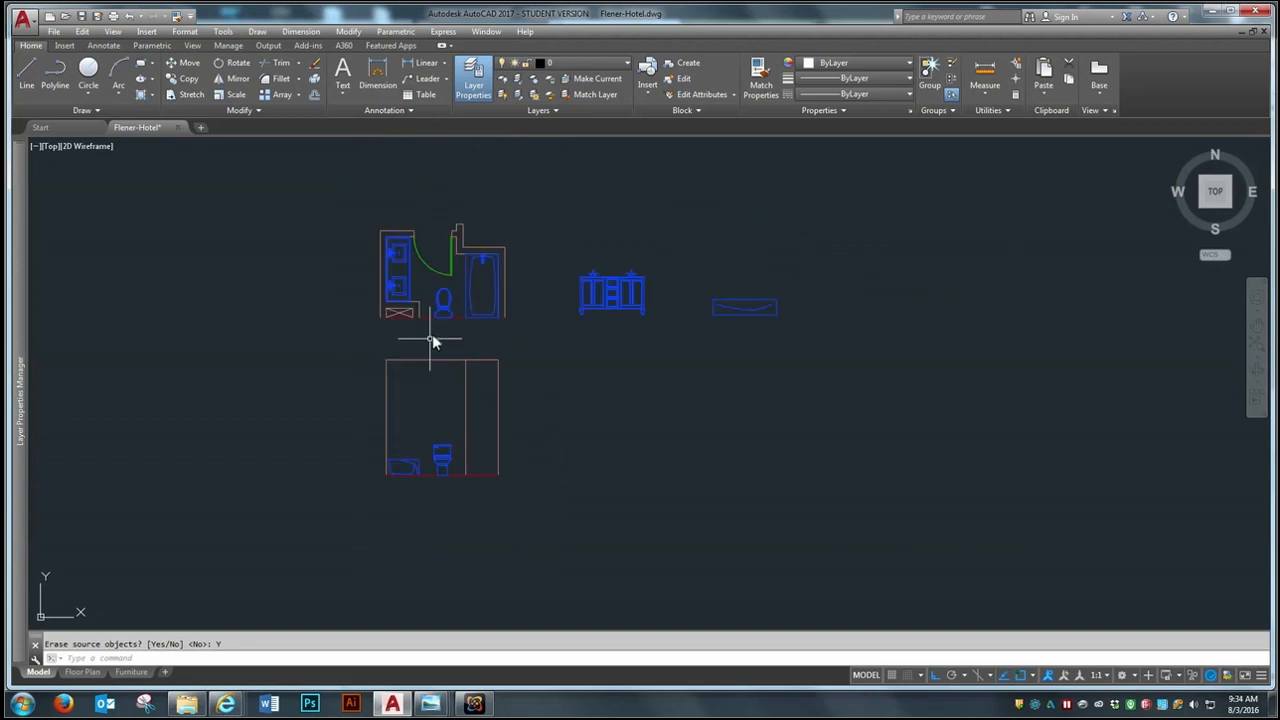
type("m")
key("Return")
left_click(485, 347)
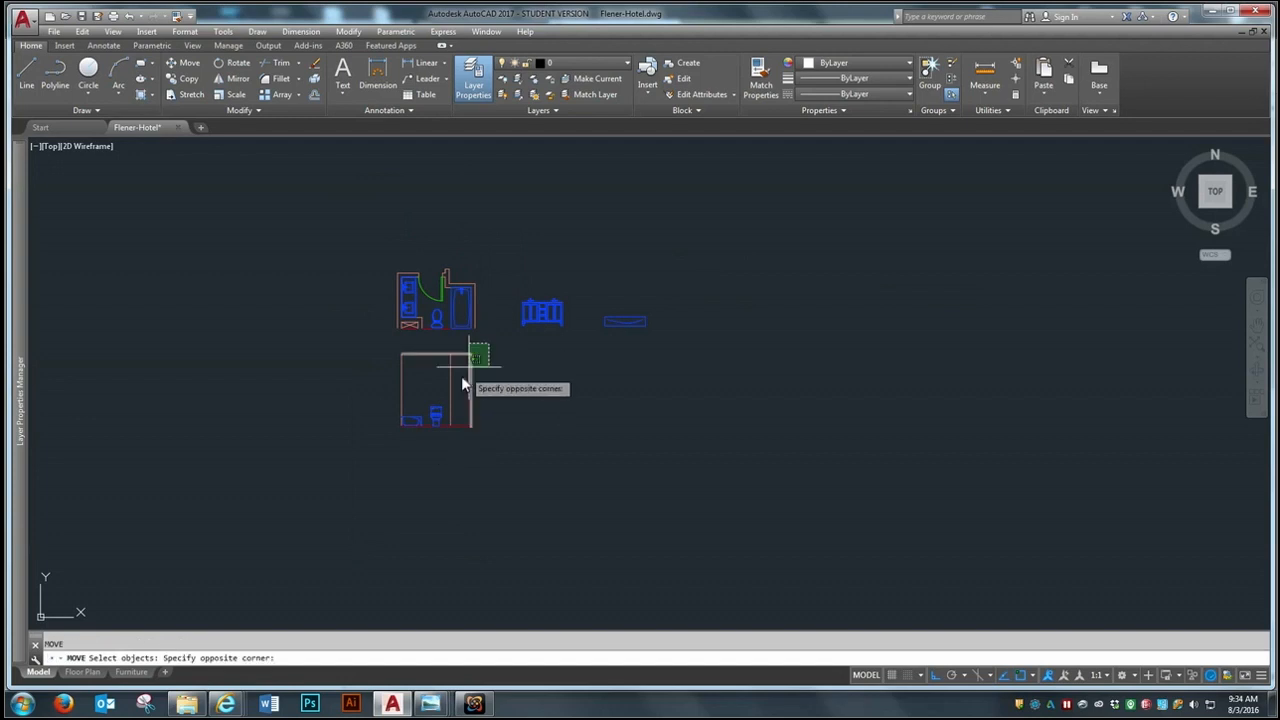
left_click(384, 460)
key("Return")
left_click(382, 456)
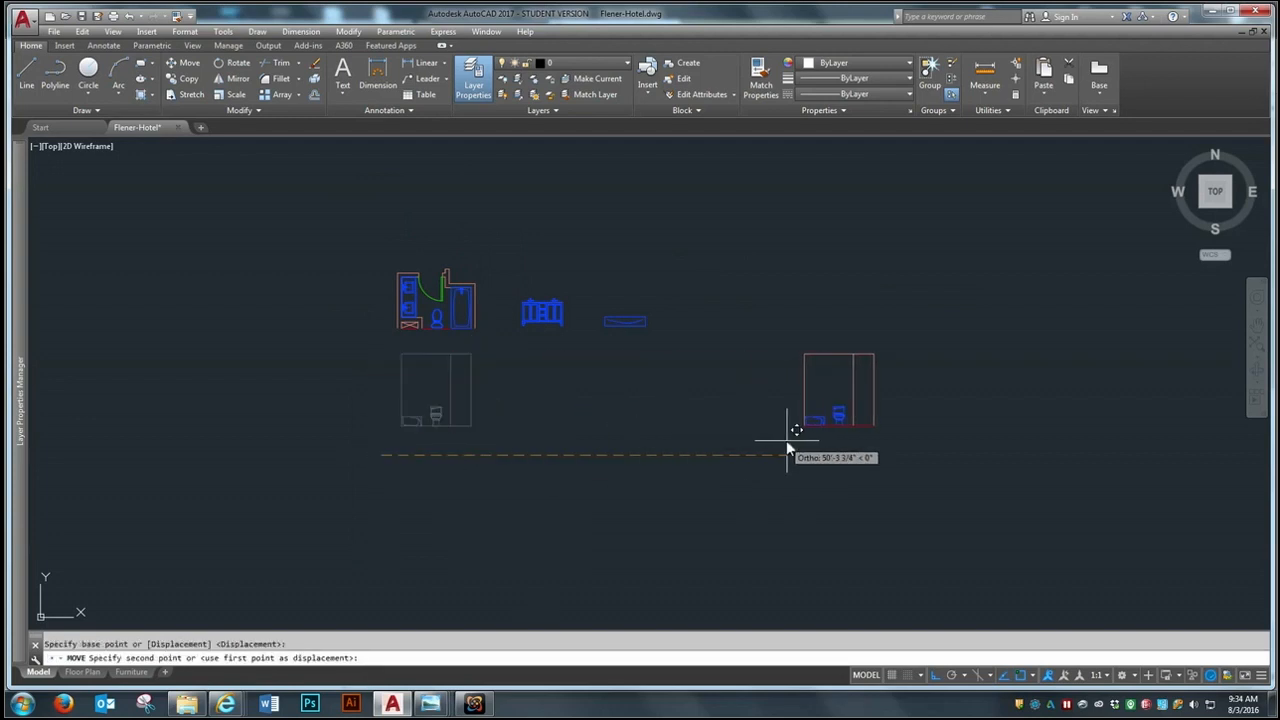
left_click(786, 445)
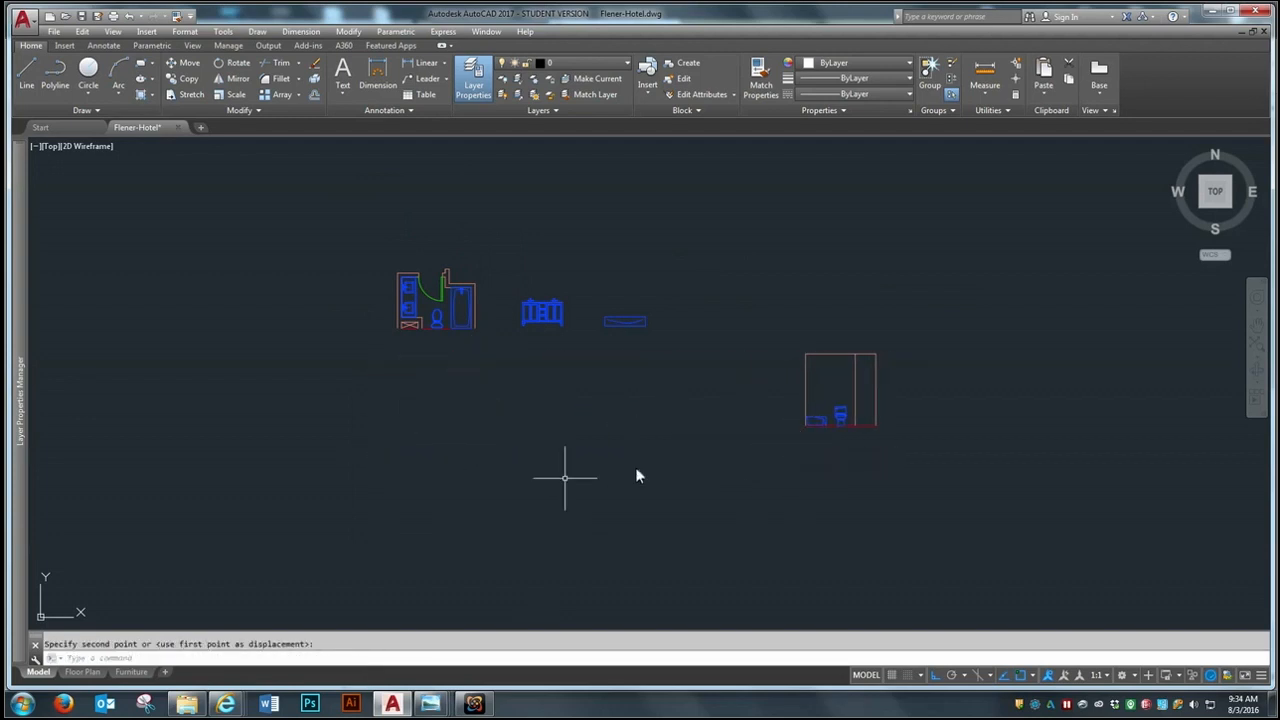
Step: Rotate the complete bathroom plan 90 degrees clockwise so that the double-sink vanity lies along its upper side
scroll(364, 340, "up", 2)
scroll(463, 478, "down", 2)
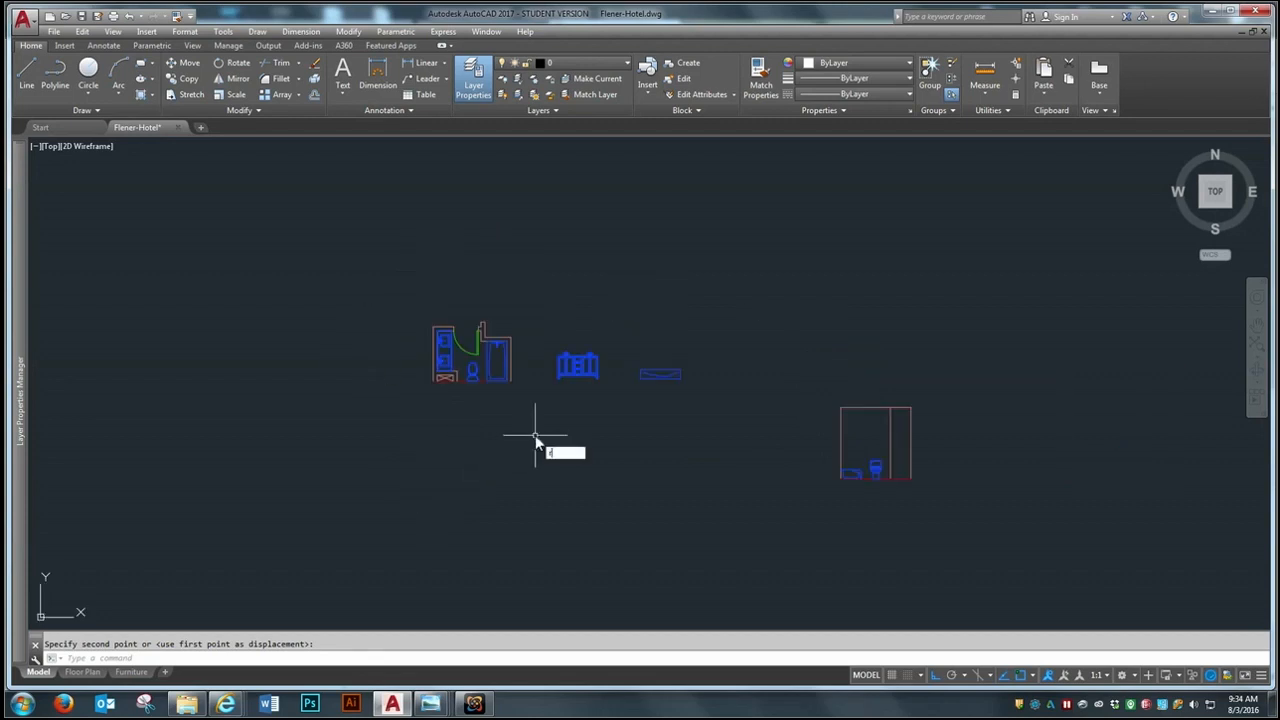
type("ro")
key("Return")
left_click(524, 308)
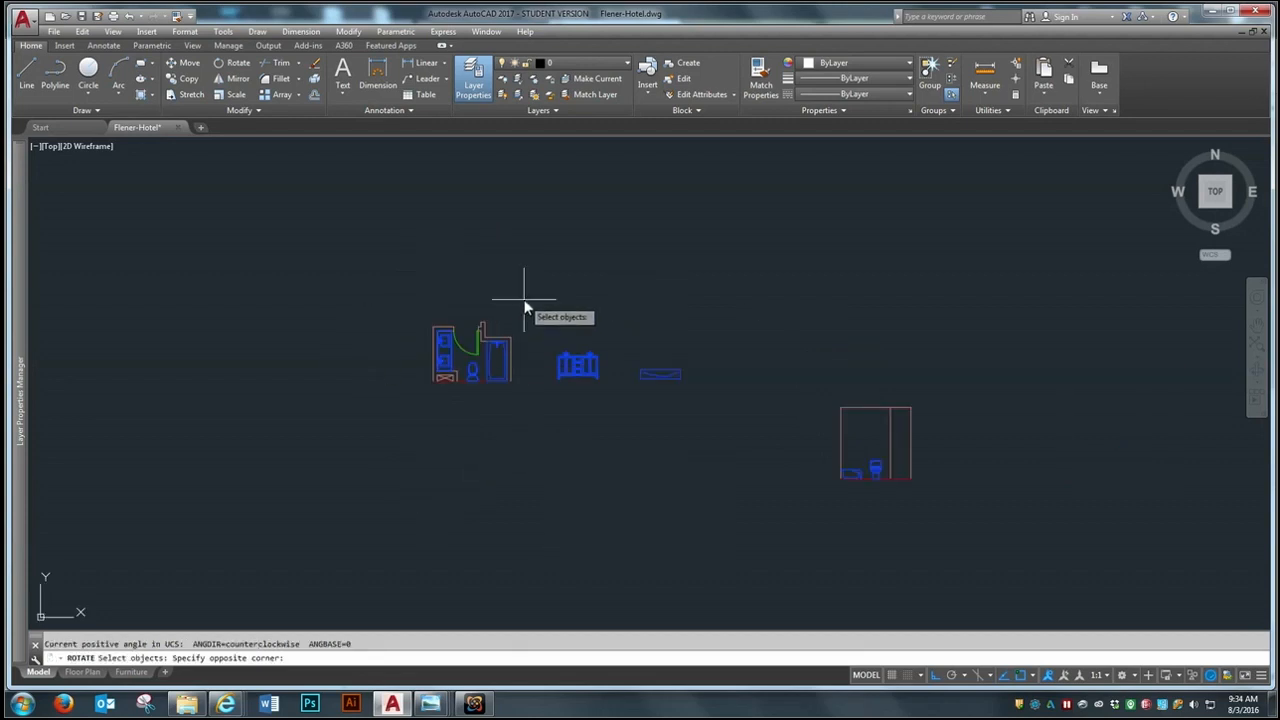
left_click(409, 428)
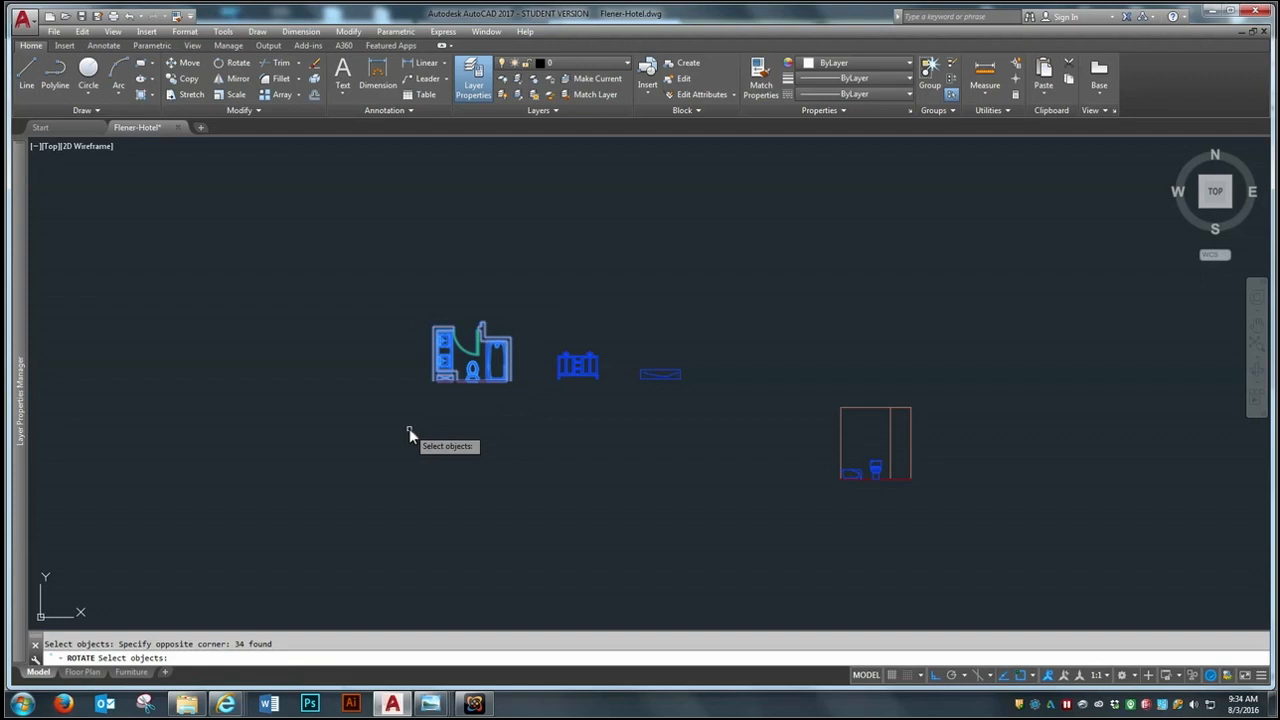
key("Return")
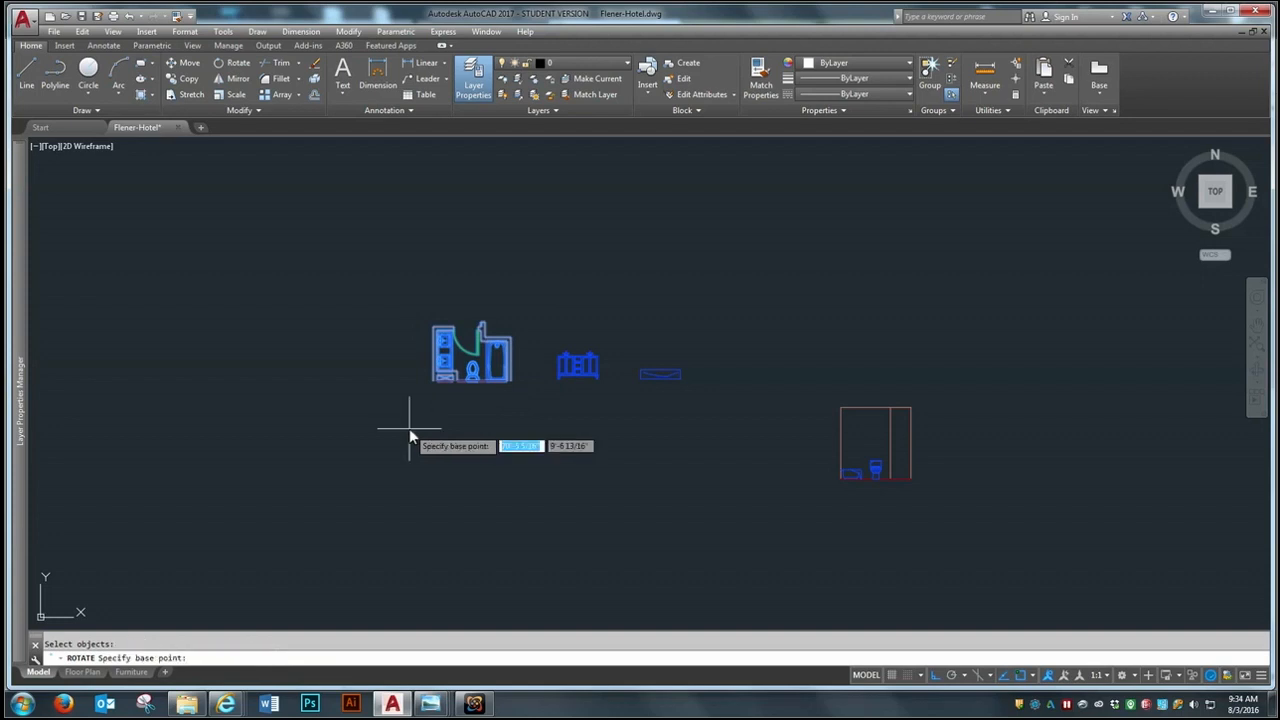
left_click(429, 348)
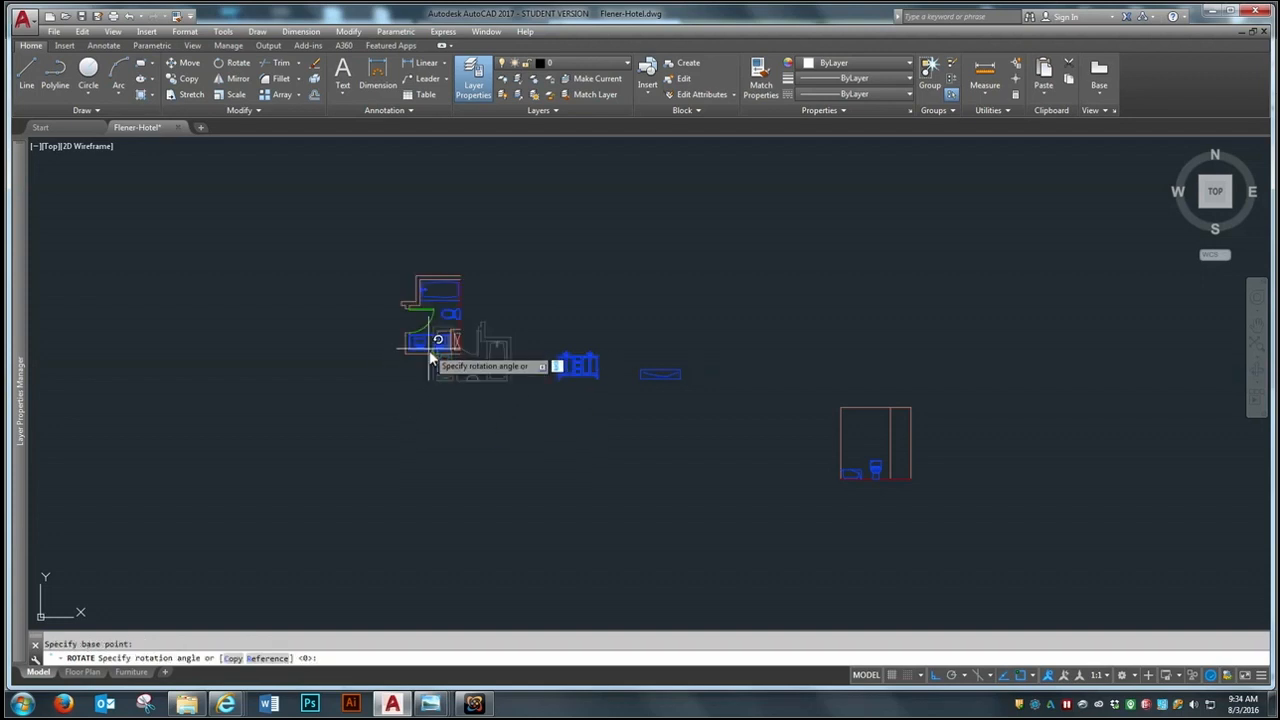
left_click(388, 537)
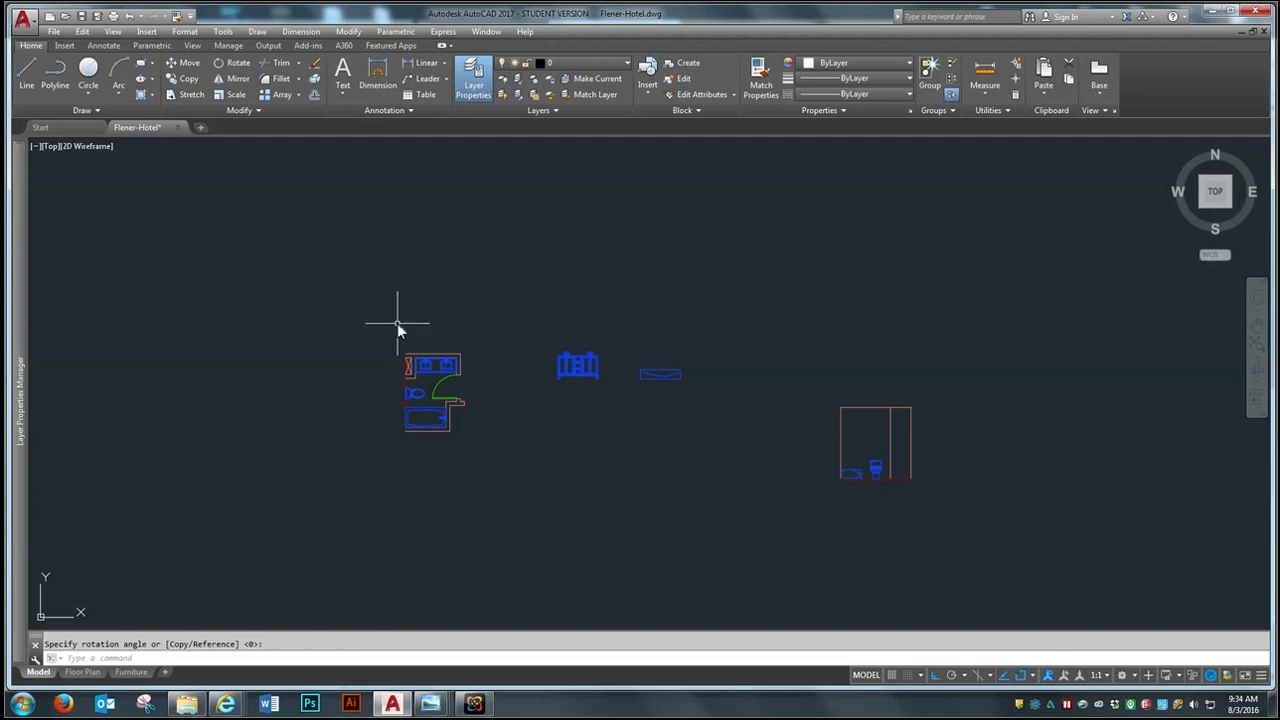
Step: Draw two vertical projection lines upward from the lower-left and lower-right corners of the chase wall beside the vanity
scroll(397, 323, "up", 4)
type("l")
key("Return")
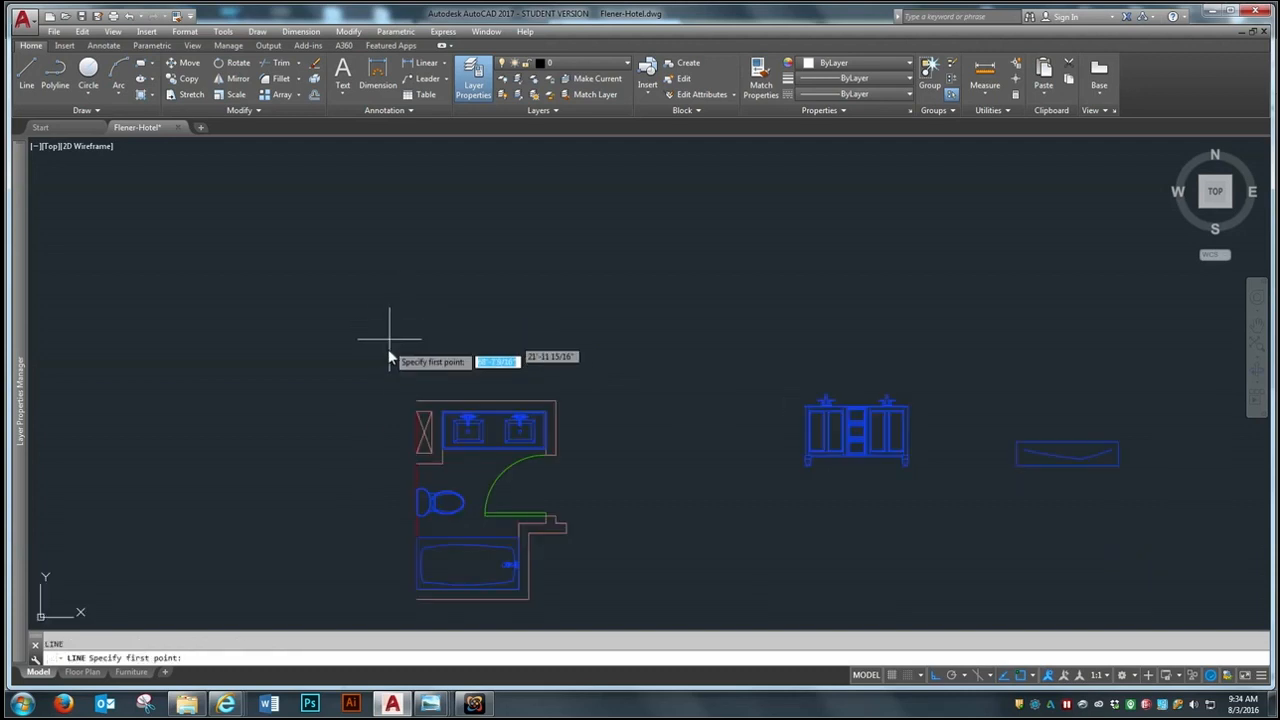
left_click(416, 463)
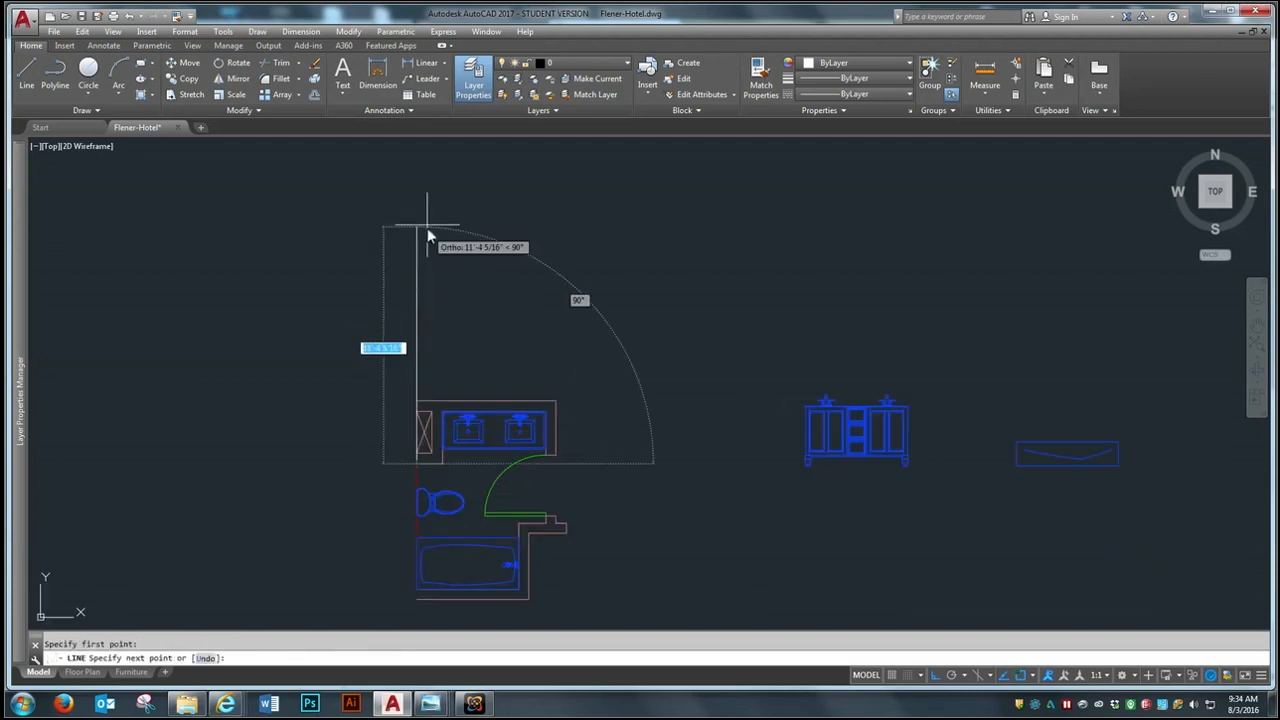
left_click(429, 200)
key("Return")
key("Return")
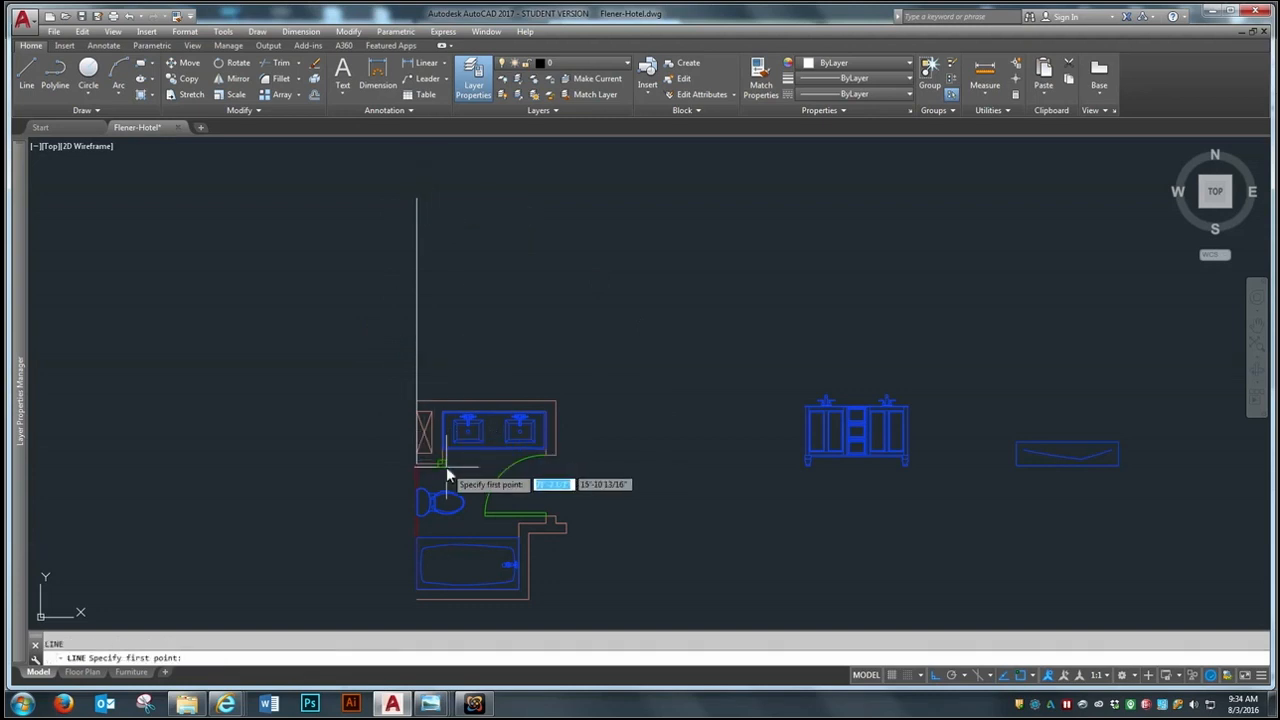
left_click(444, 464)
left_click(457, 200)
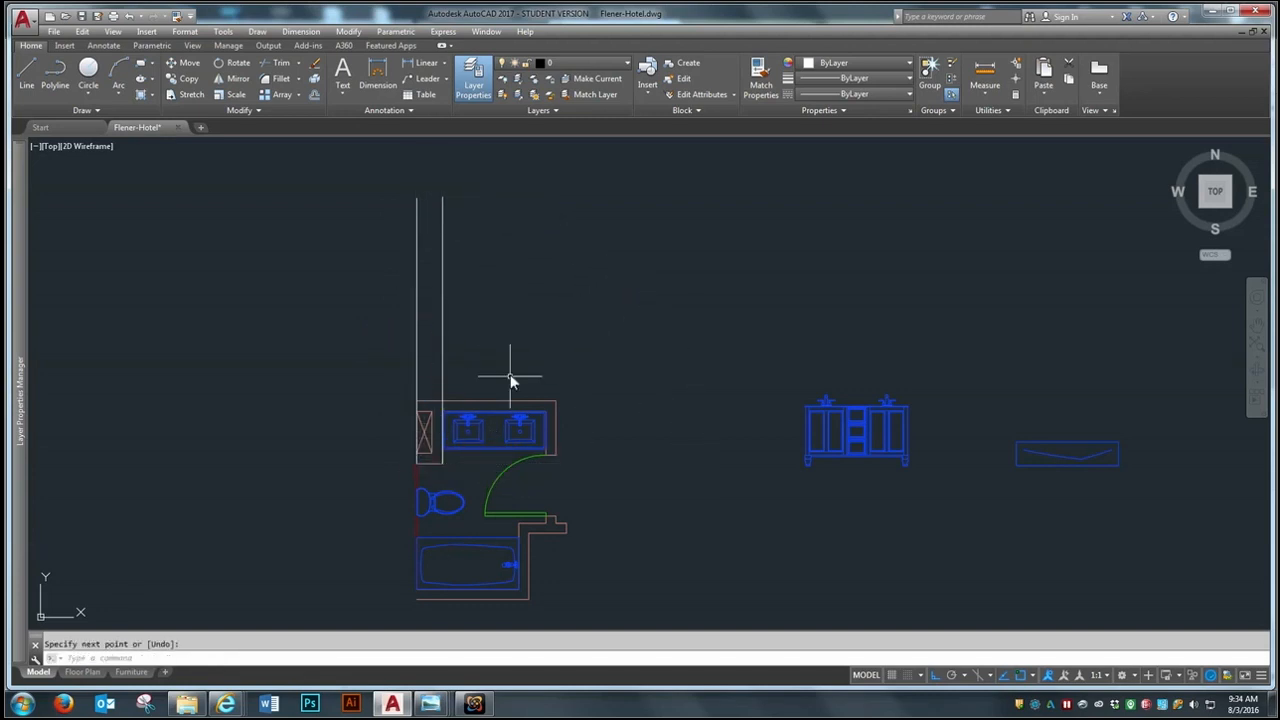
Step: Draw a vertical projection line upward from the inner wall corner at the vanity's right end
scroll(510, 379, "up", 2)
scroll(591, 474, "up", 2)
key("space")
left_click(552, 401)
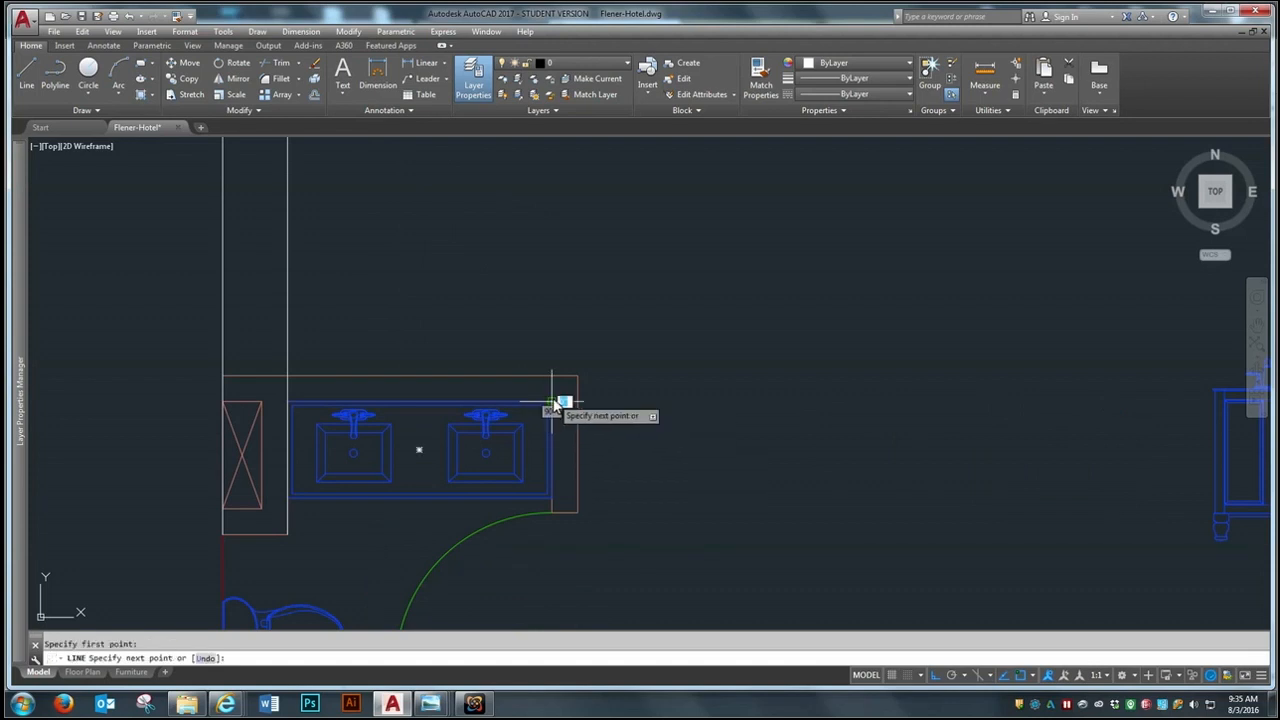
scroll(557, 404, "down", 3)
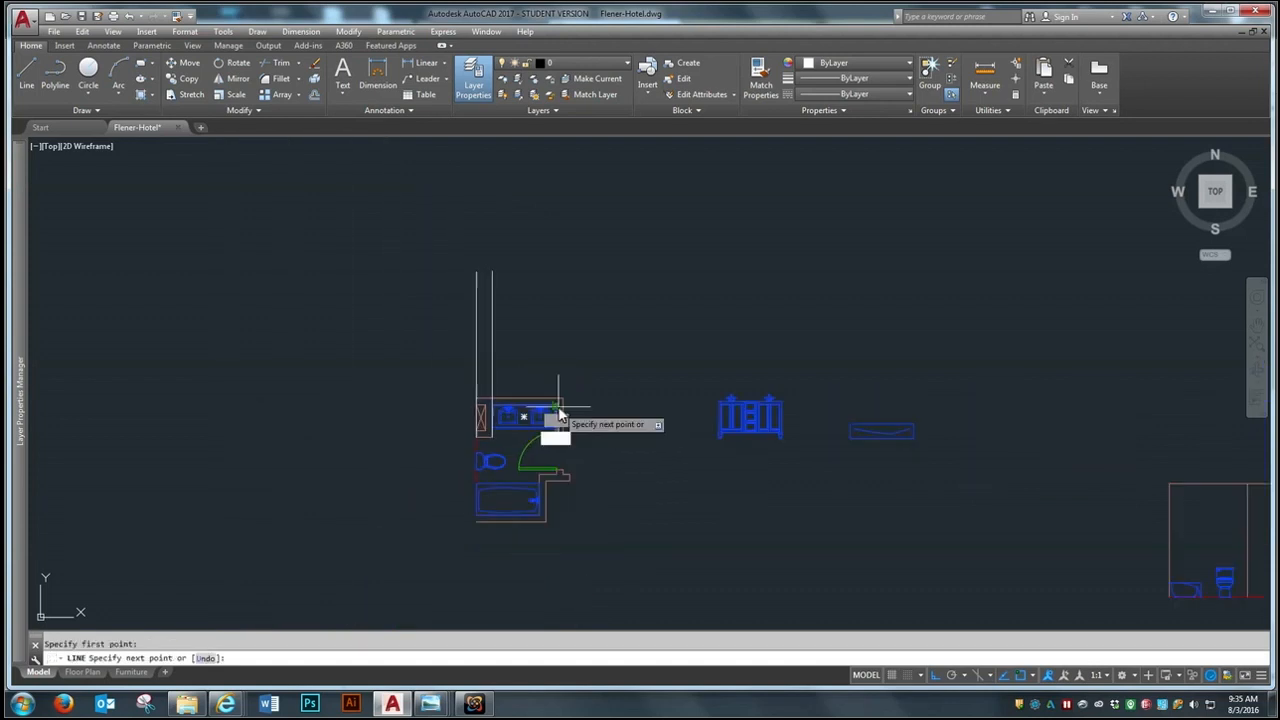
left_click(565, 268)
key("space")
Step: Draw a horizontal line across the three projection lines just above the rotated plan
key("space")
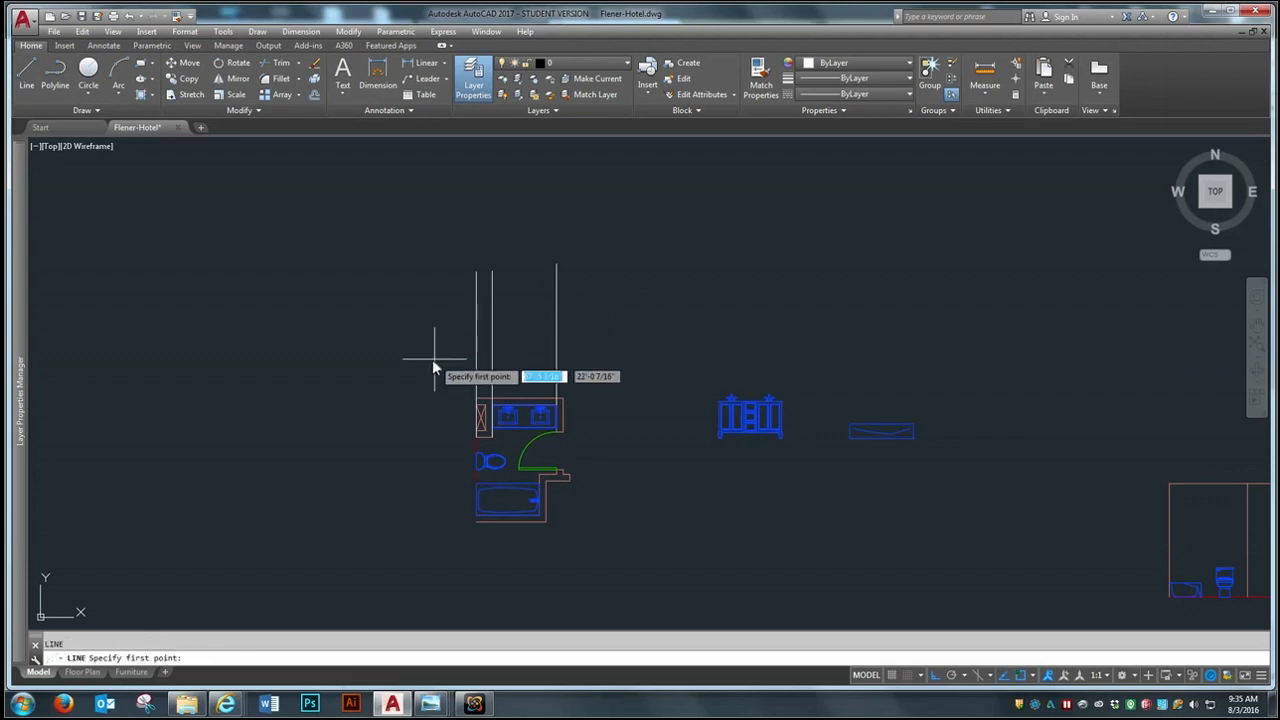
left_click(394, 363)
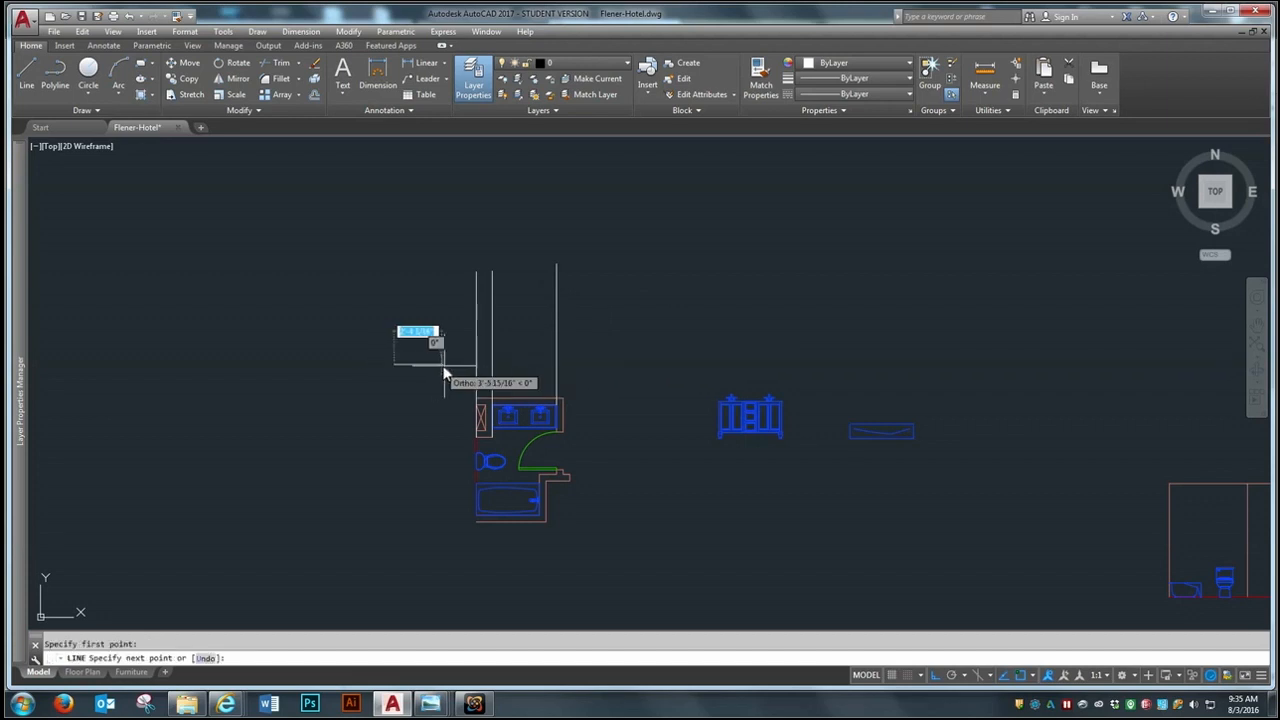
left_click(597, 366)
key("space")
scroll(504, 301, "down", 2)
scroll(504, 301, "up", 2)
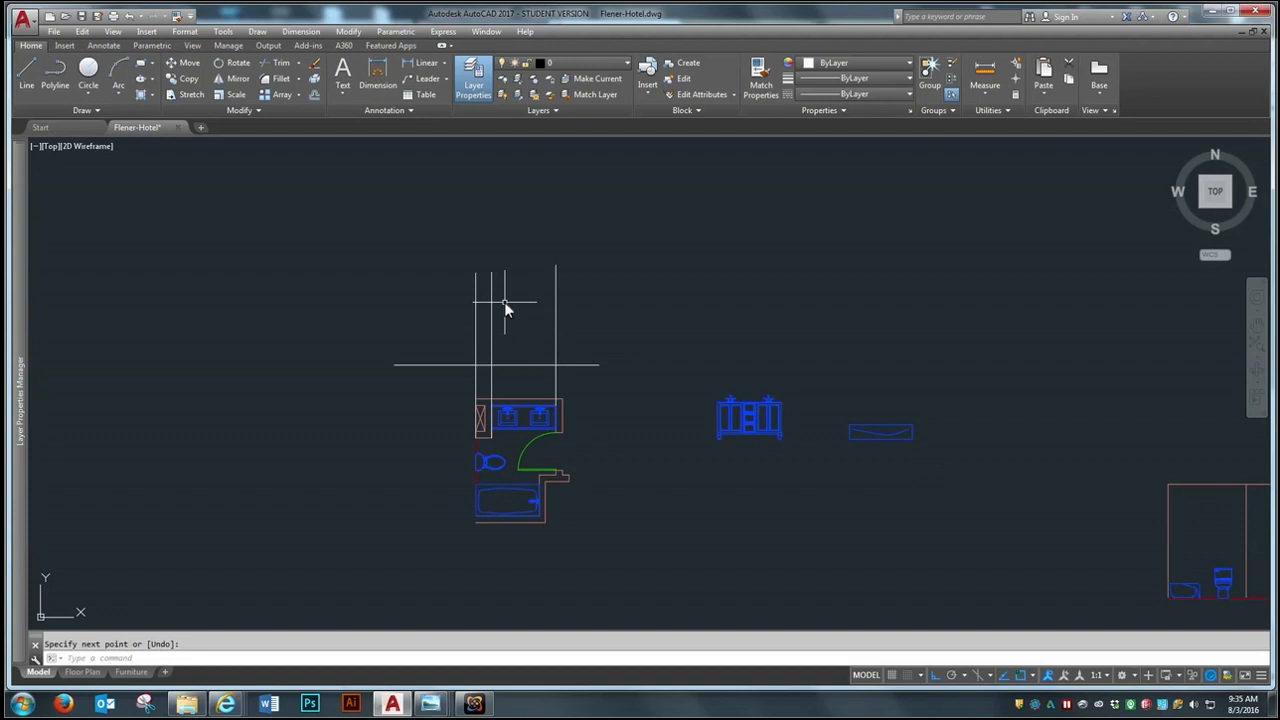
Step: Offset the horizontal floor line upward by 9' to create the ceiling line of the vanity wall
type("o")
key("space")
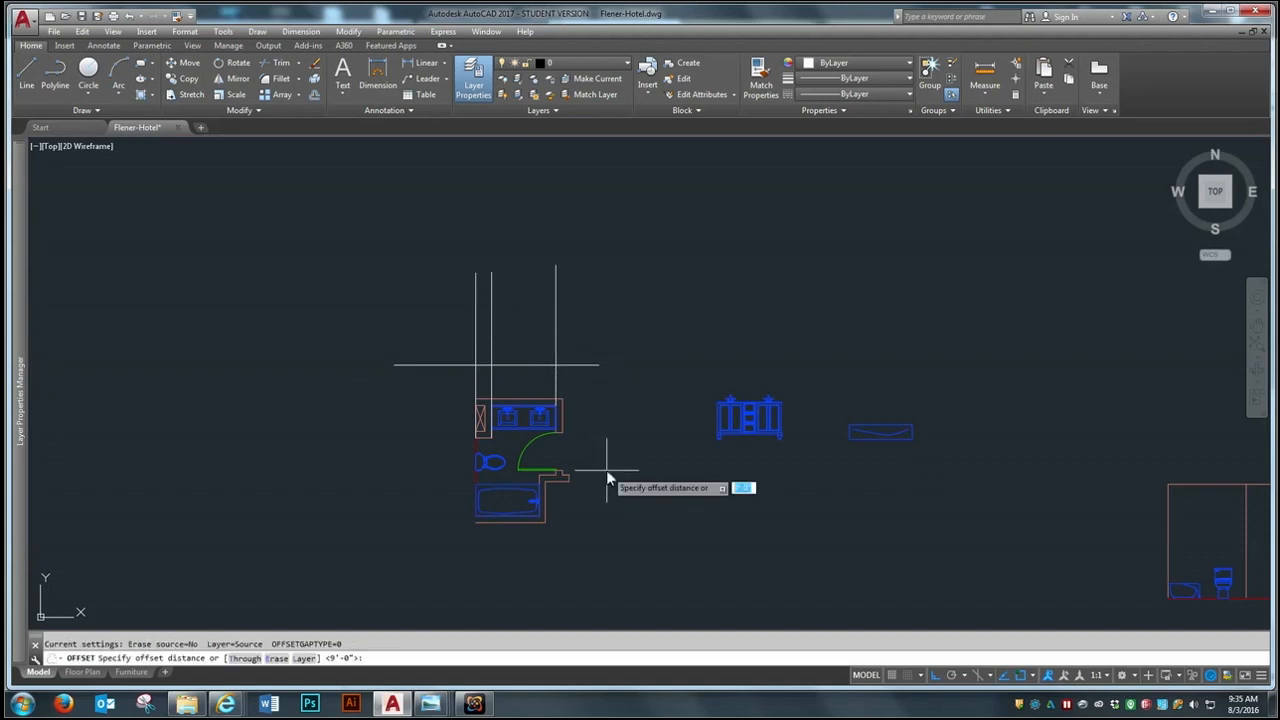
type("9")
key("Return")
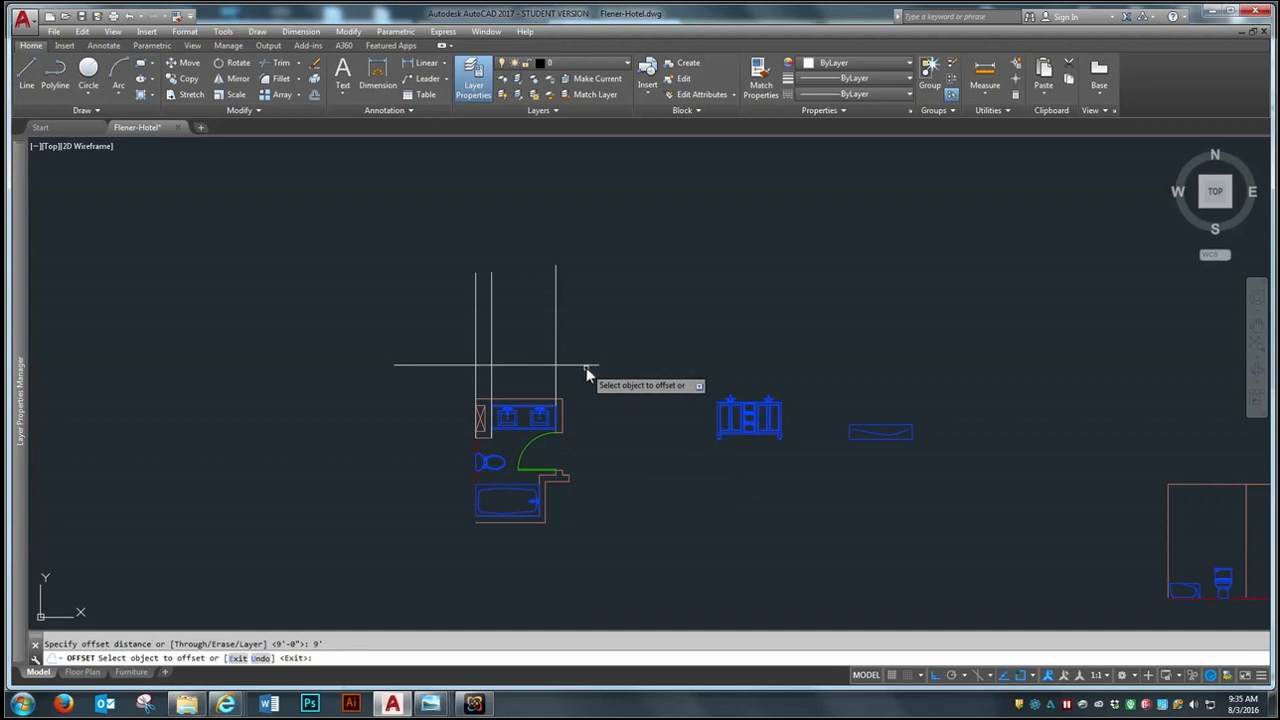
left_click(586, 365)
left_click(589, 300)
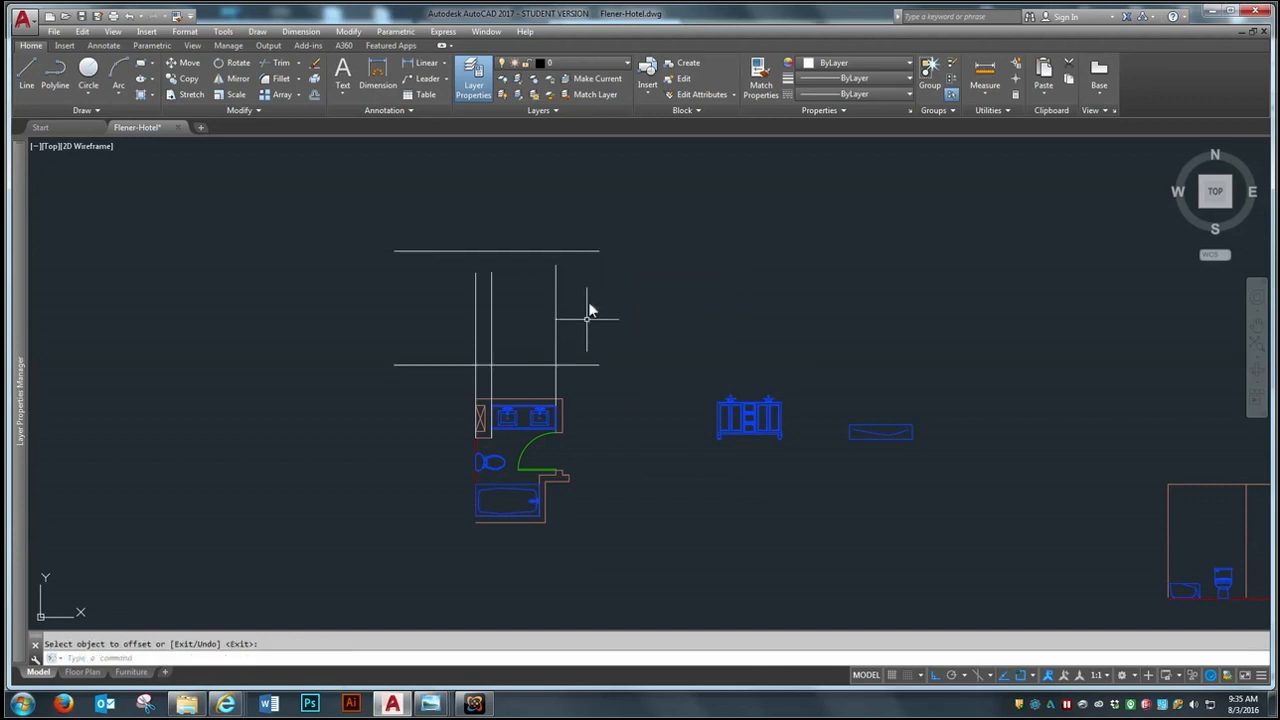
Step: Fillet the outer wall lines with the ceiling and floor lines at zero radius to close the elevation's four corners
left_click(290, 79)
left_click(476, 290)
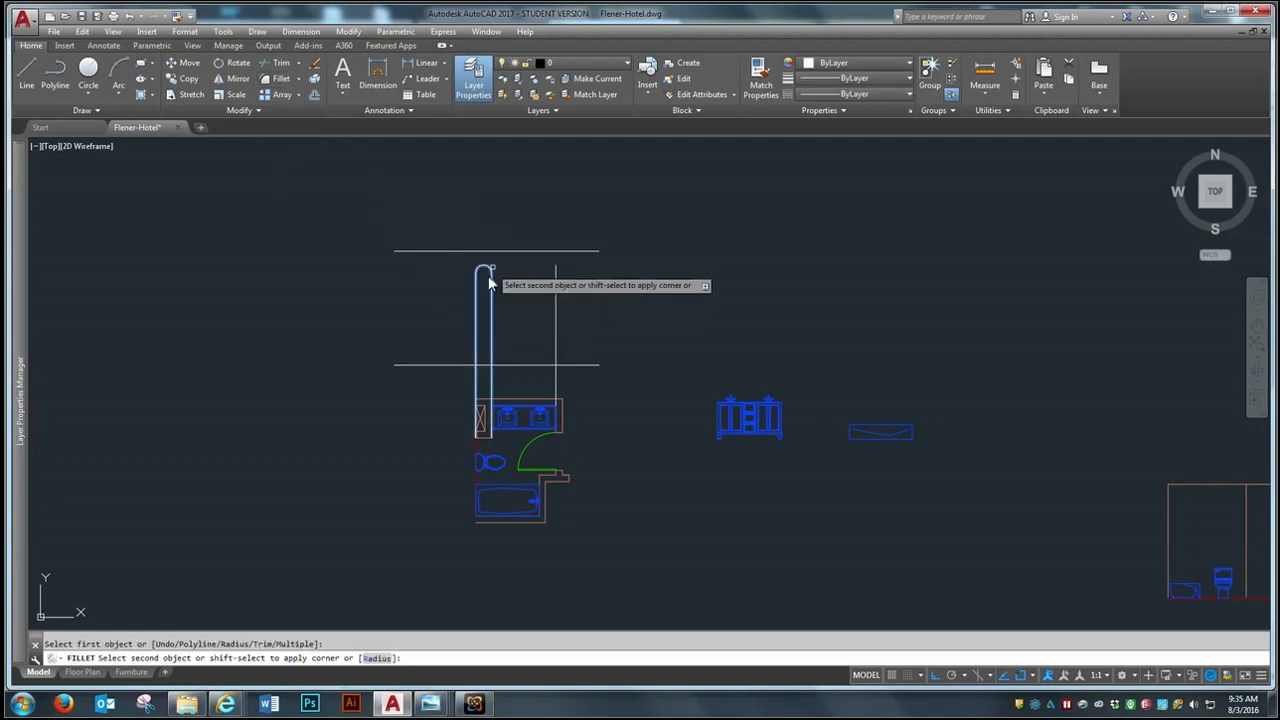
left_click(500, 251)
key("Return")
left_click(534, 251)
left_click(555, 318)
key("Return")
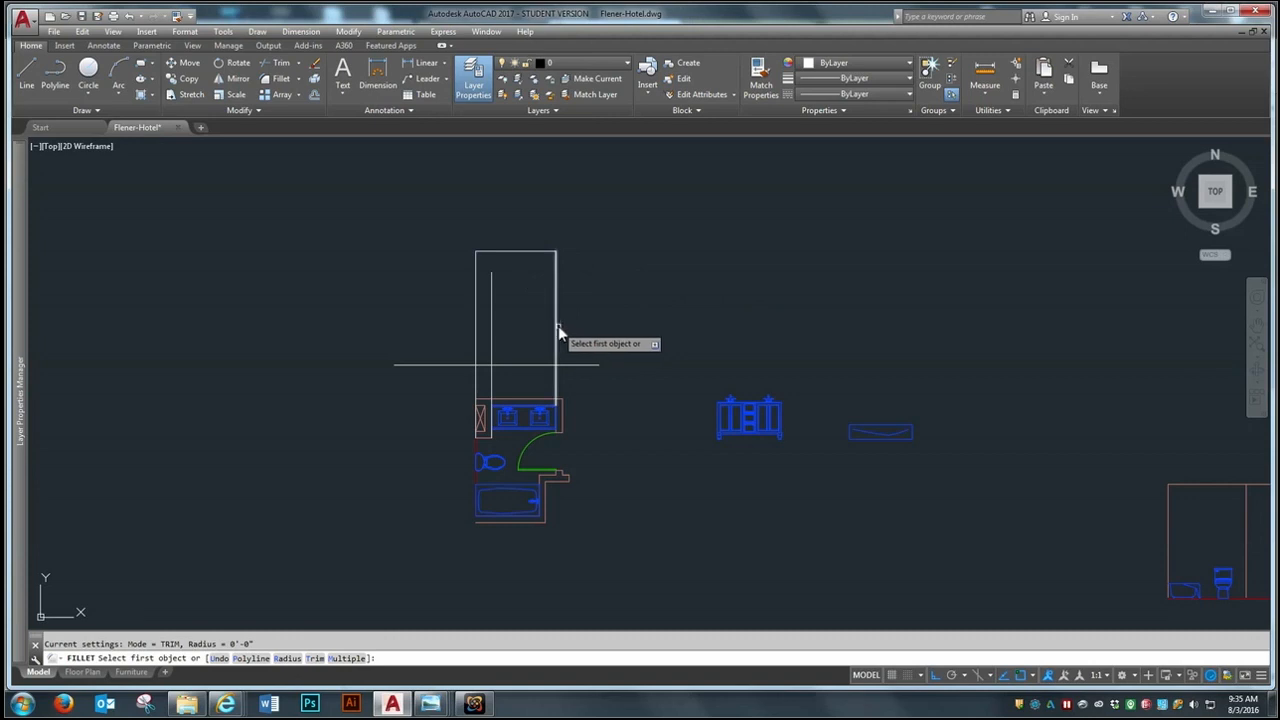
left_click(557, 330)
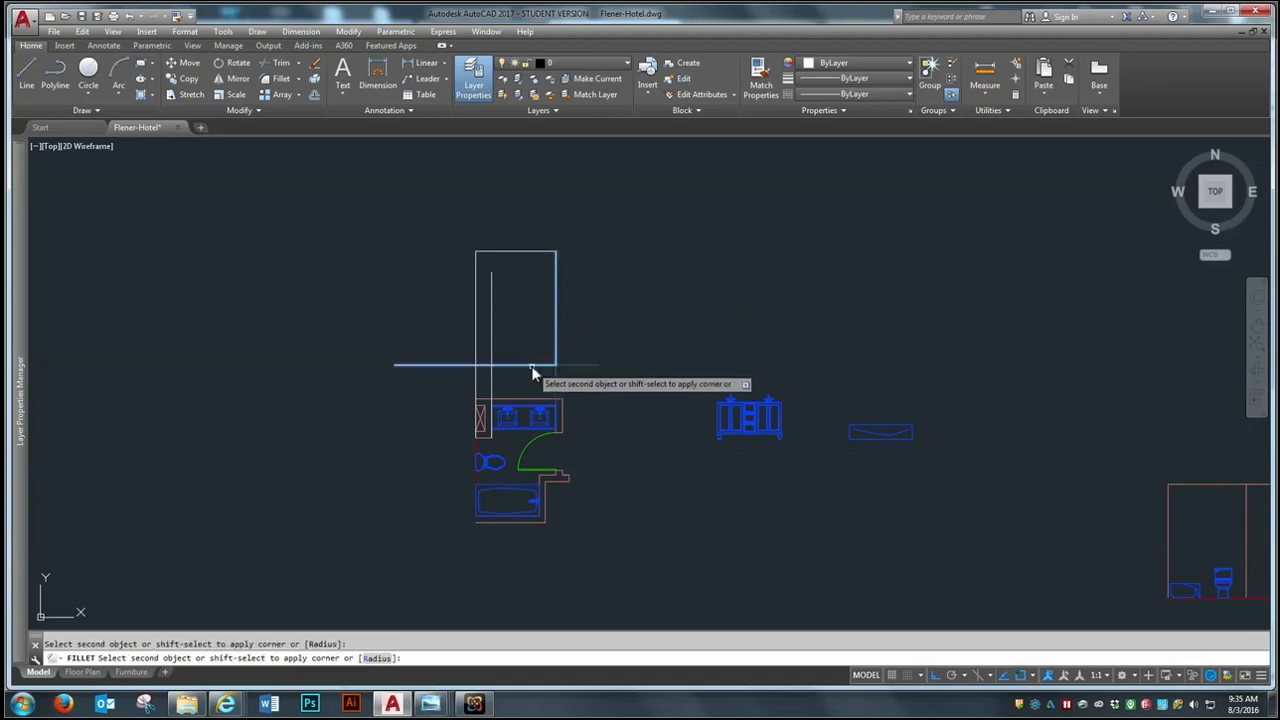
left_click(531, 366)
key("Return")
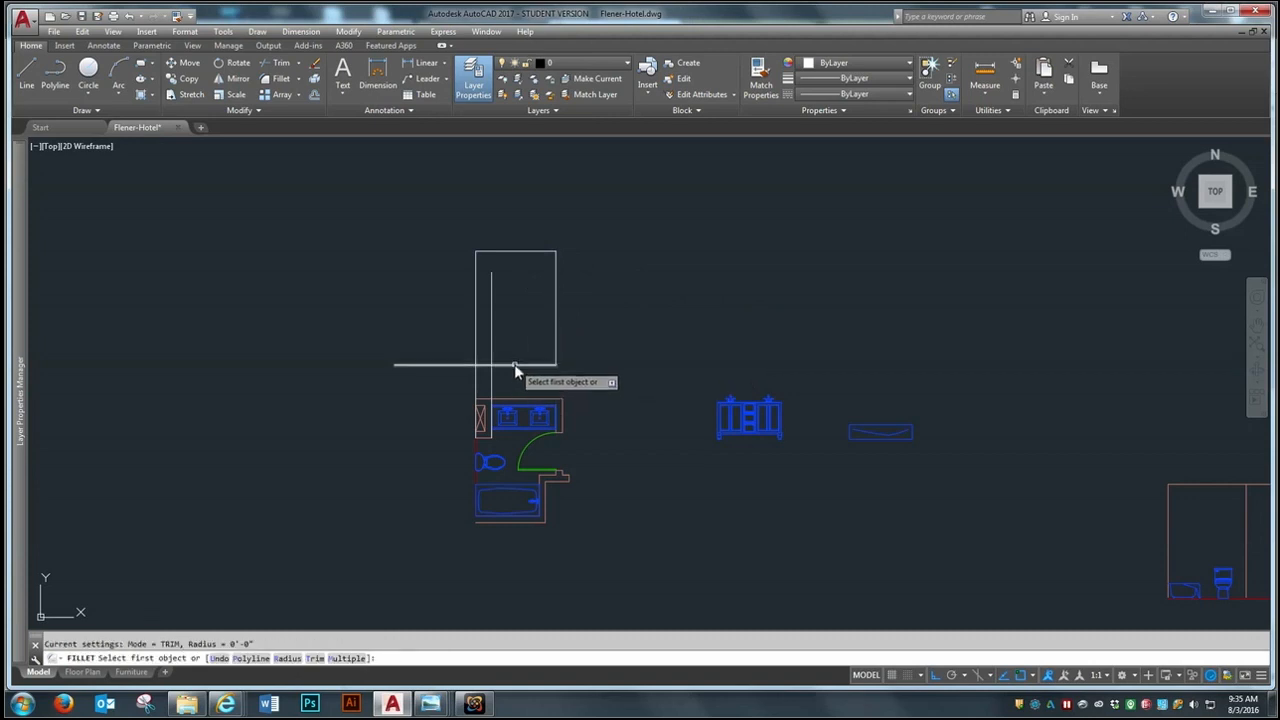
left_click(514, 364)
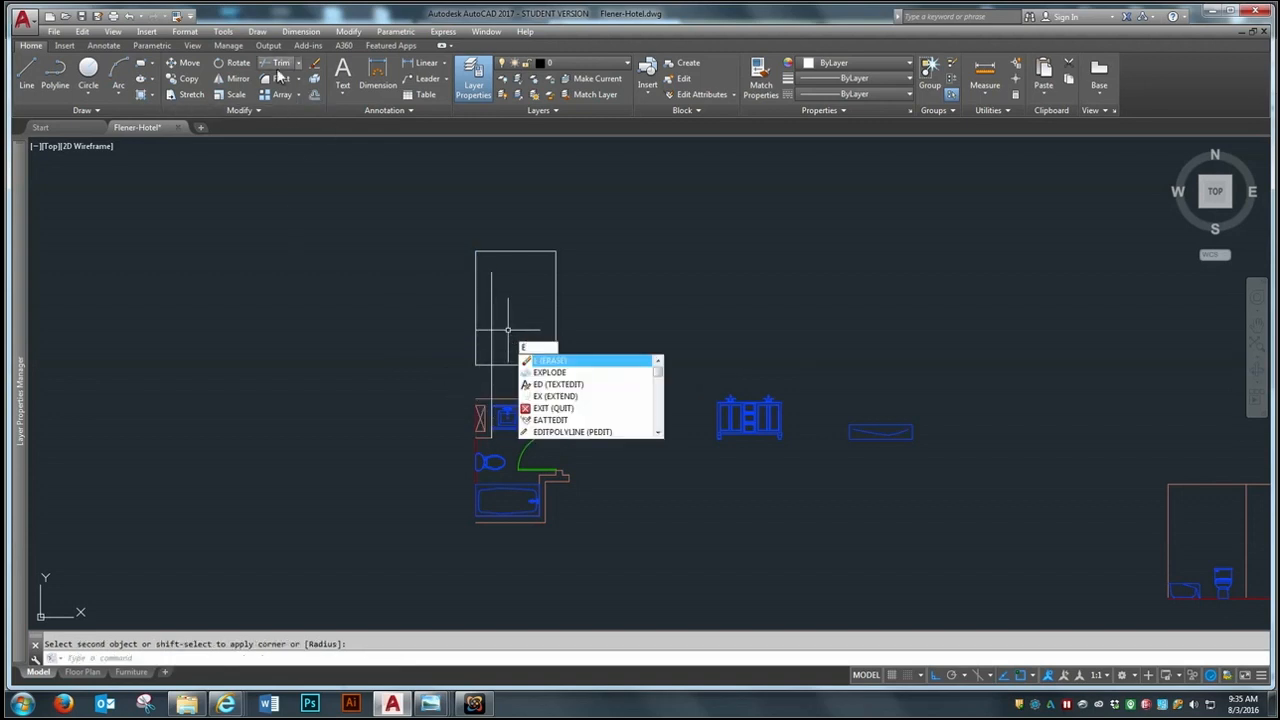
Step: Extend the inner chase wall line up to the ceiling line
type("x")
key("Return")
left_click(518, 254)
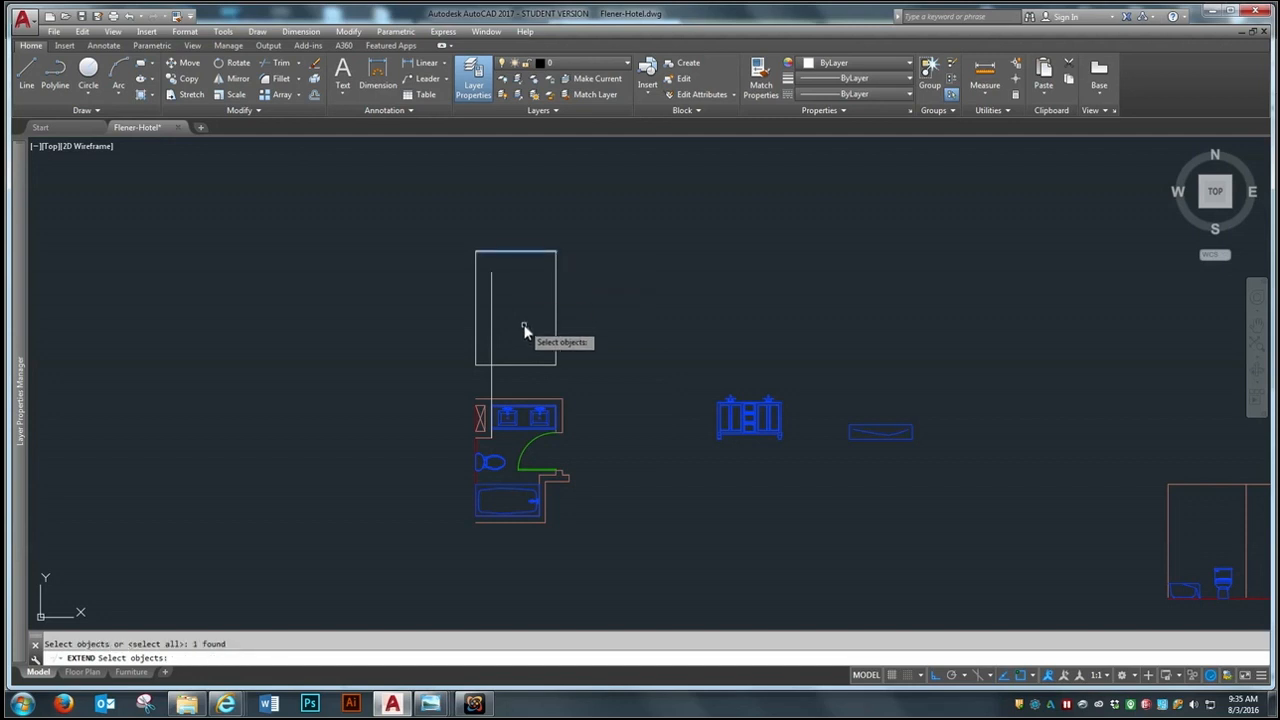
key("Return")
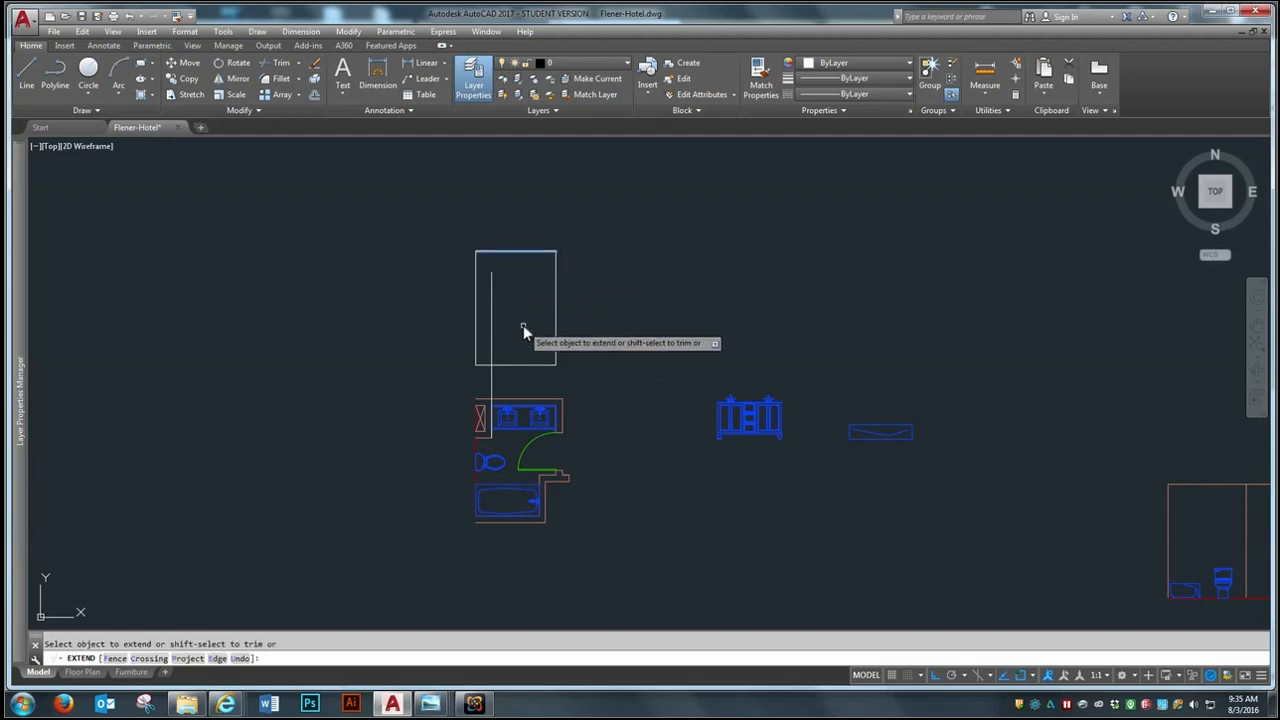
left_click(491, 291)
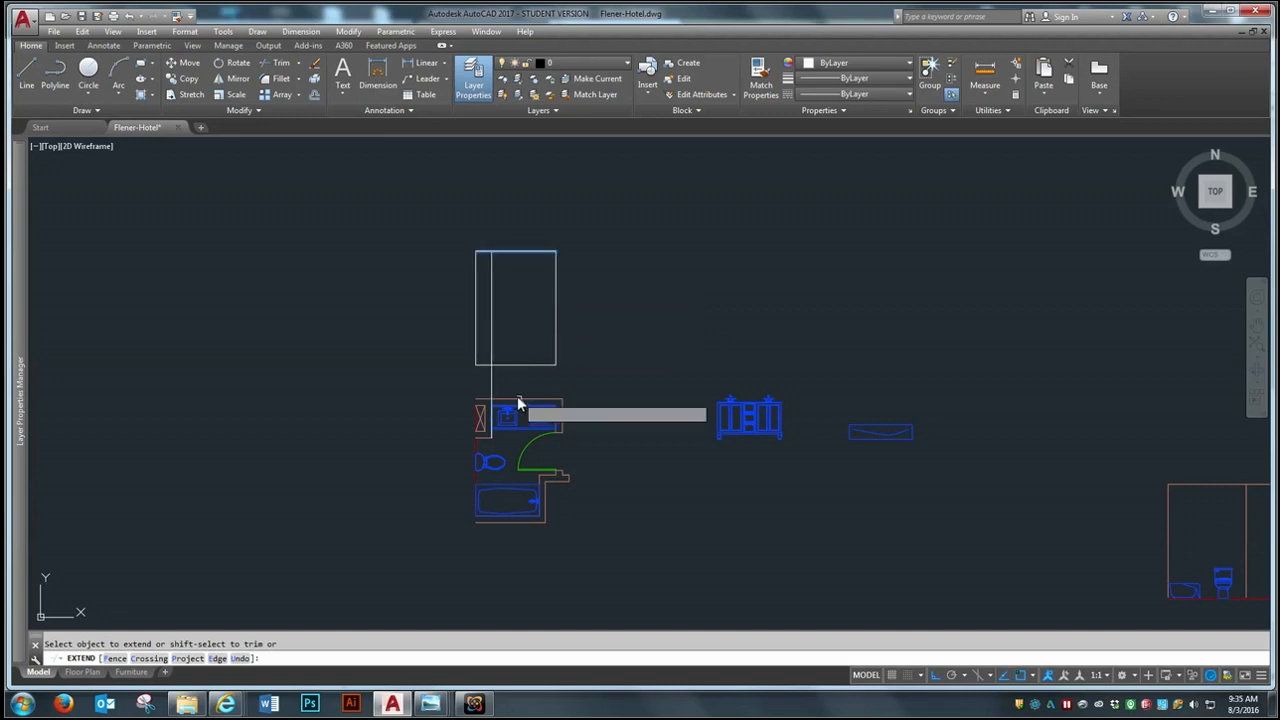
key("Return")
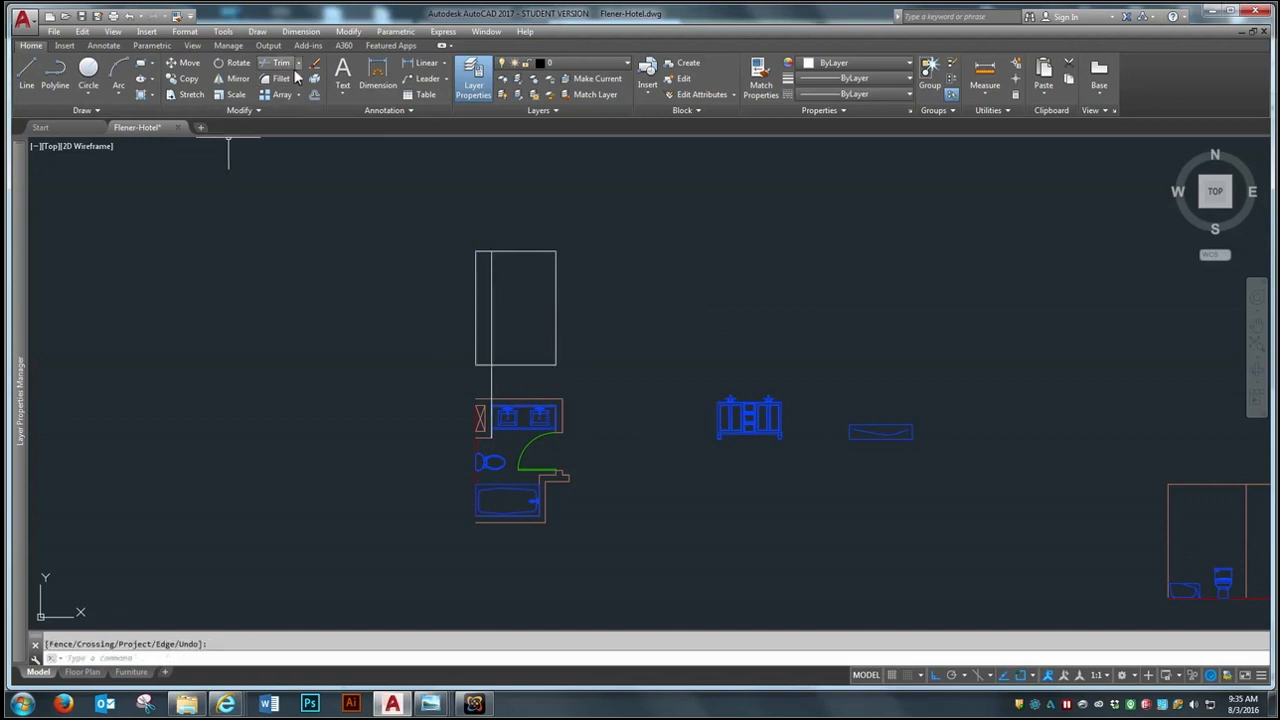
Step: Trim the part of the chase wall line that runs below the floor line
left_click(287, 67)
left_click(586, 229)
left_click(459, 388)
key("Return")
left_click(486, 382)
key("Return")
Step: Move the double-sink vanity elevation by the base of its left foot onto the floor line of the new wall outline
scroll(401, 364, "down", 2)
scroll(545, 354, "up", 2)
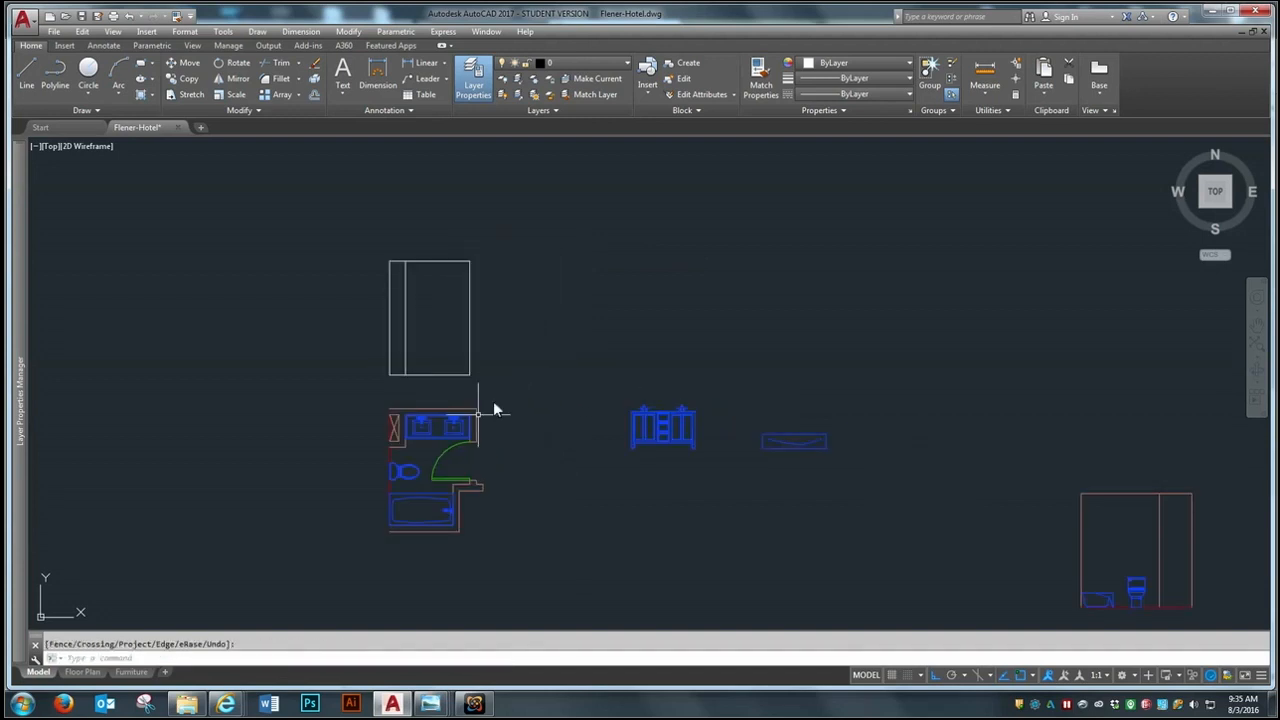
type("m")
key("Return")
left_click(743, 370)
left_click(618, 464)
key("Return")
scroll(645, 457, "up", 5)
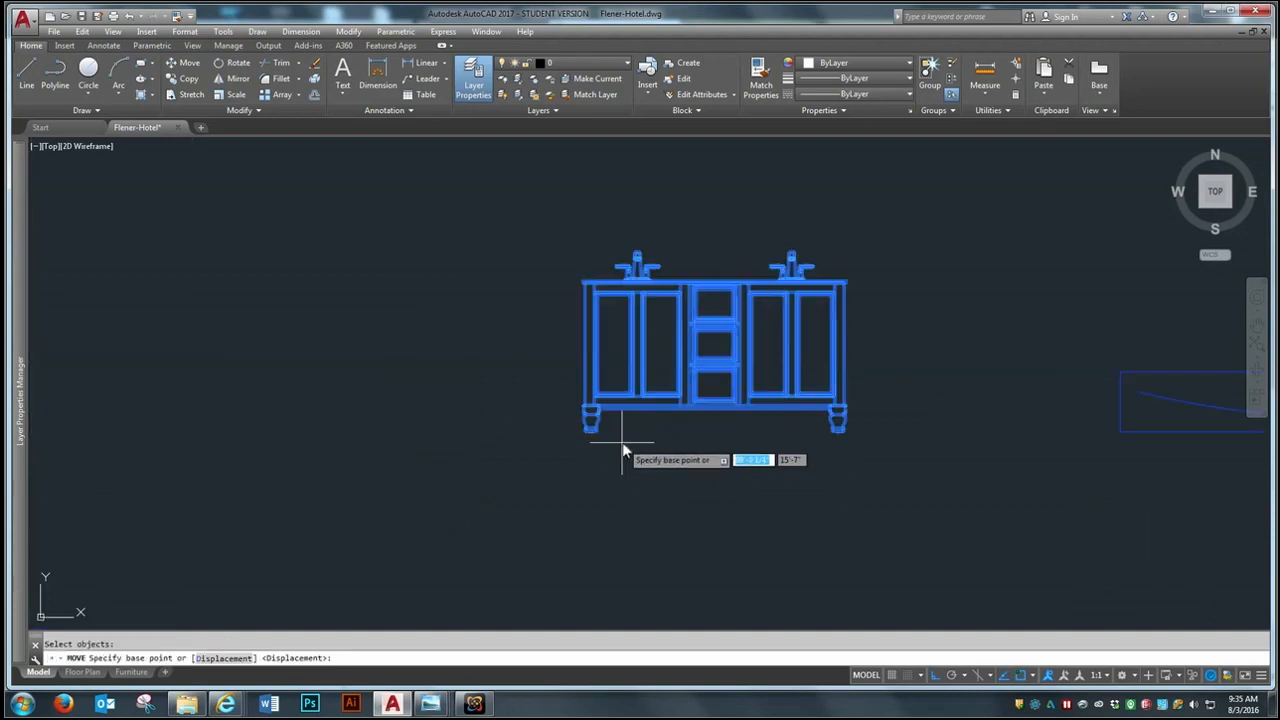
left_click(593, 436)
scroll(700, 430, "down", 4)
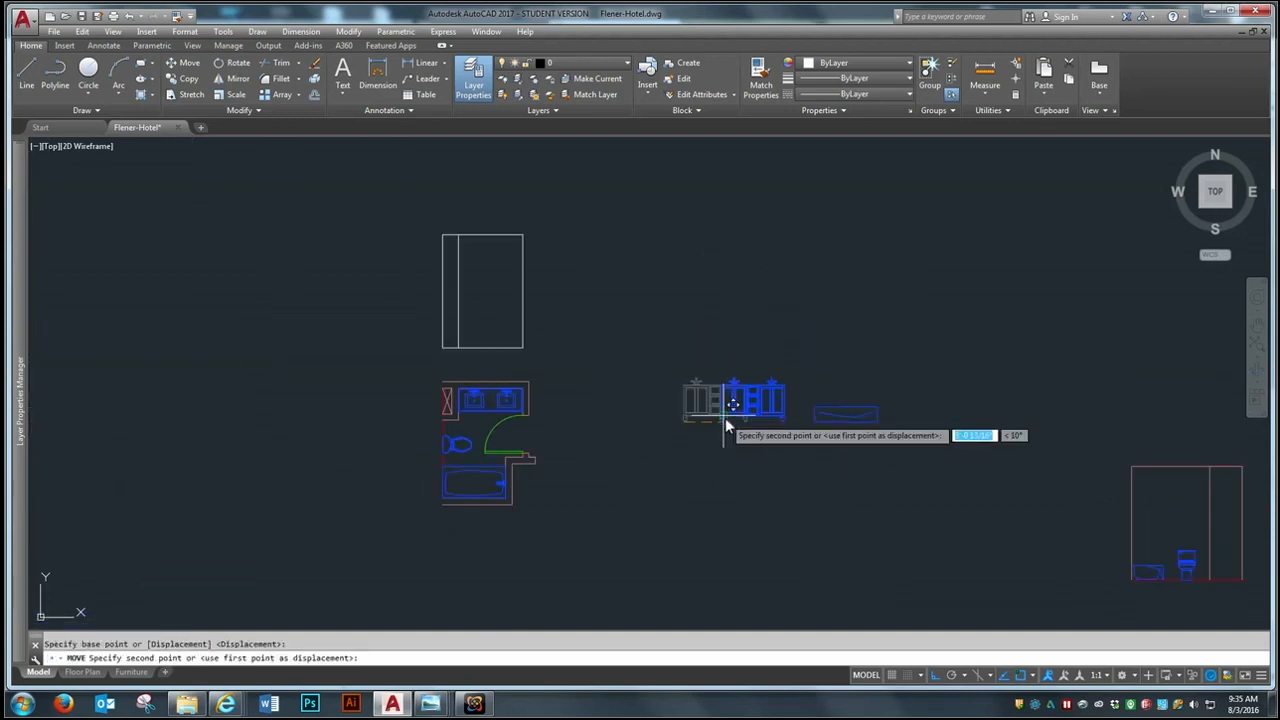
scroll(471, 334, "up", 2)
left_click(503, 361)
Step: Shift the vanity horizontally to the left until it sits roughly between the chase wall and the right wall
key("Return")
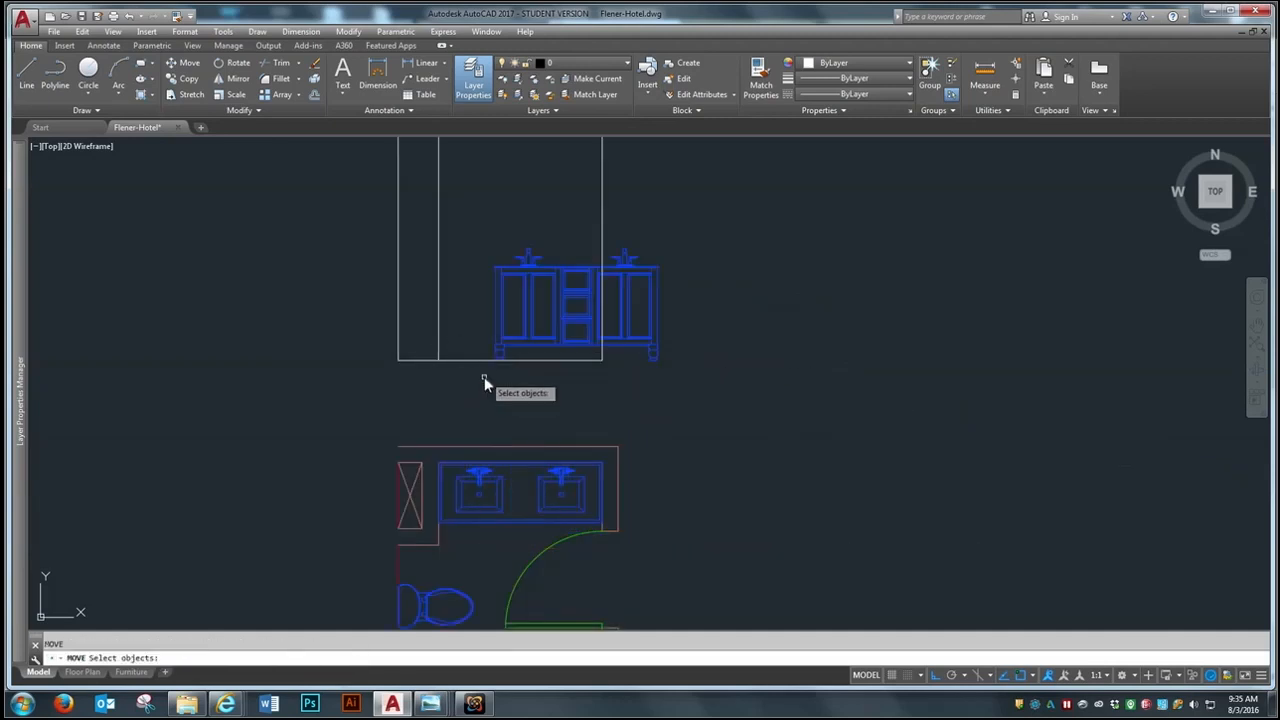
left_click(484, 381)
left_click(685, 240)
key("Return")
left_click(847, 325)
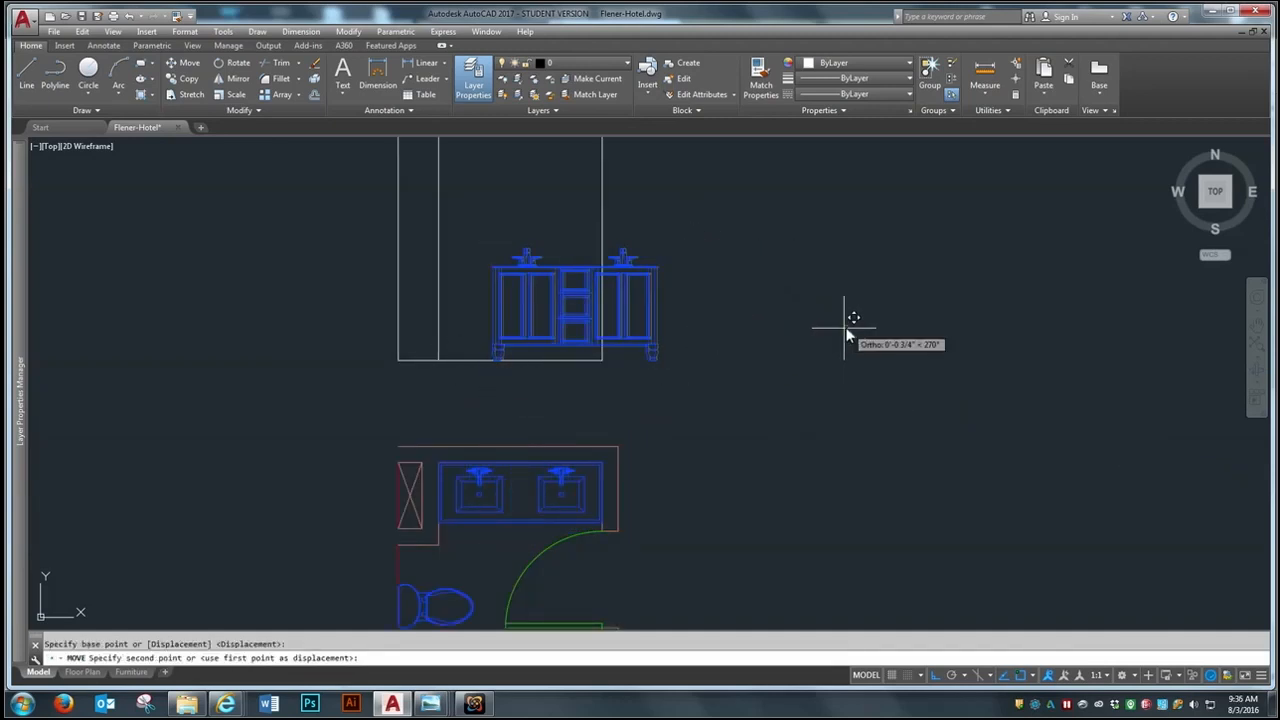
key("Escape")
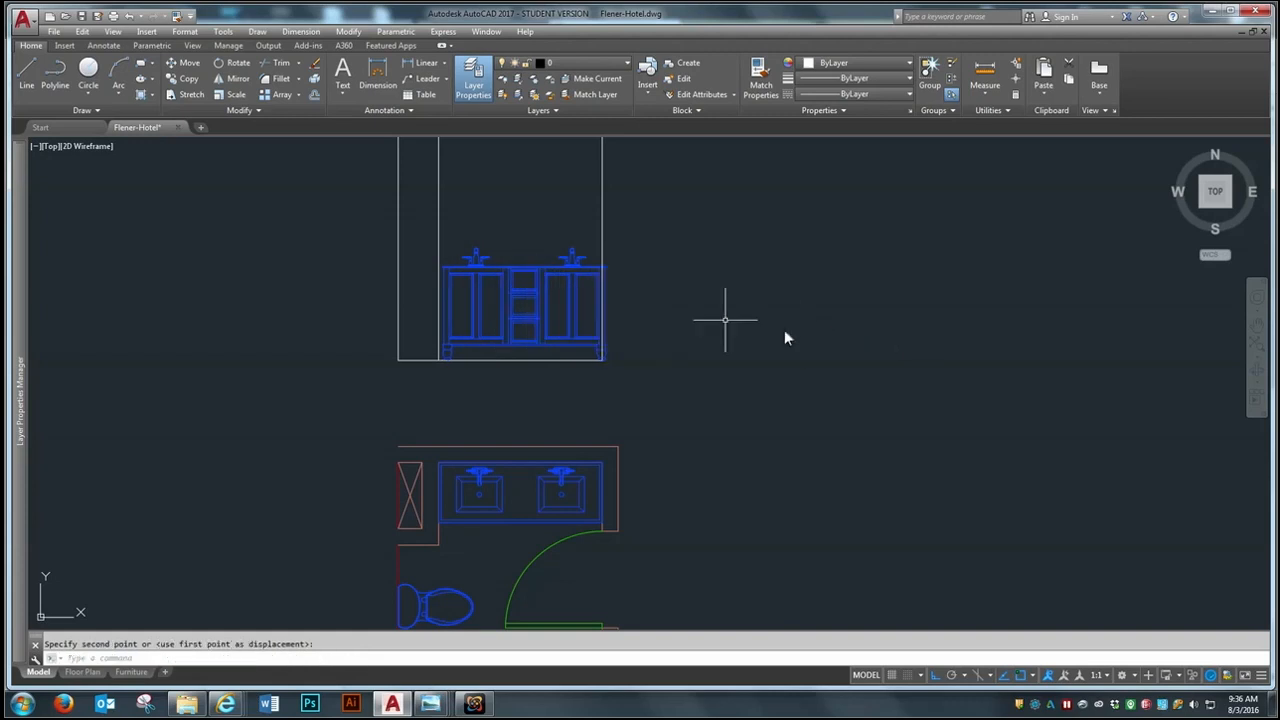
Step: Move the vanity by its countertop's upper-left corner so that it butts against the chase wall line
scroll(532, 284, "up", 2)
key("Return")
left_click(337, 428)
left_click(655, 245)
key("Return")
scroll(357, 240, "up", 6)
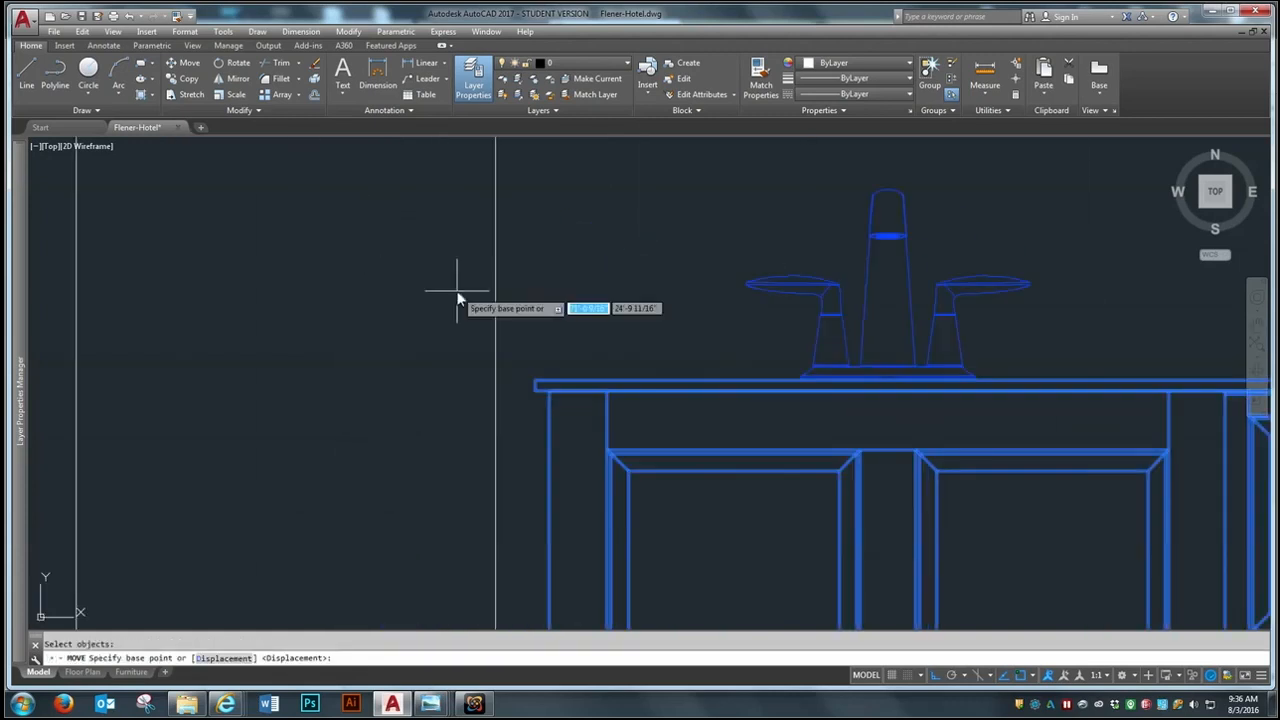
left_click(534, 381)
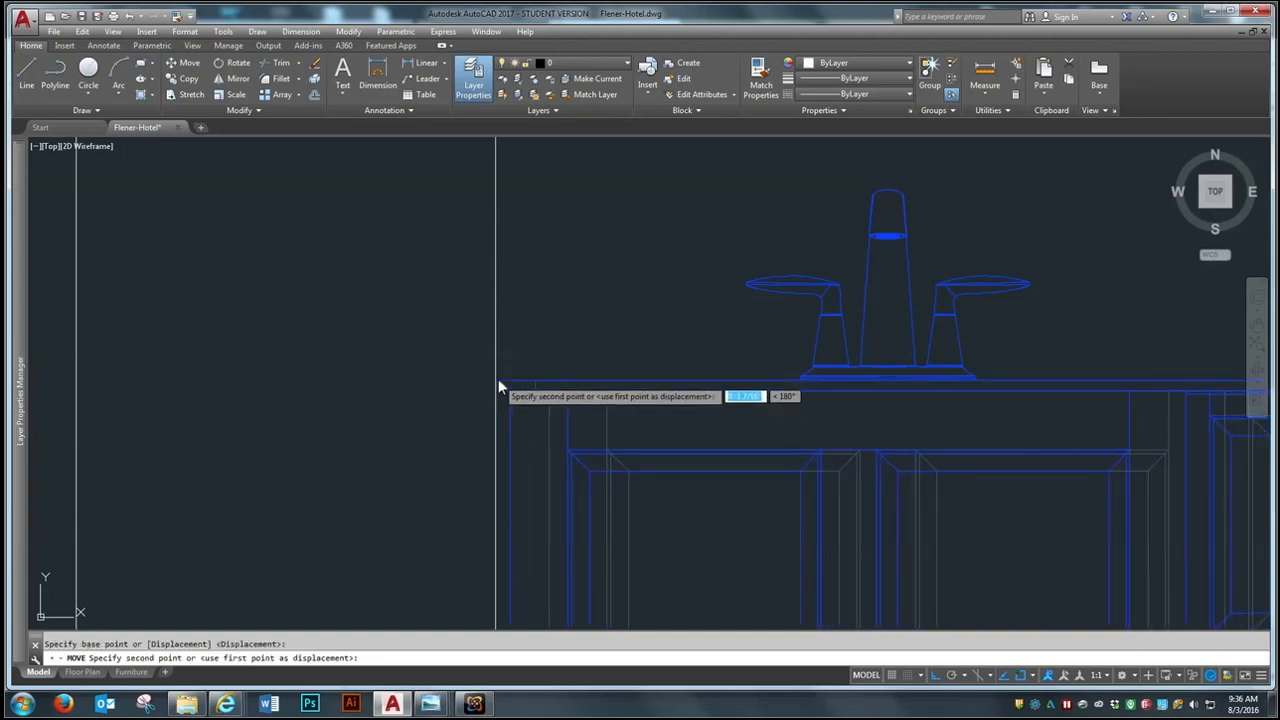
left_click(497, 381)
Step: Move the complete vanity wall elevation horizontally to the right, clear of the bathroom plan
scroll(438, 325, "down", 4)
scroll(443, 322, "down", 6)
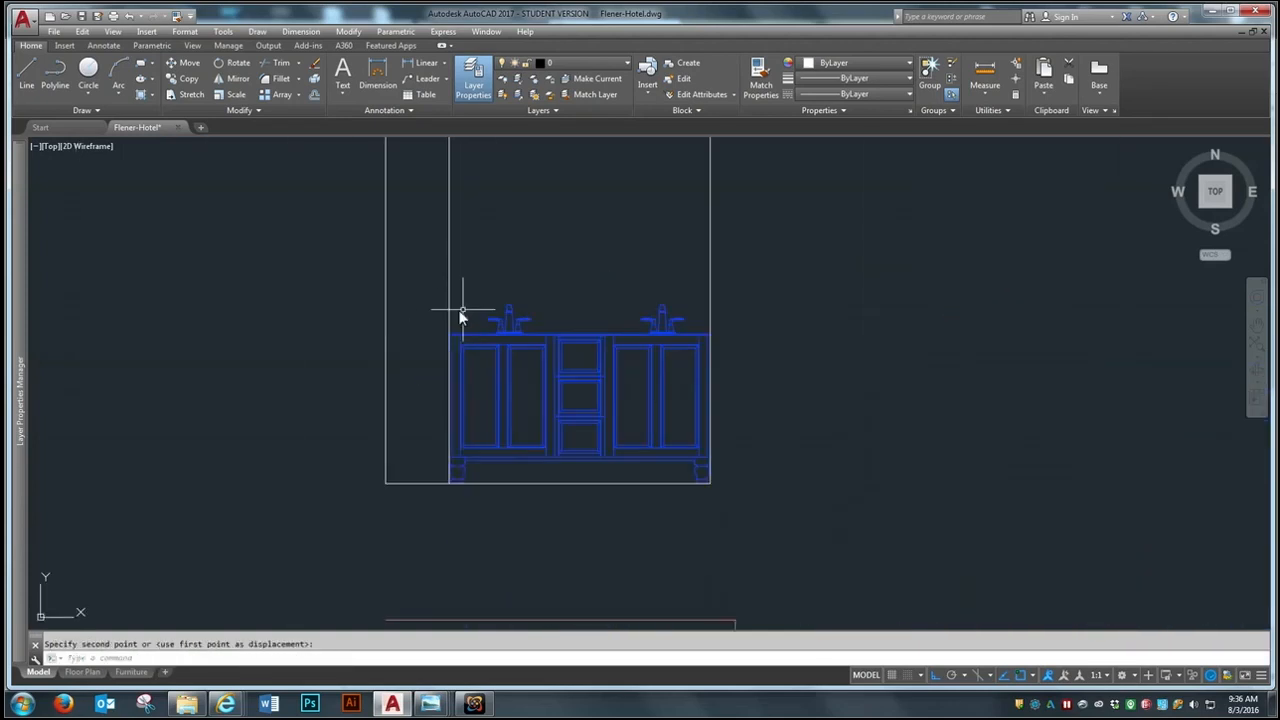
key("Return")
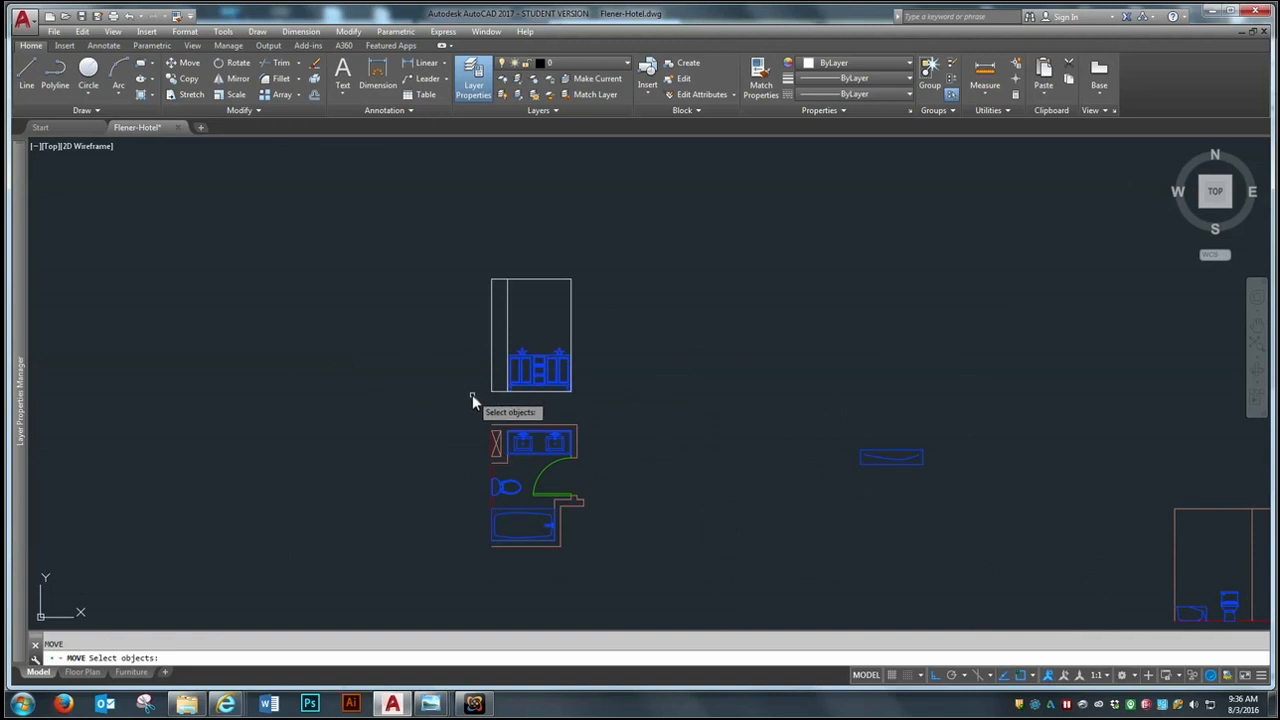
left_click(472, 396)
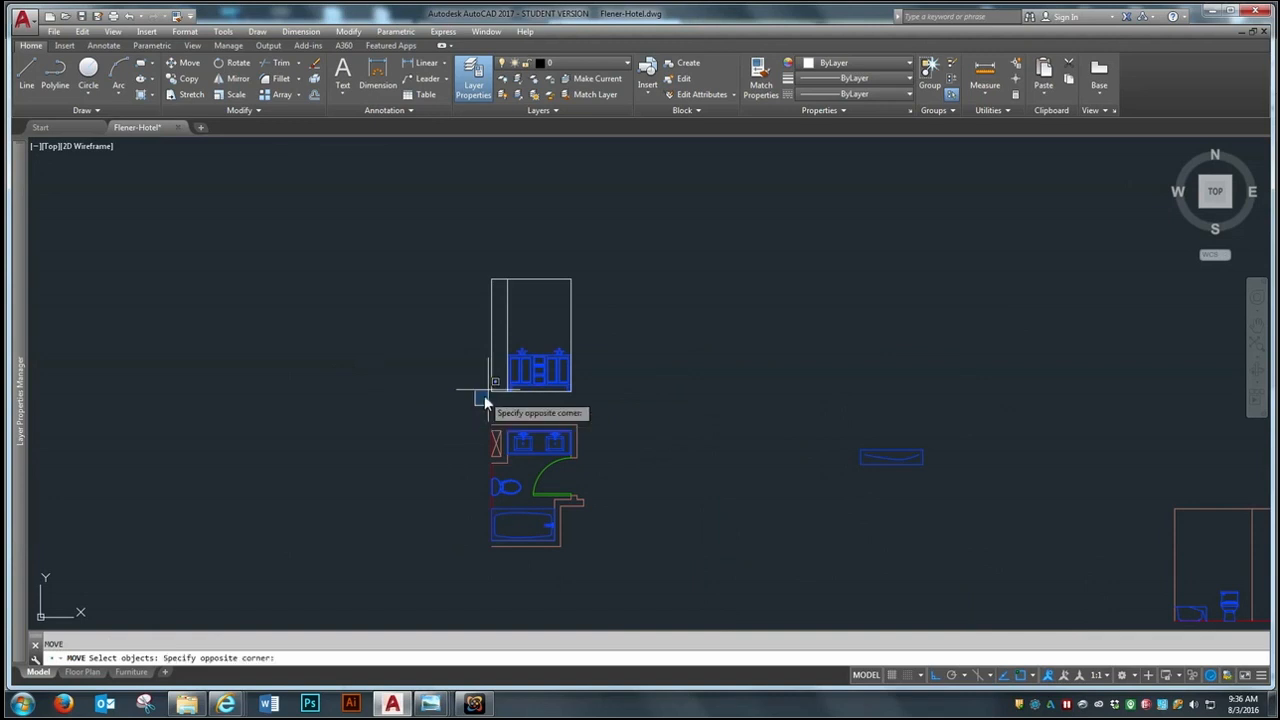
left_click(588, 277)
key("Return")
left_click(586, 318)
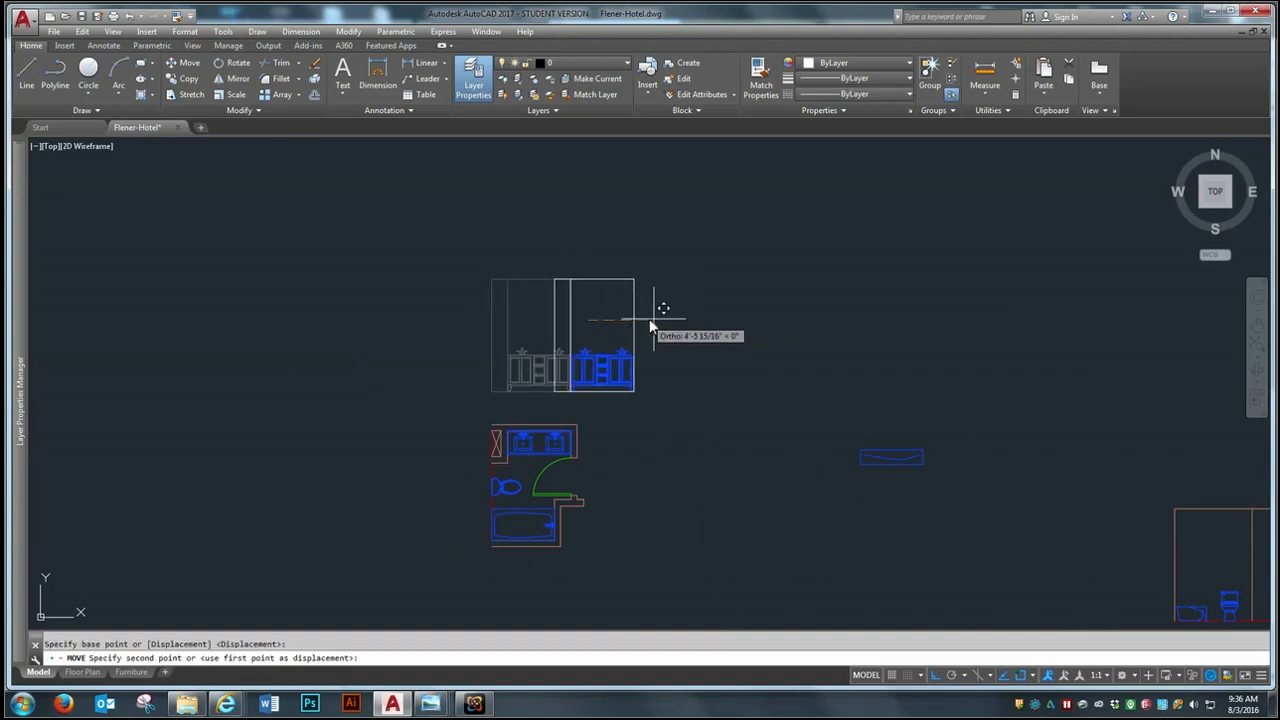
left_click(797, 329)
Step: Draw a 2' horizontal spacing line to the left from the lower-left corner of the toilet and tub elevation
scroll(839, 306, "up", 4)
scroll(370, 240, "down", 4)
scroll(315, 265, "down", 2)
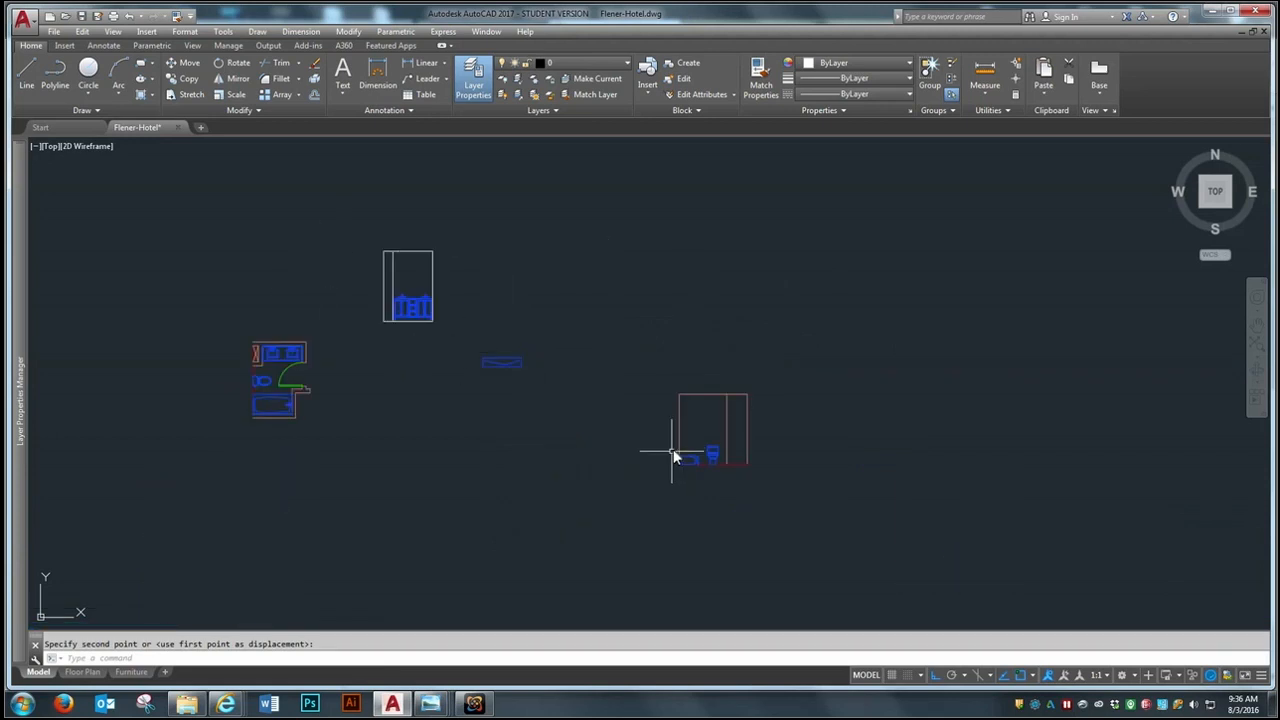
scroll(687, 500, "up", 5)
type("l")
key("Return")
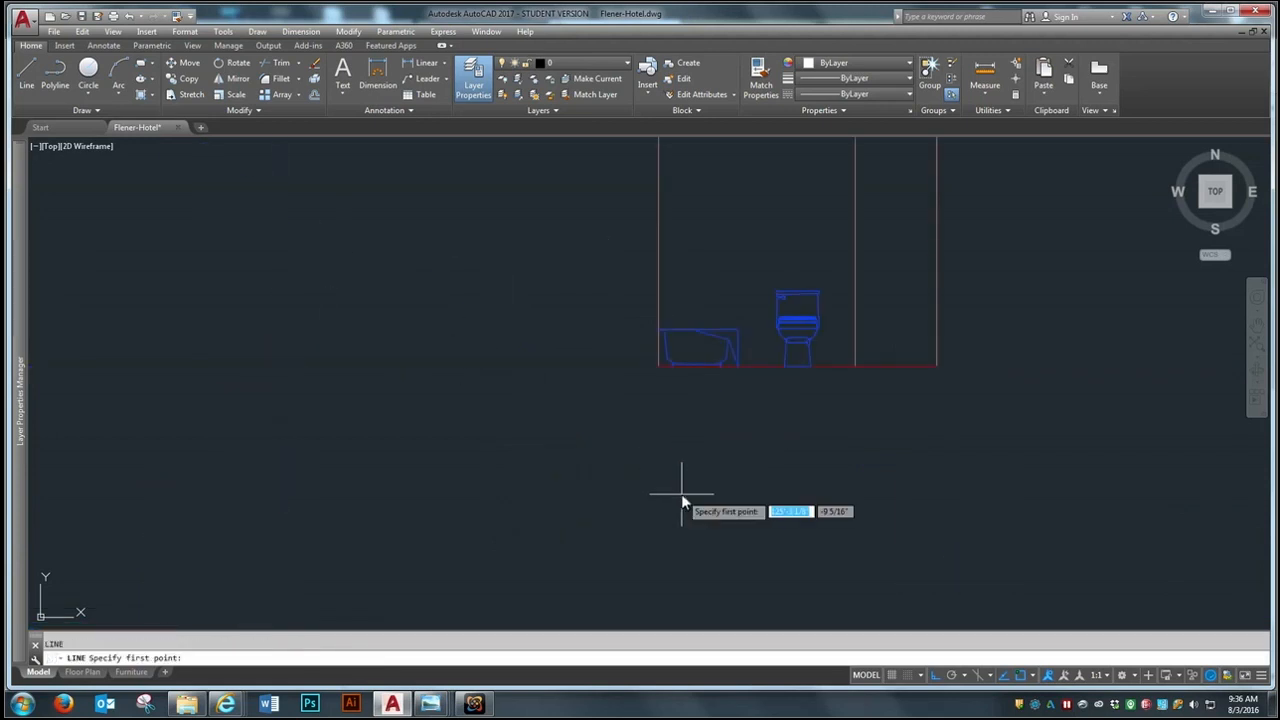
left_click(657, 365)
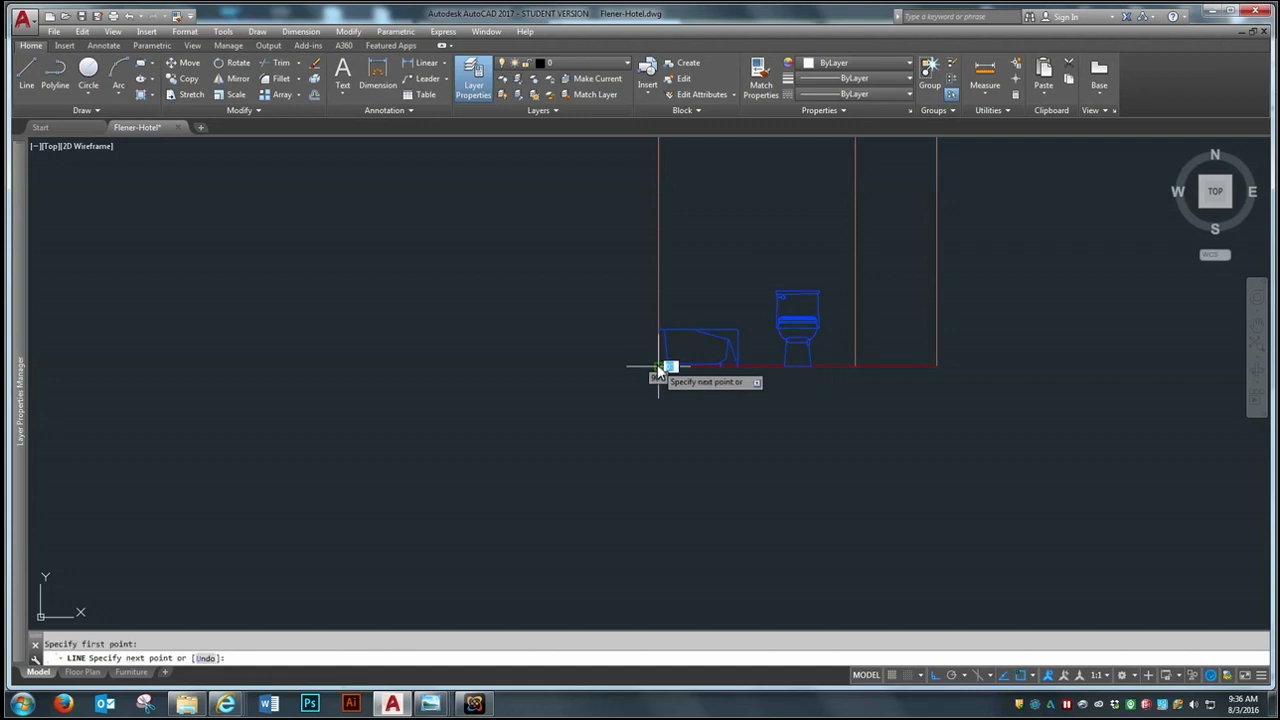
type("2")
key("Return")
scroll(815, 460, "down", 8)
key("Escape")
Step: Move the vanity wall elevation by its lower-right corner to the left end of the spacing line beside the toilet and tub elevation
type("m")
key("Return")
scroll(655, 315, "up", 2)
left_click(620, 302)
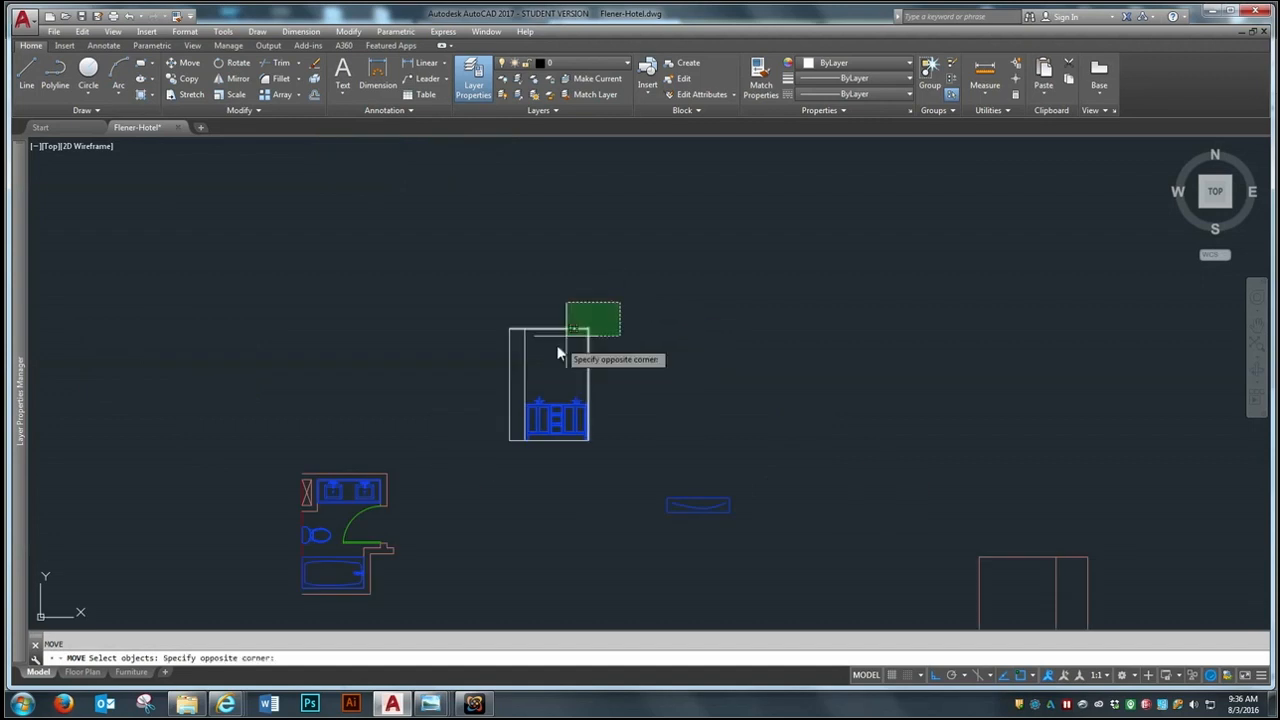
left_click(489, 459)
key("Return")
scroll(592, 435, "up", 6)
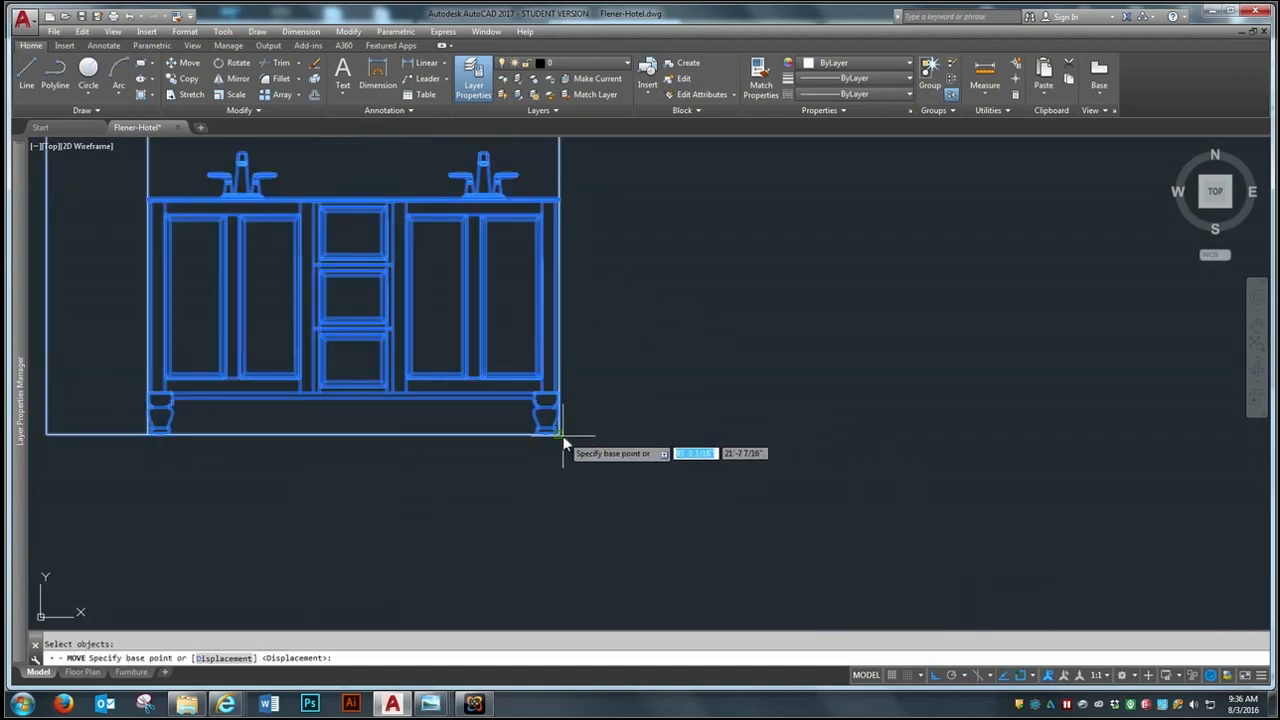
left_click(562, 443)
scroll(467, 350, "down", 7)
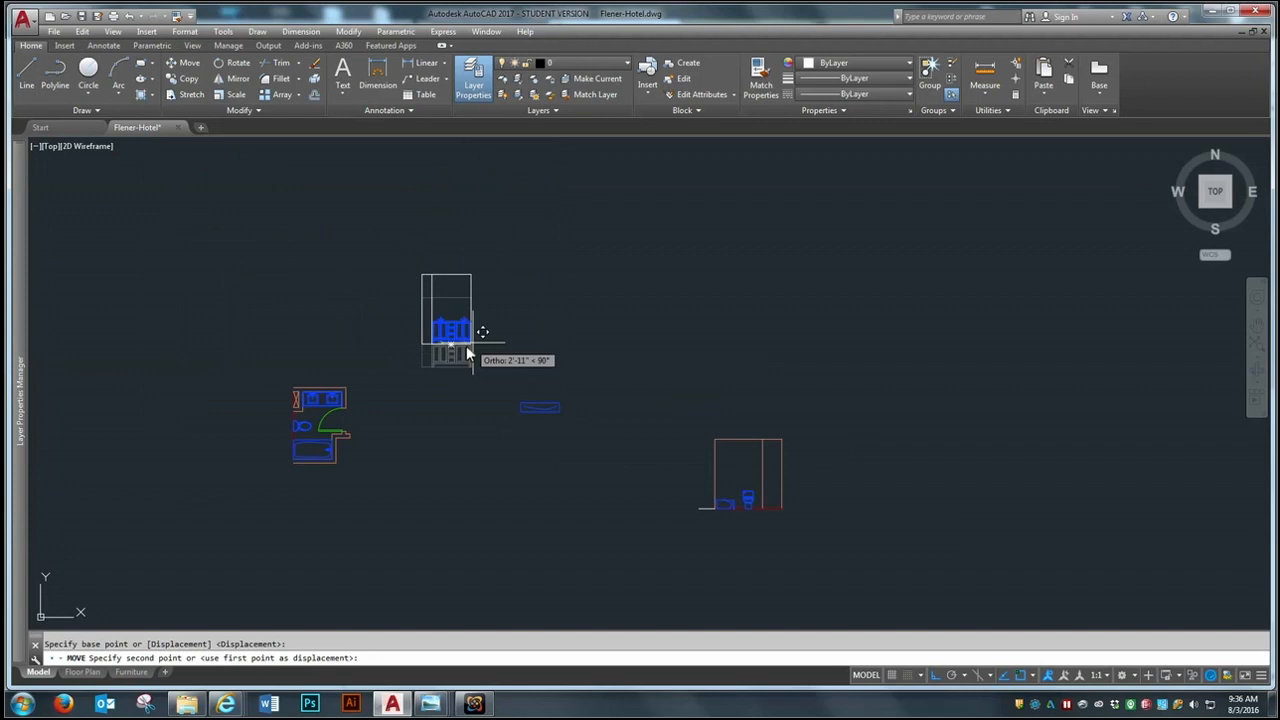
scroll(715, 492, "up", 7)
Step: Rotate the whole bathroom plan 90° counterclockwise so that the door wall faces up
scroll(485, 435, "down", 10)
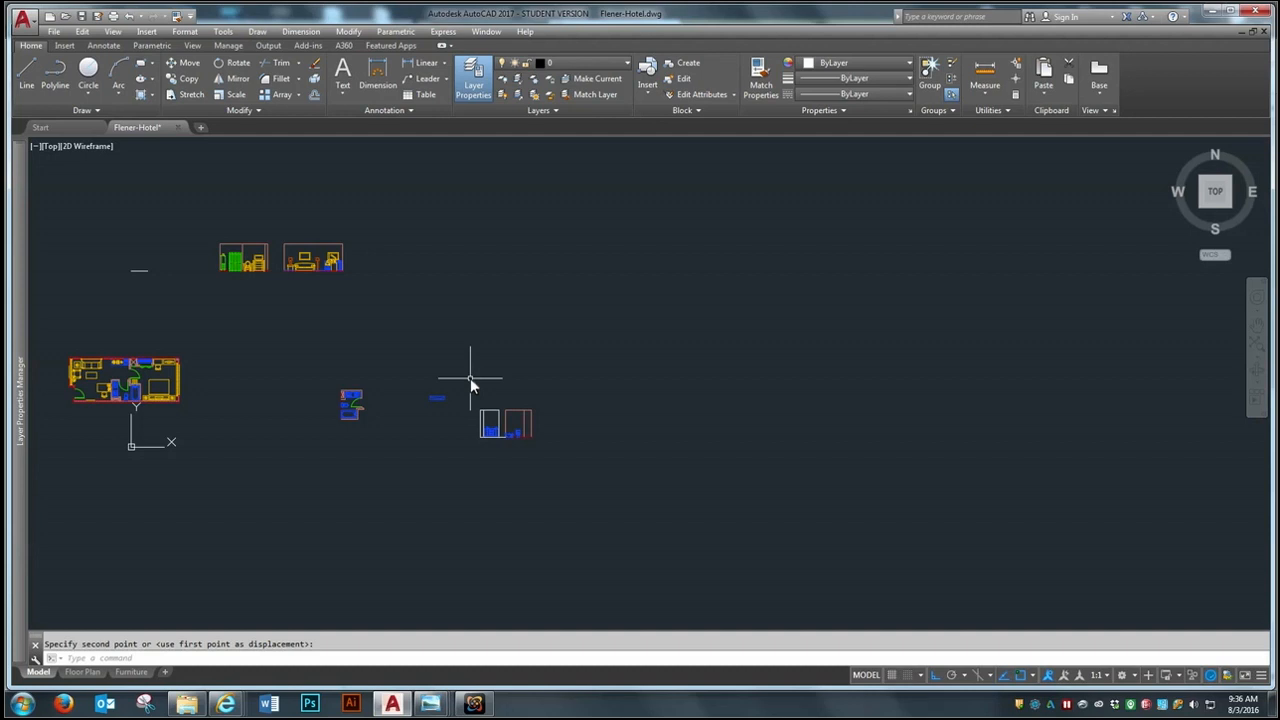
scroll(437, 432, "up", 2)
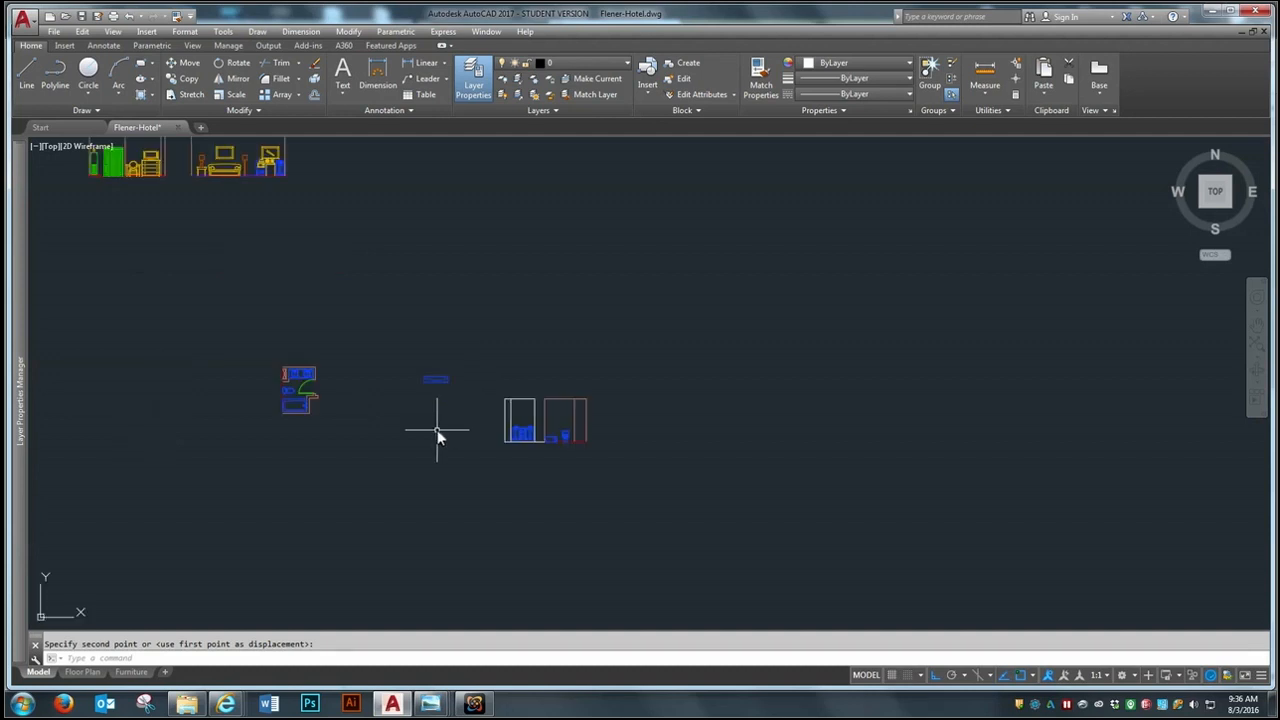
scroll(250, 390, "up", 2)
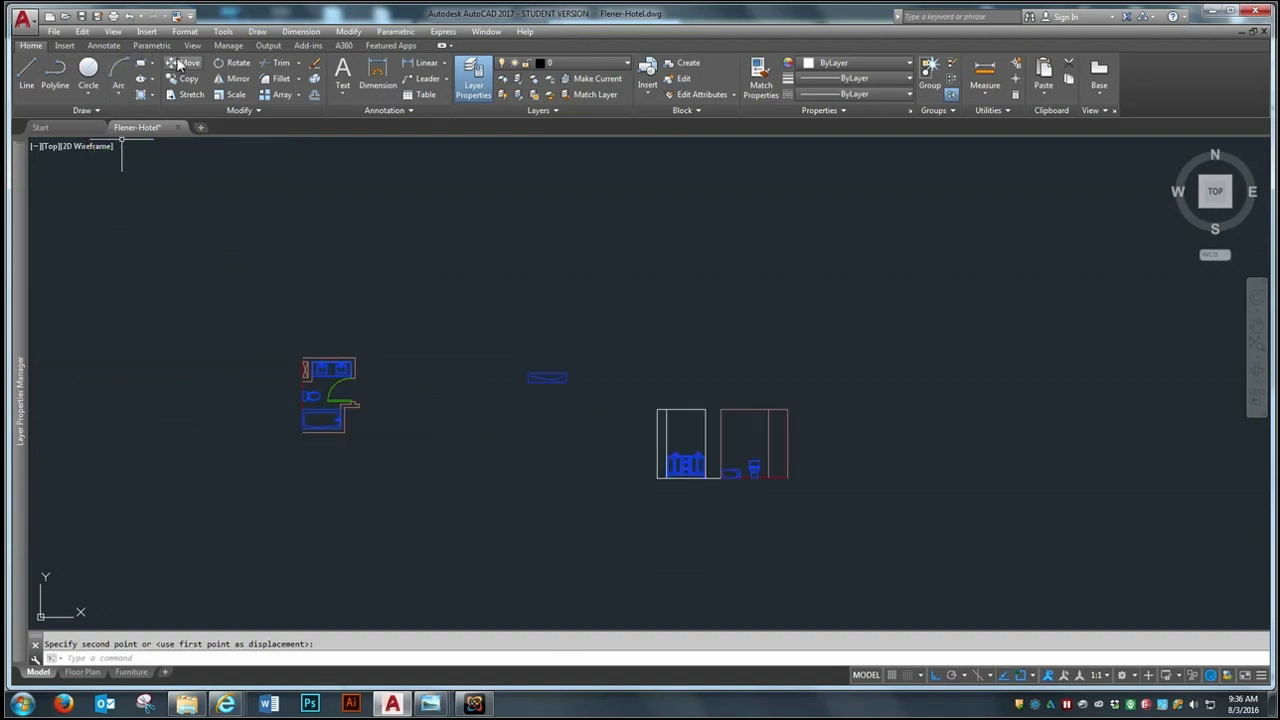
left_click(238, 64)
left_click(410, 308)
left_click(248, 462)
key("Return")
scroll(330, 420, "up", 4)
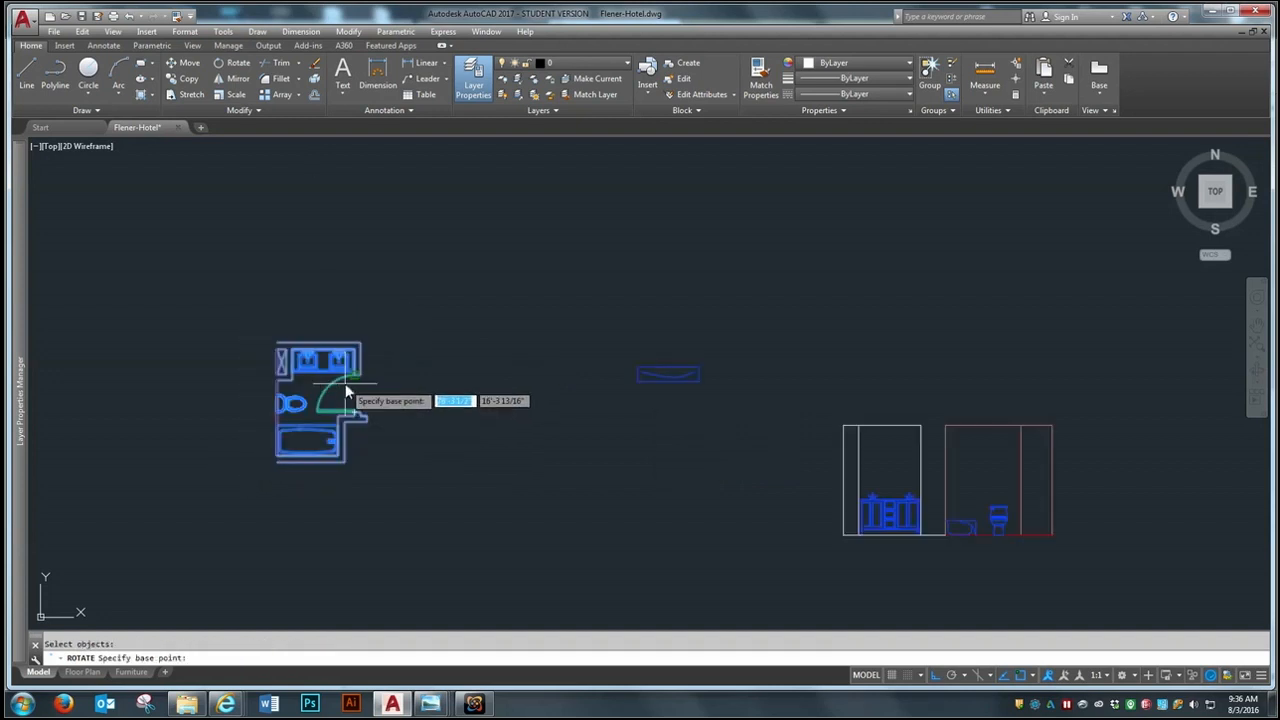
left_click(358, 432)
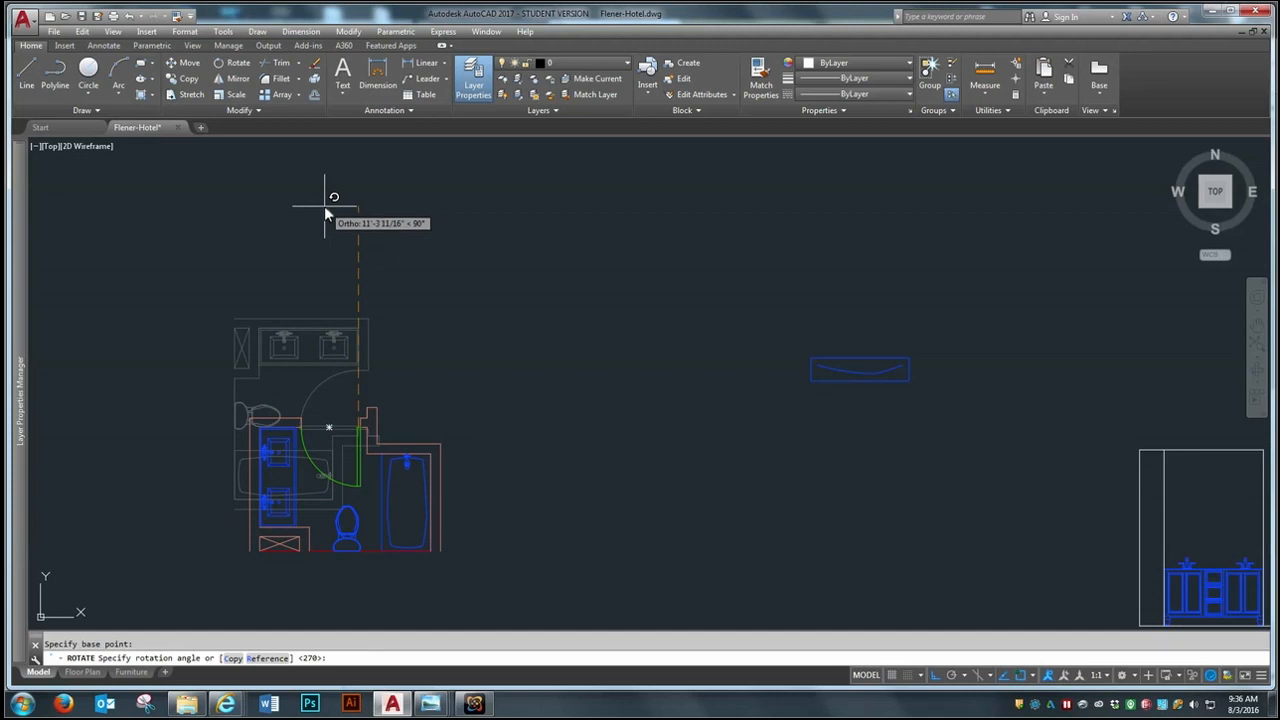
left_click(324, 202)
Step: Draw a horizontal floor line above the rotated bathroom plan, extending past both sides of it
type("l")
key("Return")
left_click(194, 342)
left_click(658, 322)
scroll(594, 402, "down", 2)
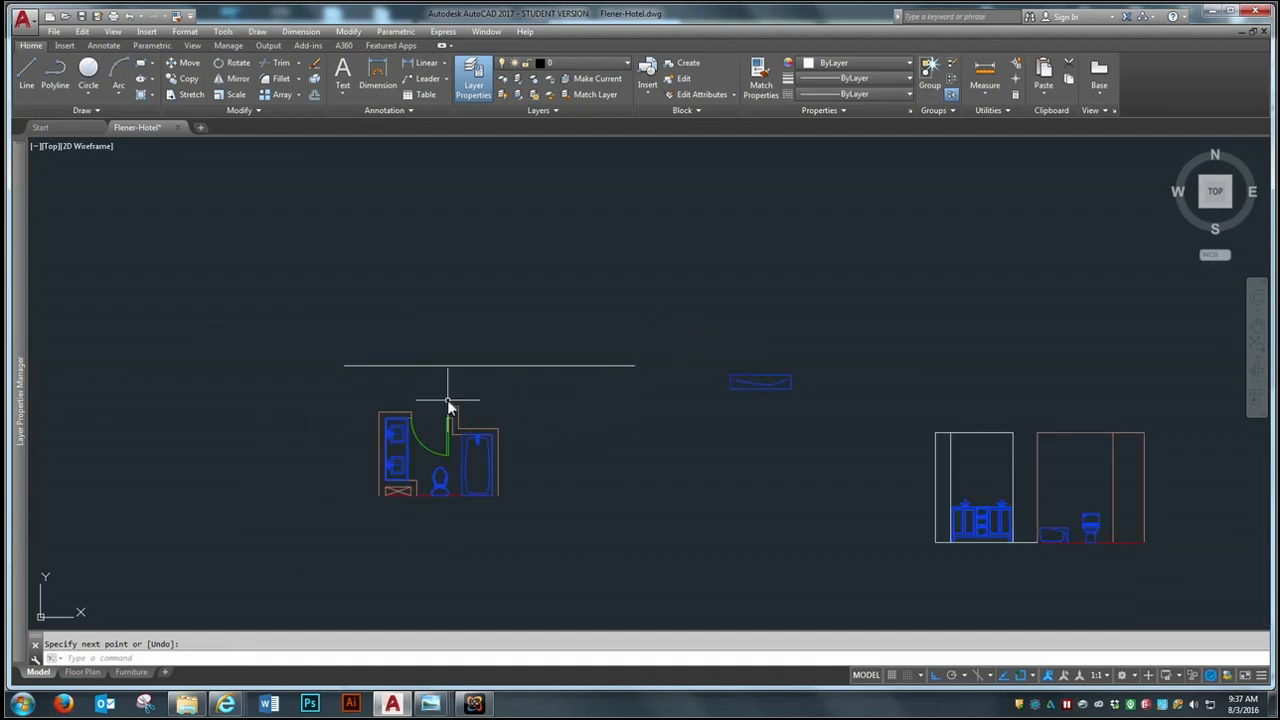
Step: Project vertical lines upward past the floor line from the tub's upper-right corner and the inside wall corner left of the tub
key("Return")
scroll(508, 423, "up", 2)
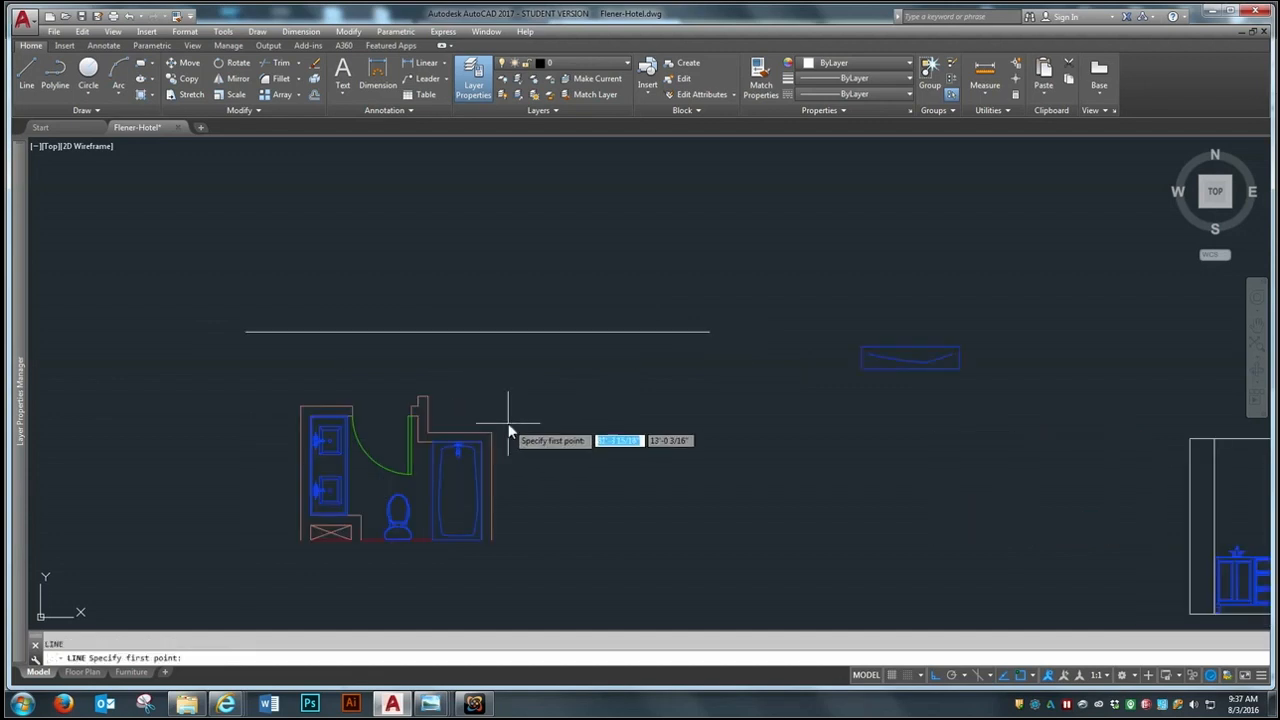
left_click(481, 442)
scroll(480, 376, "down", 3)
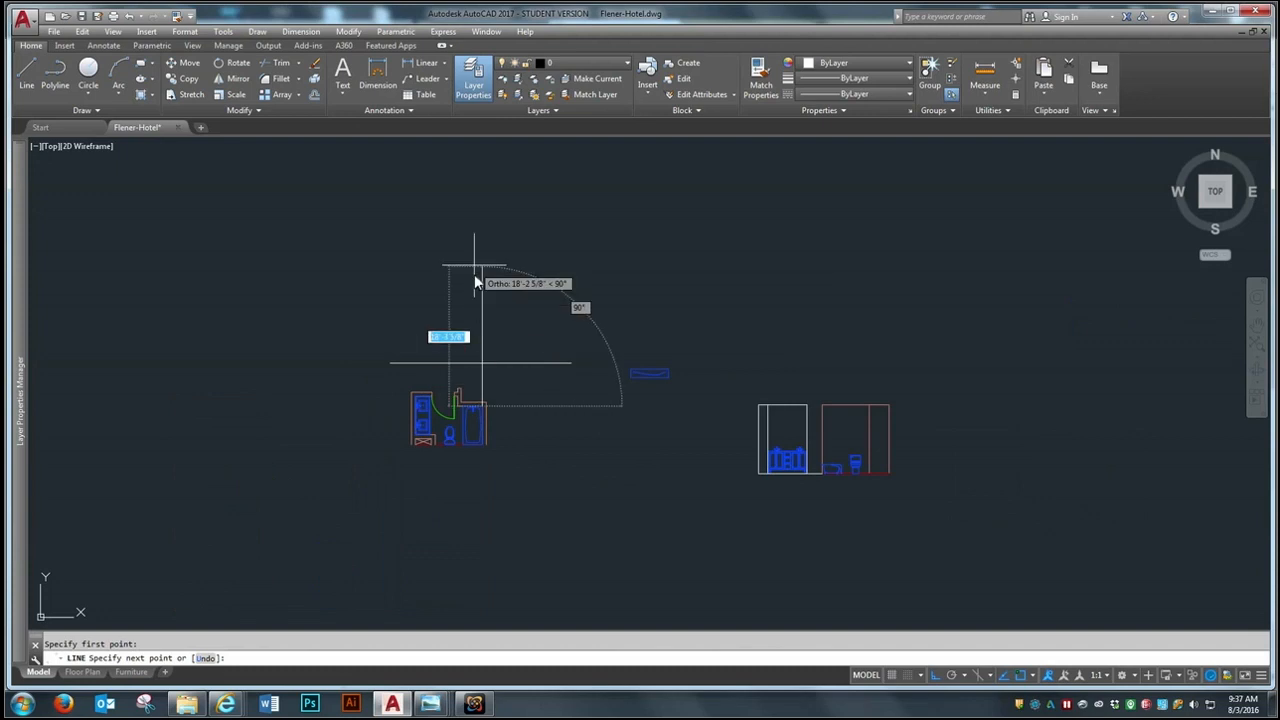
key("Return")
scroll(443, 366, "up", 3)
key("Return")
left_click(480, 471)
scroll(486, 382, "down", 3)
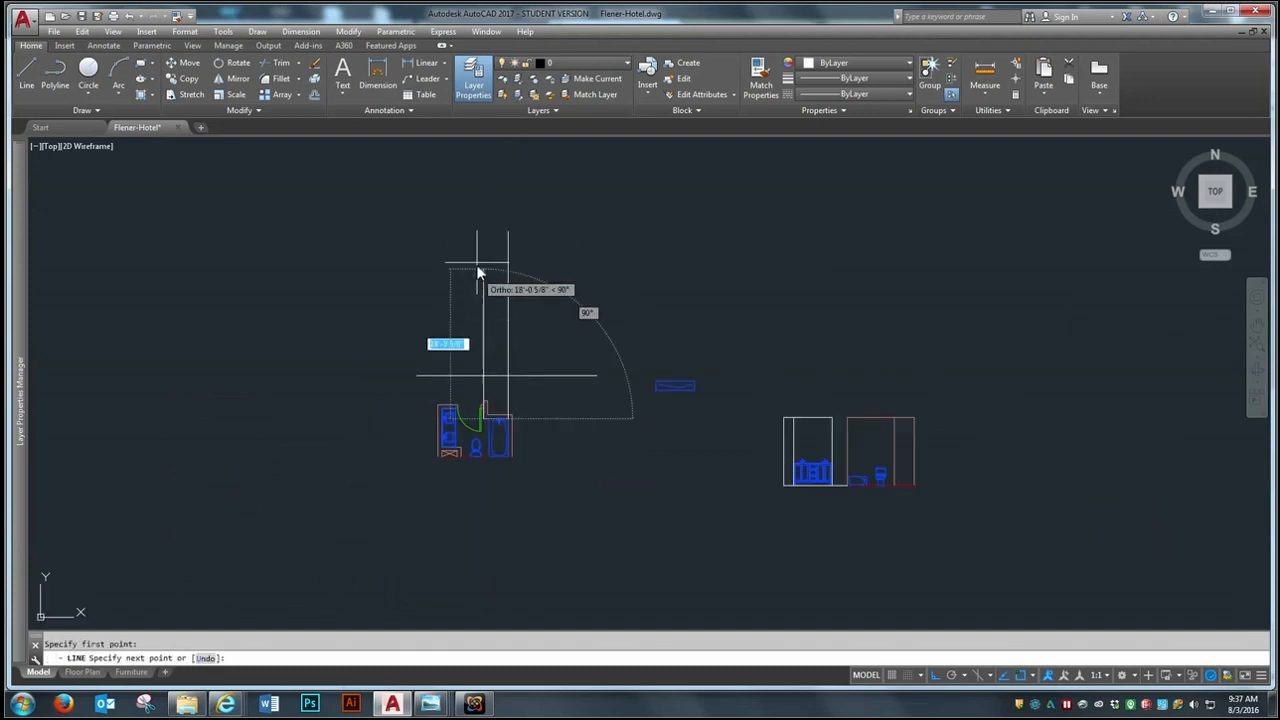
key("Return")
Step: Project vertical lines upward past the floor line from the right and left jambs of the bathroom door opening
key("Return")
scroll(473, 373, "up", 3)
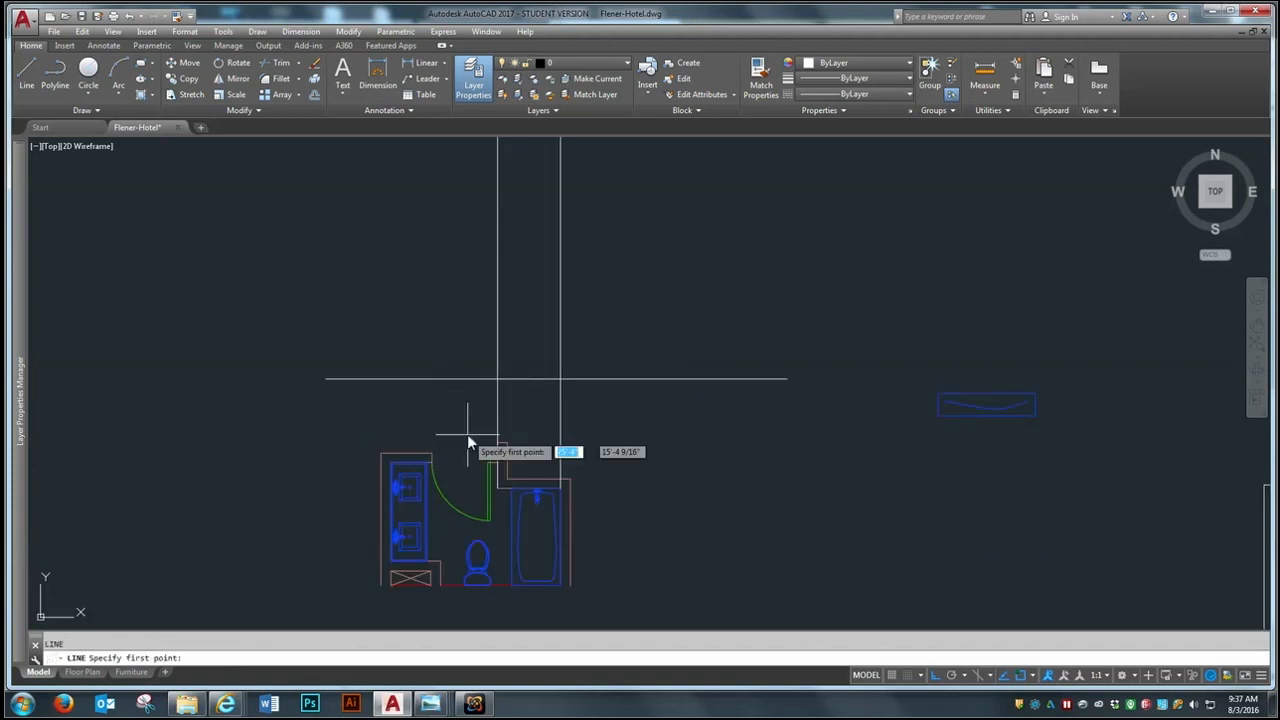
left_click(499, 447)
scroll(500, 449, "down", 3)
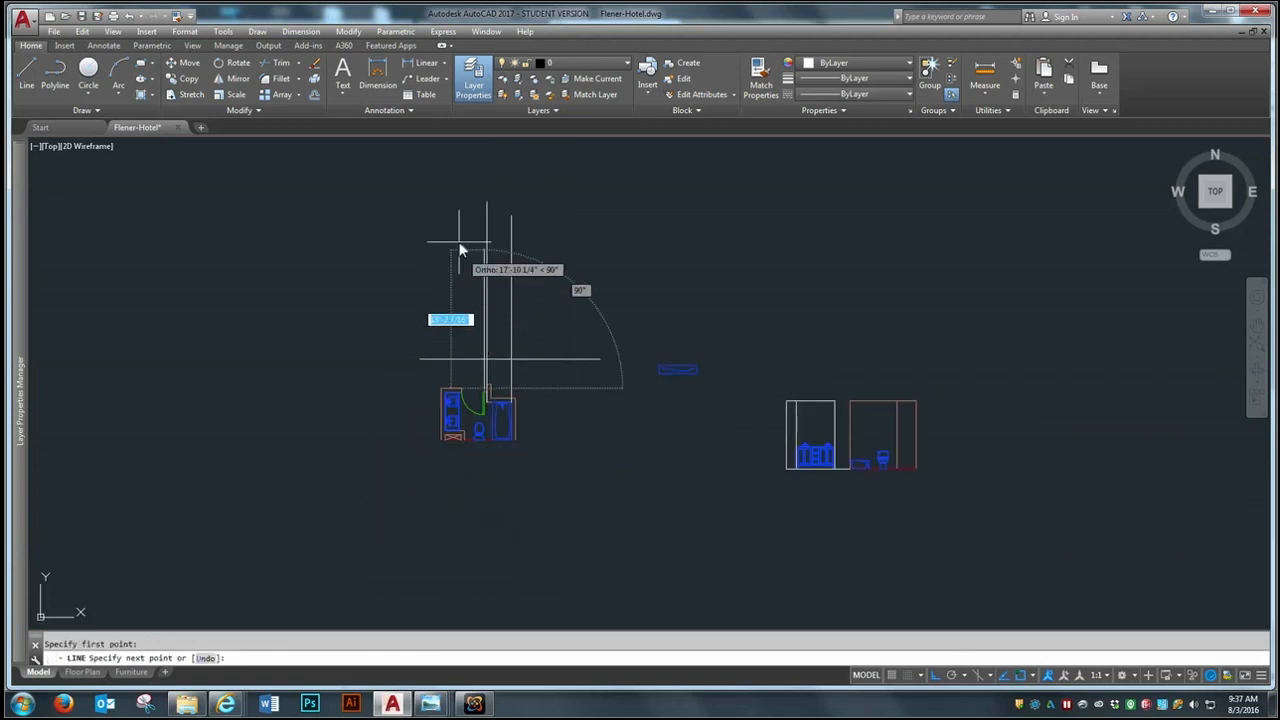
left_click(456, 206)
key("Return")
scroll(464, 378, "up", 3)
key("Return")
left_click(455, 449)
scroll(455, 449, "down", 3)
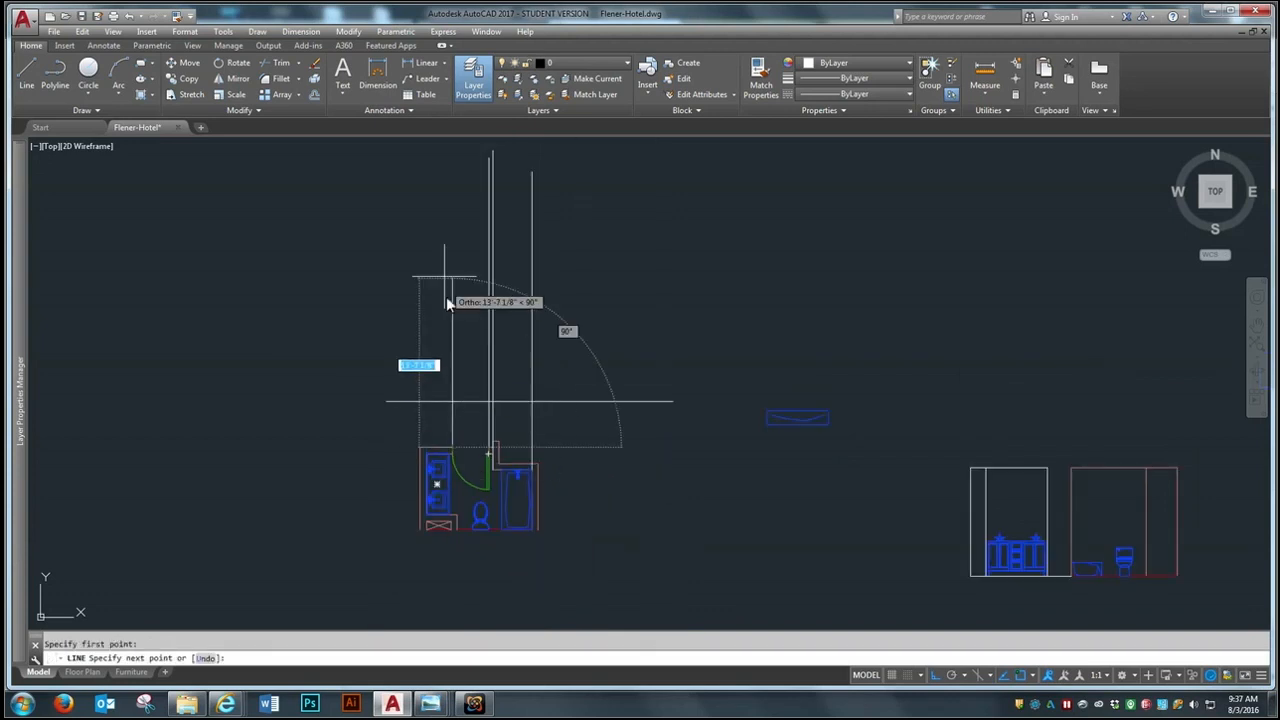
left_click(445, 206)
key("Return")
Step: Project a vertical line upward past the floor line from the inside wall corner at the vanity's upper-left end
scroll(444, 429, "up", 3)
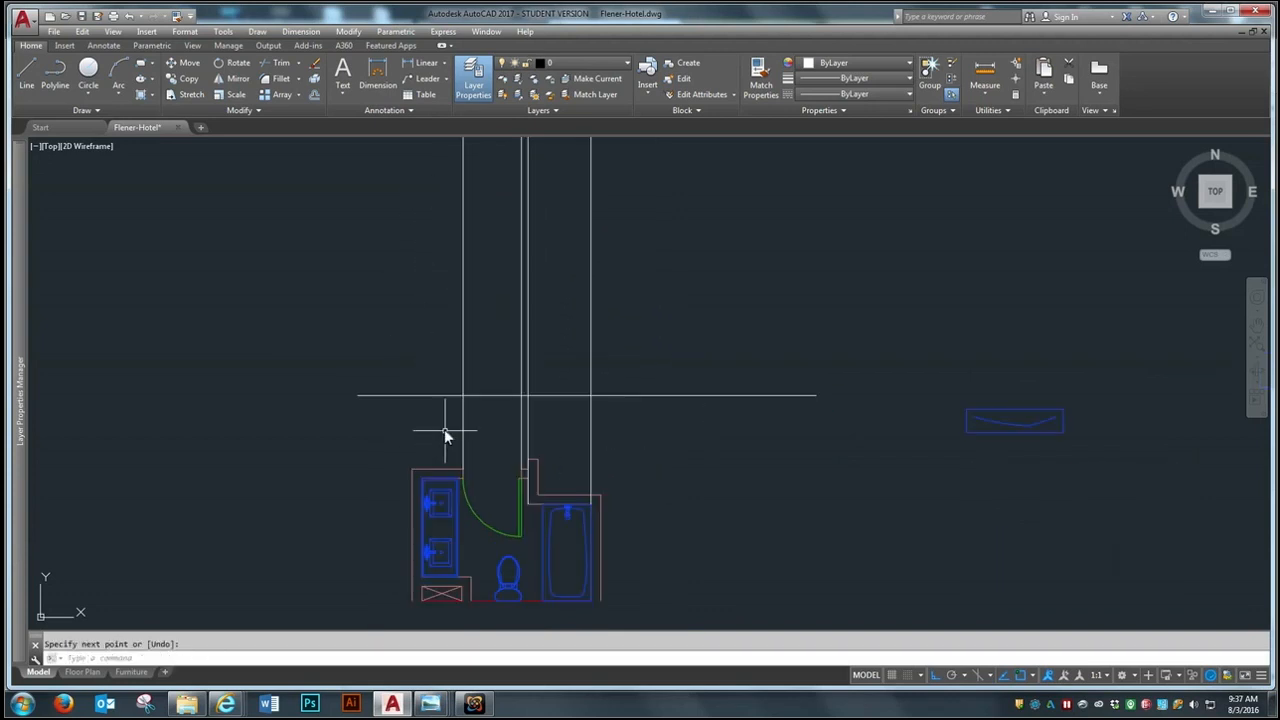
scroll(444, 429, "up", 3)
key("Return")
left_click(425, 473)
scroll(424, 505, "down", 3)
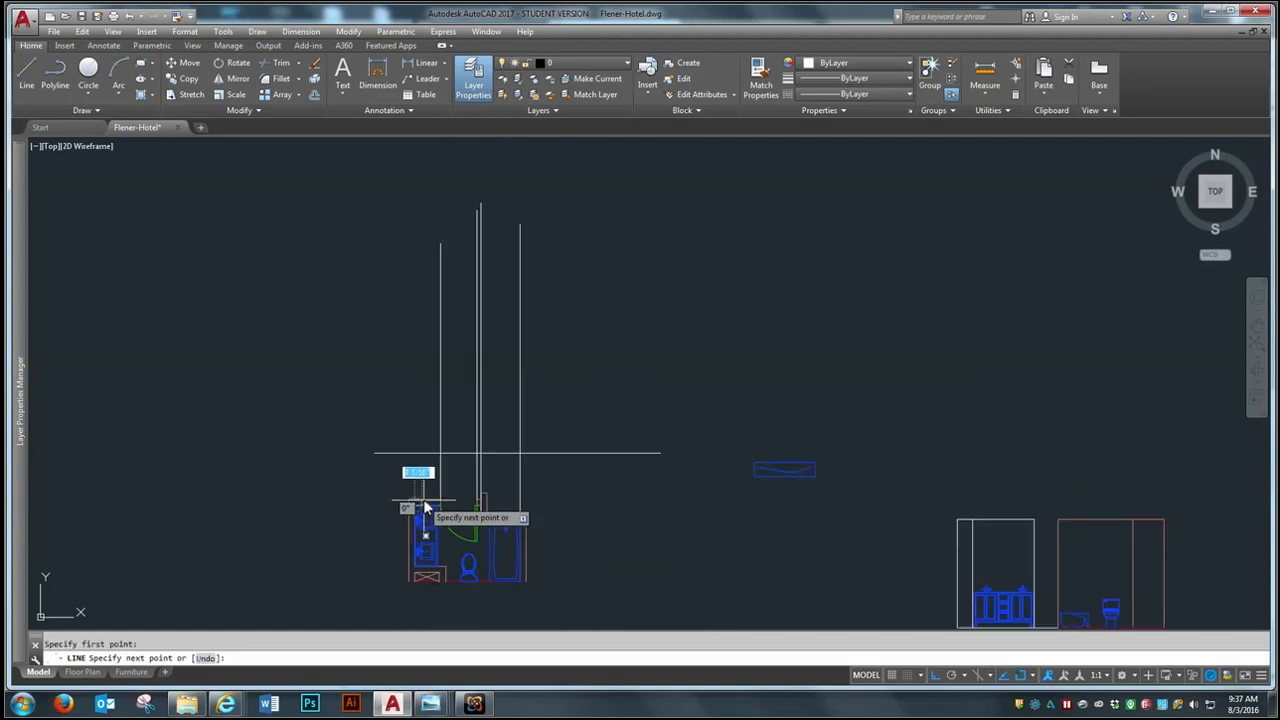
left_click(416, 238)
key("Return")
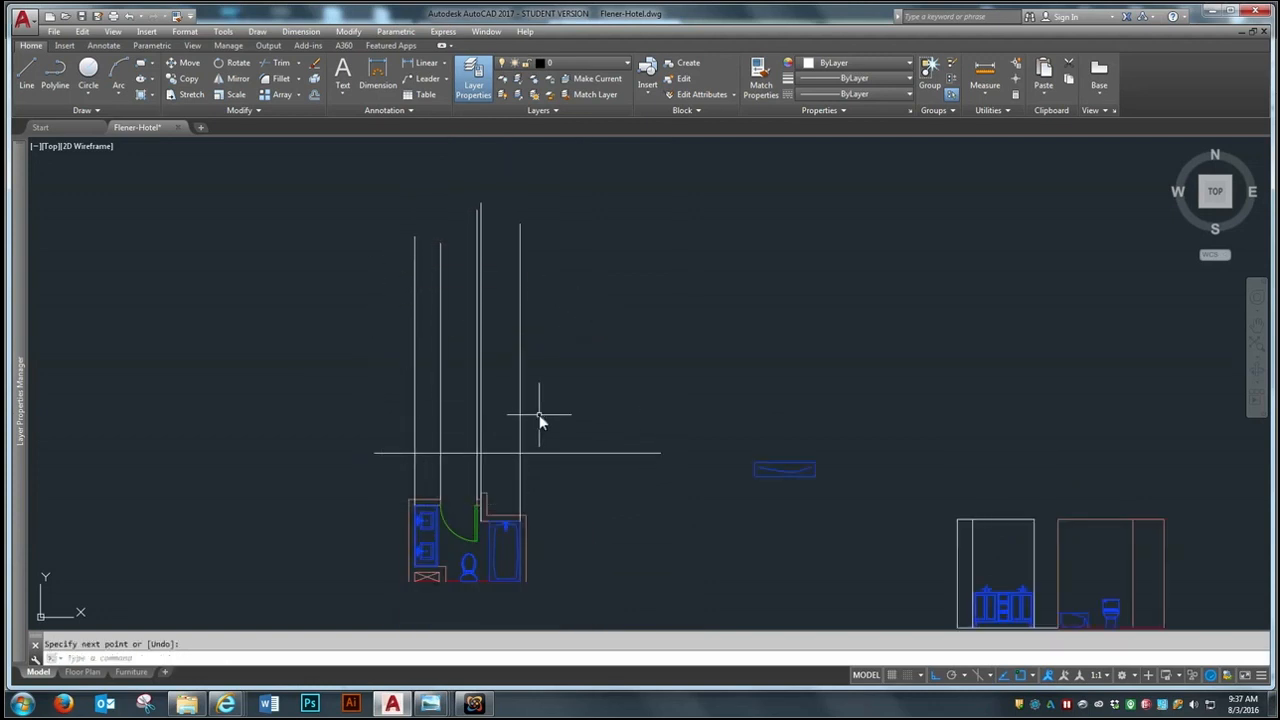
Step: Offset the horizontal floor line 9' upward to create the ceiling line
type("o")
key("Return")
type("9")
key("Return")
left_click(561, 452)
left_click(570, 375)
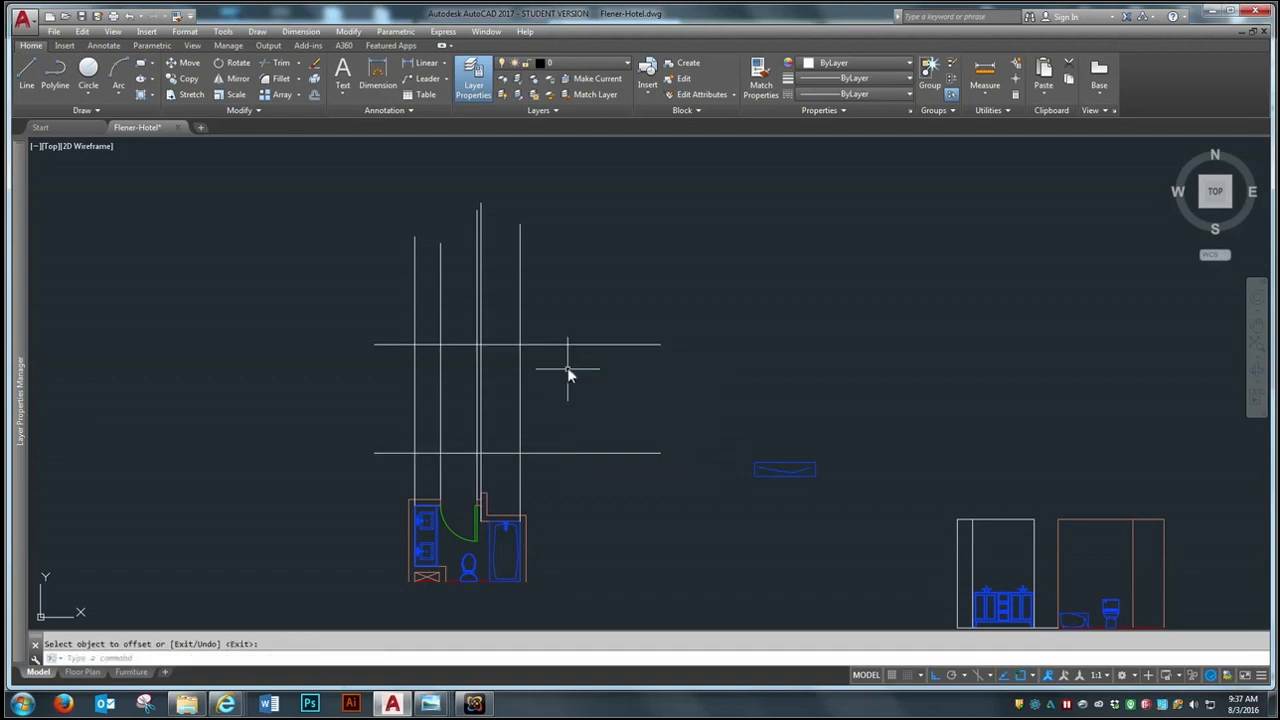
Step: Fillet the ceiling line with the leftmost and rightmost projection lines at zero radius to form the elevation's upper corners
scroll(377, 400, "up", 2)
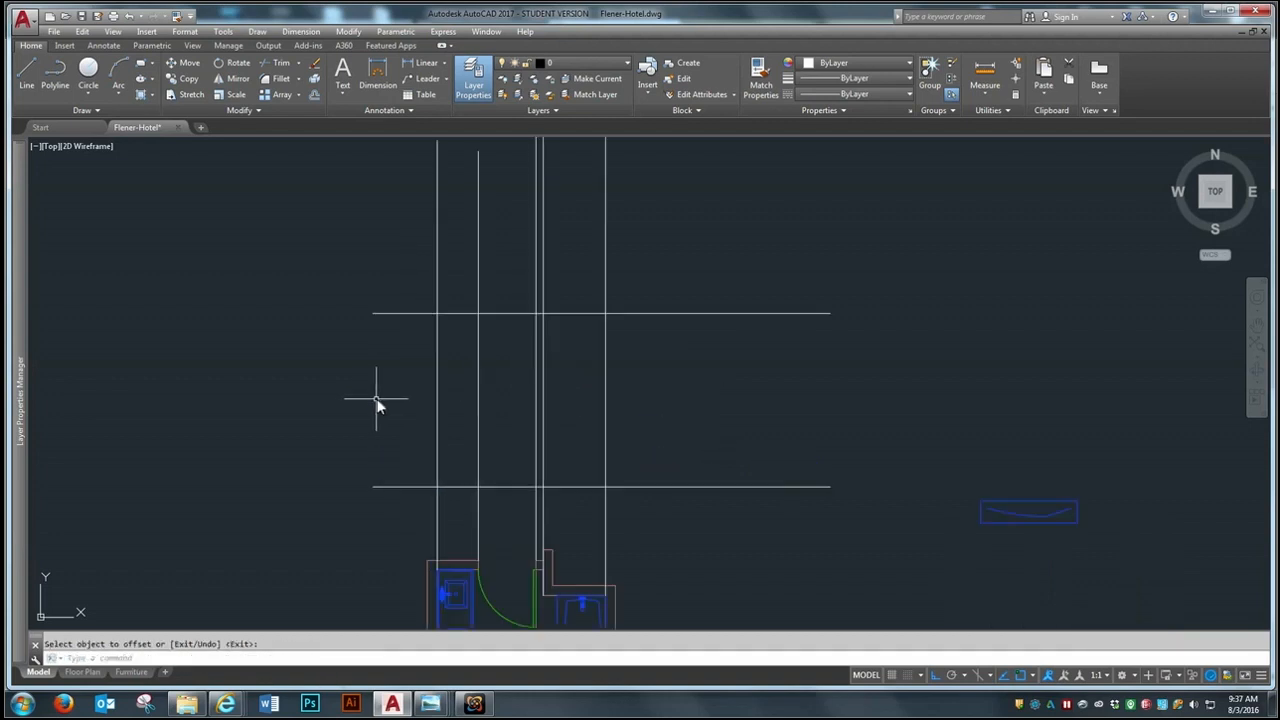
left_click(285, 82)
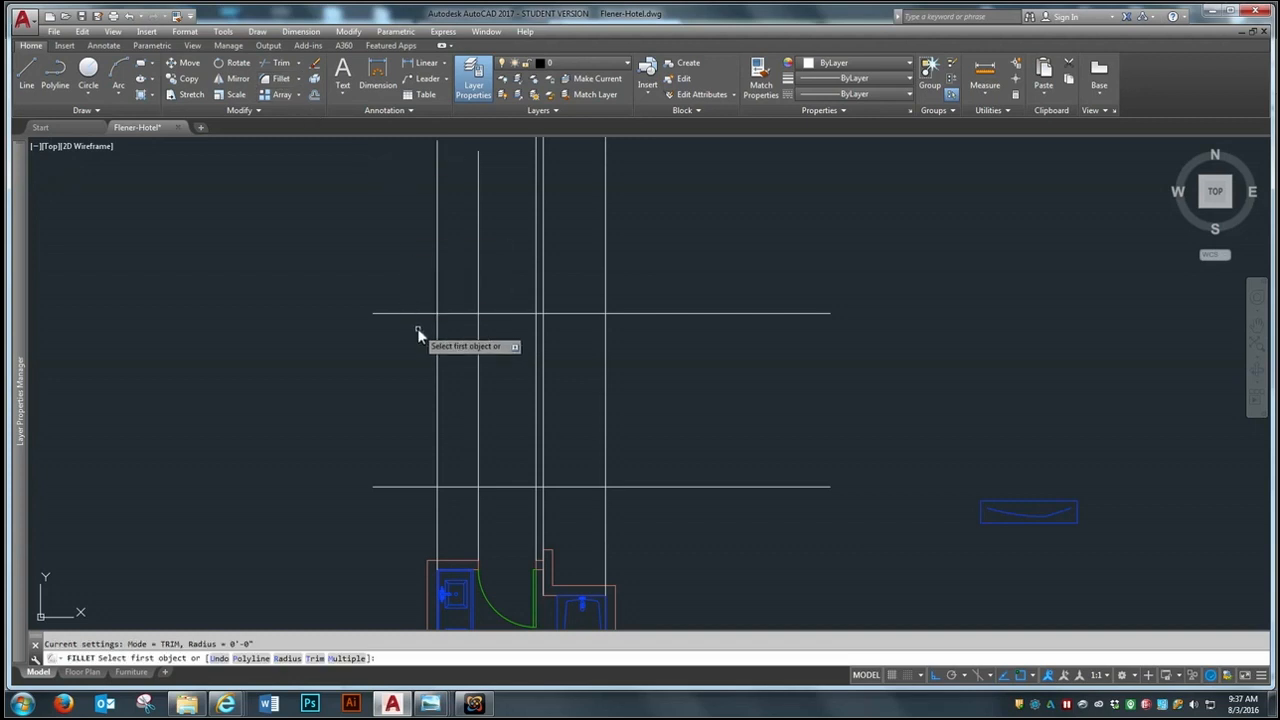
left_click(437, 338)
left_click(452, 314)
key("space")
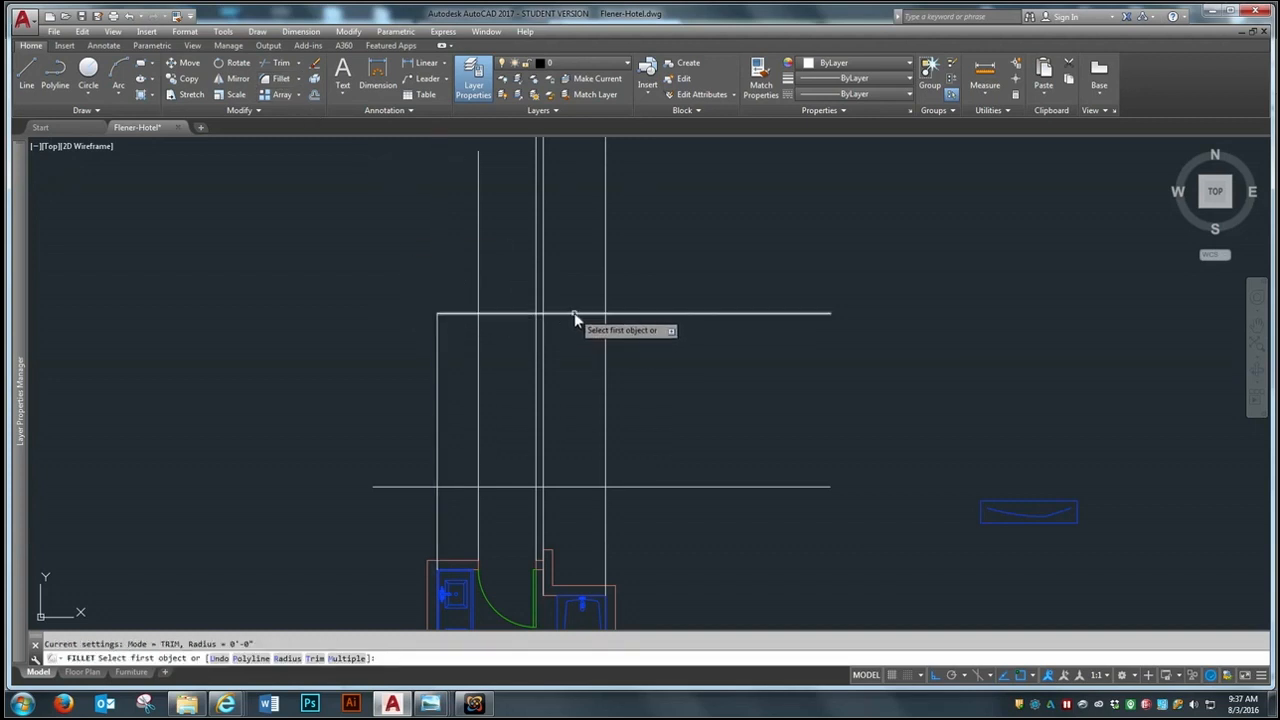
left_click(574, 313)
left_click(605, 343)
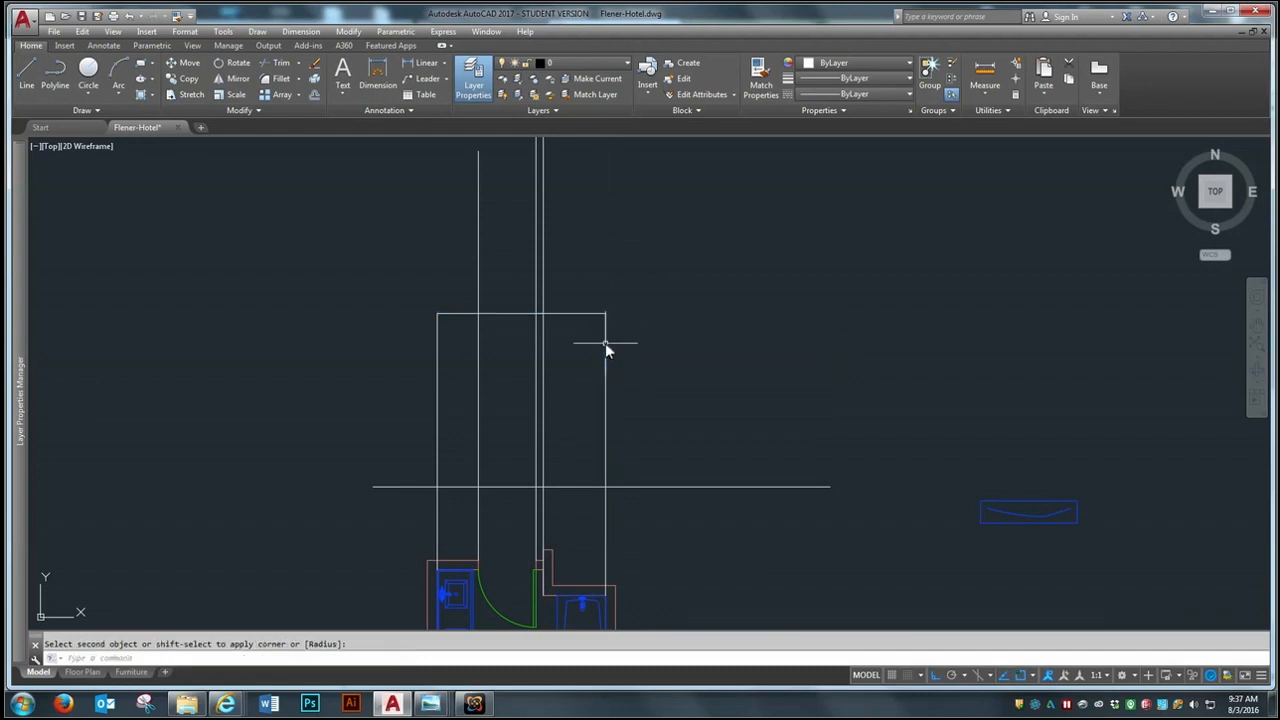
Step: Fillet the floor line with the two outer wall lines at zero radius to close the elevation's lower corners
key("space")
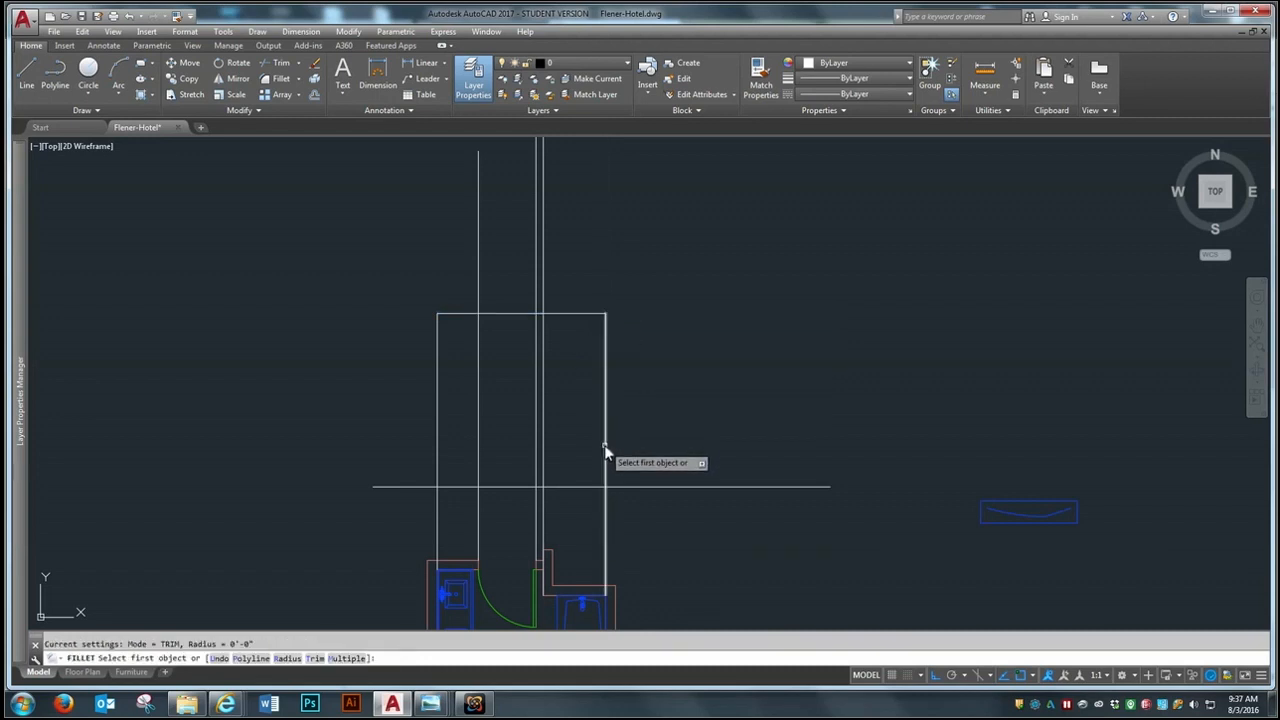
left_click(605, 452)
left_click(588, 487)
key("space")
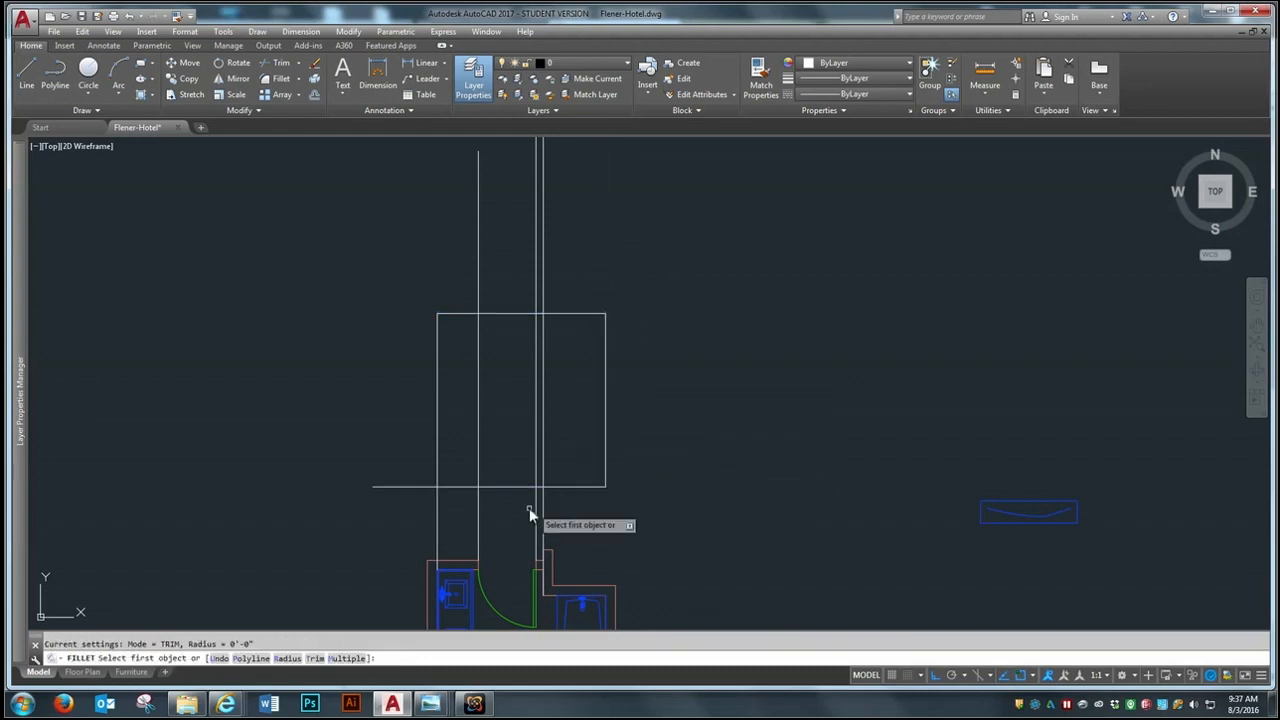
left_click(451, 487)
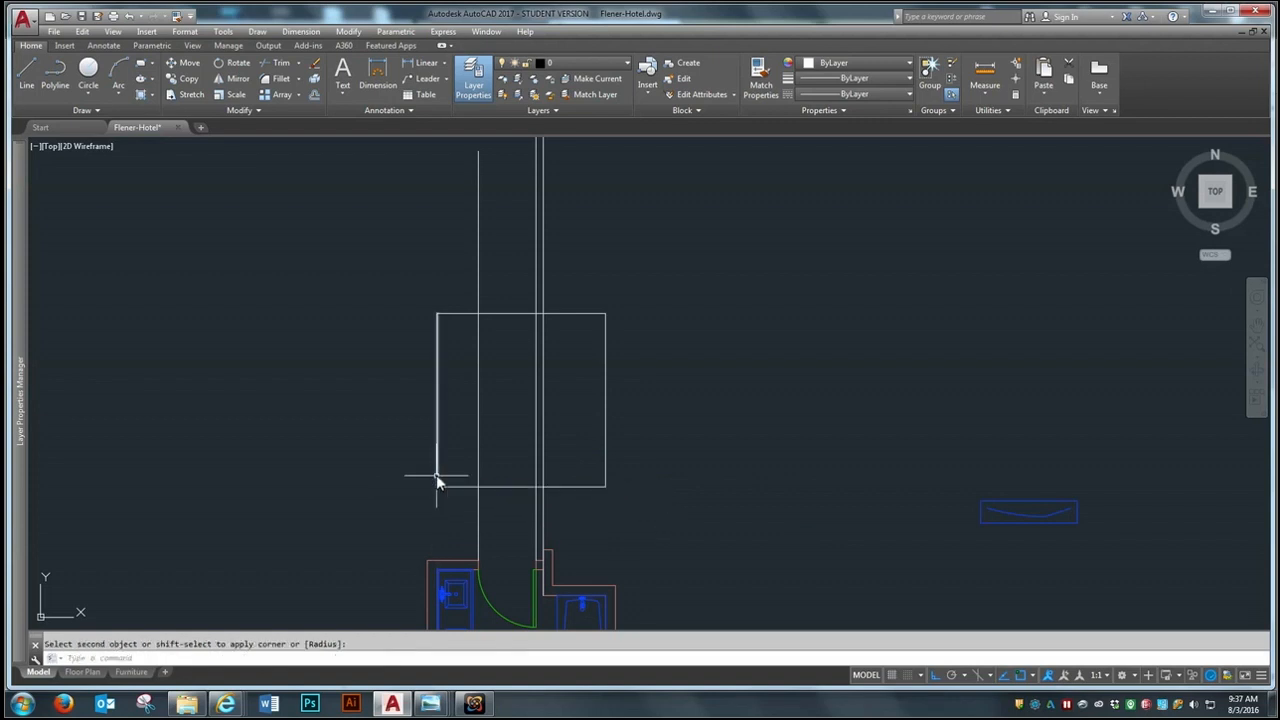
Step: Match the elevation's ceiling and both side wall lines to the properties of the plan's wall line
scroll(494, 380, "down", 2)
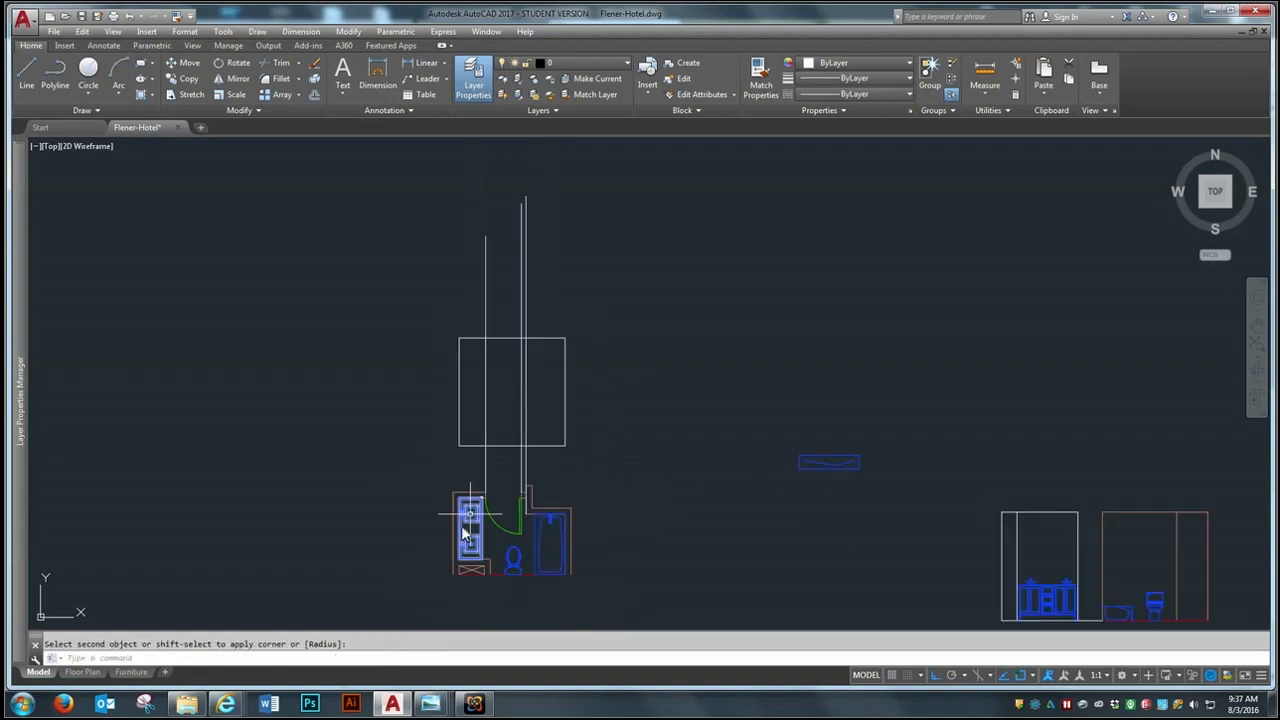
scroll(526, 466, "up", 2)
scroll(526, 466, "down", 2)
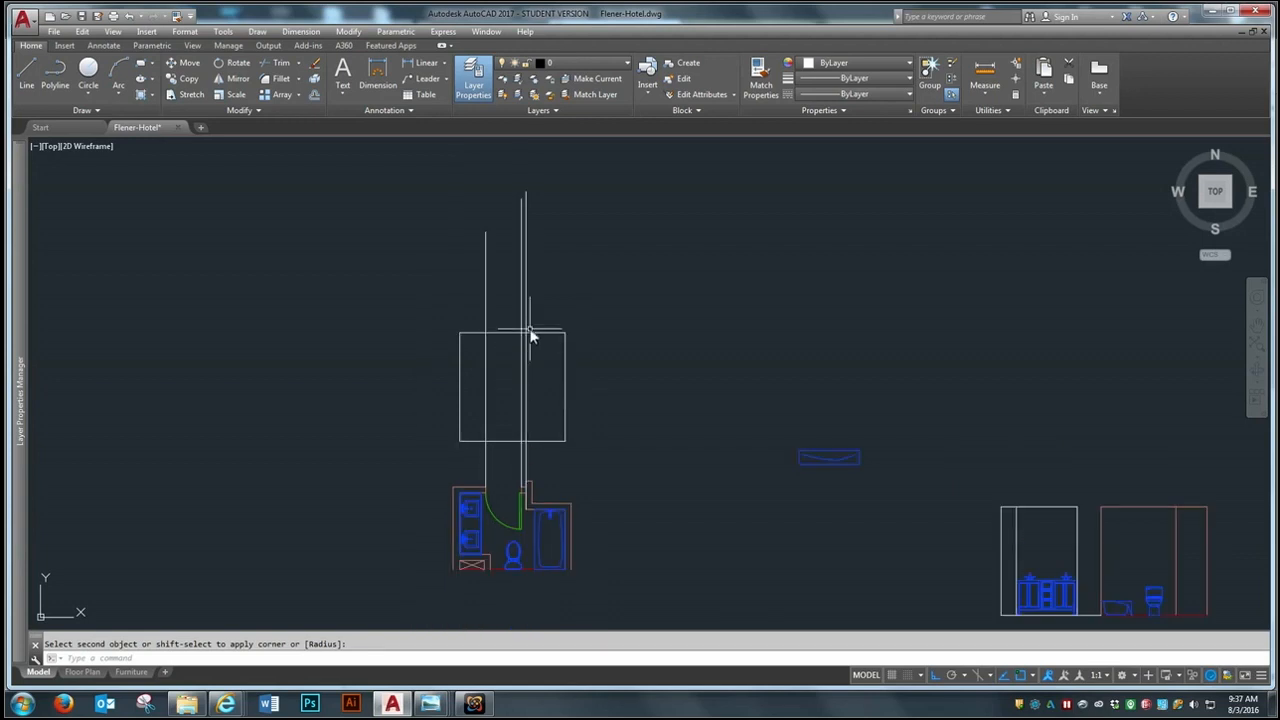
left_click(178, 16)
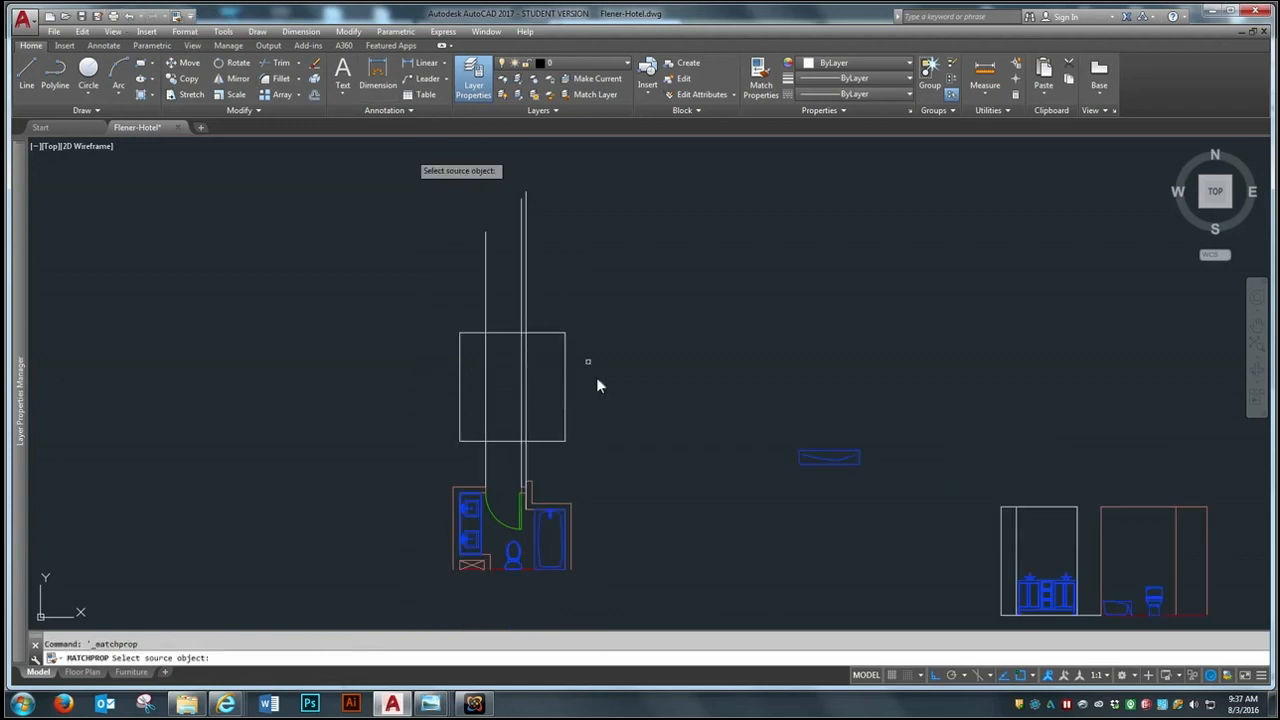
left_click(568, 507)
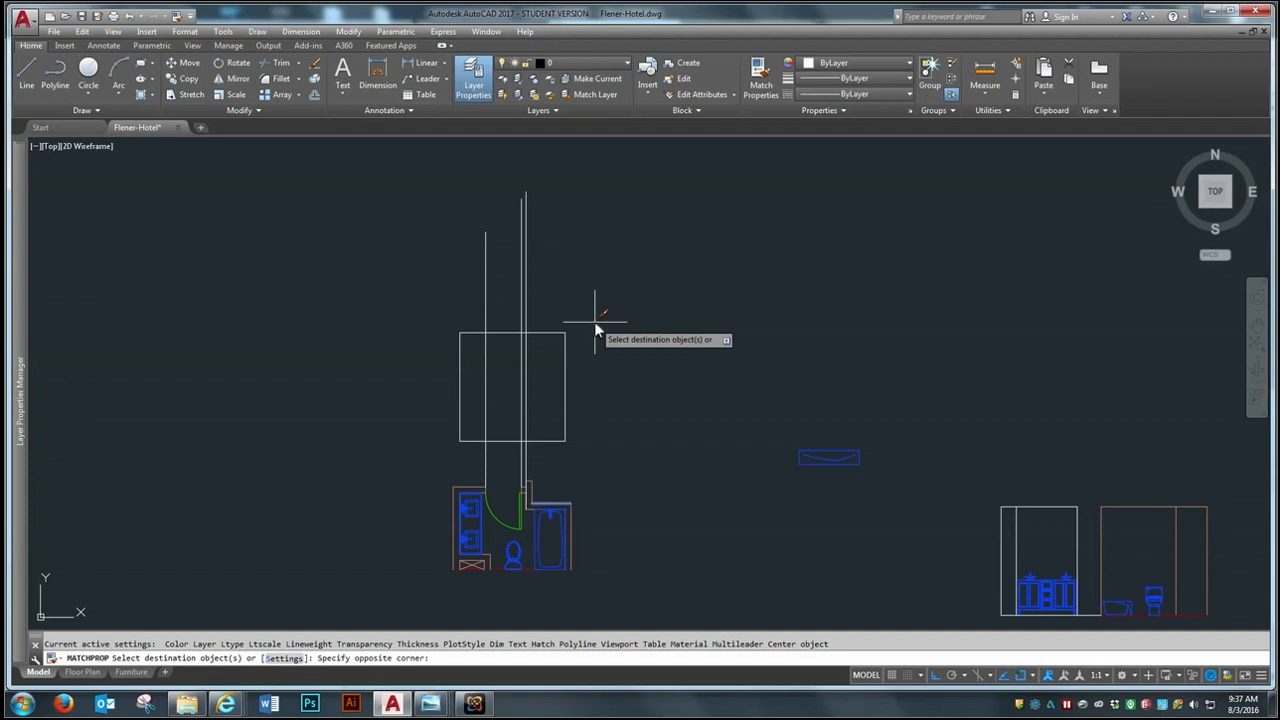
left_click(594, 321)
left_click(527, 396)
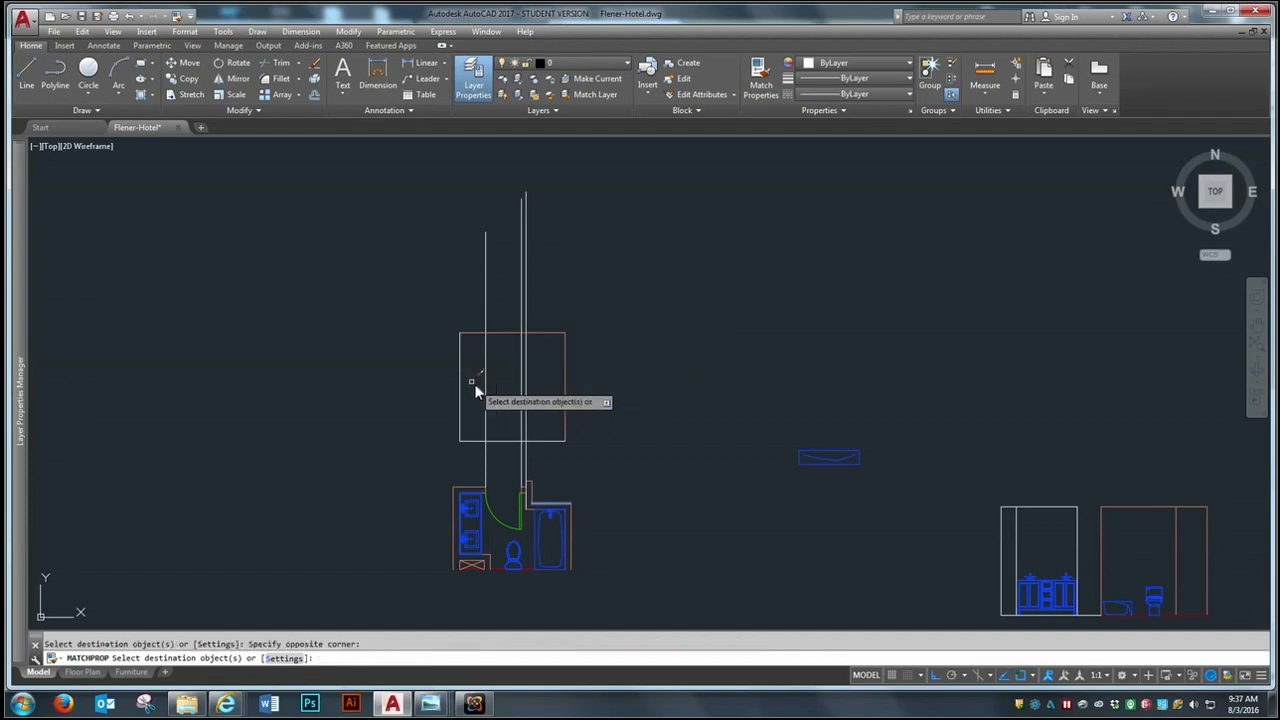
key("Return")
Step: Match the elevation's floor line to the properties of the red line along the plan's lower edge
key("Return")
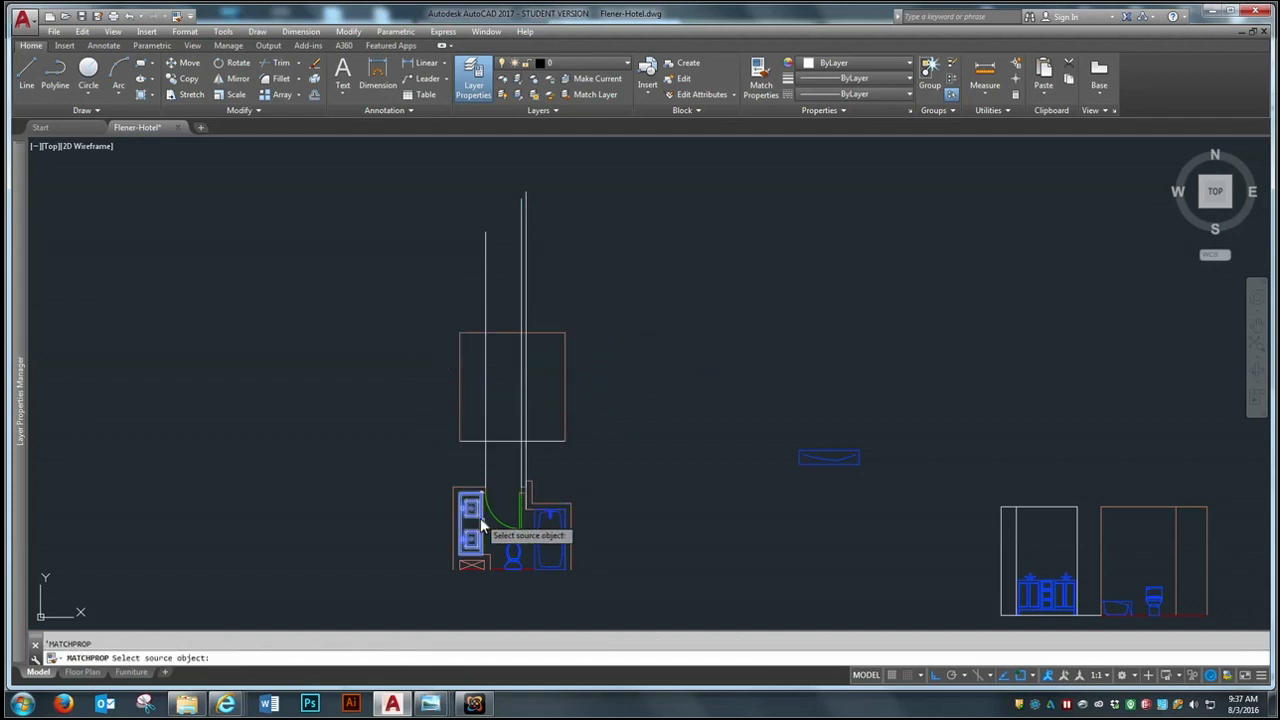
left_click(498, 570)
left_click(469, 440)
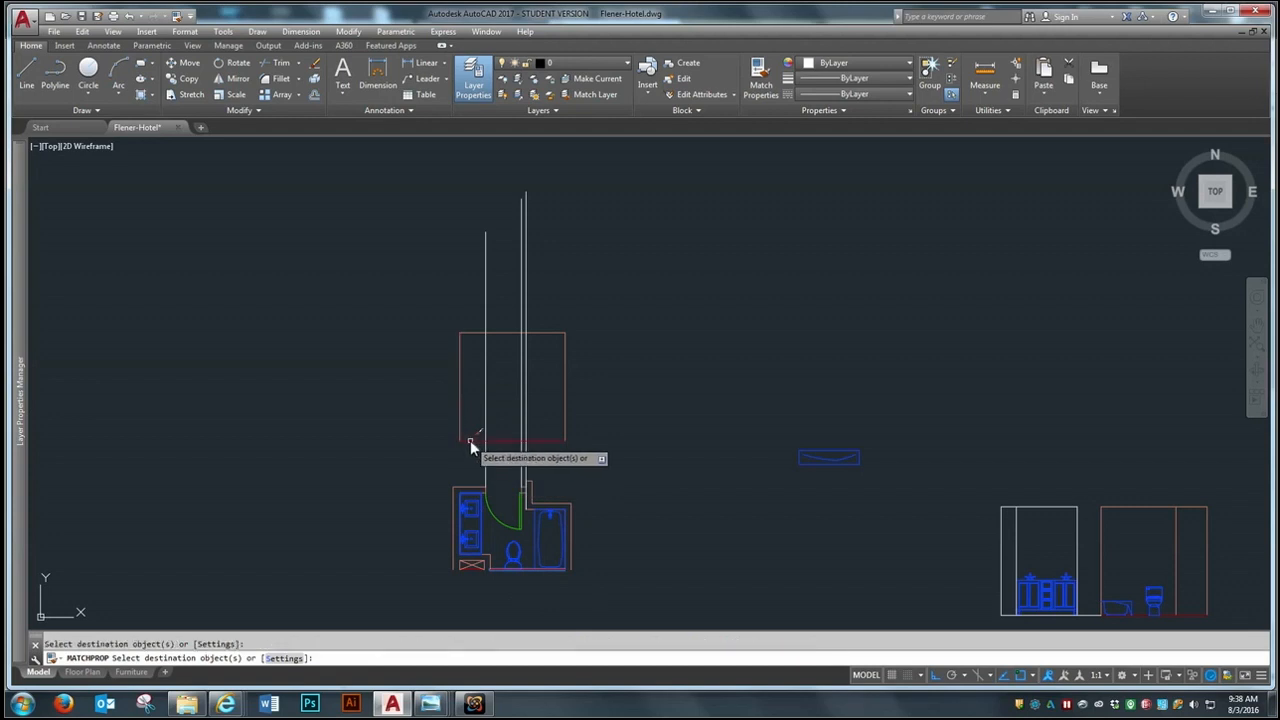
key("Return")
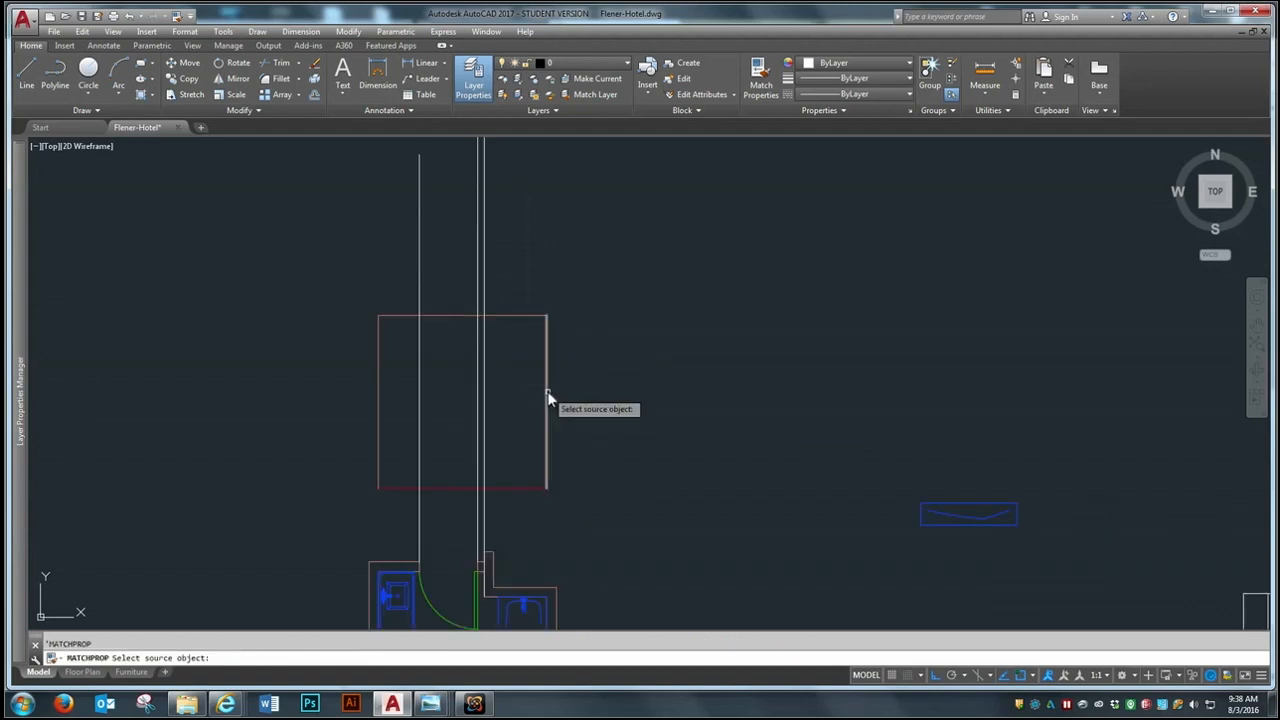
Step: Match the projected wall corner line beside the right door jamb to the properties of the elevation's right wall line
left_click(547, 398)
key("space")
scroll(585, 358, "down", 2)
key("space")
key("space")
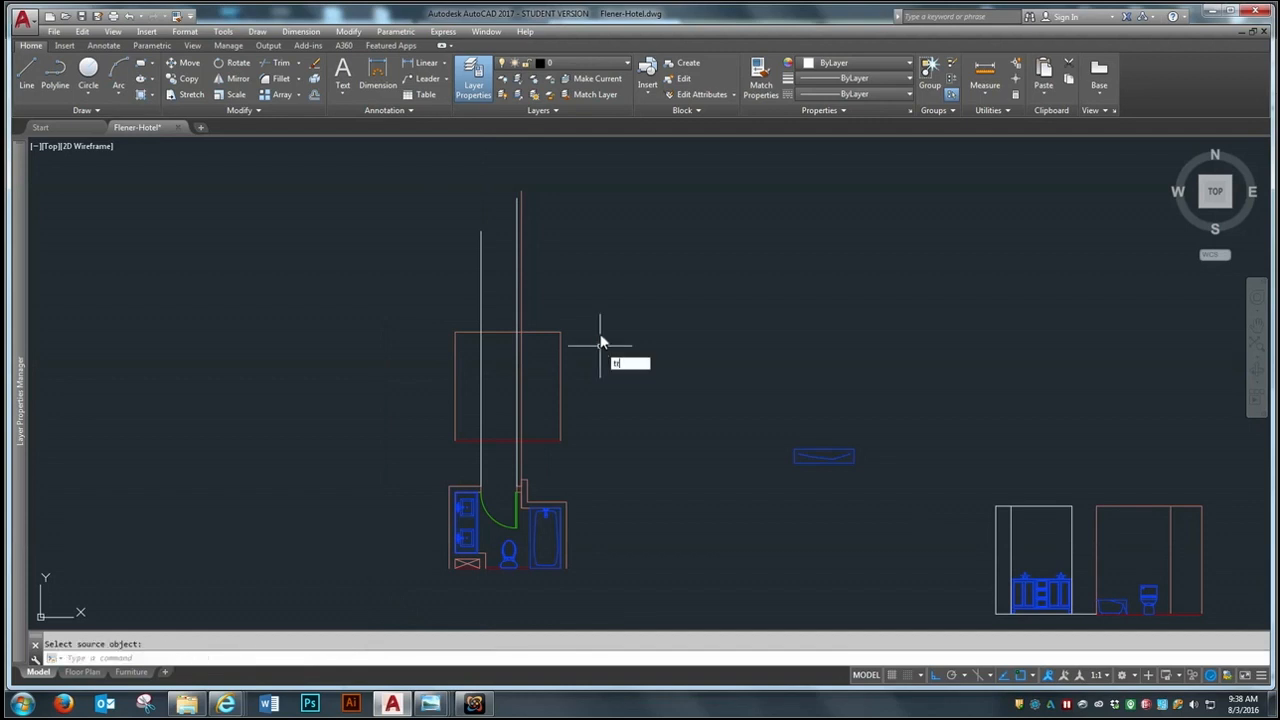
Step: Trim the door jamb and wall corner projection lines above the ceiling line and below the floor line
type("tr")
key("Return")
left_click(600, 278)
left_click(396, 458)
key("Return")
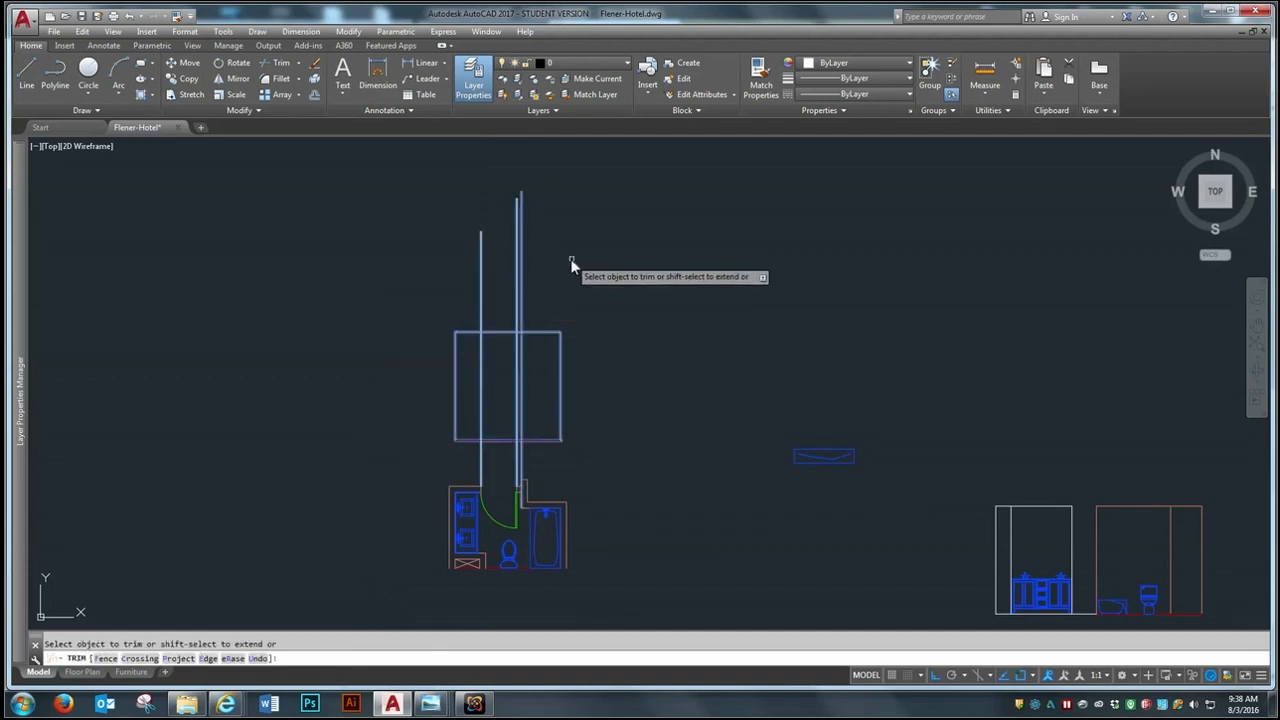
left_click(571, 263)
left_click(427, 308)
left_click(551, 455)
left_click(434, 466)
scroll(499, 440, "up", 2)
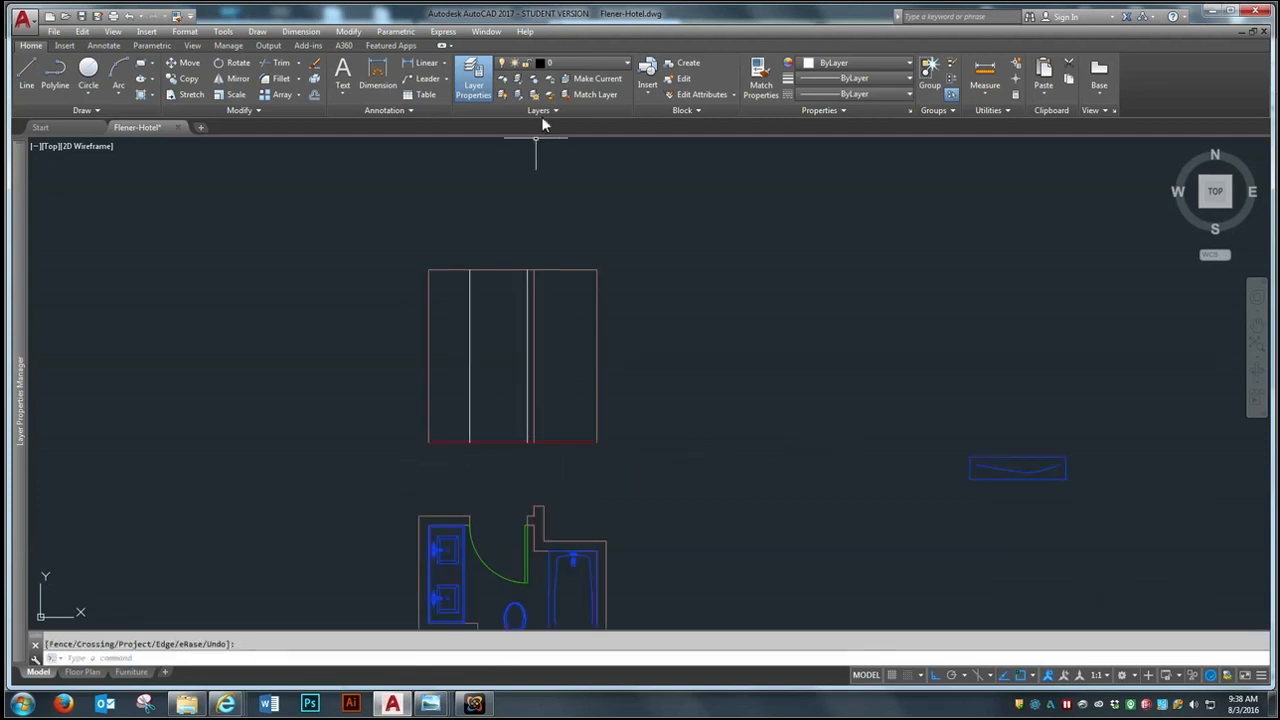
scroll(513, 322, "up", 2)
scroll(520, 313, "down", 6)
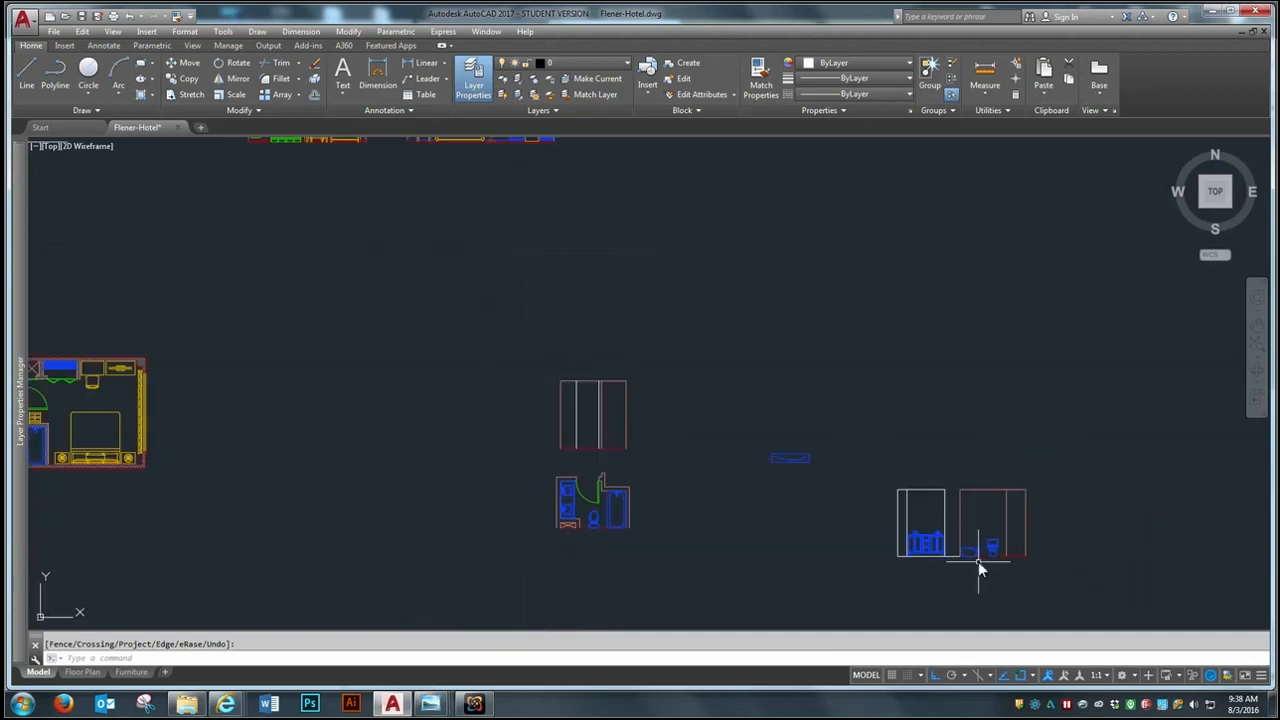
Step: Copy the bathtub from the toilet wall elevation horizontally across to just below the door wall elevation
scroll(980, 561, "up", 3)
type("co")
key("space")
left_click(970, 505)
left_click(945, 530)
key("space")
left_click(888, 513)
scroll(529, 480, "down", 8)
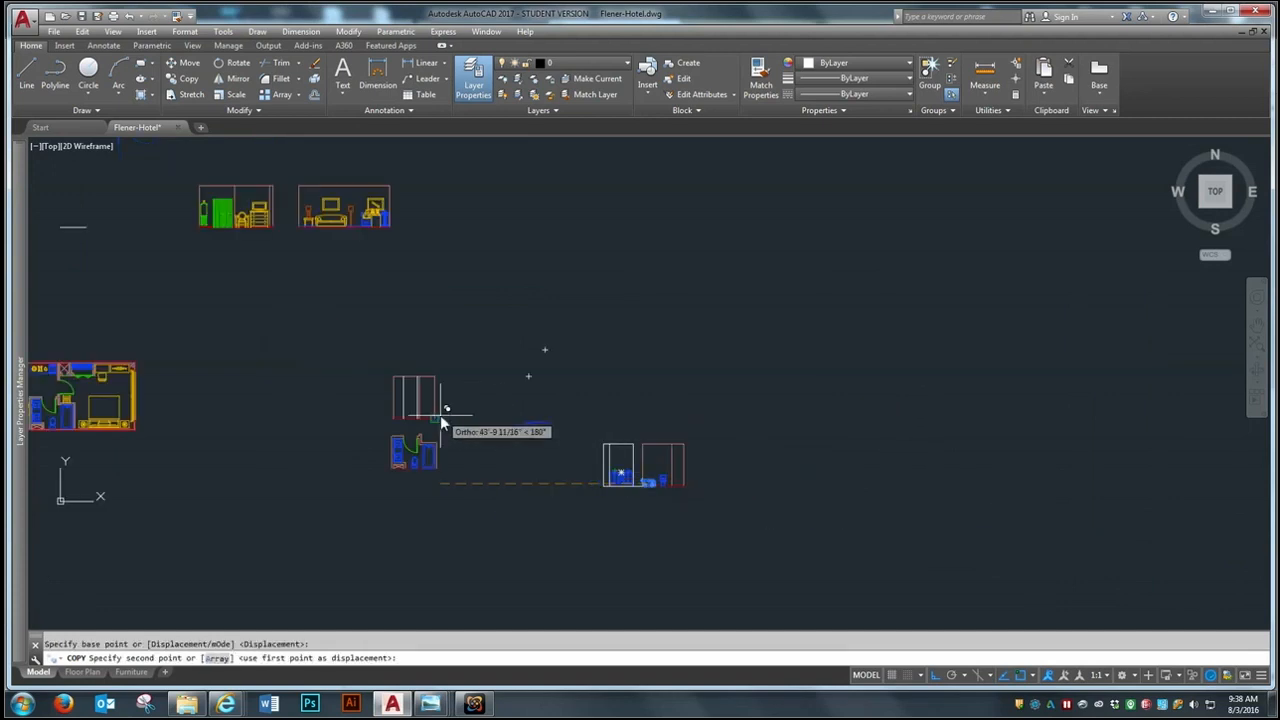
left_click(445, 442)
scroll(440, 470, "up", 5)
Step: Move the copied bathtub straight up so it sits beside the lower part of the door wall elevation
key("space")
type("m")
key("space")
left_click(533, 447)
left_click(443, 520)
key("space")
left_click(523, 505)
left_click(501, 320)
Step: Move the copied bathtub horizontally closer to the door wall elevation's right wall line
scroll(356, 293, "up", 5)
key("space")
left_click(715, 282)
left_click(614, 372)
key("space")
left_click(714, 423)
left_click(674, 423)
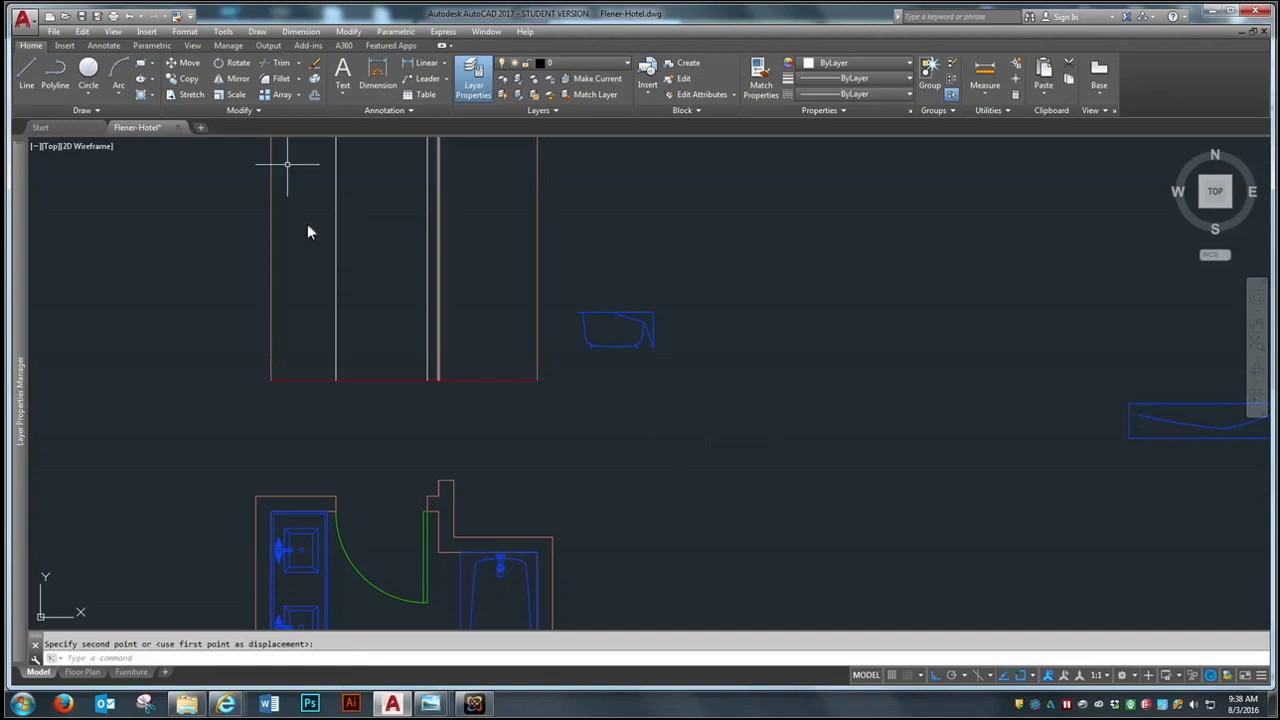
Step: Mirror the copied bathtub about a vertical line through its midpoint and erase the source objects
left_click(238, 80)
left_click(686, 240)
left_click(568, 370)
key("space")
left_click(619, 350)
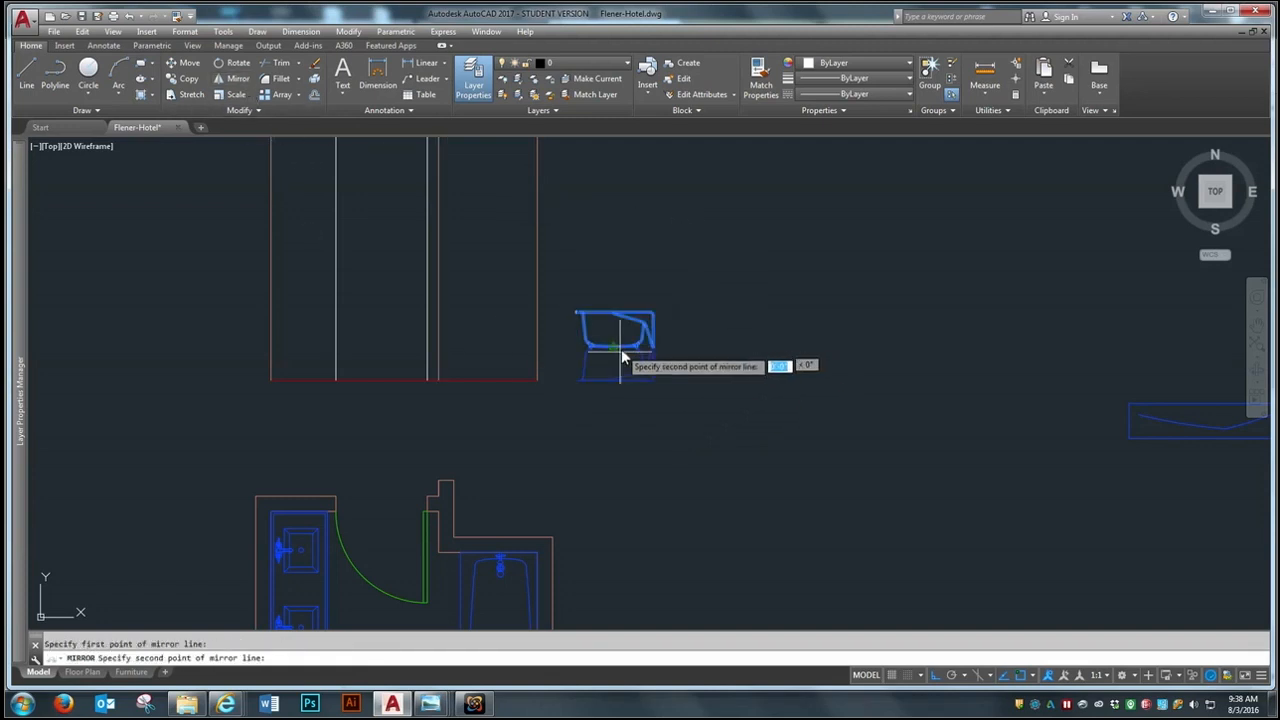
left_click(590, 492)
type("y")
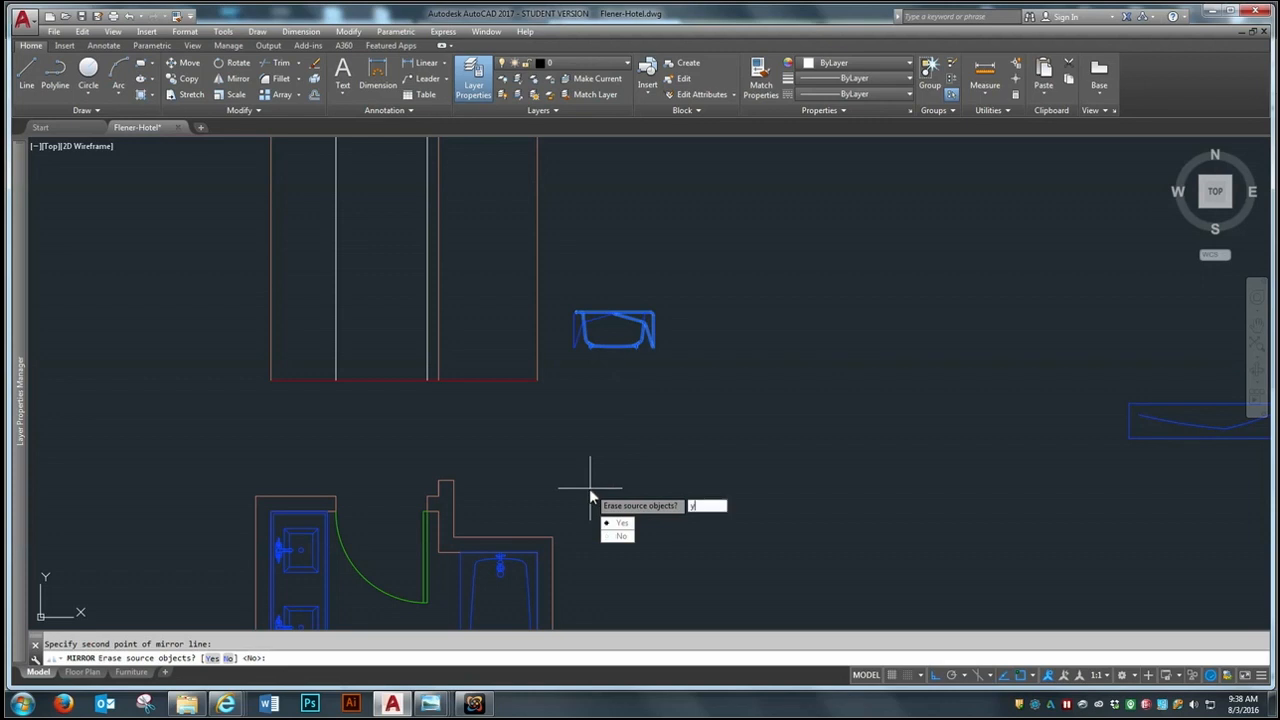
key("space")
Step: Move the mirrored bathtub by its lower-left corner to the floor line at the wall corner beside the door
type("m")
key("space")
left_click(680, 287)
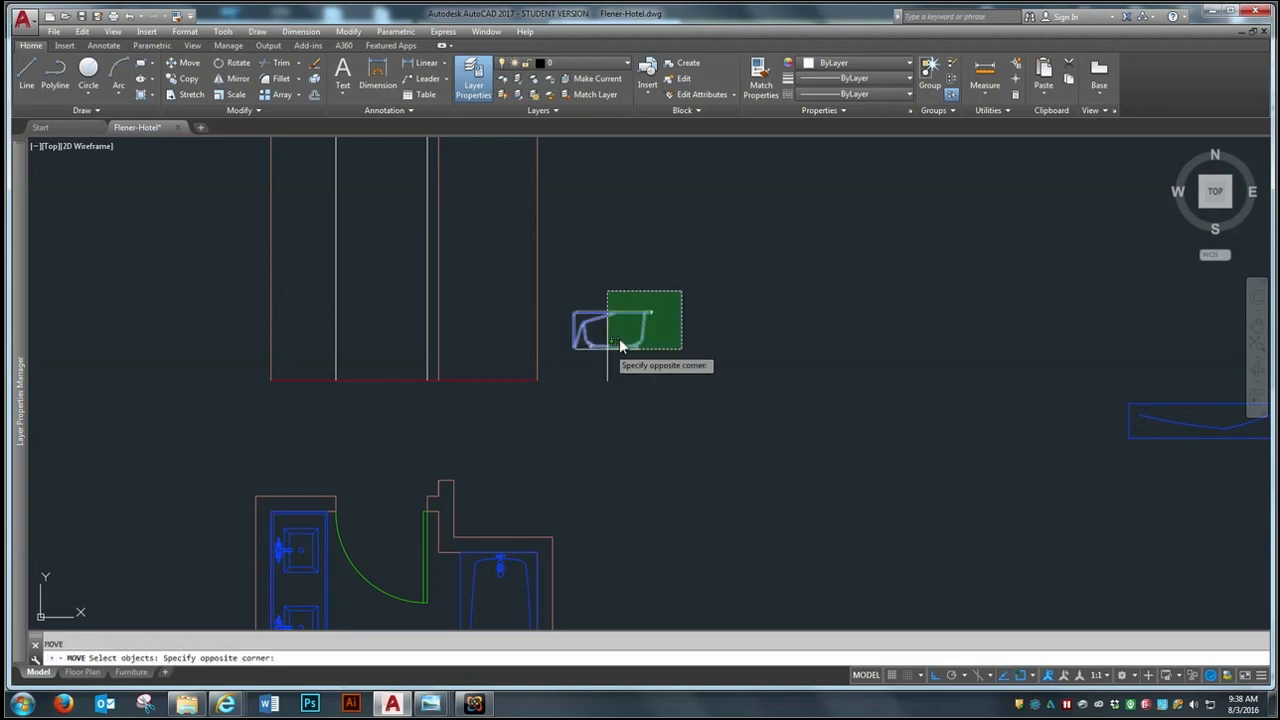
left_click(572, 368)
key("space")
left_click(575, 350)
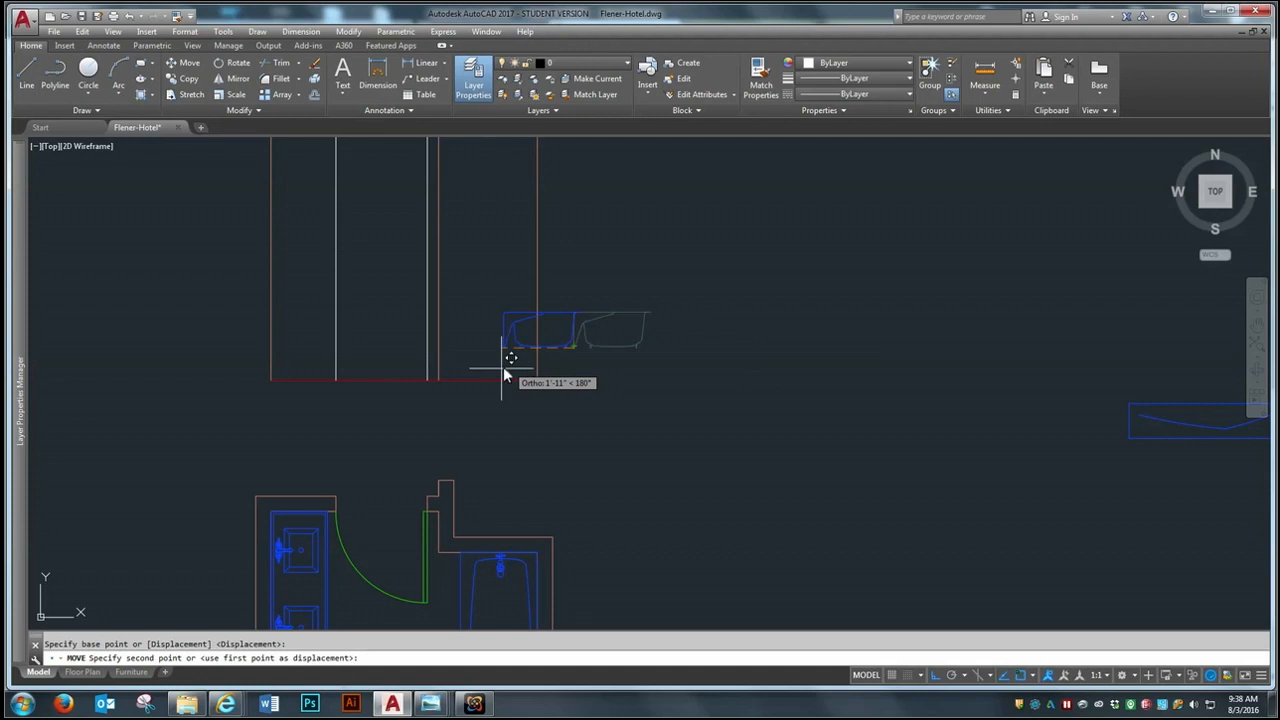
scroll(490, 356, "up", 4)
Step: Move the bathtub horizontally so the right end of its rim meets the elevation's right wall line
key("space")
left_click(559, 301)
left_click(529, 349)
key("space")
left_click(554, 325)
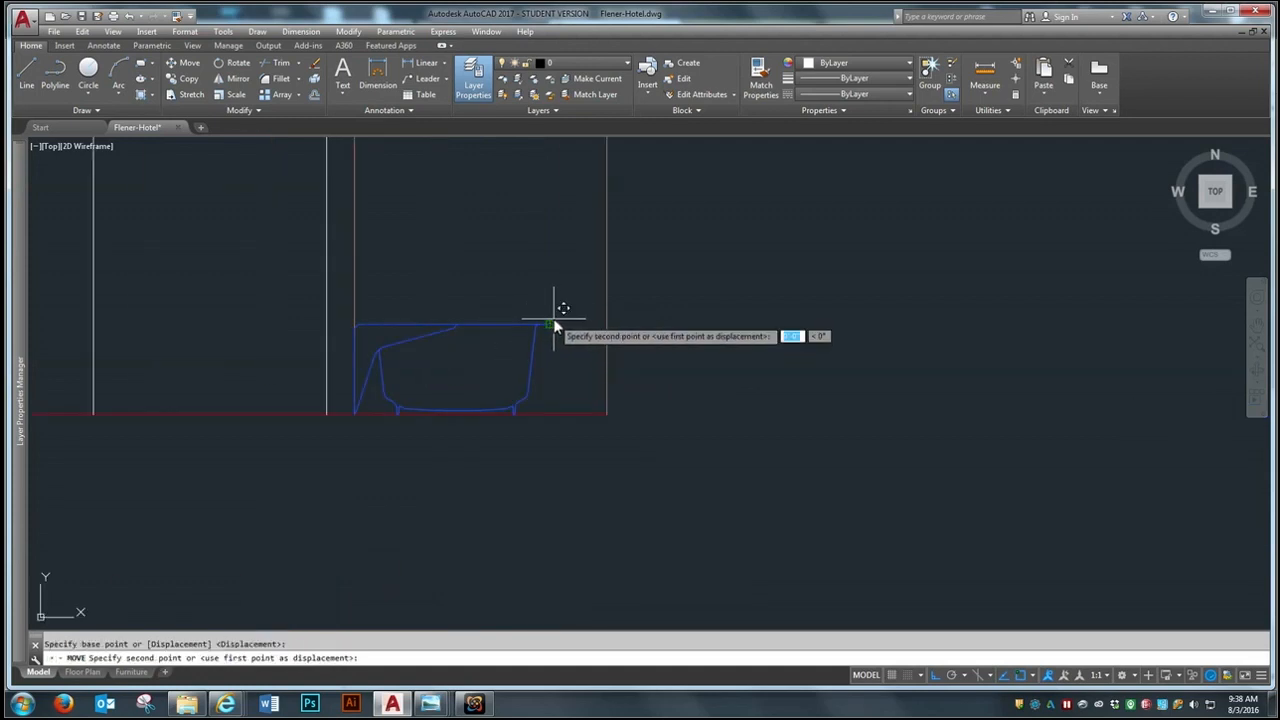
scroll(630, 335, "down", 3)
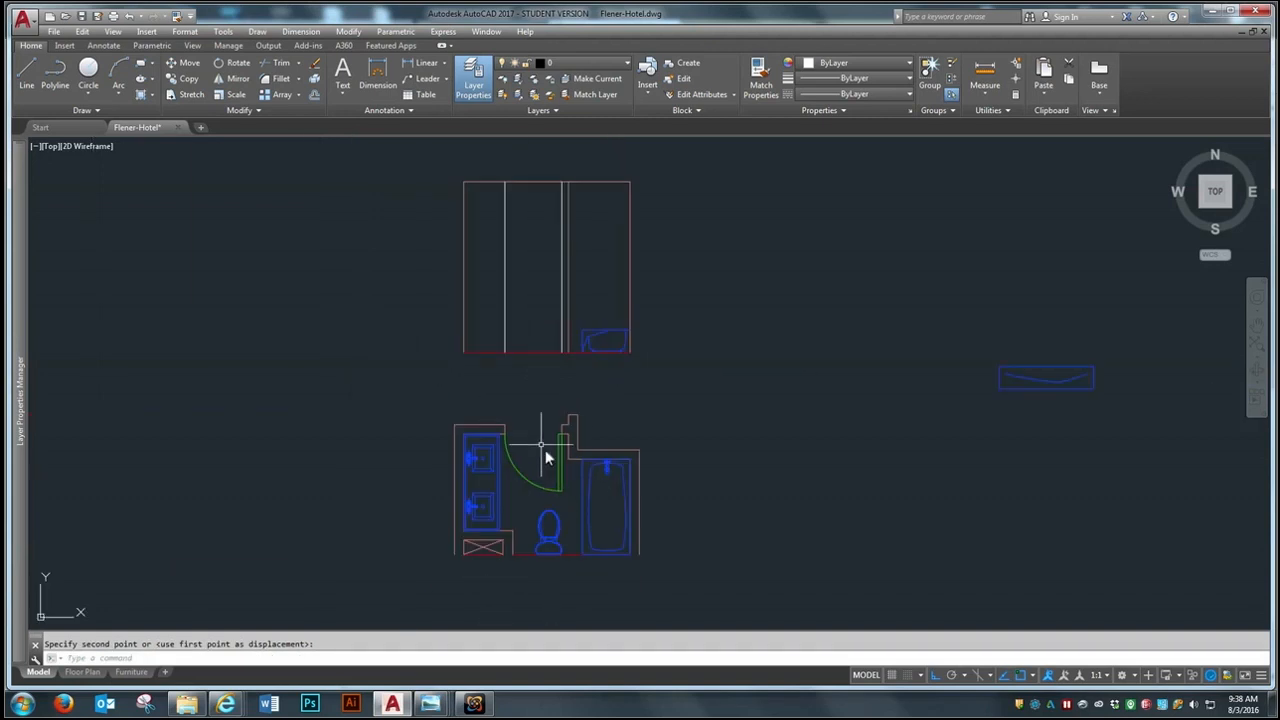
scroll(526, 296, "up", 2)
scroll(500, 324, "down", 2)
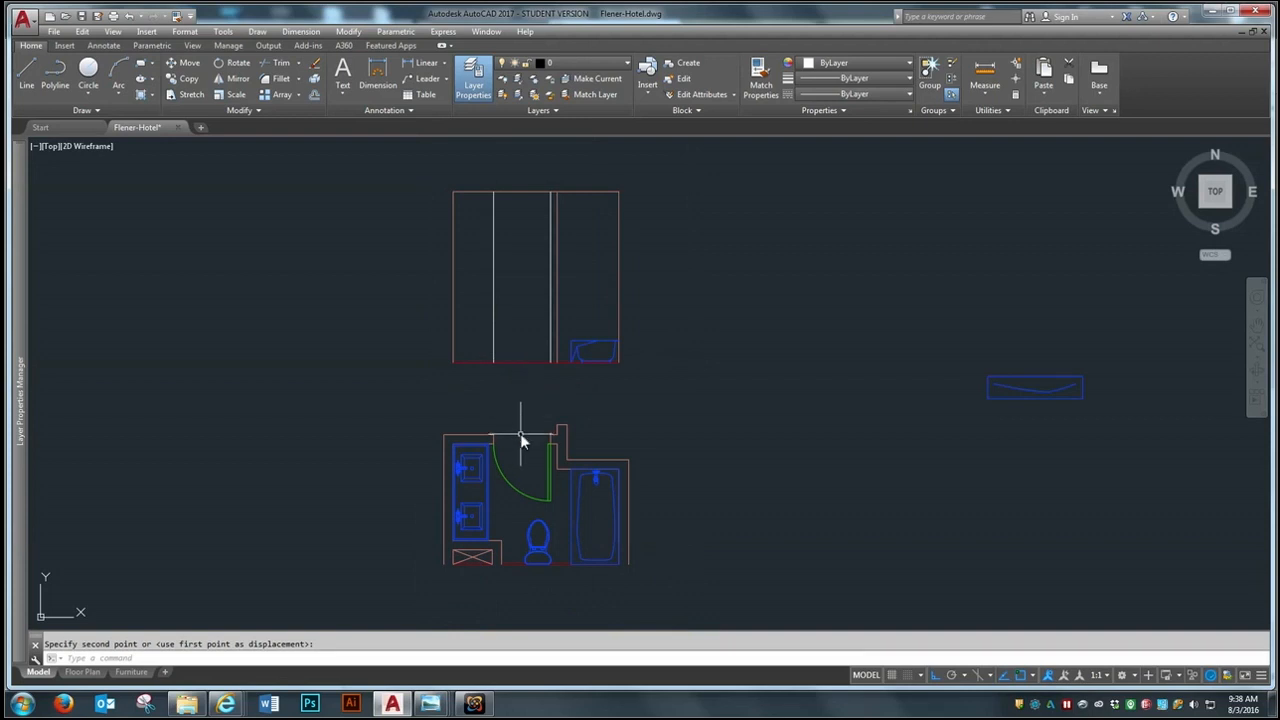
left_click(313, 79)
type("7'")
key("Return")
right_click(533, 364, "shift")
left_click(466, 400)
left_click(470, 399)
key("Escape")
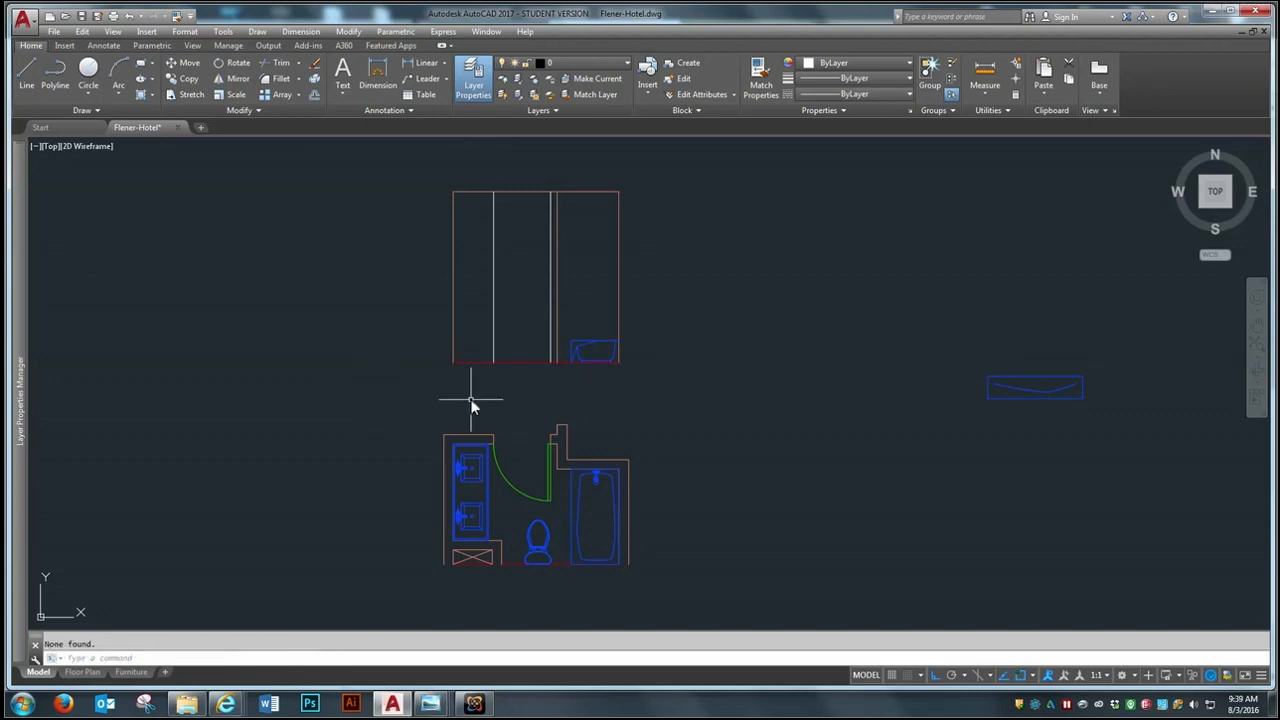
Step: Offset the door wall elevation's floor line 7' upward to form the door head
type("o")
key("Return")
type("7'")
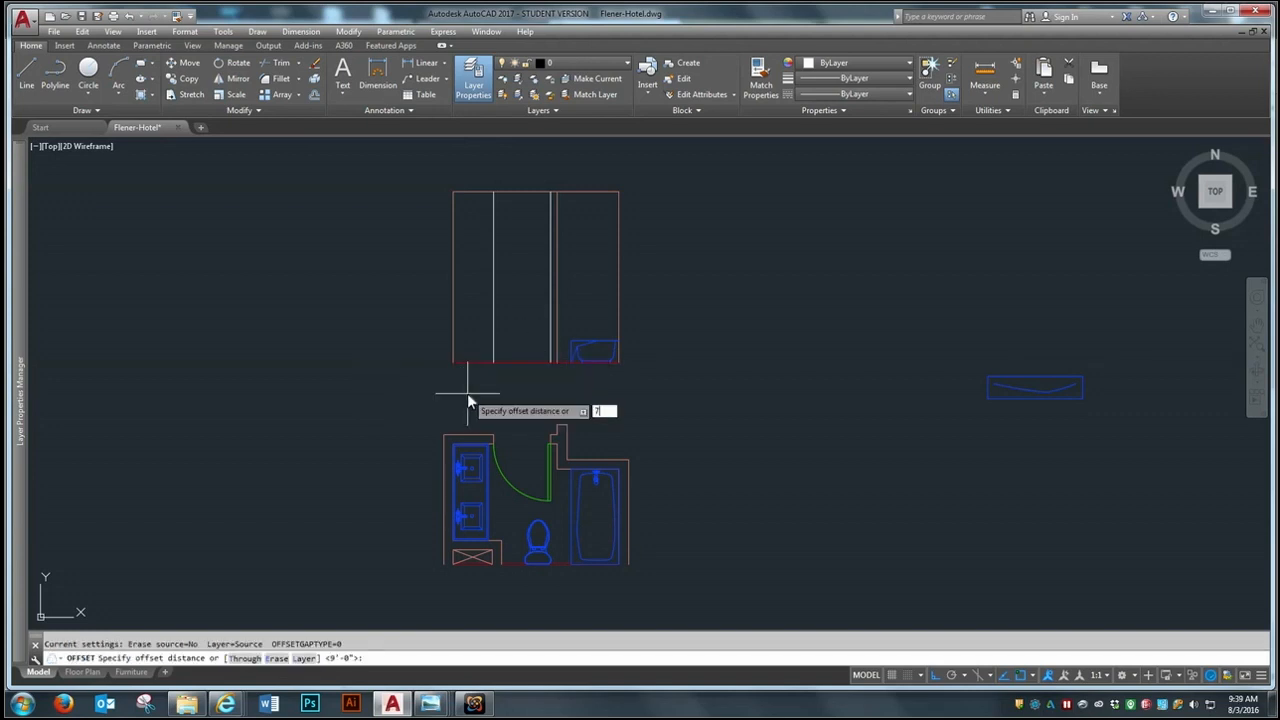
key("Return")
left_click(524, 361)
left_click(524, 317)
scroll(472, 169, "up", 2)
Step: Fillet the door head line with both jamb lines at zero radius to close the door's upper corners
left_click(280, 80)
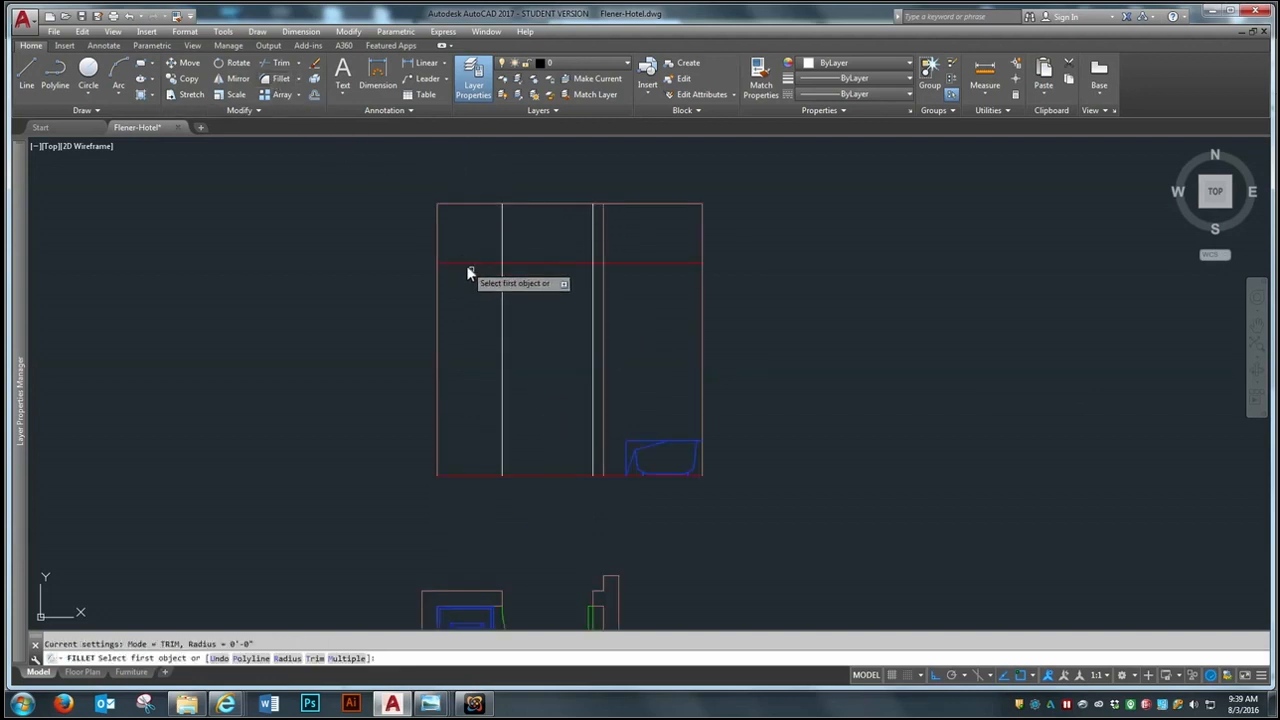
left_click(502, 276)
left_click(518, 268)
key("Return")
left_click(590, 272)
left_click(570, 265)
scroll(502, 455, "down", 2)
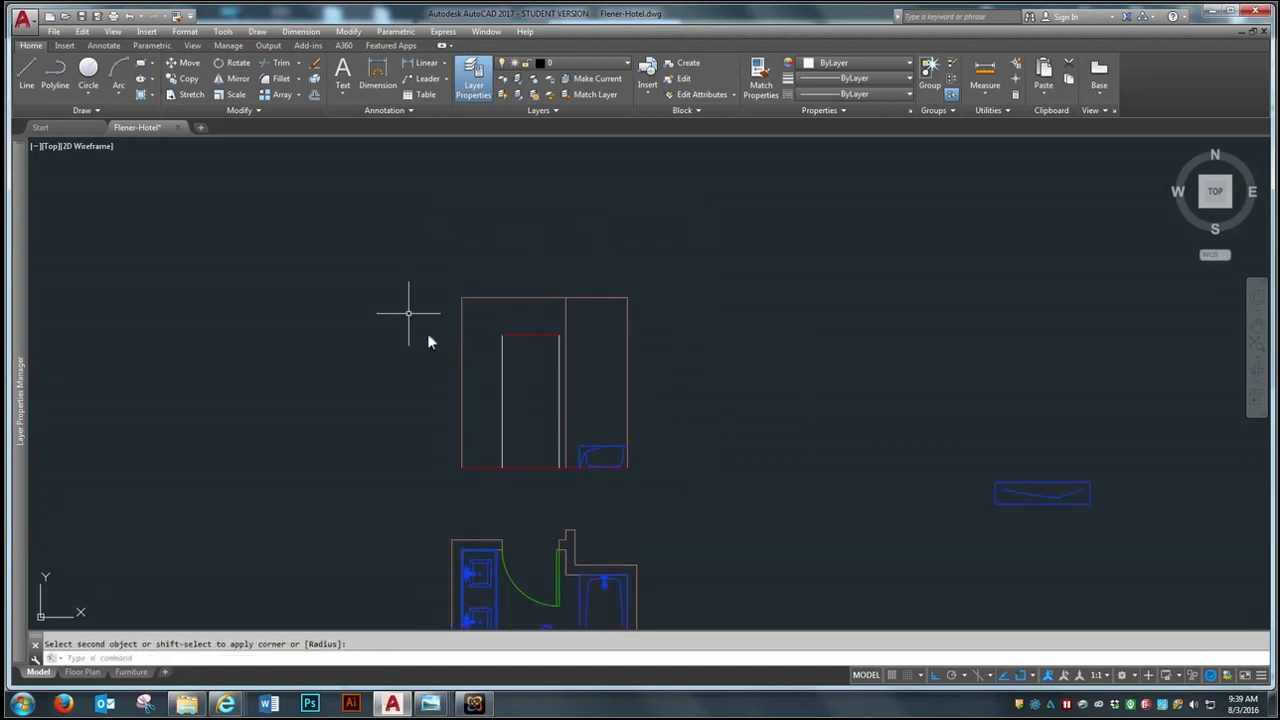
Step: Assign the door's head line and both jamb lines to the green door layer
left_click(561, 326)
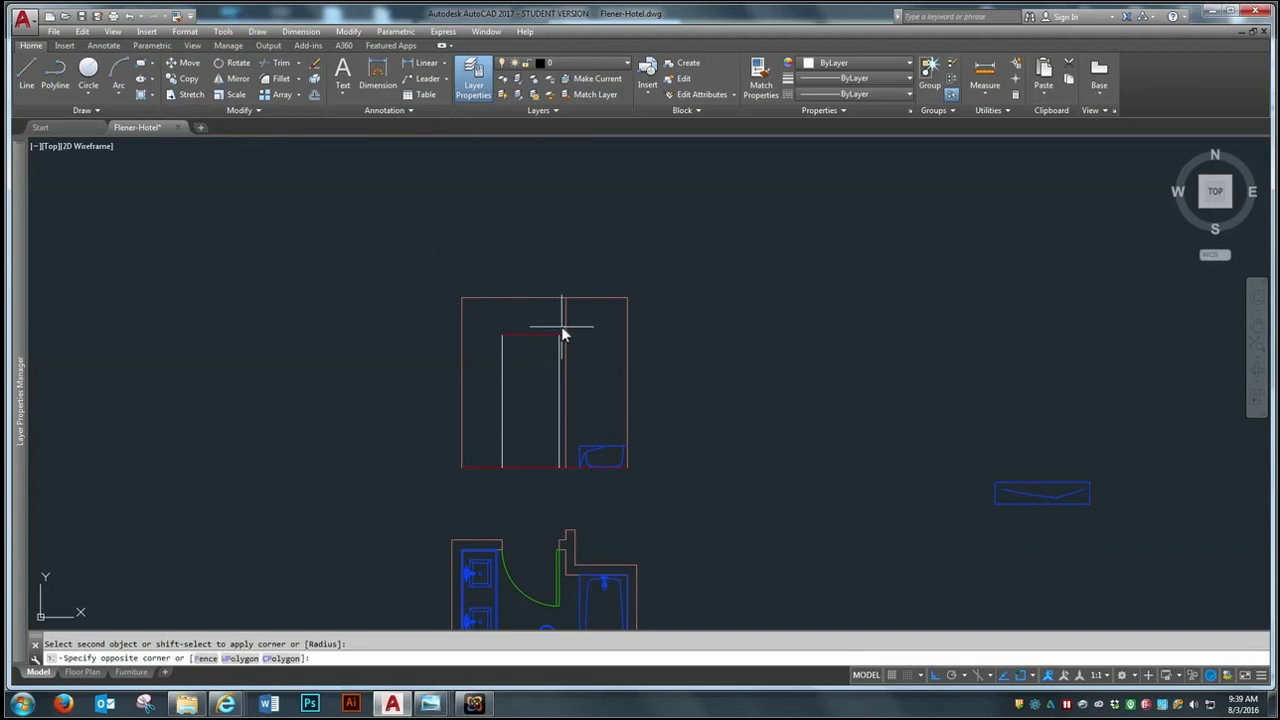
left_click(562, 329)
left_click(497, 375)
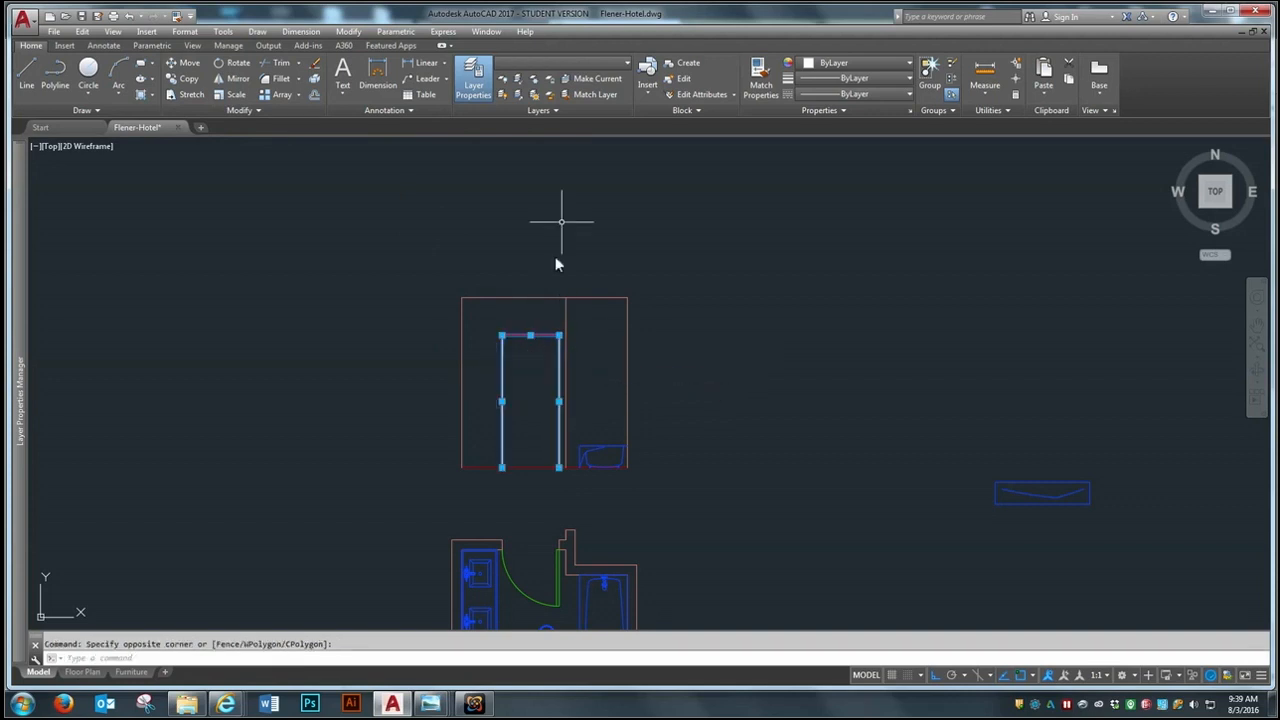
left_click(596, 62)
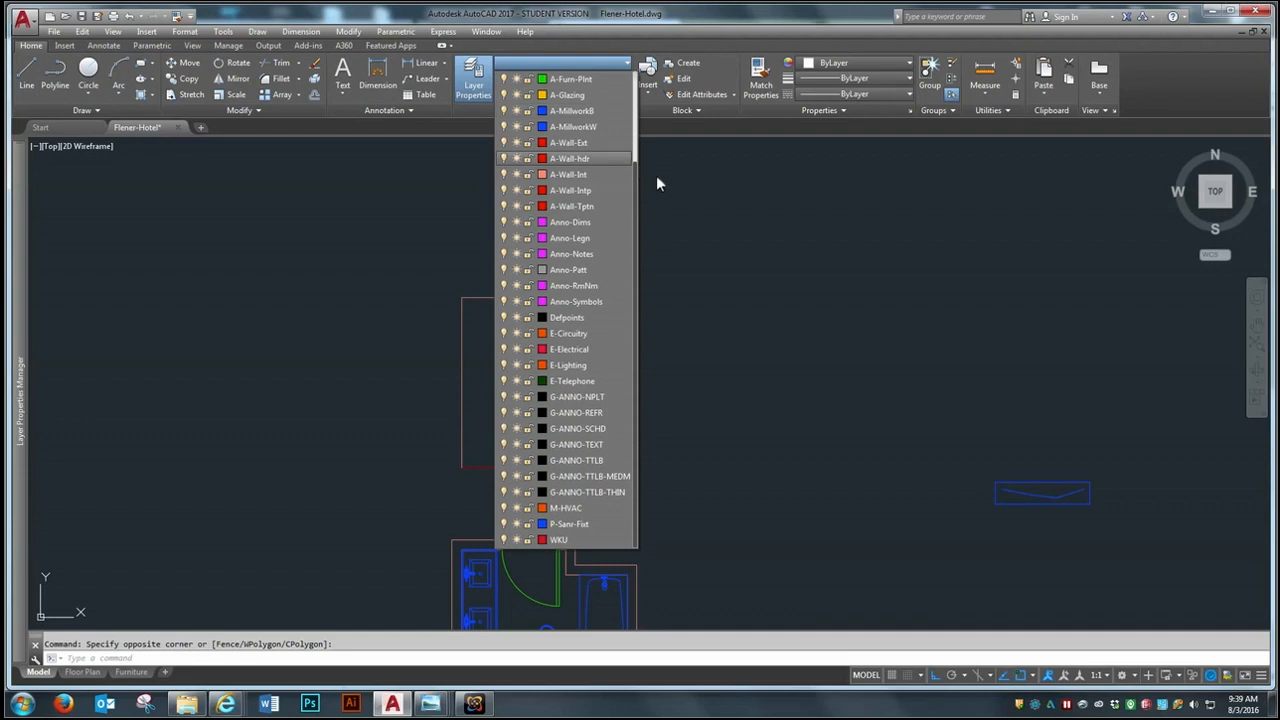
scroll(634, 188, "up", 3)
scroll(634, 130, "up", 3)
left_click(570, 95)
key("Escape")
scroll(487, 275, "down", 2)
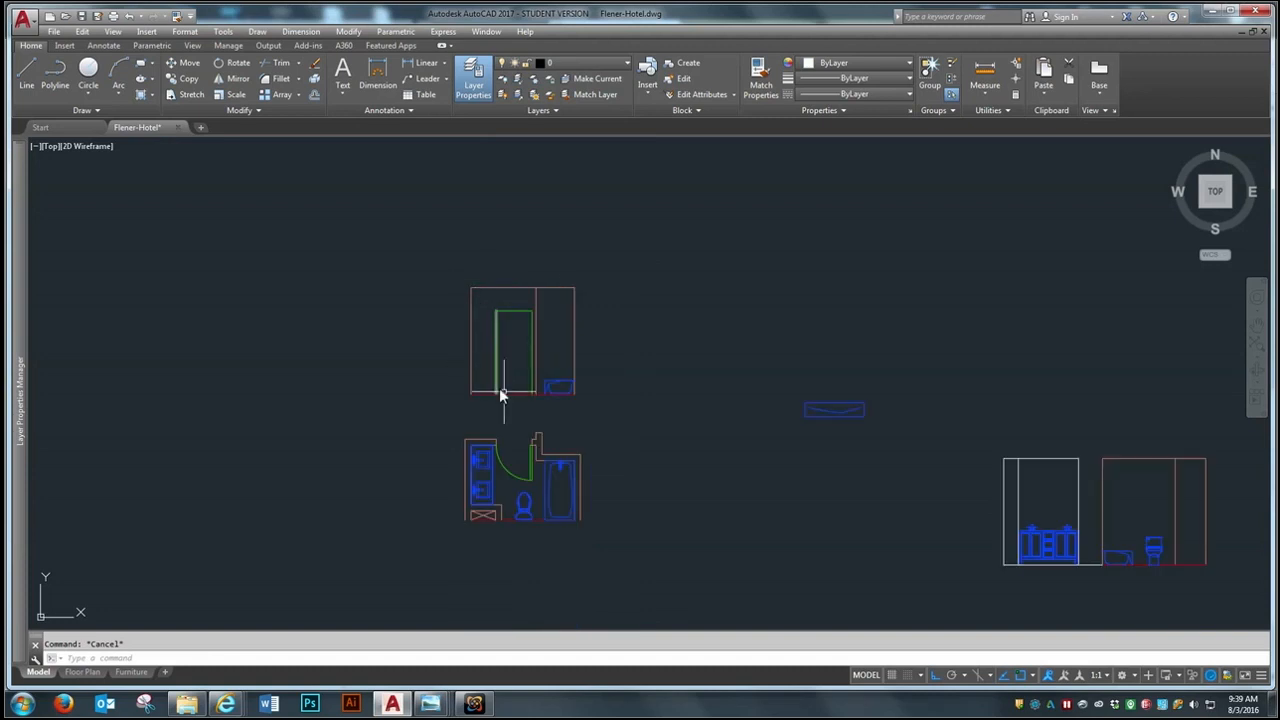
Step: Move the white spacer line between the vanity and toilet elevations so its right end meets the vanity elevation's lower-left corner
scroll(526, 380, "down", 2)
scroll(466, 376, "up", 2)
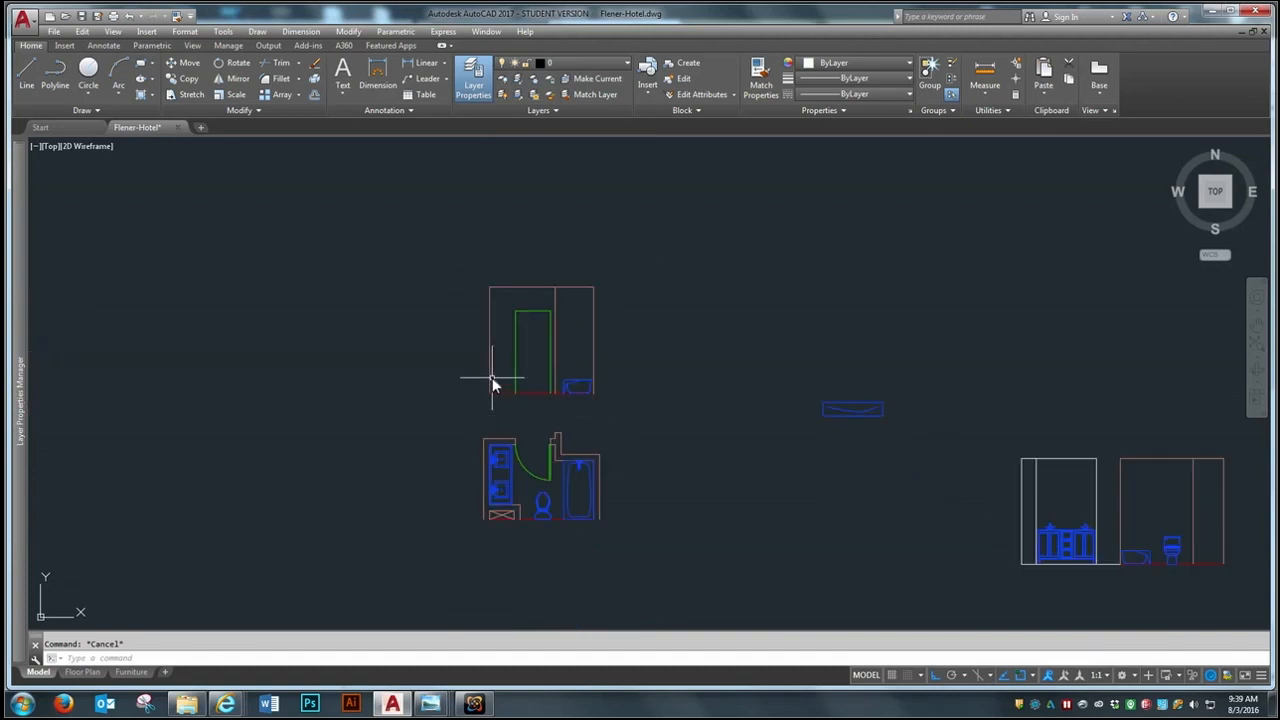
scroll(448, 350, "down", 2)
scroll(900, 523, "up", 3)
key("Return")
left_click(811, 414)
key("Return")
scroll(816, 423, "up", 4)
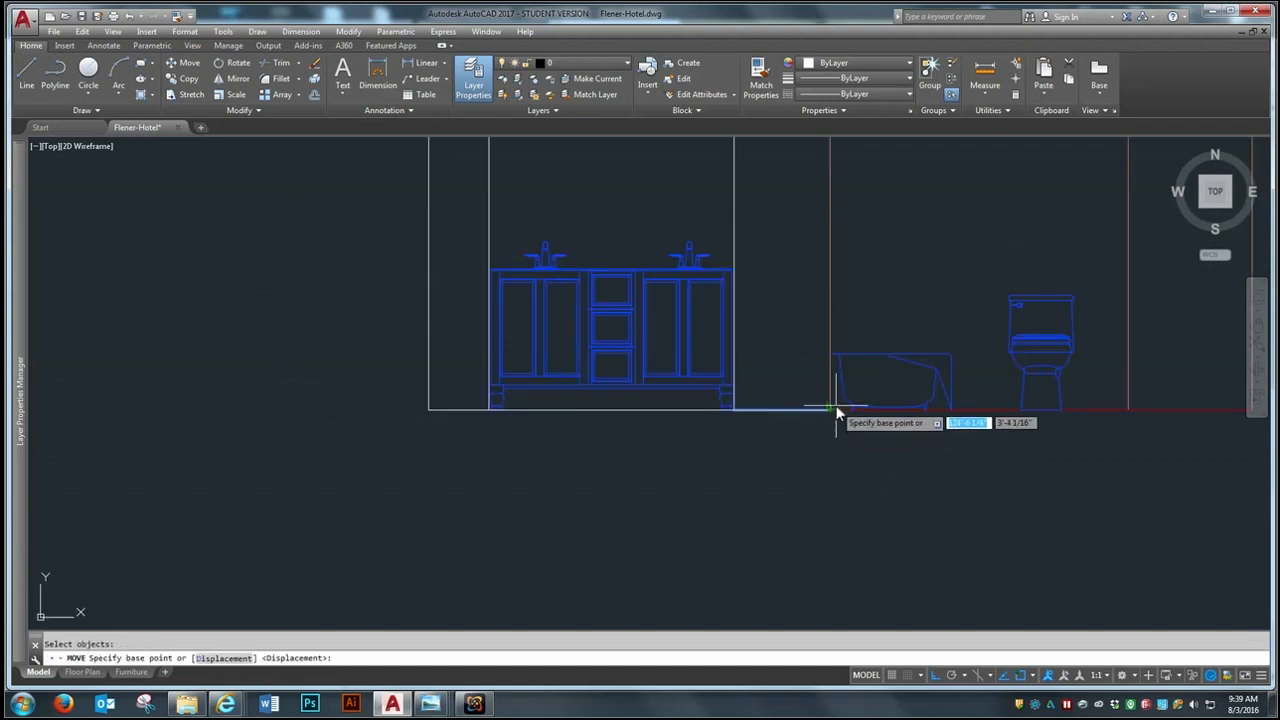
left_click(836, 411)
scroll(895, 427, "down", 2)
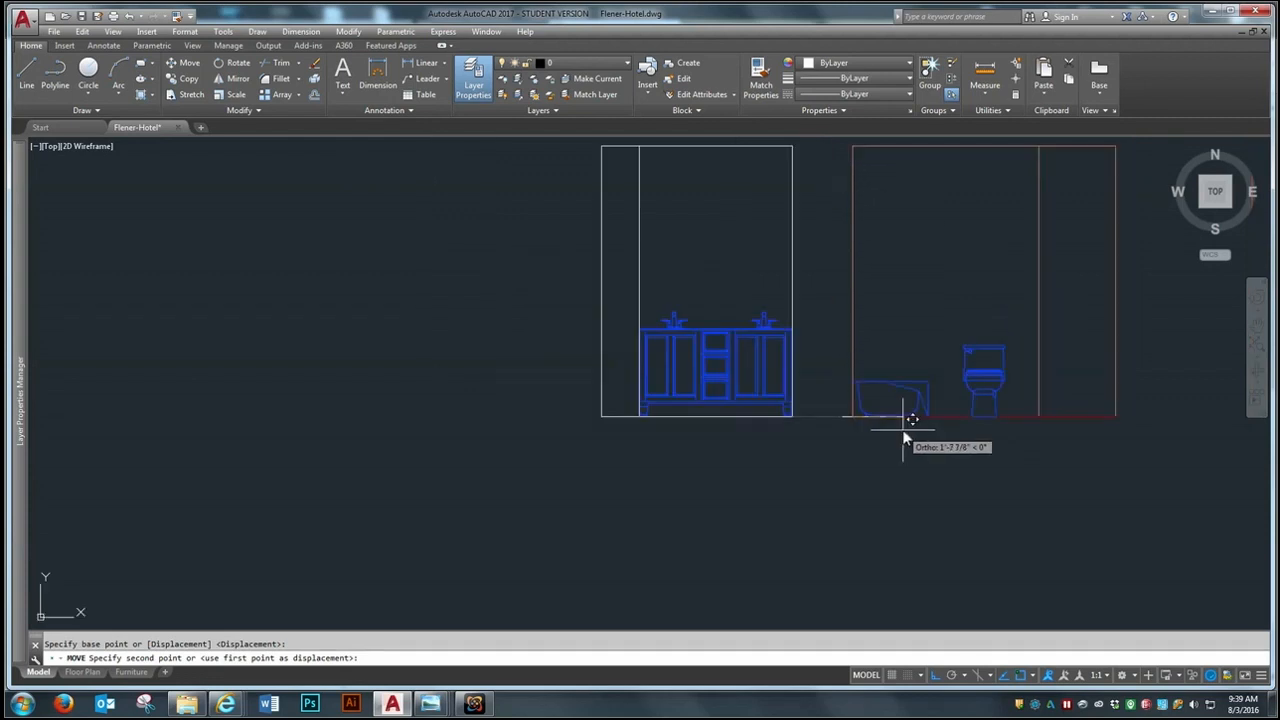
left_click(599, 417)
scroll(729, 484, "down", 3)
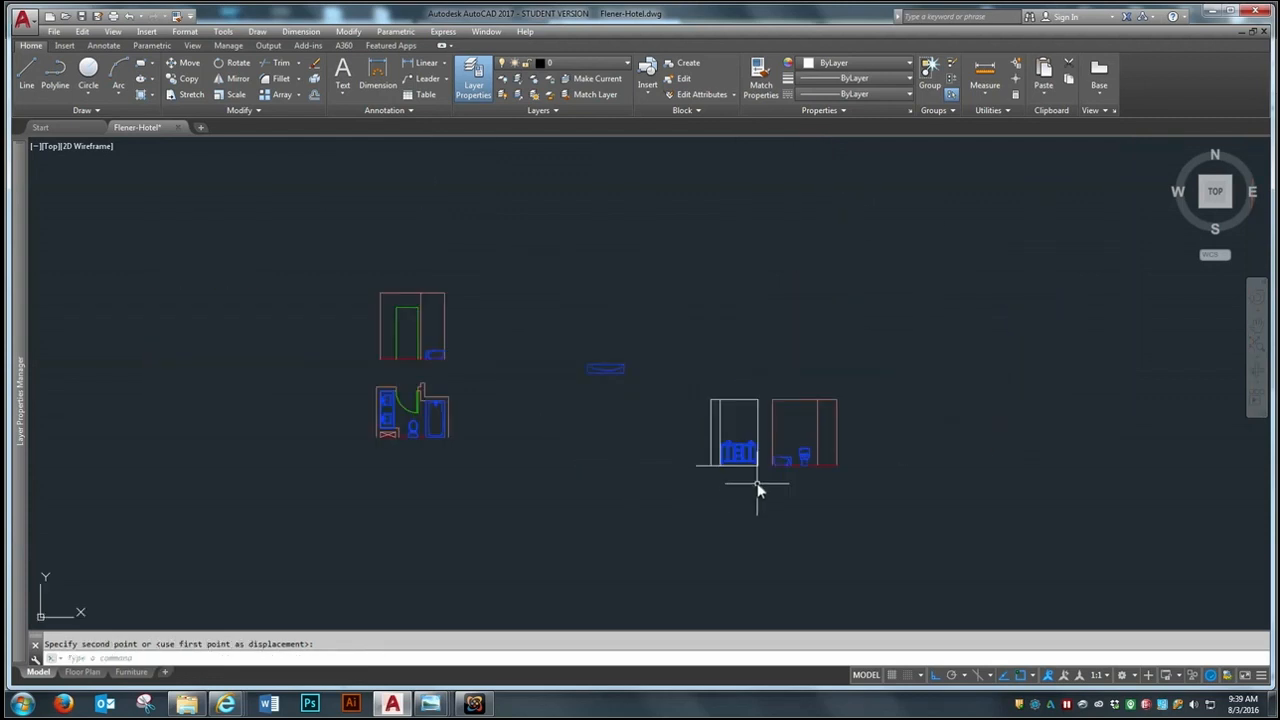
Step: Move the door wall elevation so its lower-right corner meets the left end of the spacer line beside the vanity elevation
key("Return")
left_click(461, 270)
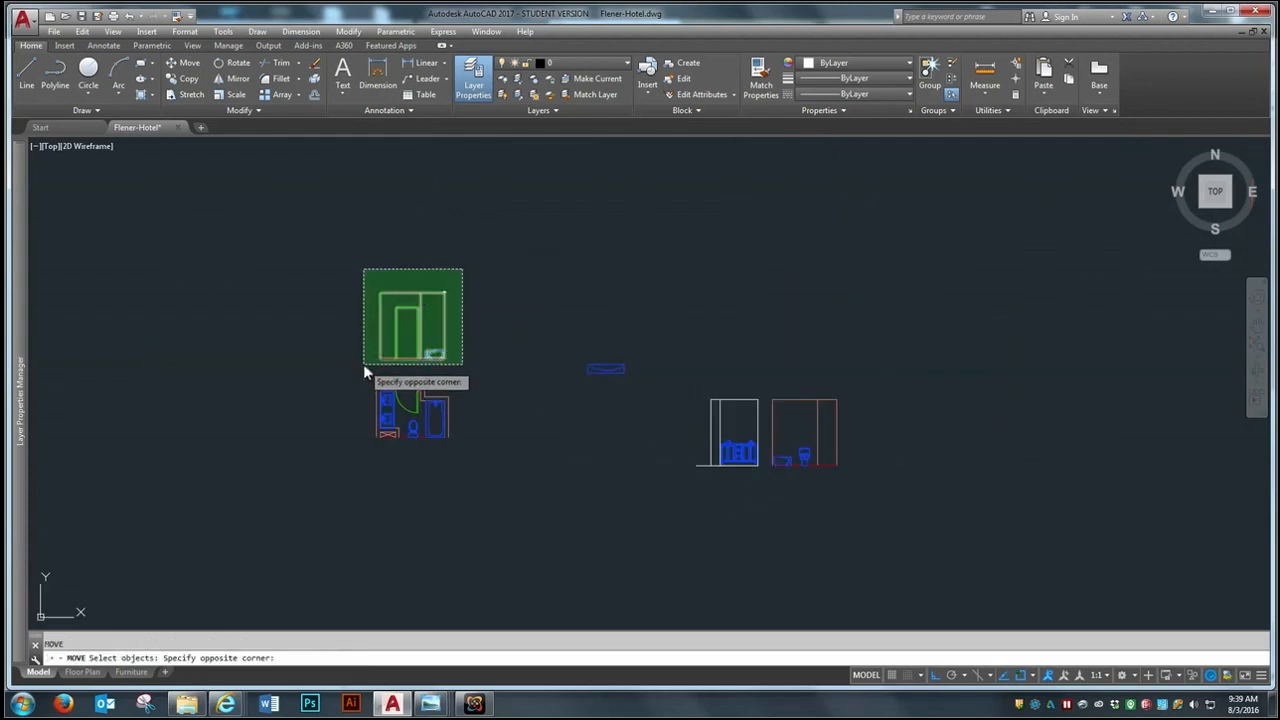
left_click(364, 372)
key("Return")
left_click(440, 356)
left_click(696, 468)
scroll(730, 460, "up", 6)
scroll(648, 492, "down", 4)
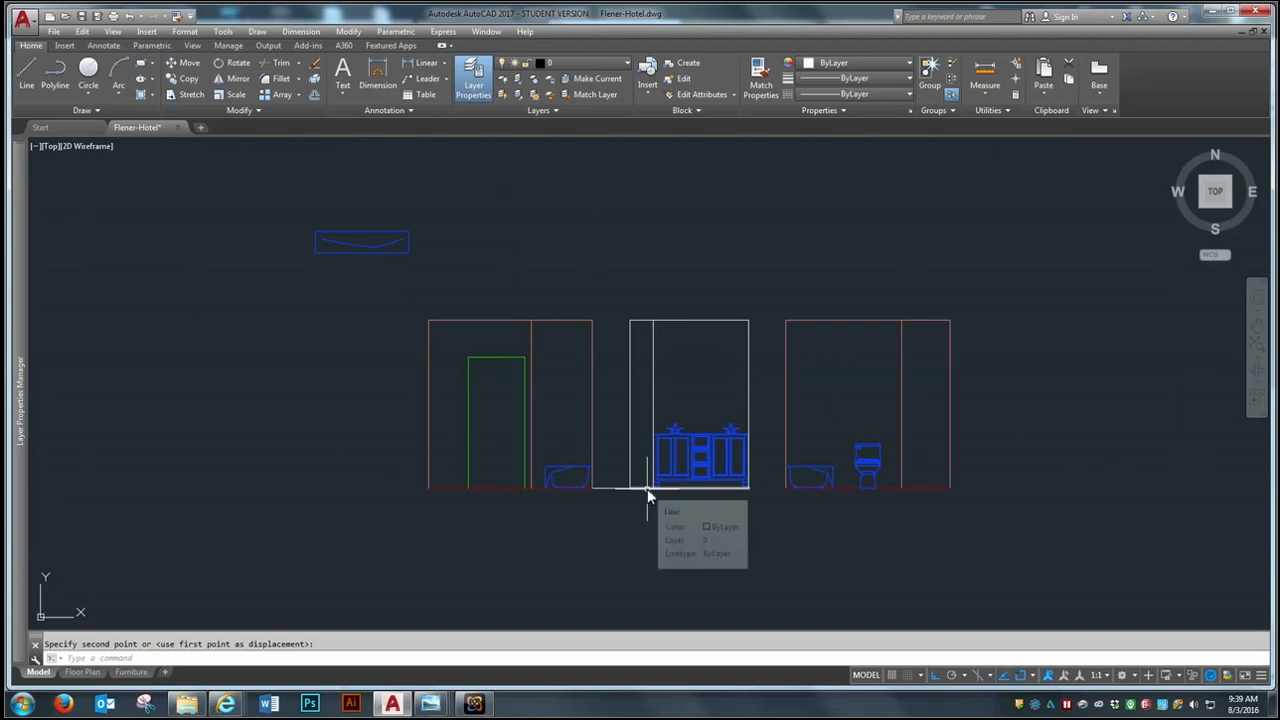
Step: Rotate the bathroom plan 90° counterclockwise so the bathtub lies along its upper wall
scroll(648, 492, "down", 4)
scroll(281, 417, "up", 2)
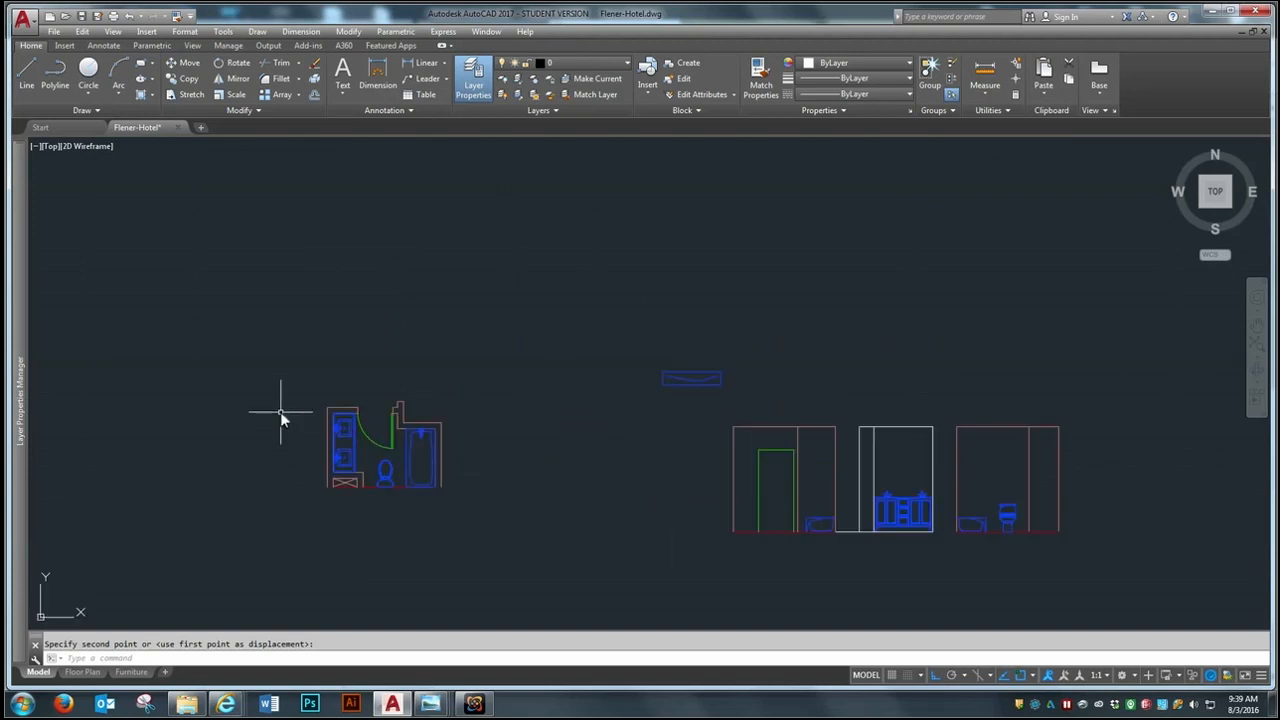
key("Escape")
type("ro")
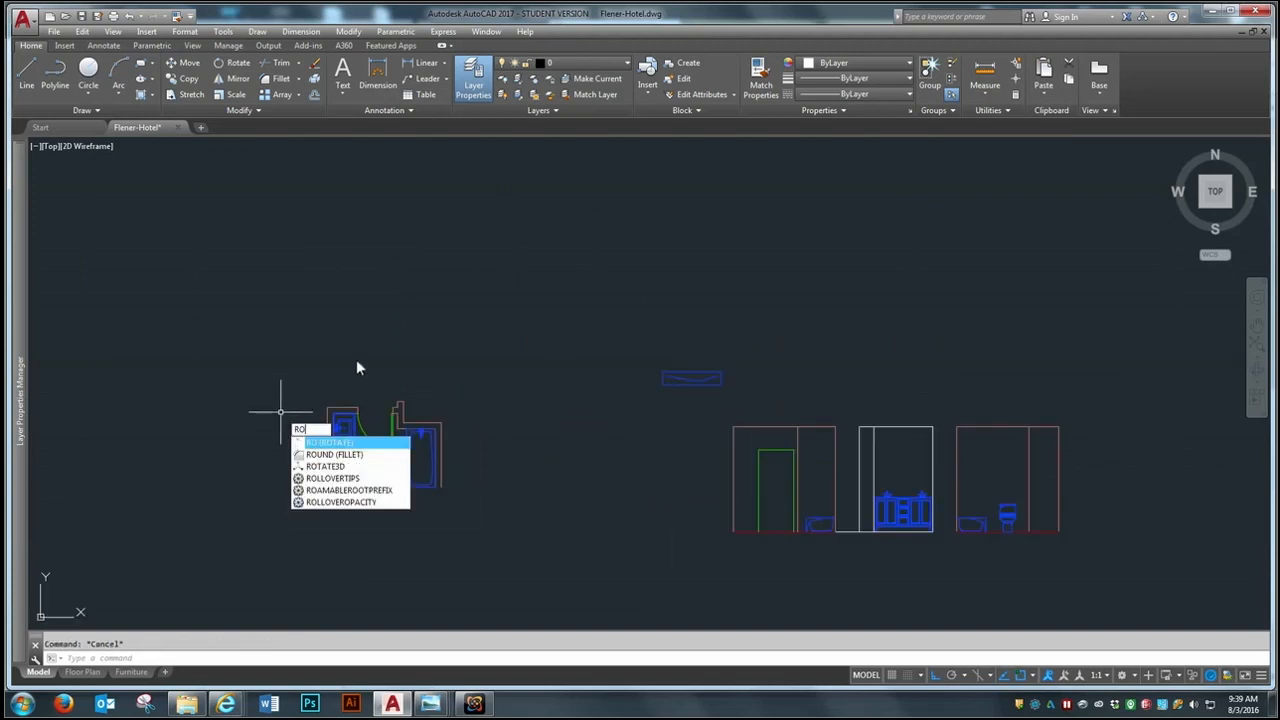
key("Return")
left_click(505, 370)
left_click(267, 509)
key("Return")
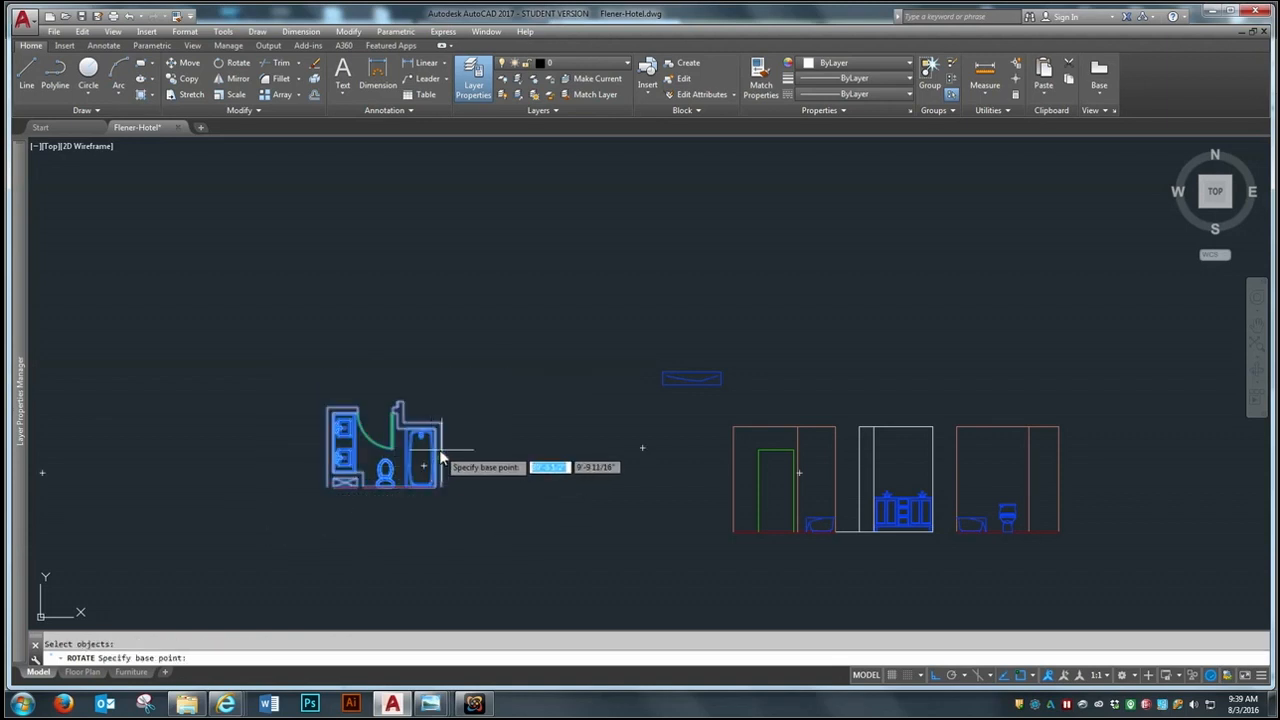
left_click(441, 461)
left_click(412, 300)
Step: Move the spacer line so its left end meets the toilet wall elevation's lower-right corner
scroll(290, 290, "down", 2)
scroll(701, 446, "up", 4)
type("m")
key("Return")
left_click(537, 433)
key("Return")
left_click(513, 428)
left_click(872, 435)
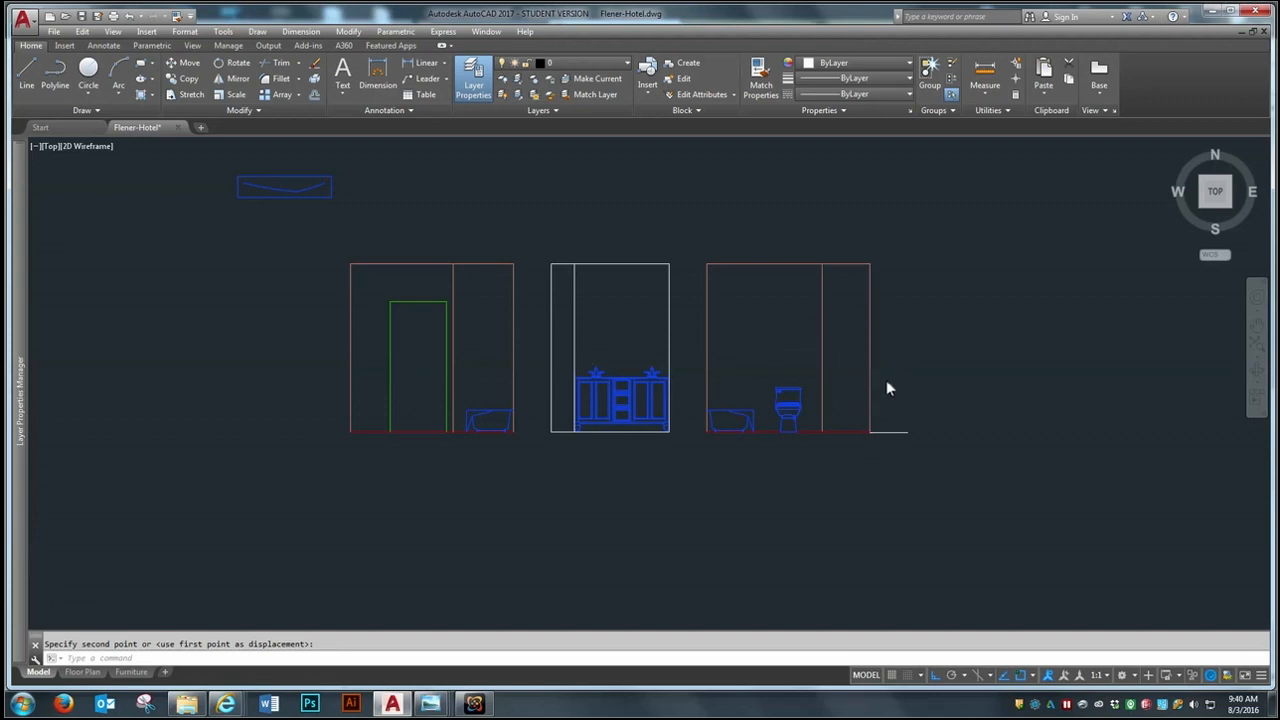
scroll(886, 388, "down", 4)
scroll(800, 400, "up", 4)
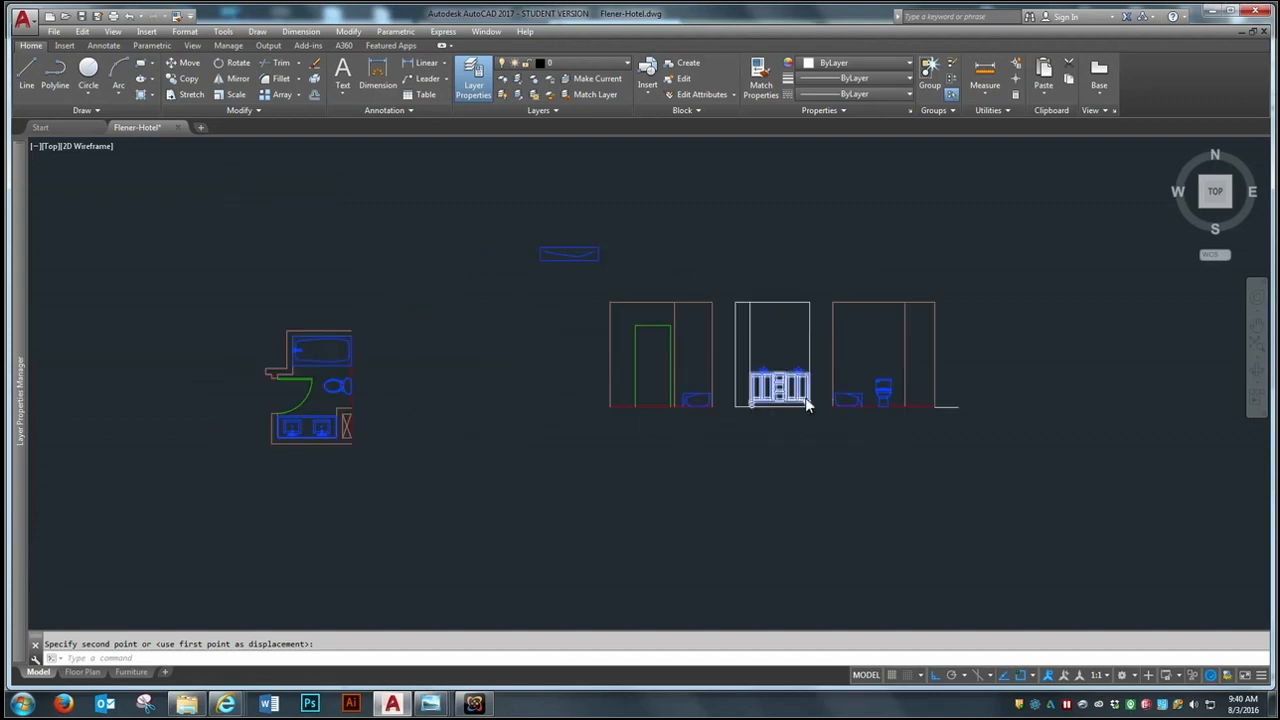
scroll(800, 406, "down", 2)
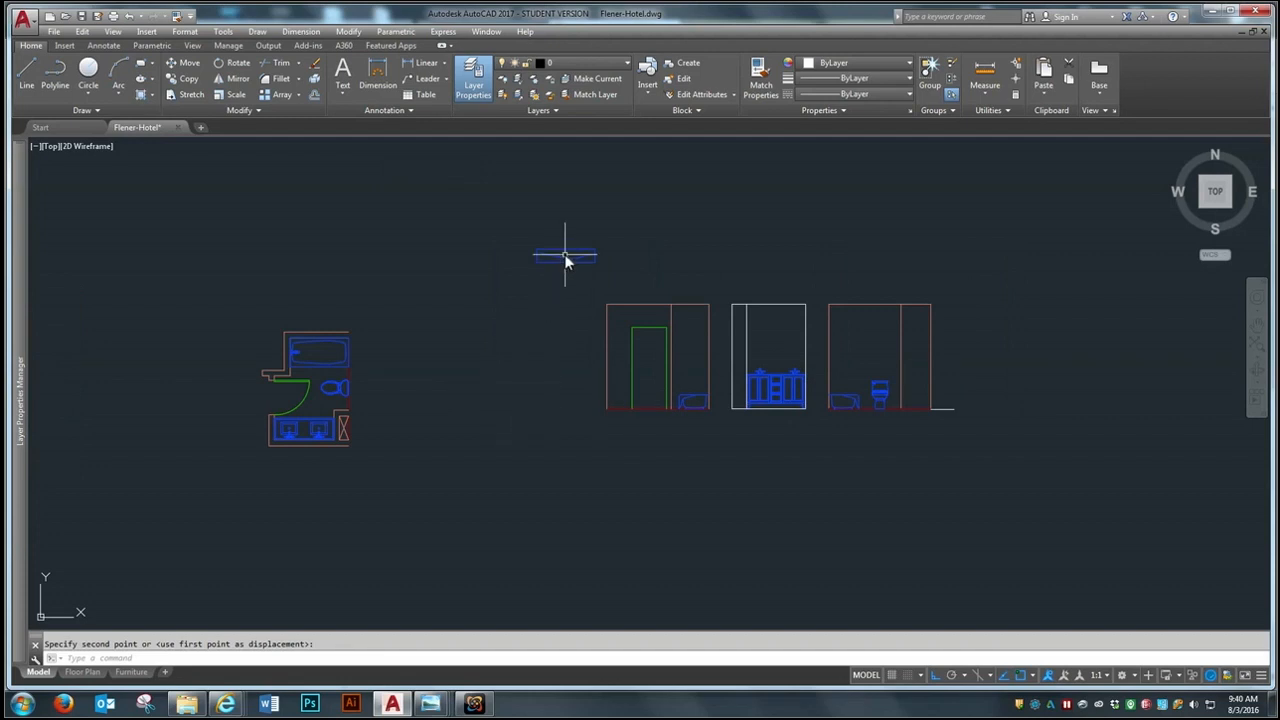
Step: Draw a long horizontal line above the rotated bathroom plan as the base of the next elevation
scroll(299, 309, "up", 4)
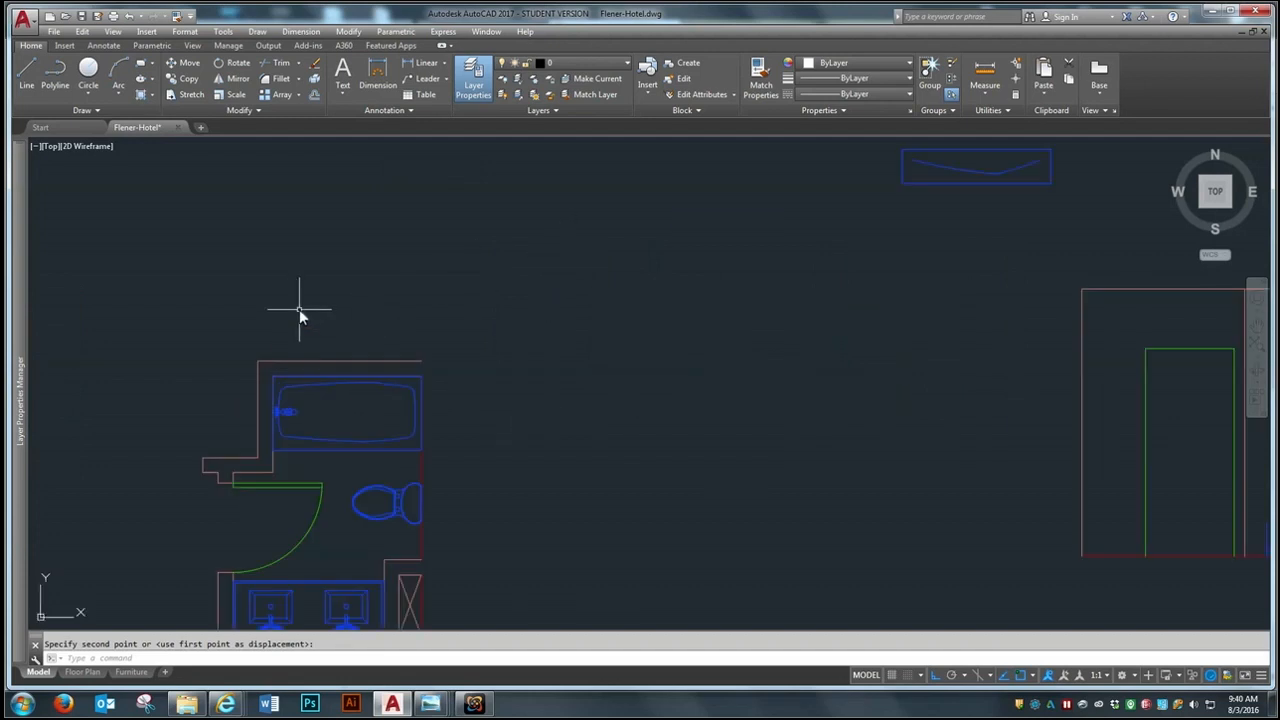
type("l")
key("Return")
left_click(110, 288)
left_click(832, 301)
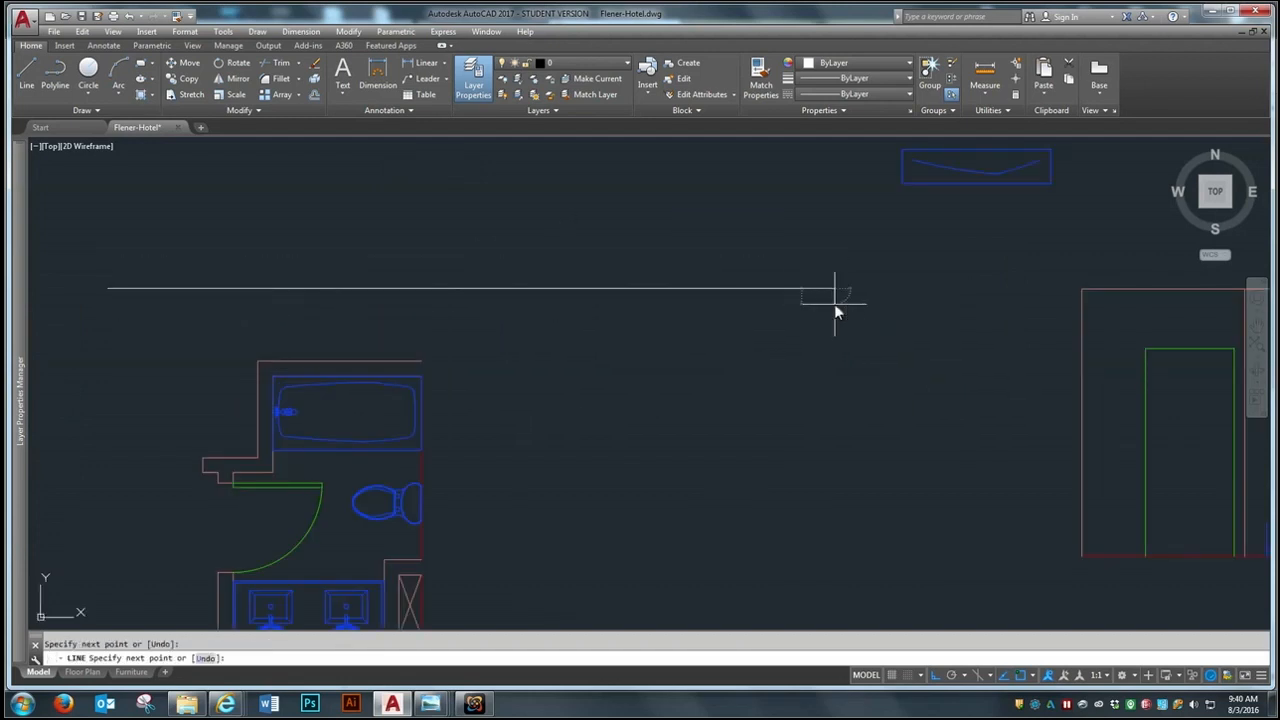
key("Return")
scroll(886, 360, "down", 2)
Step: Project vertical lines upward from the bathtub's upper-right corner and the inside wall corner at its faucet end, past the horizontal line
key("Return")
scroll(609, 382, "up", 3)
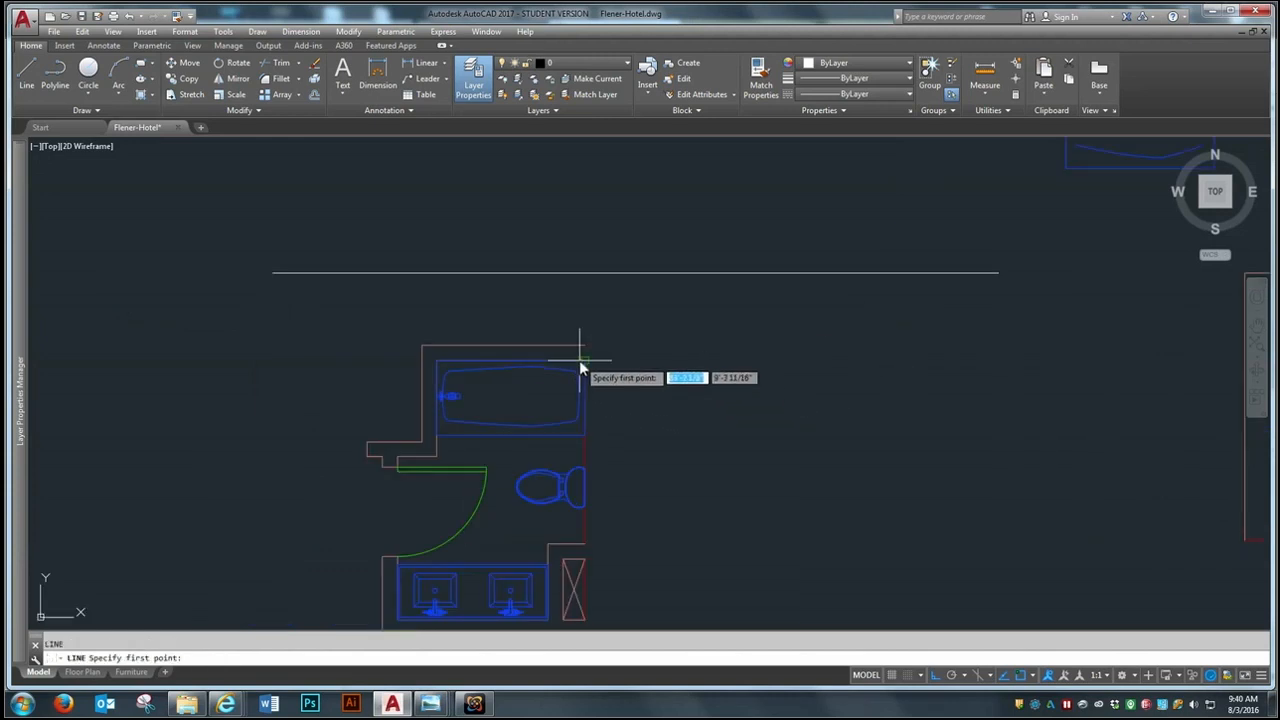
left_click(582, 358)
scroll(612, 430, "down", 6)
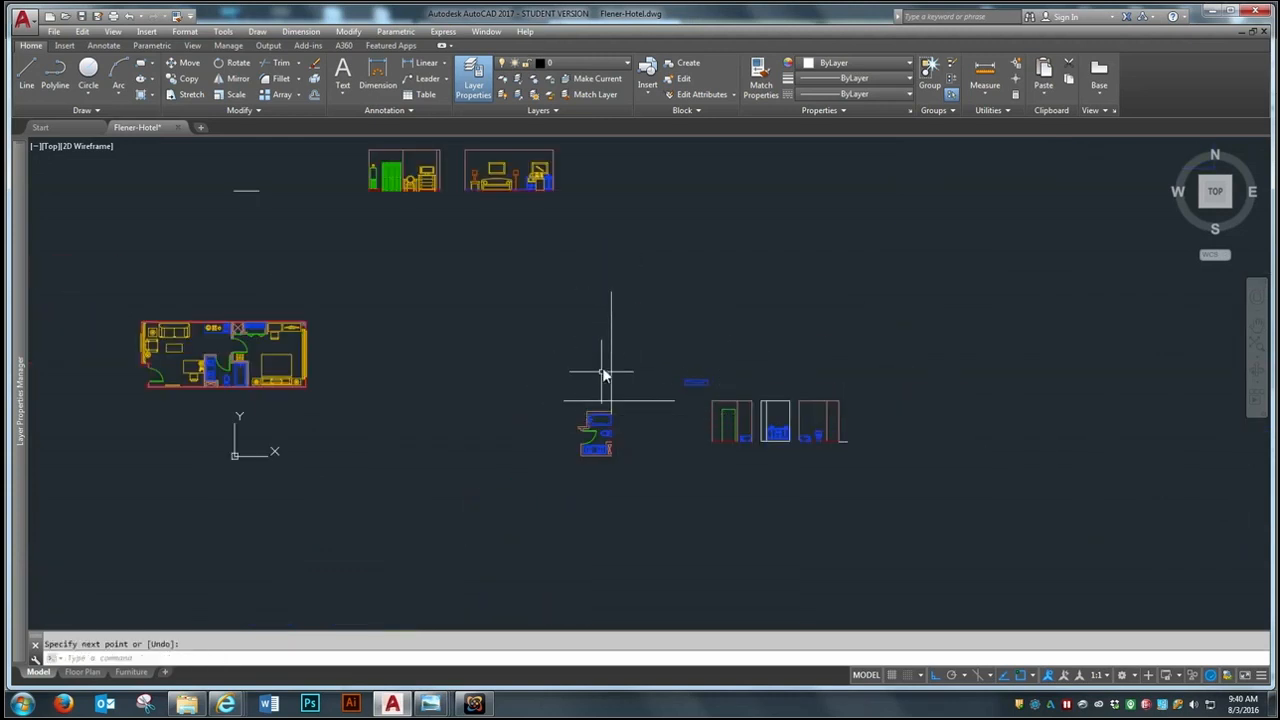
scroll(598, 385, "up", 4)
key("Return")
left_click(585, 535)
left_click(610, 224)
key("Return")
Step: Project a vertical line up from the wall corner beside the bathroom door, and offset the horizontal base line 9' upward
key("Return")
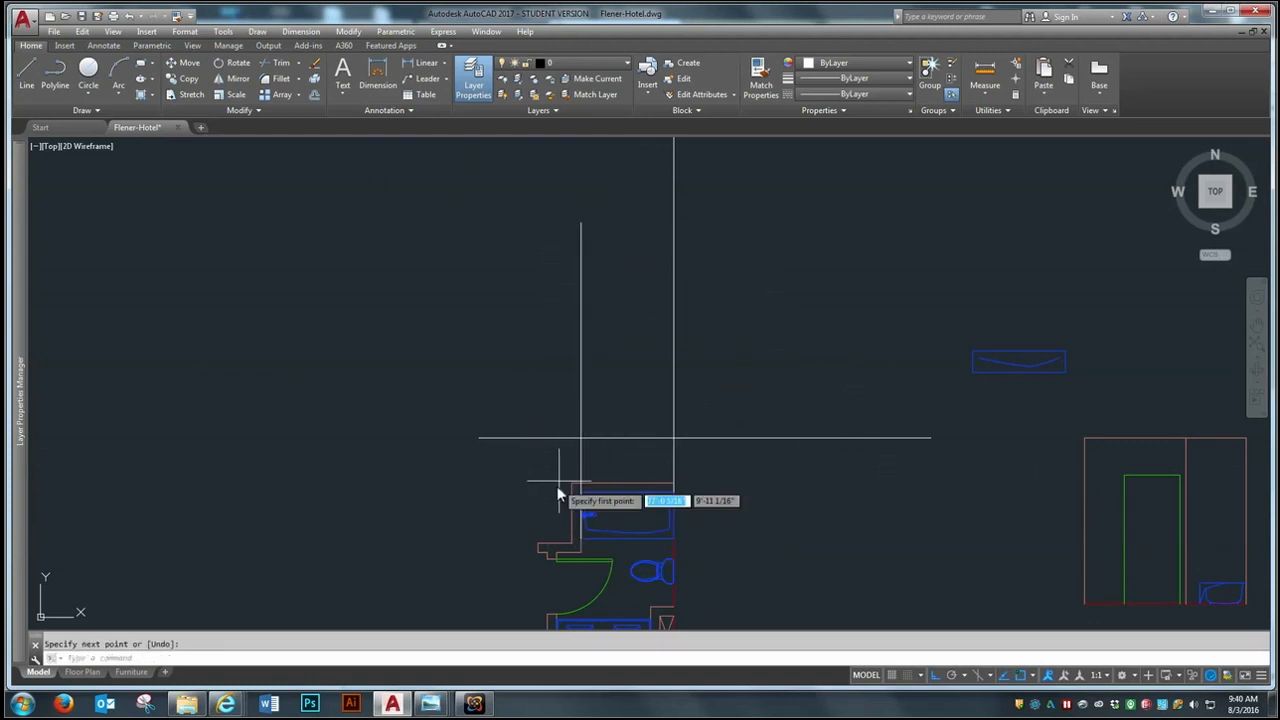
left_click(556, 549)
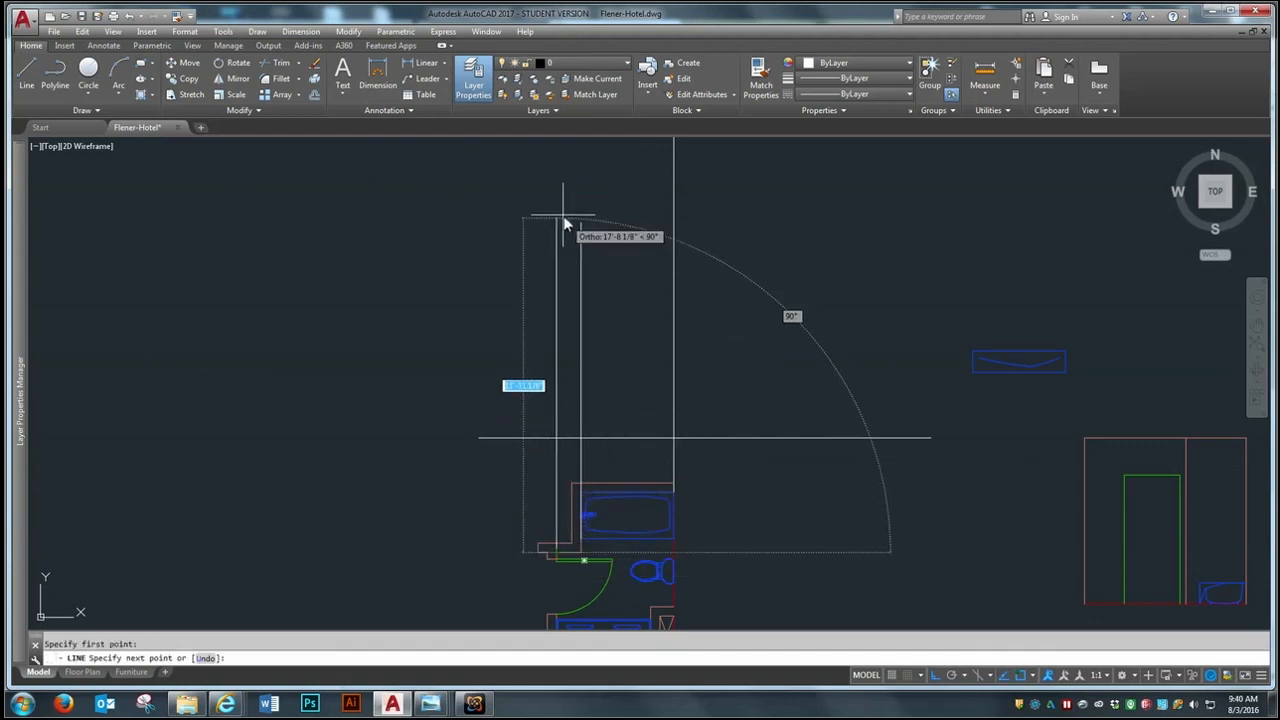
type("o")
key("Return")
type("9'")
key("Return")
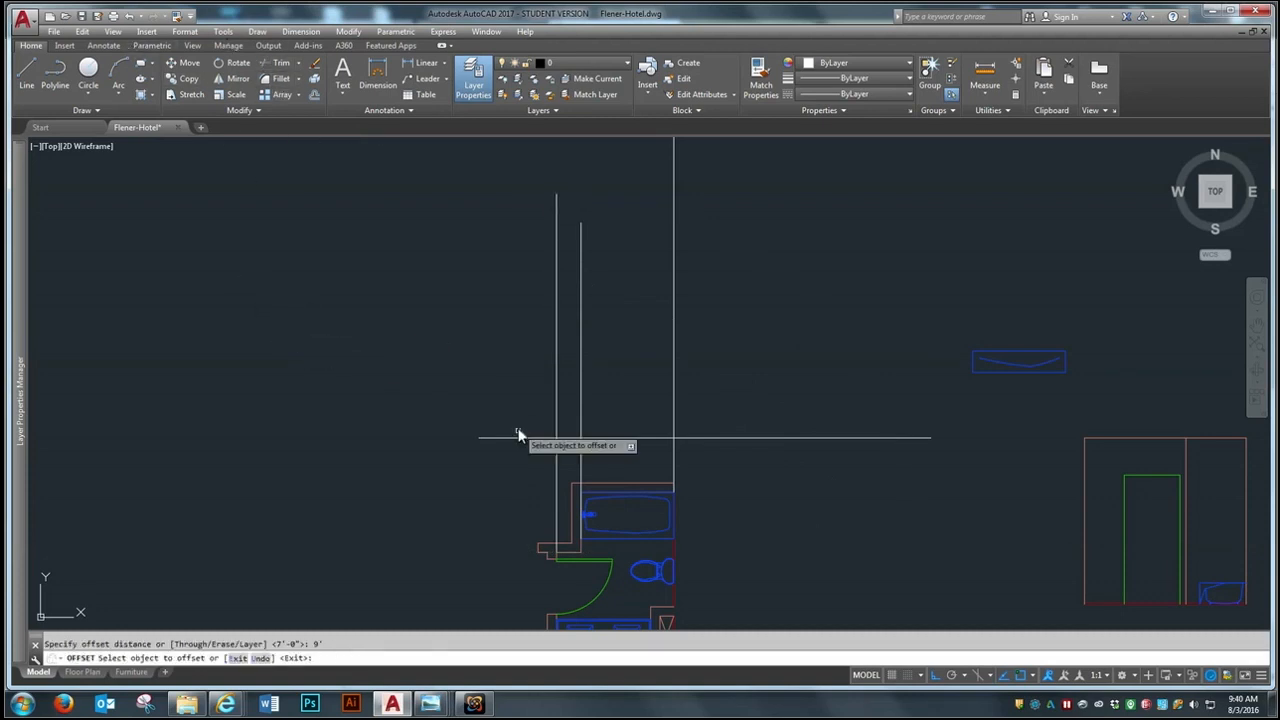
left_click(536, 435)
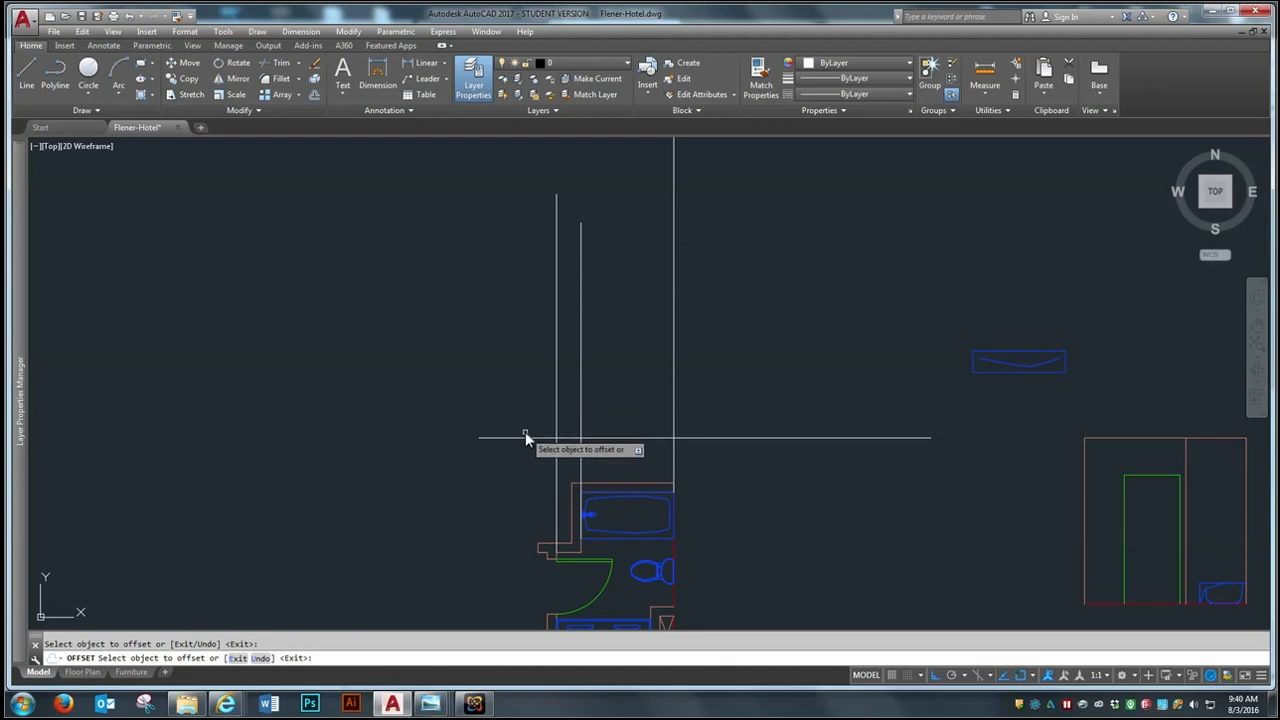
left_click(525, 437)
left_click(505, 348)
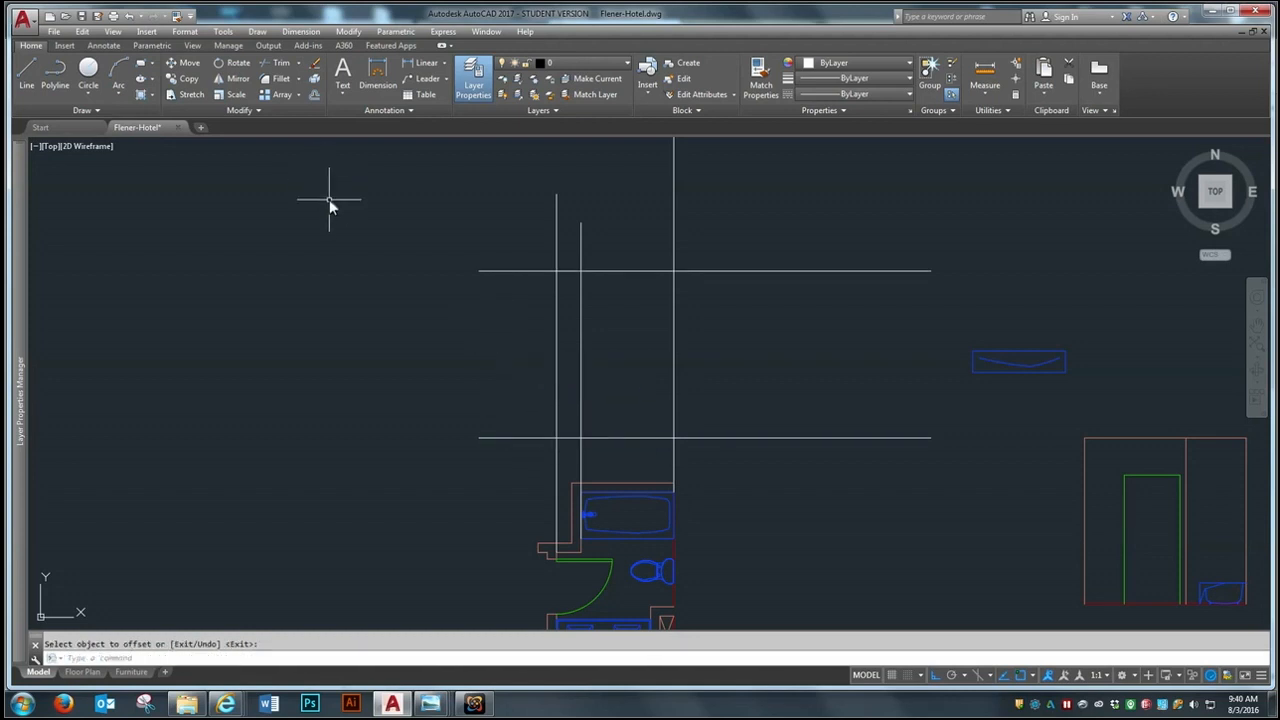
Step: Fillet the outer vertical lines with the ceiling and floor lines to form the bathtub wall elevation's four square corners
left_click(275, 79)
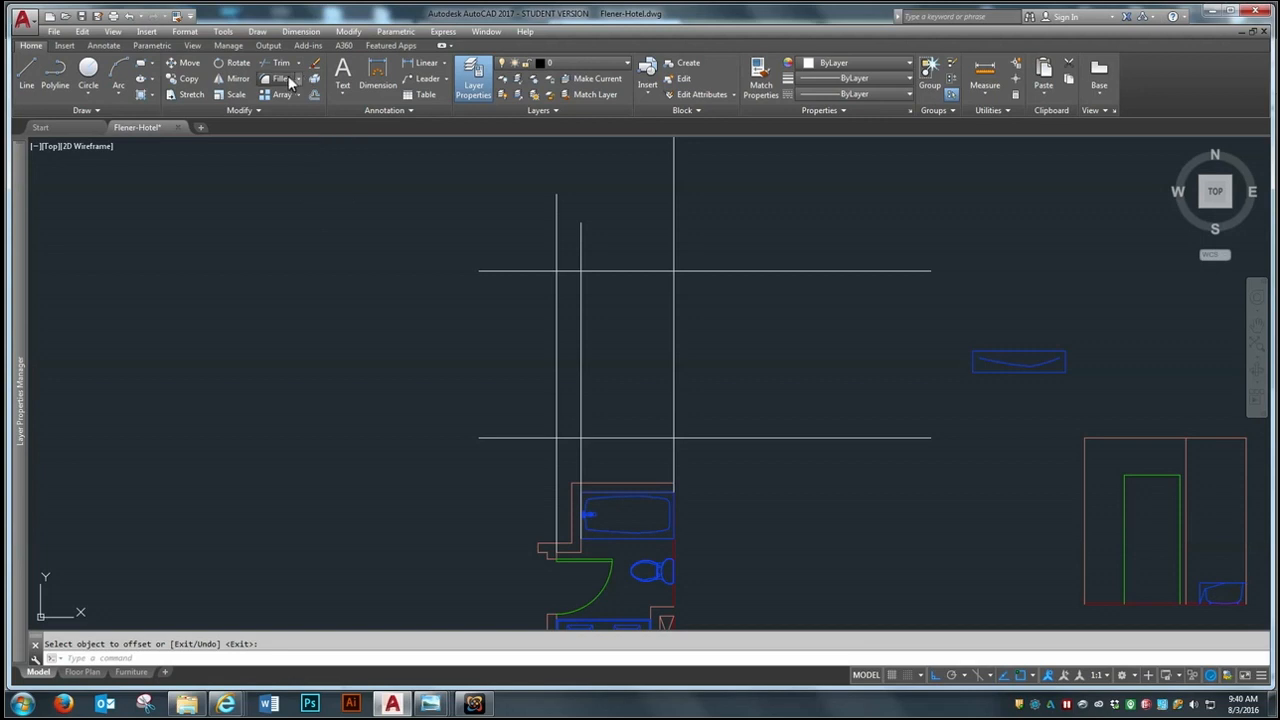
left_click(558, 300)
left_click(567, 272)
key("Return")
left_click(654, 271)
left_click(673, 318)
key("Return")
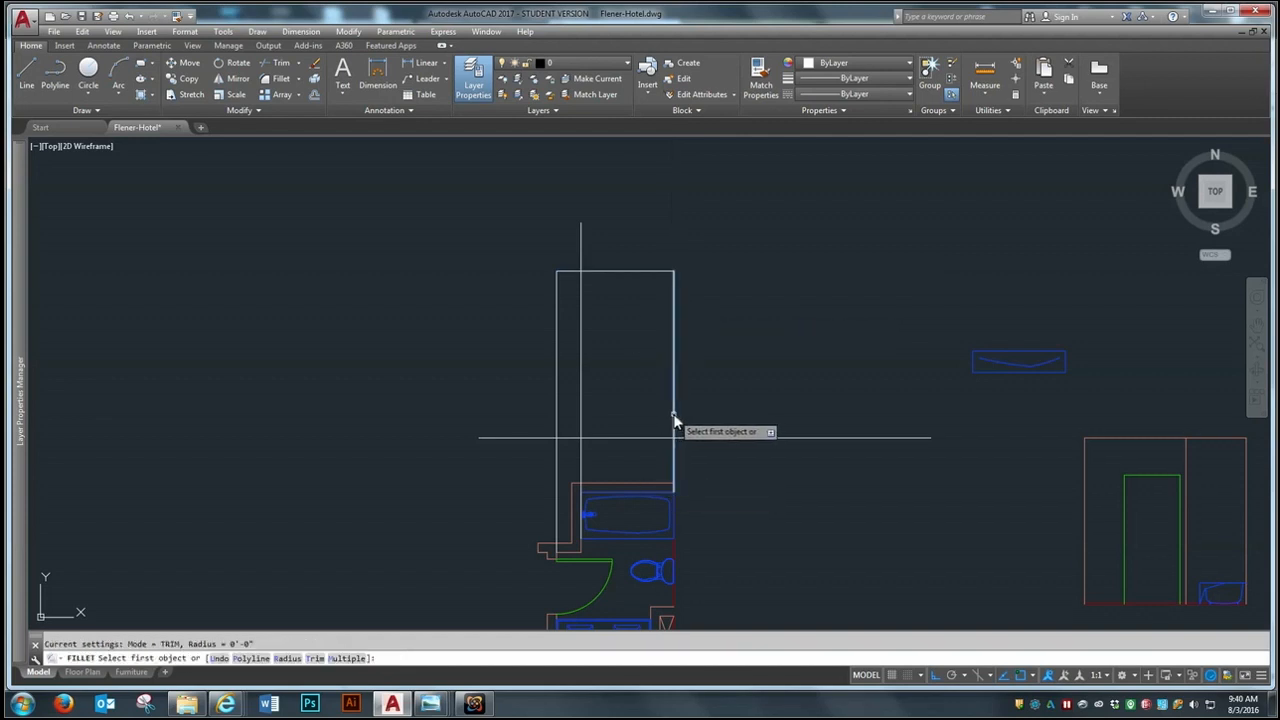
left_click(672, 414)
left_click(655, 438)
key("Return")
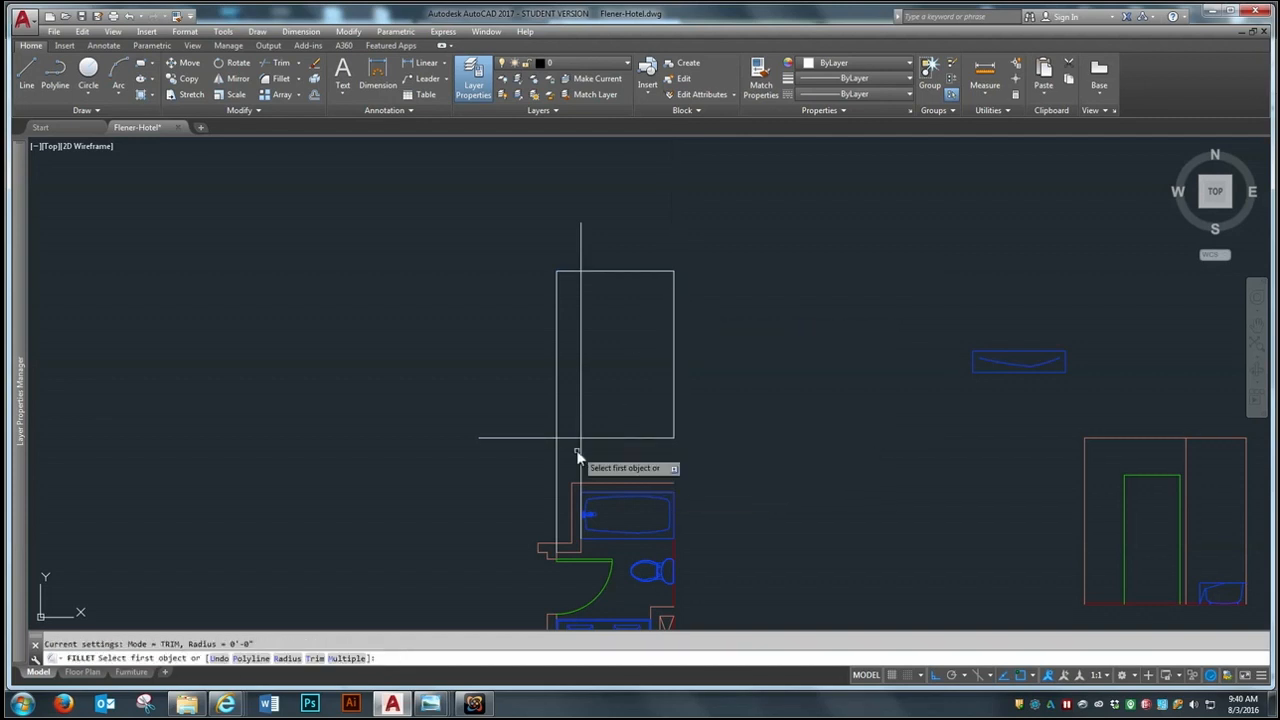
left_click(555, 437)
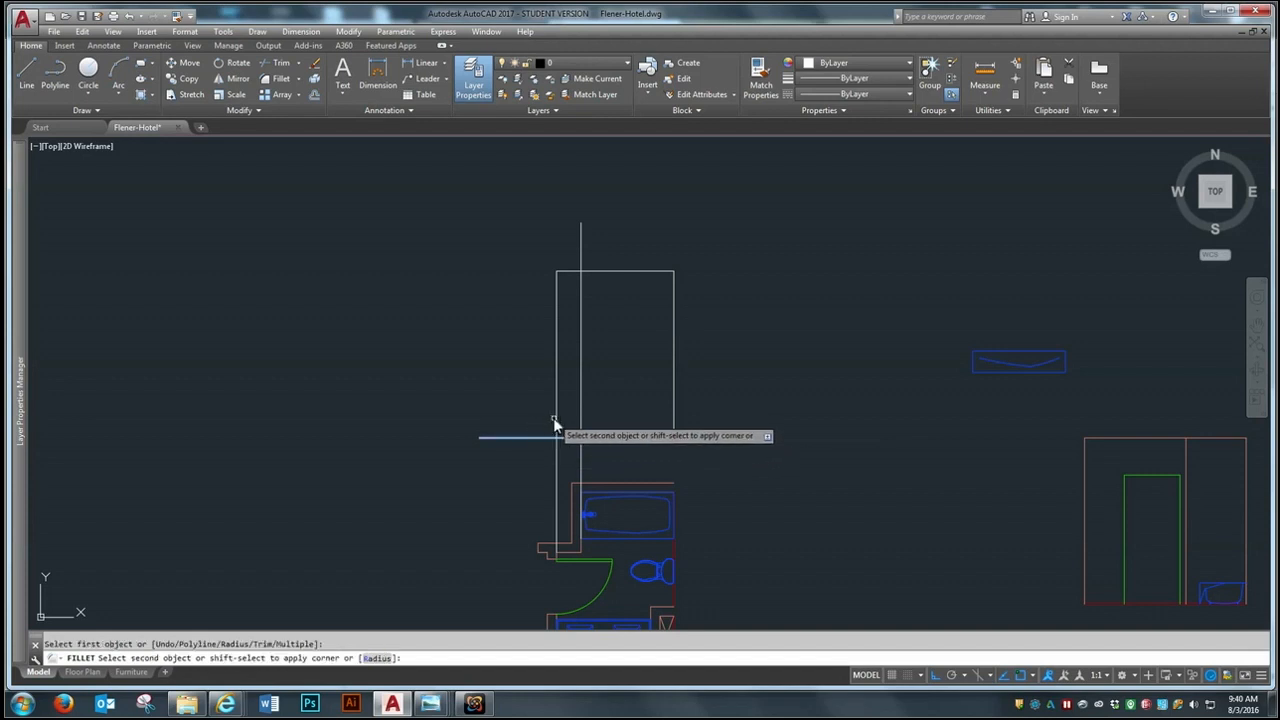
left_click(556, 423)
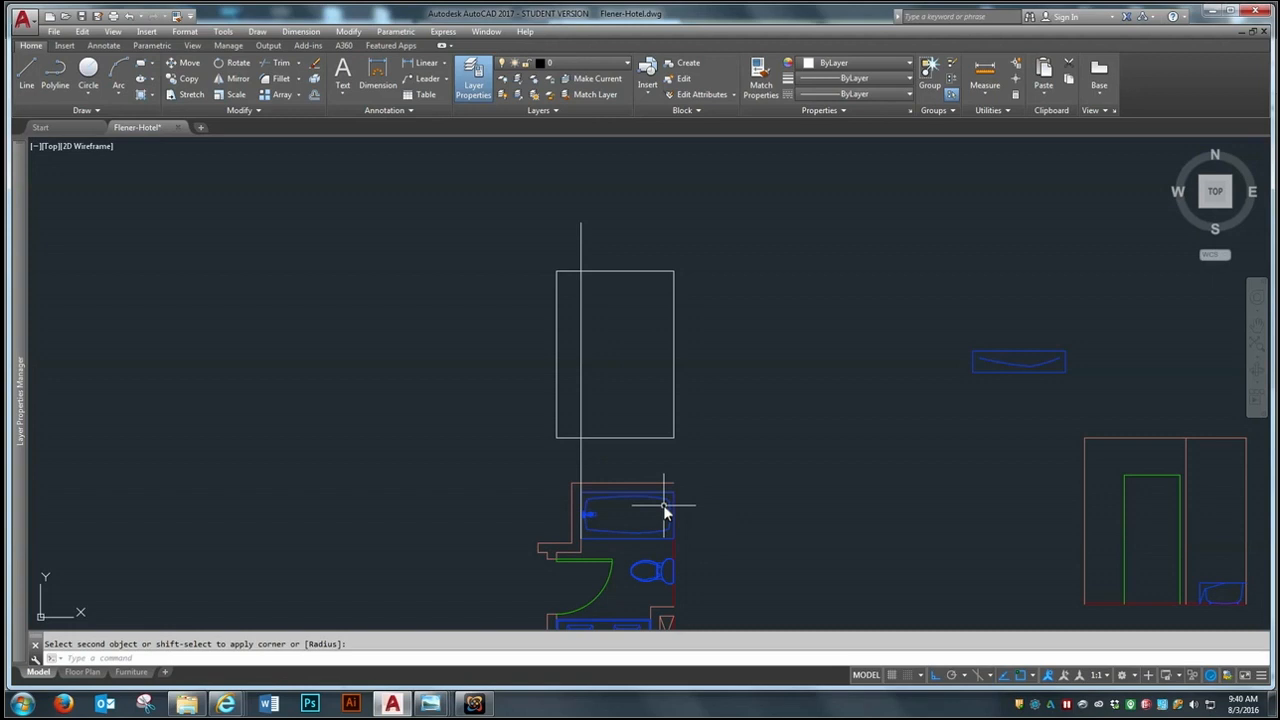
Step: Trim the inner vertical line where it extends above the ceiling line and below the floor line of the new elevation
left_click(281, 62)
left_click(746, 194)
left_click(519, 457)
key("Return")
left_click(578, 453)
left_click(585, 451)
left_click(582, 249)
key("Return")
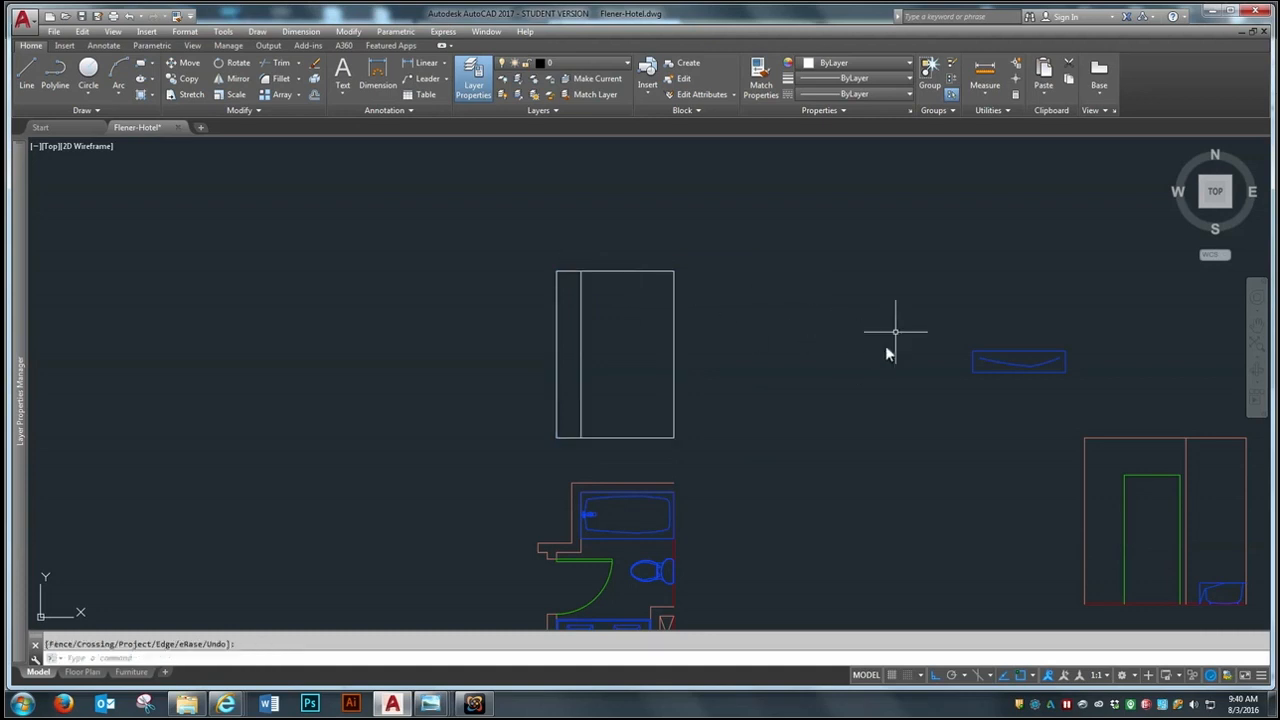
Step: Move the bathtub's front view into the new elevation so it sits on the floor line against the outer wall
type("m")
key("Return")
left_click(1075, 325)
left_click(943, 390)
key("Return")
scroll(1062, 362, "up", 5)
left_click(1066, 403)
scroll(1045, 380, "down", 2)
scroll(1045, 380, "down", 2)
scroll(445, 480, "up", 3)
left_click(422, 495)
scroll(620, 452, "down", 2)
scroll(618, 452, "down", 1)
scroll(454, 400, "down", 1)
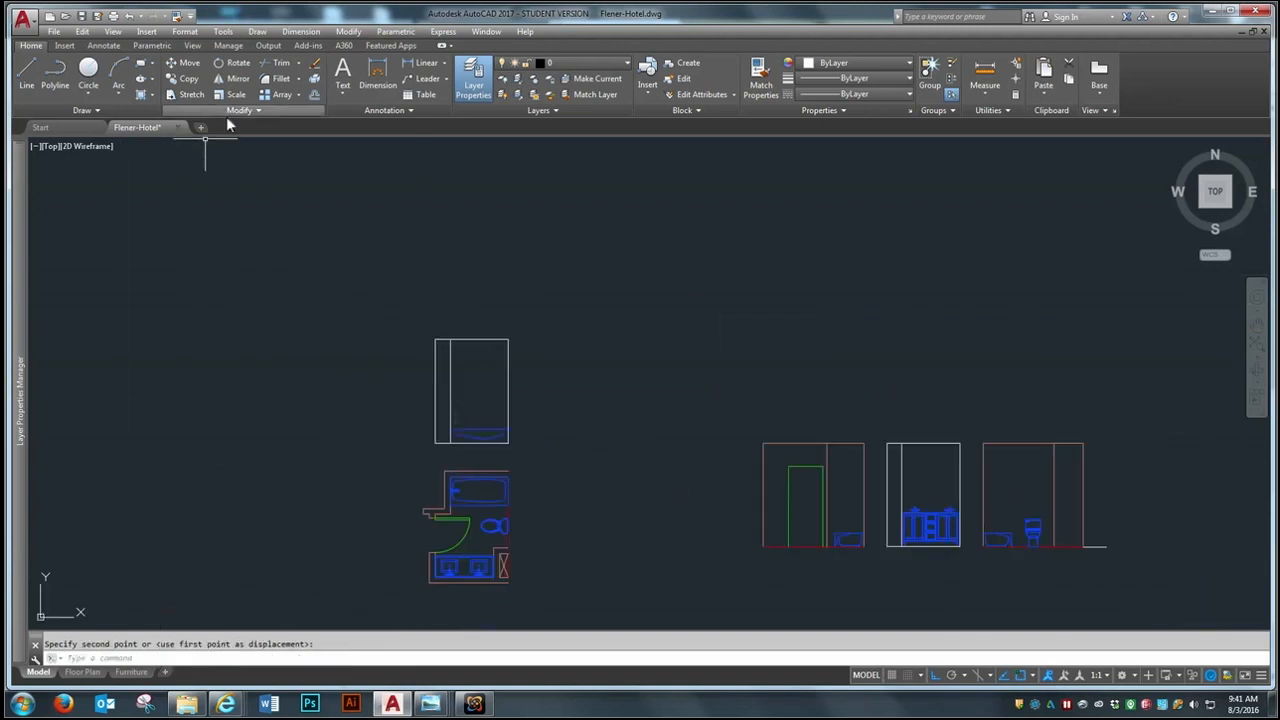
Step: Match the new elevation's ceiling and vertical wall lines to the properties of the plan's interior wall
left_click(178, 18)
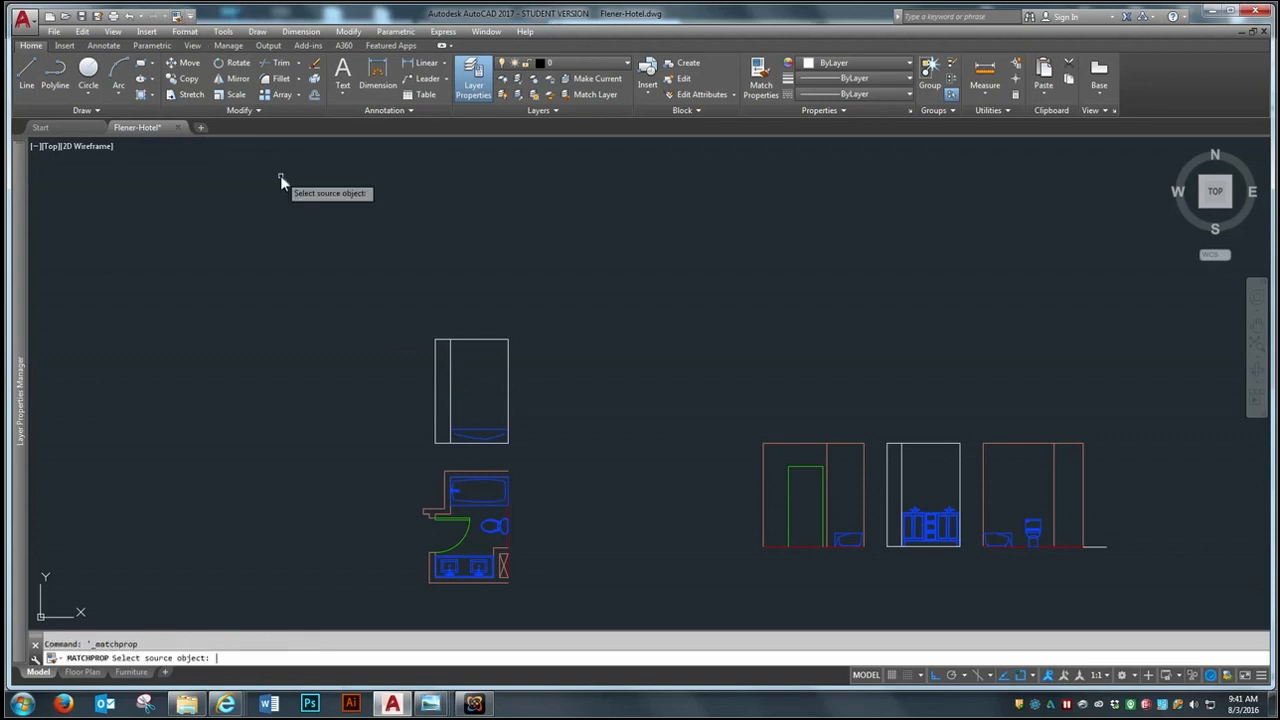
left_click(452, 474)
left_click(562, 285)
left_click(379, 369)
key("Return")
Step: Match the new elevation's floor line to the properties of the plan's red wall line beside the toilet
key("Return")
left_click(509, 512)
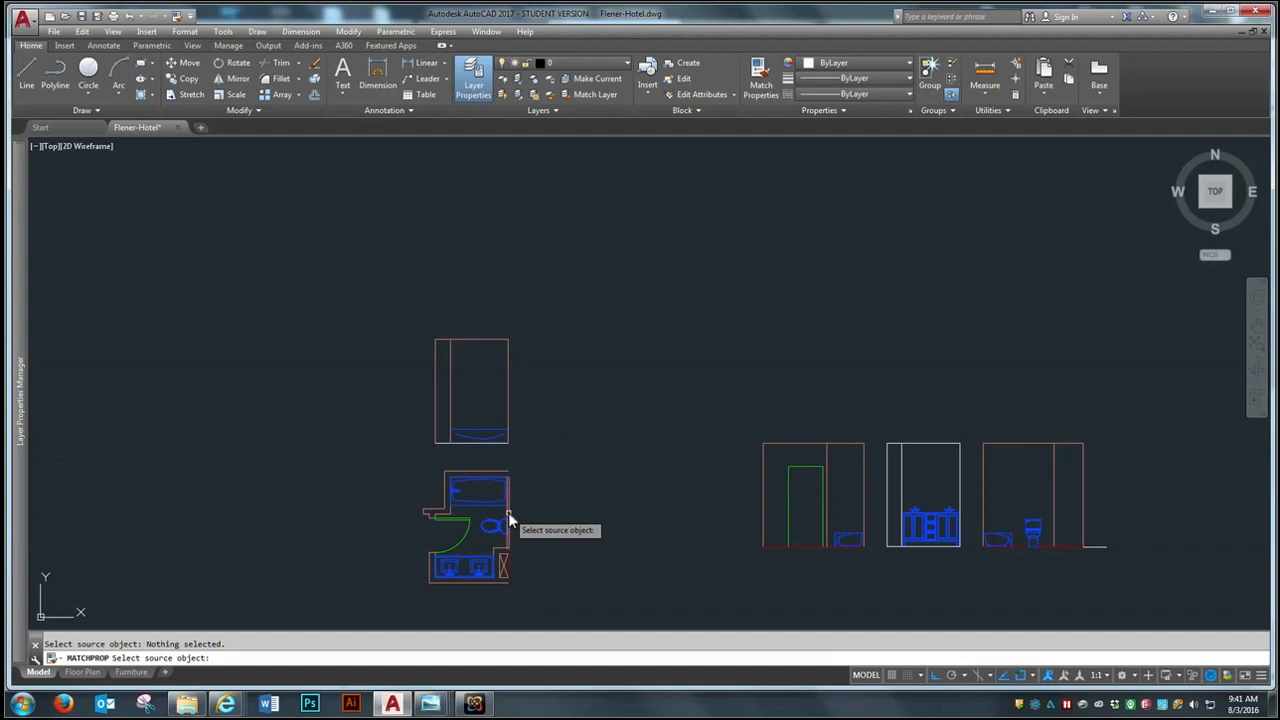
left_click(444, 445)
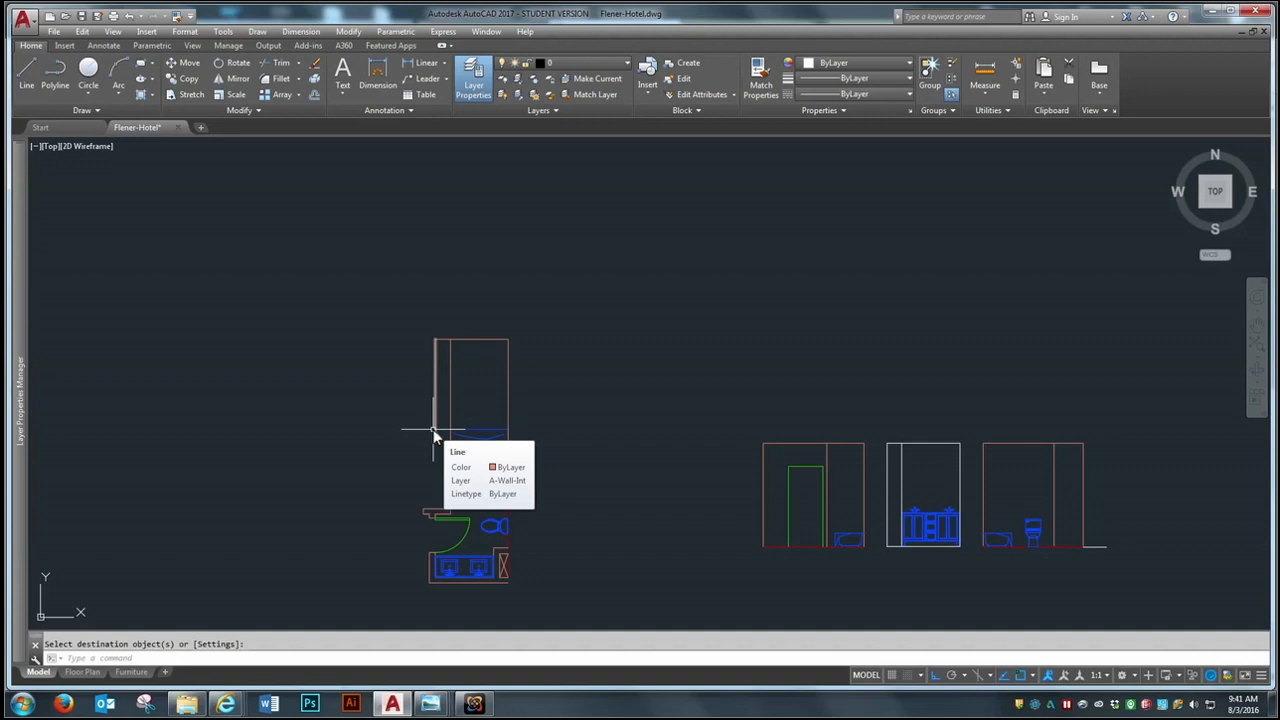
key("Escape")
Step: Move the bathtub wall elevation by its lower-left corner to the free end of the spacer line beside the toilet wall elevation
type("m")
key("Return")
left_click(554, 317)
left_click(413, 457)
key("Return")
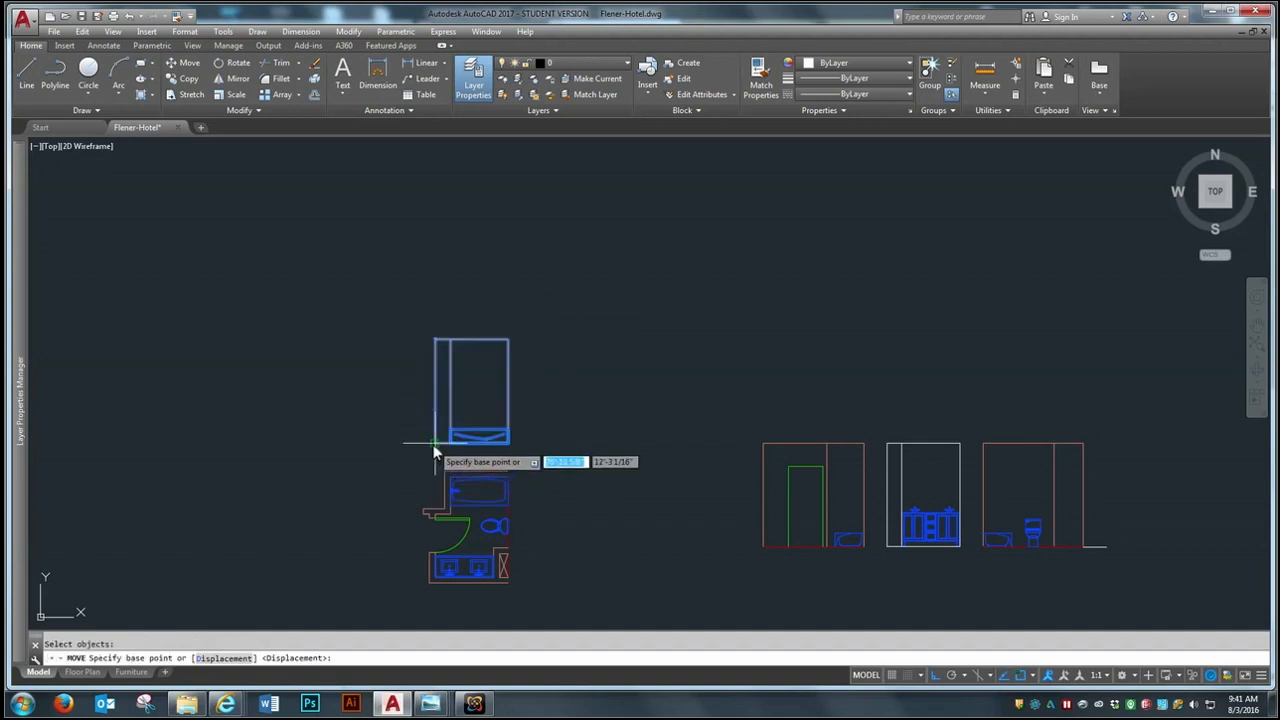
left_click(434, 443)
left_click(1108, 548)
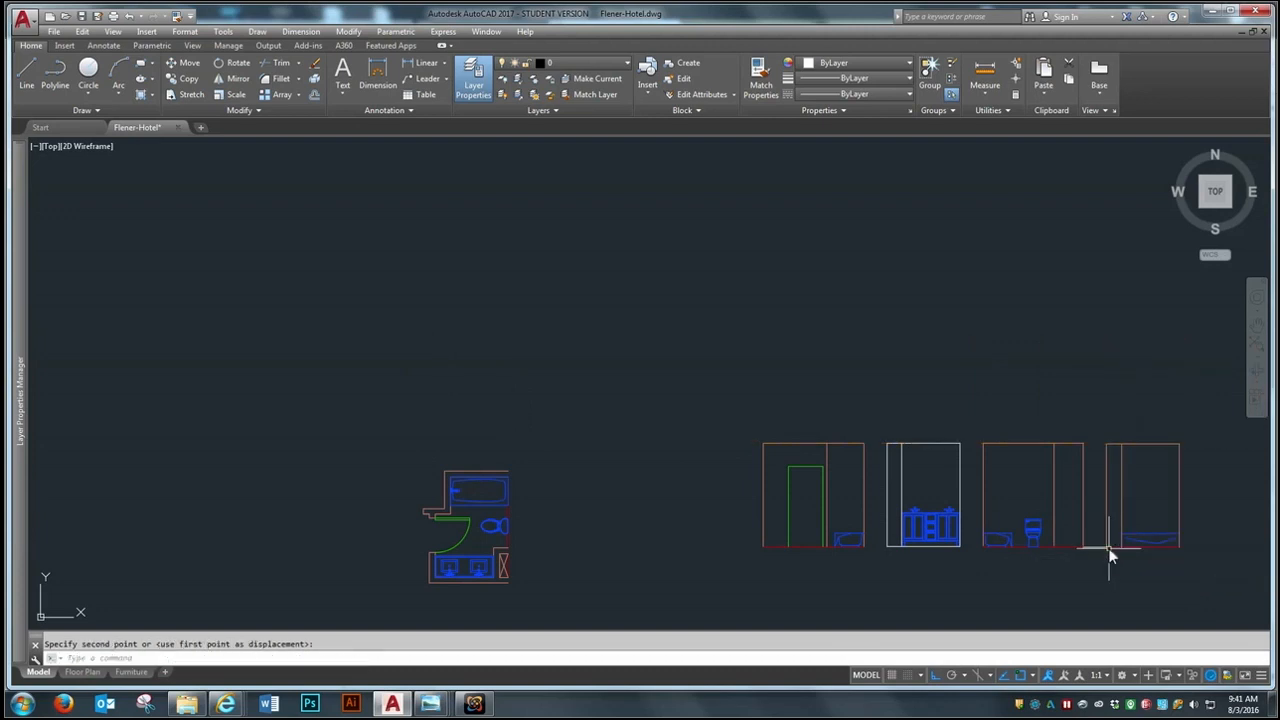
Step: Erase the spacer line and the rotated copy of the bathroom plan
type("e")
key("Return")
scroll(372, 450, "down", 2)
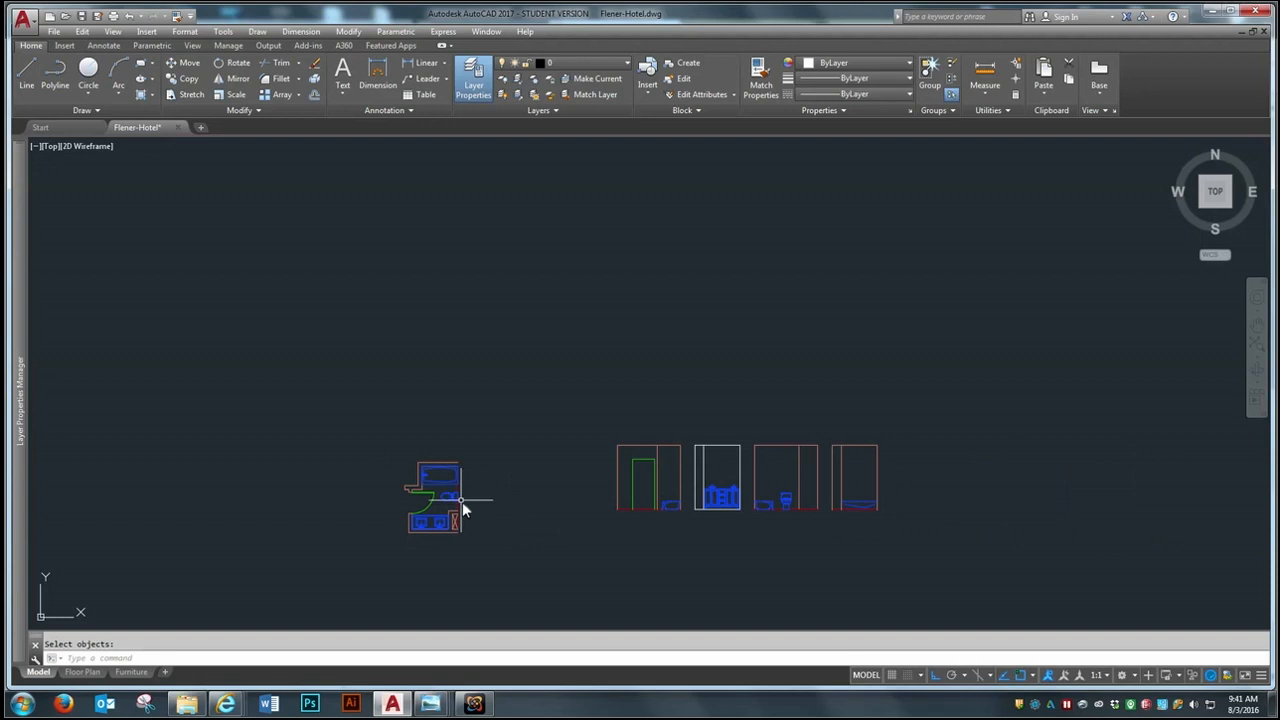
type("e")
key("Return")
left_click(470, 412)
left_click(369, 555)
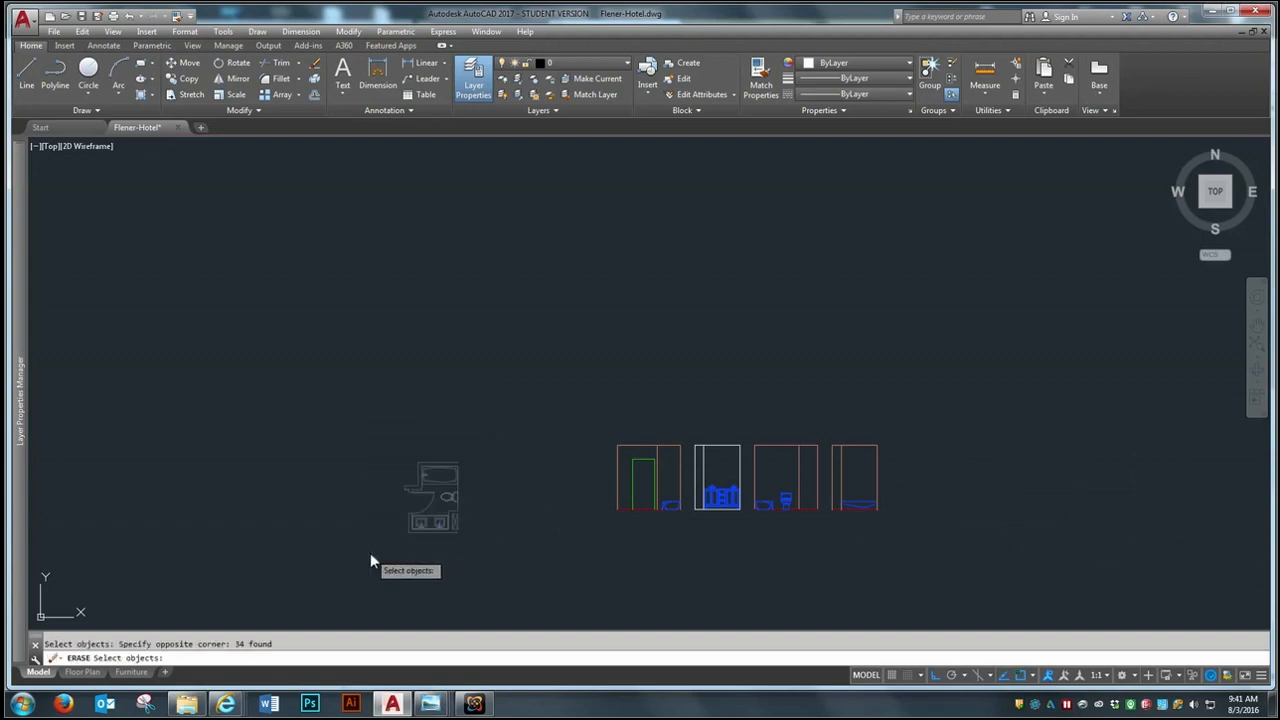
key("Return")
Step: Match the vanity elevation's wall, ceiling and floor lines to the corresponding lines of the toilet wall elevation
scroll(855, 525, "up", 4)
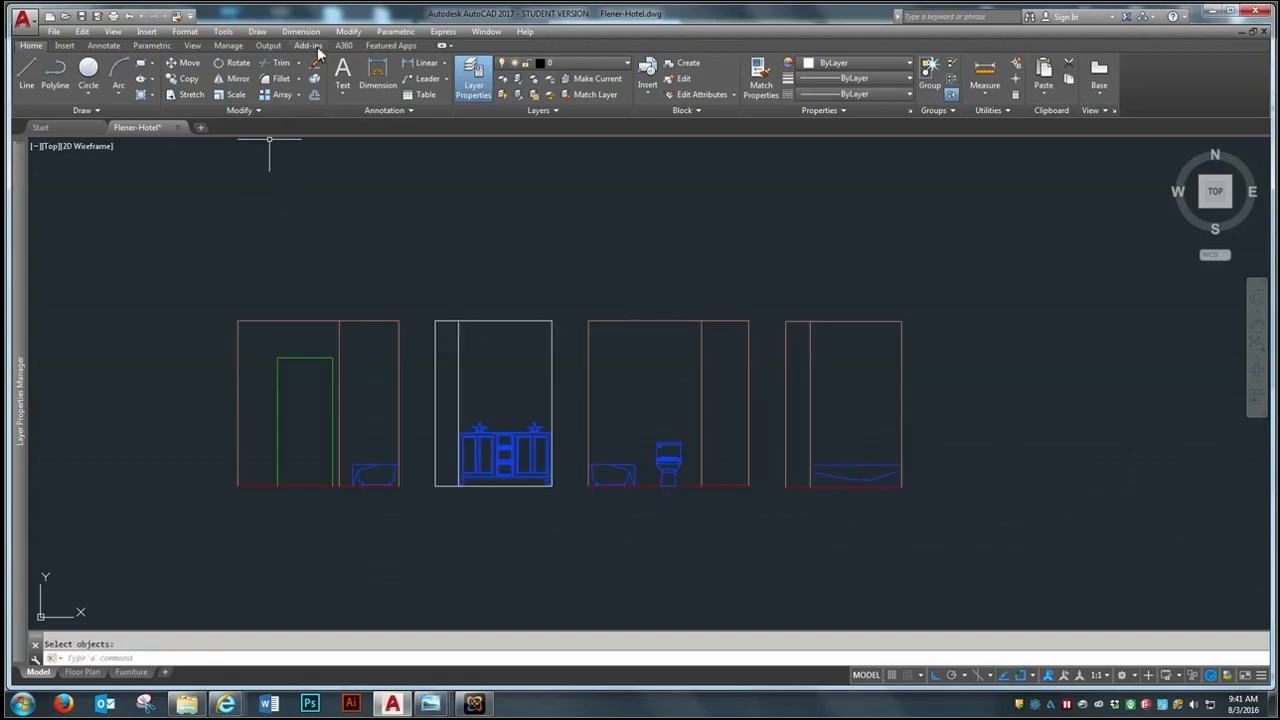
left_click(176, 16)
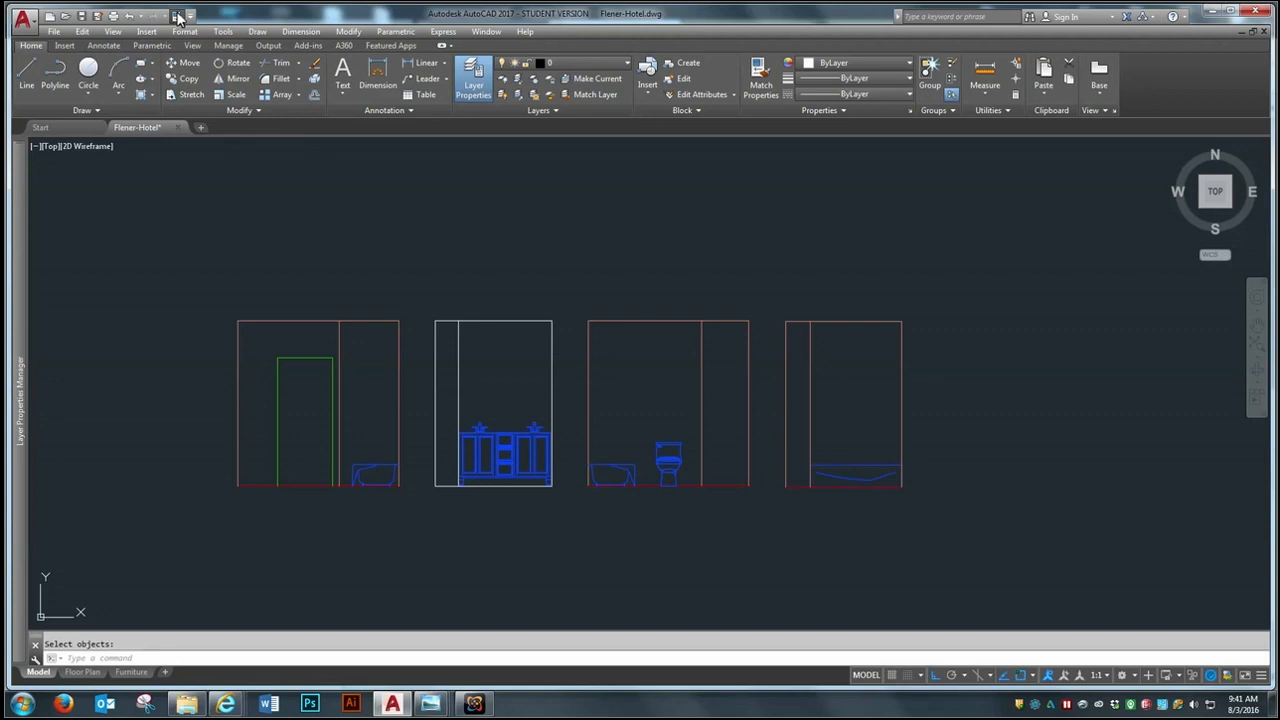
left_click(606, 321)
left_click(571, 286)
left_click(447, 372)
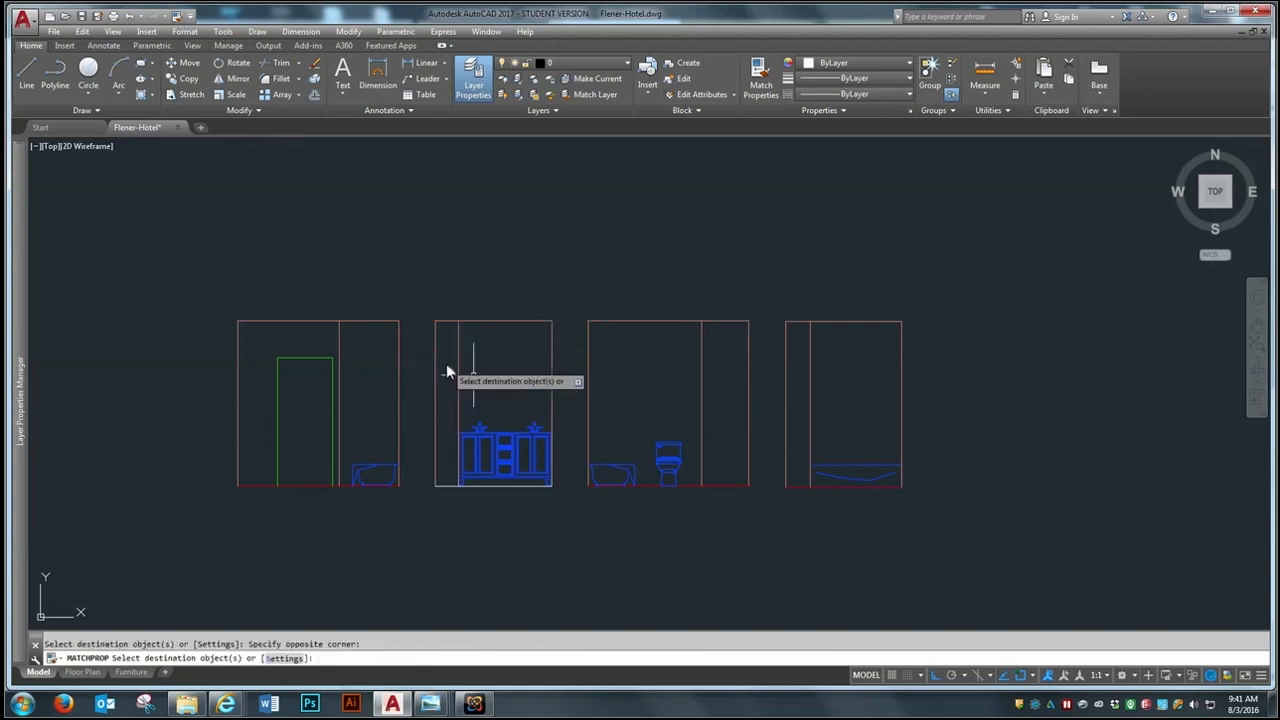
left_click(652, 485)
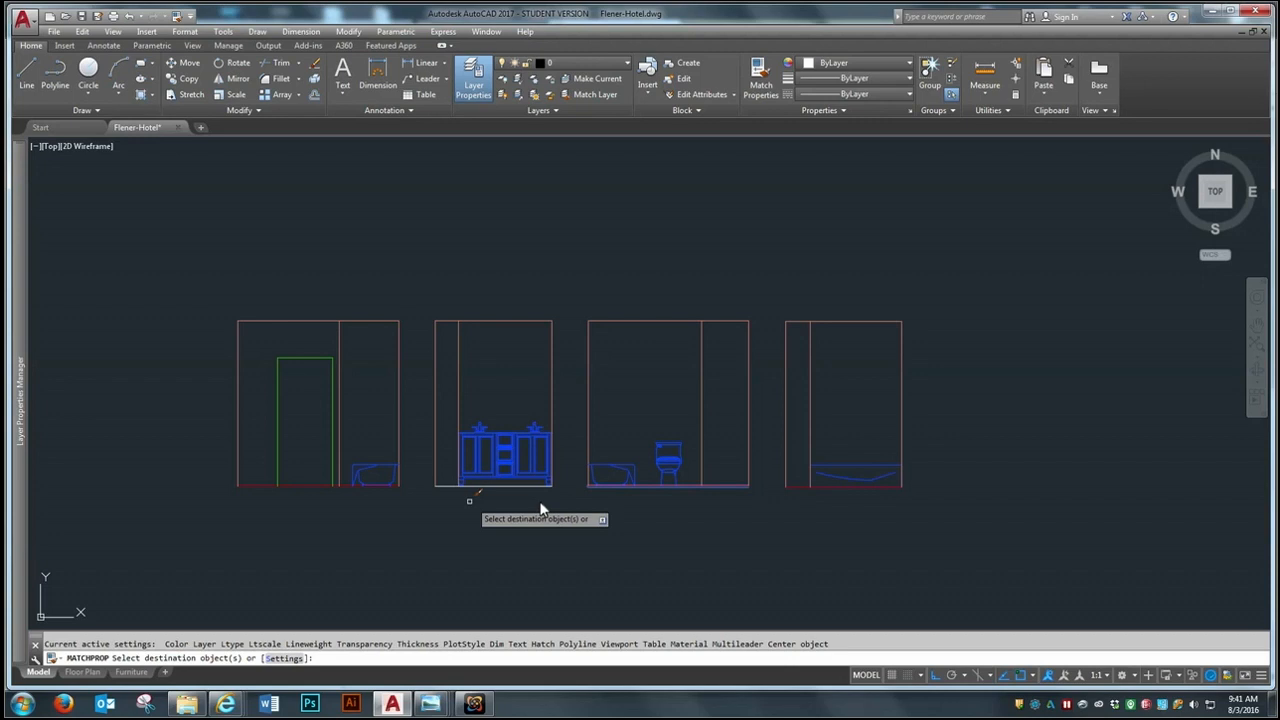
key("Return")
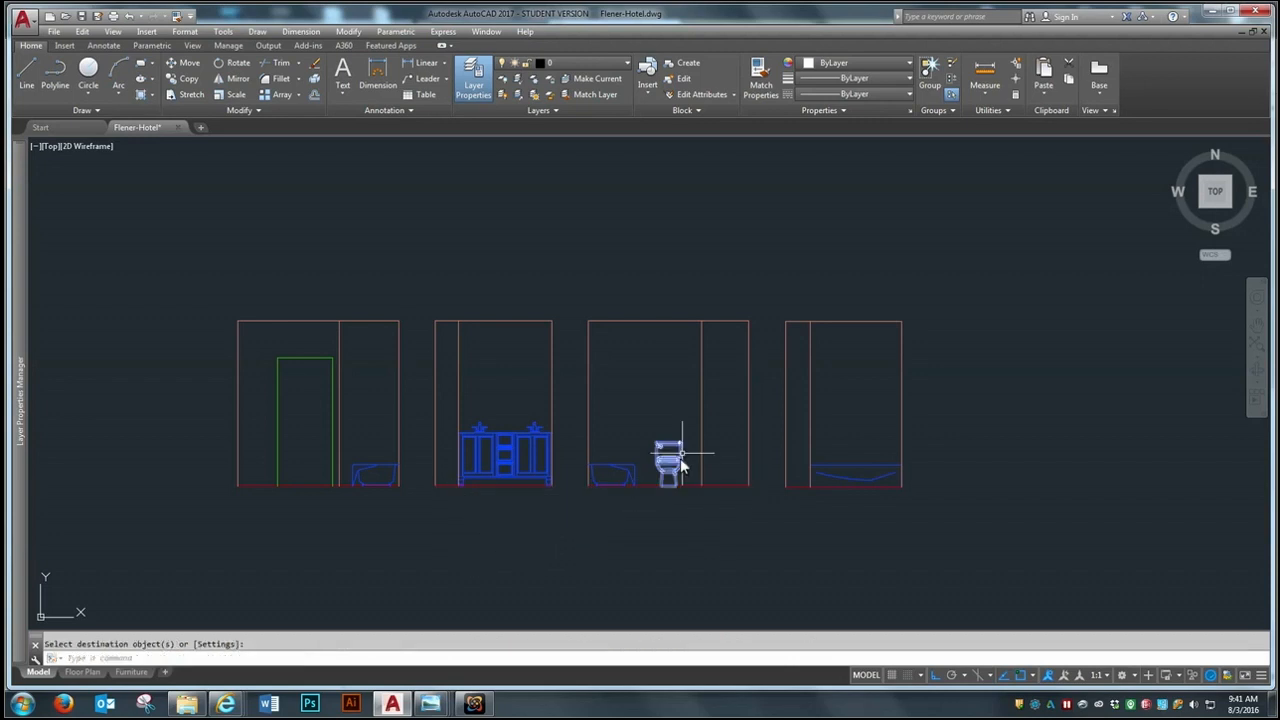
Step: Move the four bathroom elevations together up toward the row of finished room elevations
scroll(683, 401, "down", 5)
scroll(739, 419, "down", 4)
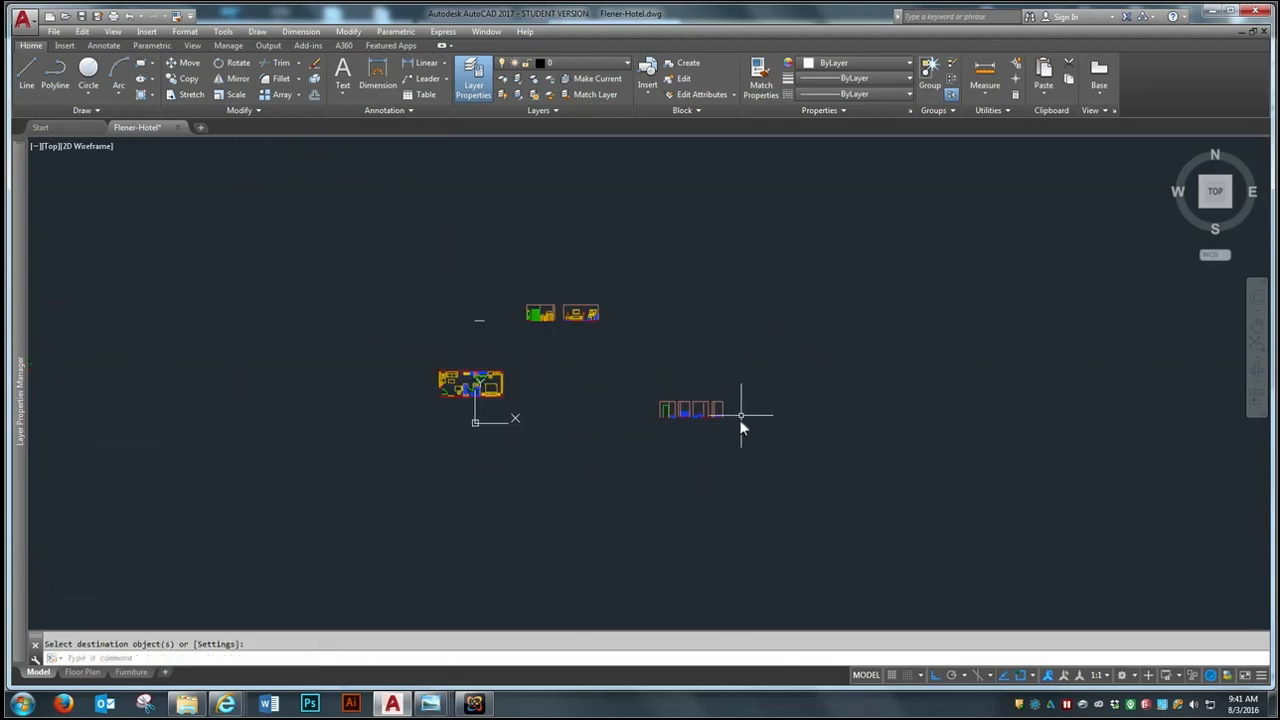
scroll(745, 415, "up", 3)
type("m")
key("Return")
left_click(782, 374)
left_click(559, 458)
key("Return")
left_click(560, 457)
left_click(740, 311)
Step: Shift the four bathroom elevations left, closer to the sofa wall elevation
key("Return")
left_click(740, 245)
left_click(589, 306)
key("Return")
left_click(685, 310)
left_click(612, 307)
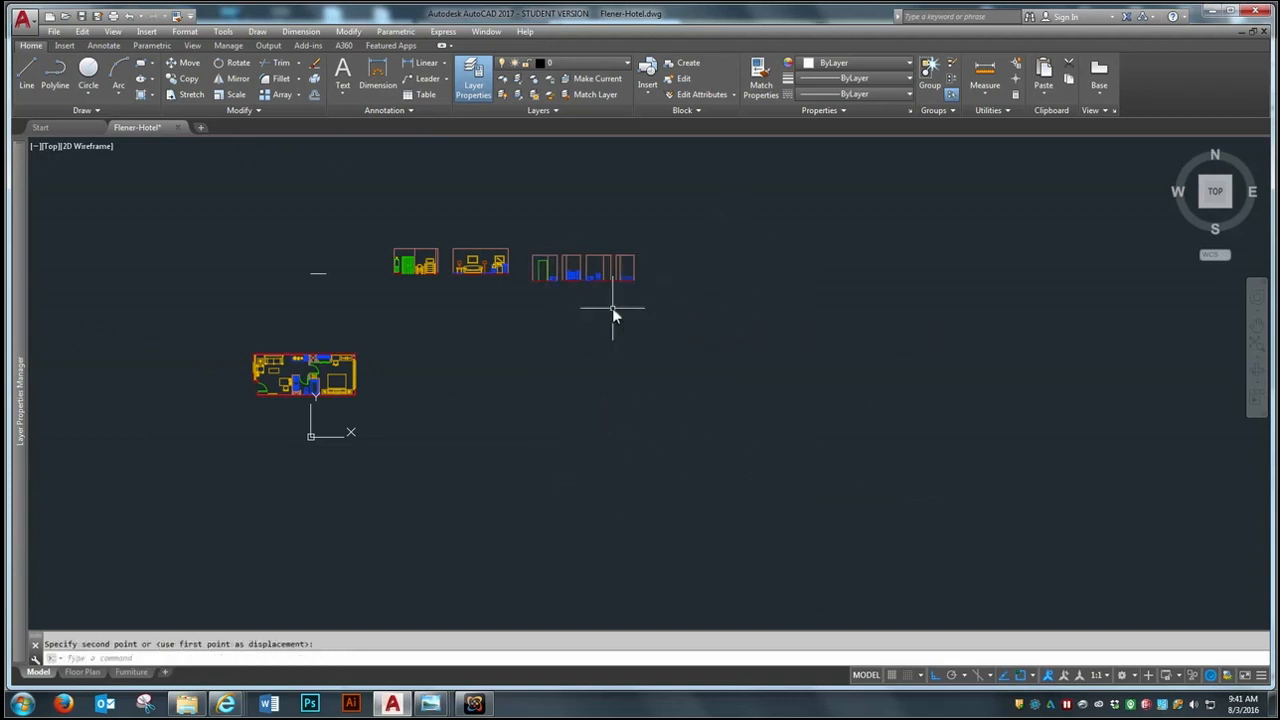
Step: Erase the stray short horizontal line above the suite's floor plan
key("Return")
left_click(330, 255)
left_click(290, 287)
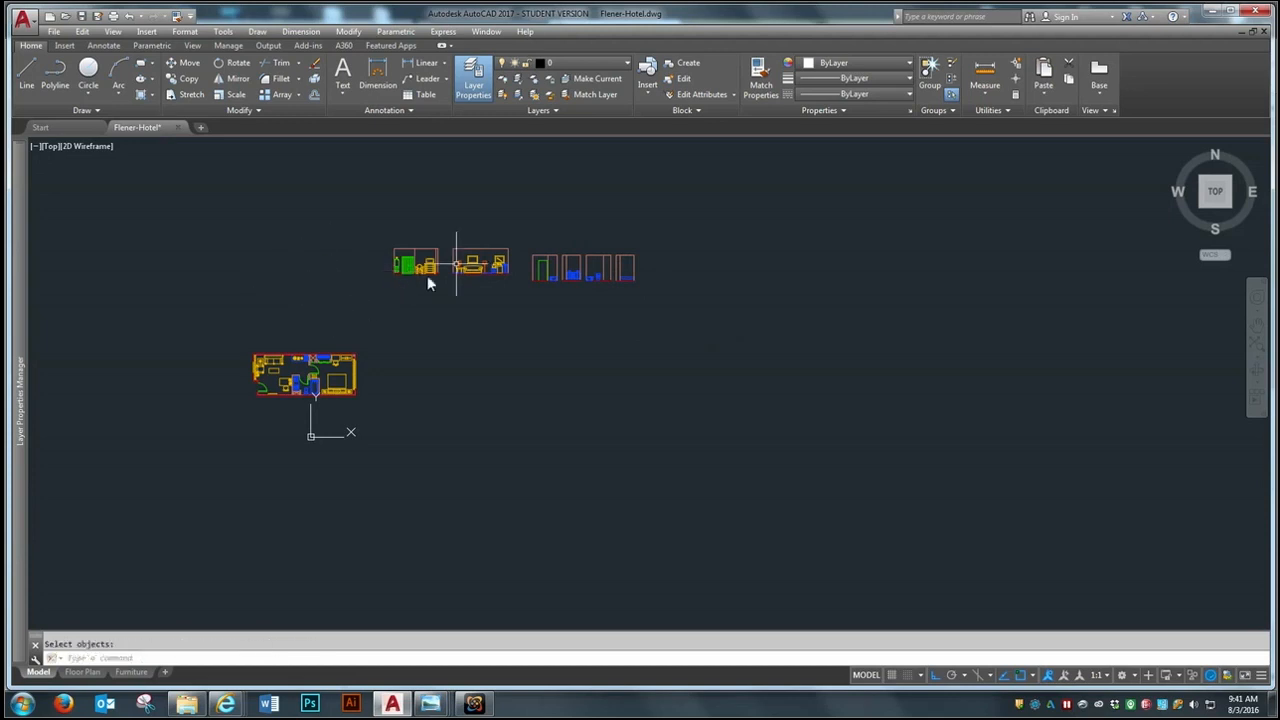
Step: Move the four bathroom elevations up to align with the floor lines of the finished room elevations
scroll(551, 205, "up", 4)
left_click(815, 283)
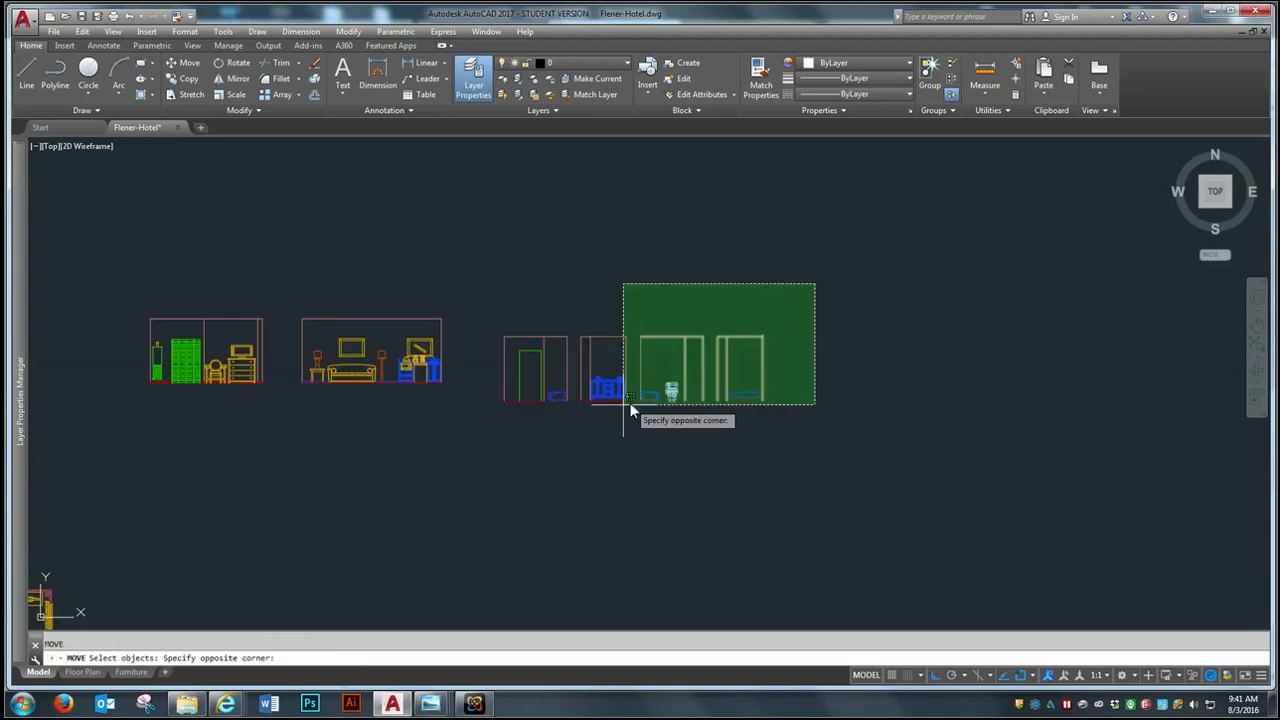
left_click(482, 440)
key("Return")
left_click(573, 470)
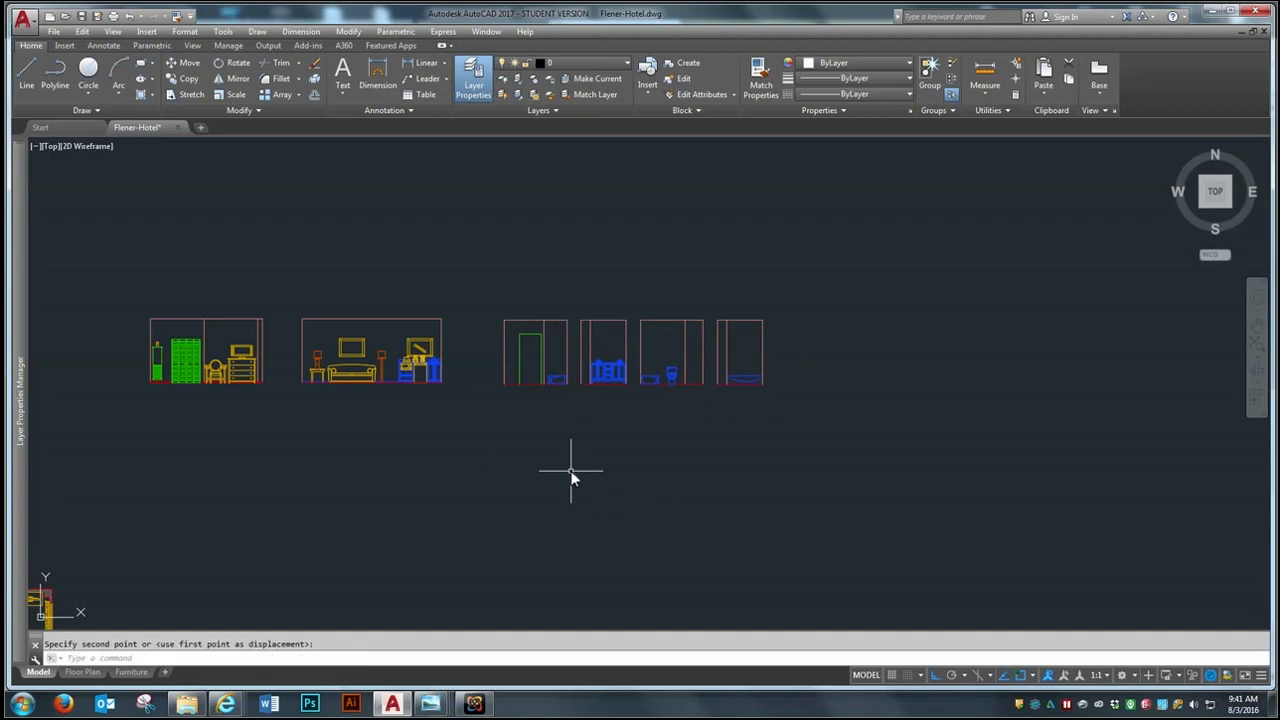
Step: Draw a vertical line from the bathtub's upper-left corner to the ceiling line in the door wall elevation
scroll(660, 320, "up", 2)
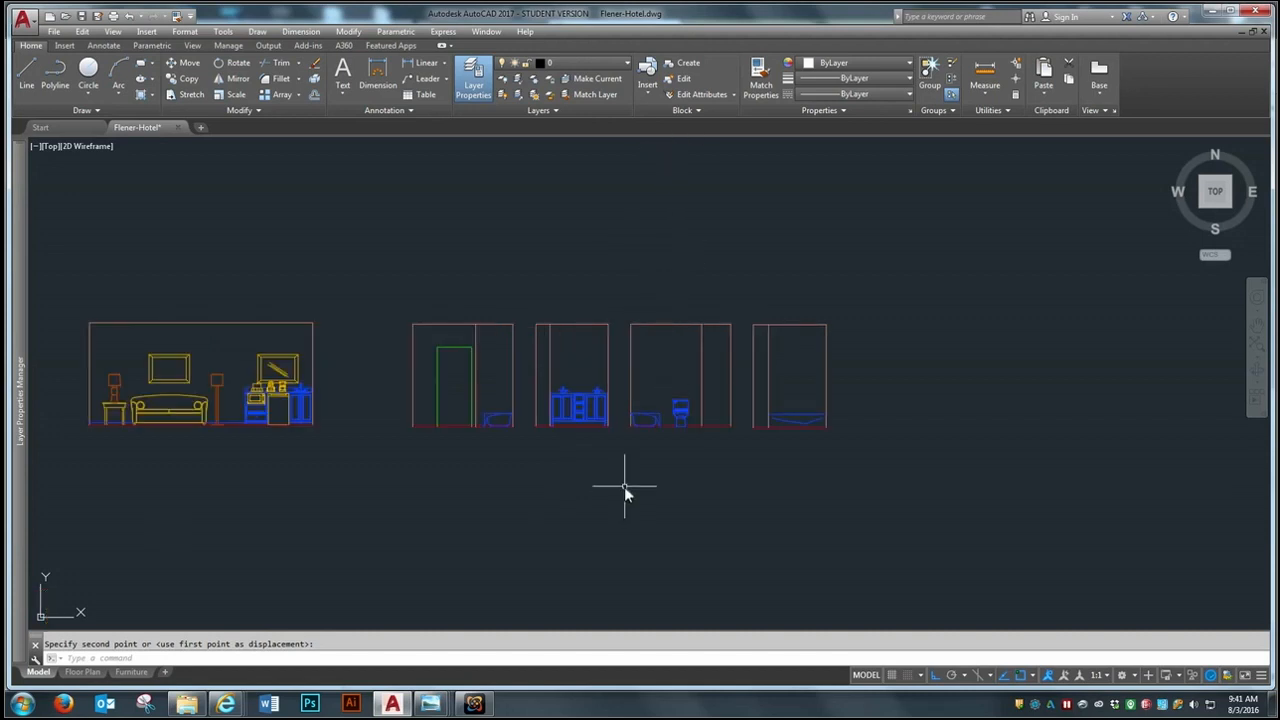
scroll(624, 486, "up", 2)
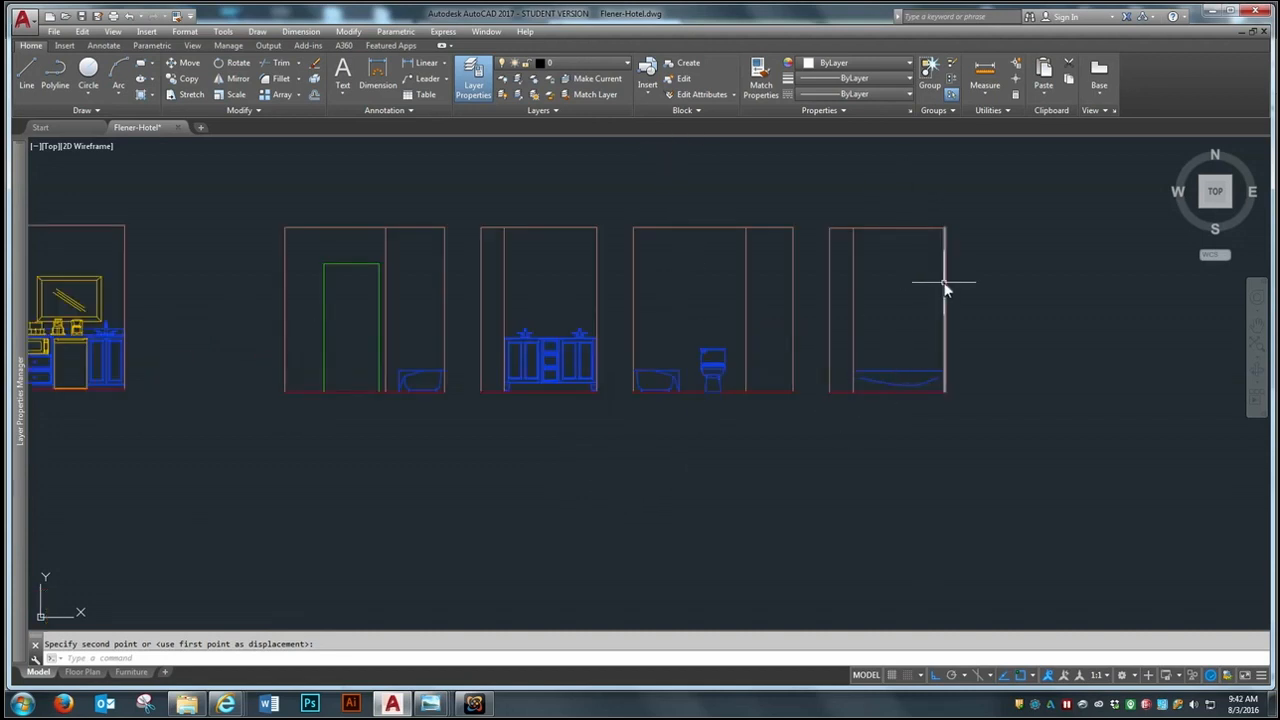
scroll(985, 308, "up", 2)
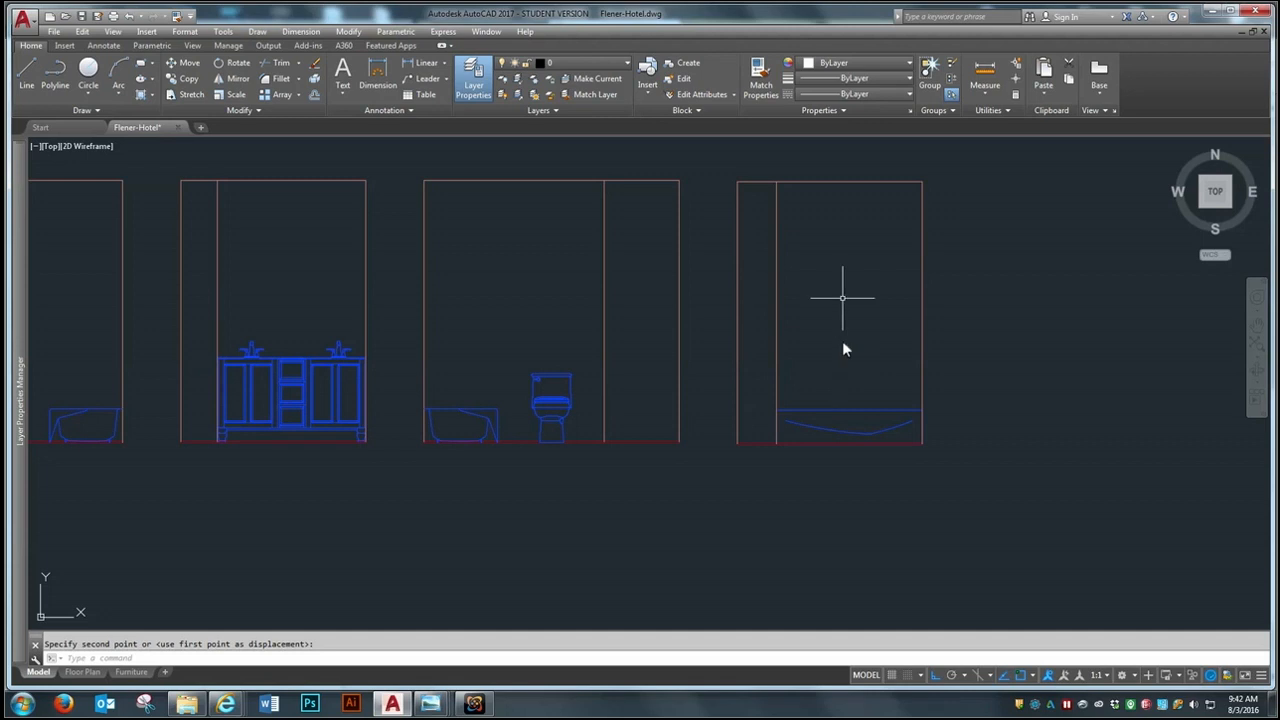
scroll(755, 397, "down", 2)
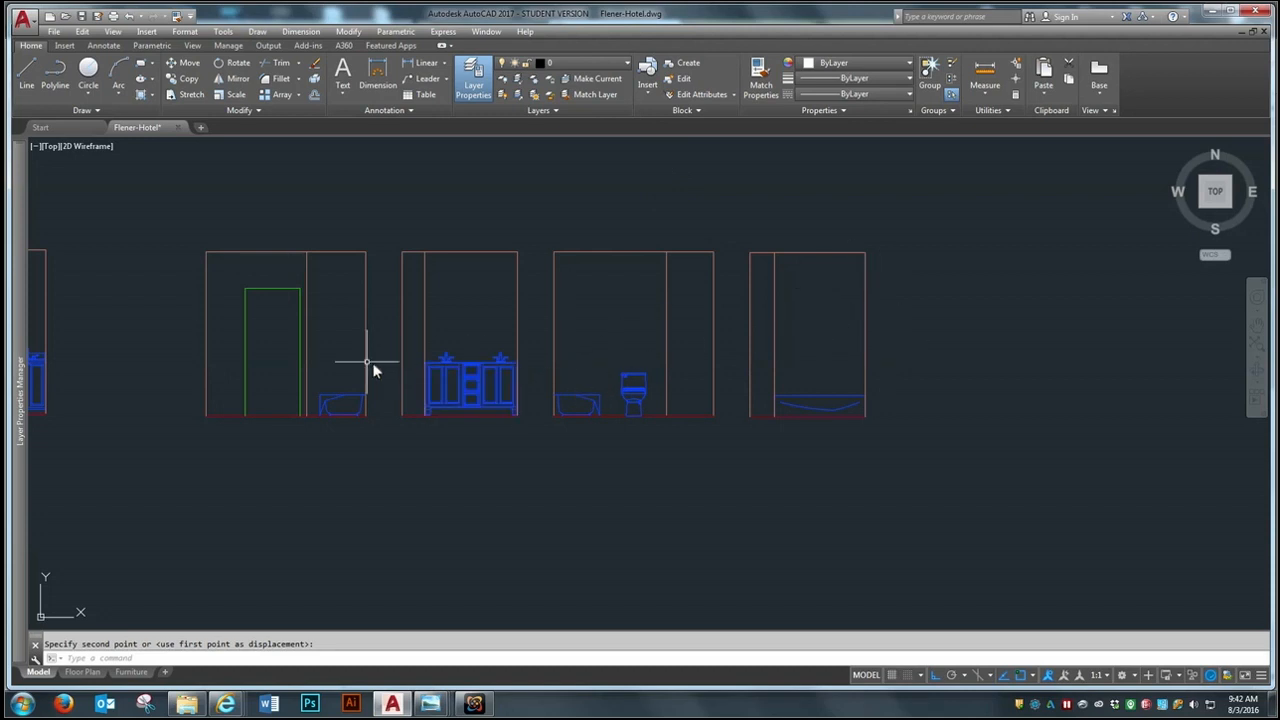
key("Escape")
scroll(327, 358, "up", 2)
type("l")
key("Return")
scroll(313, 405, "up", 5)
left_click(320, 463)
scroll(320, 464, "down", 5)
left_click(330, 236)
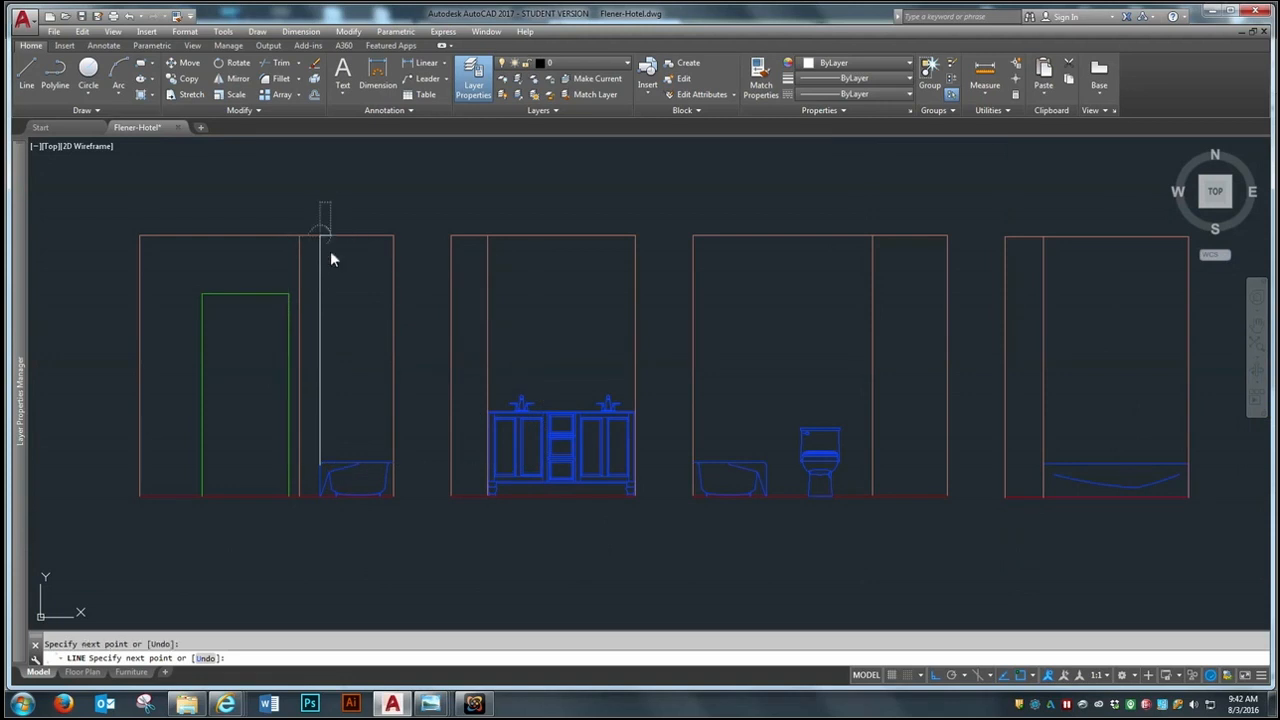
key("Return")
Step: Draw a vertical line from the bathtub's upper-right corner to the ceiling line in the toilet wall elevation
key("Return")
scroll(823, 449, "up", 5)
left_click(570, 519)
scroll(585, 520, "down", 5)
left_click(613, 165)
scroll(611, 538, "up", 5)
key("Return")
scroll(817, 523, "down", 4)
scroll(505, 508, "down", 2)
scroll(502, 507, "up", 6)
scroll(540, 511, "up", 1)
scroll(541, 512, "down", 8)
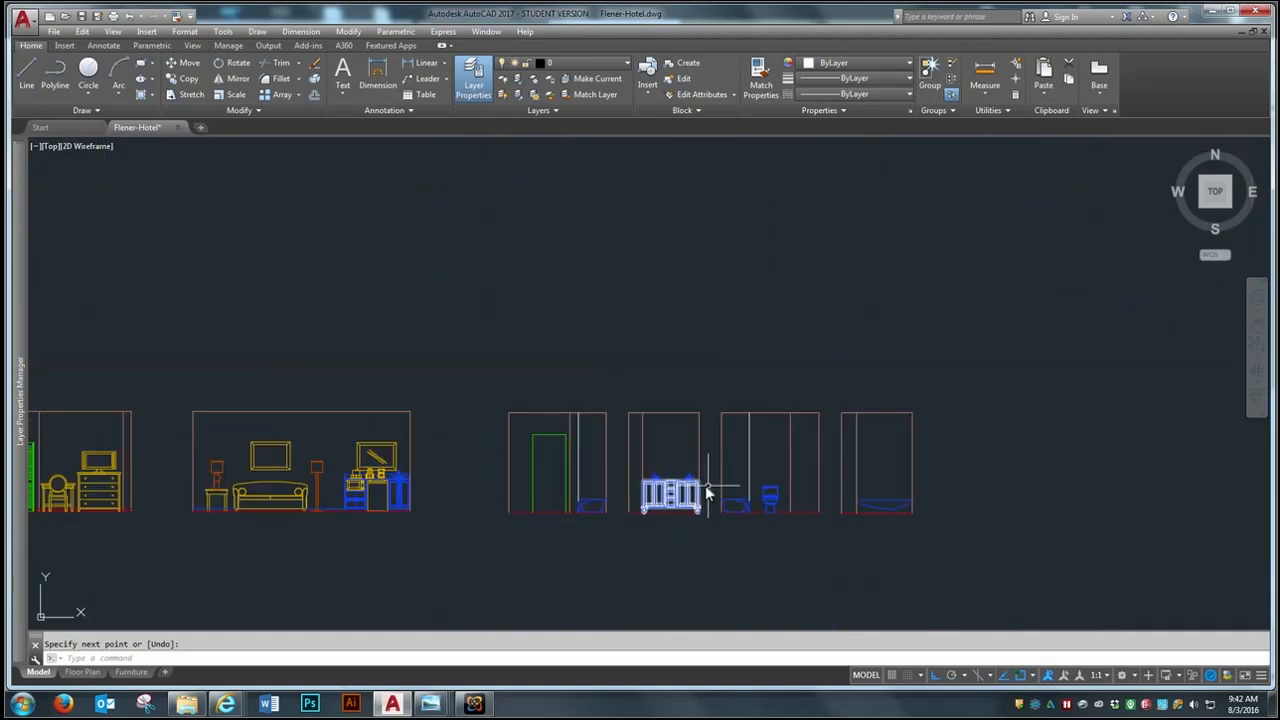
Step: Match the properties of the door wall elevation's ceiling line onto the two new vertical lines at the bathtub edges
left_click(176, 18)
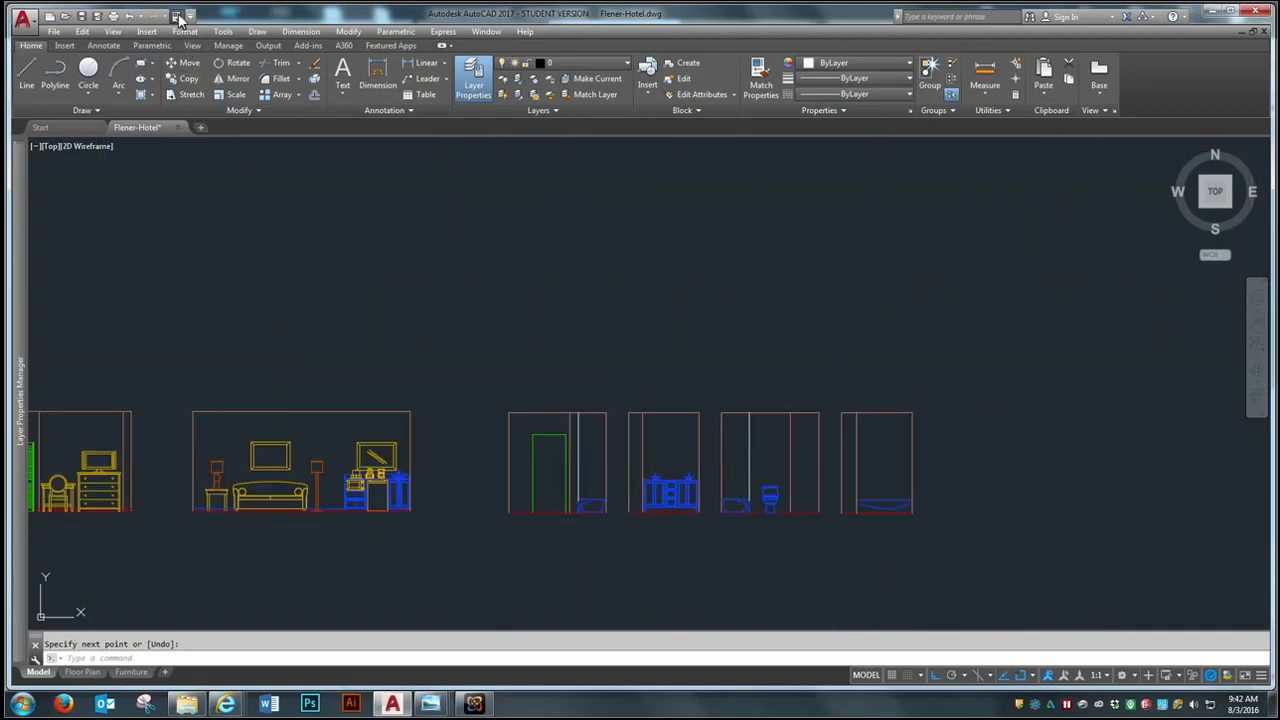
left_click(560, 415)
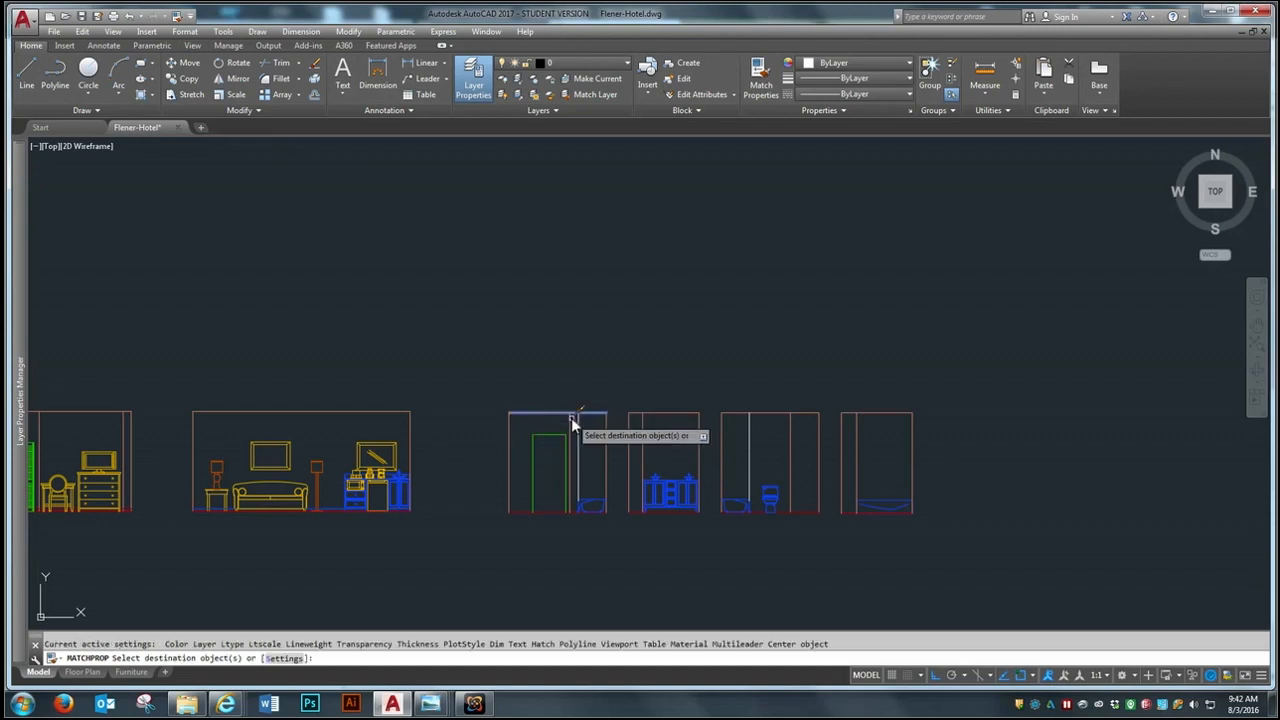
left_click(578, 418)
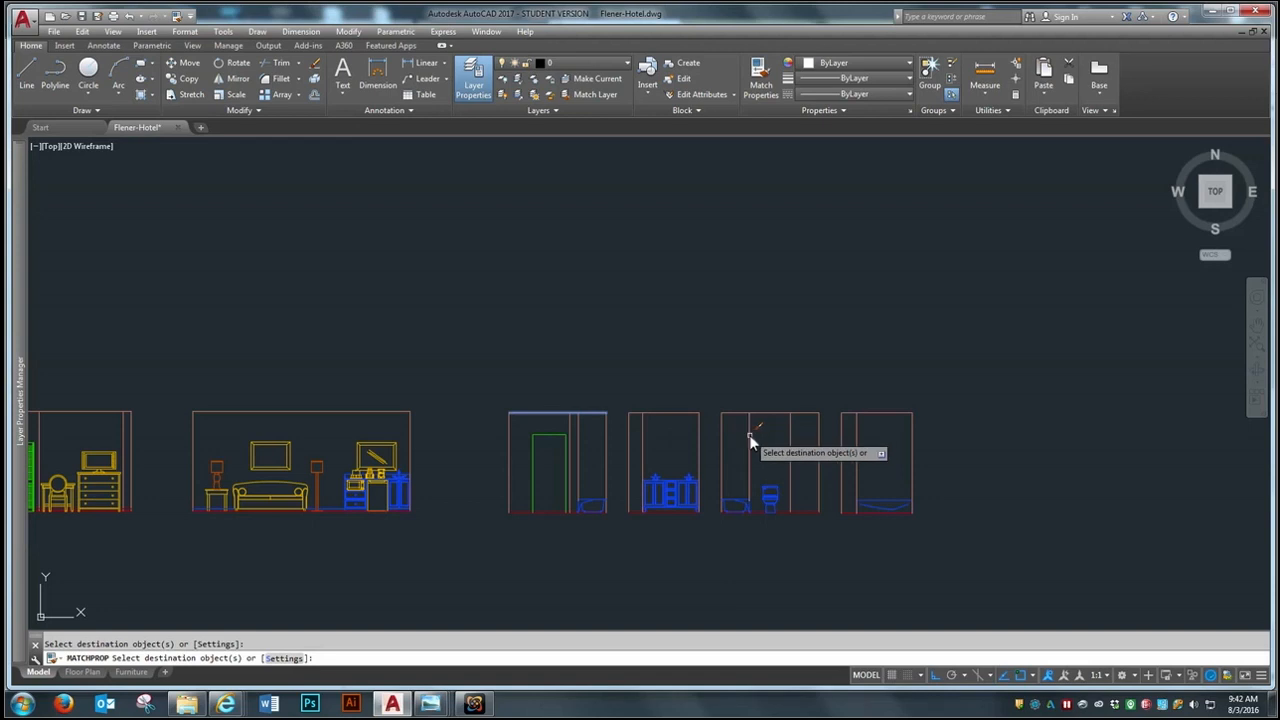
left_click(750, 437)
key("Return")
Step: Offset the floor line up 3 inches in all four bathroom elevations
scroll(868, 484, "up", 2)
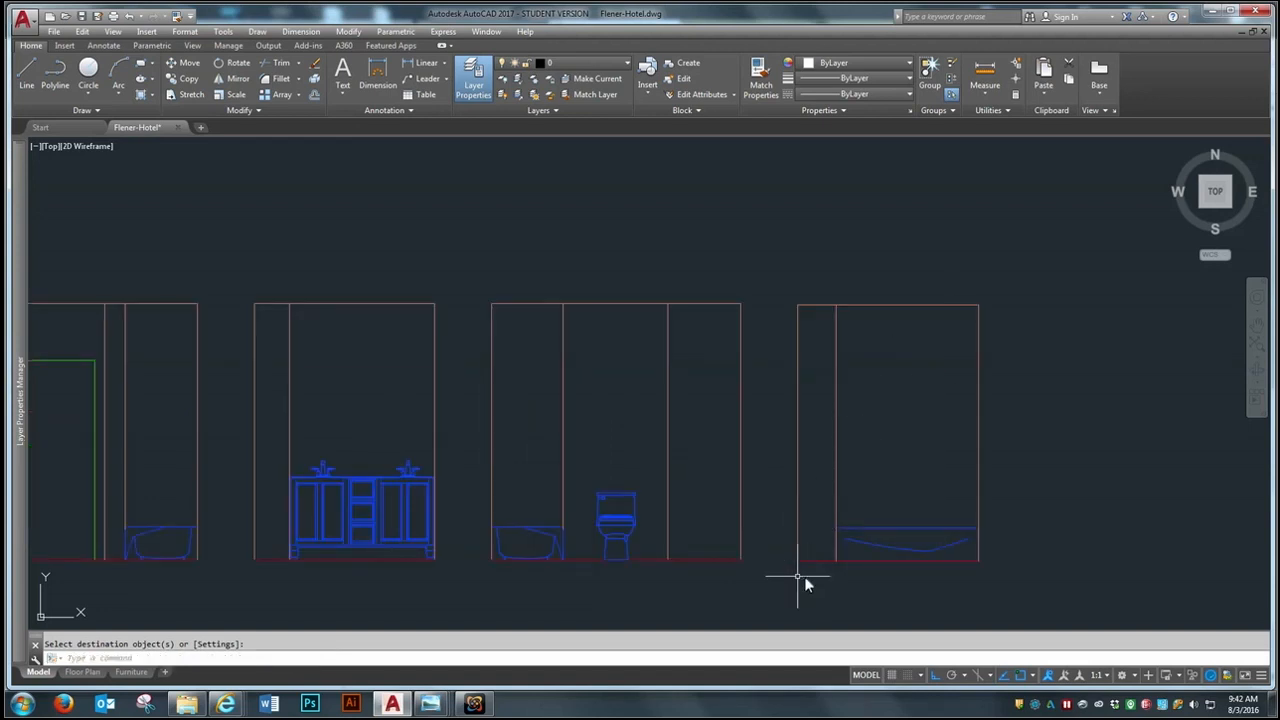
type("o")
key("Return")
type("3")
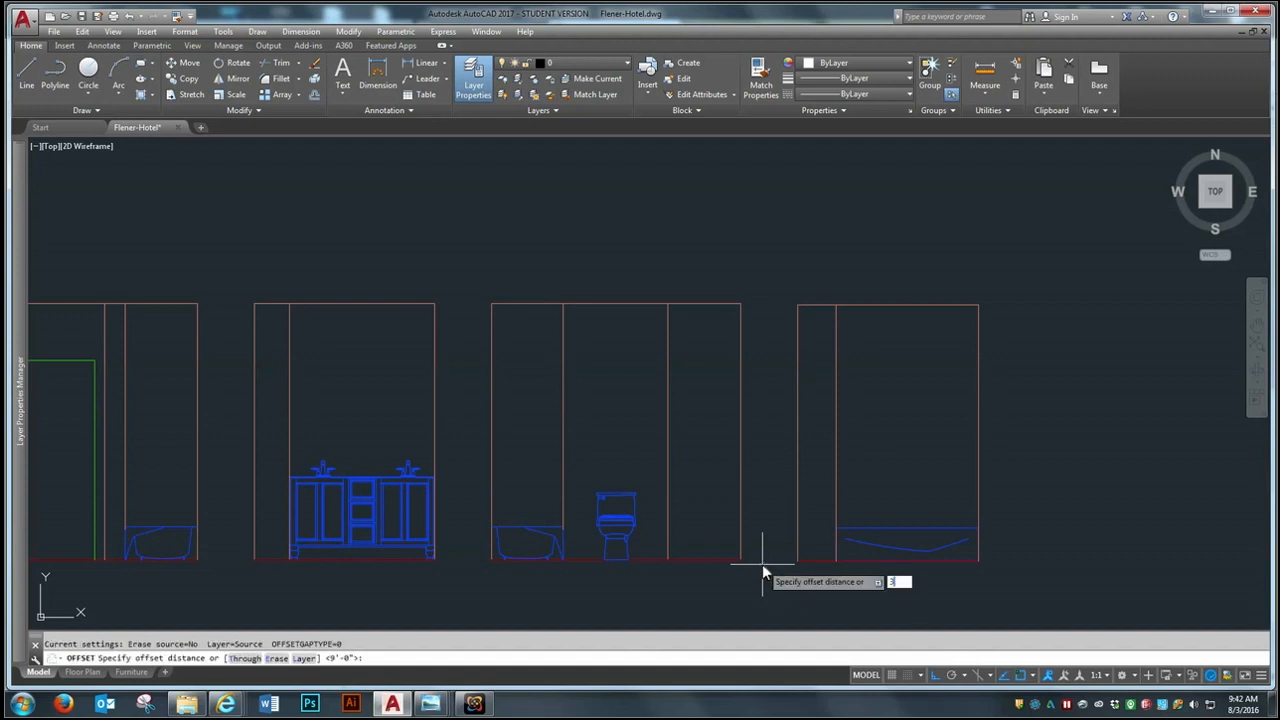
key("Return")
left_click(803, 560)
left_click(780, 517)
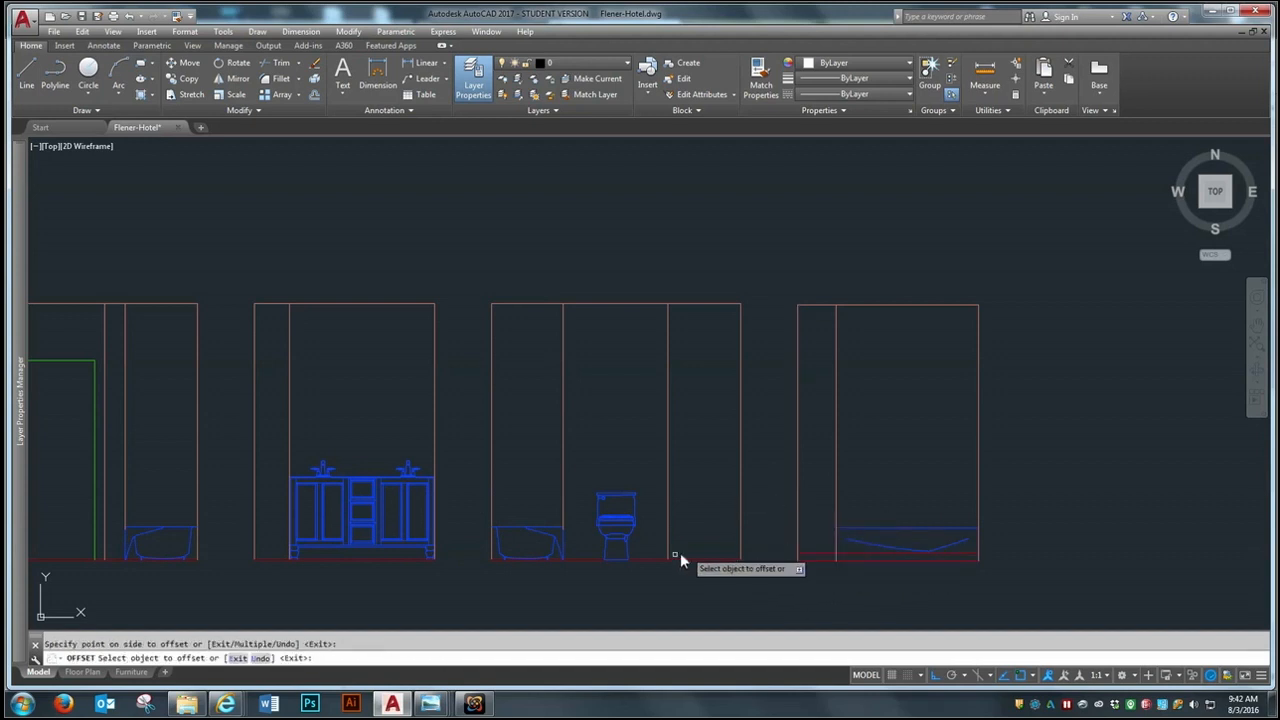
left_click(683, 558)
left_click(686, 531)
left_click(363, 560)
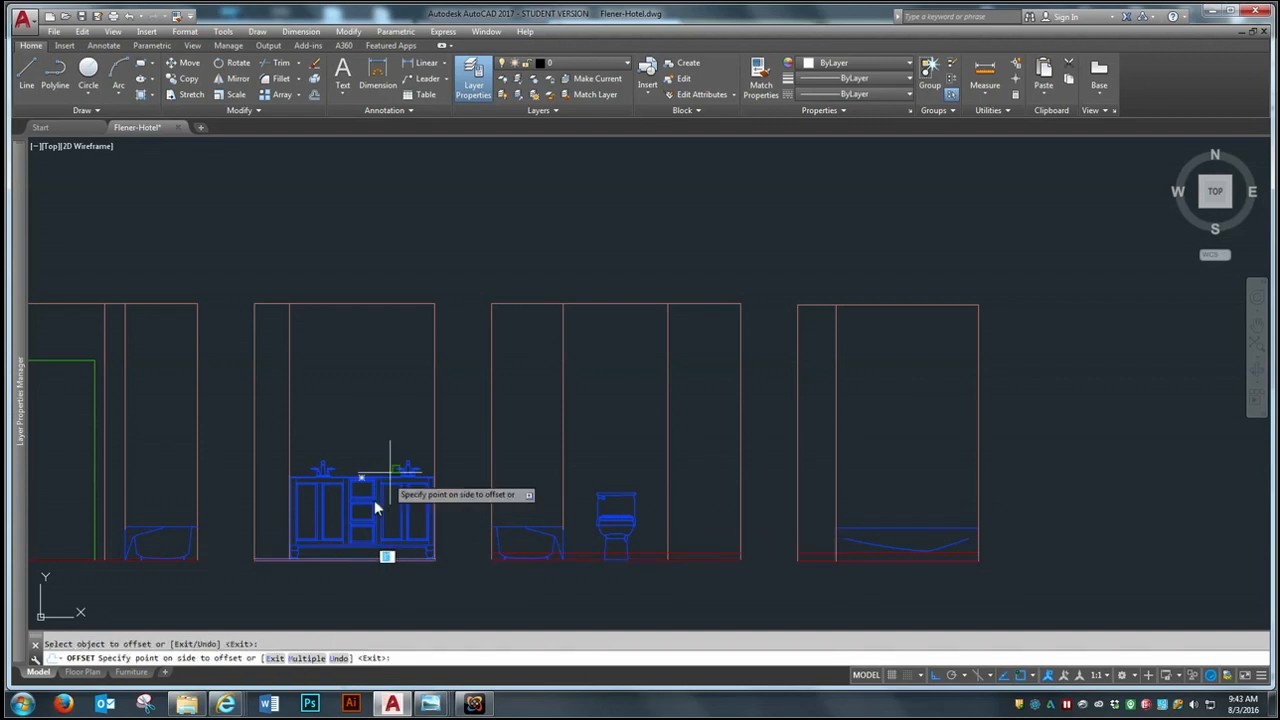
left_click(396, 428)
scroll(668, 500, "down", 2)
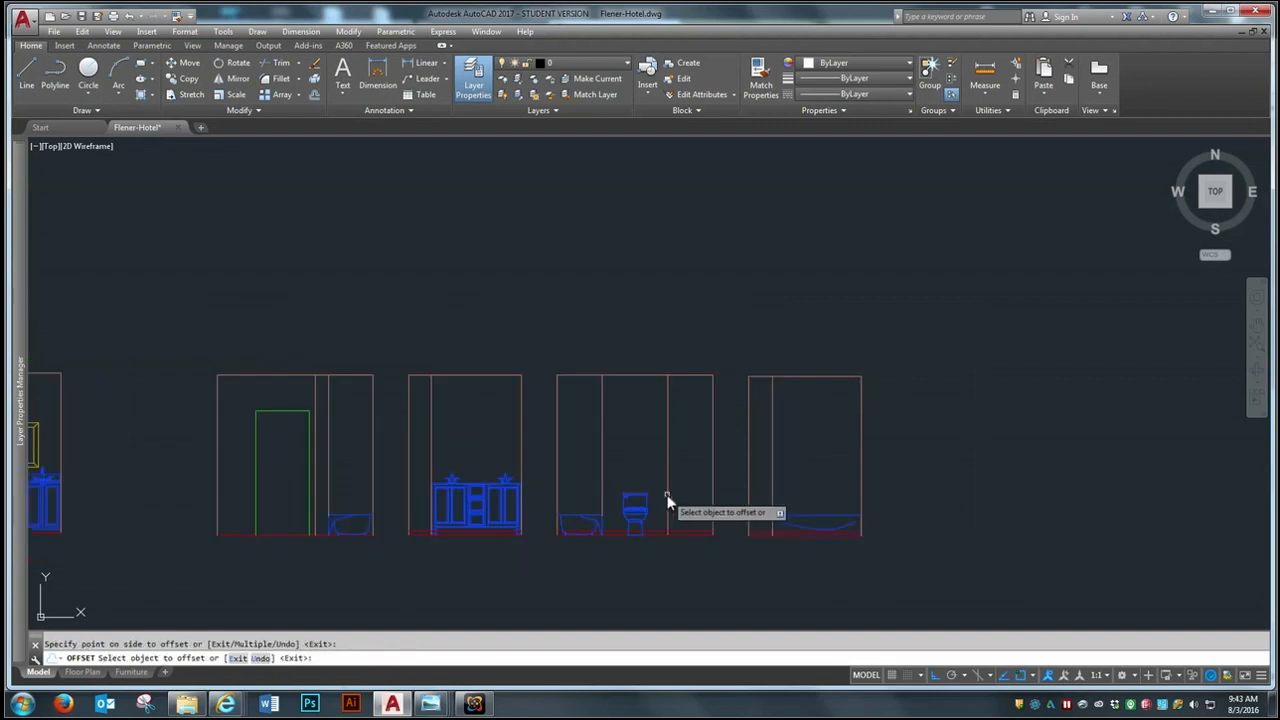
left_click(284, 533)
left_click(283, 527)
scroll(176, 507, "up", 4)
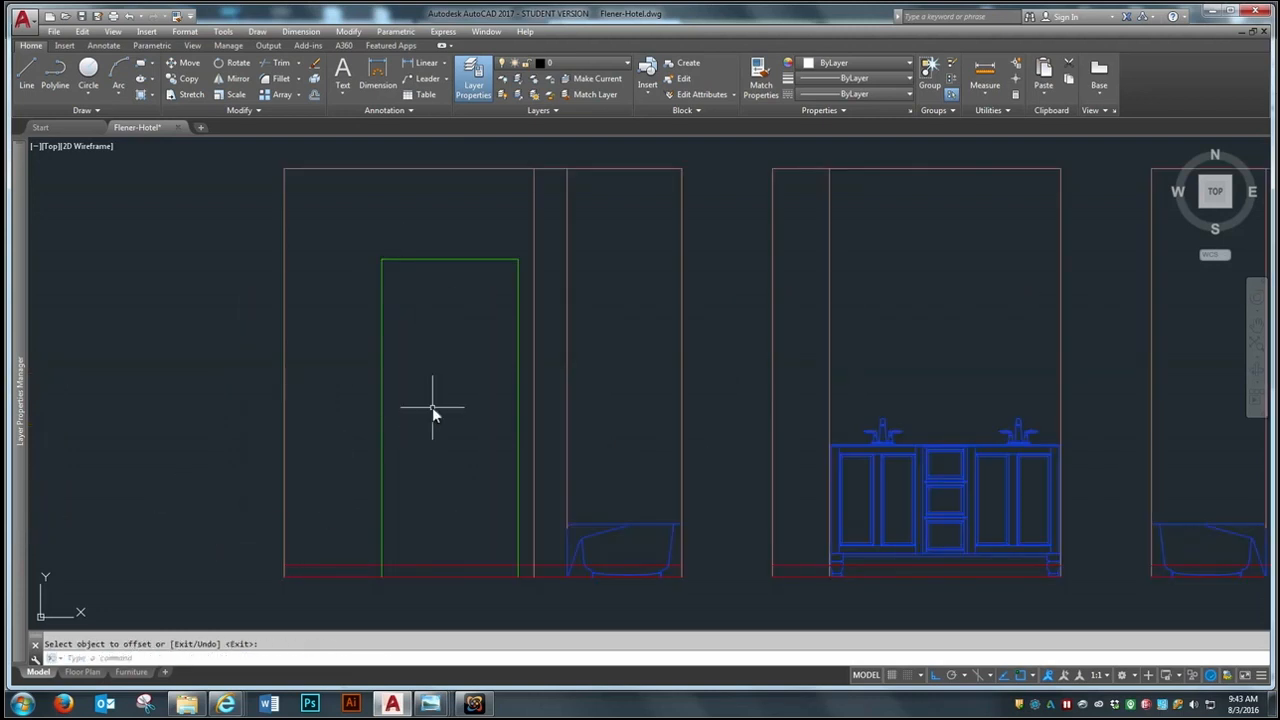
left_click(314, 78)
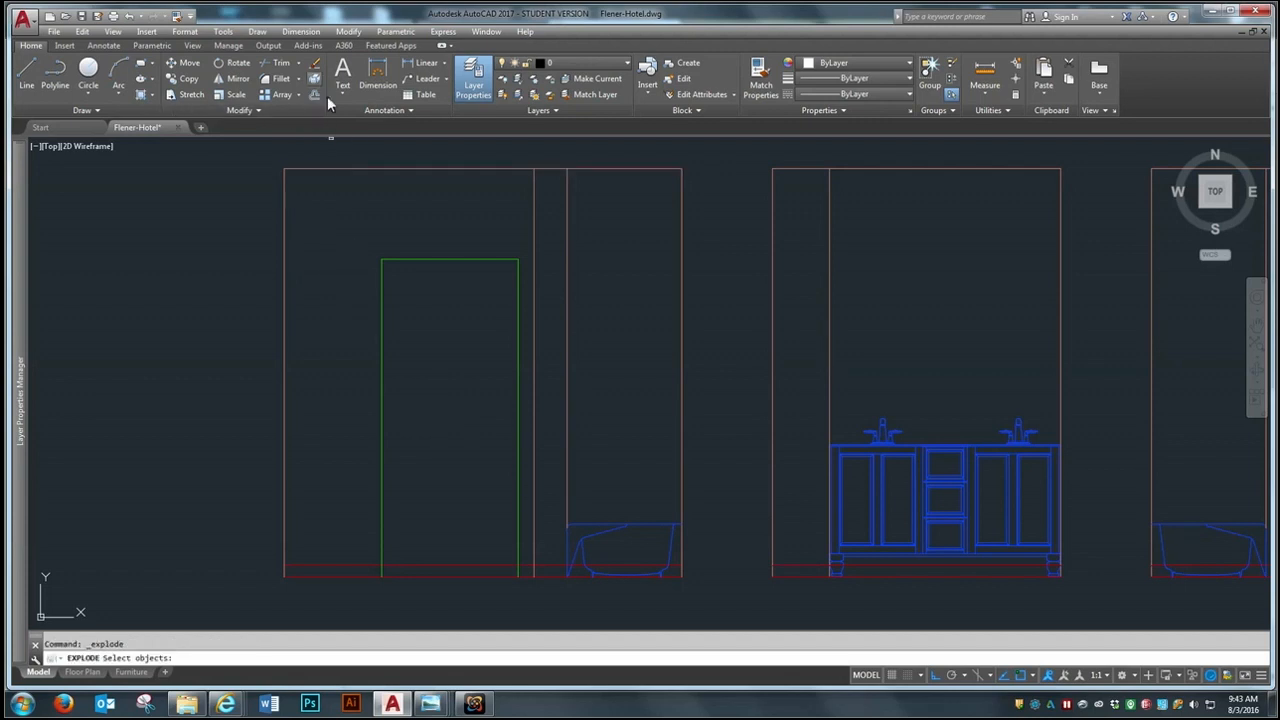
left_click(445, 464)
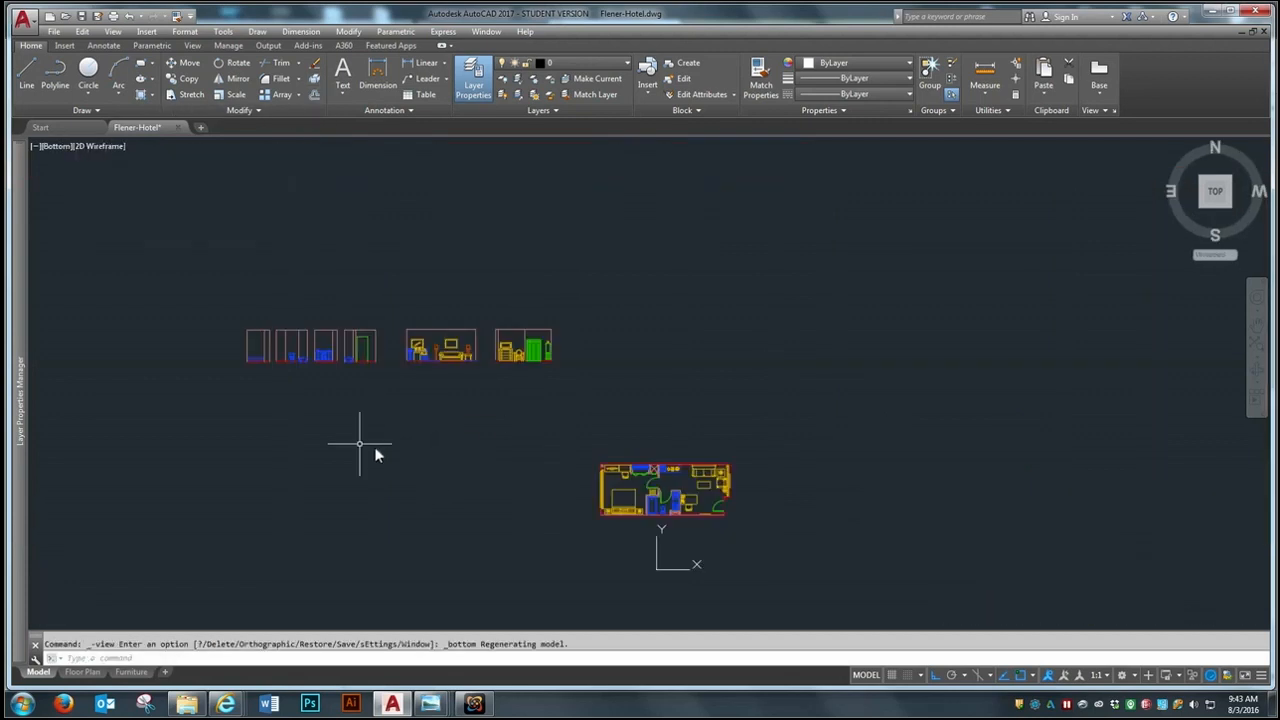
scroll(423, 345, "up", 5)
scroll(560, 486, "down", 3)
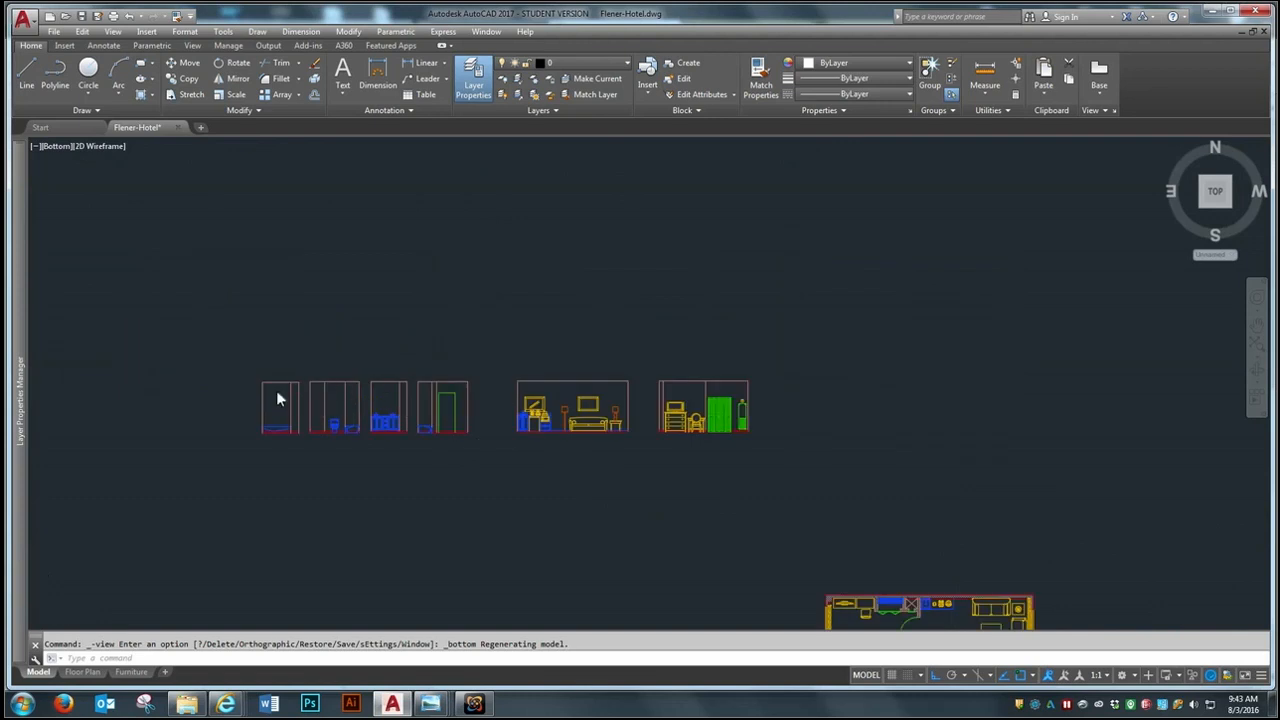
scroll(300, 419, "up", 7)
scroll(300, 419, "down", 3)
left_click(545, 457)
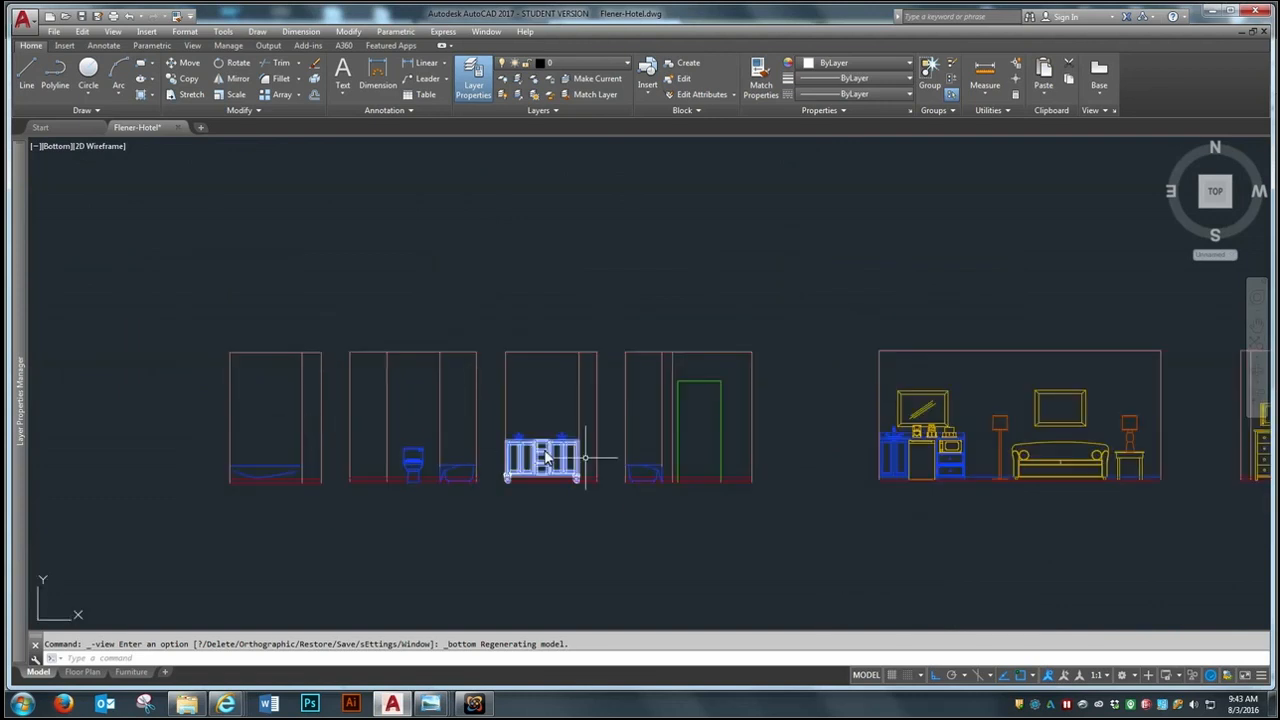
scroll(740, 473, "up", 2)
scroll(740, 473, "down", 4)
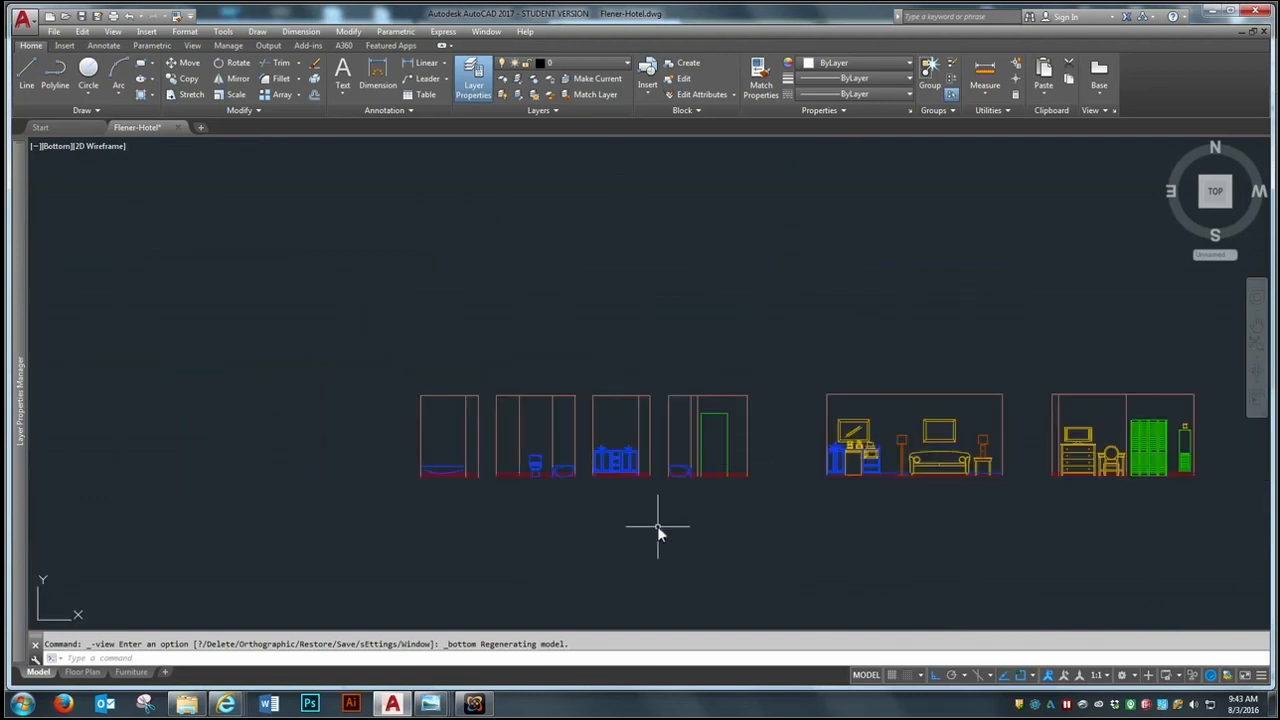
type("u")
key("Return")
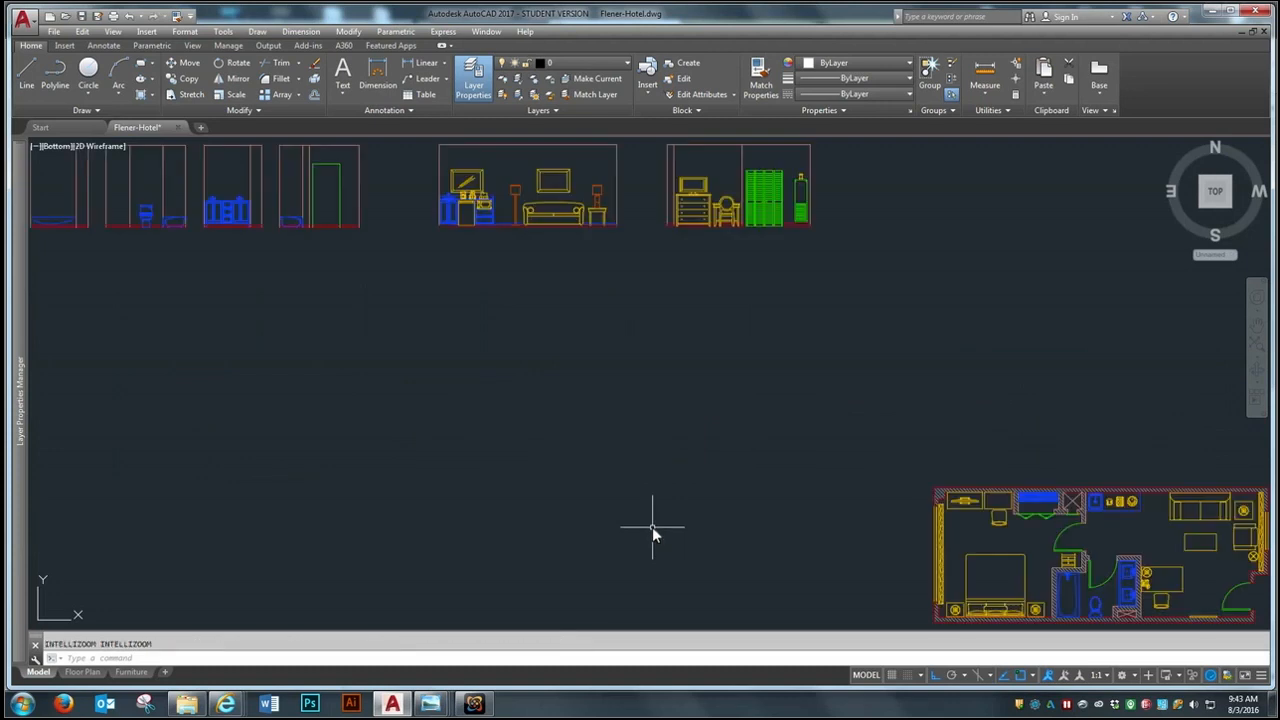
key("ctrl+z")
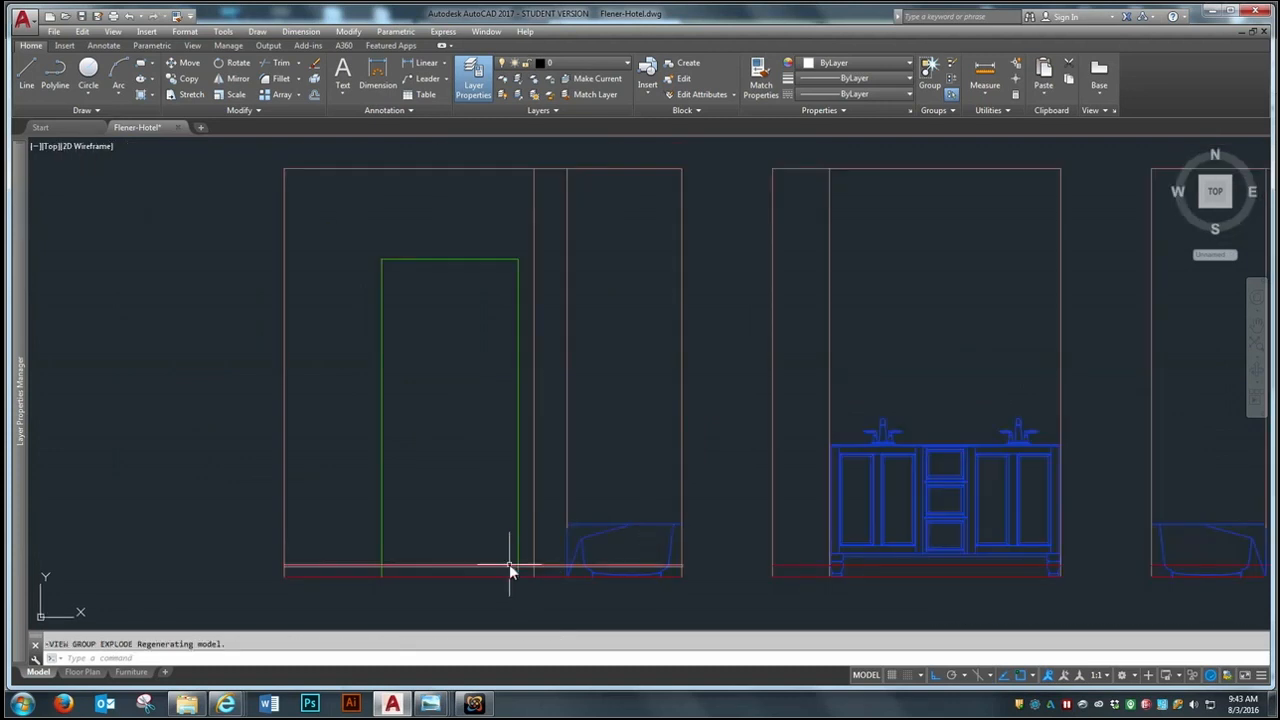
Step: Offset the door's two side lines and top line outward 2 inches in the door wall elevation
type("o")
key("Return")
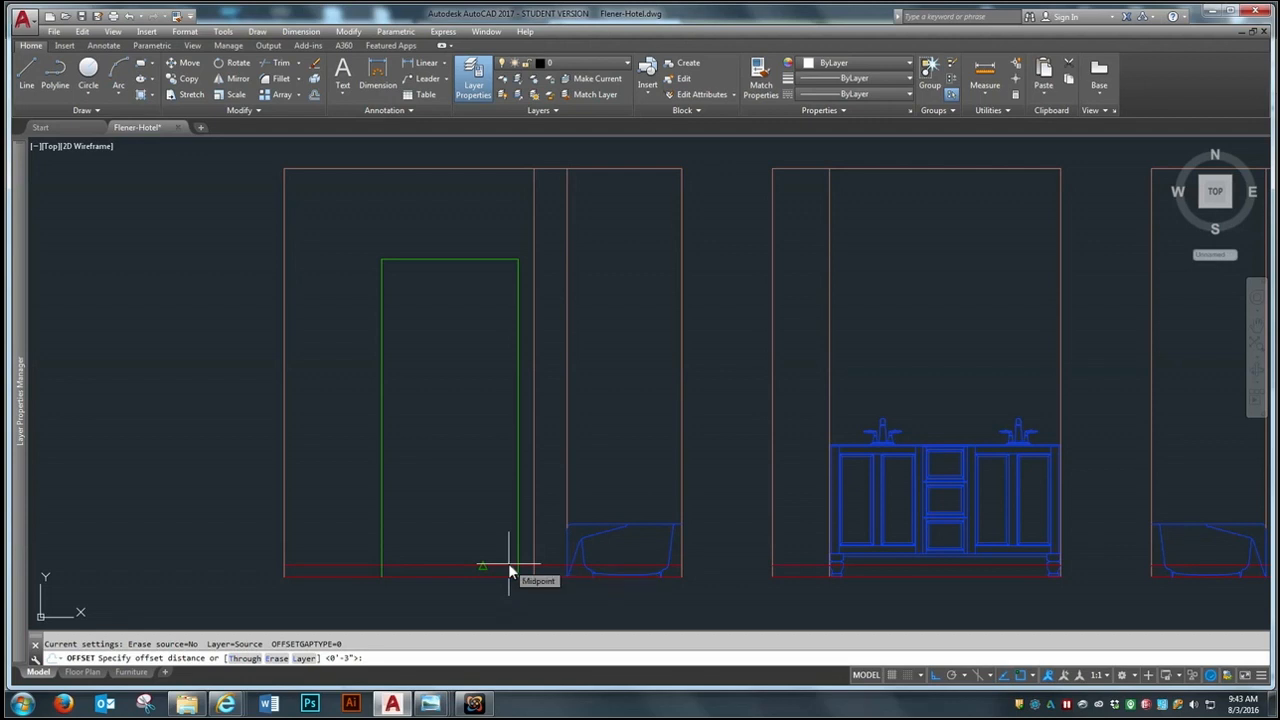
type("2")
key("Return")
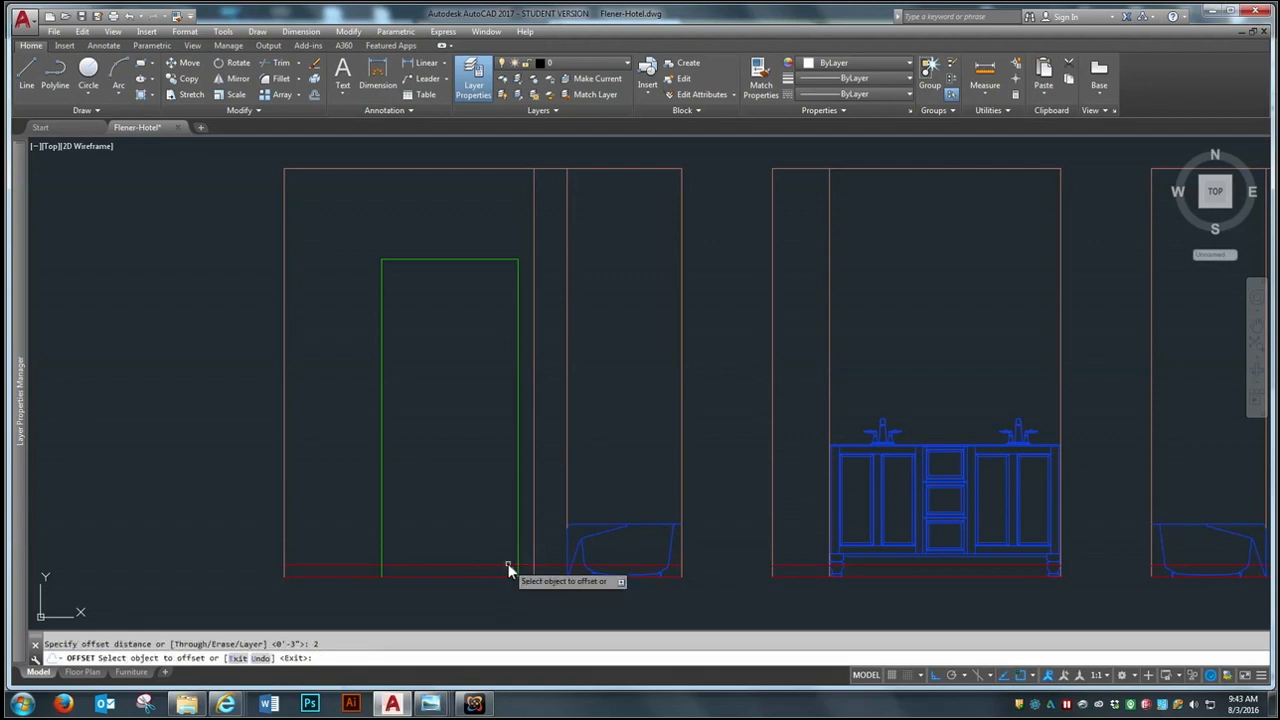
left_click(519, 468)
left_click(528, 446)
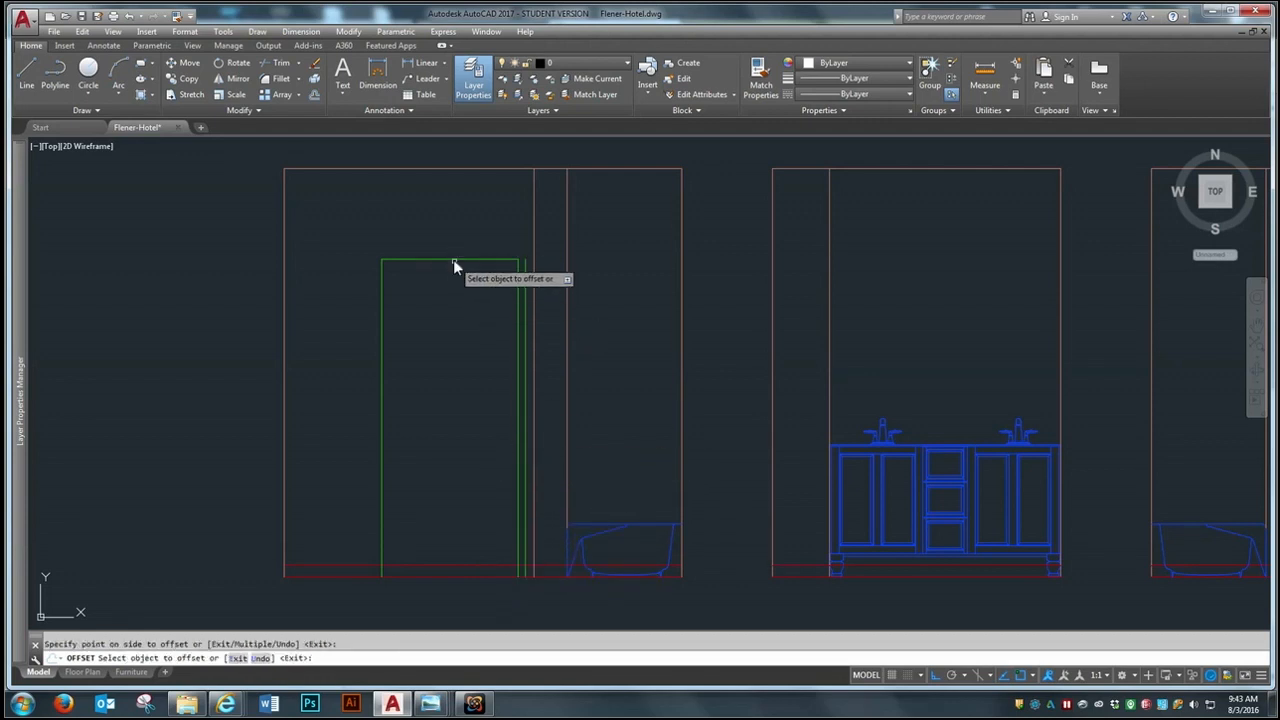
left_click(454, 261)
left_click(443, 233)
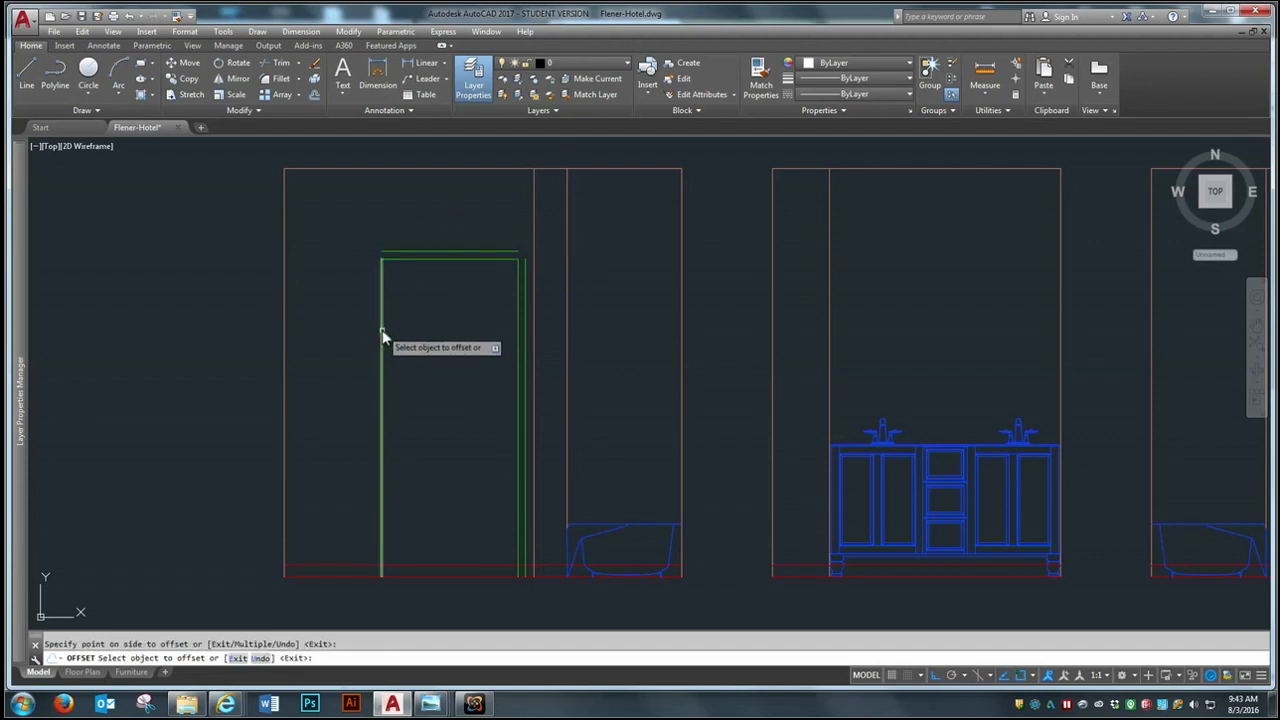
key("Return")
Step: Fillet the offset door trim lines so they meet at both upper corners
scroll(415, 218, "up", 4)
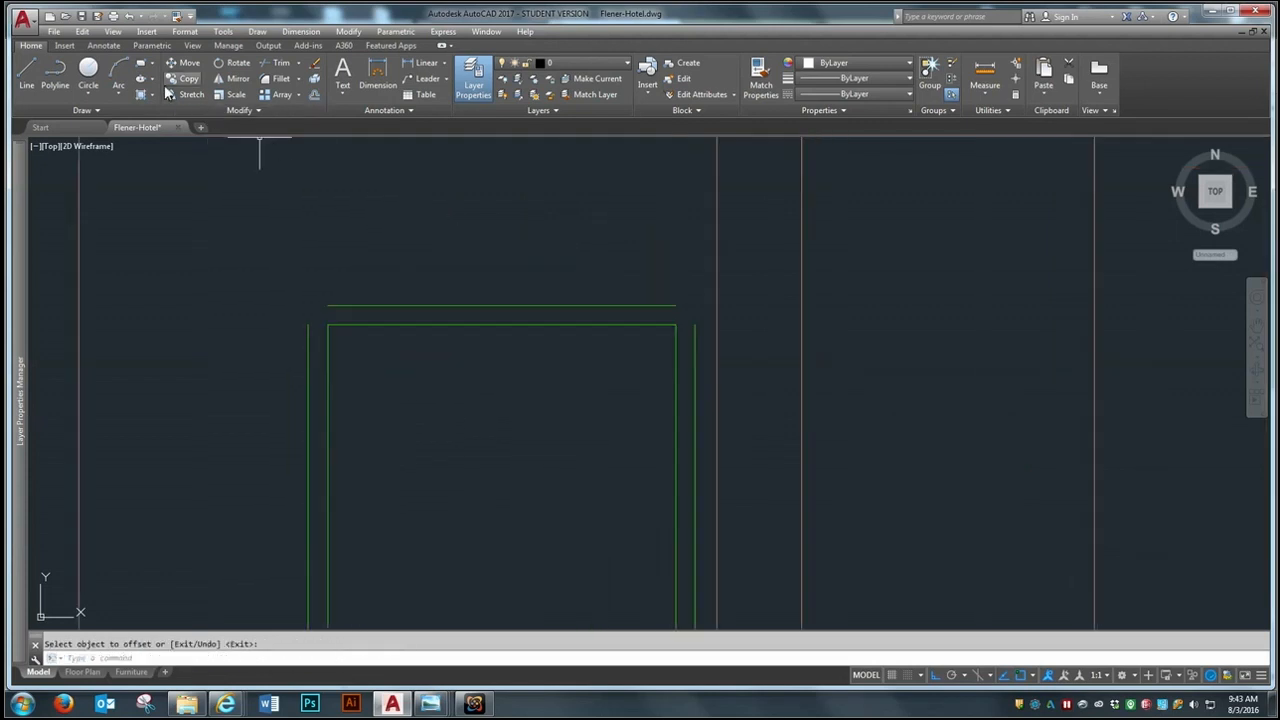
left_click(275, 78)
left_click(308, 332)
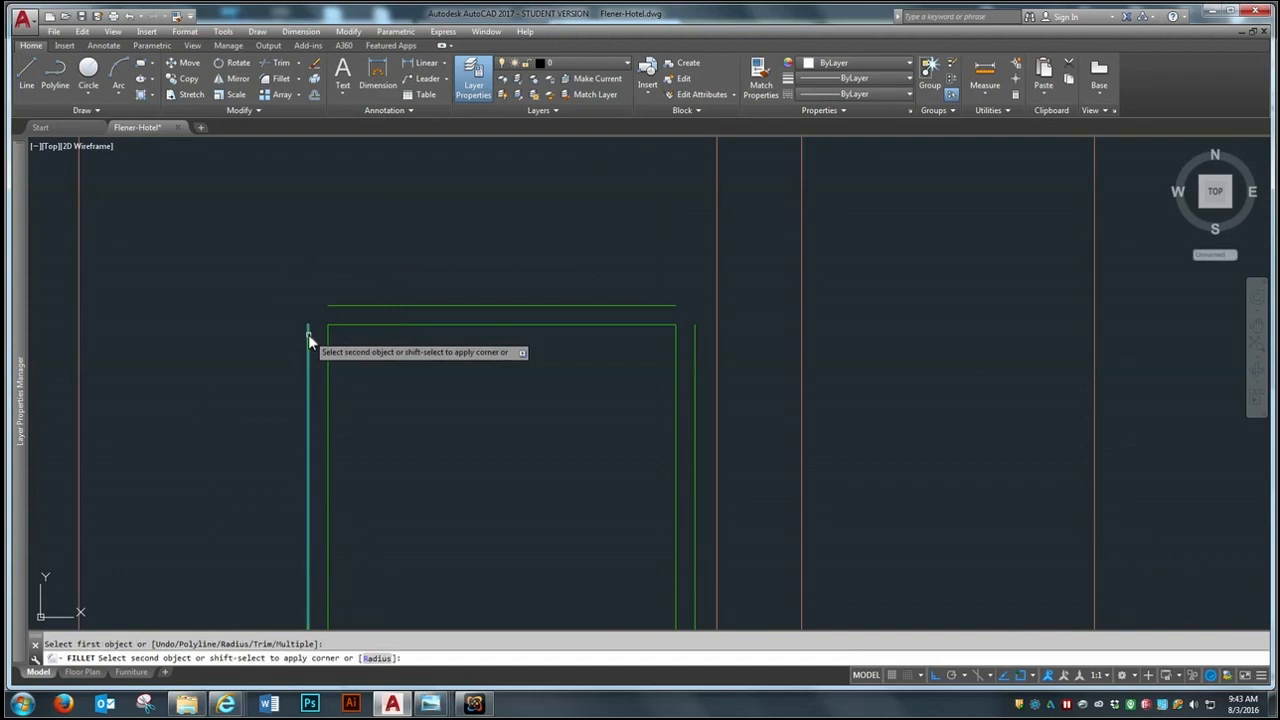
left_click(336, 306)
key("Return")
left_click(641, 306)
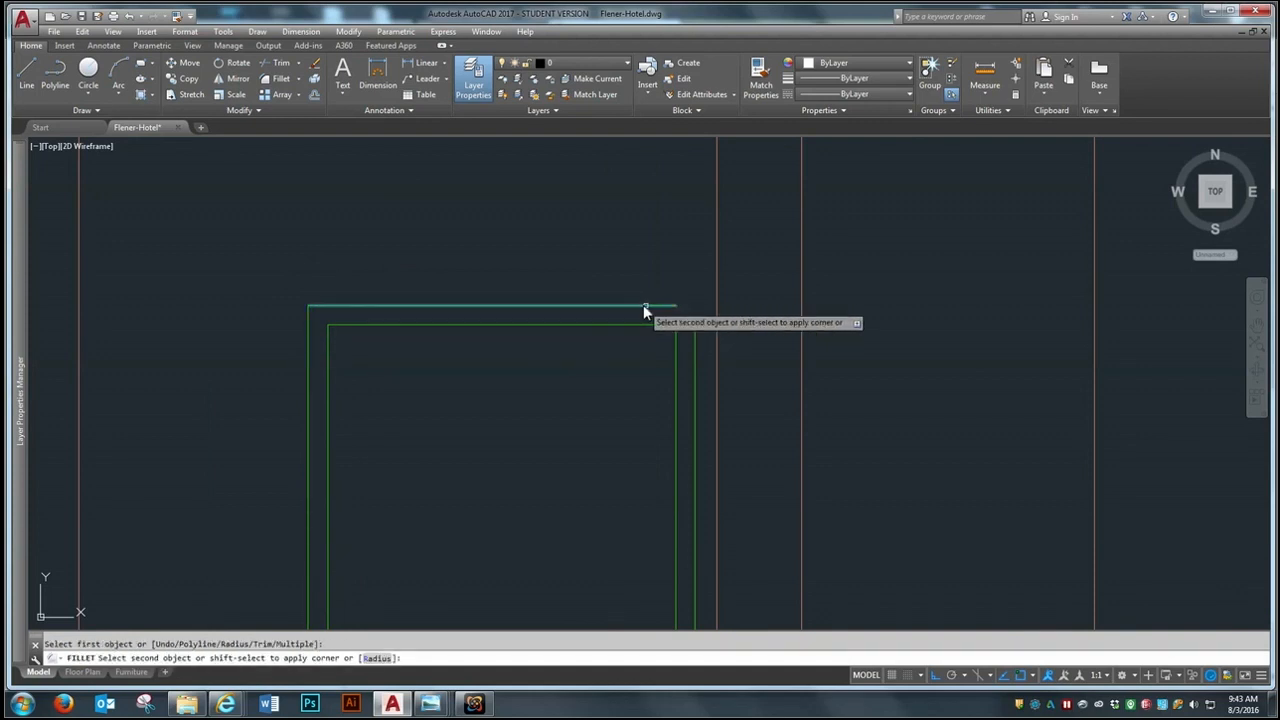
left_click(695, 350)
Step: Draw diagonal miter lines between the outer and inner corners at both upper corners of the door trim
scroll(478, 356, "down", 2)
scroll(426, 368, "up", 2)
key("l")
key("Return")
left_click(344, 304)
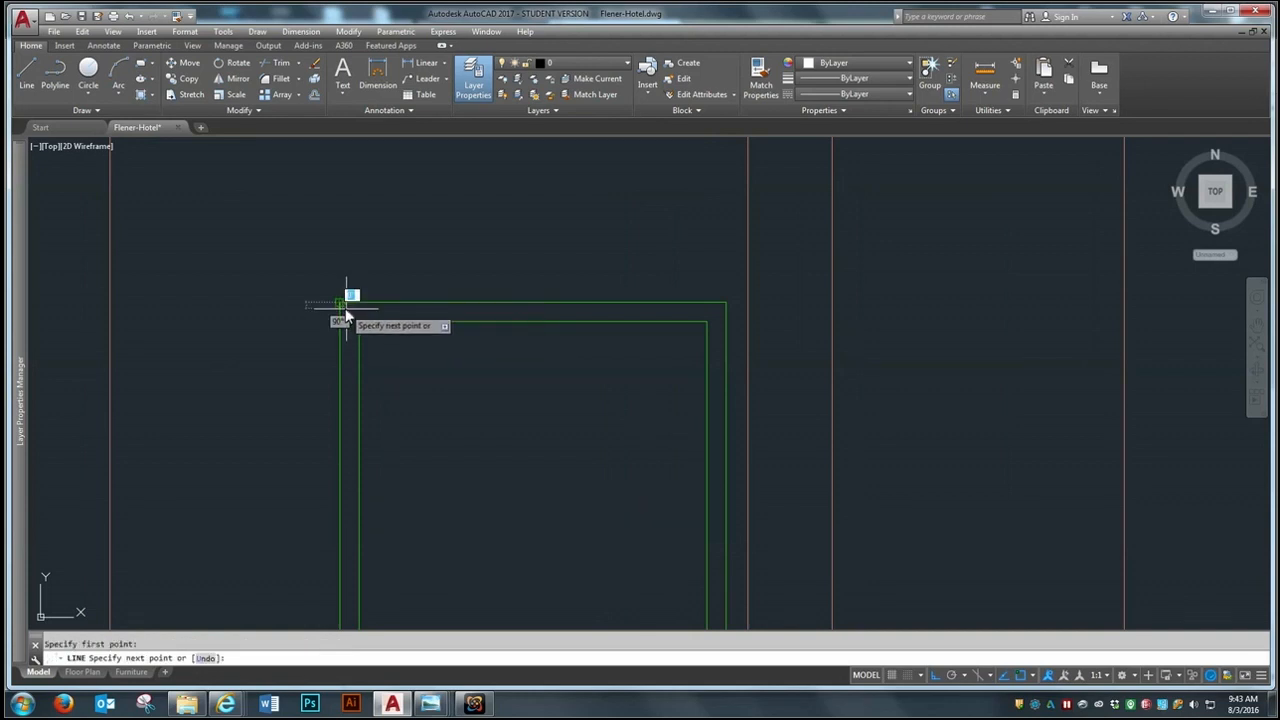
left_click(358, 320)
key("Return")
key("Return")
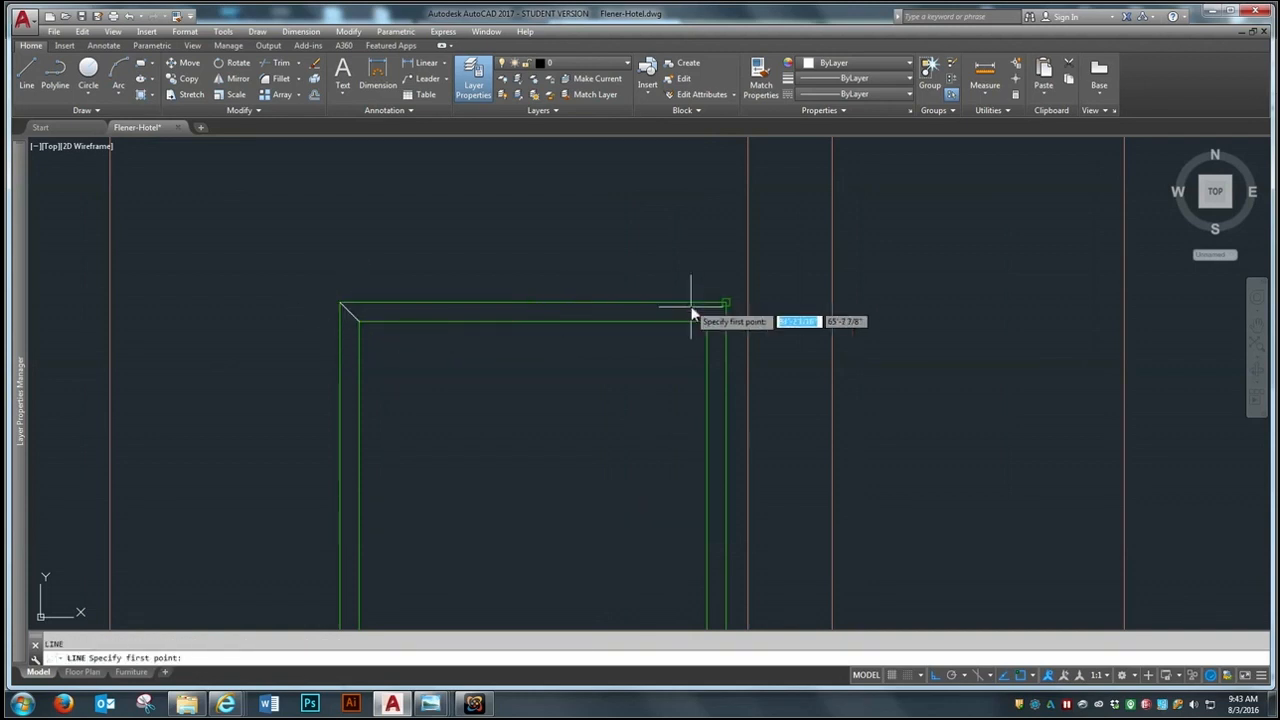
left_click(724, 304)
left_click(708, 321)
key("Return")
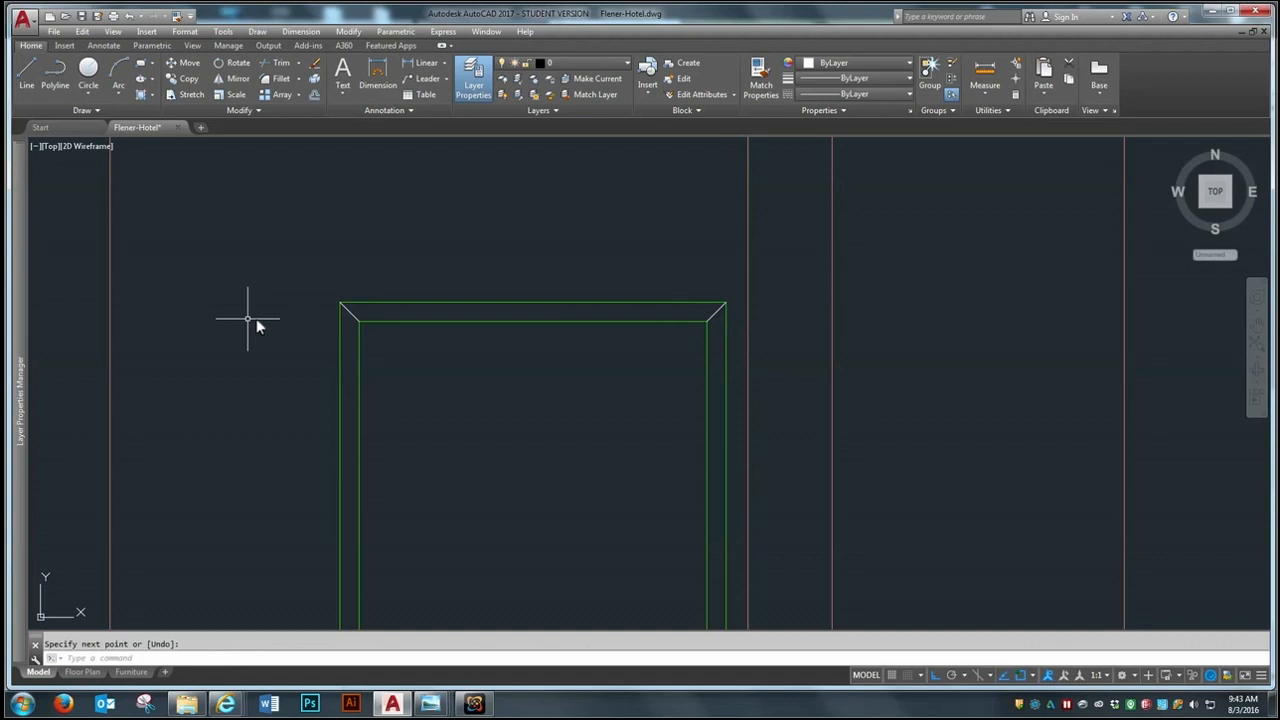
Step: Match the properties of the green door trim line onto the two diagonal miter lines
left_click(313, 79)
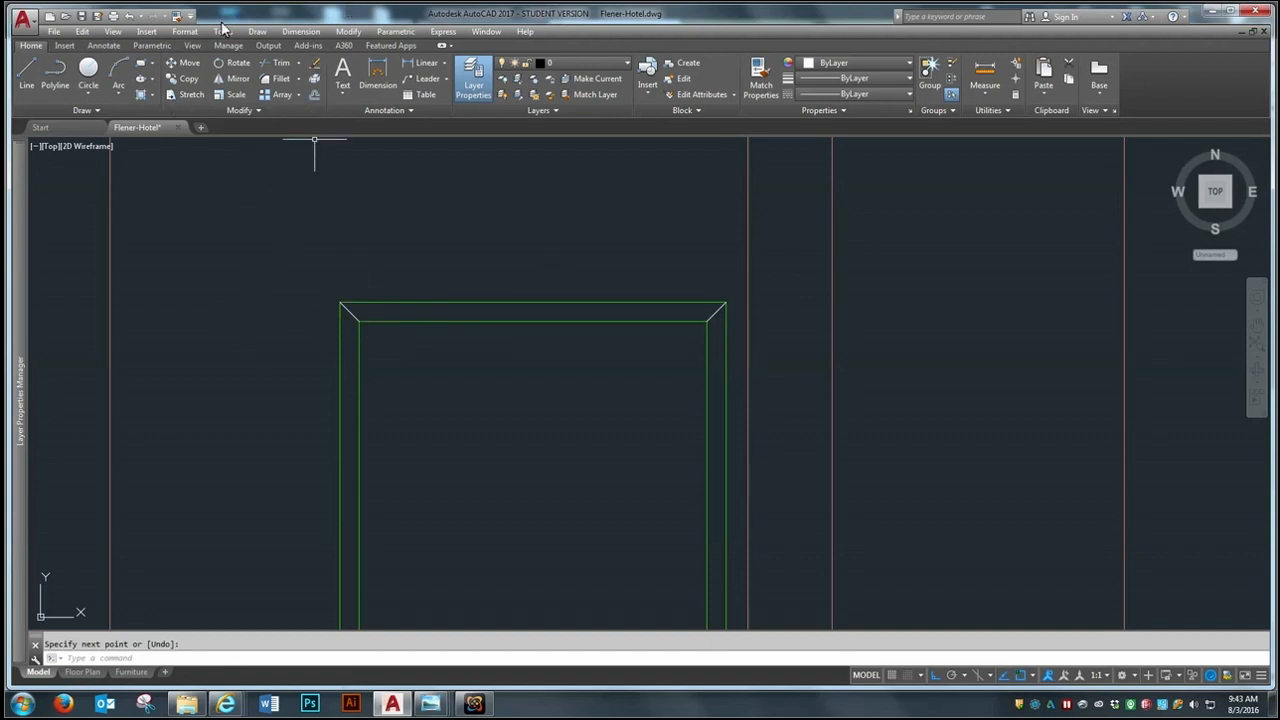
left_click(512, 303)
left_click(349, 311)
left_click(714, 314)
key("Return")
Step: Compare the suite's floor plan with the bathroom elevations, focusing on the door wall elevation
scroll(466, 254, "down", 10)
scroll(533, 345, "down", 2)
scroll(290, 472, "up", 5)
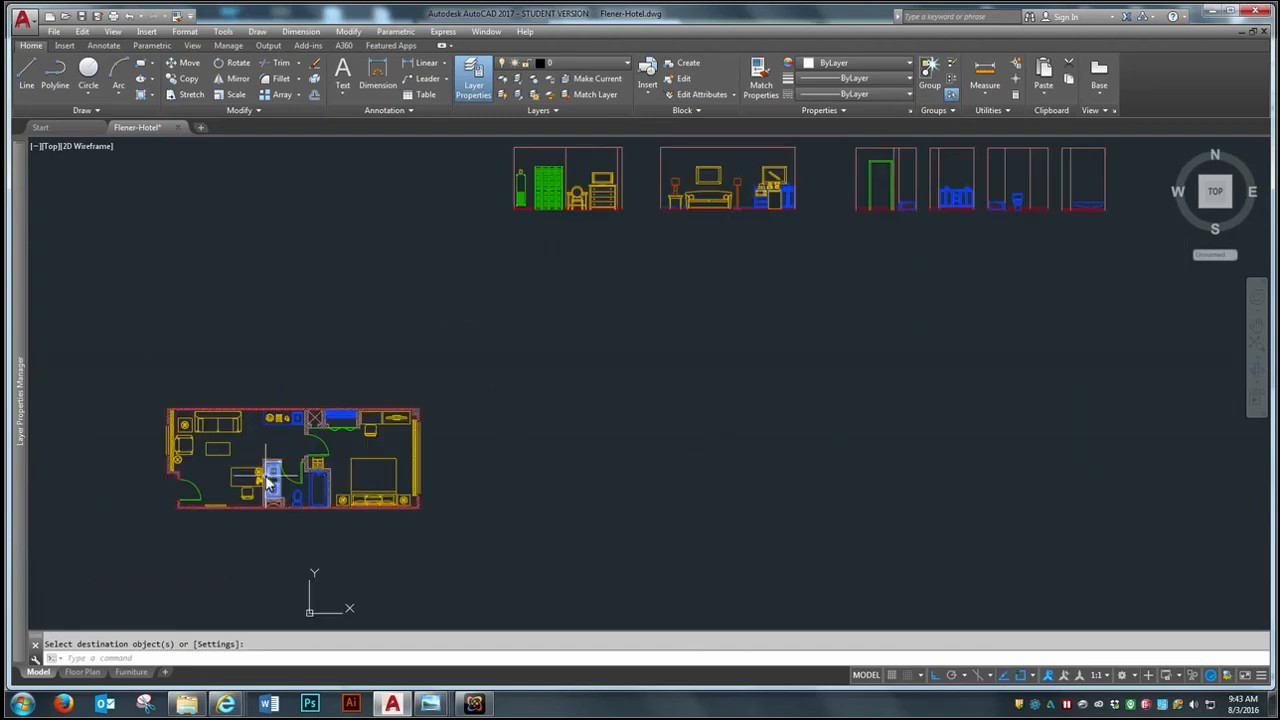
scroll(292, 474, "up", 2)
scroll(292, 476, "down", 6)
scroll(505, 368, "up", 2)
scroll(507, 369, "up", 4)
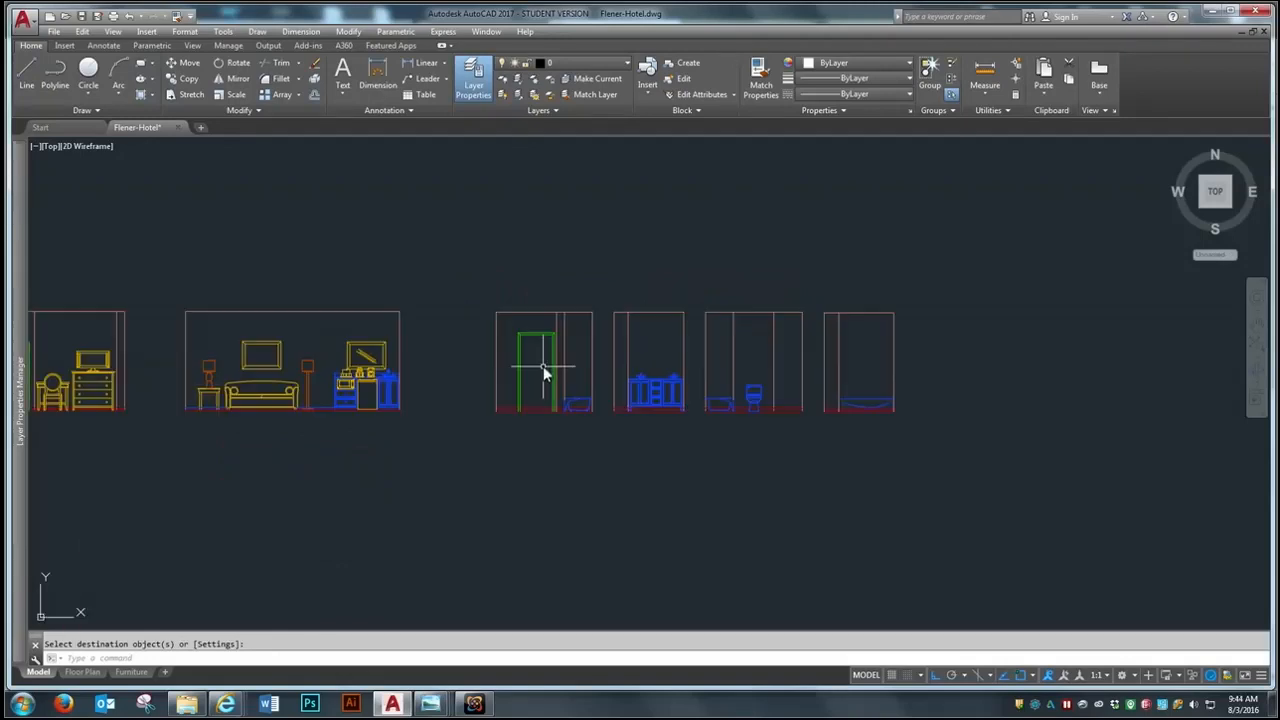
scroll(527, 383, "up", 6)
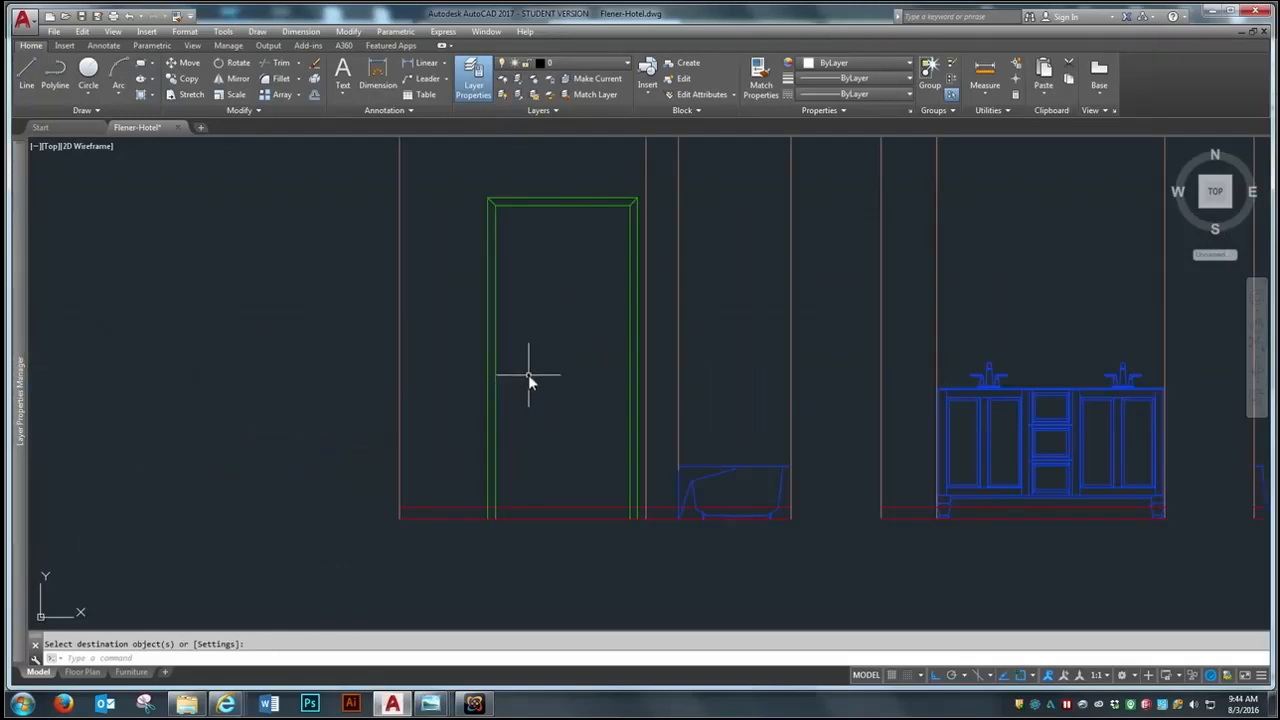
scroll(530, 488, "up", 2)
scroll(500, 510, "down", 2)
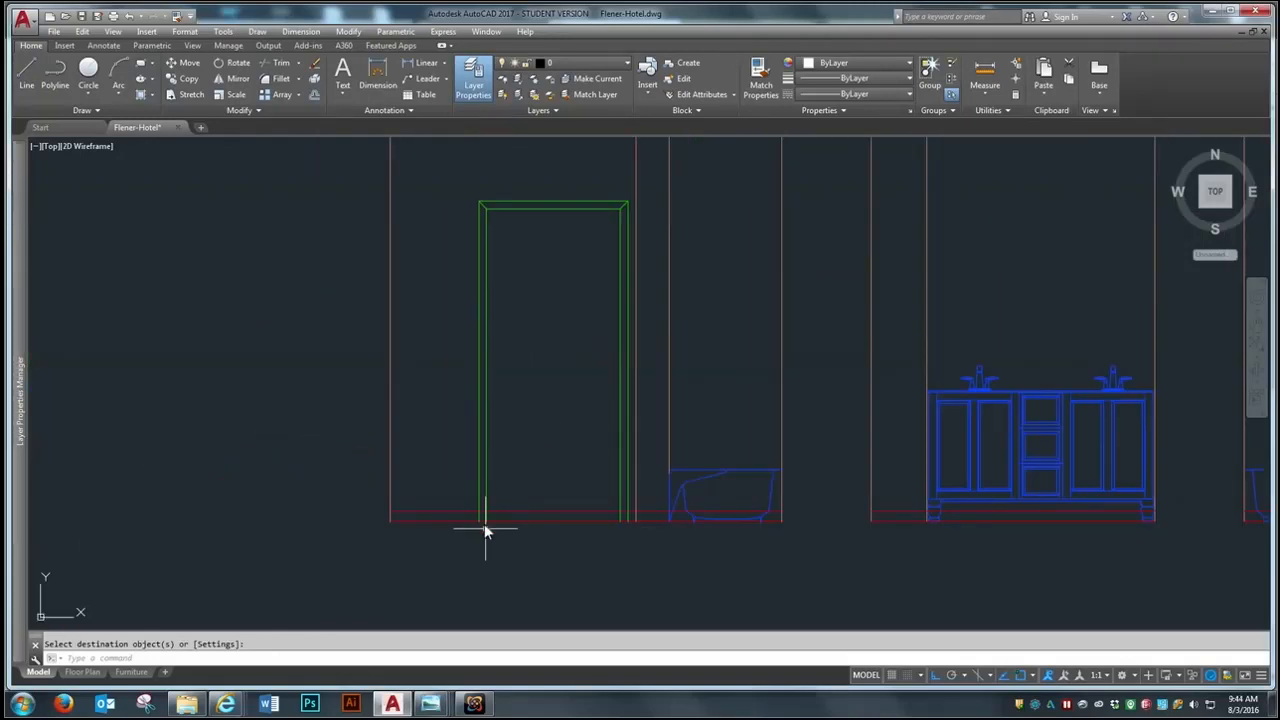
Step: Offset the floor line up 36 inches in the door wall elevation
key("Escape")
type("o")
key("Return")
type("36")
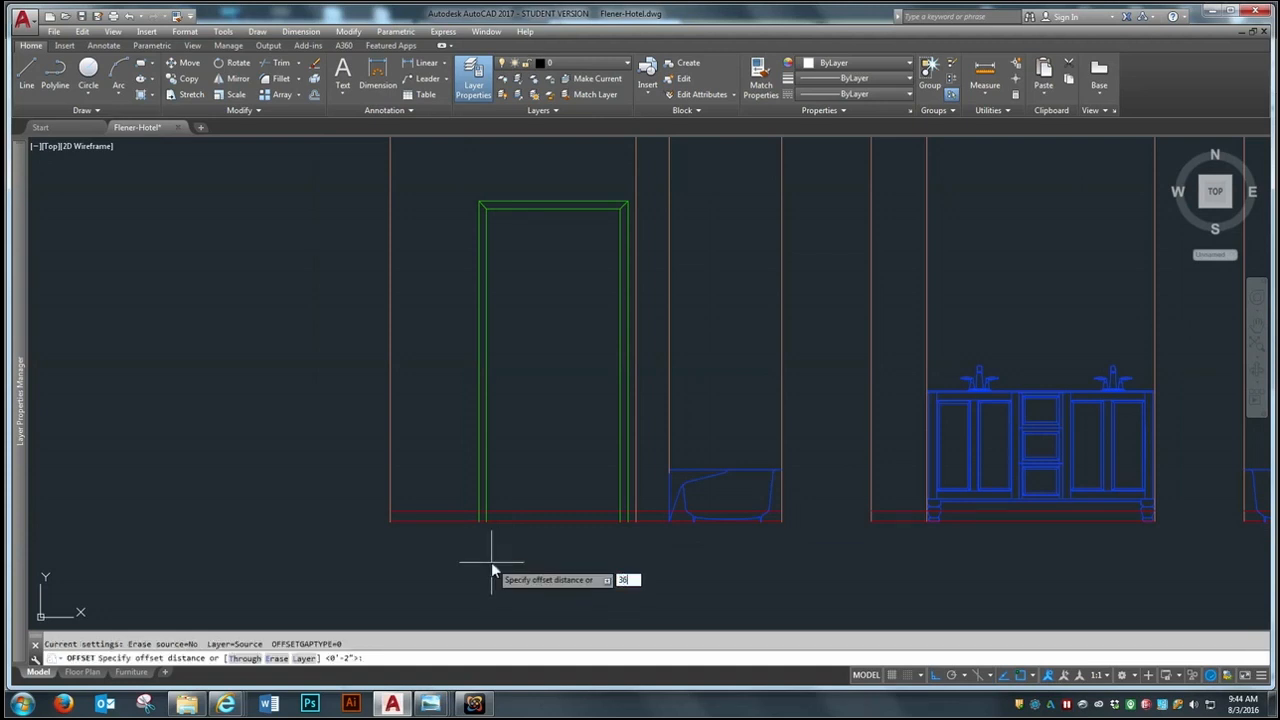
key("Return")
left_click(524, 521)
left_click(534, 455)
key("Return")
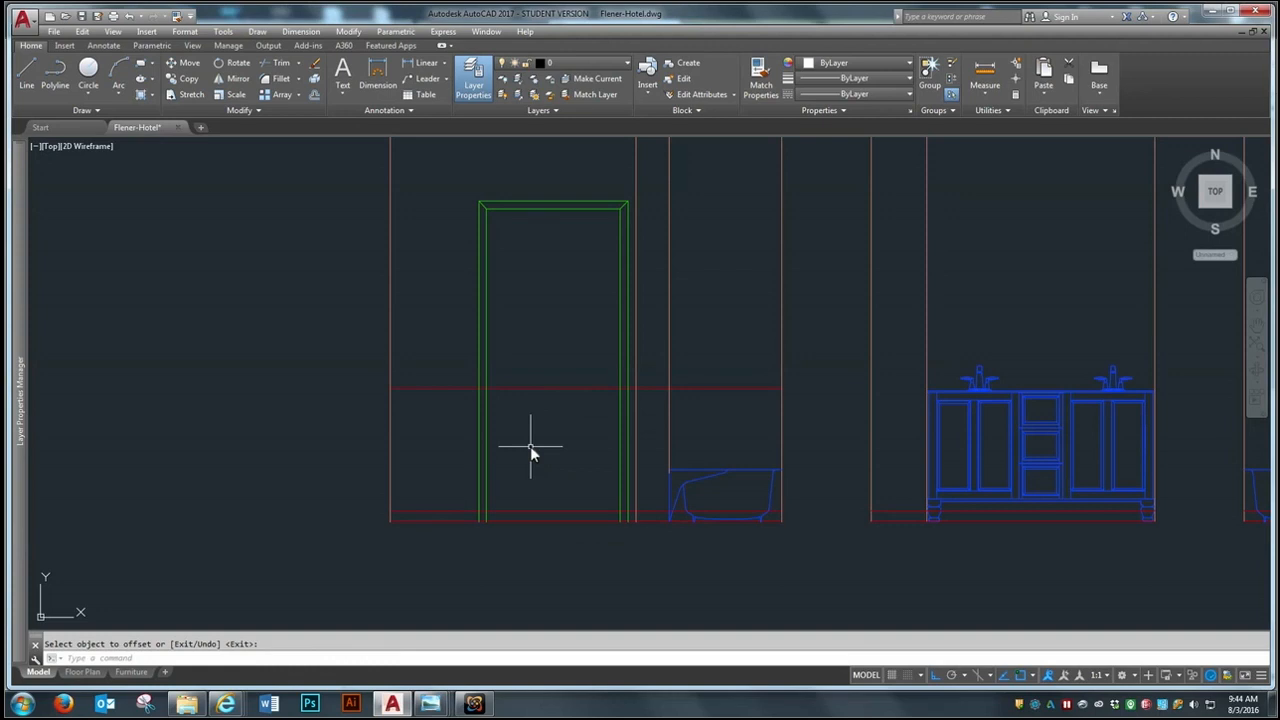
Step: Offset the inner line of the left door trim 2 inches into the door opening
scroll(513, 388, "up", 2)
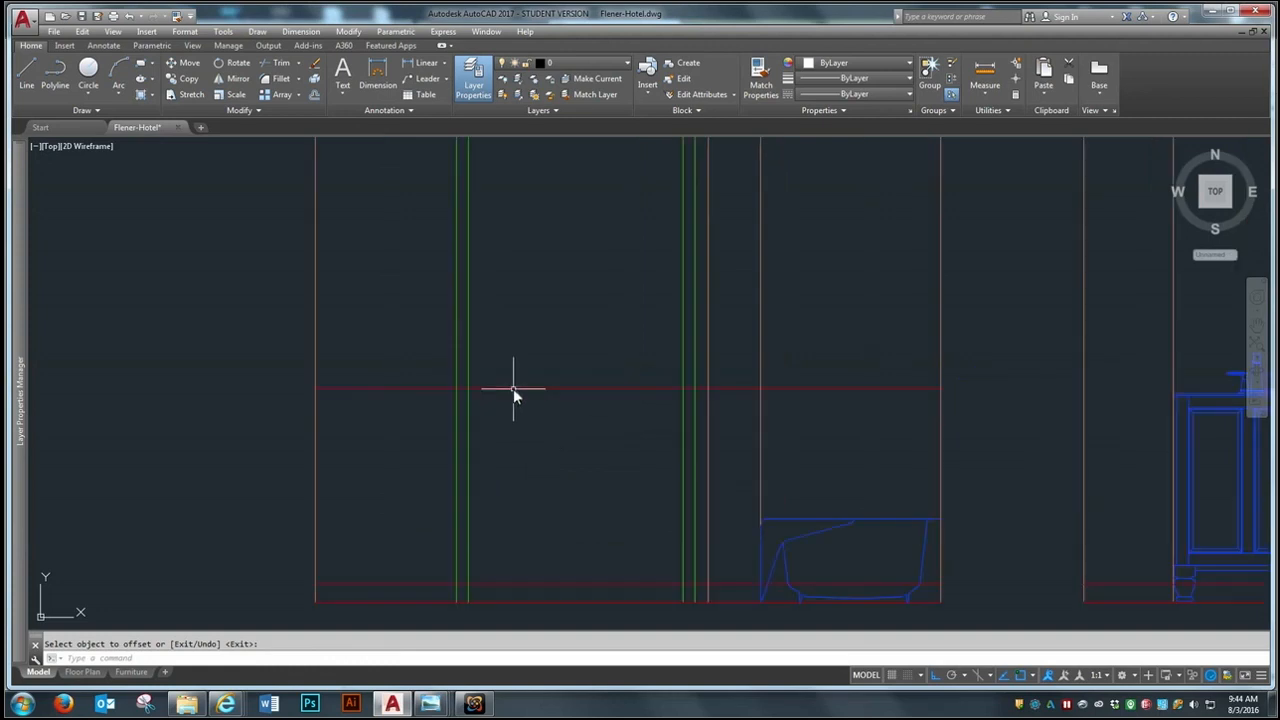
type("o")
key("Return")
type("2")
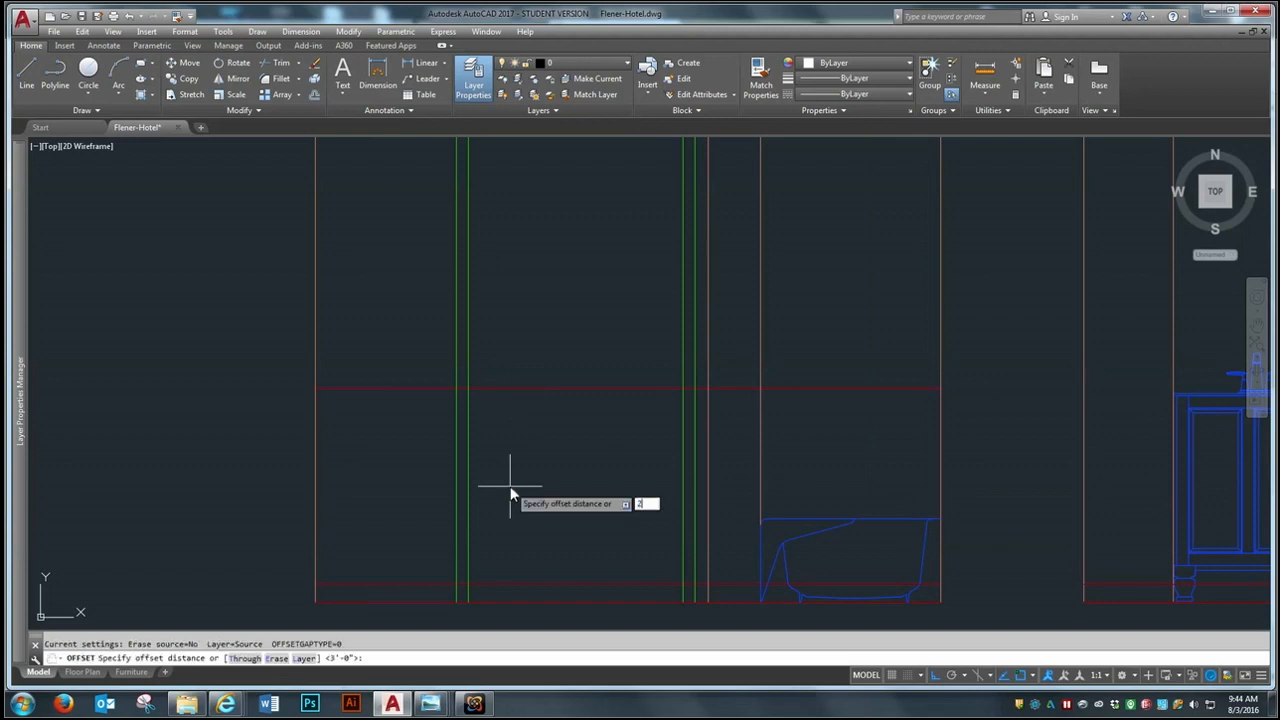
key("Return")
left_click(467, 400)
left_click(504, 404)
scroll(502, 423, "up", 4)
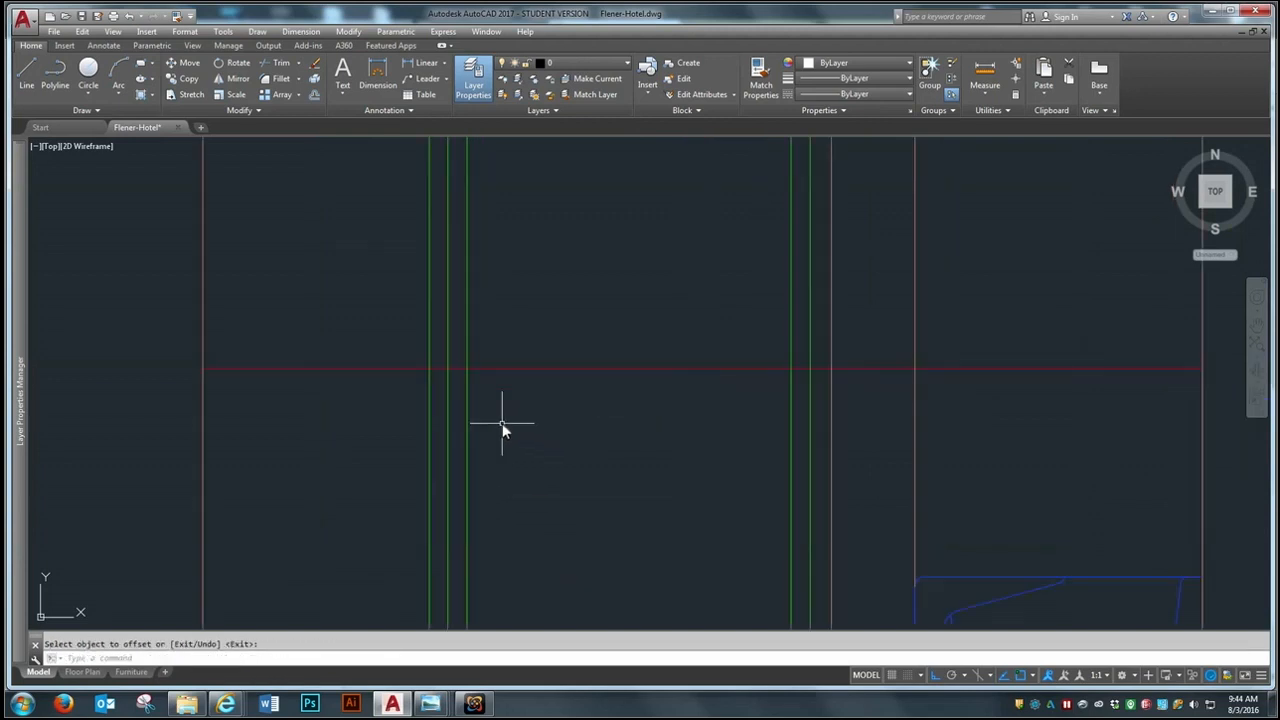
Step: Draw a 2-inch diameter circle as the door knob, centered where the offset trim line crosses the 36-inch-high horizontal line
left_click(92, 97)
left_click(112, 145)
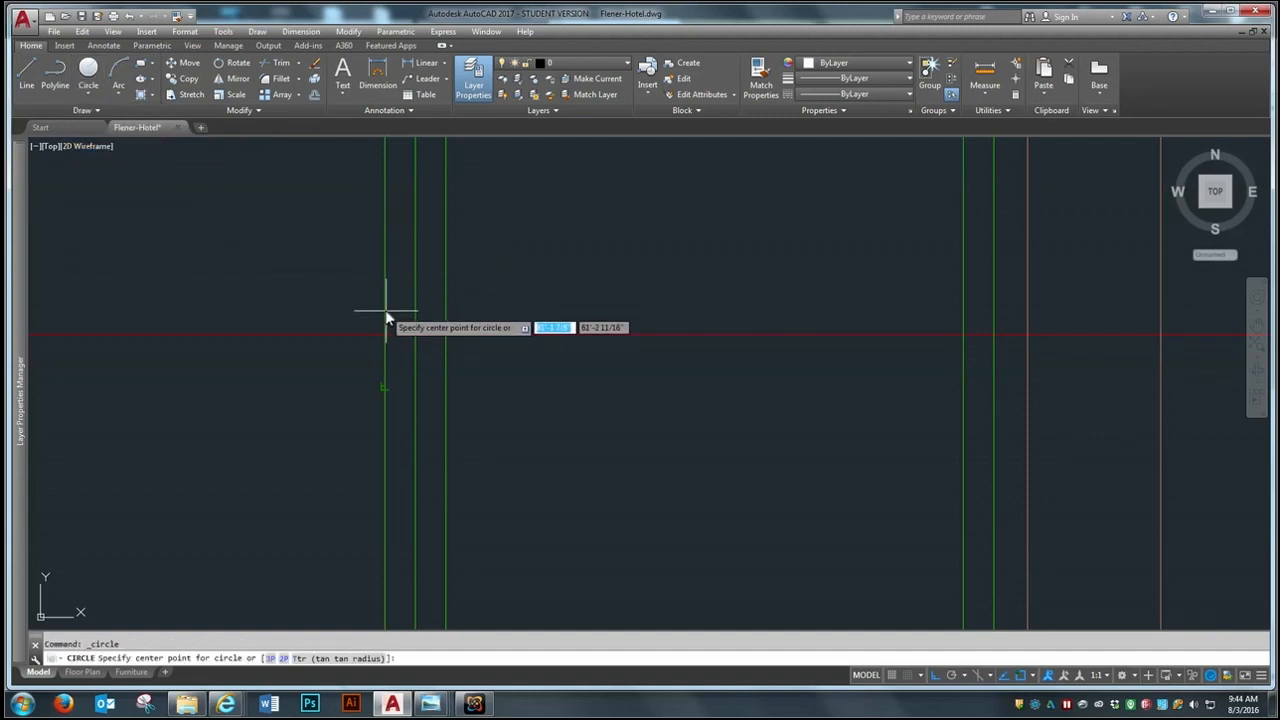
left_click(445, 333)
type("2")
key("Return")
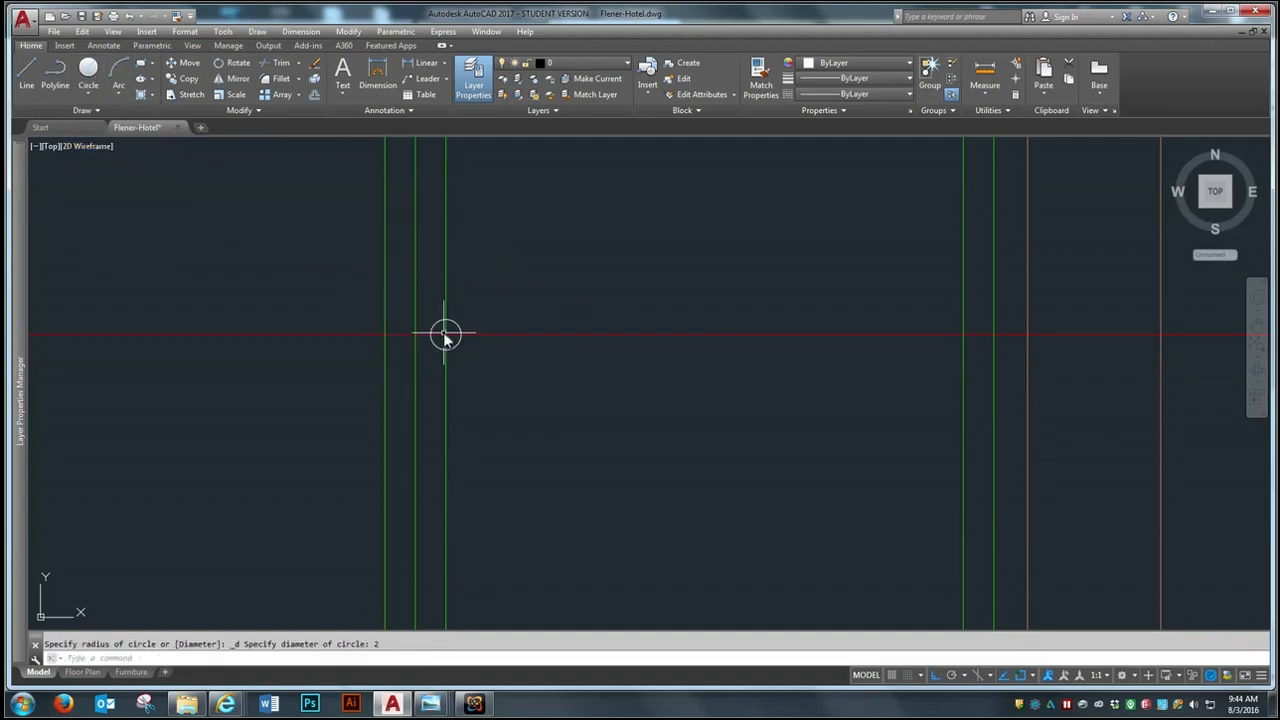
Step: Erase the vertical and horizontal construction lines that run through the door knob circle
scroll(450, 440, "down", 2)
type("e")
key("Return")
left_click(450, 300)
left_click(518, 372)
key("Return")
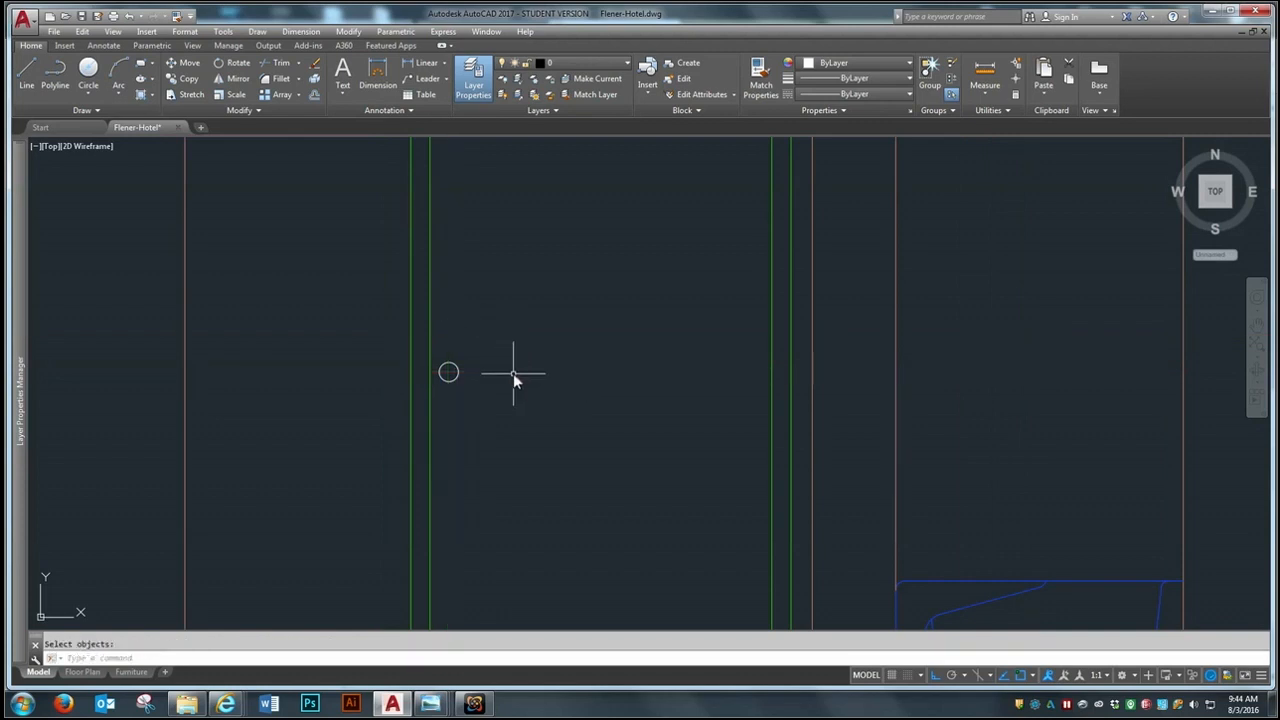
Step: Match the properties of the green door trim line onto the door knob circle
scroll(513, 373, "down", 3)
left_click(176, 16)
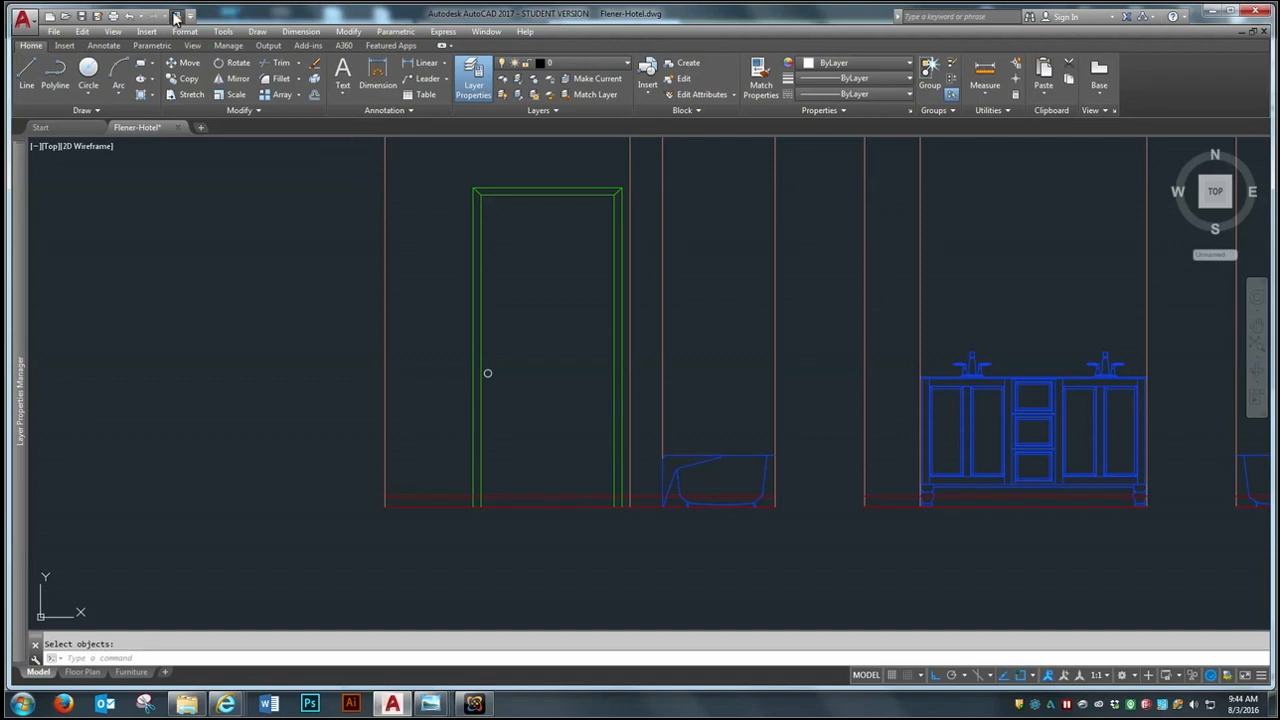
left_click(480, 333)
left_click(493, 376)
left_click(488, 377)
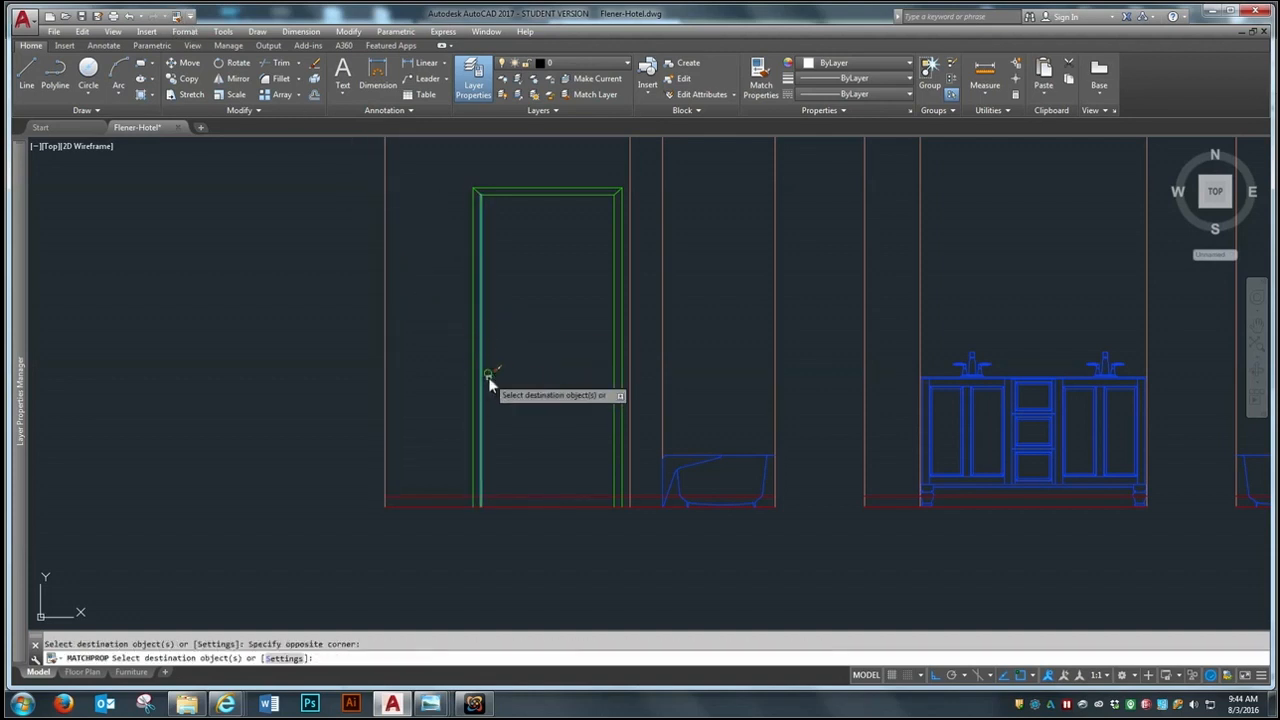
key("Return")
Step: Trim the baseboard line across the door opening, using the two outer door trim lines as cutting edges
scroll(524, 506, "up", 2)
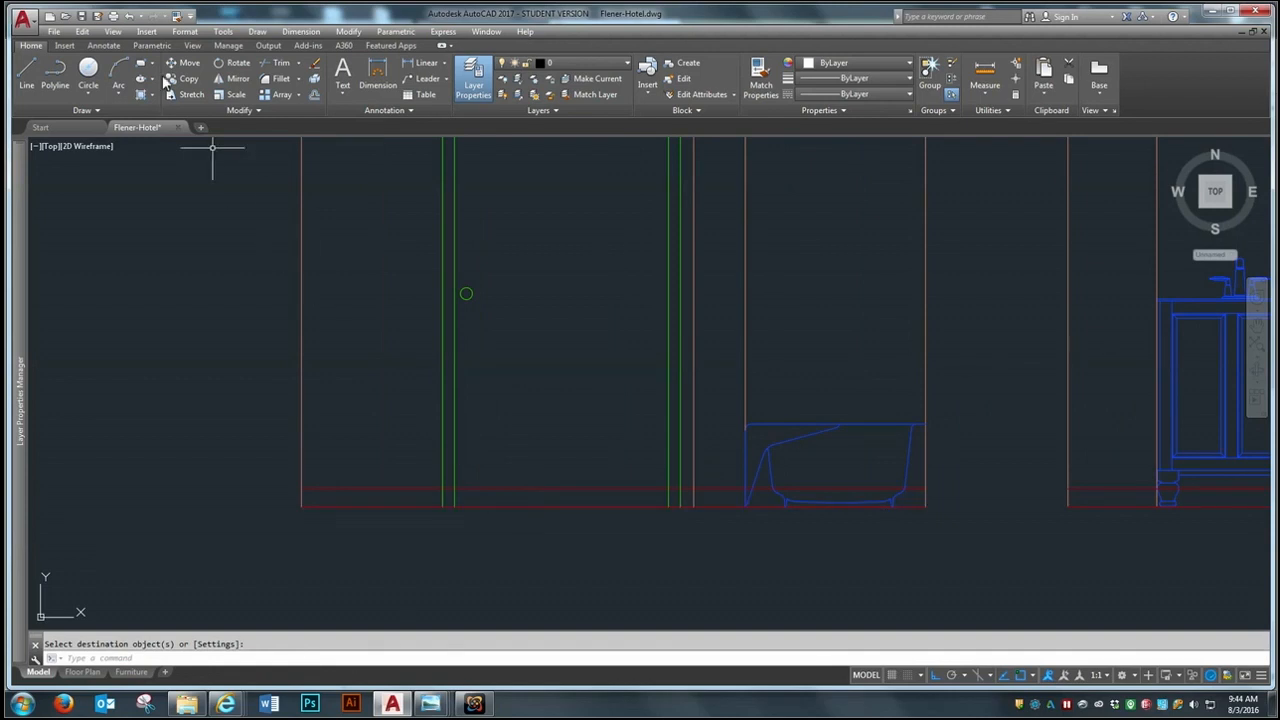
left_click(291, 64)
left_click(443, 469)
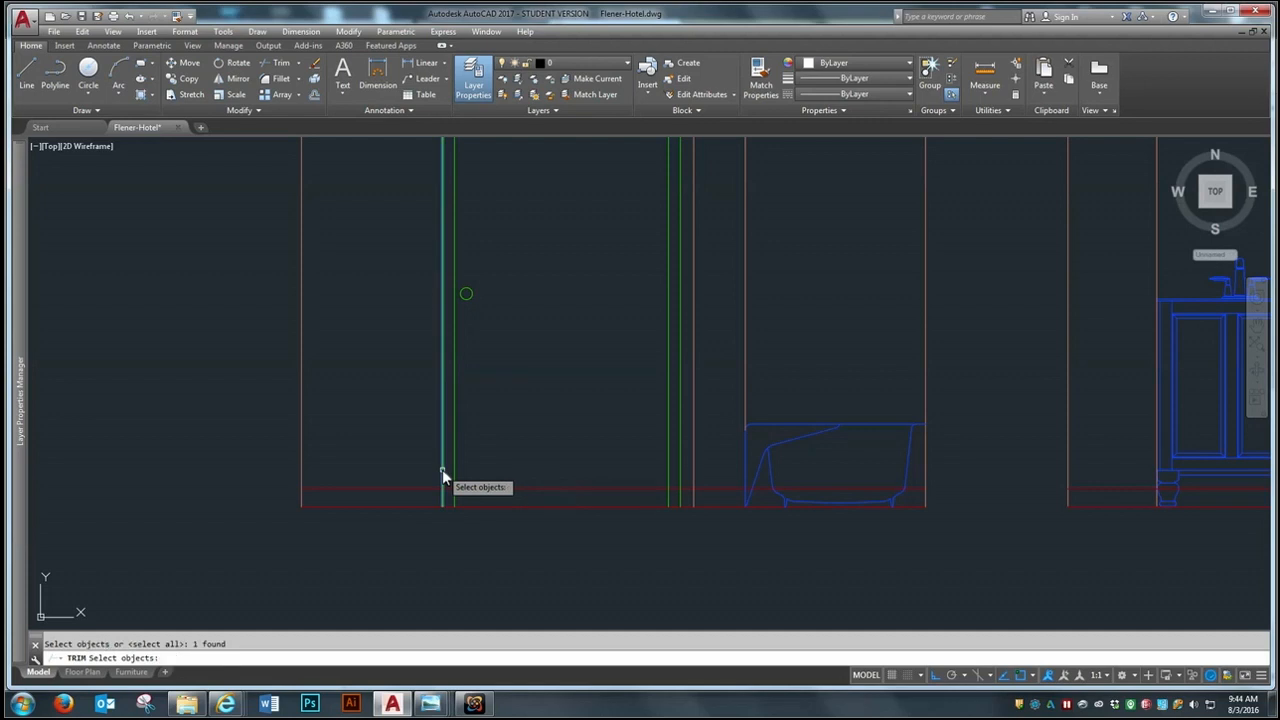
left_click(684, 455)
key("Return")
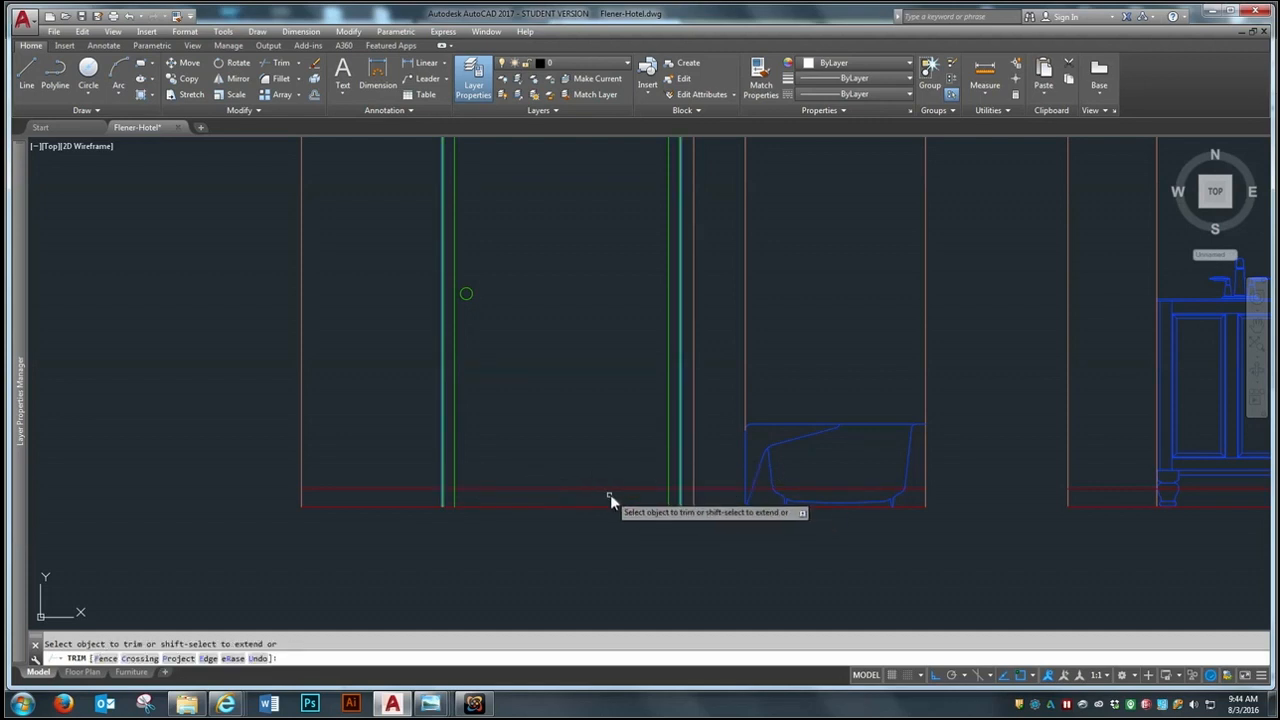
Step: Trim the baseboard line behind the bathtub in the door wall elevation, using the tub's left edge as the cutting edge
scroll(429, 523, "down", 4)
scroll(540, 533, "up", 4)
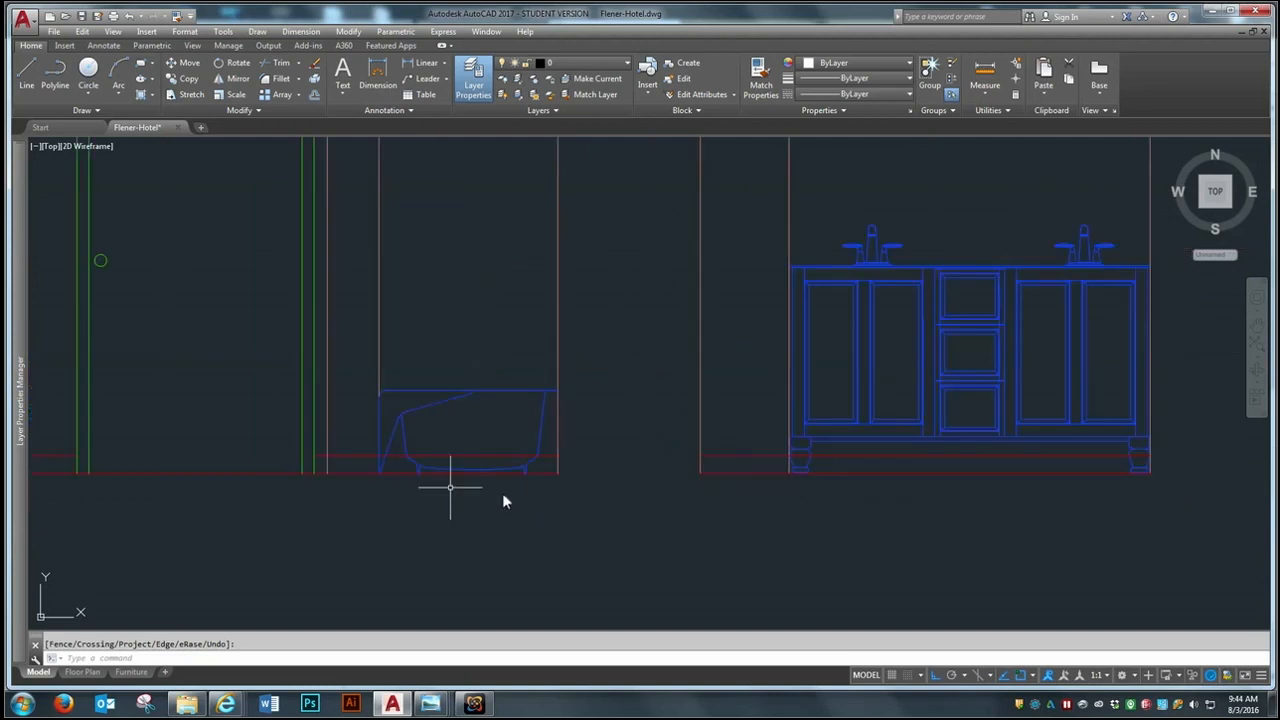
key("Return")
key("Return")
scroll(337, 464, "up", 4)
left_click(445, 425)
key("Return")
left_click(454, 445)
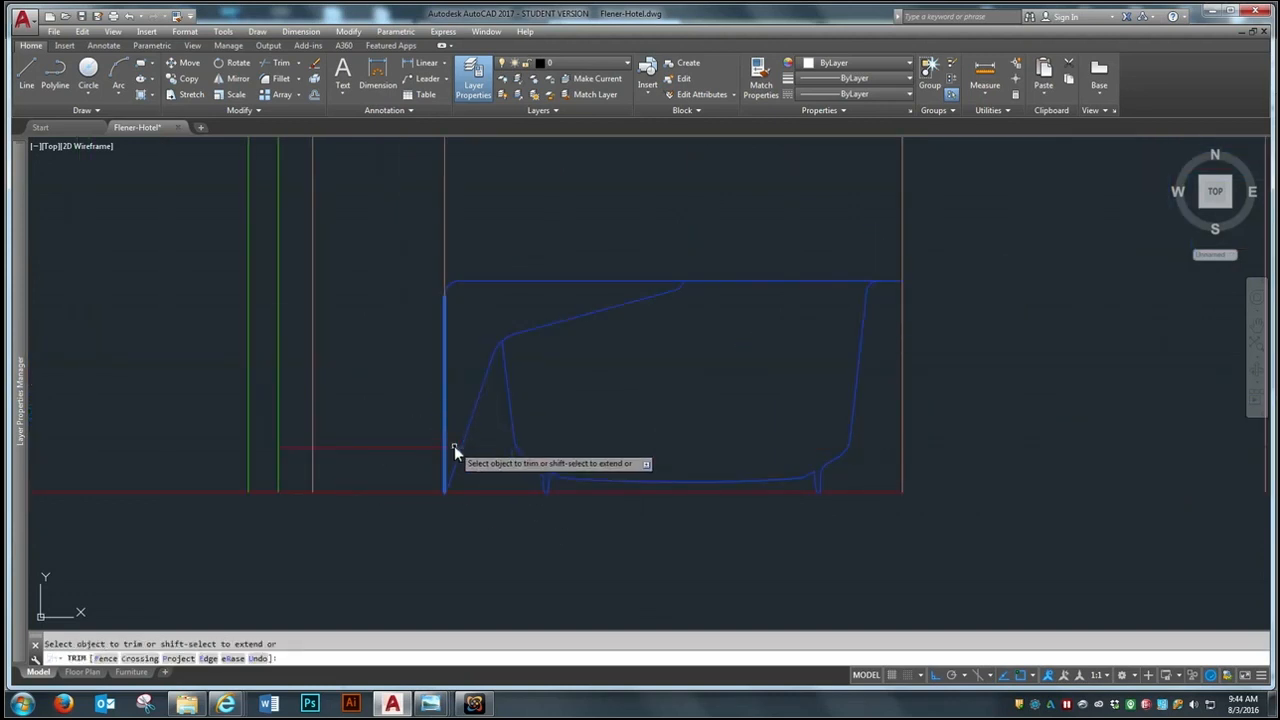
key("Return")
Step: Select the vanity's legs and base as cutting edges for trimming the baseboard in the vanity elevation
scroll(534, 518, "down", 6)
scroll(492, 516, "down", 3)
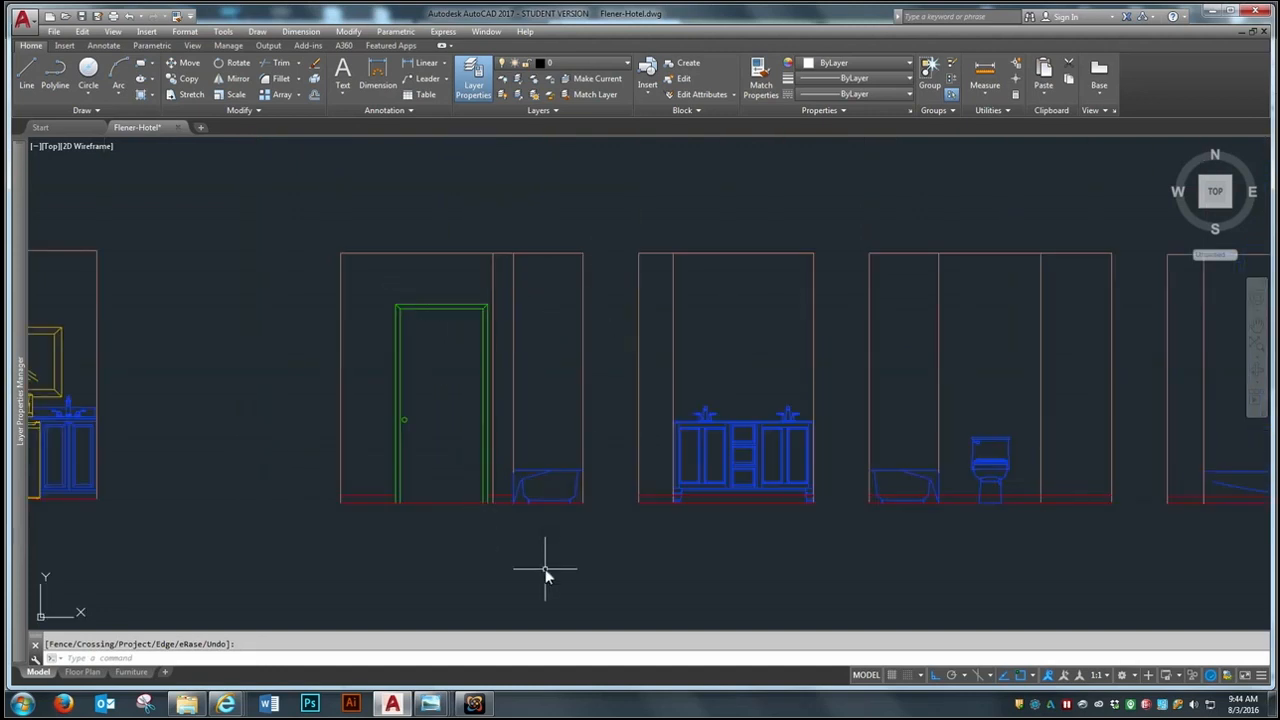
scroll(127, 408, "down", 2)
scroll(485, 465, "up", 6)
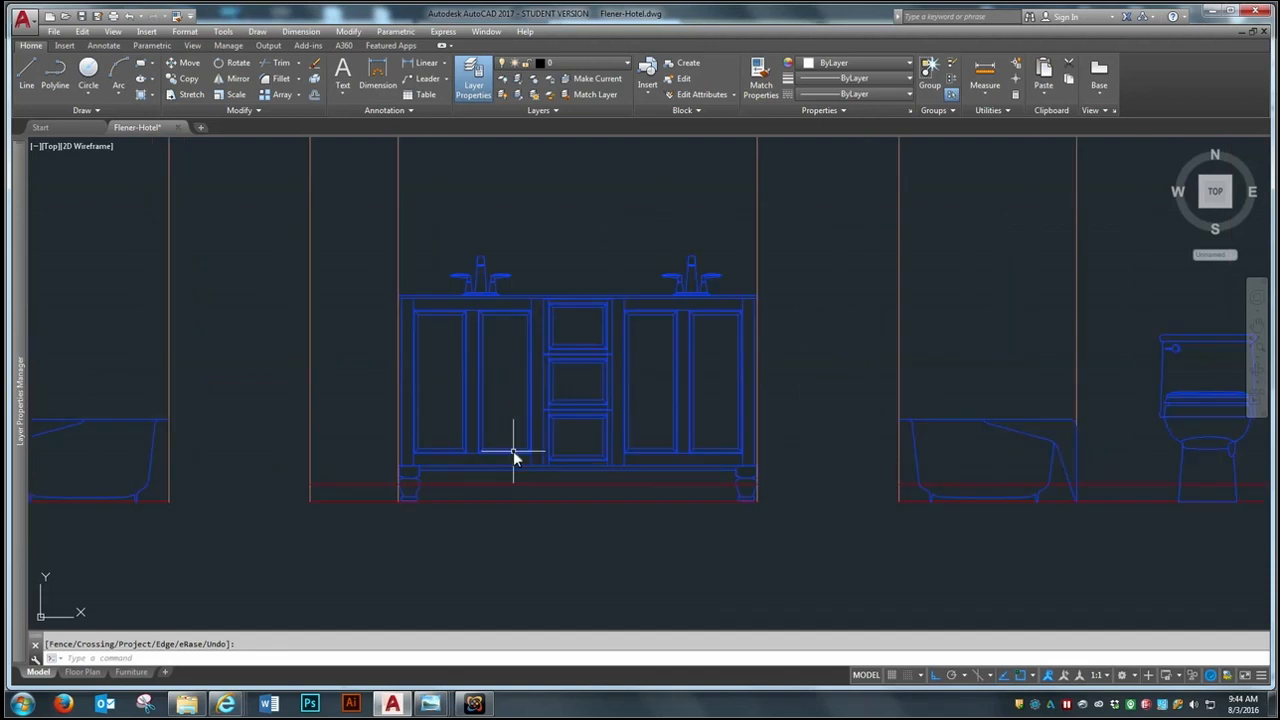
scroll(485, 484, "up", 3)
key("Return")
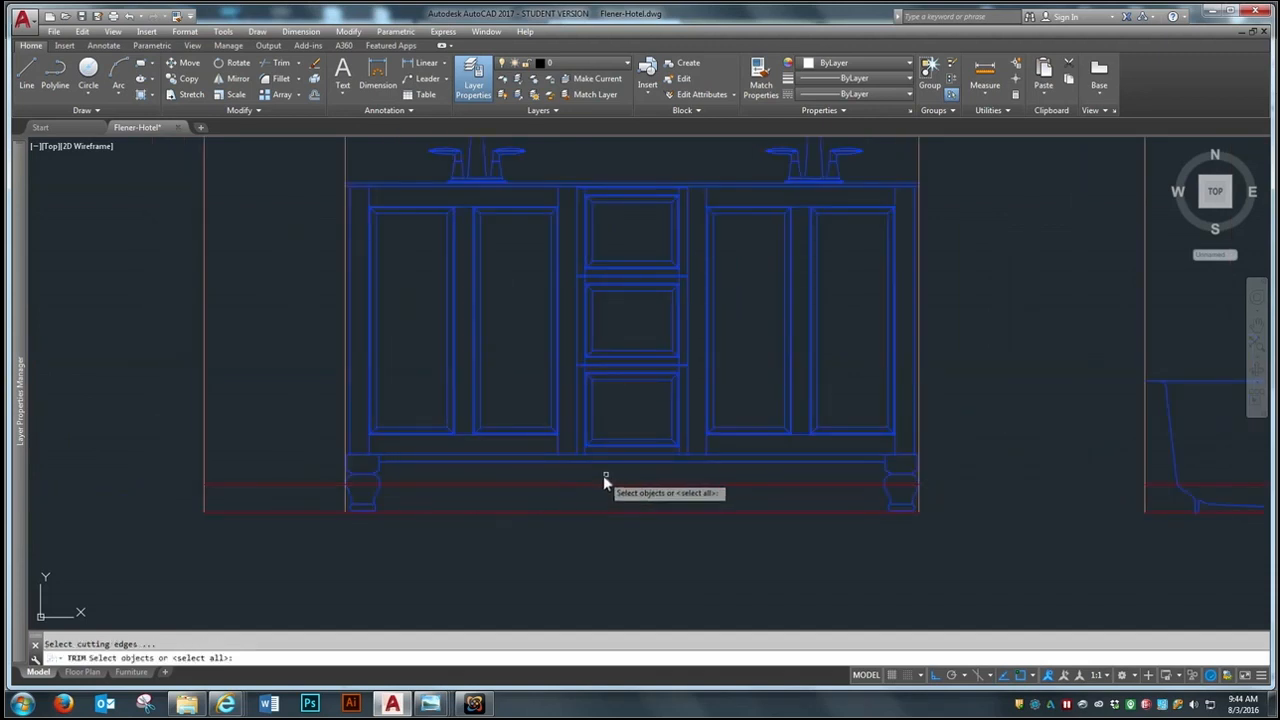
left_click(985, 457)
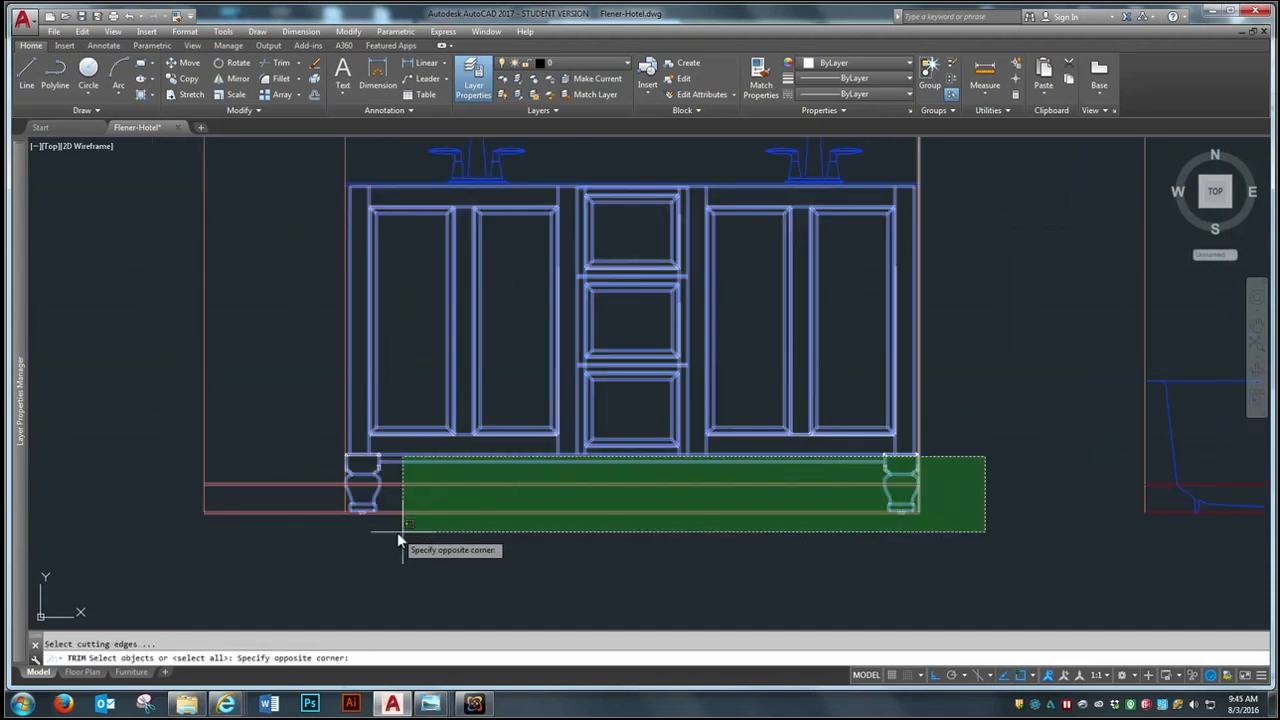
Step: Trim the baseboard lines where they cross the legs of the double-sink vanity elevation
left_click(324, 548)
key("Return")
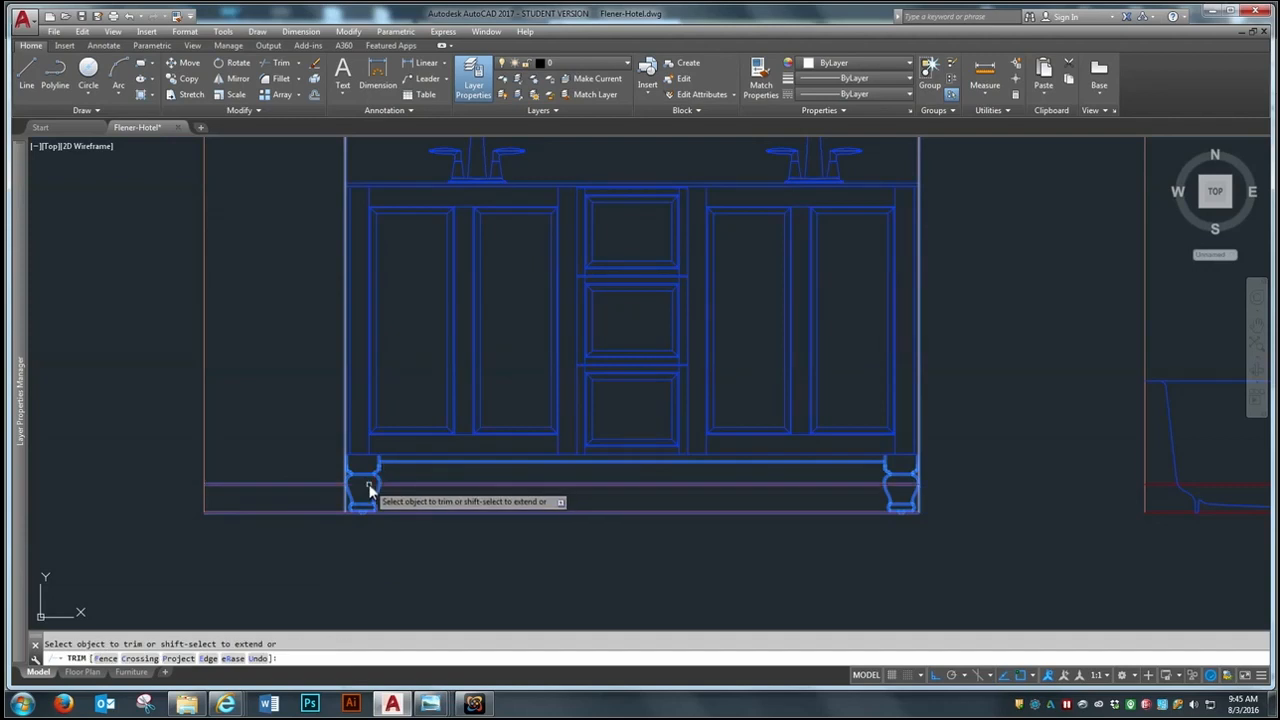
left_click(901, 485)
key("Return")
scroll(328, 449, "down", 2)
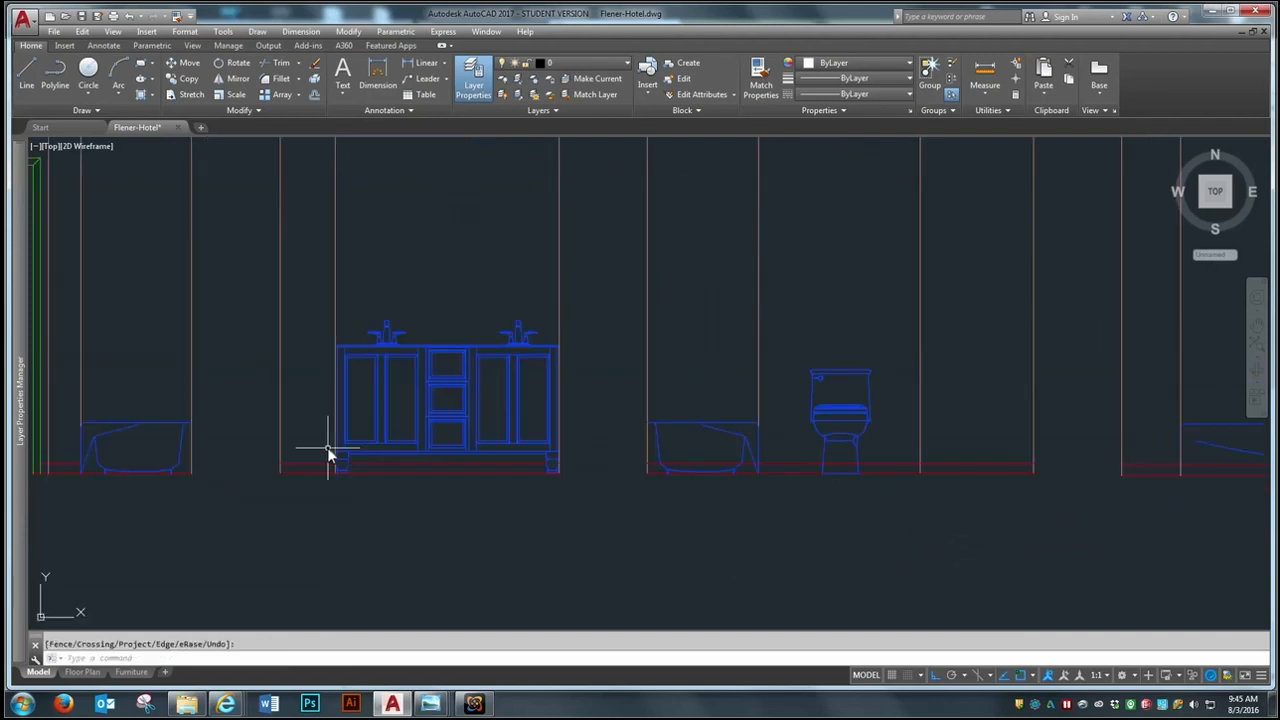
Step: Trim the upper baseboard line where it passes through the toilet base in the third bathroom elevation
scroll(793, 482, "up", 4)
key("Return")
left_click(1114, 427)
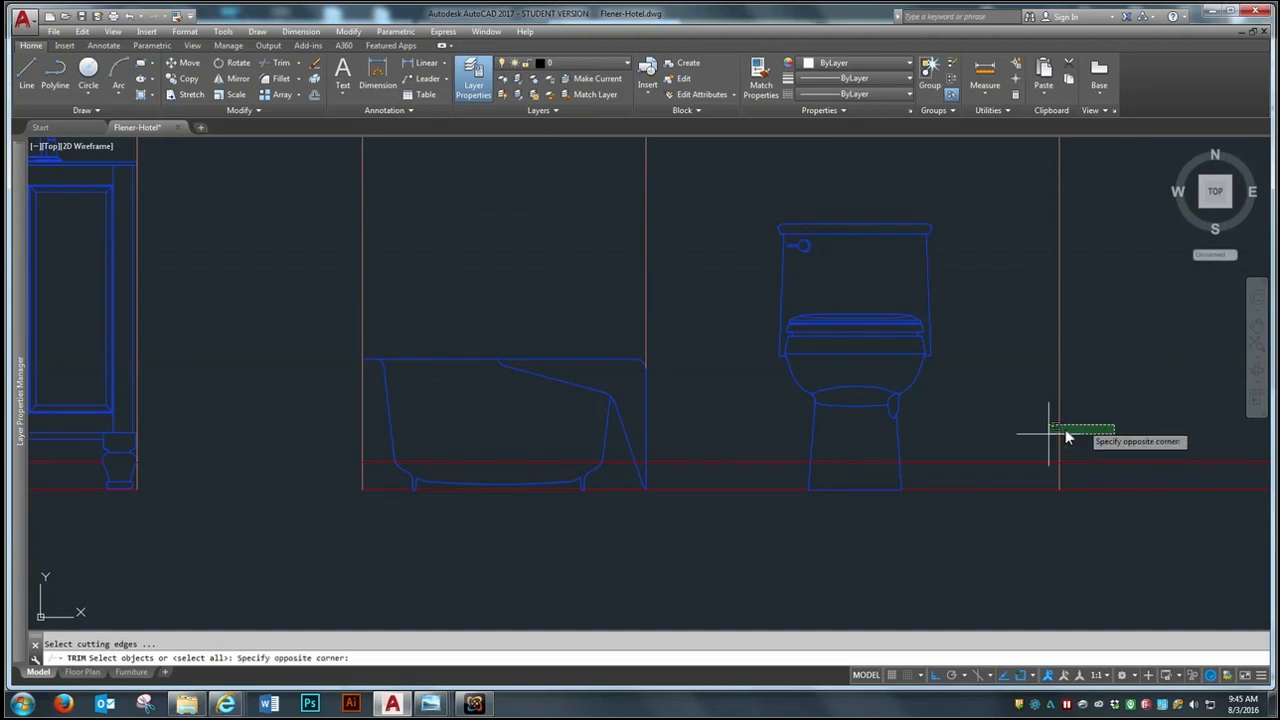
left_click(643, 535)
key("Return")
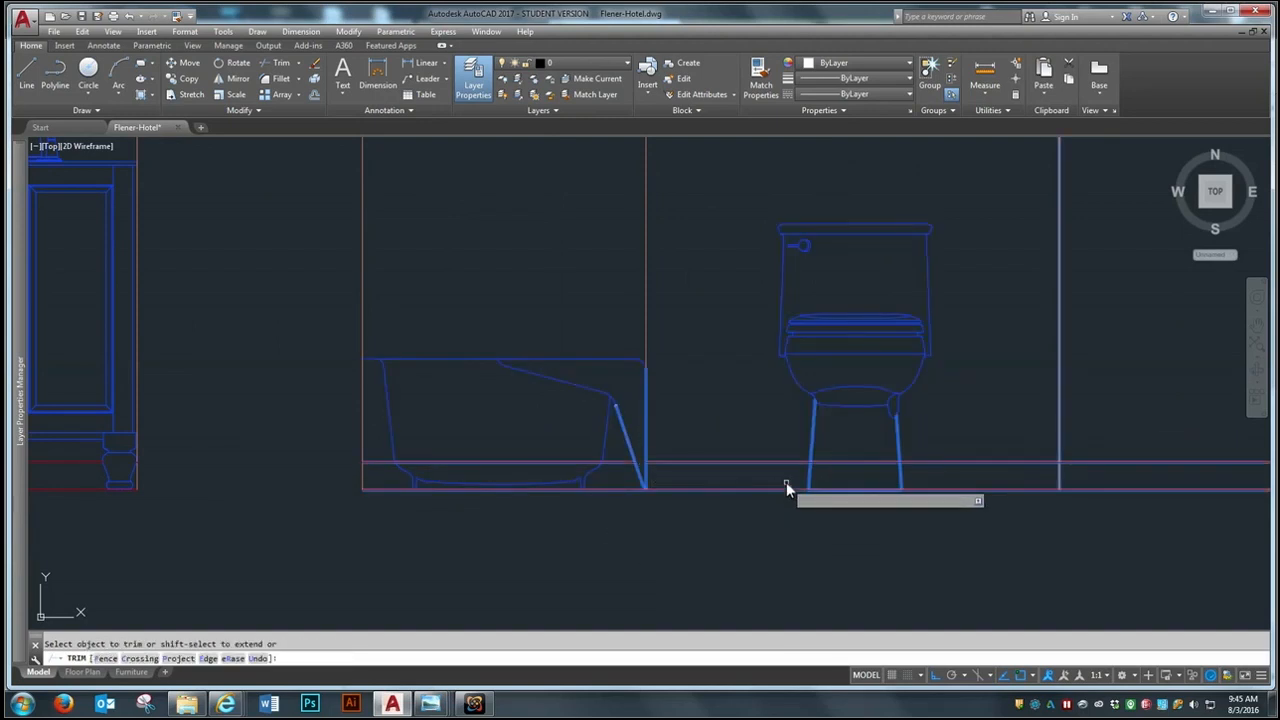
left_click(857, 465)
scroll(497, 480, "down", 2)
Step: Erase the leftover baseboard line crossing the bathtub in the toilet elevation
key("Escape")
type("e")
key("Return")
left_click(471, 468)
key("Return")
scroll(394, 477, "down", 3)
scroll(804, 511, "up", 5)
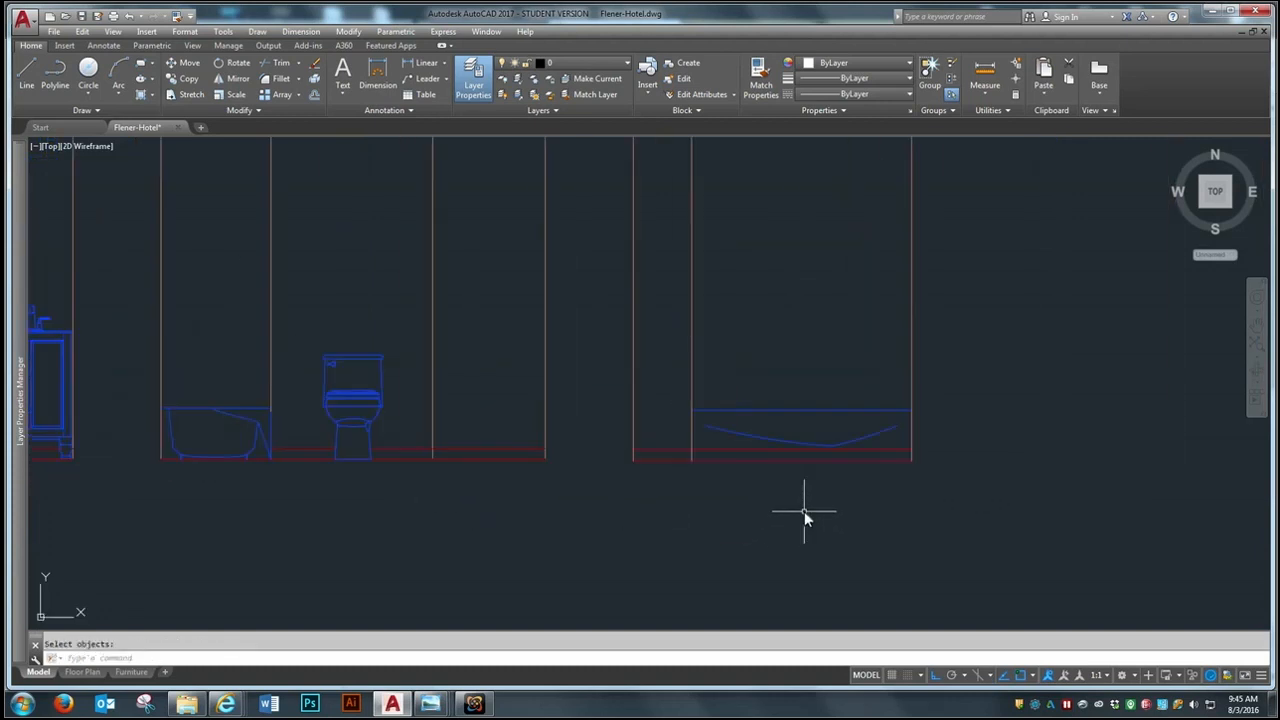
Step: Trim the upper baseboard line across the bathtub front in the last bathroom elevation, using the wall line beside the tub as cutting edge
type("tr")
key("Return")
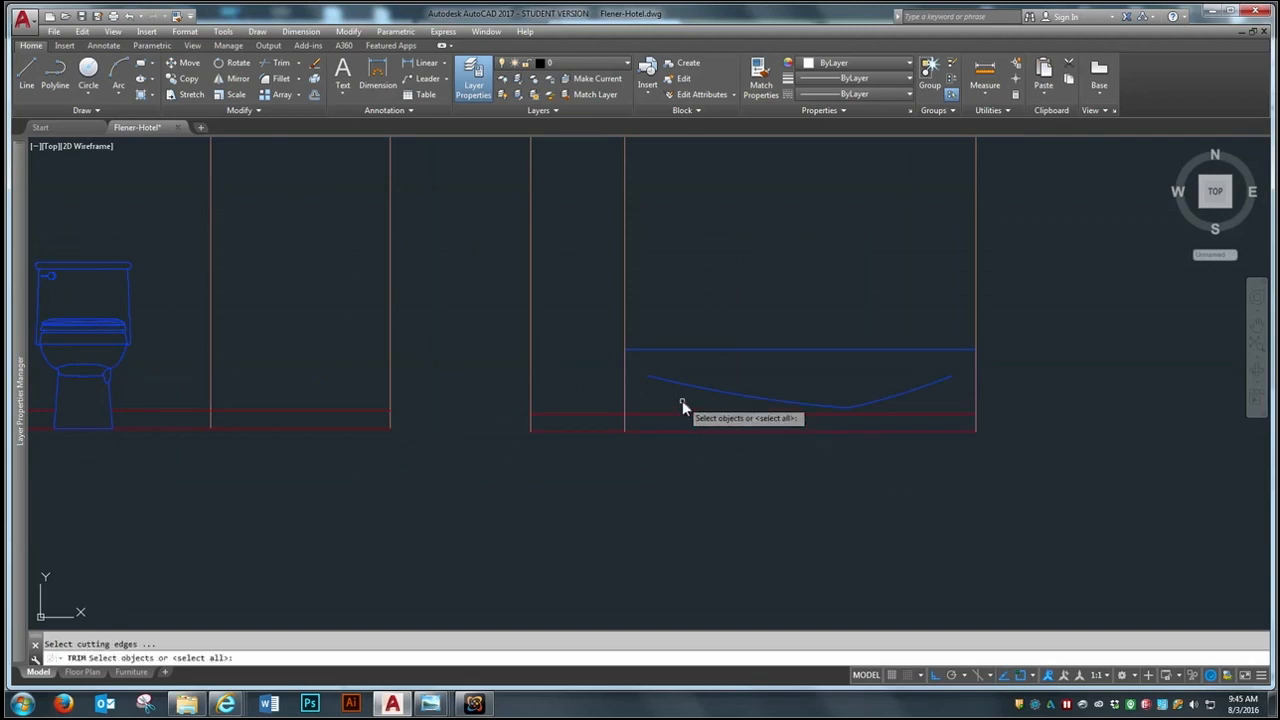
left_click(626, 296)
key("Return")
key("Return")
scroll(800, 480, "down", 4)
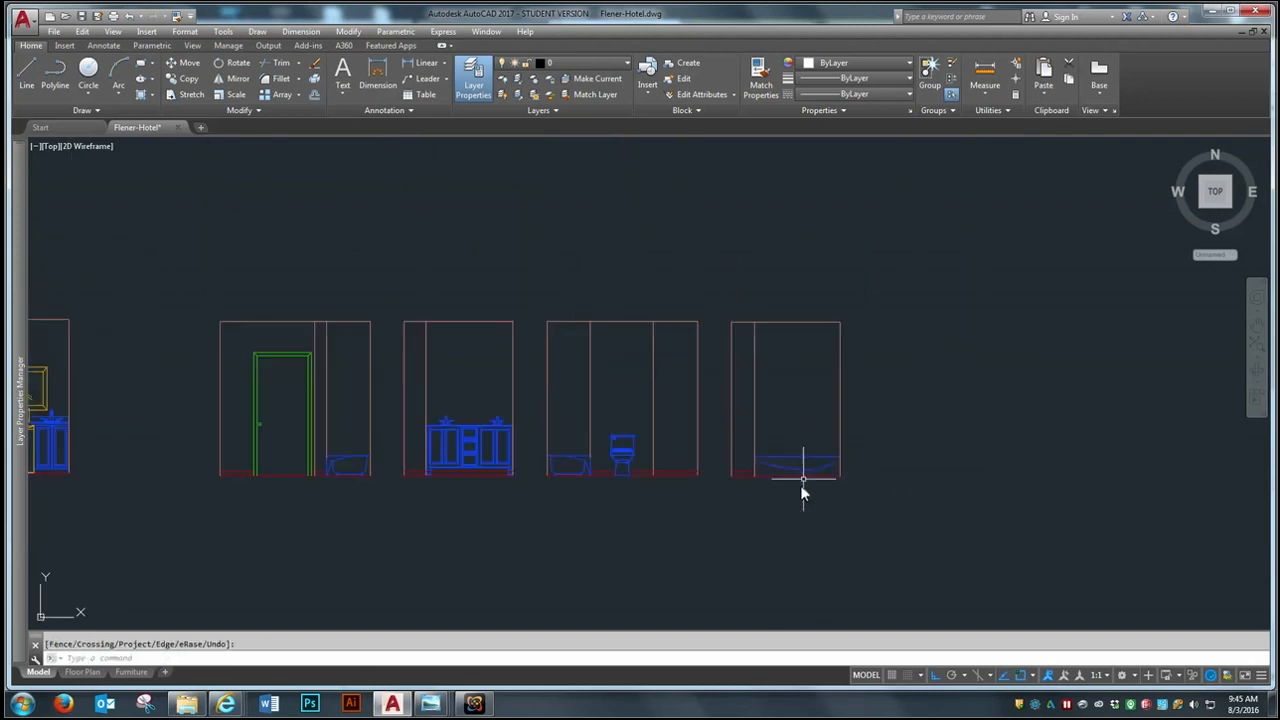
Step: Examine the row of interior elevations and compare them with the furnished floor plan
scroll(575, 478, "up", 2)
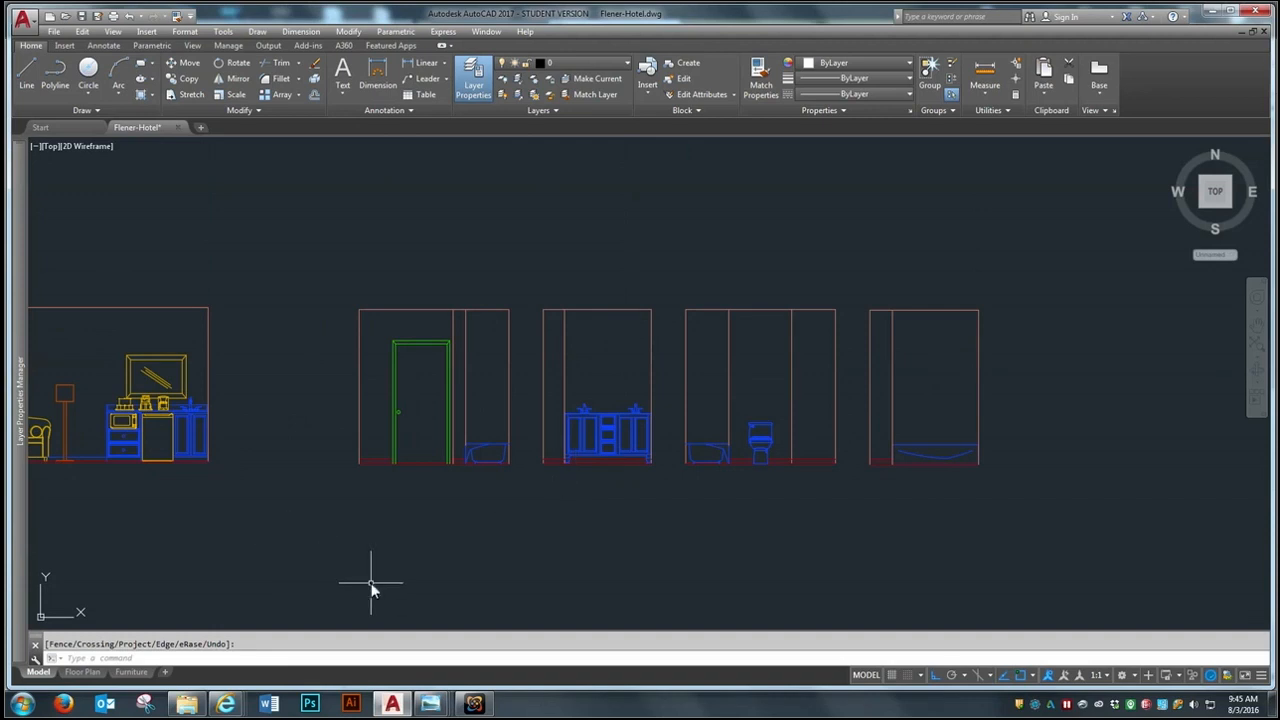
scroll(496, 410, "down", 6)
scroll(351, 431, "up", 7)
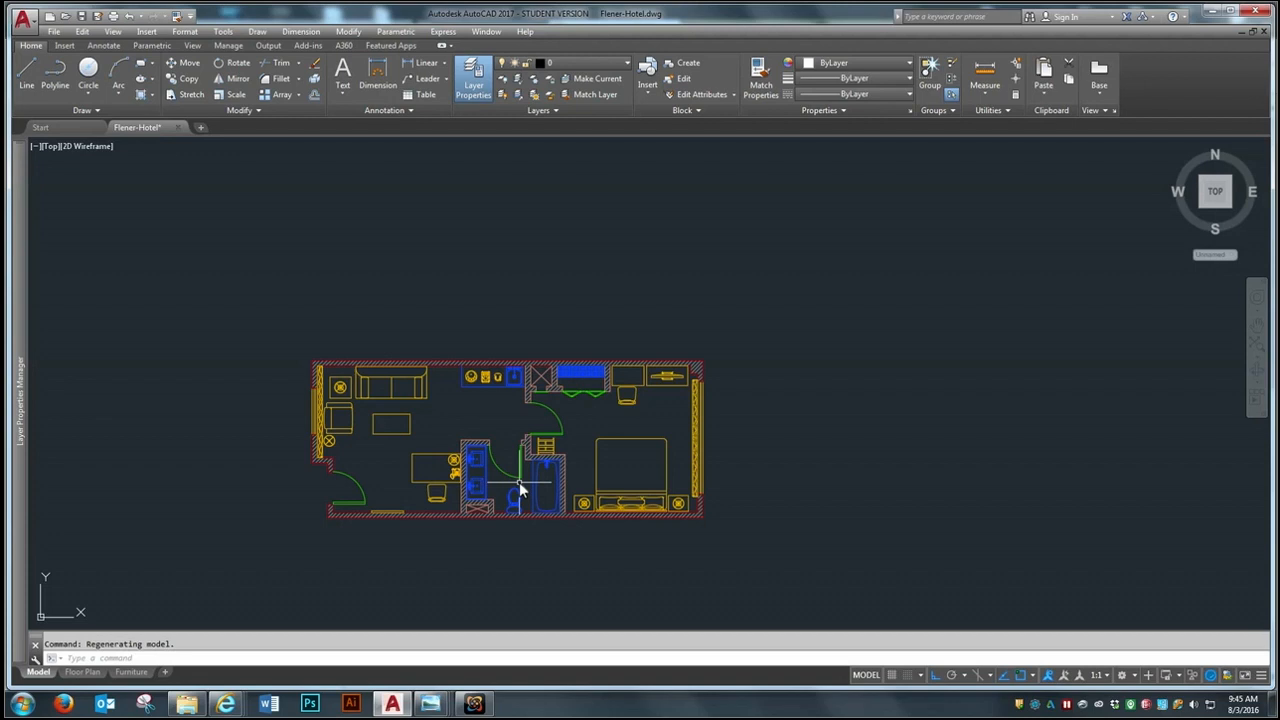
scroll(470, 490, "down", 5)
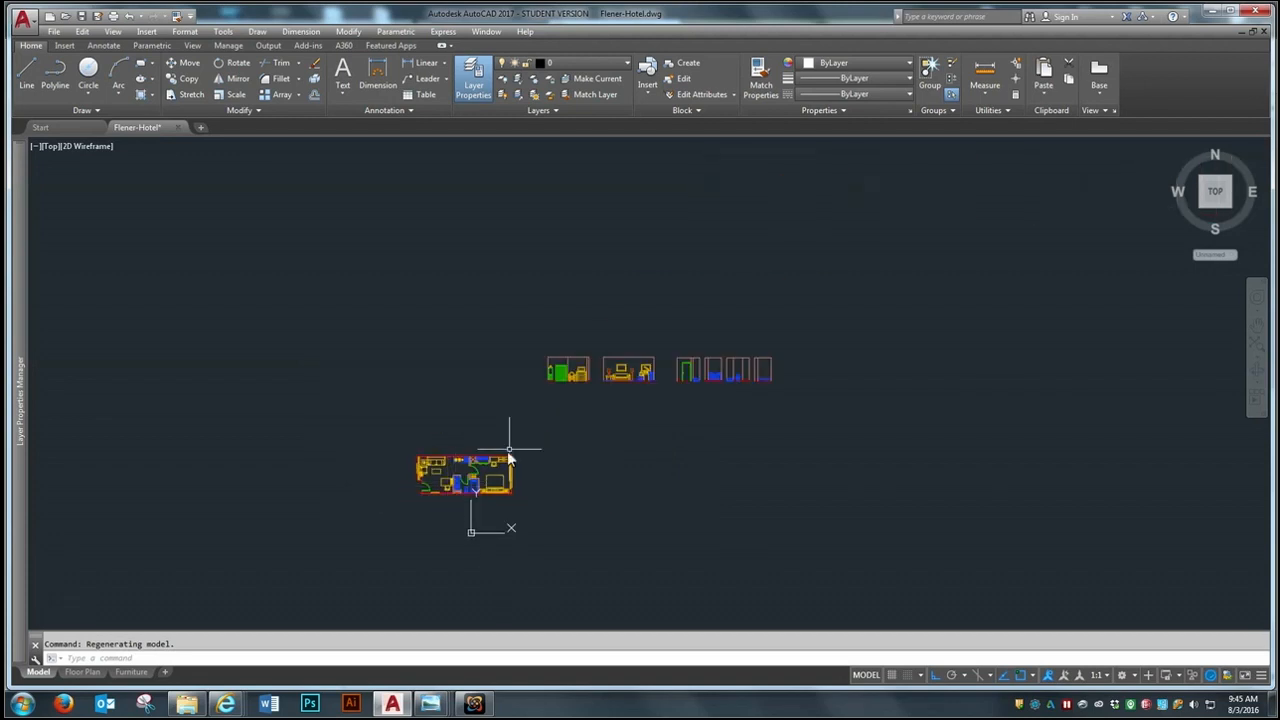
scroll(510, 455, "up", 2)
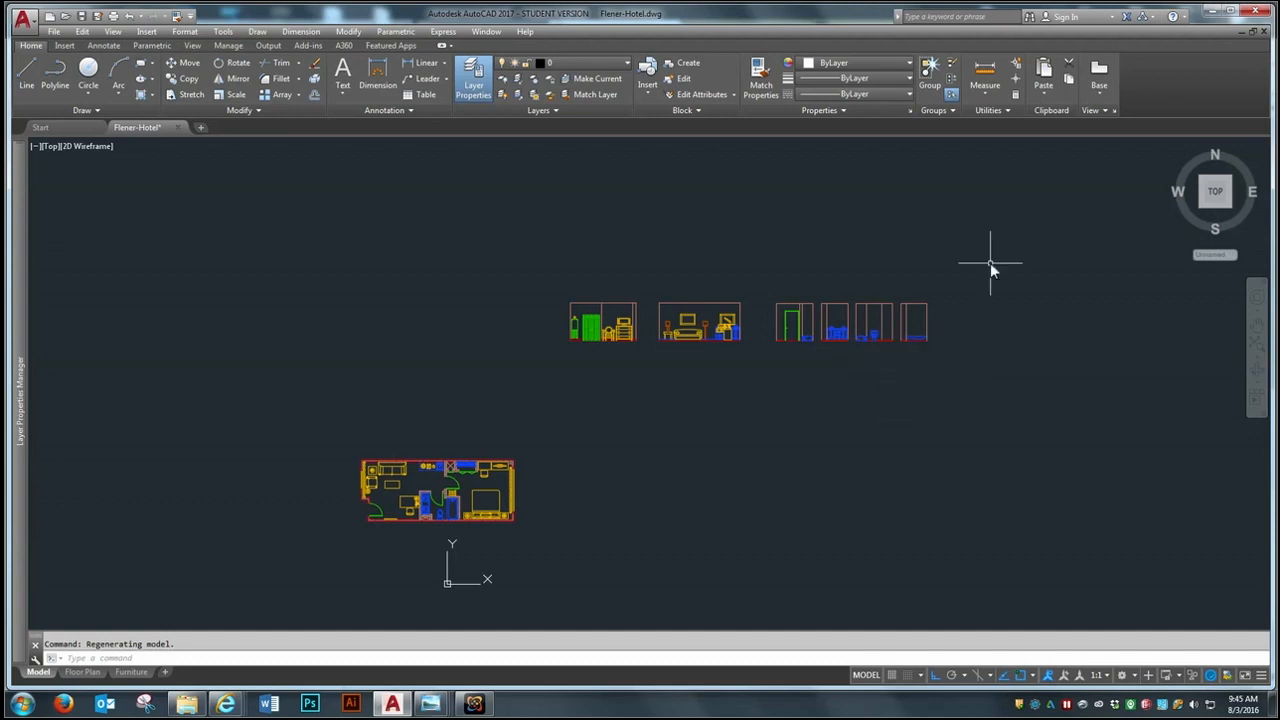
scroll(981, 278, "up", 4)
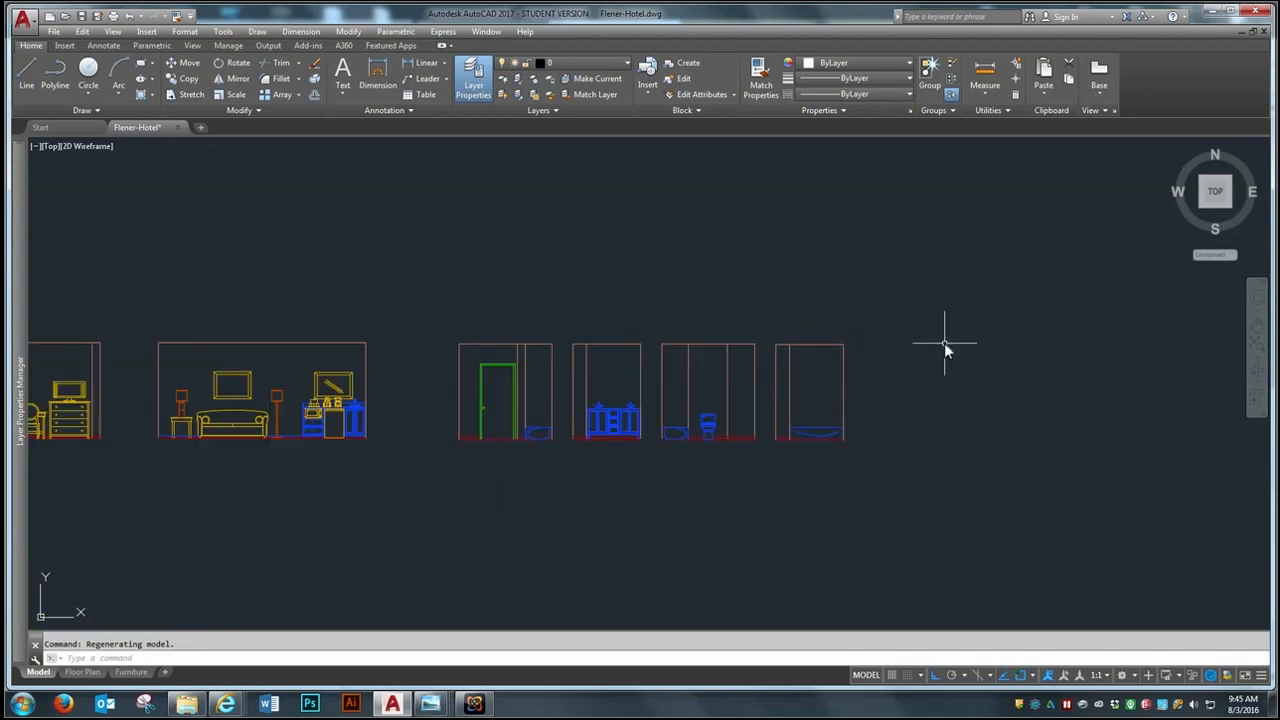
scroll(846, 352, "up", 4)
scroll(900, 342, "down", 2)
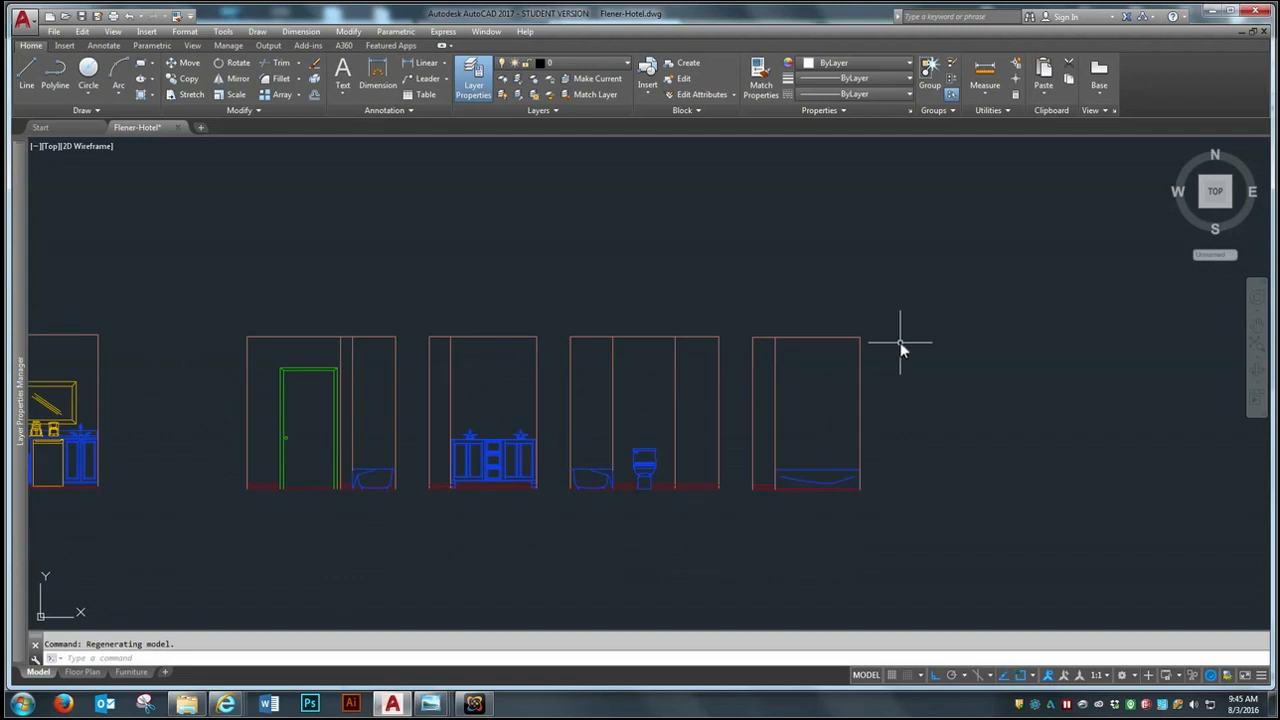
Step: Make Anno-Patt the current layer and draw a horizontal line across the wall above the bathtub in the toilet elevation
left_click(627, 62)
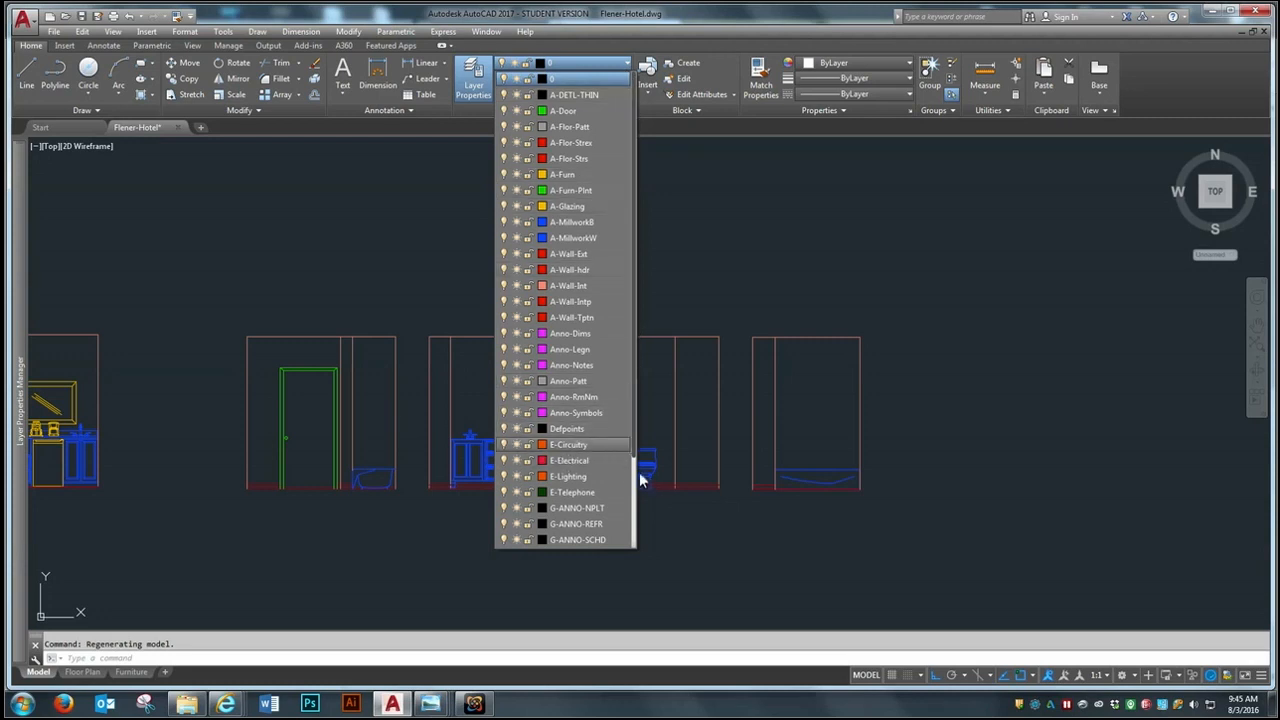
left_click(572, 382)
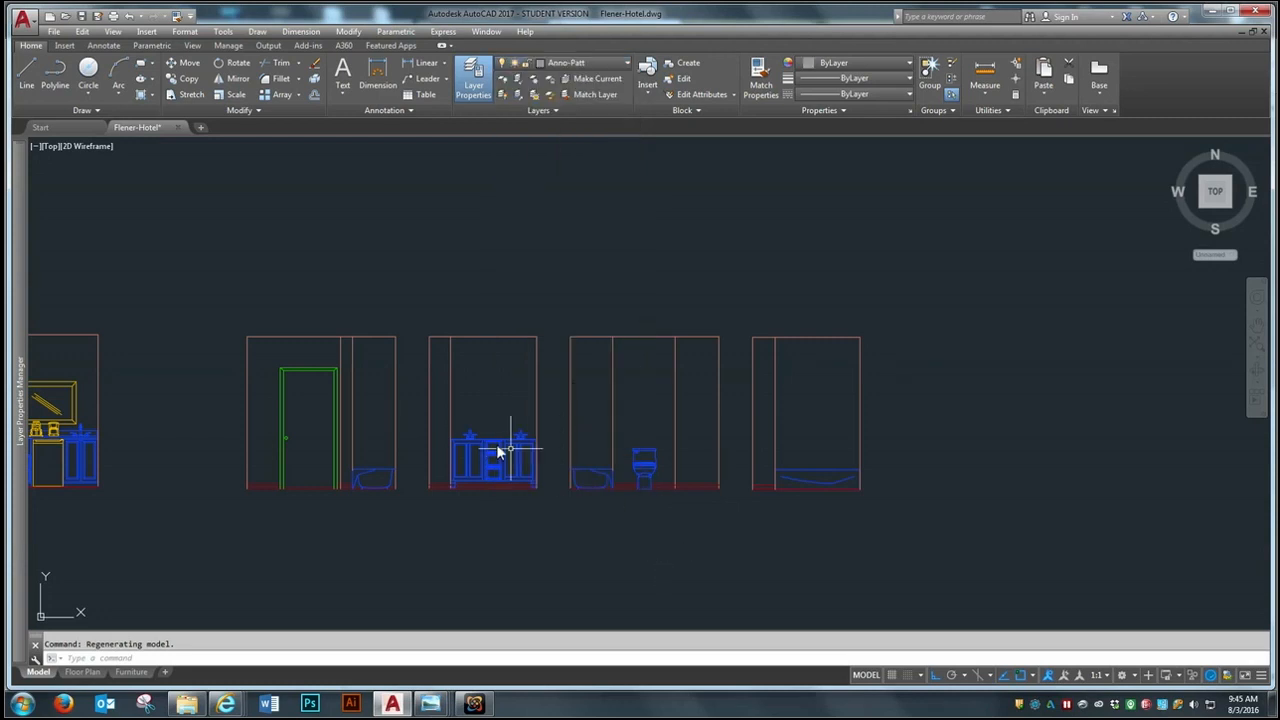
scroll(607, 464, "down", 1)
scroll(605, 464, "up", 1)
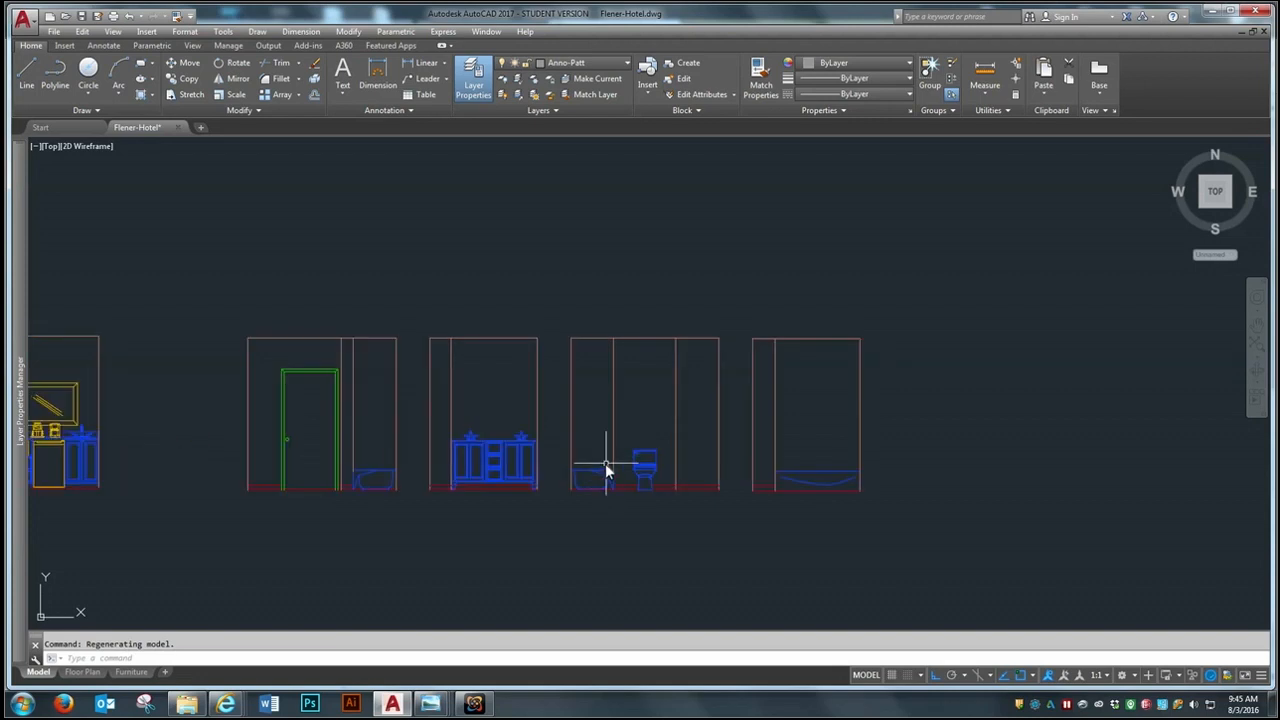
scroll(609, 460, "up", 2)
scroll(677, 495, "down", 2)
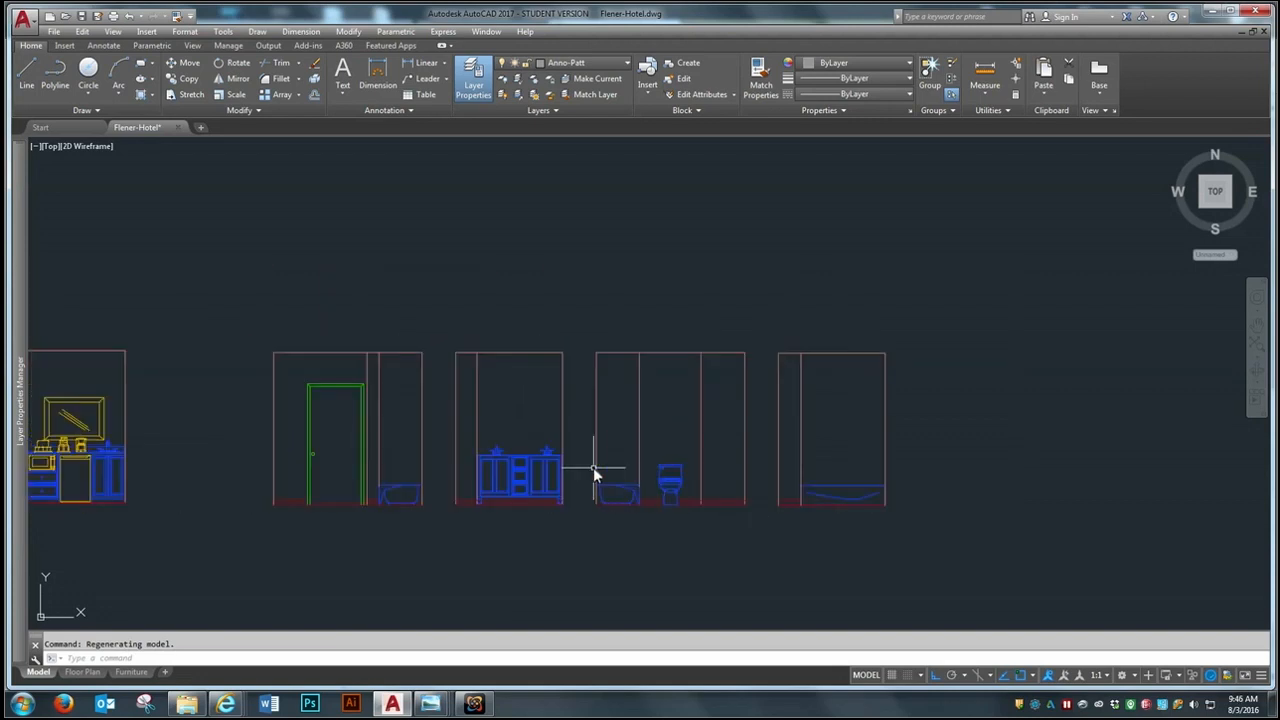
scroll(600, 466, "up", 1)
scroll(609, 454, "up", 1)
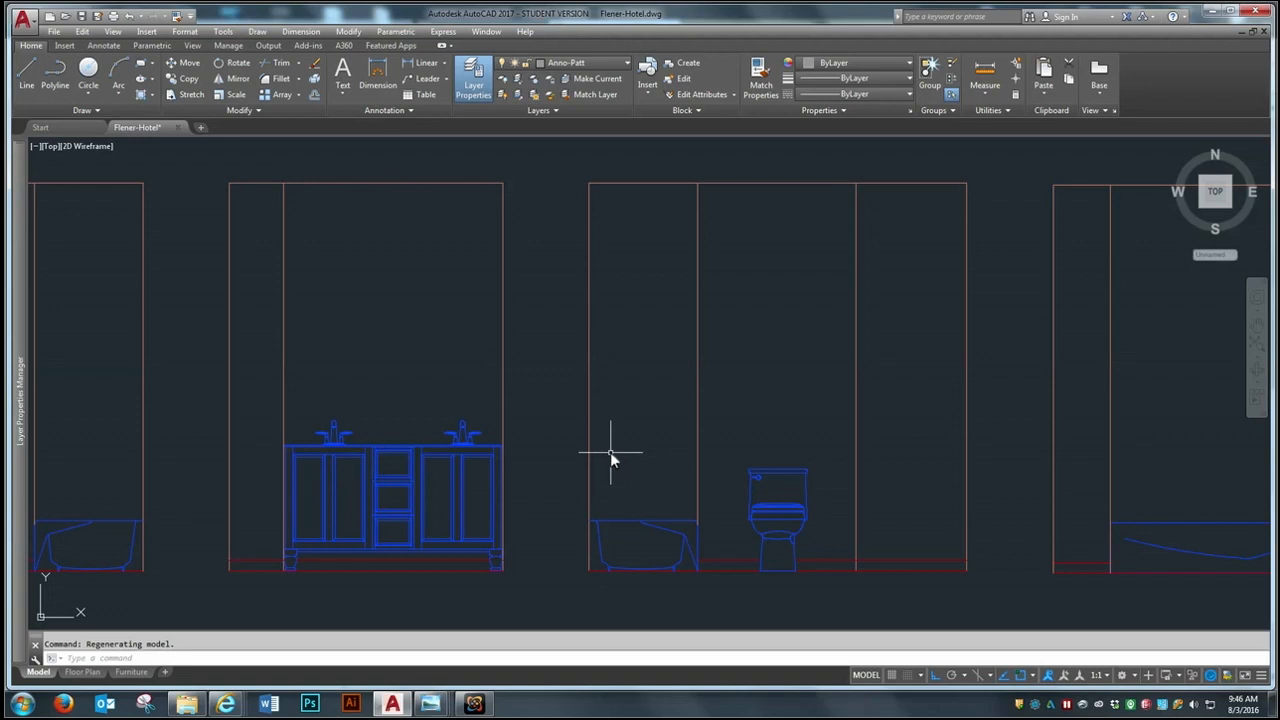
type("l")
key("Return")
left_click(697, 354)
left_click(590, 352)
key("Return")
Step: Try to draw a short horizontal line across the narrow wall section of the last bathroom elevation
scroll(491, 322, "down", 2)
scroll(525, 340, "up", 2)
scroll(515, 349, "down", 2)
scroll(463, 345, "down", 2)
scroll(638, 333, "up", 2)
key("Return")
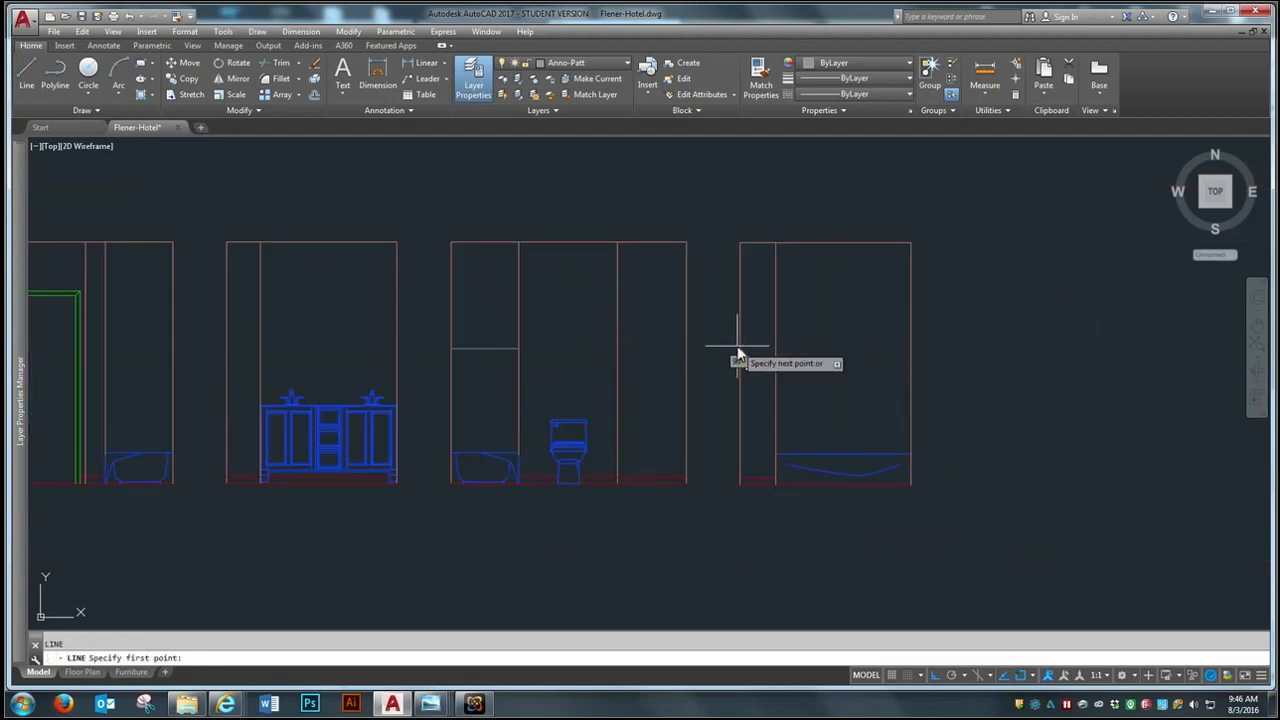
left_click(740, 387)
left_click(740, 388)
key("Return")
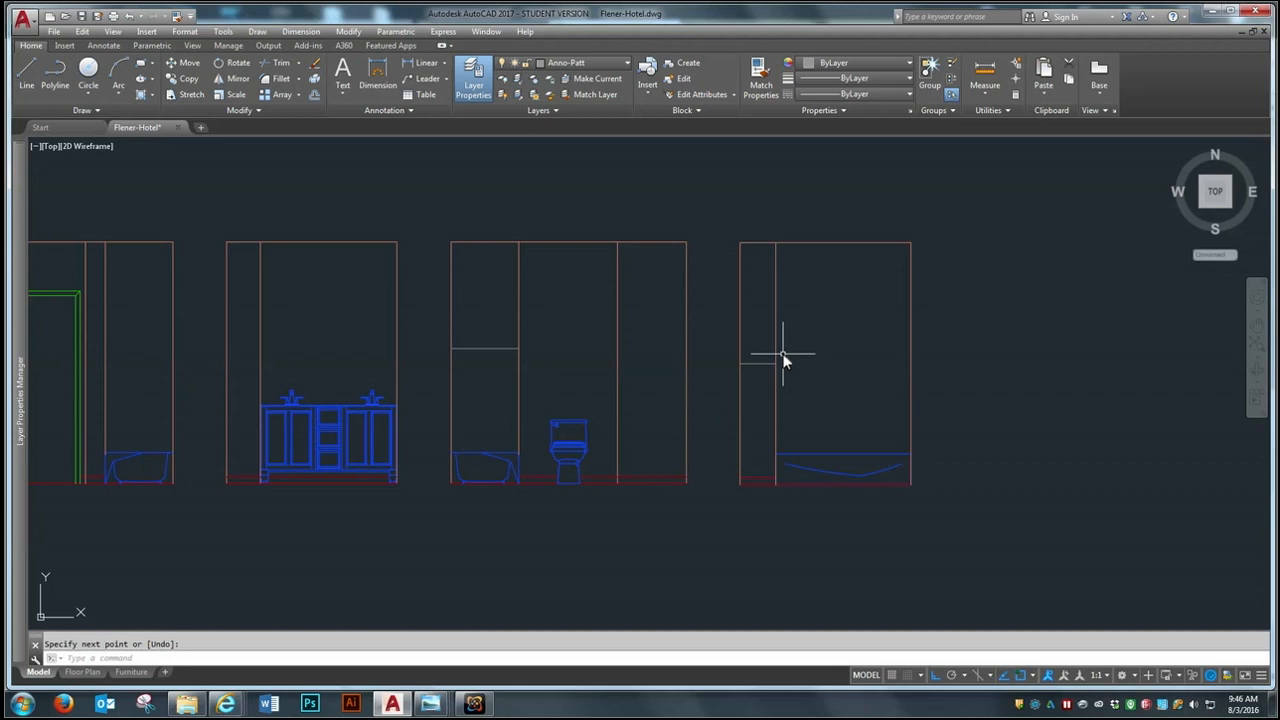
key("Return")
Step: Draw a horizontal line from the end of the line above the tub across to the far wall of the last elevation
type("l")
key("Return")
left_click(518, 348)
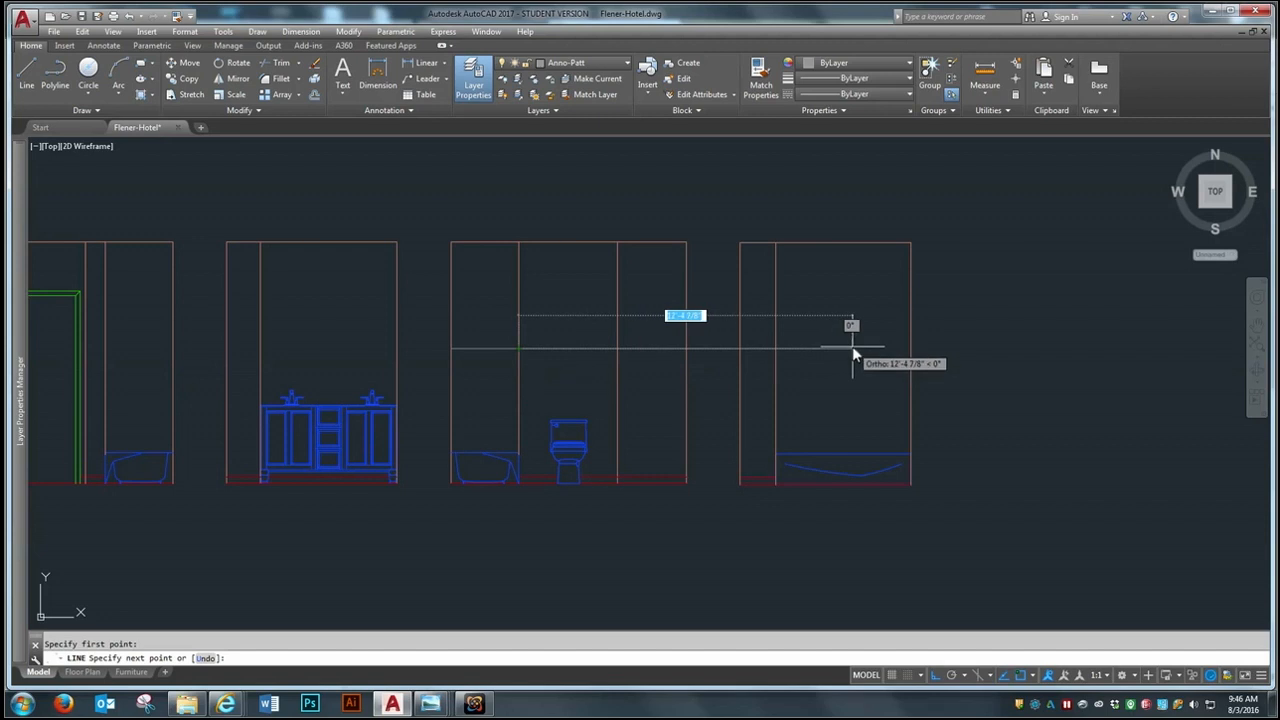
left_click(912, 349)
key("Return")
Step: Trim the long horizontal line between the two tub areas, keeping only the part above the tub in the last elevation
type("tr")
key("Return")
left_click(524, 367)
left_click(514, 376)
left_click(774, 370)
key("Return")
left_click(672, 348)
key("Return")
scroll(901, 392, "down", 2)
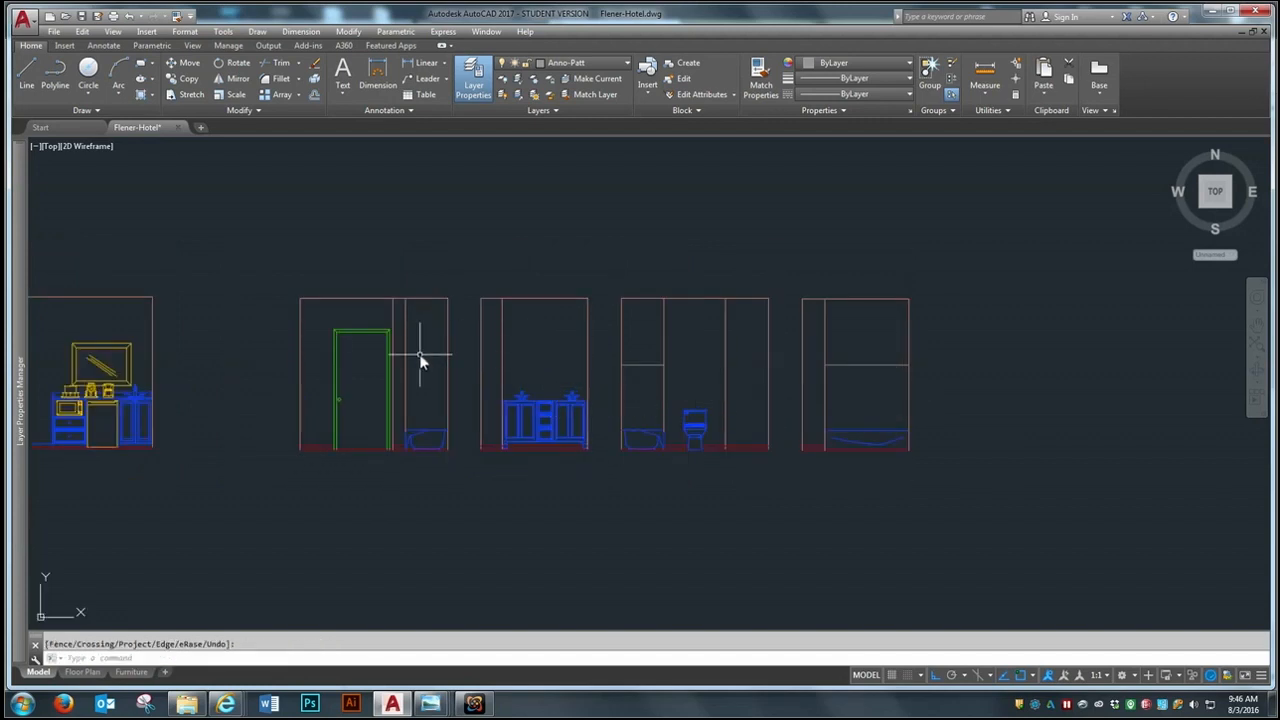
type("l")
key("Return")
left_click(450, 369)
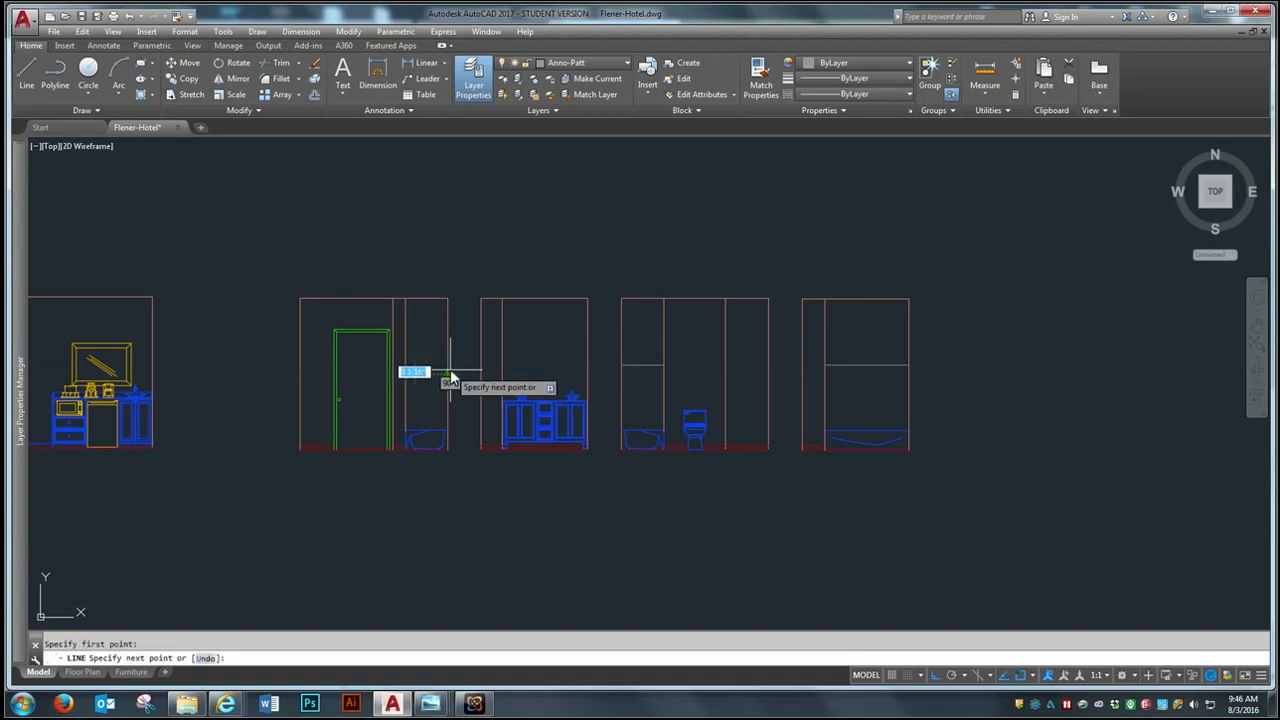
key("Escape")
Step: Draw a line at the same height into the first elevation's tub area and trim the part outside its wall
key("Return")
left_click(623, 367)
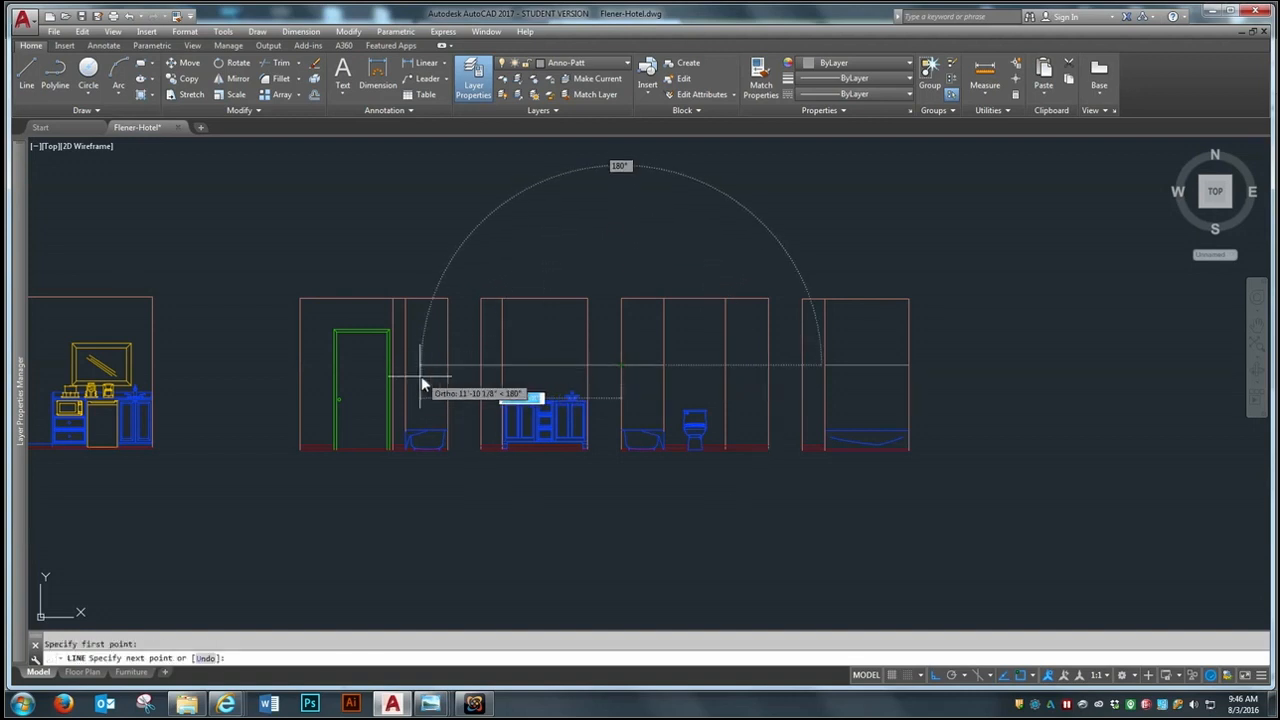
left_click(405, 369)
key("Return")
left_click(449, 366)
key("Return")
left_click(467, 367)
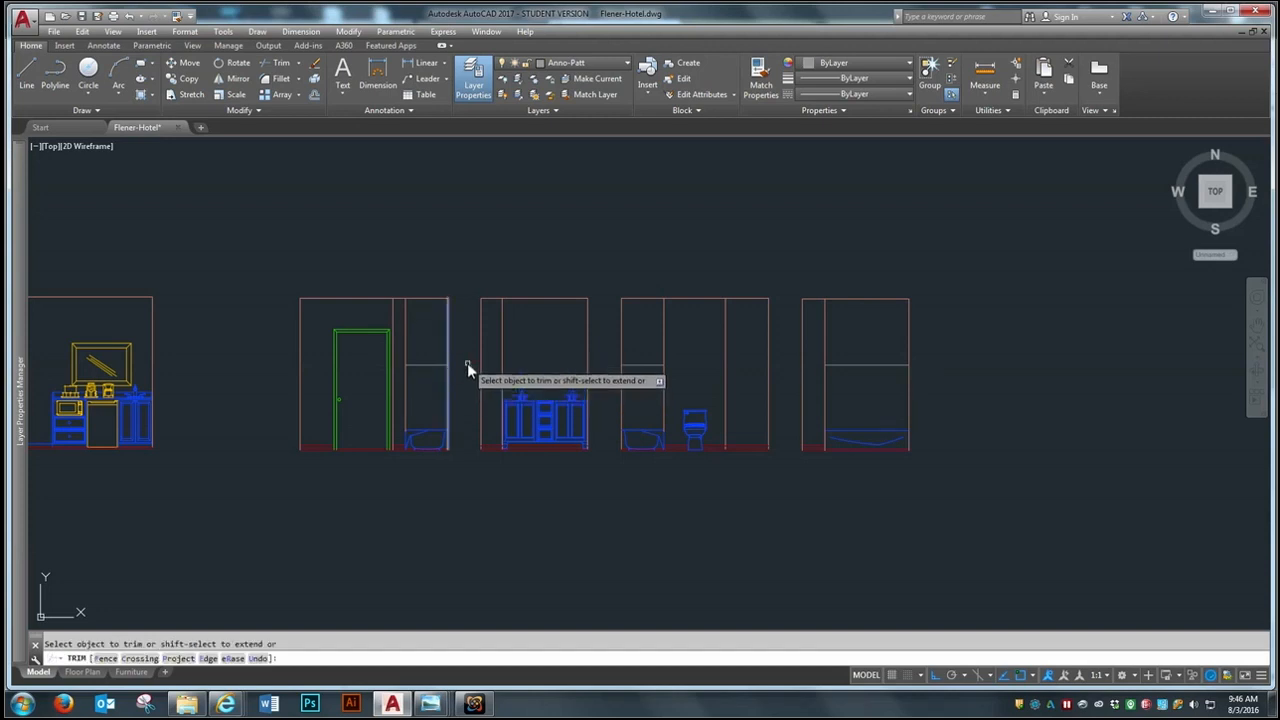
key("Return")
Step: Offset the horizontal line above the tub in the first elevation 3 inches downward
scroll(521, 368, "up", 3)
type("o")
key("Return")
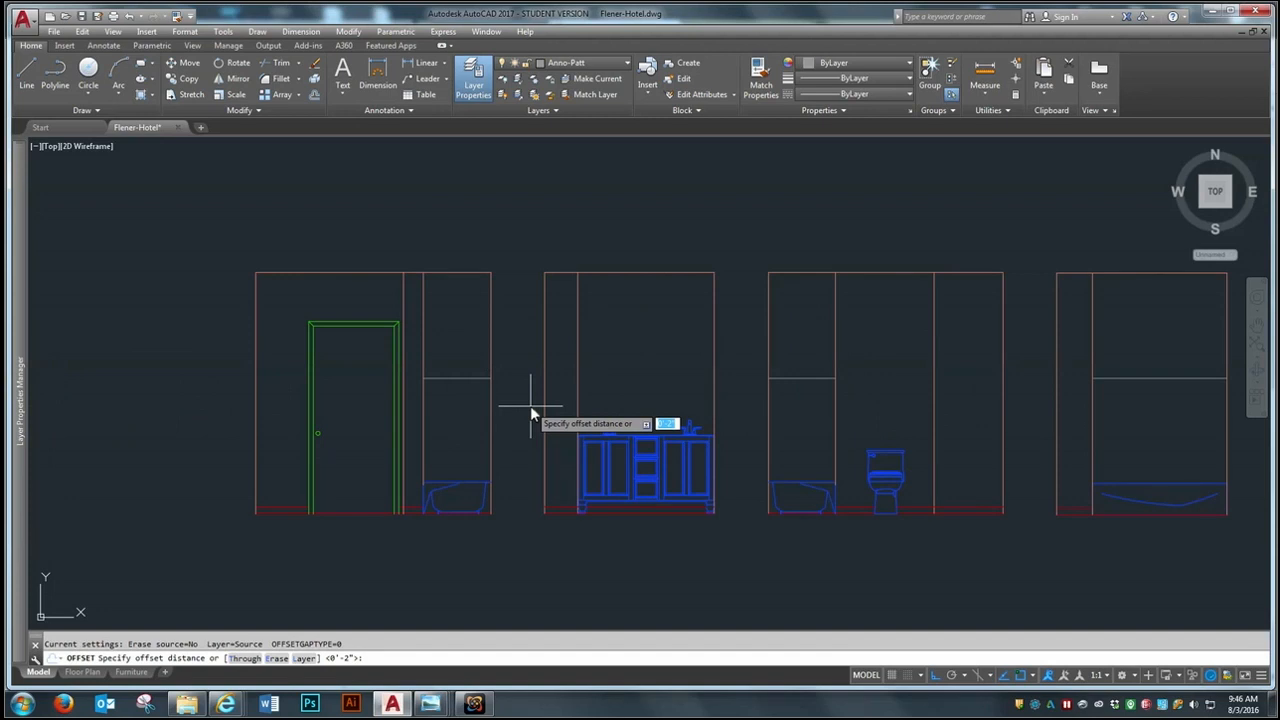
type("3")
key("Return")
left_click(460, 378)
left_click(453, 423)
key("Return")
key("Escape")
Step: Erase the 3-inch offset line above the tub in the first elevation
type("e")
key("Return")
left_click(462, 384)
key("Return")
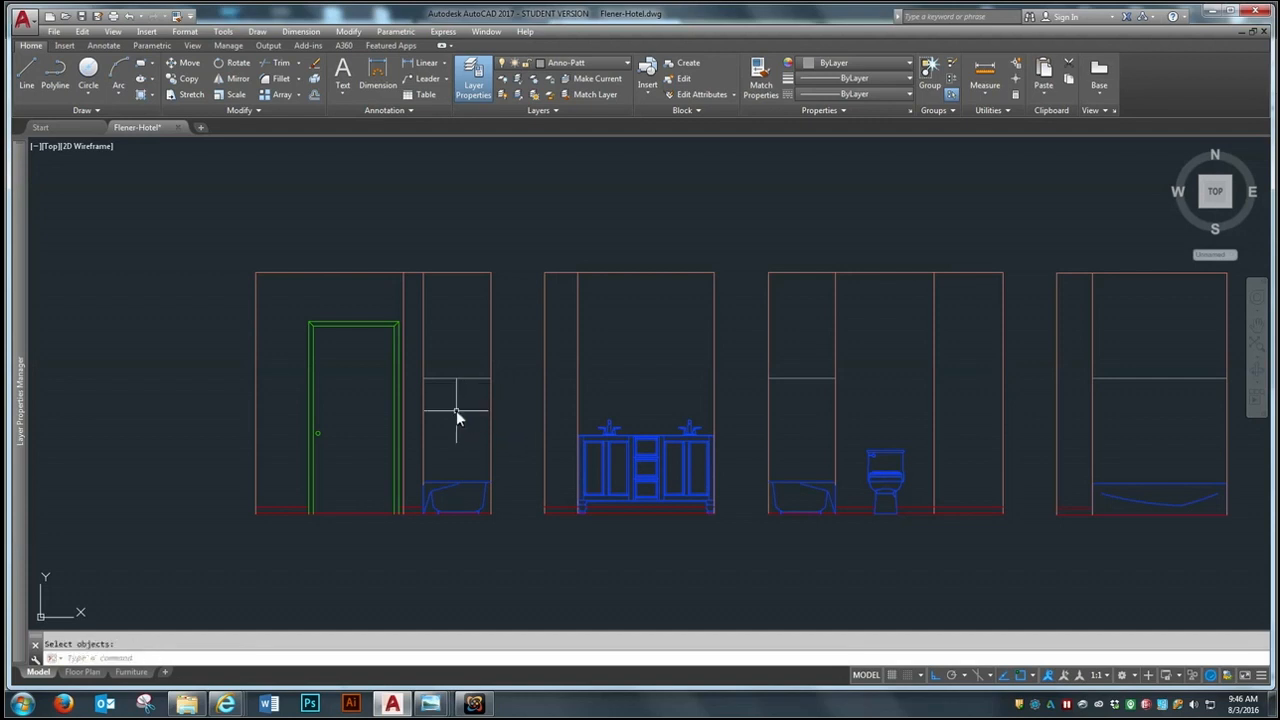
Step: Offset the horizontal line above the tub 6 inches downward in all three tub elevations
type("o")
key("Return")
type("6")
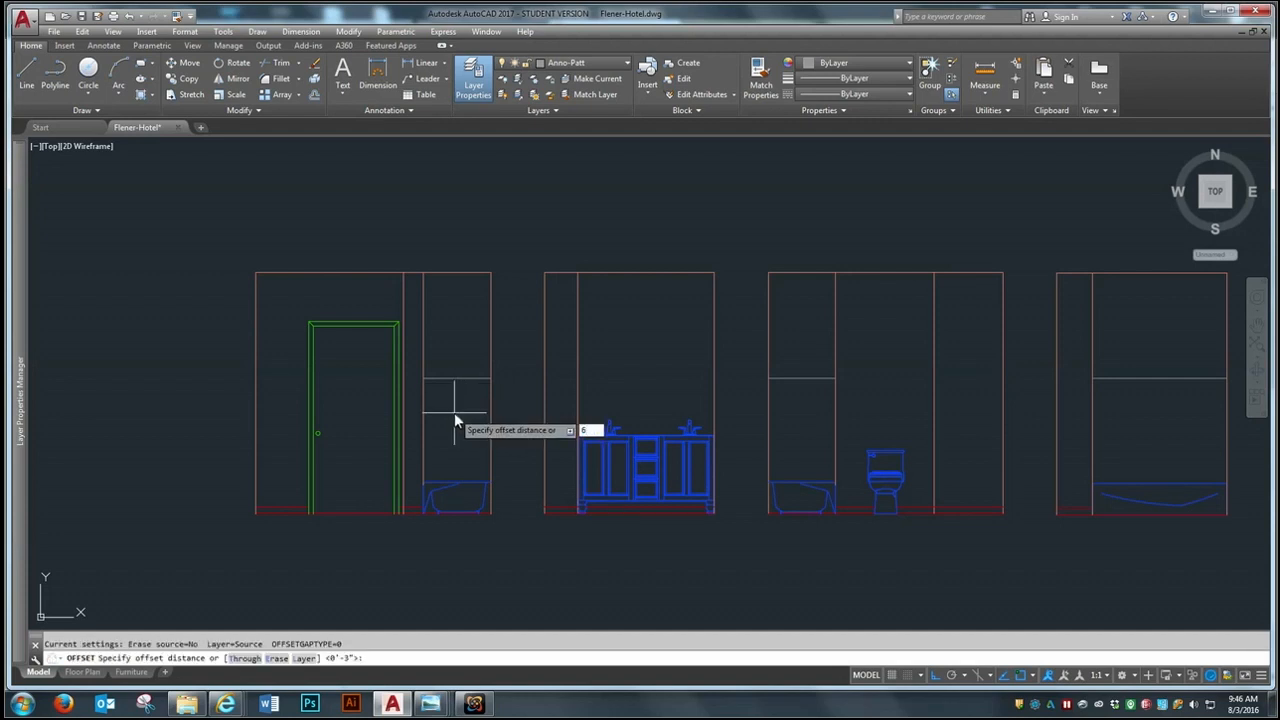
key("Return")
left_click(457, 380)
left_click(447, 425)
left_click(799, 378)
left_click(796, 414)
left_click(1130, 380)
left_click(1128, 398)
key("Return")
Step: Hatch the narrow bands between the two horizontal lines in all three tub elevations with the GRATE pattern at scale 24
scroll(408, 360, "down", 2)
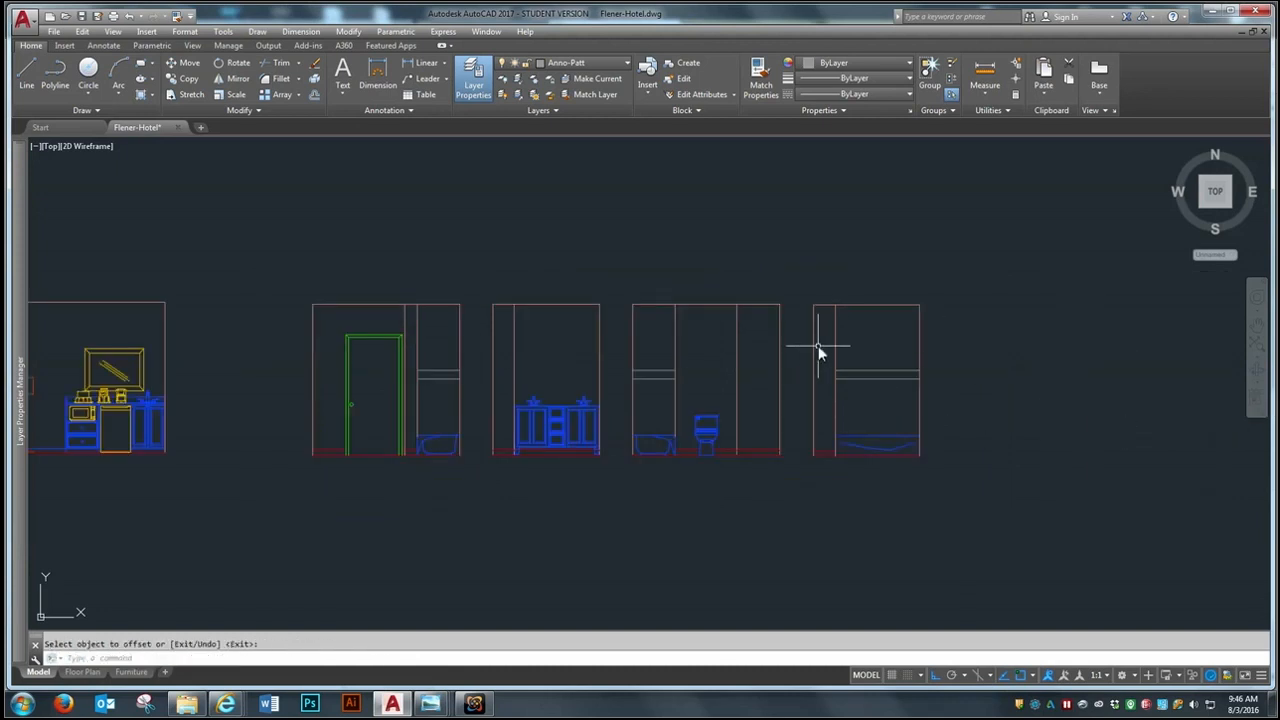
scroll(818, 350, "up", 2)
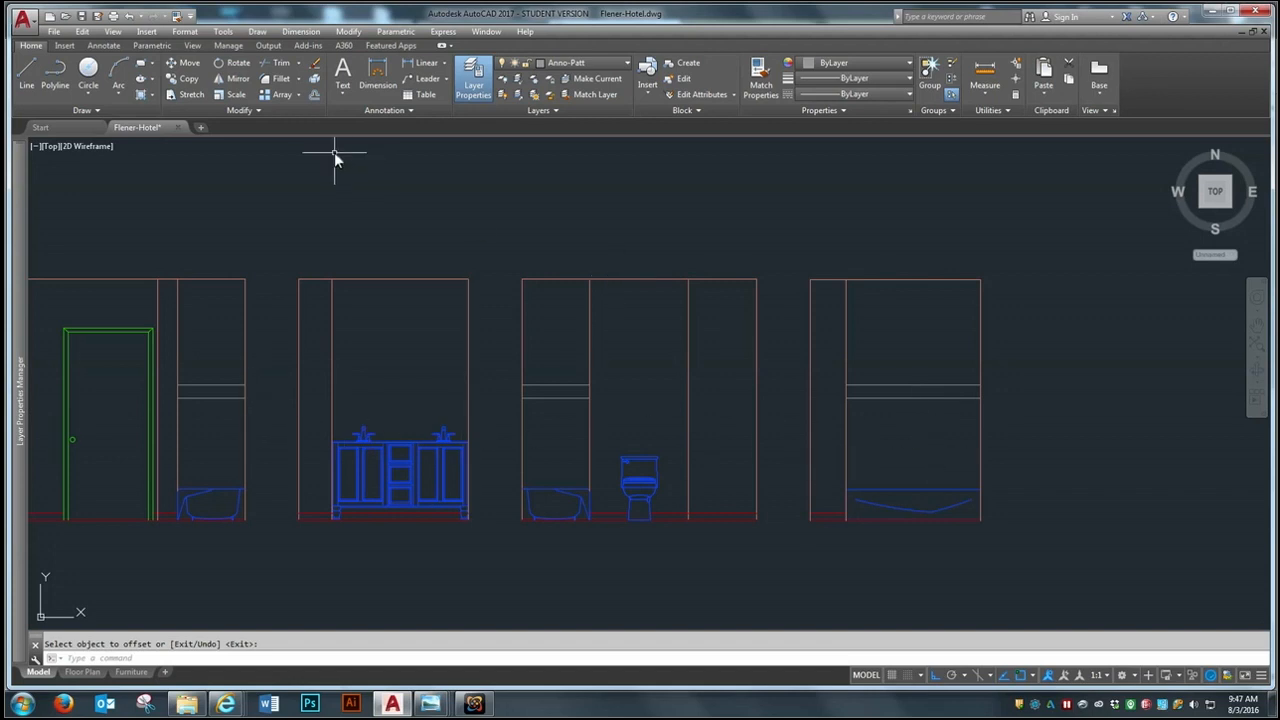
left_click(145, 94)
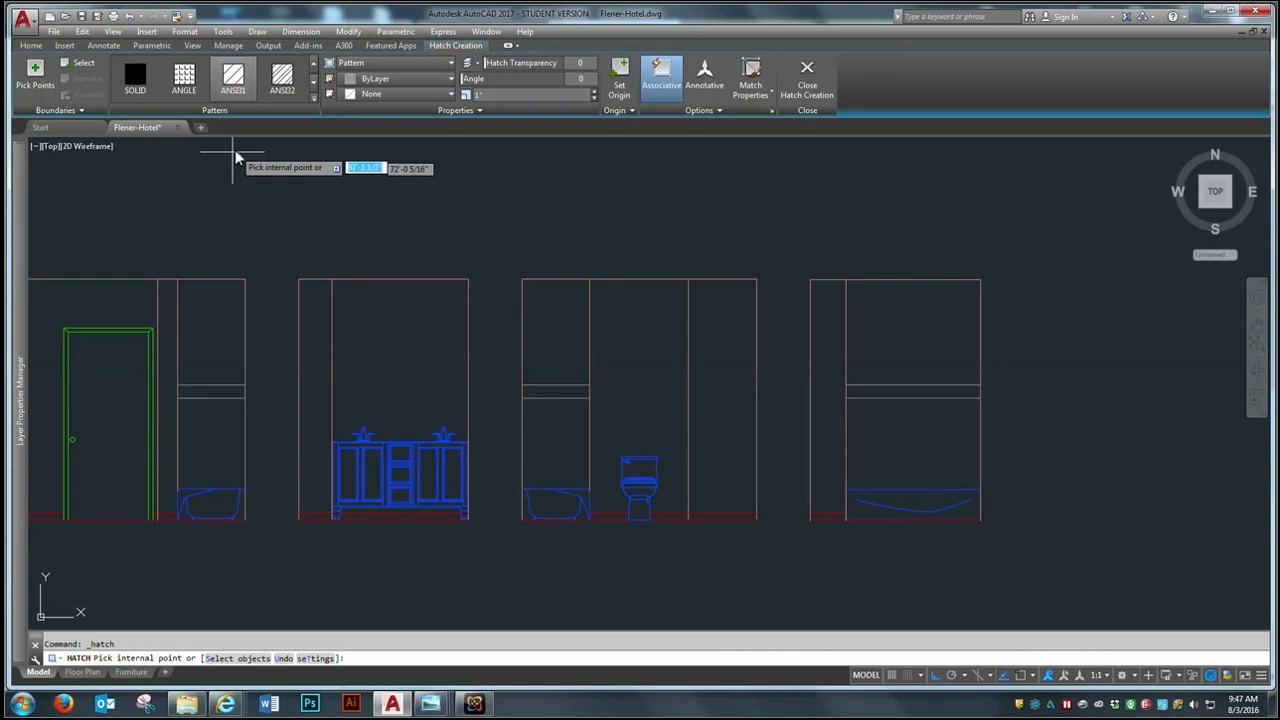
left_click(314, 99)
scroll(316, 112, "down", 4)
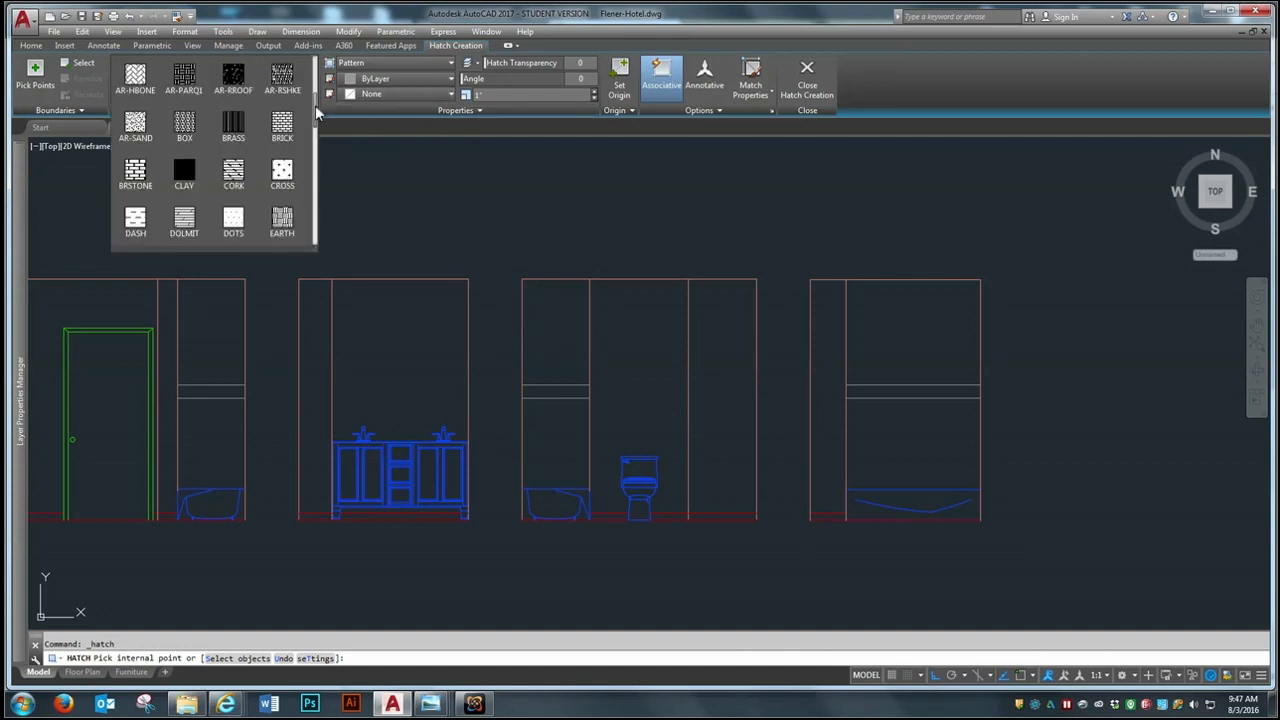
mouse_move(316, 109)
left_mouse_down()
mouse_move(295, 230)
mouse_move(306, 150)
left_mouse_up()
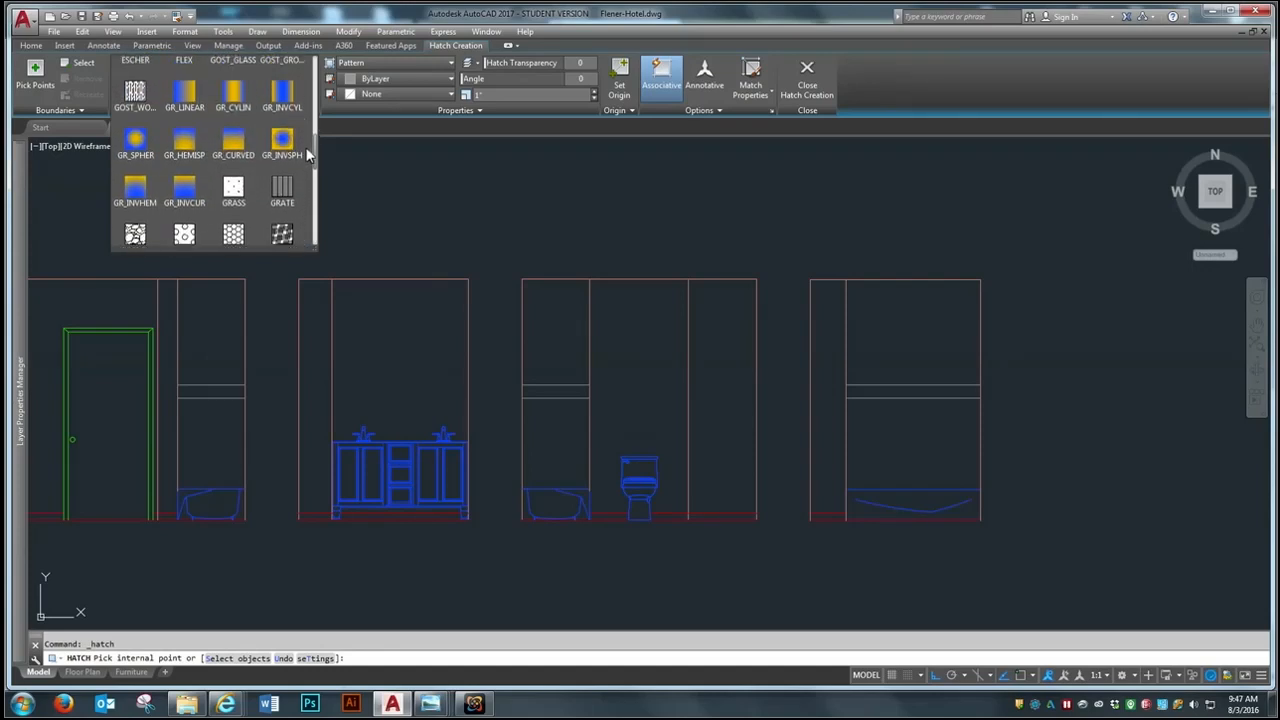
left_click(282, 190)
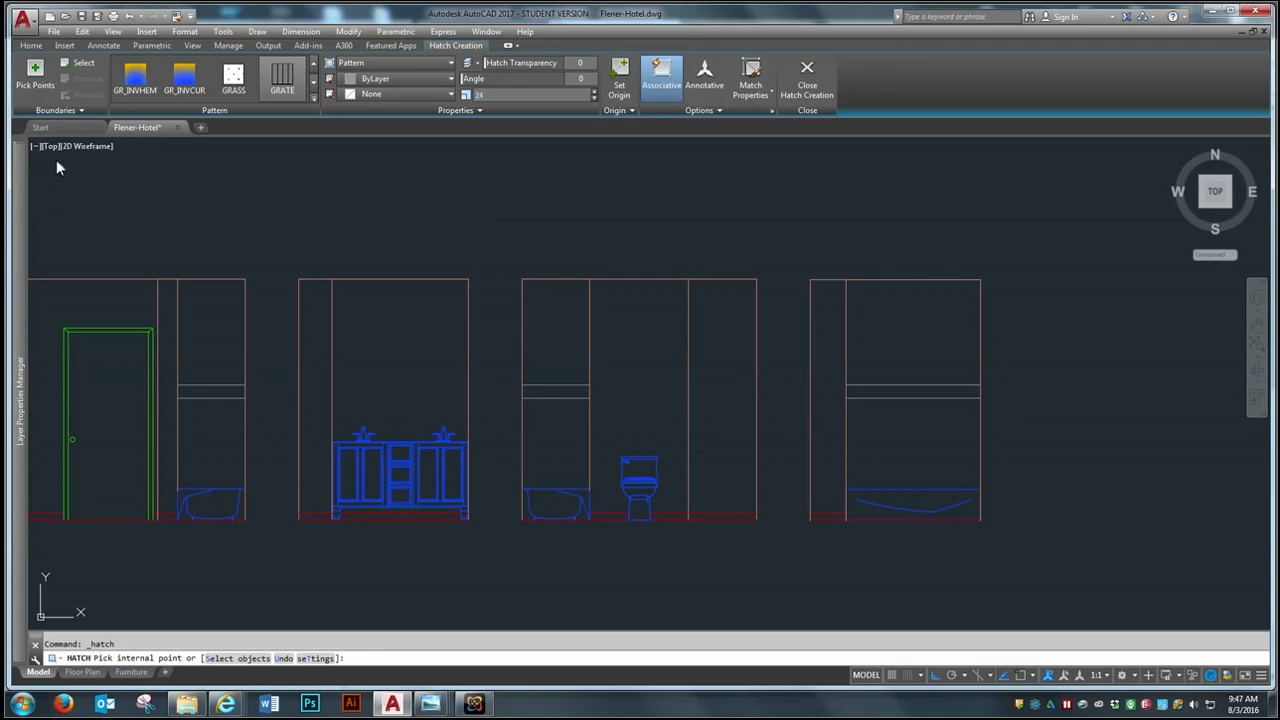
left_click(36, 72)
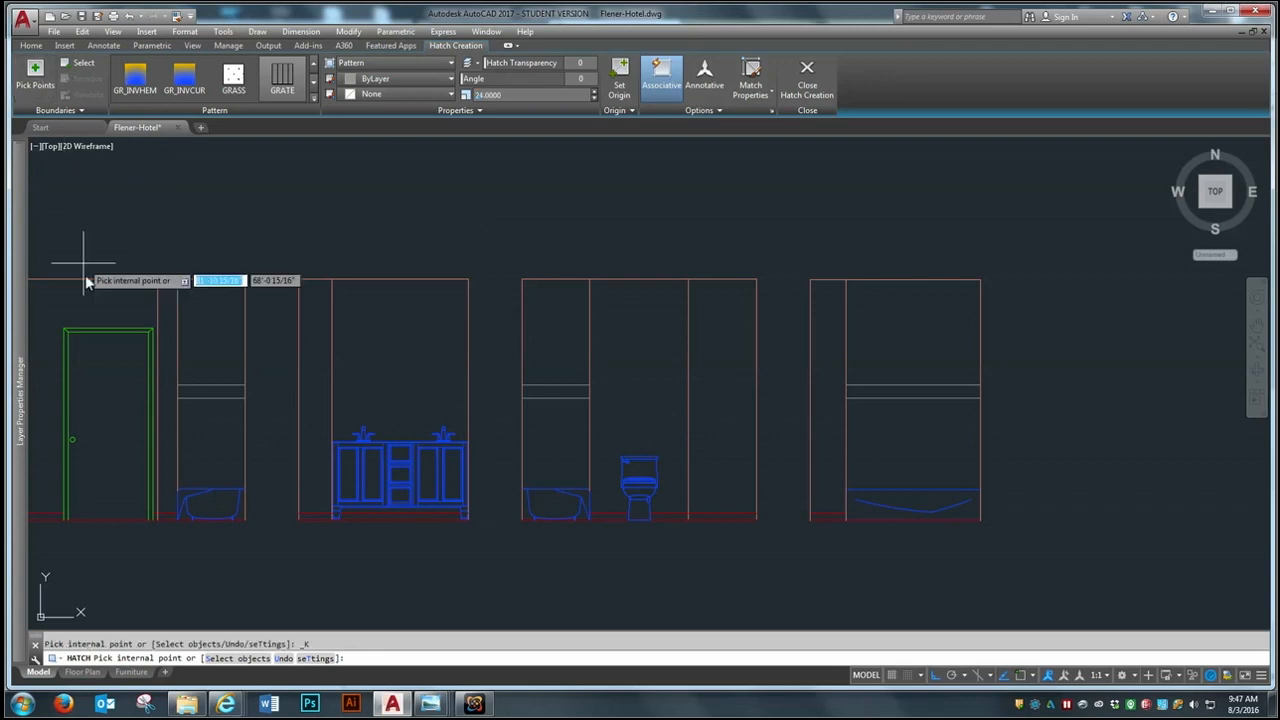
left_click(197, 395)
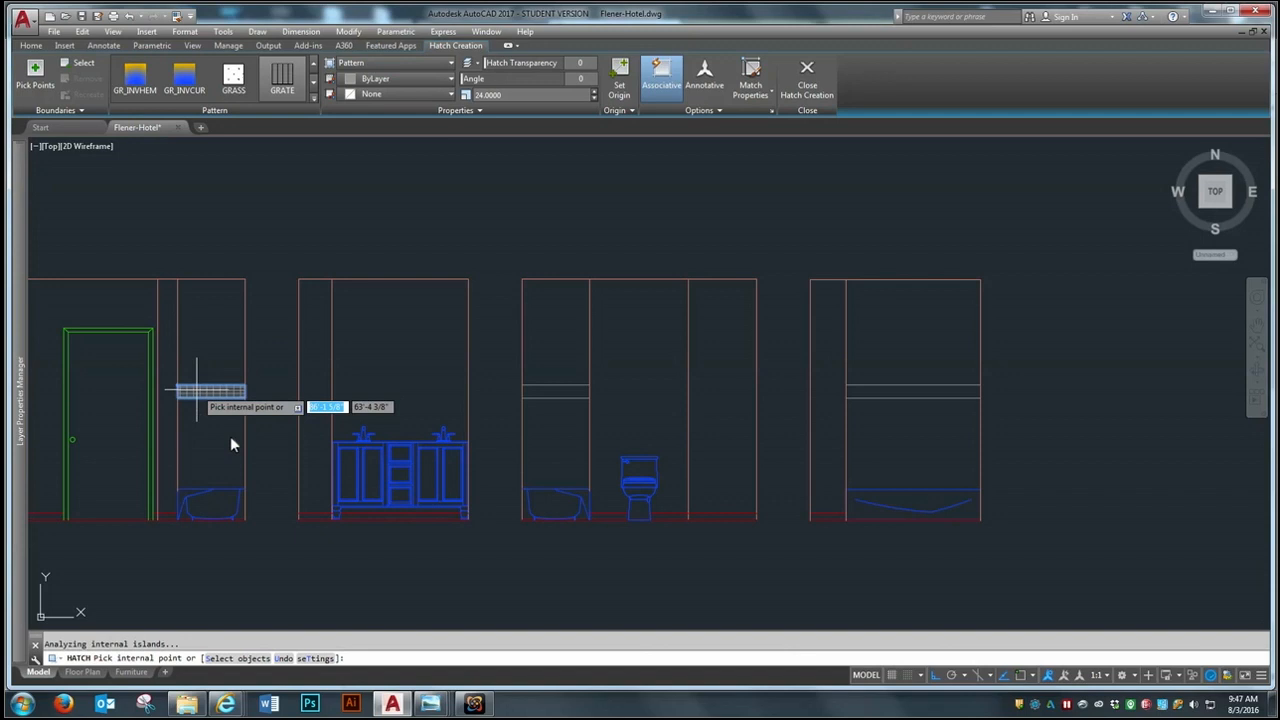
left_click(538, 400)
left_click(862, 394)
key("Return")
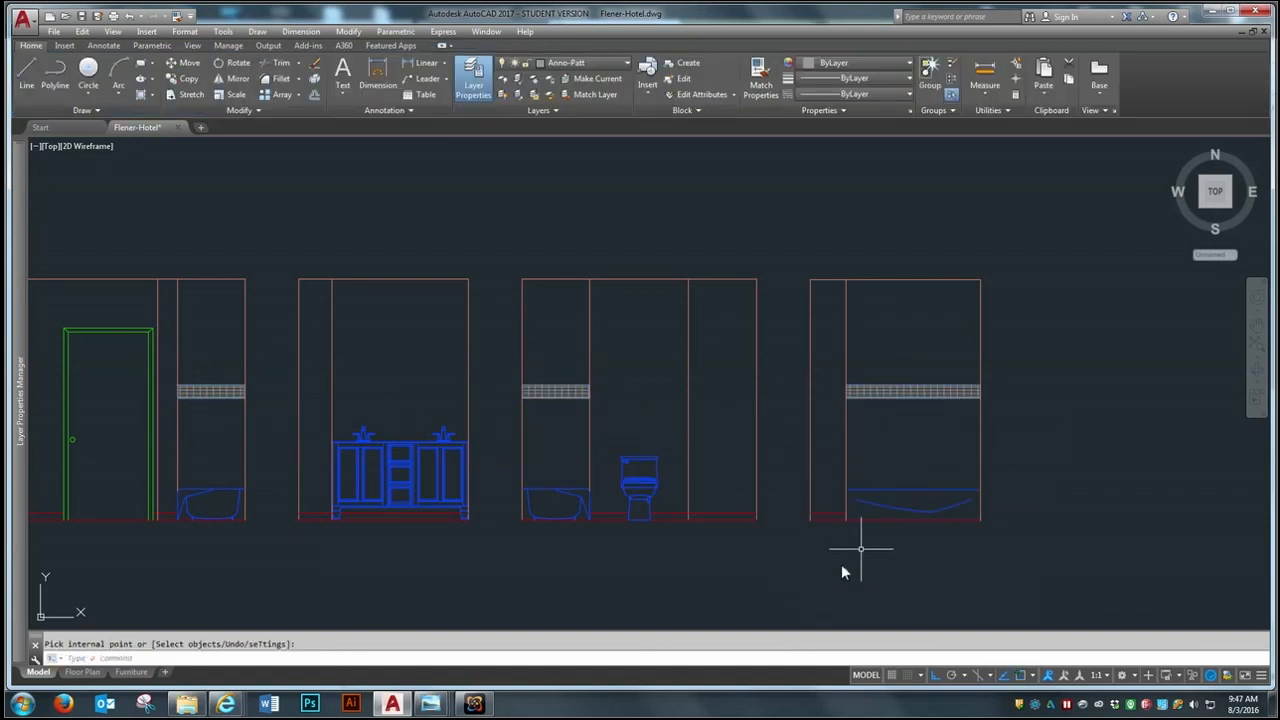
scroll(961, 437, "up", 5)
scroll(965, 435, "down", 6)
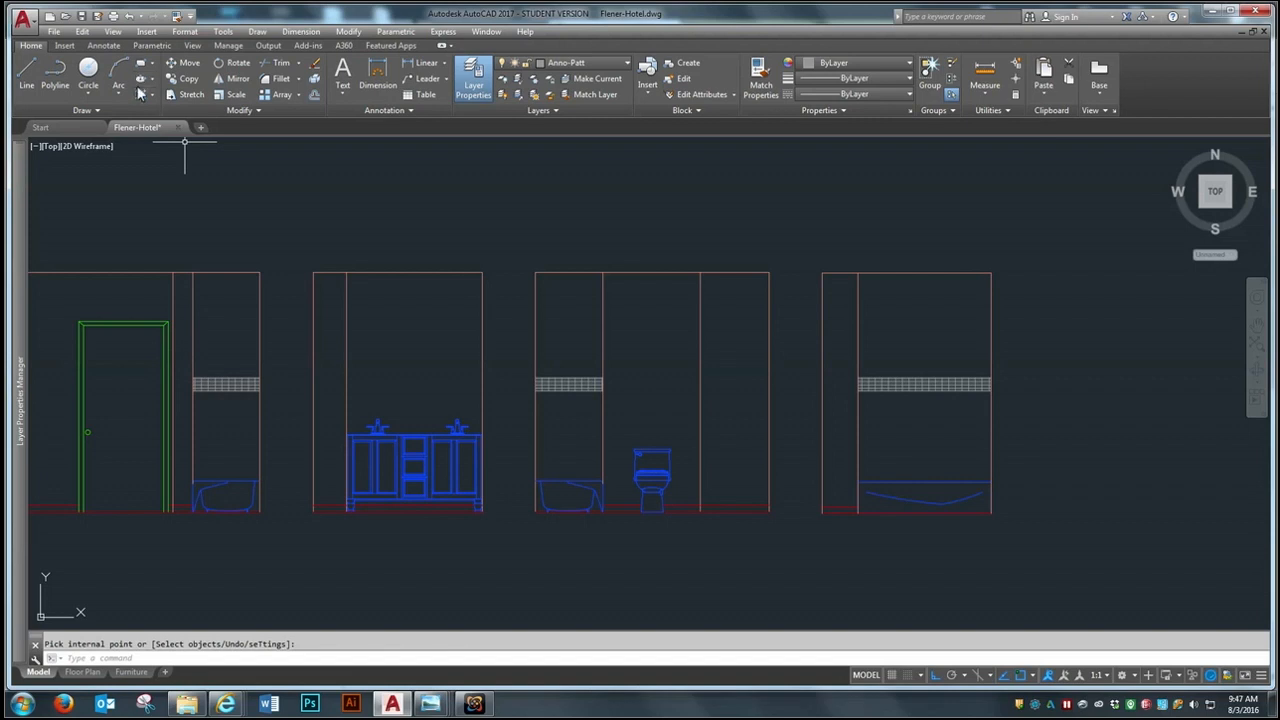
Step: Hatch the wall areas between the accent band and the tub in all three tub elevations with ANSI37 at scale 48
key("Return")
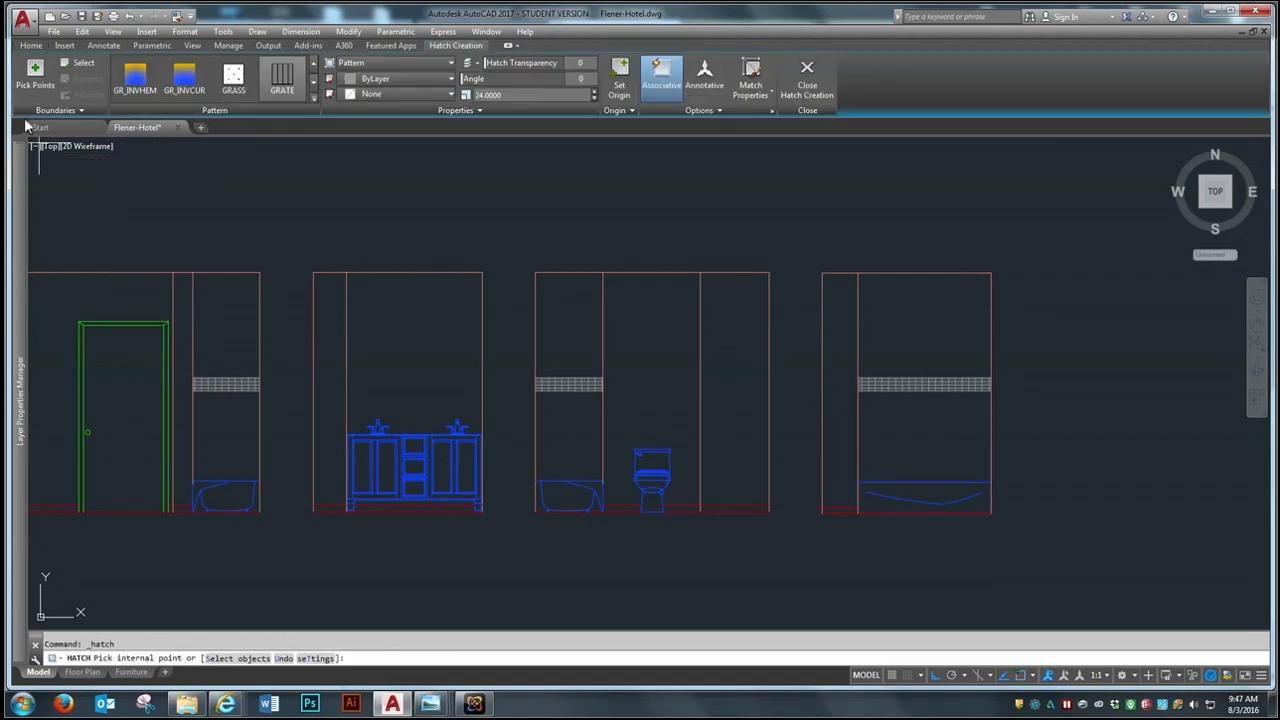
left_click(312, 98)
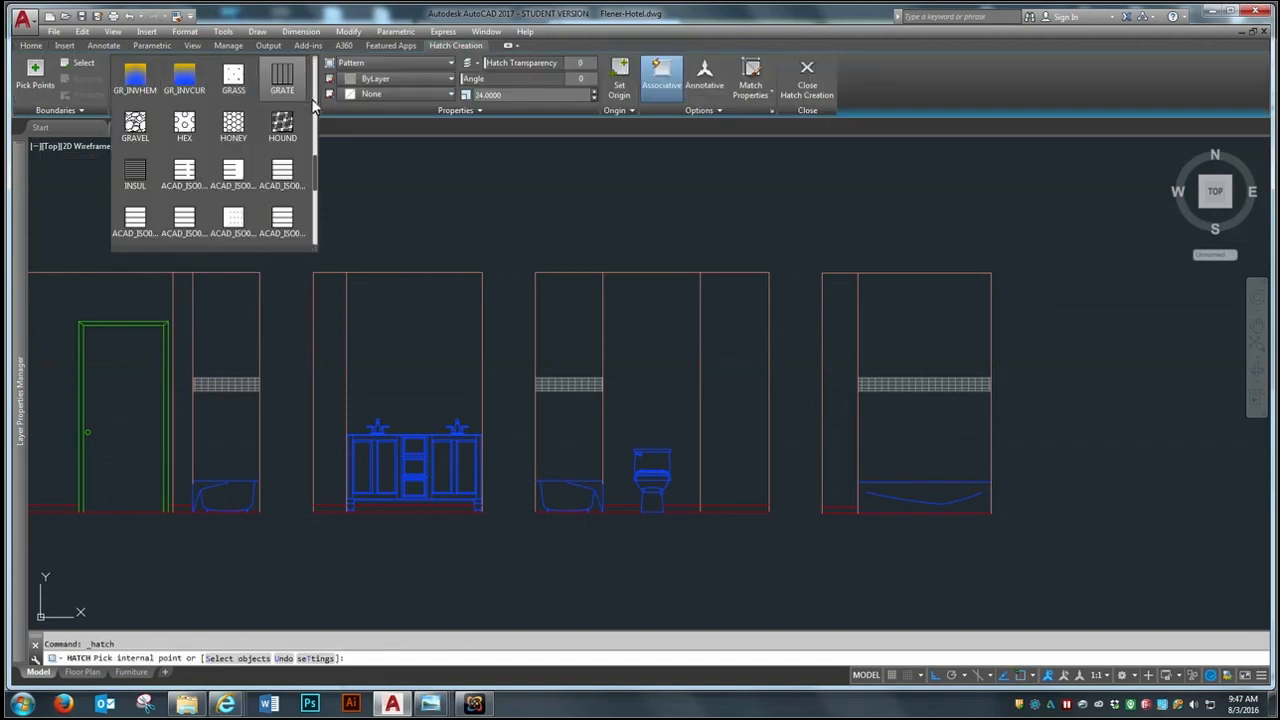
left_click_drag(316, 178, 326, 86)
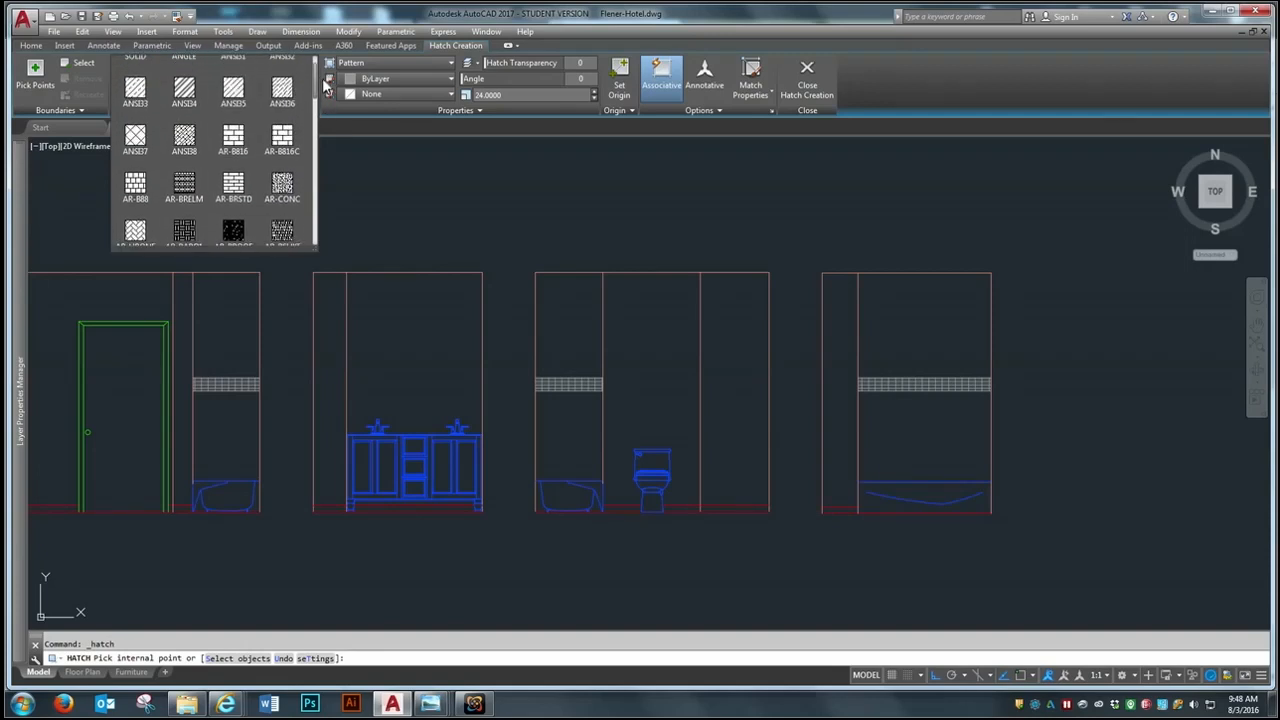
left_click(138, 141)
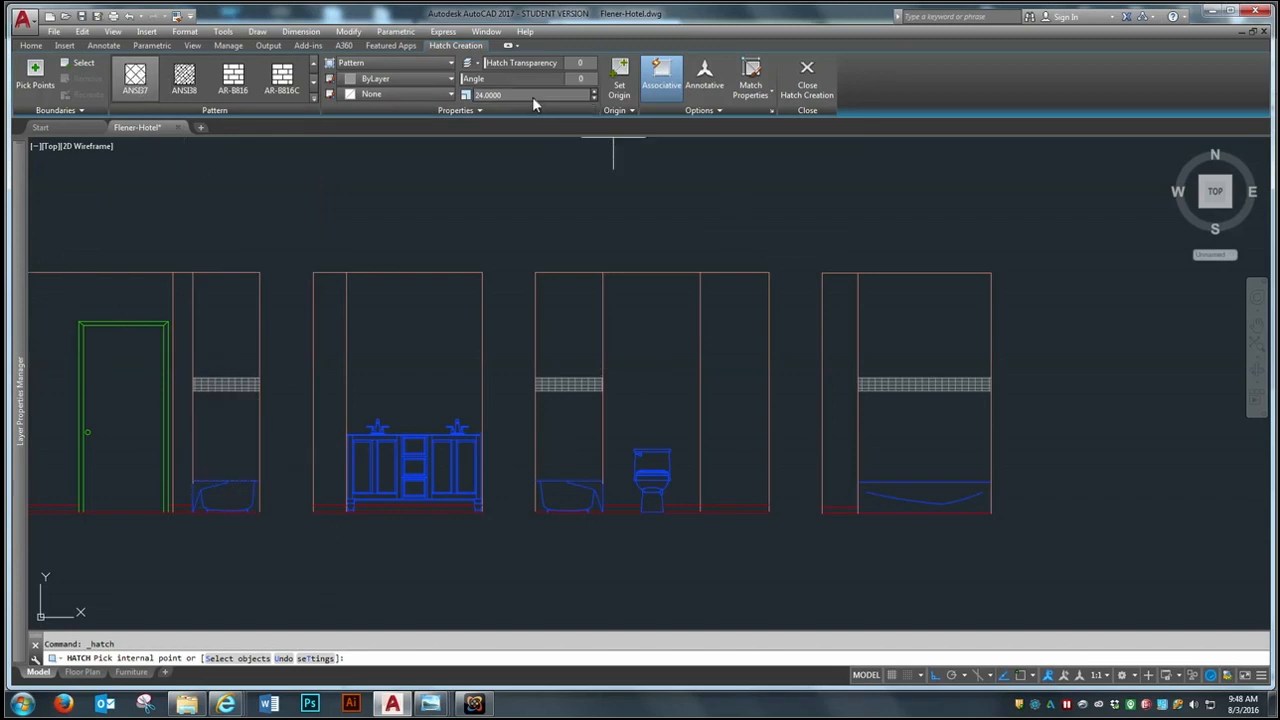
left_click(476, 93)
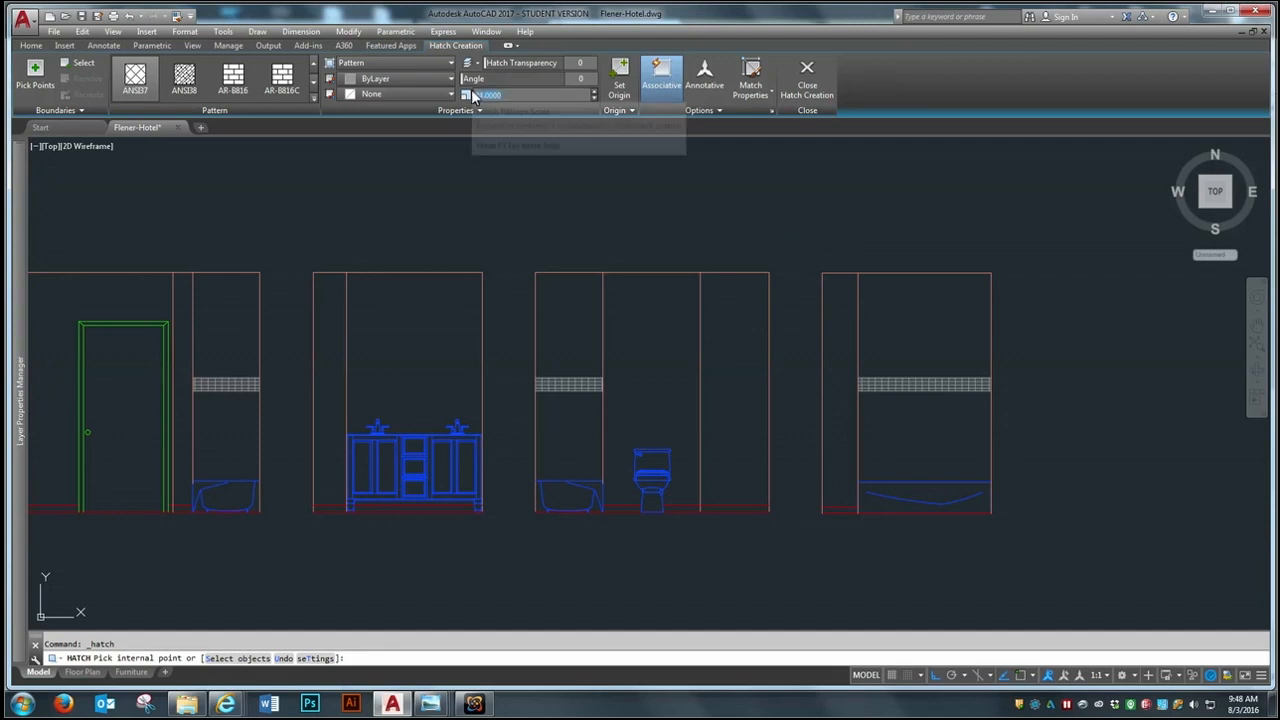
type("12")
left_click(35, 72)
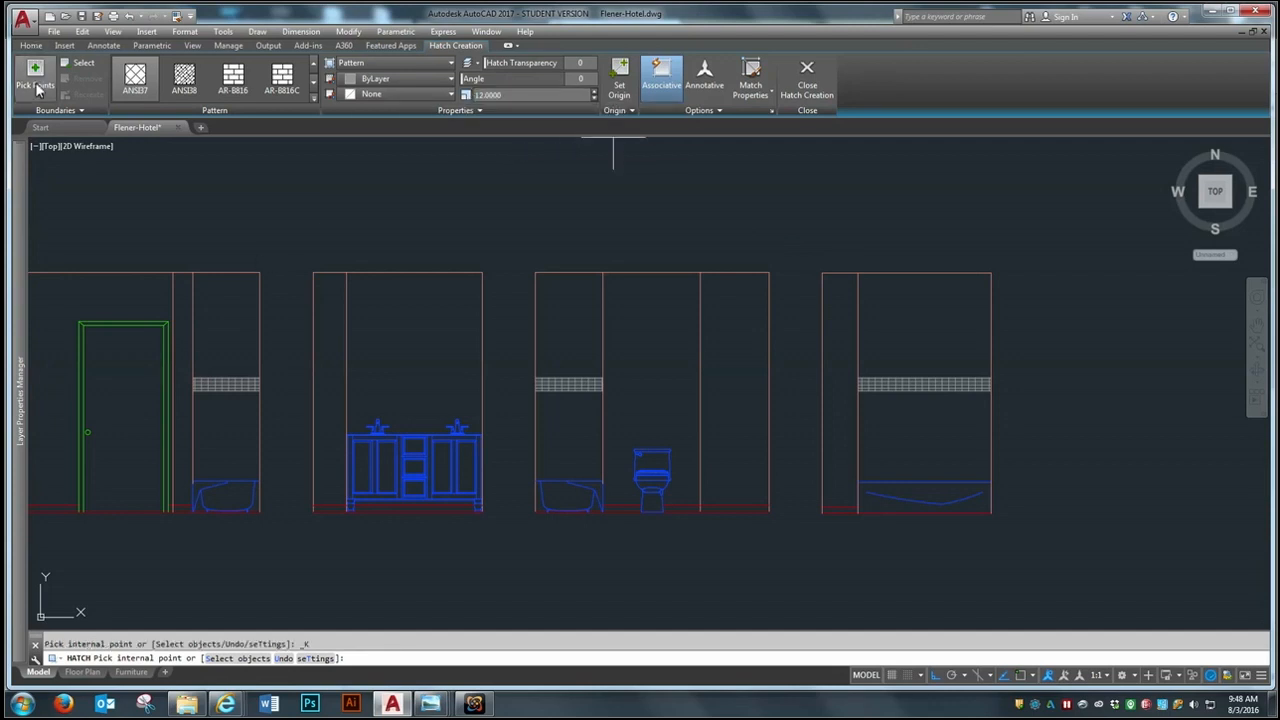
left_click(512, 93)
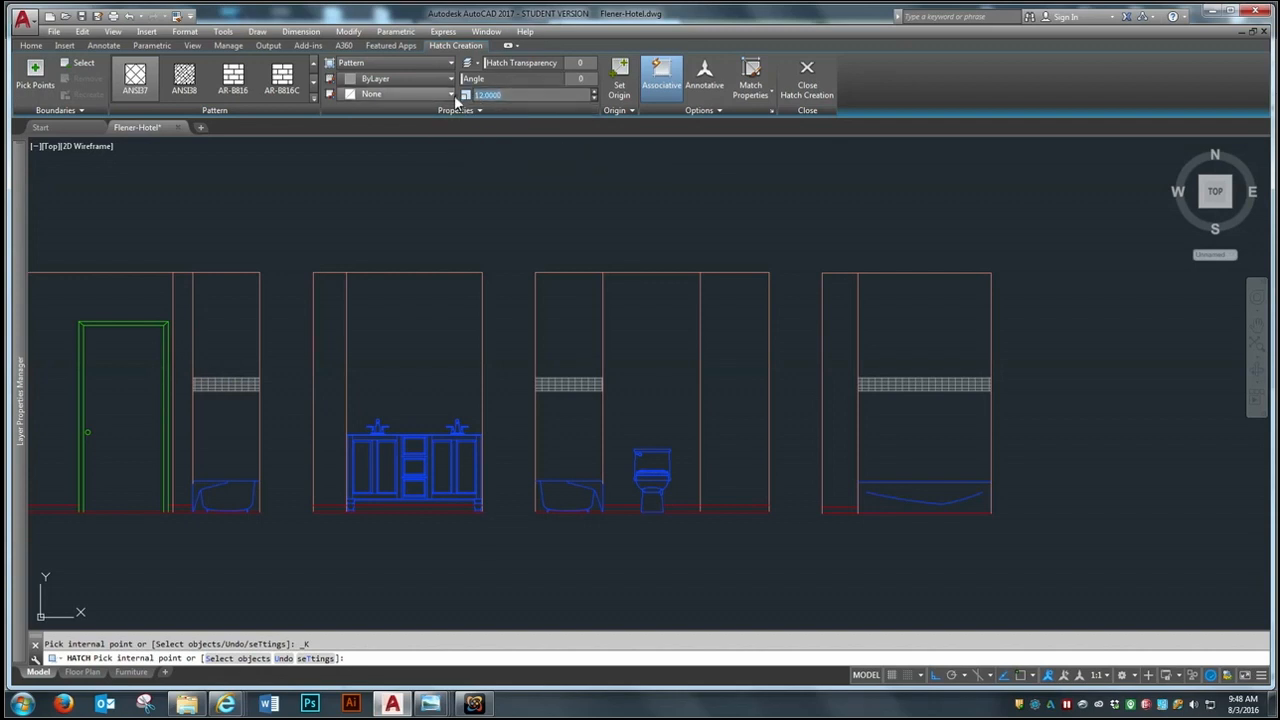
type("48")
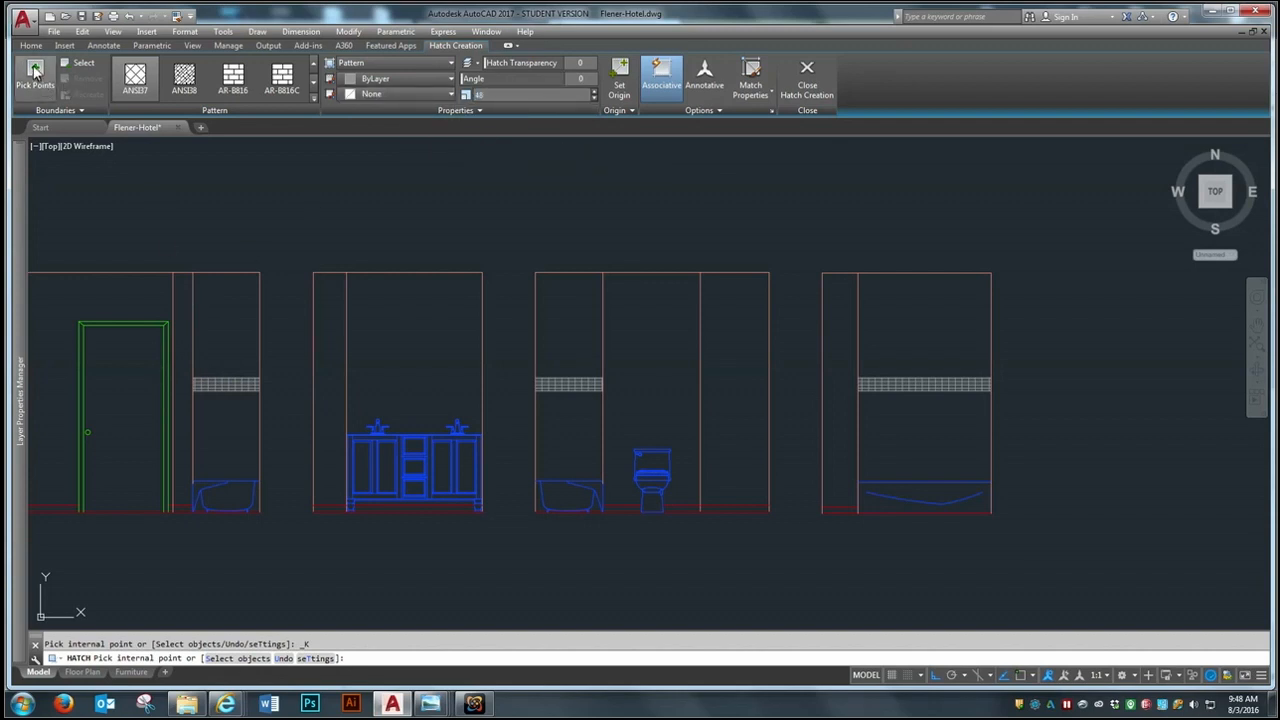
left_click(229, 450)
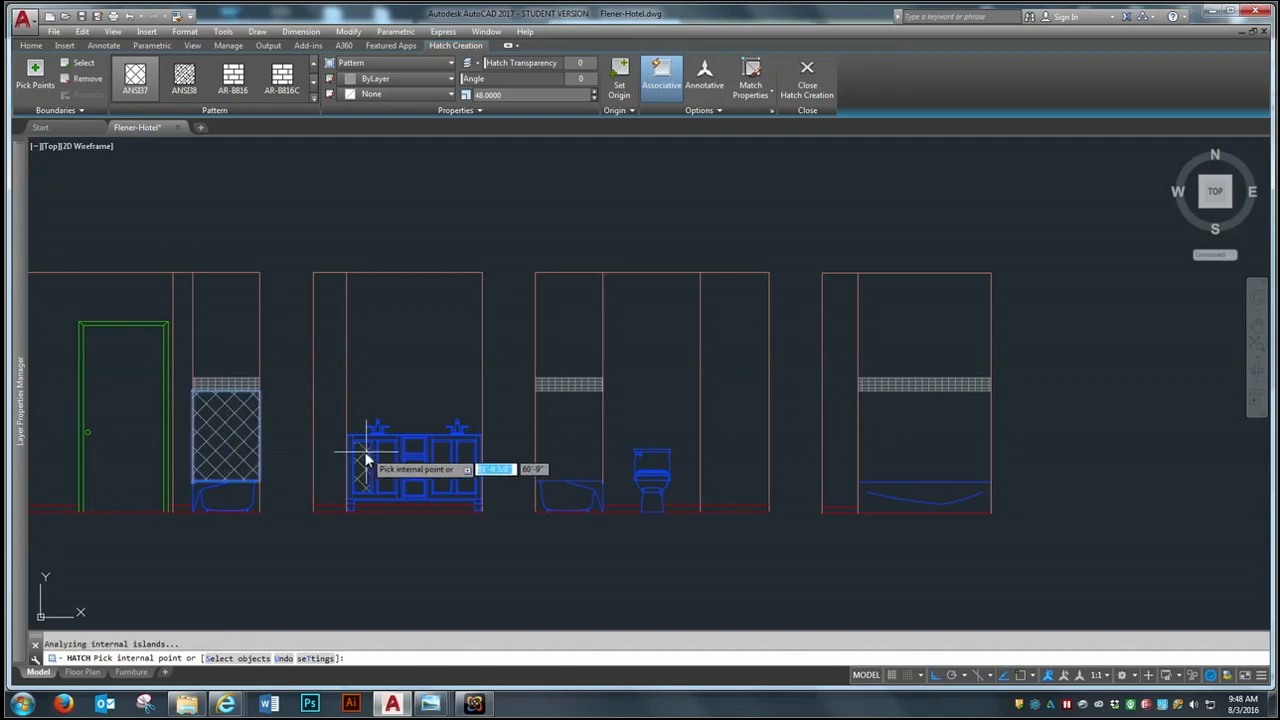
left_click(538, 432)
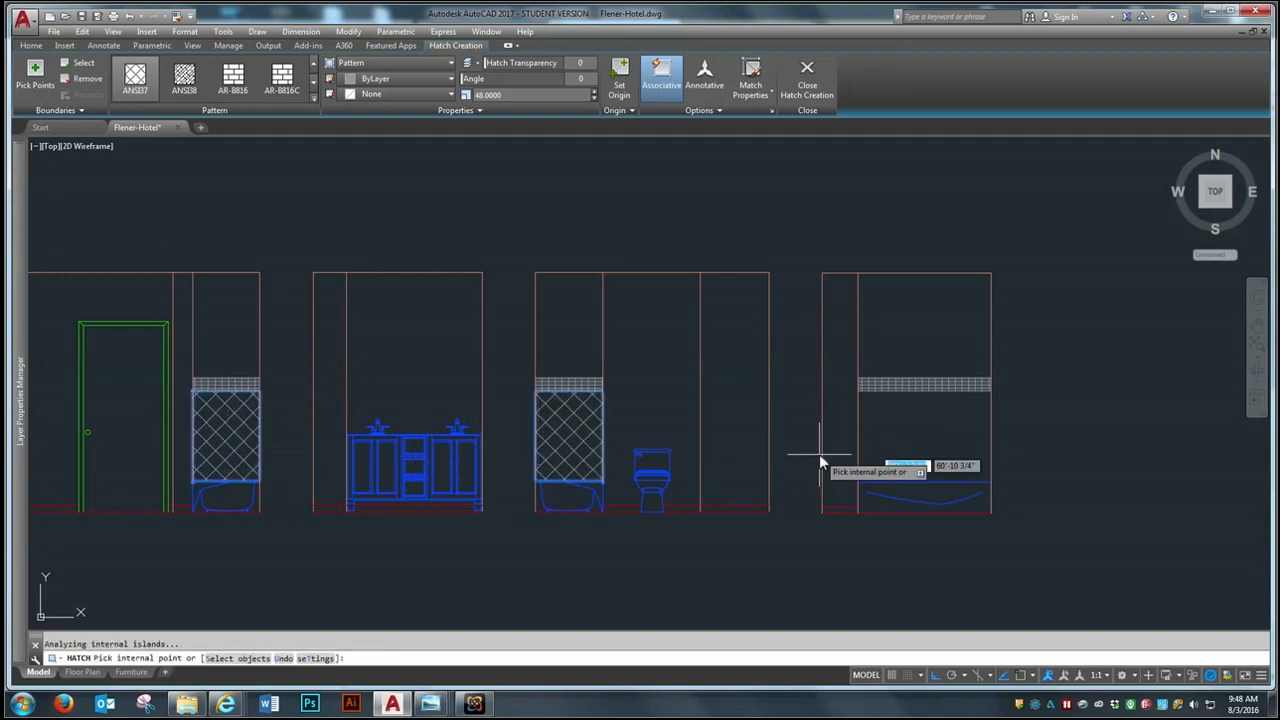
left_click(957, 441)
key("Return")
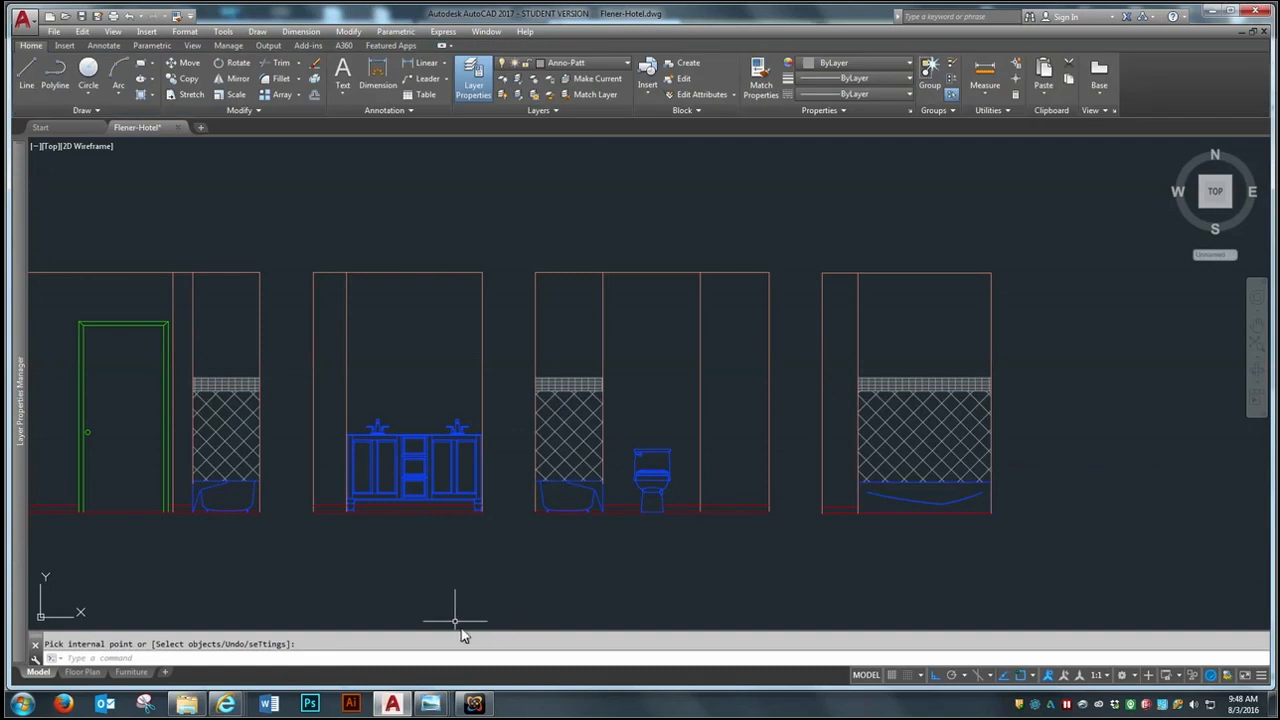
Step: Hatch the wall areas above the accent band in all three tub elevations with the ANGLE pattern at scale 12
left_click(154, 95)
left_click(145, 117)
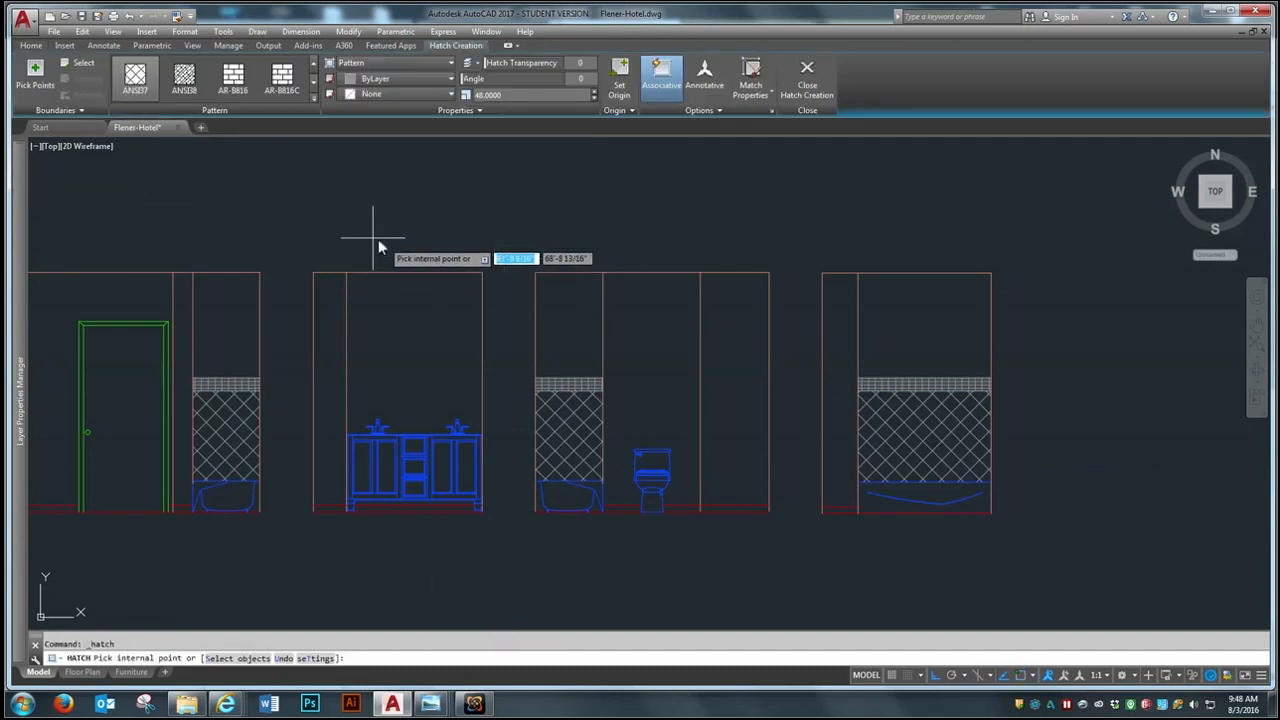
left_click(313, 98)
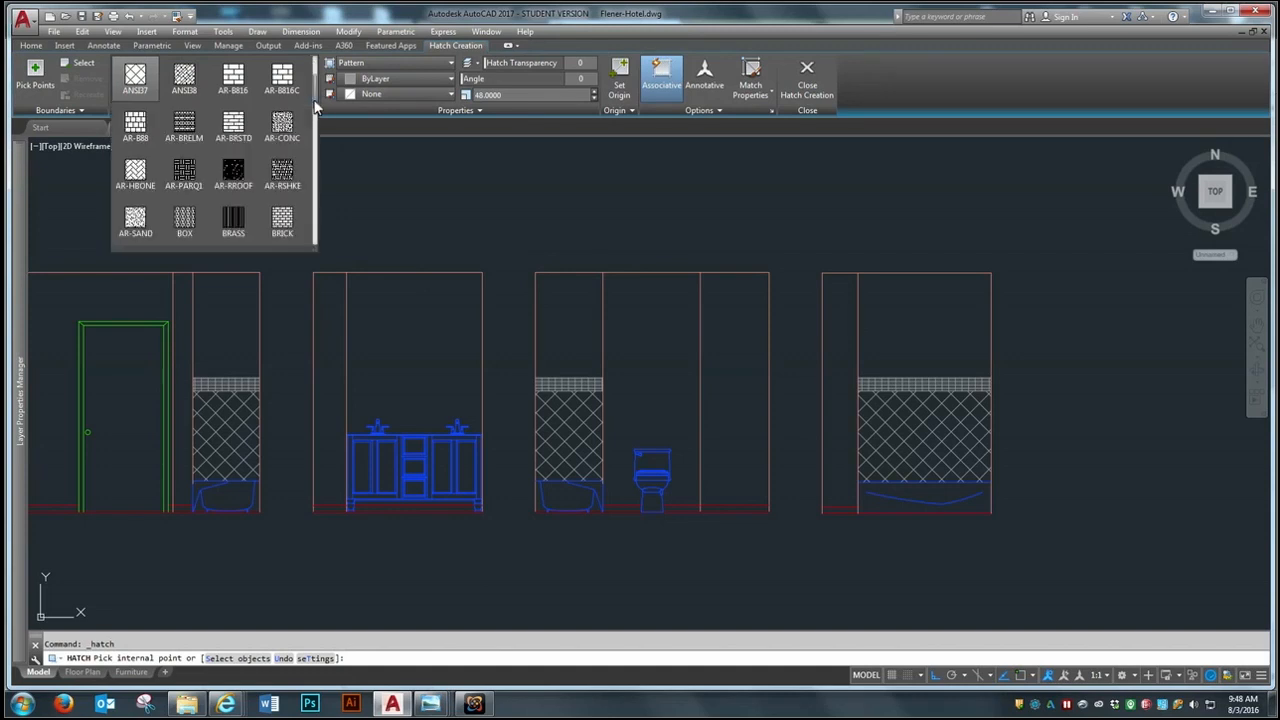
scroll(318, 101, "down", 1)
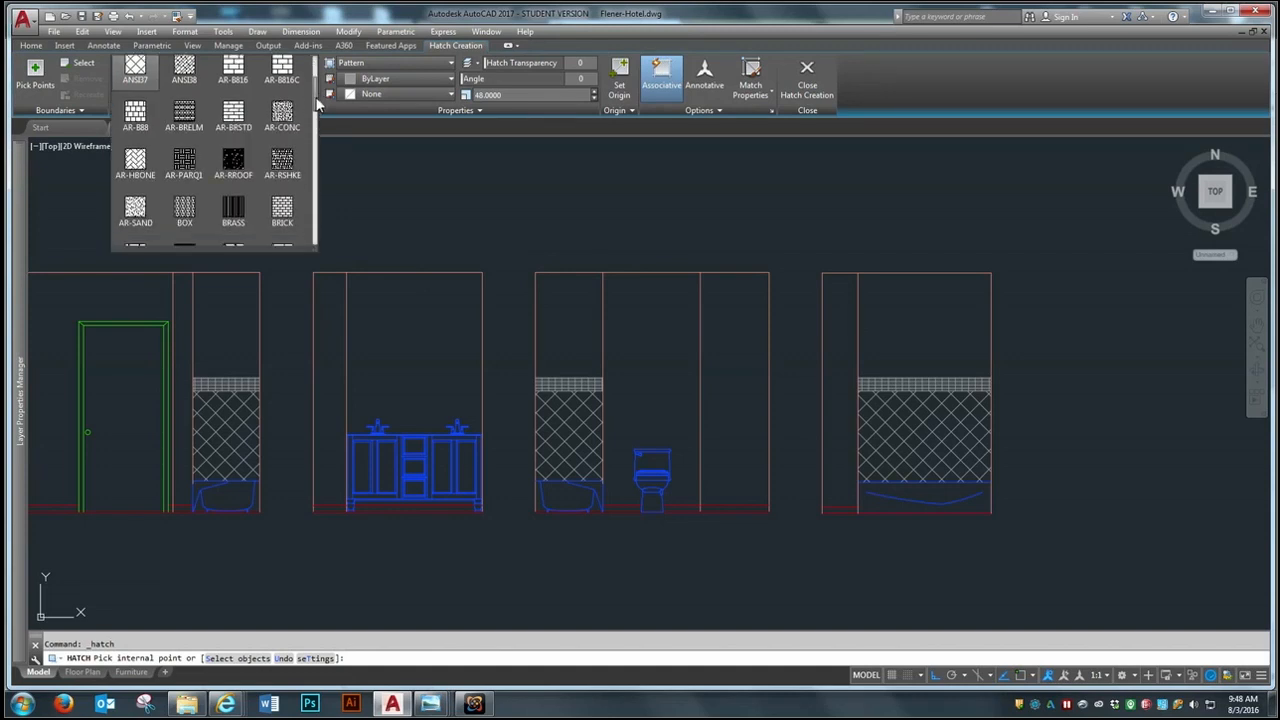
scroll(318, 101, "up", 1)
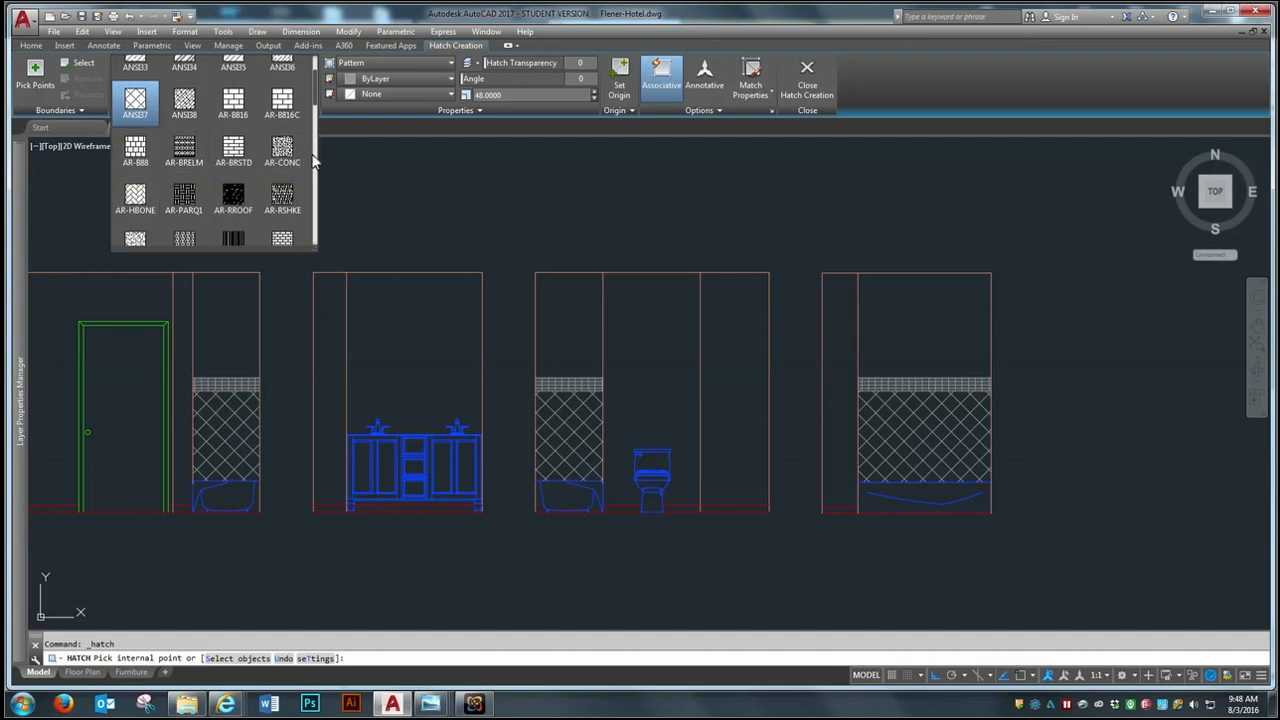
scroll(316, 104, "up", 1)
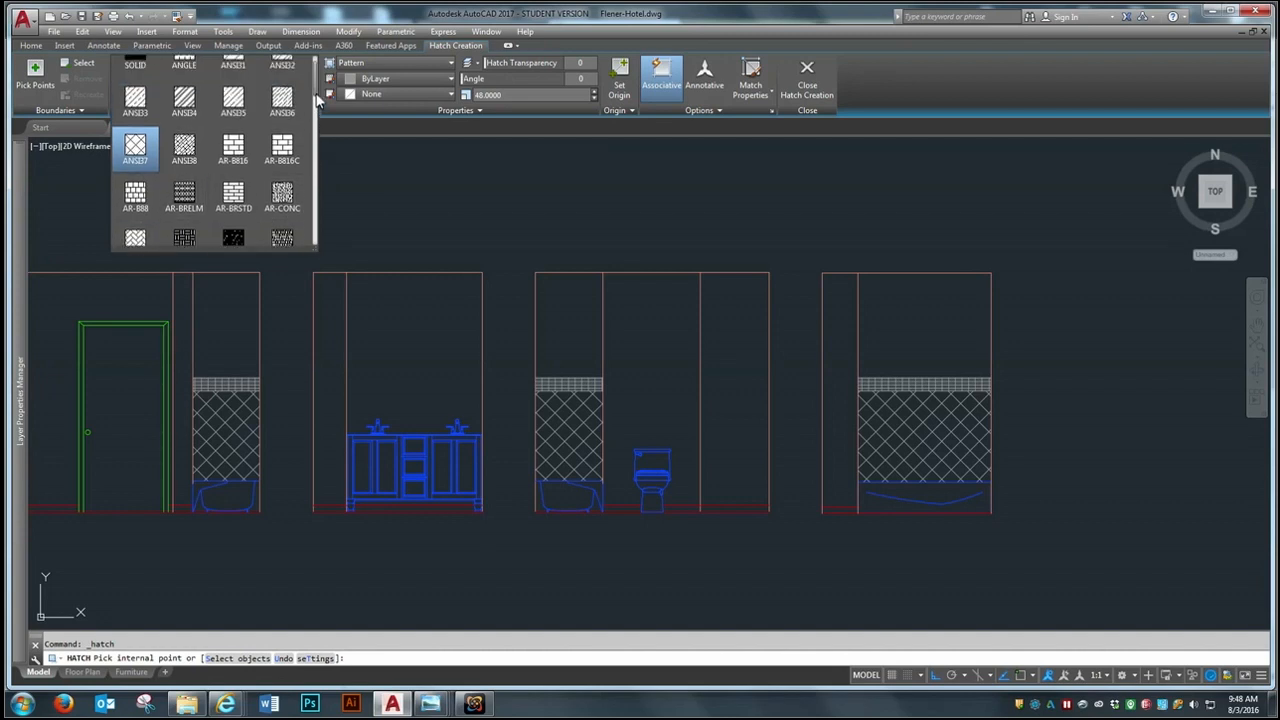
scroll(316, 96, "up", 1)
scroll(317, 110, "down", 3)
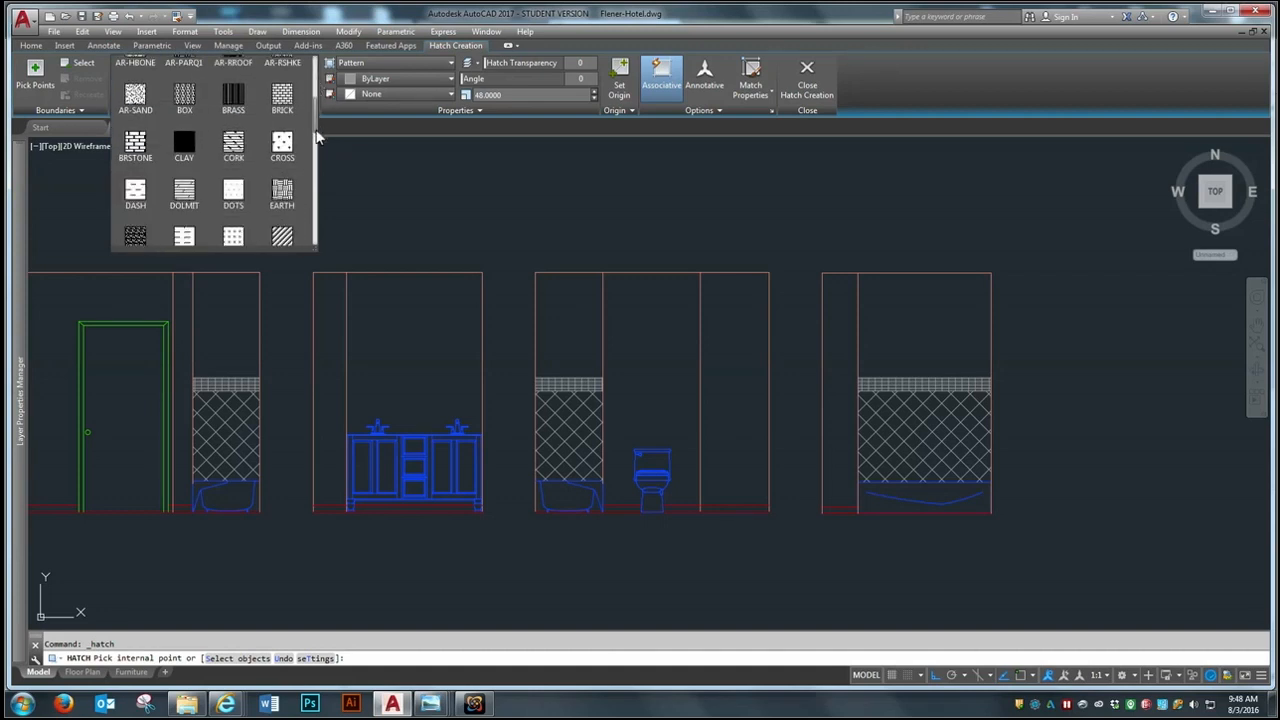
scroll(316, 138, "down", 2)
scroll(316, 125, "up", 3)
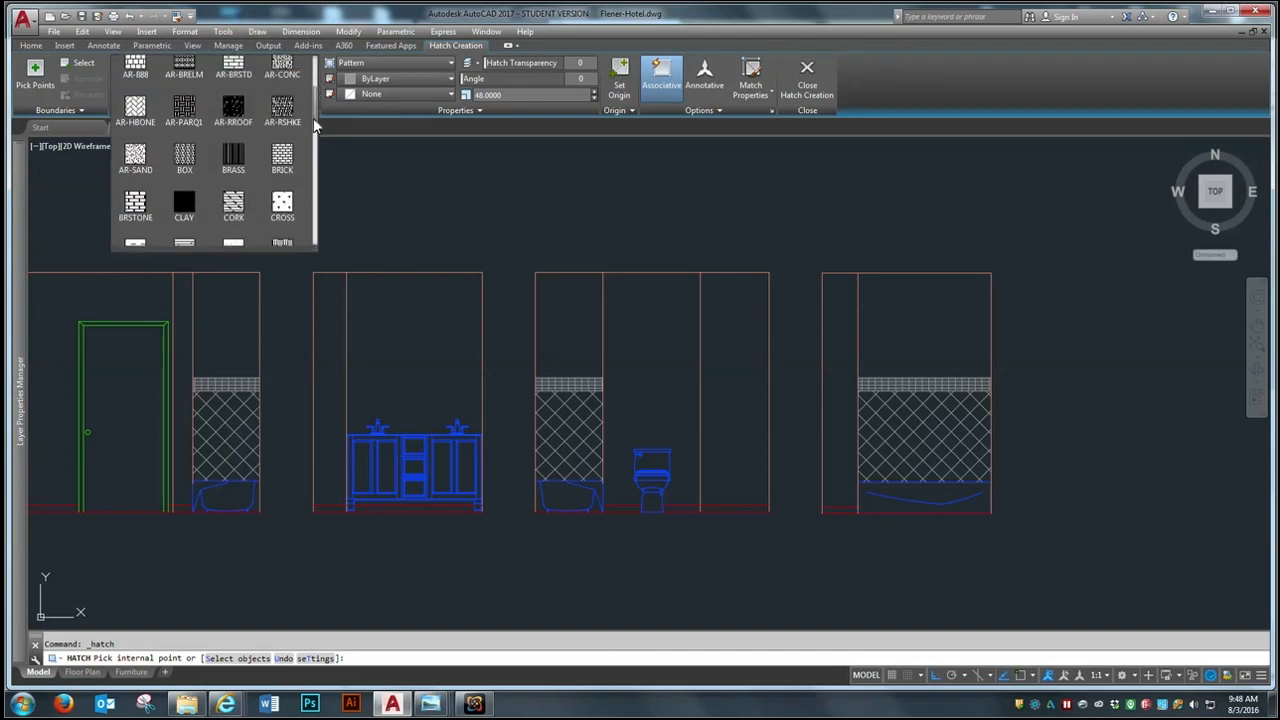
scroll(315, 120, "up", 2)
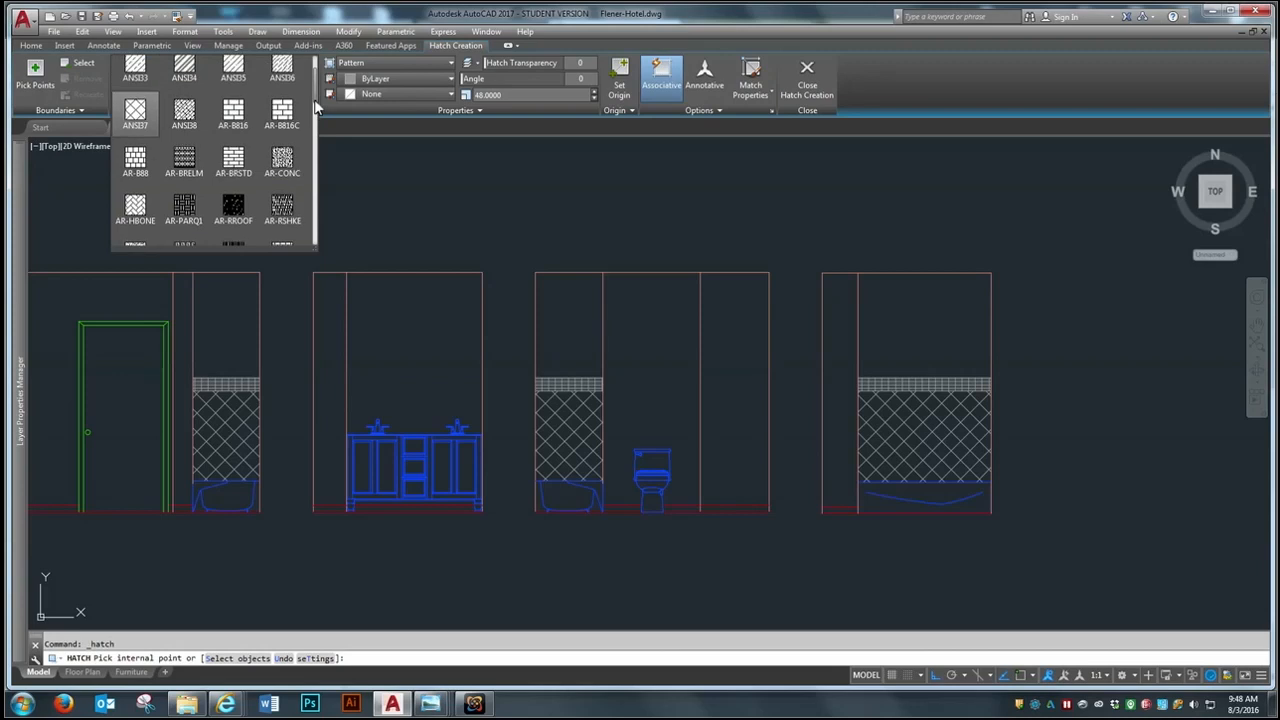
scroll(316, 108, "up", 1)
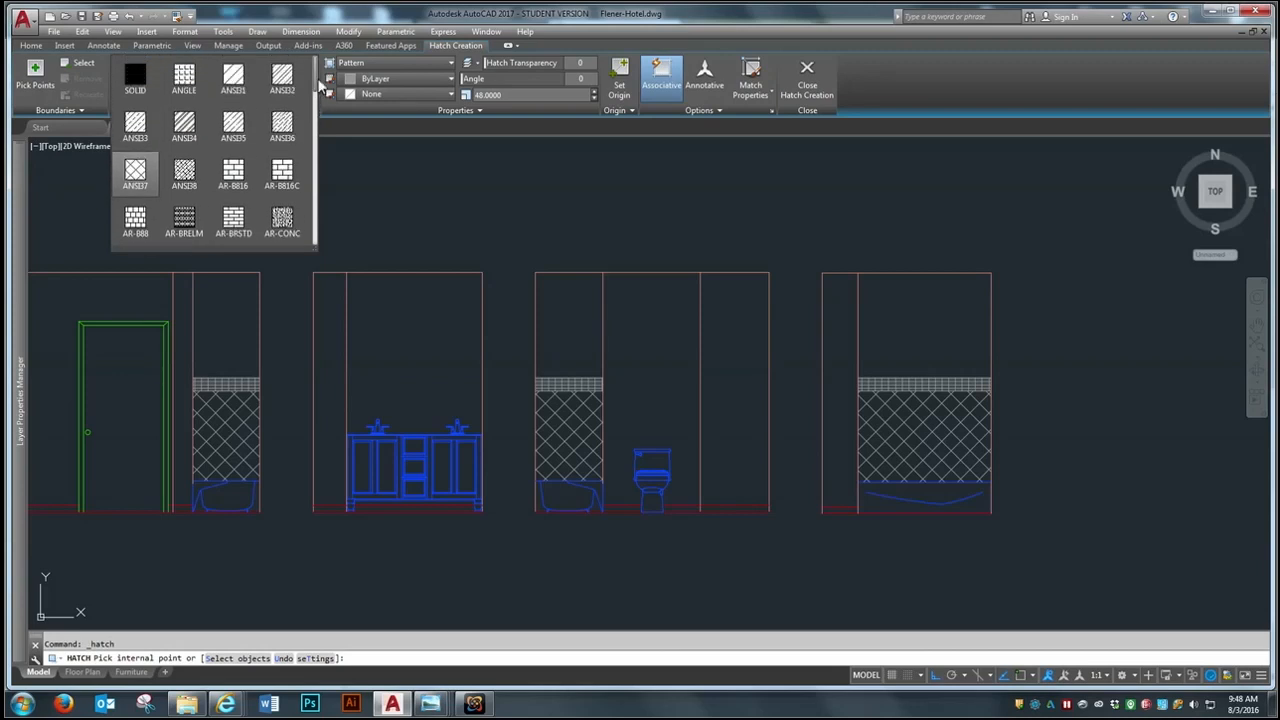
scroll(316, 100, "down", 3)
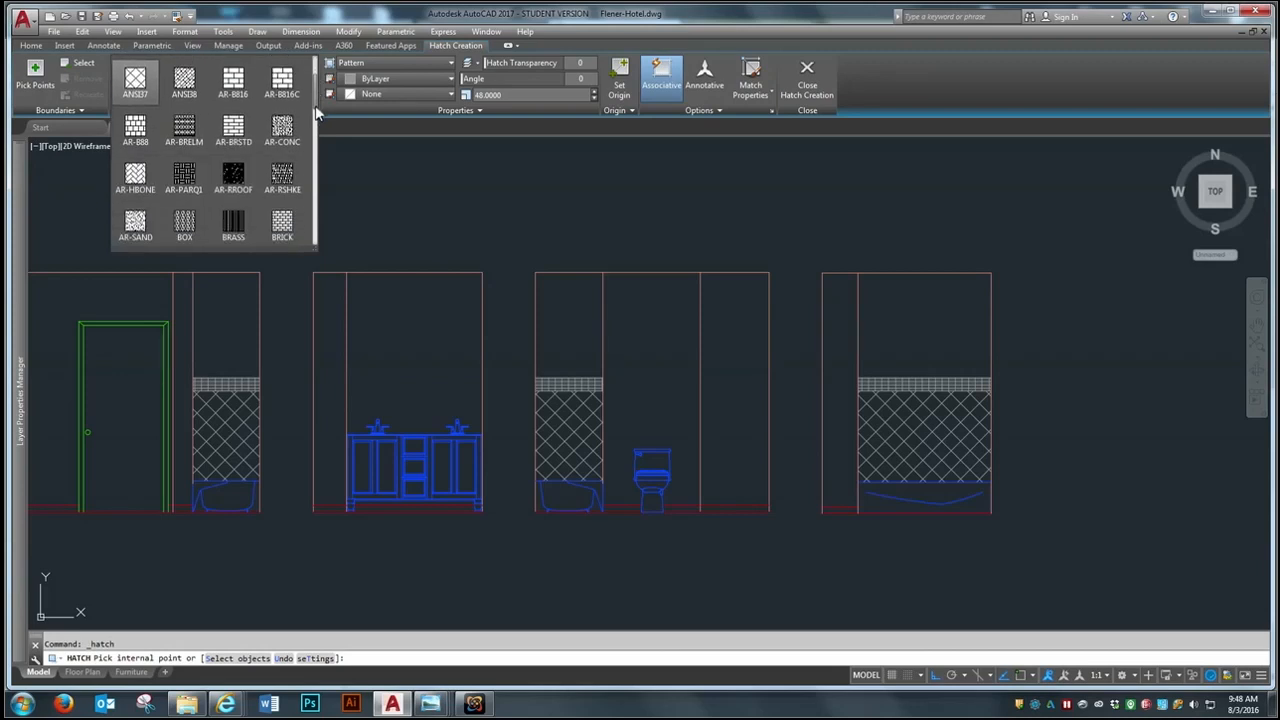
scroll(315, 120, "up", 3)
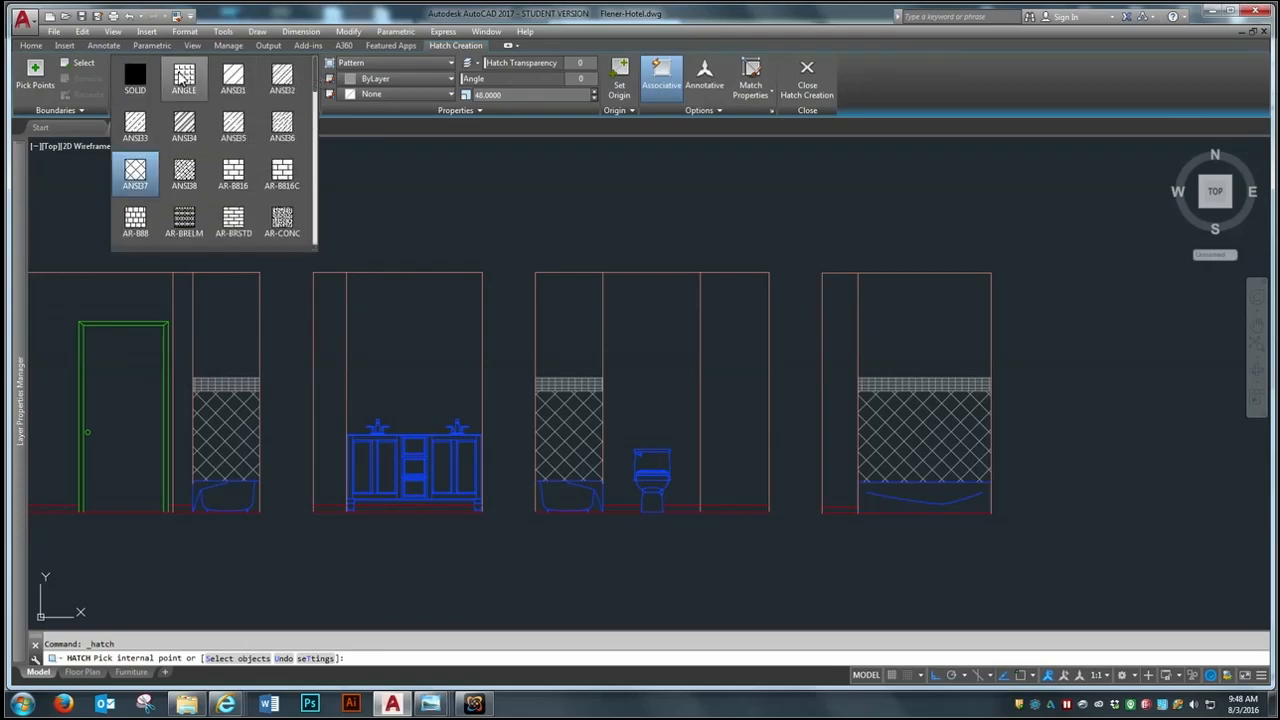
left_click(184, 82)
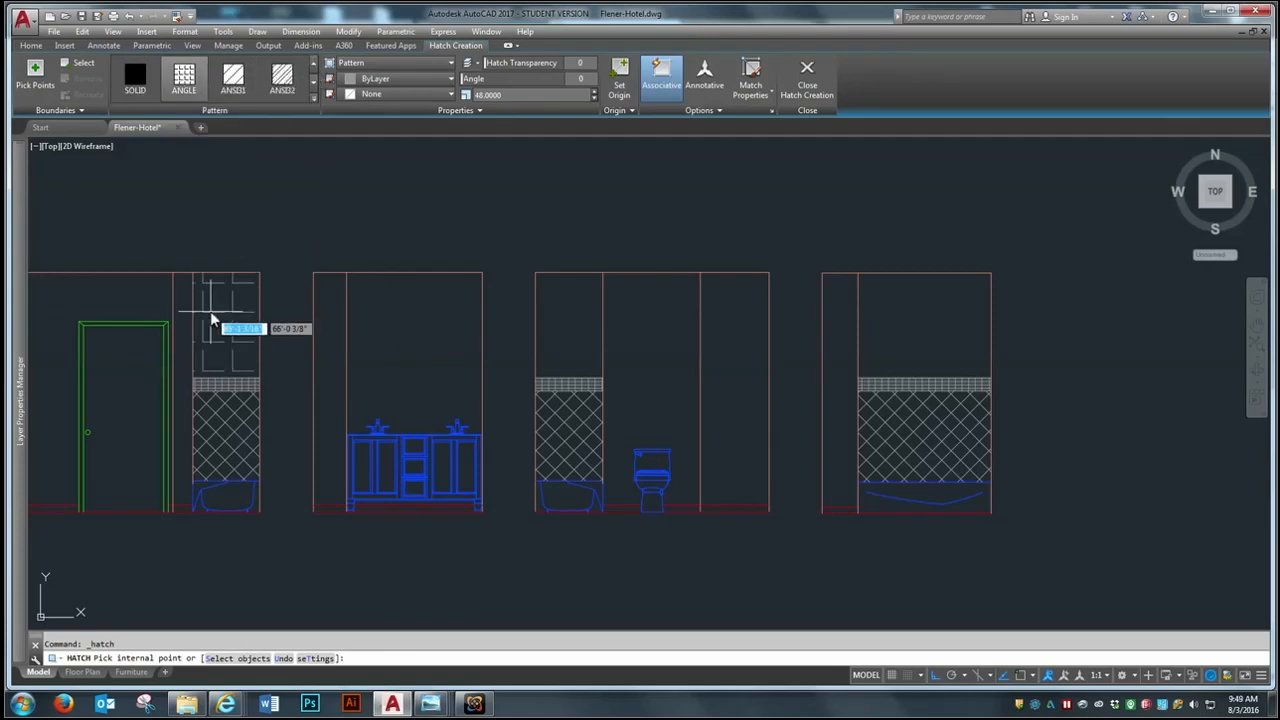
left_click(473, 94)
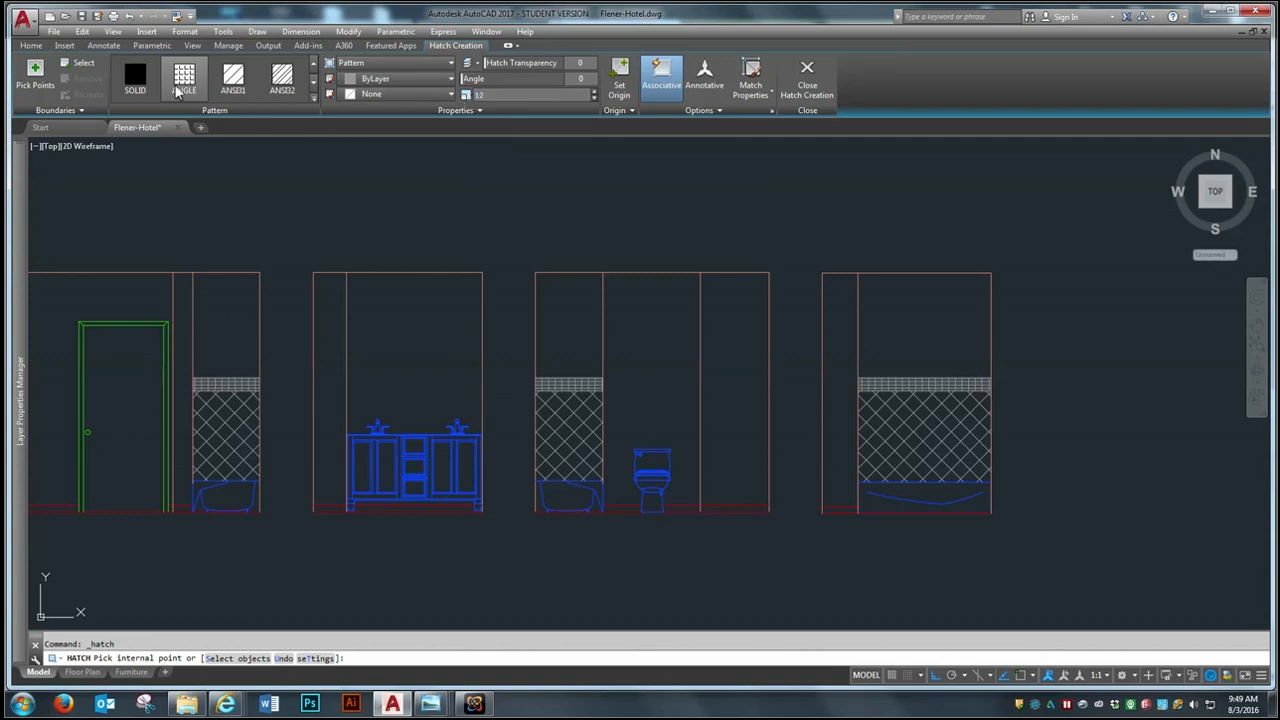
left_click(45, 82)
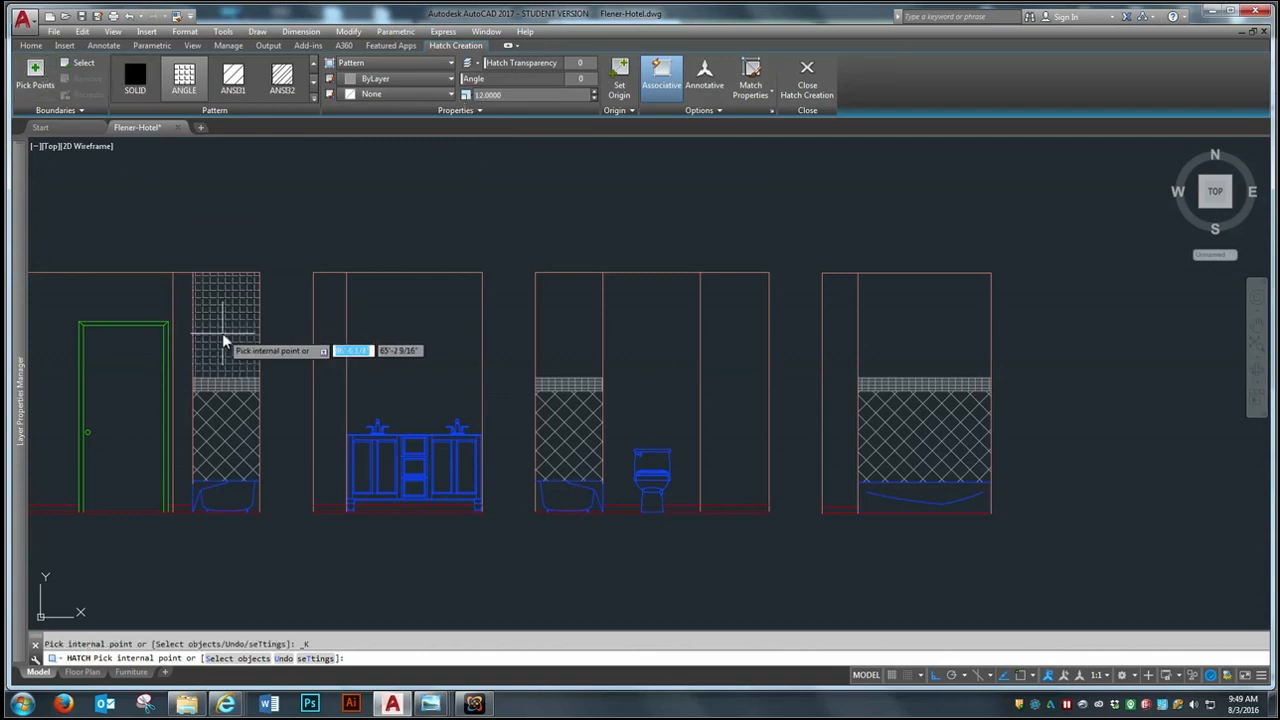
left_click(227, 325)
left_click(565, 327)
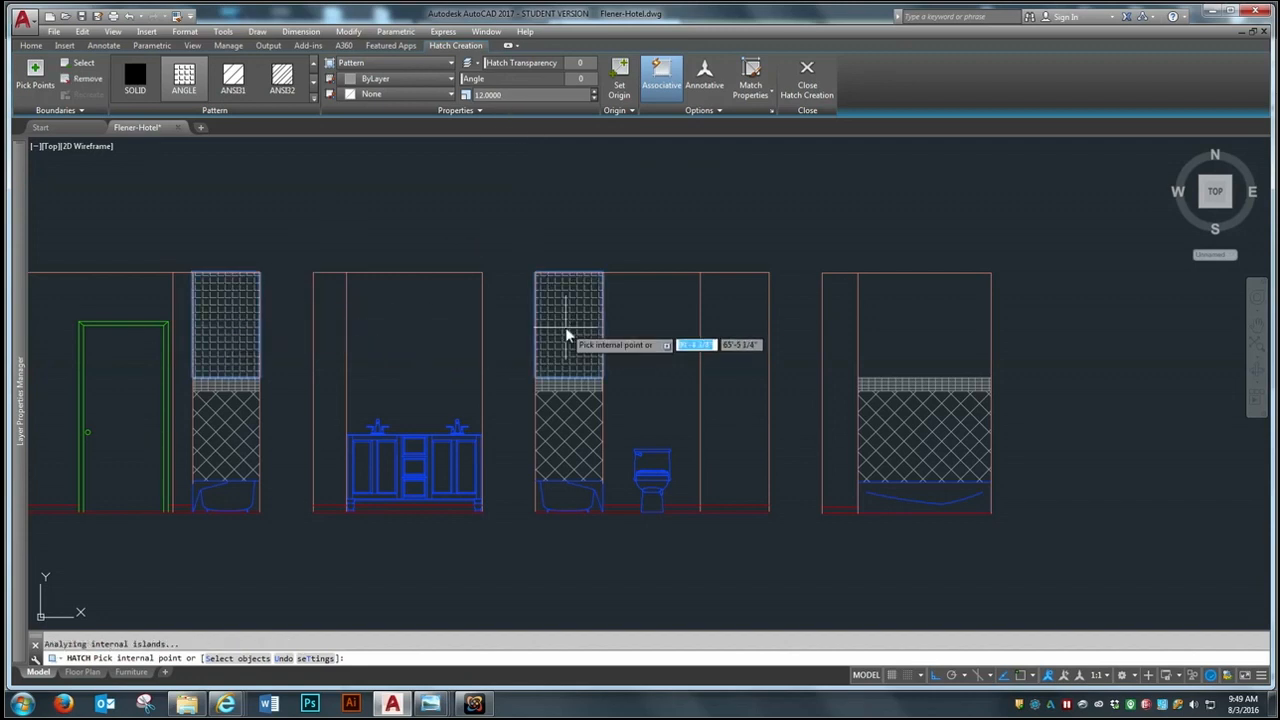
left_click(945, 341)
key("Return")
Step: Examine the hatched tub walls and the placement of all elevations relative to the floor plan
scroll(702, 308, "down", 3)
scroll(675, 335, "up", 3)
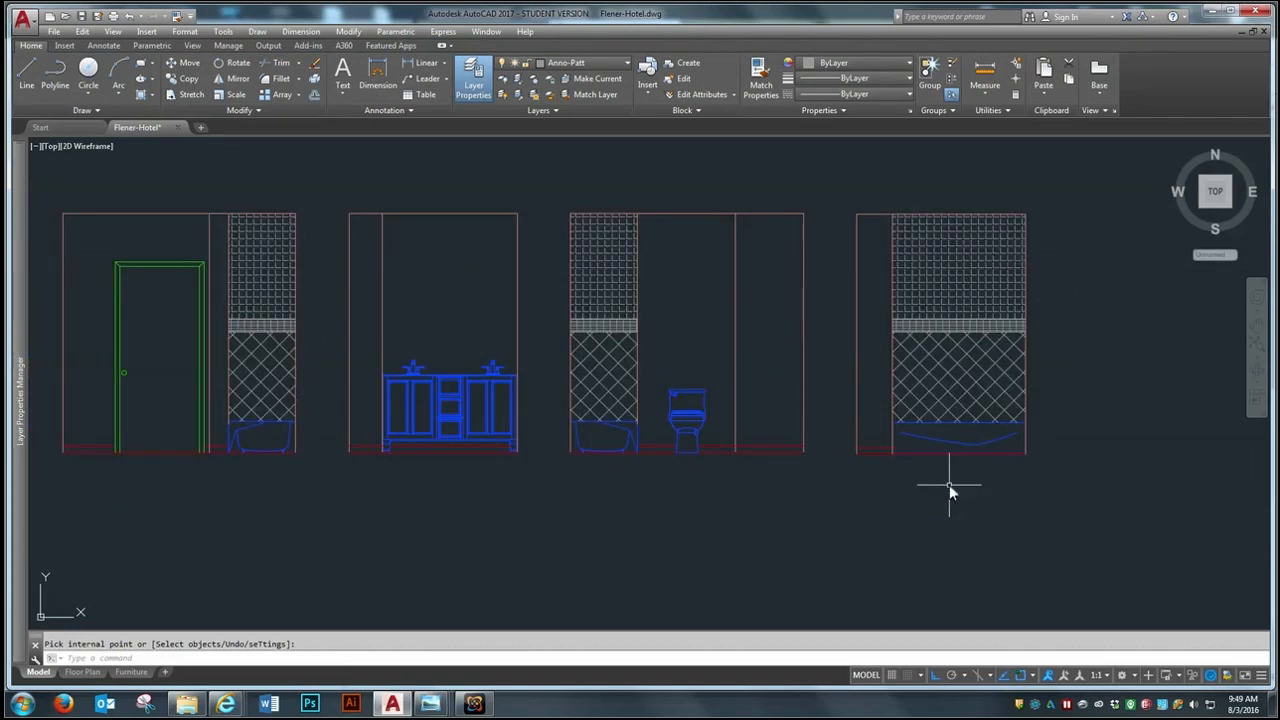
scroll(740, 440, "down", 5)
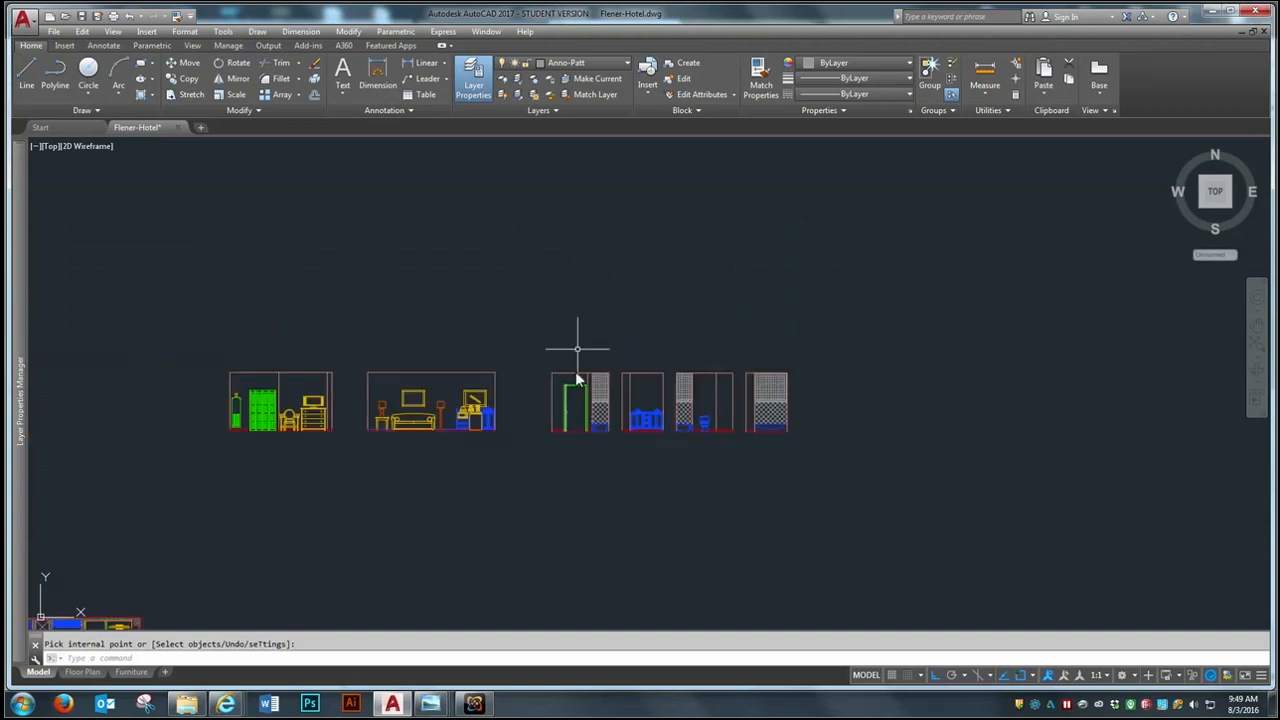
scroll(763, 493, "up", 2)
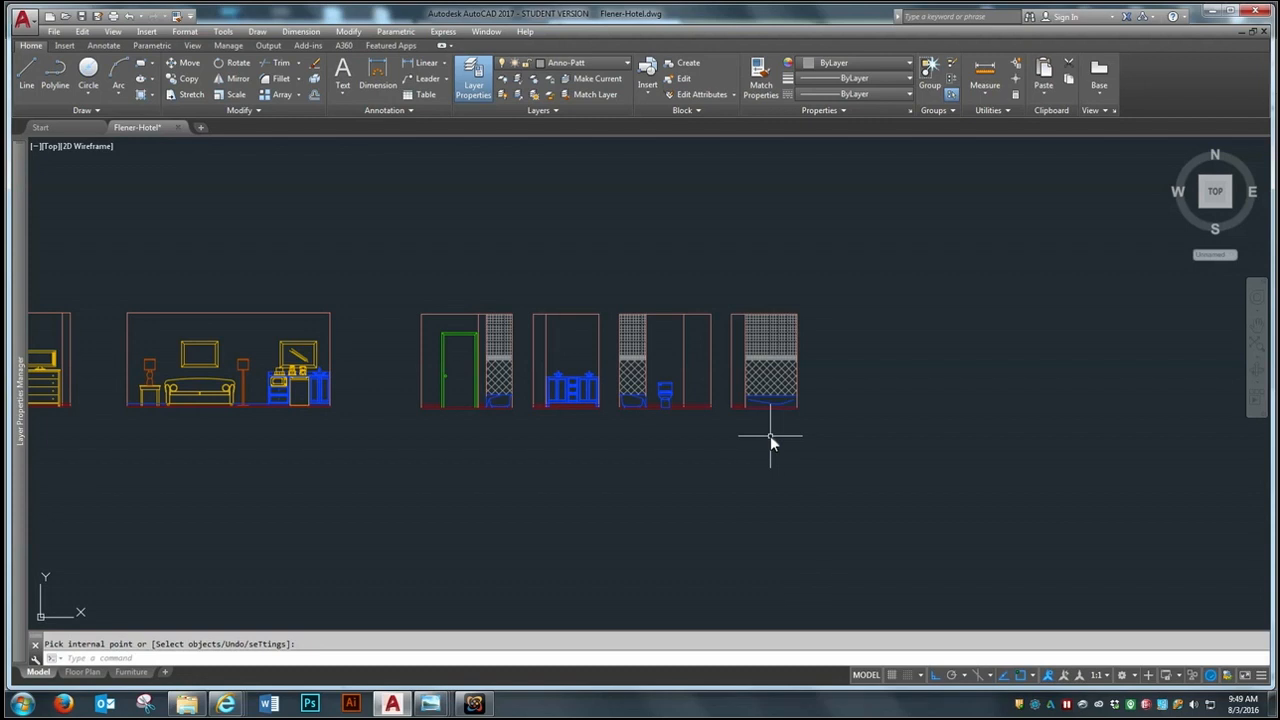
scroll(857, 452, "down", 4)
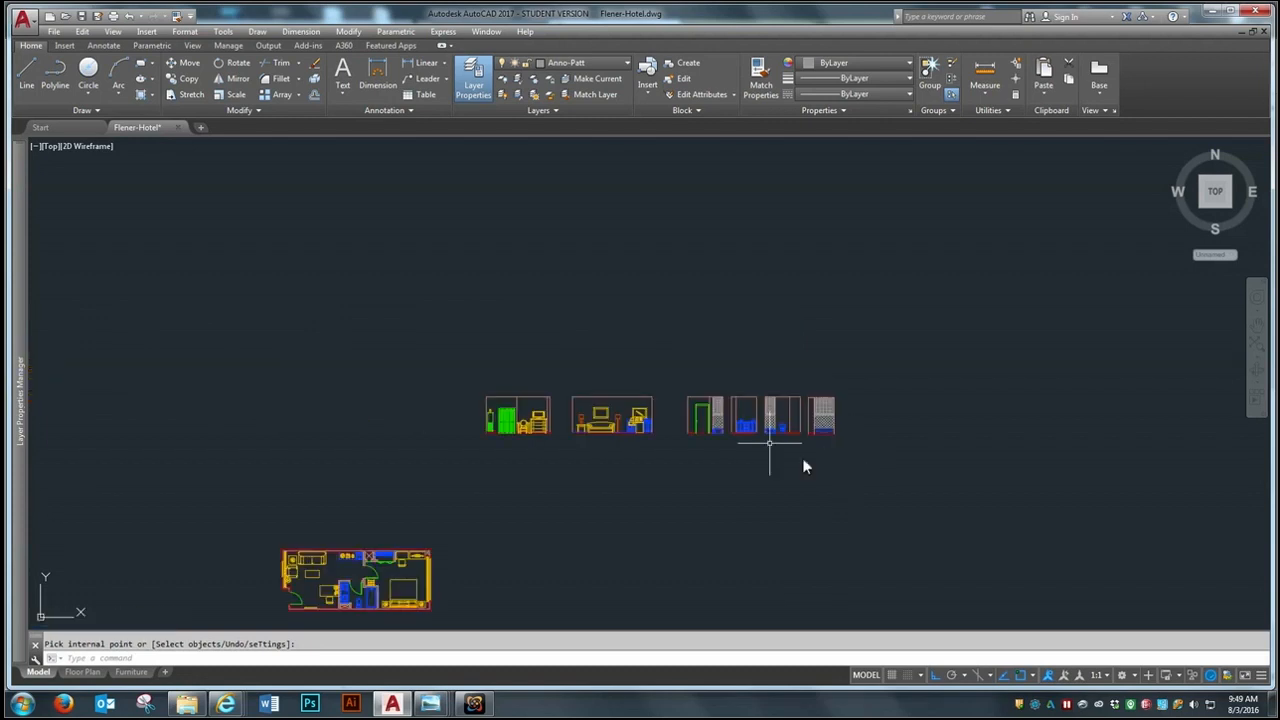
scroll(803, 437, "up", 4)
scroll(663, 366, "up", 5)
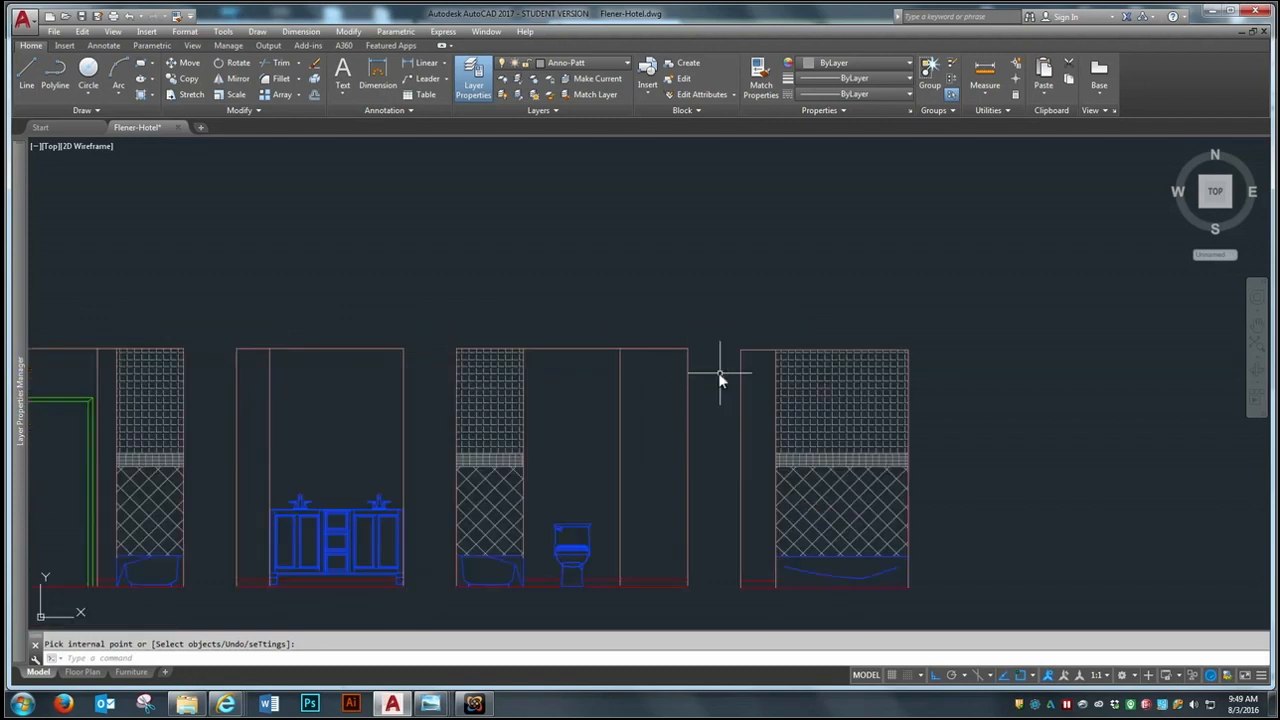
scroll(738, 306, "down", 6)
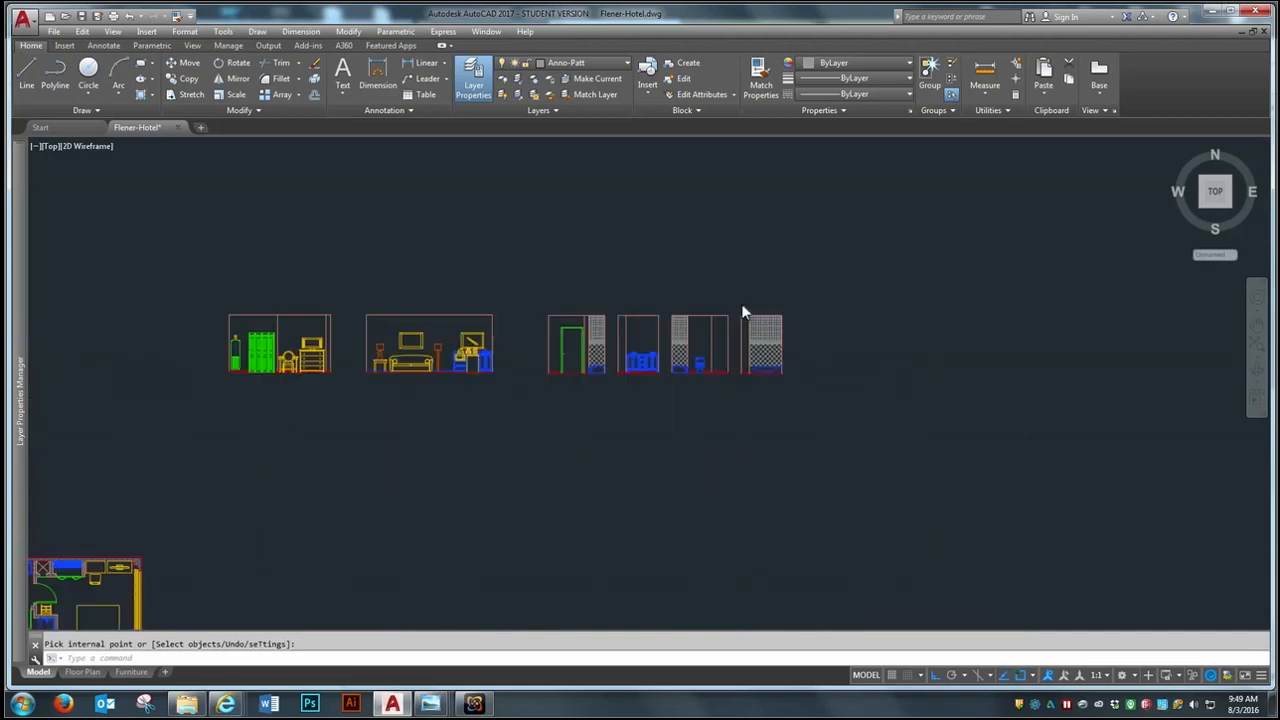
Step: Move all the room elevations together to the left so the row starts directly above the floor plan
type("m")
key("Return")
left_click(838, 274)
left_click(405, 379)
left_click(644, 393)
left_click(446, 398)
key("Return")
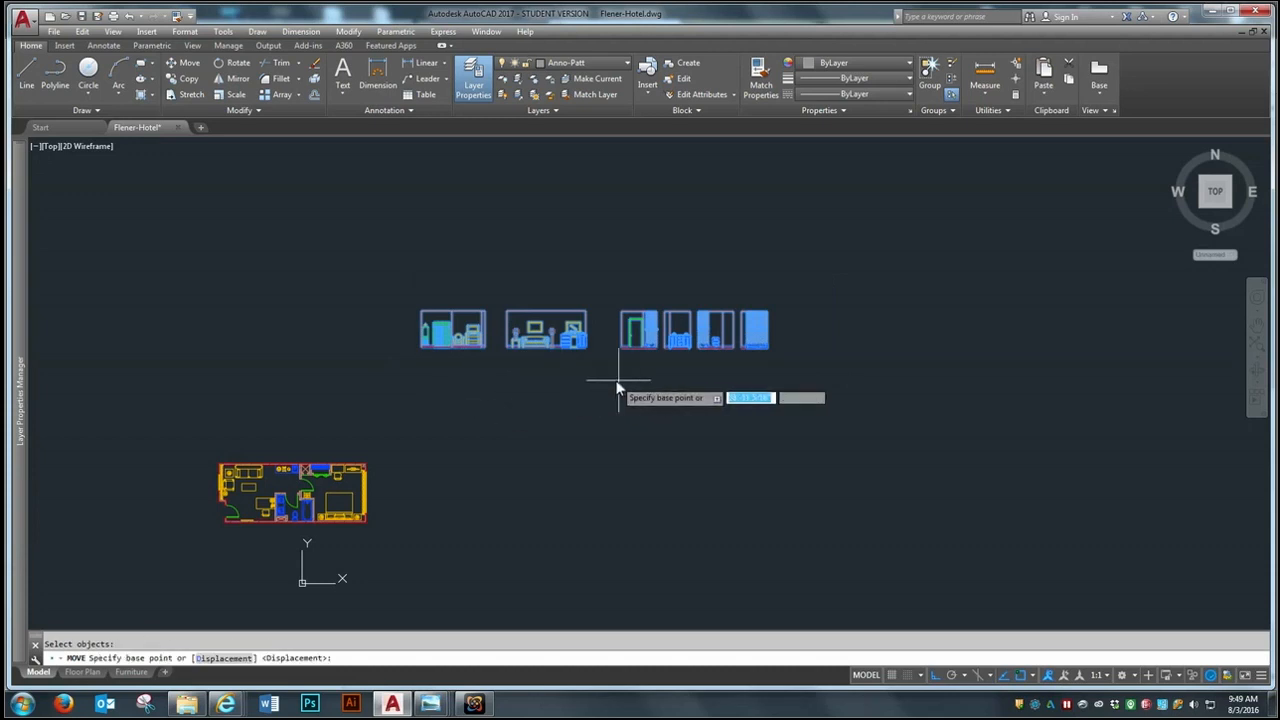
left_click(617, 386)
left_click(411, 385)
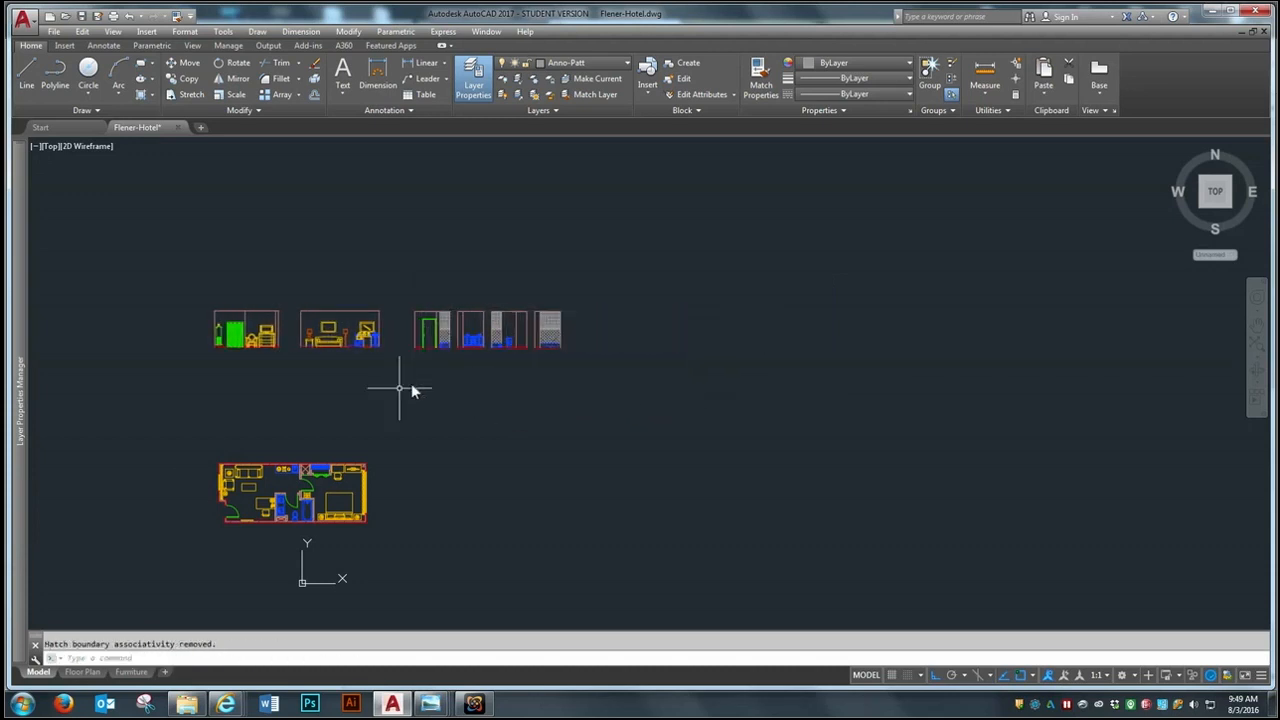
scroll(189, 514, "up", 2)
scroll(606, 535, "down", 2)
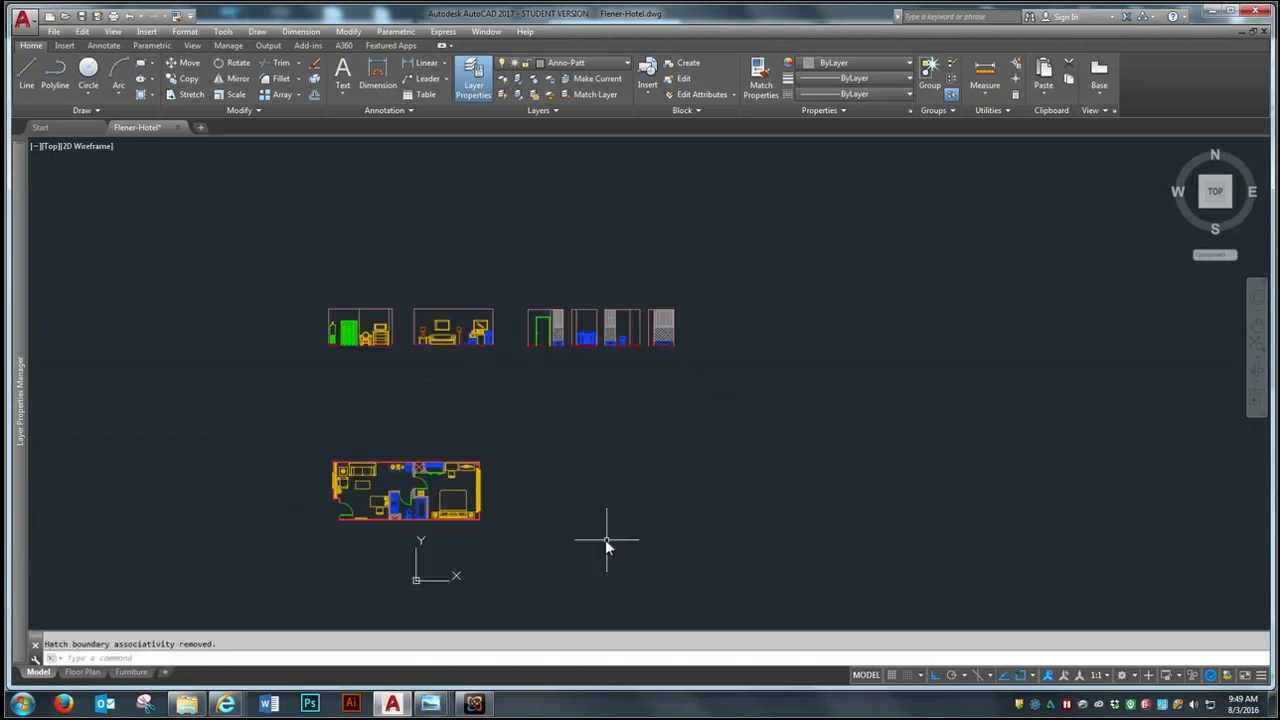
Step: Review the Floor Plan layout sheet and the Furniture layout sheet
left_click(80, 673)
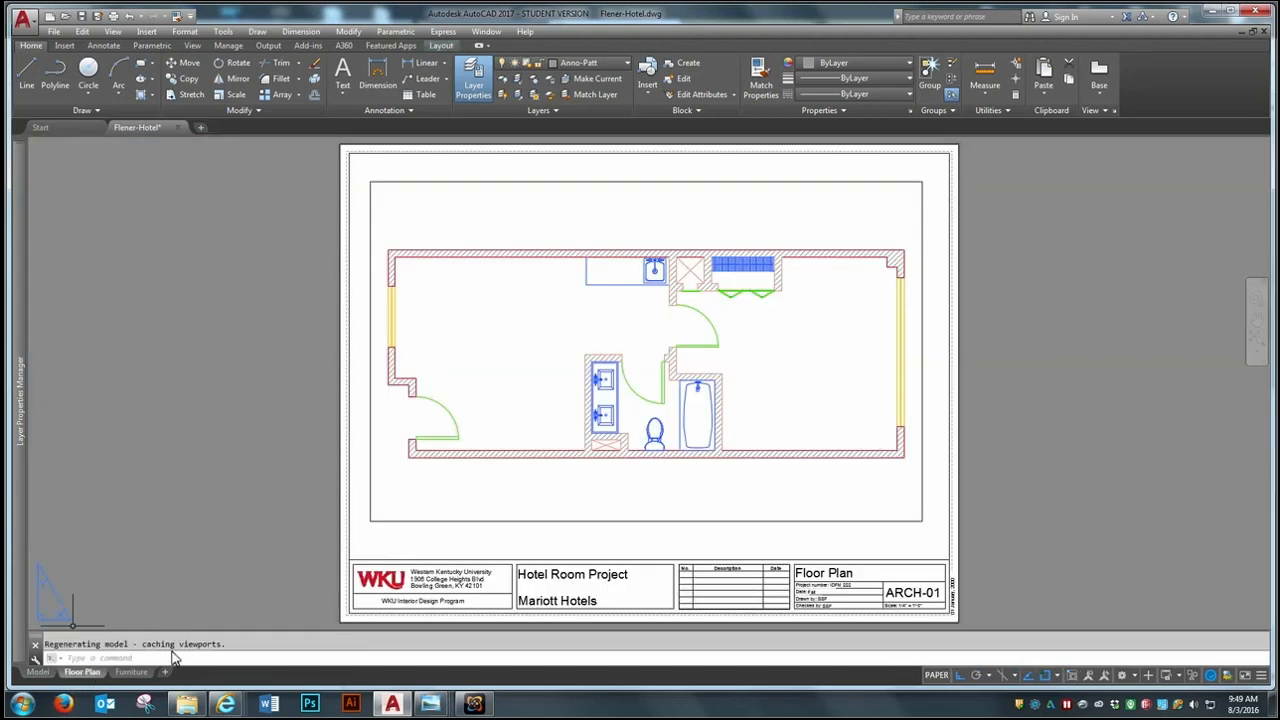
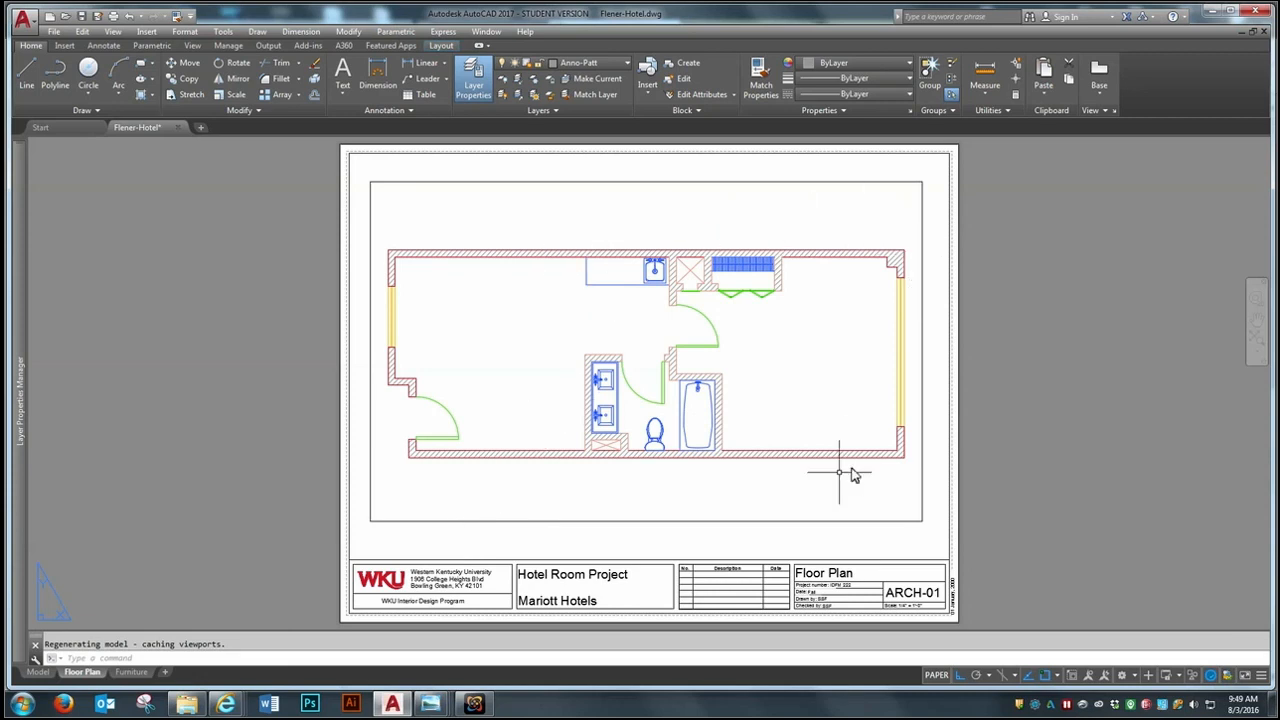
left_click(130, 672)
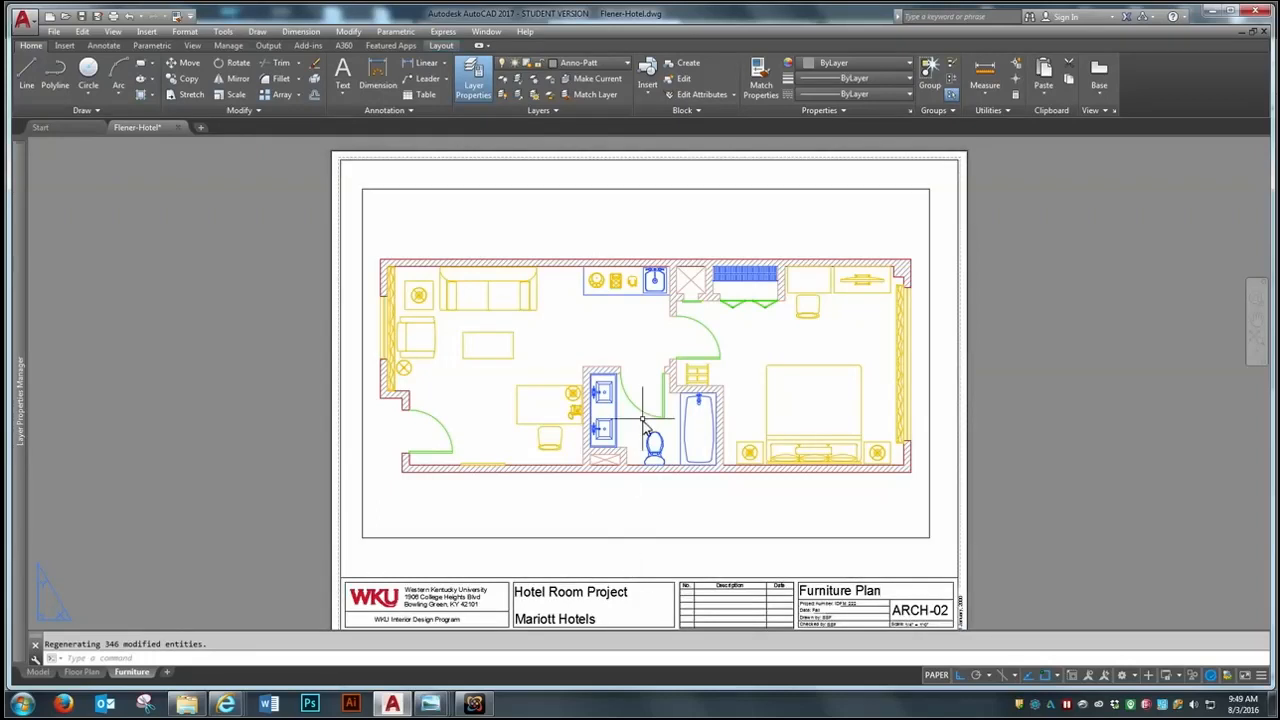
scroll(643, 468, "down", 2)
scroll(643, 468, "up", 2)
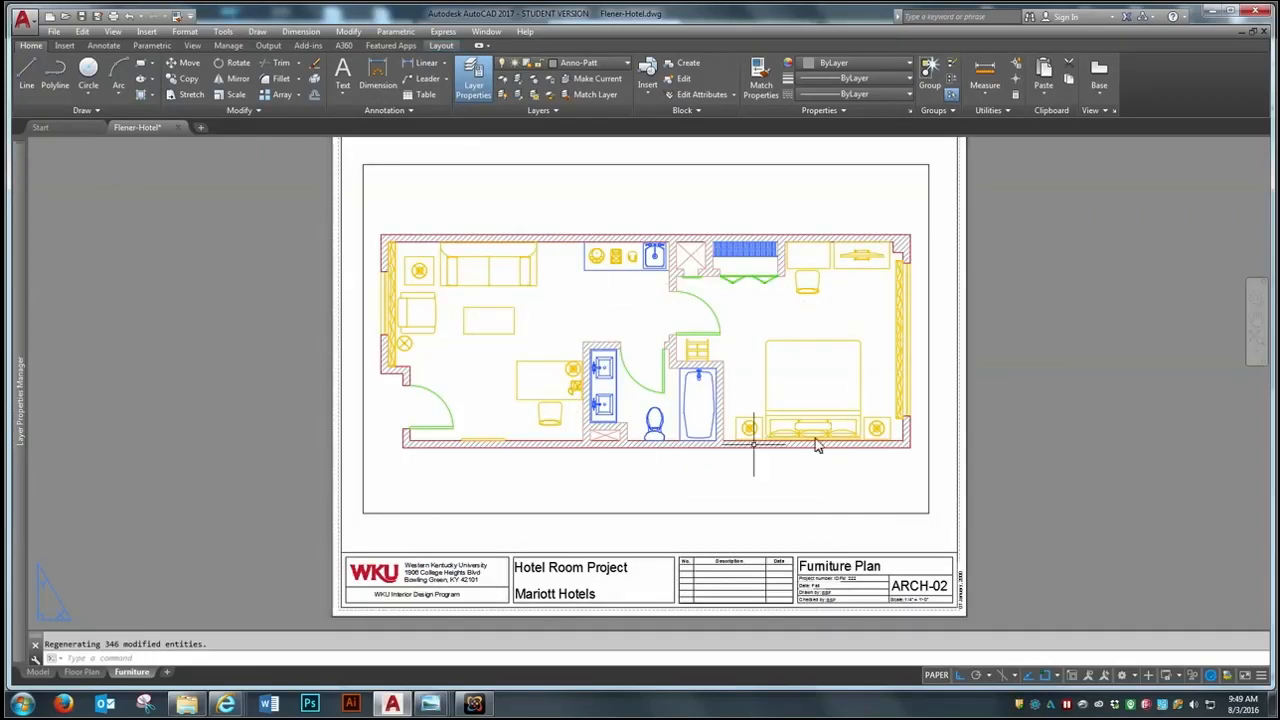
Step: Create a copy of the Furniture layout and place it at the end of the layouts
mouse_move(140, 680)
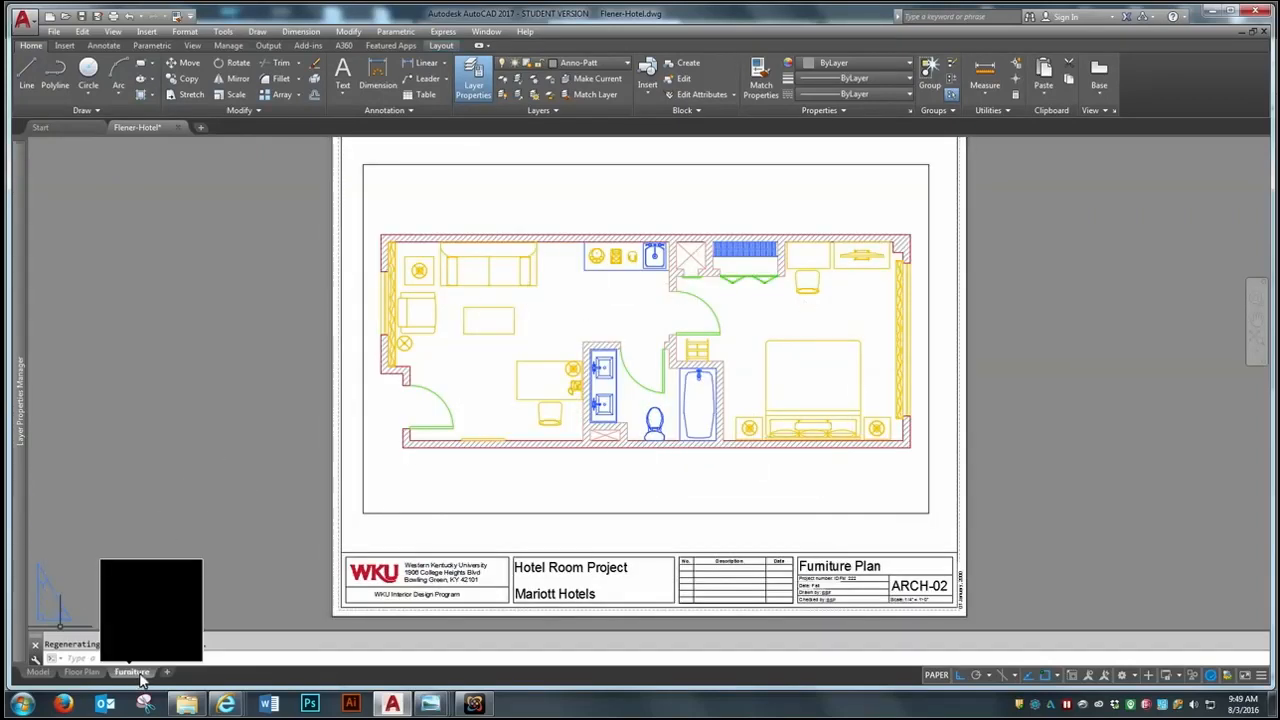
right_click(141, 679)
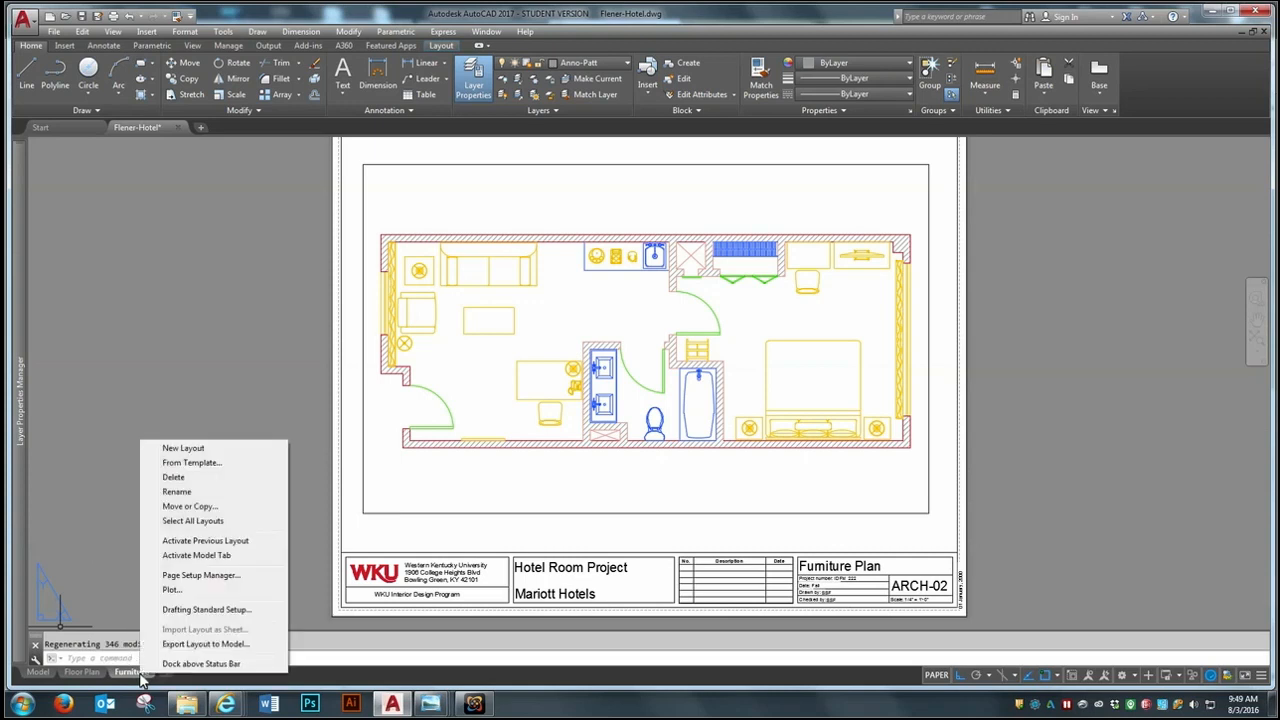
left_click(185, 506)
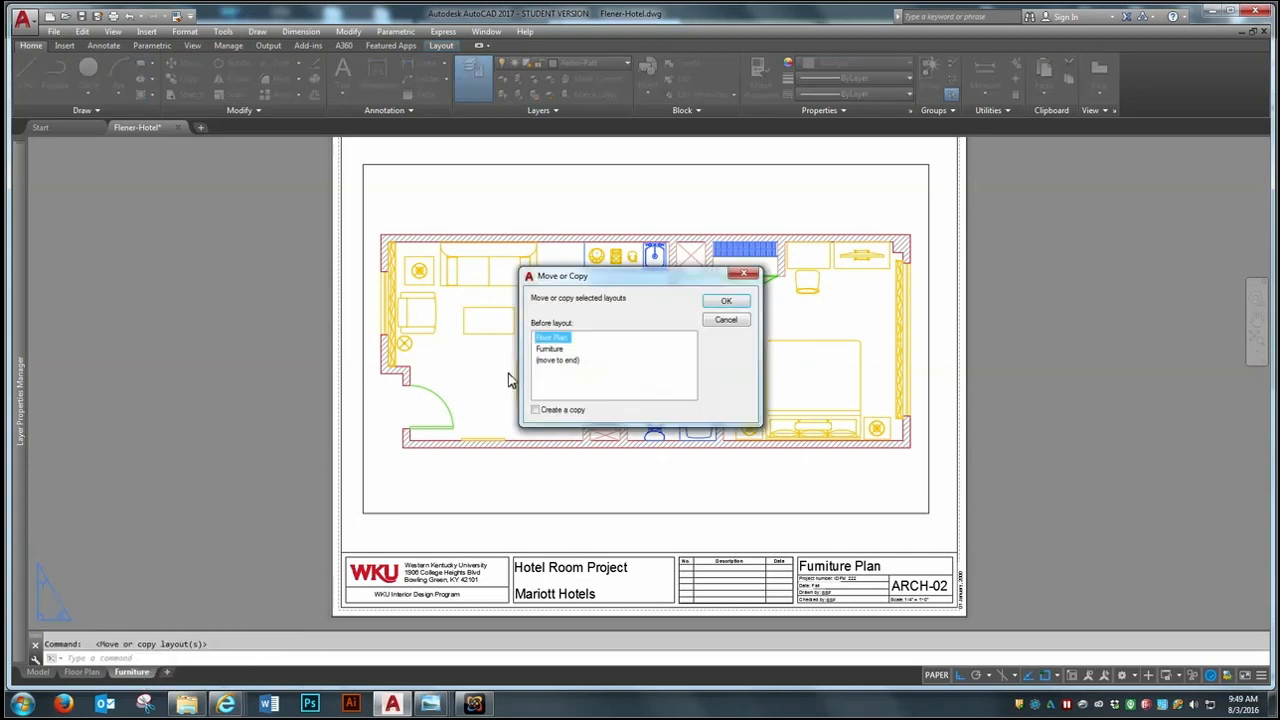
left_click(550, 360)
left_click(535, 411)
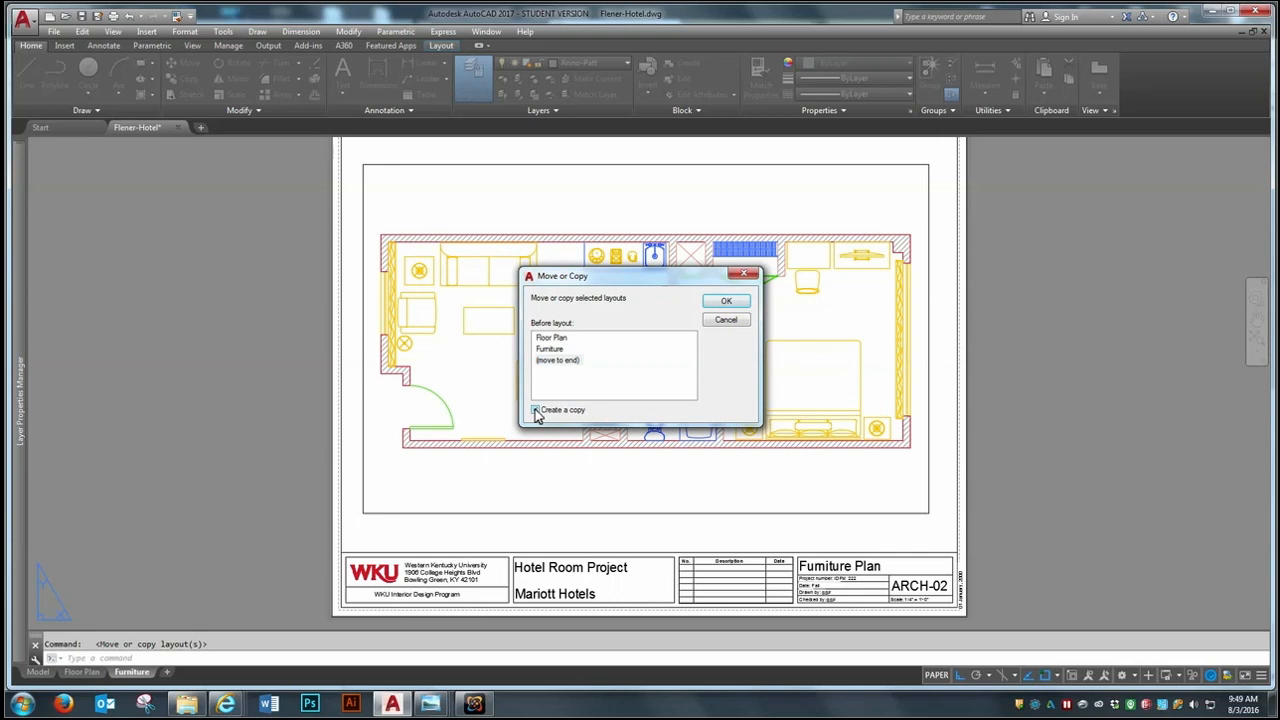
left_click(738, 307)
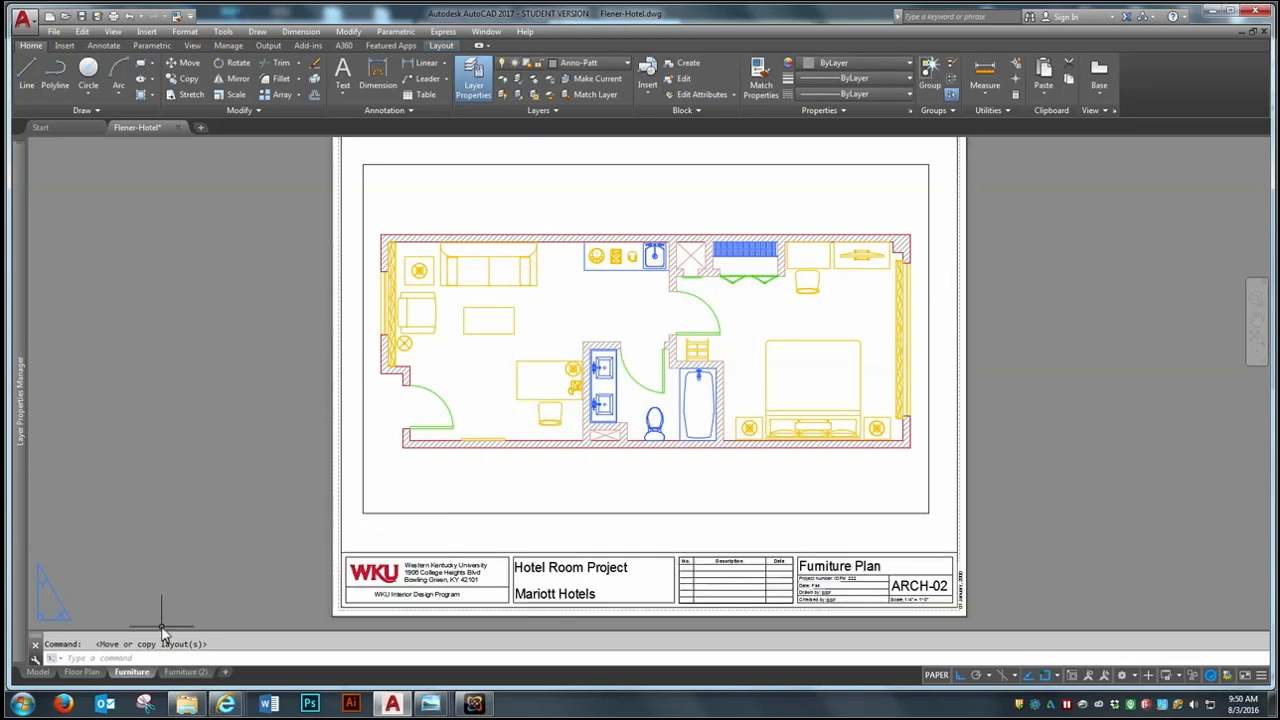
Step: Rename the copied Furniture layout as Elevation 1 and make it the current layout
right_click(197, 676)
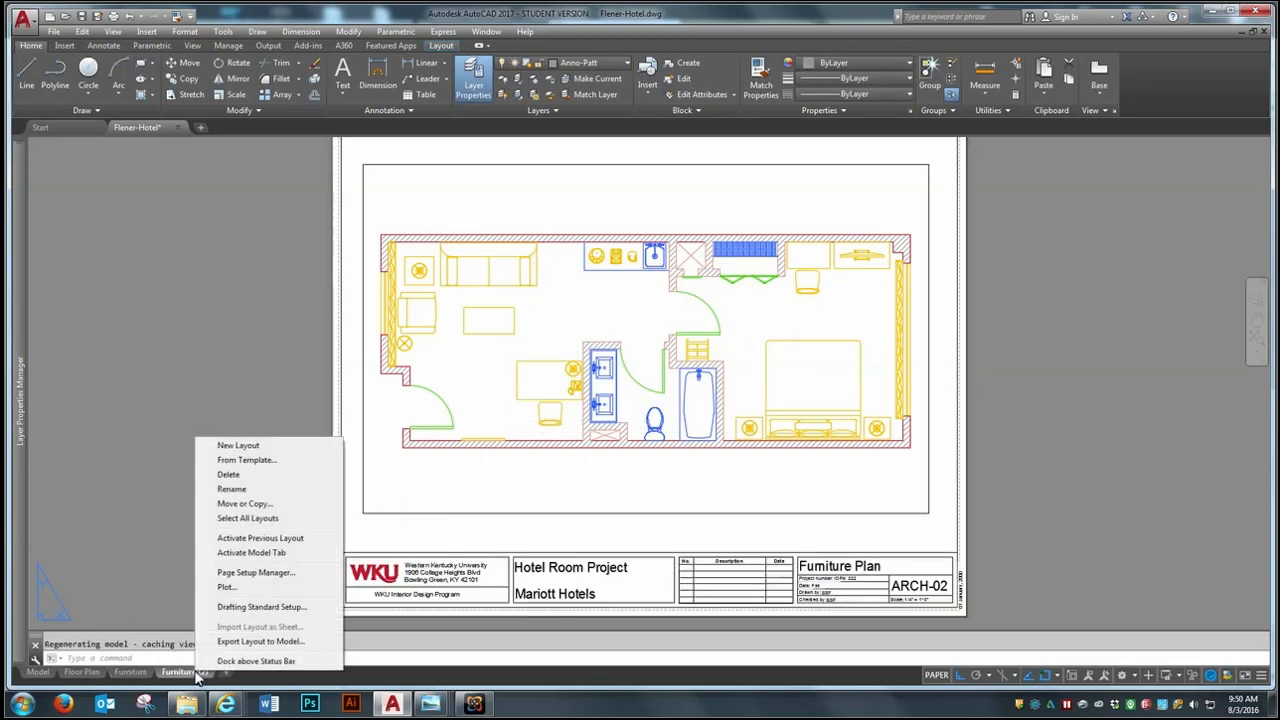
left_click(233, 490)
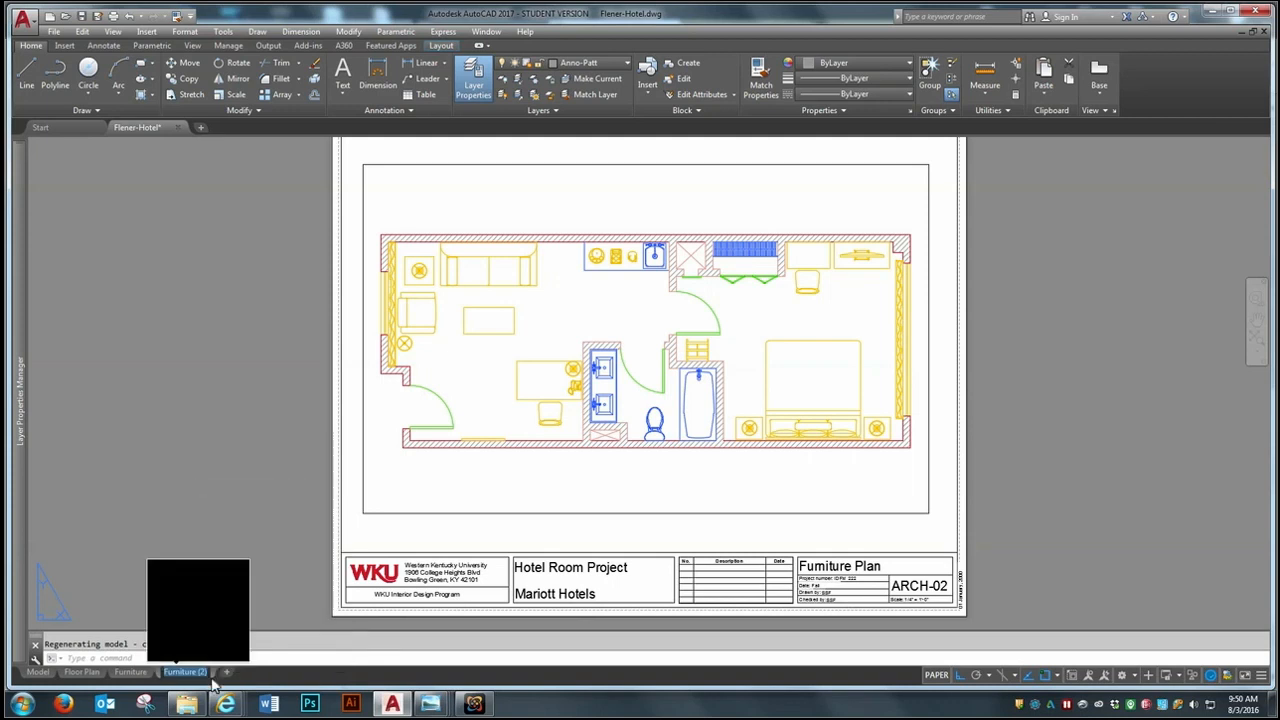
type("Elevation 1")
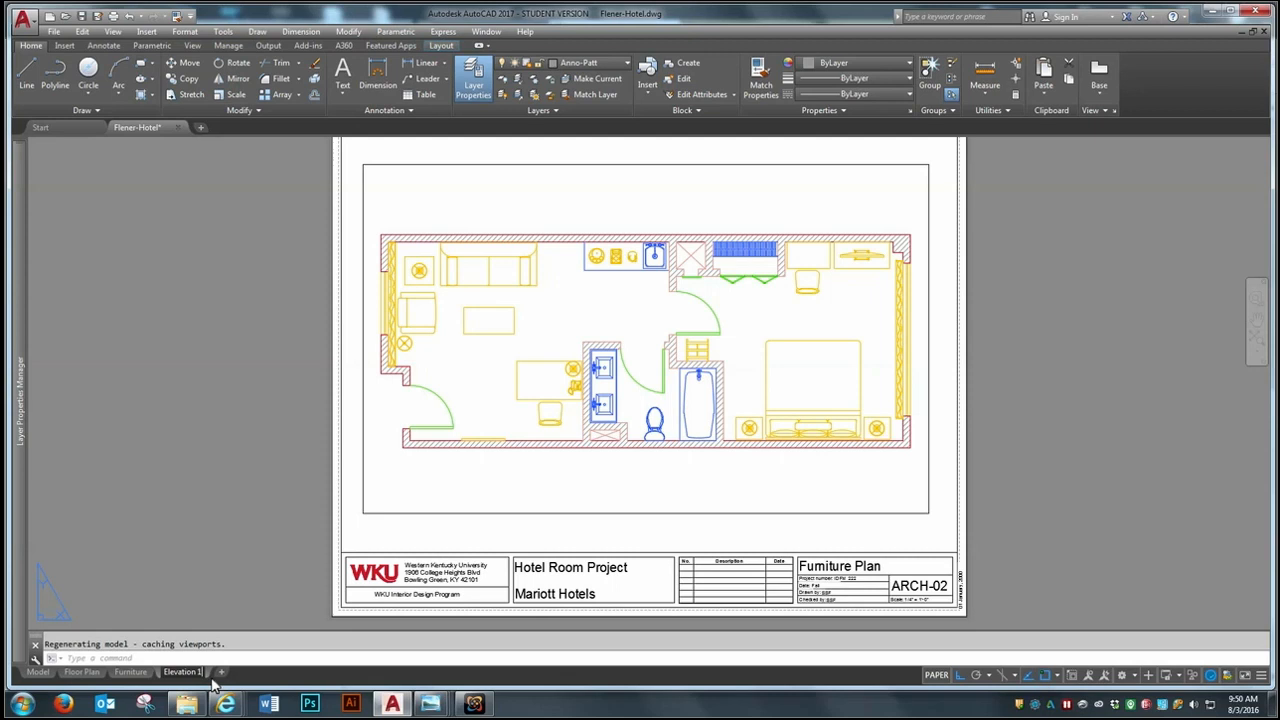
left_click(228, 557)
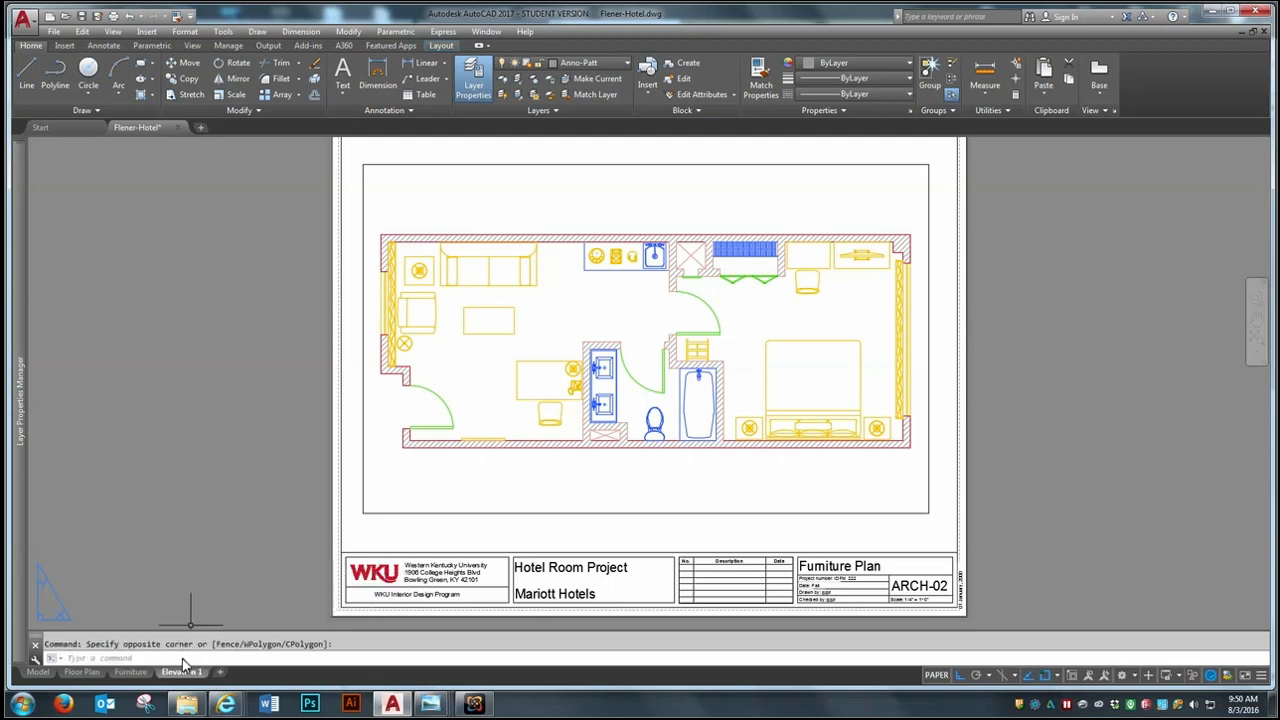
mouse_move(195, 674)
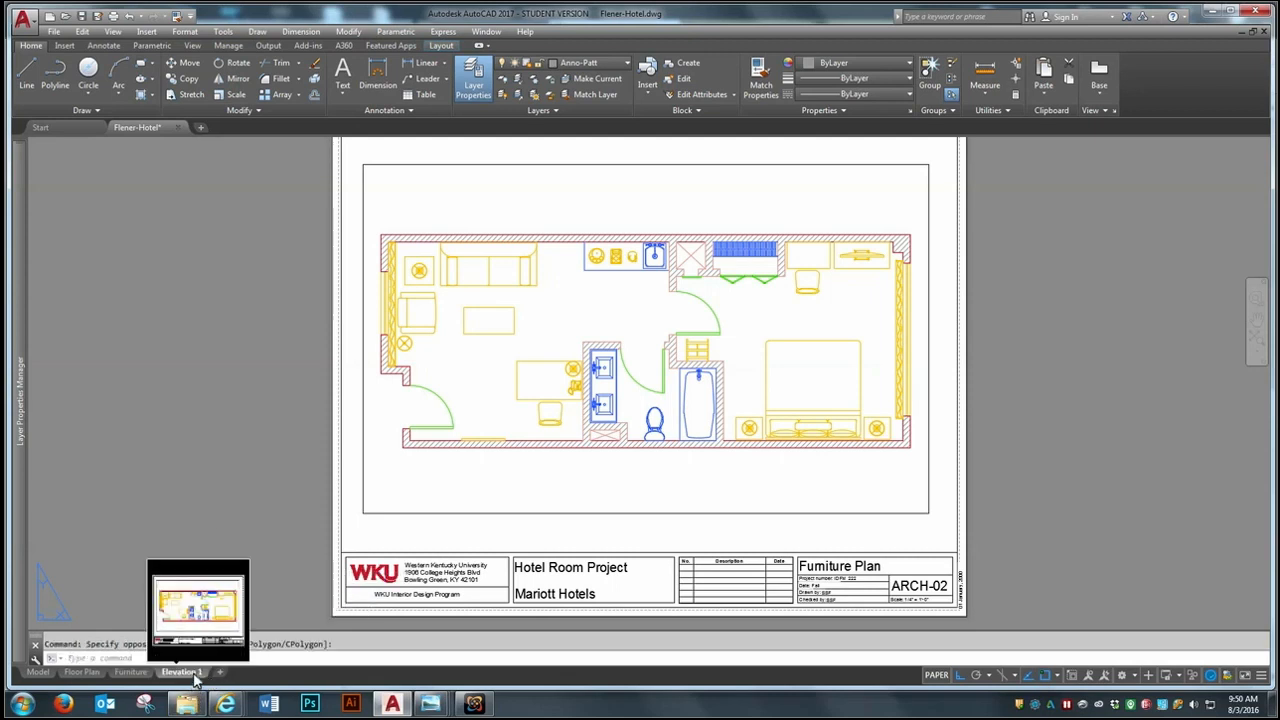
left_click(168, 673)
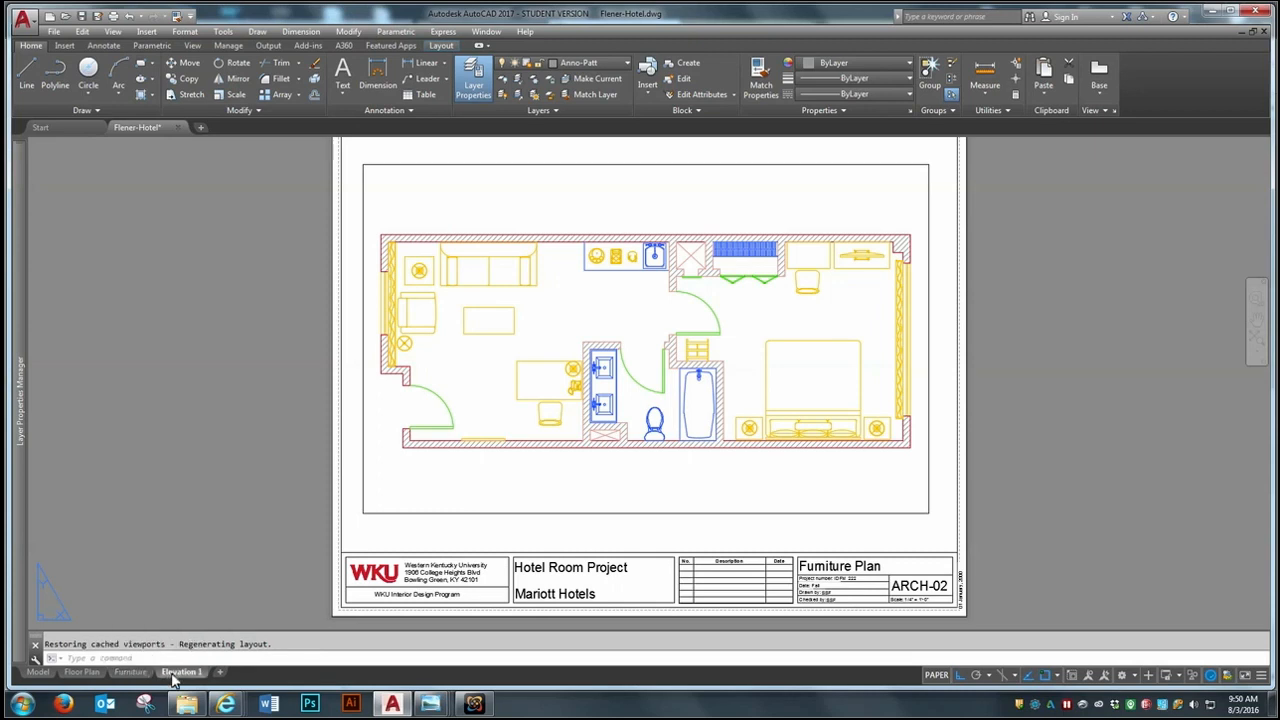
Step: Activate the viewport on the Elevation 1 sheet and pan from the furniture plan to the sofa and kitchenette elevation
left_click(661, 484)
left_click(660, 484)
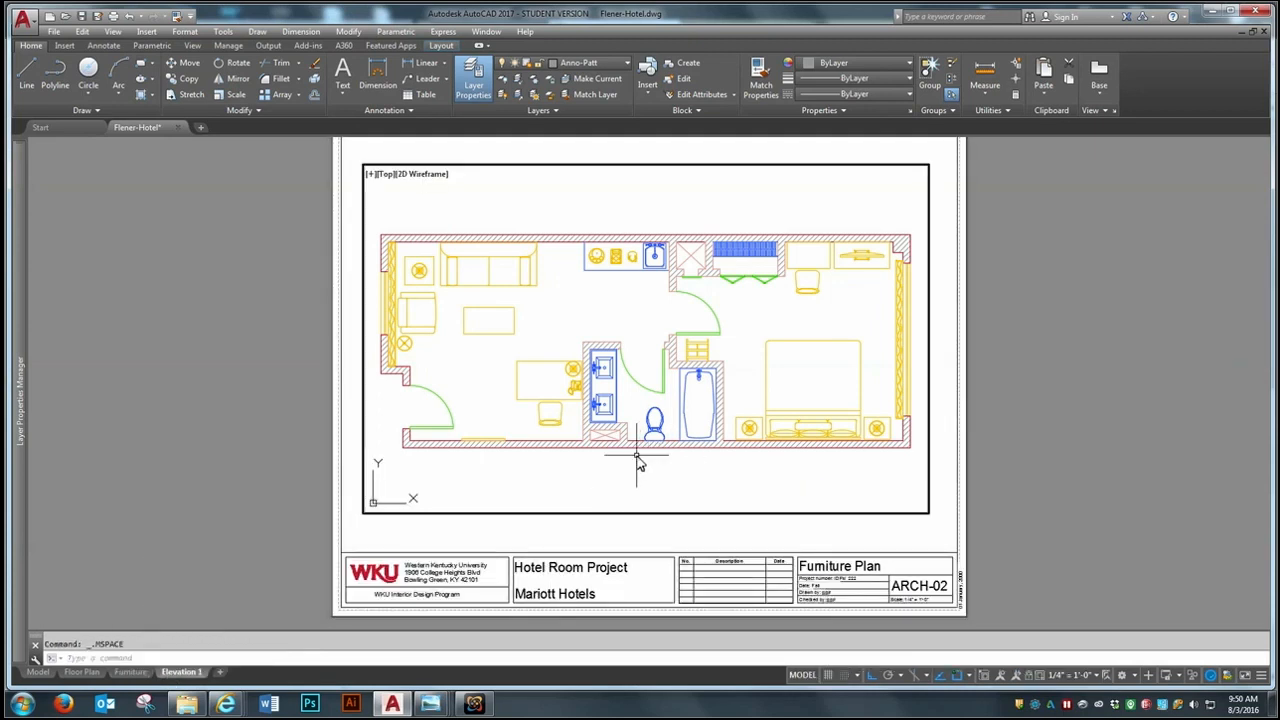
type("p")
key("Return")
left_click_drag(566, 248, 578, 505)
left_click_drag(566, 289, 566, 502)
left_click_drag(548, 234, 393, 340)
left_click_drag(482, 362, 451, 363)
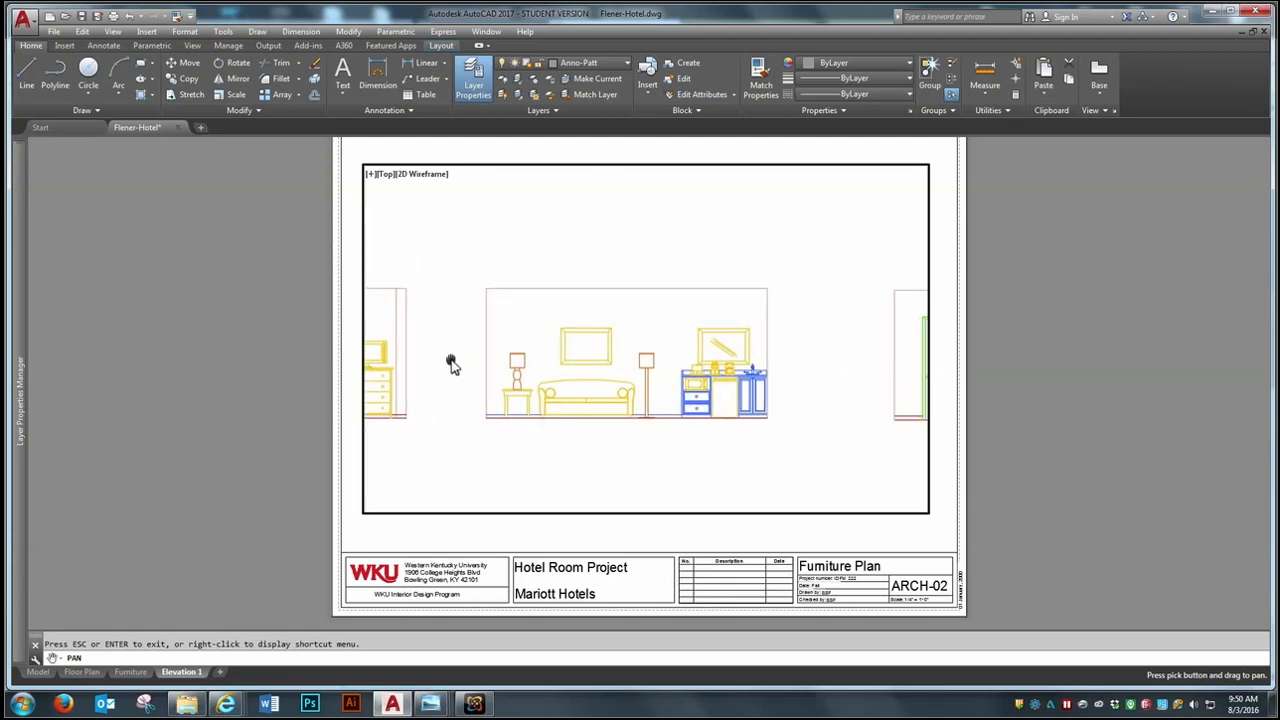
right_click(450, 363)
left_click(481, 369)
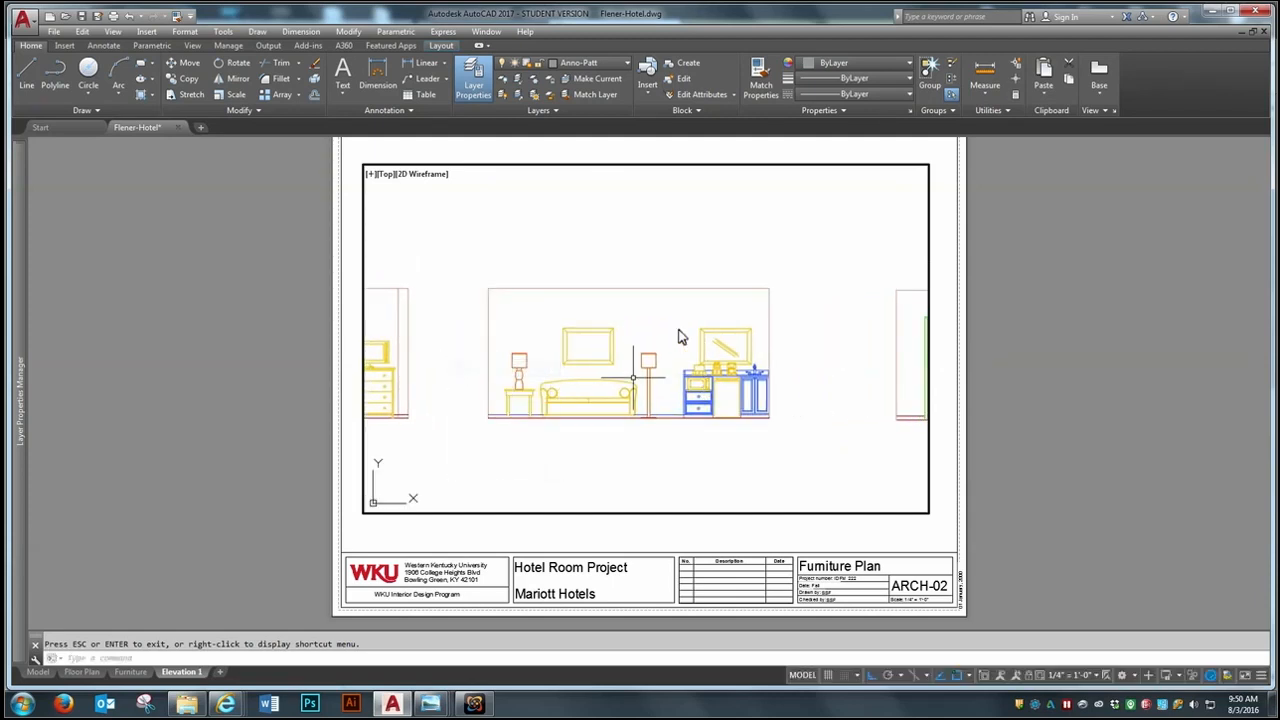
left_click(1097, 675)
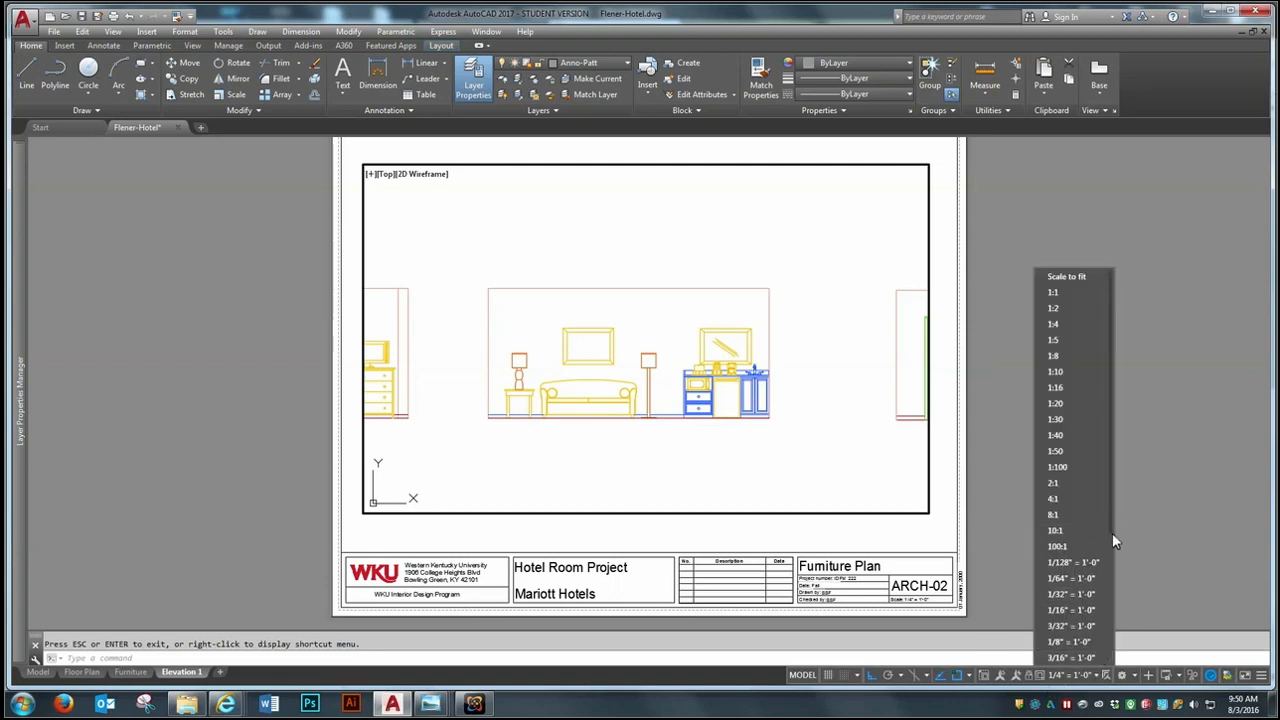
left_click(1109, 547)
left_click(1097, 675)
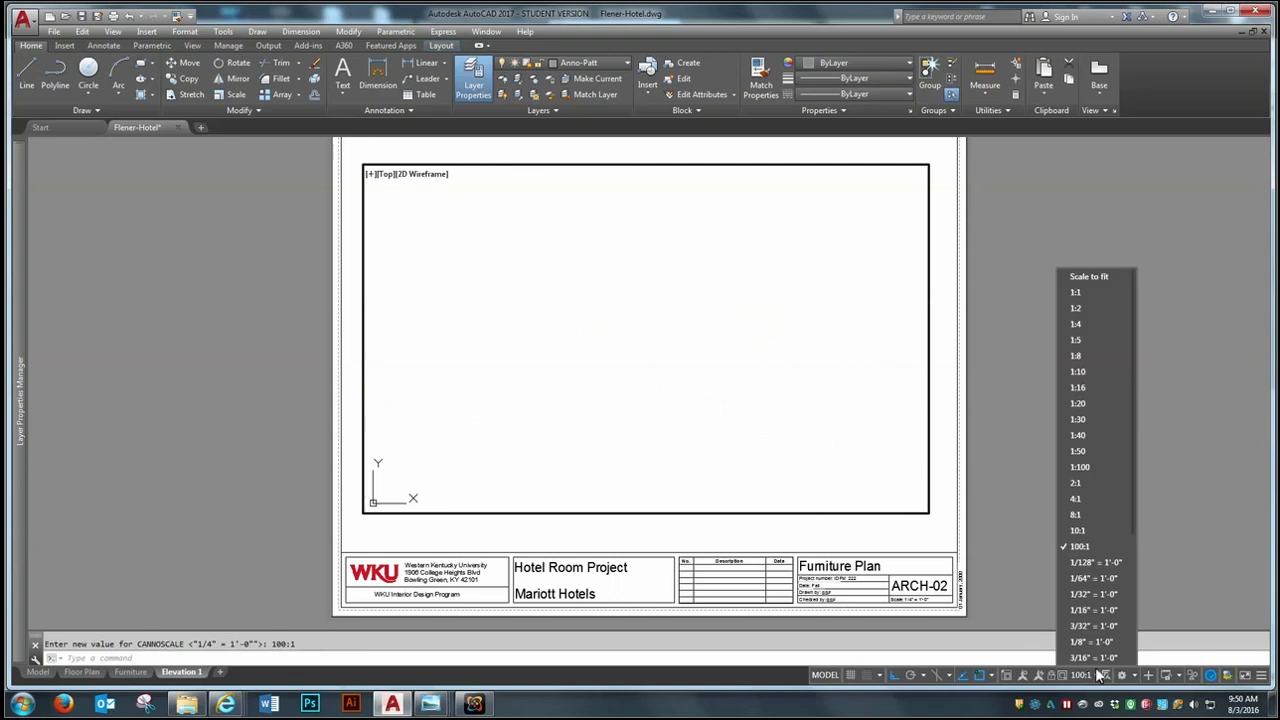
left_click(1128, 562)
Step: Set the active viewport's scale to 1/2" = 1'-0"
left_click(1068, 676)
scroll(1082, 594, "down", 3)
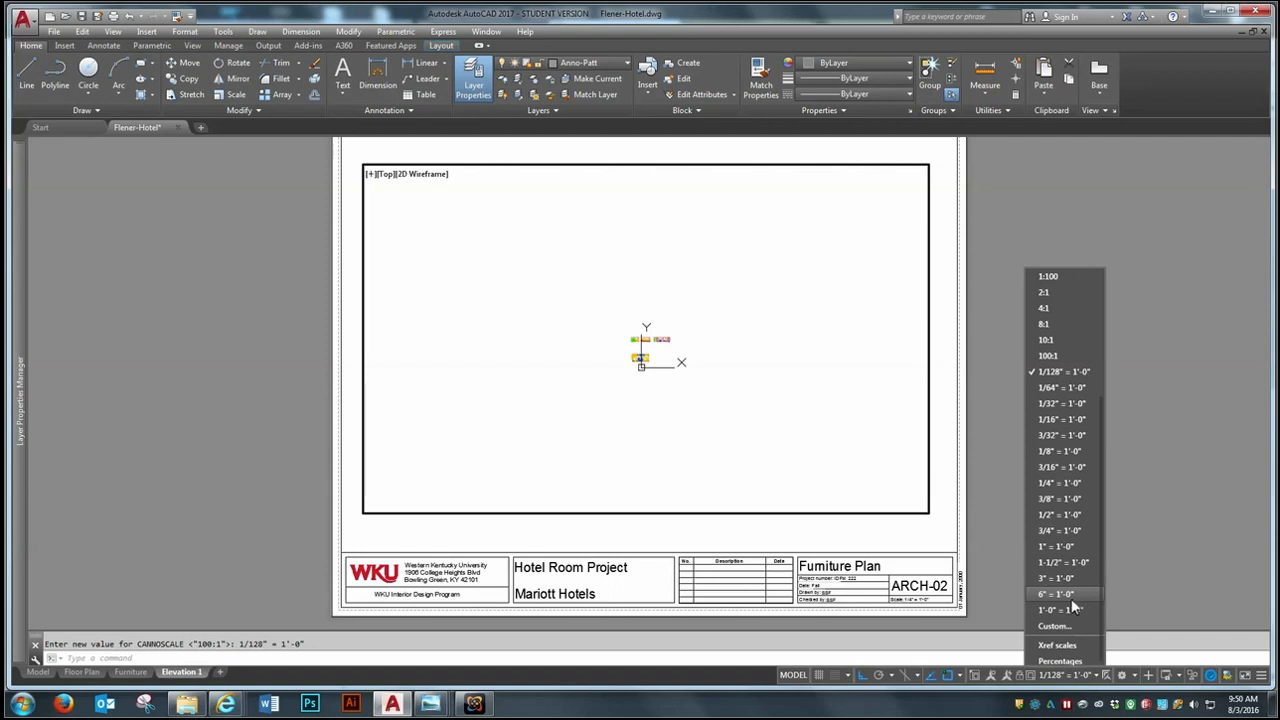
left_click(1066, 514)
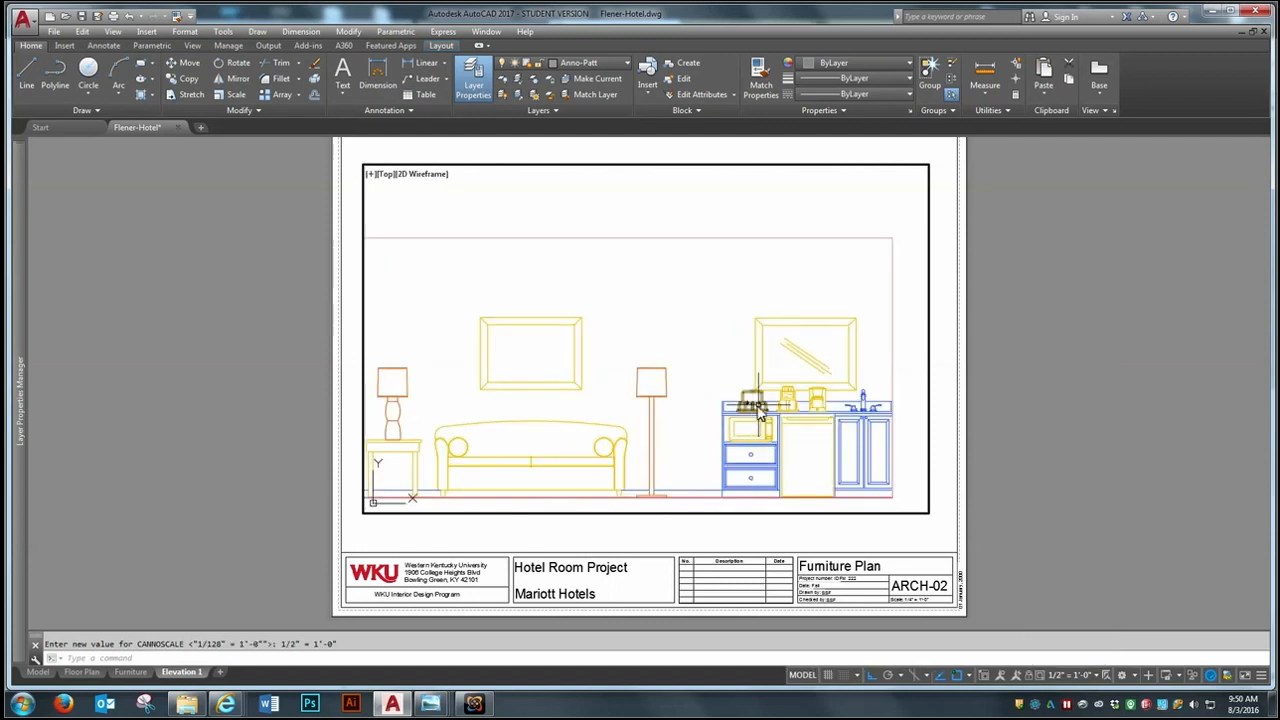
Step: Shift the sofa and kitchenette elevation right and slightly up inside the viewport, and return to paper space
type("p")
key("Return")
left_click_drag(666, 360, 699, 352)
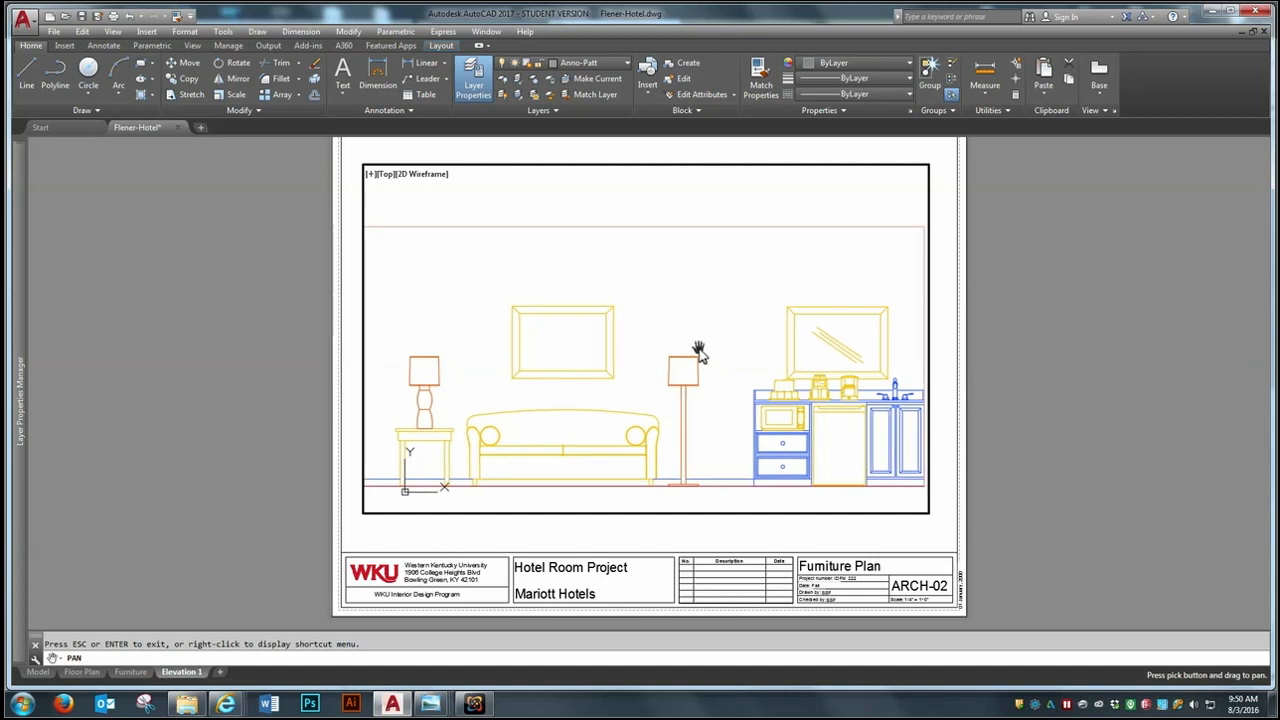
right_click(699, 352)
left_click(727, 358)
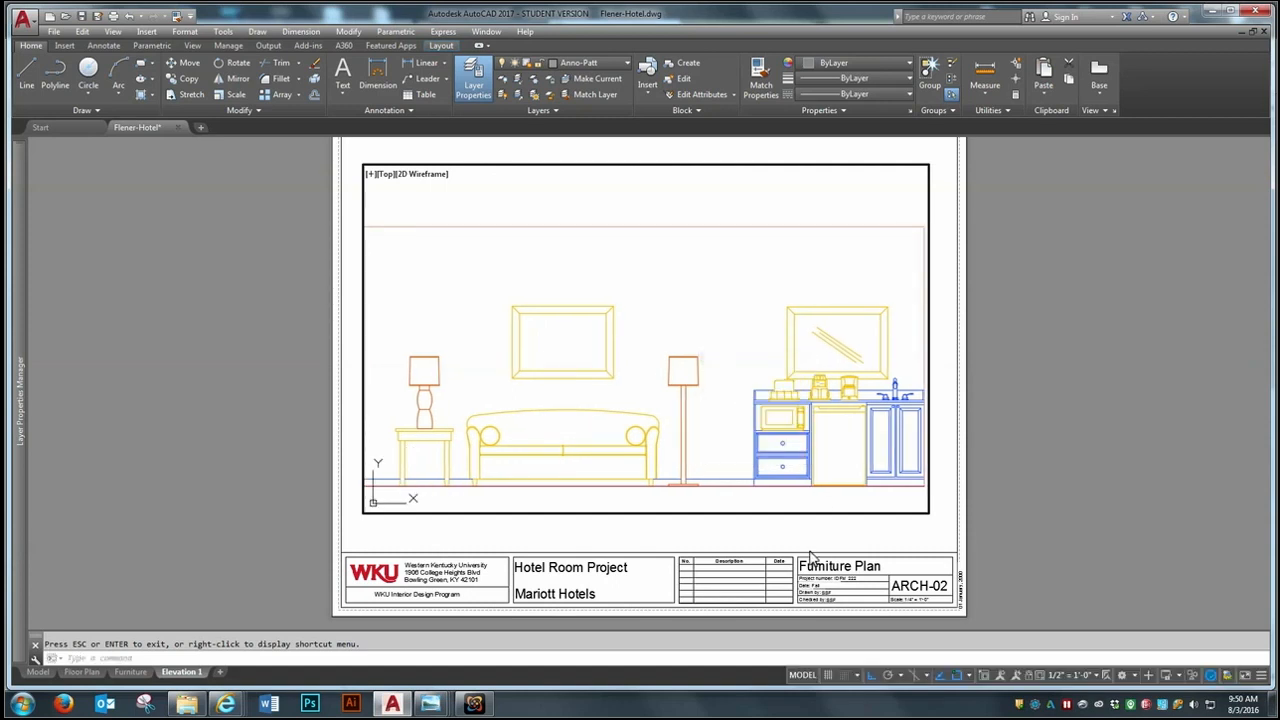
double_click(1013, 516)
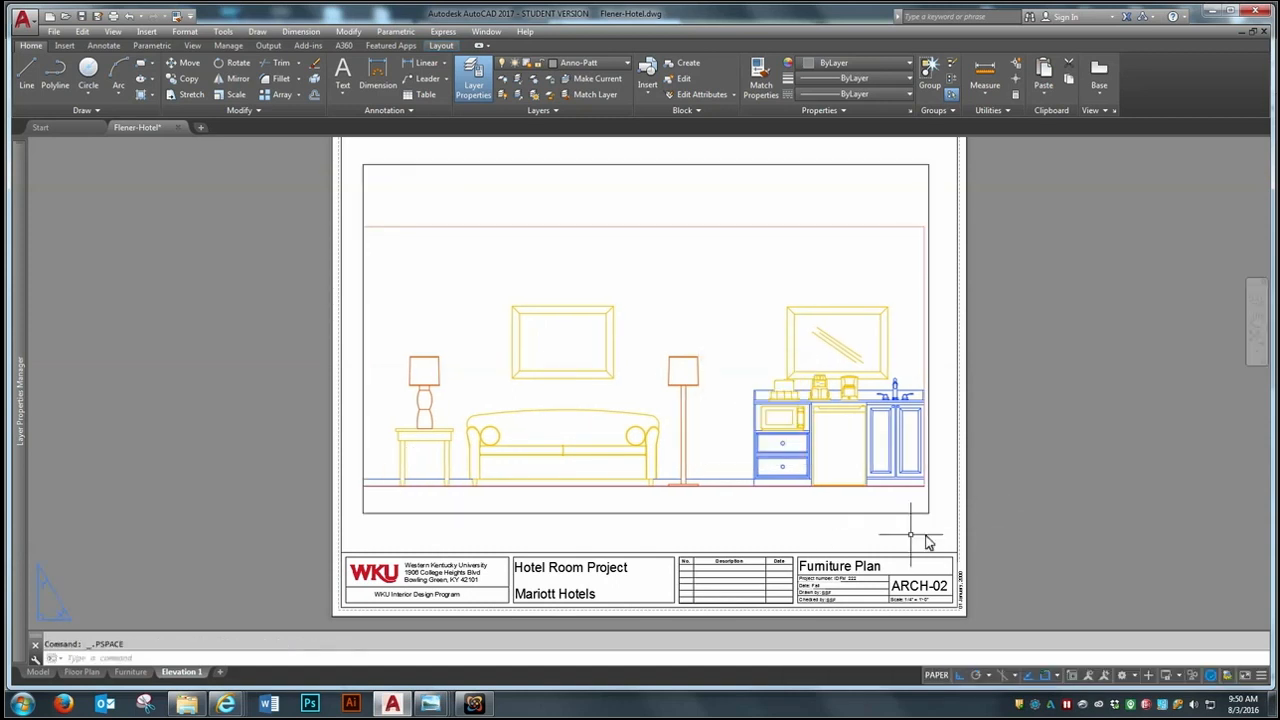
Step: Widen the viewport frame outward on both sides to make room for the full elevation
left_click(880, 513)
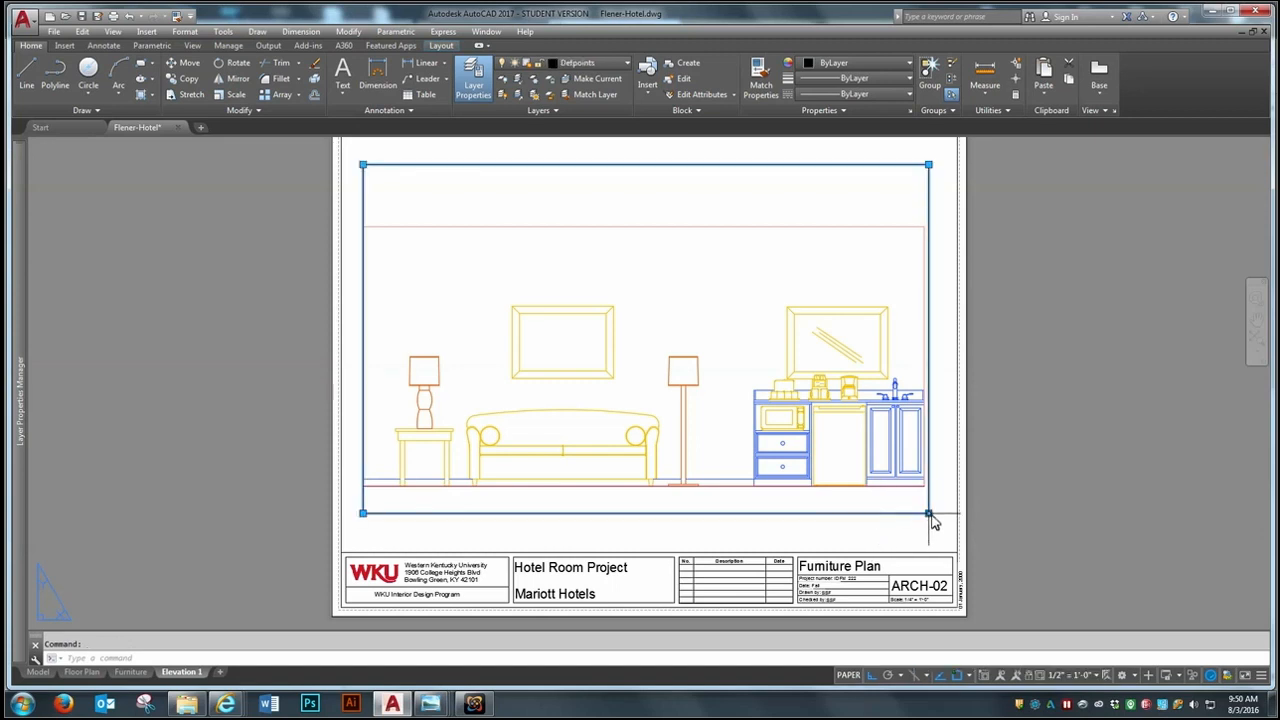
left_click(928, 513)
left_click(946, 521)
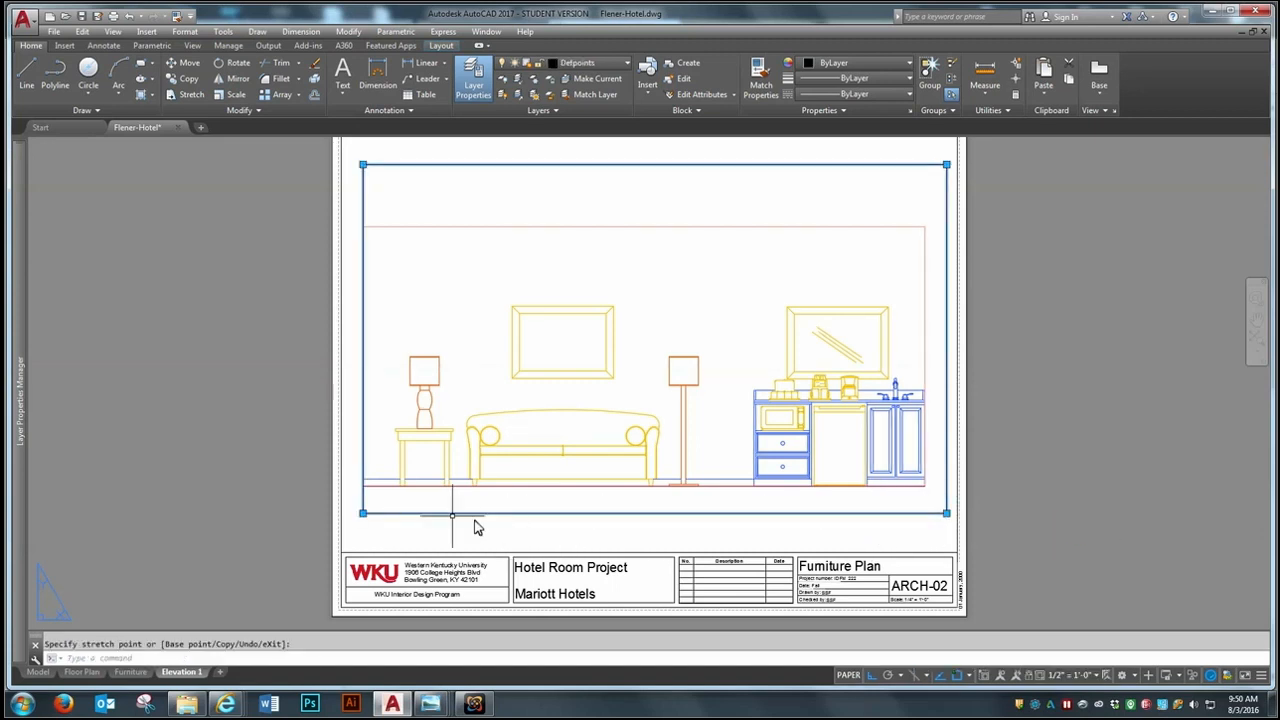
left_click(363, 514)
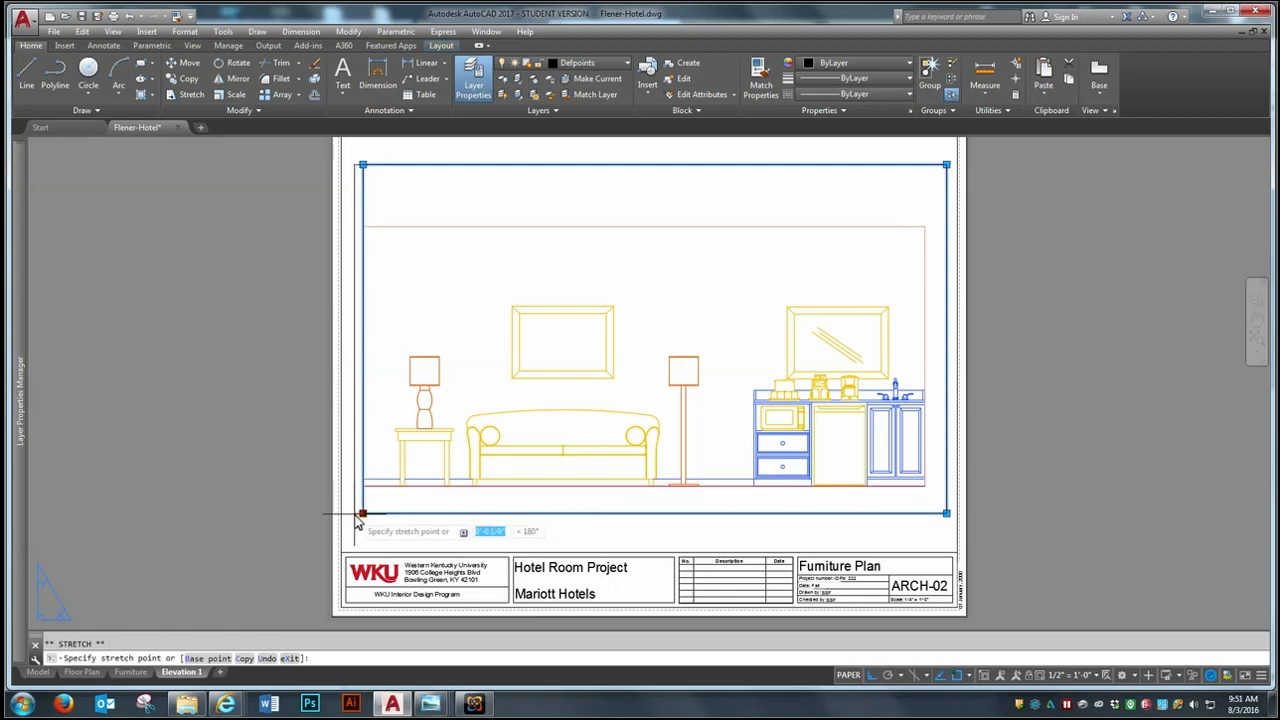
left_click(351, 514)
key("Escape")
Step: Centre the whole sitting area elevation within the widened viewport and return to paper space
double_click(508, 504)
type("p")
key("Return")
left_click_drag(538, 370, 545, 363)
right_click(563, 358)
left_click(575, 366)
double_click(1009, 446)
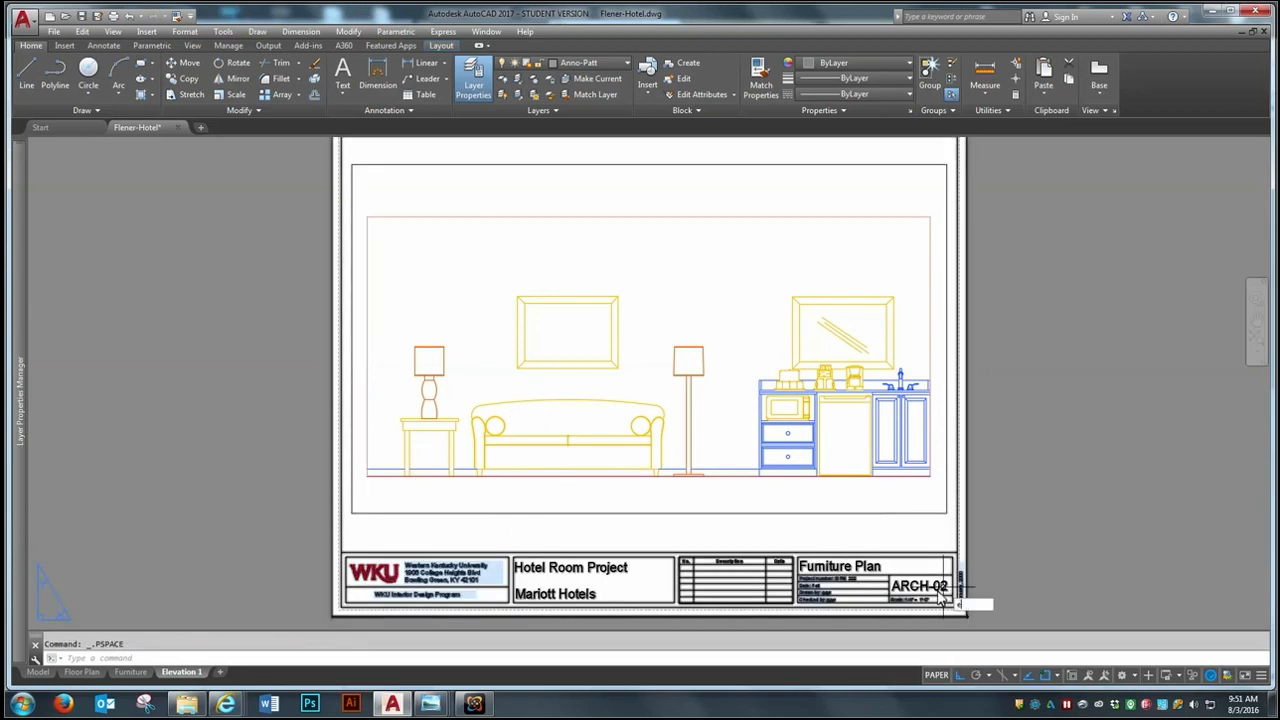
Step: Open the title block attributes and set the sheet title to "Sitting Area Elevation"
double_click(905, 588)
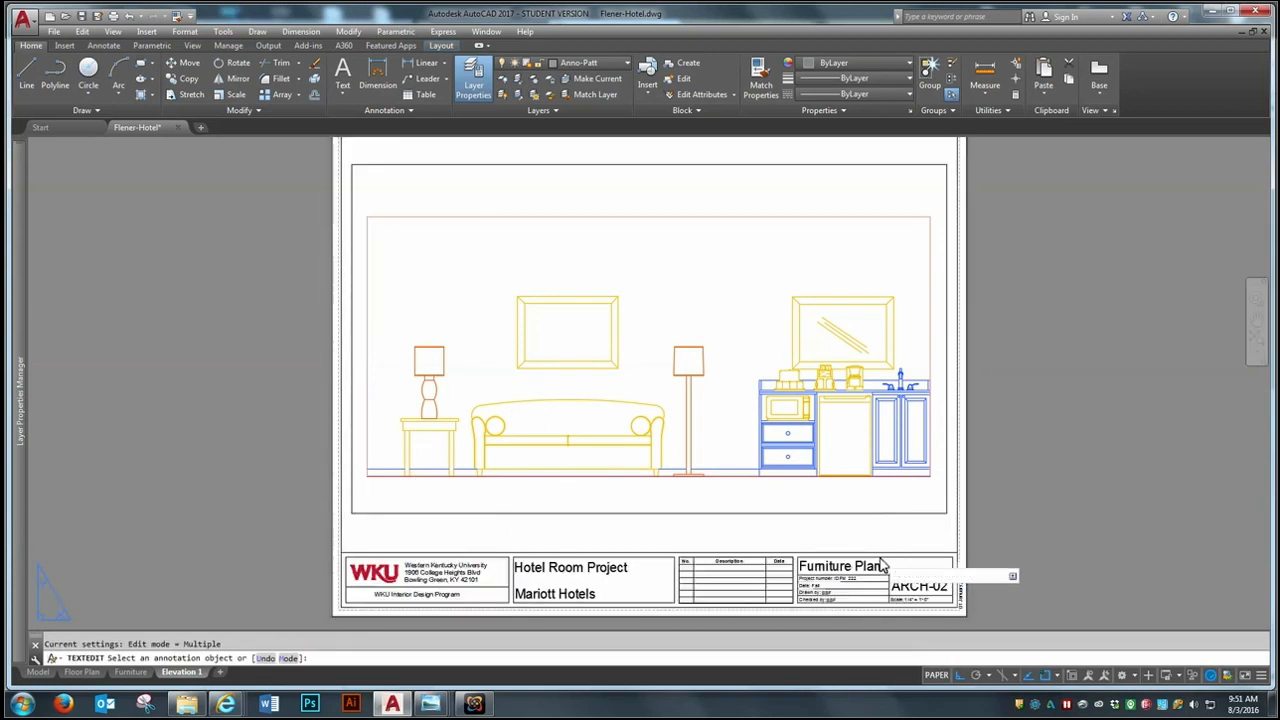
left_click(546, 556)
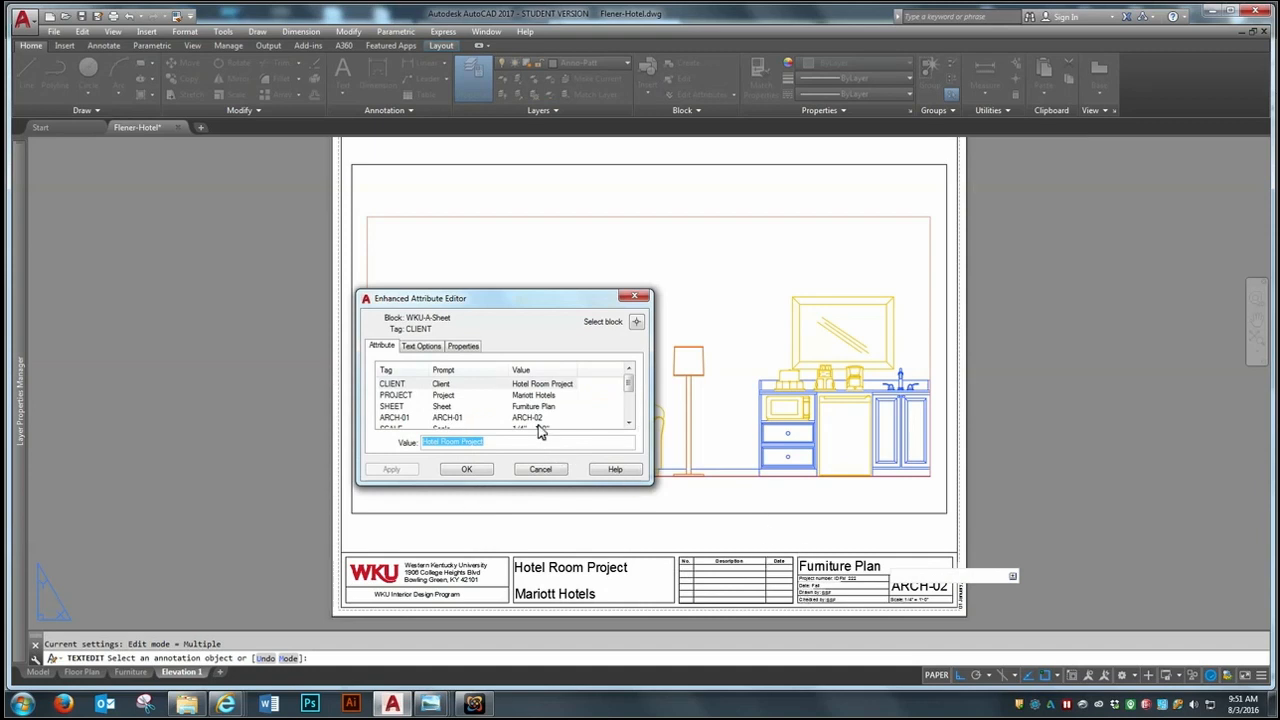
left_click_drag(630, 390, 632, 388)
left_click(558, 408)
left_click_drag(475, 445, 389, 448)
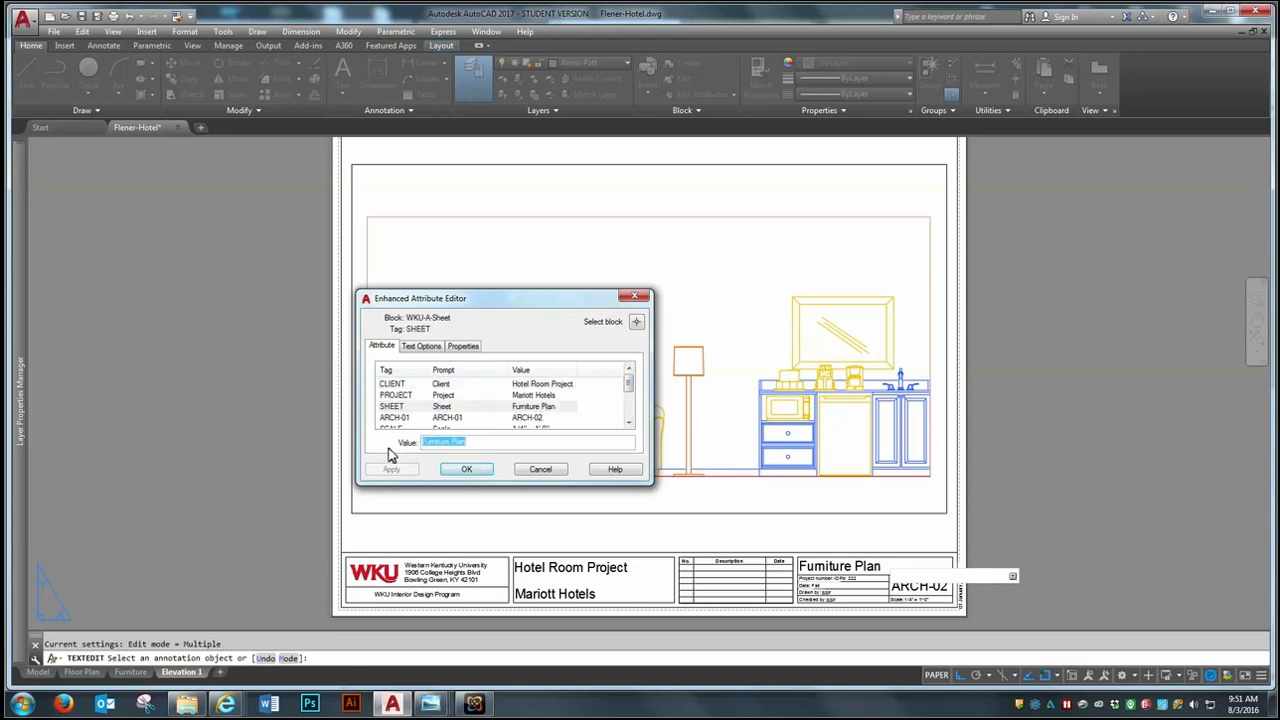
type("Sitting Area")
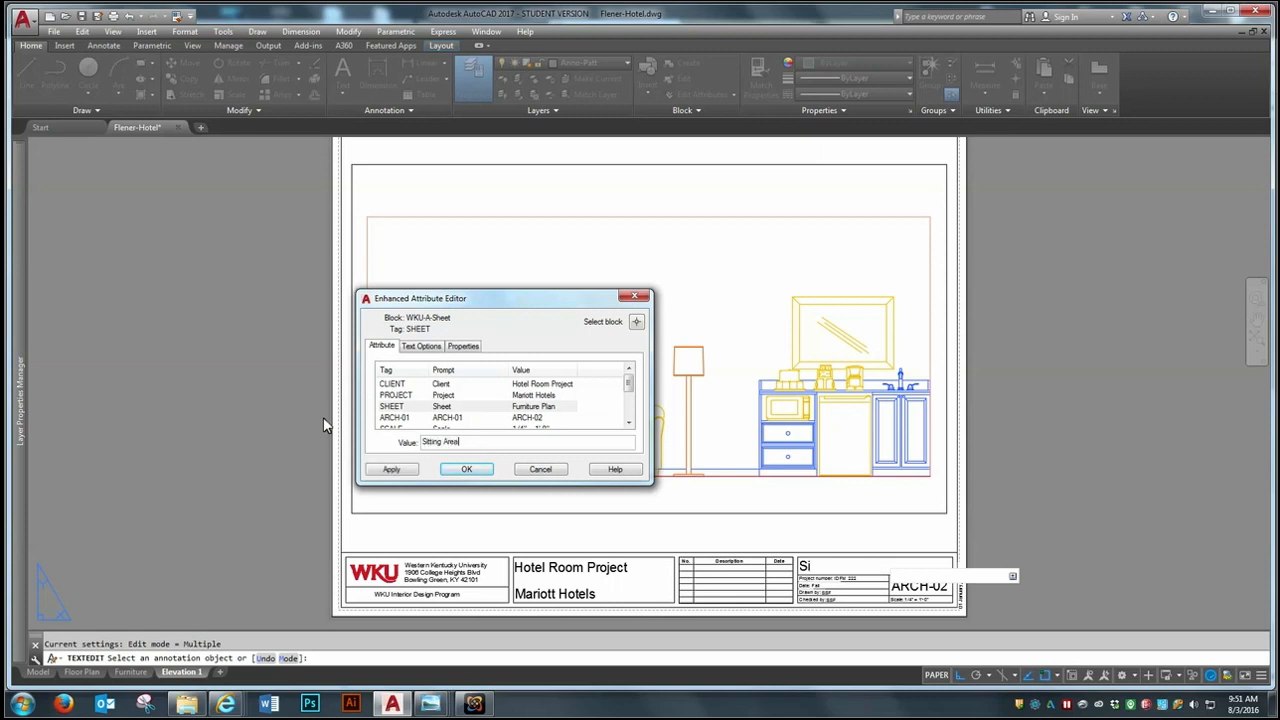
type(" Elevation")
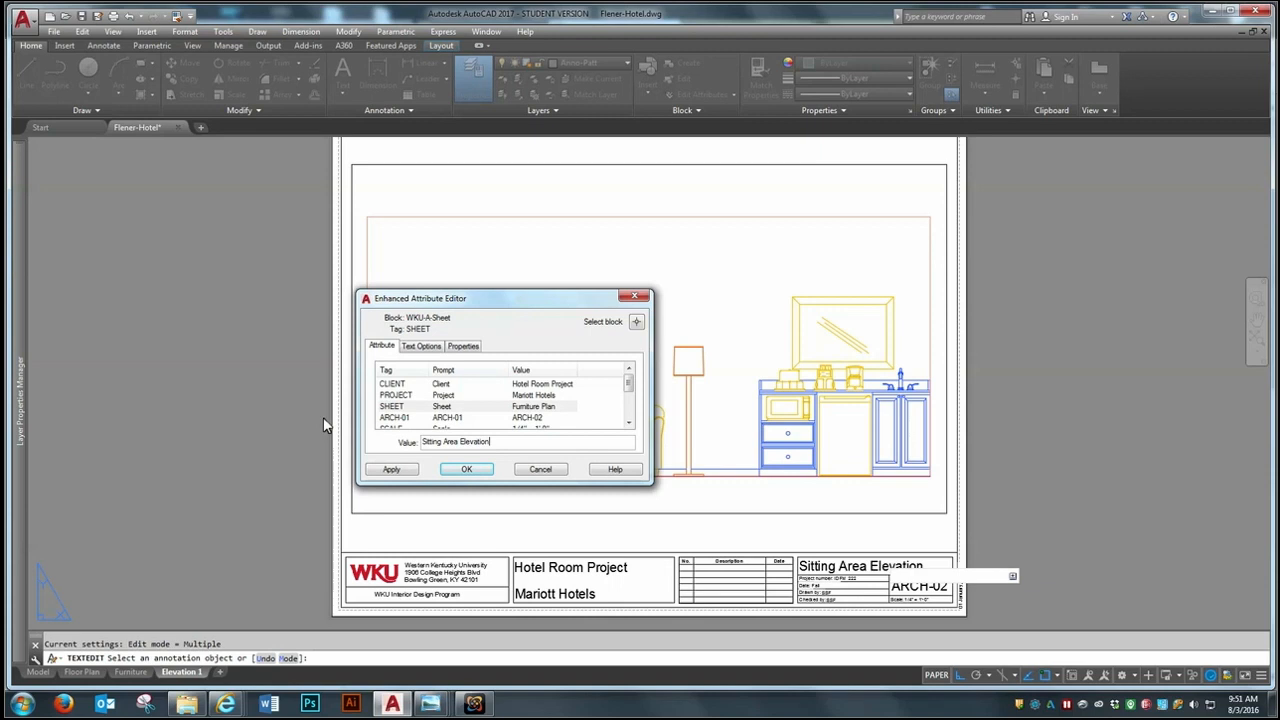
Step: Set the title block's sheet number to ARCH-03 and its scale to 1/2" = 1'-0", and finish text editing
left_click(512, 418)
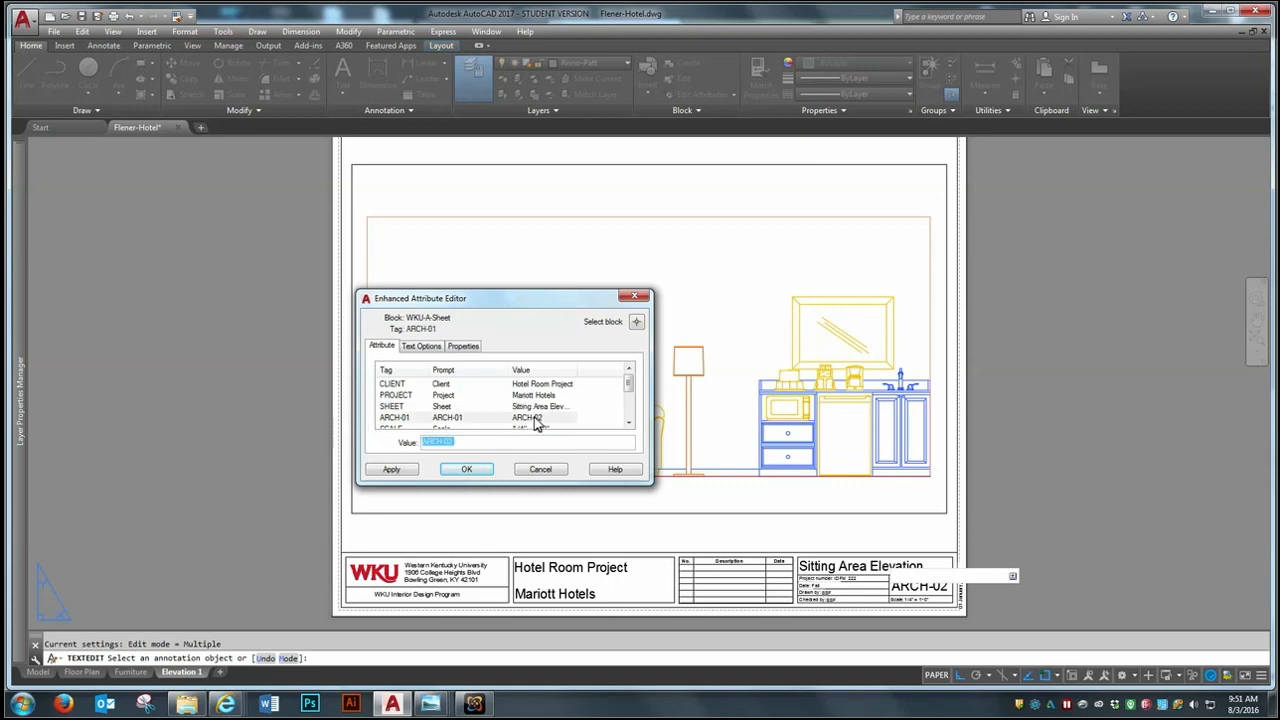
left_click(453, 443)
type("03")
left_click(629, 423)
left_click(629, 423)
left_click(450, 406)
left_click(433, 447)
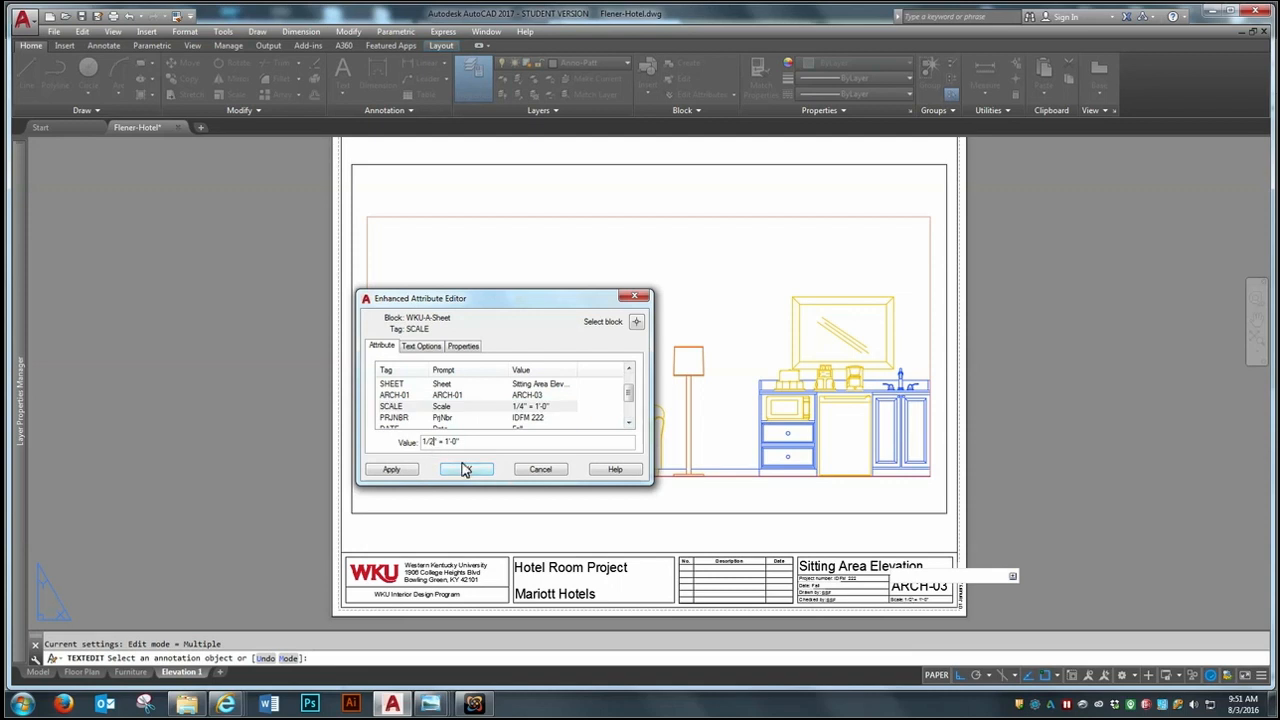
left_click(465, 470)
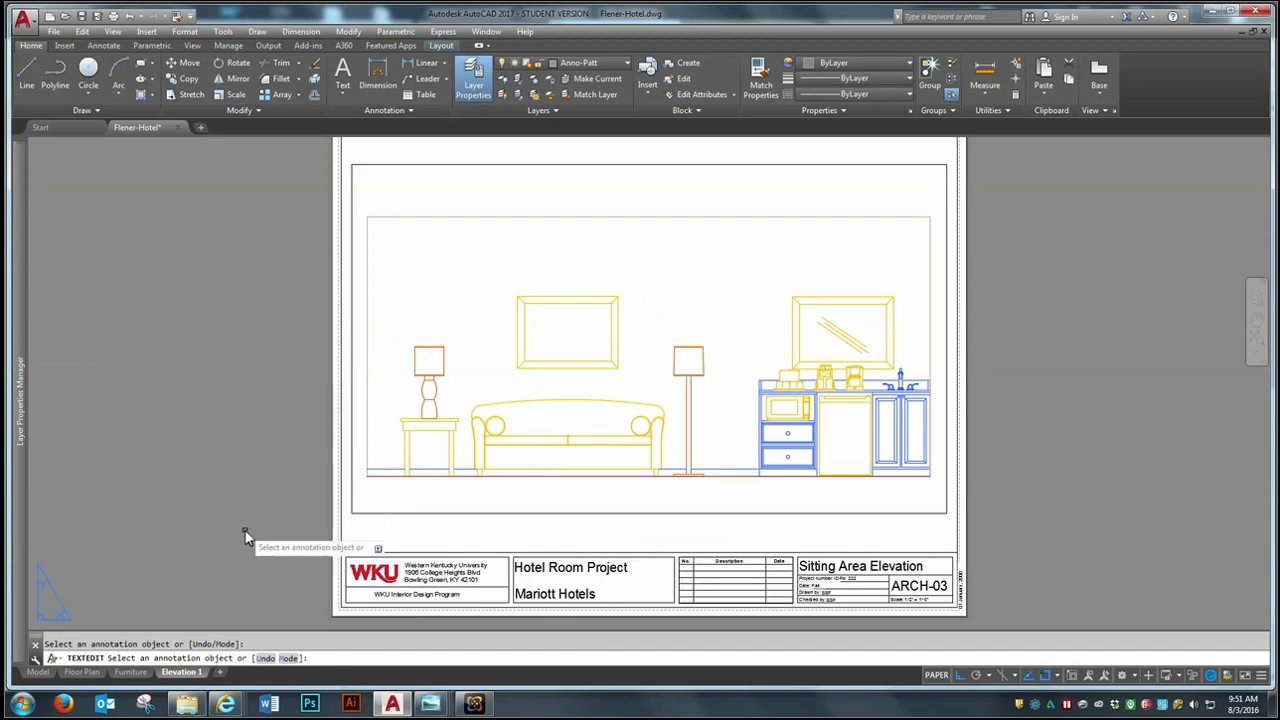
key("Return")
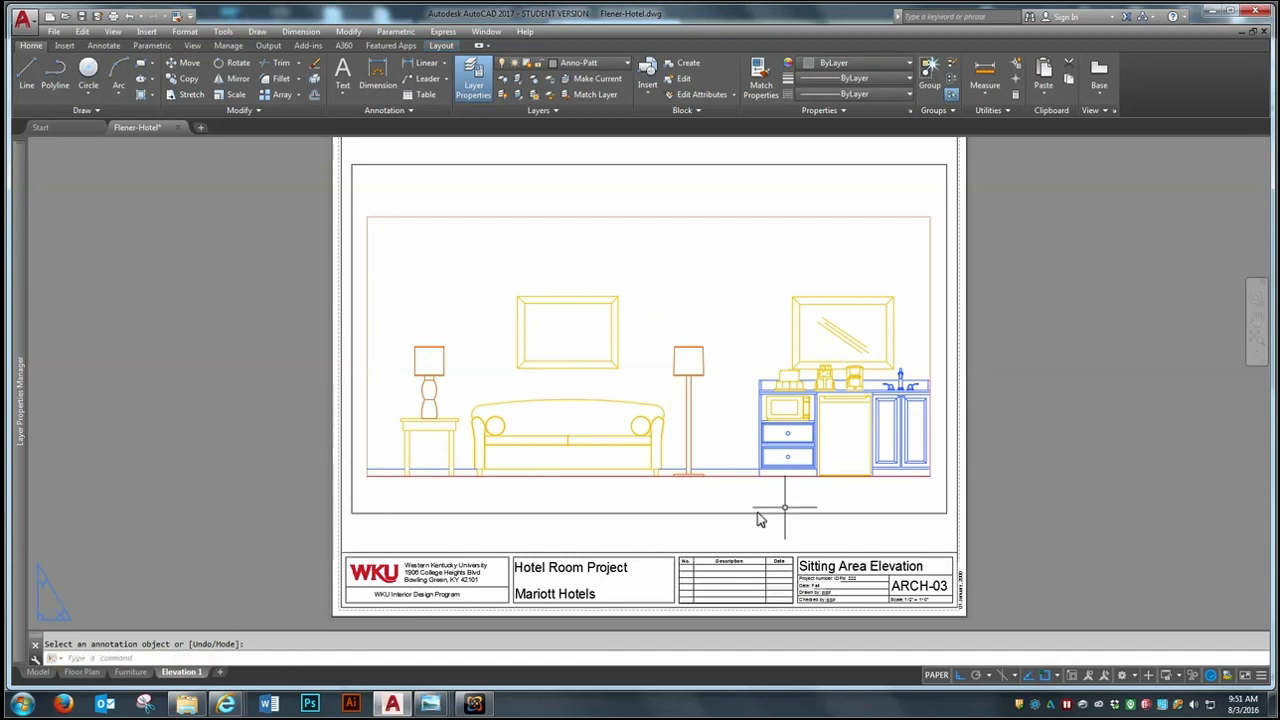
Step: Create a copy of the Elevation 1 layout and place it at the end of the layouts
right_click(186, 680)
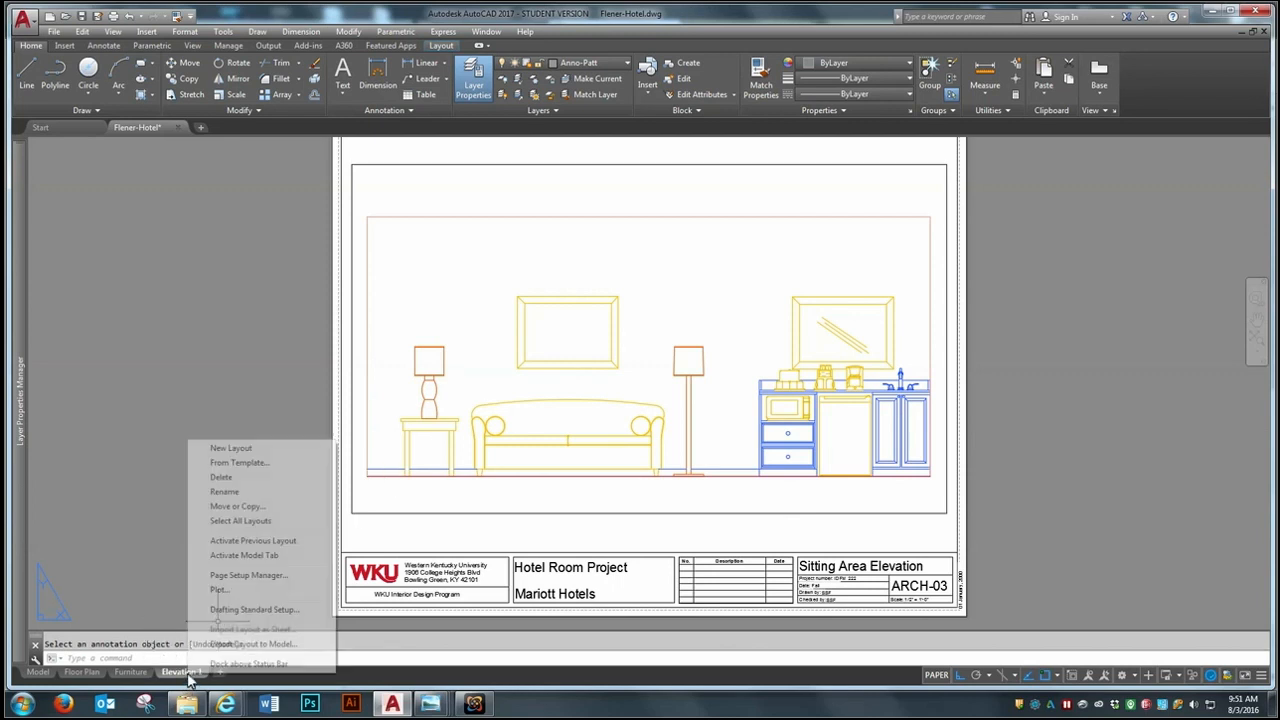
left_click(245, 506)
left_click(558, 371)
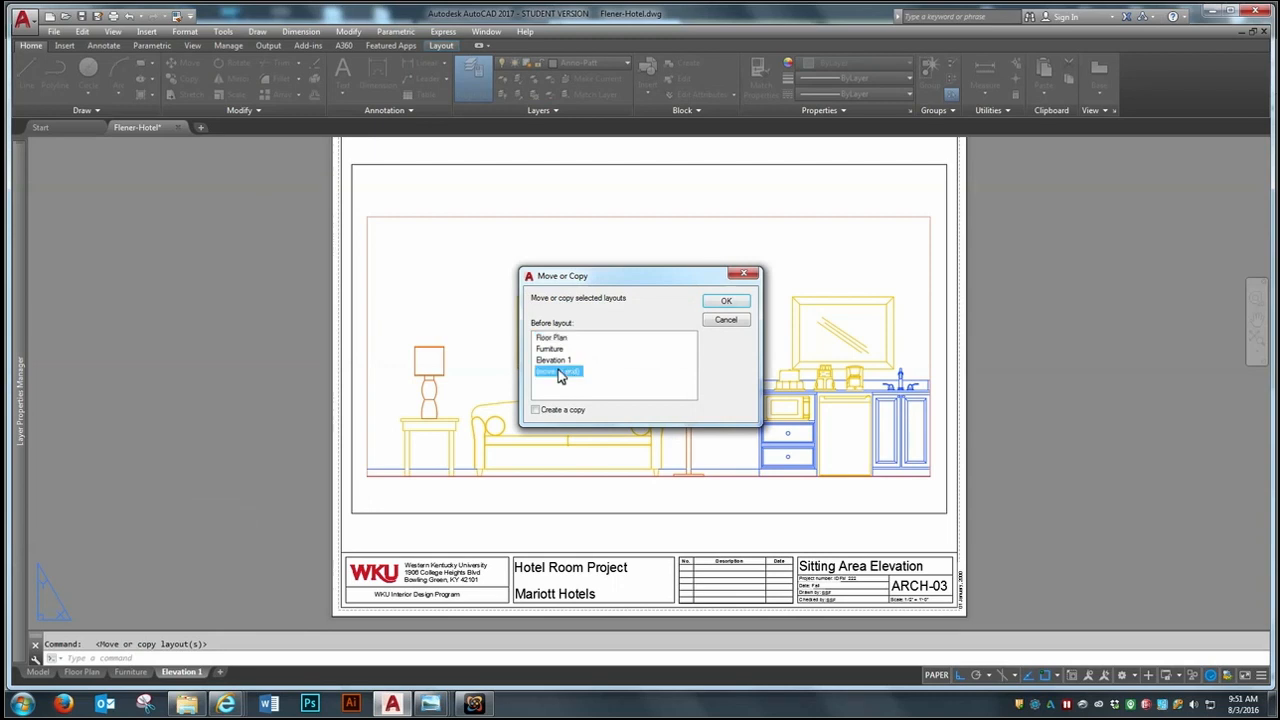
left_click(536, 410)
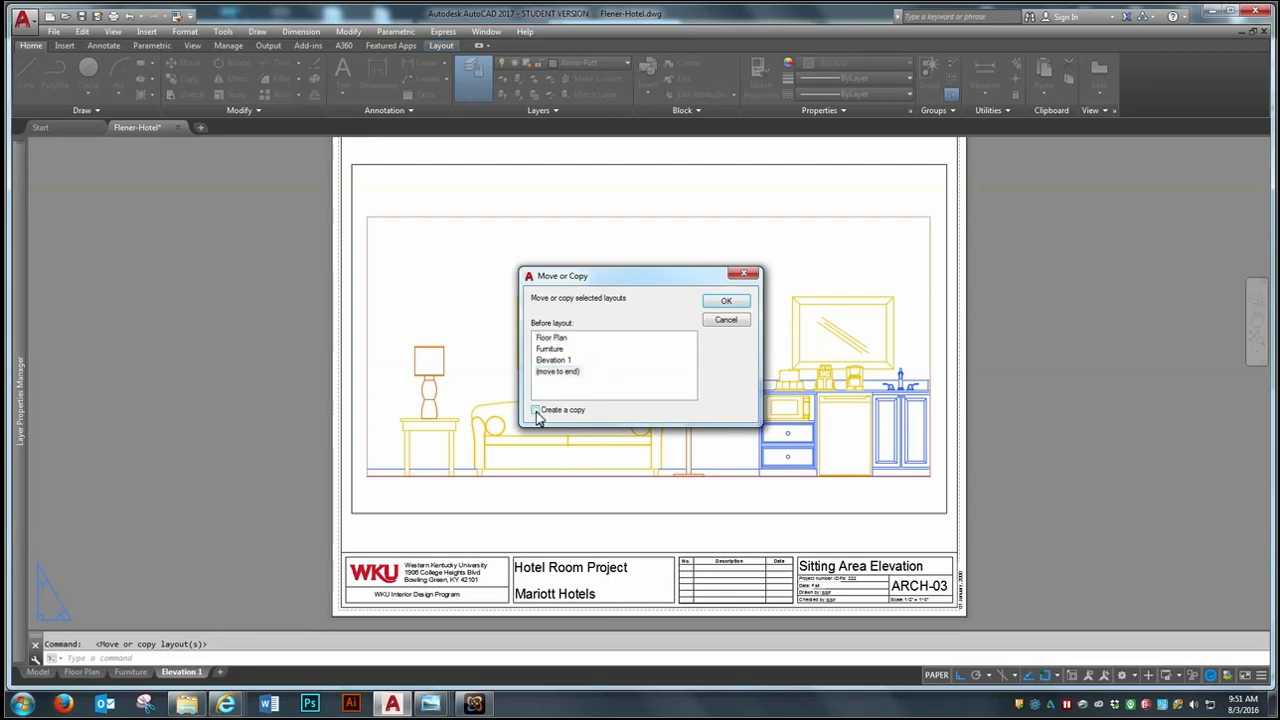
left_click(746, 304)
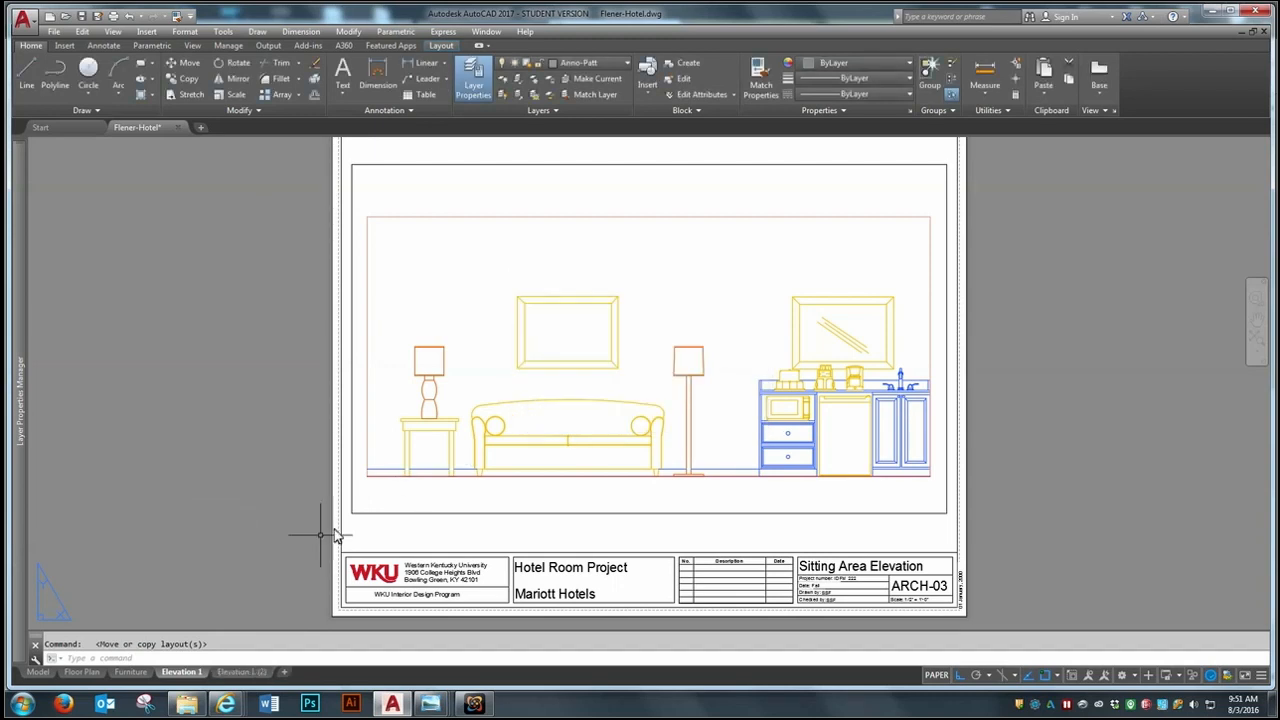
Step: Rename the copied Elevation 1 layout as Elevation 2 and make it the current layout
right_click(240, 673)
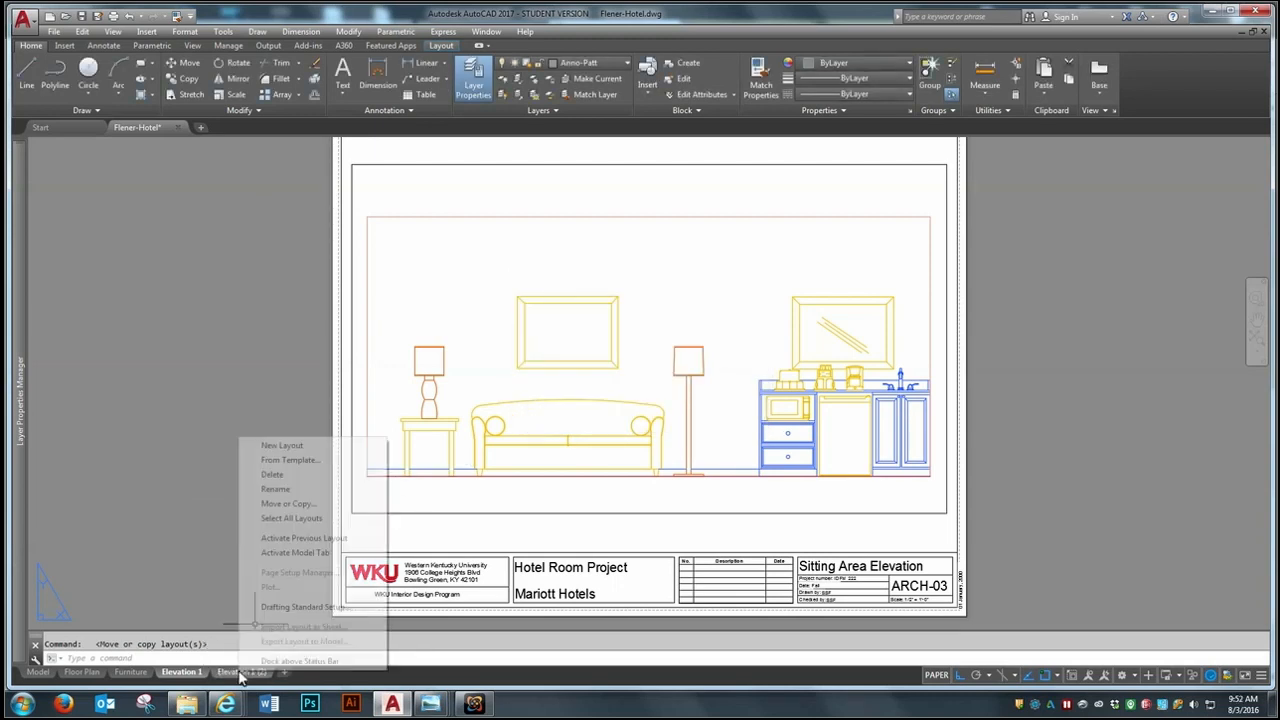
left_click(274, 489)
type("Elev")
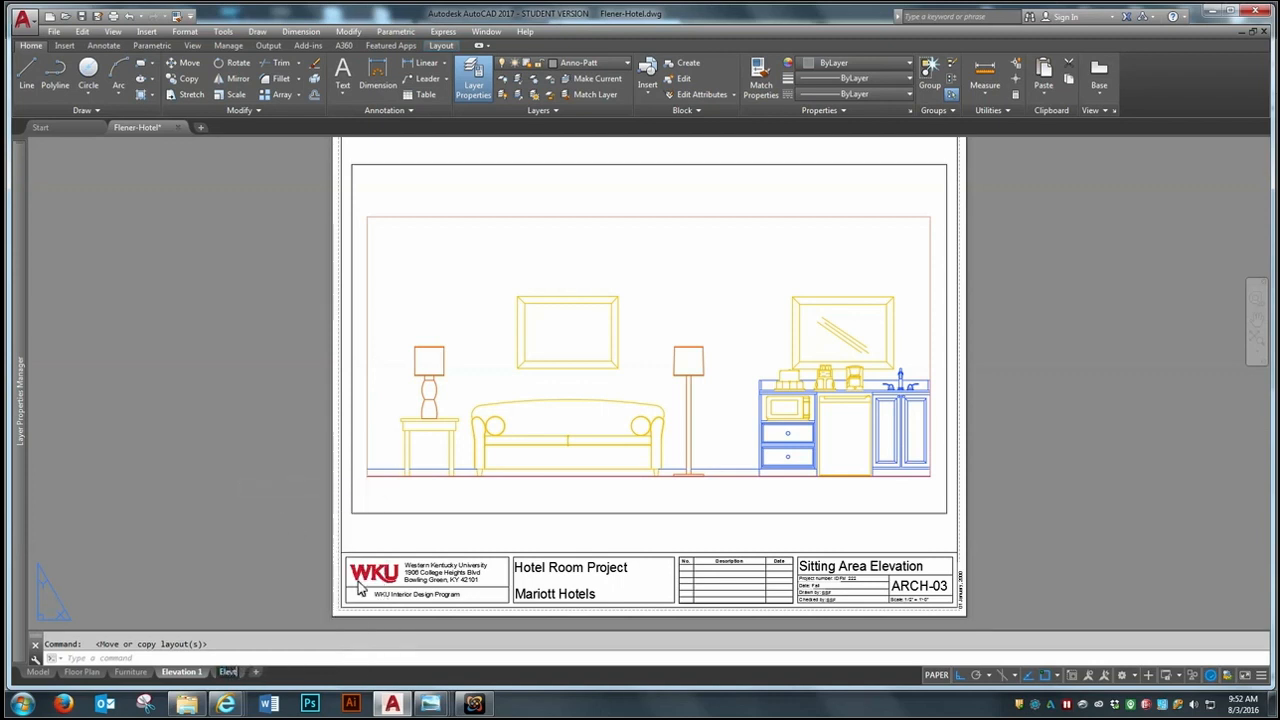
type("at")
left_click(257, 609)
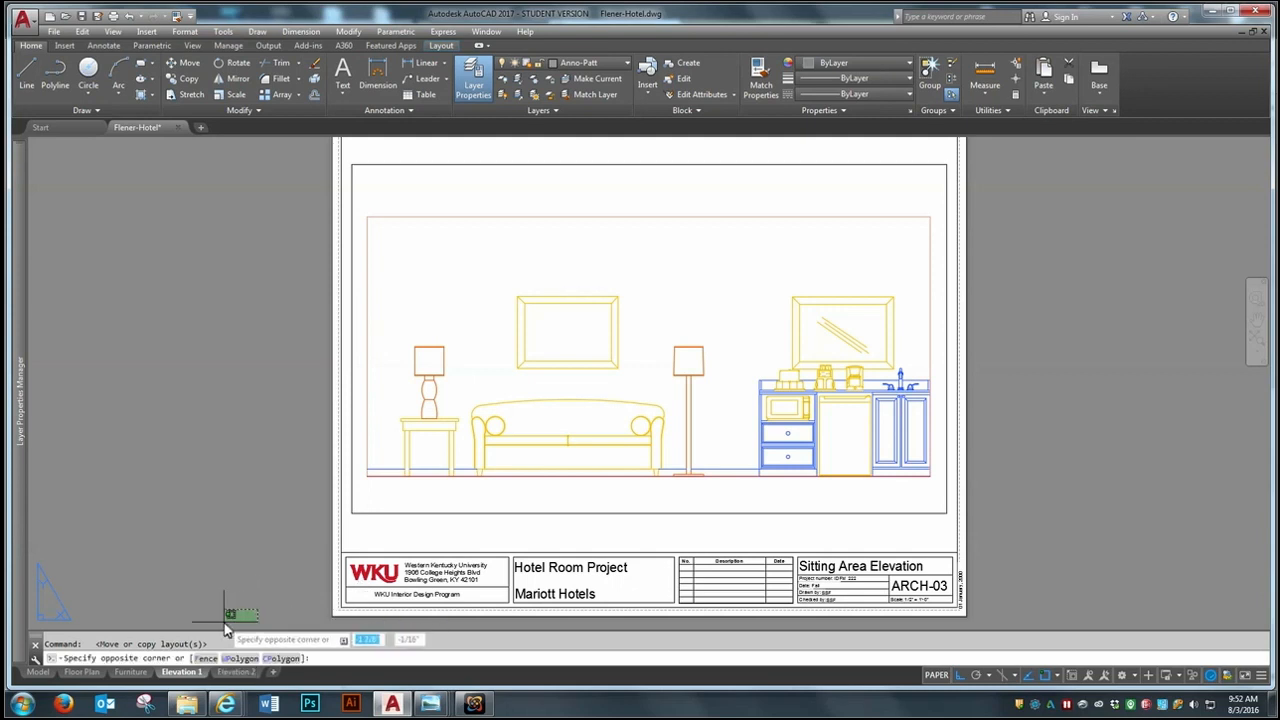
left_click(236, 672)
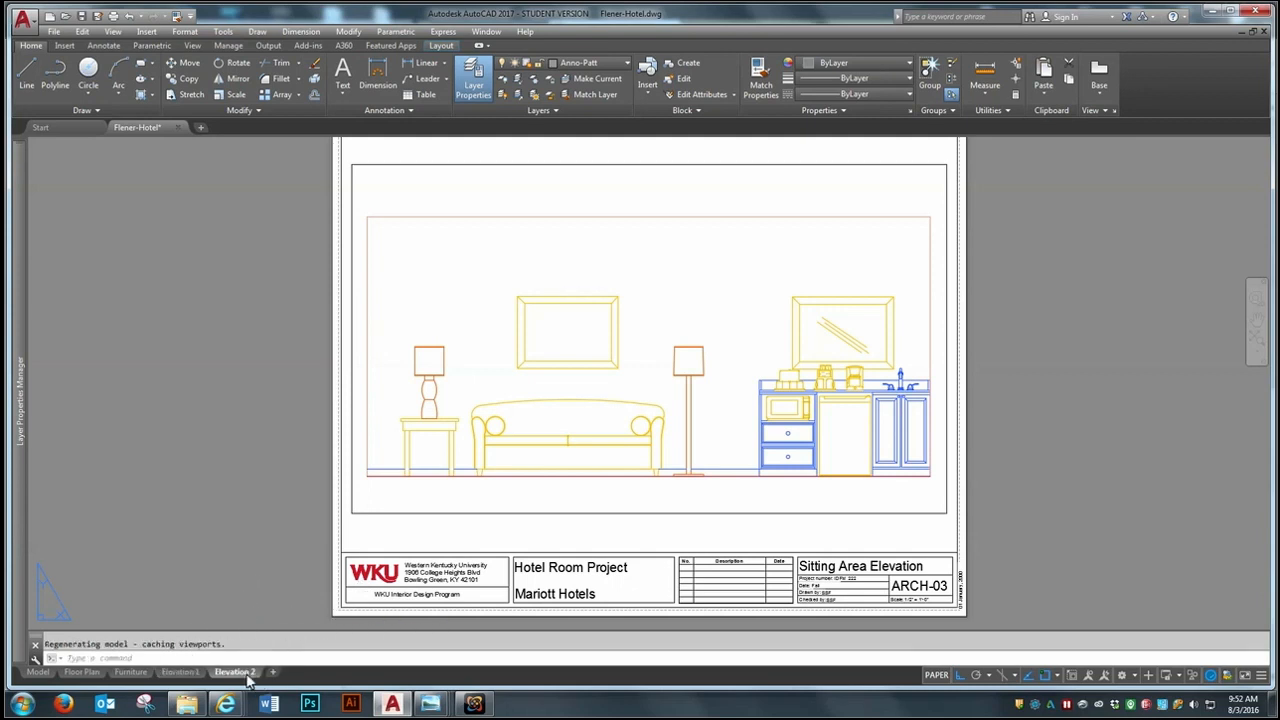
Step: Pan the viewport's model view from the sitting area to the bedroom elevation, centre it, and return to paper space
double_click(748, 296)
type("p")
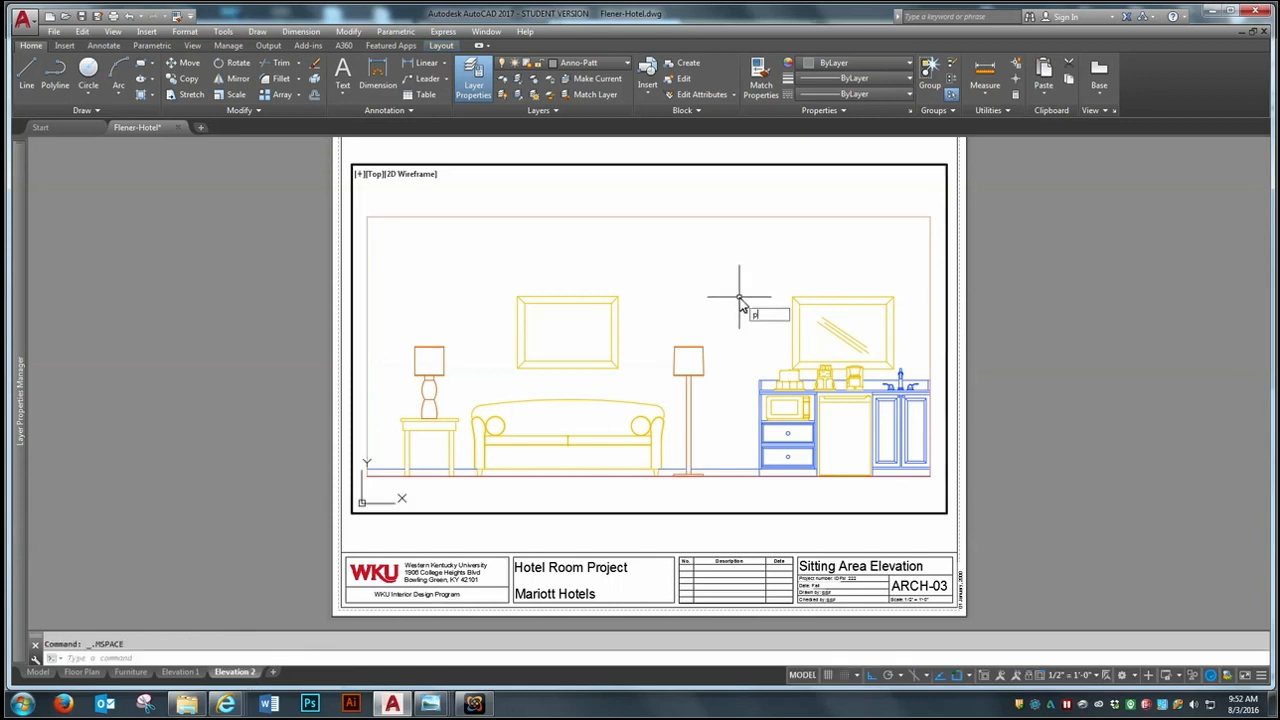
key("Return")
mouse_move(809, 344)
left_mouse_down()
mouse_move(720, 333)
mouse_move(526, 360)
mouse_move(471, 345)
mouse_move(923, 363)
left_mouse_up()
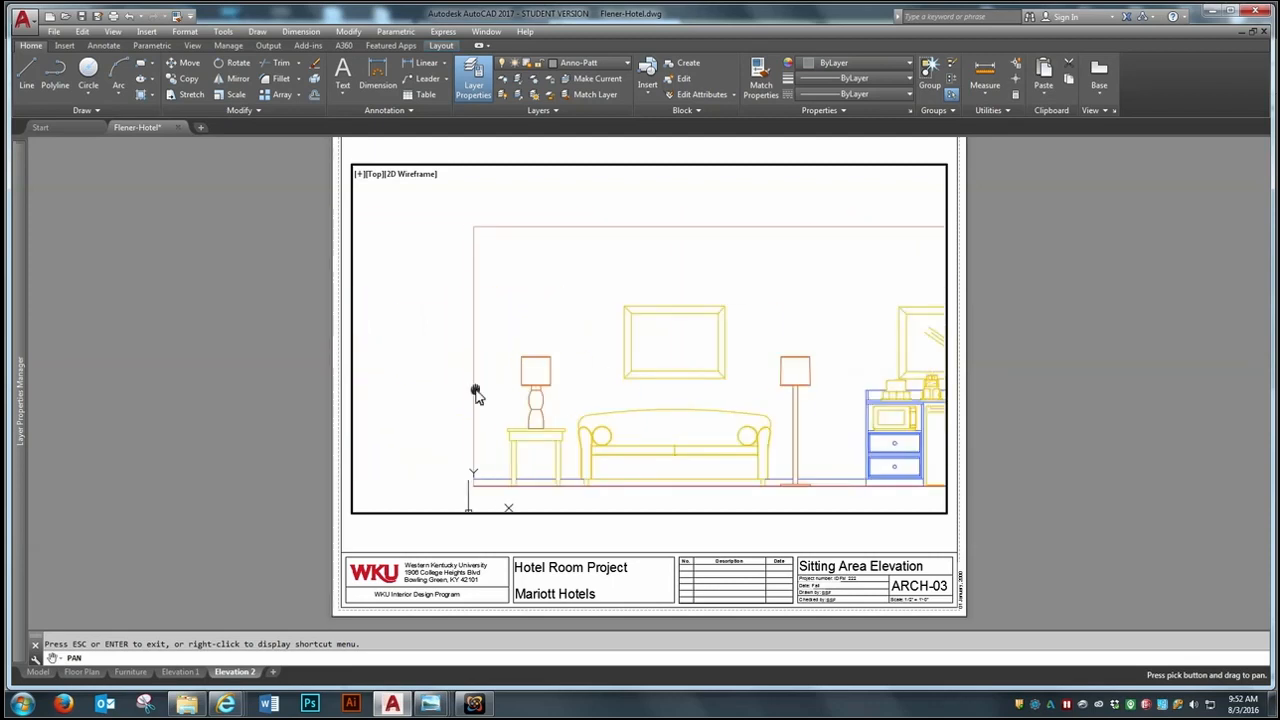
left_click_drag(474, 391, 810, 344)
mouse_move(471, 343)
left_mouse_down()
mouse_move(682, 377)
mouse_move(731, 366)
mouse_move(686, 380)
mouse_move(702, 378)
left_mouse_up()
right_click(702, 377)
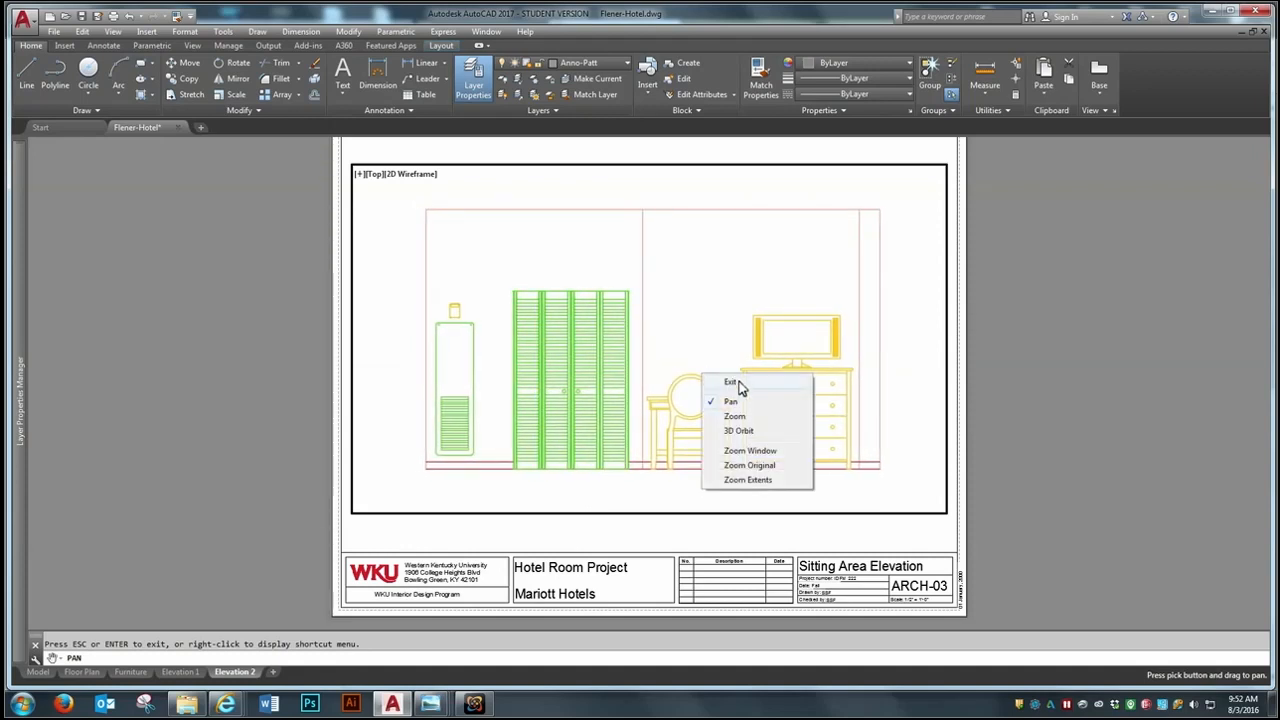
left_click(731, 382)
double_click(993, 425)
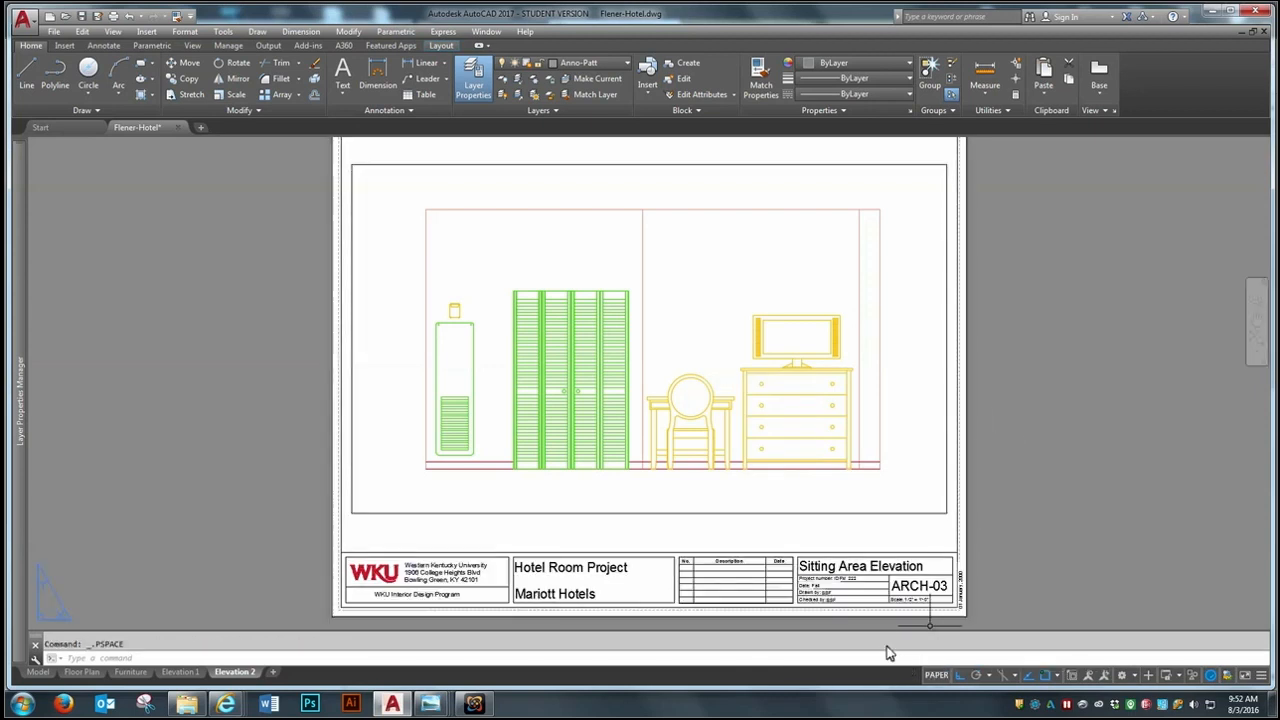
Step: Set the sheet title in the title block attributes to "Bedroom Elevation"
type("ed")
key("Return")
left_click(866, 562)
left_click(868, 567)
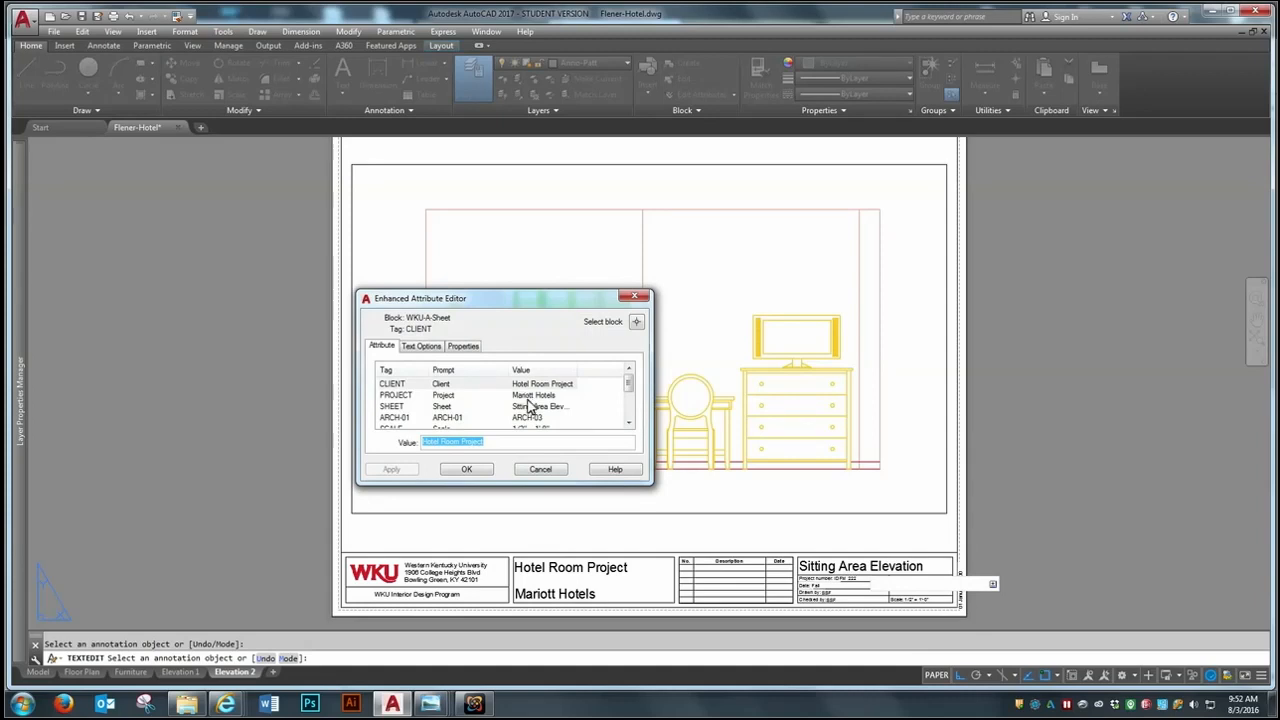
left_click(529, 405)
left_click(456, 443)
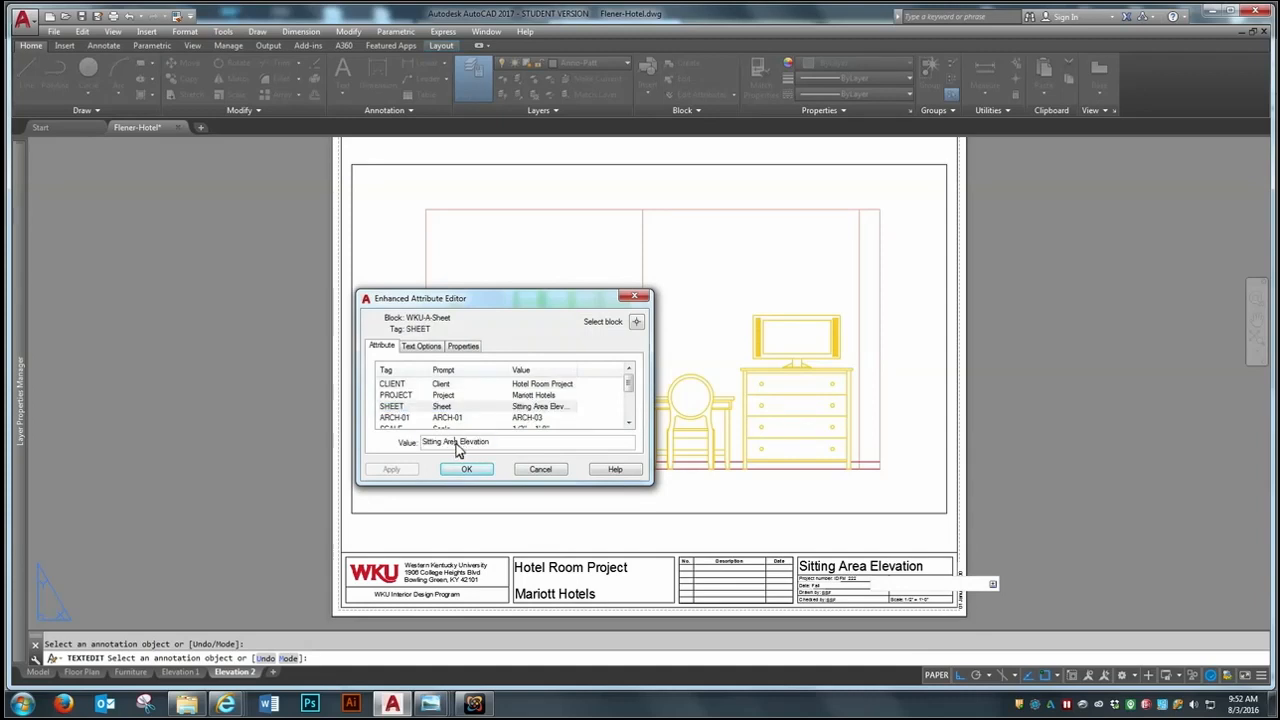
left_click_drag(458, 444, 393, 450)
type("Bedroom")
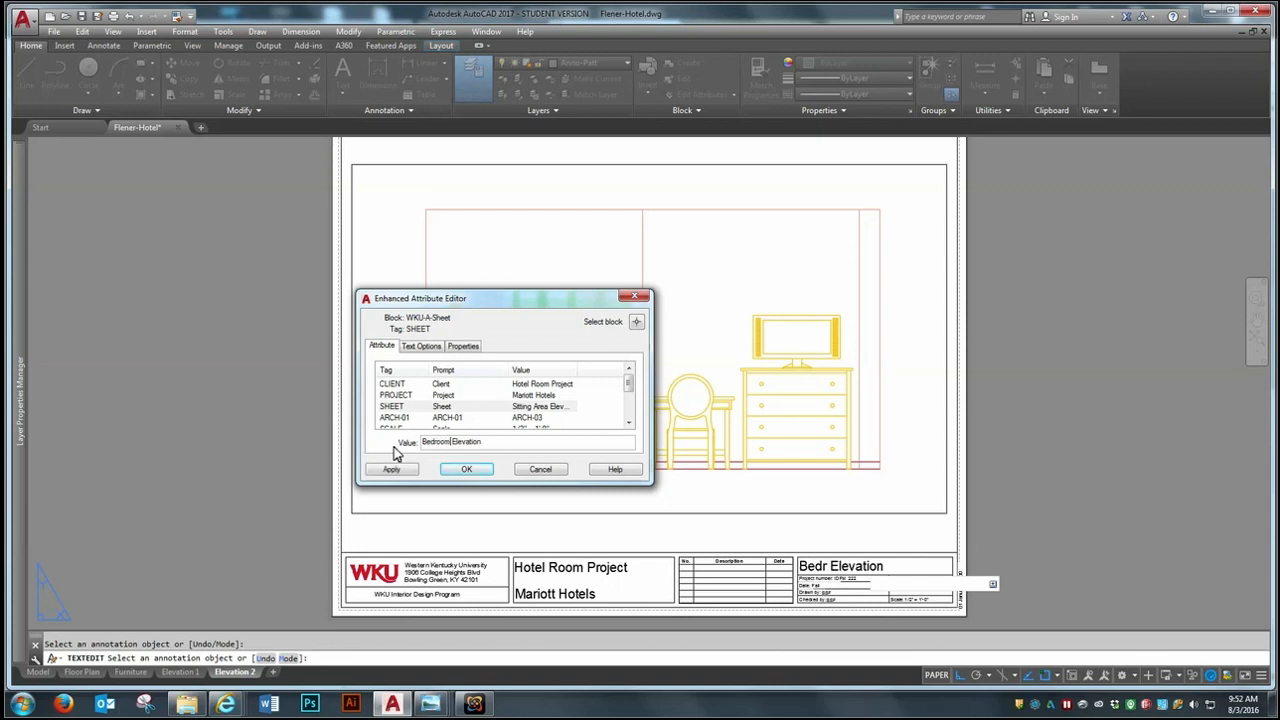
left_click(467, 469)
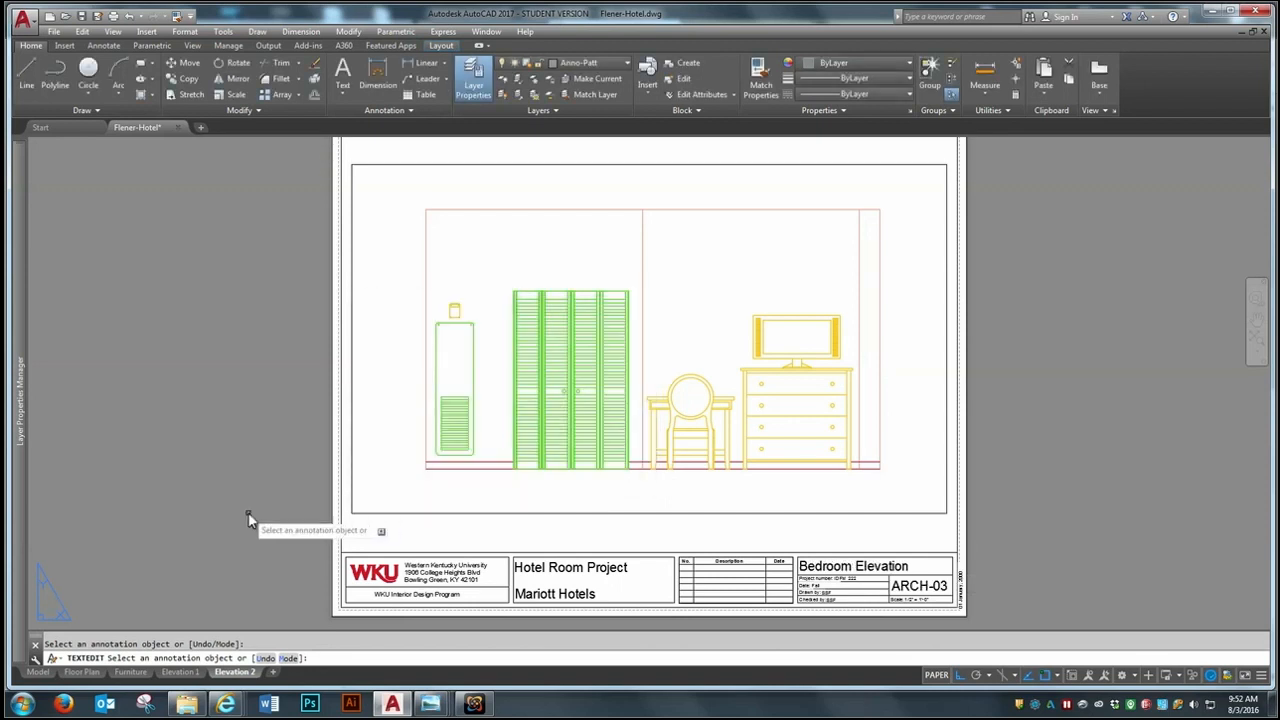
Step: Set the title block's sheet number to ARCH-04 and finish text editing
left_click(944, 589)
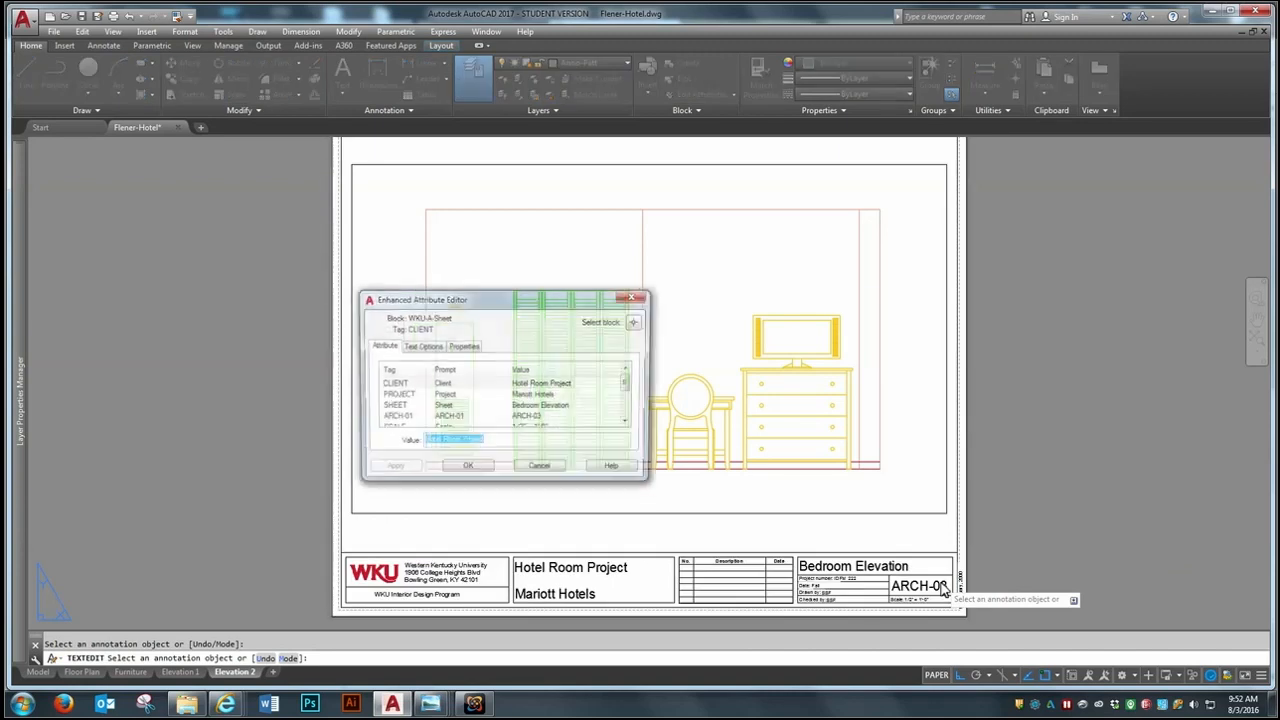
left_click(538, 419)
left_click(474, 446)
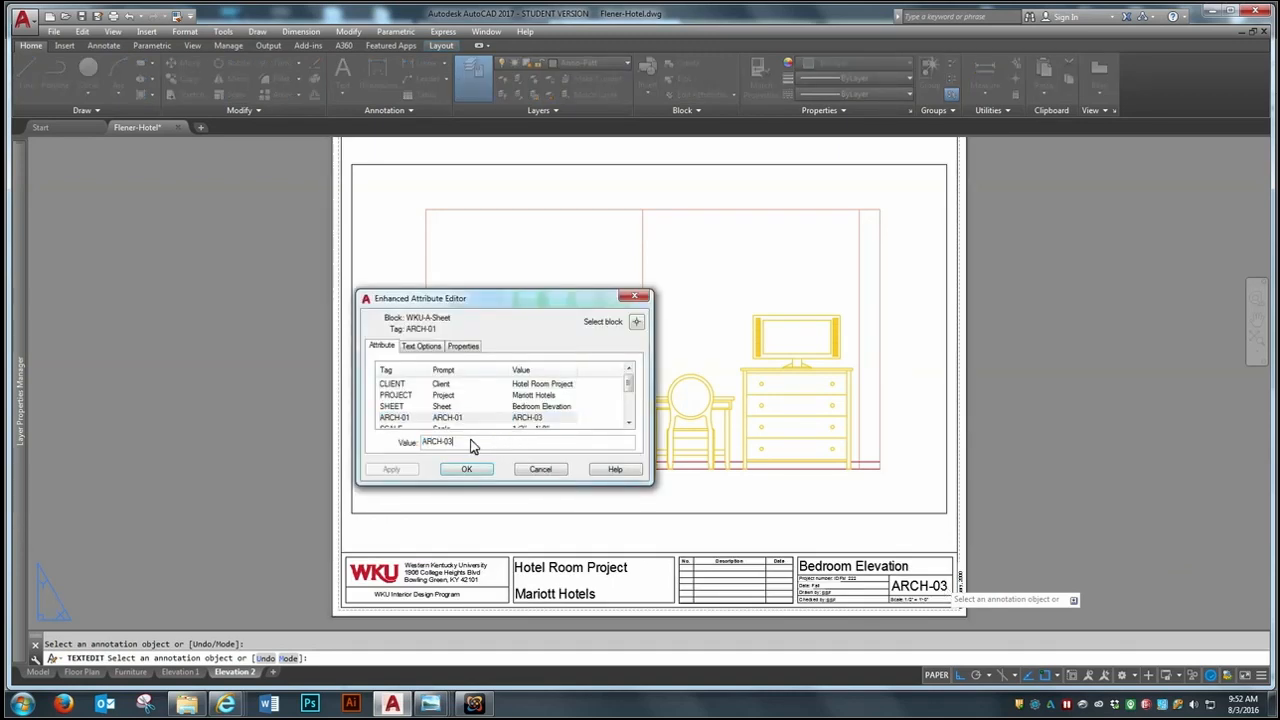
type("4")
left_click(463, 471)
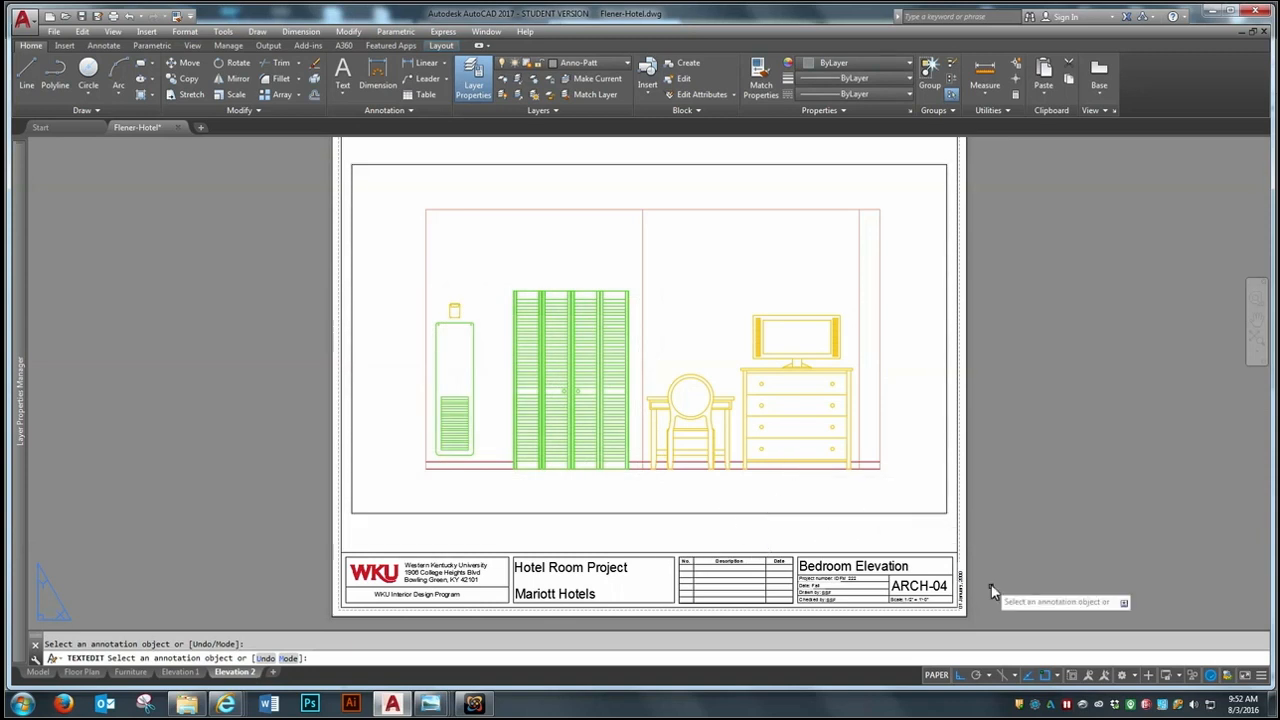
key("Escape")
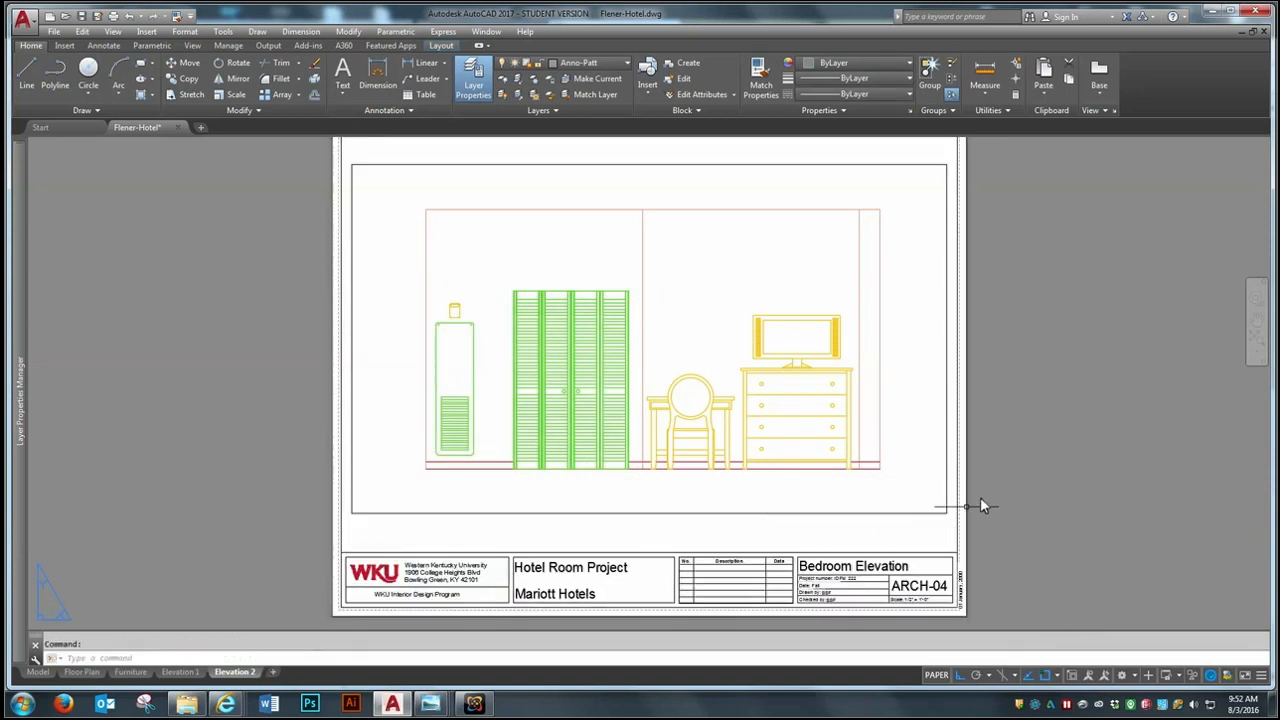
Step: Create a copy of the Elevation 2 layout and place it at the end of the layouts
right_click(236, 677)
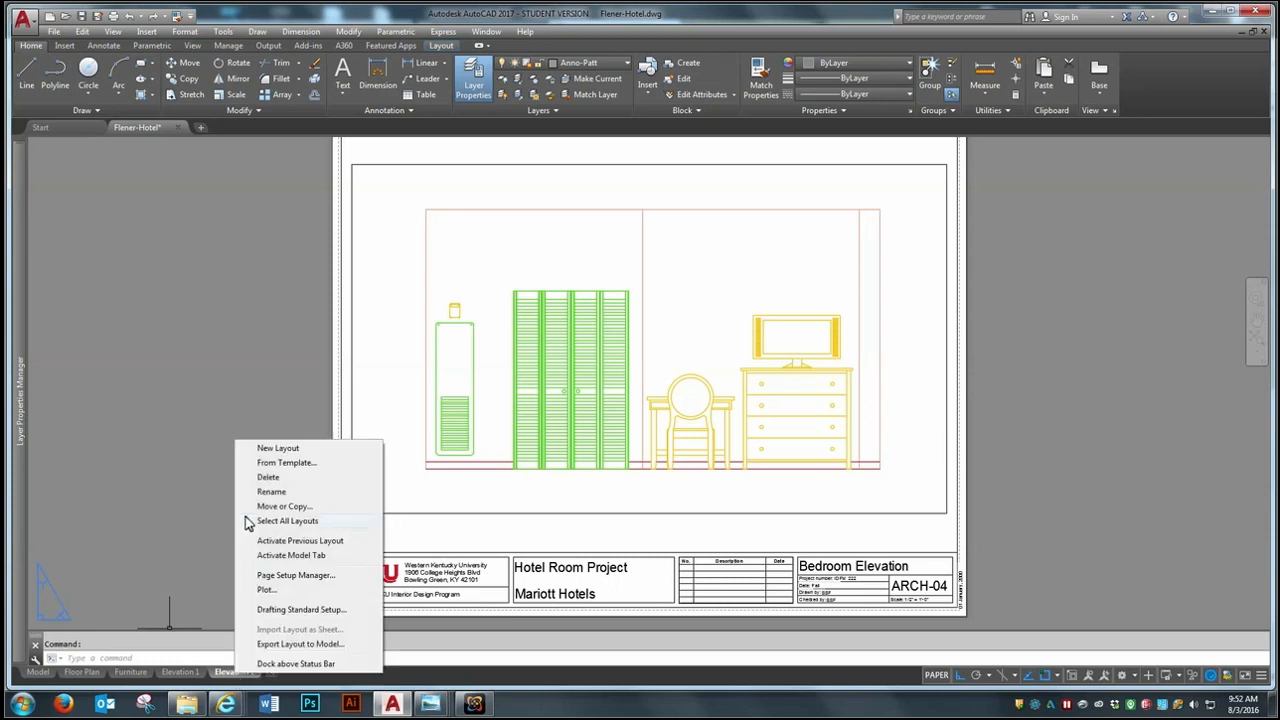
left_click(275, 506)
left_click(565, 383)
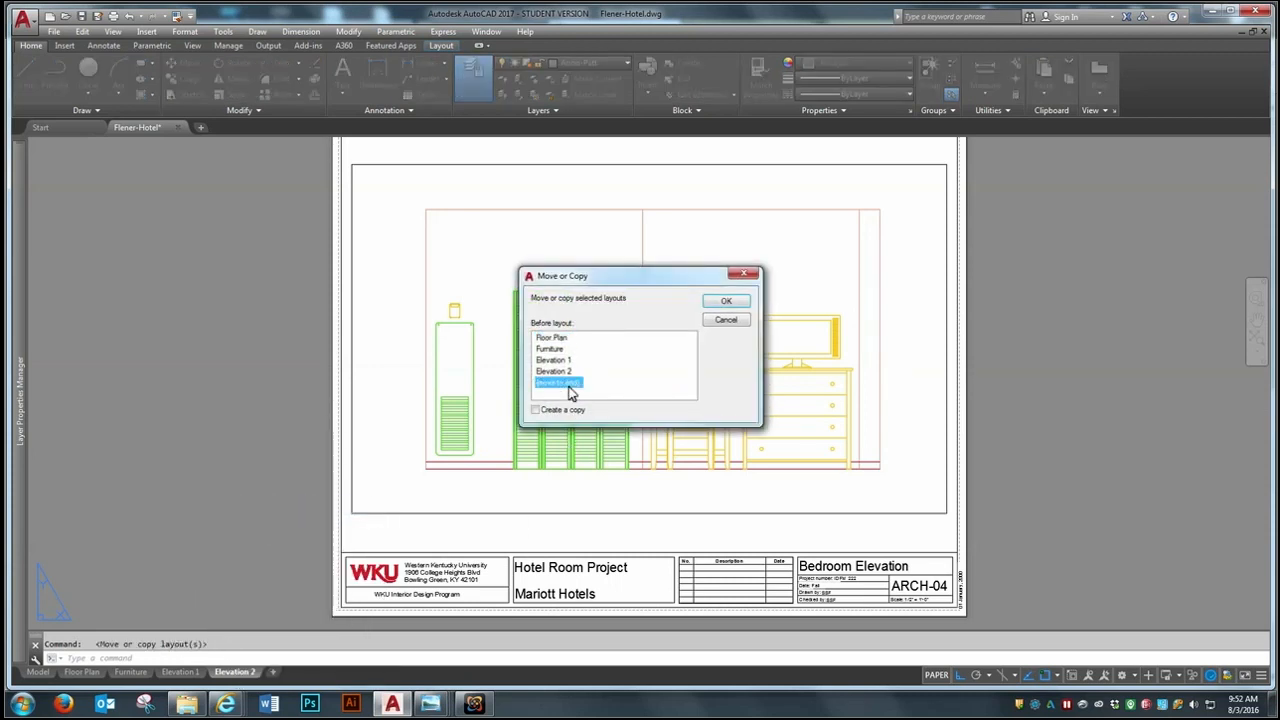
left_click(537, 411)
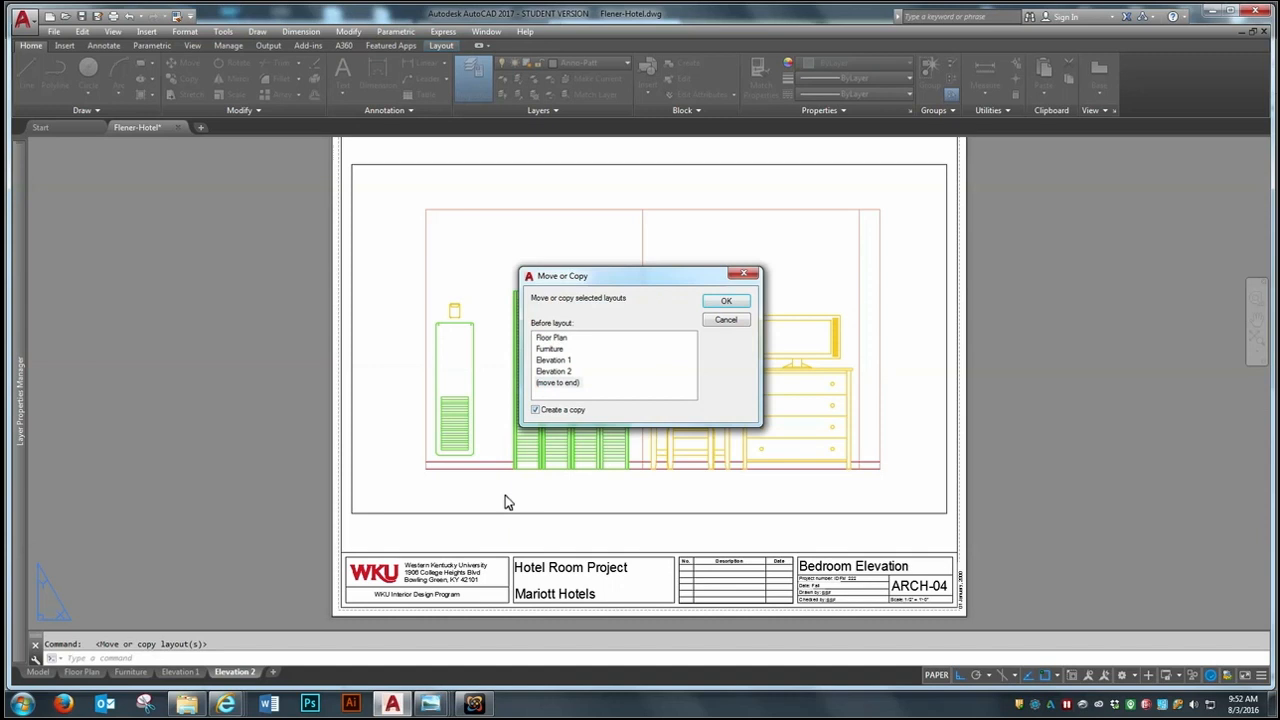
left_click(726, 301)
Step: Rename the copied Elevation 2 layout as Elevation 3 and make it the current layout
right_click(298, 672)
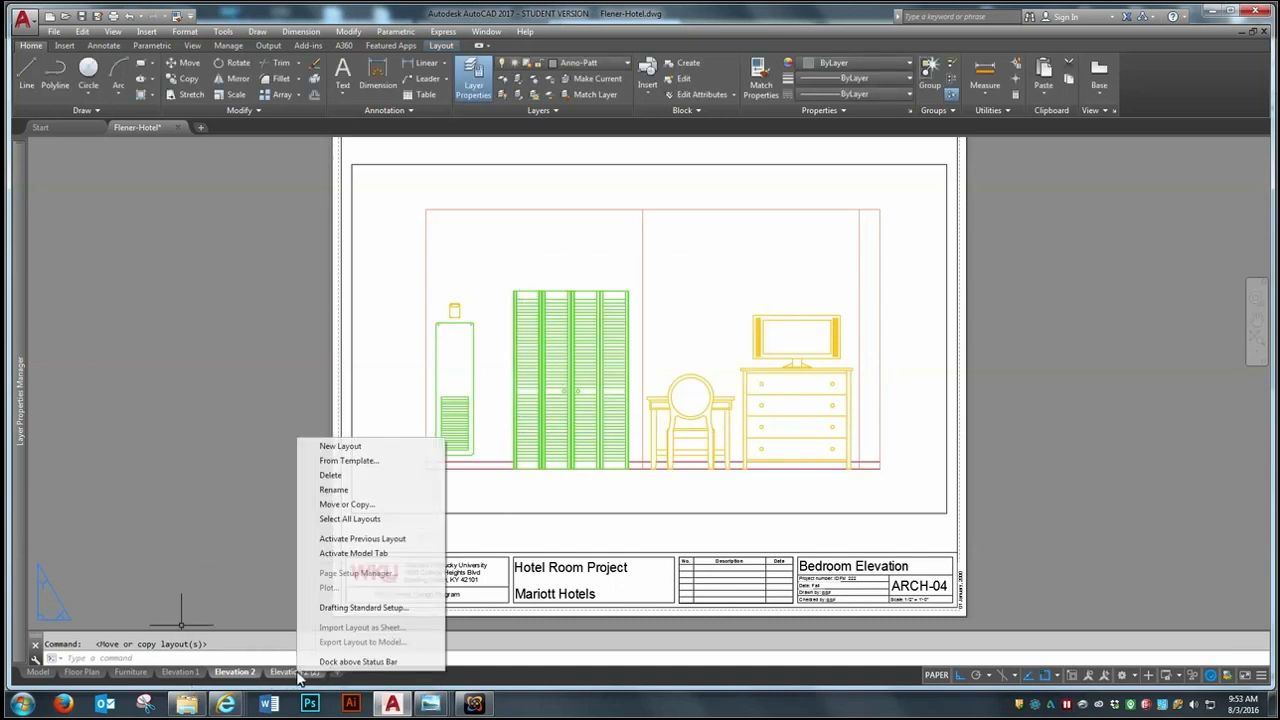
left_click(280, 552)
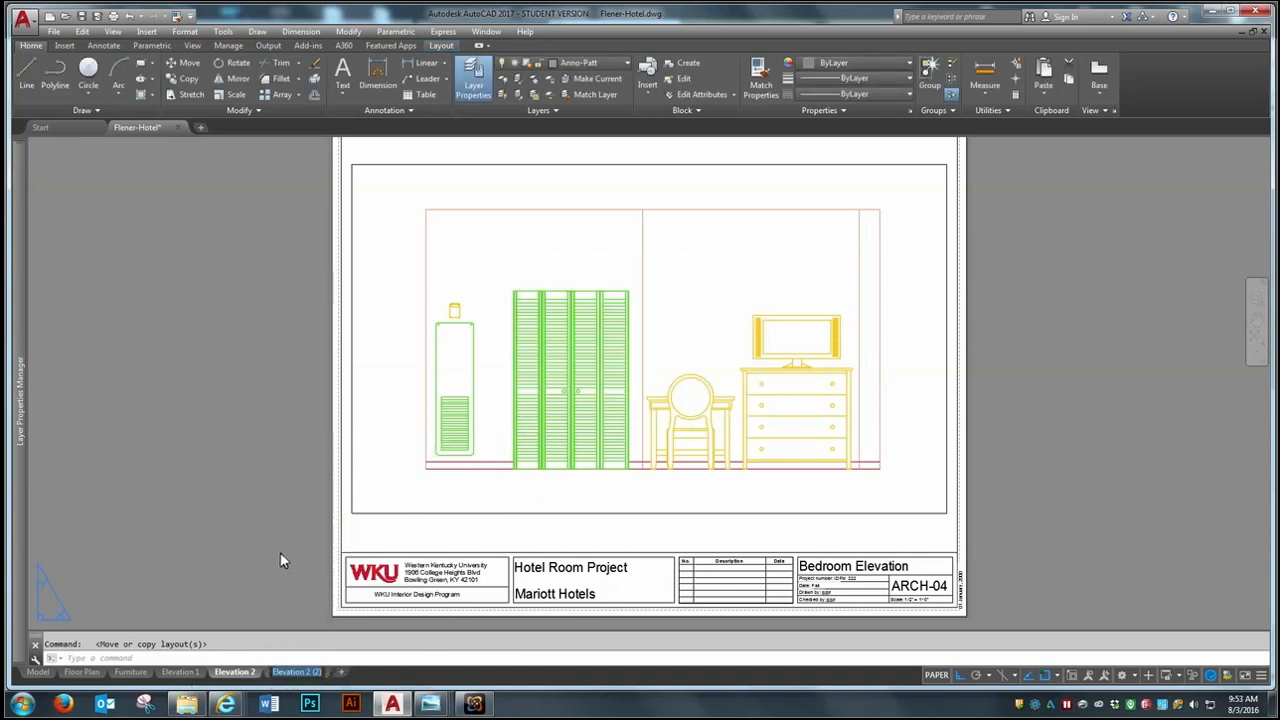
type("Elevati")
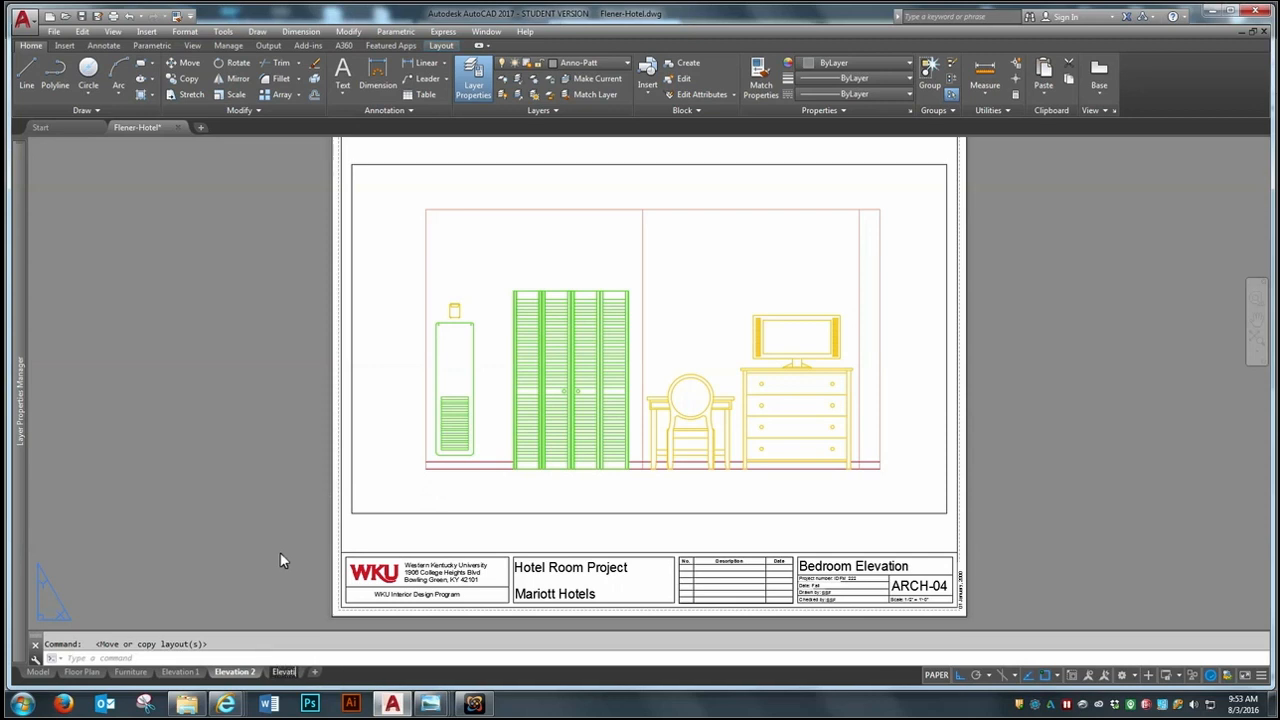
type("on 3")
left_click(259, 558)
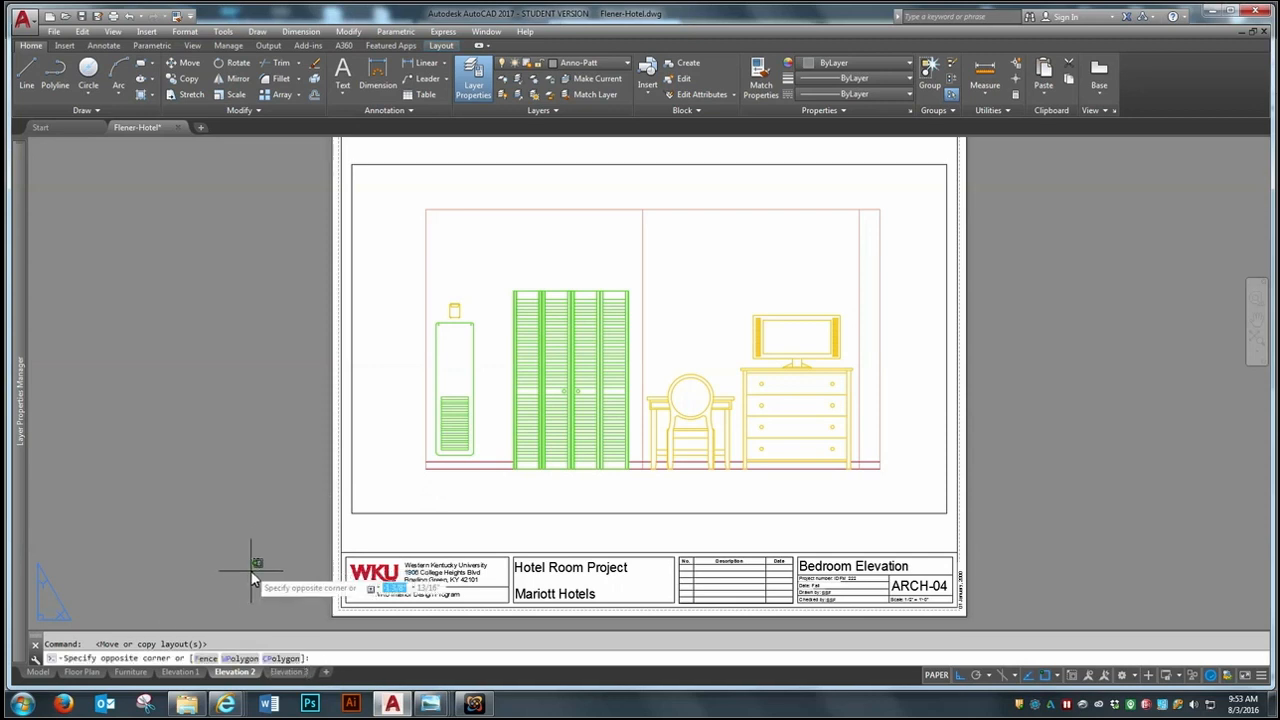
left_click(284, 673)
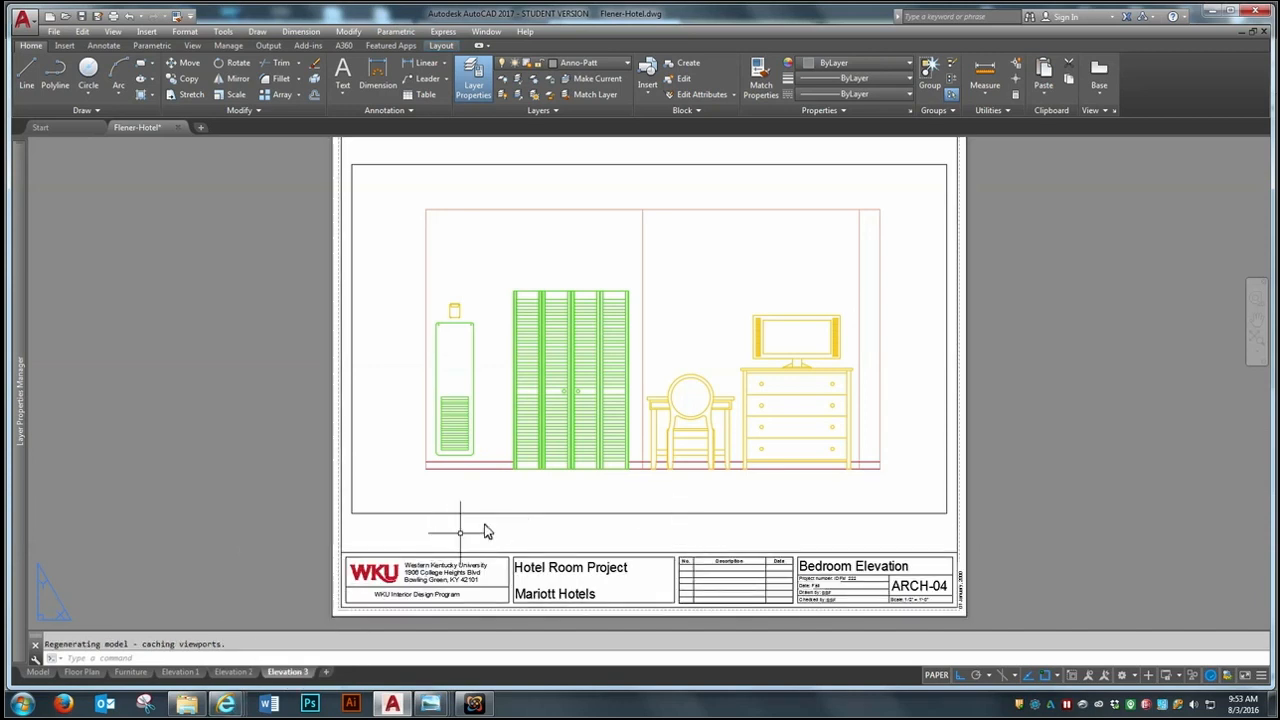
Step: Activate the Elevation 3 viewport and pan its model view from the bedroom to the bathroom elevations
double_click(644, 503)
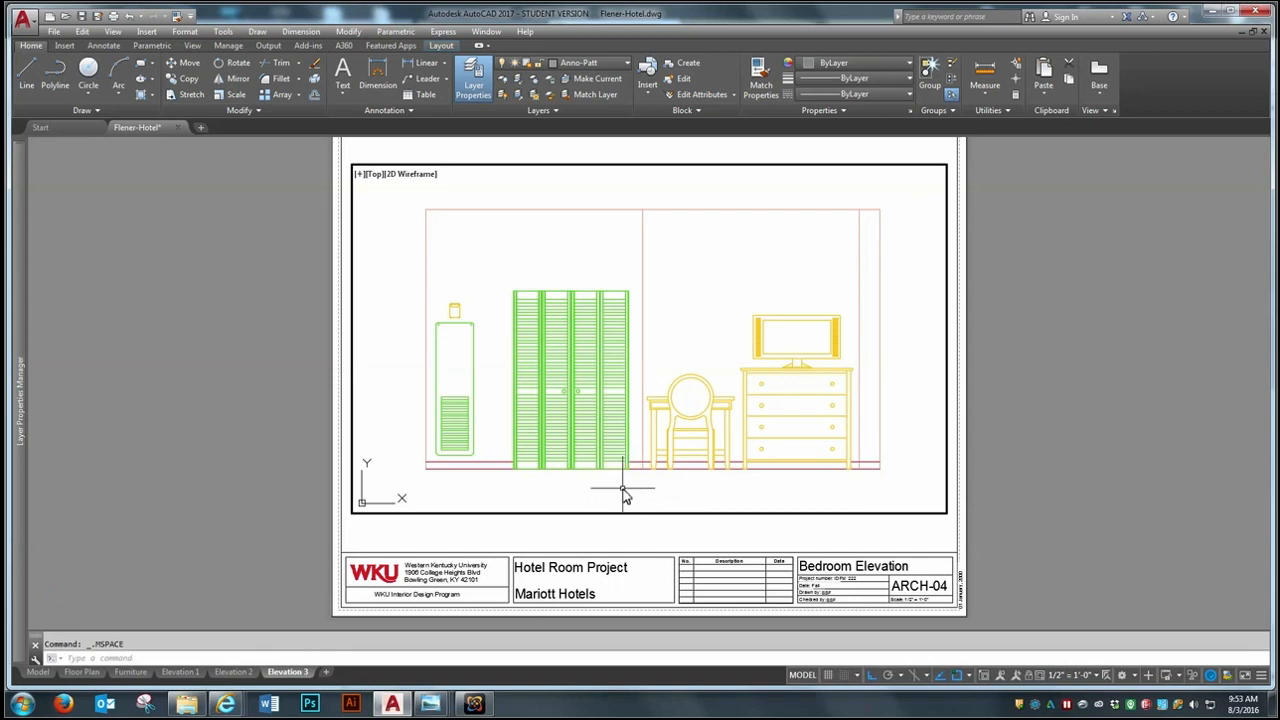
type("p")
key("Return")
left_click_drag(868, 388, 455, 387)
mouse_move(856, 388)
left_mouse_down()
mouse_move(446, 391)
mouse_move(786, 389)
mouse_move(506, 391)
left_mouse_up()
mouse_move(994, 387)
left_mouse_down()
mouse_move(690, 383)
mouse_move(701, 373)
left_mouse_up()
right_click(701, 373)
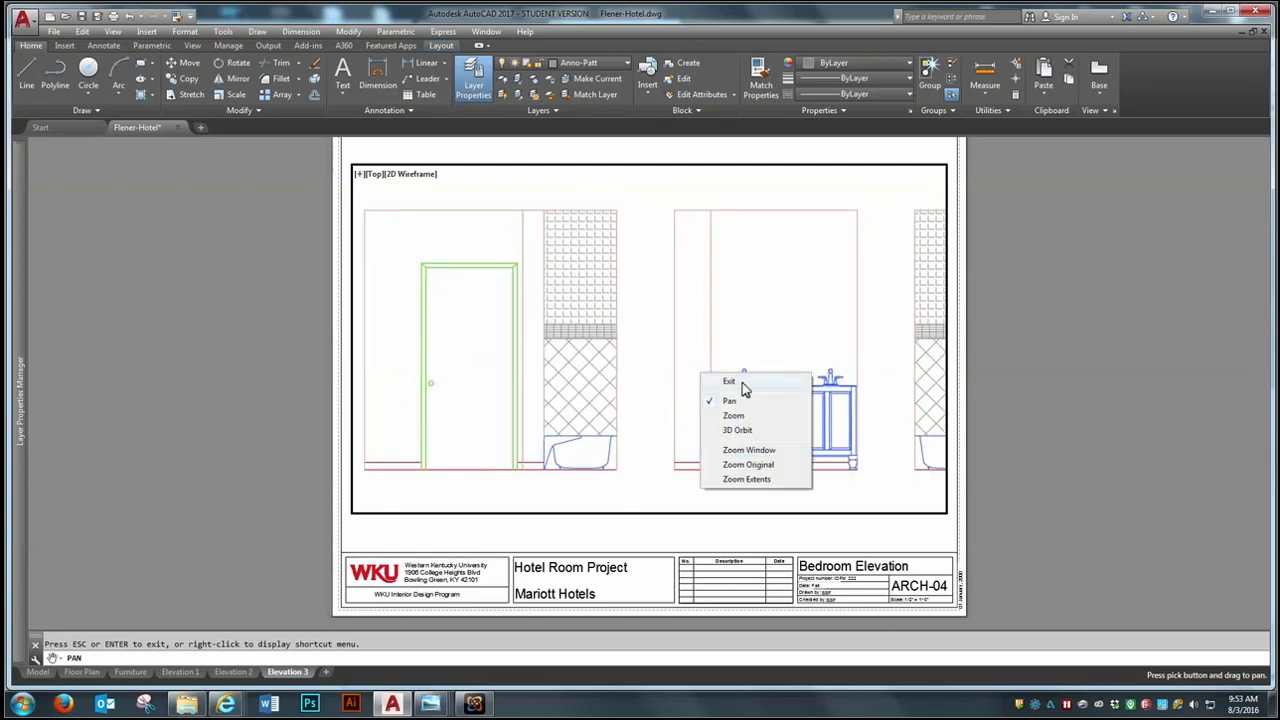
left_click(729, 382)
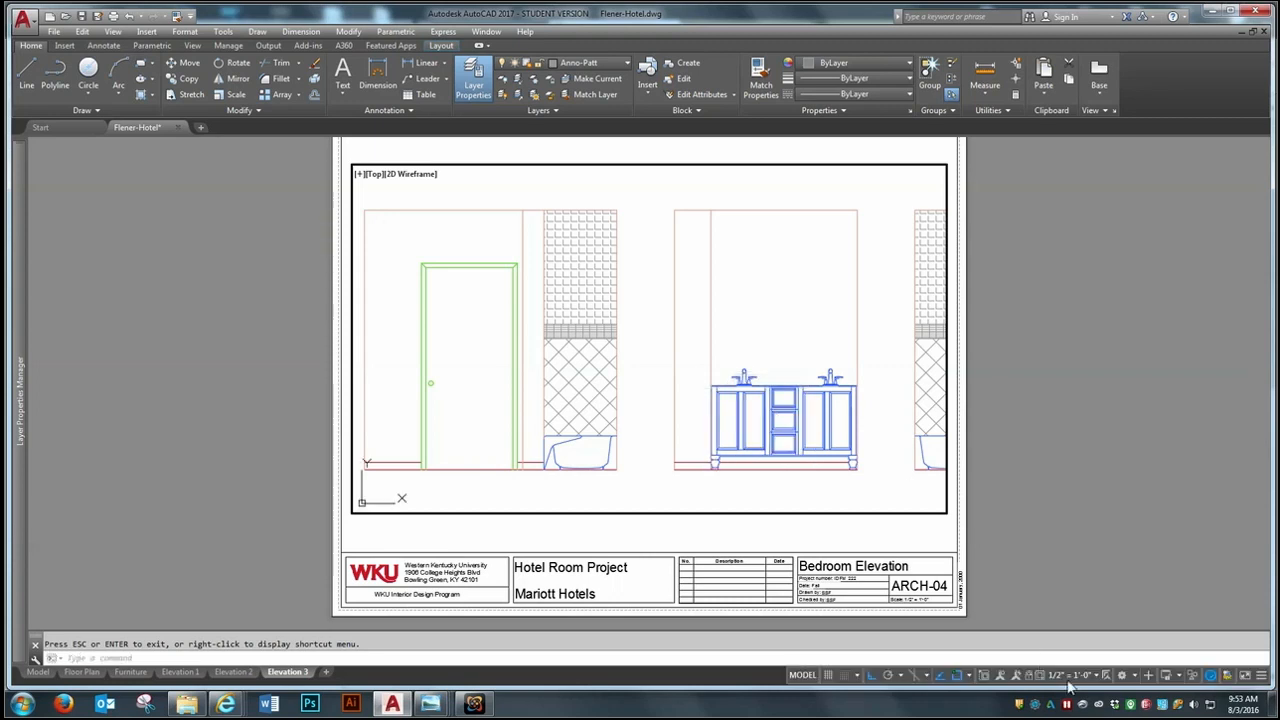
Step: Set the bathroom elevation viewport's scale to 1/4" = 1'-0"
left_click(1103, 676)
scroll(1101, 650, "down", 2)
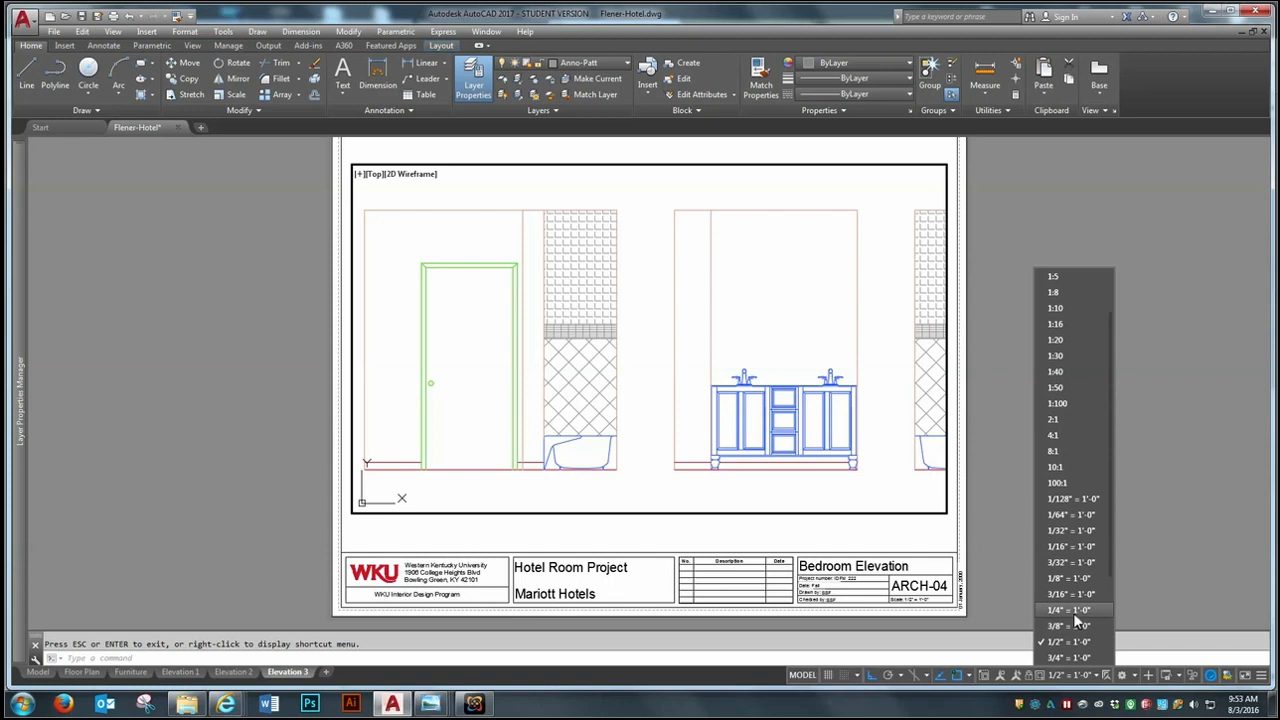
left_click(1073, 613)
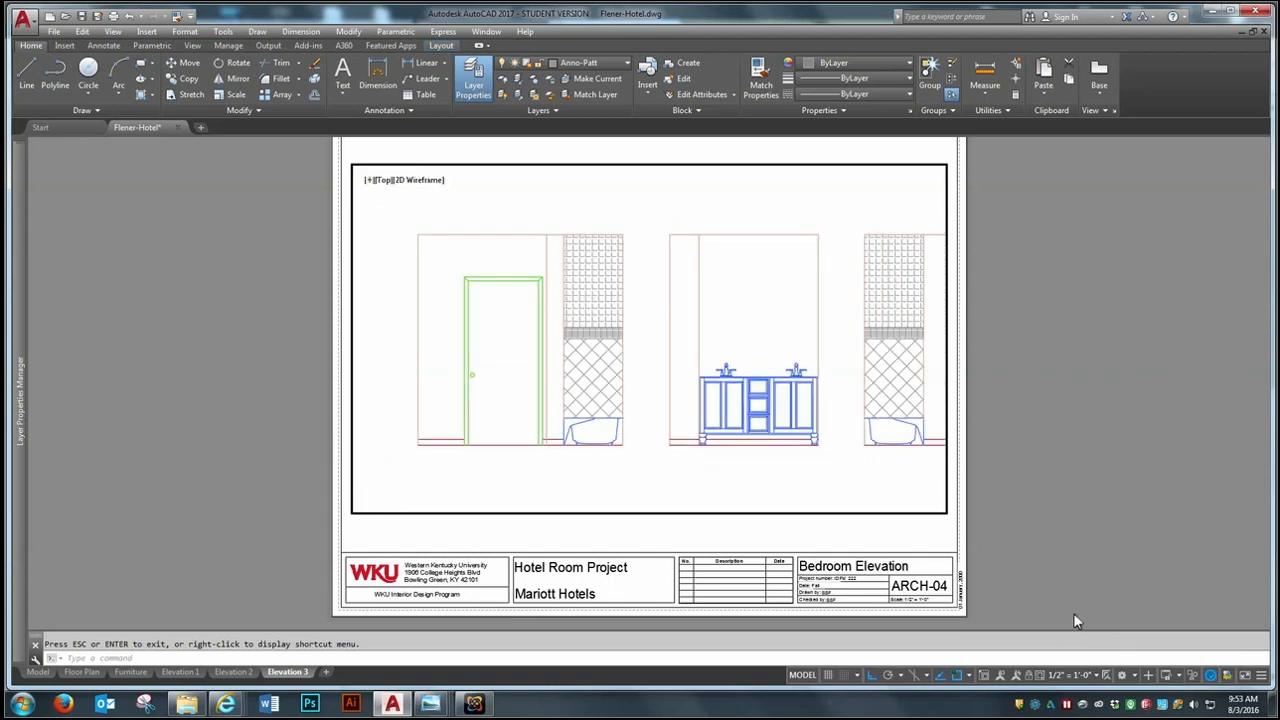
Step: Centre all four bathroom elevations within the viewport and return to paper space
type("p")
key("Return")
mouse_move(731, 457)
left_mouse_down()
mouse_move(640, 453)
mouse_move(664, 455)
left_mouse_up()
right_click(664, 455)
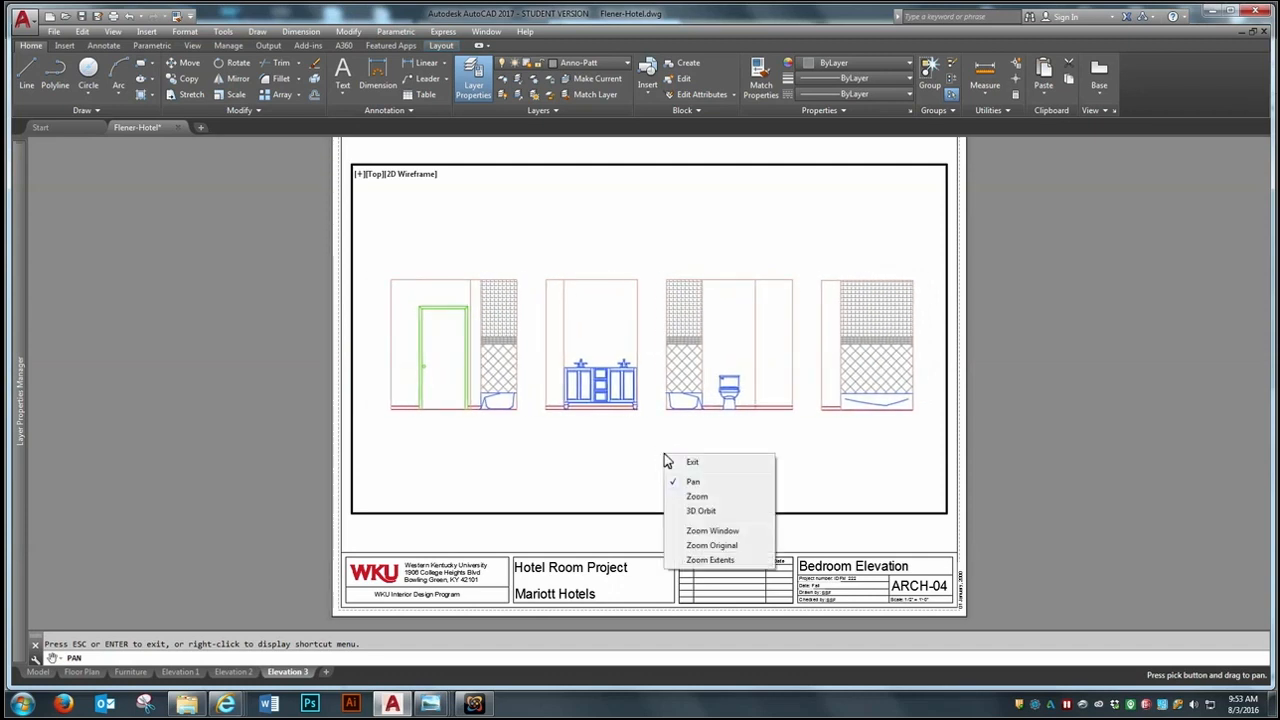
left_click(713, 460)
double_click(1015, 476)
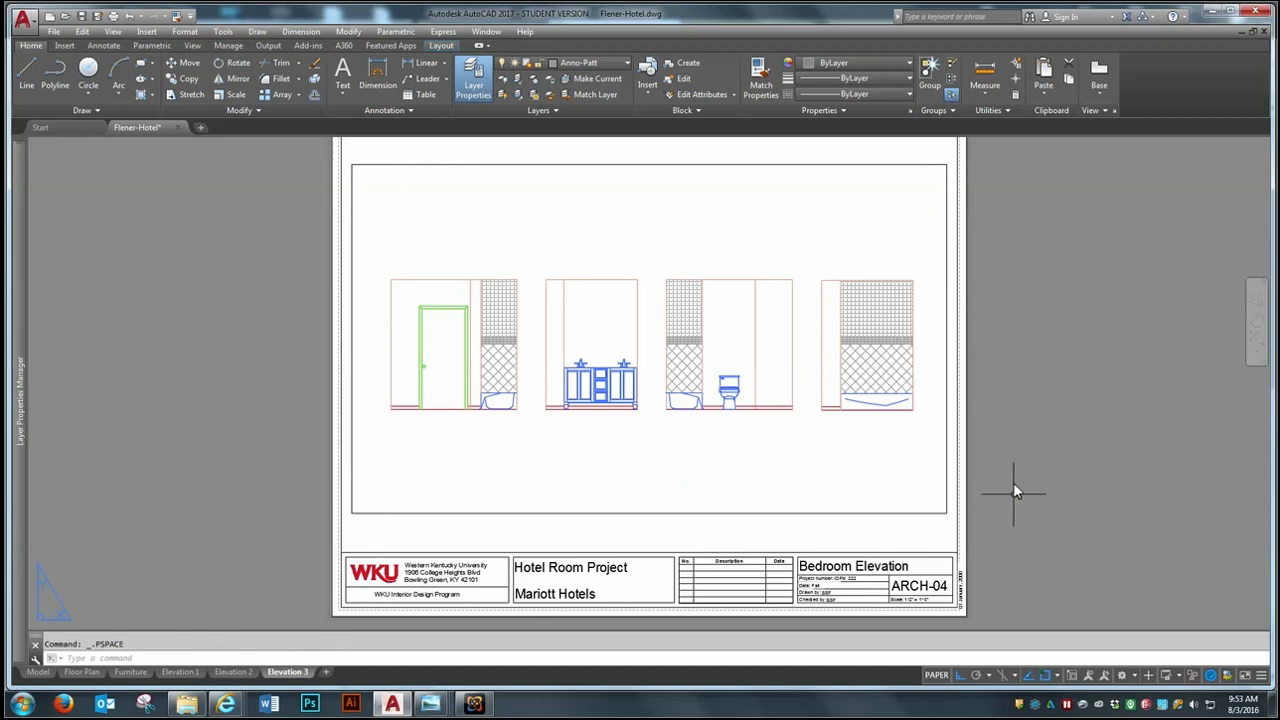
Step: Change the sheet name in the Elevation 3 title block to Bathroom Elevation
type("ed")
key("Return")
left_click(903, 572)
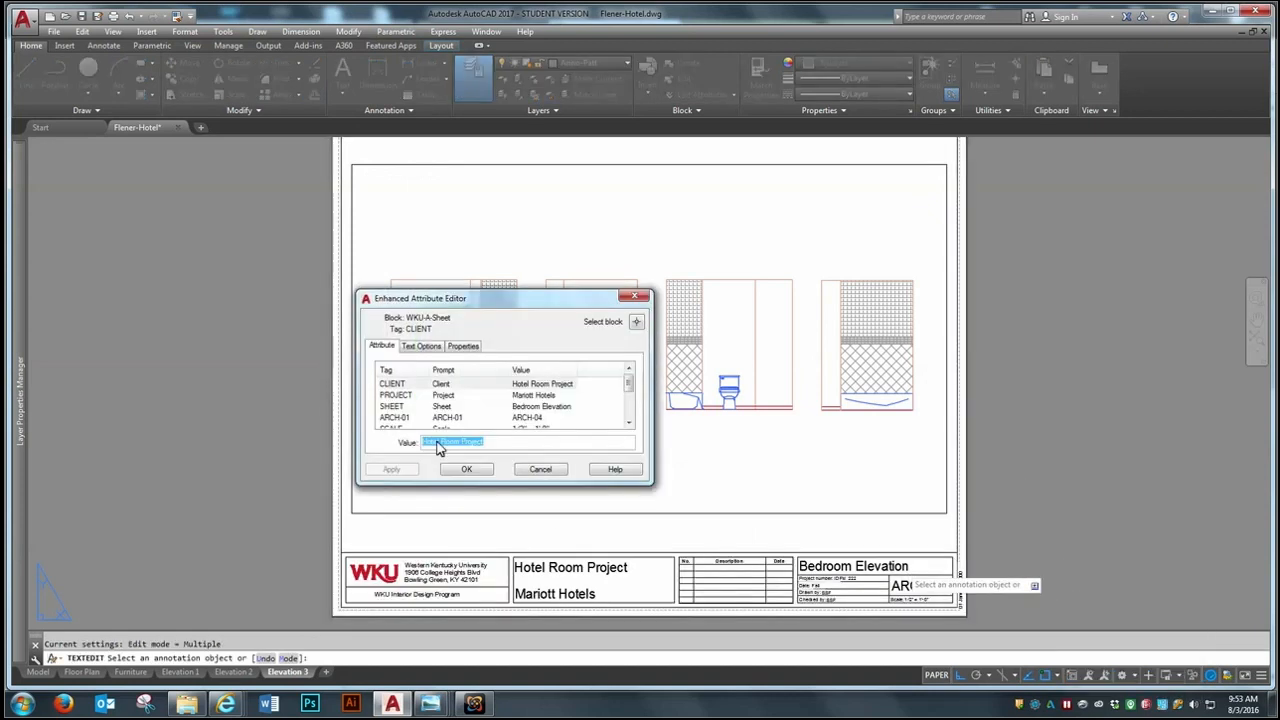
left_click(510, 406)
left_click_drag(452, 448, 398, 450)
type("B")
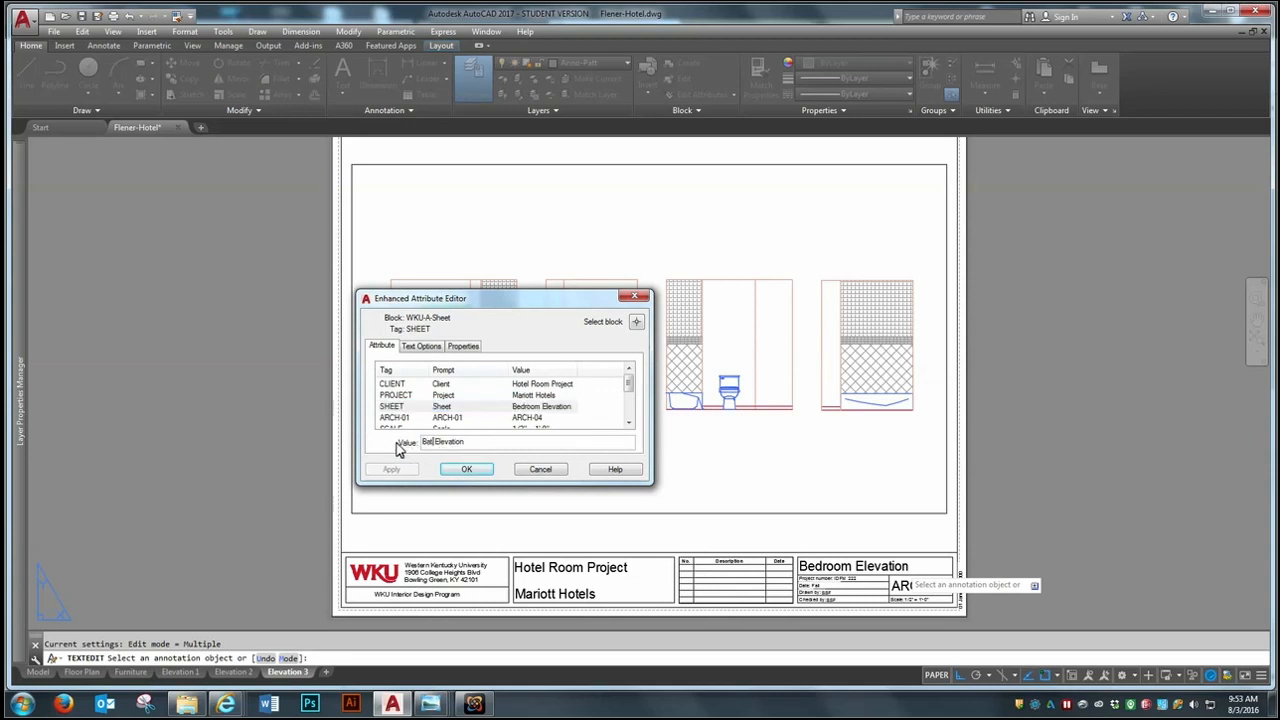
type("athroom")
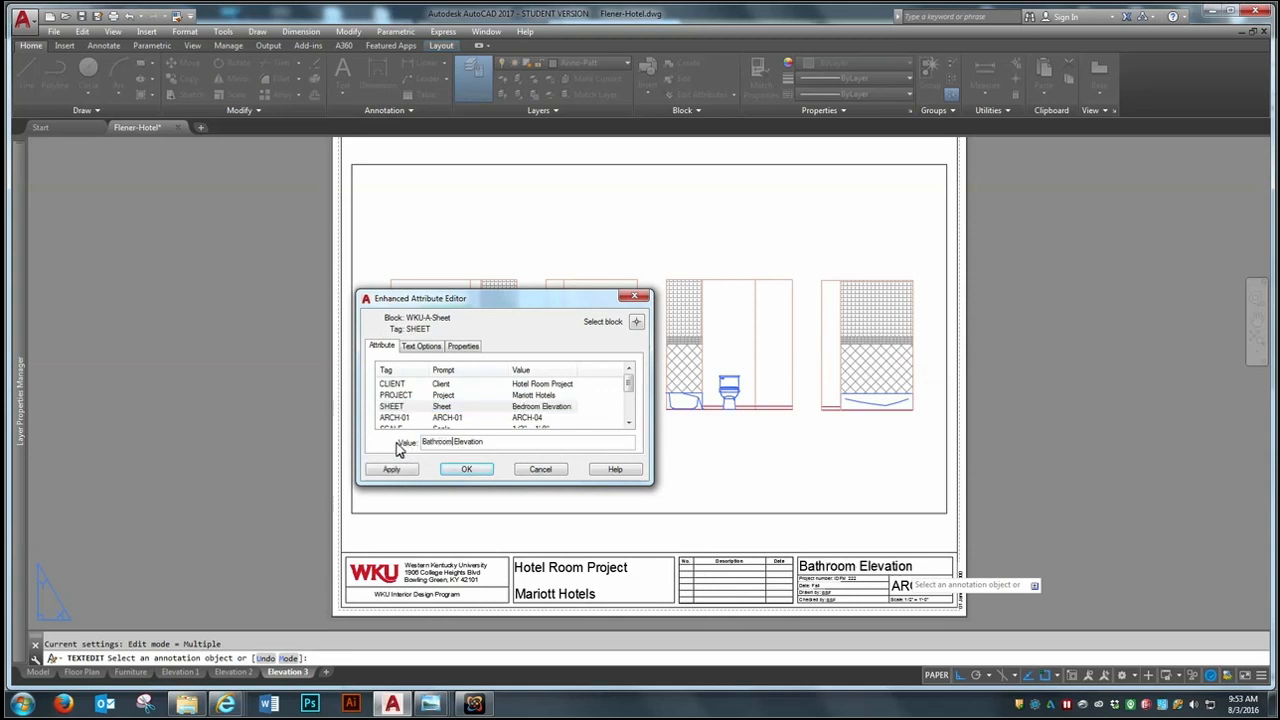
Step: Set the title block's sheet number to ARCH-05 and its scale to 1/4" = 1'-0", and apply the attribute edits
left_click(538, 419)
left_click(463, 442)
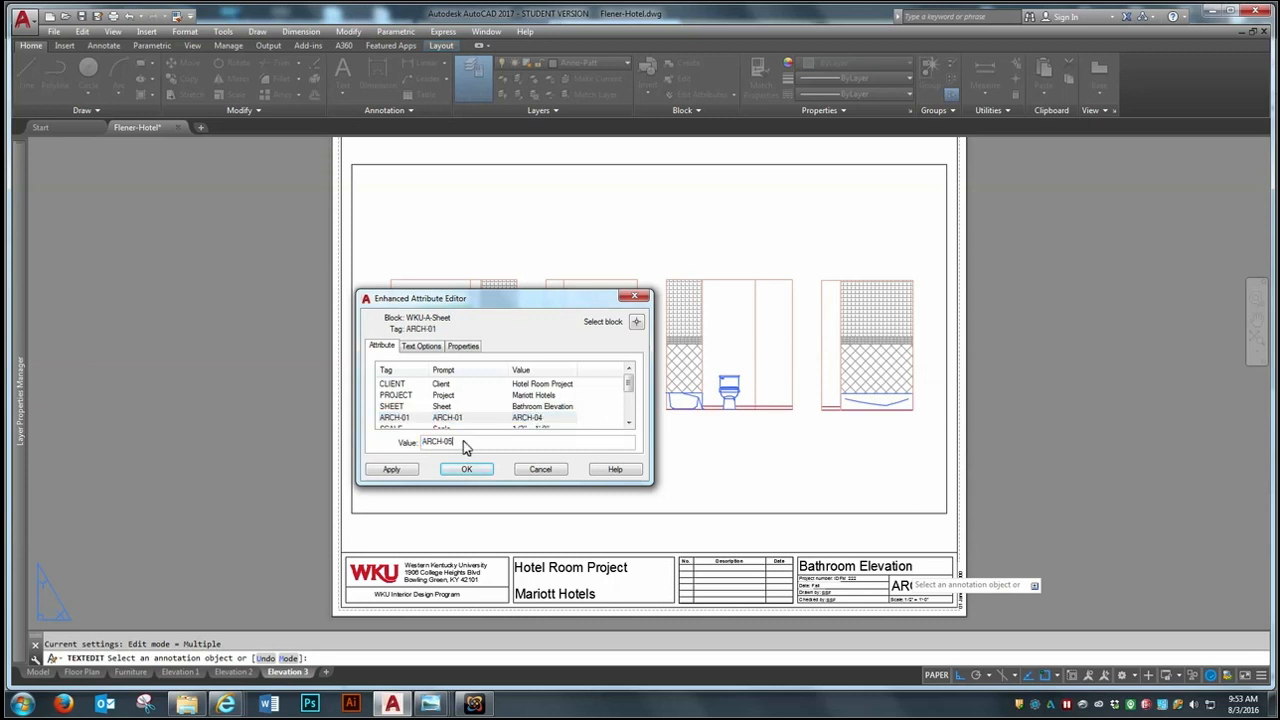
left_click(632, 421)
left_click(632, 421)
left_click(518, 407)
left_click(435, 446)
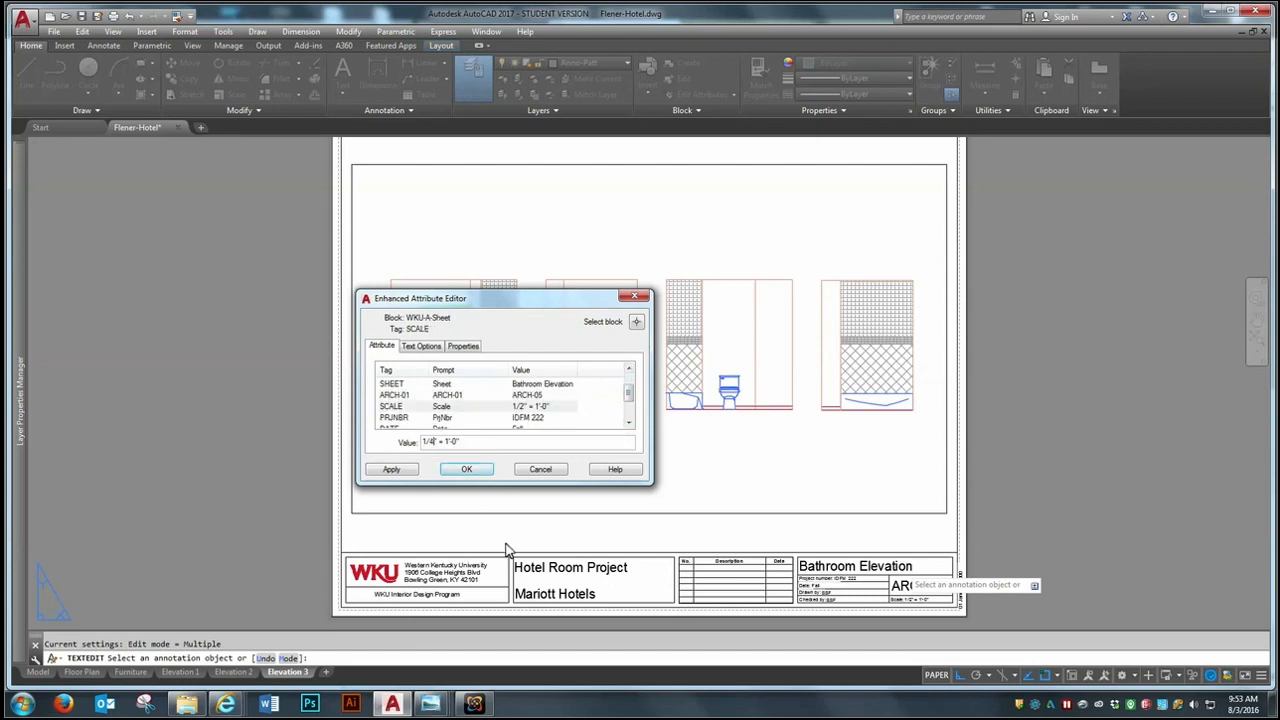
left_click(485, 469)
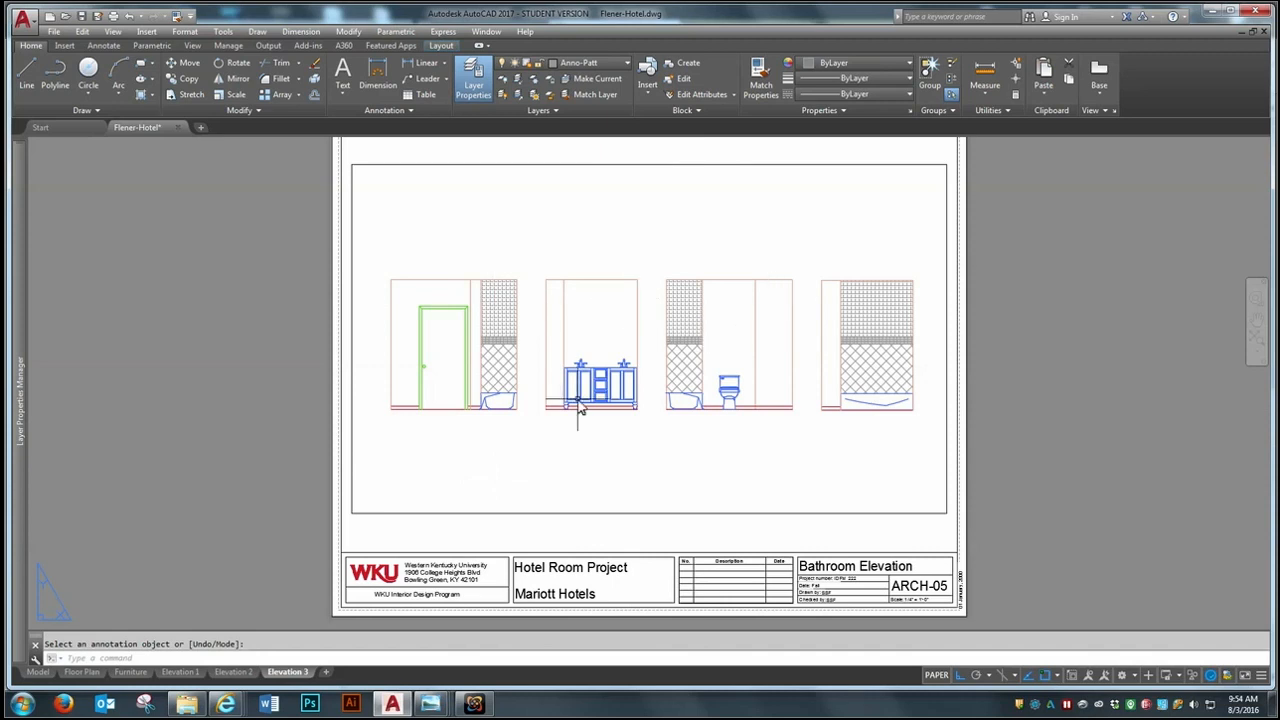
Step: Check the Elevation 2 layout and make the Elevation 1 layout current
left_click(232, 672)
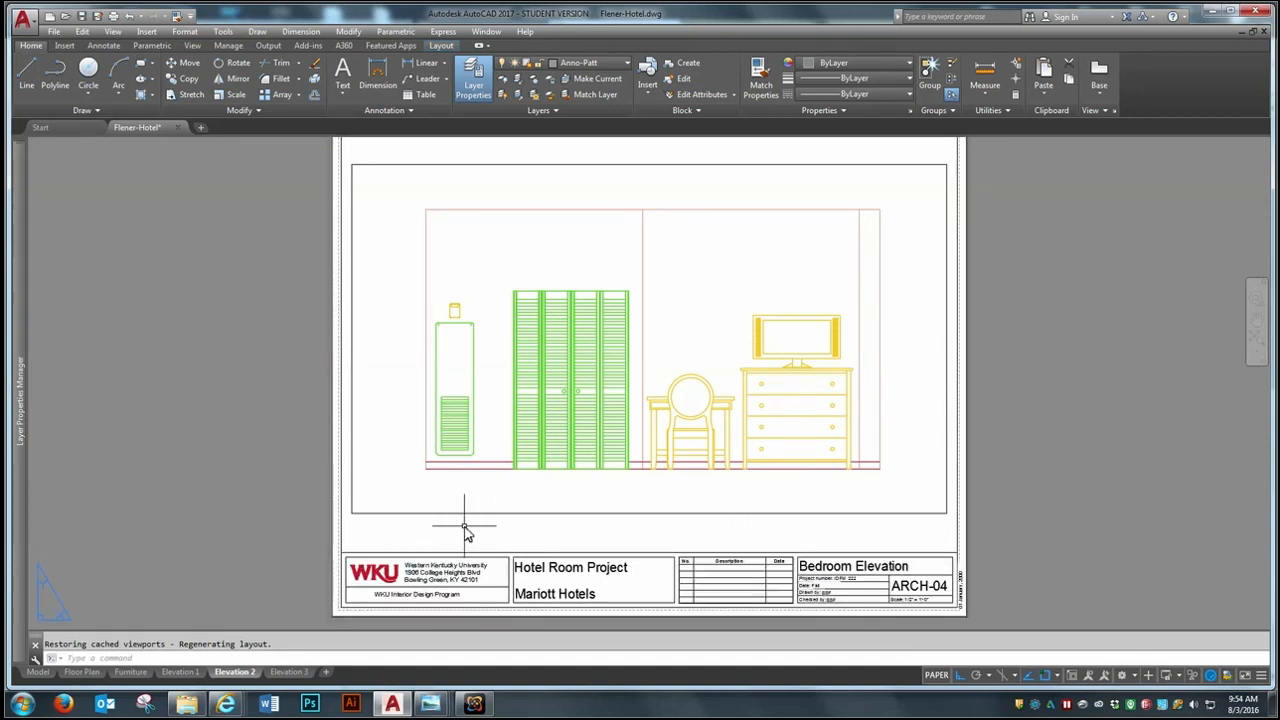
left_click(190, 673)
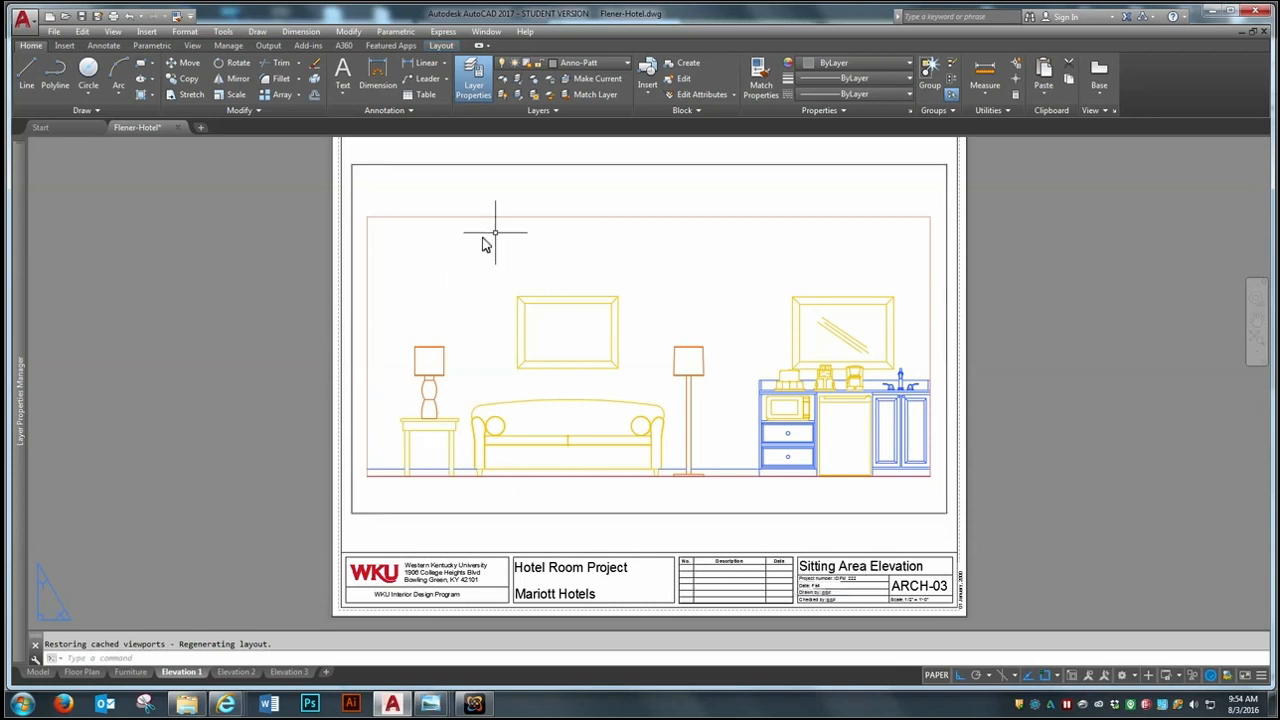
left_click(235, 672)
left_click(180, 672)
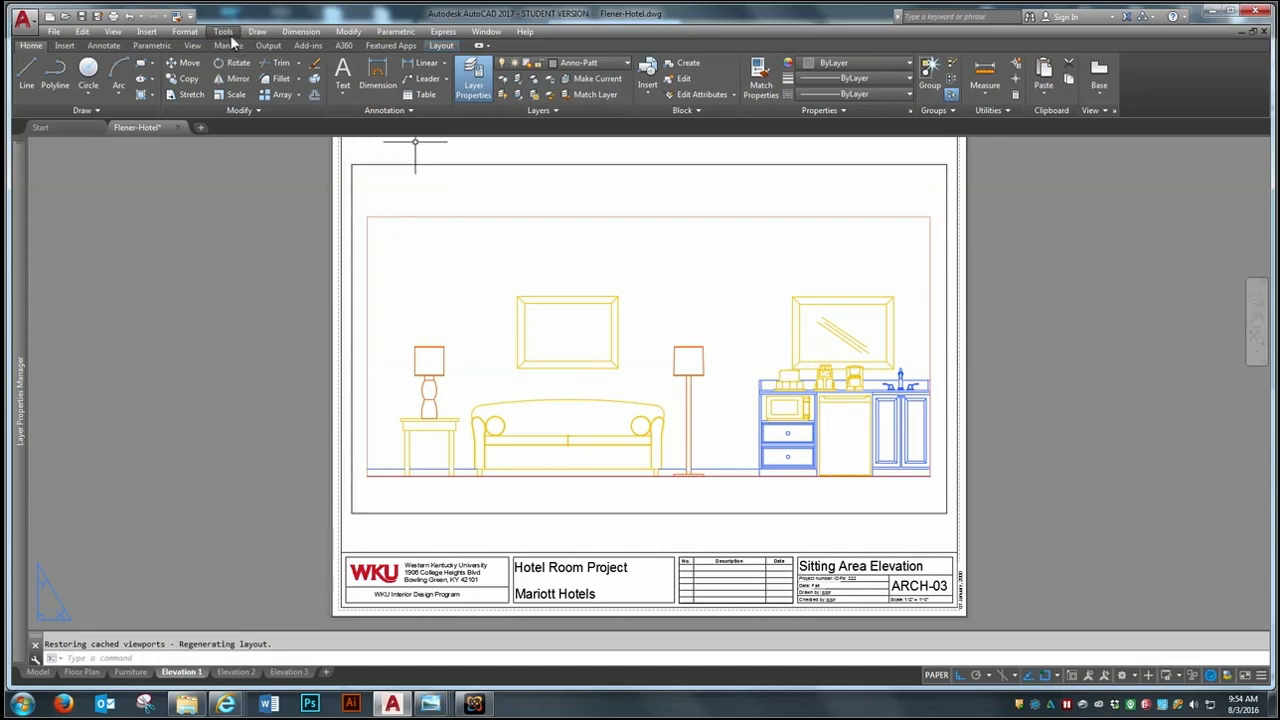
Step: Open the Tool Palettes and show the Annotation tool set
left_click(185, 32)
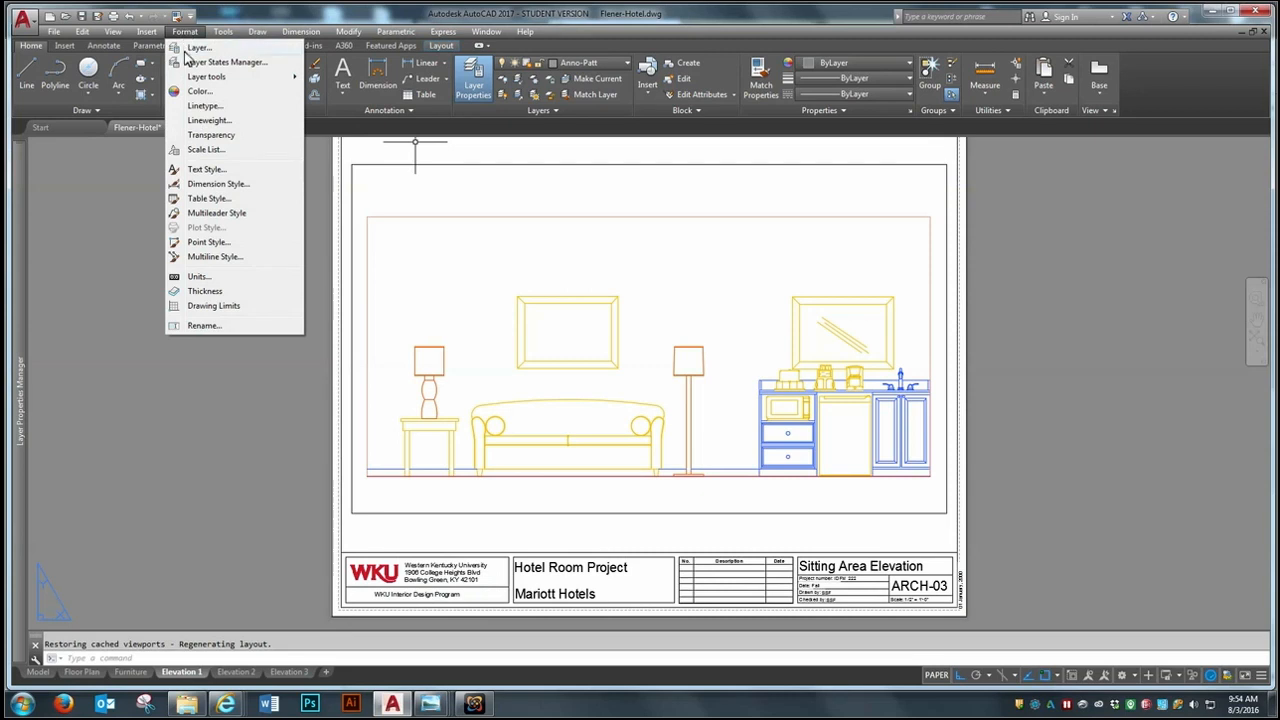
left_click(224, 32)
mouse_move(231, 67)
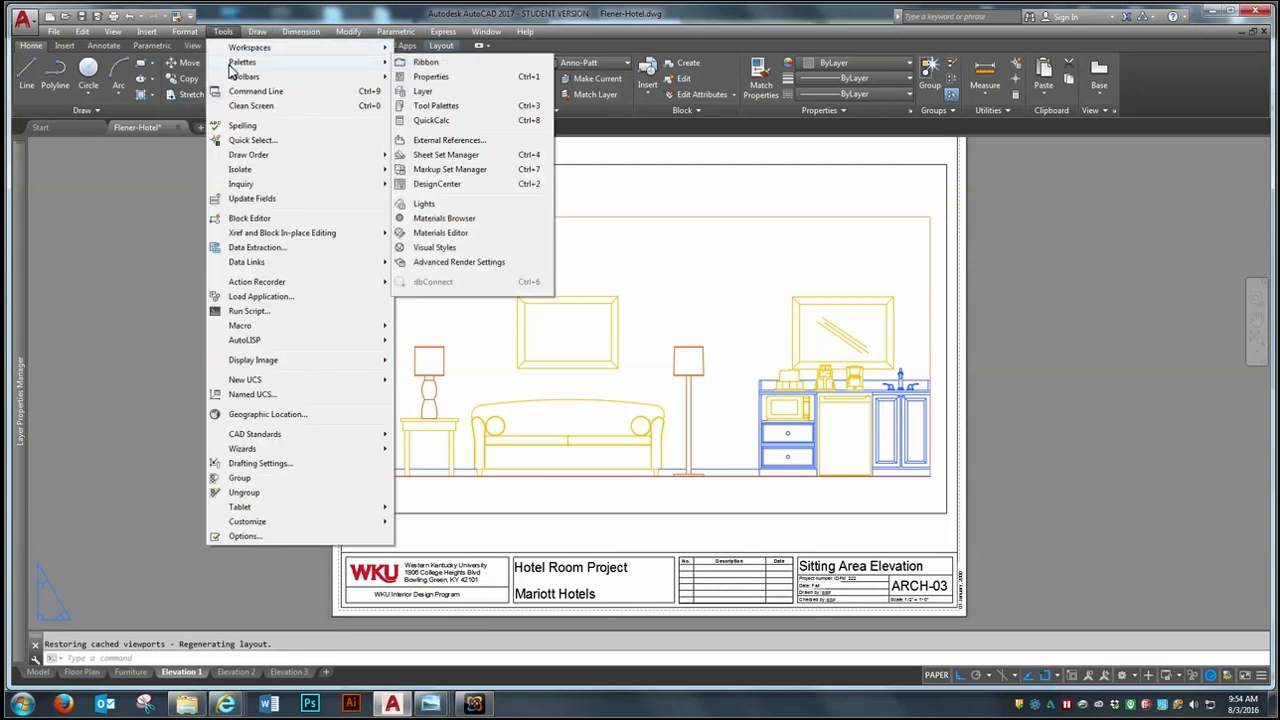
left_click(437, 106)
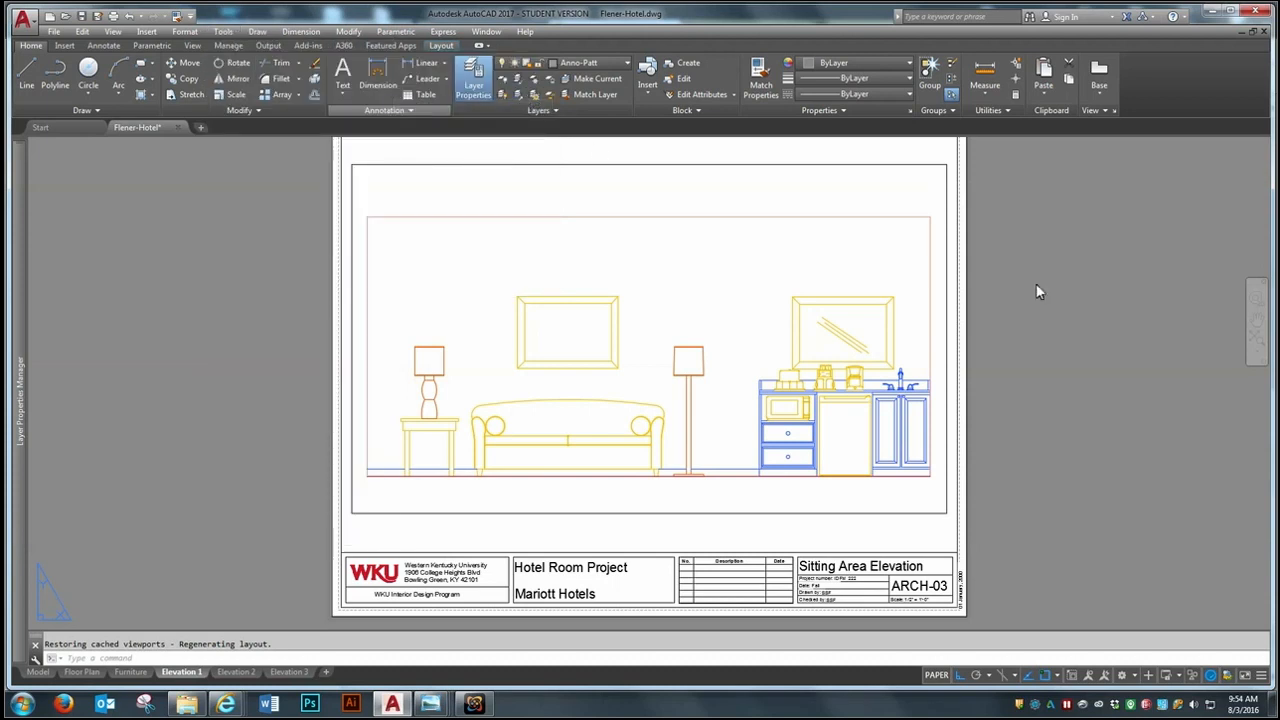
mouse_move(1268, 243)
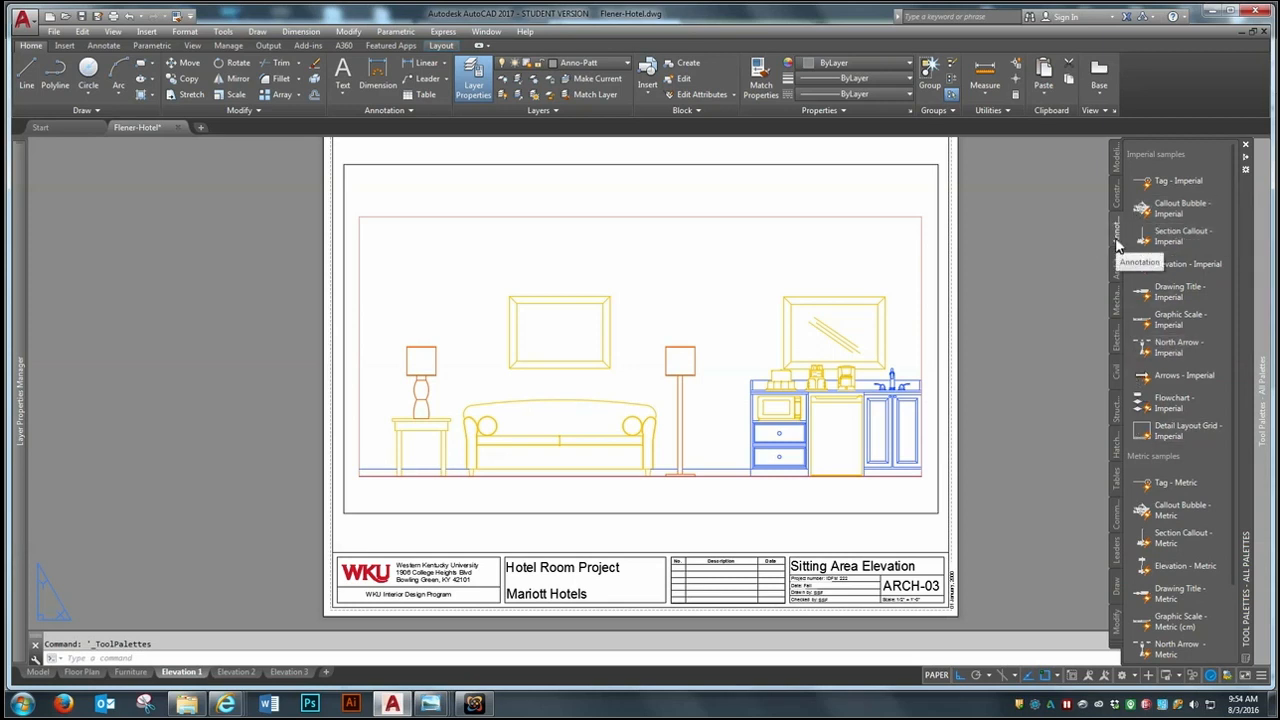
left_click(1117, 649)
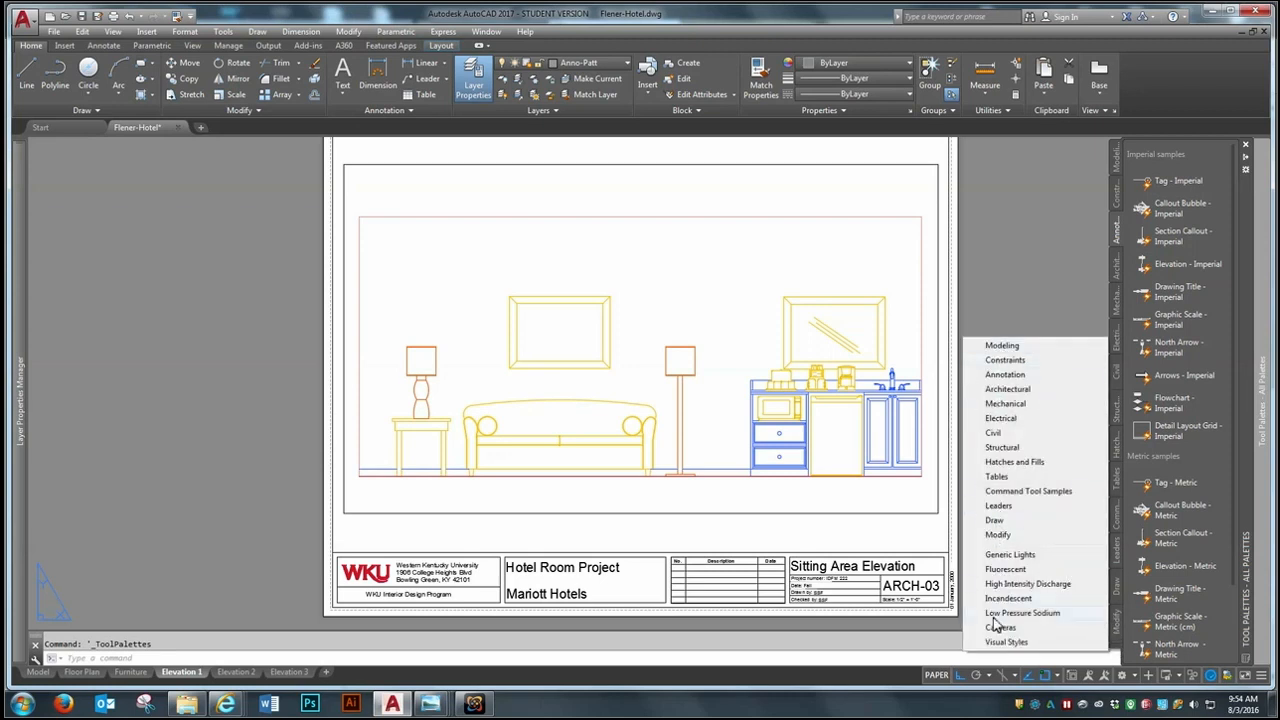
left_click(1000, 375)
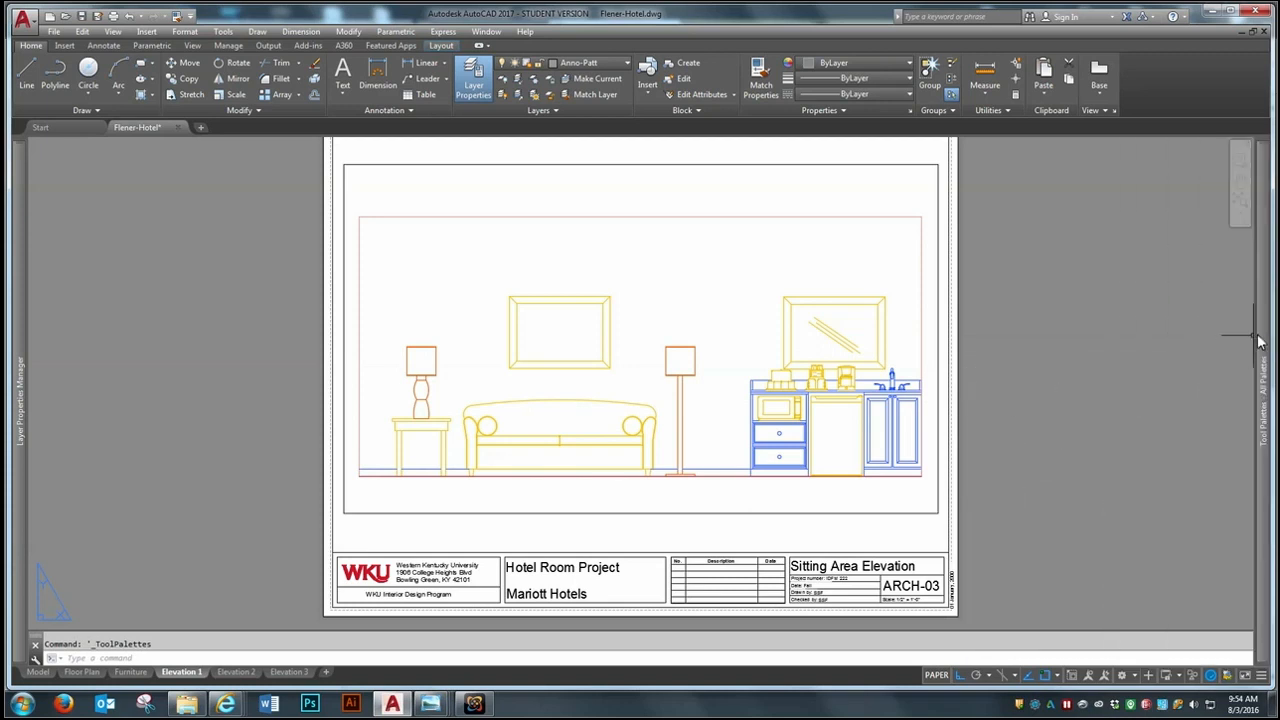
Step: Insert a Drawing Title symbol below the sitting area elevation and move it horizontally to line up with the elevation's window-side end
mouse_move(1262, 330)
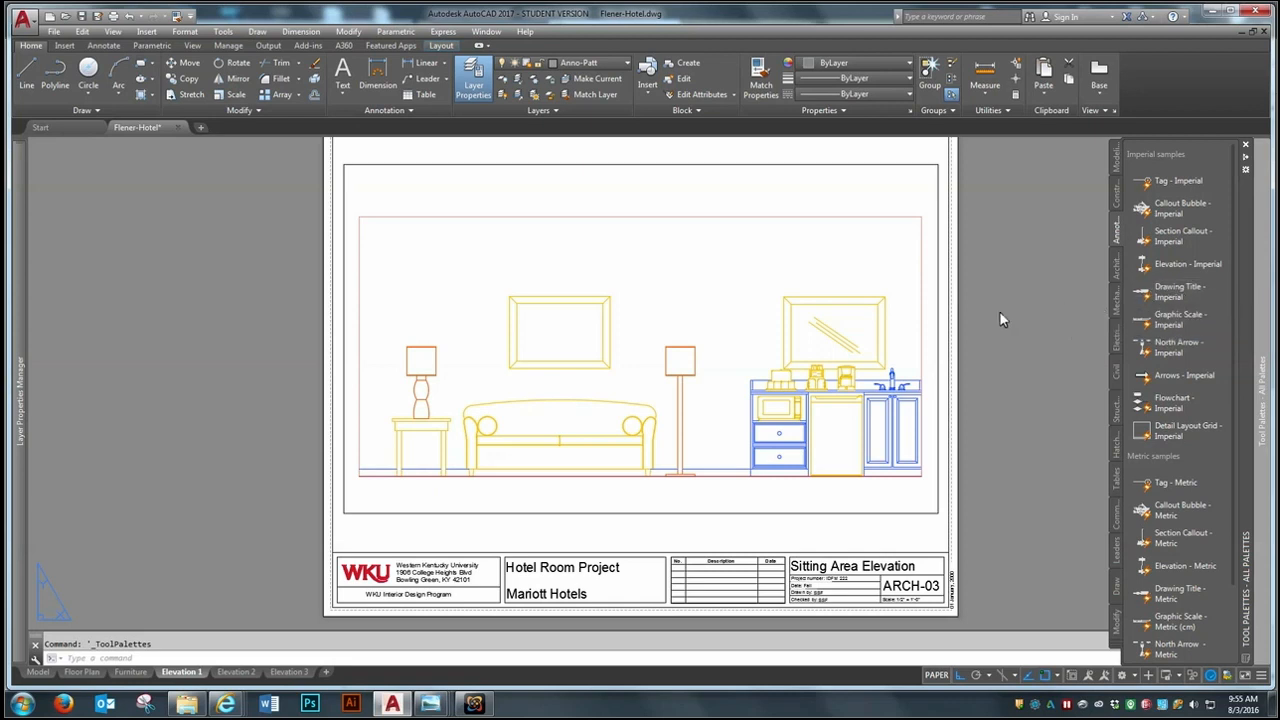
left_click_drag(357, 470, 355, 480)
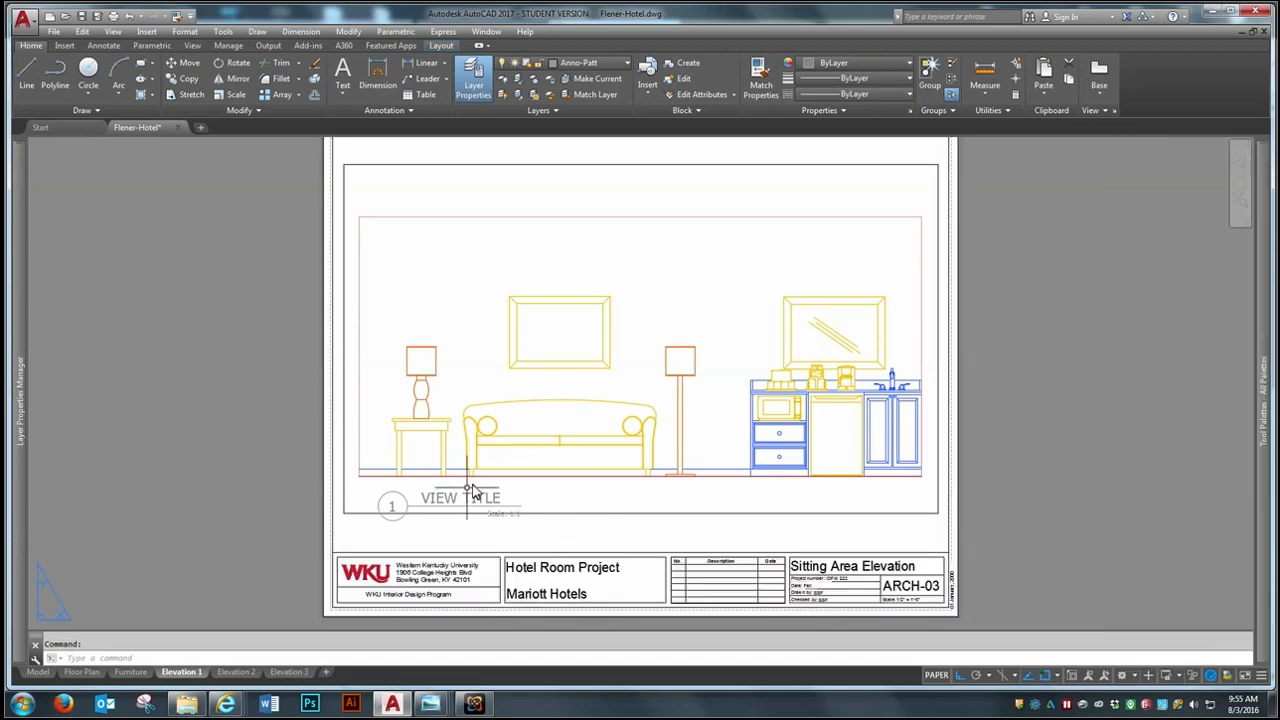
scroll(424, 551, "up", 2)
type("m")
key("Return")
left_click(470, 479)
left_click(457, 490)
key("Return")
left_click(458, 521)
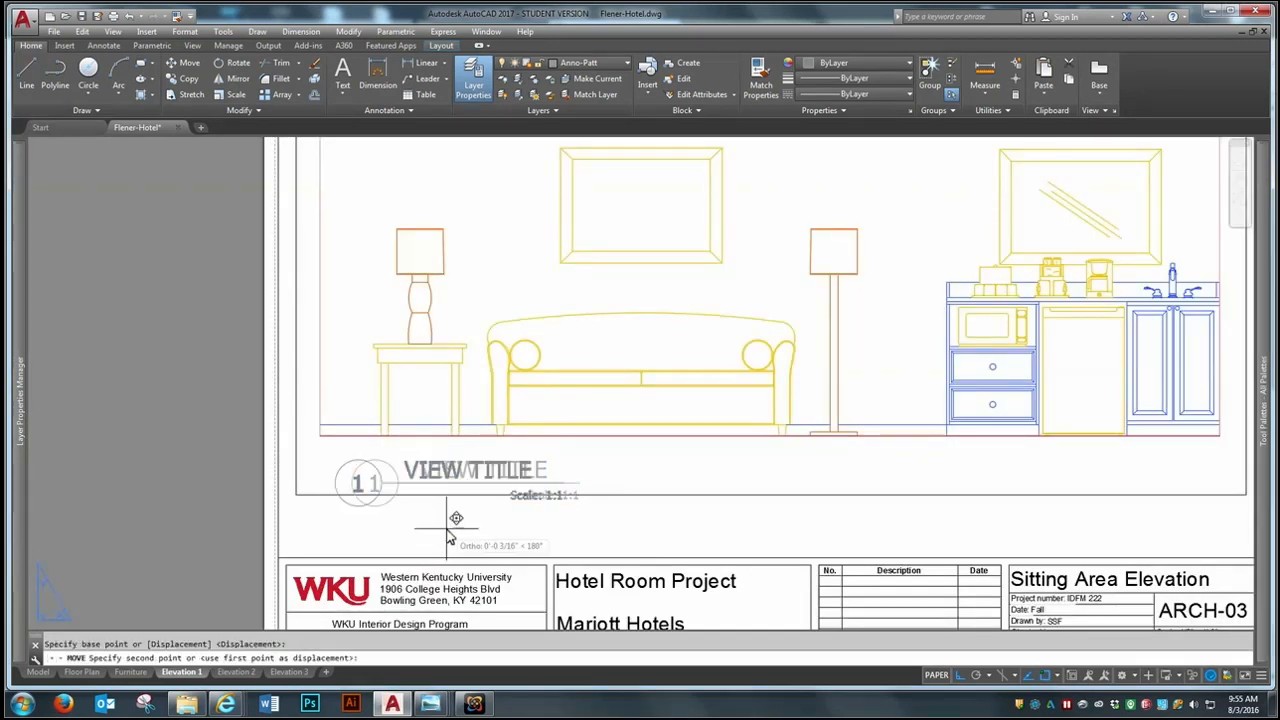
left_click(427, 530)
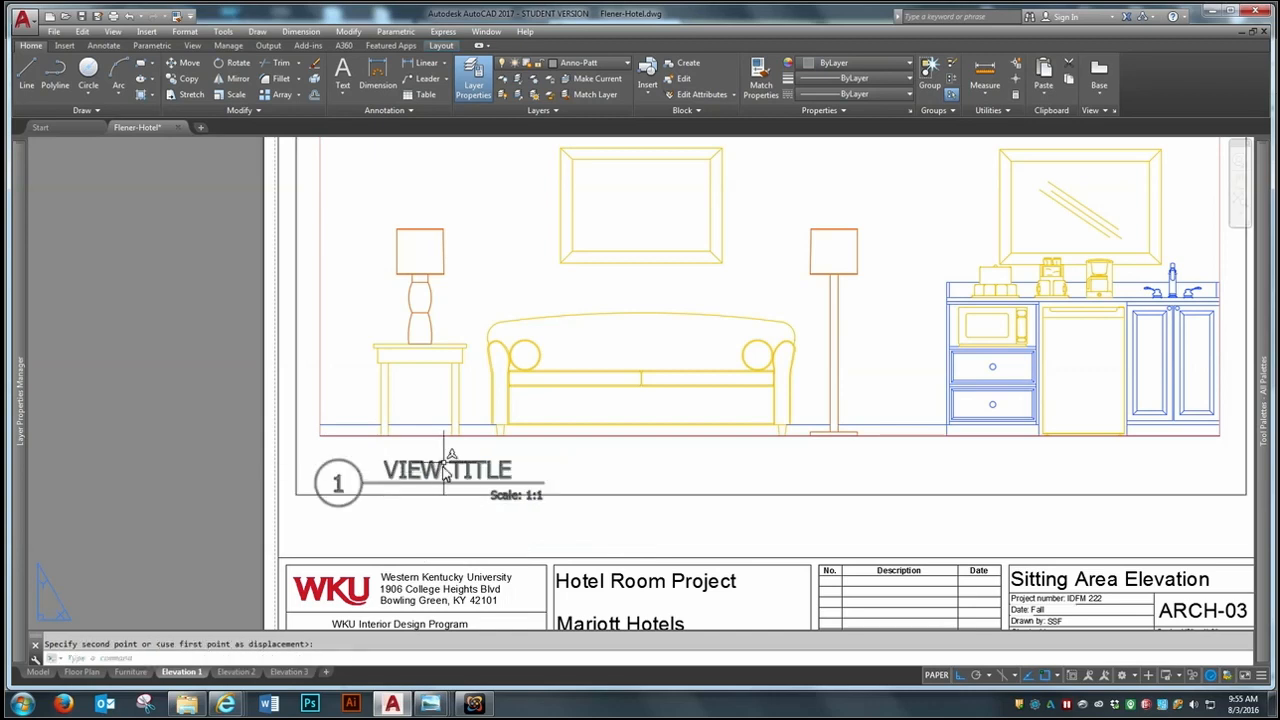
scroll(447, 455, "down", 2)
scroll(447, 505, "up", 2)
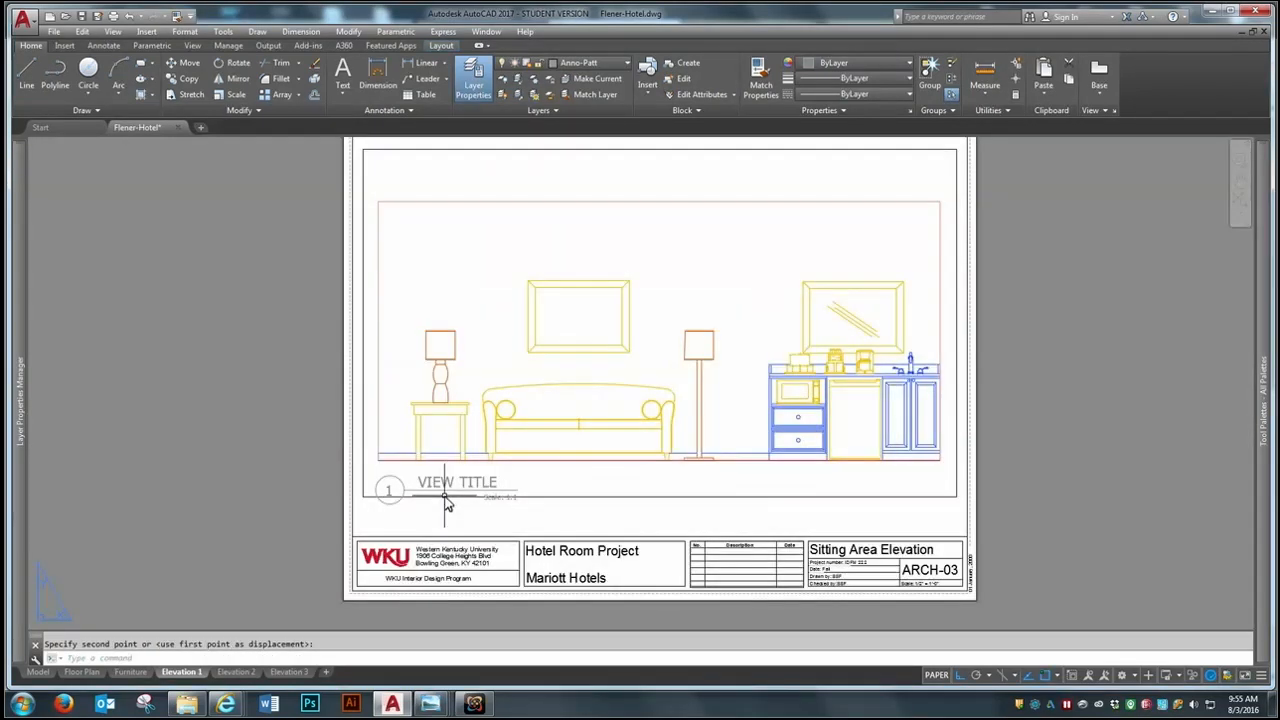
scroll(447, 505, "up", 1)
scroll(503, 472, "down", 3)
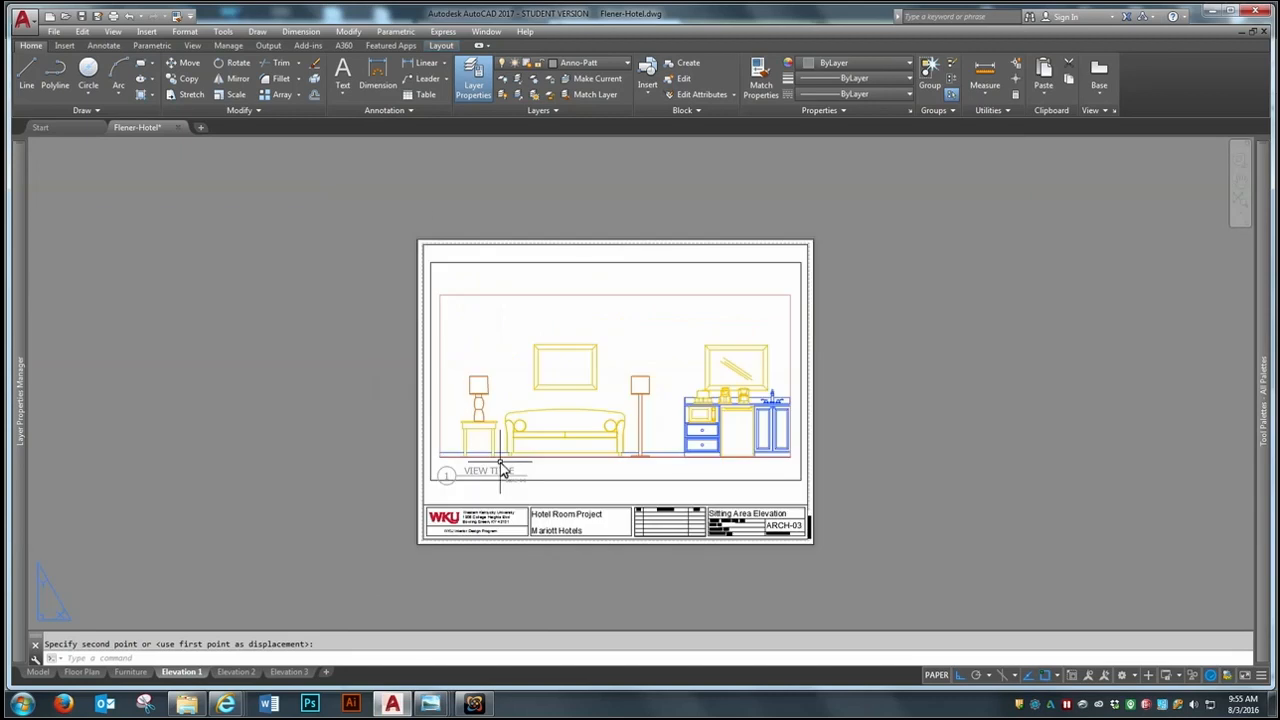
scroll(503, 472, "up", 2)
scroll(498, 468, "down", 2)
scroll(505, 480, "up", 2)
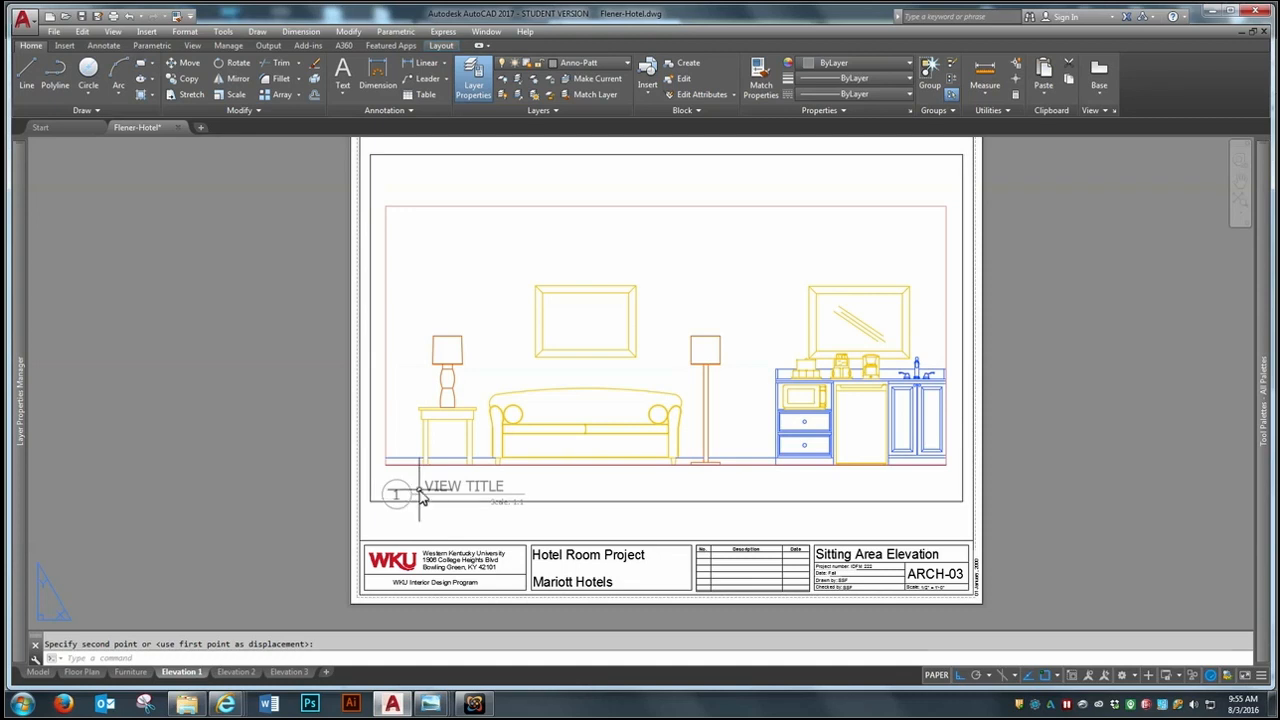
Step: Place a Callout Bubble - Imperial symbol in the sitting area of the Floor Plan layout
left_click(83, 672)
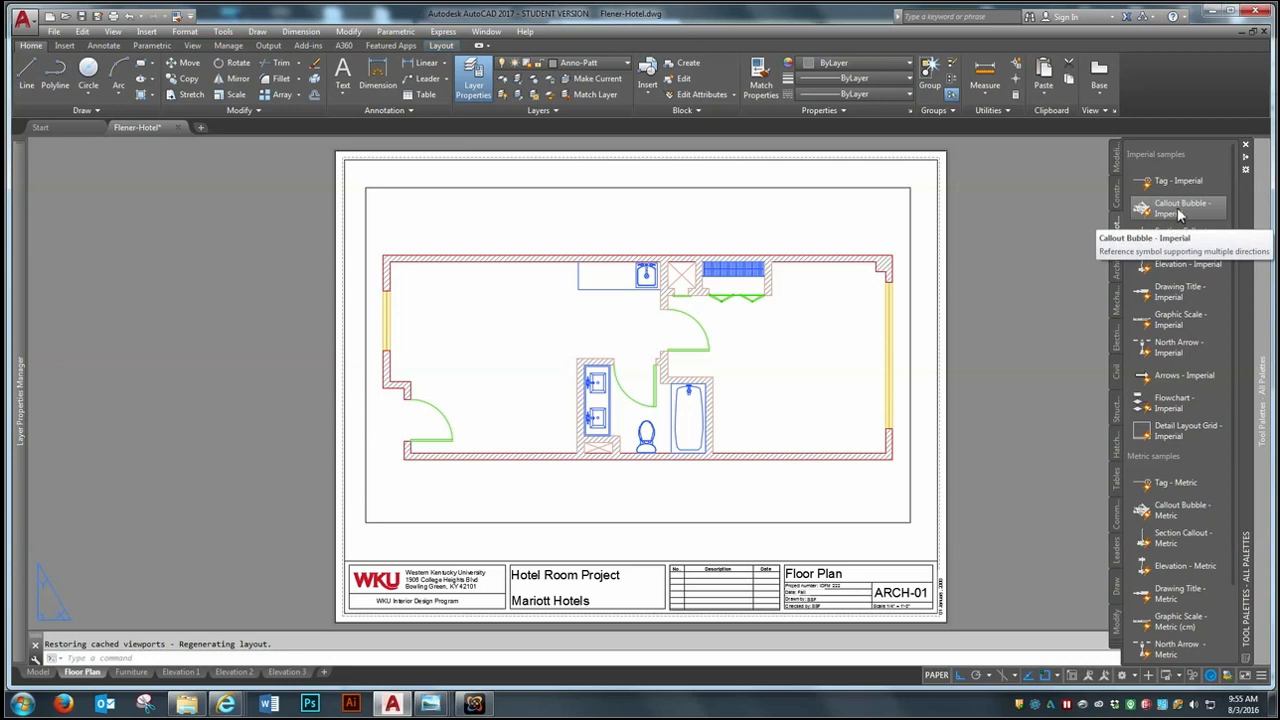
left_click_drag(1180, 213, 482, 333)
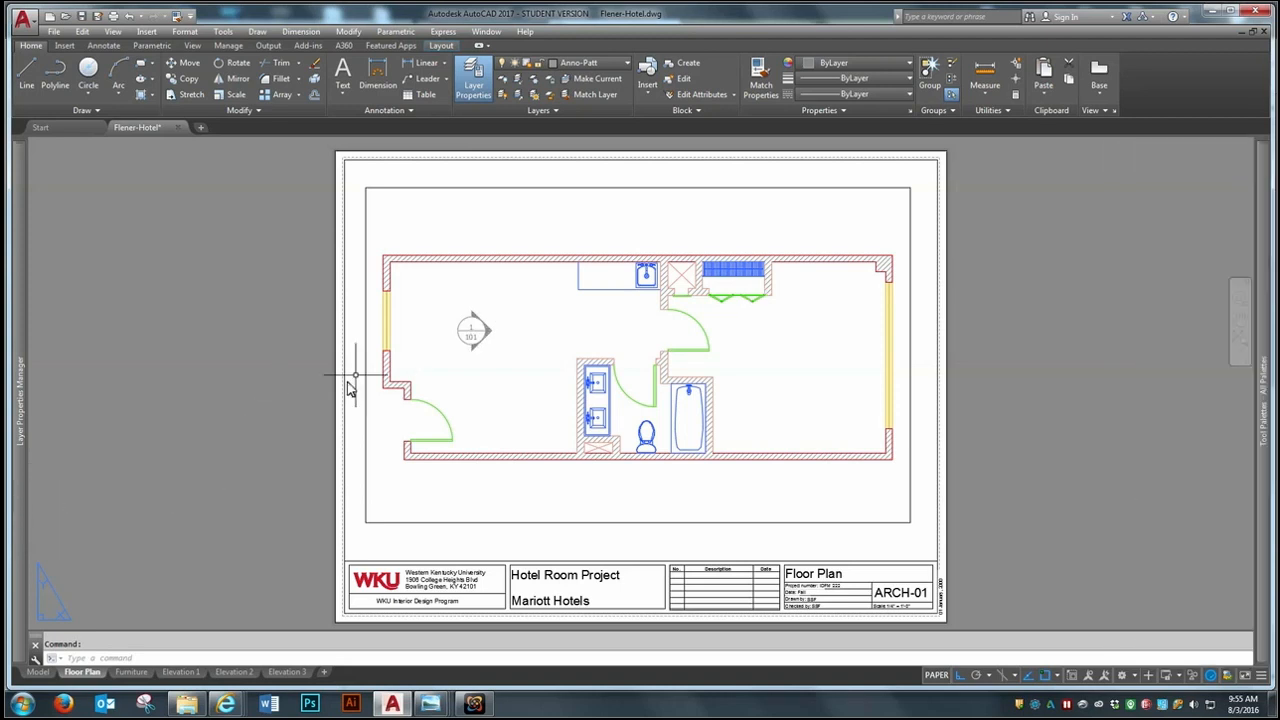
scroll(461, 328, "up", 2)
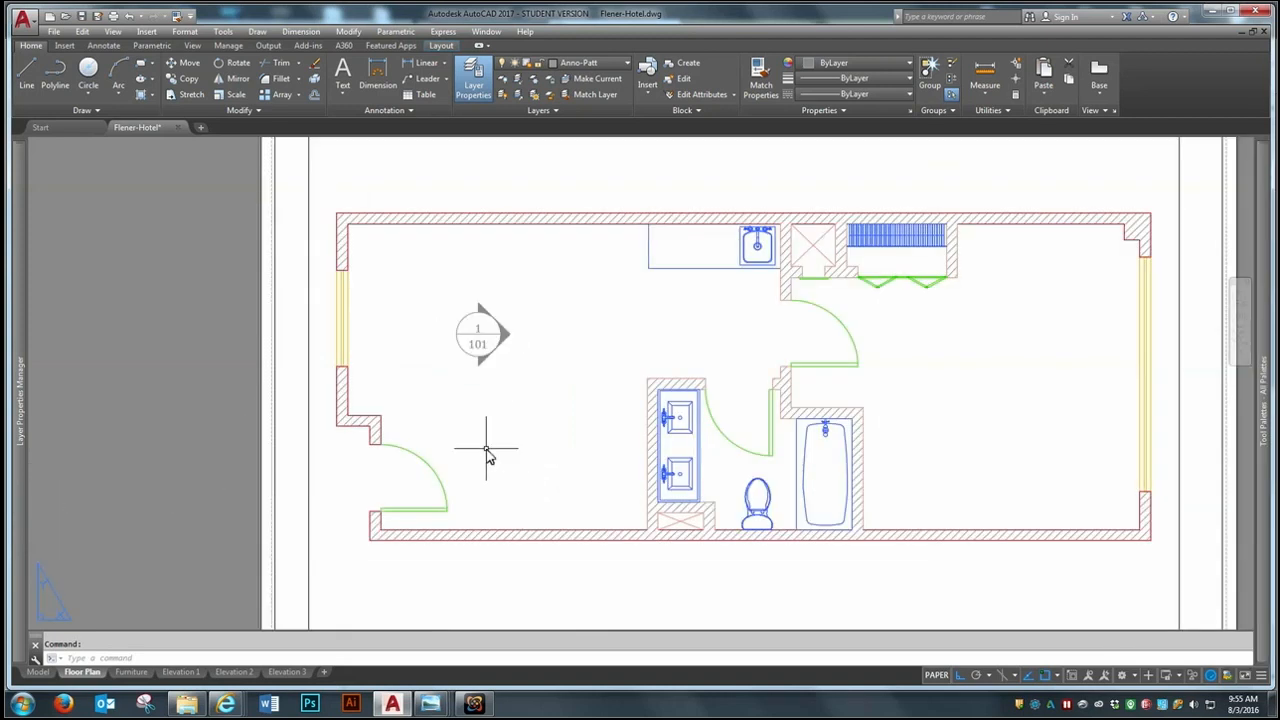
Step: Flip the callout bubble's direction so its arrow points toward the sitting area window
left_click(507, 336)
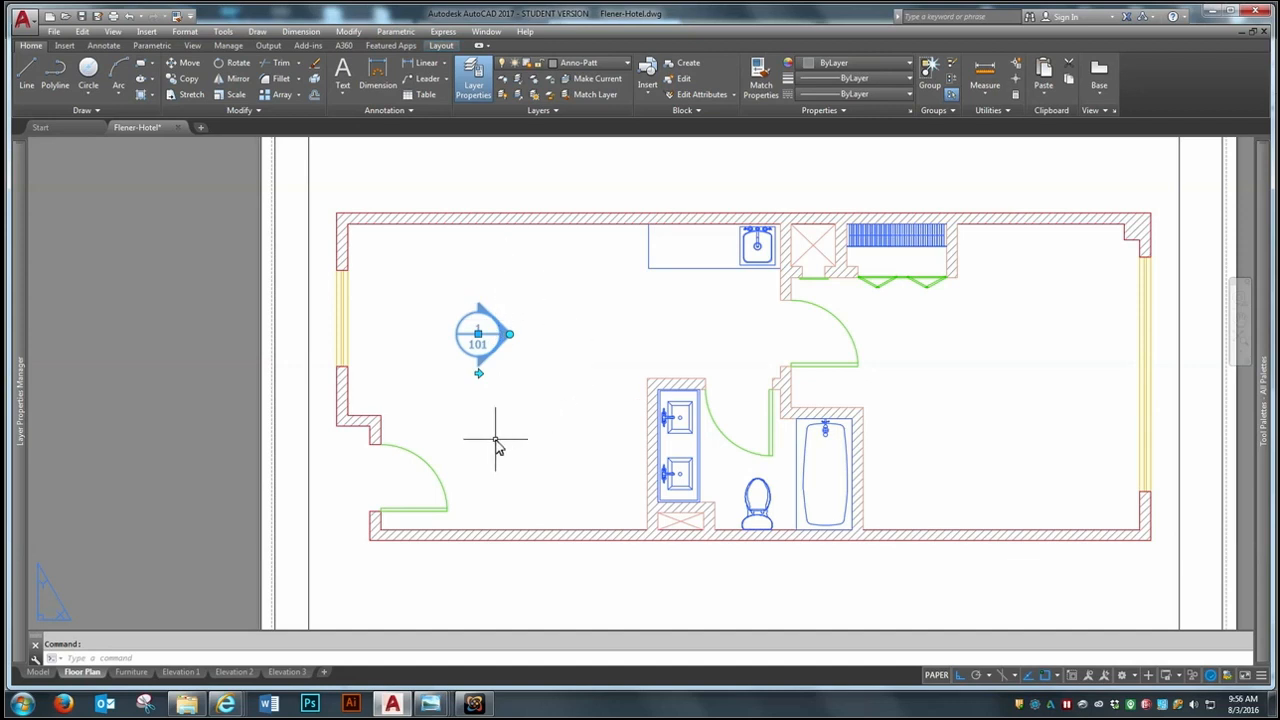
left_click(479, 376)
left_click(479, 376)
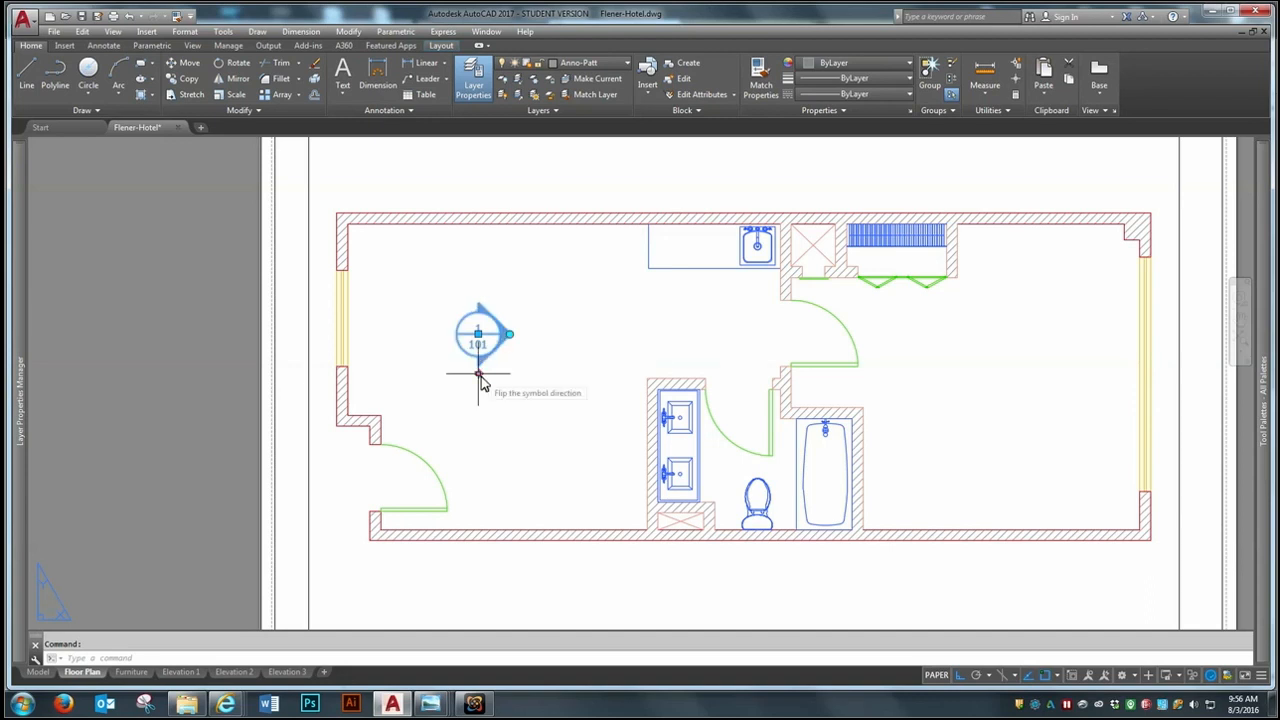
left_click(479, 376)
left_click(479, 376)
left_click(479, 376)
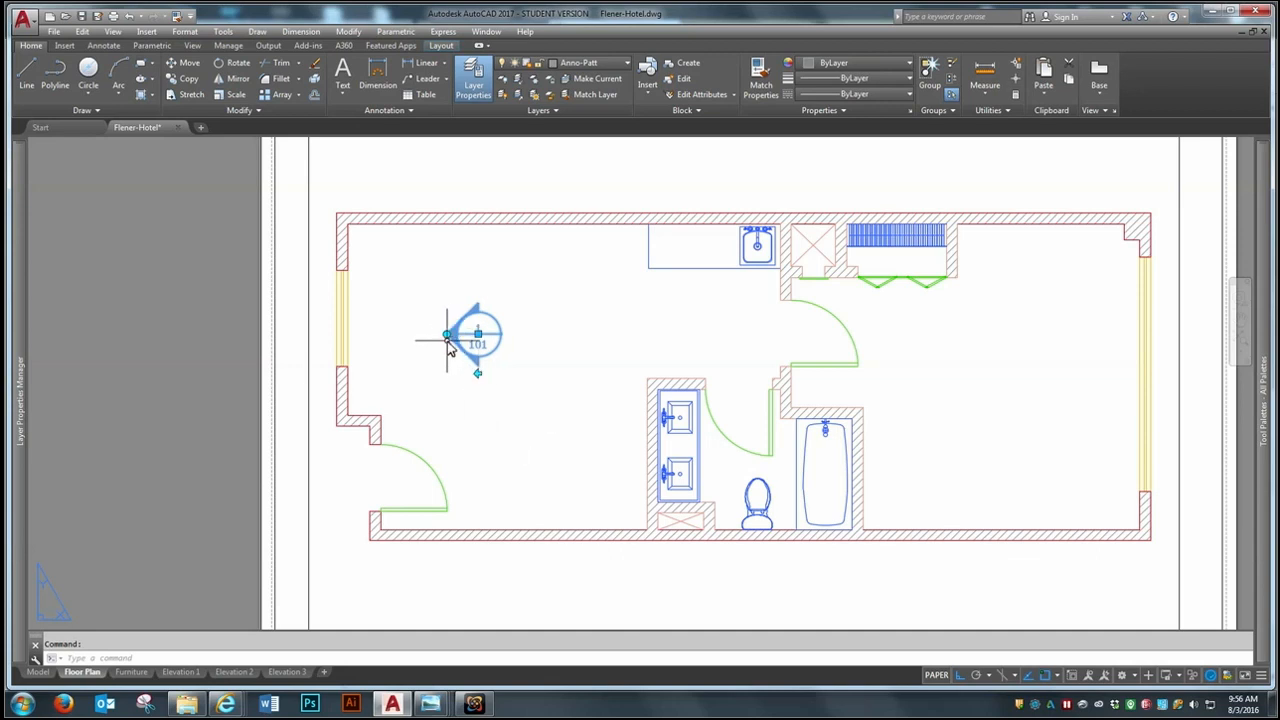
Step: Rotate the callout bubble so its arrow points toward the wall with the sink counter
left_click(448, 335)
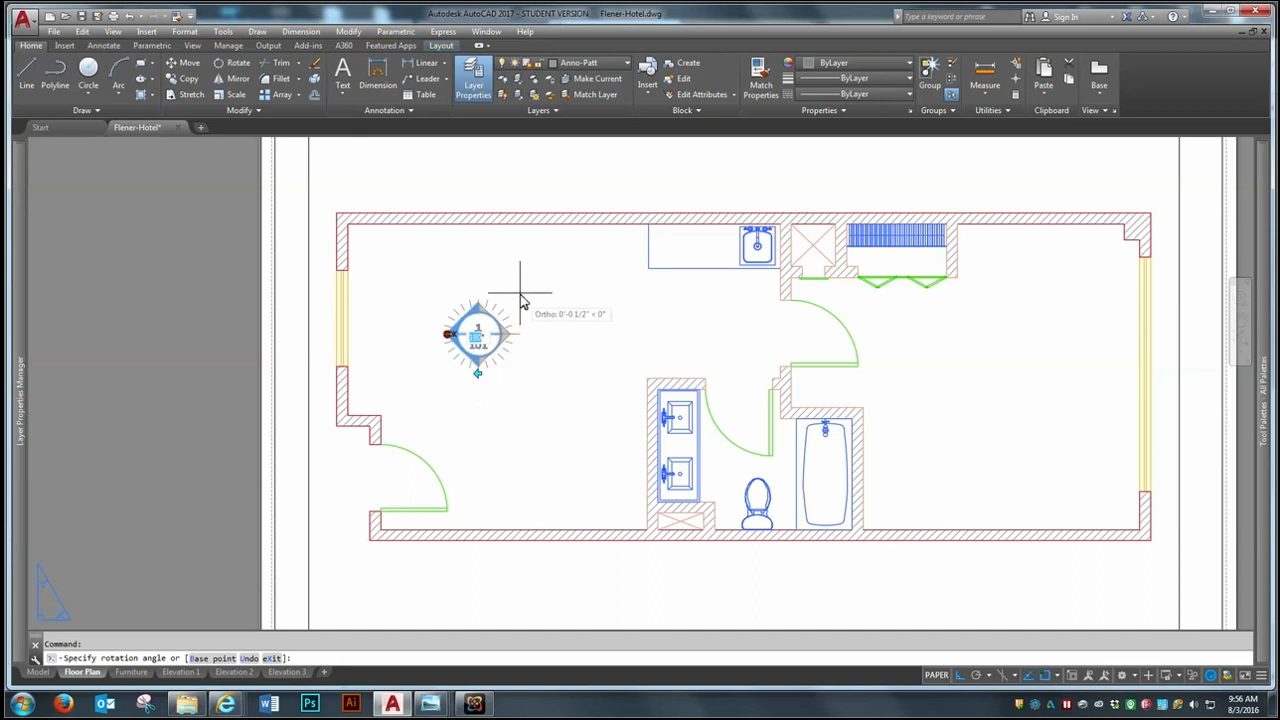
left_click(477, 252)
key("Escape")
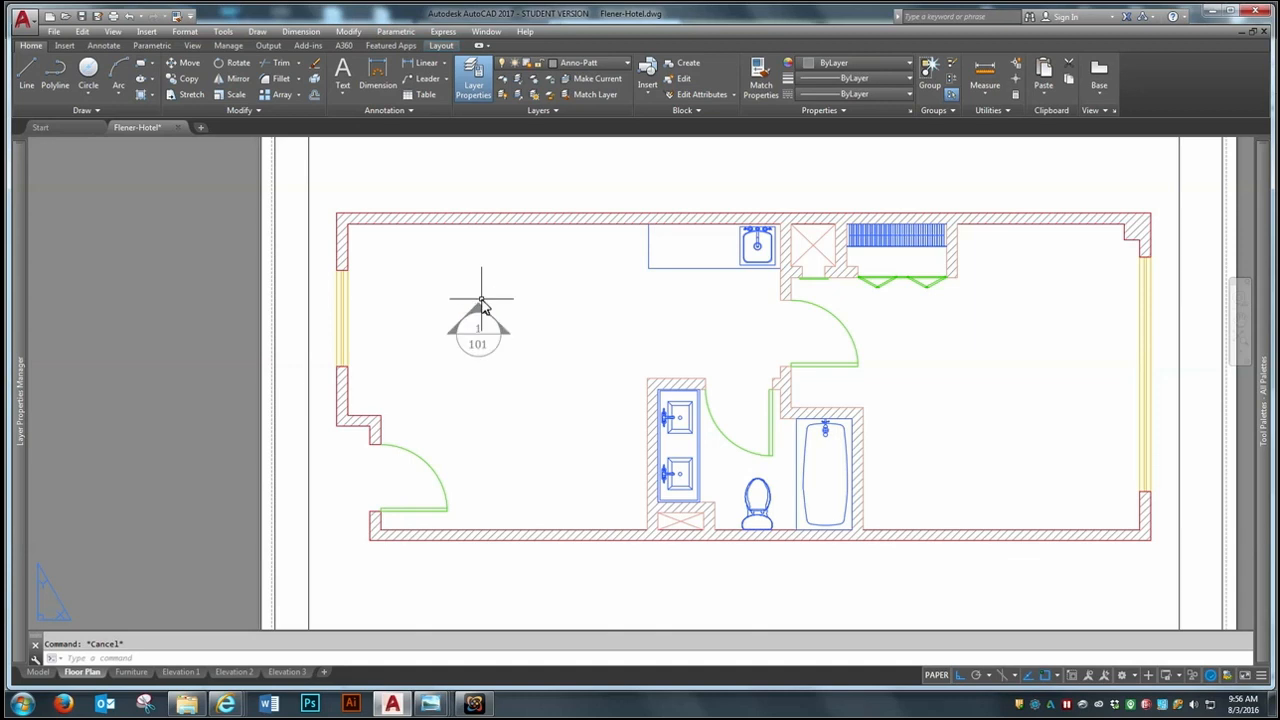
Step: Compare the drawing title and sheet number on the Elevation 1 layout with the callout bubble on the Floor Plan layout
left_click(183, 673)
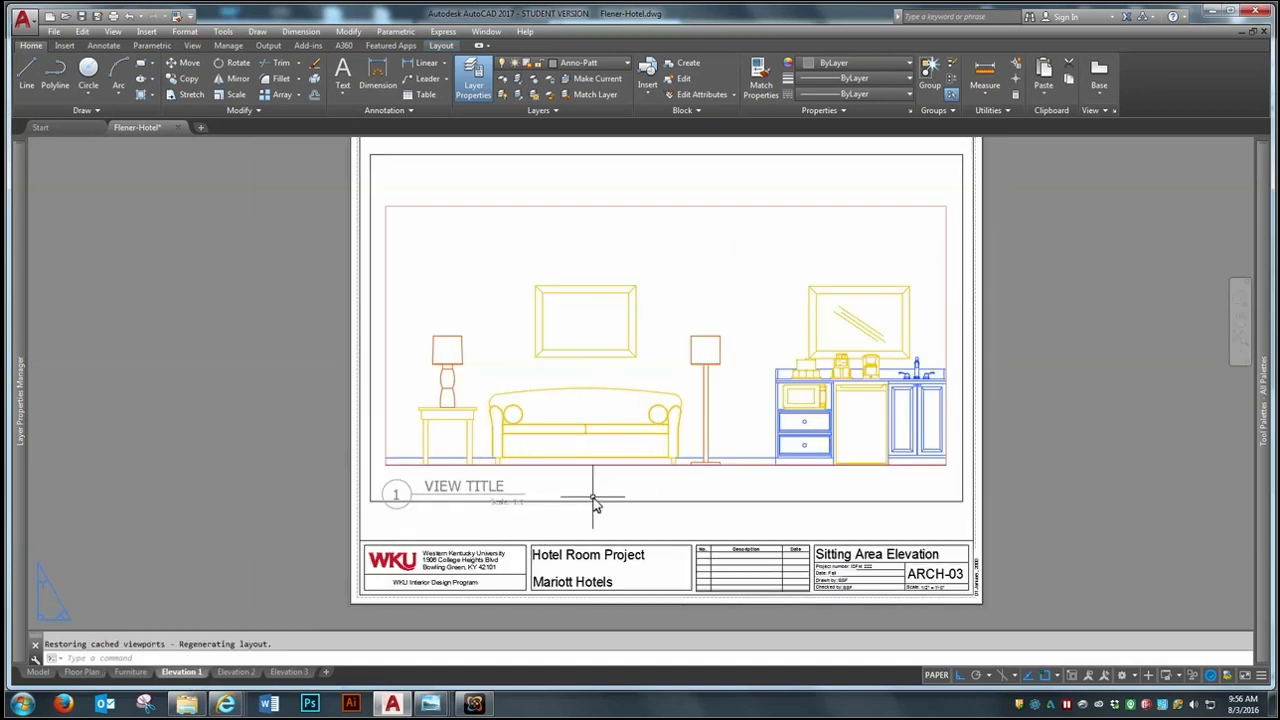
left_click(82, 672)
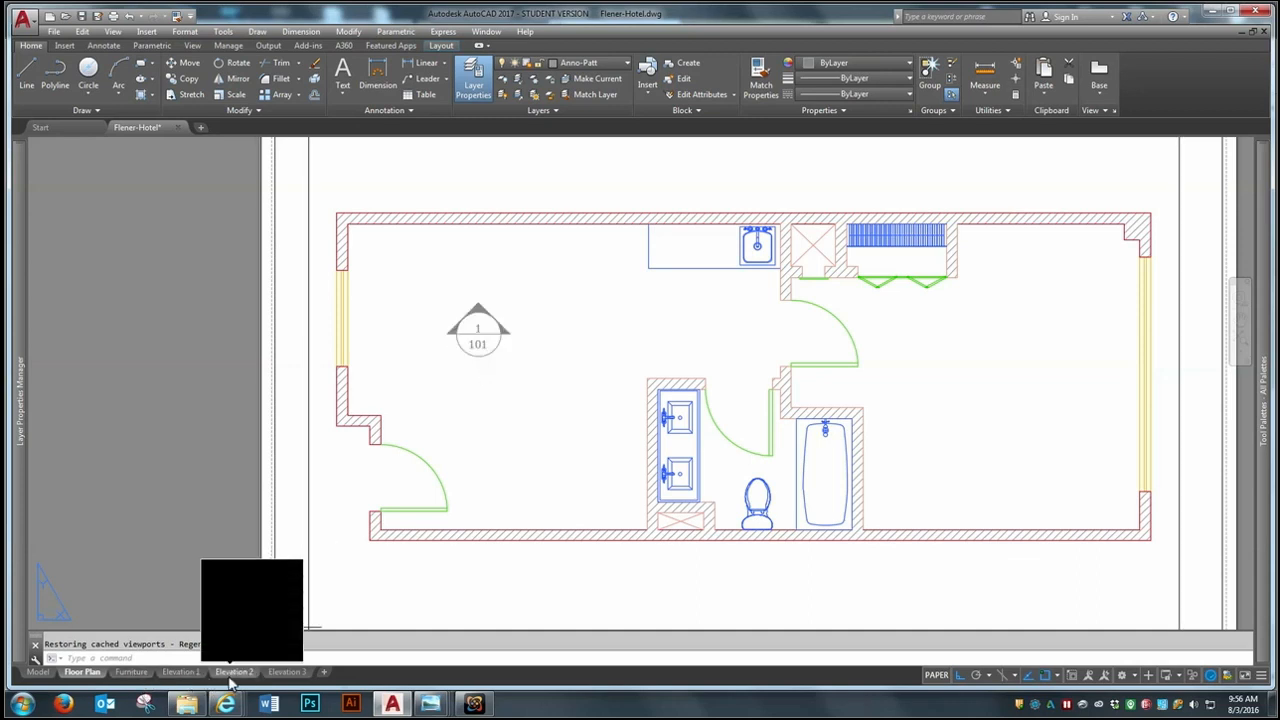
mouse_move(89, 676)
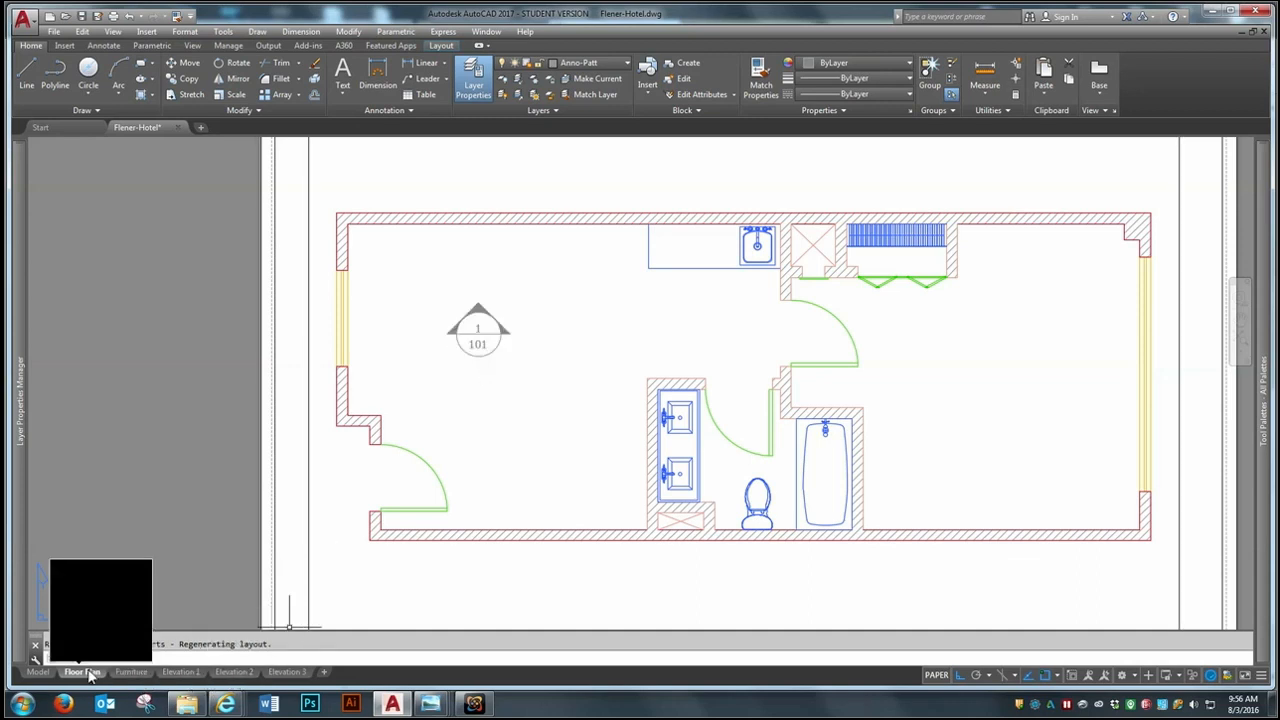
left_click(180, 673)
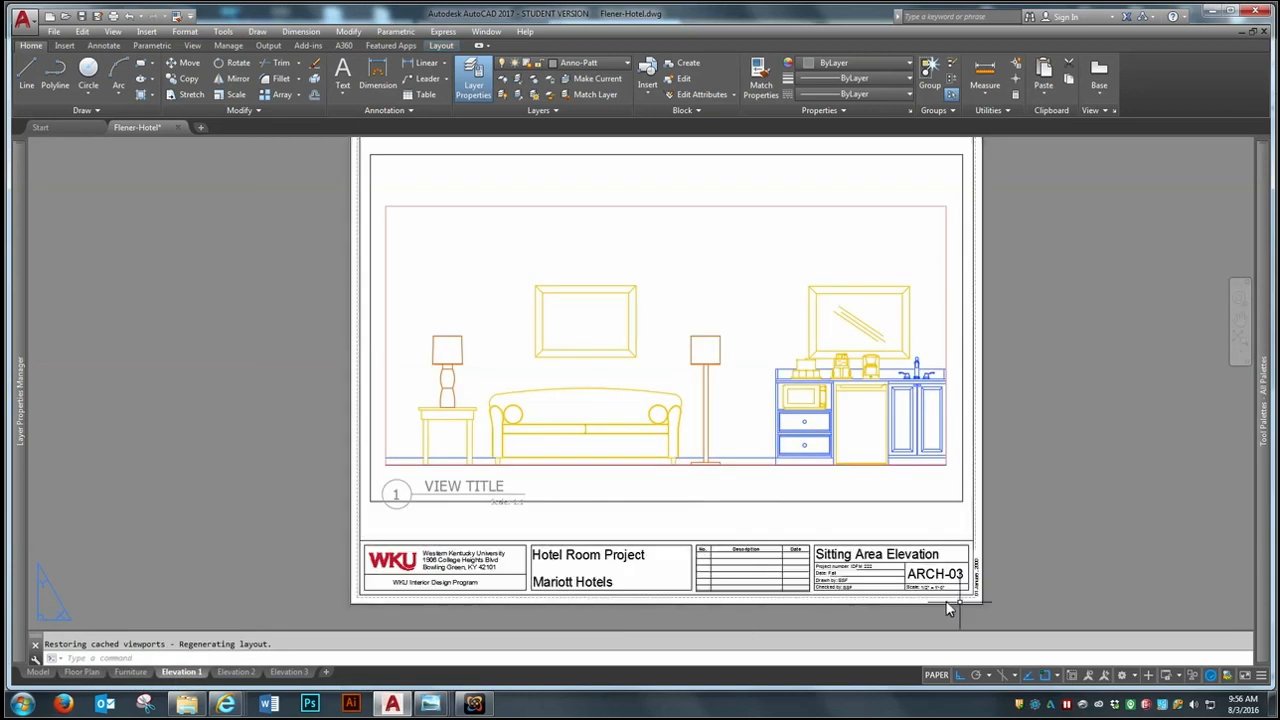
left_click(92, 673)
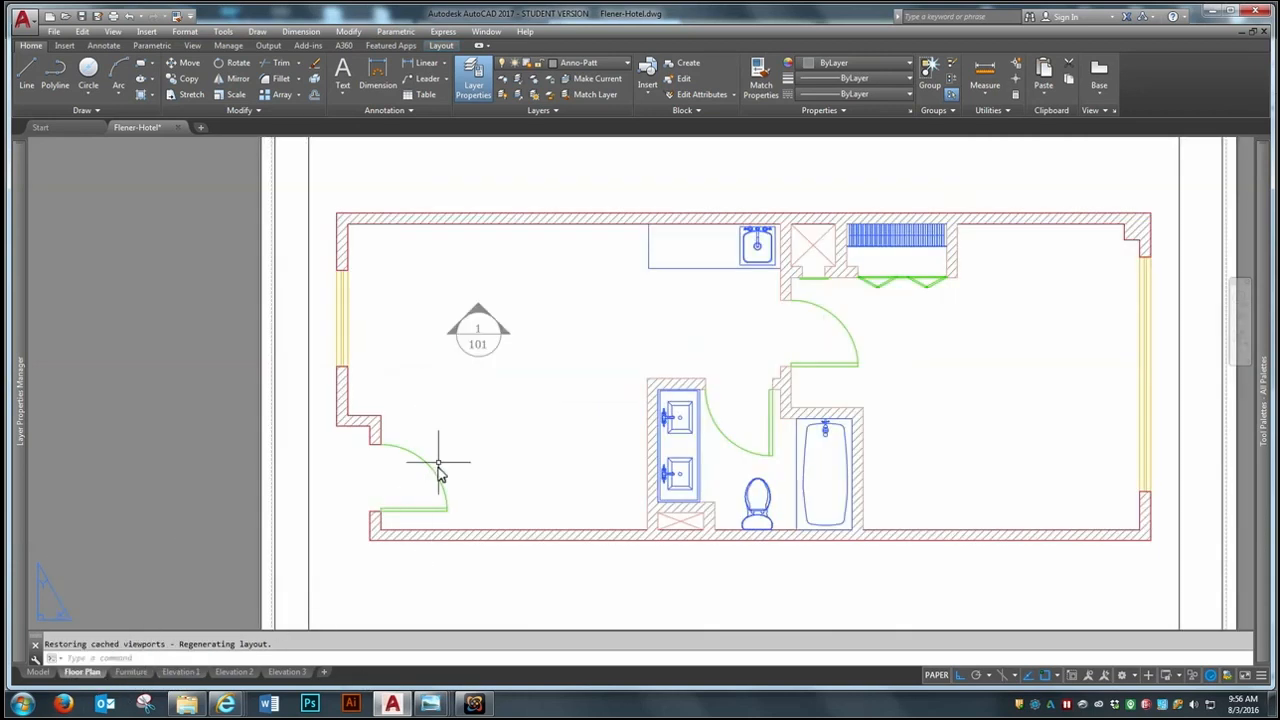
Step: Set the sheet number of the sitting area callout bubble to 3, leaving its view number at 1
key("Return")
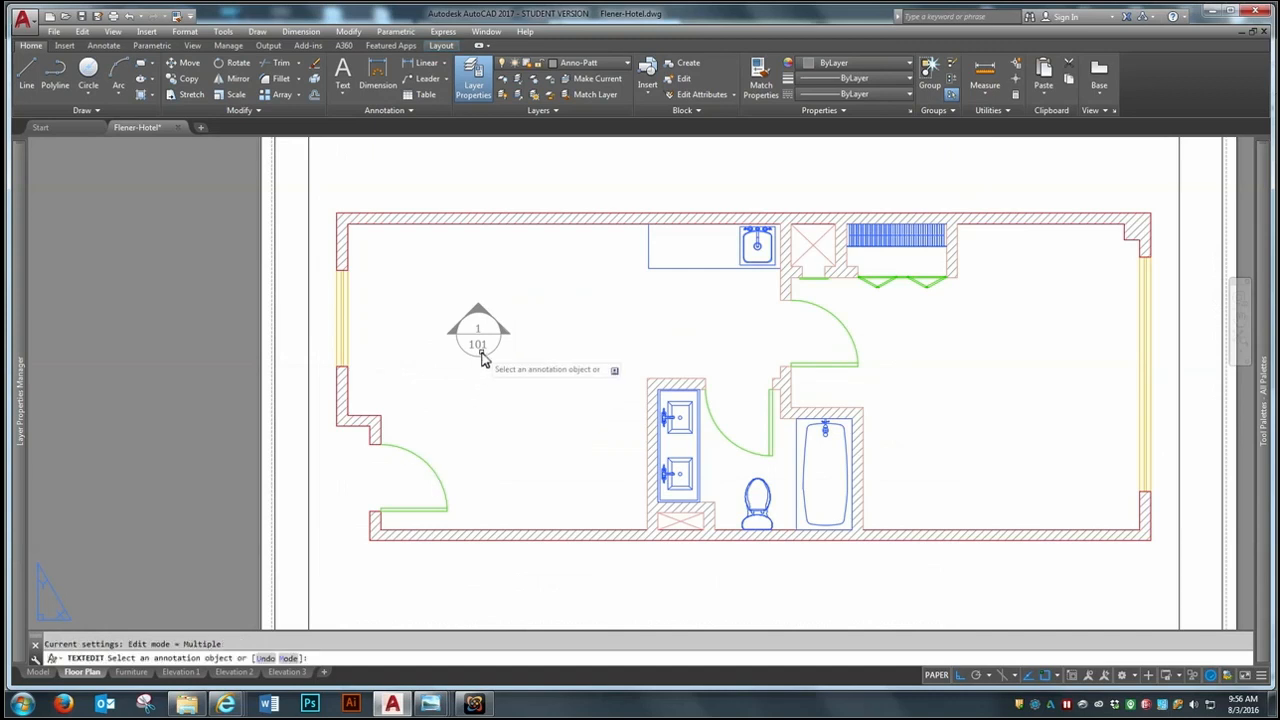
left_click(480, 340)
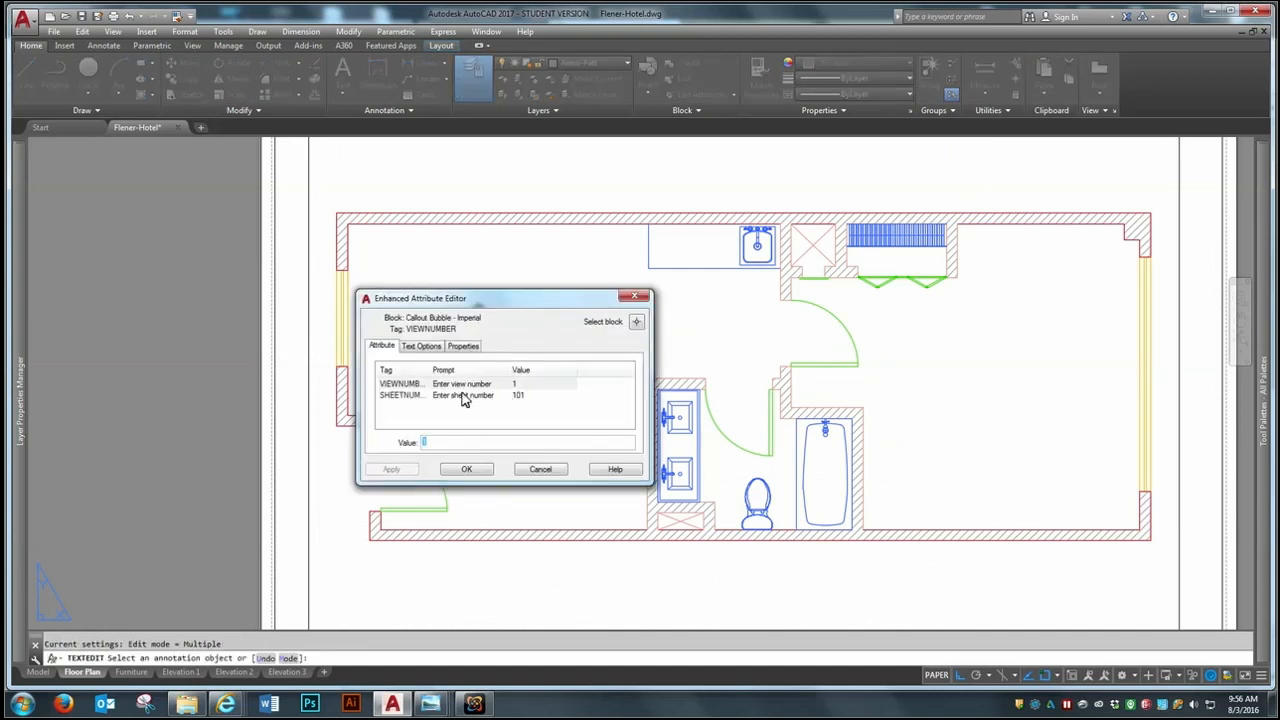
left_click(497, 397)
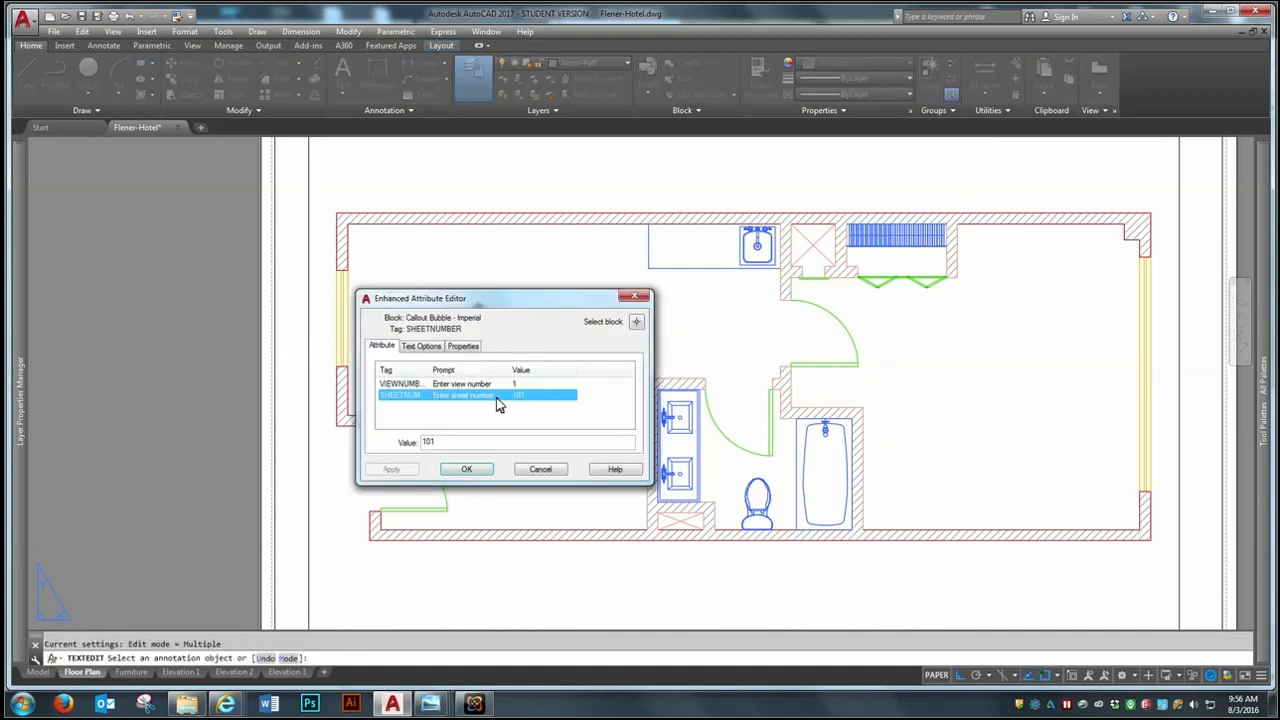
double_click(424, 443)
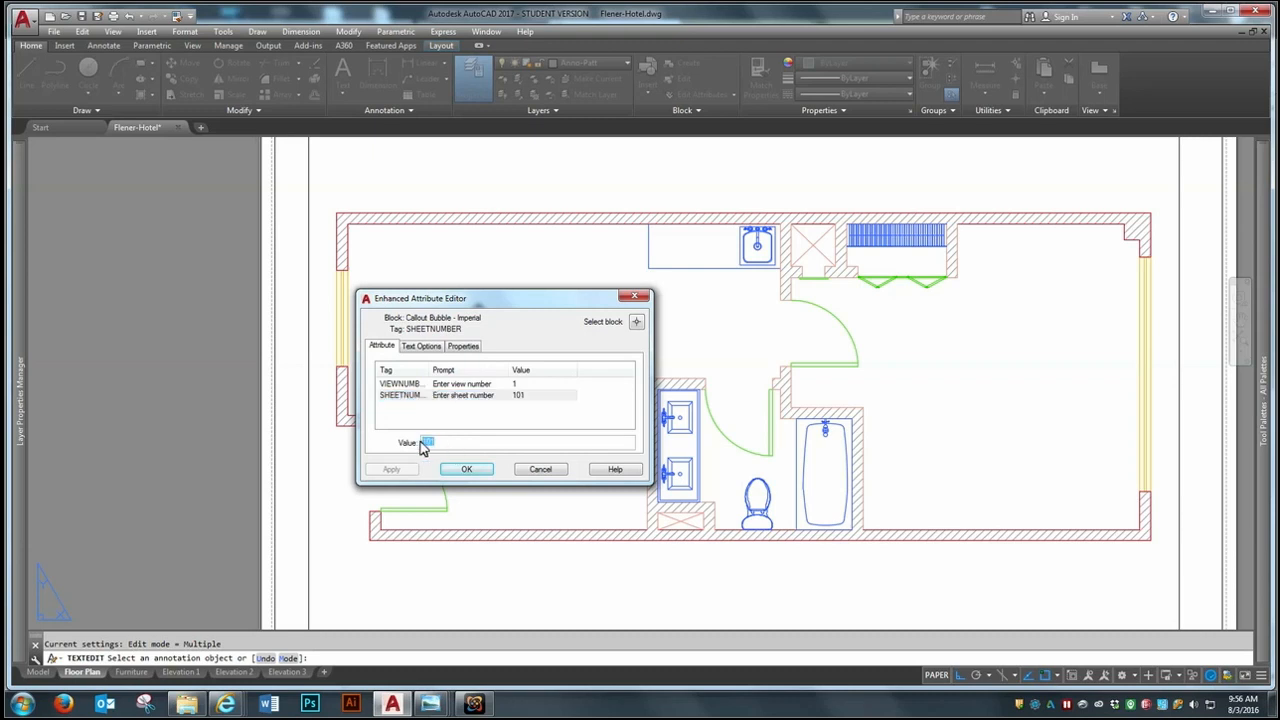
left_click(478, 473)
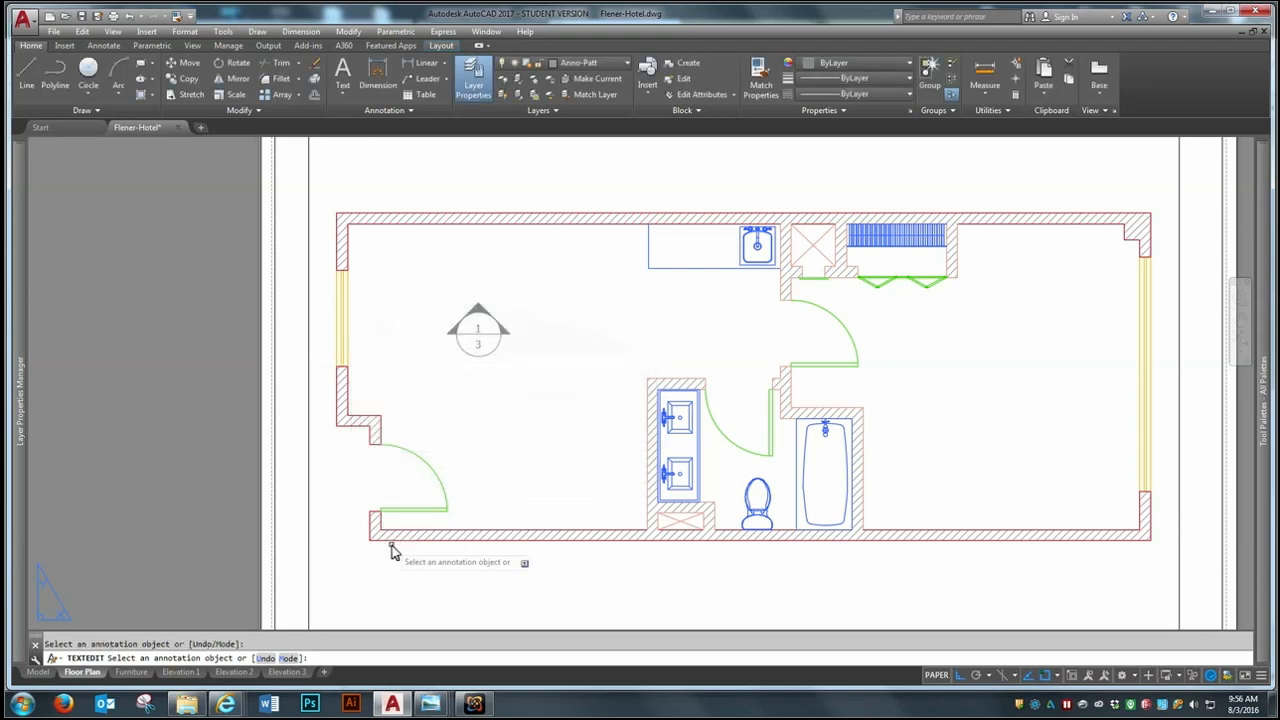
key("Return")
Step: Move the sitting area callout bubble straight up, closer to the wall with the sink counter
type("m")
key("Return")
left_click(525, 308)
left_click(440, 384)
key("Return")
left_click(473, 400)
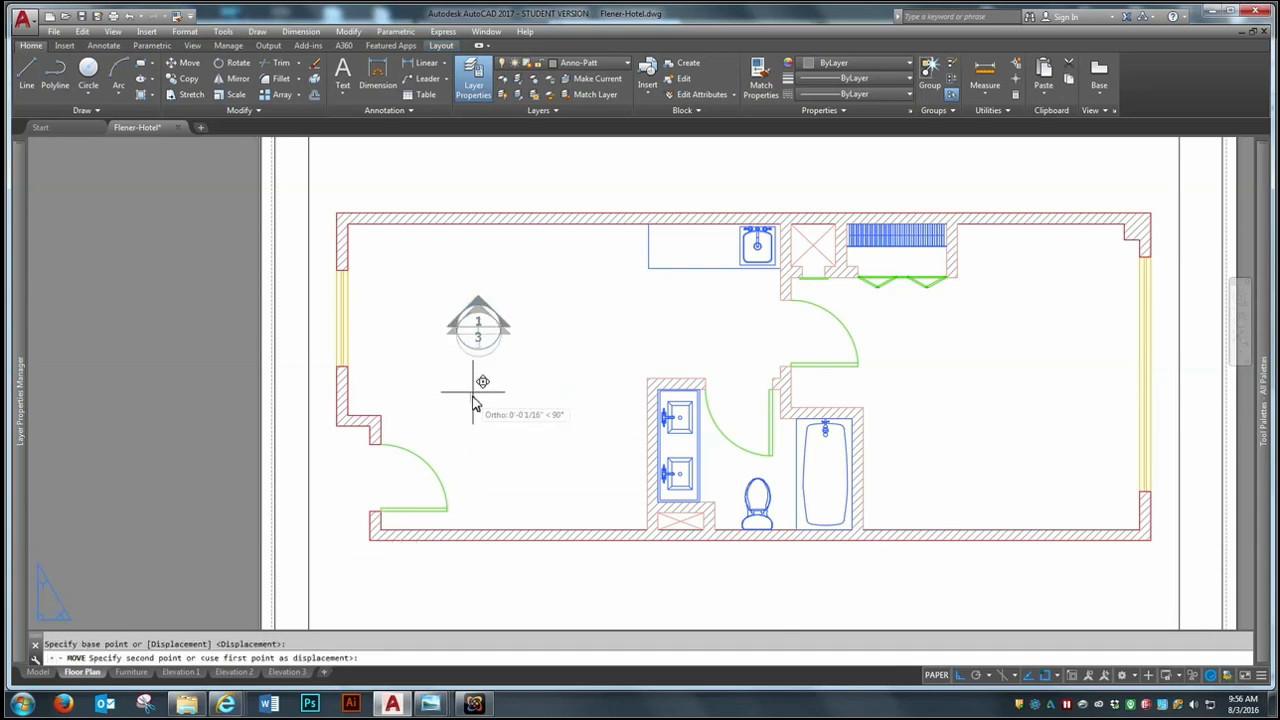
left_click(476, 381)
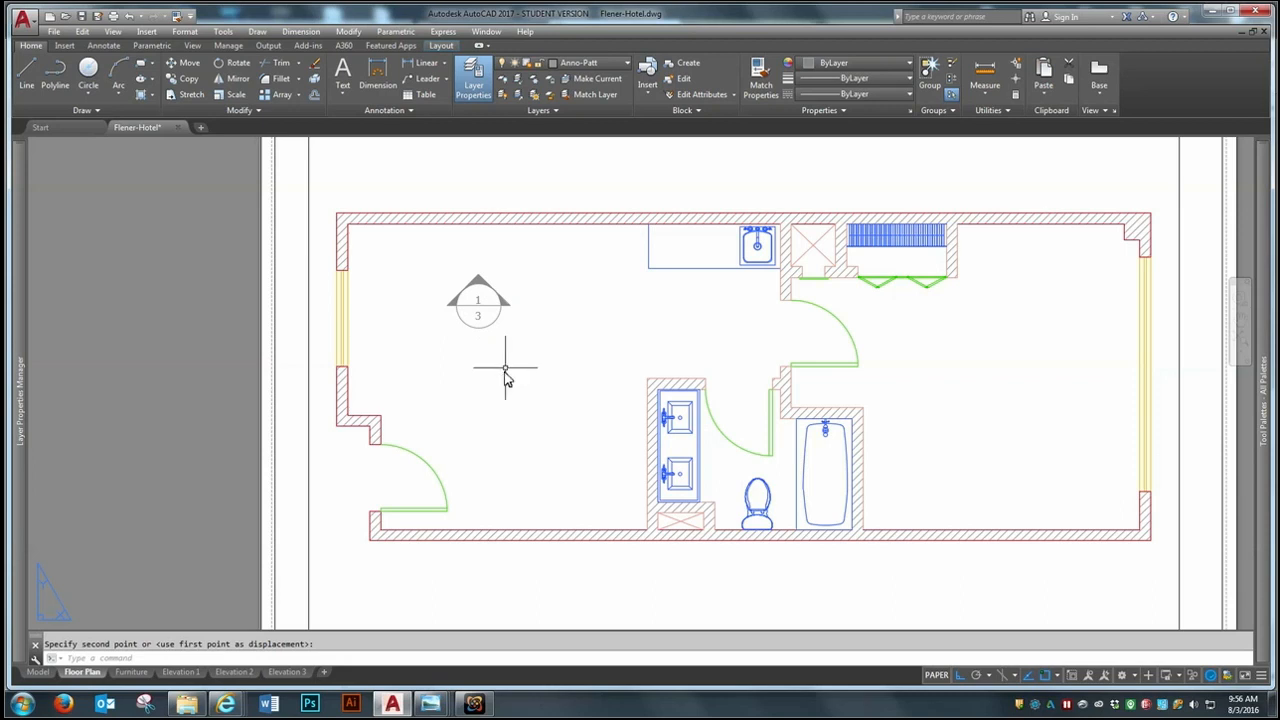
Step: Copy the sitting area callout bubble horizontally into the bedroom, between the closet and the window
left_click(487, 314)
key("Return")
left_click(478, 304)
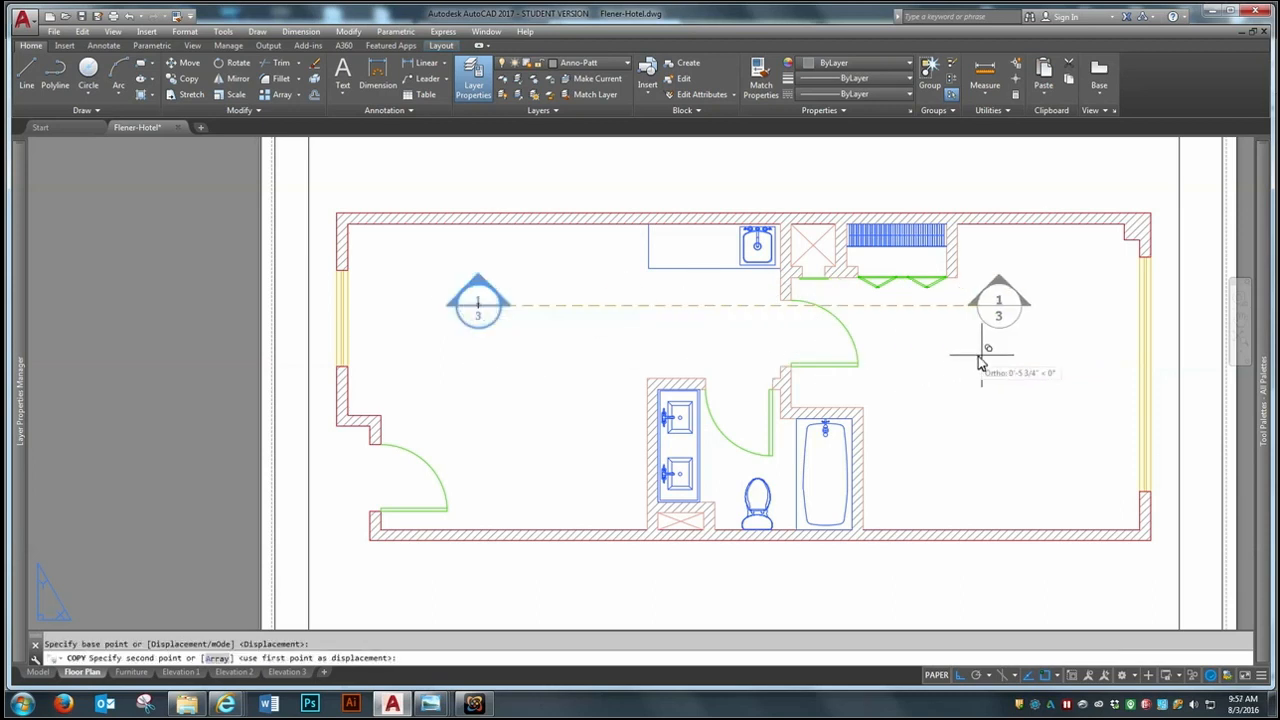
left_click(1020, 355)
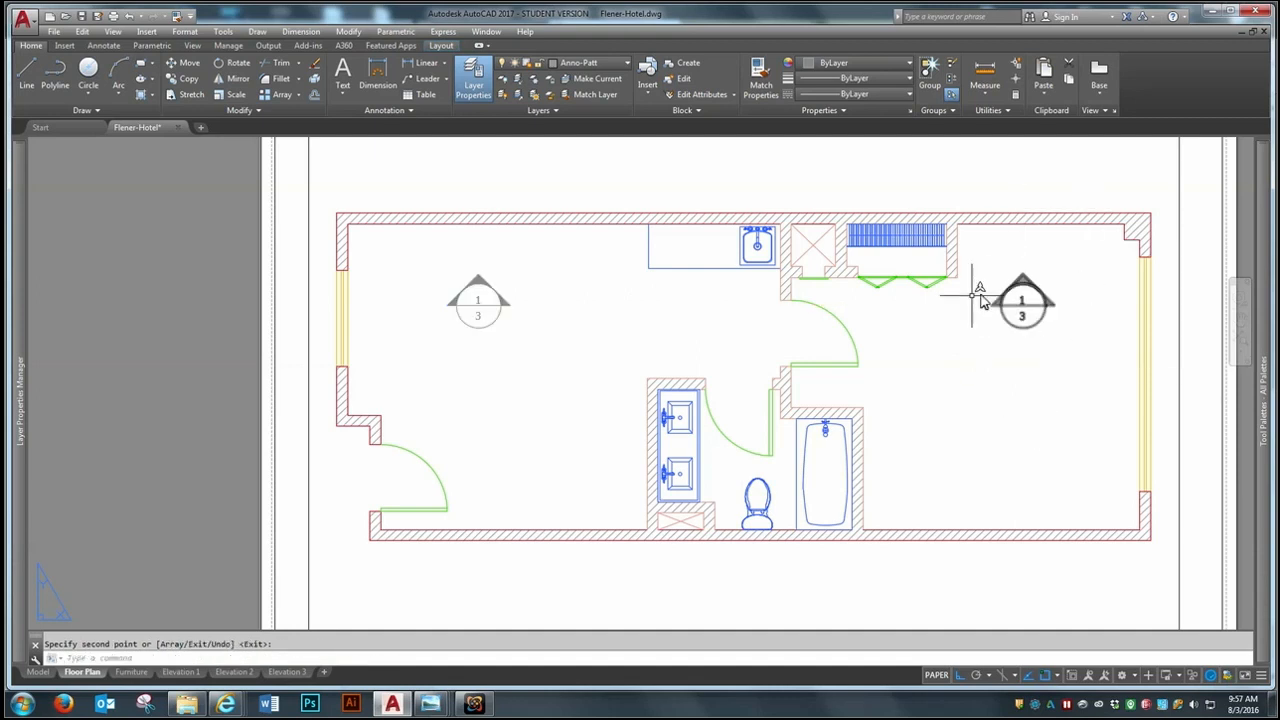
Step: Set the sheet number of the bedroom callout bubble to 4
scroll(440, 349, "down", 3)
scroll(820, 322, "up", 3)
type("ed")
key("Return")
left_click(822, 328)
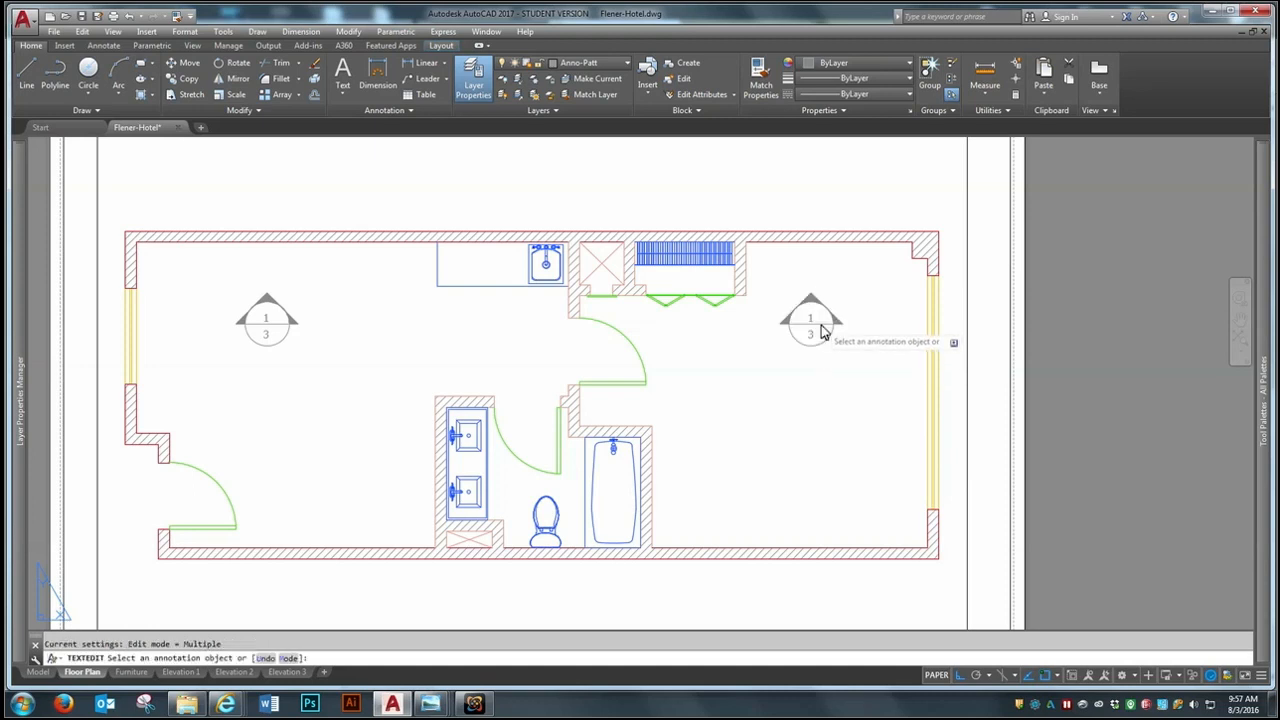
left_click(493, 398)
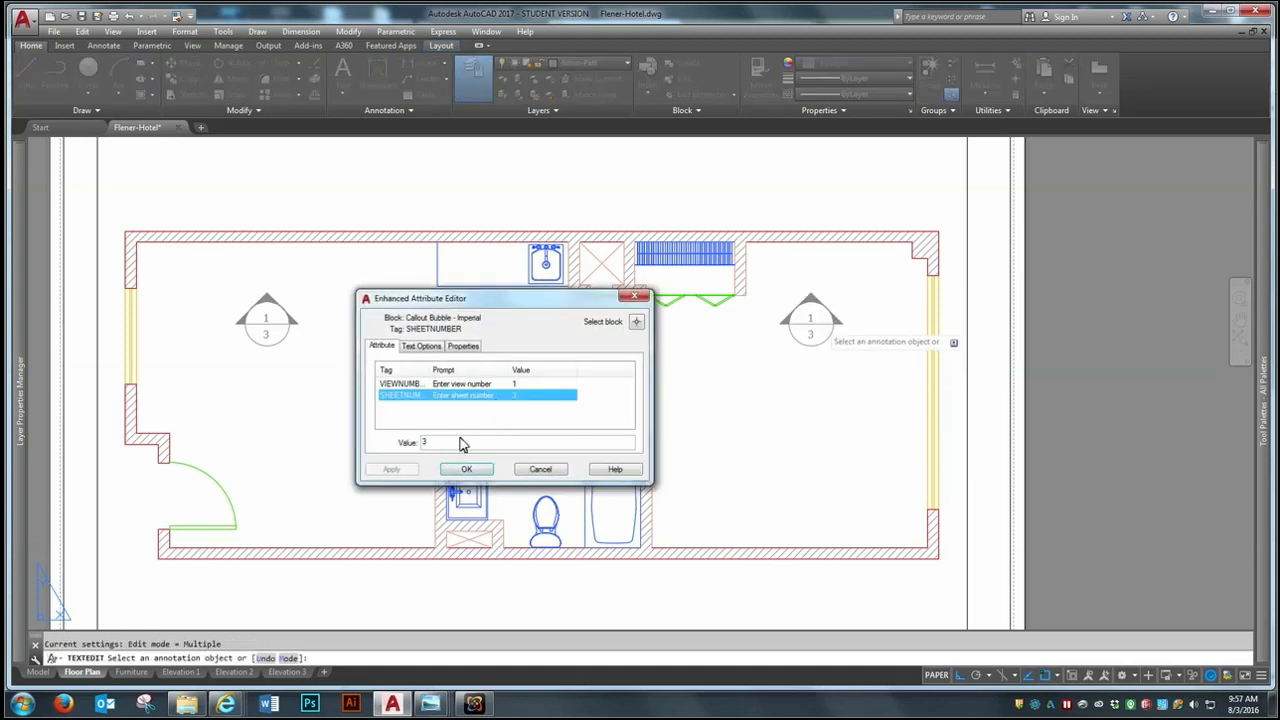
left_click(412, 444)
type("4")
left_click(466, 470)
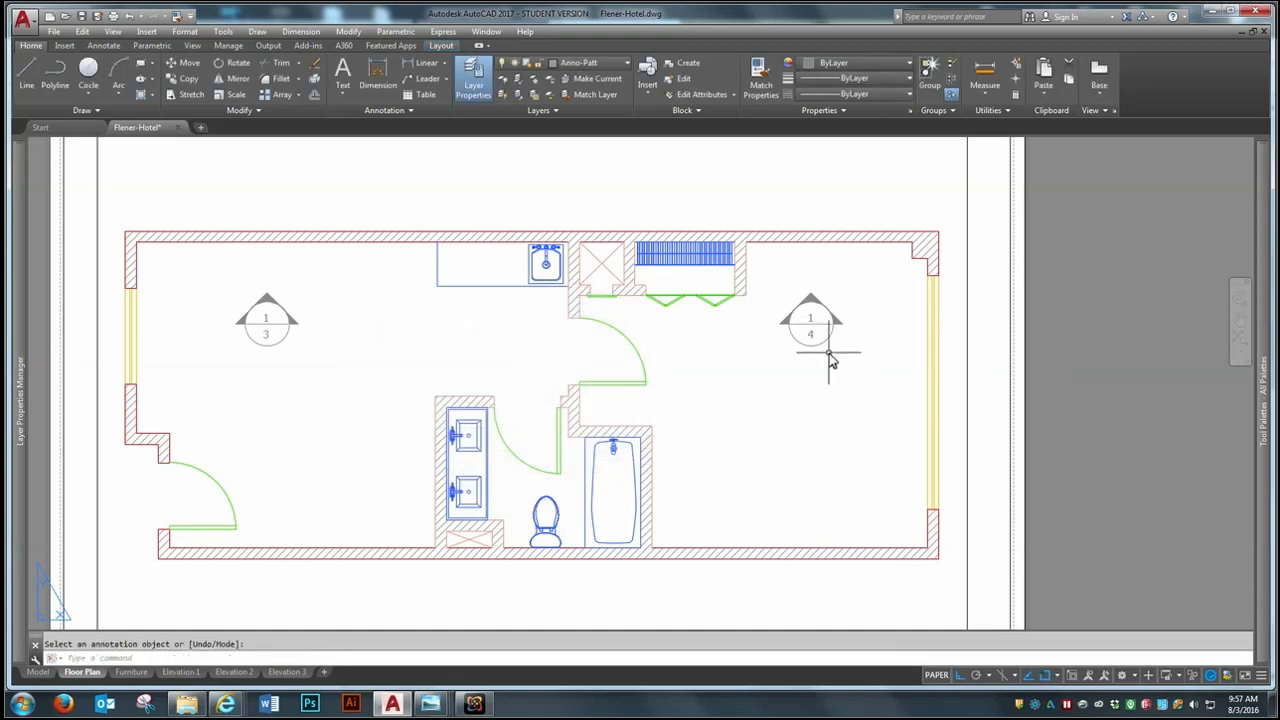
Step: Place a Drawing Title - Imperial symbol below the lower-left corner of the bedroom elevation on the Elevation 2 layout
left_click(234, 672)
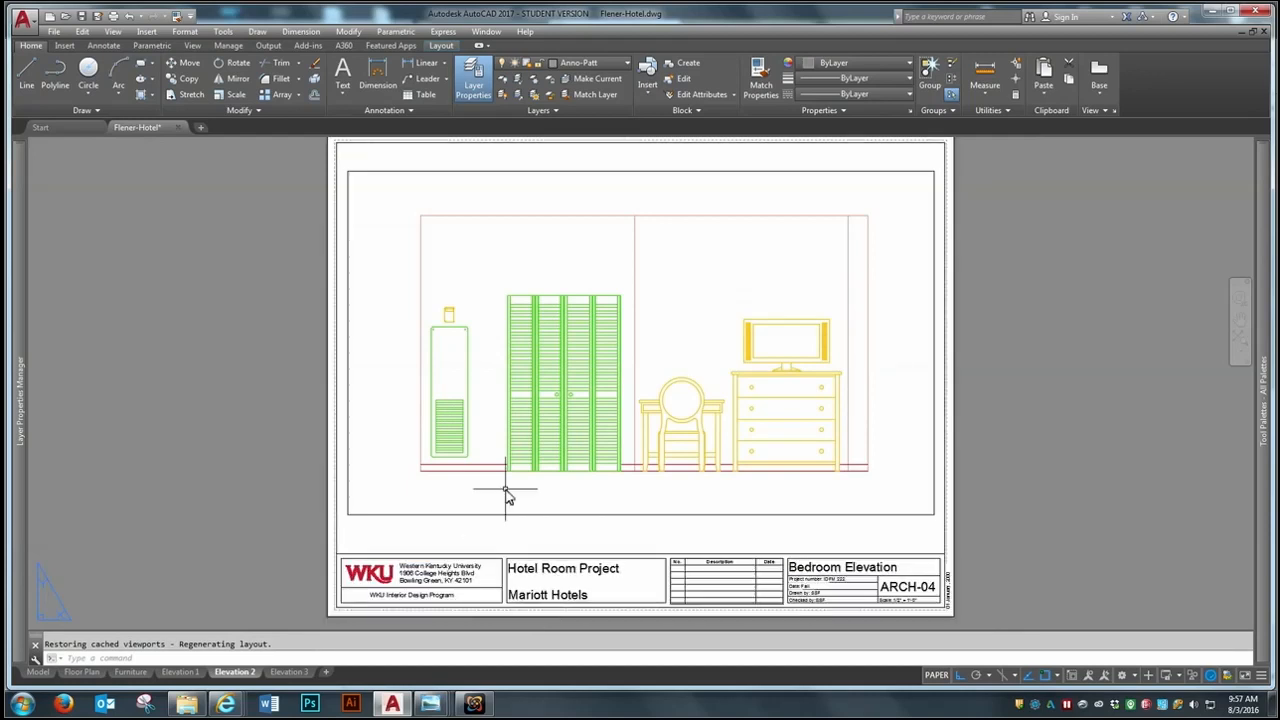
mouse_move(1272, 276)
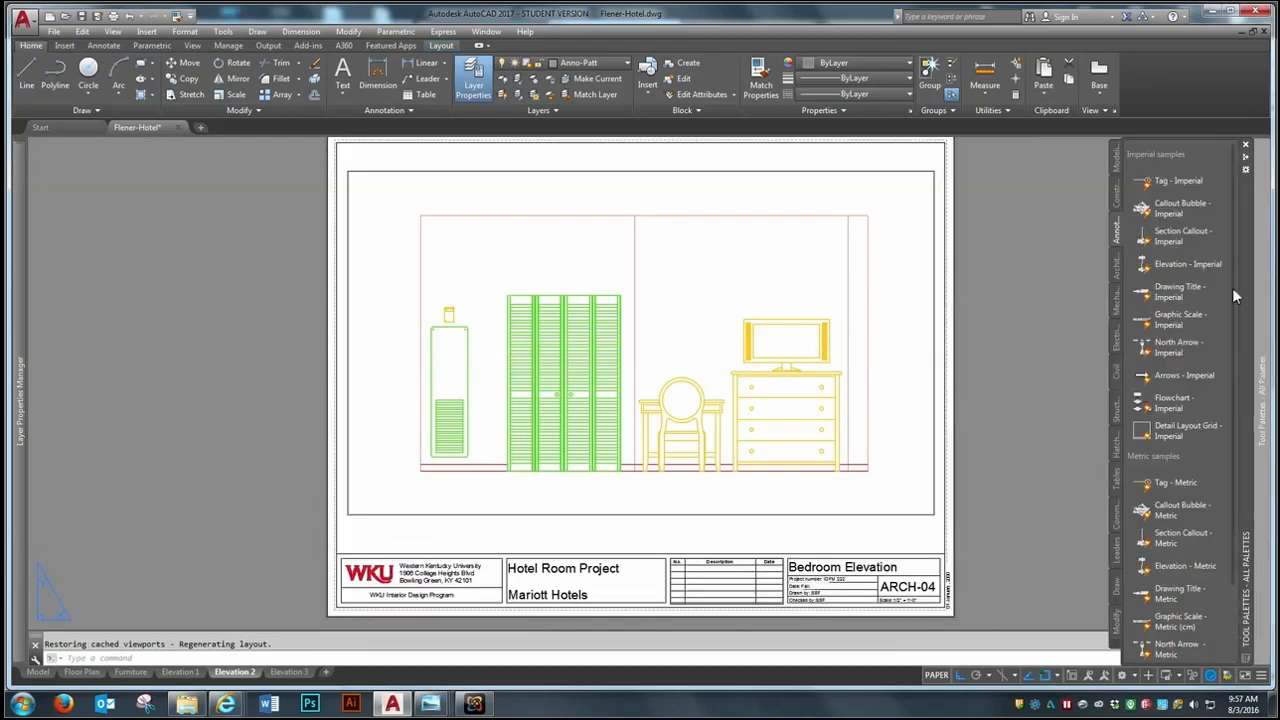
left_click(1184, 292)
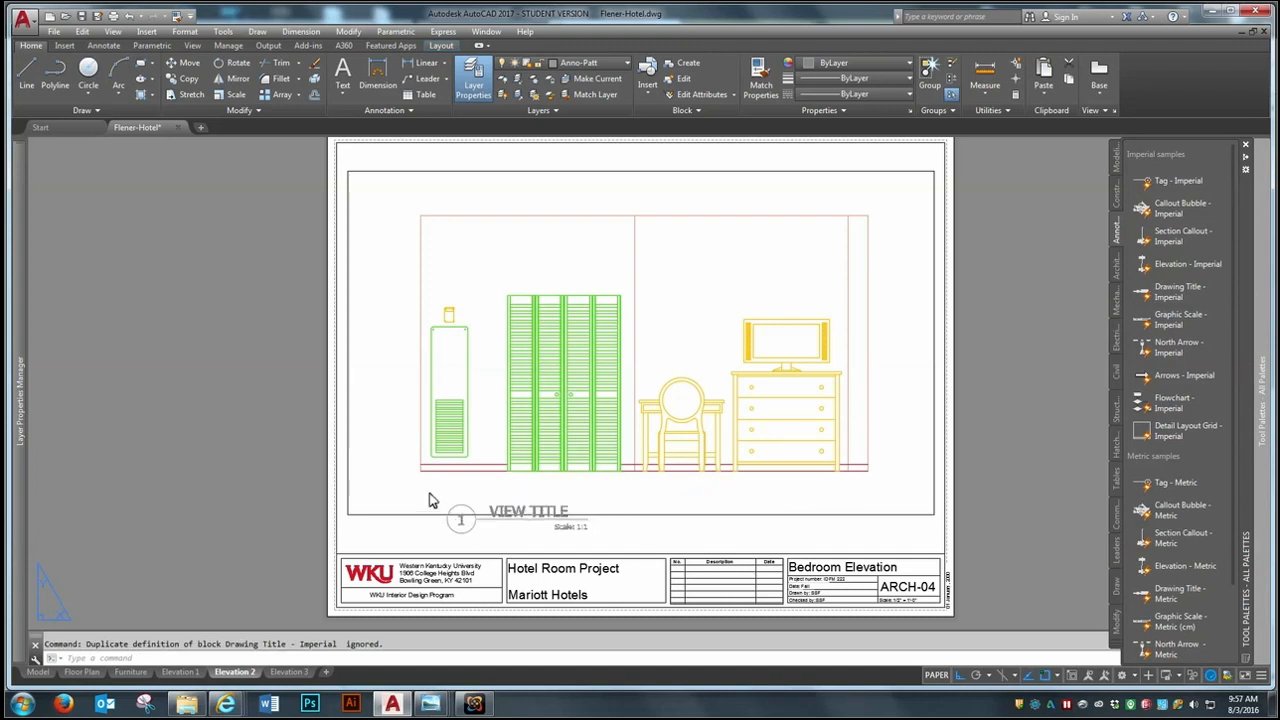
left_click(399, 489)
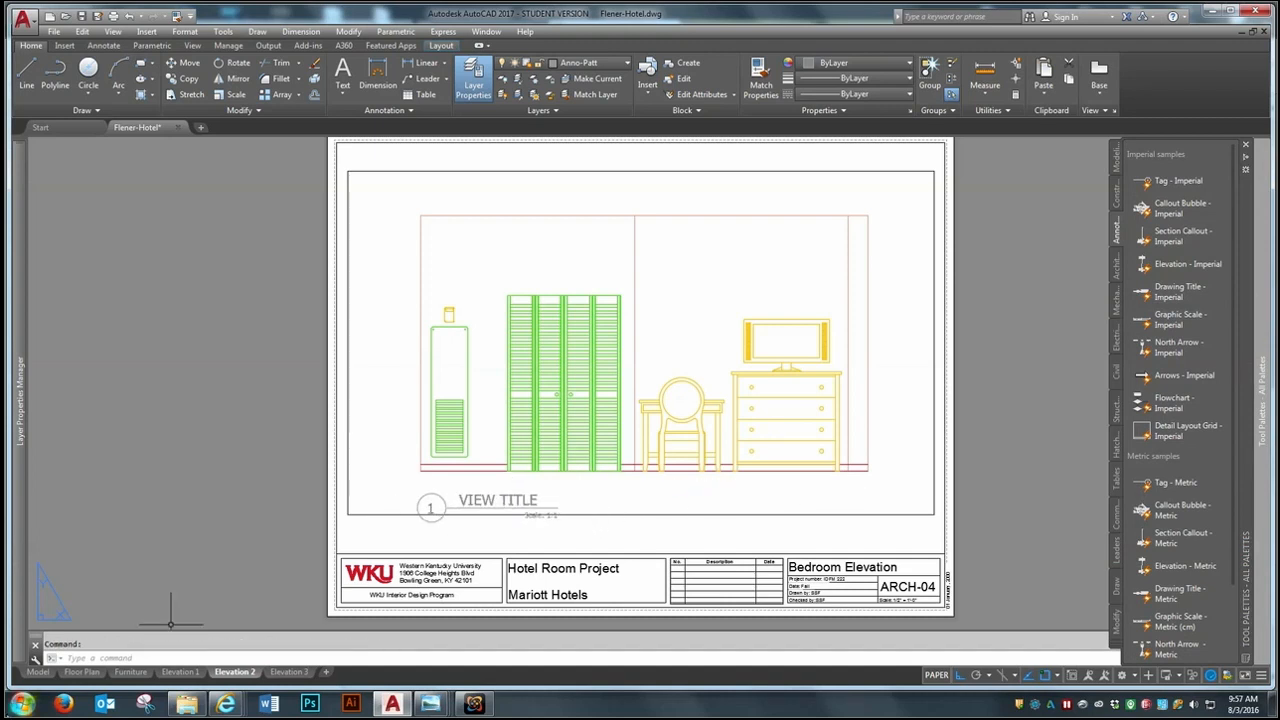
Step: Place a Drawing Title - Imperial symbol below the bathroom door elevation on the Elevation 3 layout
left_click(291, 677)
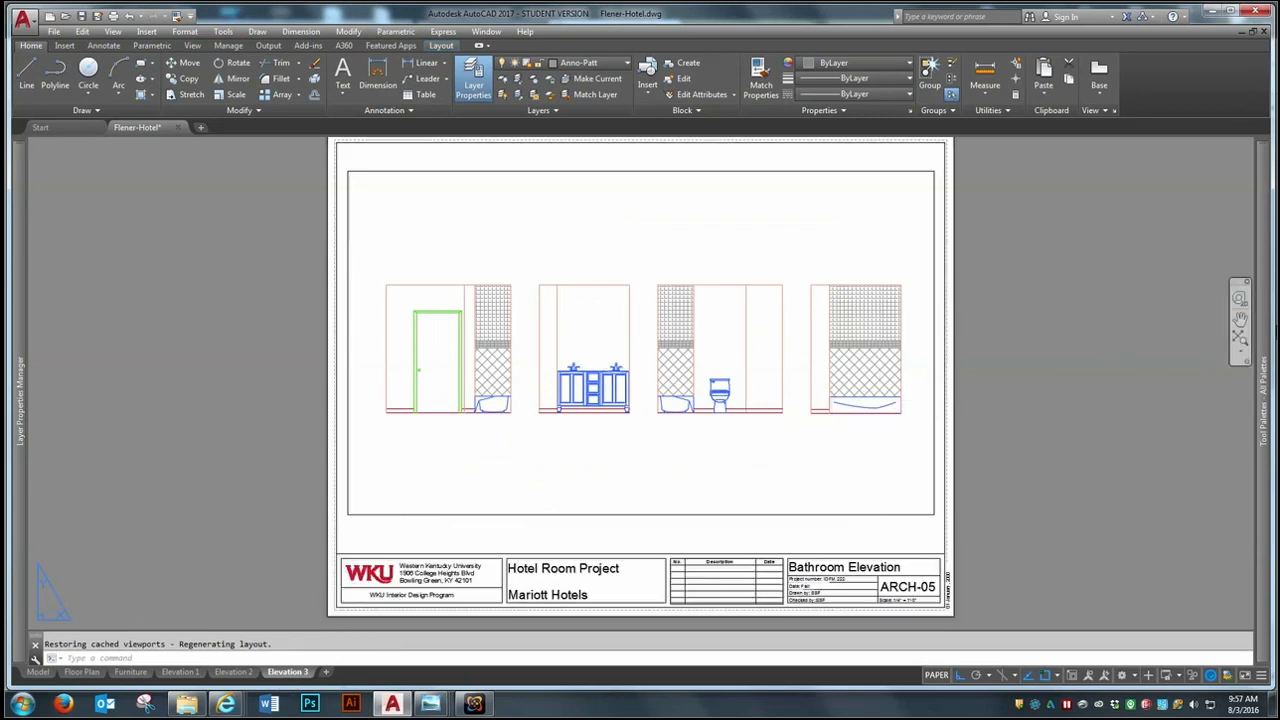
mouse_move(1267, 335)
mouse_move(1170, 291)
left_mouse_down()
mouse_move(510, 440)
mouse_move(364, 427)
left_mouse_up()
Step: Try drawing titles below the vanity and toilet elevations, and erase both of them
mouse_move(1199, 294)
left_mouse_down()
mouse_move(691, 429)
mouse_move(509, 417)
left_mouse_up()
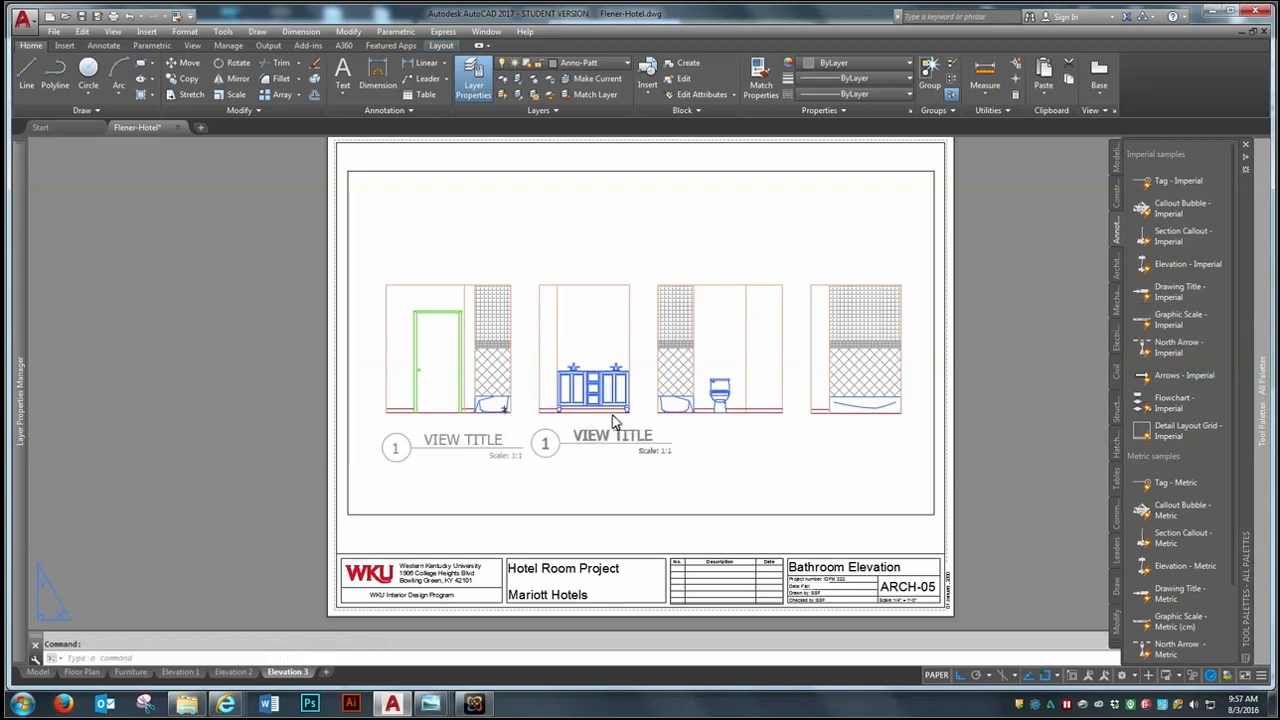
mouse_move(1179, 304)
left_mouse_down()
mouse_move(742, 446)
mouse_move(688, 448)
left_mouse_up()
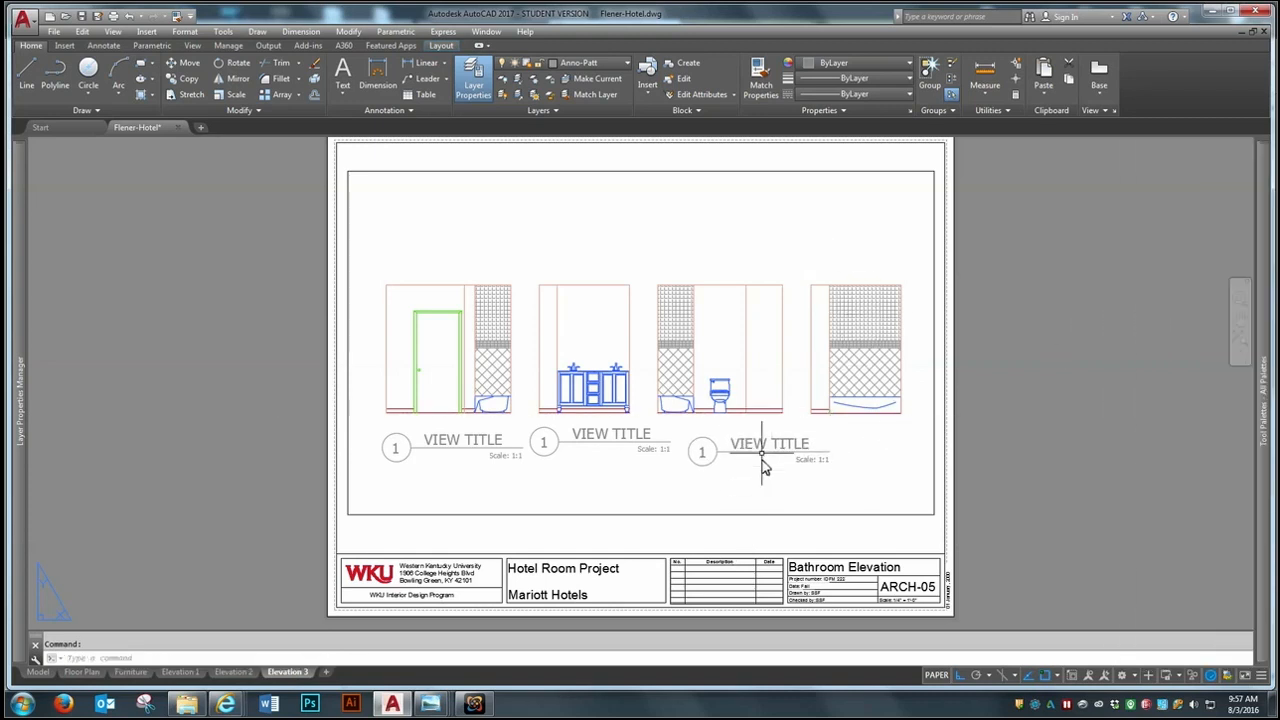
type("e")
key("Return")
left_click(845, 432)
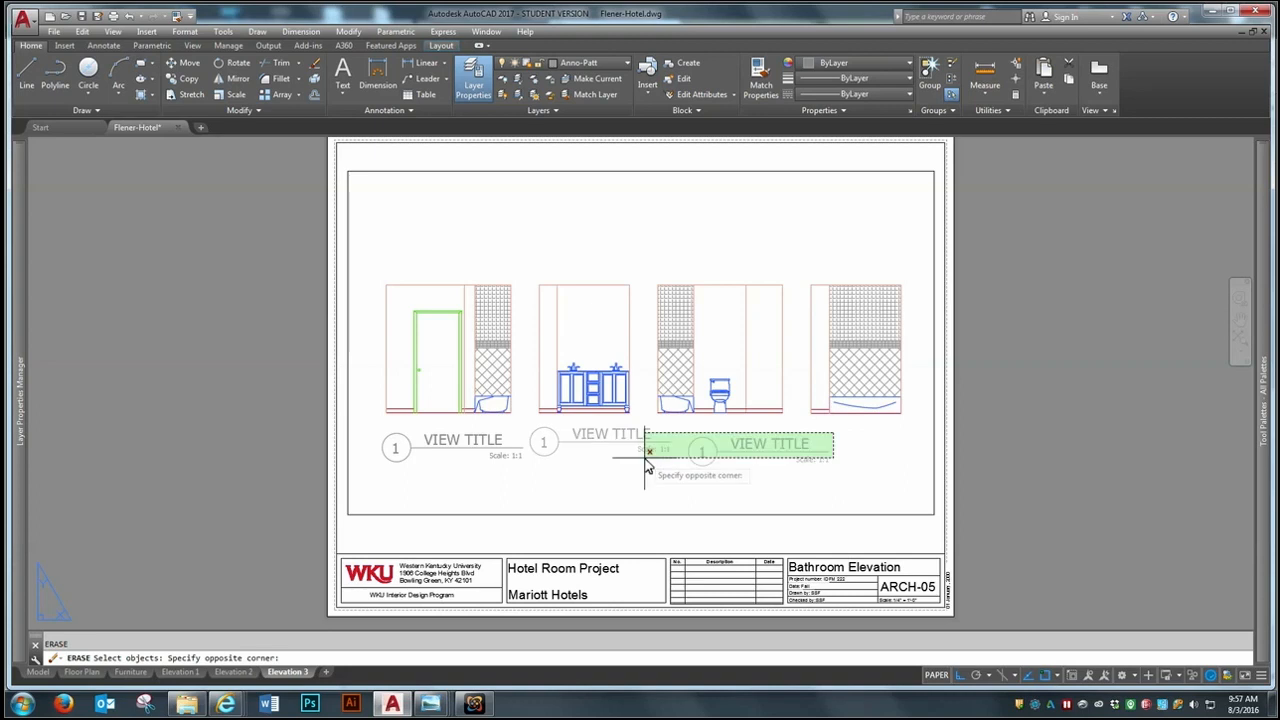
left_click(634, 465)
key("Return")
scroll(435, 416, "up", 2)
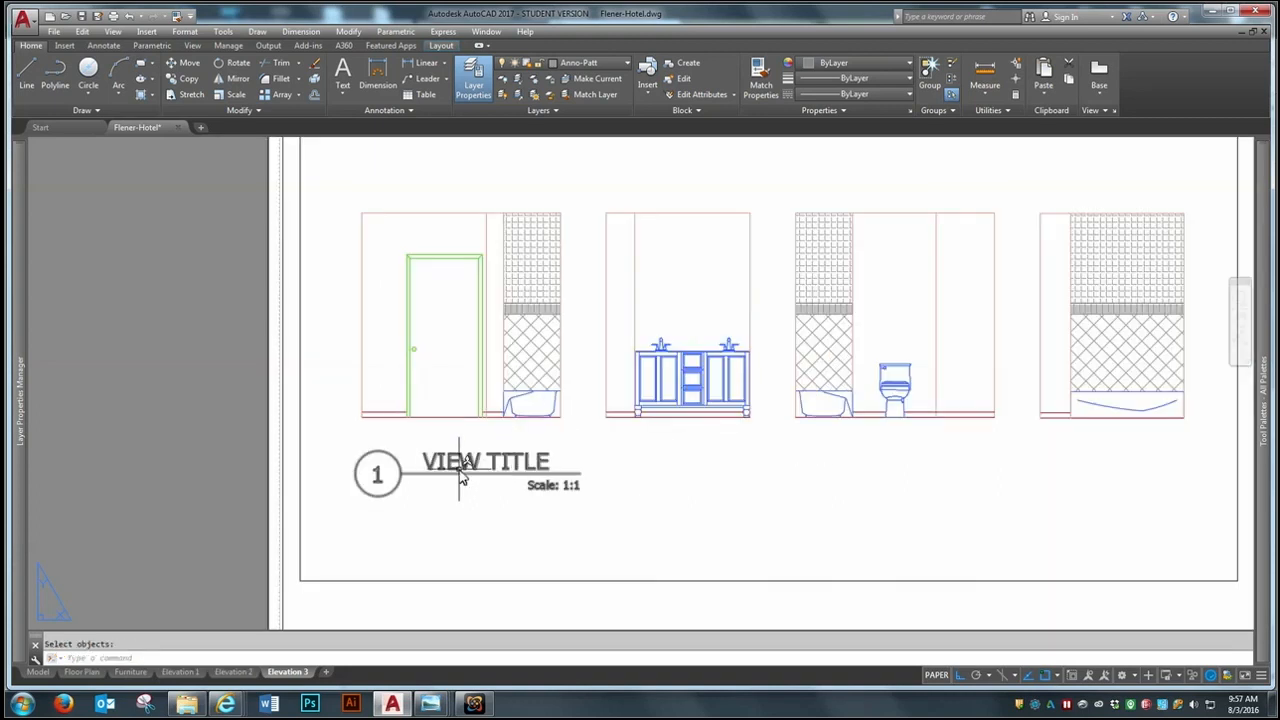
Step: Scale the drawing title below the bathroom door elevation by .75 from the point where its line meets the circle
scroll(462, 470, "down", 2)
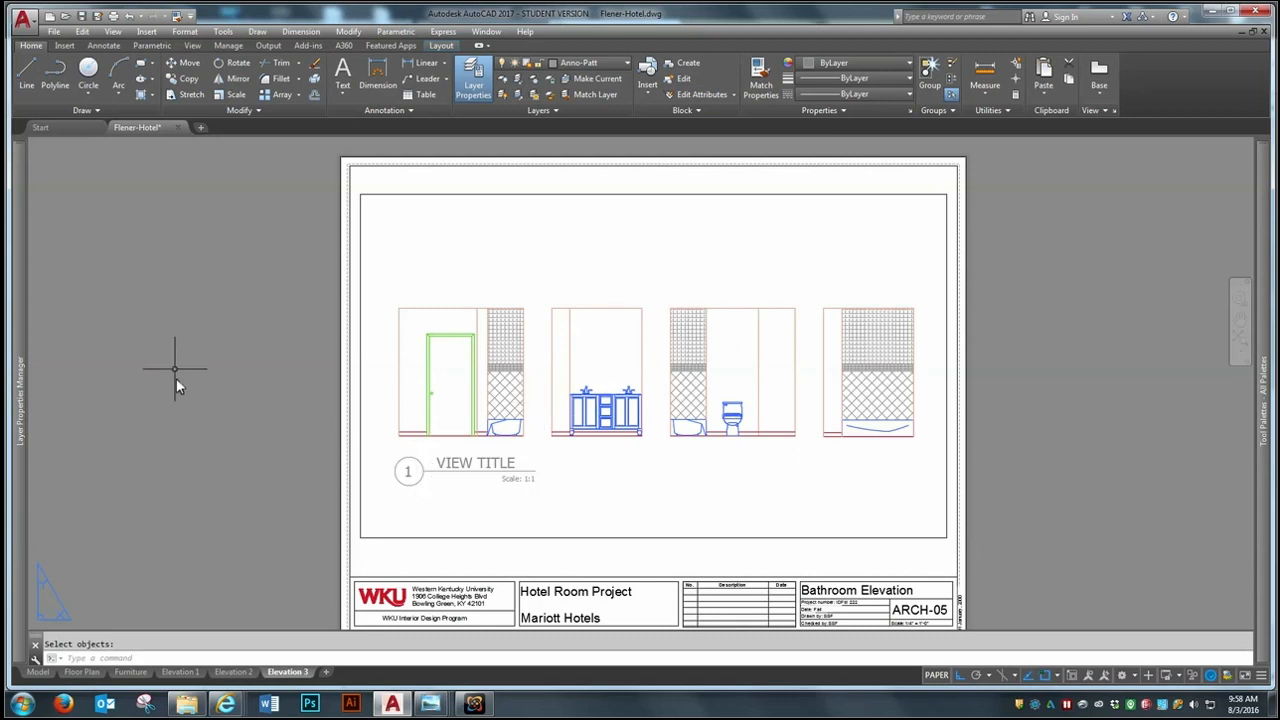
left_click(236, 94)
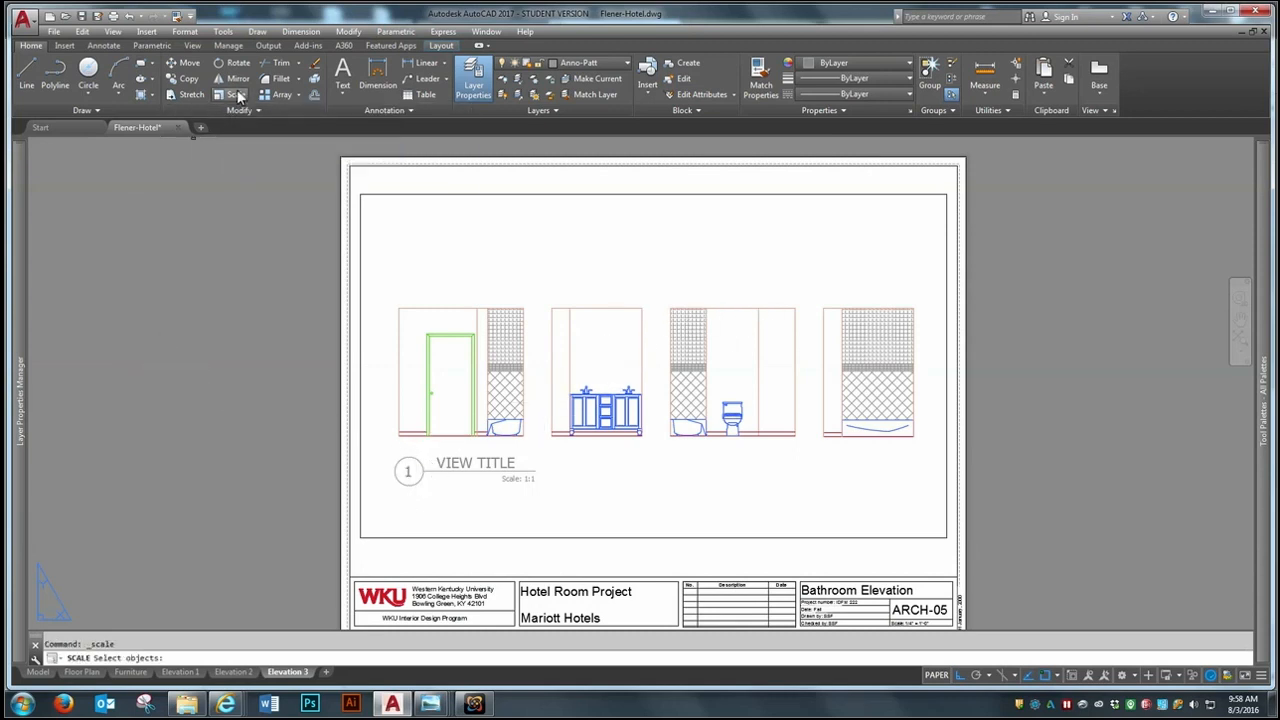
left_click(447, 478)
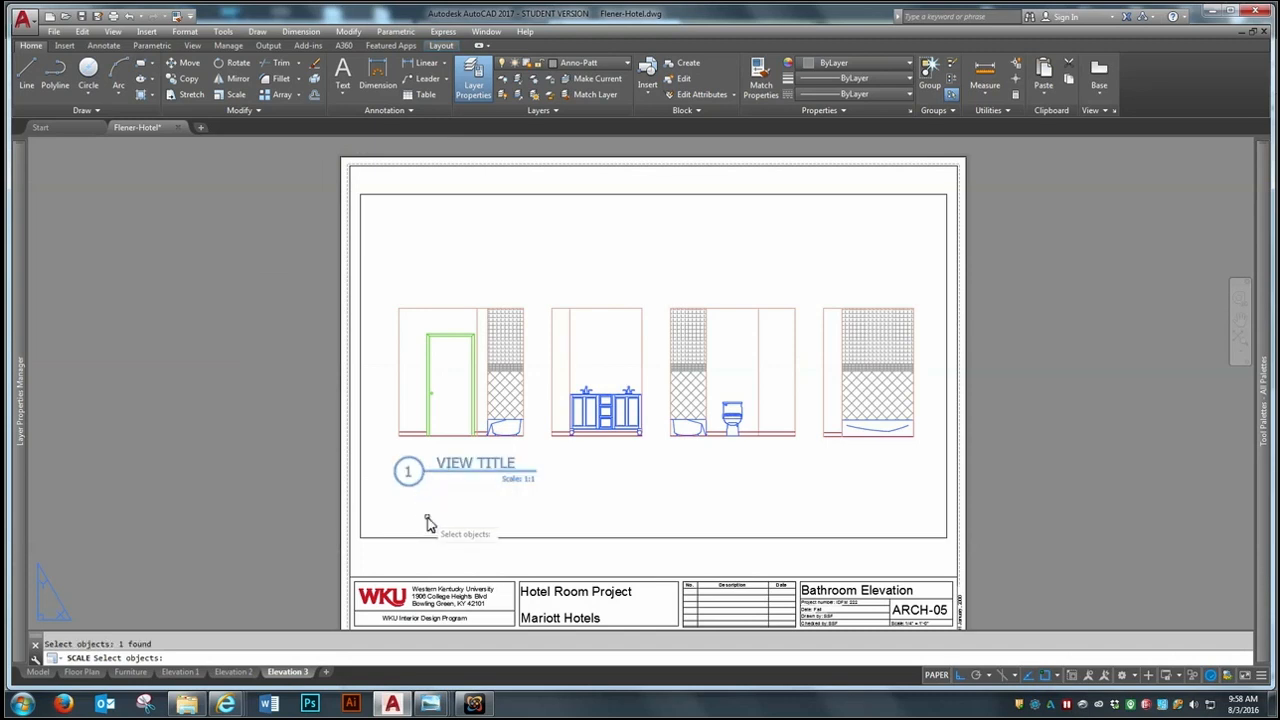
key("Return")
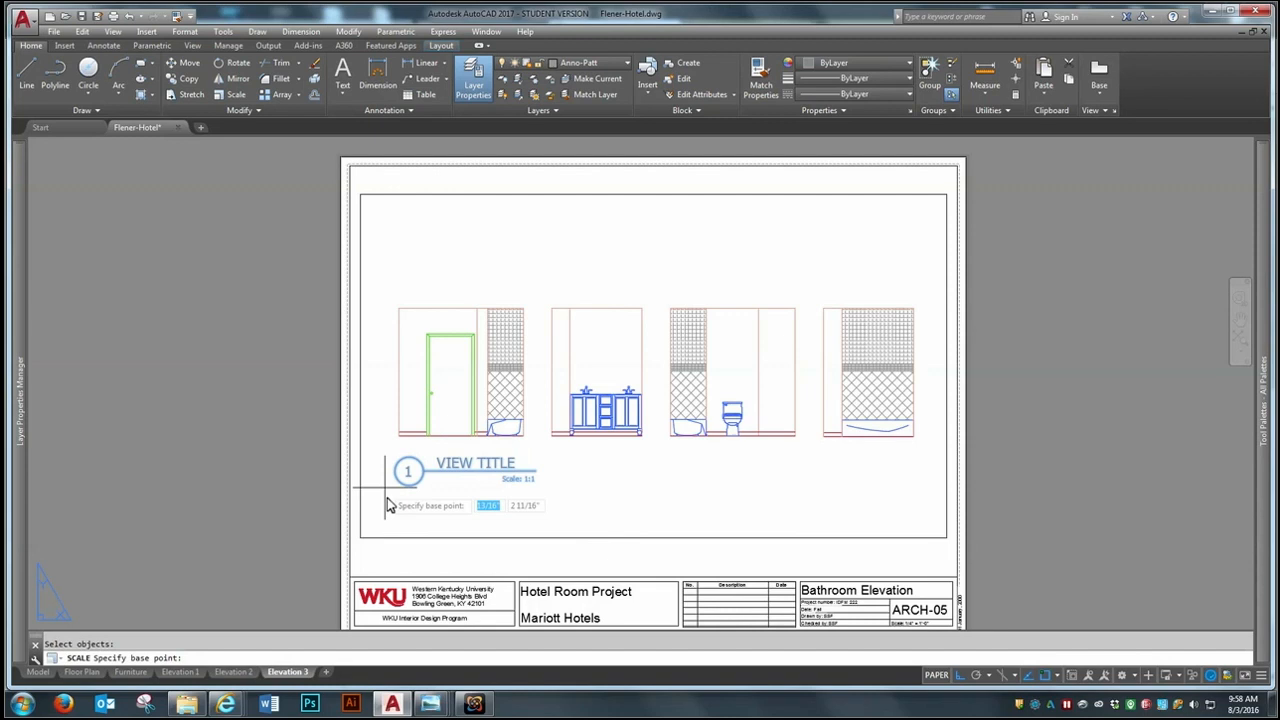
scroll(386, 498, "up", 4)
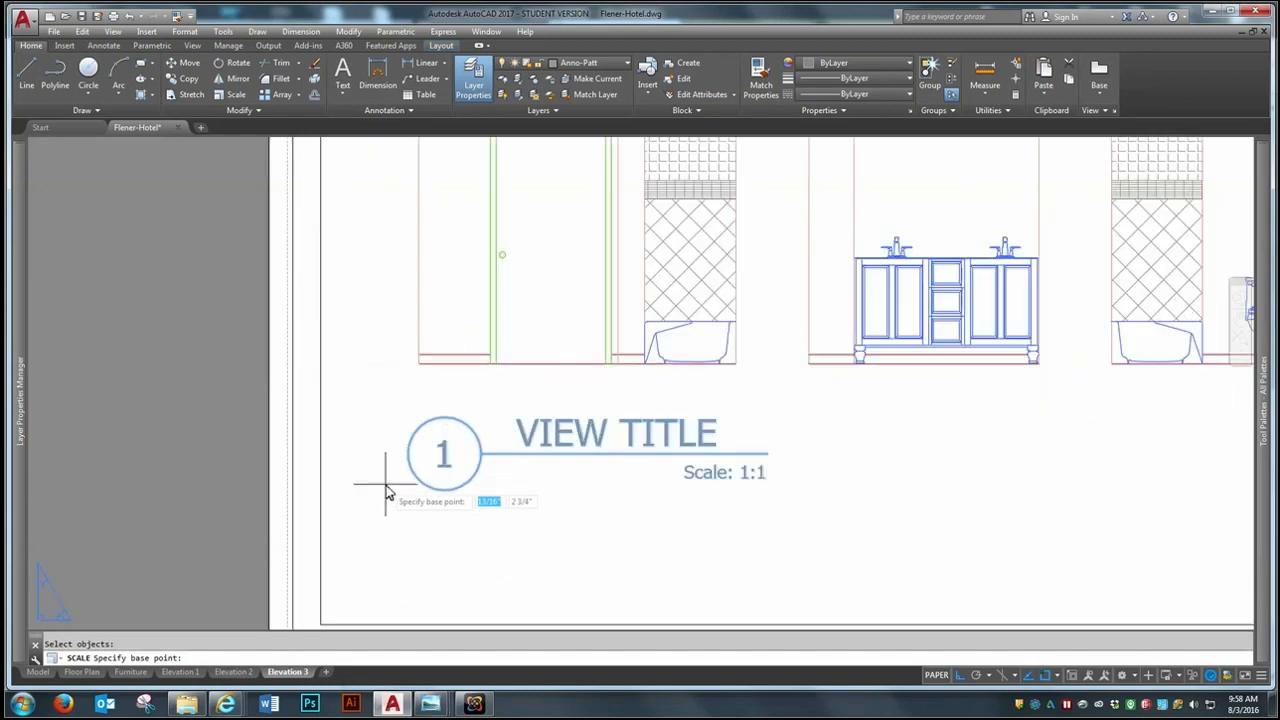
left_click(488, 455)
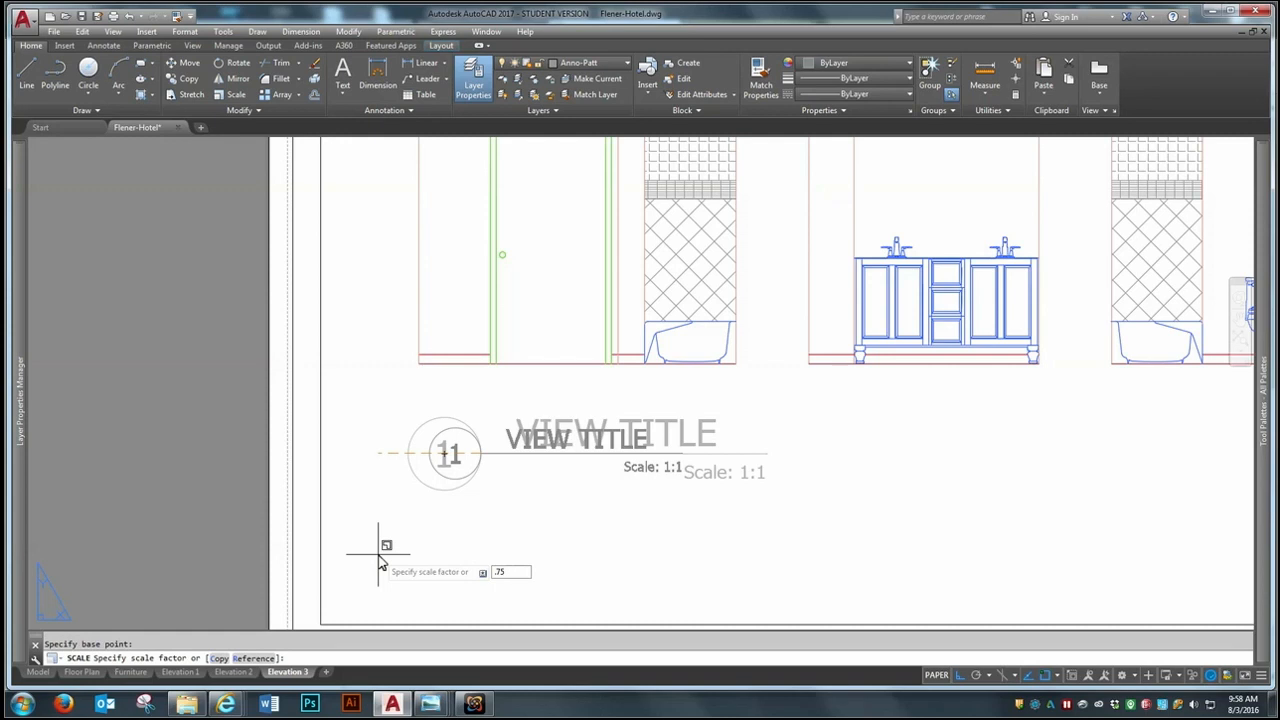
key("Return")
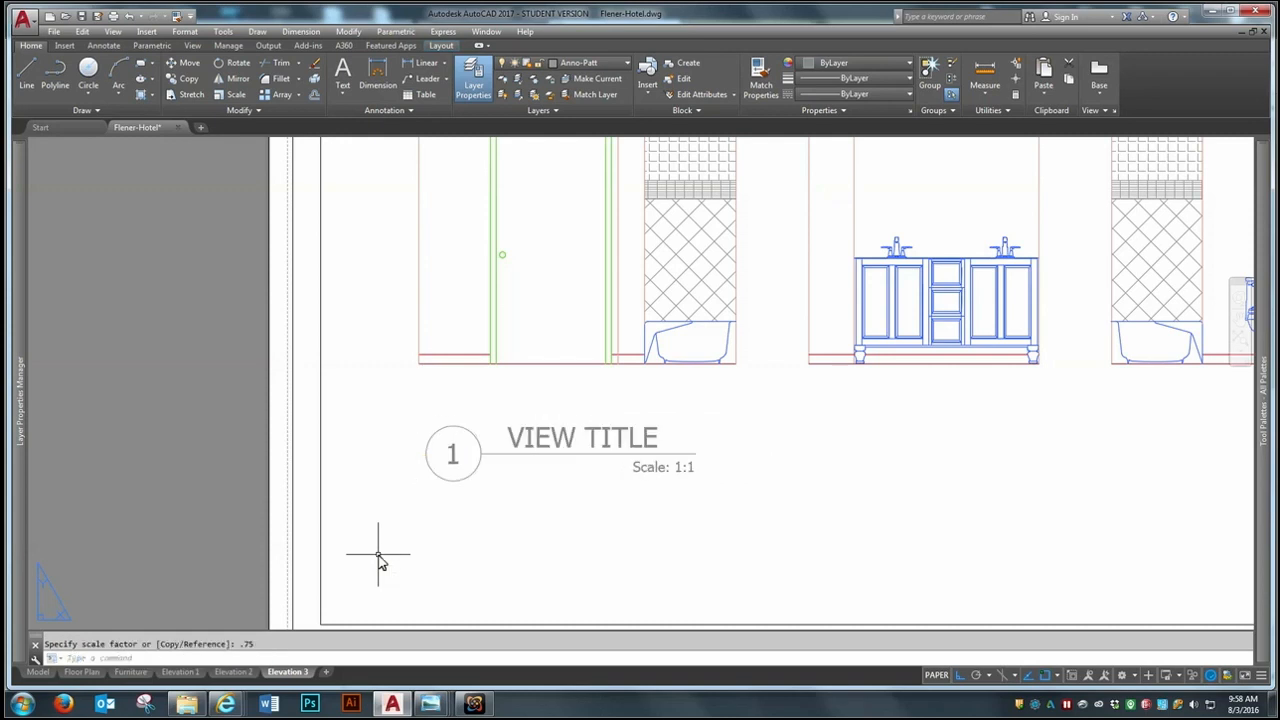
Step: Move the scaled drawing title up toward the bathroom door elevation and slightly left to align with its left edge
type("m")
key("Return")
left_click(571, 409)
left_click(561, 520)
key("Return")
left_click(561, 520)
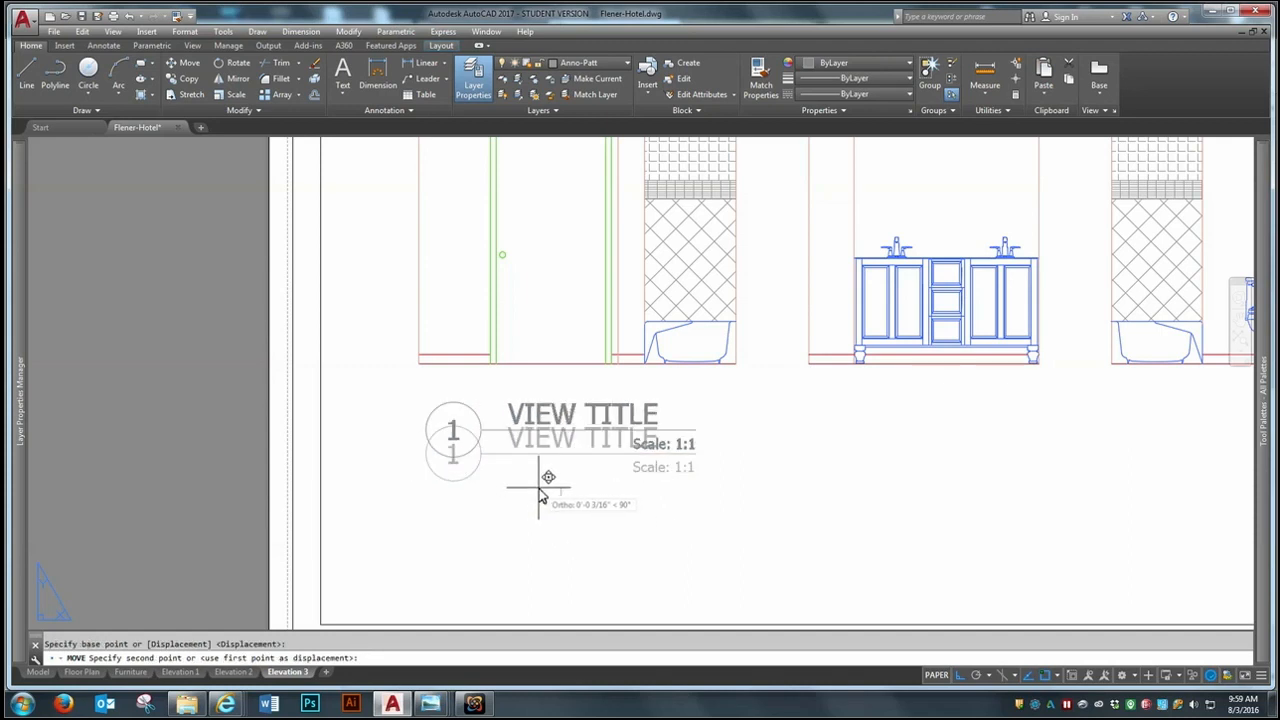
left_click(533, 490)
key("Return")
left_click(533, 438)
key("Return")
left_click(504, 466)
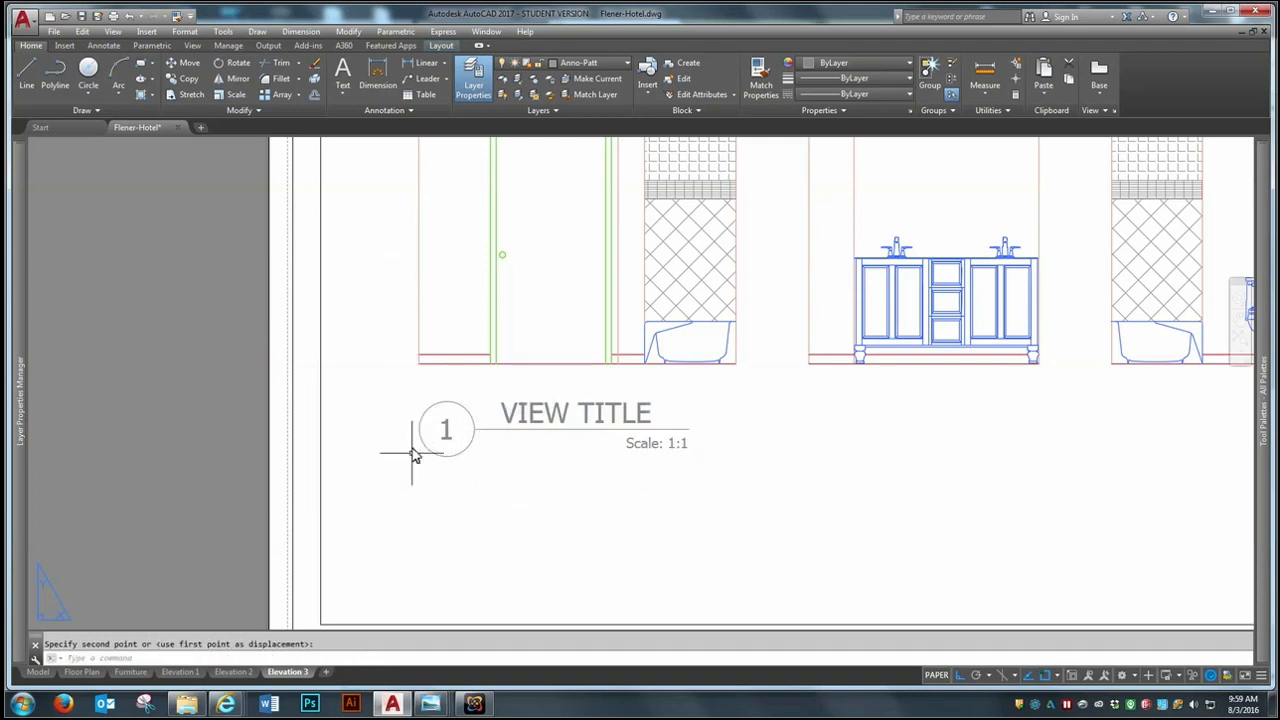
Step: Set the viewport scale text of the bathroom door elevation's drawing title to Scale: 1/4" = 1'-0"
scroll(405, 460, "down", 3)
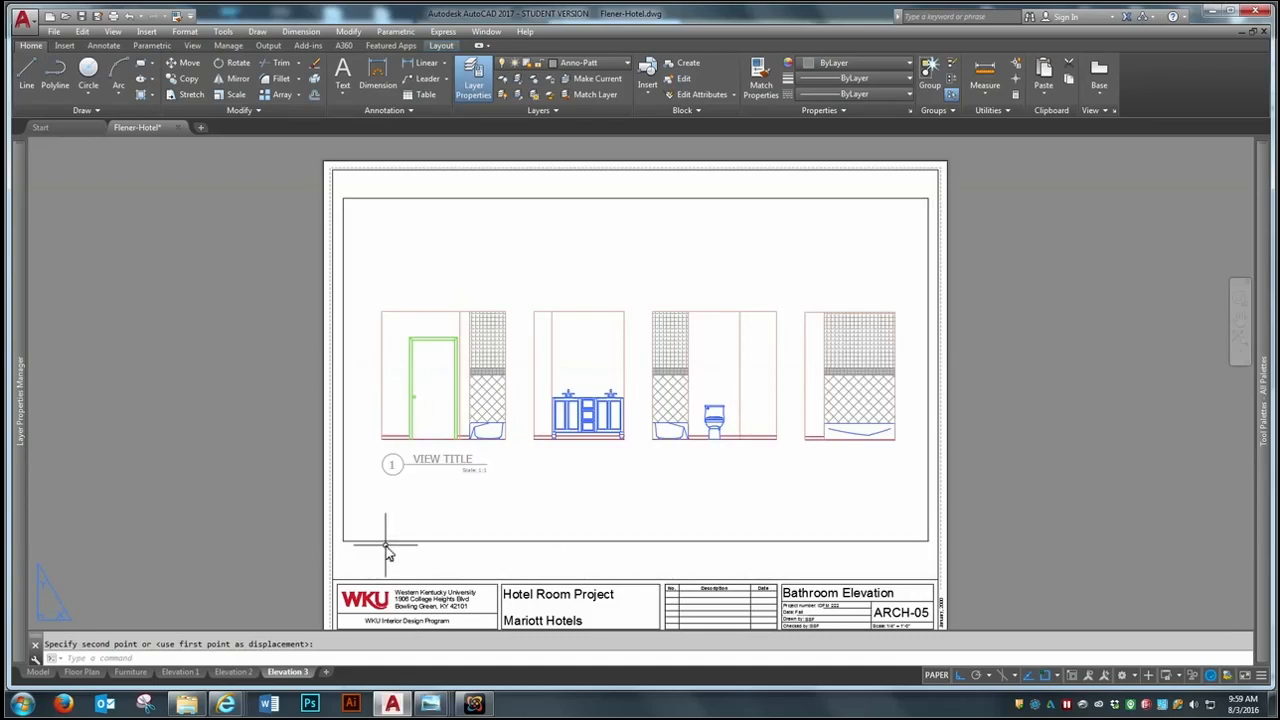
scroll(364, 492, "up", 2)
type("ed")
key("Return")
left_click(463, 452)
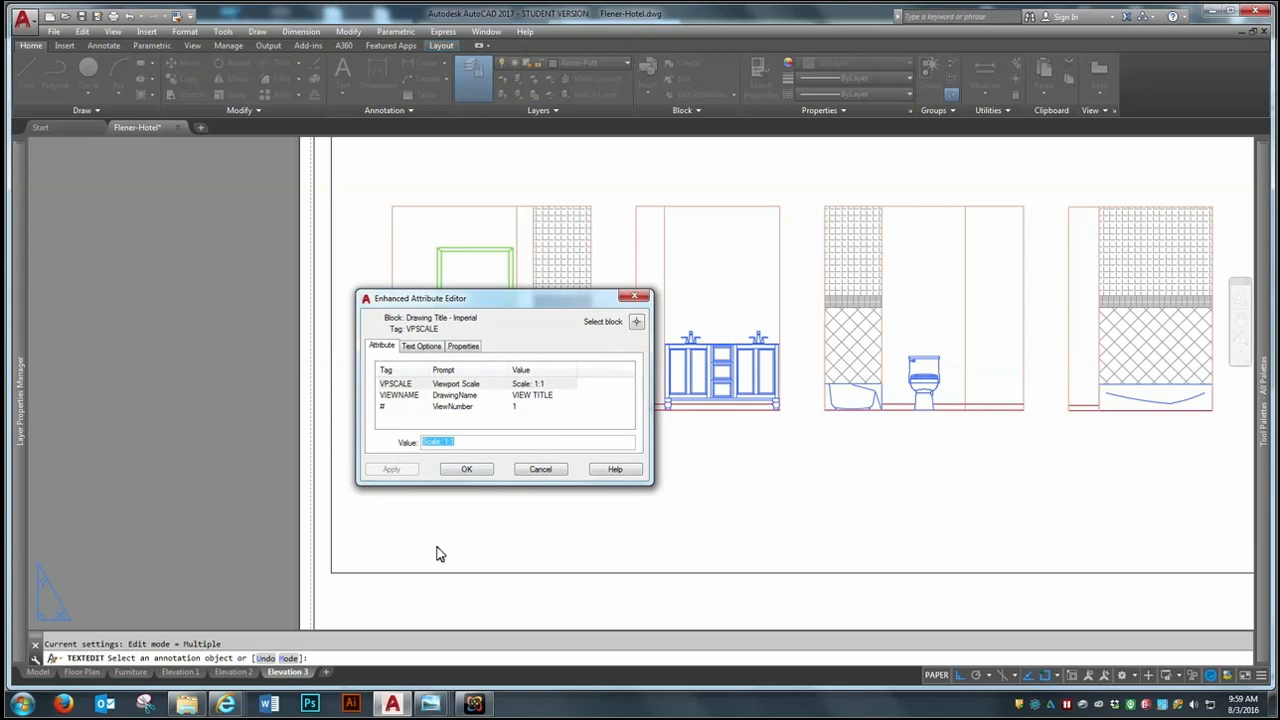
left_click(526, 386)
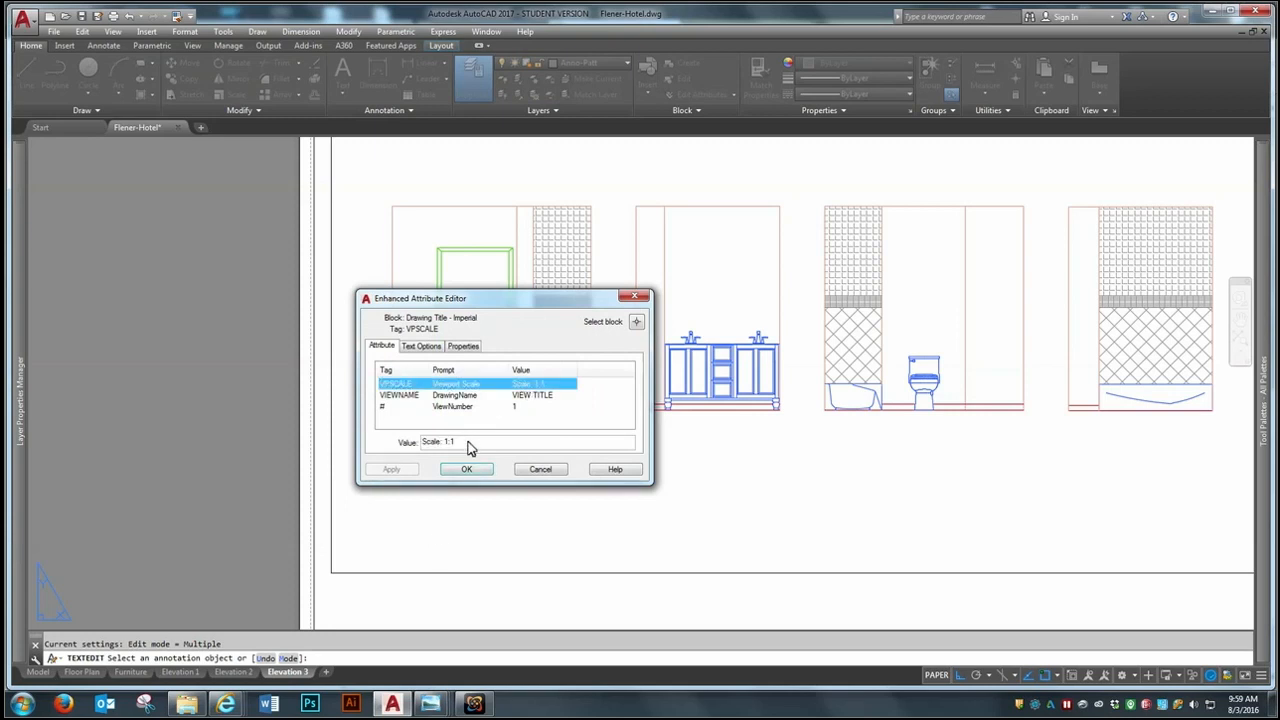
left_click(469, 444)
key("BackSpace")
key("BackSpace")
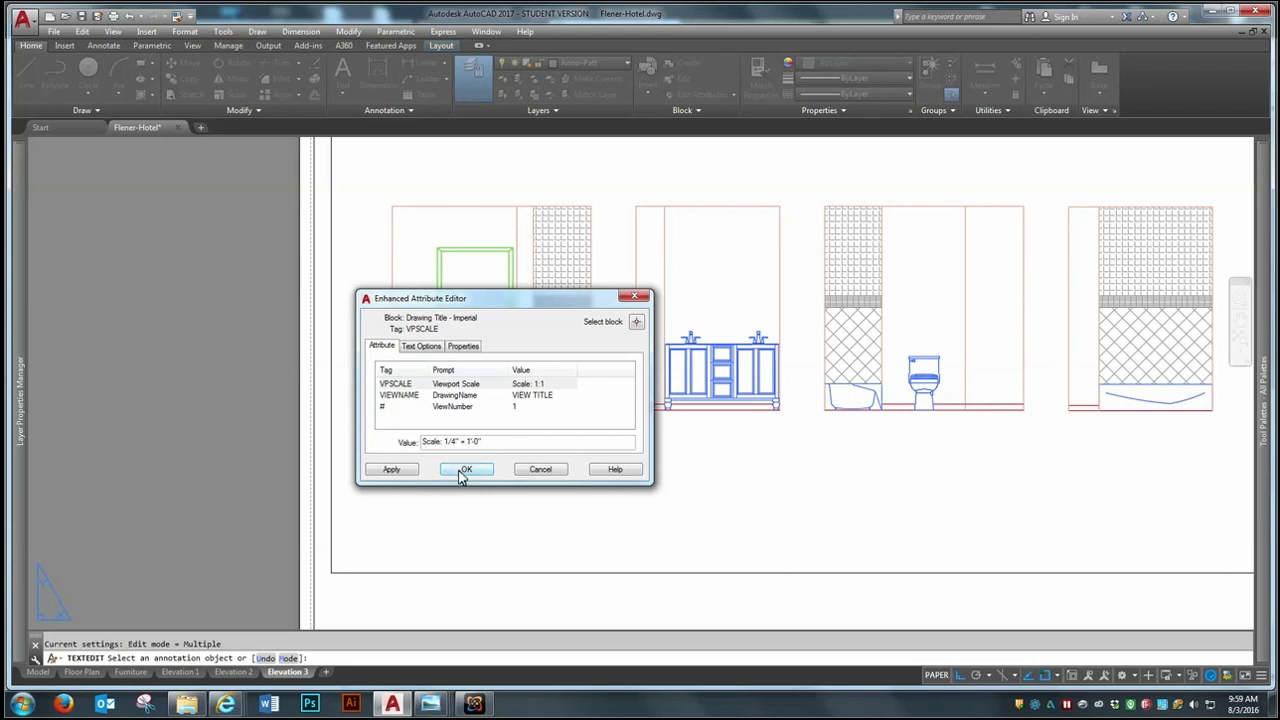
Step: Change the view name of the same drawing title to Door Wall and apply the attribute edits
left_click(537, 397)
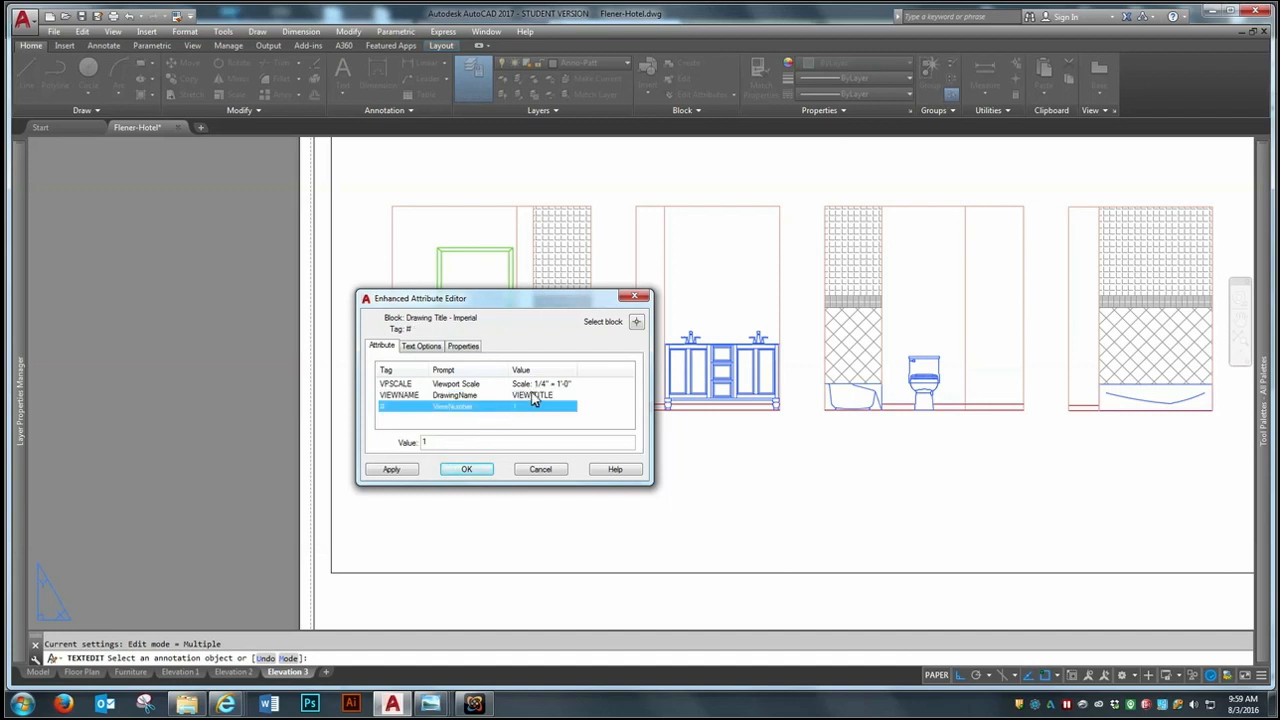
left_click_drag(470, 443, 424, 442)
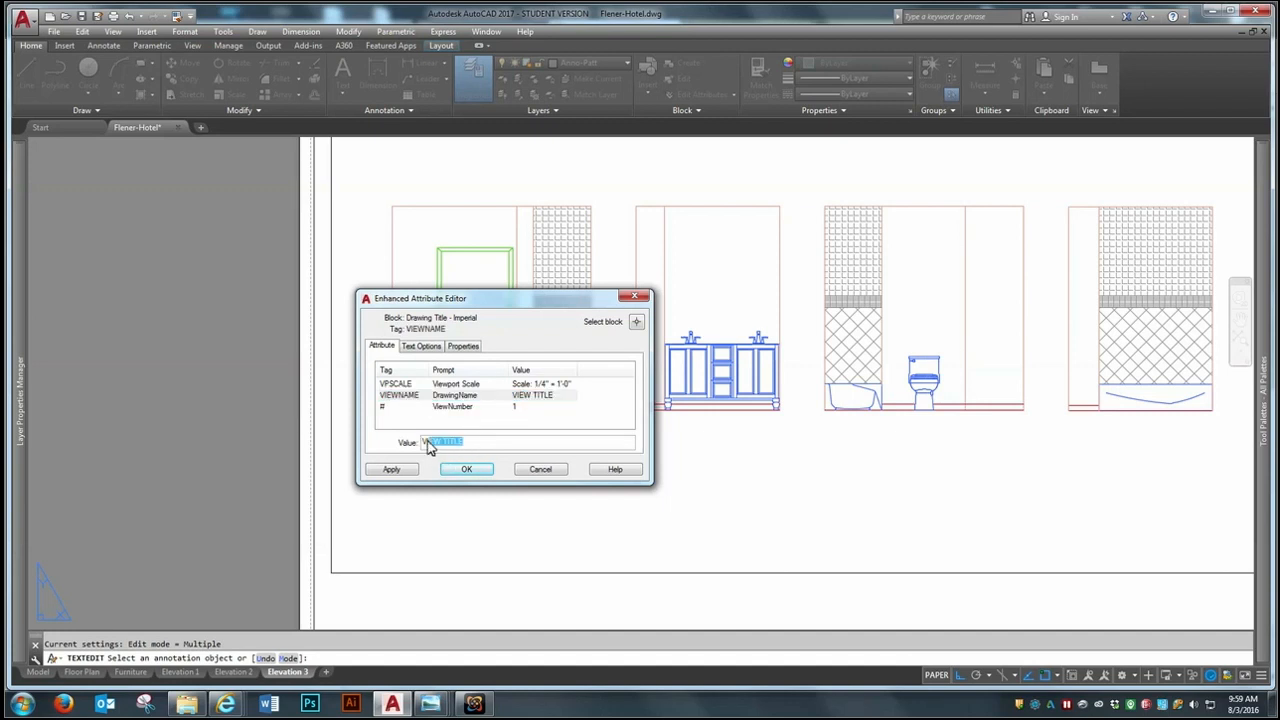
left_click_drag(499, 298, 742, 329)
type("D")
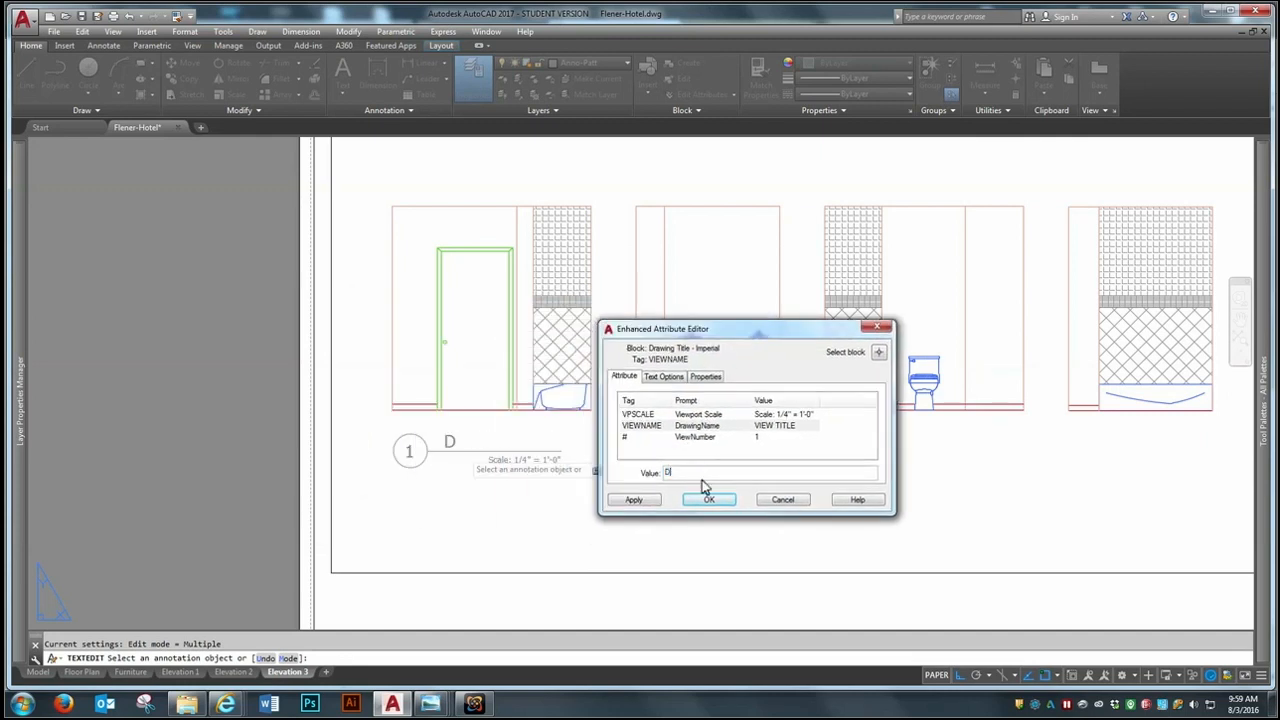
type("oor Wall")
left_click(712, 499)
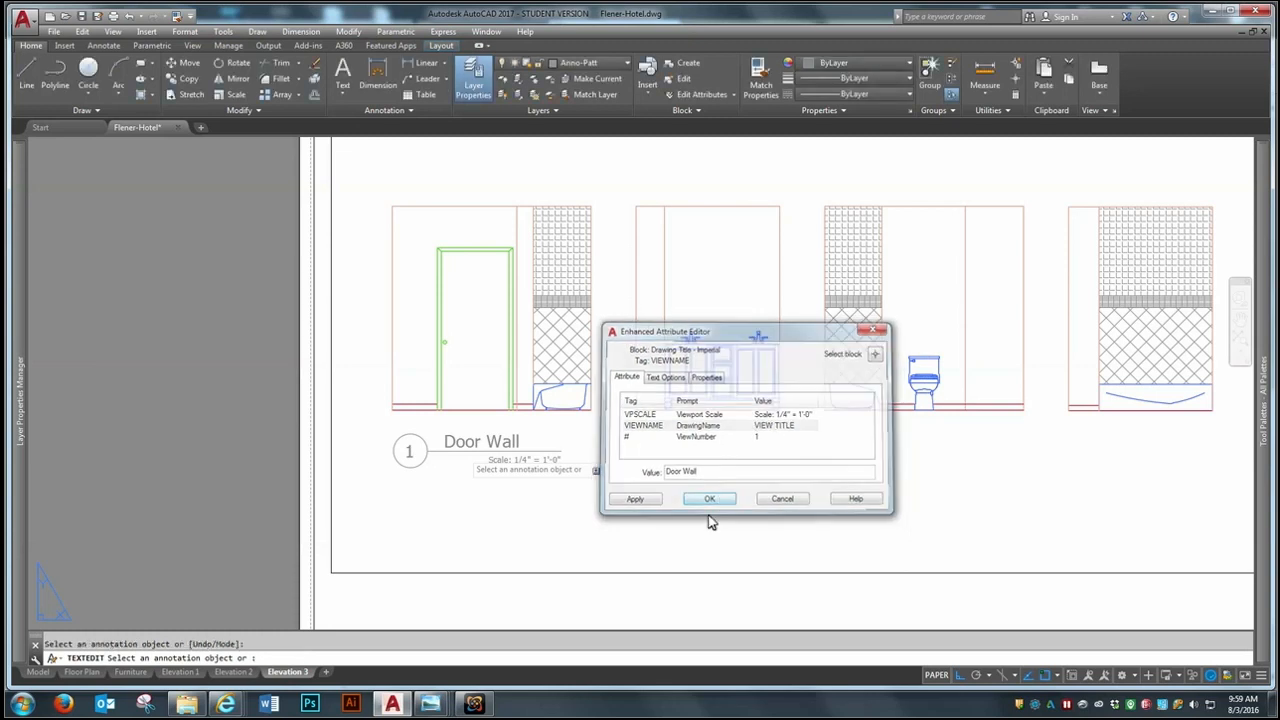
Step: Copy the Door Wall title beneath the vanity, toilet and tub elevations, using each elevation's lower-left corner as reference
key("Escape")
type("co")
key("Return")
left_click(469, 451)
key("Return")
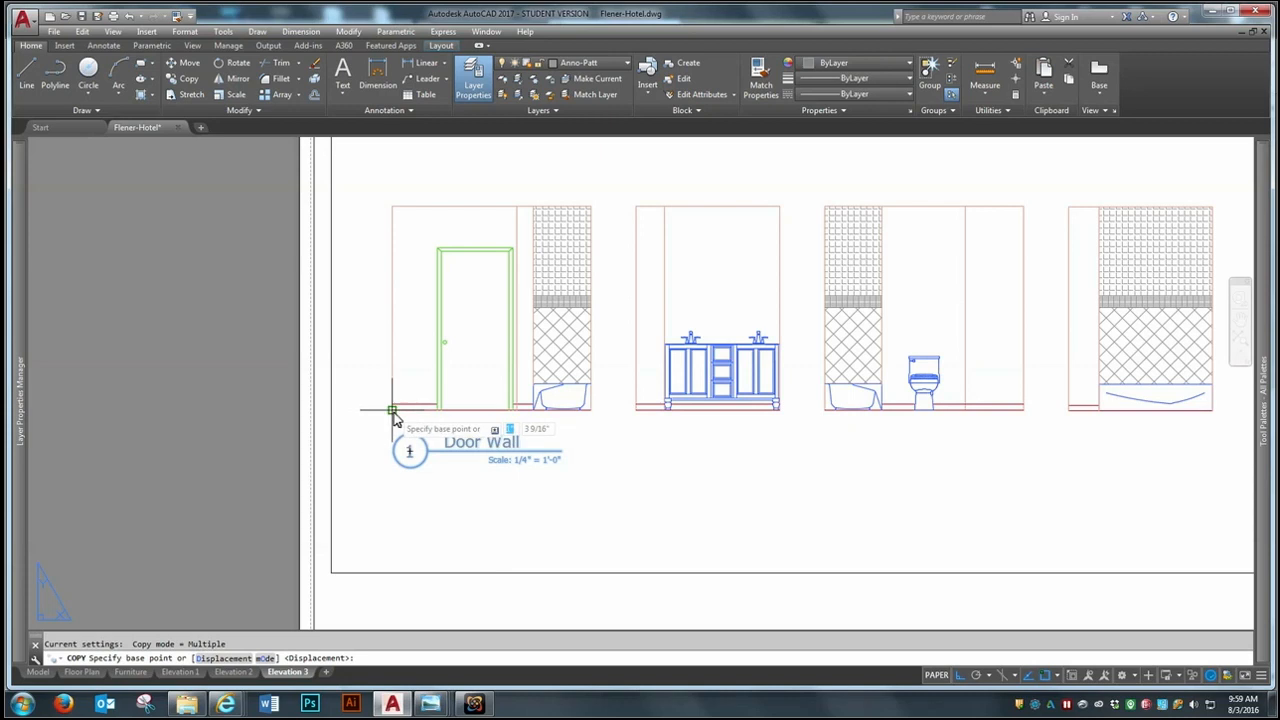
left_click(392, 410)
left_click(636, 410)
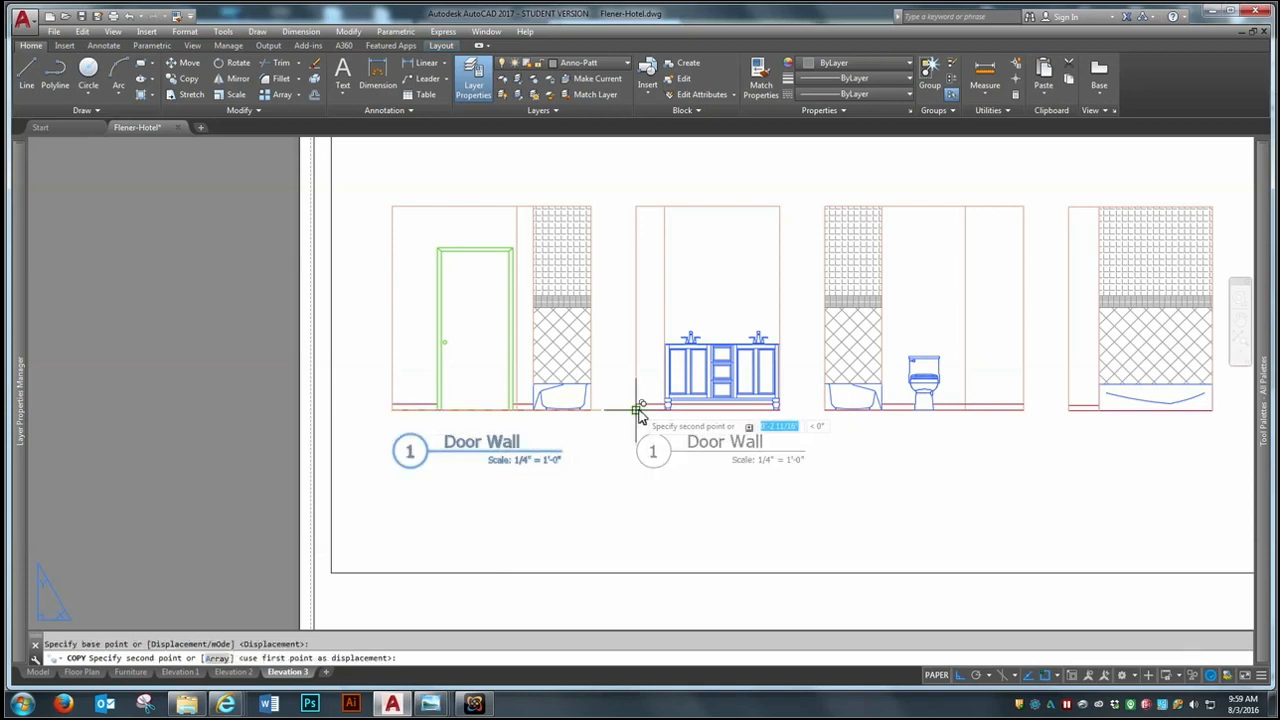
left_click(825, 411)
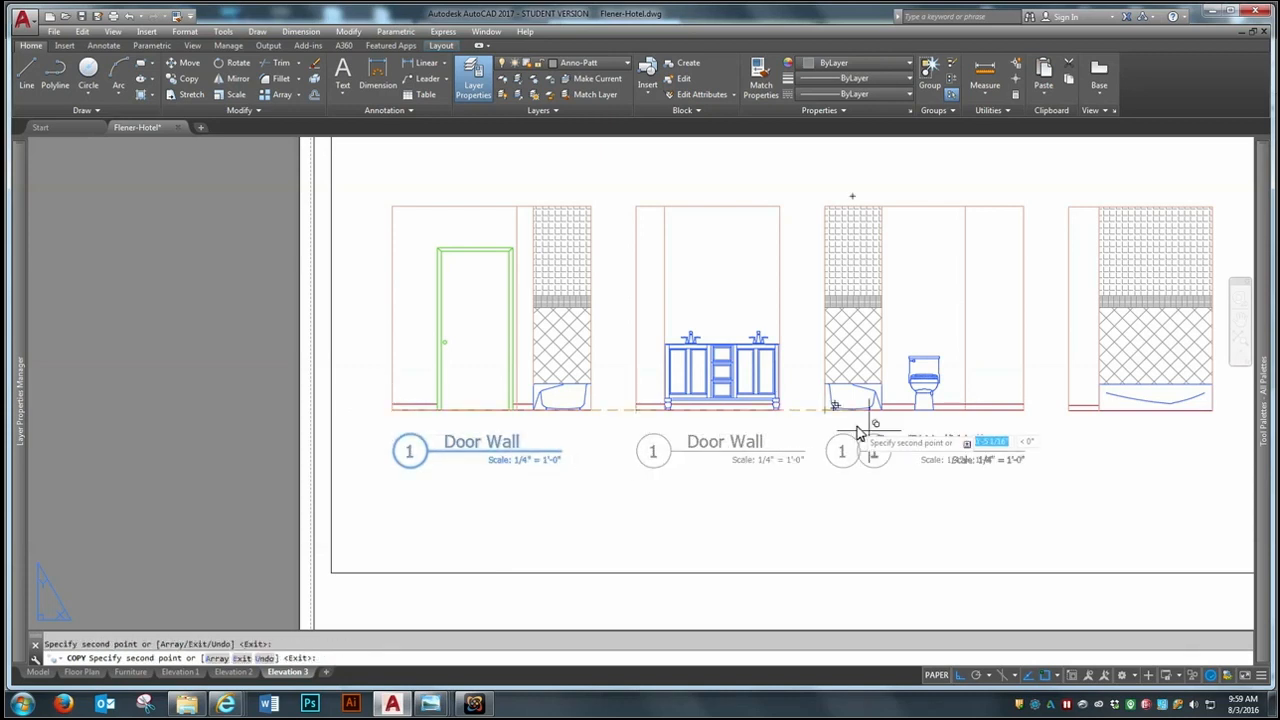
left_click(1068, 410)
key("Return")
scroll(424, 500, "down", 2)
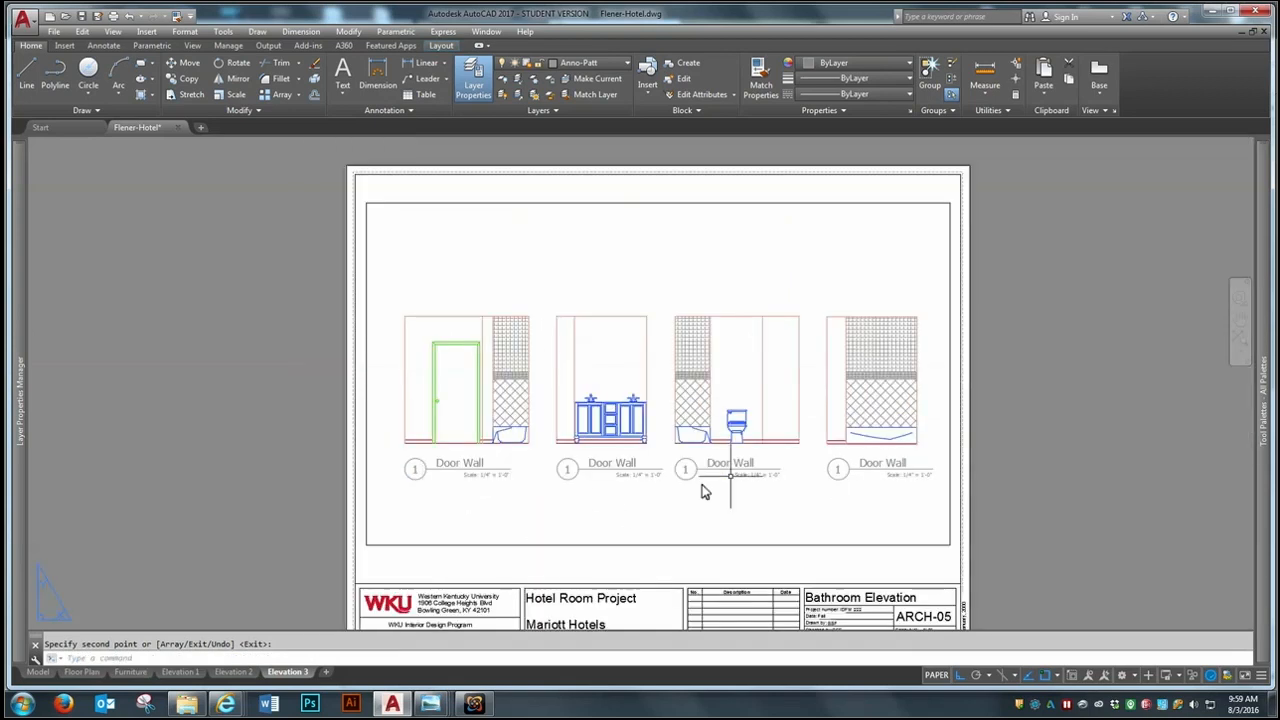
Step: Assign all four drawing titles to the Anno-Symbols layer
left_click(940, 452)
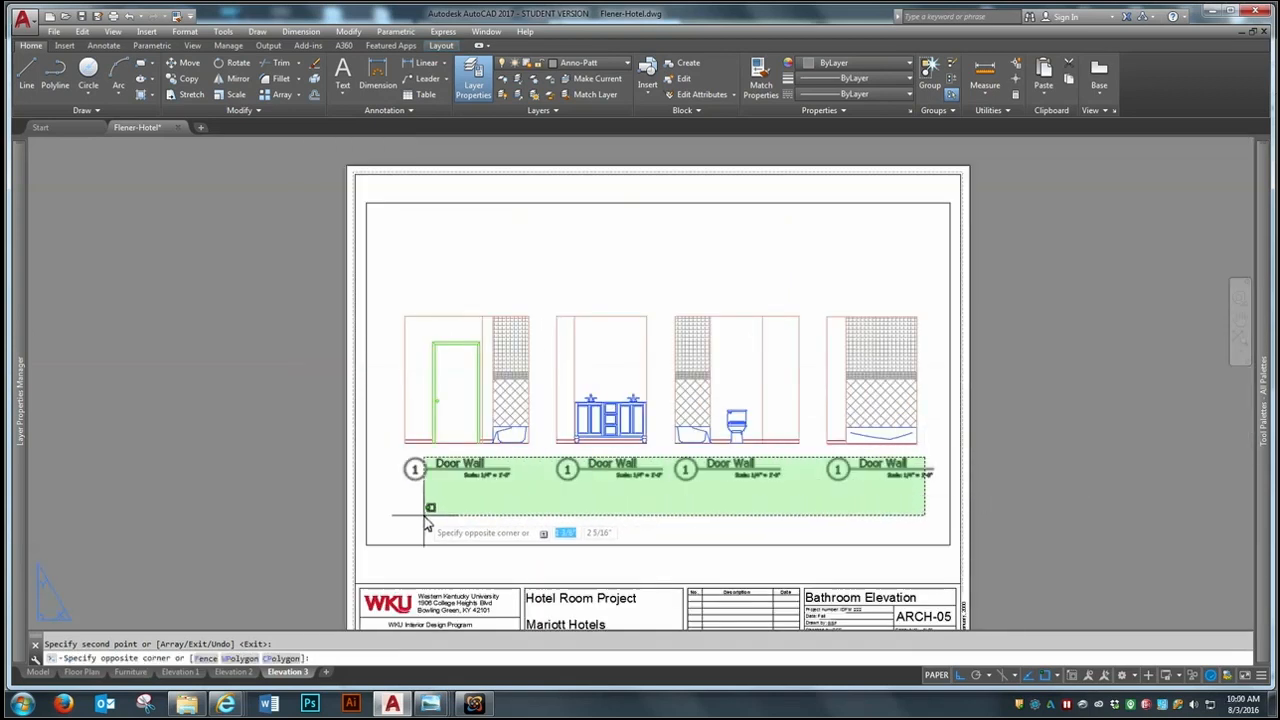
left_click(405, 545)
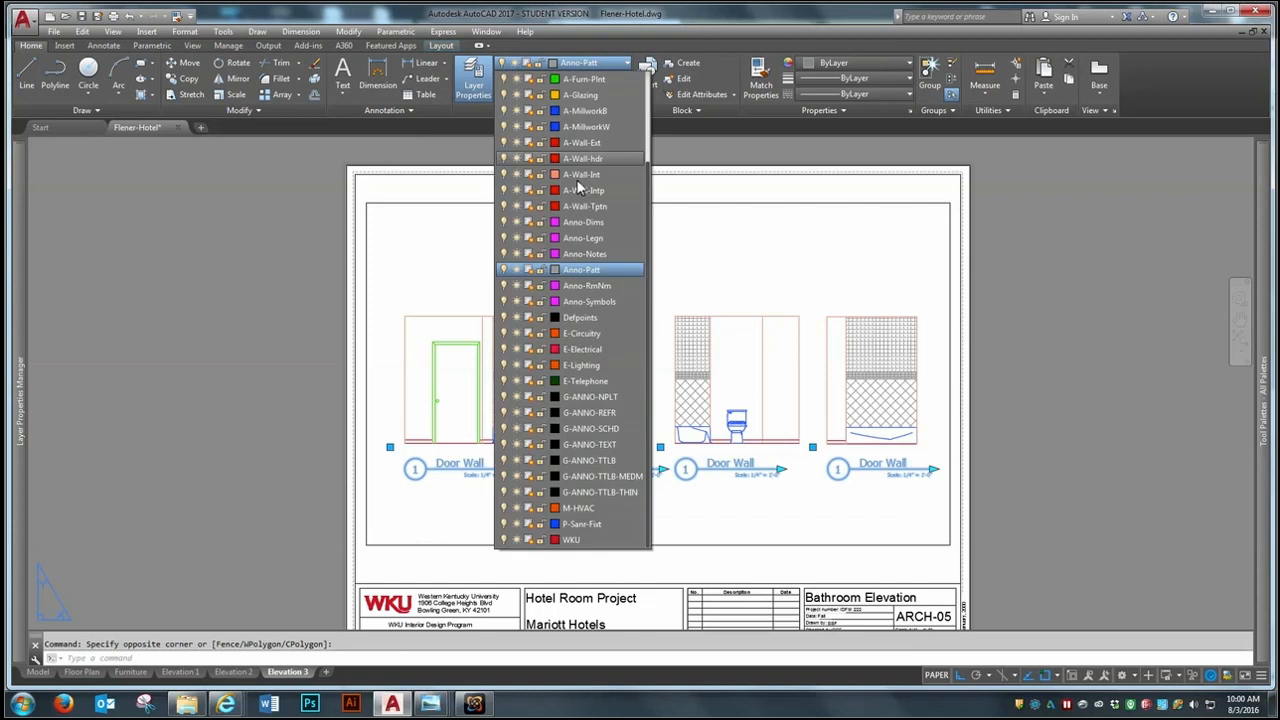
left_click(590, 62)
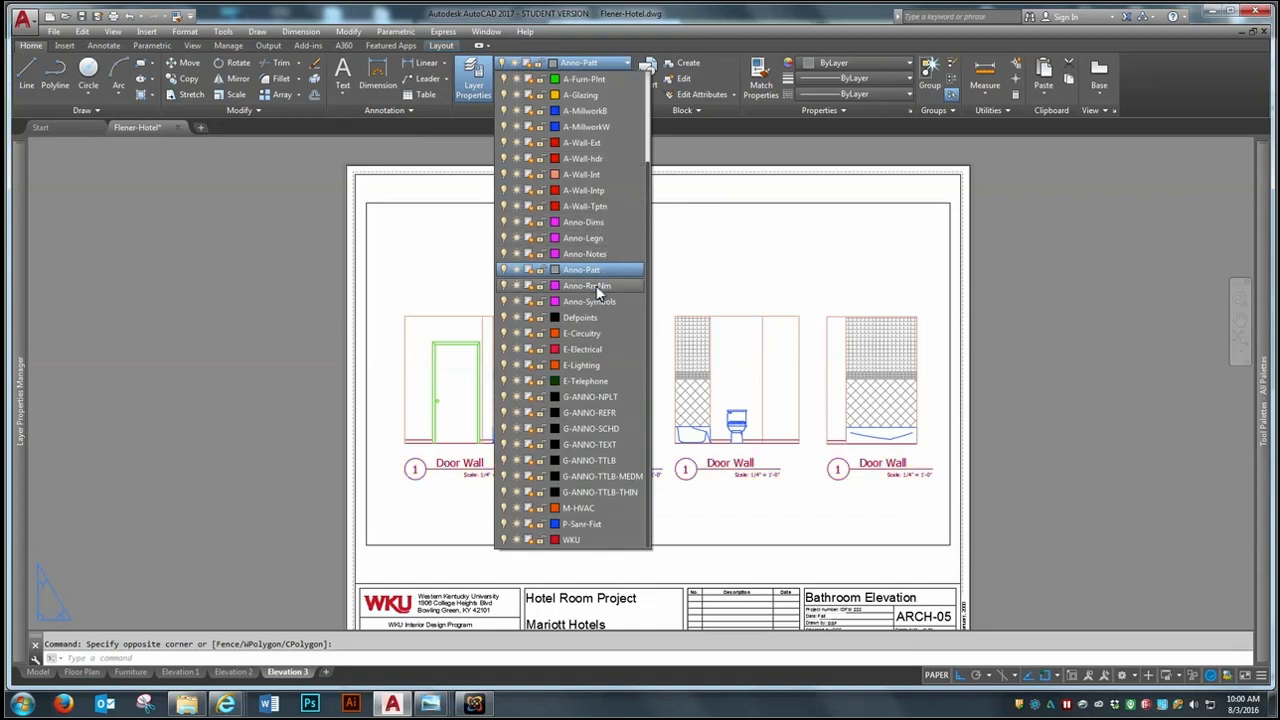
left_click(597, 303)
key("Escape")
Step: Edit the drawing title below the vanity elevation to view number 2 and the name Vanity Wall
scroll(655, 512, "up", 2)
type("ed")
key("Return")
left_click(566, 443)
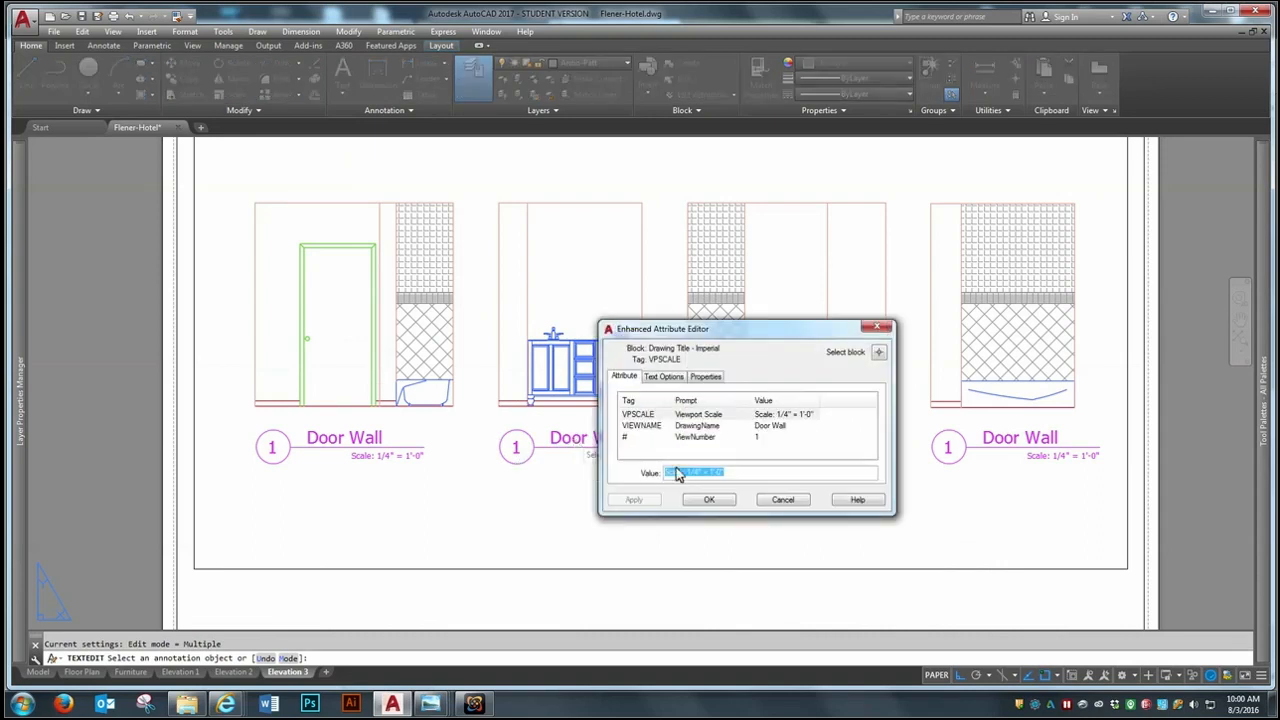
left_click(755, 437)
key("Tab")
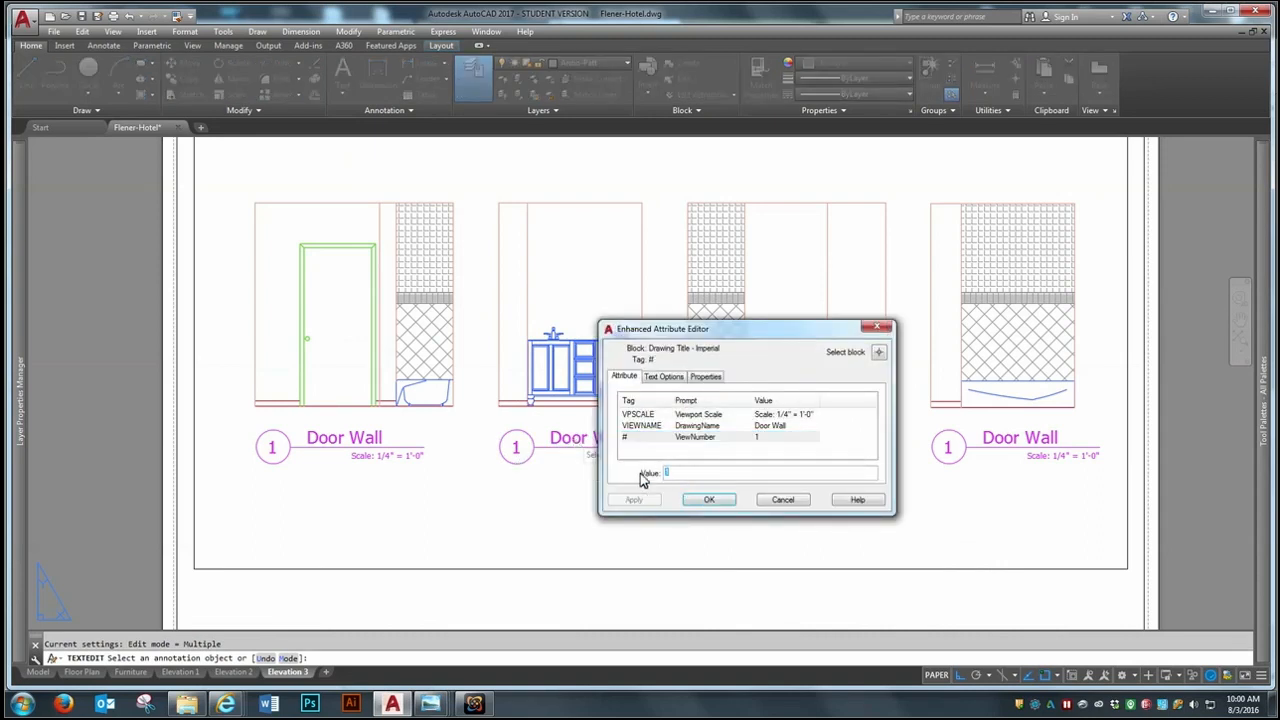
type("2")
left_click(782, 427)
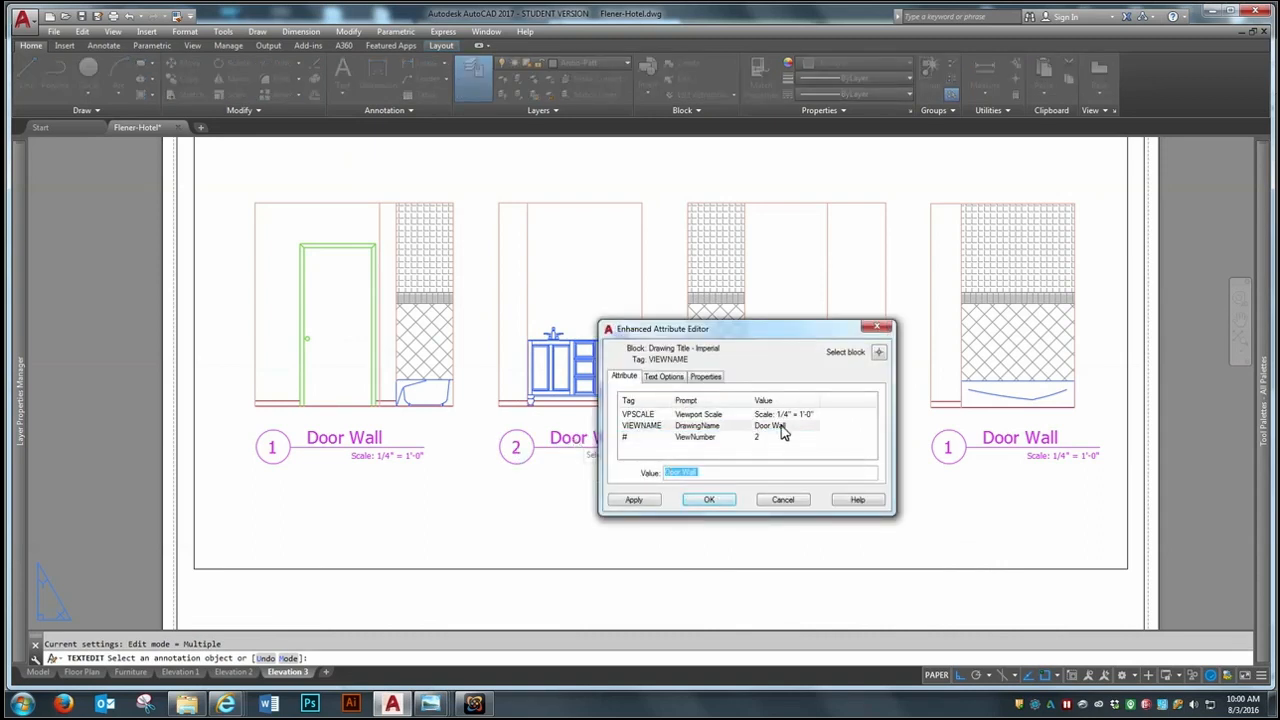
key("Tab")
type("Vanity Wall")
left_click(709, 500)
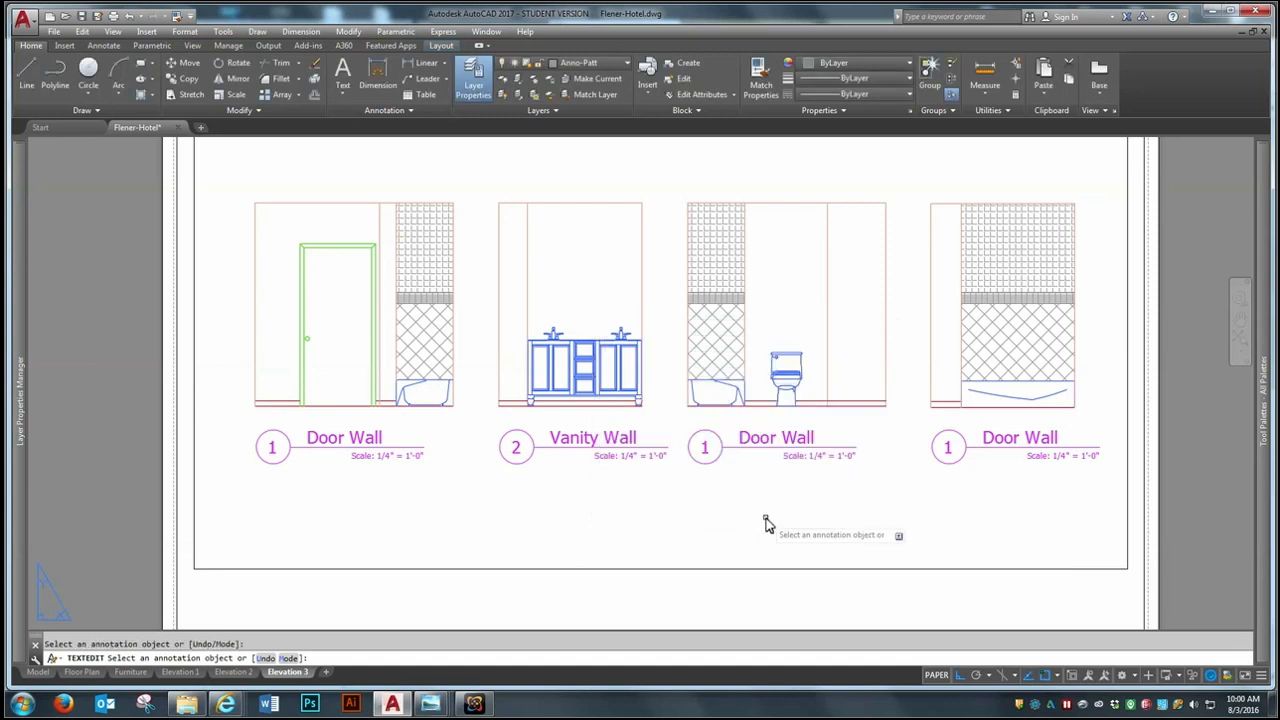
Step: Edit the drawing title below the toilet elevation to view number 3 and the name Toilet Wall
left_click(772, 437)
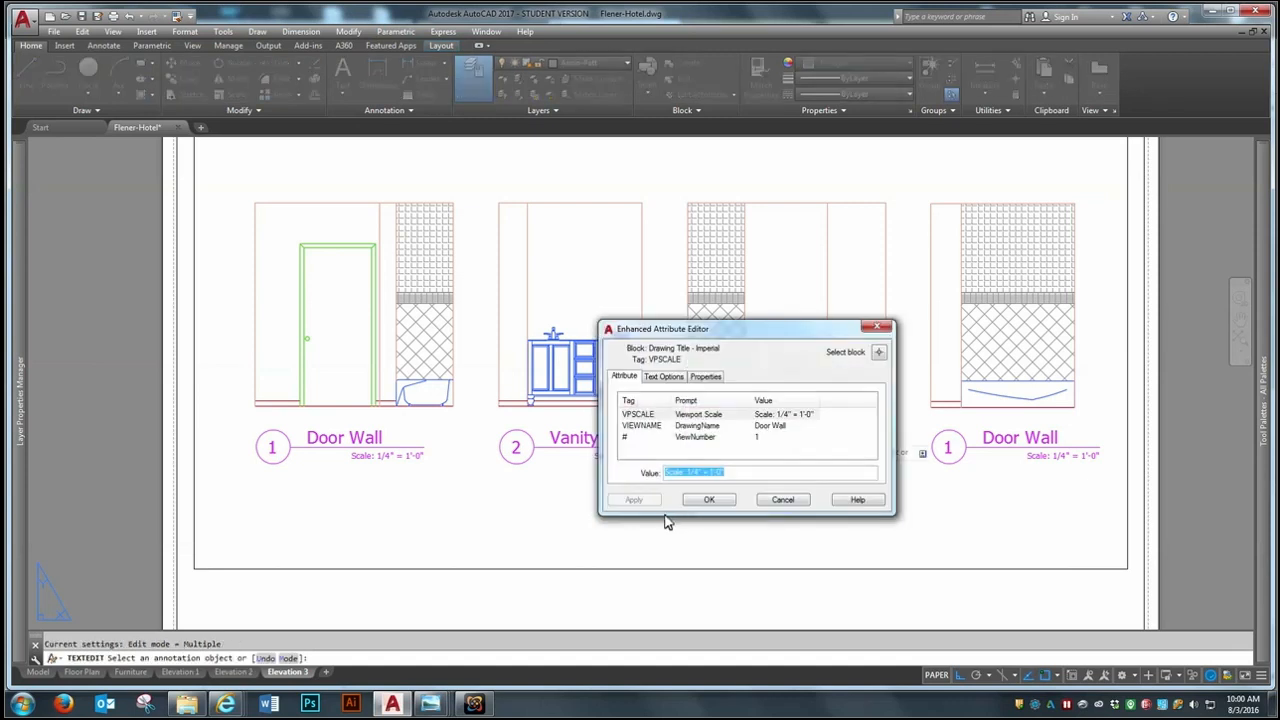
left_click(766, 437)
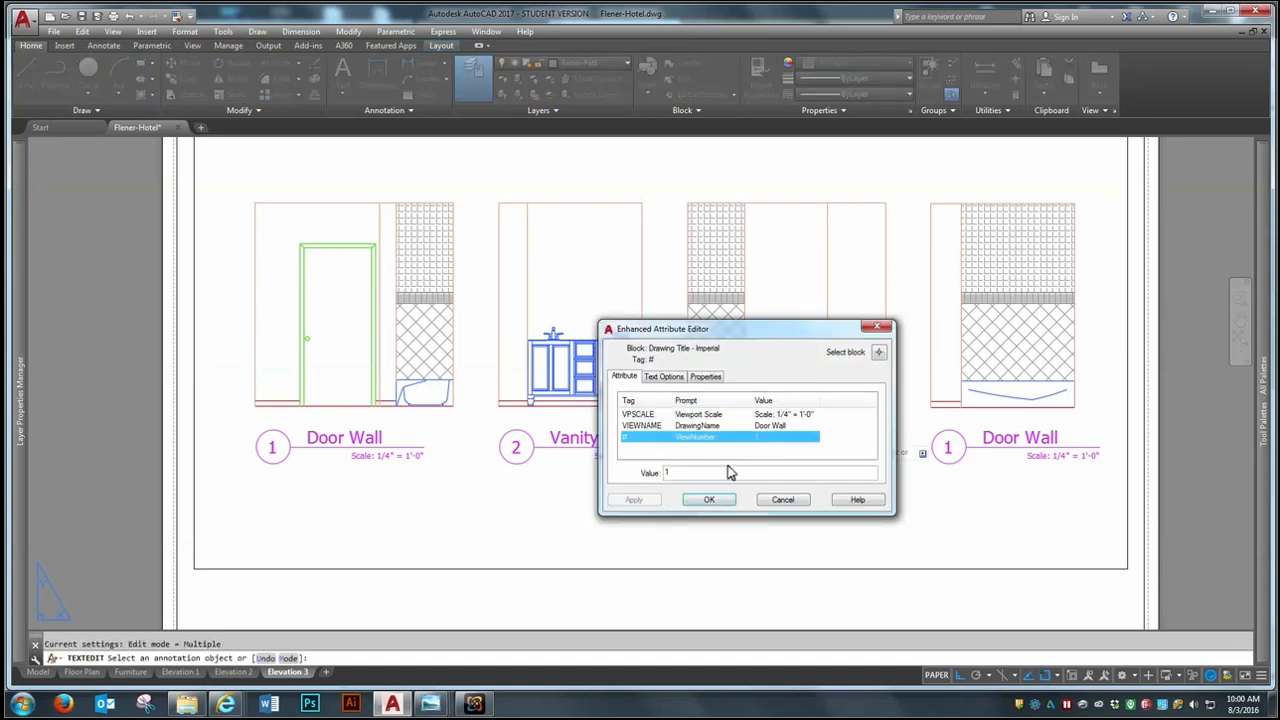
type("3")
left_click(771, 425)
key("Tab")
type("Toi")
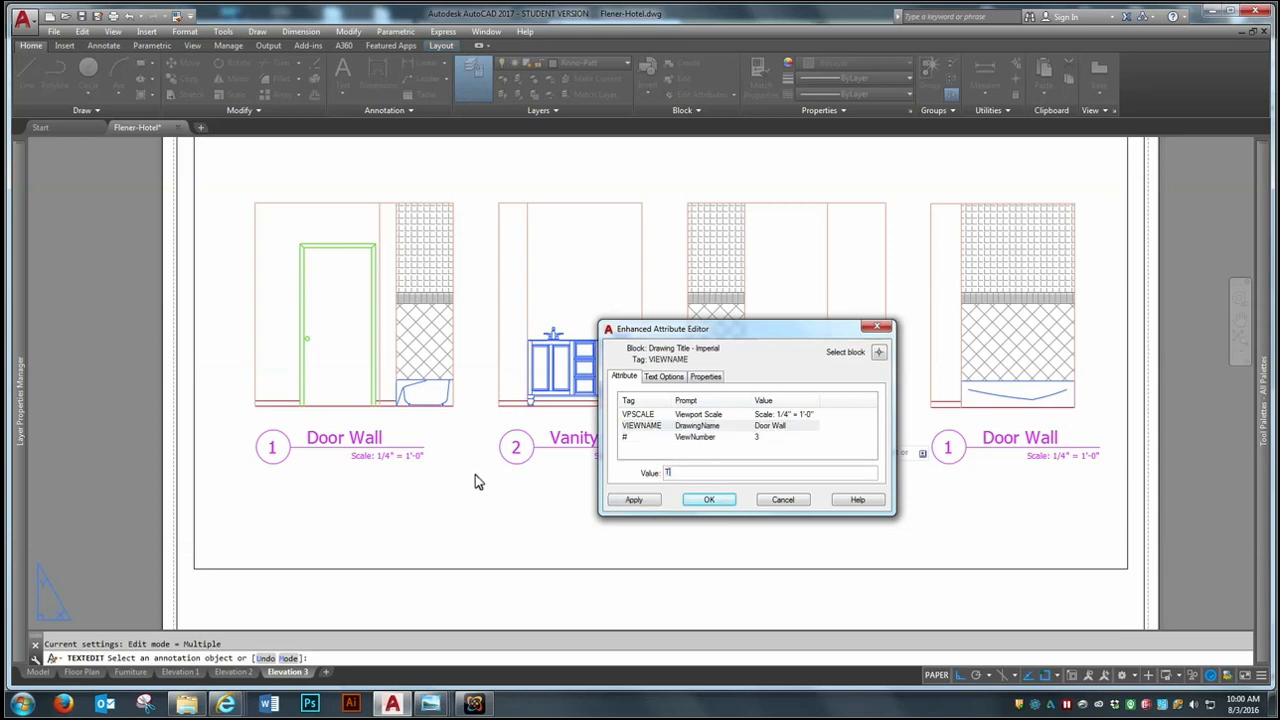
type("let Wall")
left_click(709, 499)
Step: Edit the drawing title below the tub elevation to view number 4 and the name Tub Wall
left_click(998, 468)
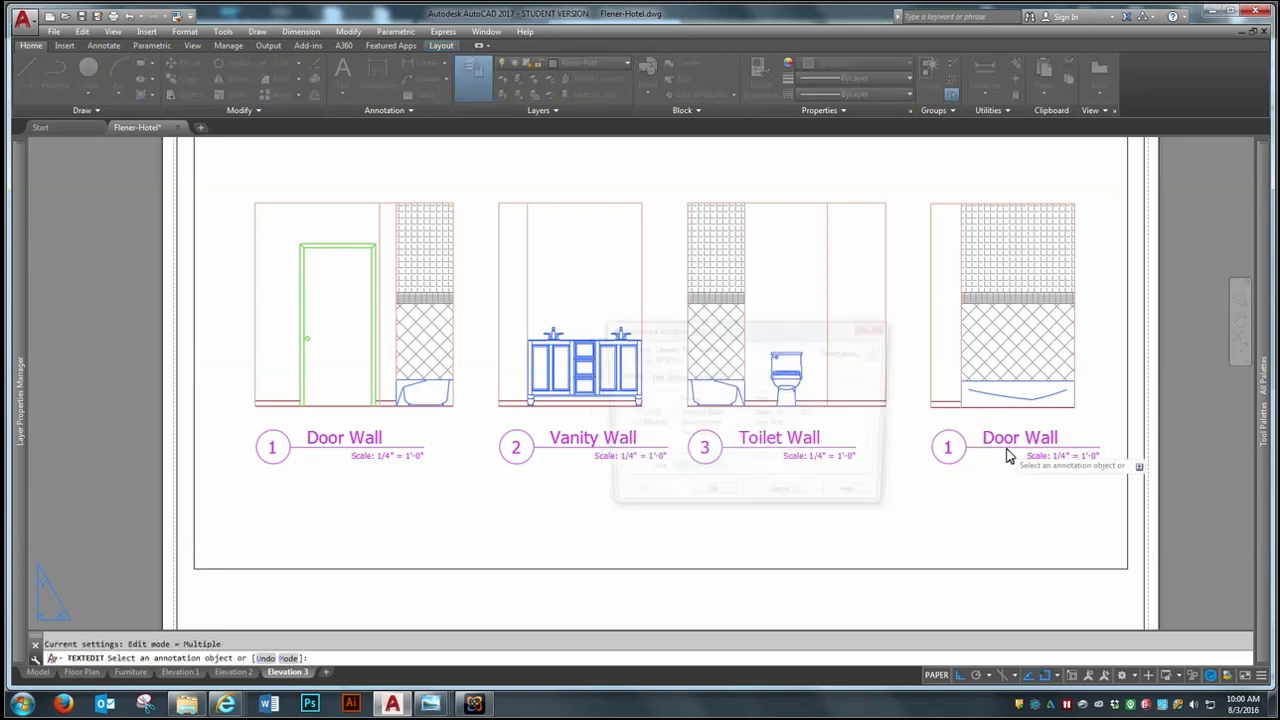
left_click(768, 437)
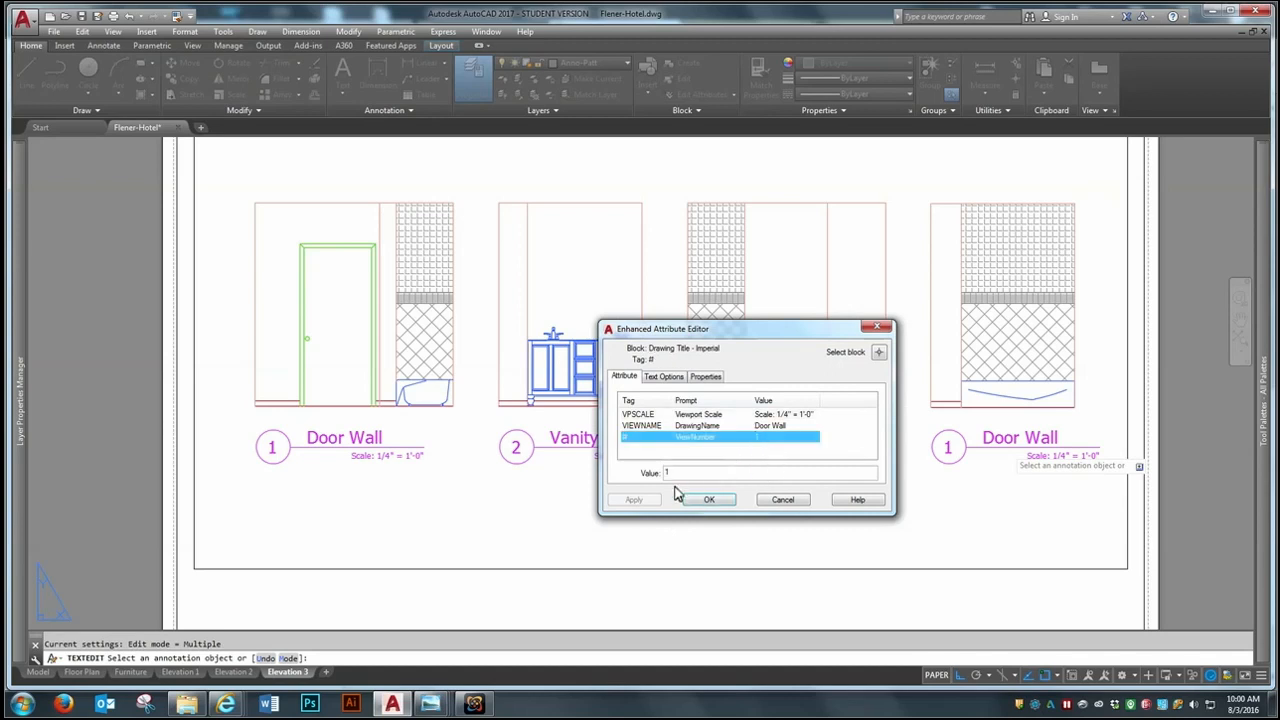
type("4")
left_click(776, 425)
type("Tub Wall")
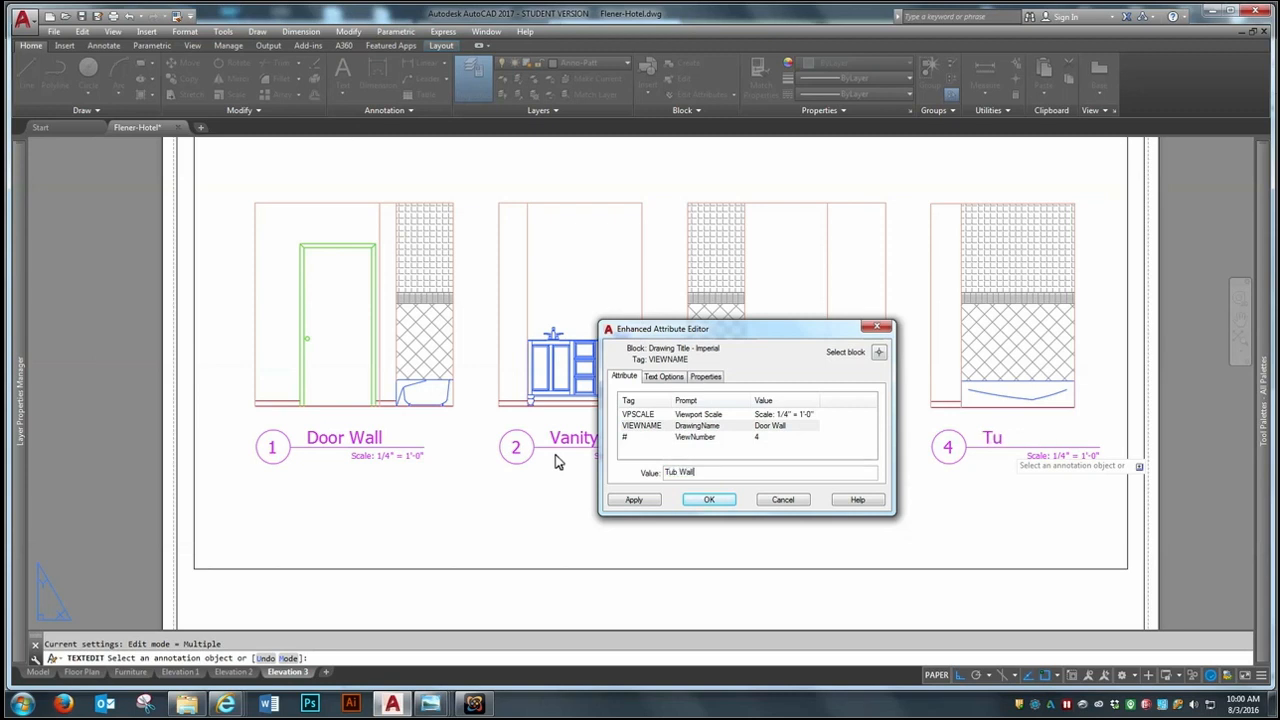
left_click(708, 500)
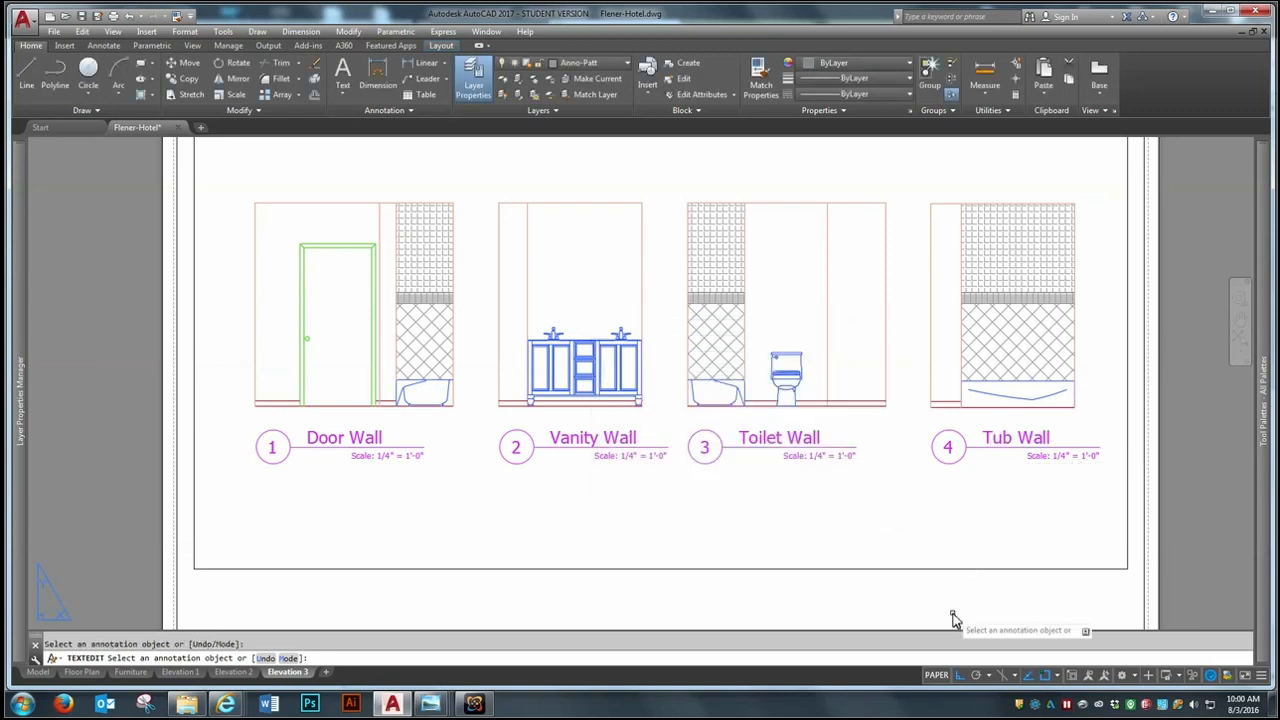
scroll(600, 423, "down", 5)
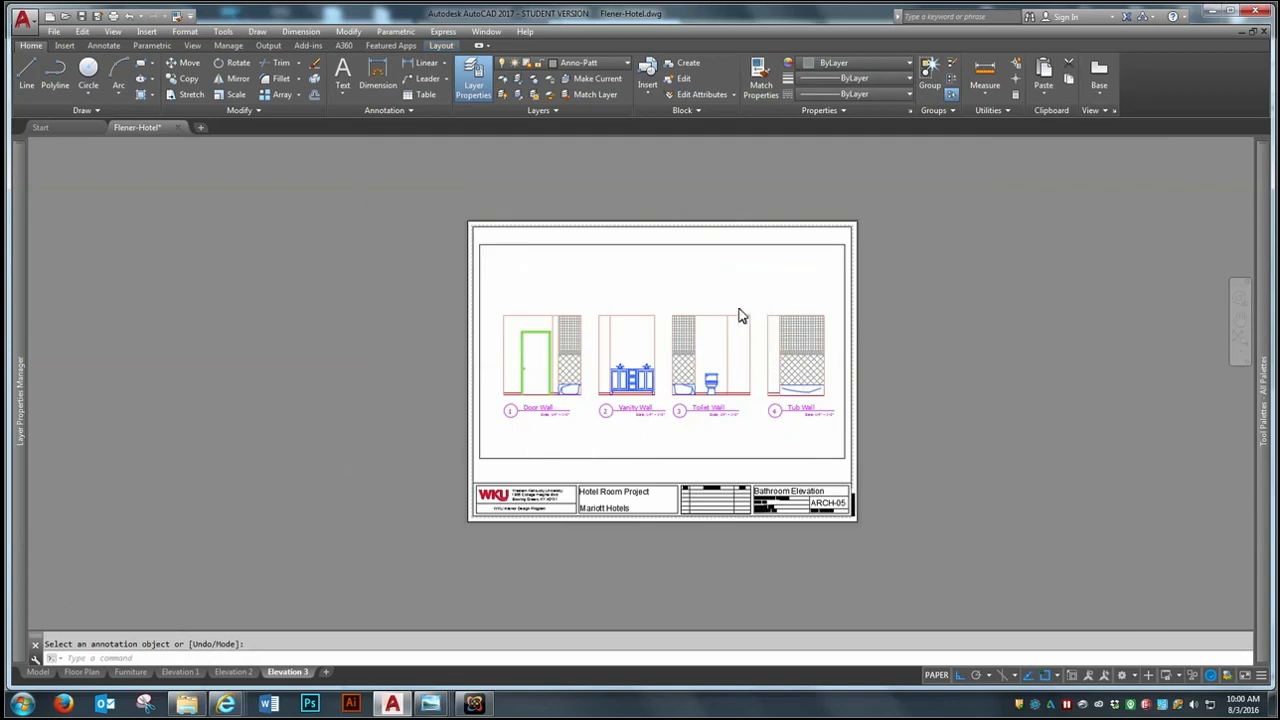
scroll(740, 314, "up", 4)
scroll(837, 300, "down", 2)
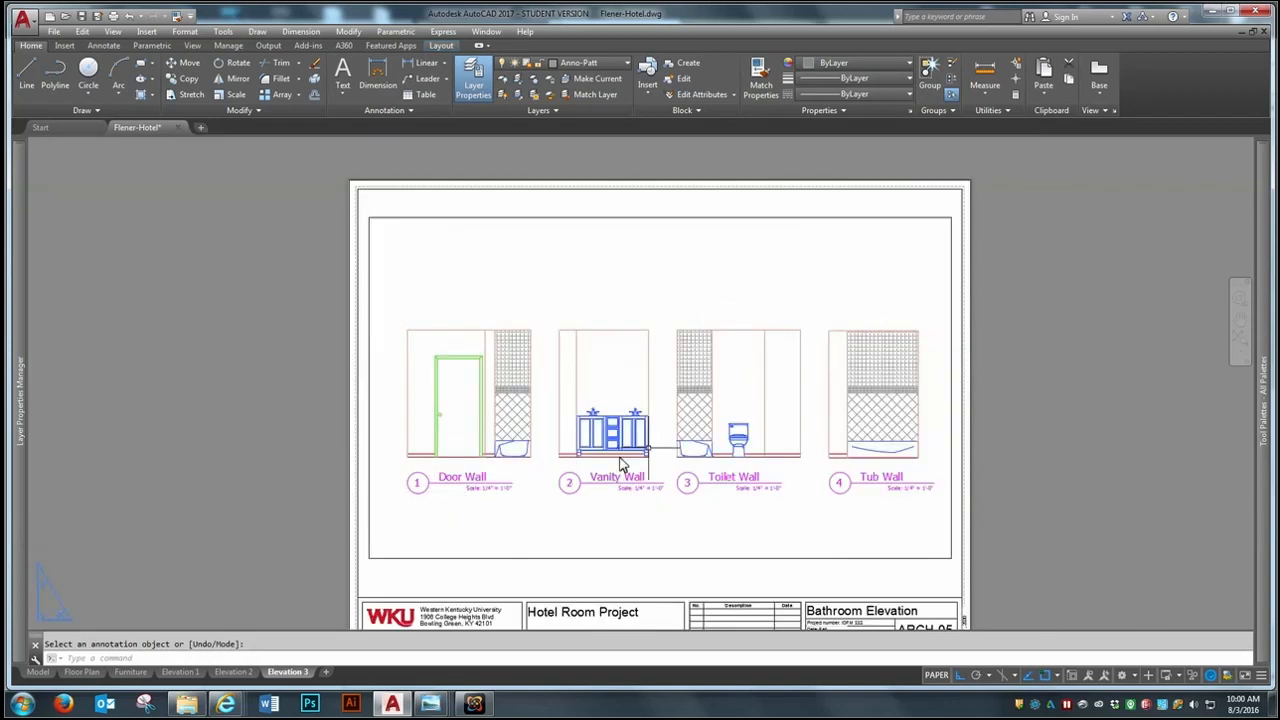
left_click(917, 396)
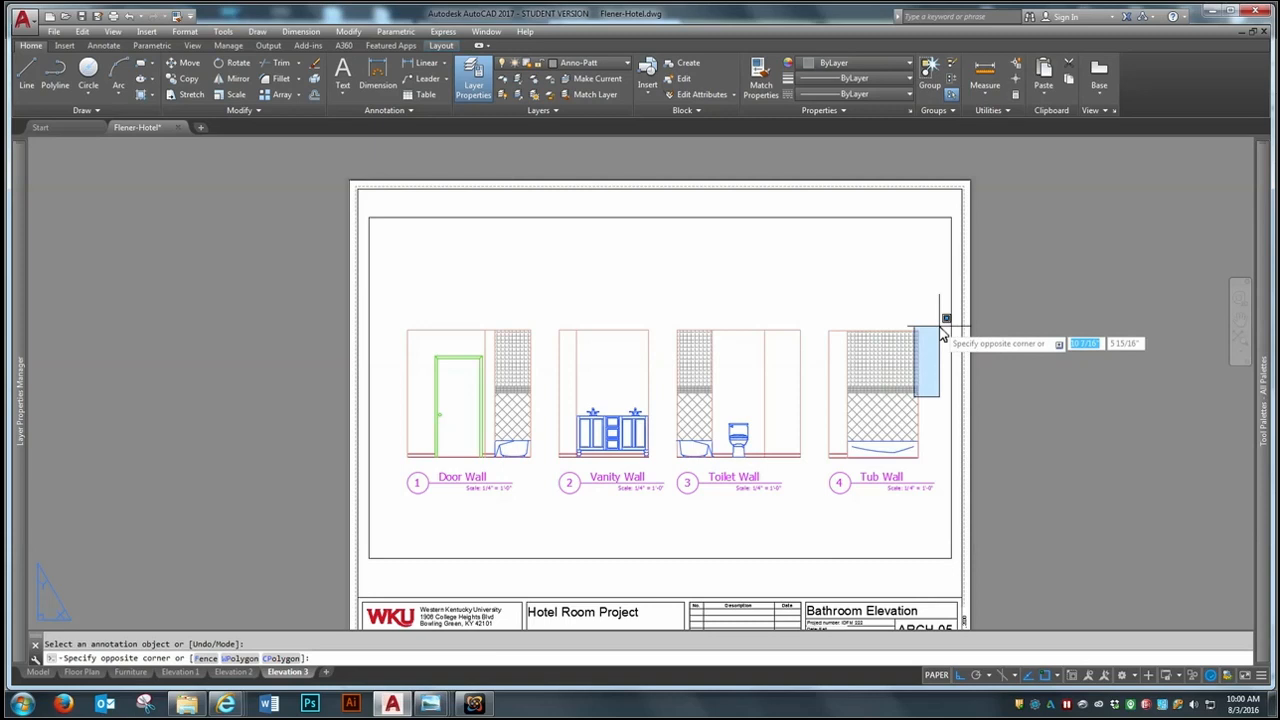
key("Escape")
scroll(663, 274, "down", 2)
scroll(670, 285, "up", 2)
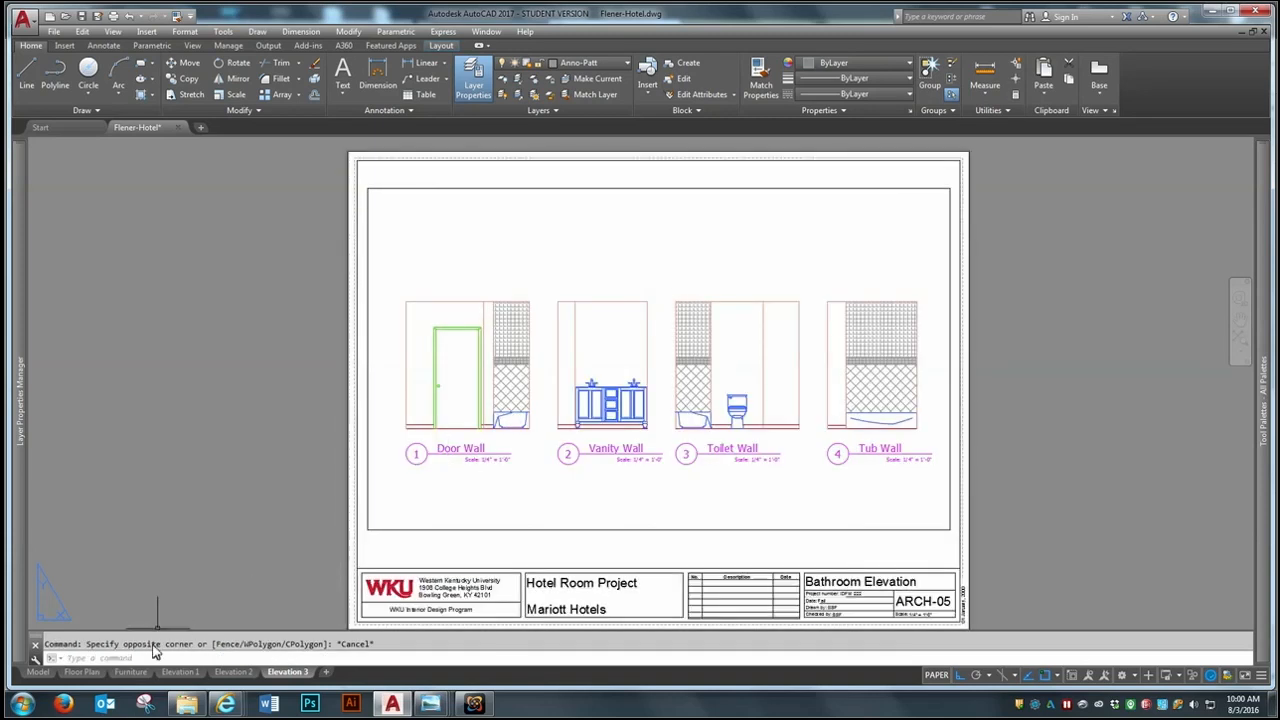
Step: On the Elevation 2 layout, set the drawing title's viewport scale text to Scale: 1/2" = 1'-0"
left_click(252, 674)
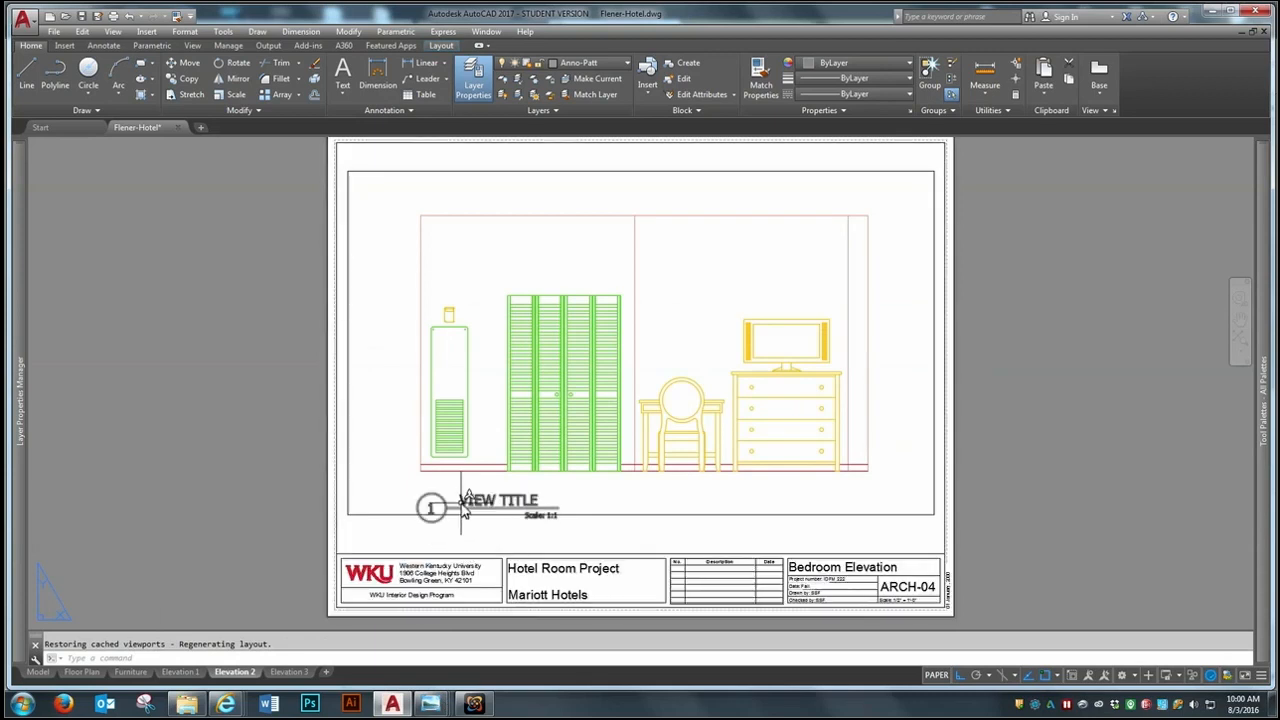
scroll(445, 508, "up", 2)
double_click(473, 505)
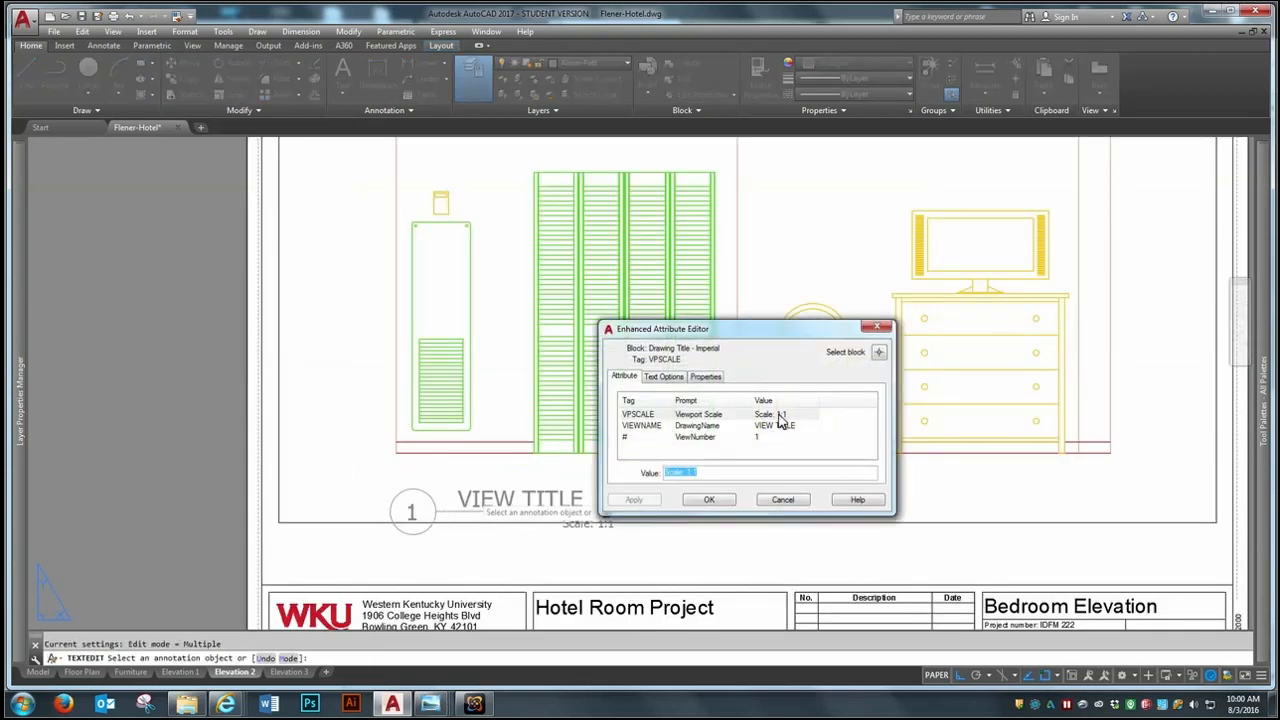
left_click(715, 473)
key("BackSpace")
type("/2\"")
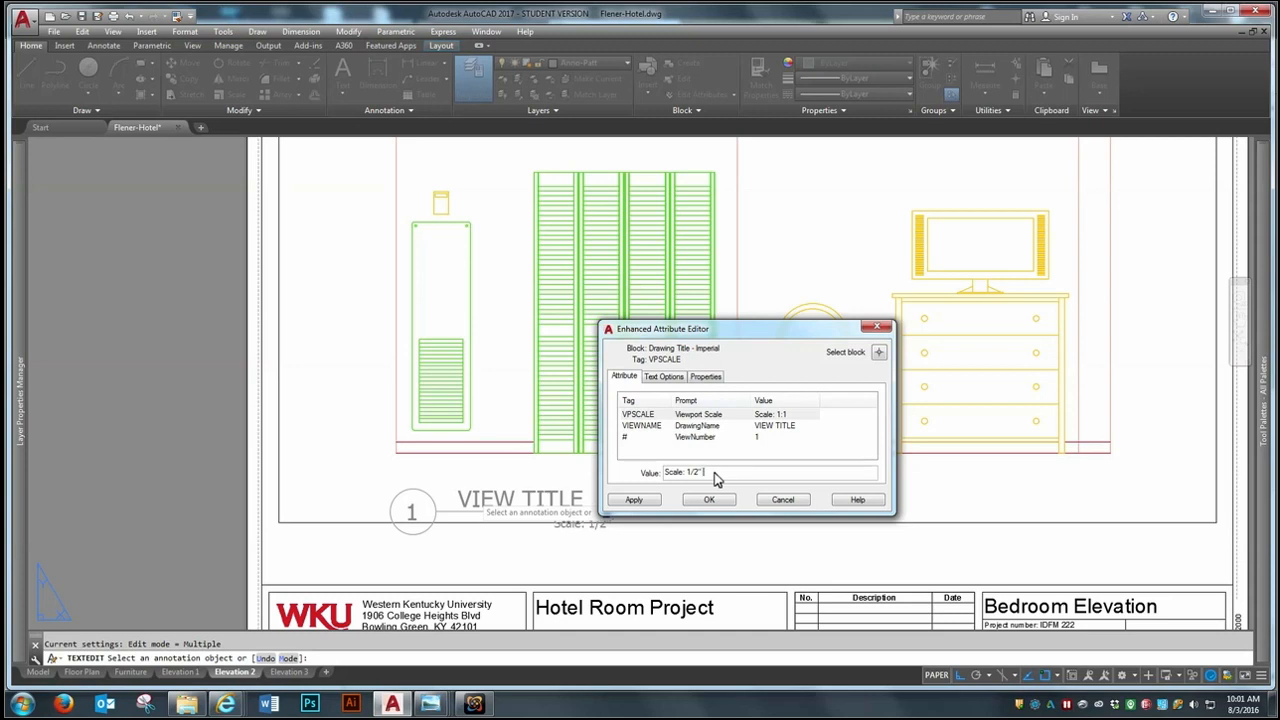
type(" = 1'-0\"")
Step: Set the drawing name in the title below the closet elevation to Closet Wall
left_click(771, 428)
left_click_drag(706, 477, 630, 477)
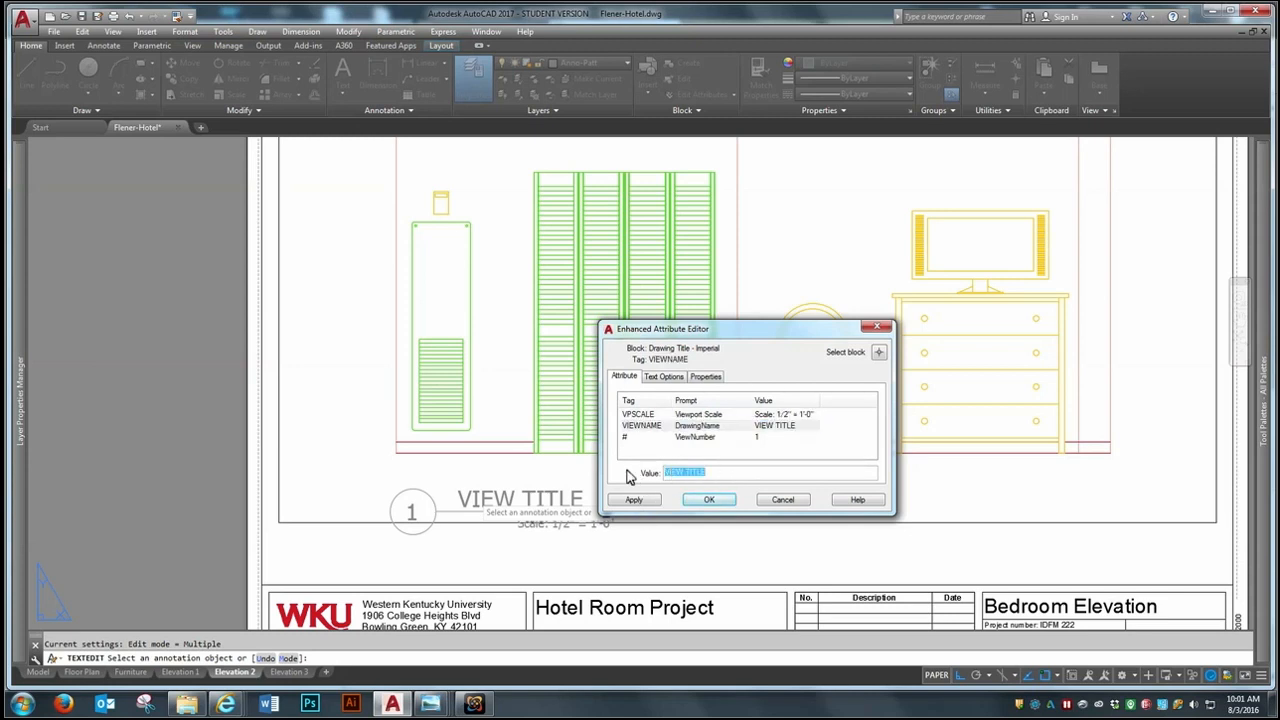
type("Bedr")
key("BackSpace")
key("BackSpace")
key("BackSpace")
key("BackSpace")
type("Closet Wall")
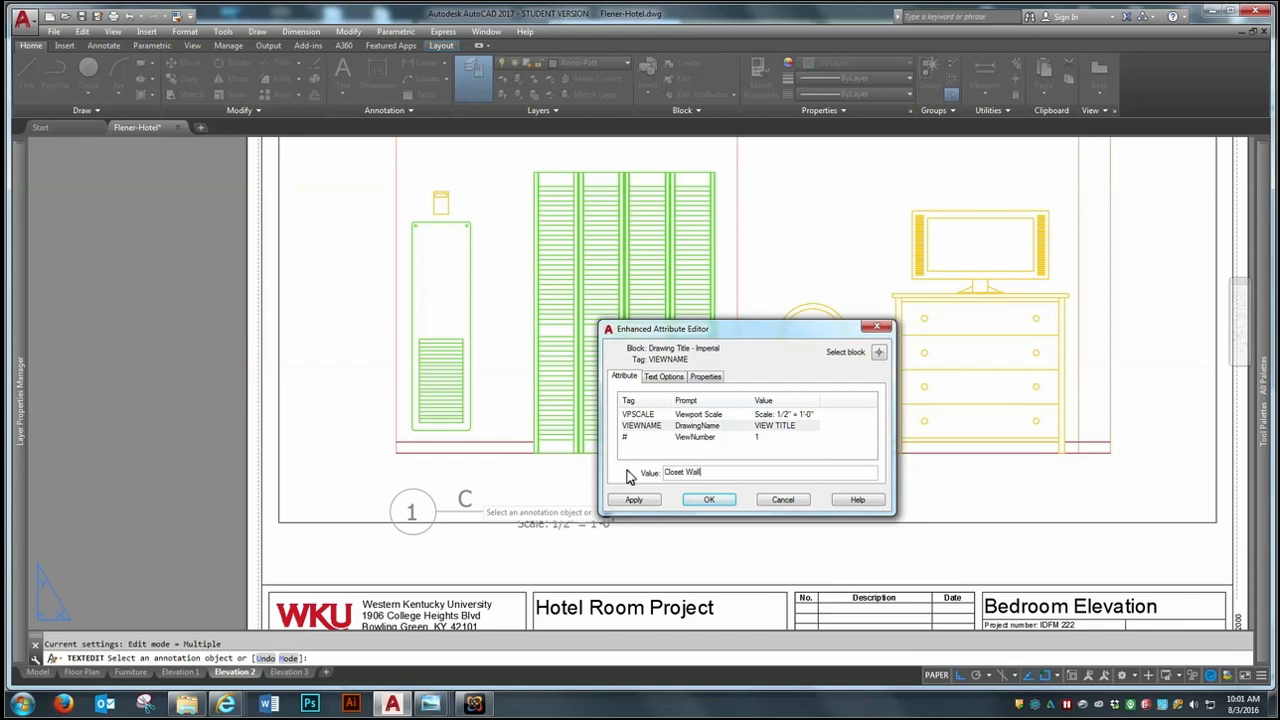
left_click(728, 499)
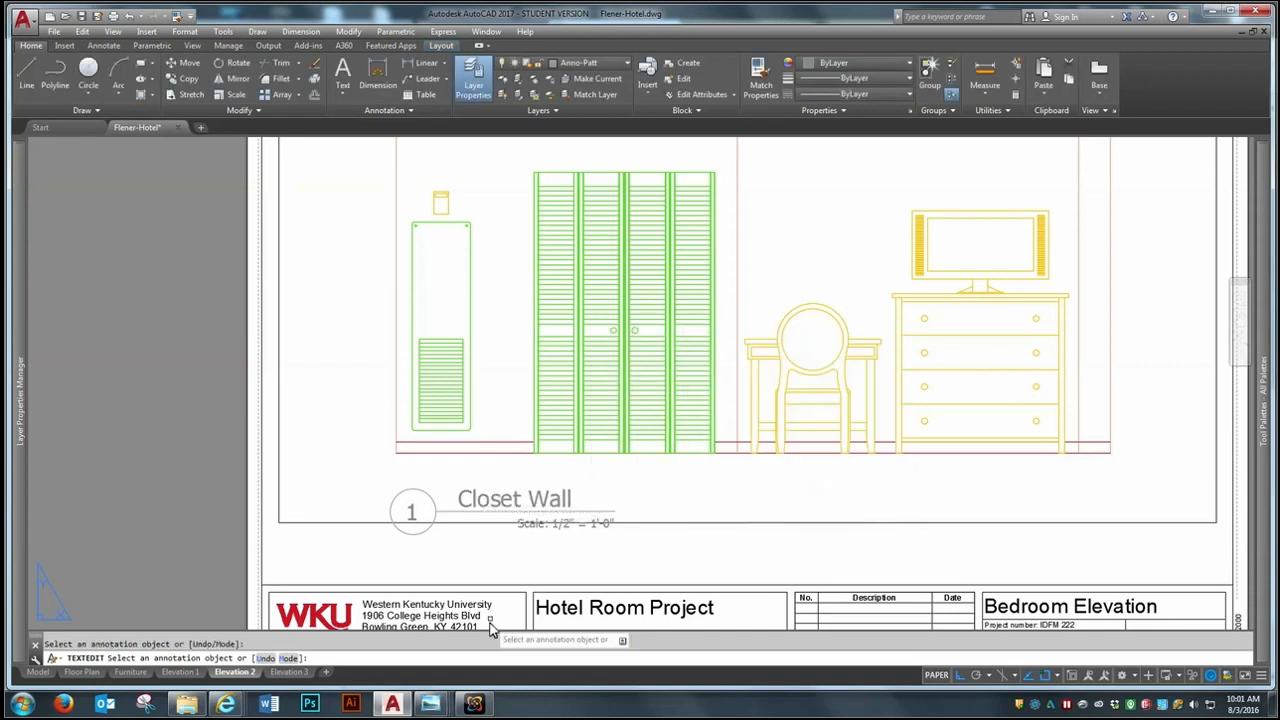
key("Escape")
Step: Move the Closet Wall drawing title to the Anno-Symbols layer
left_click(588, 476)
left_click(450, 508)
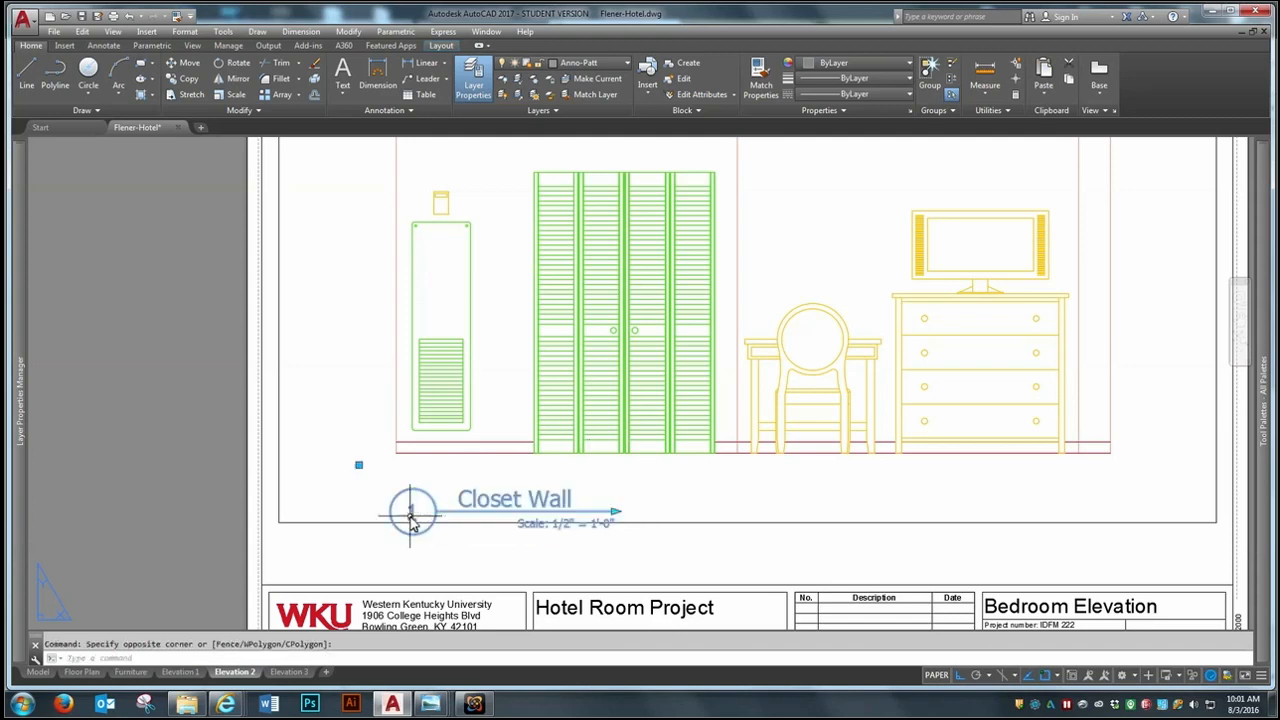
left_click(619, 64)
left_click(598, 303)
key("Escape")
scroll(383, 402, "down", 2)
type("z")
key("Return")
type("a")
key("Return")
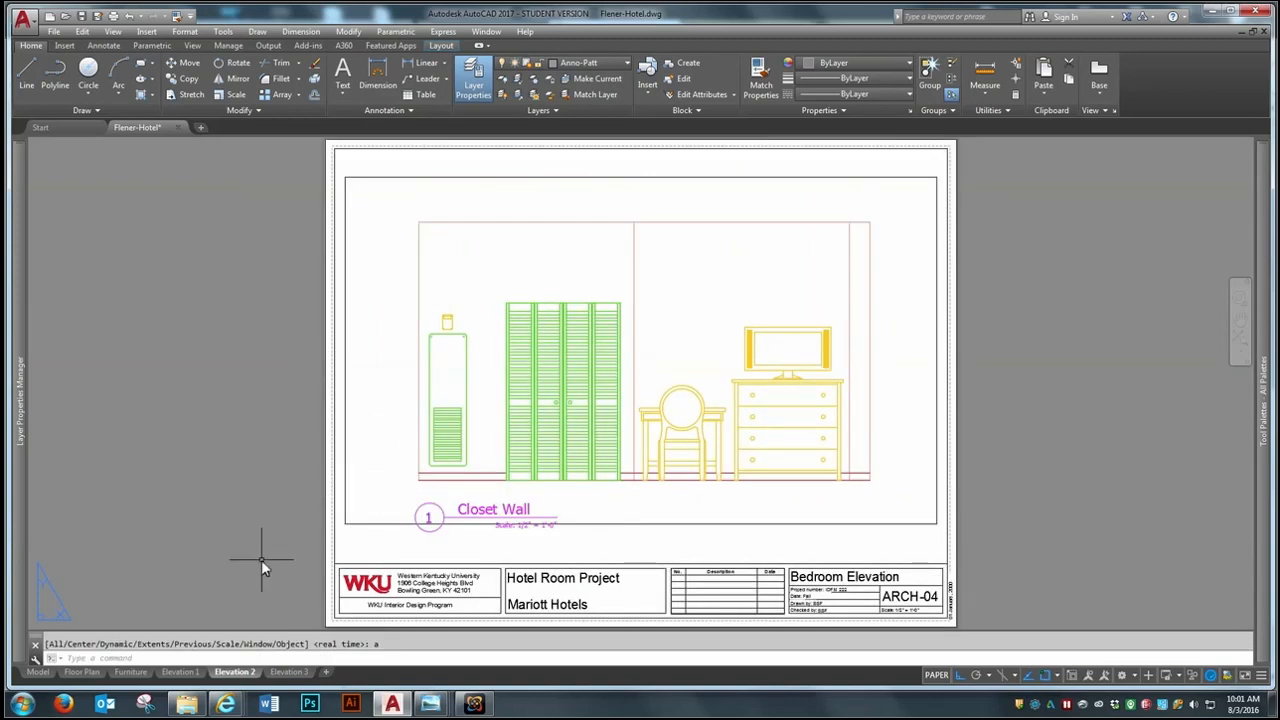
Step: On the Elevation 1 layout, set the drawing title's viewport scale text to Scale: 1/2" = 1'-0" and its name to Sofa Wall
left_click(288, 672)
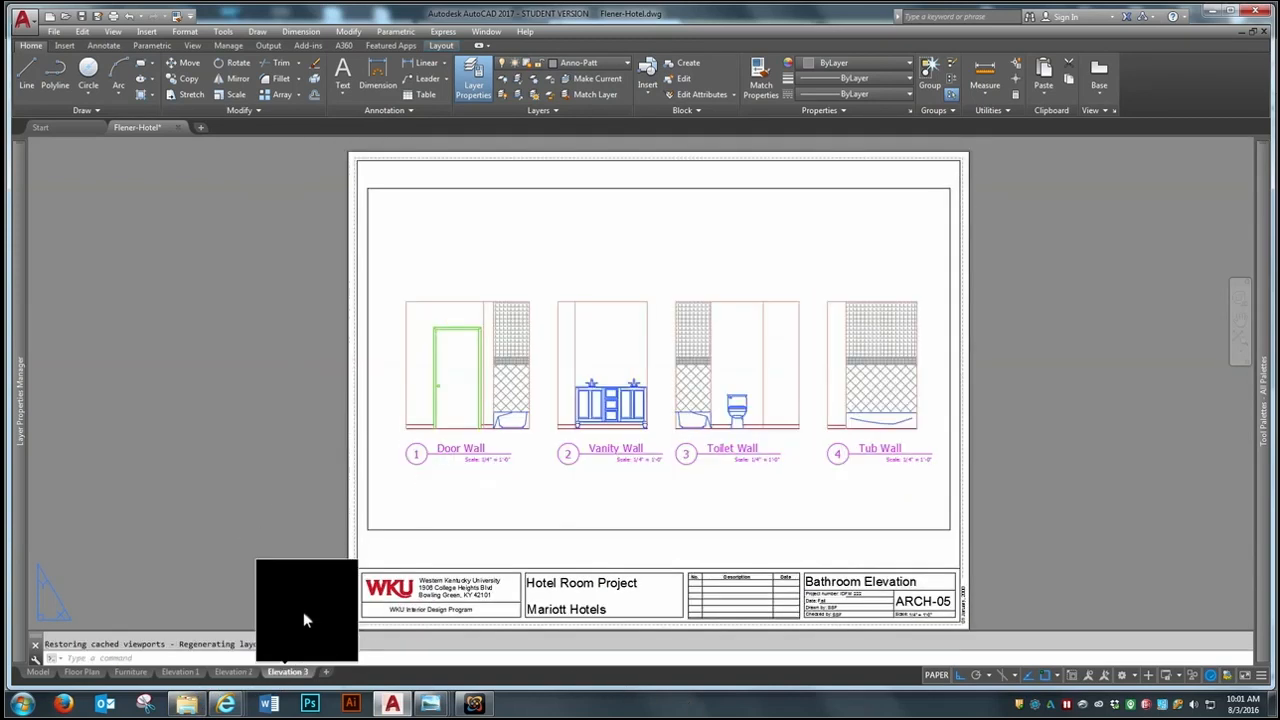
left_click(181, 672)
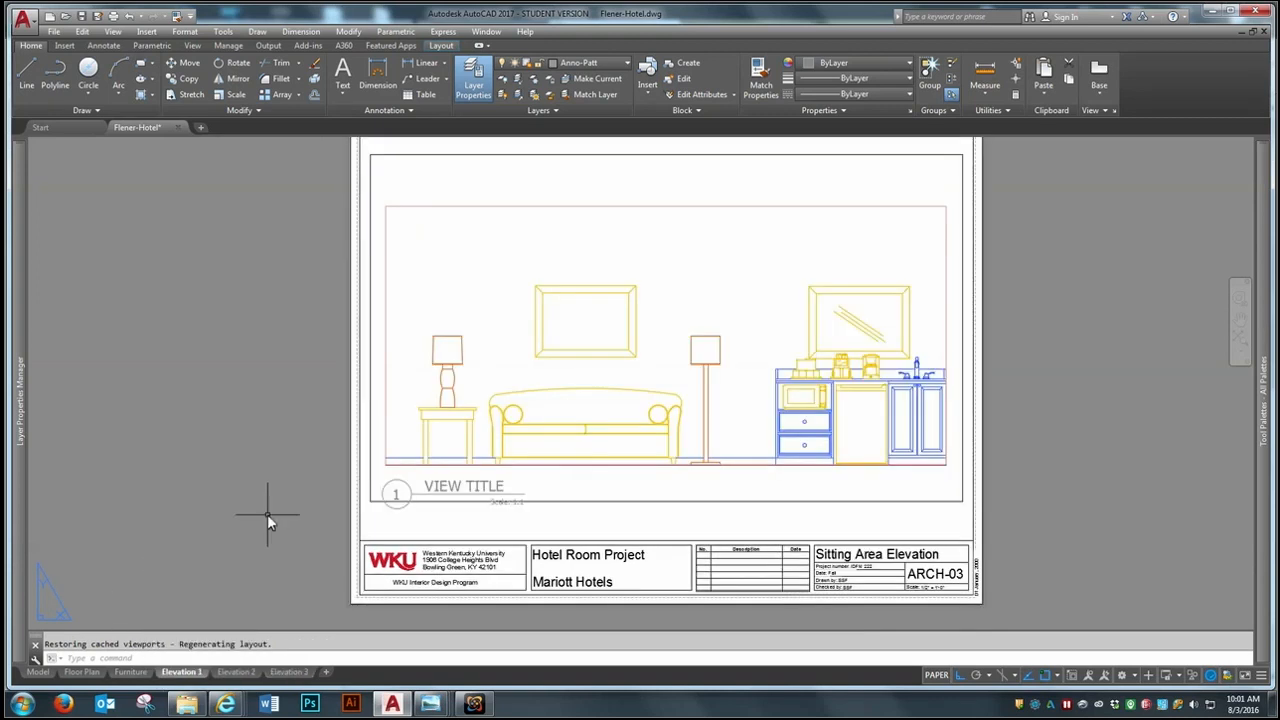
double_click(489, 488)
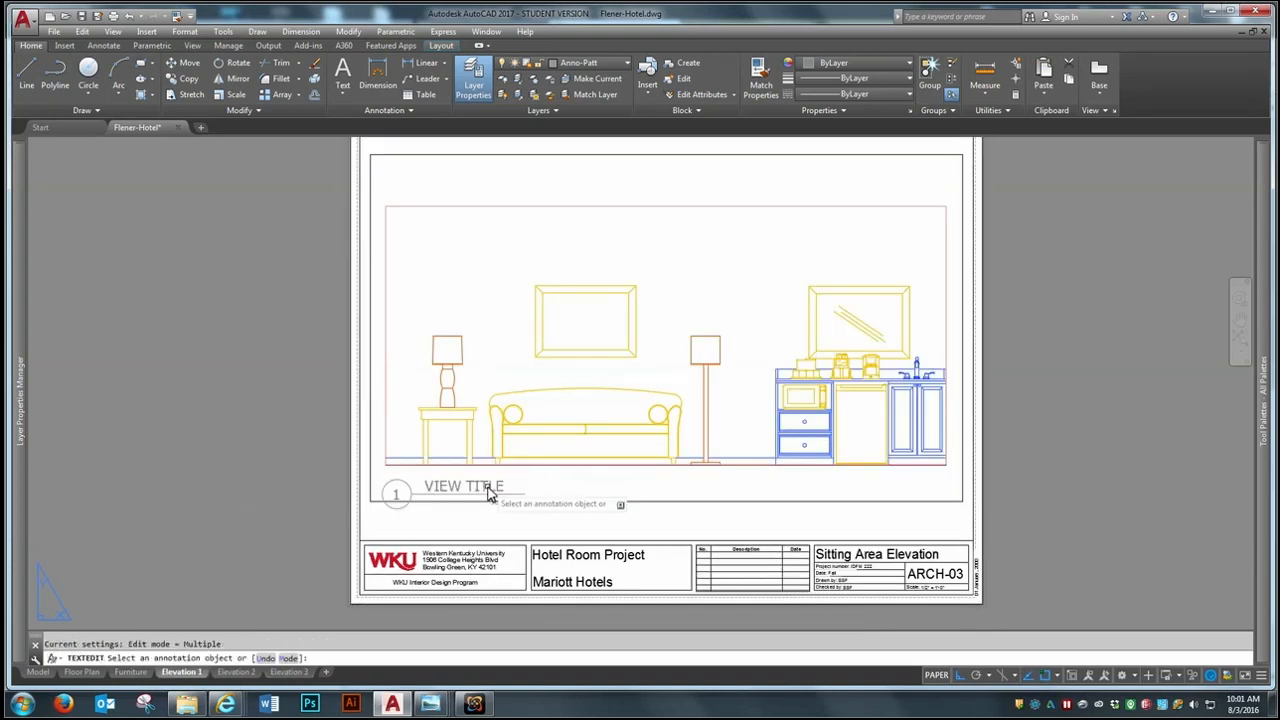
left_click(489, 490)
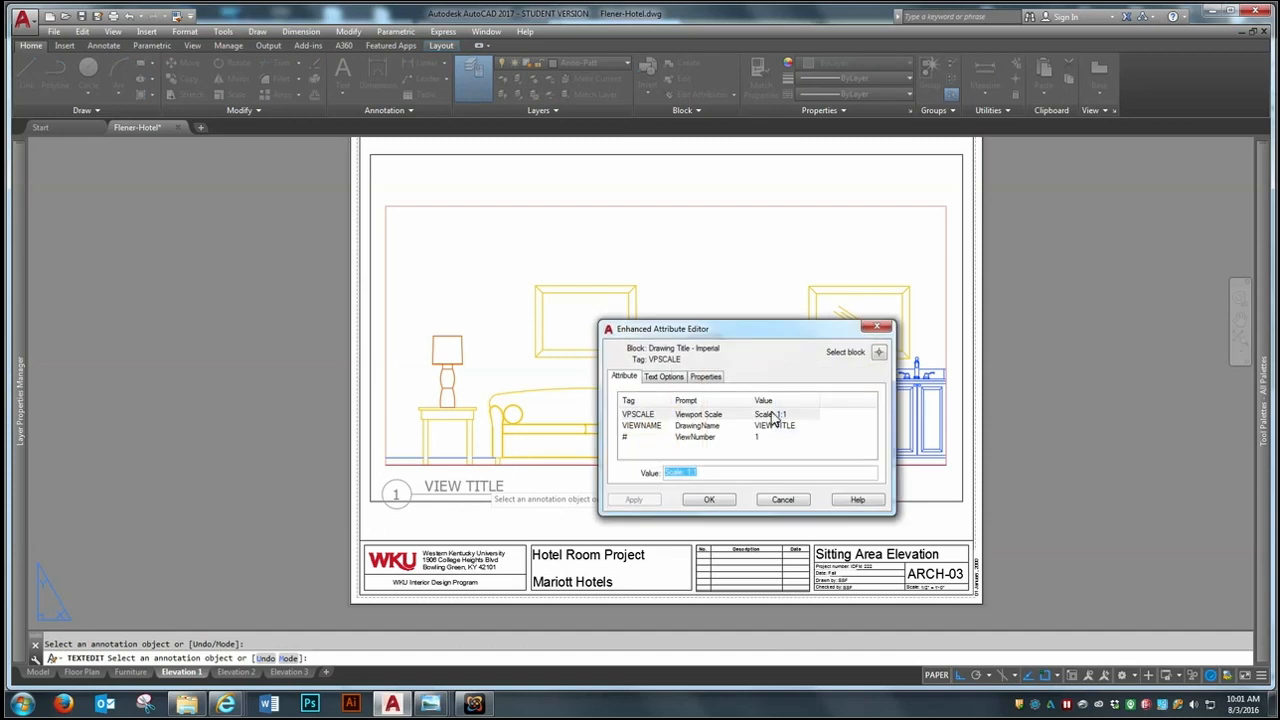
left_click(778, 417)
left_click(715, 474)
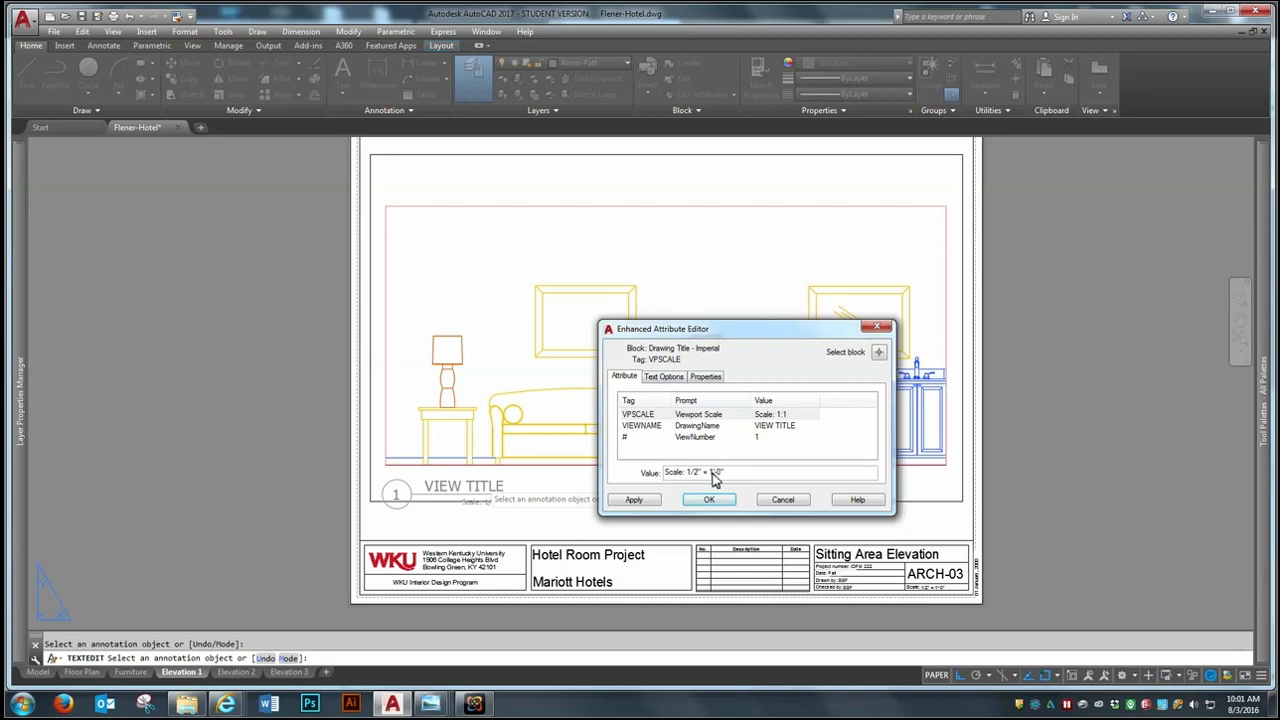
left_click(773, 430)
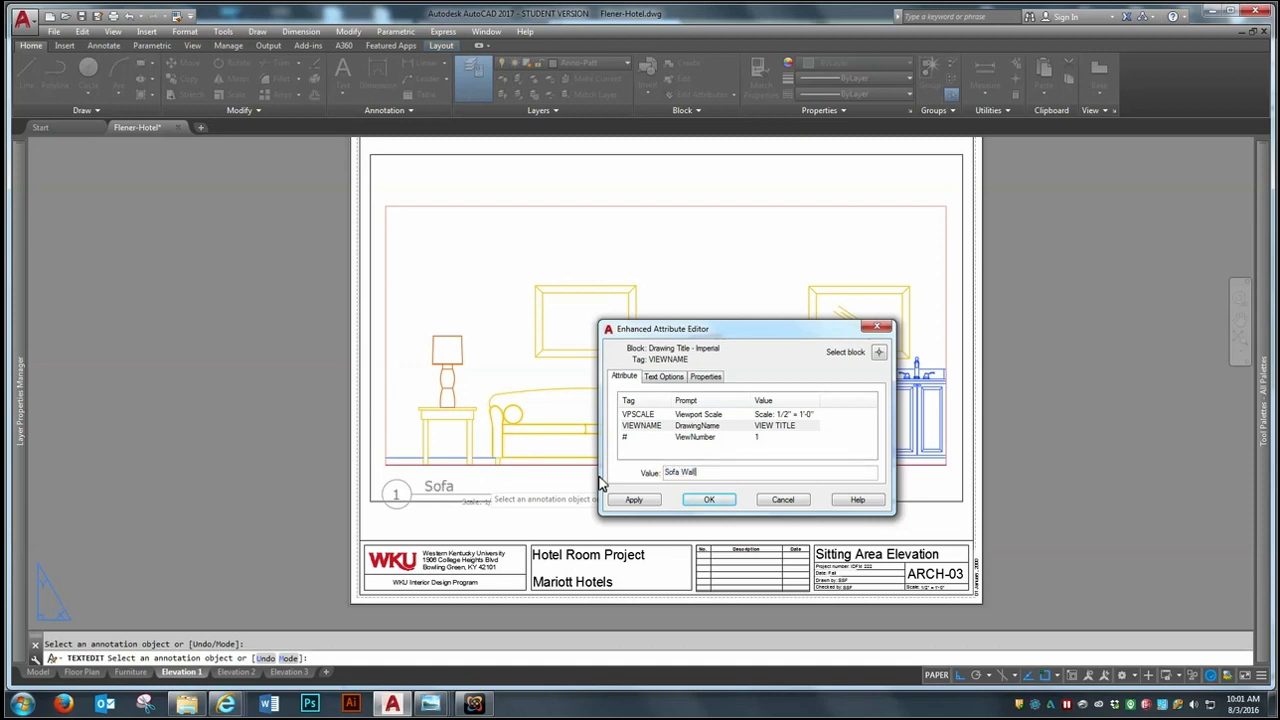
left_click(733, 502)
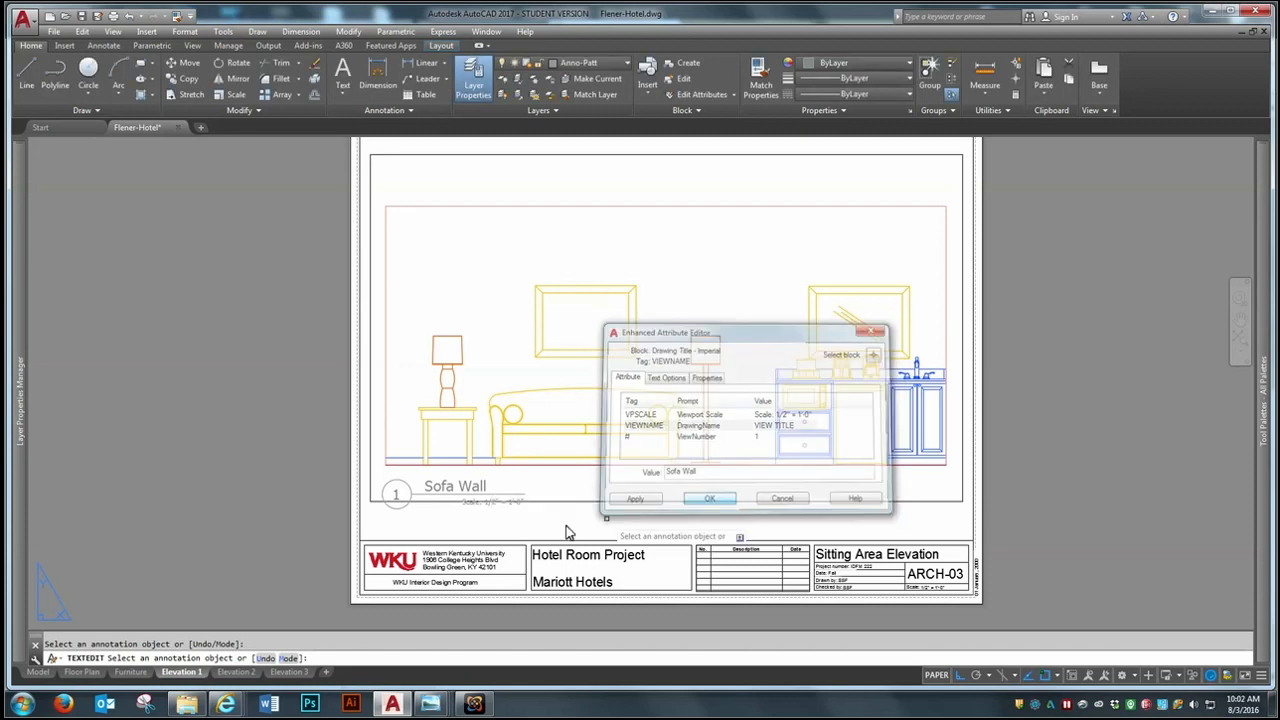
key("Escape")
Step: Move the Sofa Wall drawing title to the Anno-Symbols layer
left_click(437, 486)
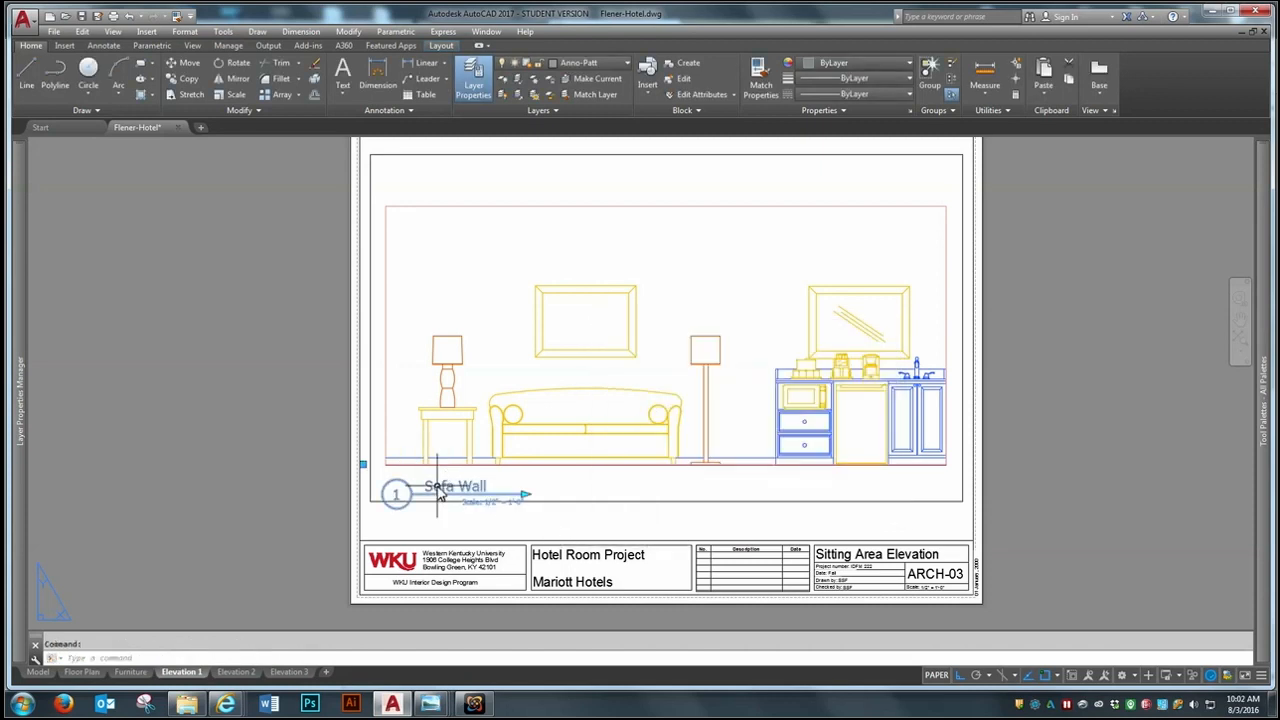
left_click(590, 62)
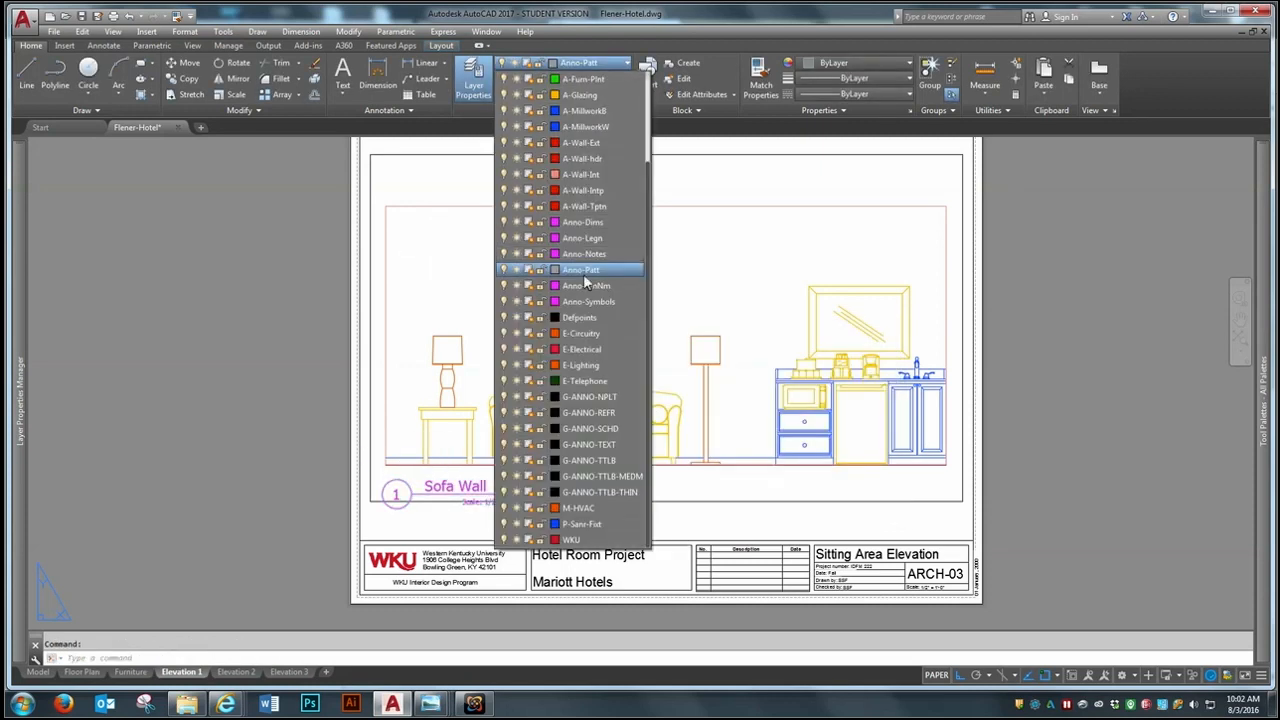
left_click(605, 303)
key("Escape")
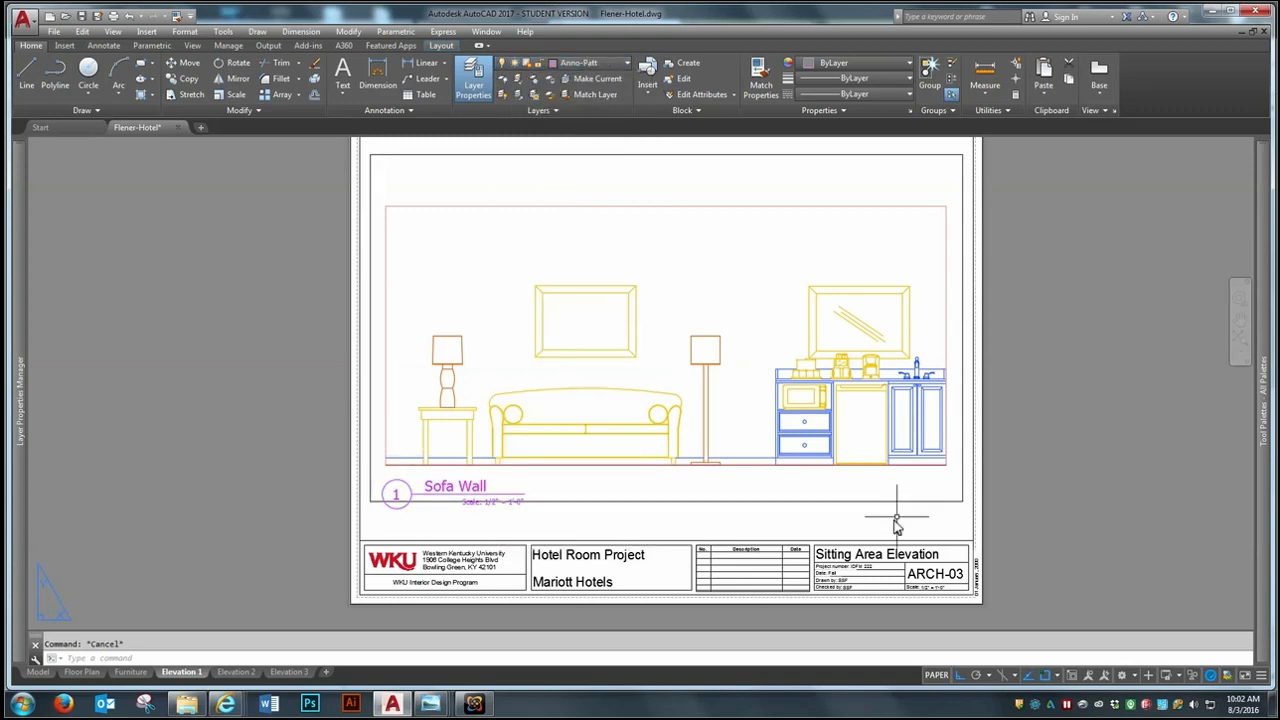
type("z")
key("Return")
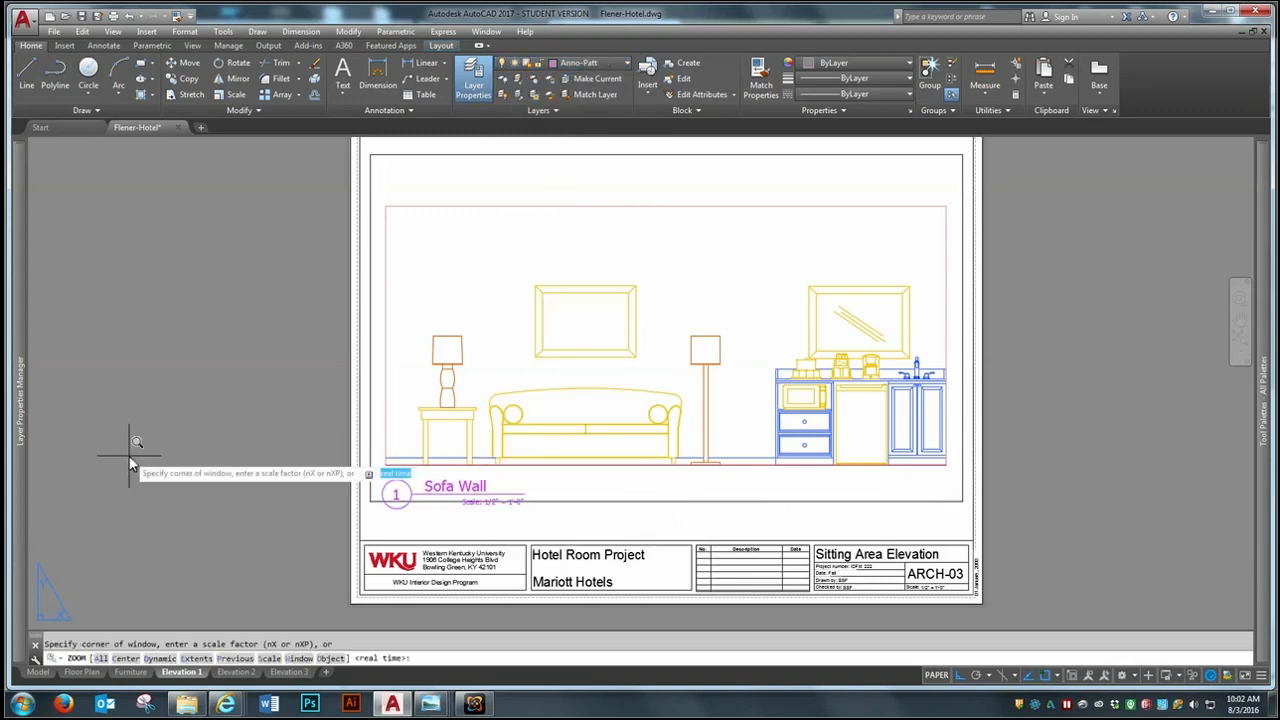
type("a")
key("Return")
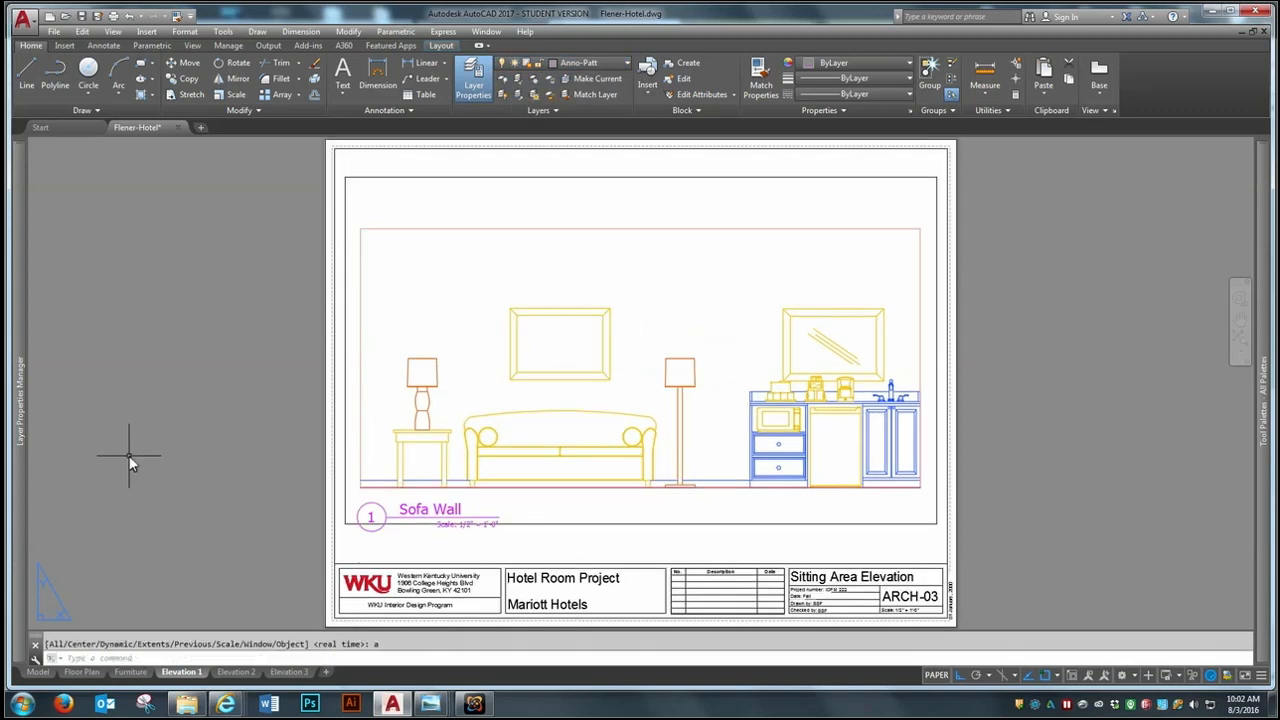
Step: On the Floor Plan layout, move the sitting area and bedroom elevation callout bubbles to the Anno-Symbols layer
left_click(140, 675)
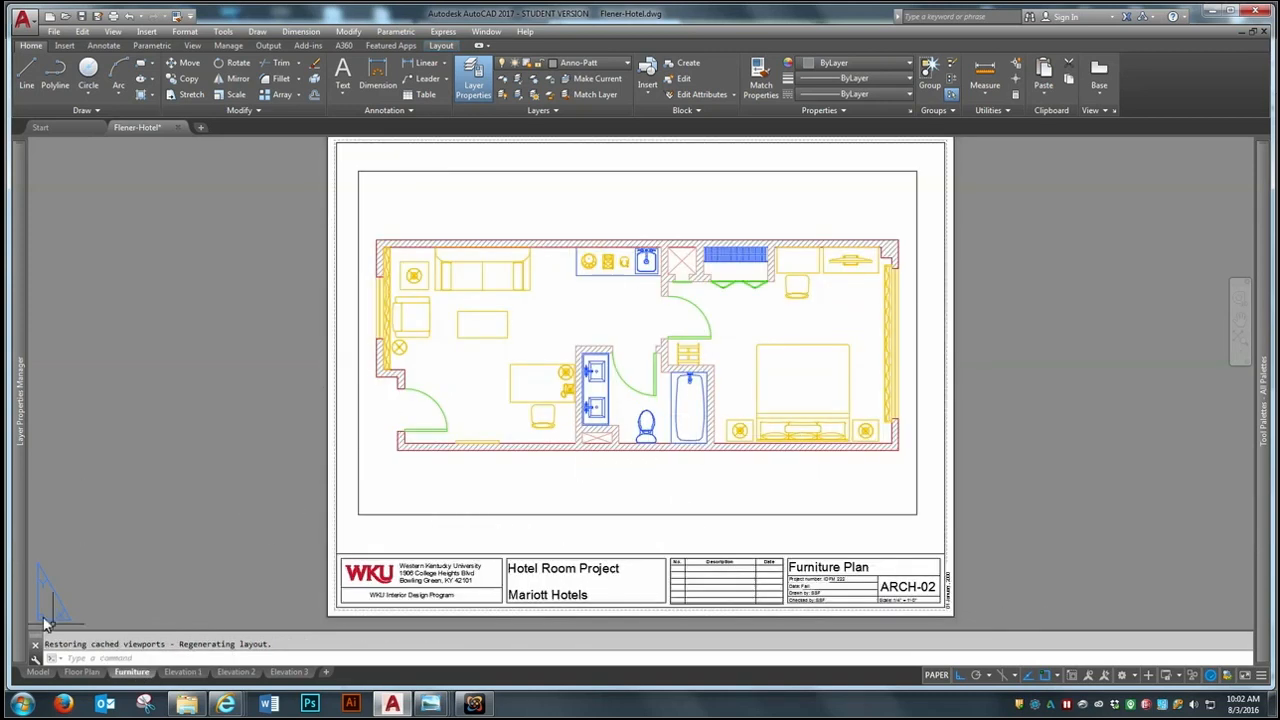
left_click(83, 672)
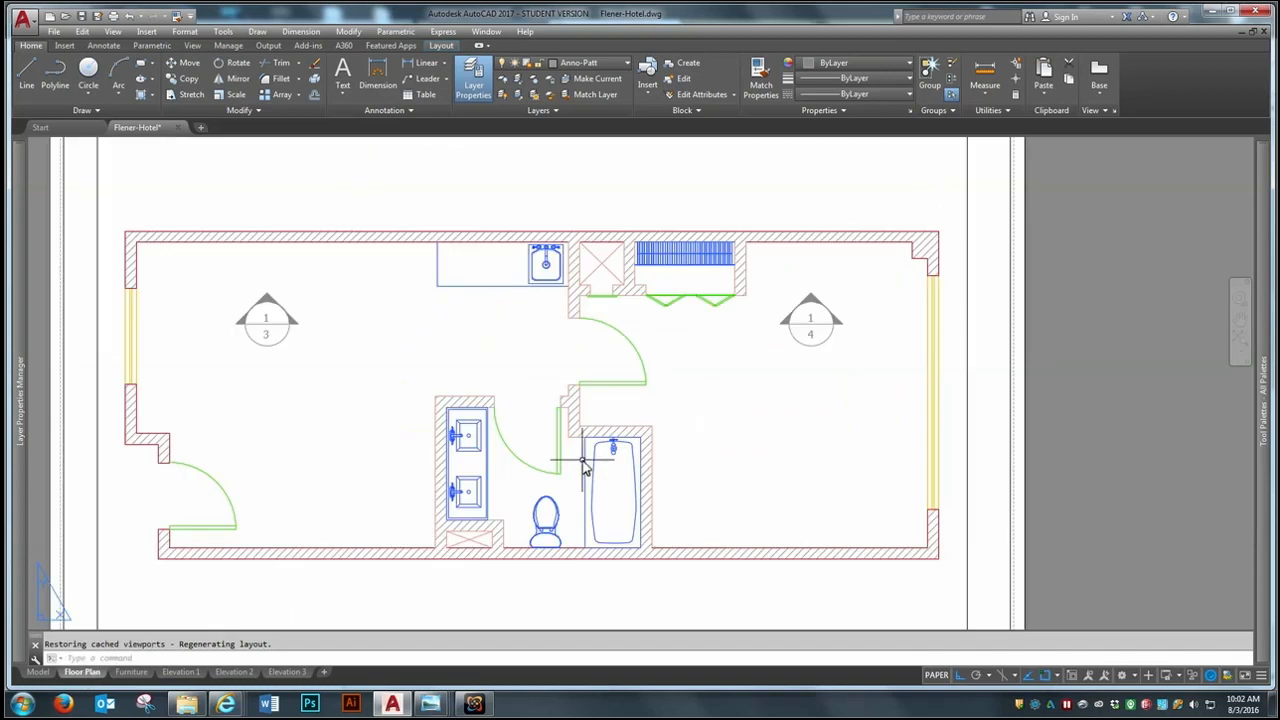
left_click(850, 293)
left_click(791, 366)
left_click(337, 304)
left_click(226, 392)
left_click(615, 63)
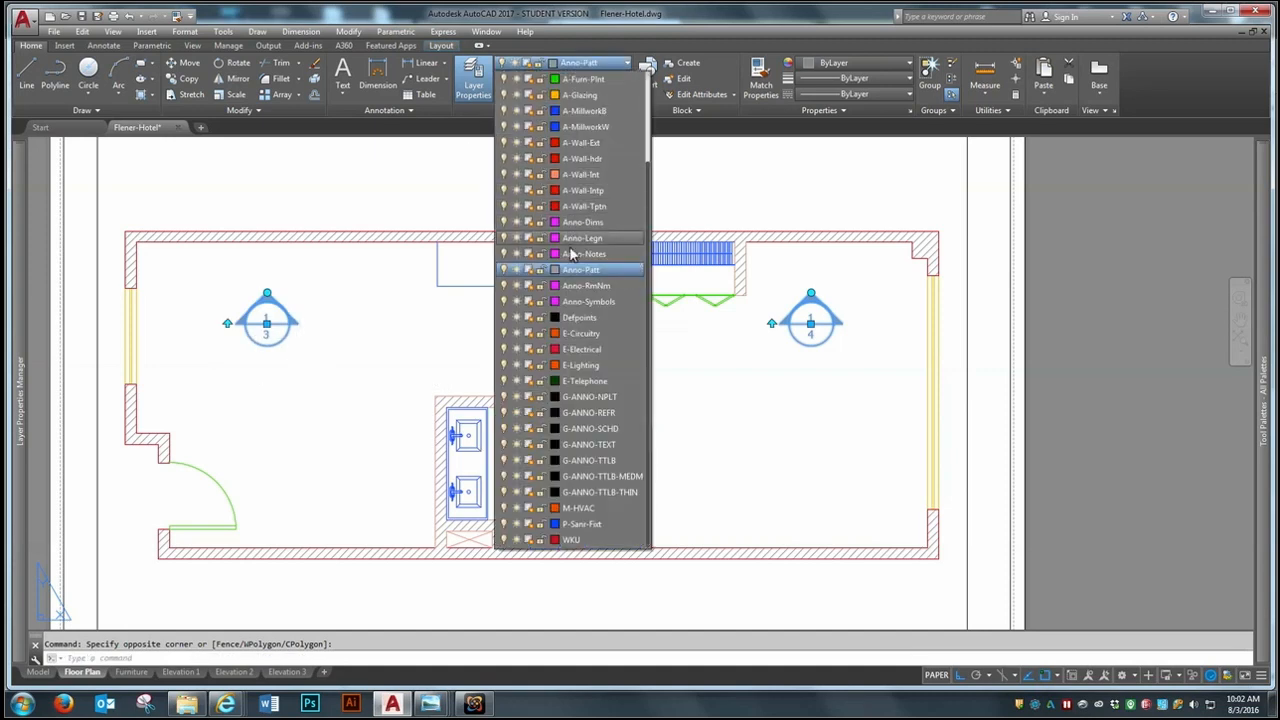
left_click(590, 301)
key("Escape")
Step: Scale the sitting area callout bubble by a factor of .5 about its center
type("sc")
key("Return")
left_click(331, 285)
left_click(228, 347)
key("Return")
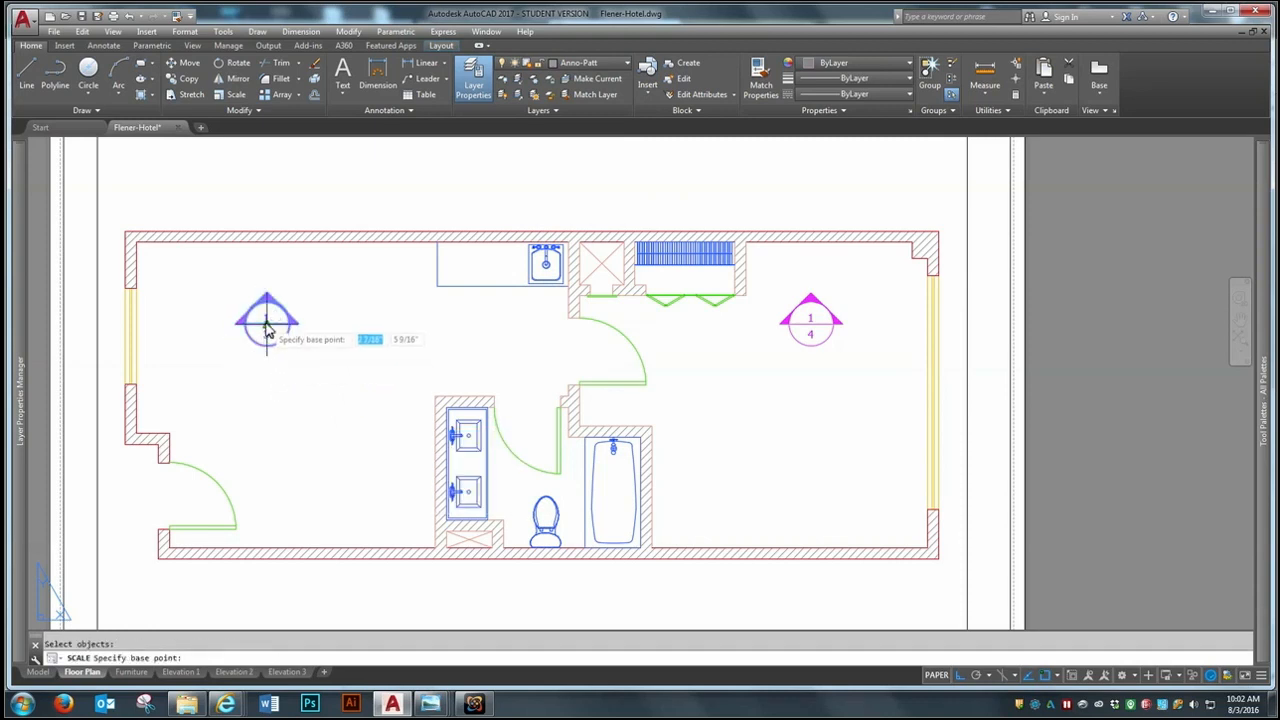
left_click(266, 331)
key("Return")
right_click(270, 320)
key("Escape")
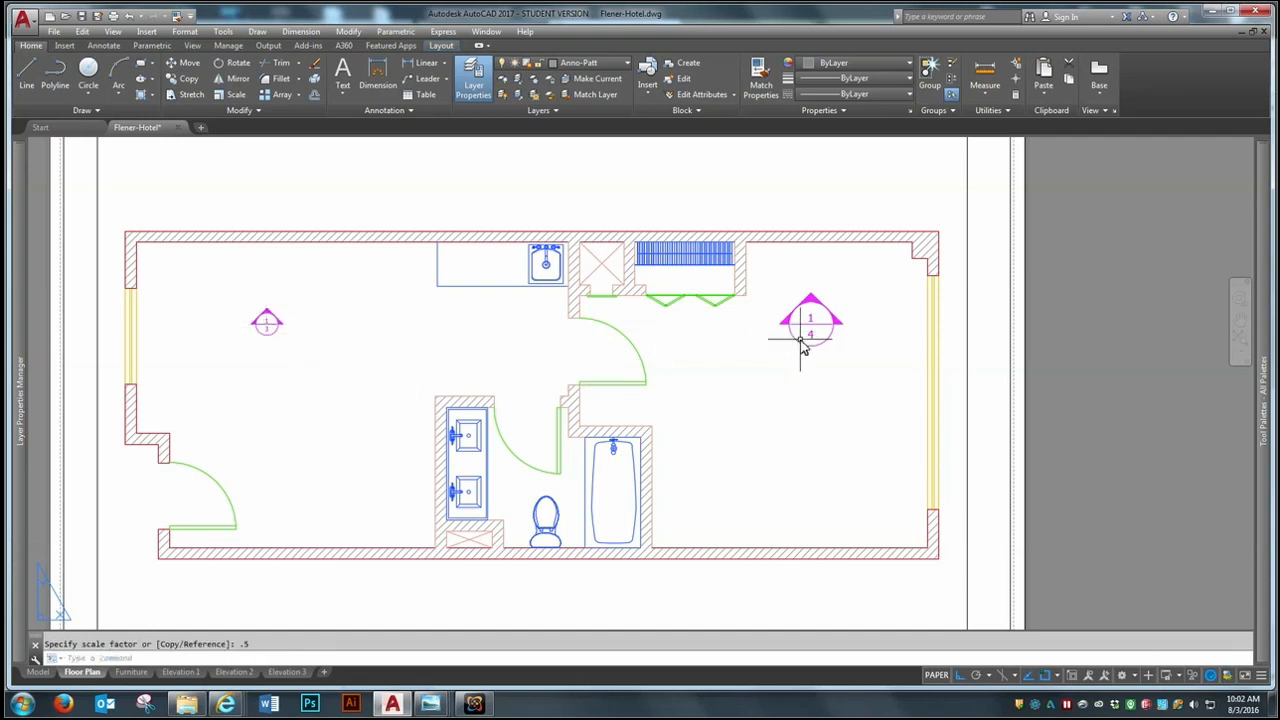
Step: Try to match the bedroom callout bubble to the sitting area callout's properties
left_click(181, 17)
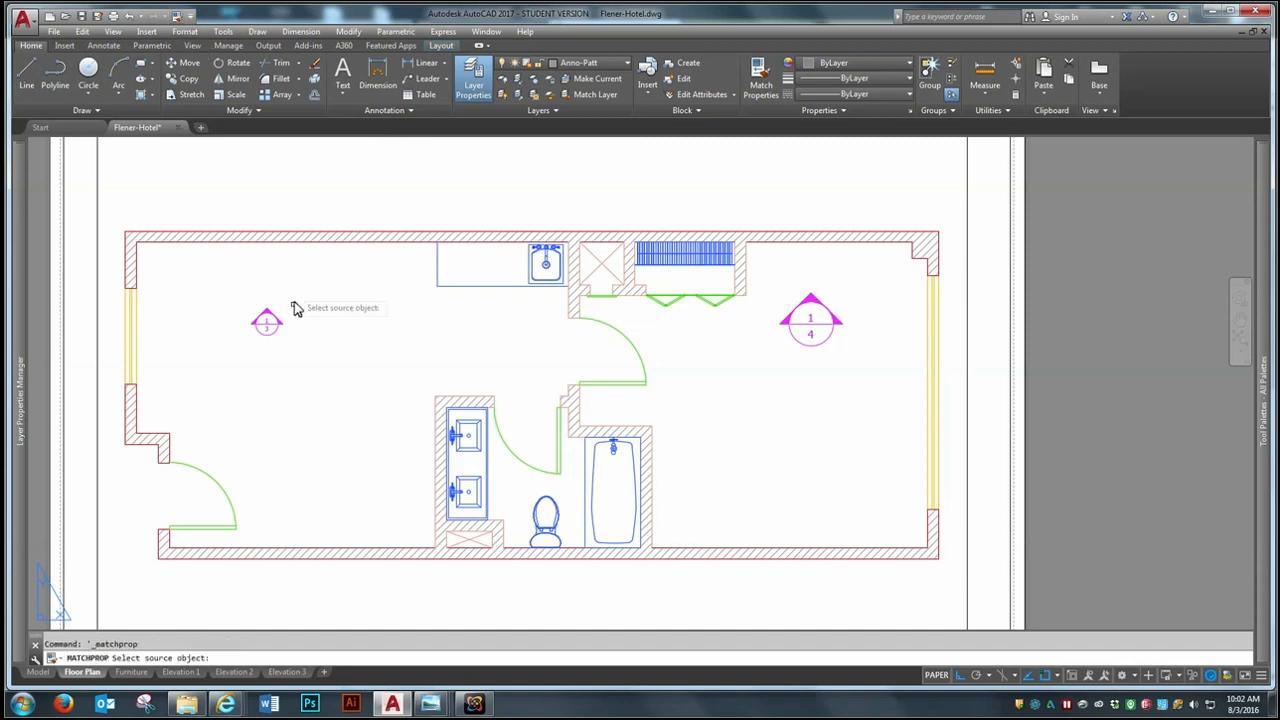
left_click(266, 322)
left_click(810, 315)
key("Return")
Step: Scale the bedroom callout bubble by a factor of .5 about its center
type("sc")
key("Return")
left_click(812, 320)
key("Return")
left_click(810, 321)
type(".5")
key("Return")
key("Escape")
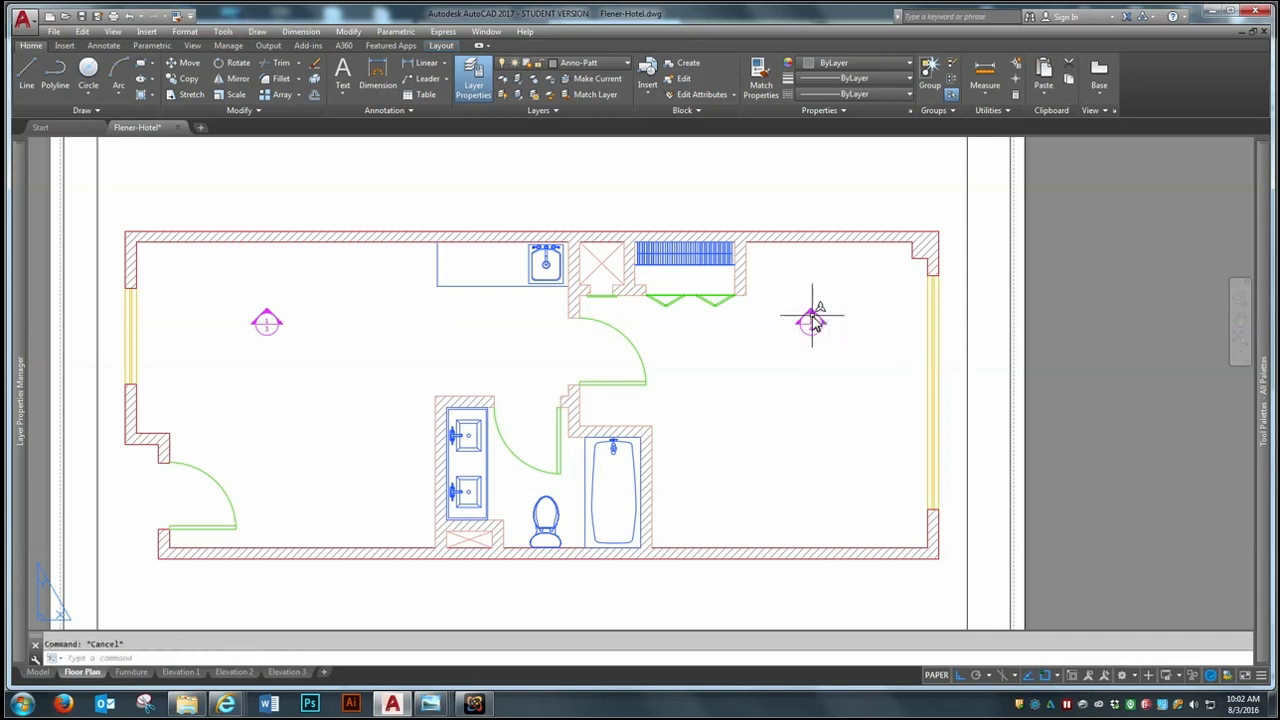
Step: Copy the sitting area callout bubble from its center into the bathroom beside the door swing, with Ortho turned off
type("co")
key("Return")
left_click(312, 287)
left_click(254, 347)
key("Return")
left_click(266, 322)
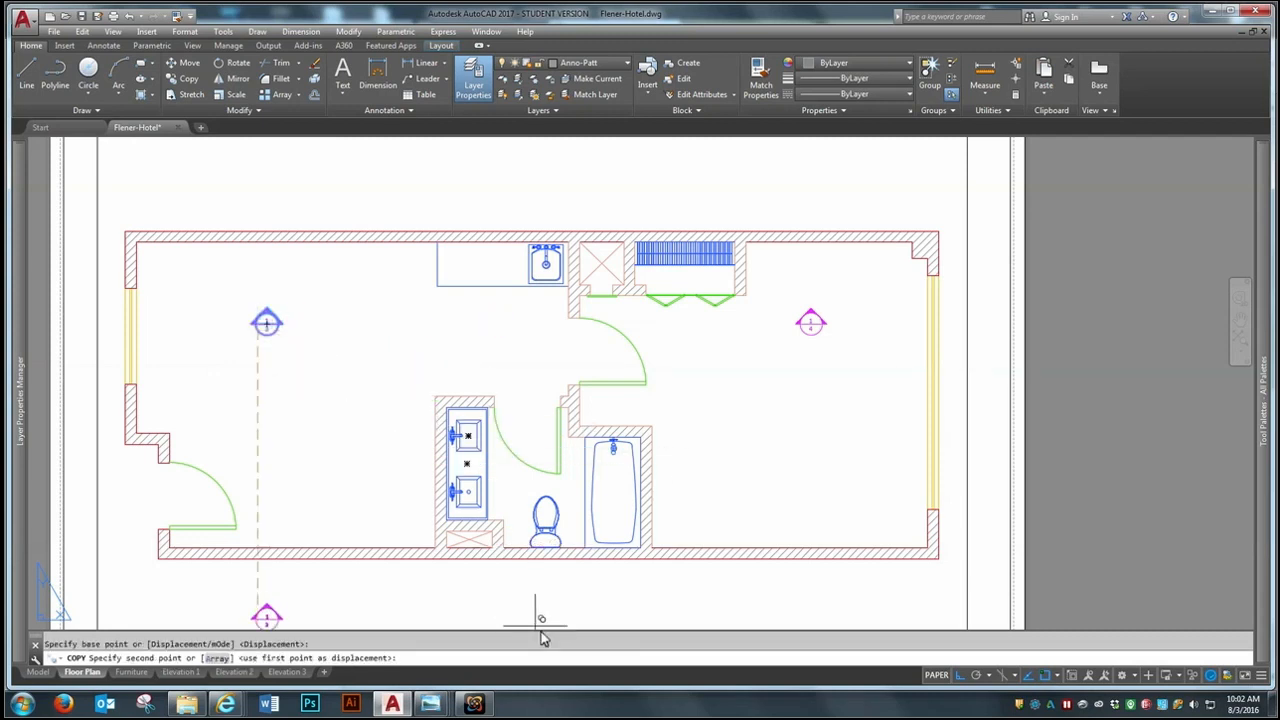
scroll(557, 580, "up", 5)
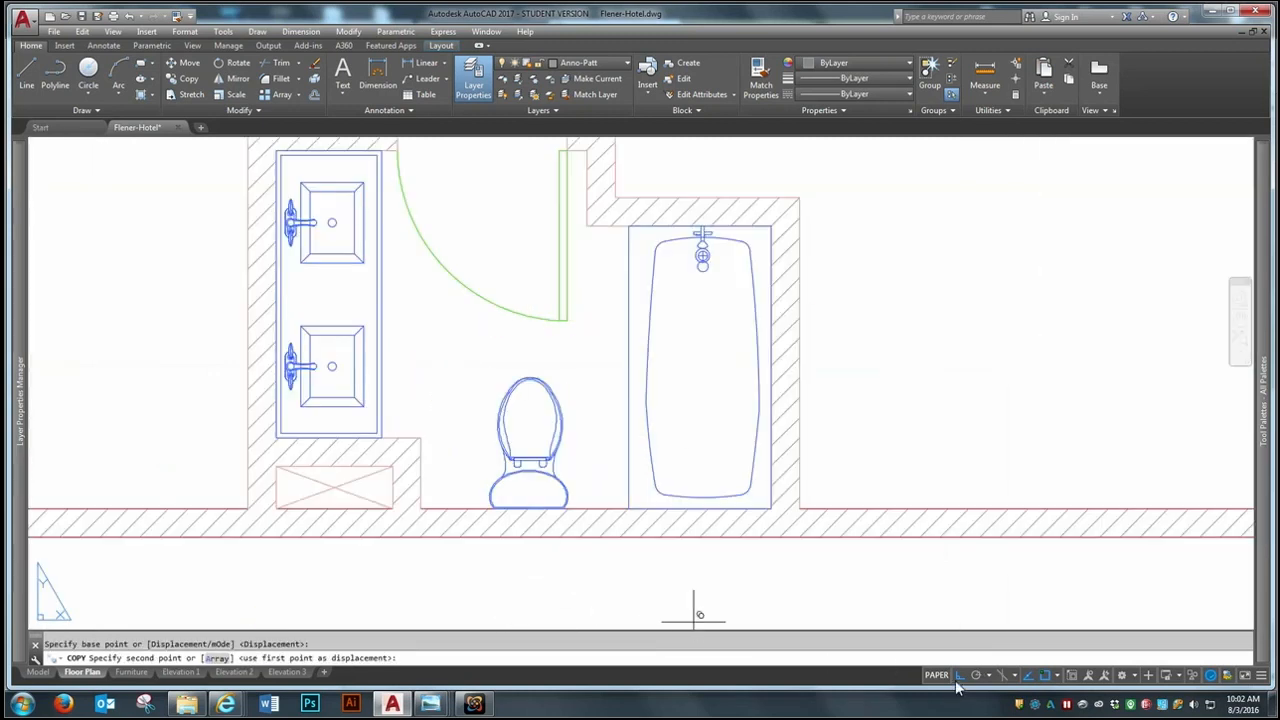
left_click(1030, 676)
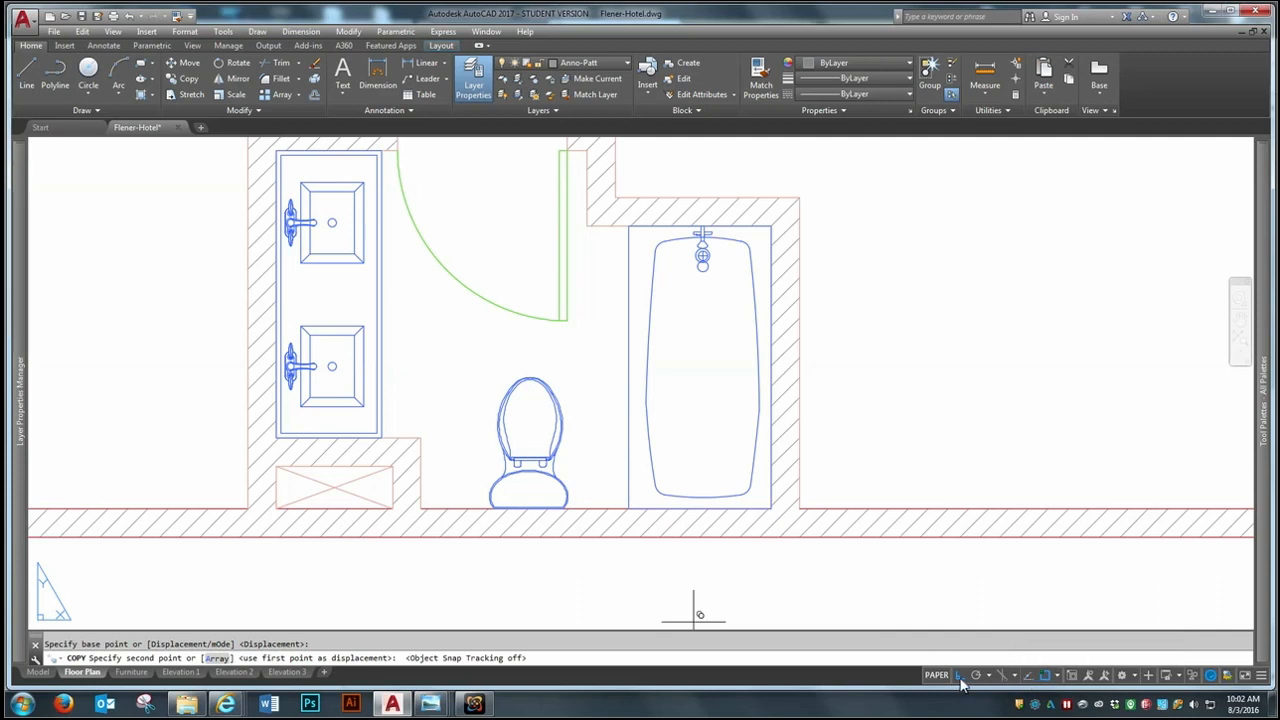
left_click(960, 677)
left_click(1024, 676)
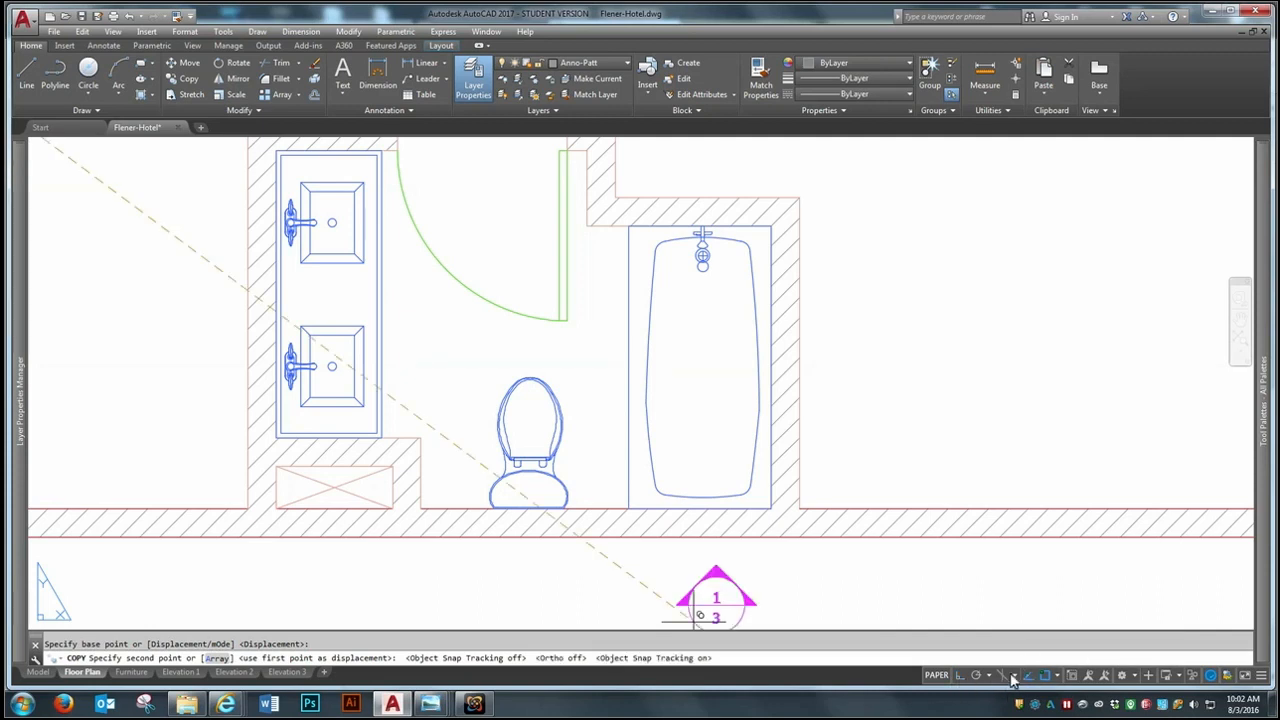
scroll(485, 420, "down", 2)
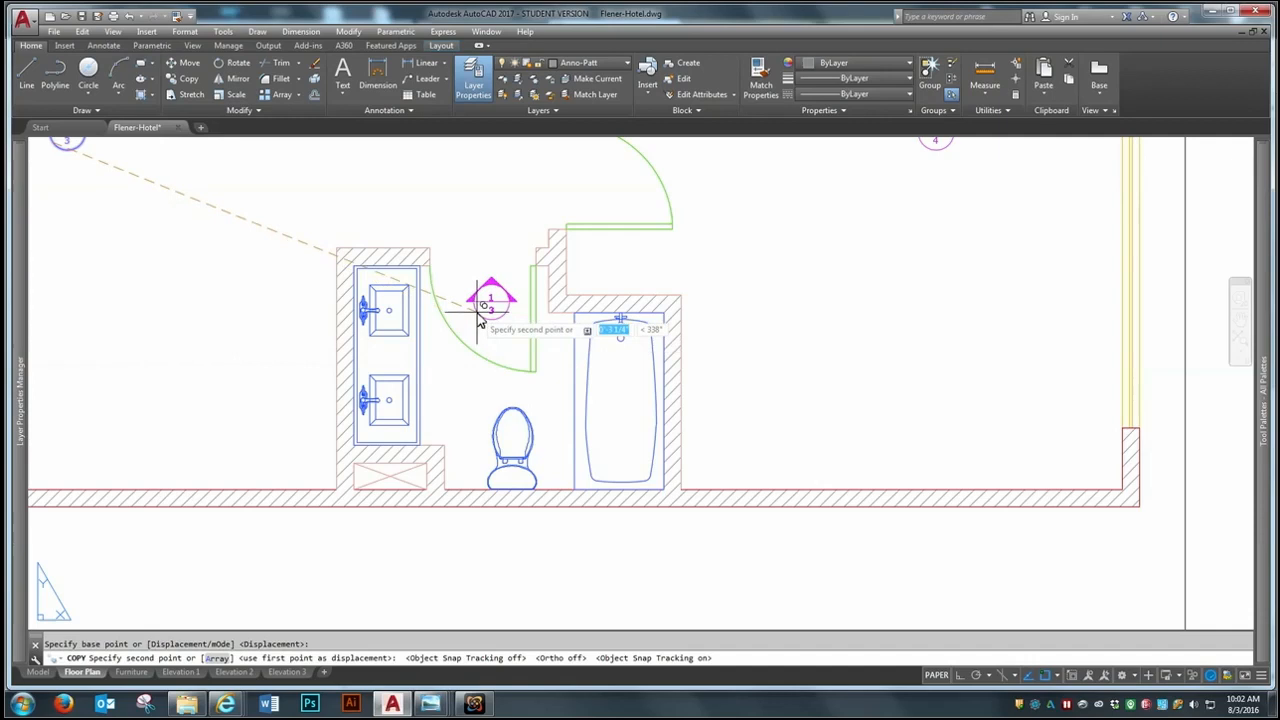
left_click(487, 302)
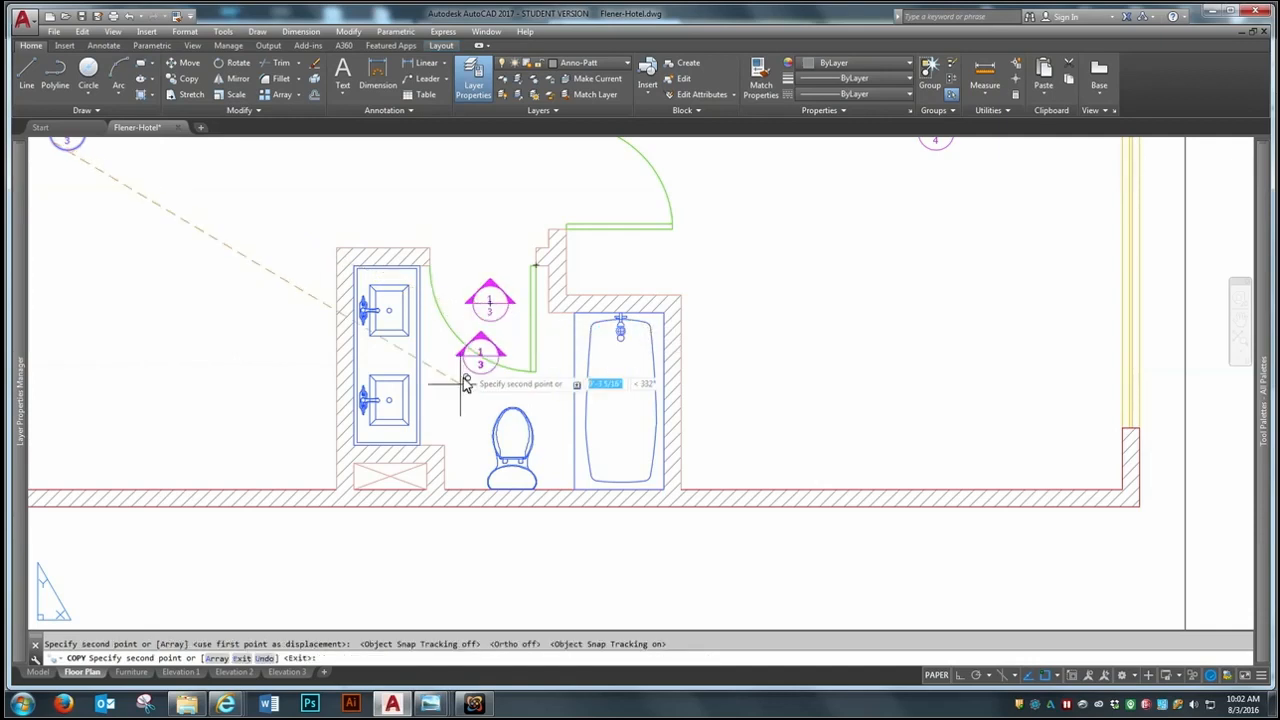
Step: Place three more copies of the callout bubble in the bathroom: over the toilet, beside the vanity, and near the tub
left_click(492, 458)
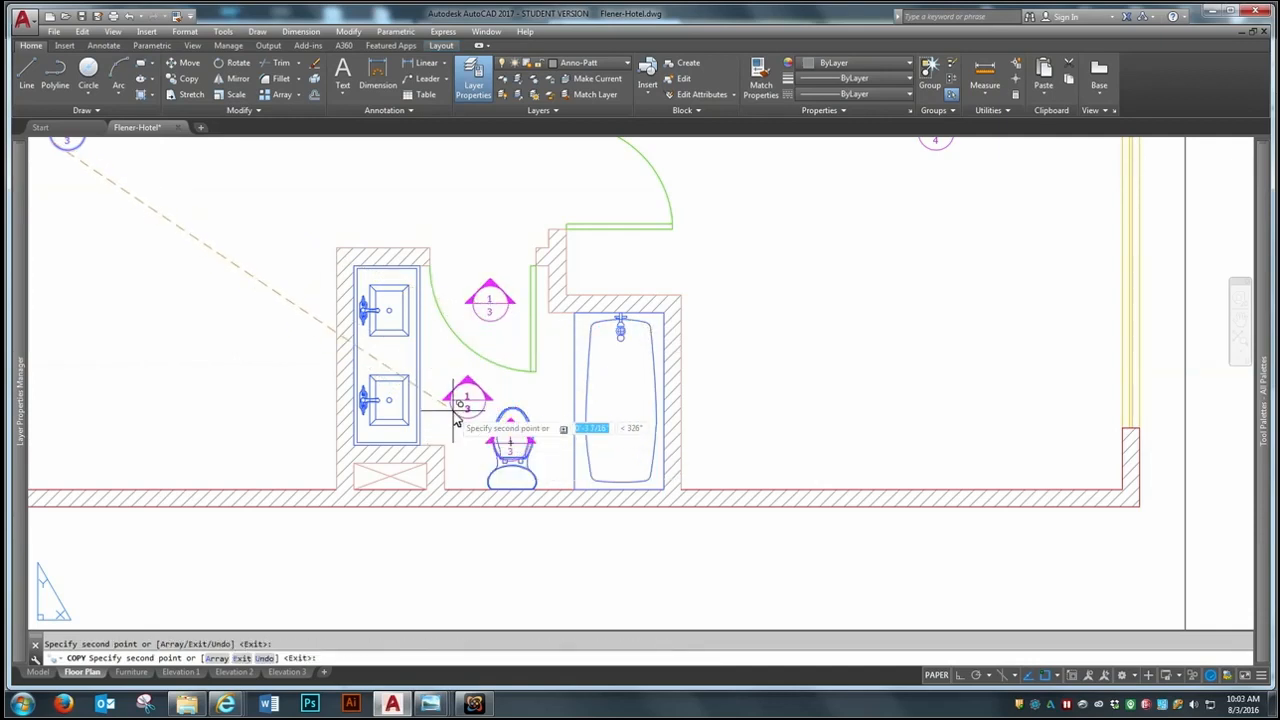
left_click(444, 398)
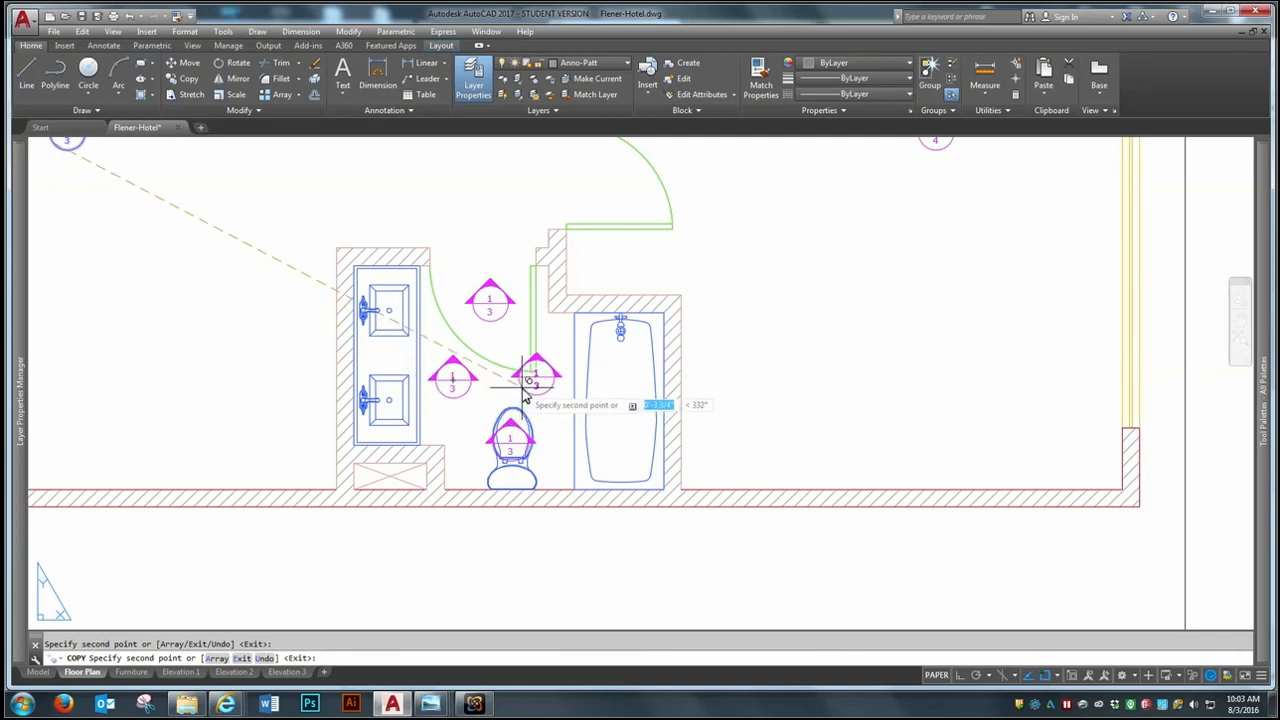
left_click(530, 396)
key("Return")
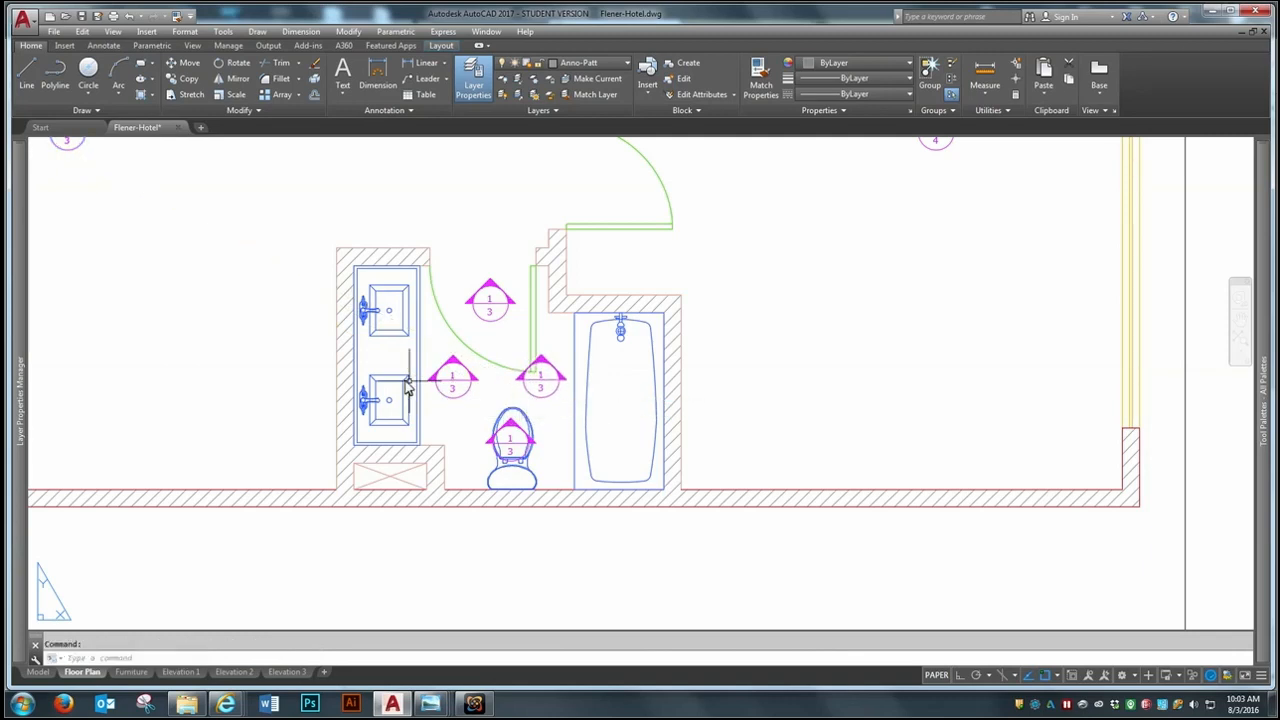
Step: Rotate the callout bubble beside the vanity to point at the vanity, and the one near the tub to point at the tub
scroll(478, 305, "up", 2)
left_click(445, 403)
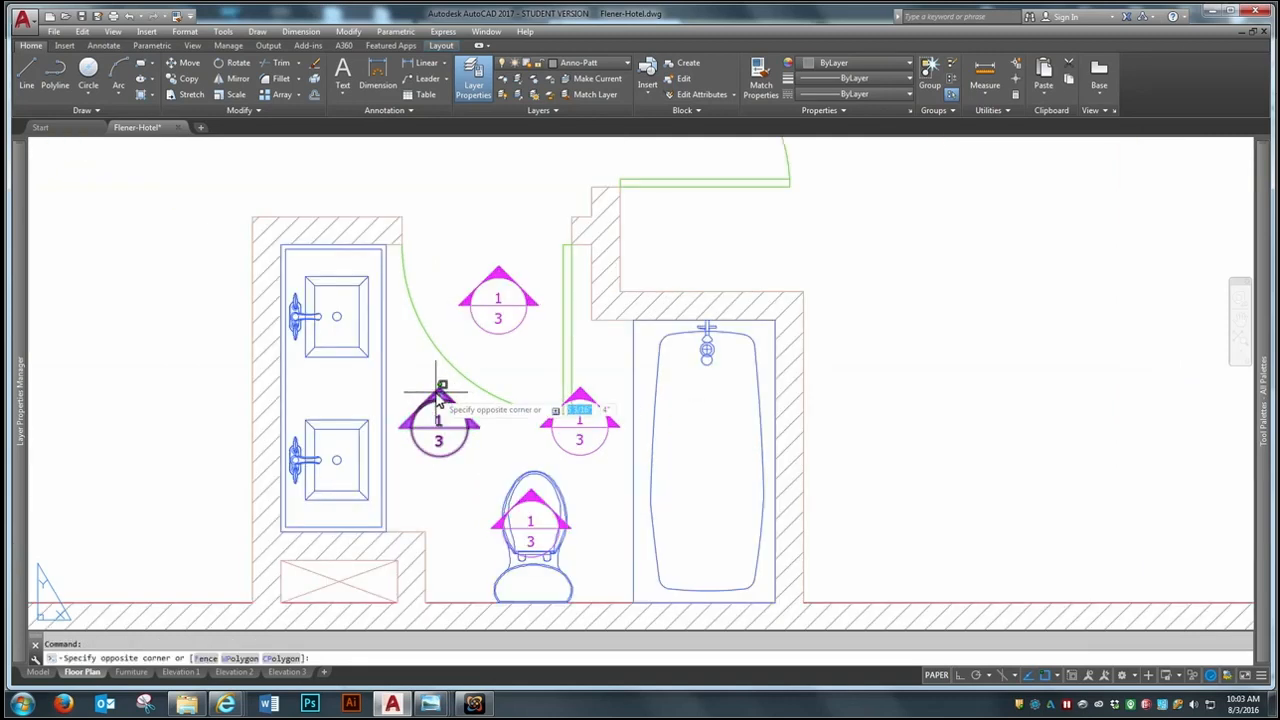
left_click(413, 420)
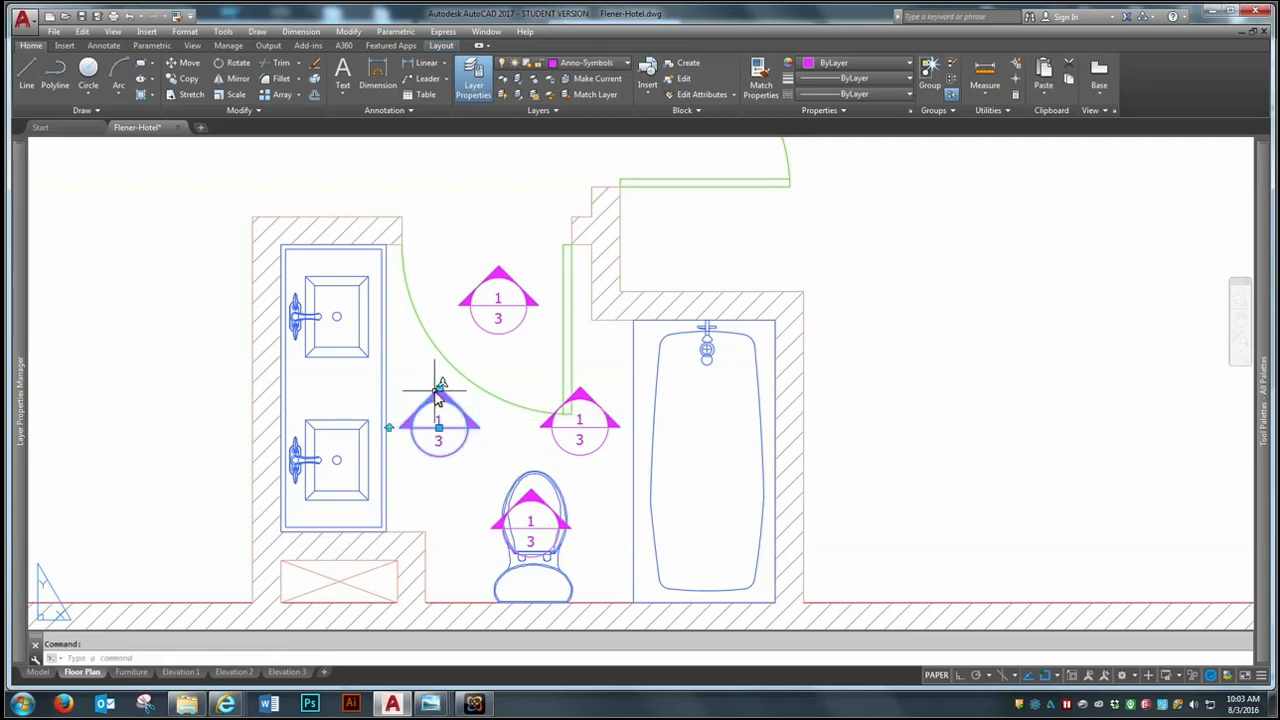
left_click(439, 389)
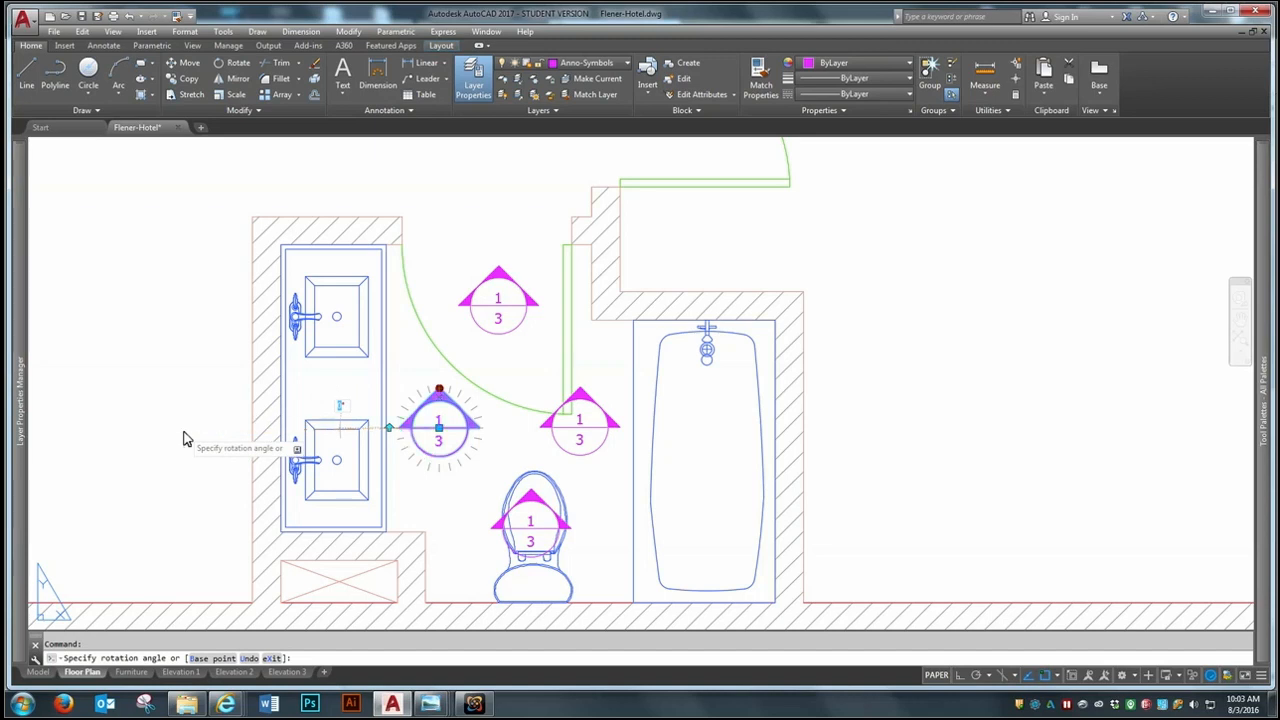
left_click(185, 440)
left_click(590, 410)
left_click(580, 389)
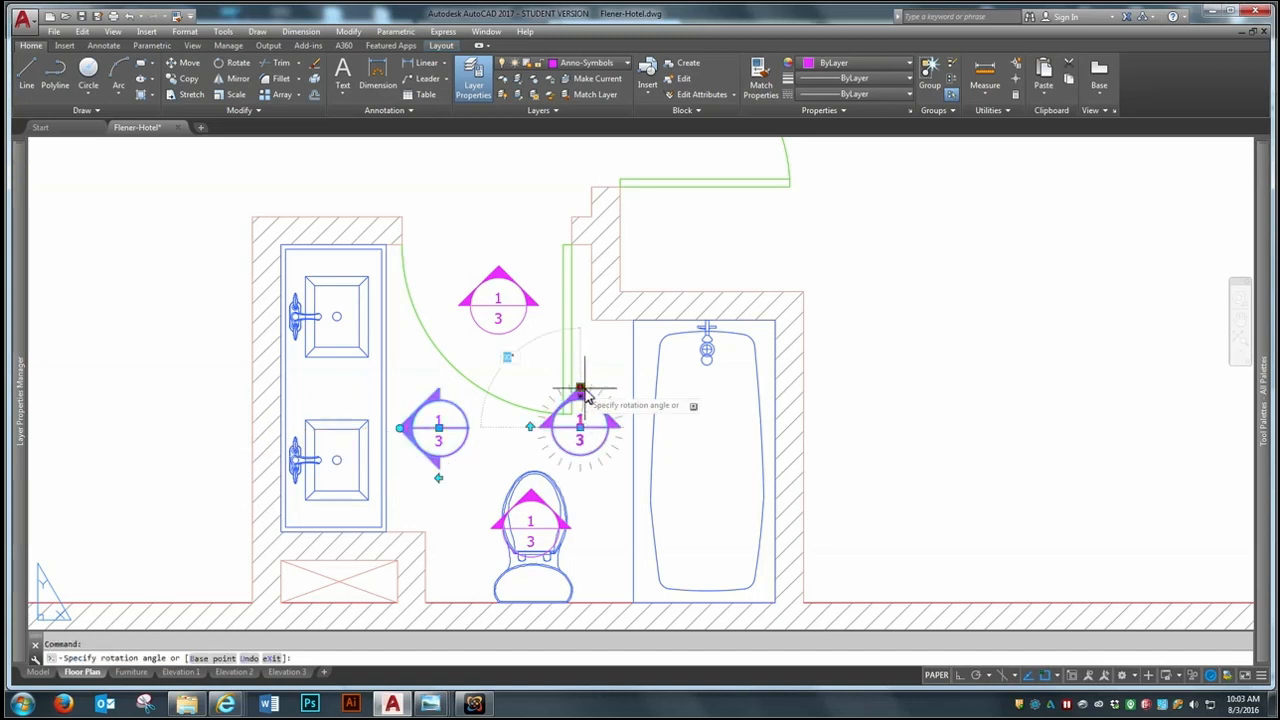
left_click(718, 430)
Step: Rotate the callout bubble over the toilet to point straight down at the toilet wall, with Ortho turned on
left_click(529, 506)
left_click(534, 504)
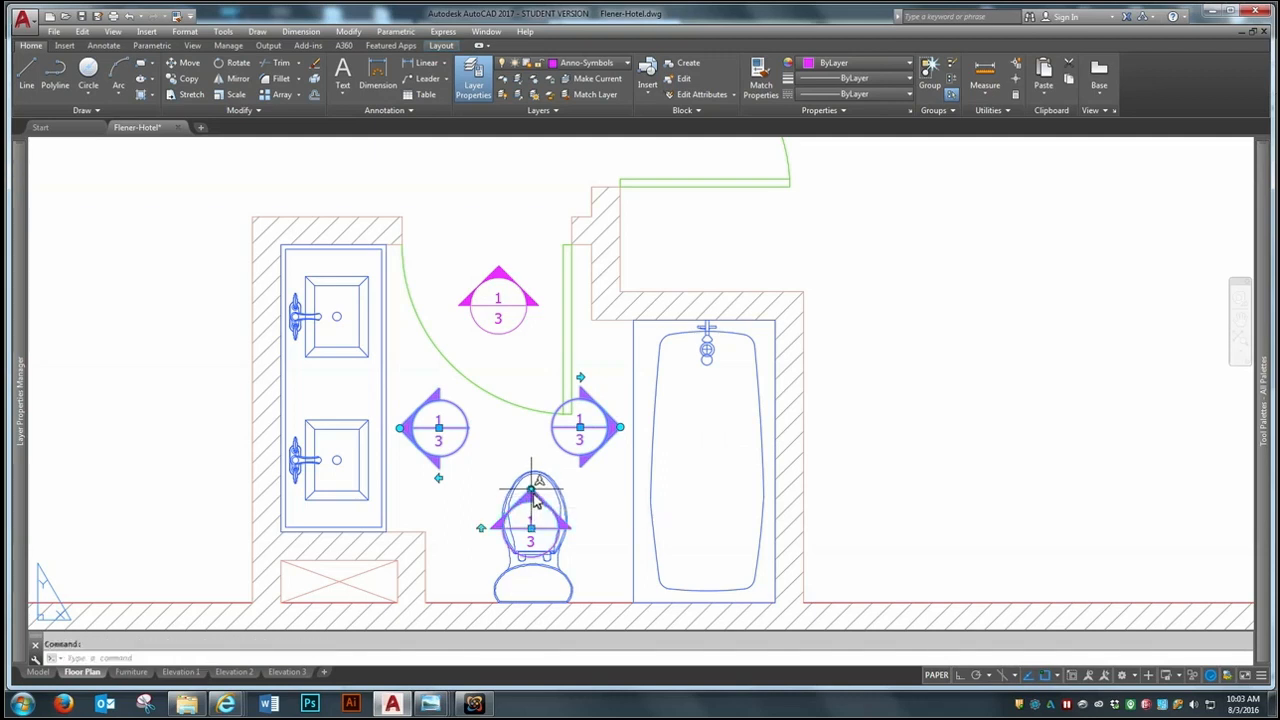
left_click(528, 478)
scroll(510, 470, "down", 3)
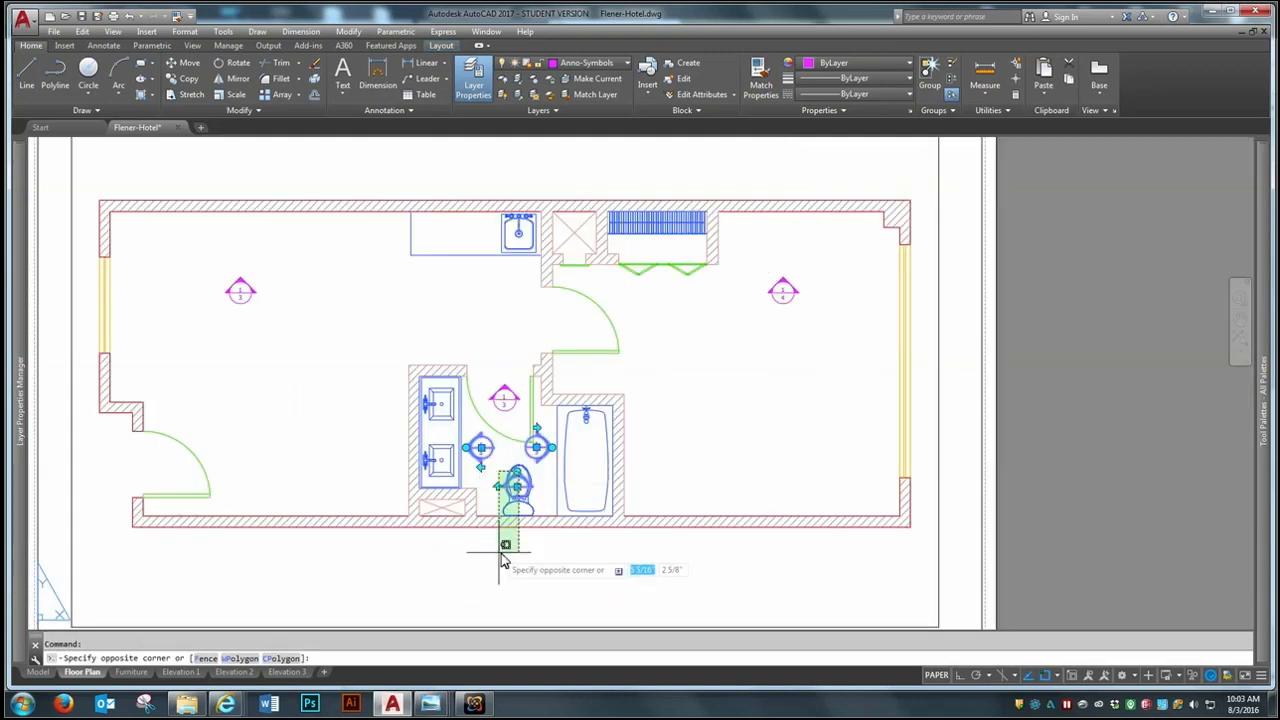
scroll(510, 470, "up", 2)
left_click(522, 484)
left_click(524, 476)
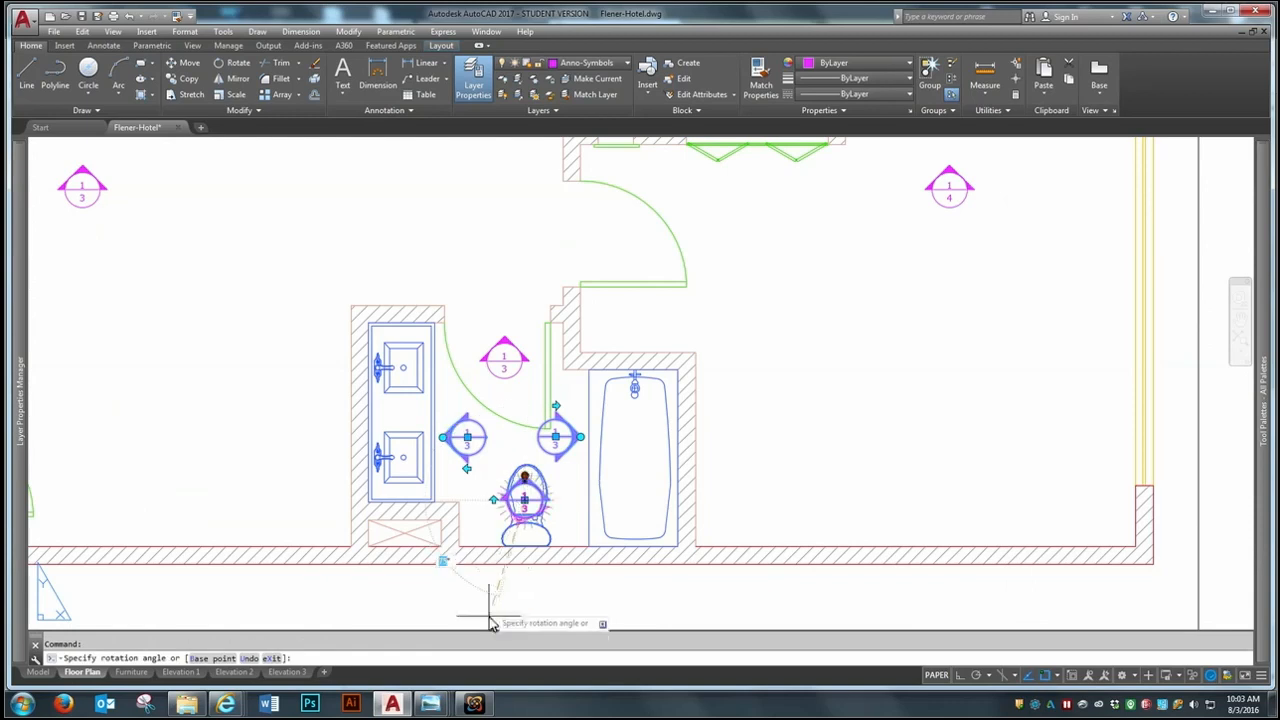
left_click(960, 676)
scroll(490, 518, "up", 2)
key("Escape")
scroll(563, 392, "down", 2)
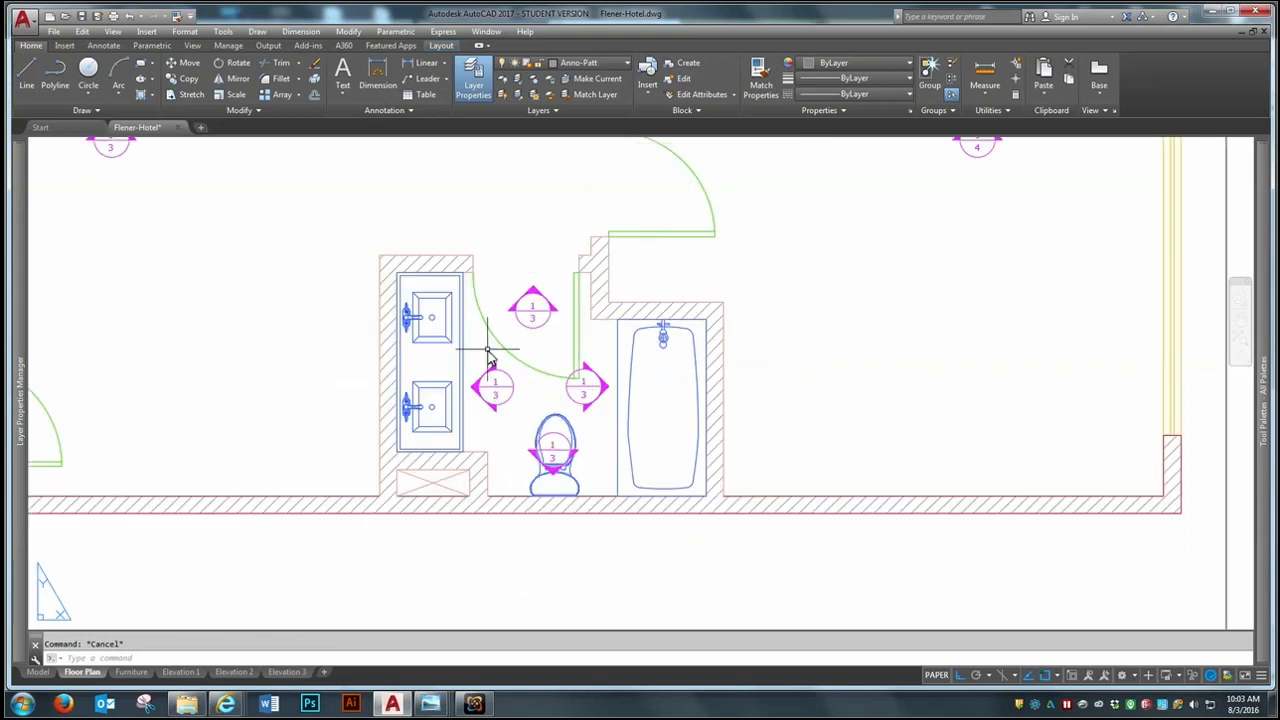
Step: Check the bathroom view numbers on the Elevation 3 layout and set the door wall callout's sheet number to 5 on the Floor Plan layout
scroll(436, 460, "down", 2)
left_click(287, 671)
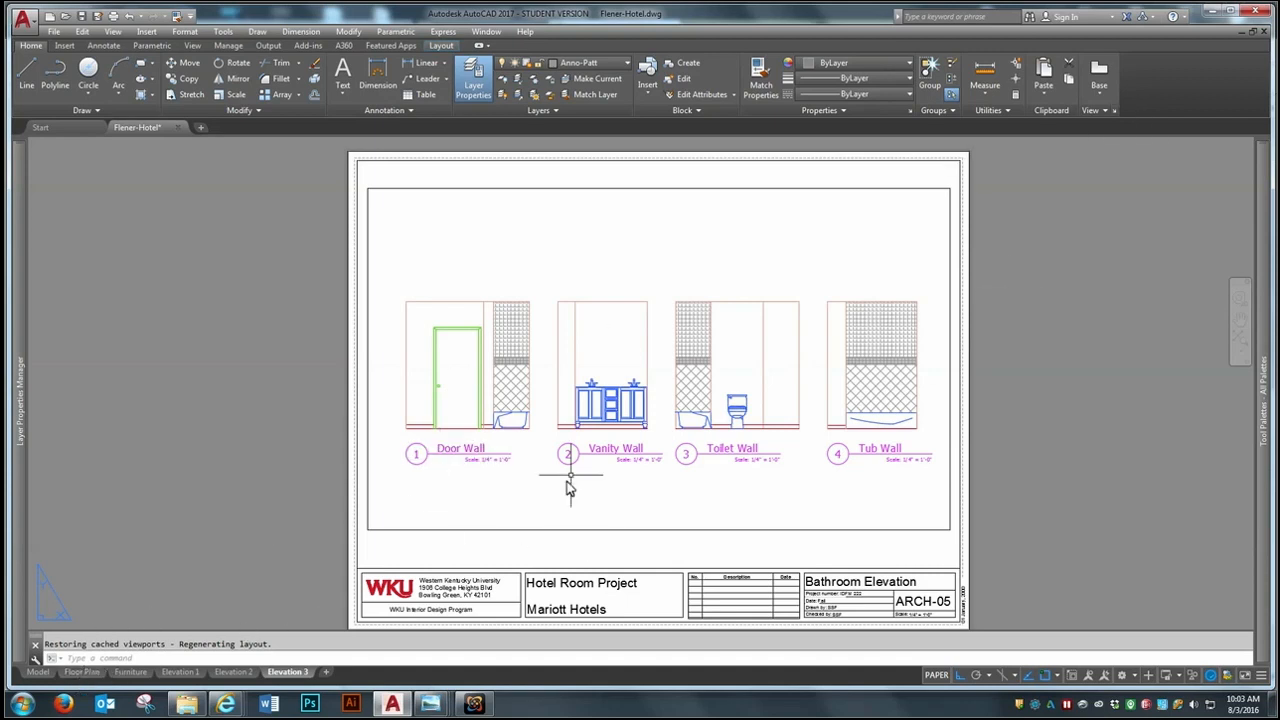
left_click(100, 673)
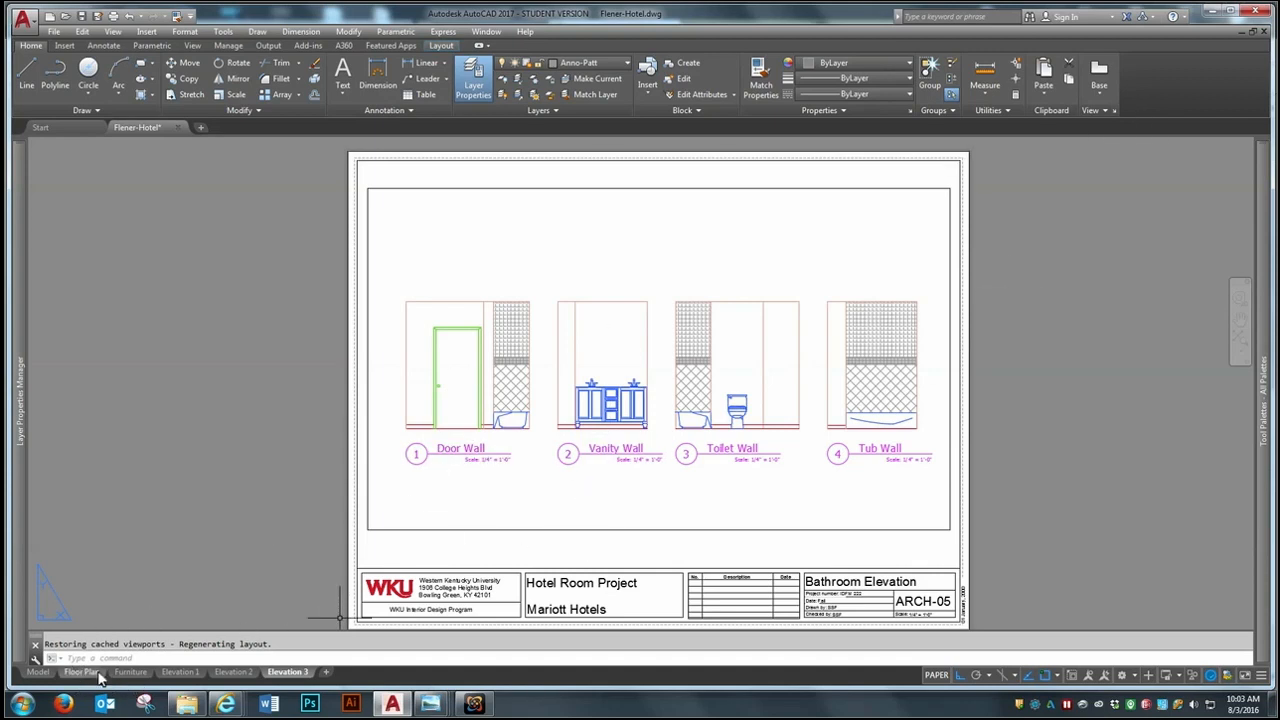
scroll(500, 400, "up", 3)
type("ed")
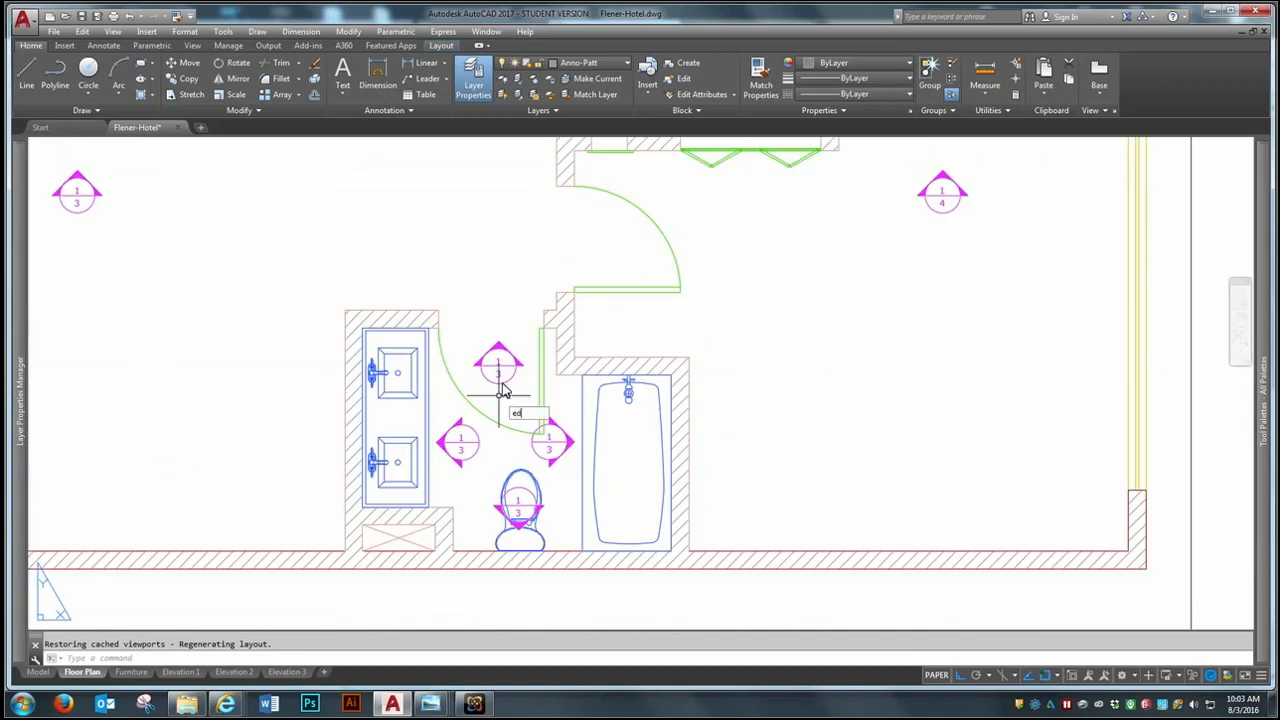
key("Return")
left_click(500, 368)
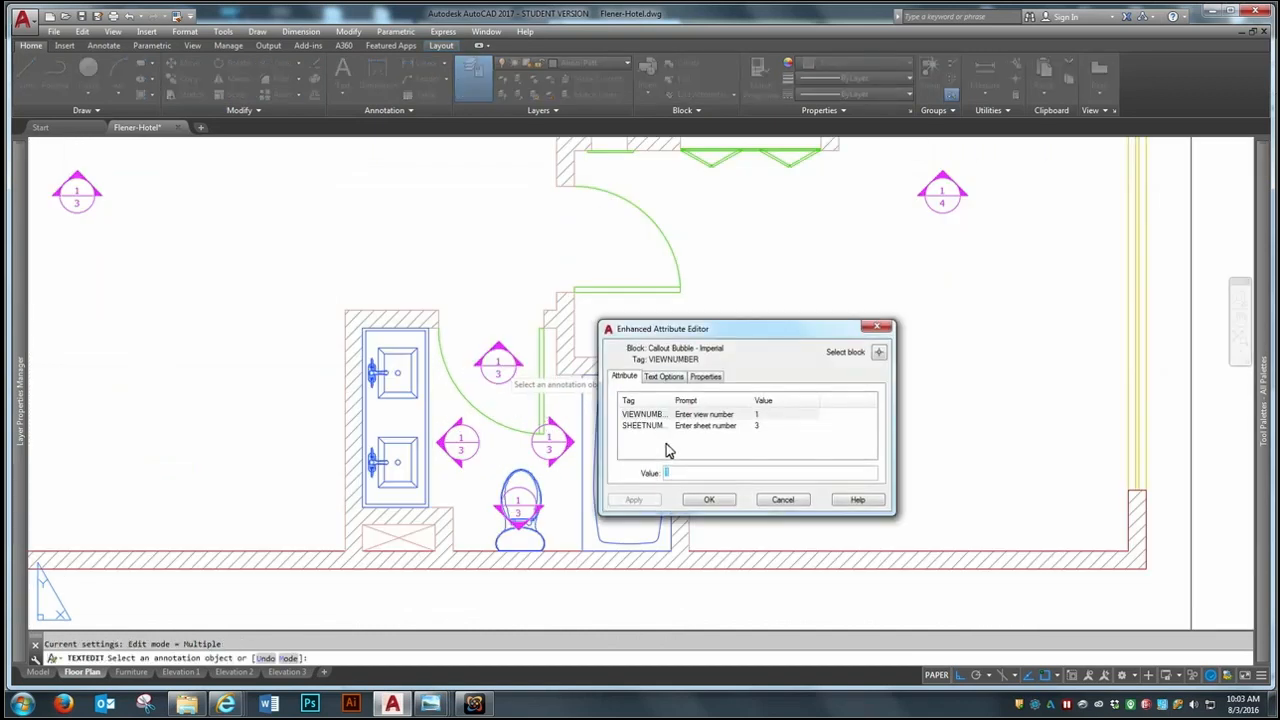
left_click(752, 426)
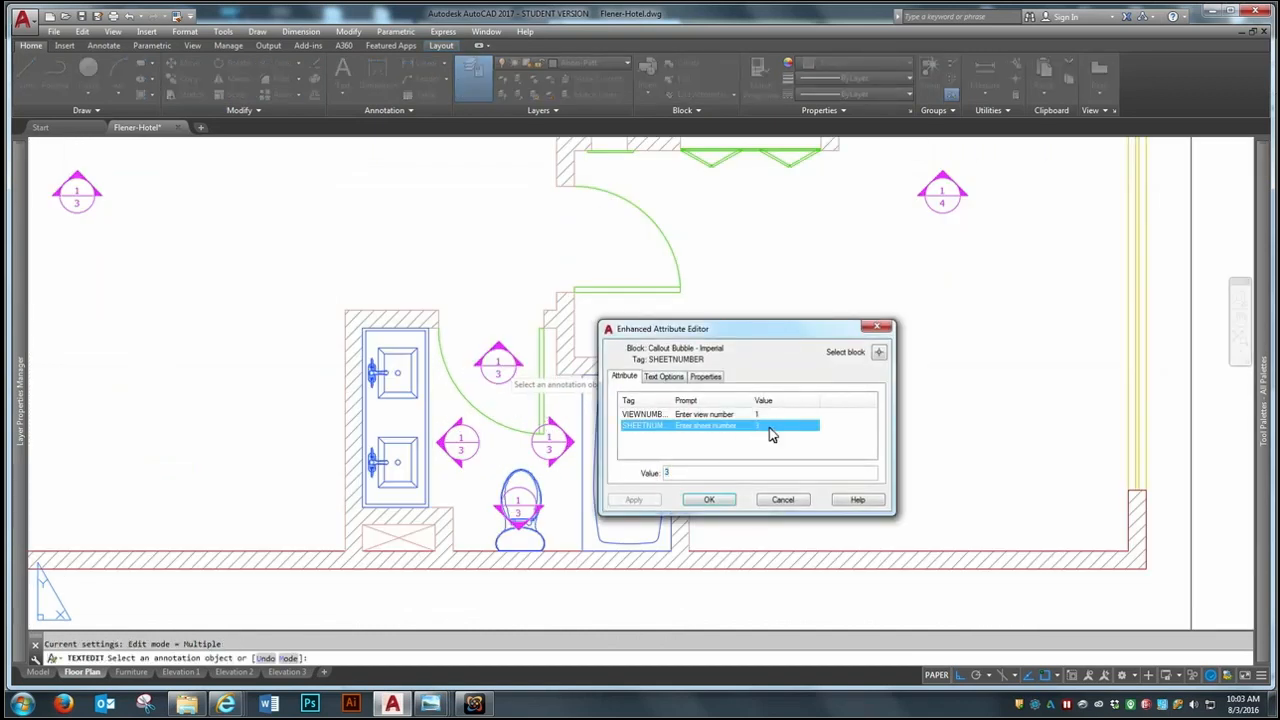
left_click_drag(676, 473, 644, 482)
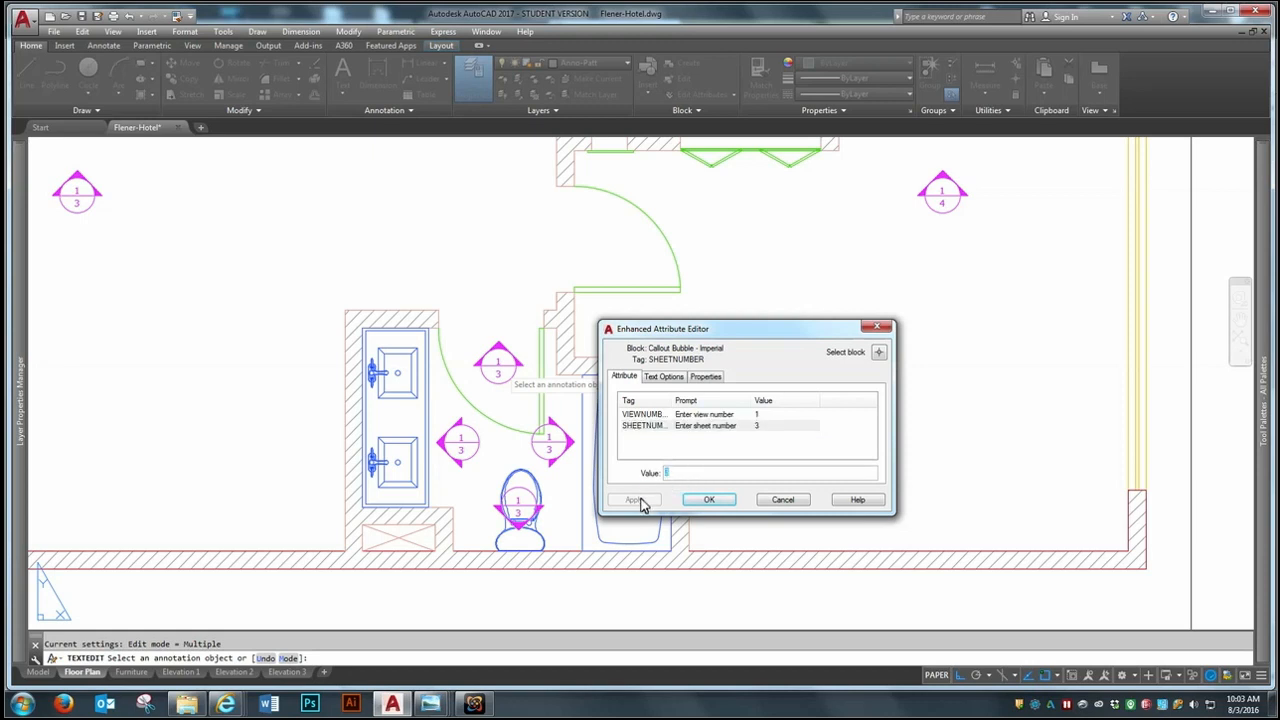
type("5")
left_click(709, 499)
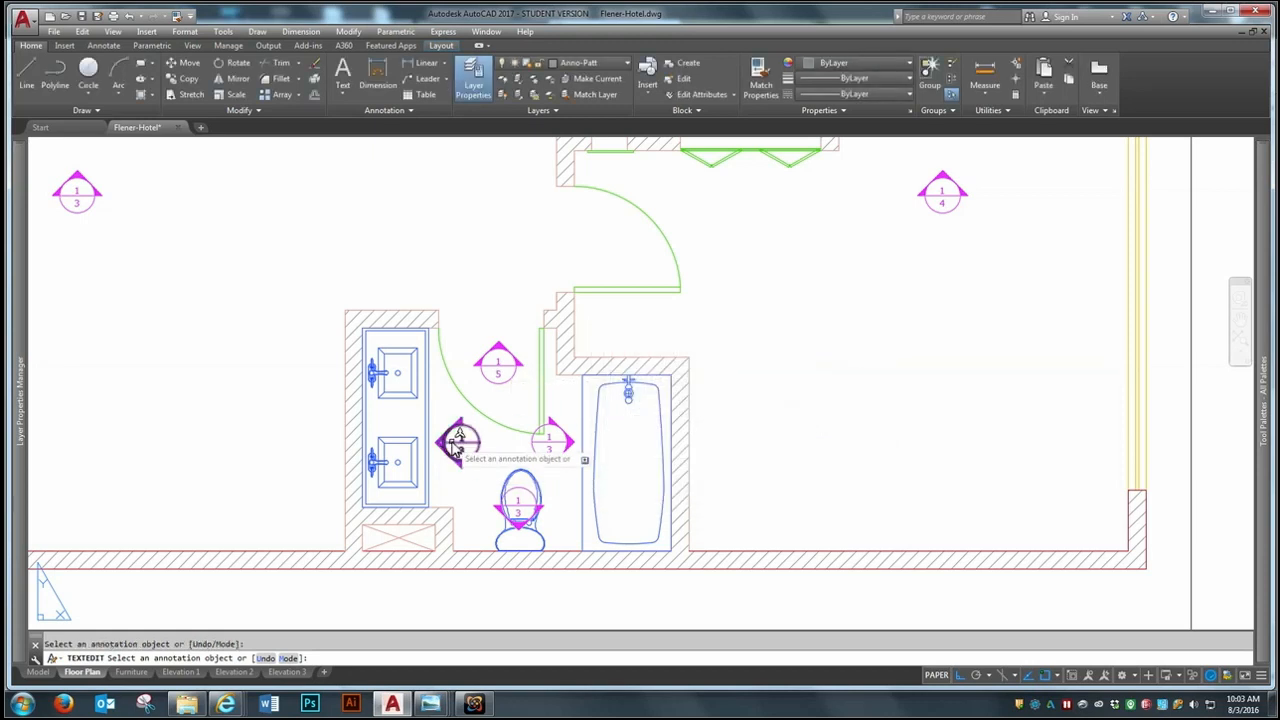
Step: Set the vanity callout bubble to view number 2 and sheet number 5
left_click(455, 447)
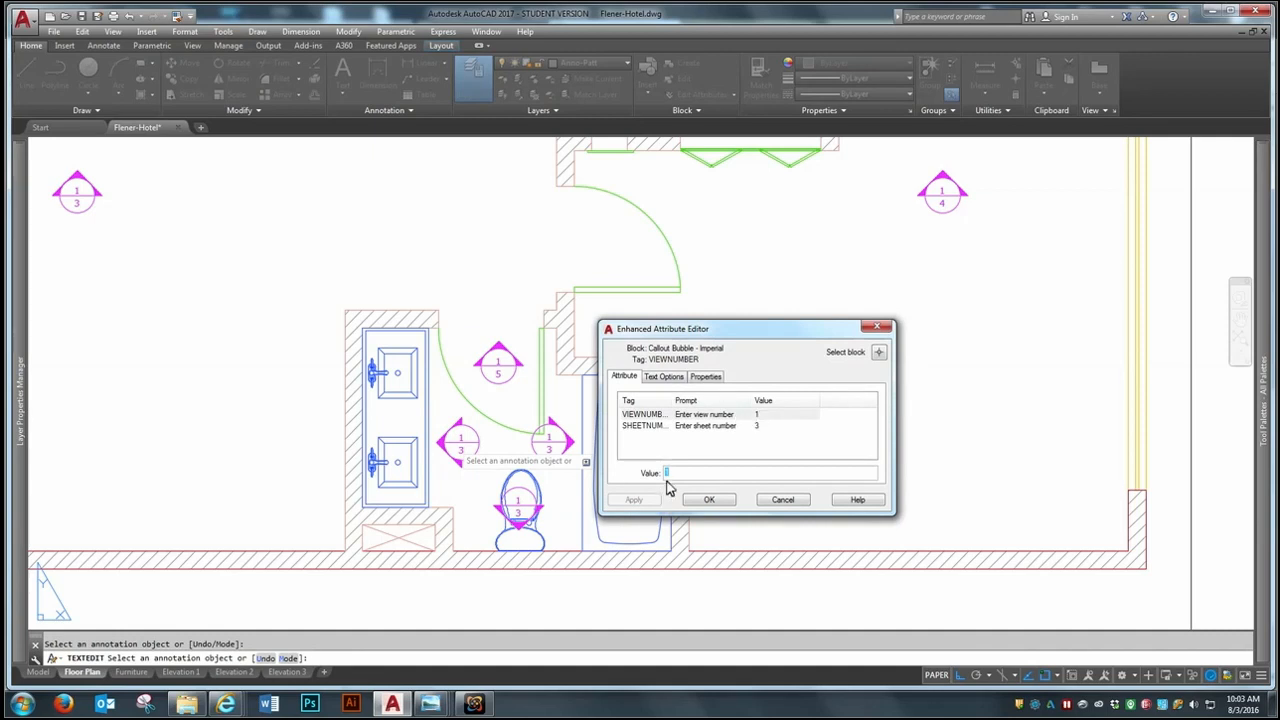
type("2")
key("Return")
left_click(679, 477)
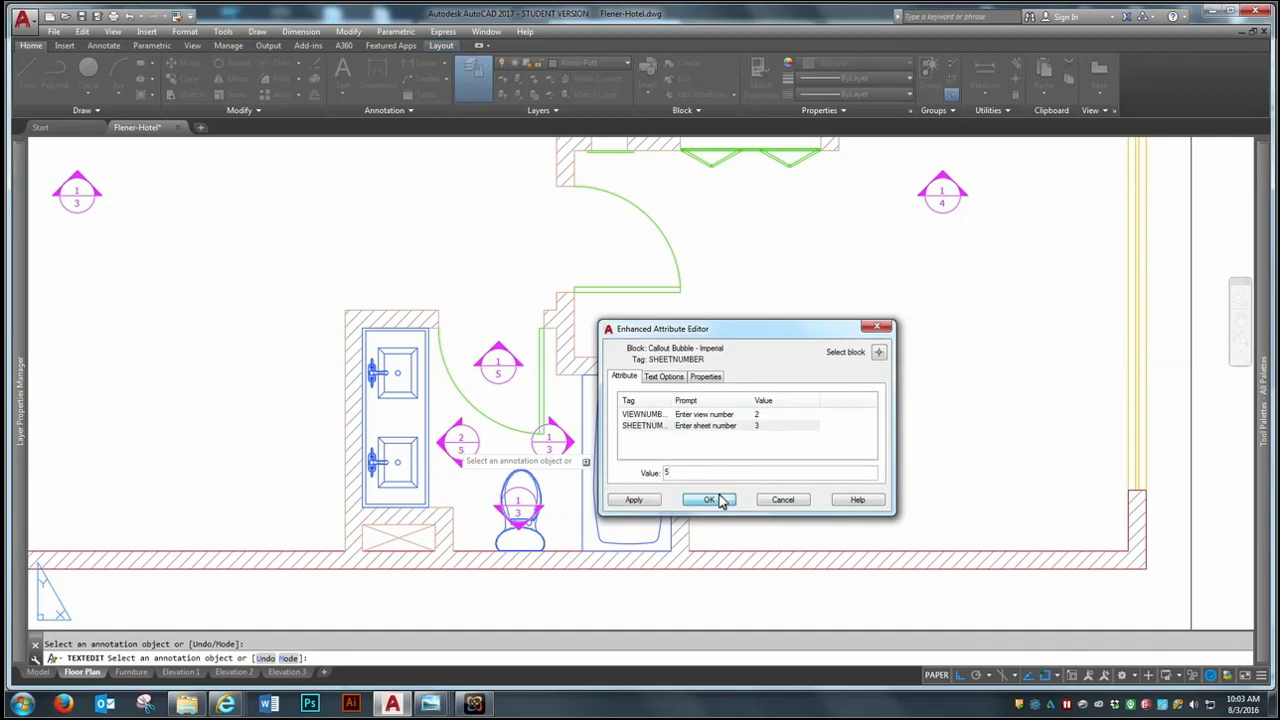
left_click(709, 499)
Step: Set the toilet callout bubble to view number 3 and sheet number 5
left_click(520, 508)
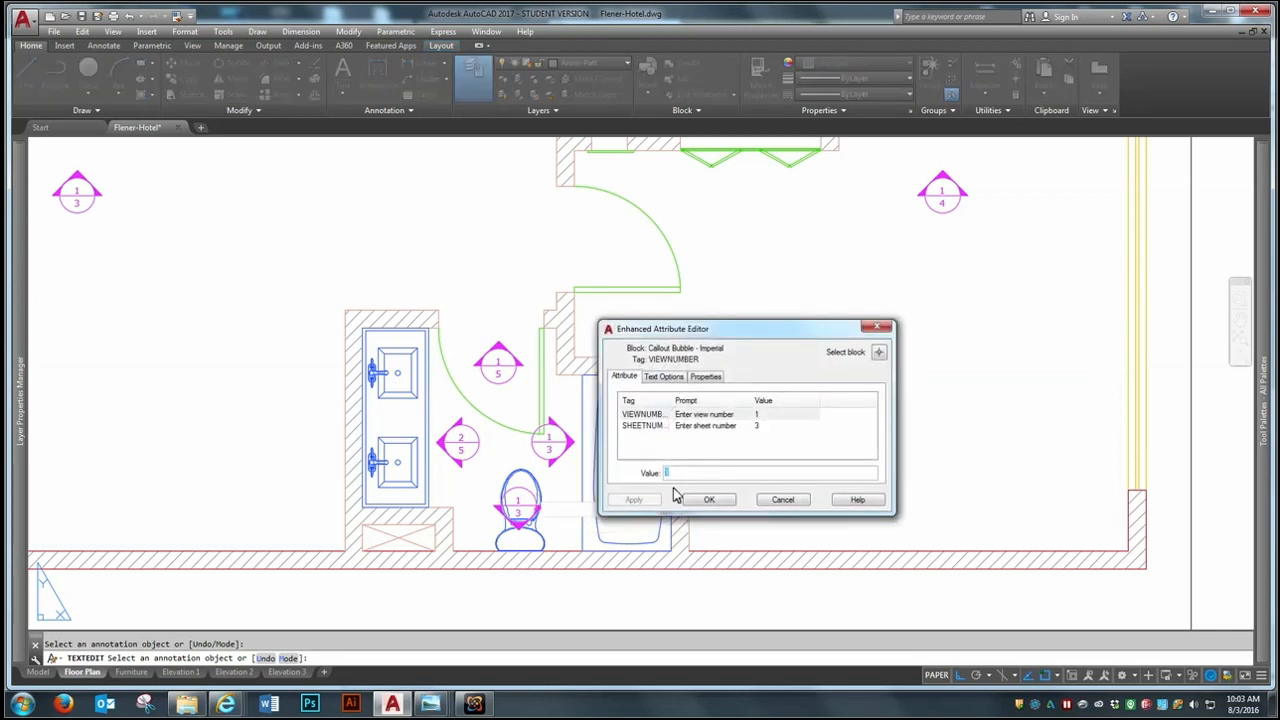
left_click_drag(677, 473, 632, 480)
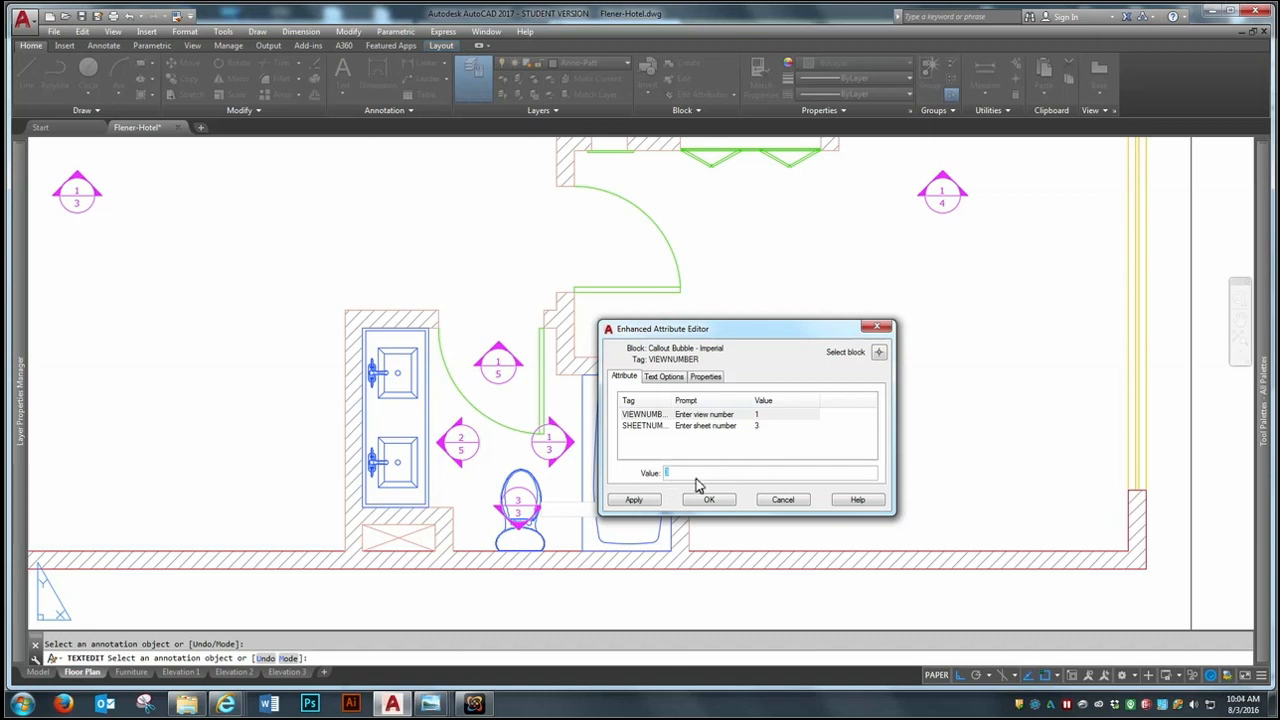
left_click(708, 427)
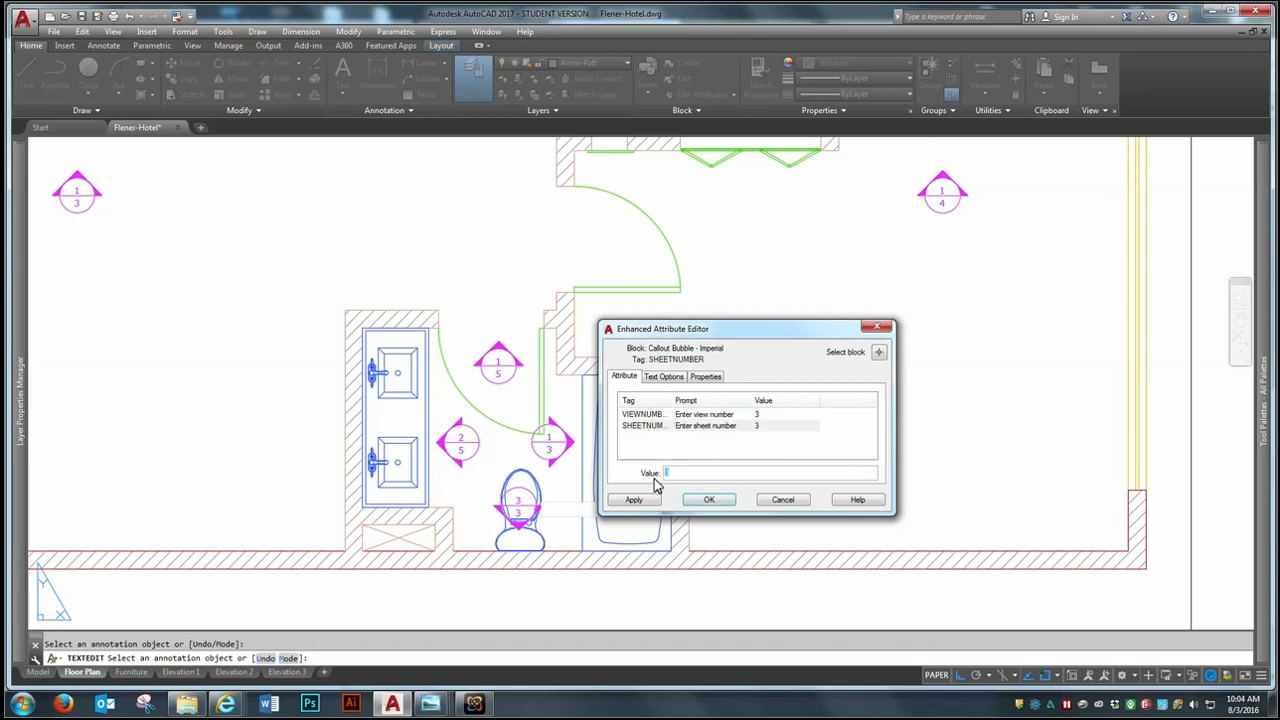
left_click(709, 500)
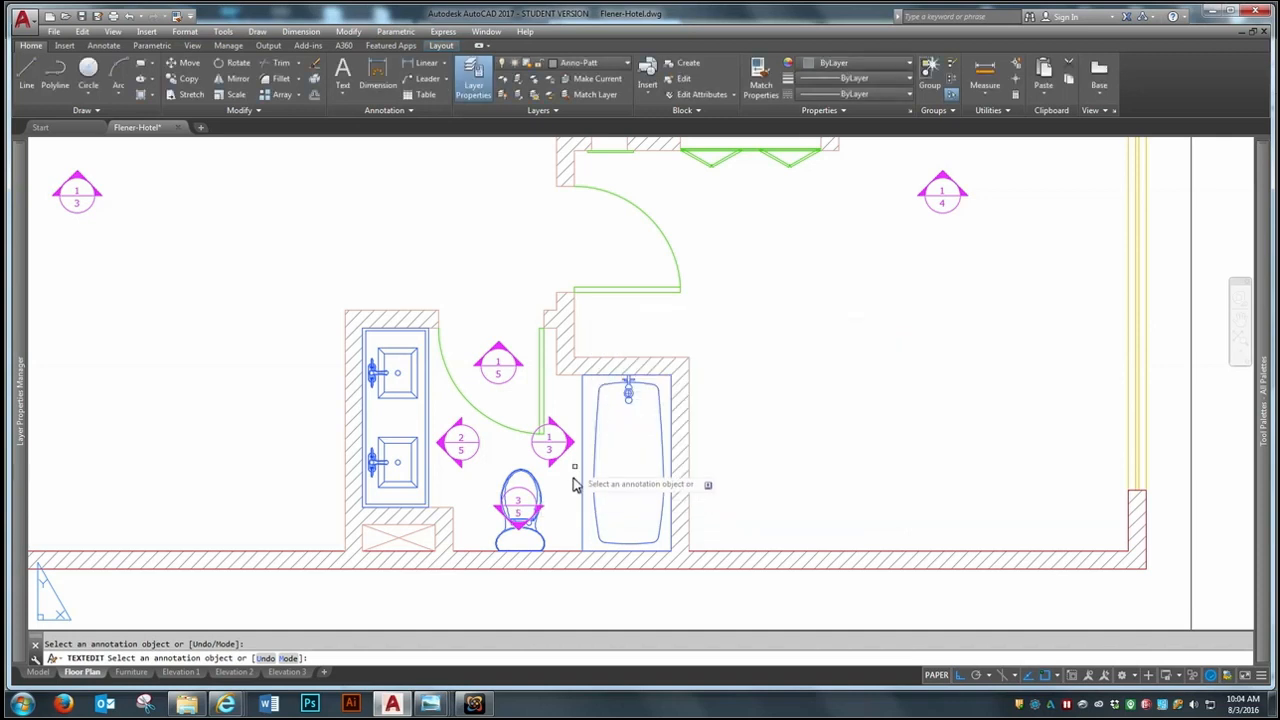
Step: Set the tub callout bubble to view number 4 and sheet number 5, and end text editing
double_click(551, 440)
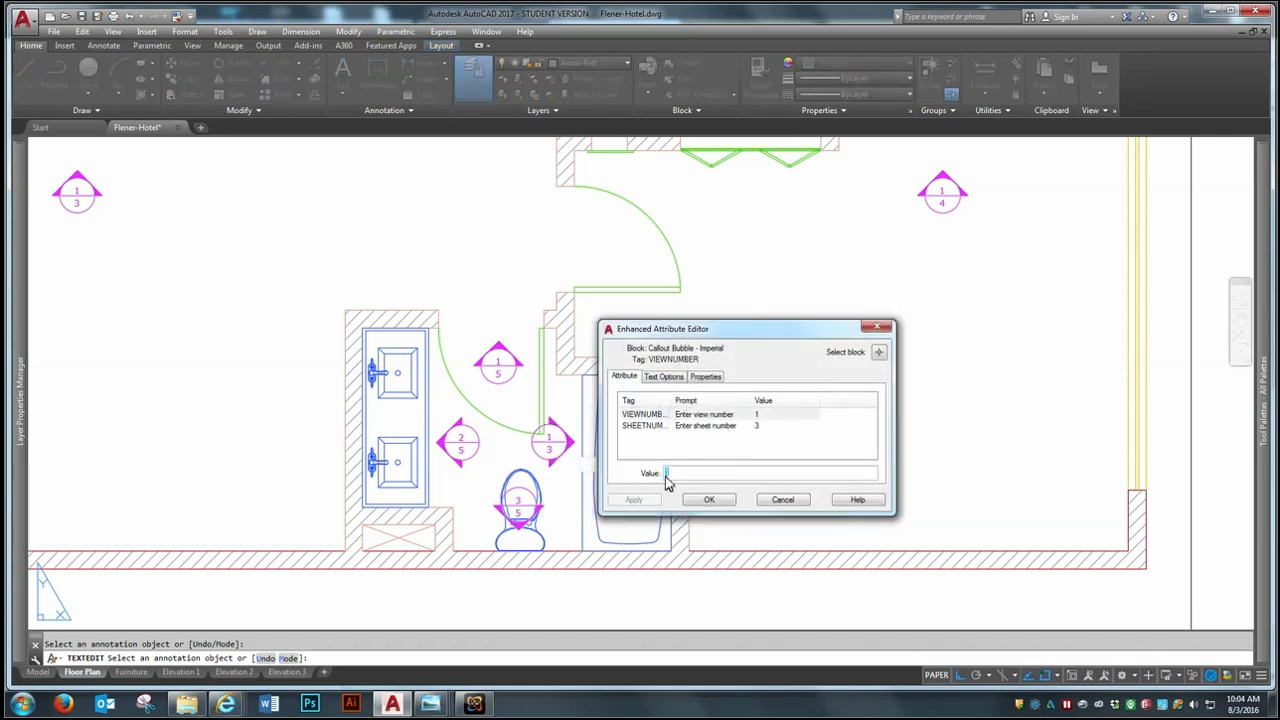
type("4")
key("Return")
left_click_drag(681, 471, 618, 477)
type("5")
left_click(709, 500)
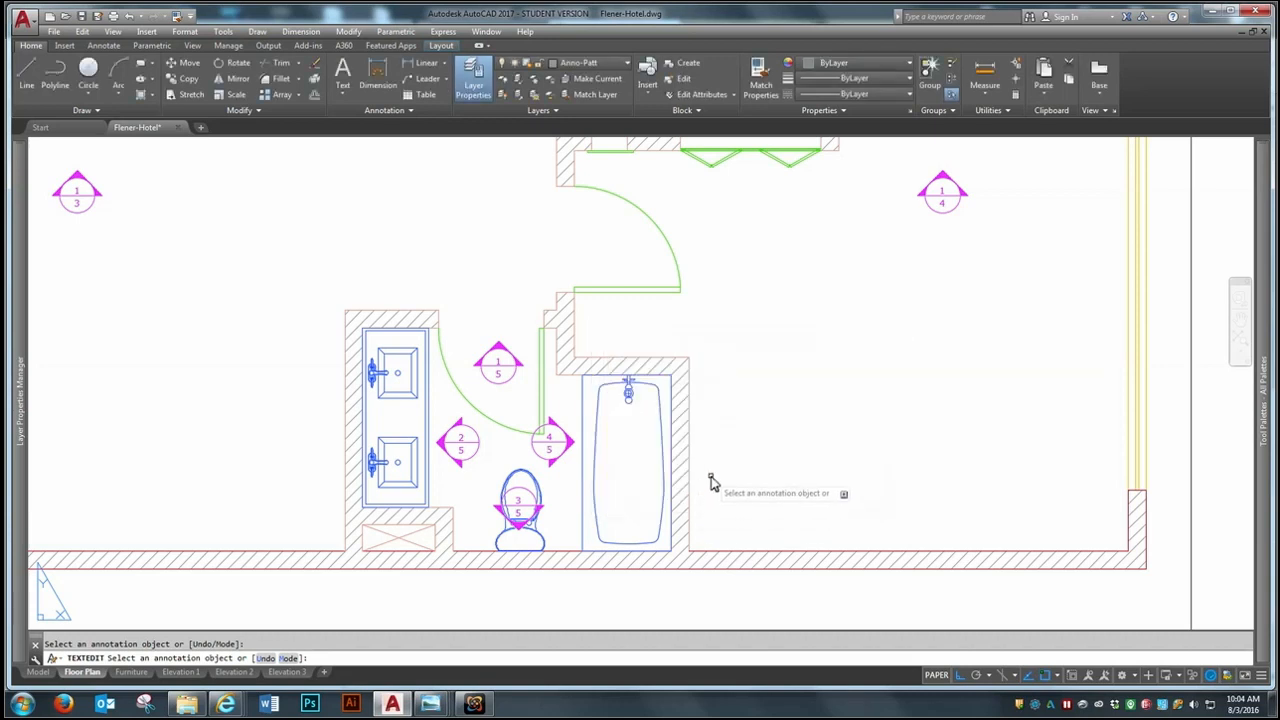
key("Escape")
Step: Examine the whole Floor Plan sheet, including its callout bubbles and title block
scroll(600, 525, "down", 4)
scroll(600, 345, "down", 2)
scroll(603, 360, "up", 2)
scroll(600, 350, "down", 2)
scroll(710, 470, "up", 2)
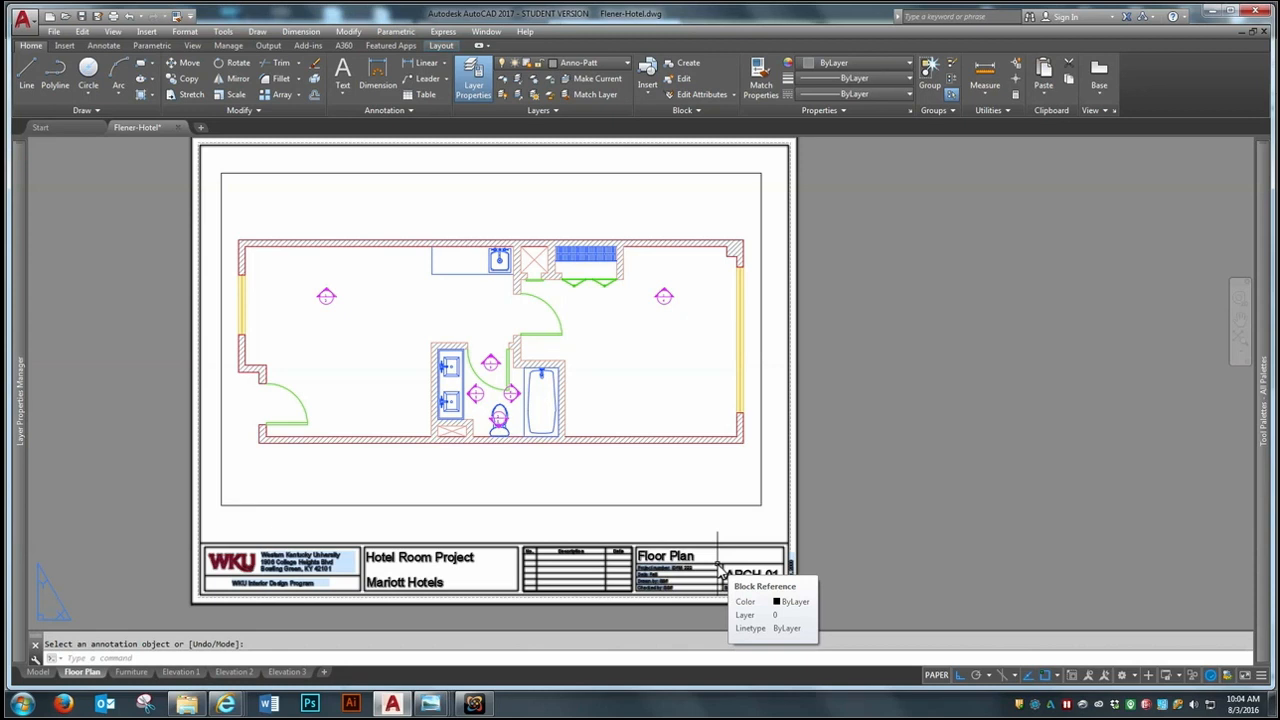
scroll(300, 275, "up", 2)
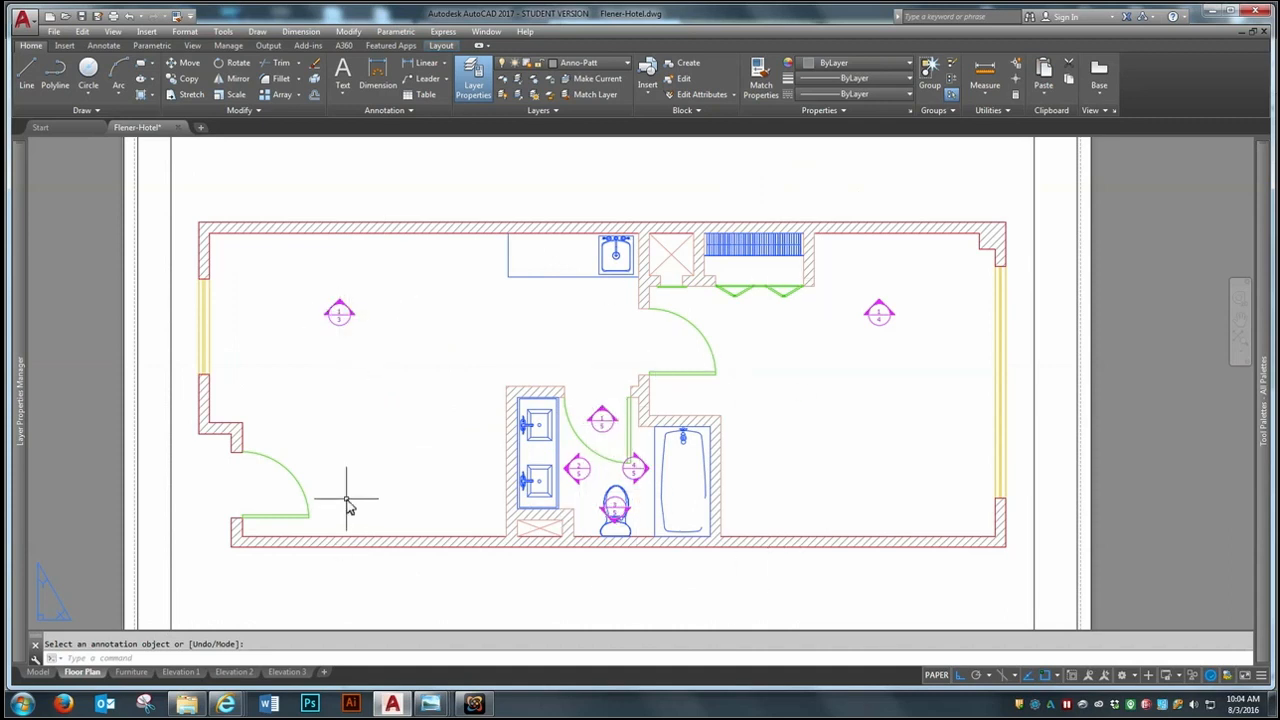
scroll(422, 357, "down", 2)
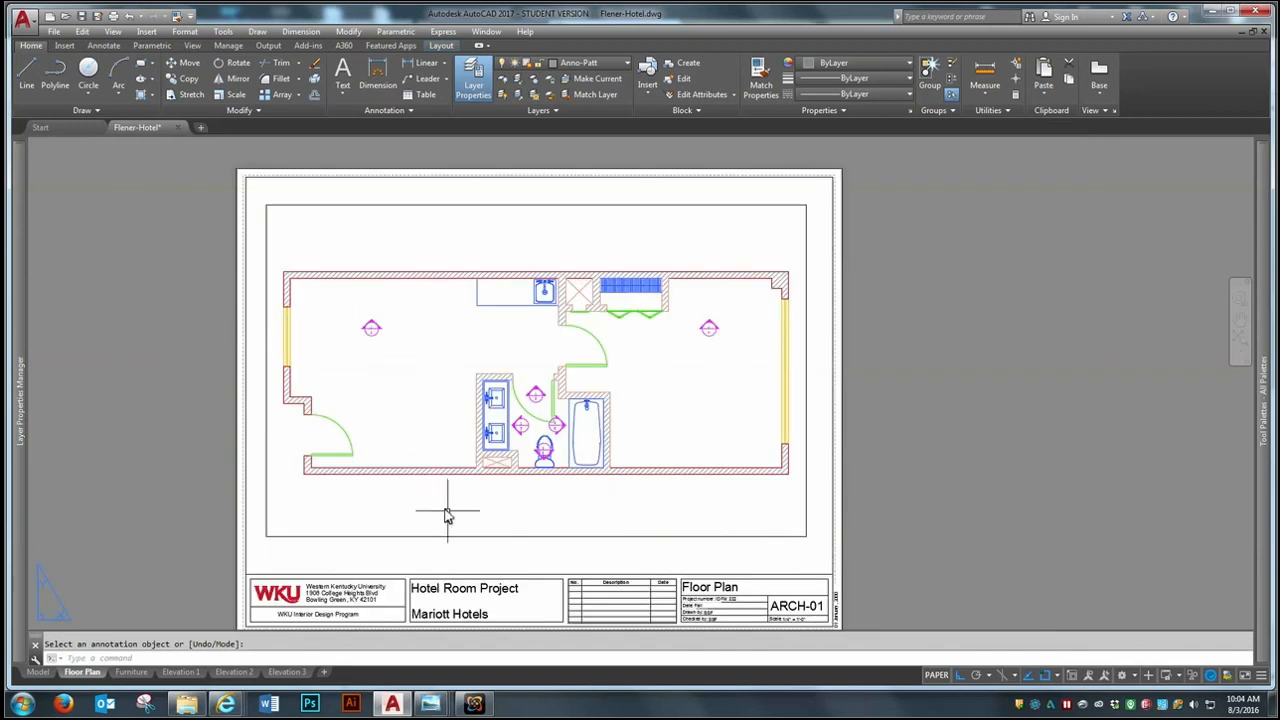
scroll(400, 543, "down", 2)
scroll(443, 486, "up", 2)
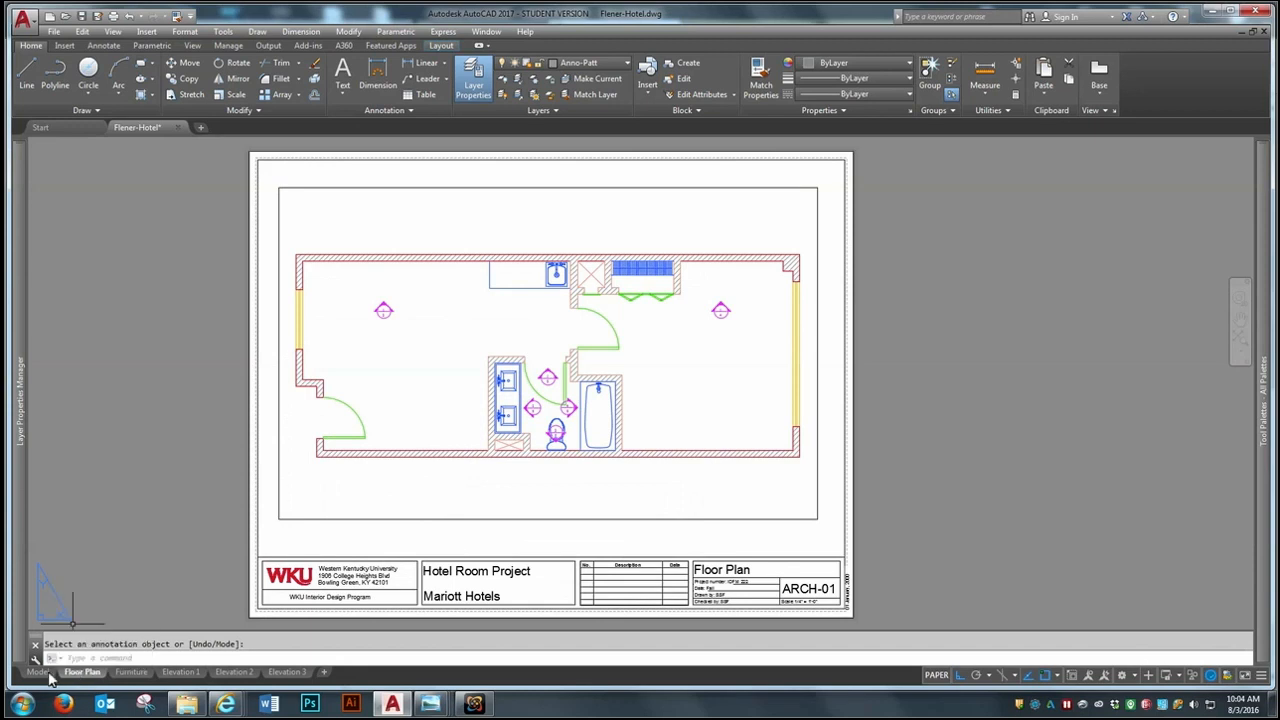
Step: View the drawings in model space and the layer properties of the Floor Plan layout
left_click(38, 672)
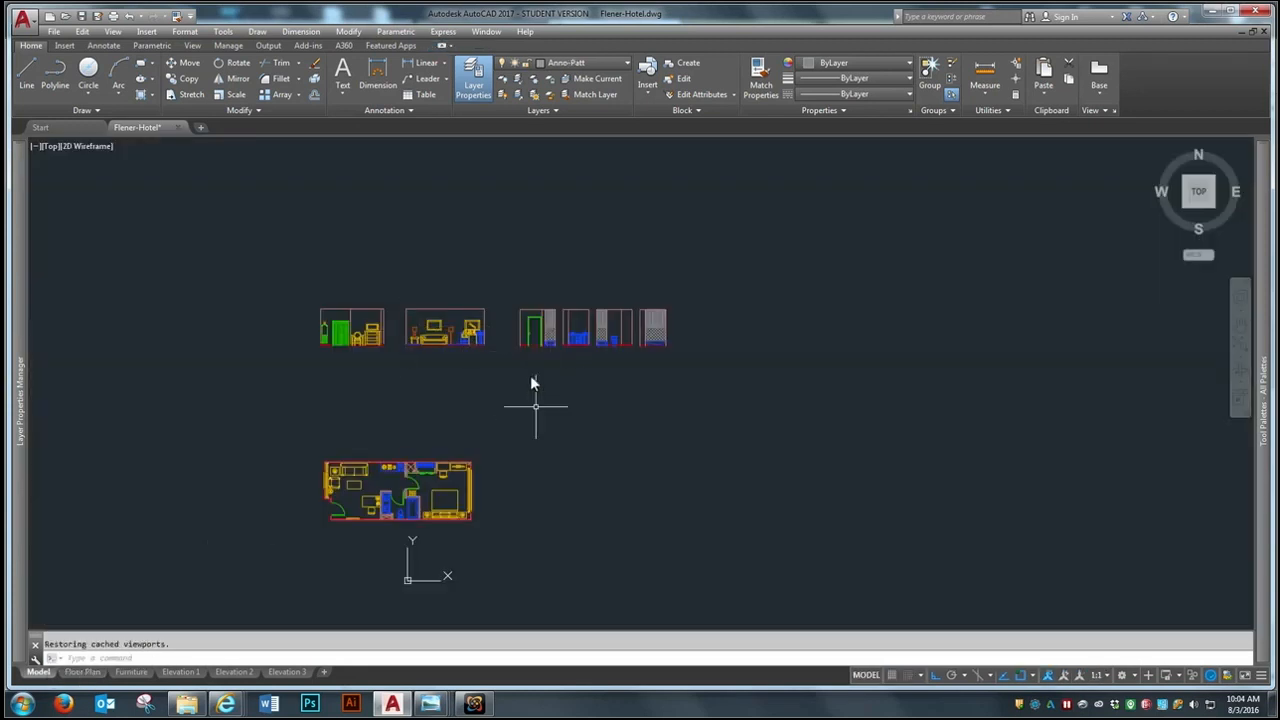
mouse_move(18, 655)
left_click(82, 672)
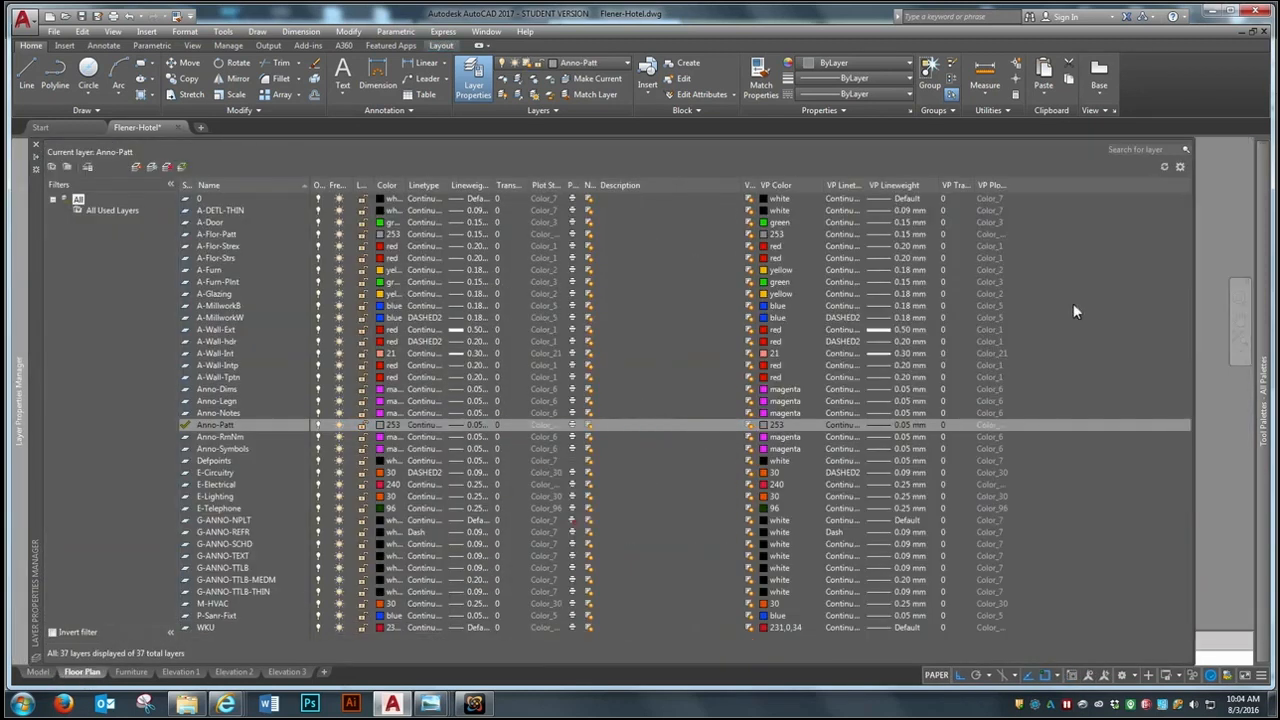
left_click(1190, 262)
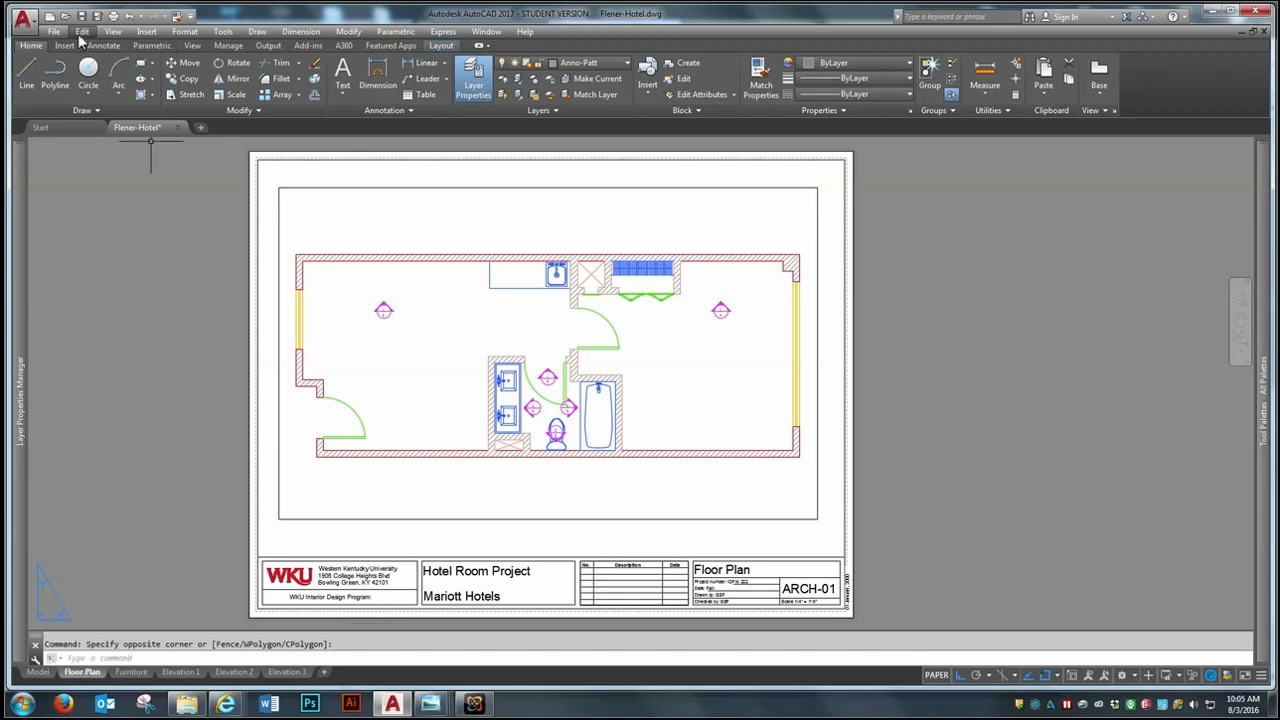
Step: Preview the Floor Plan layout's plot and return to the plot settings
left_click(59, 31)
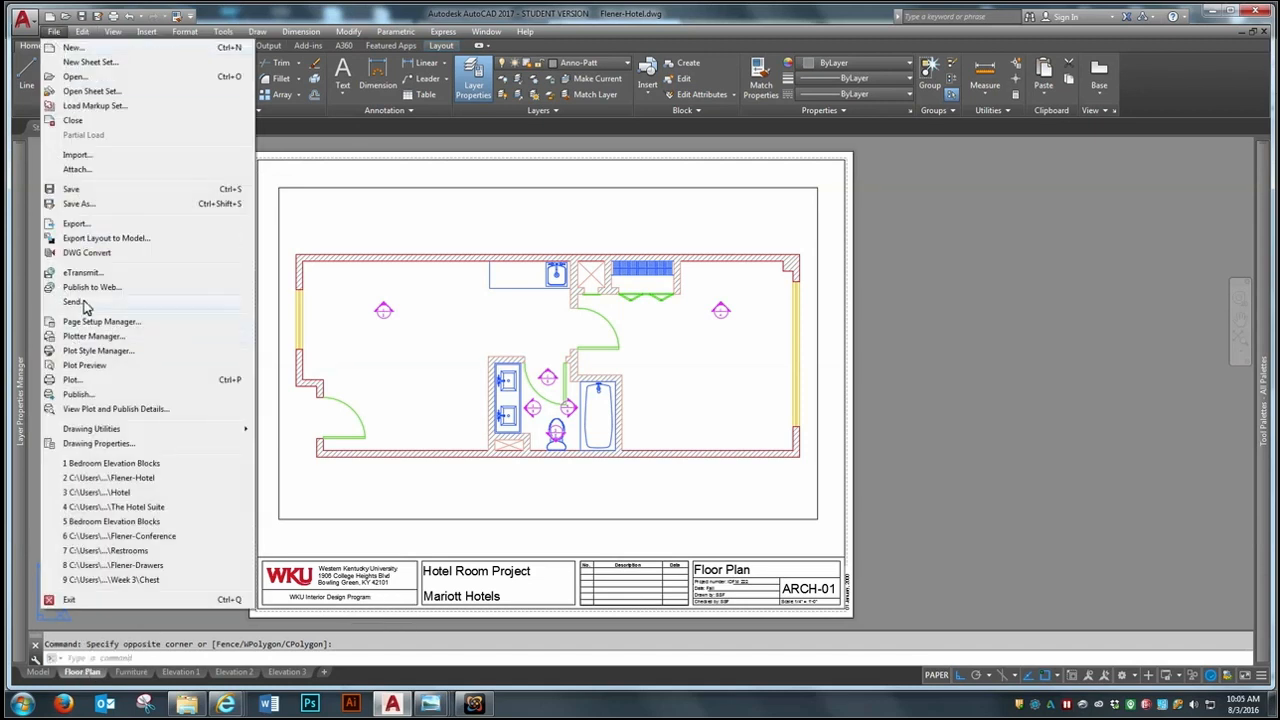
left_click(831, 355)
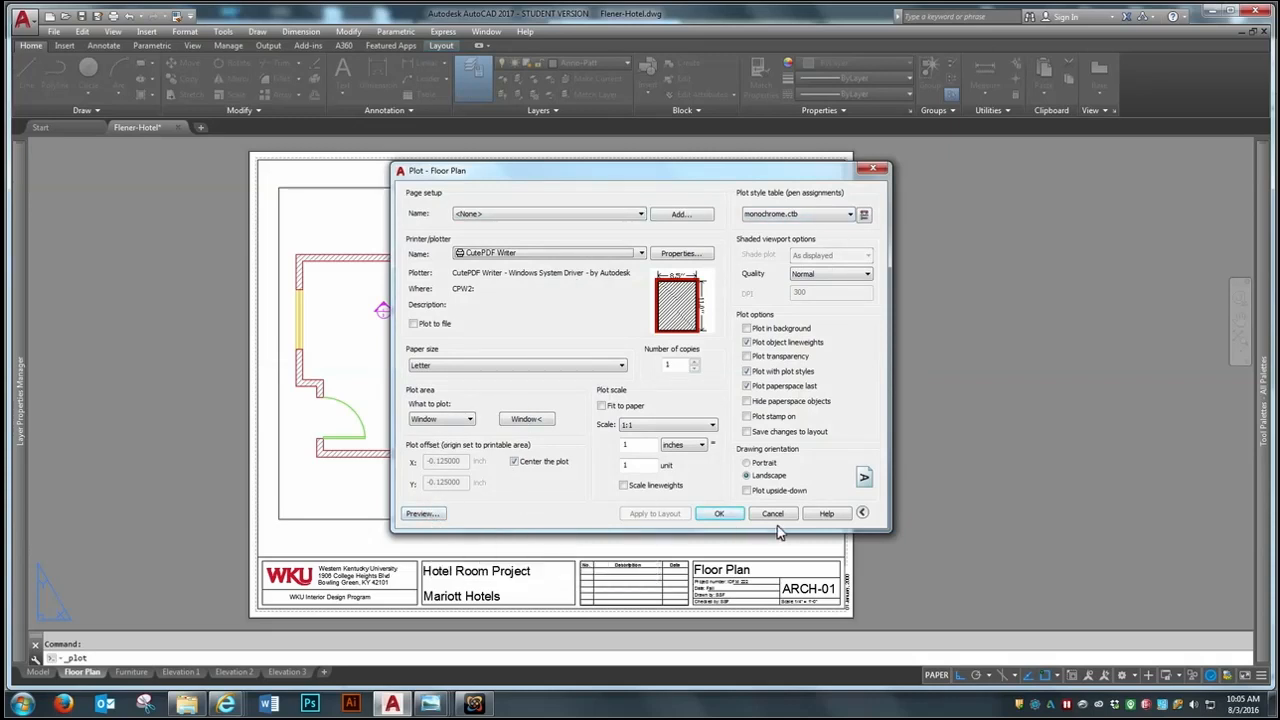
left_click(423, 513)
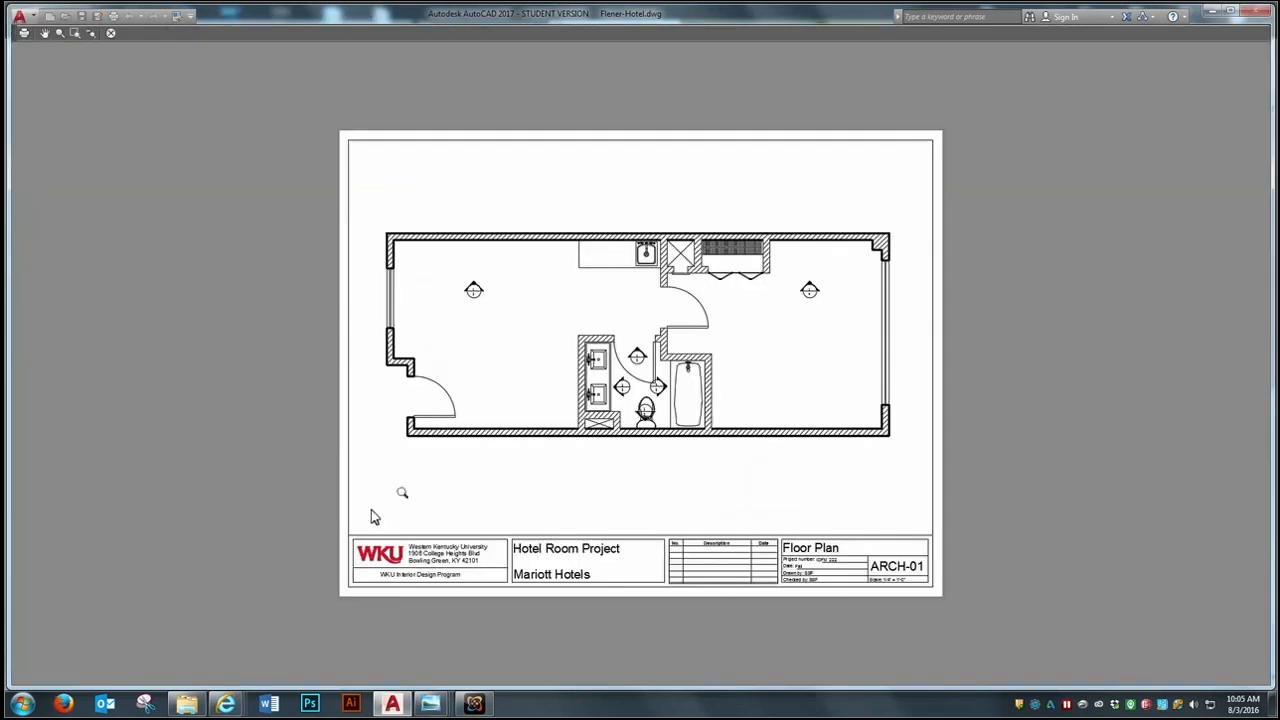
right_click(449, 484)
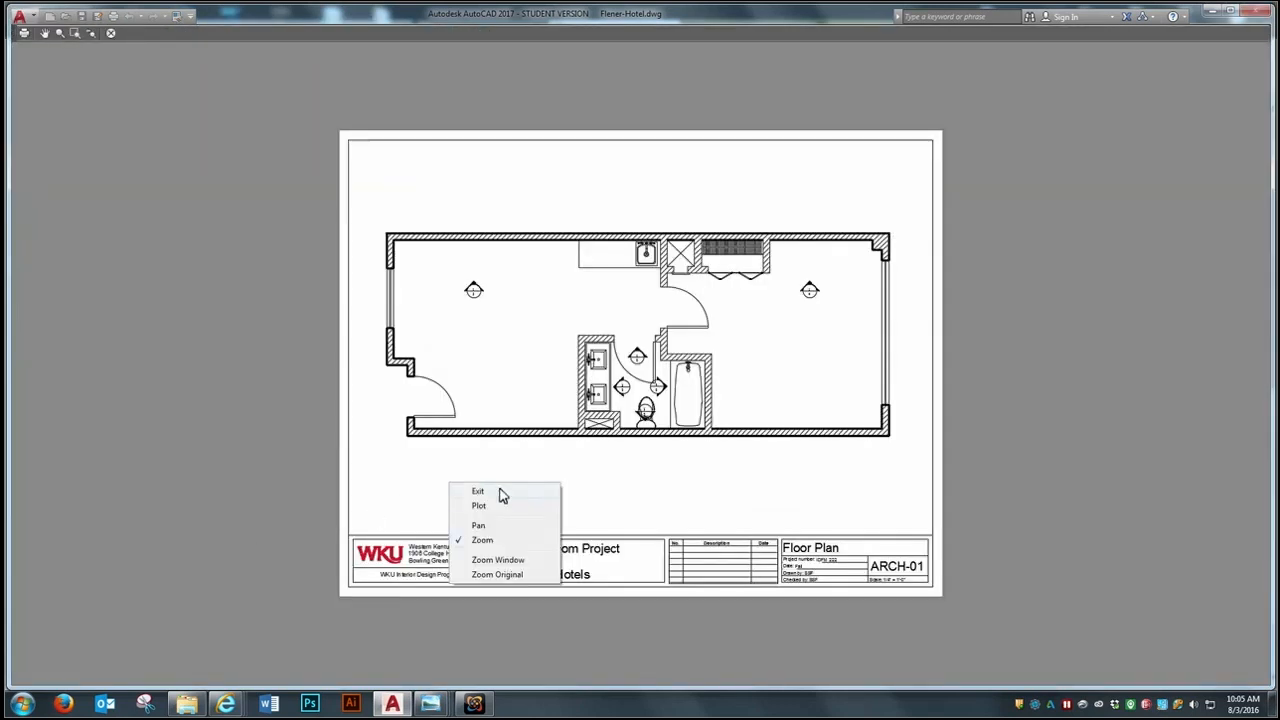
left_click(500, 494)
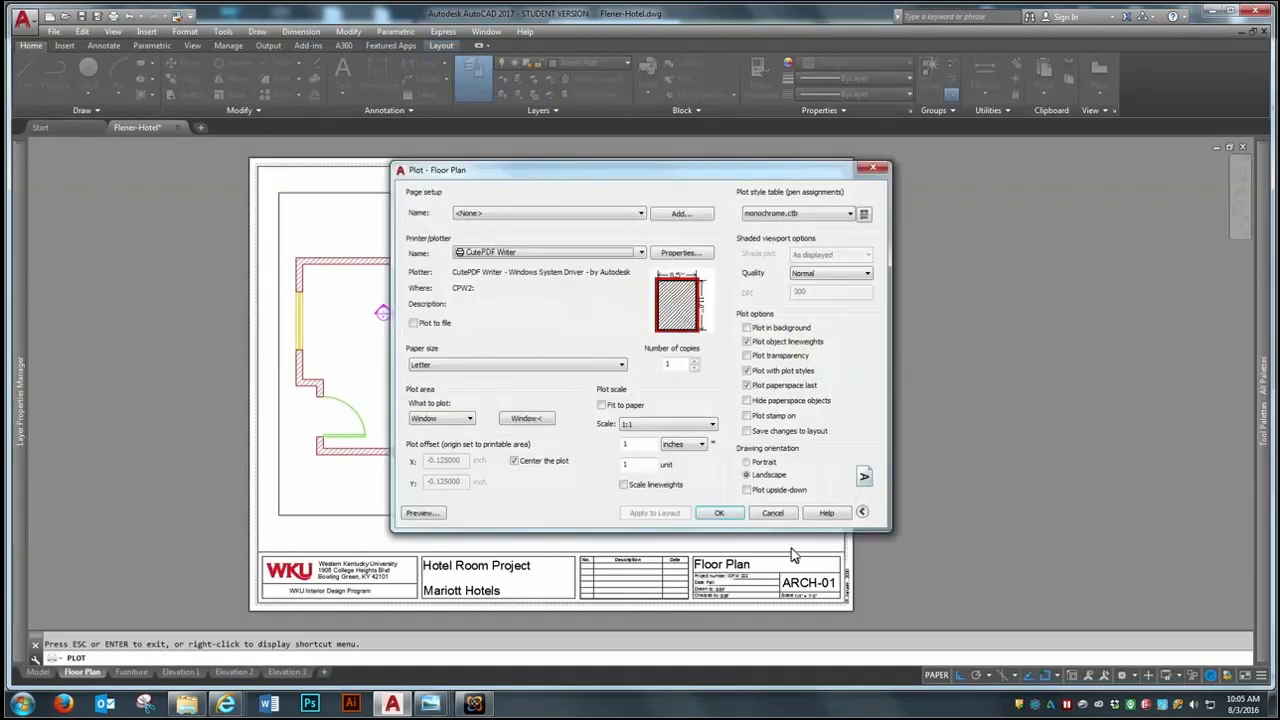
Step: Close the Floor Plan plot settings without plotting and save the hotel drawing
left_click(771, 514)
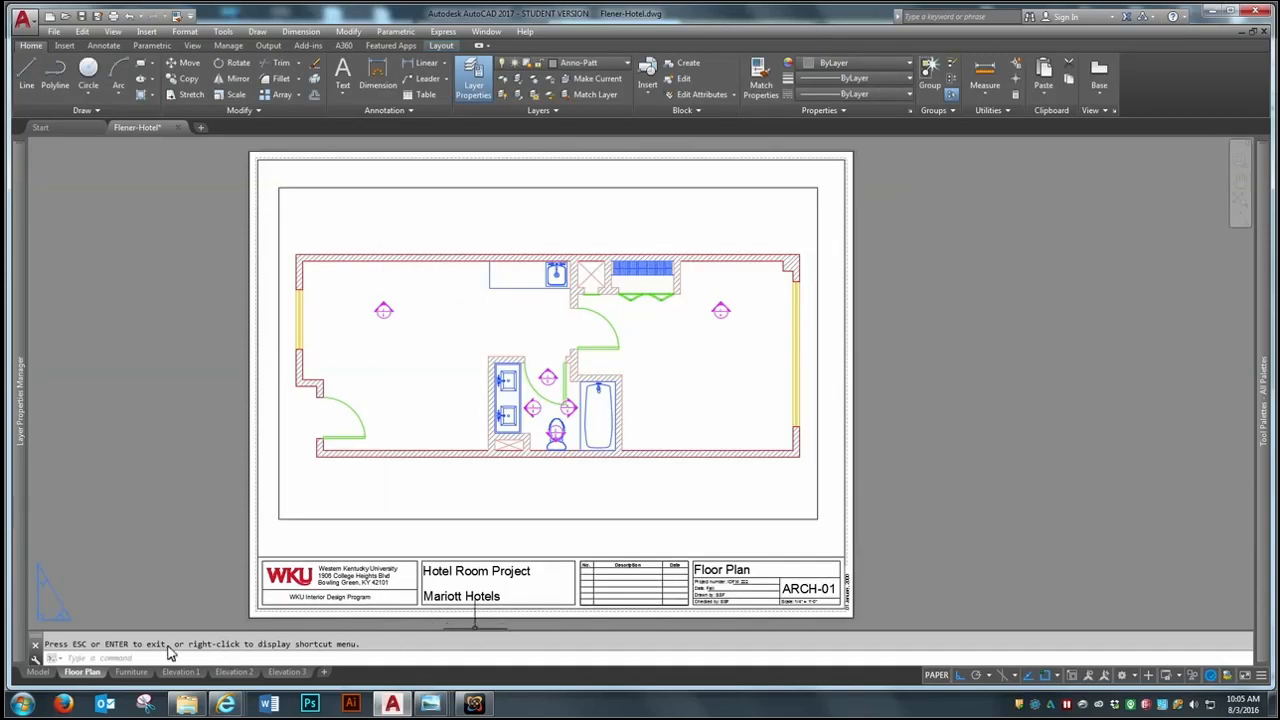
left_click(81, 17)
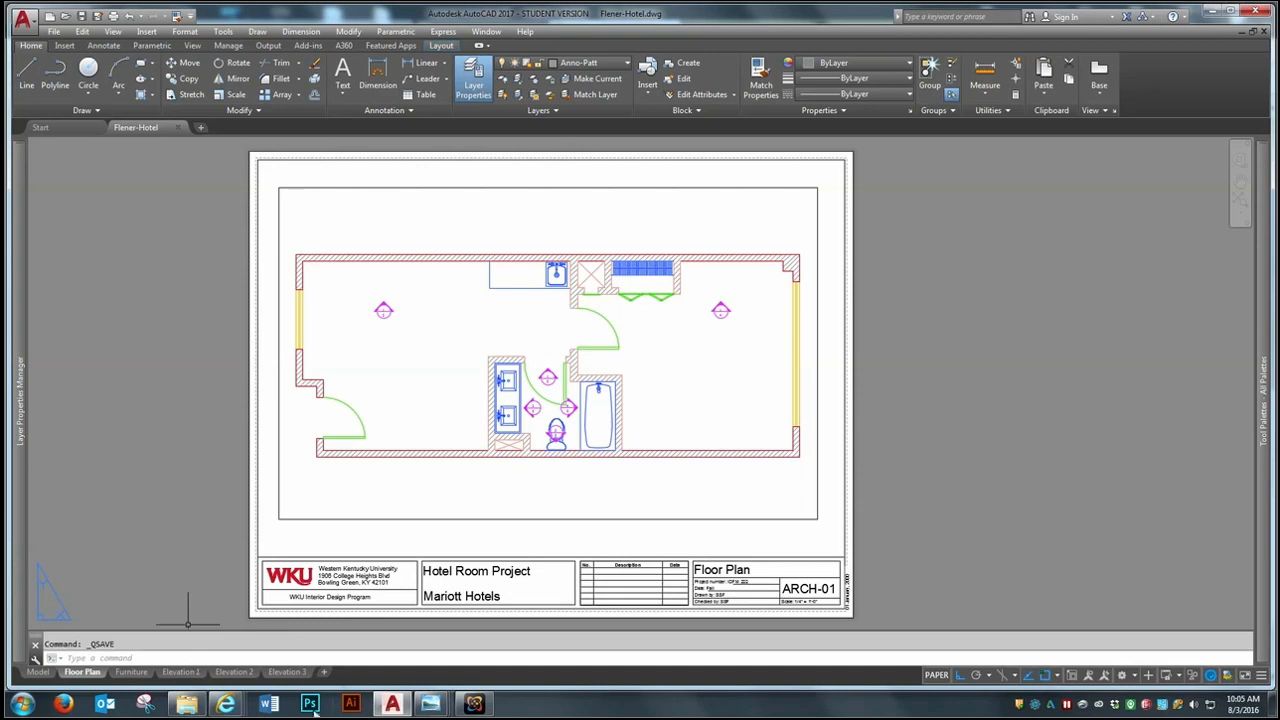
Step: Switch to Internet Explorer and view the Unit 10 assignment page on Blackboard
mouse_move(226, 704)
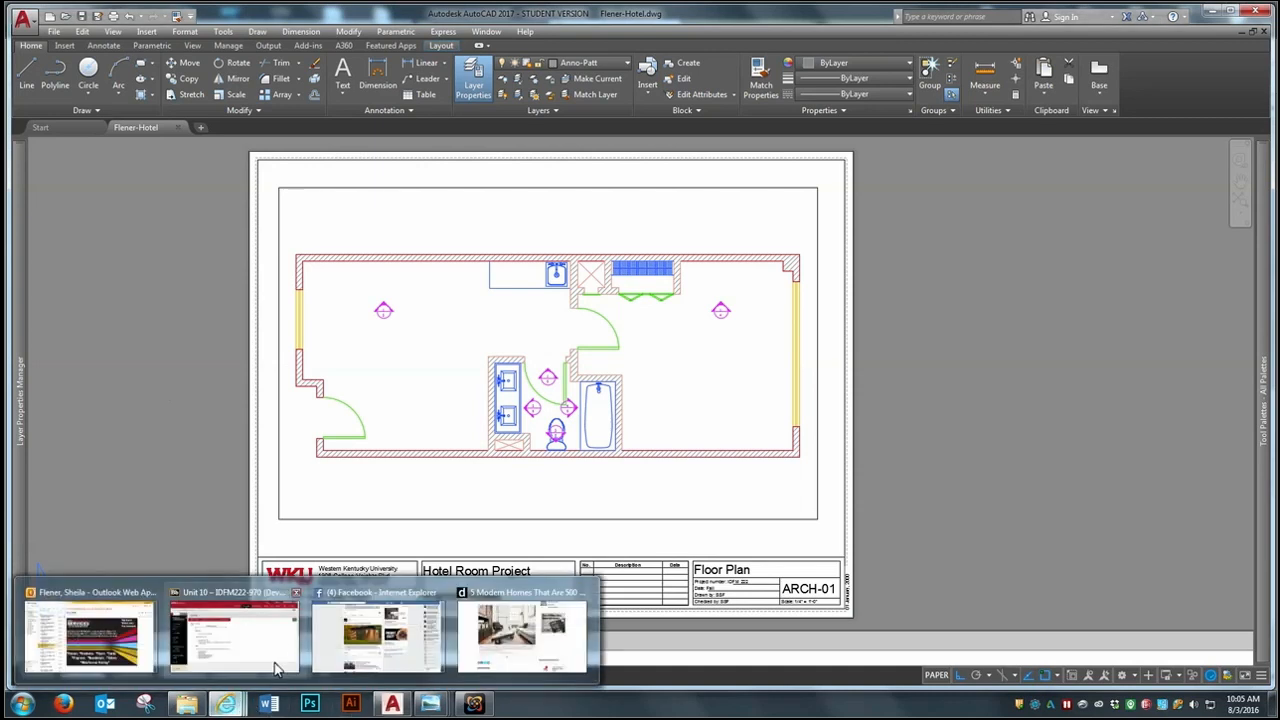
left_click(274, 652)
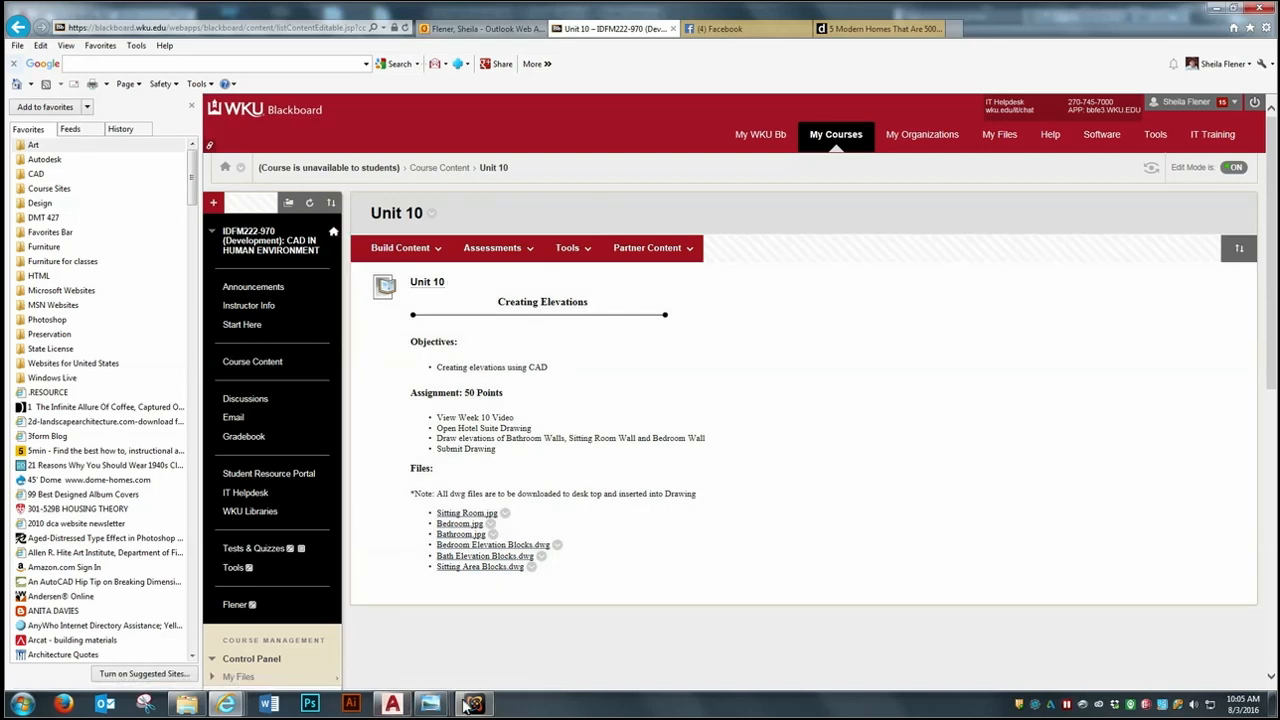
mouse_move(475, 707)
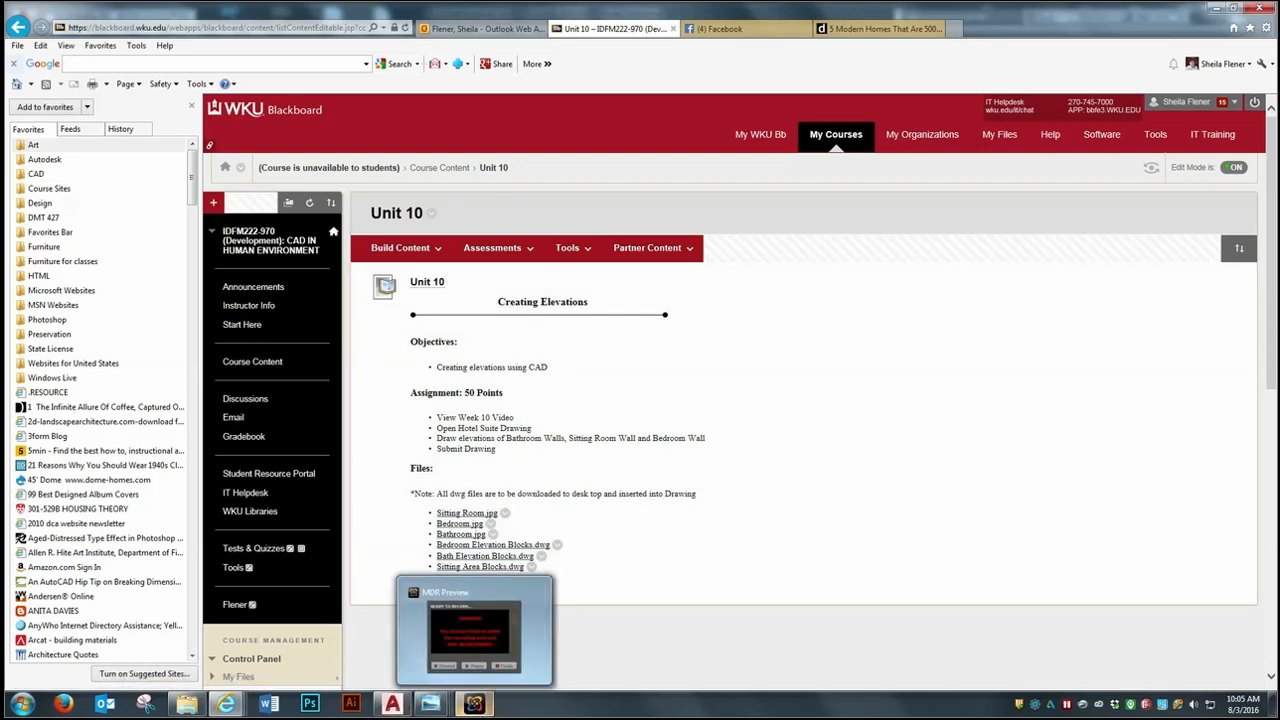
left_click(476, 704)
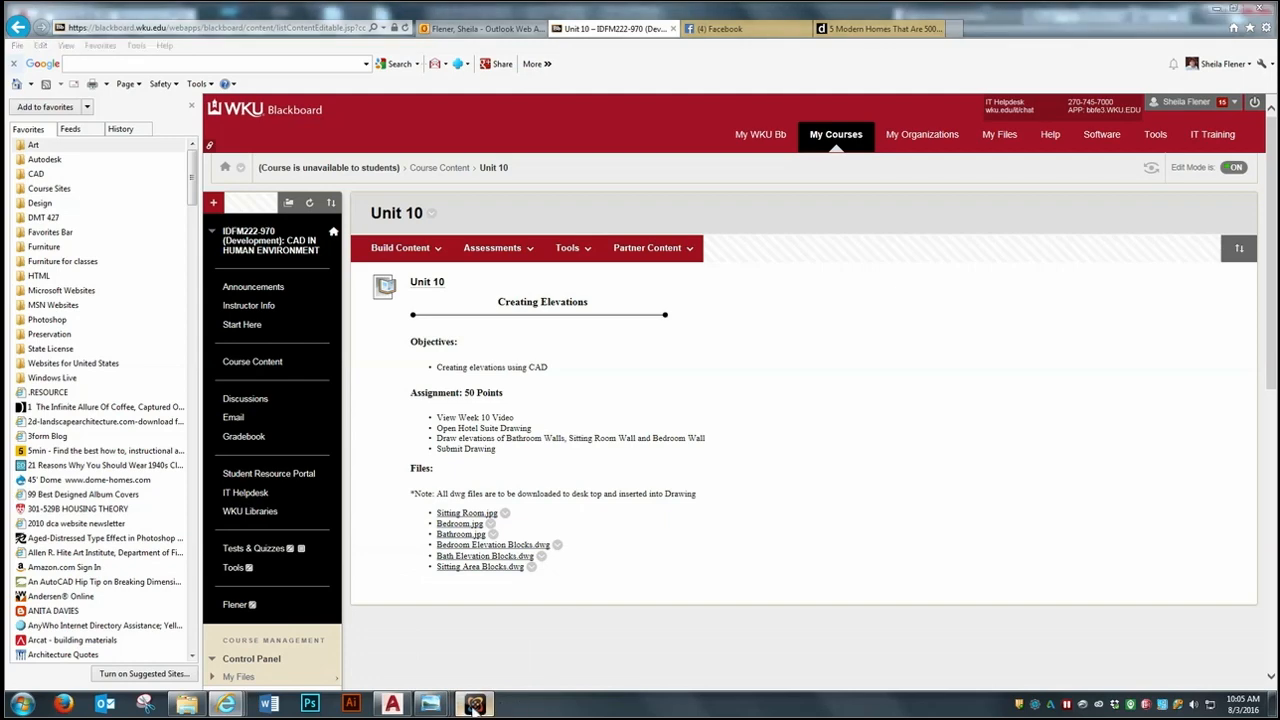